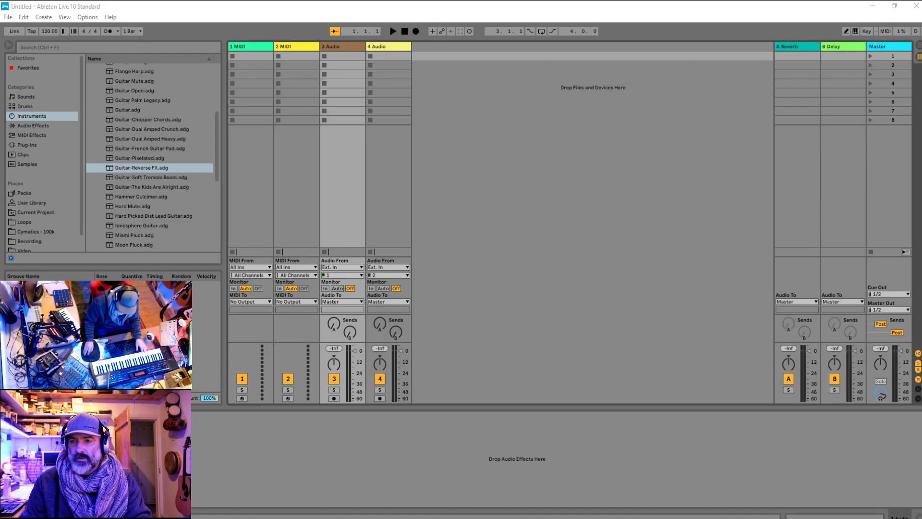
Set the 3 Audio track's monitoring to Auto and arm the track for recording
{"action": "left_click", "coordinate": [338, 289]}
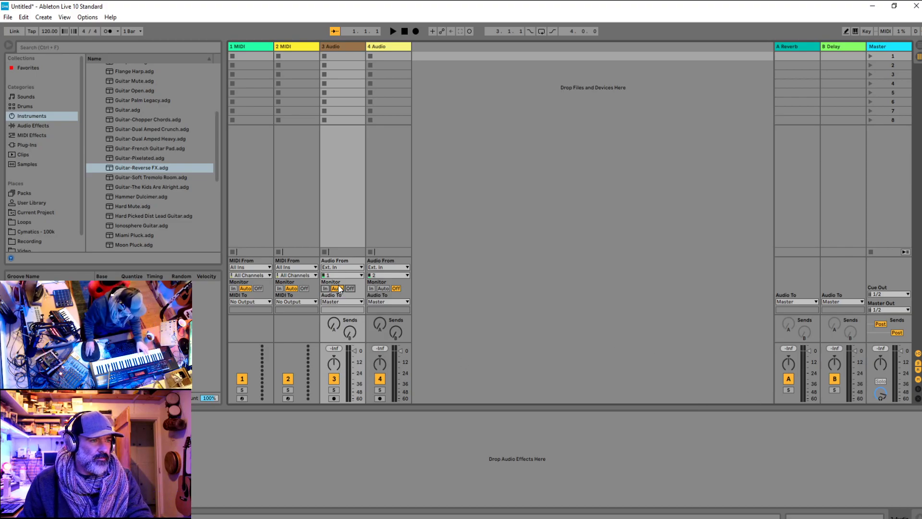
{"action": "left_click", "coordinate": [334, 398]}
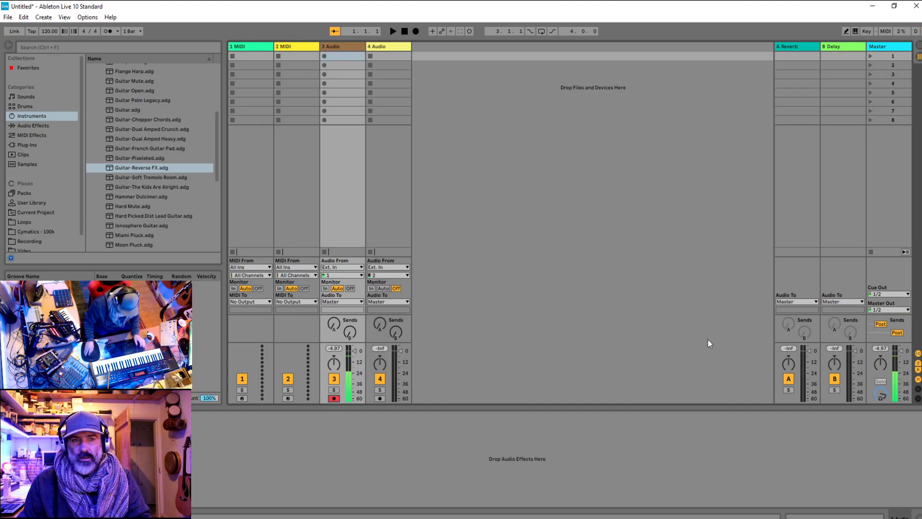
Search the plug-ins for "reastrea" and insert the VST reastream-standalone on the Master track
{"action": "left_click", "coordinate": [878, 48]}
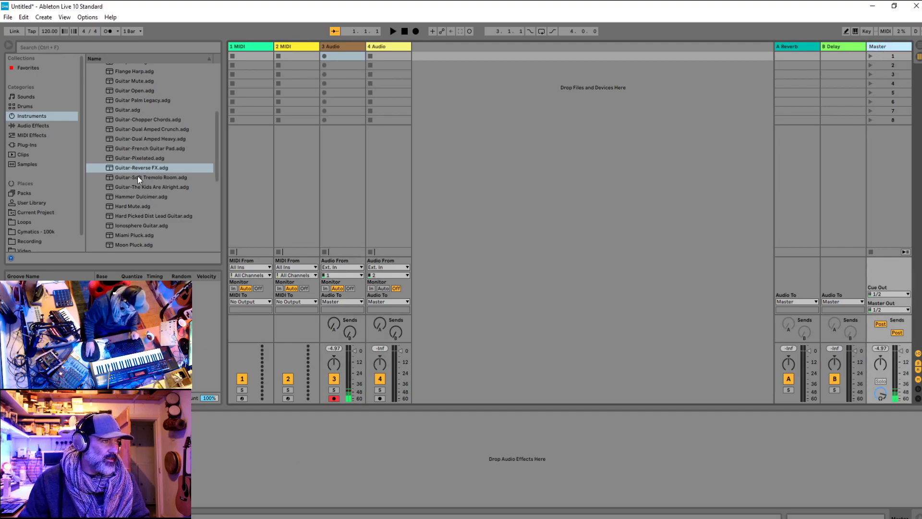
{"action": "left_click", "coordinate": [27, 135]}
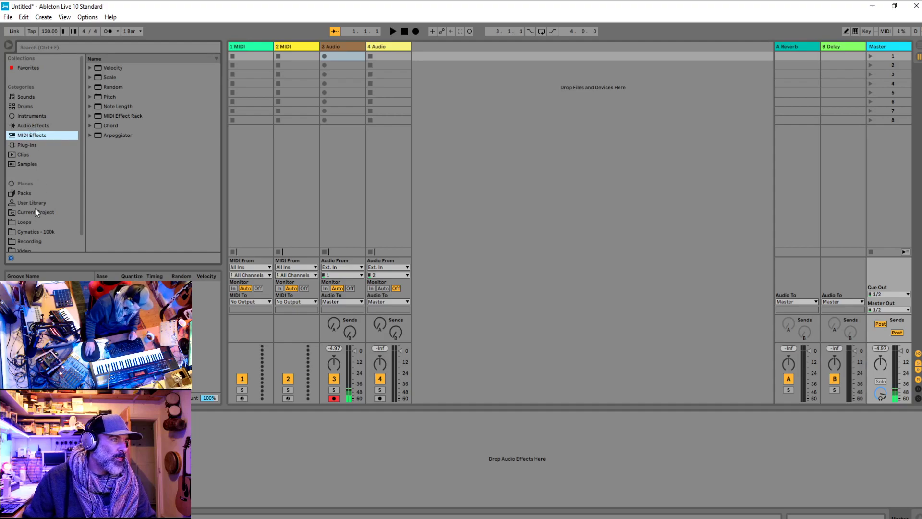
{"action": "left_click", "coordinate": [24, 143]}
{"action": "left_click", "coordinate": [55, 46]}
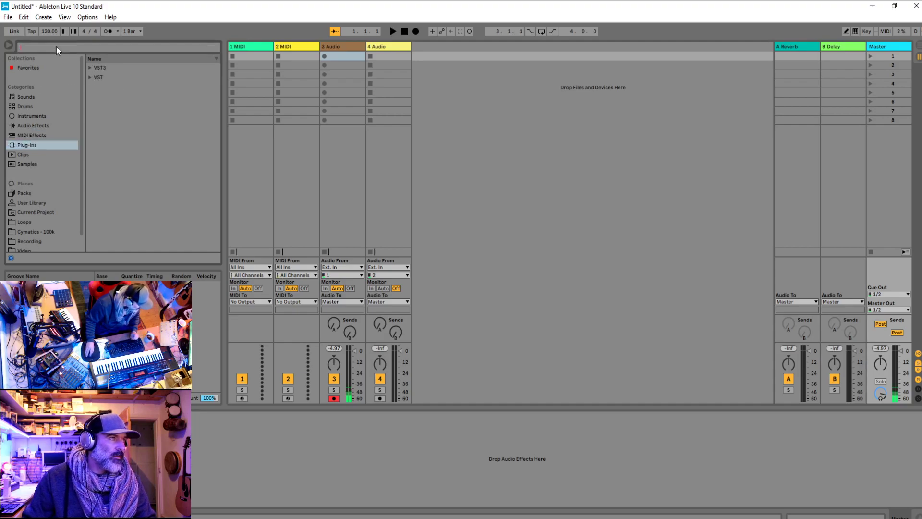
{"action": "type", "text": "rea"}
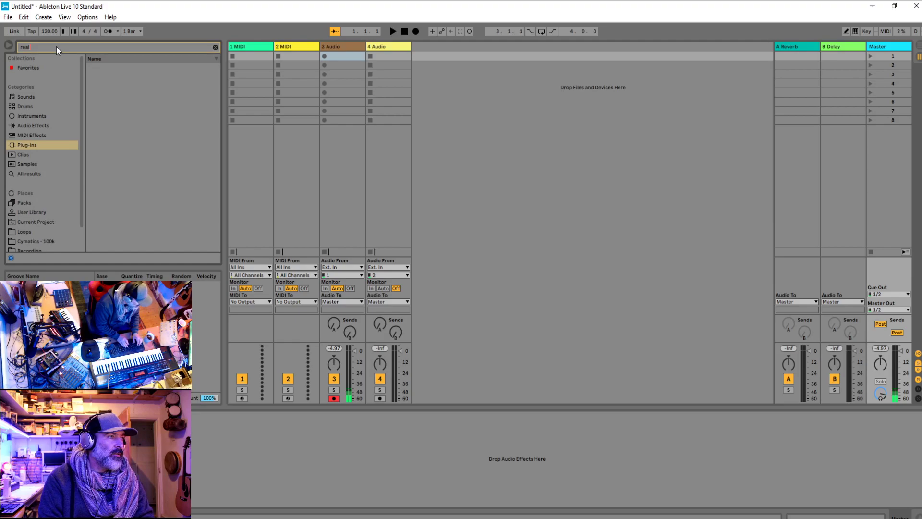
{"action": "type", "text": "strea"}
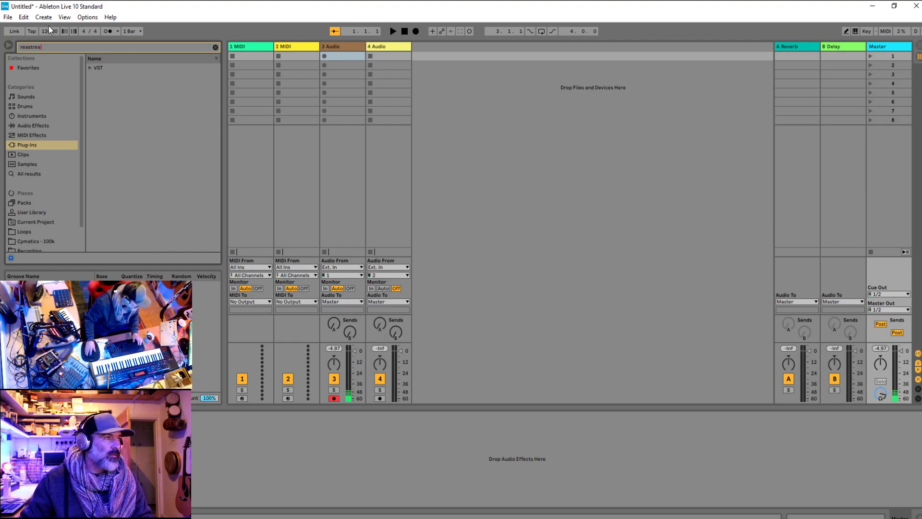
{"action": "left_click", "coordinate": [90, 67]}
{"action": "left_click", "coordinate": [96, 77]}
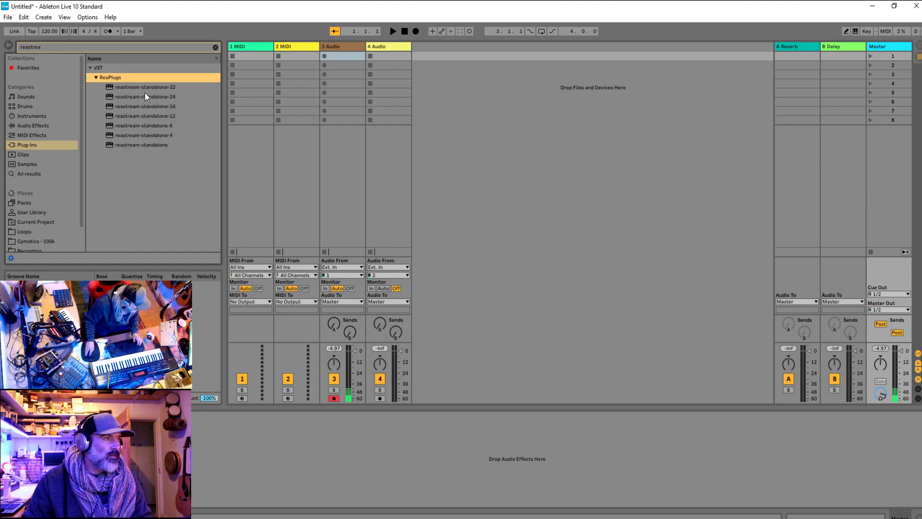
{"action": "left_click_drag", "start_coordinate": [145, 143], "coordinate": [354, 443]}
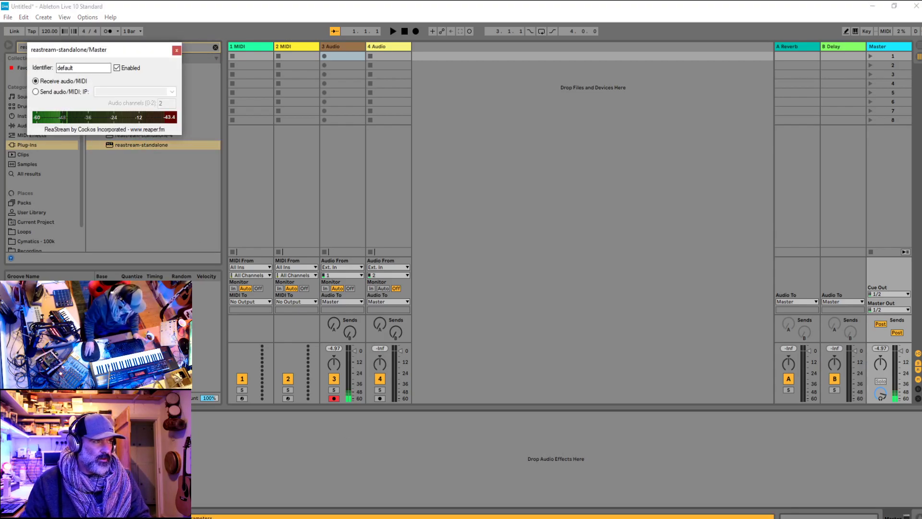
Set ReaStream on the Master to send audio/MIDI to "* local broadcast" and close its window
{"action": "left_click", "coordinate": [67, 92]}
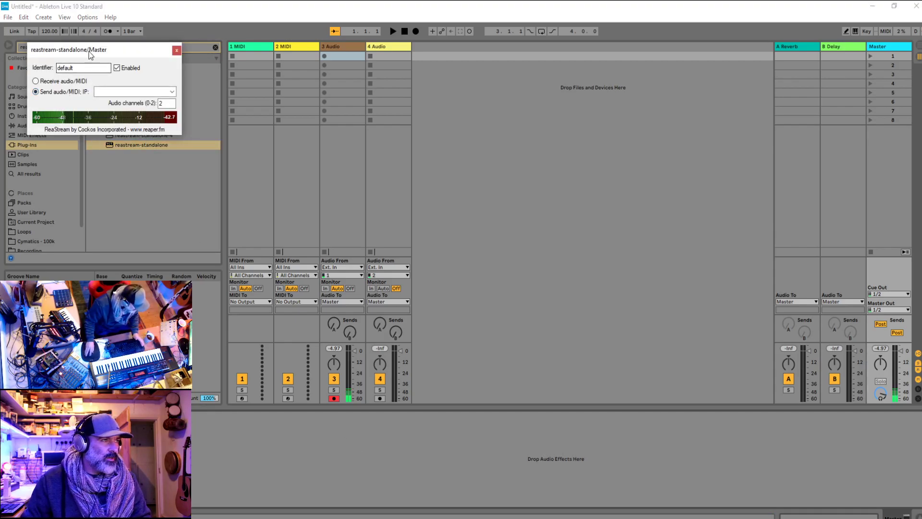
{"action": "left_click_drag", "start_coordinate": [91, 52], "coordinate": [492, 397]}
{"action": "left_click", "coordinate": [574, 435]}
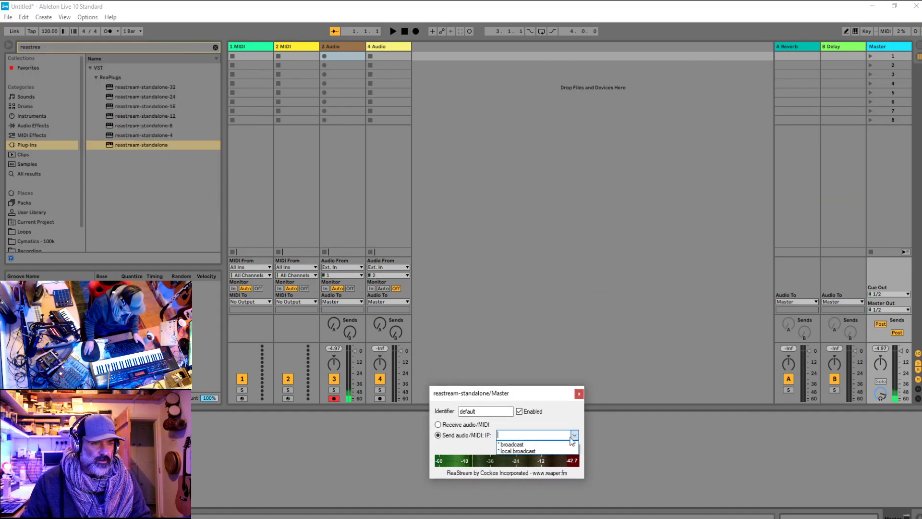
{"action": "left_click", "coordinate": [523, 444]}
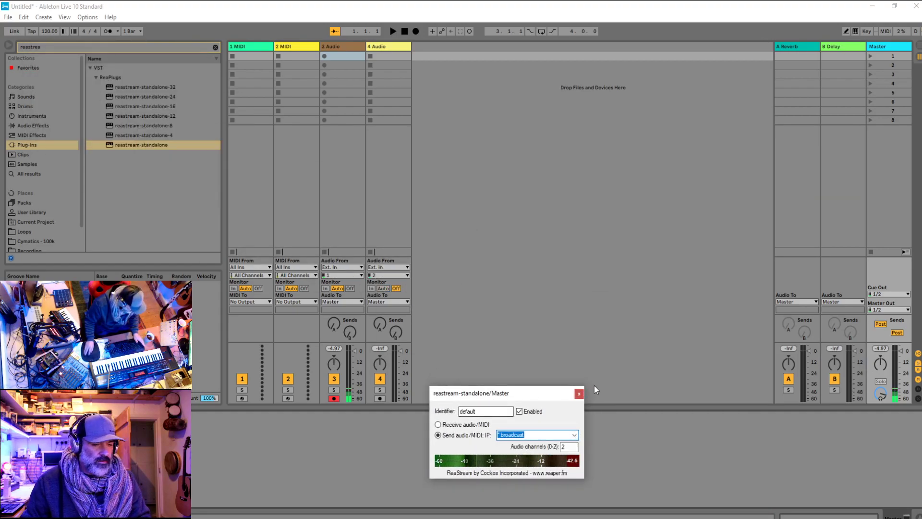
{"action": "left_click", "coordinate": [574, 435]}
{"action": "left_click", "coordinate": [554, 450]}
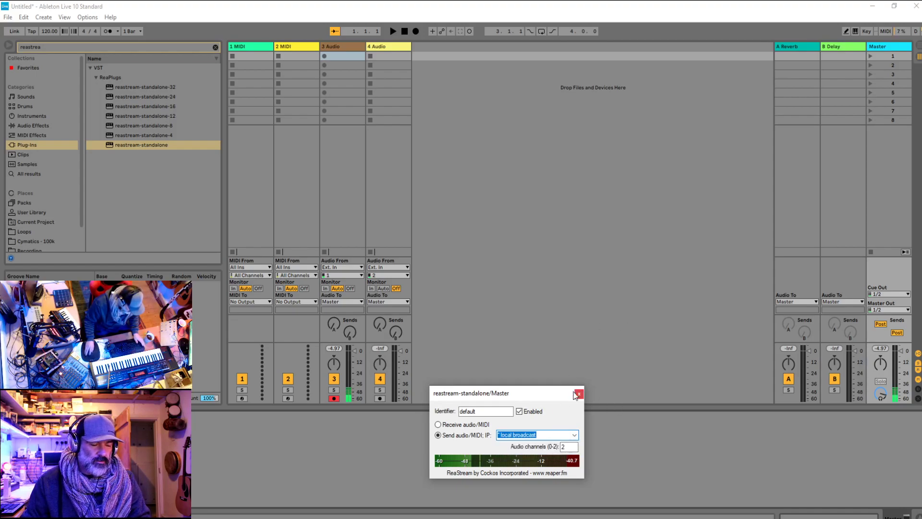
{"action": "left_click", "coordinate": [579, 393]}
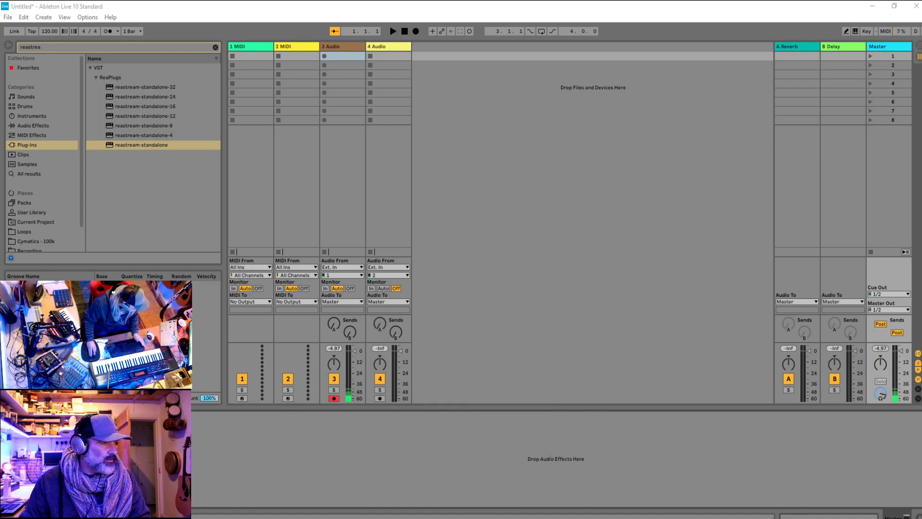
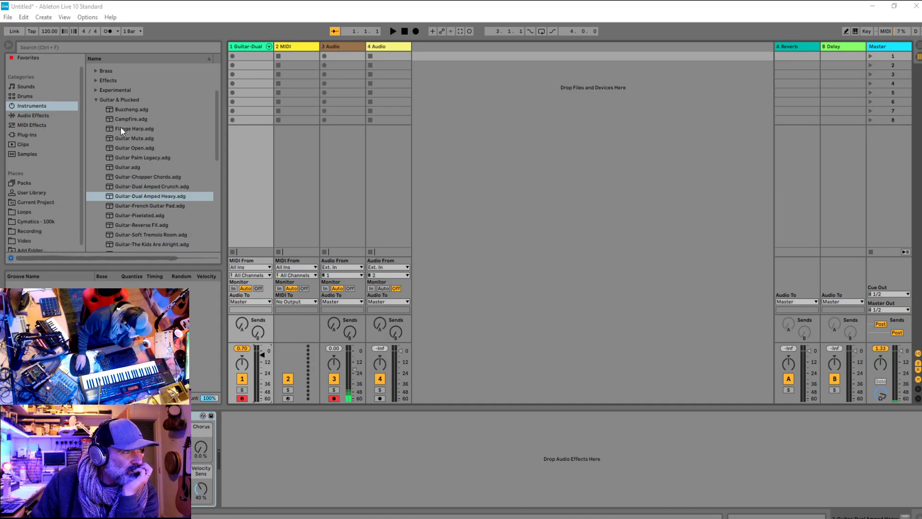
Load the drum preset 505 Classic Kit.adg onto track 1
{"action": "left_click", "coordinate": [30, 116]}
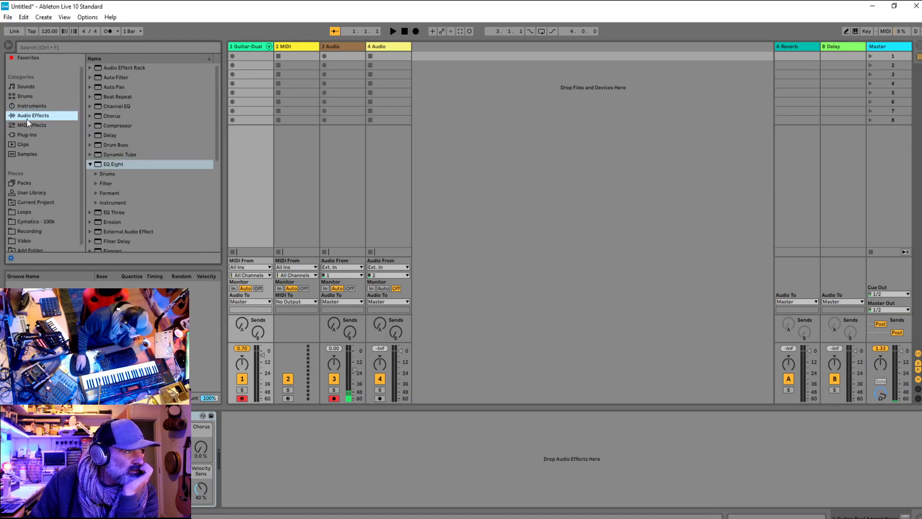
{"action": "left_click", "coordinate": [24, 96]}
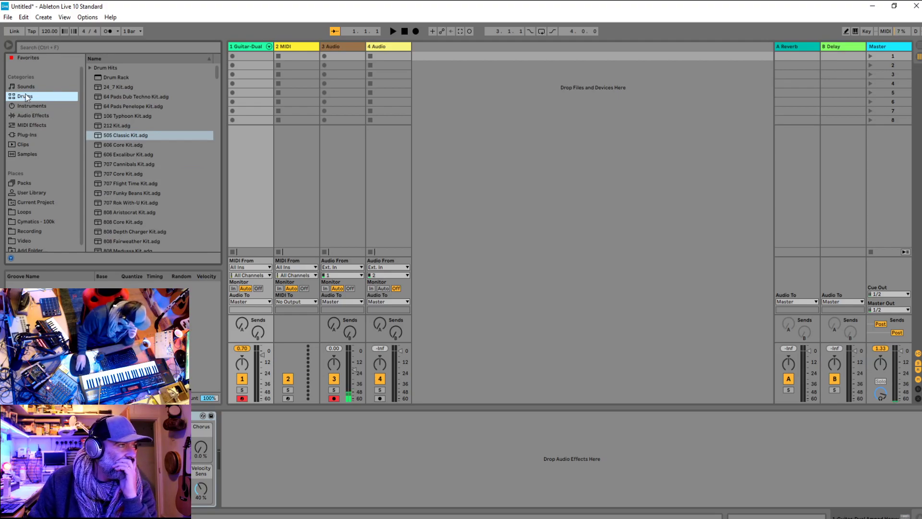
{"action": "left_click", "coordinate": [101, 114]}
{"action": "left_click", "coordinate": [112, 125]}
{"action": "left_click", "coordinate": [117, 136]}
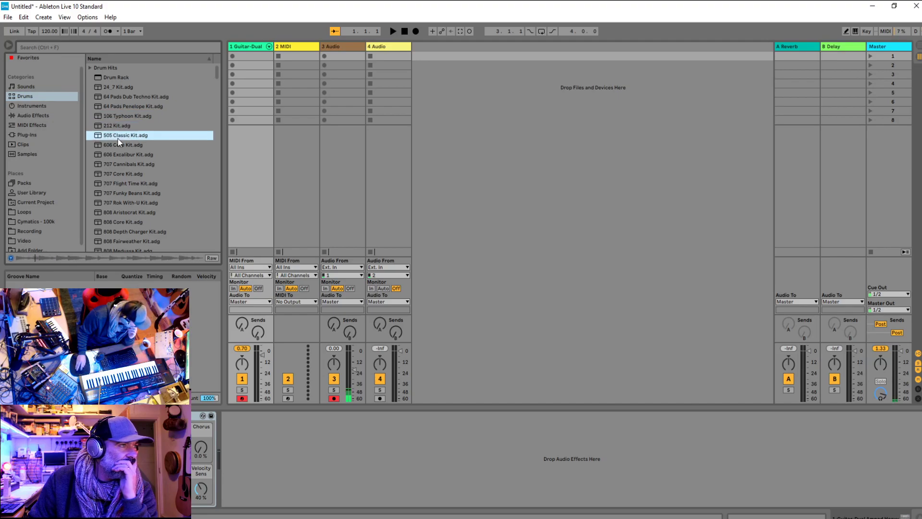
{"action": "double_click", "coordinate": [117, 137]}
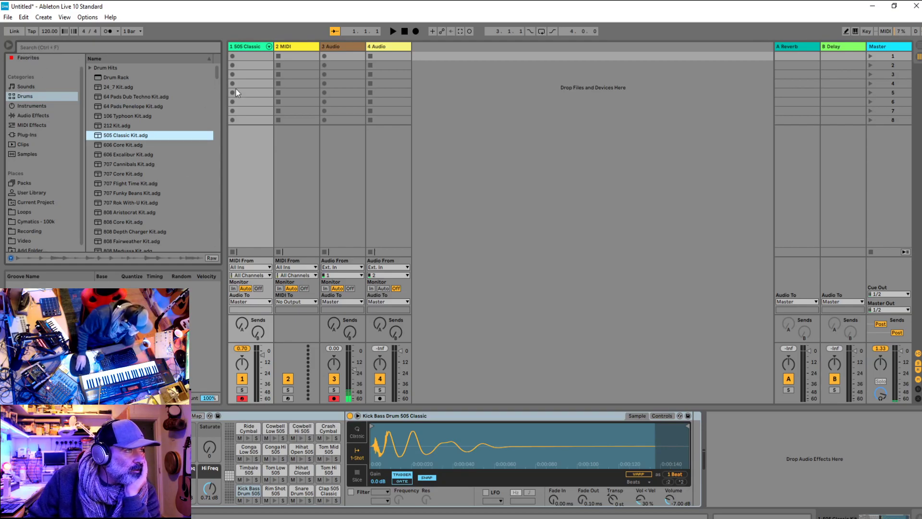
Search the plug-ins for "bbc" with track 1 selected
{"action": "left_click", "coordinate": [248, 46]}
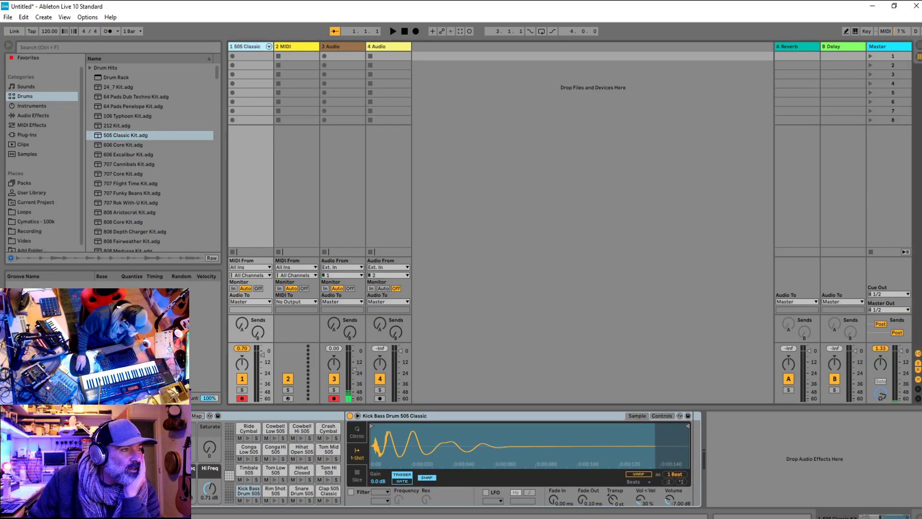
{"action": "left_click", "coordinate": [301, 414]}
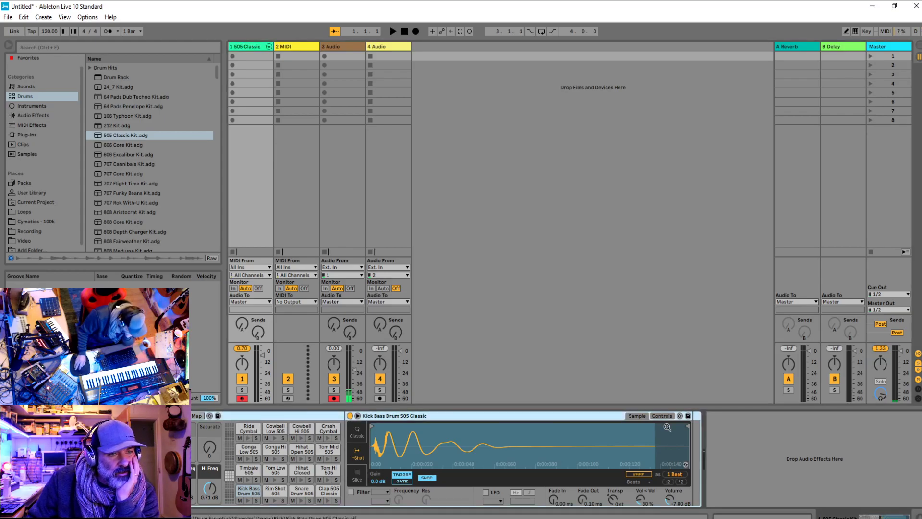
{"action": "left_click", "coordinate": [99, 44]}
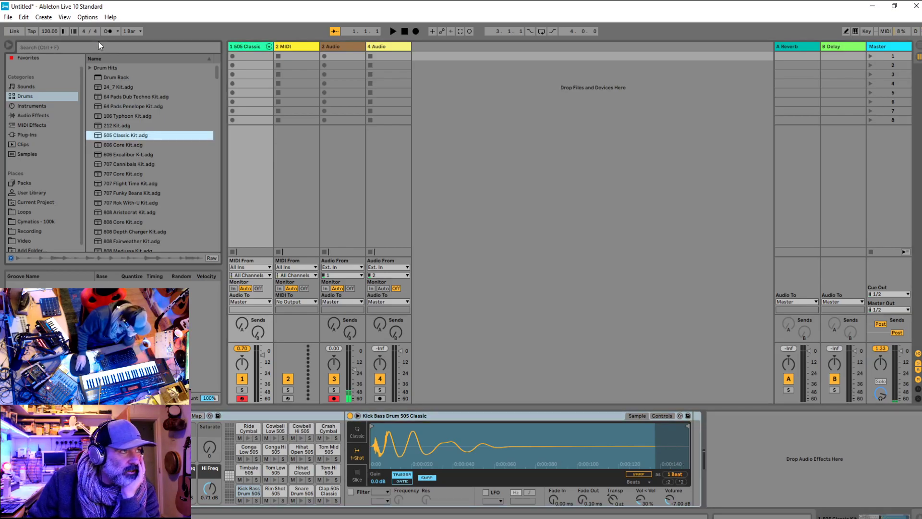
{"action": "left_click", "coordinate": [24, 126]}
{"action": "left_click", "coordinate": [31, 133]}
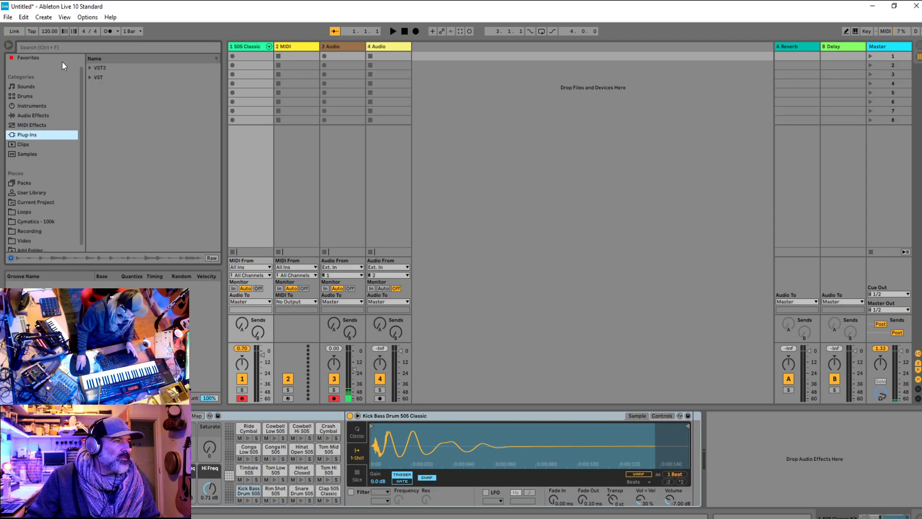
{"action": "left_click", "coordinate": [65, 47]}
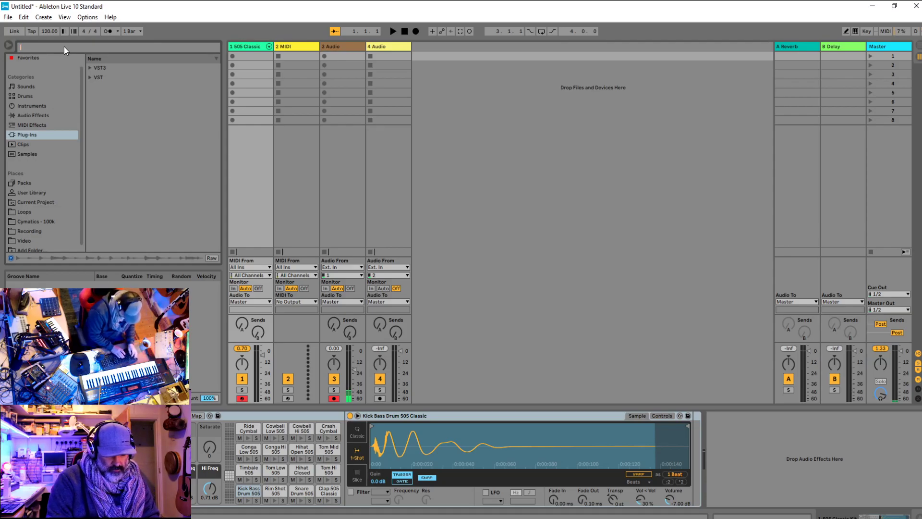
{"action": "type", "text": "bbc"}
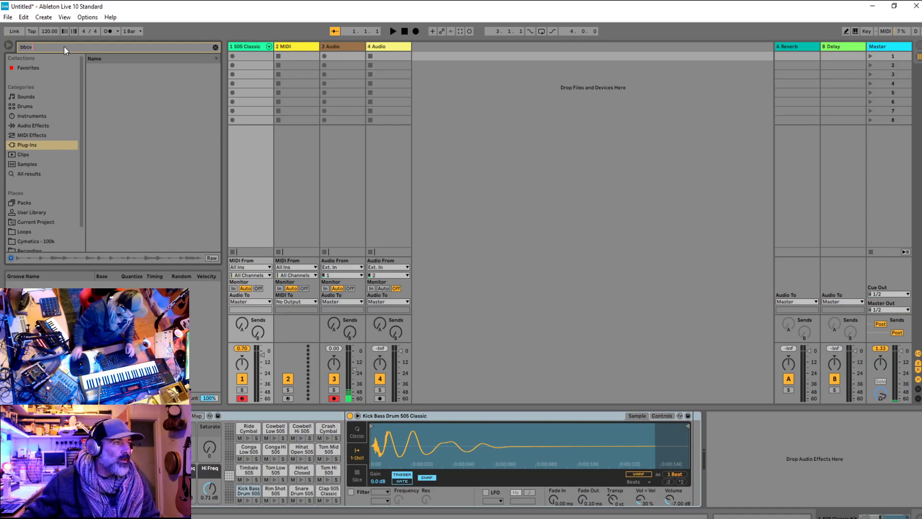
Load Spitfire Audio's VST3 BBC Symphony Orchestra onto track 1 and move its window so the whole interface is visible
{"action": "left_click", "coordinate": [89, 67]}
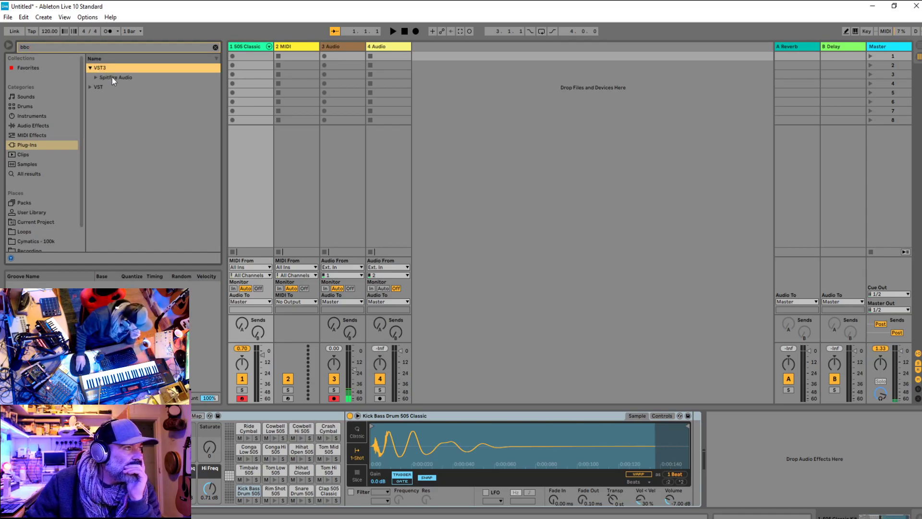
{"action": "left_click", "coordinate": [106, 77]}
{"action": "left_click", "coordinate": [97, 78]}
{"action": "left_click", "coordinate": [116, 87]}
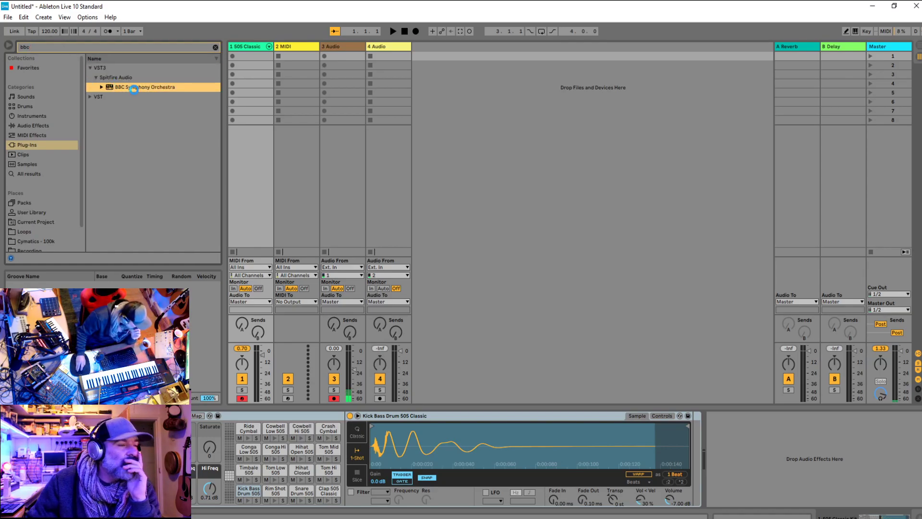
{"action": "key", "text": "Return"}
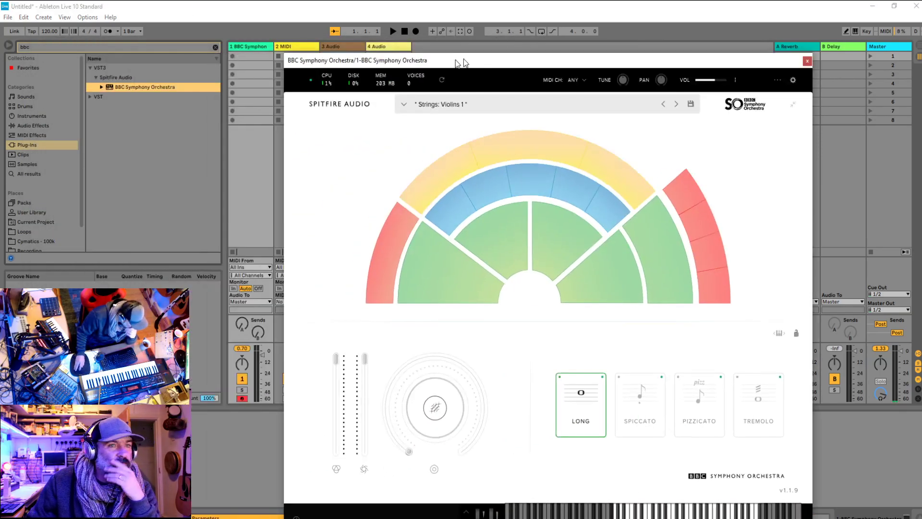
{"action": "left_click_drag", "start_coordinate": [463, 62], "coordinate": [353, 32]}
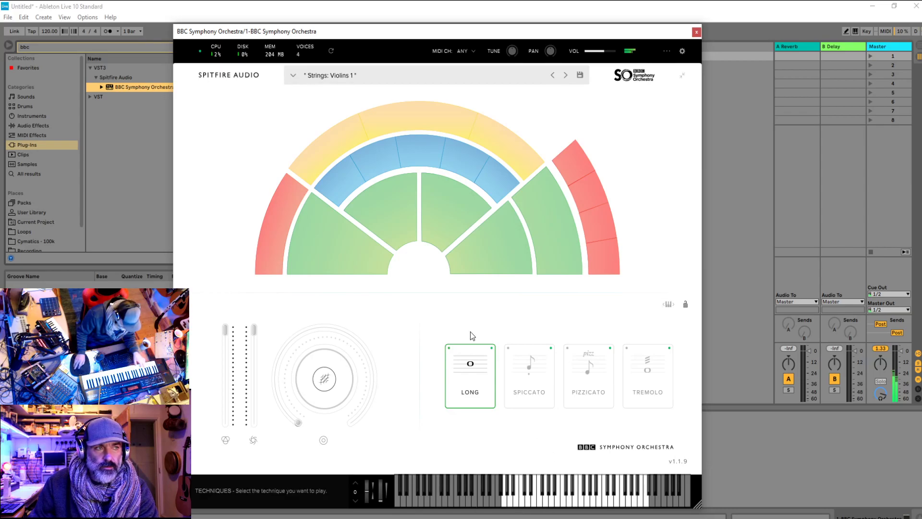
Switch BBC Symphony Orchestra to the Violas section and hide the plug-in window
{"action": "mouse_move", "coordinate": [375, 194]}
{"action": "left_click", "coordinate": [321, 255]}
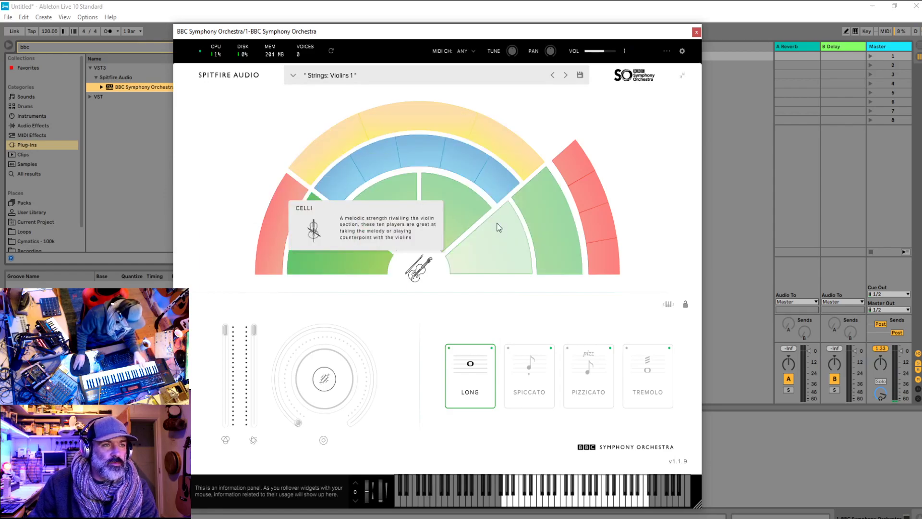
{"action": "left_click", "coordinate": [445, 208]}
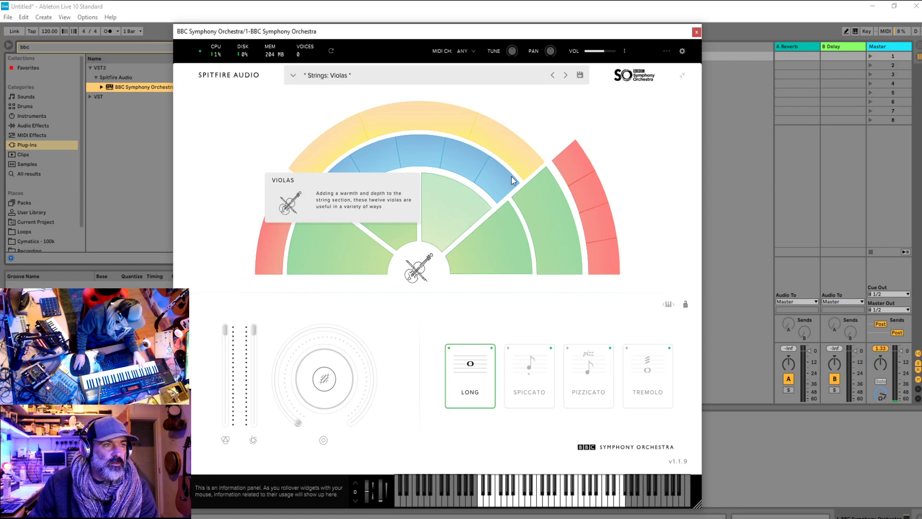
{"action": "left_click_drag", "start_coordinate": [478, 32], "coordinate": [693, 89]}
{"action": "key", "text": "ctrl+alt+p"}
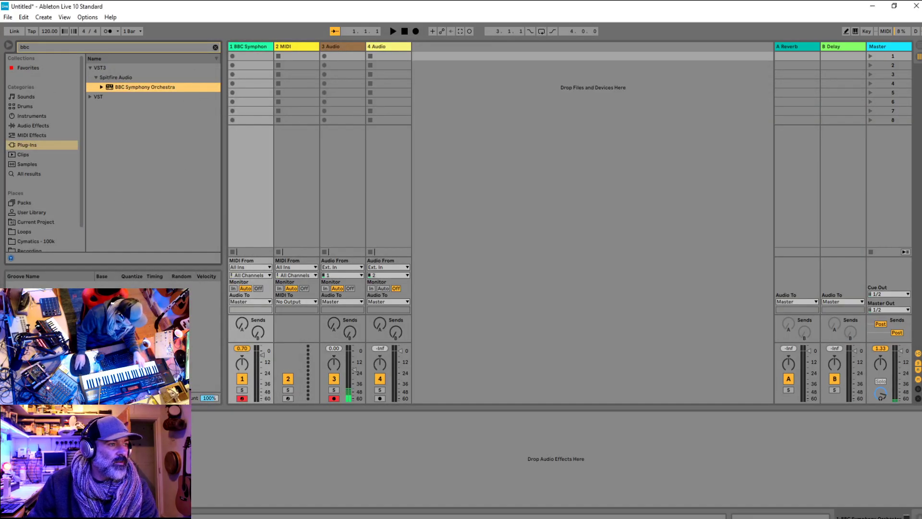
Widen the BBC Symphony Orchestra track's column in the Session view
{"action": "left_click", "coordinate": [261, 487]}
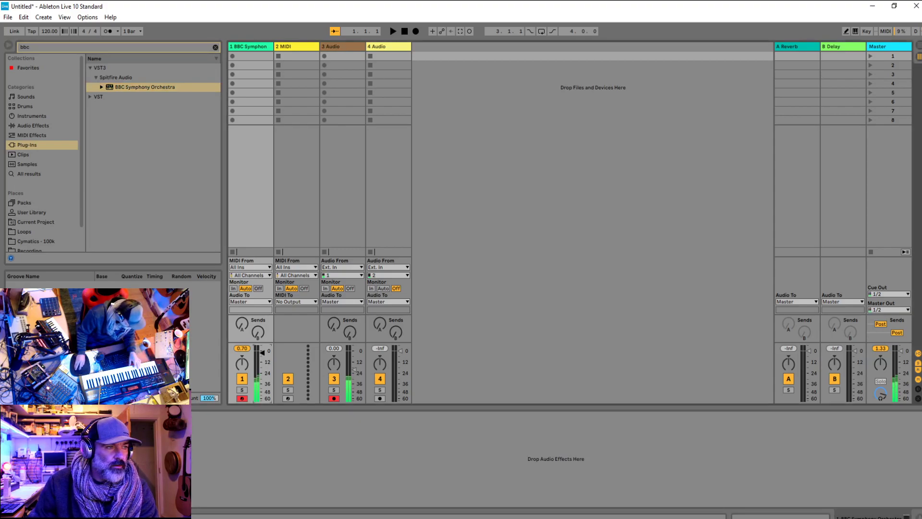
{"action": "left_click", "coordinate": [262, 353]}
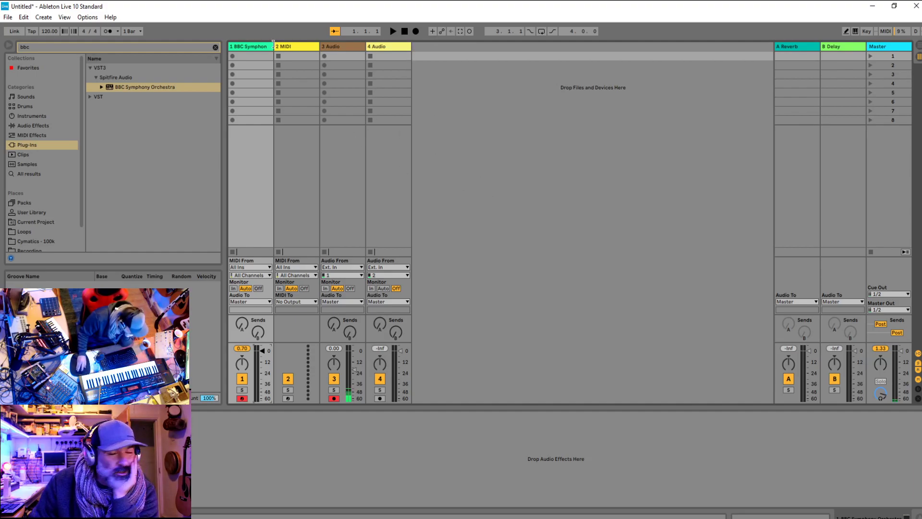
{"action": "left_click_drag", "start_coordinate": [273, 43], "coordinate": [284, 46]}
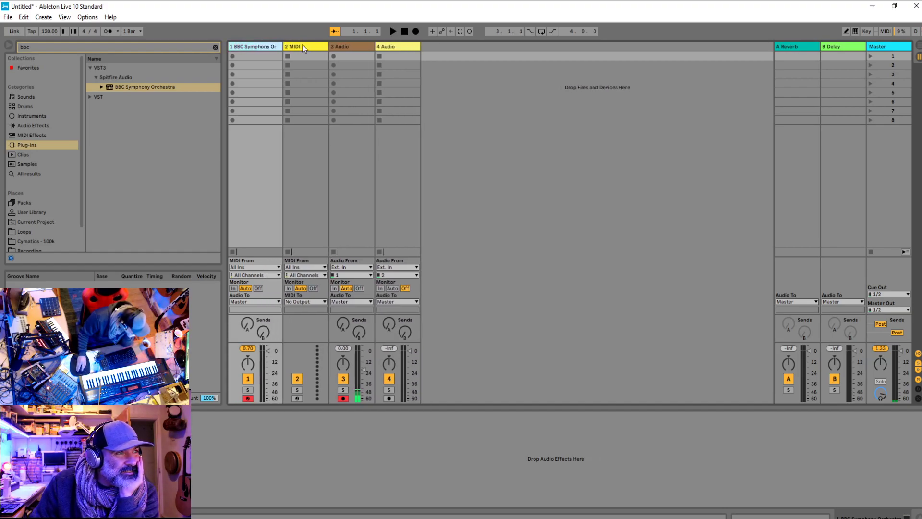
Widen the columns of the two audio tracks in the Session view
{"action": "left_click", "coordinate": [328, 43]}
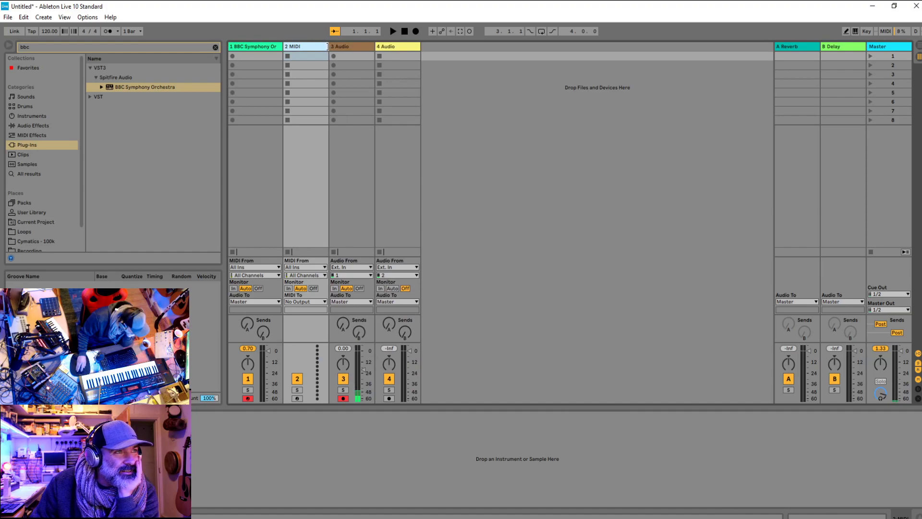
{"action": "left_click_drag", "start_coordinate": [375, 47], "coordinate": [448, 47]}
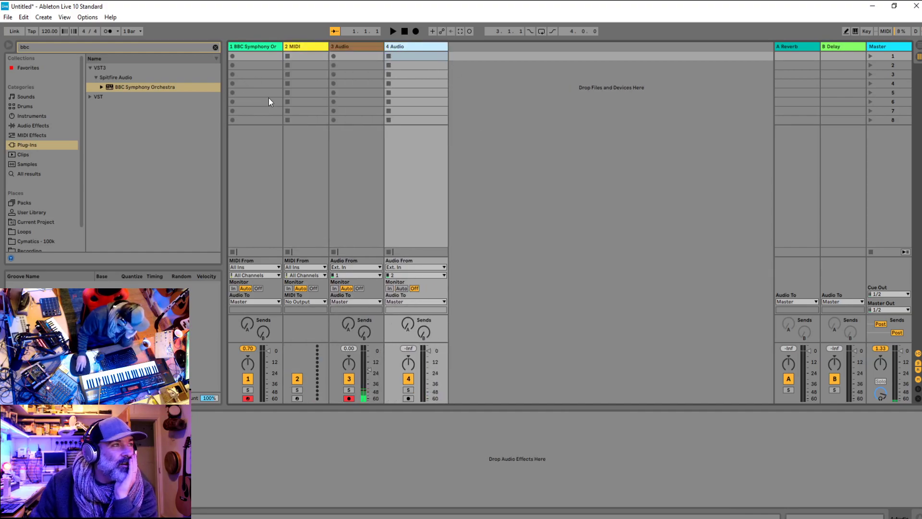
Reopen the BBC Symphony Orchestra window from track 1, reposition it so the interface is visible, and switch to the Celli section
{"action": "left_click", "coordinate": [260, 195]}
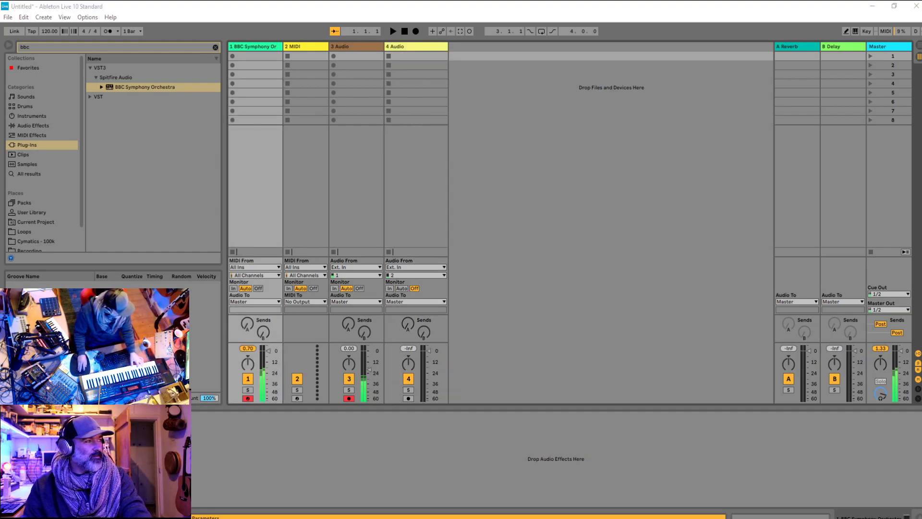
{"action": "key", "text": "ctrl+alt+p"}
{"action": "left_click_drag", "start_coordinate": [469, 71], "coordinate": [667, 44]}
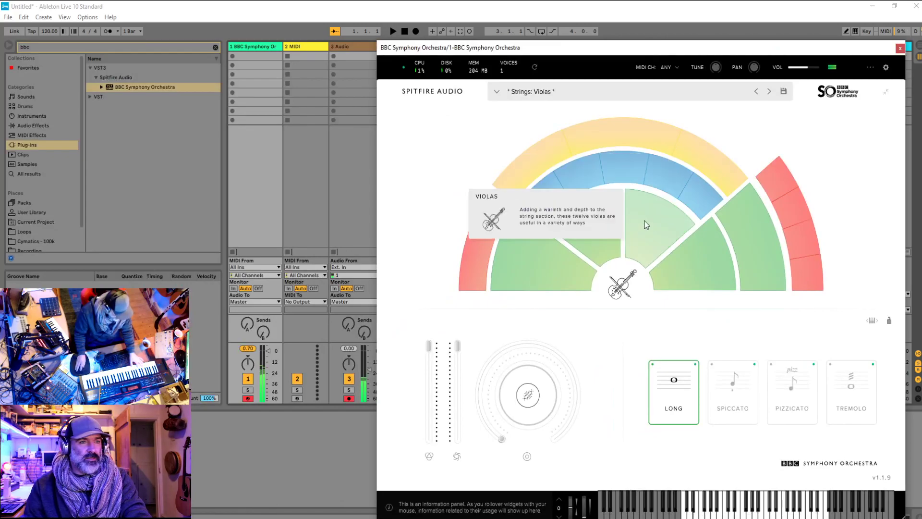
{"action": "left_click", "coordinate": [714, 269]}
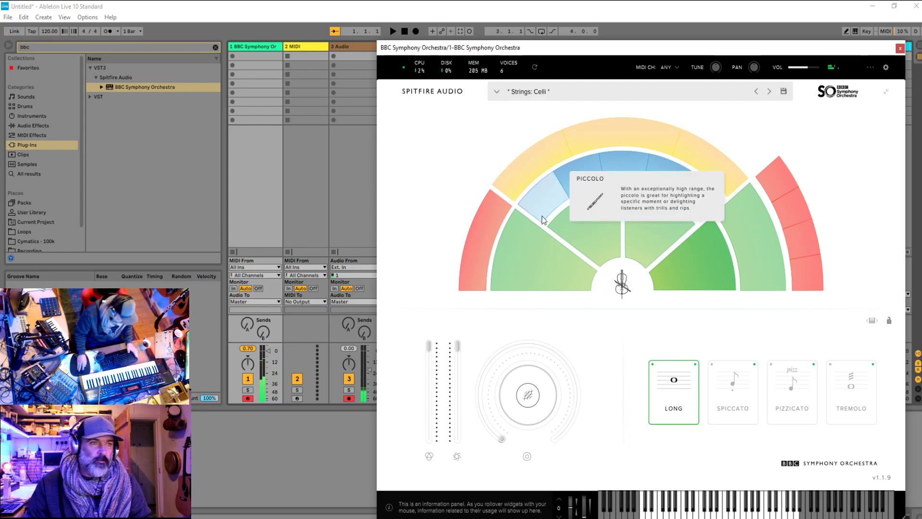
{"action": "mouse_move", "coordinate": [556, 185]}
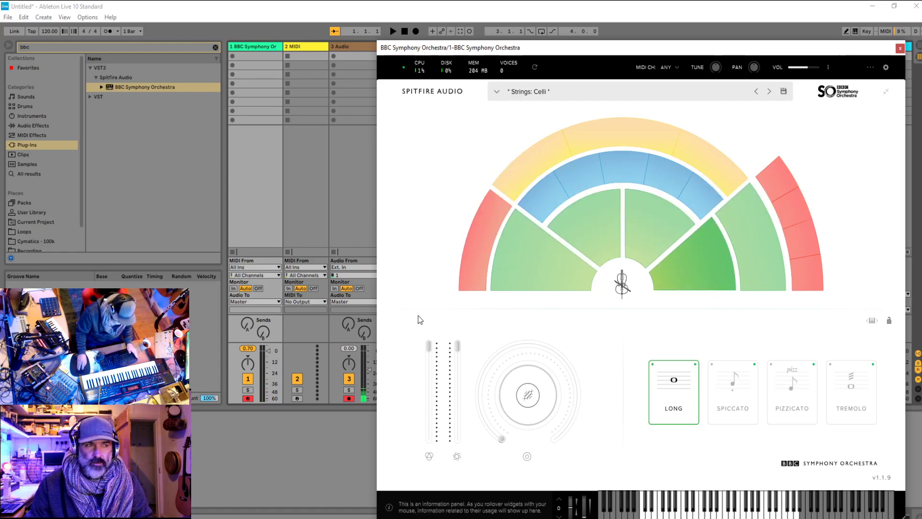
{"action": "left_click_drag", "start_coordinate": [546, 44], "coordinate": [540, 42]}
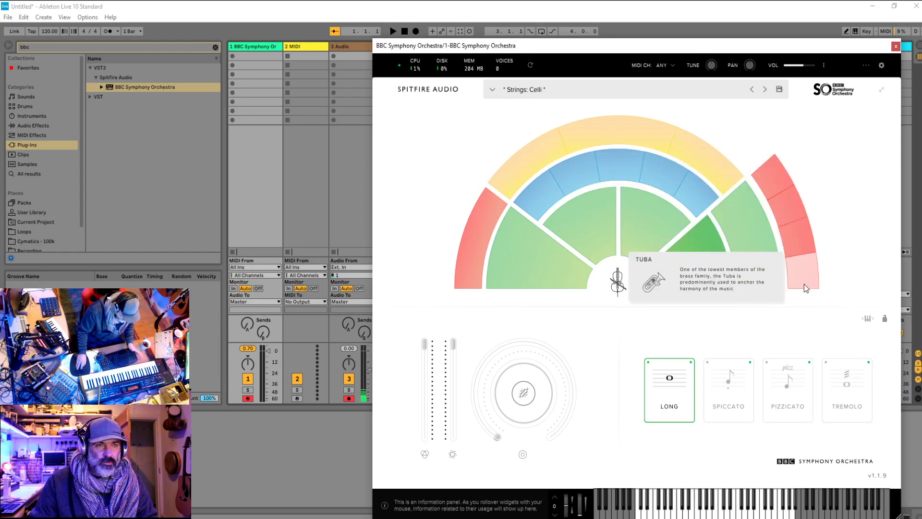
Audition the brass sections Trumpets a3, Tenor Trombones a3, Bass Trombones a2 and Tuba, and return through them to Trumpets a3
{"action": "left_click", "coordinate": [778, 183]}
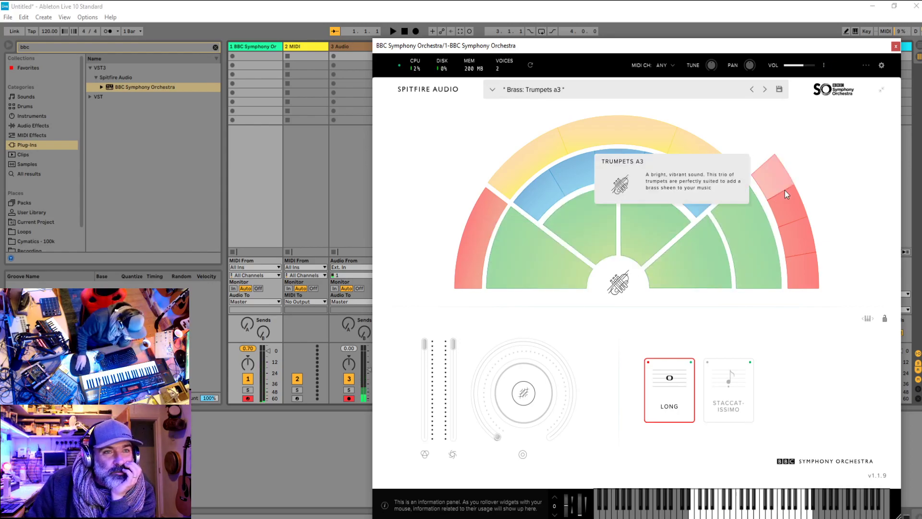
{"action": "left_click", "coordinate": [794, 205]}
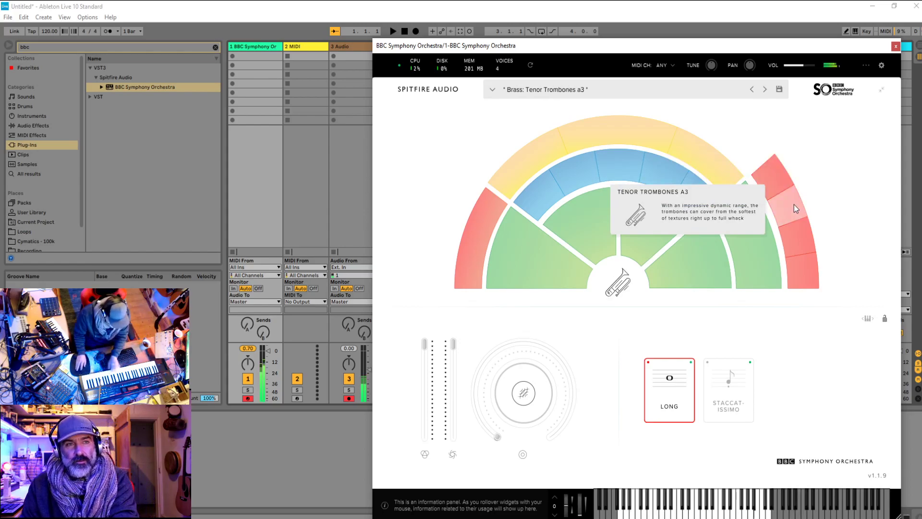
{"action": "left_click", "coordinate": [805, 235]}
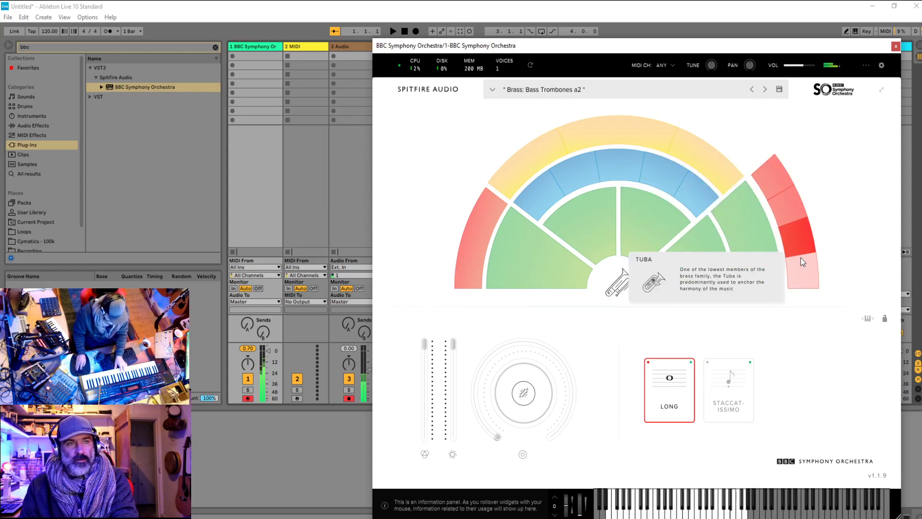
{"action": "left_click", "coordinate": [808, 271]}
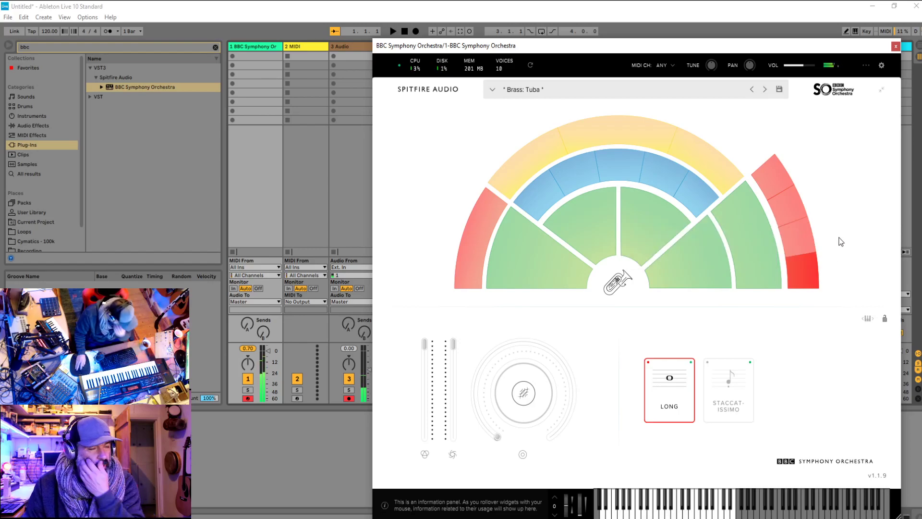
{"action": "left_click", "coordinate": [792, 247]}
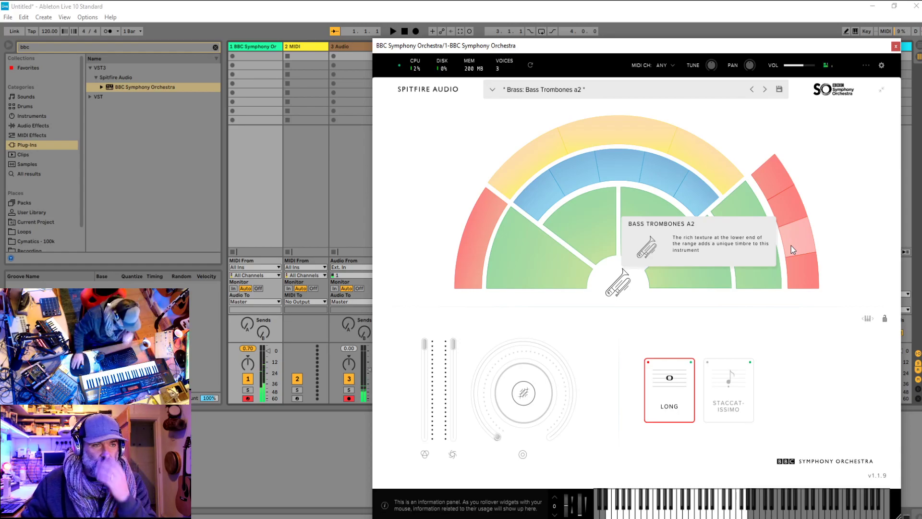
{"action": "left_click", "coordinate": [786, 214]}
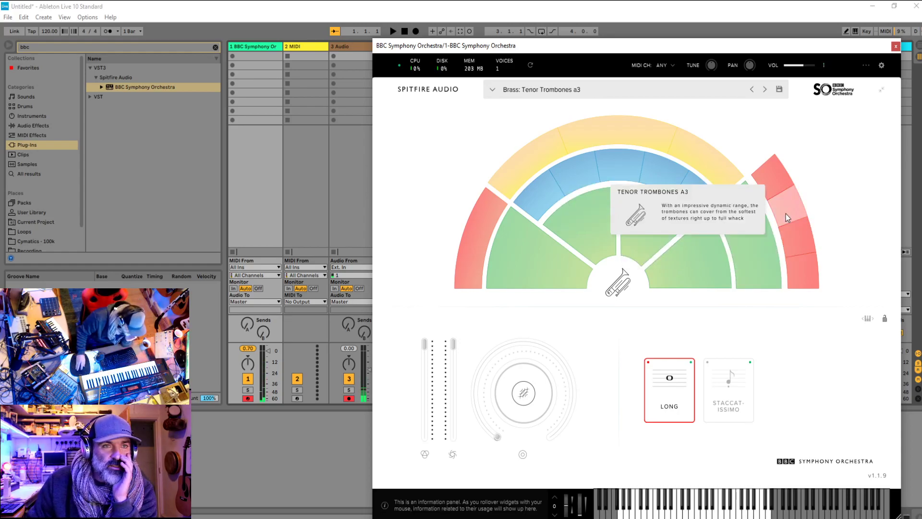
{"action": "left_click", "coordinate": [785, 174]}
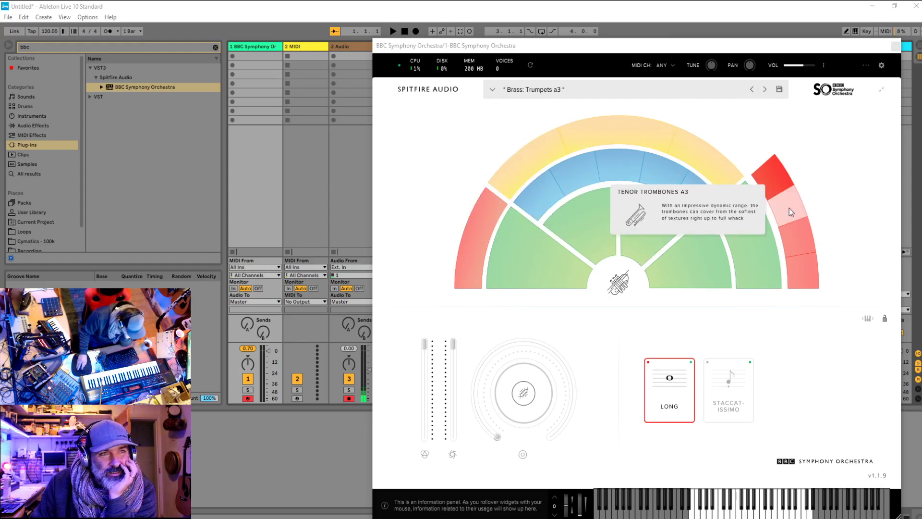
Audition the string Basses, followed by the Harp and Celeste section with the Celeste technique selected
{"action": "left_click", "coordinate": [745, 249]}
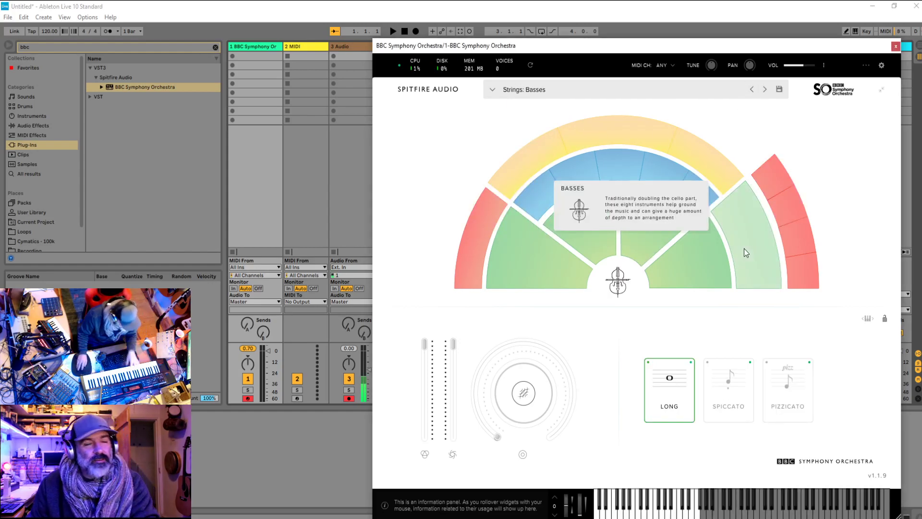
{"action": "left_click", "coordinate": [744, 249]}
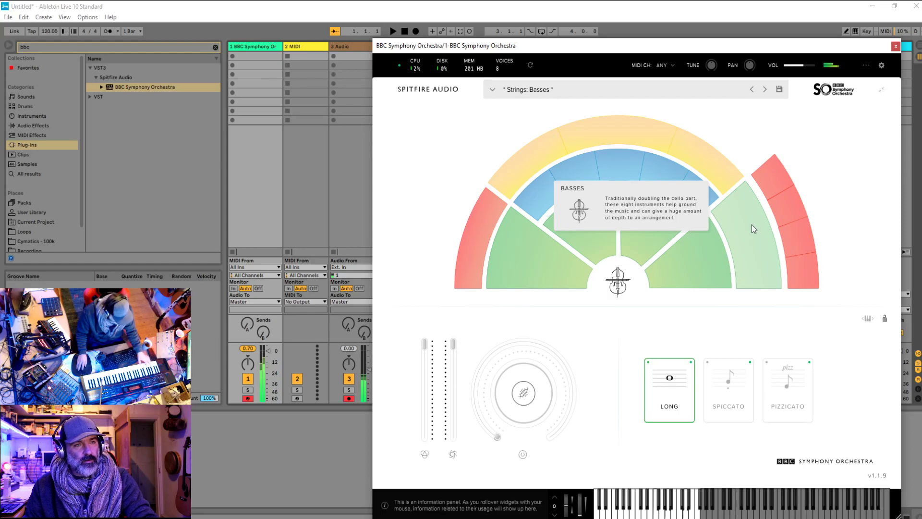
{"action": "left_click", "coordinate": [563, 158]}
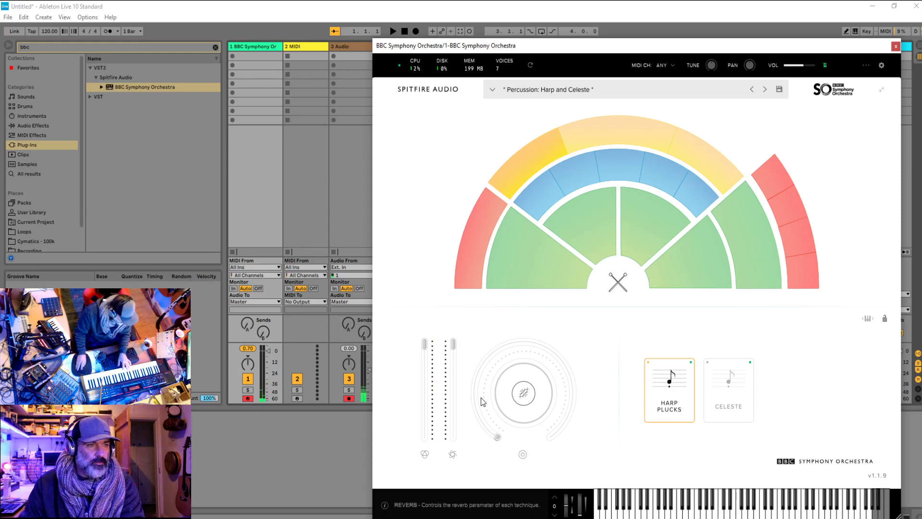
{"action": "mouse_move", "coordinate": [504, 438]}
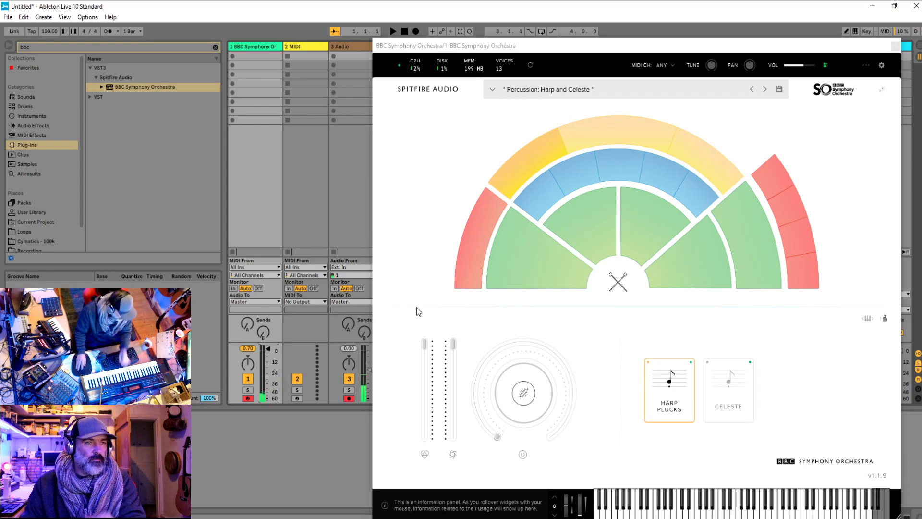
{"action": "mouse_move", "coordinate": [581, 209]}
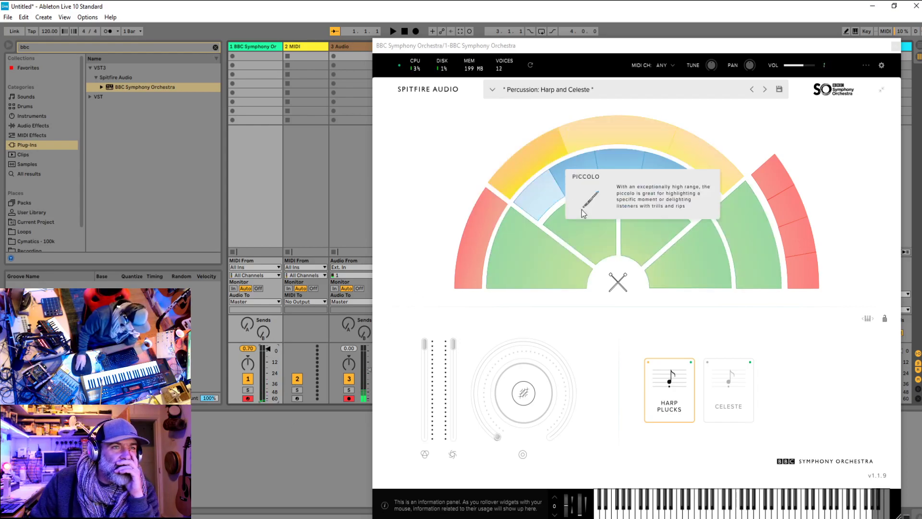
{"action": "left_click", "coordinate": [729, 385]}
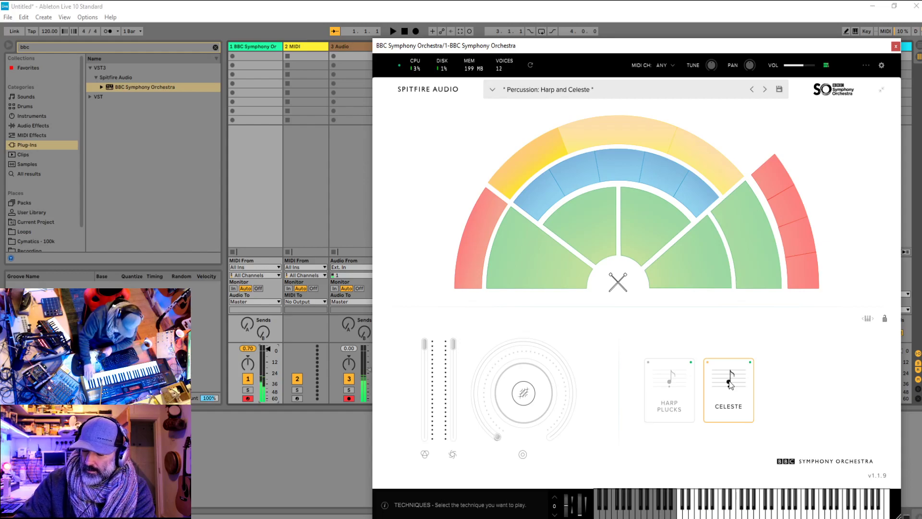
Audition the Percussion section and the Marimba and Xylophone techniques of Tuned Percussion
{"action": "left_click", "coordinate": [608, 132]}
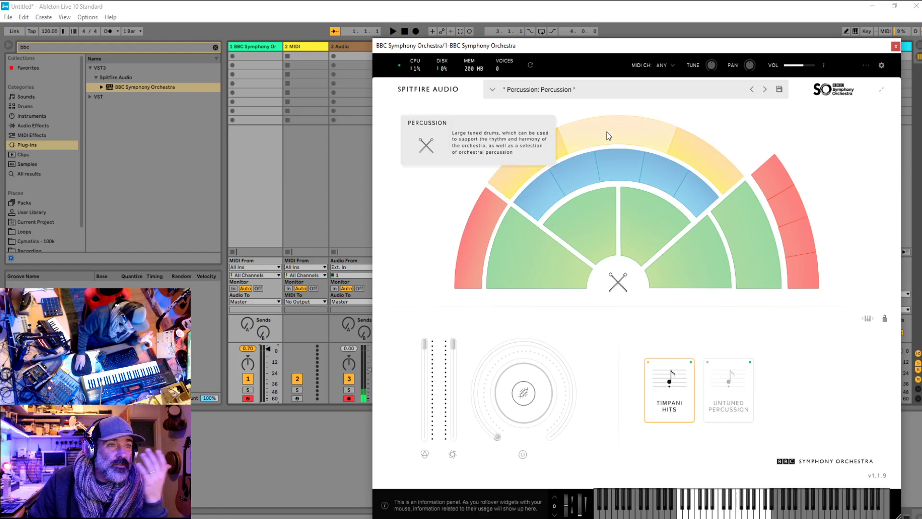
{"action": "left_click", "coordinate": [708, 190]}
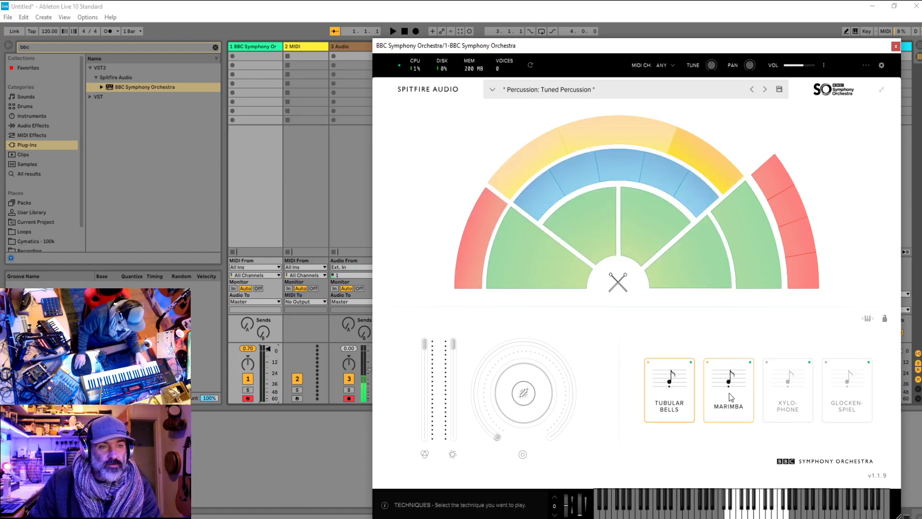
{"action": "left_click", "coordinate": [742, 405]}
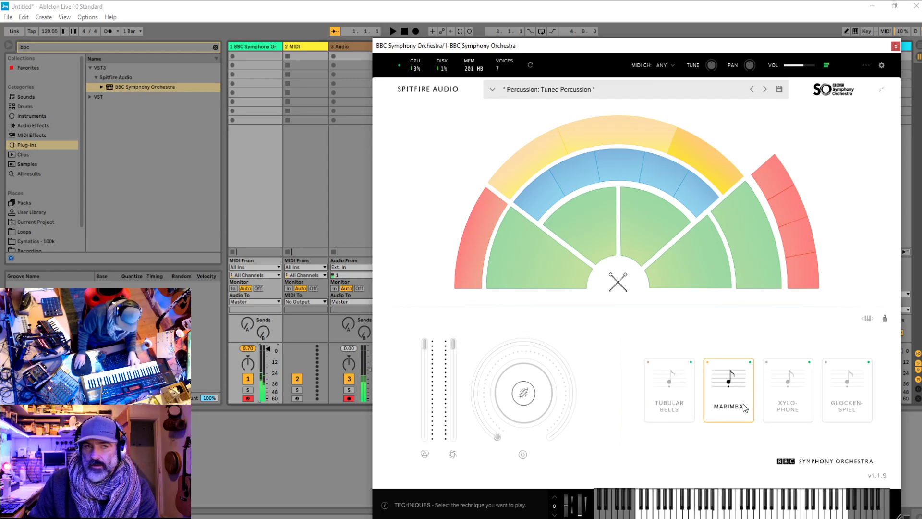
{"action": "left_click", "coordinate": [779, 384]}
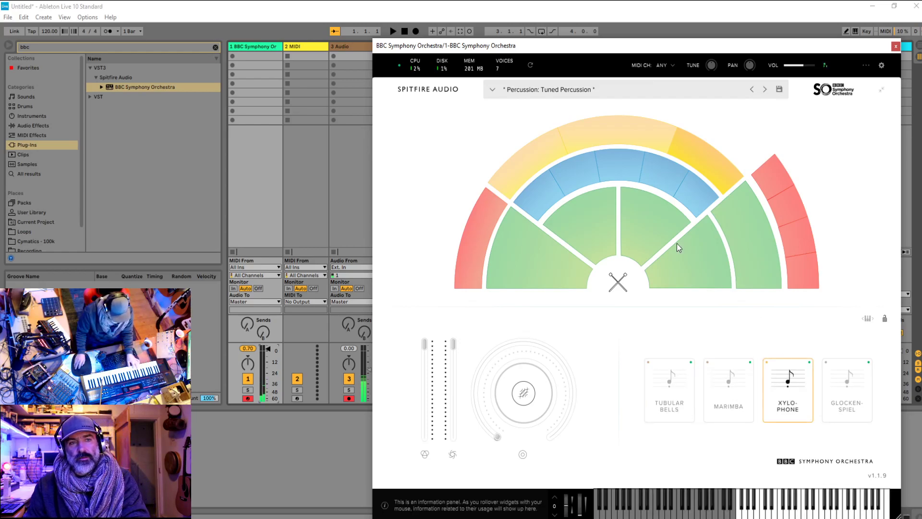
Audition the woodwind sections in order: Piccolo, Flutes a3, Oboes a3, Clarinets a3 and Bassoons a3
{"action": "left_click", "coordinate": [543, 180]}
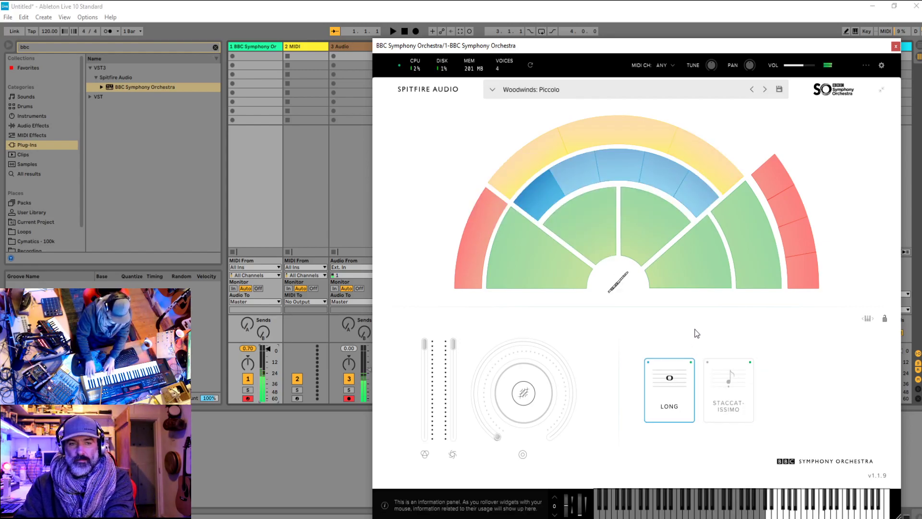
{"action": "mouse_move", "coordinate": [573, 187]}
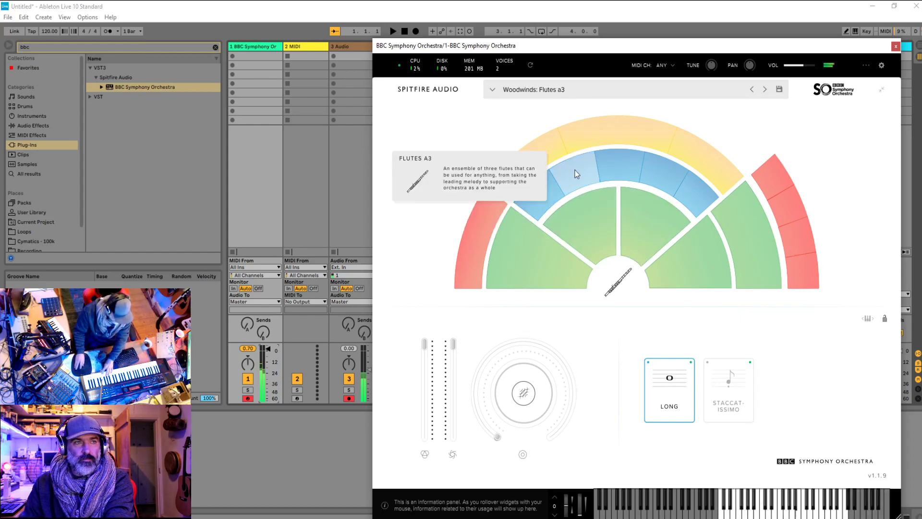
{"action": "left_click", "coordinate": [618, 160]}
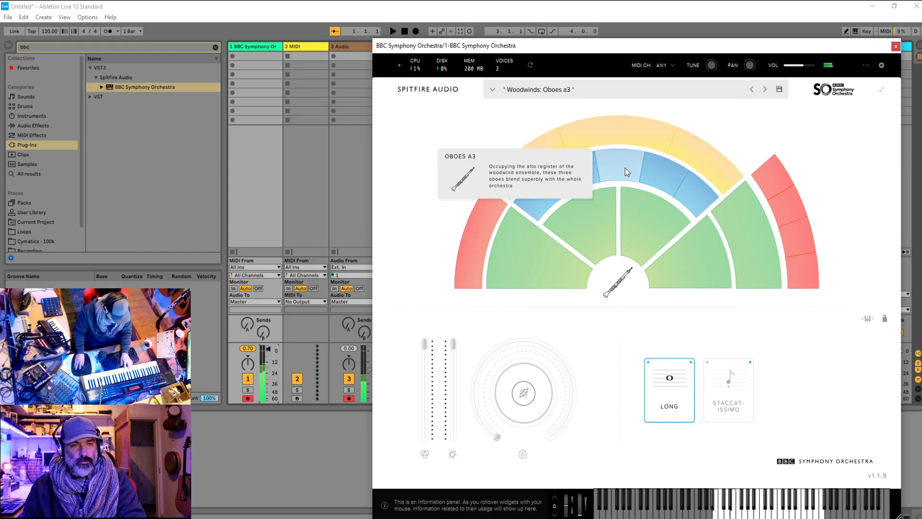
{"action": "left_click", "coordinate": [655, 183]}
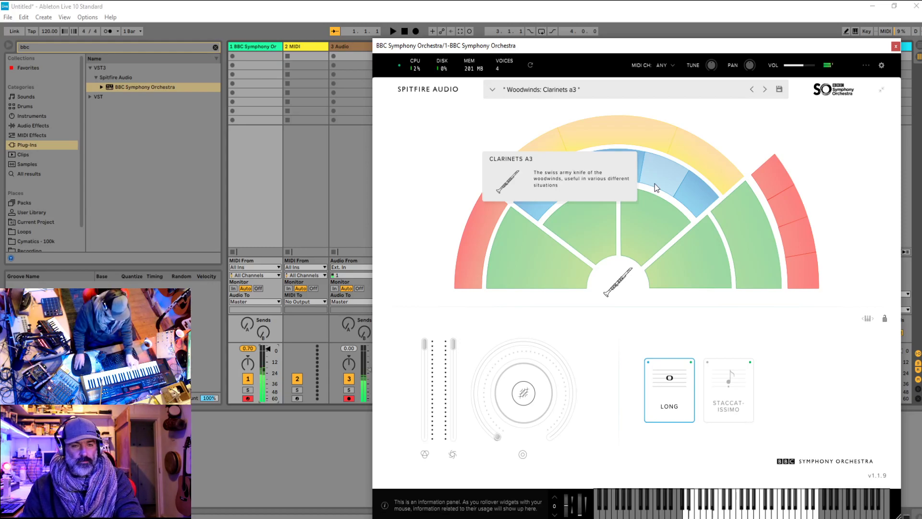
{"action": "left_click", "coordinate": [705, 200]}
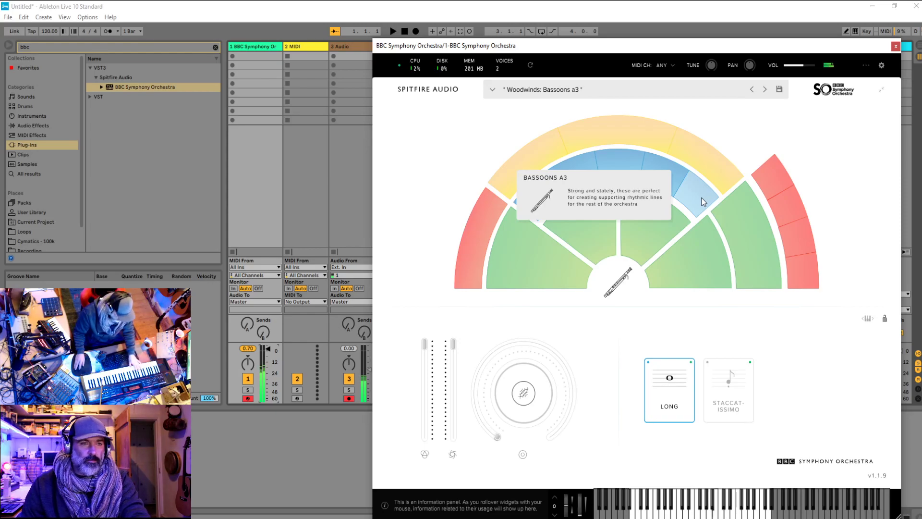
Try Horns a4, settle on the Harp and Celeste section, and move the plug-in window out of view
{"action": "left_click", "coordinate": [480, 237]}
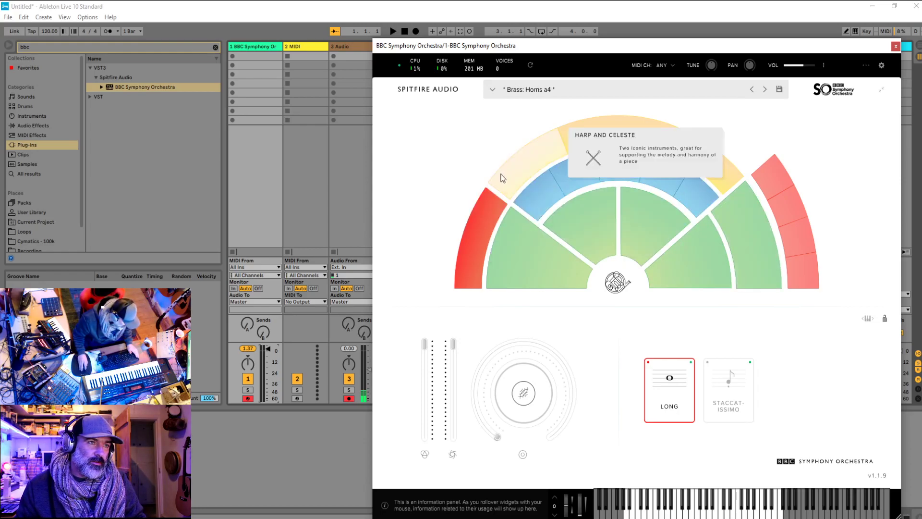
{"action": "left_click", "coordinate": [533, 149]}
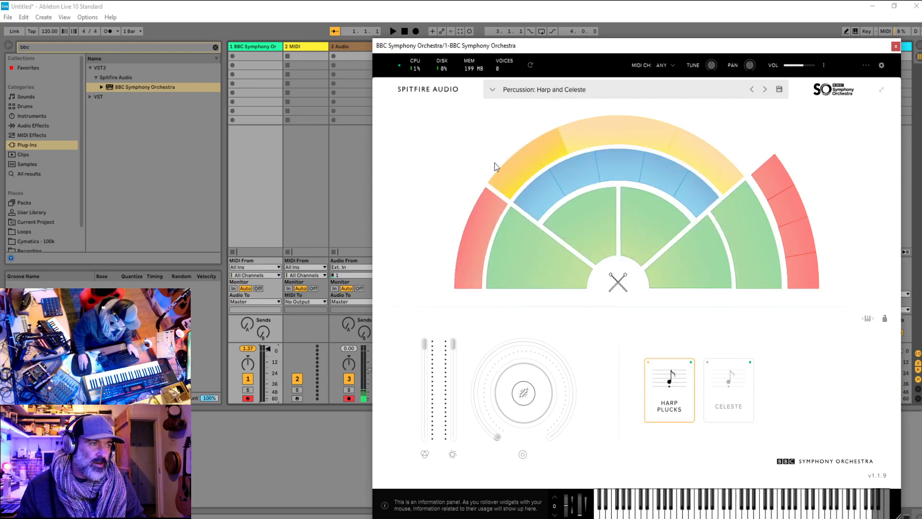
{"action": "left_click_drag", "start_coordinate": [639, 44], "coordinate": [0, 44]}
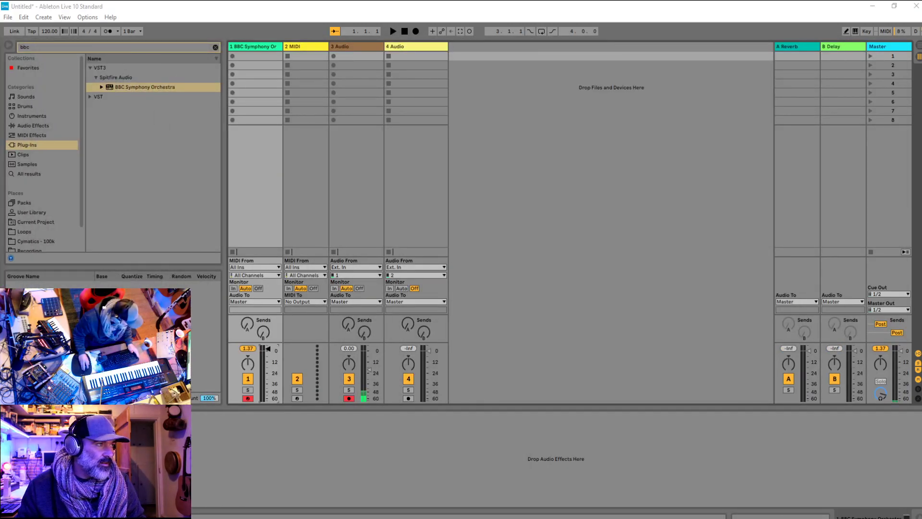
Delete the two audio tracks and select the empty MIDI track
{"action": "left_click", "coordinate": [340, 50]}
{"action": "left_click", "coordinate": [409, 47], "text": "shift"}
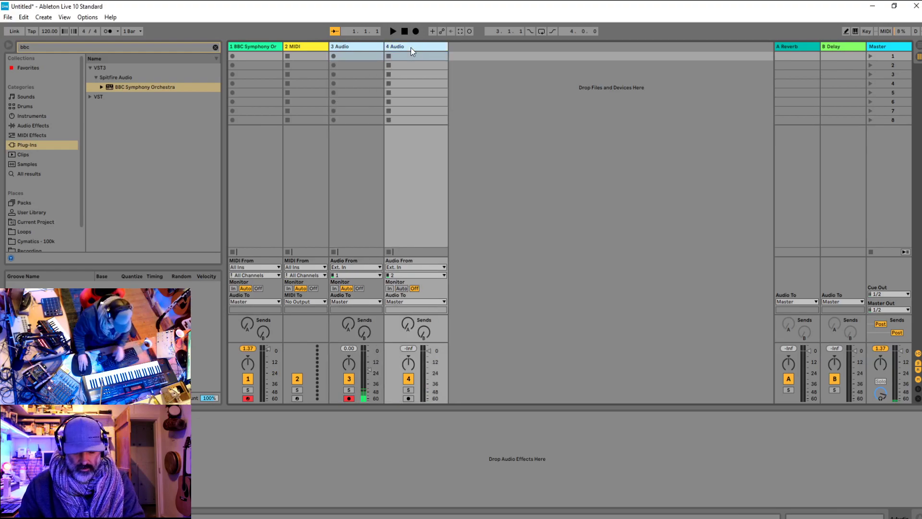
{"action": "key", "text": "Delete"}
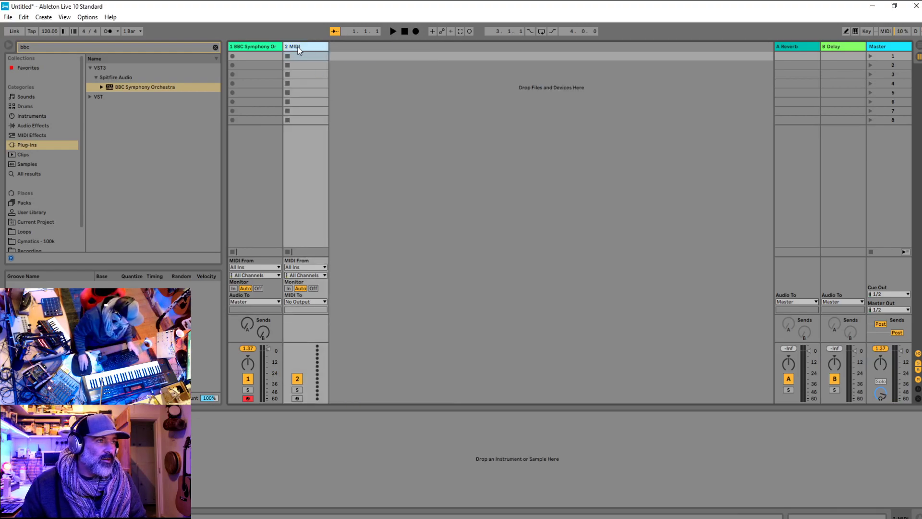
{"action": "left_click", "coordinate": [251, 47]}
{"action": "left_click", "coordinate": [303, 48]}
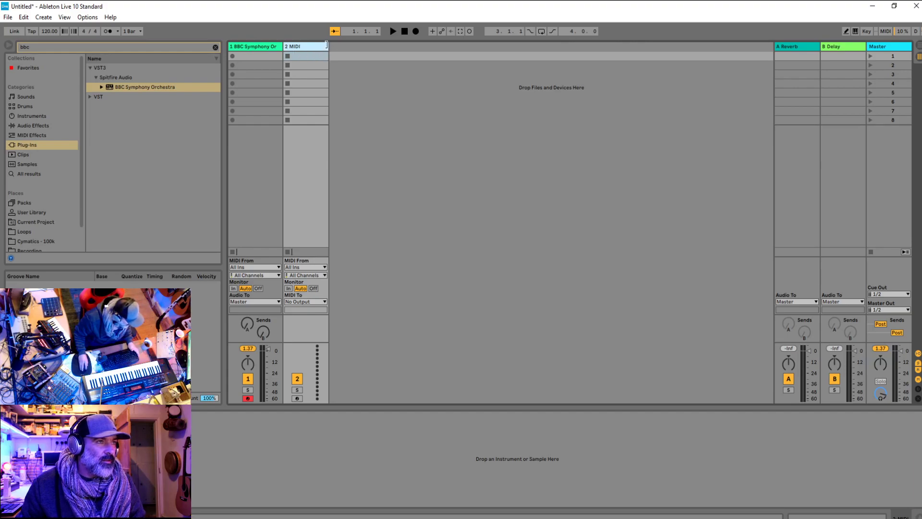
Widen the 2 MIDI track, select the BBC Symphony Orchestra track, and switch to the Arrangement View
{"action": "left_click_drag", "start_coordinate": [326, 46], "coordinate": [344, 46]}
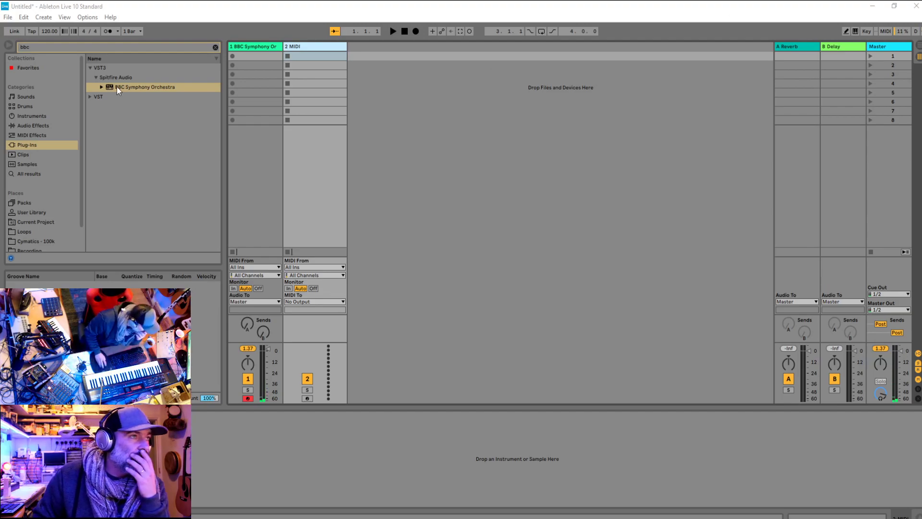
{"action": "left_click", "coordinate": [269, 177]}
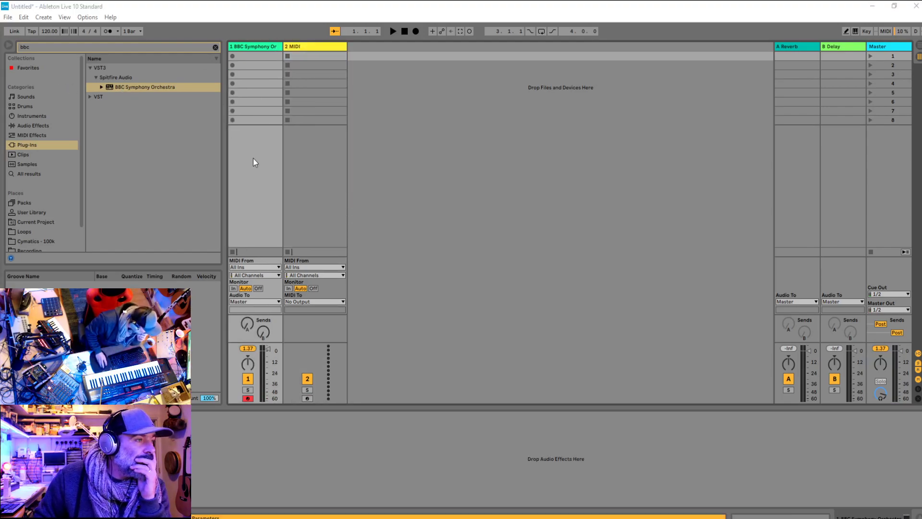
{"action": "key", "text": "Tab"}
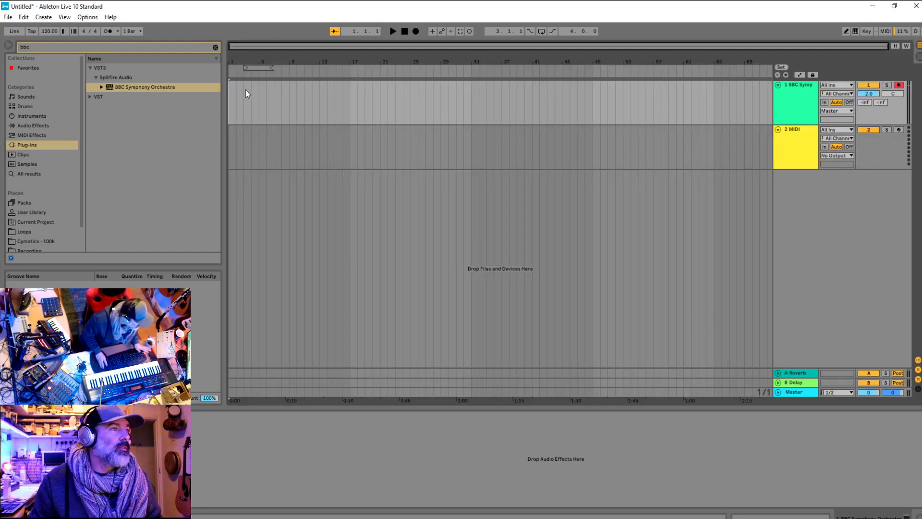
Turn on the metronome and test it with a brief playback from the start of the arrangement
{"action": "left_click", "coordinate": [107, 31]}
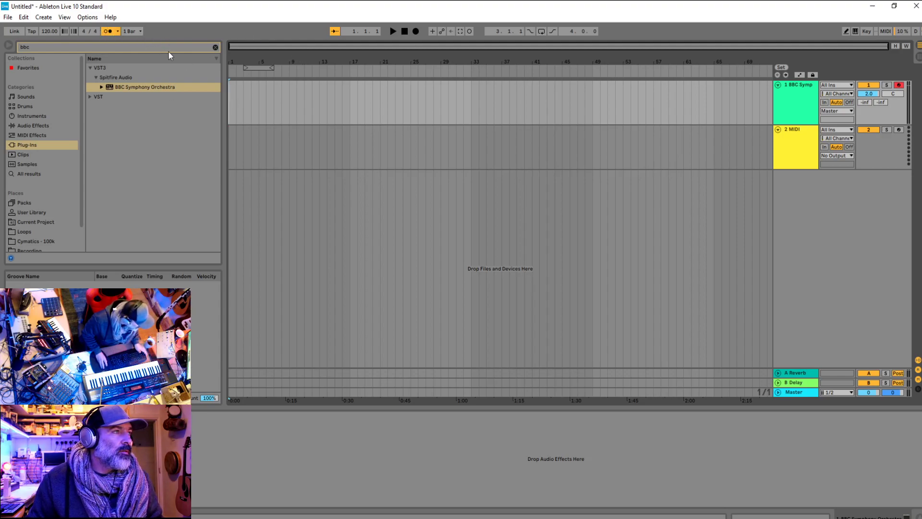
{"action": "key", "text": "space"}
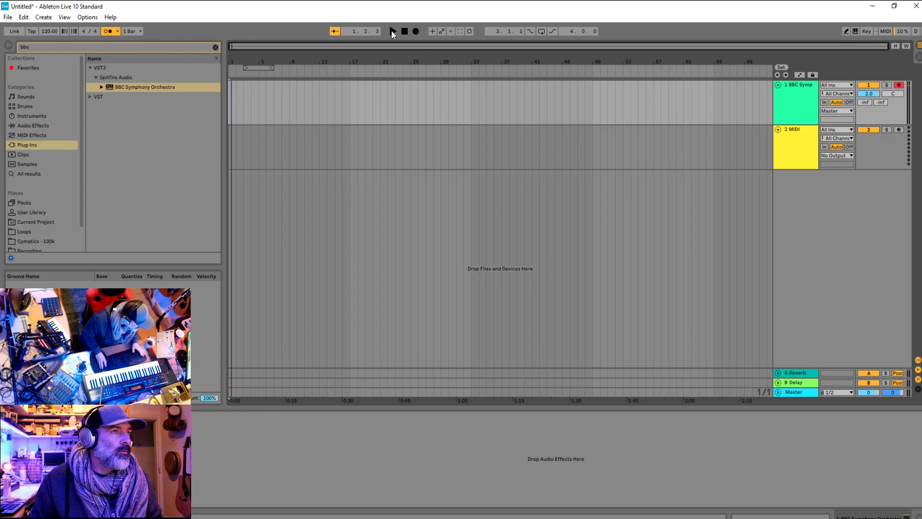
{"action": "left_click", "coordinate": [404, 31]}
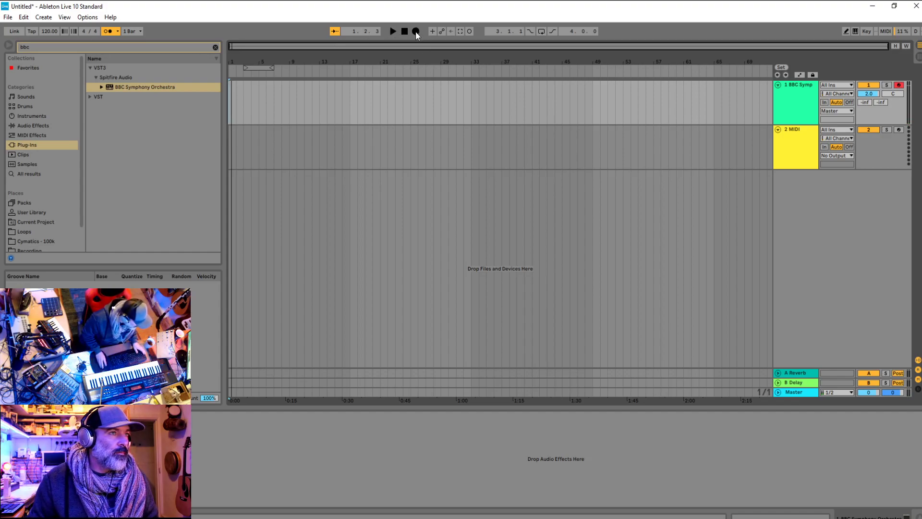
Record a short trial take on the BBC Symphony Orchestra track and delete its clip
{"action": "left_click", "coordinate": [416, 30]}
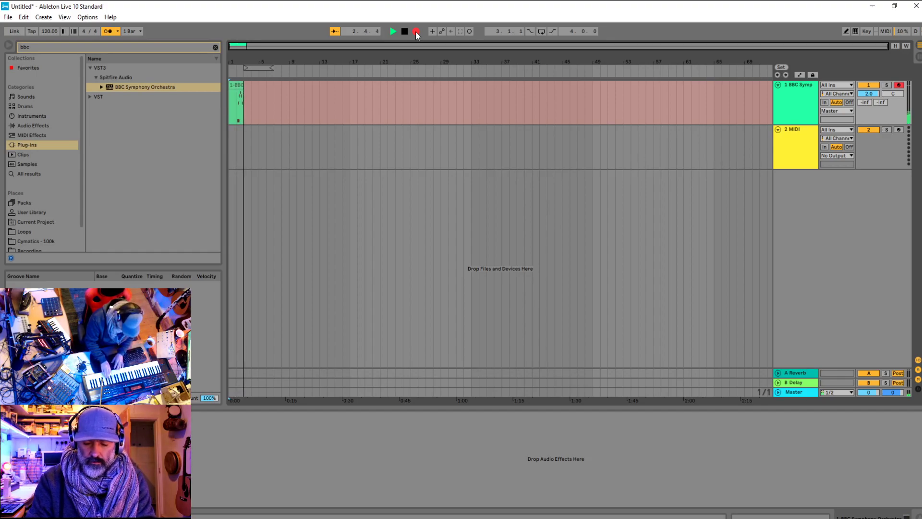
{"action": "key", "text": "space"}
{"action": "left_click", "coordinate": [244, 113]}
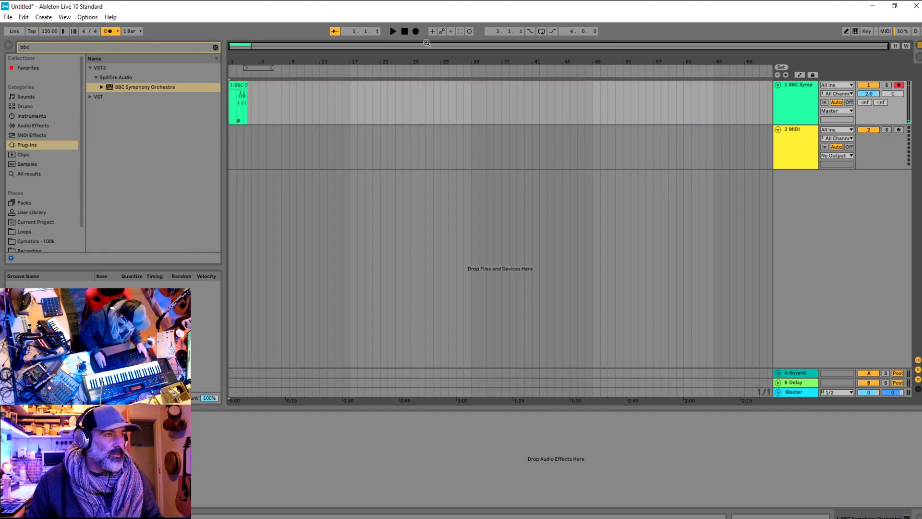
{"action": "key", "text": "Delete"}
Set the tempo to 110 BPM and switch the metronome on
{"action": "left_click_drag", "start_coordinate": [47, 32], "coordinate": [47, 38]}
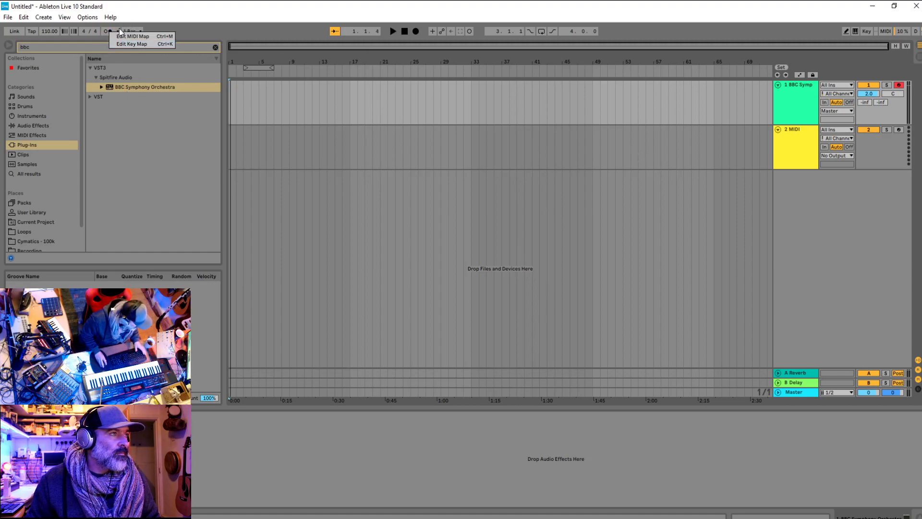
{"action": "left_click", "coordinate": [108, 32]}
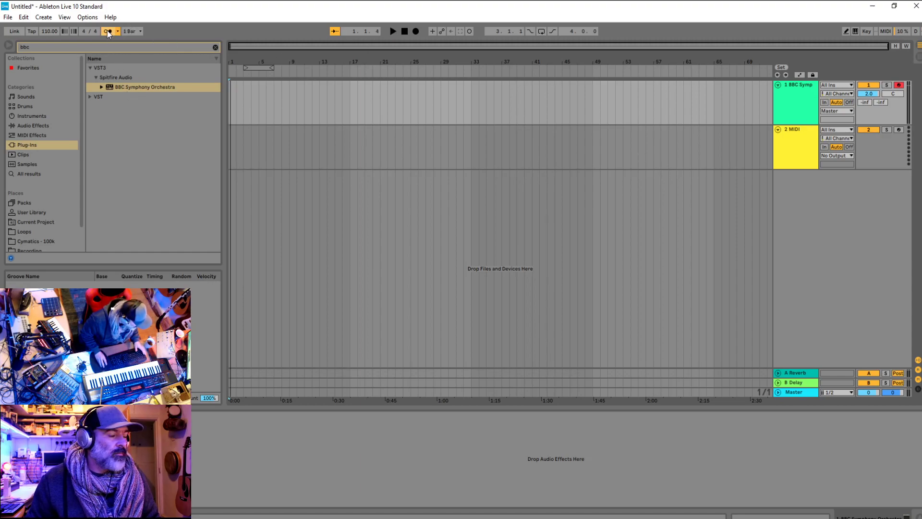
Record a take of about seven bars on the BBC Symphony Orchestra track, play it back briefly, and delete it
{"action": "key", "text": "F9"}
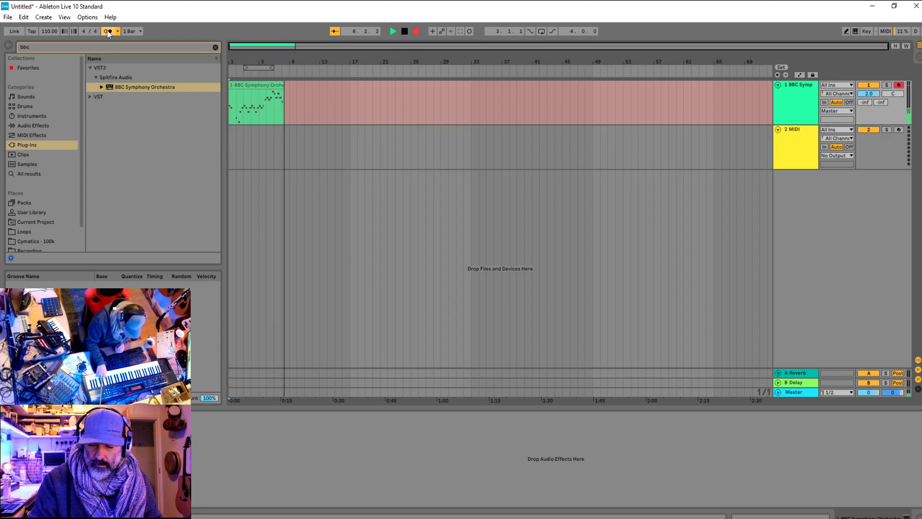
{"action": "key", "text": "space"}
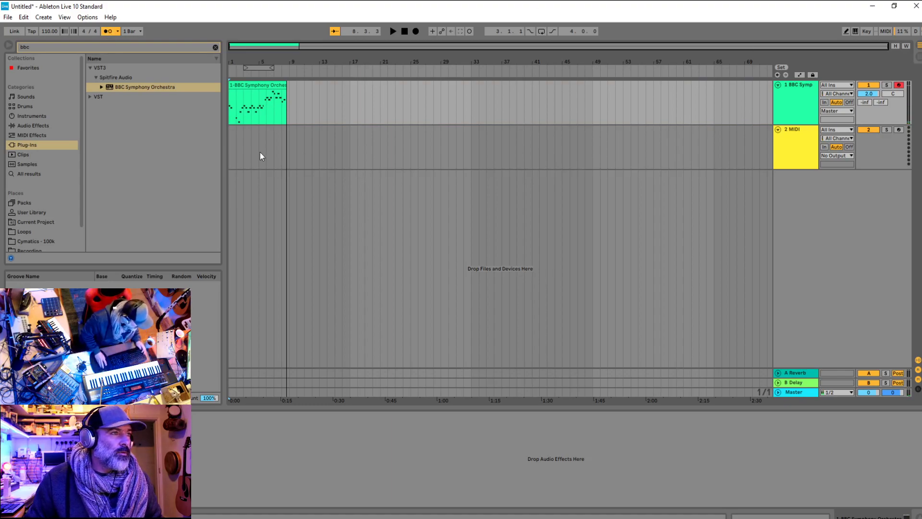
{"action": "left_click", "coordinate": [240, 114]}
{"action": "key", "text": "space"}
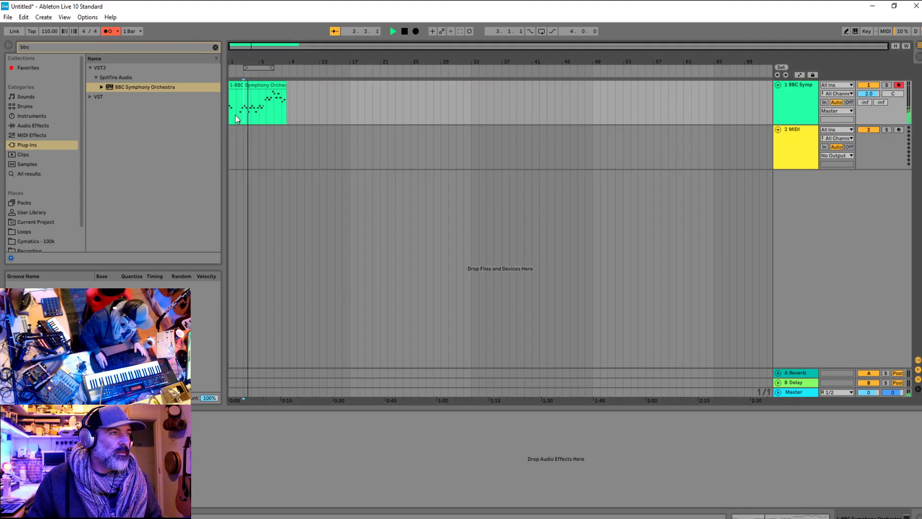
{"action": "key", "text": "space"}
{"action": "left_click", "coordinate": [237, 91]}
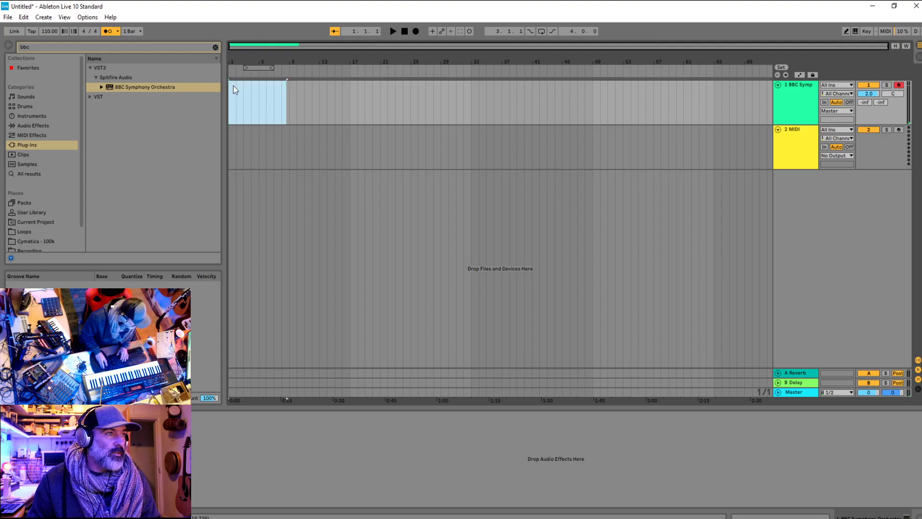
{"action": "key", "text": "Delete"}
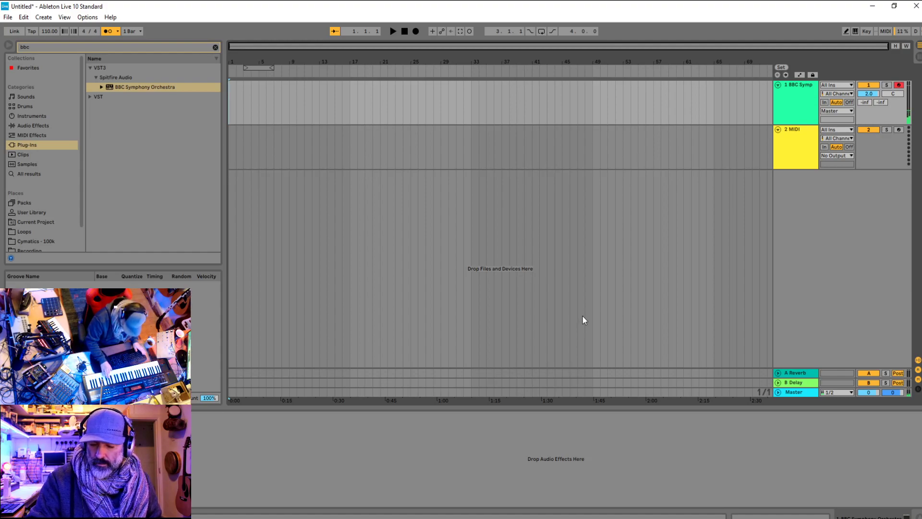
Record another take on the BBC Symphony Orchestra track and undo the recording
{"action": "key", "text": "F9"}
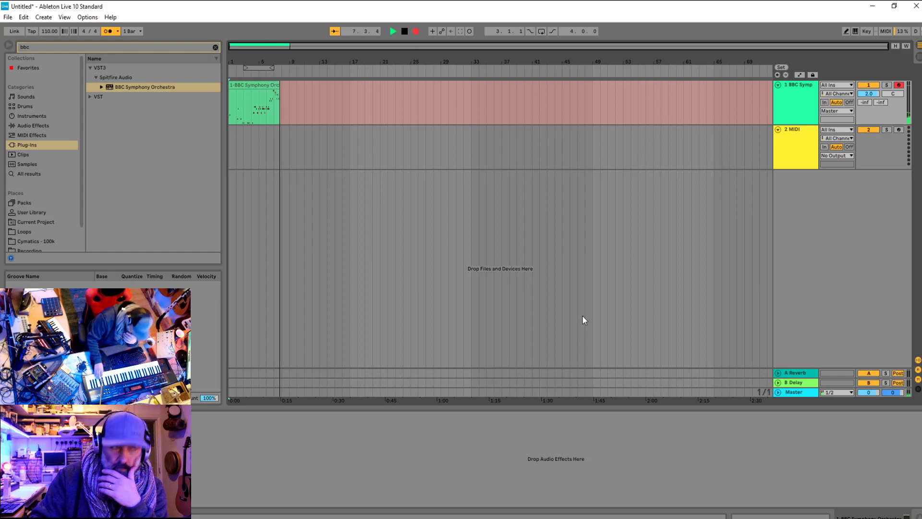
{"action": "key", "text": "space"}
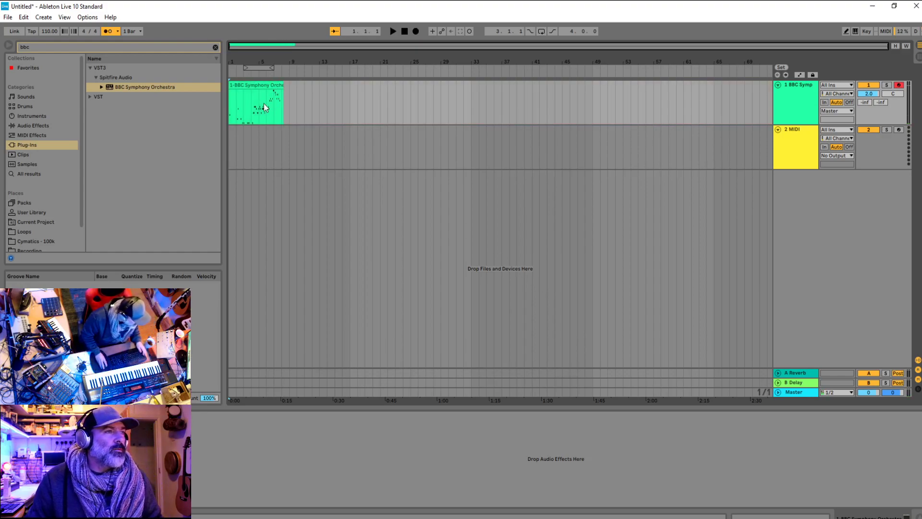
{"action": "key", "text": "ctrl+z"}
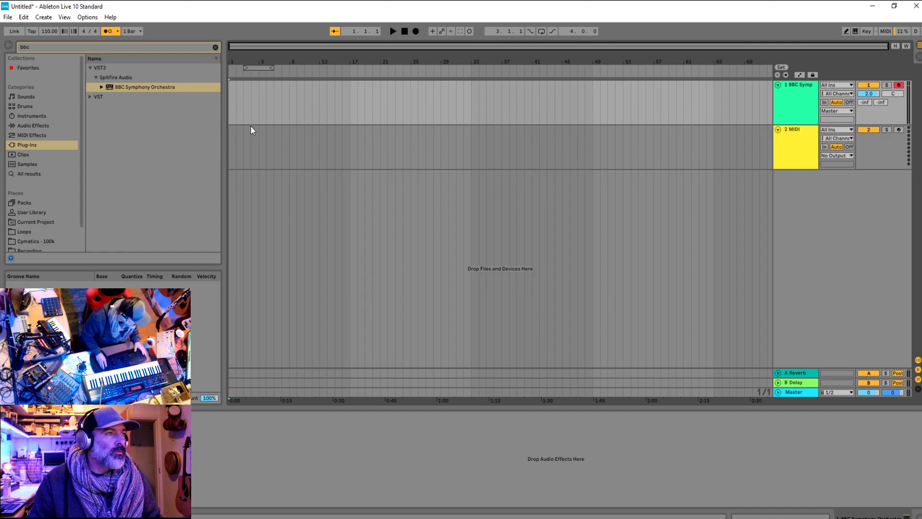
{"action": "right_click", "coordinate": [111, 31]}
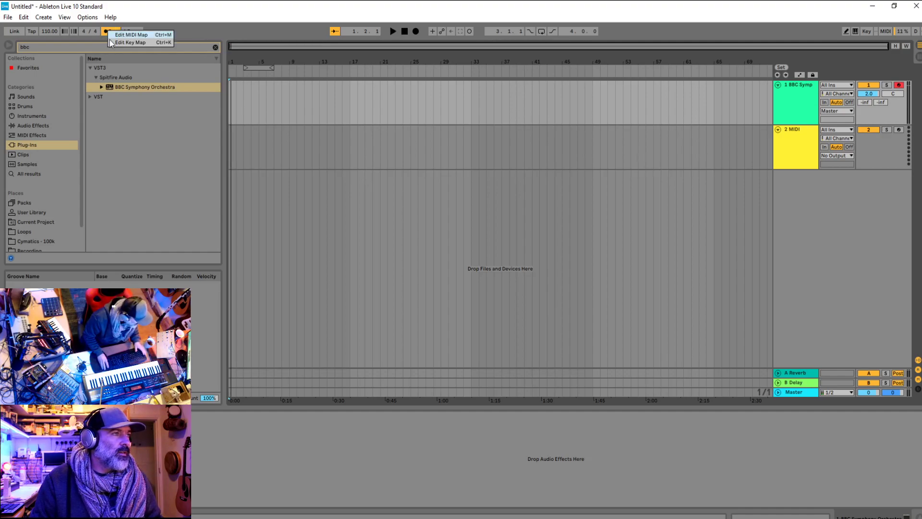
{"action": "right_click", "coordinate": [136, 31]}
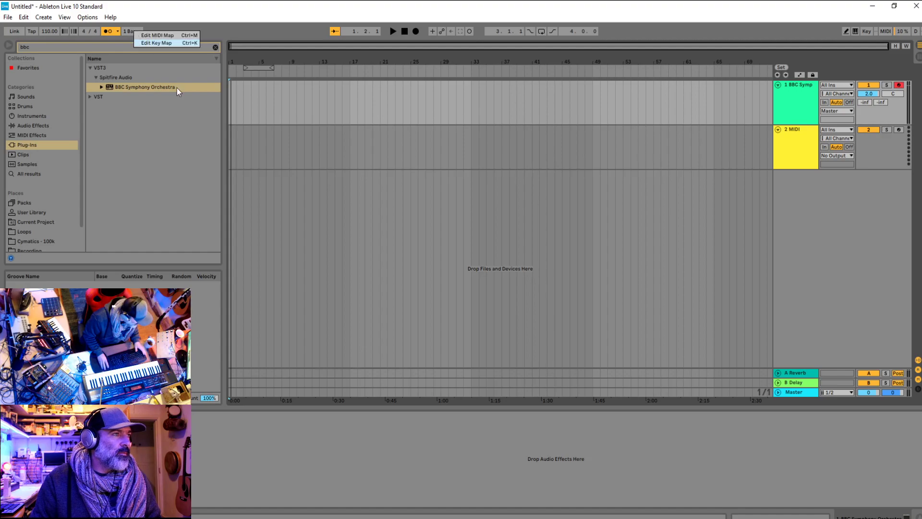
{"action": "left_click", "coordinate": [154, 35]}
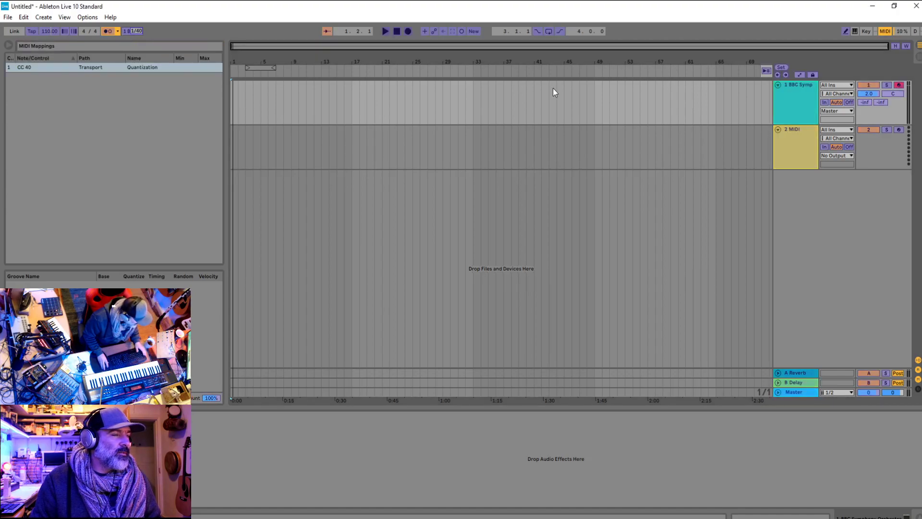
{"action": "left_click", "coordinate": [884, 32]}
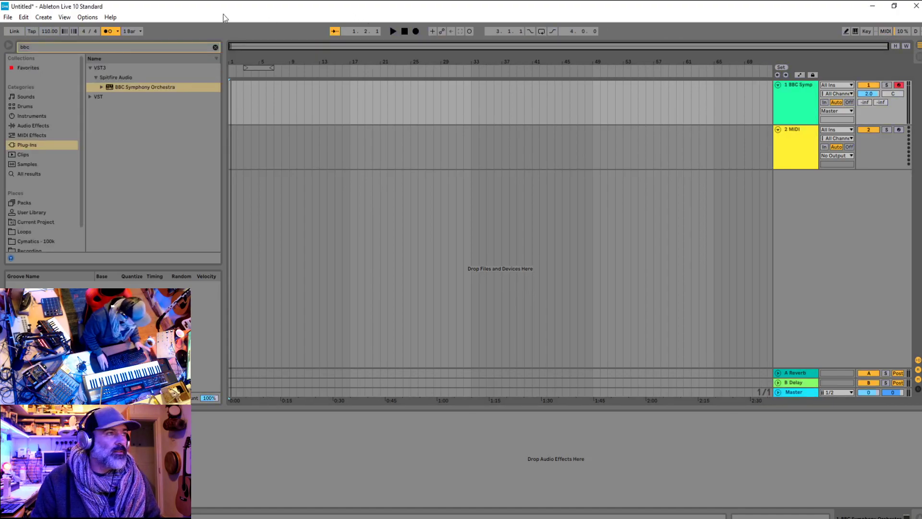
Set the global quantization to 1/4
{"action": "left_click", "coordinate": [138, 30]}
{"action": "left_click", "coordinate": [140, 30]}
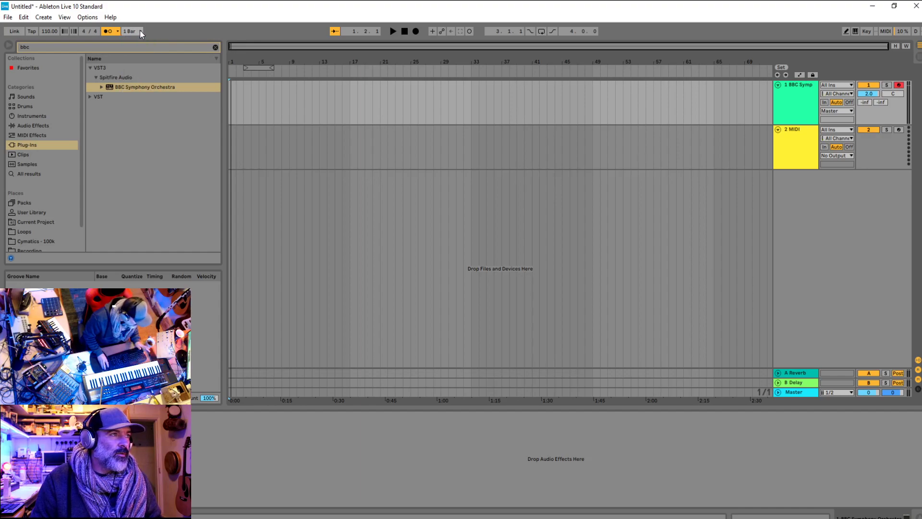
{"action": "left_click", "coordinate": [140, 30]}
{"action": "left_click", "coordinate": [137, 30]}
{"action": "left_click", "coordinate": [137, 30]}
{"action": "left_click", "coordinate": [136, 96]}
Turn off the metronome's Enable Only While Recording option and rehearse to the click during playback
{"action": "left_click", "coordinate": [117, 31]}
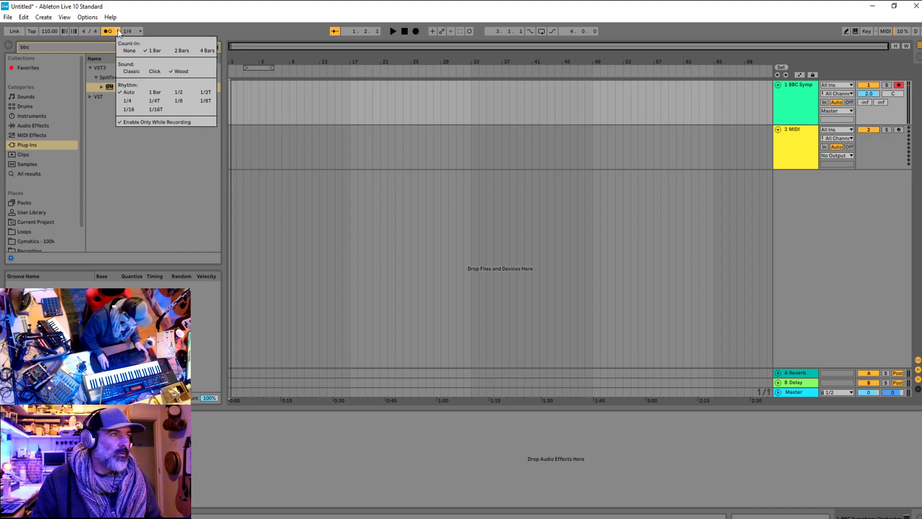
{"action": "left_click", "coordinate": [151, 121]}
{"action": "left_click", "coordinate": [393, 31]}
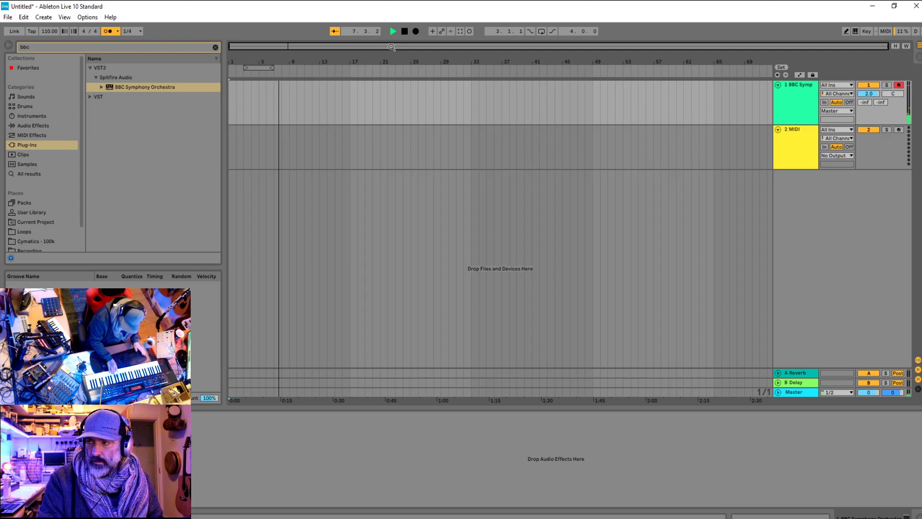
{"action": "key", "text": "space"}
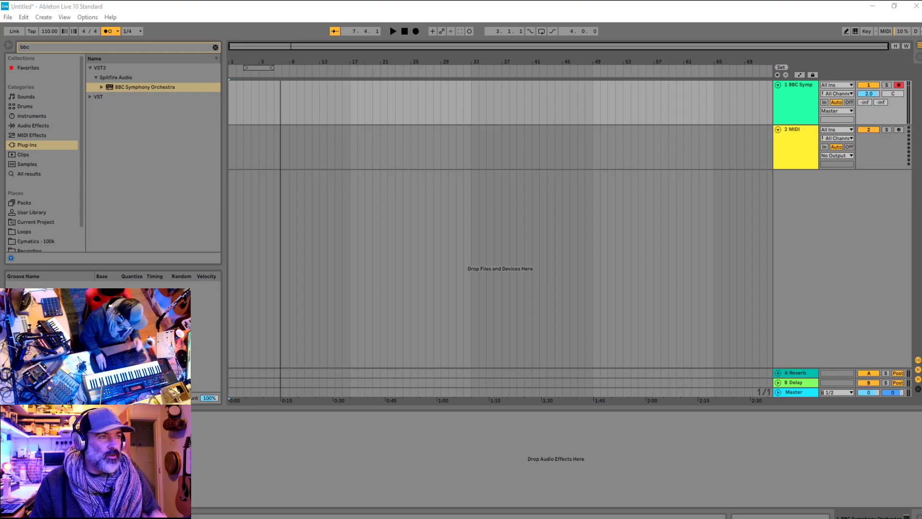
Select the first six bars on the BBC Symphony Orchestra track and set the arrangement loop to that range
{"action": "left_click", "coordinate": [229, 104]}
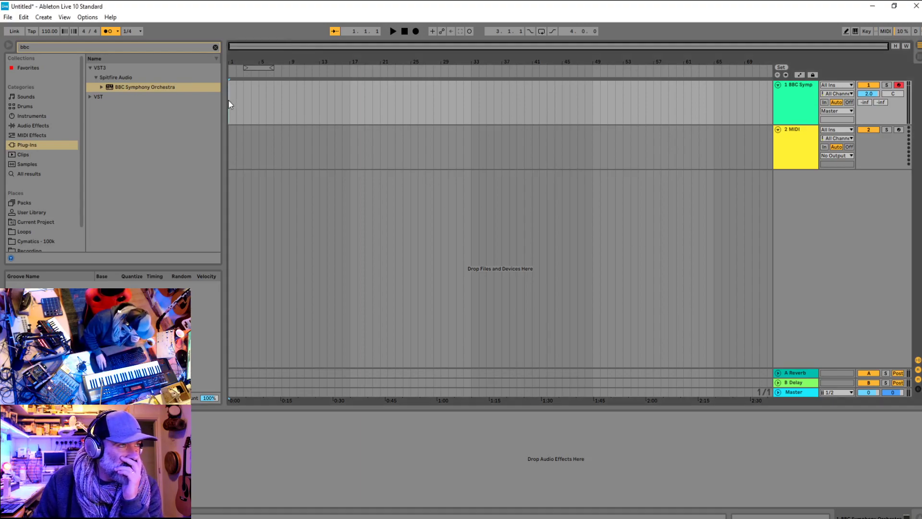
{"action": "left_click_drag", "start_coordinate": [230, 98], "coordinate": [274, 99]}
{"action": "key", "text": "ctrl+l"}
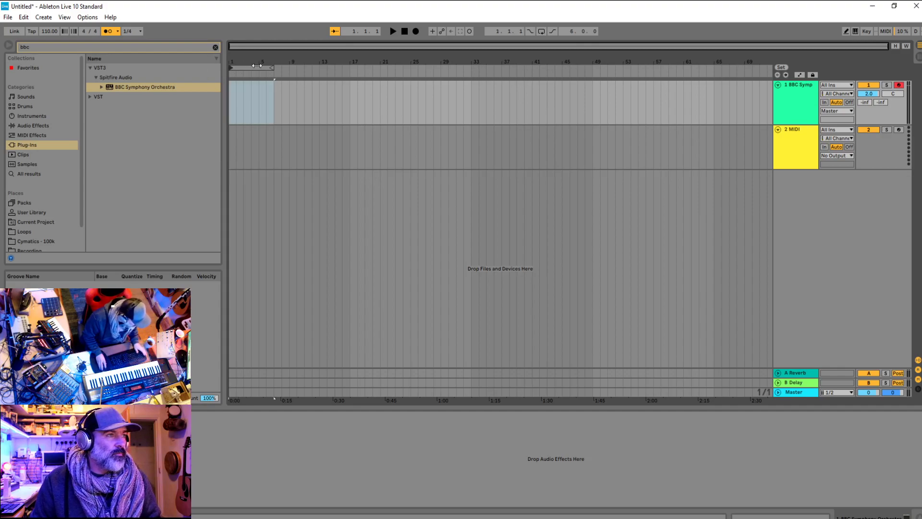
{"action": "left_click", "coordinate": [232, 105]}
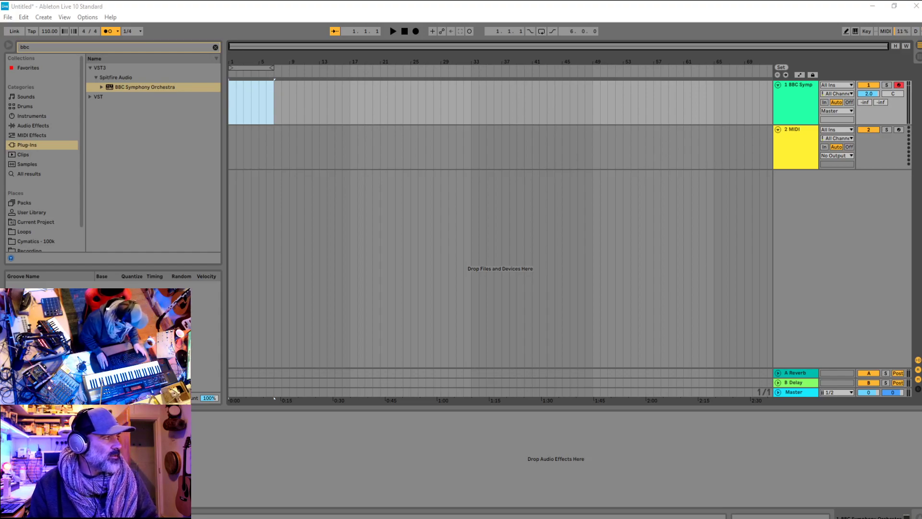
Rehearse the harp part along with the metronome, playing back from the start of the arrangement
{"action": "left_click", "coordinate": [232, 90]}
{"action": "key", "text": "space"}
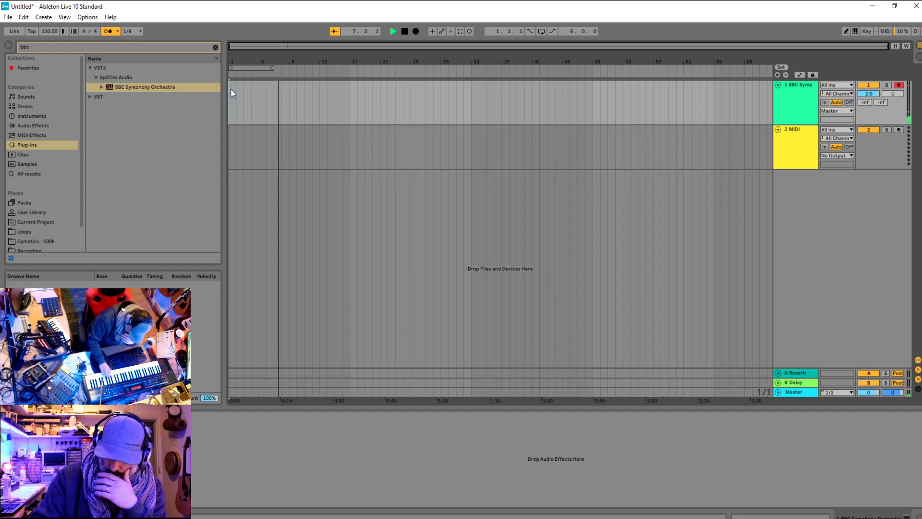
{"action": "key", "text": "space"}
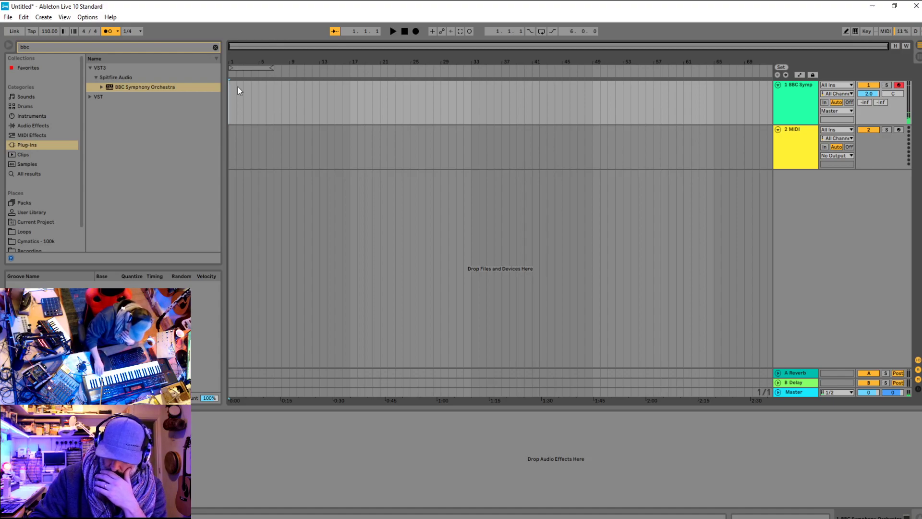
{"action": "key", "text": "space"}
{"action": "key", "text": "space"}
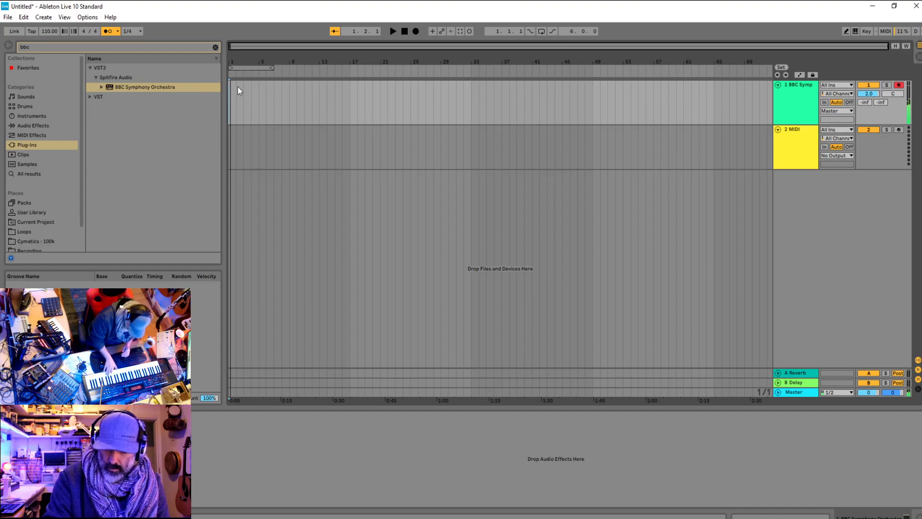
Record a MIDI take of about 13 bars on the BBC Symphony Orchestra track, and place the insert marker at bar 2
{"action": "key", "text": "F9"}
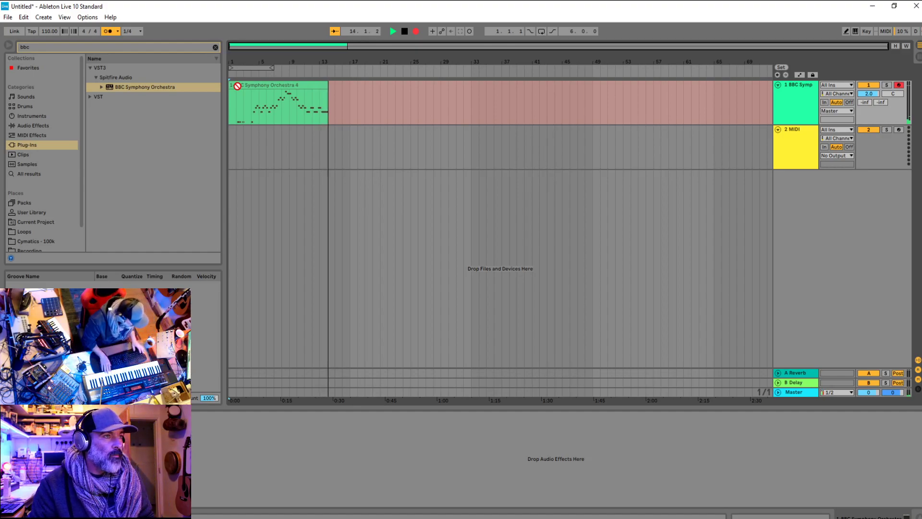
{"action": "key", "text": "space"}
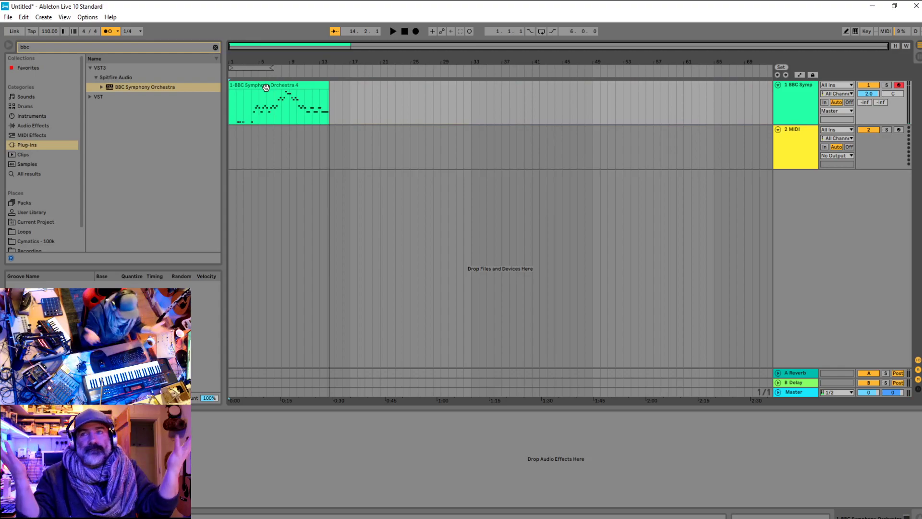
{"action": "left_click", "coordinate": [240, 108]}
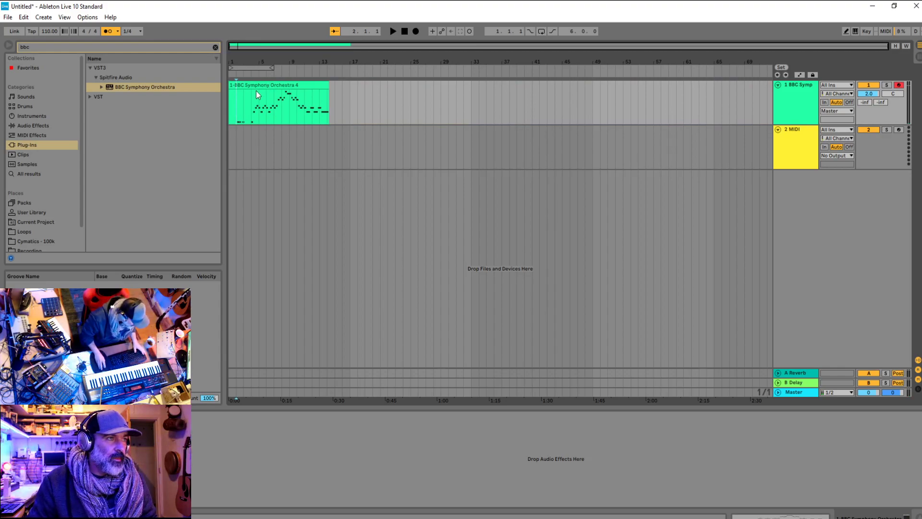
Trim about three bars off the start of the recorded take, move the clip to bar 1 and play it back
{"action": "left_click_drag", "start_coordinate": [230, 104], "coordinate": [256, 85]}
{"action": "key", "text": "space"}
{"action": "key", "text": "space"}
{"action": "left_click", "coordinate": [230, 120]}
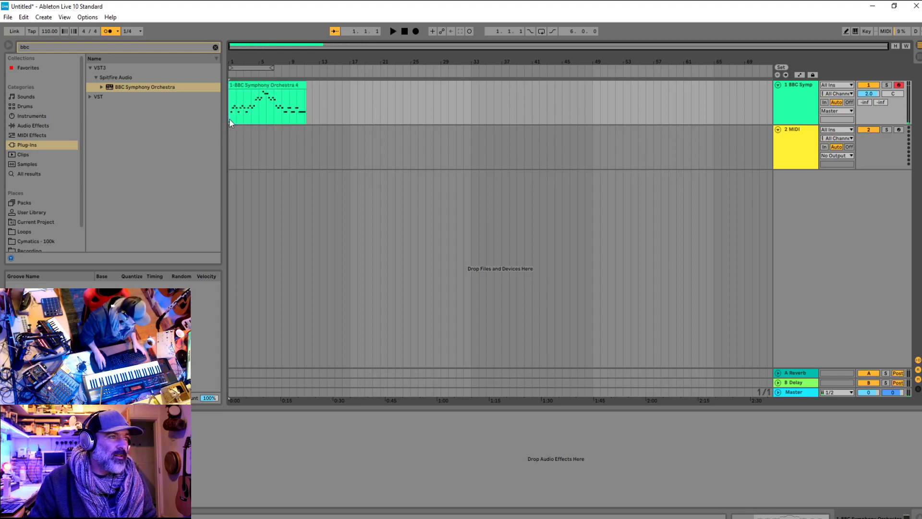
{"action": "key", "text": "space"}
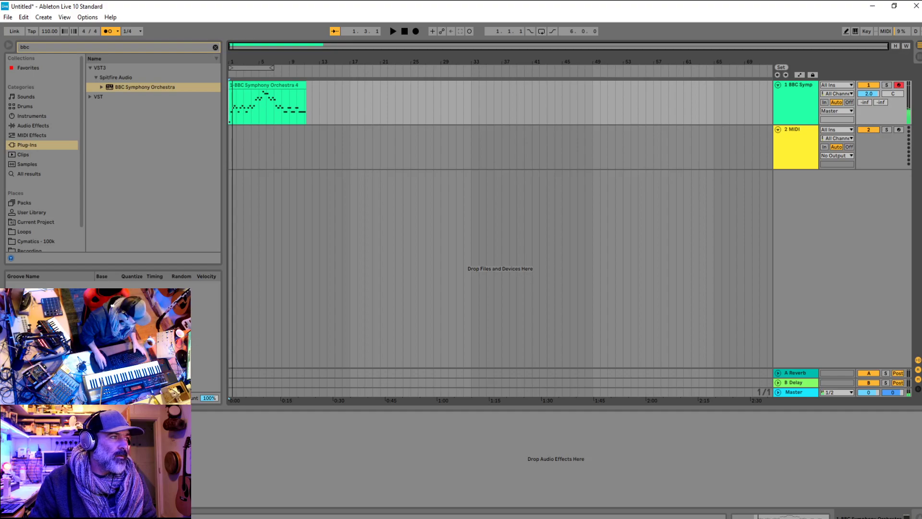
Load the BBC Symphony Orchestra VST3 plug-in onto the second MIDI track
{"action": "left_click", "coordinate": [790, 148]}
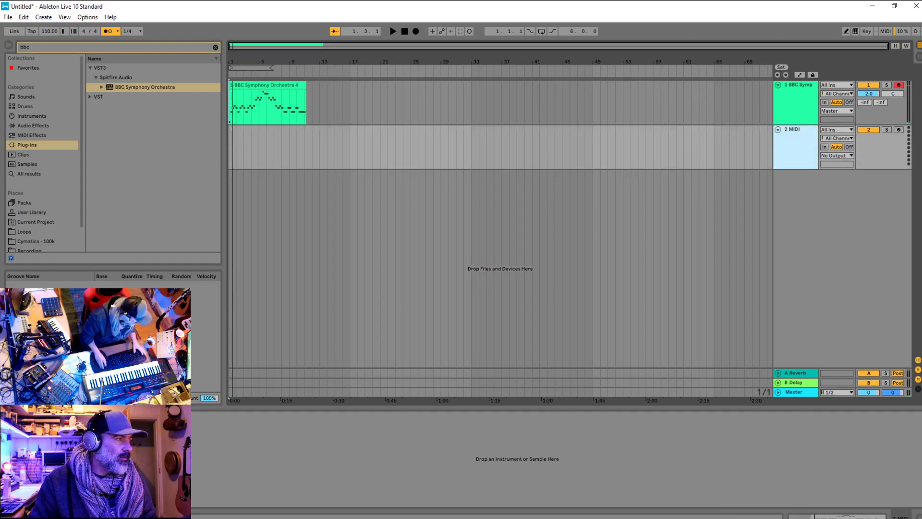
{"action": "left_click", "coordinate": [125, 90]}
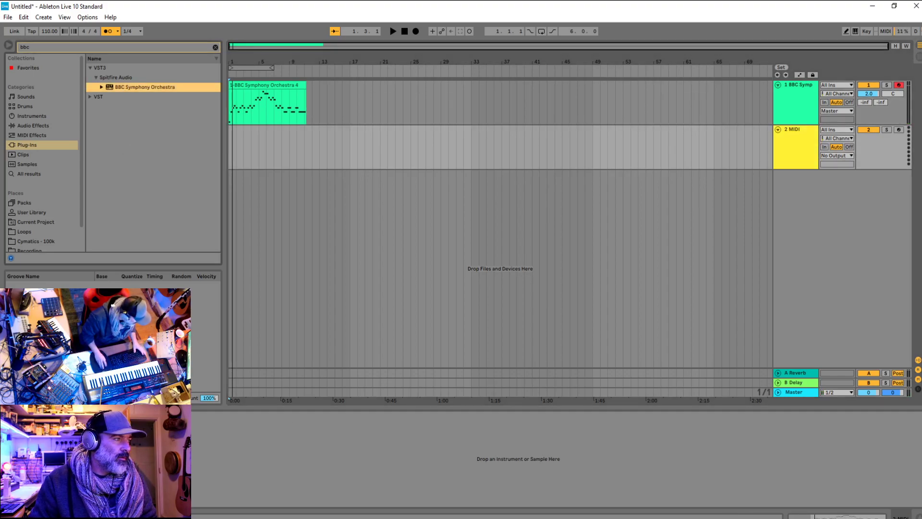
{"action": "key", "text": "Return"}
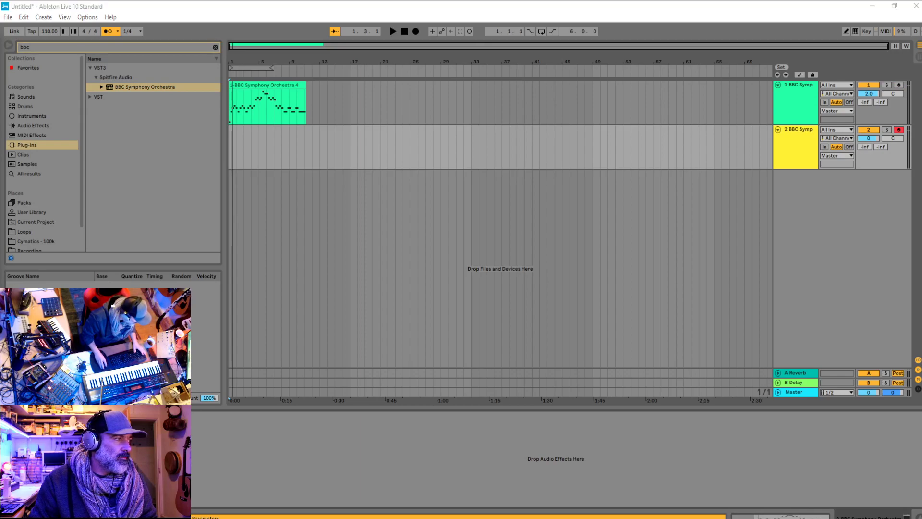
{"action": "left_click", "coordinate": [197, 117]}
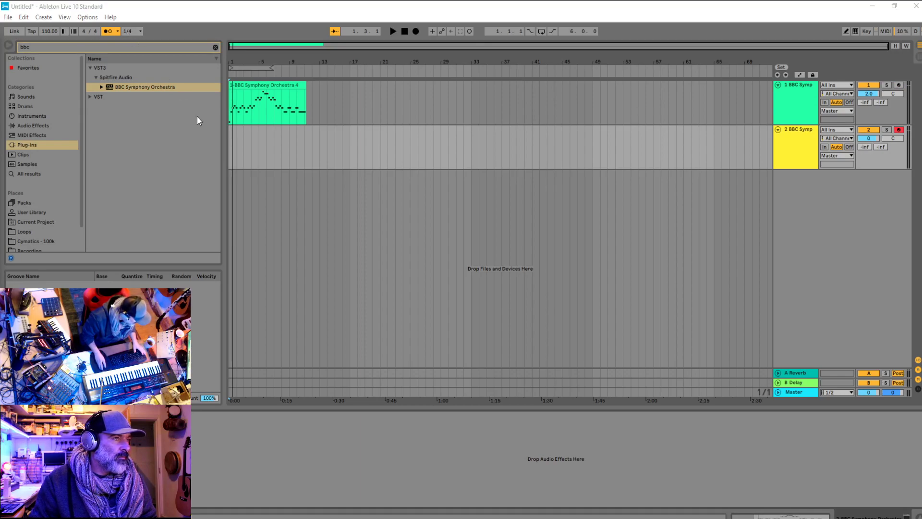
Return the insert marker to bar 1 and audition the second track's BBC Symphony Orchestra instrument
{"action": "left_click", "coordinate": [244, 84]}
{"action": "left_click", "coordinate": [231, 109]}
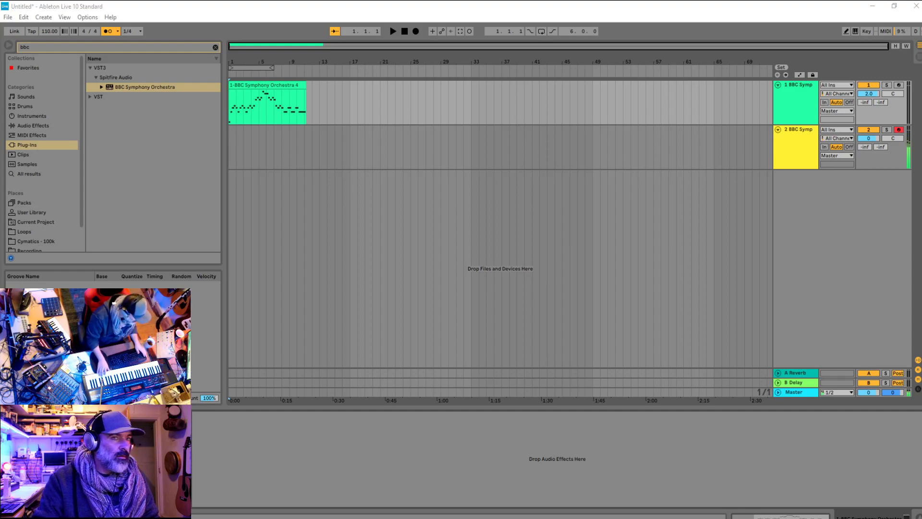
{"action": "key", "text": "Down"}
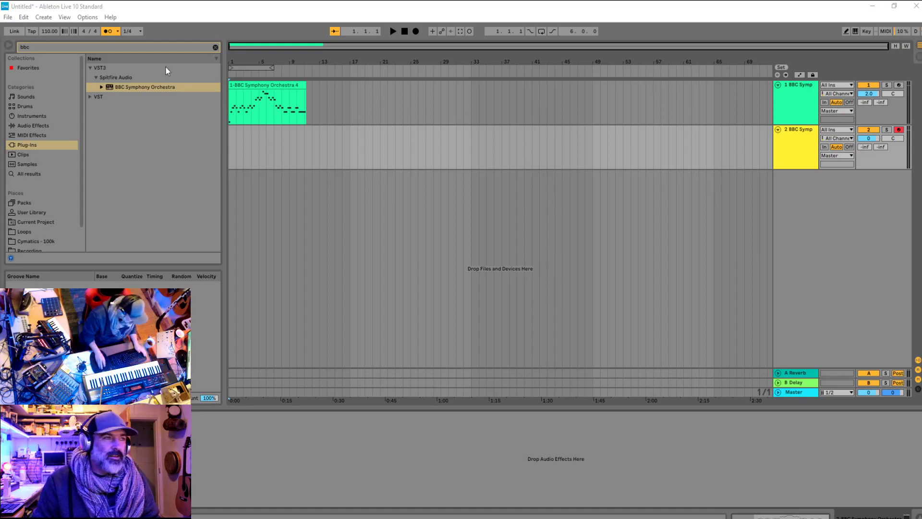
{"action": "left_click", "coordinate": [145, 88]}
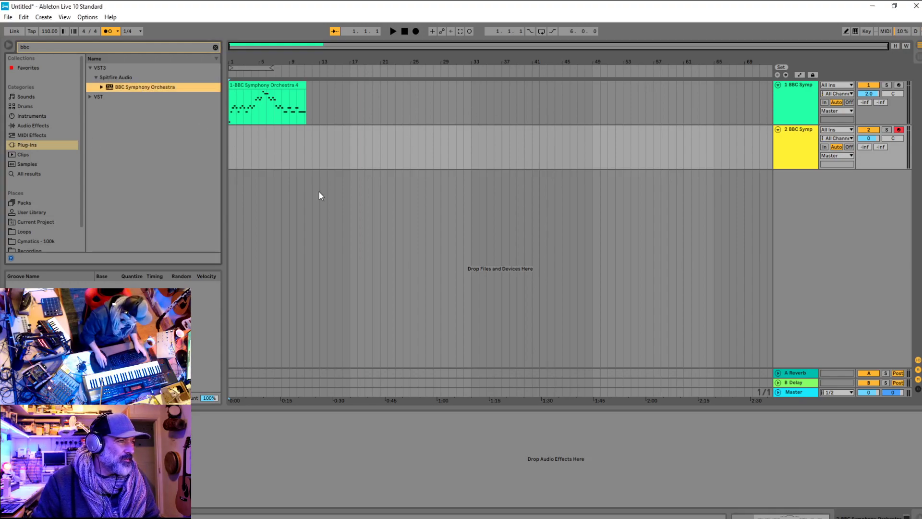
{"action": "left_click", "coordinate": [228, 212]}
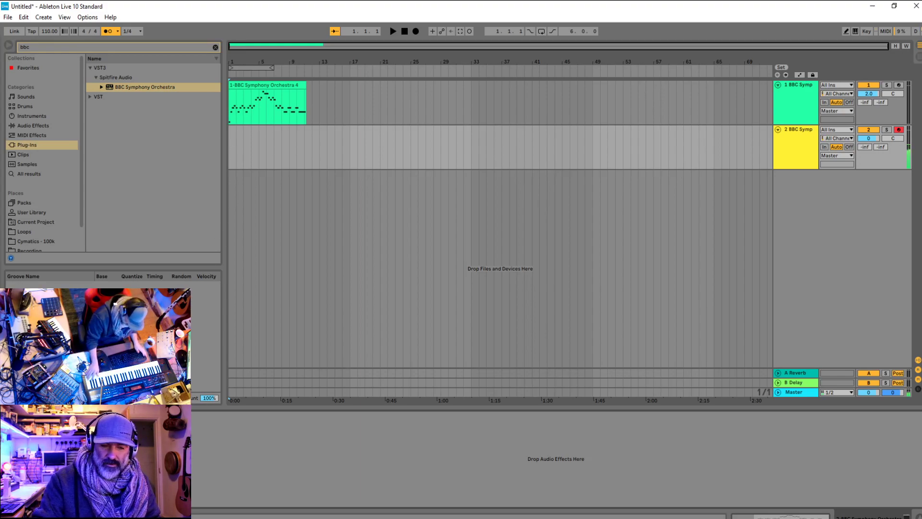
Delete the recorded clip from the first BBC Symphony Orchestra track and place the insert marker at the start of the arrangement
{"action": "left_click", "coordinate": [238, 88]}
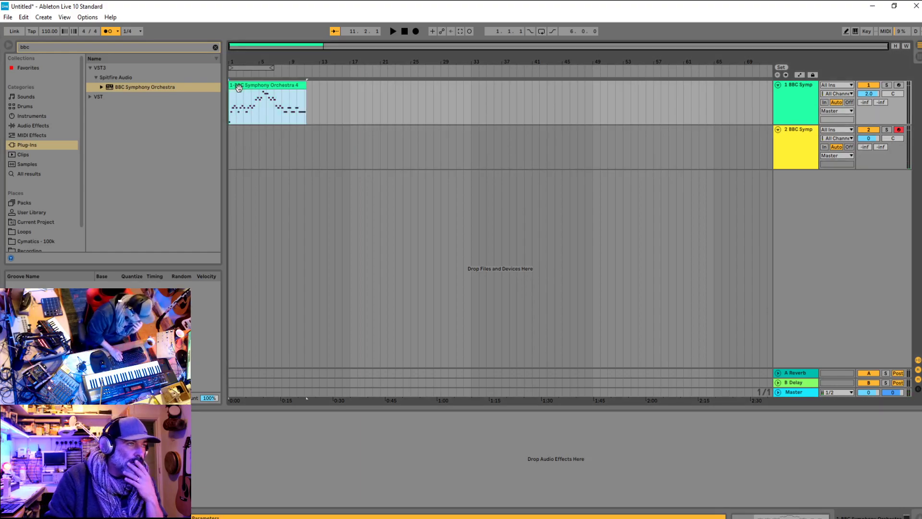
{"action": "key", "text": "Delete"}
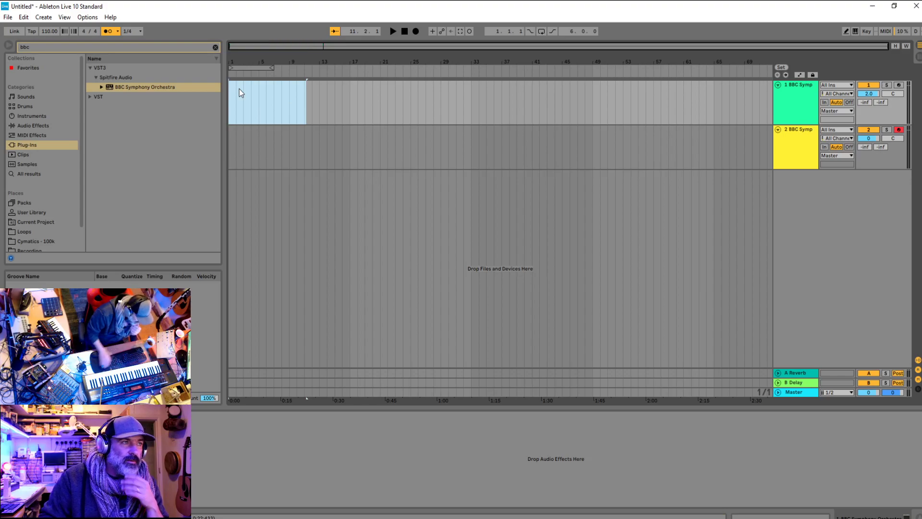
{"action": "left_click", "coordinate": [234, 102]}
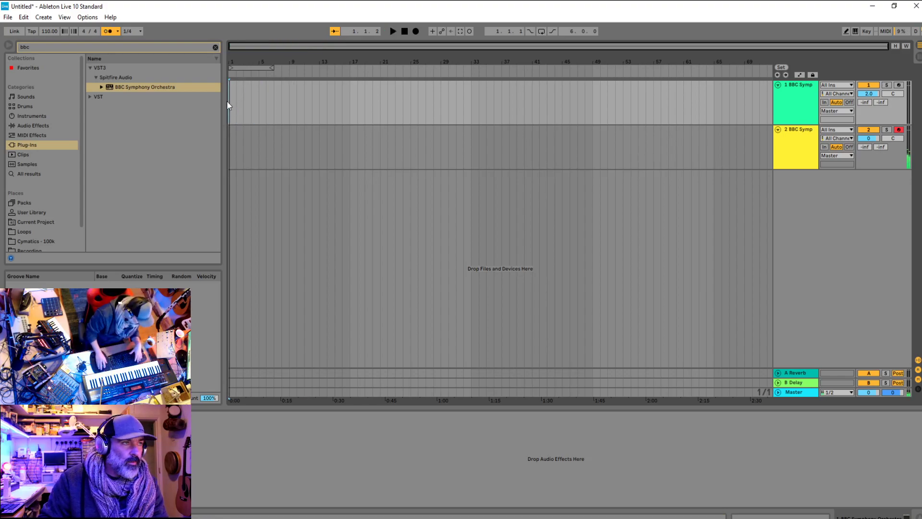
Switch the selection between the two BBC Symphony Orchestra tracks while auditioning the second track's instrument
{"action": "left_click", "coordinate": [792, 113]}
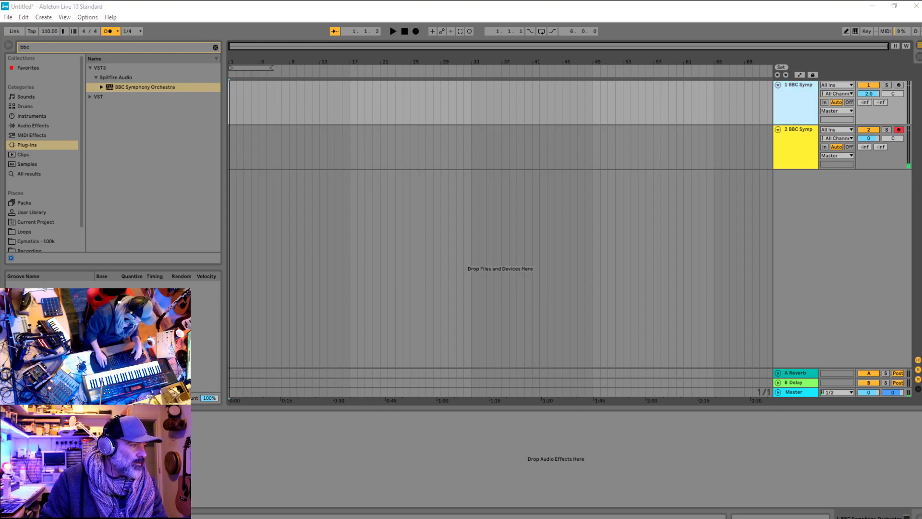
{"action": "left_click", "coordinate": [244, 163]}
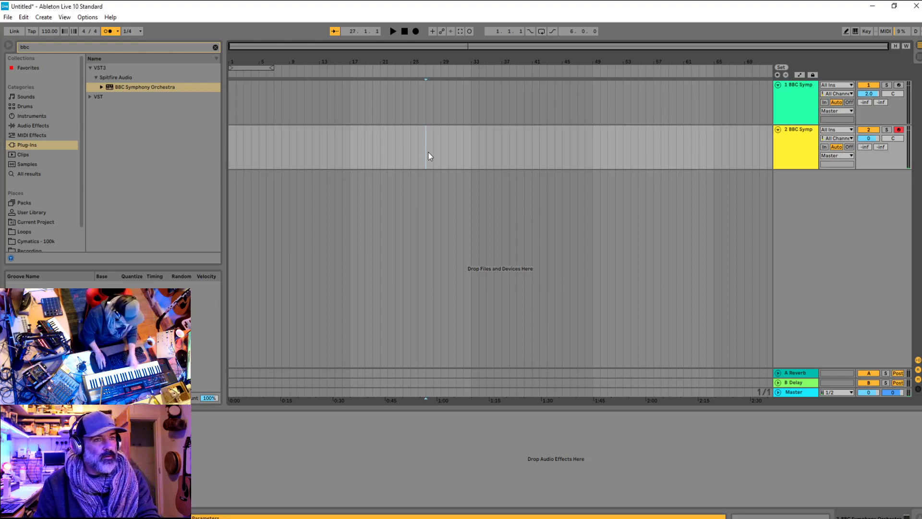
{"action": "left_click", "coordinate": [411, 103]}
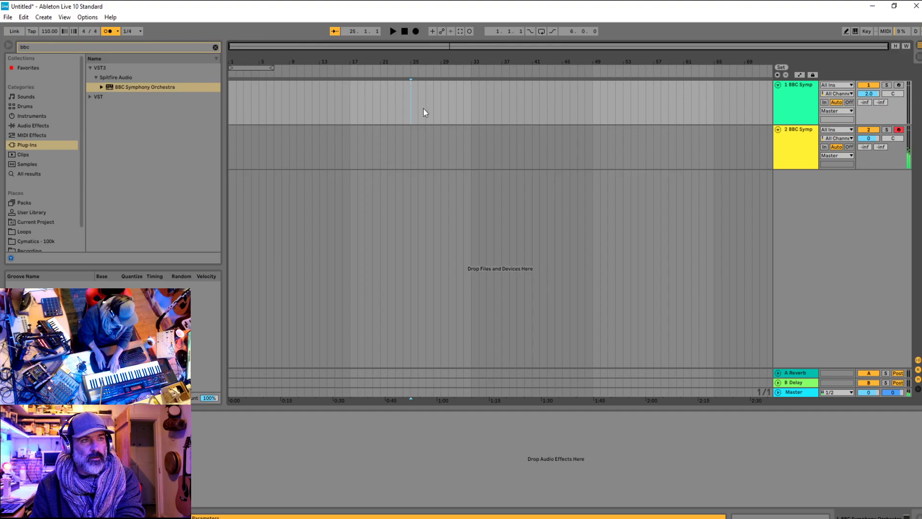
{"action": "left_click", "coordinate": [801, 109]}
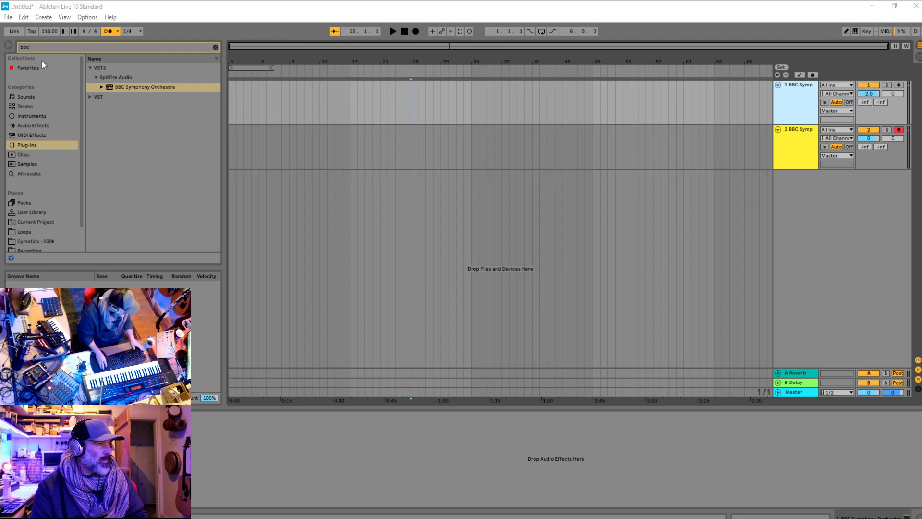
{"action": "left_click", "coordinate": [259, 88]}
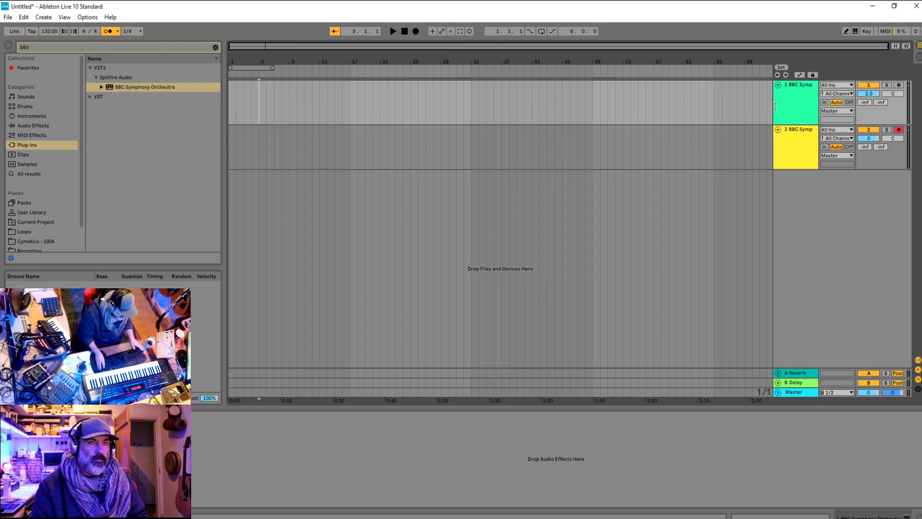
{"action": "left_click", "coordinate": [797, 151]}
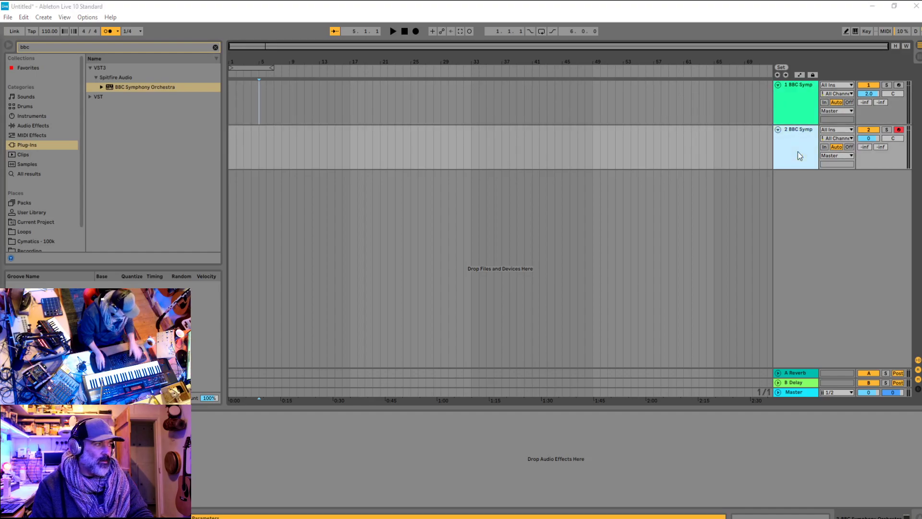
{"action": "left_click", "coordinate": [774, 107]}
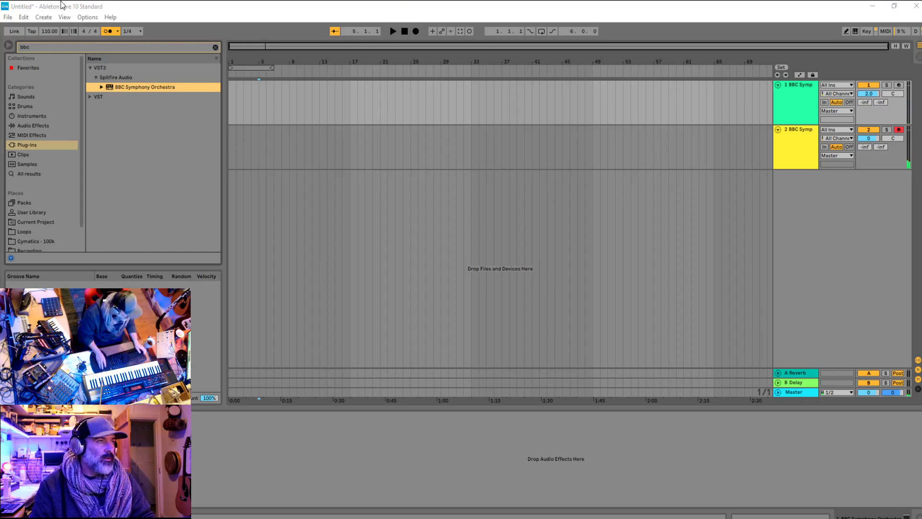
{"action": "left_click", "coordinate": [64, 17]}
{"action": "left_click", "coordinate": [628, 150]}
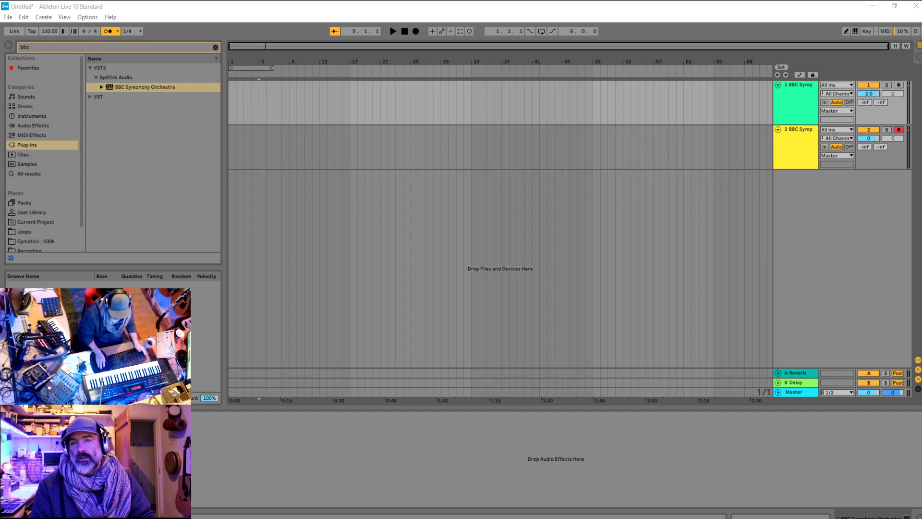
Alternate record arming between the two BBC Symphony Orchestra tracks to compare their sounds, leaving the first track armed
{"action": "left_click", "coordinate": [899, 85]}
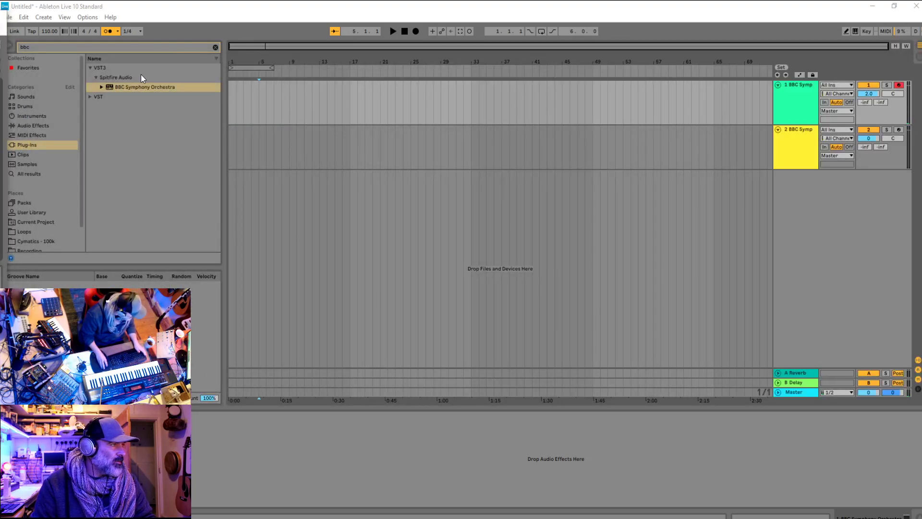
{"action": "left_click", "coordinate": [799, 163]}
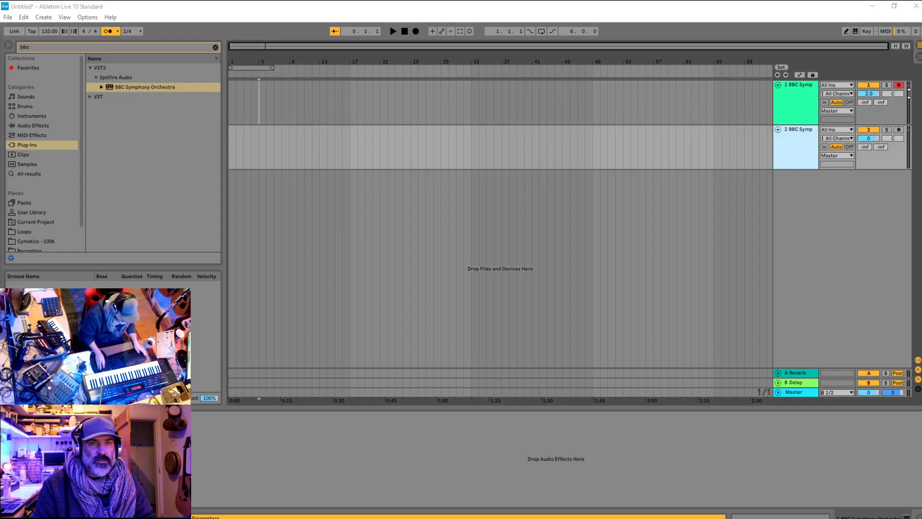
{"action": "left_click", "coordinate": [899, 130]}
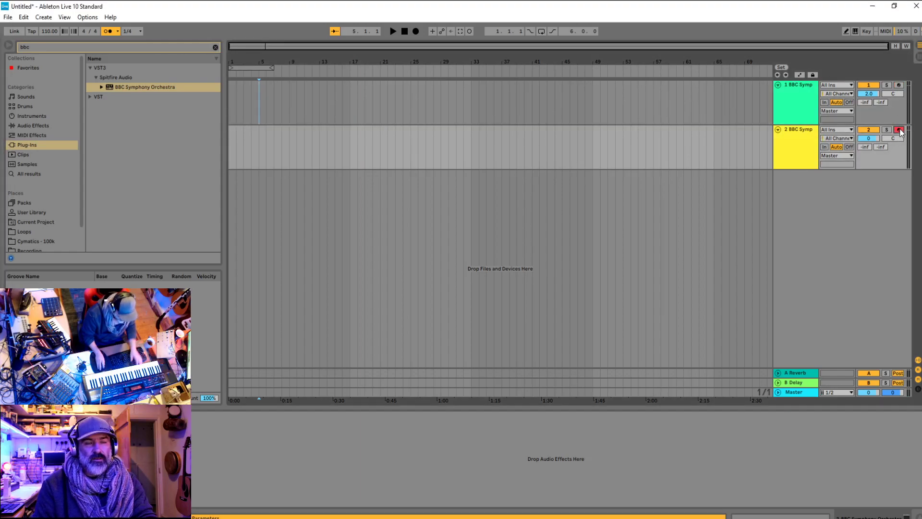
{"action": "left_click", "coordinate": [669, 147]}
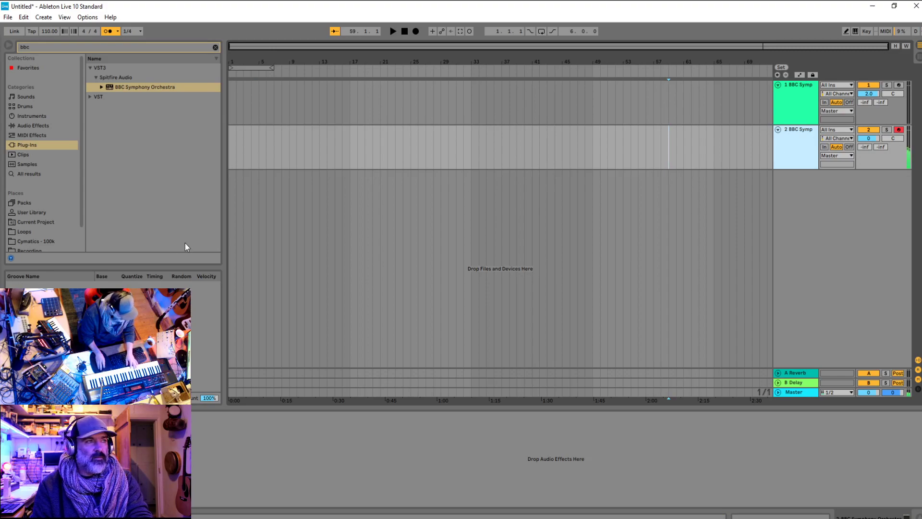
{"action": "left_click", "coordinate": [879, 111]}
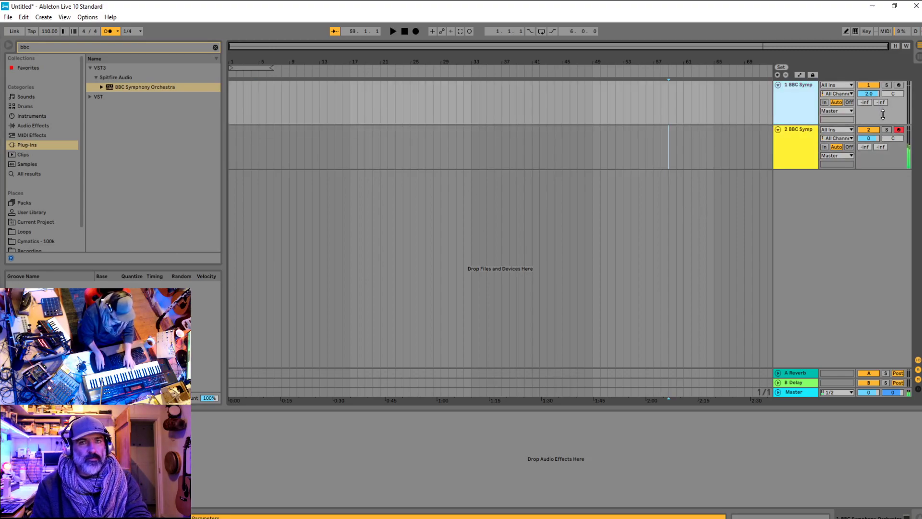
{"action": "left_click", "coordinate": [898, 86]}
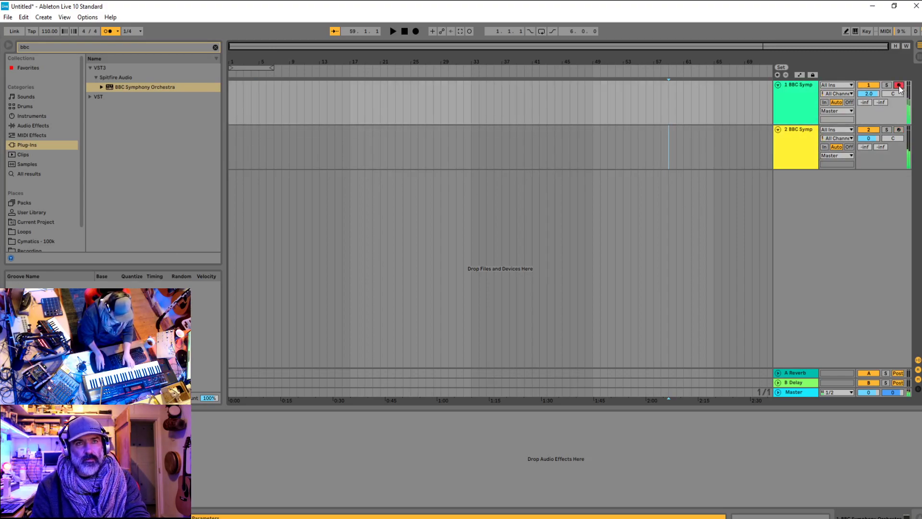
Record a new MIDI take of about seven bars on the first BBC Symphony Orchestra track from bar 1
{"action": "left_click", "coordinate": [236, 108]}
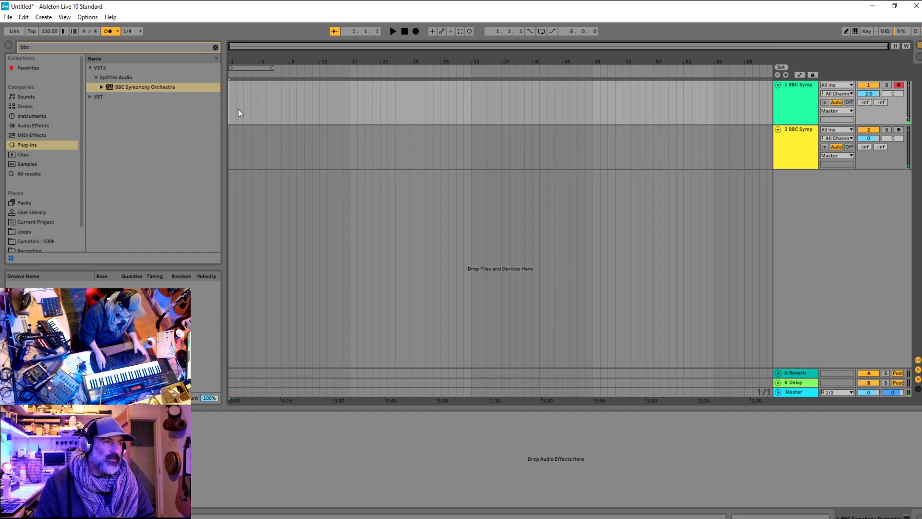
{"action": "scroll", "coordinate": [234, 109], "scroll_direction": "up", "scroll_amount": 2}
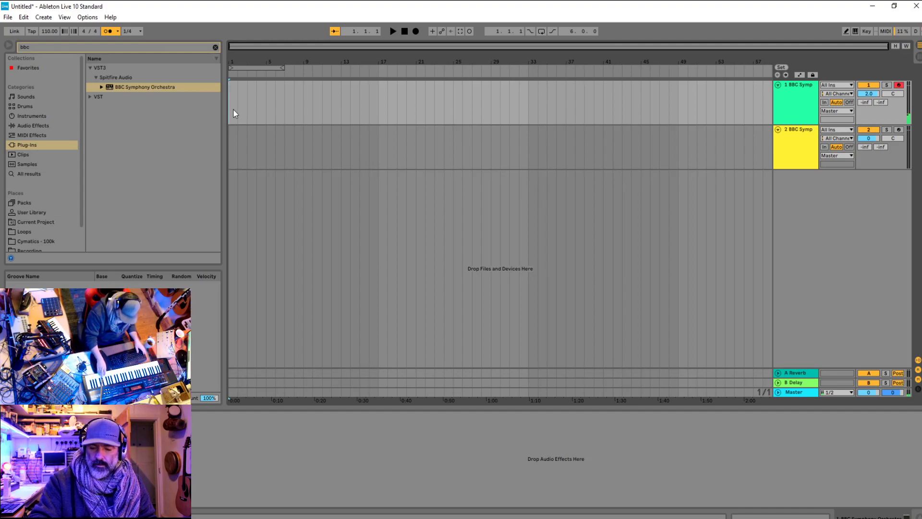
{"action": "key", "text": "space"}
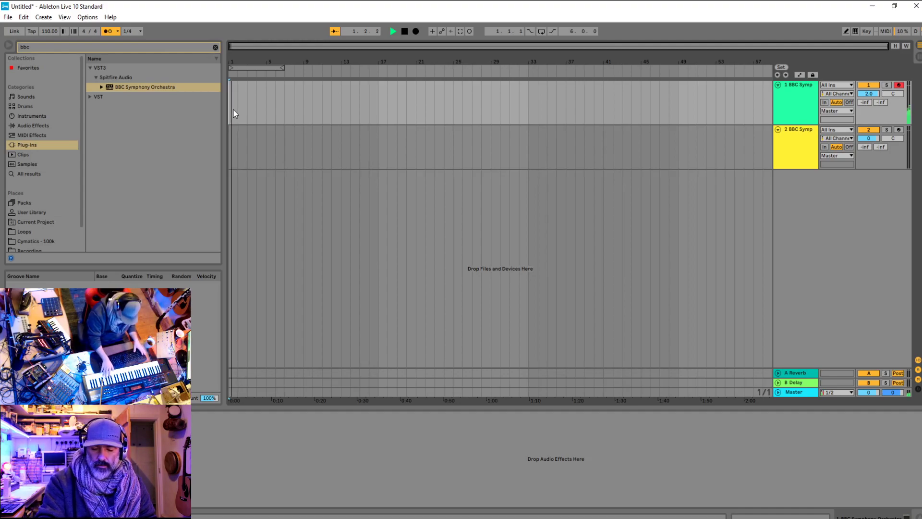
{"action": "key", "text": "F9"}
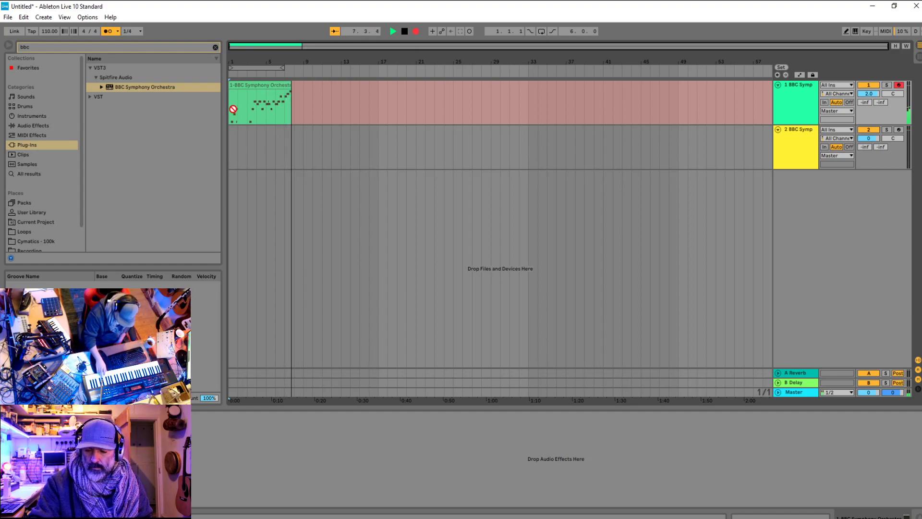
{"action": "key", "text": "space"}
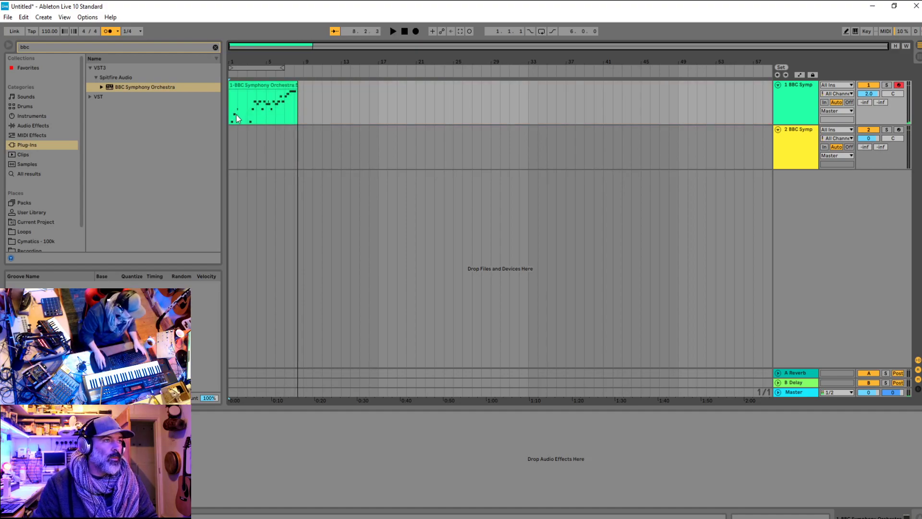
Trim about two bars off the start of the new take, move the clip to the start of the arrangement and play it back
{"action": "left_click_drag", "start_coordinate": [231, 85], "coordinate": [257, 85]}
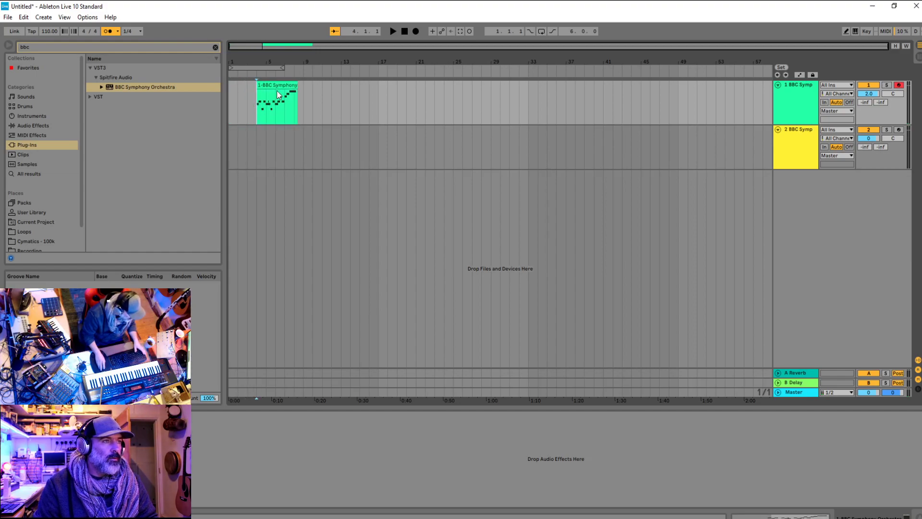
{"action": "double_click", "coordinate": [276, 88]}
{"action": "left_click_drag", "start_coordinate": [276, 89], "coordinate": [244, 107]}
{"action": "key", "text": "space"}
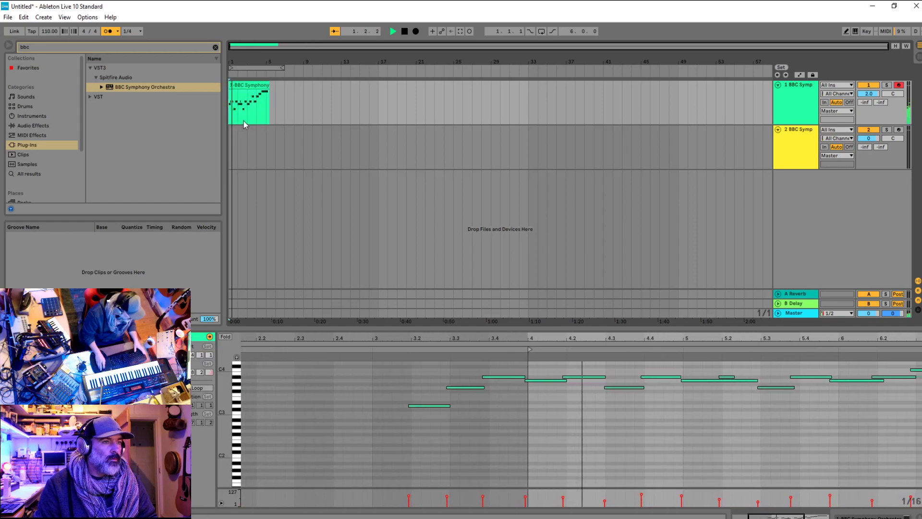
{"action": "mouse_move", "coordinate": [245, 87]}
{"action": "left_mouse_down"}
{"action": "mouse_move", "coordinate": [251, 94]}
{"action": "mouse_move", "coordinate": [234, 88]}
{"action": "left_mouse_up"}
{"action": "key", "text": "space"}
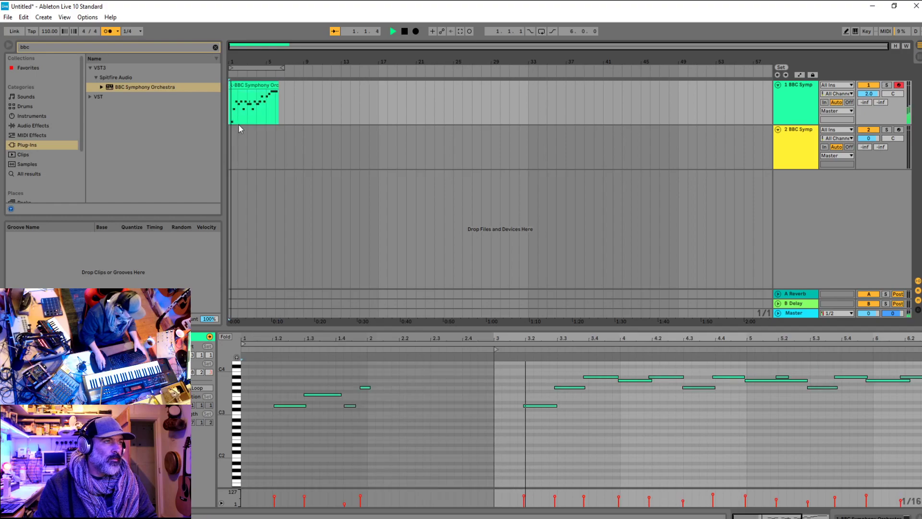
Trim the silent first beat off the start of the first track's clip and slightly lengthen its opening D3 note
{"action": "key", "text": "z"}
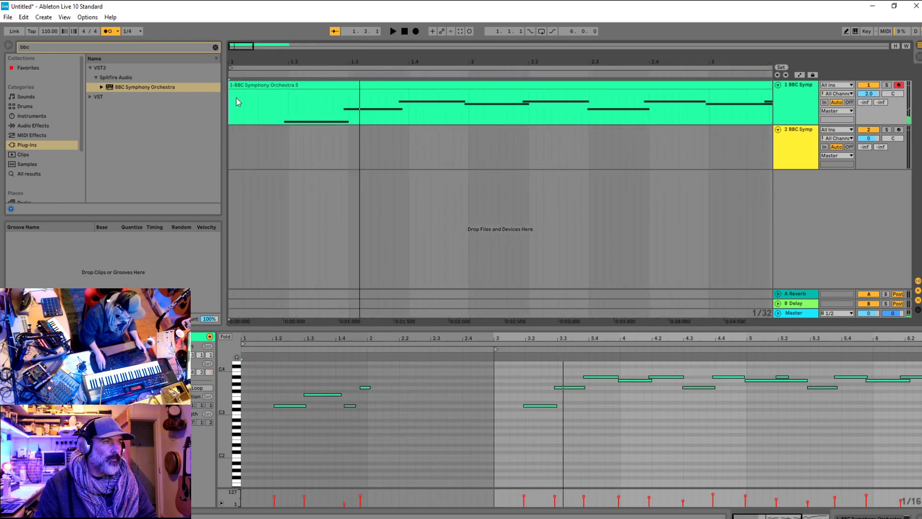
{"action": "left_click_drag", "start_coordinate": [230, 87], "coordinate": [289, 87]}
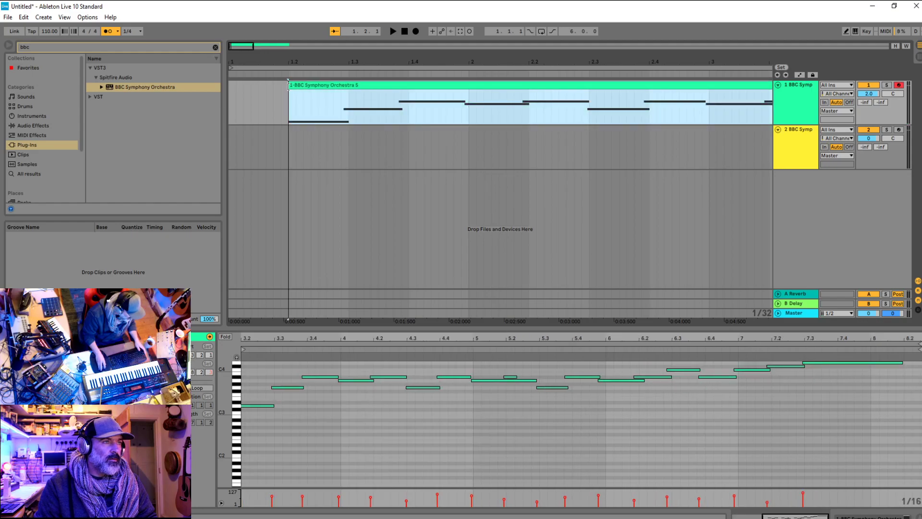
{"action": "left_click", "coordinate": [256, 406]}
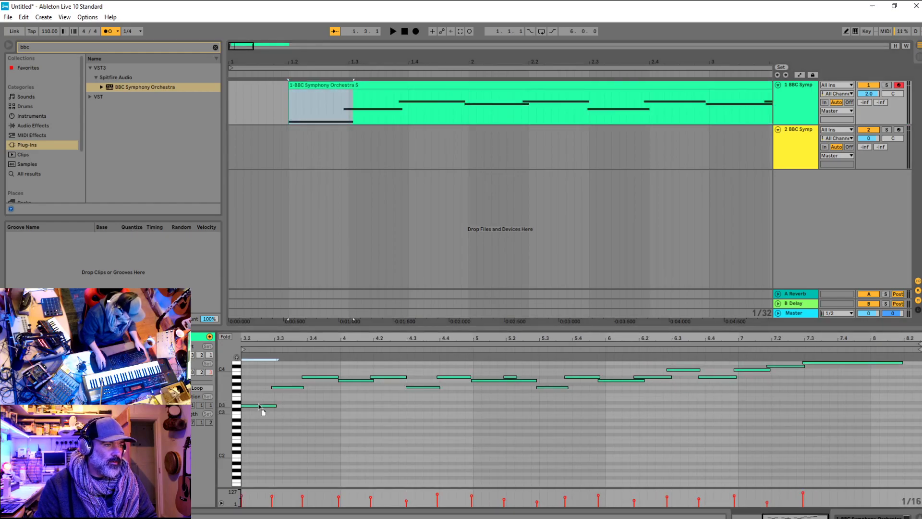
{"action": "left_click_drag", "start_coordinate": [259, 406], "coordinate": [264, 407]}
Move the trimmed clip back to bar 1 of the arrangement and play it through to its end
{"action": "left_click", "coordinate": [375, 84]}
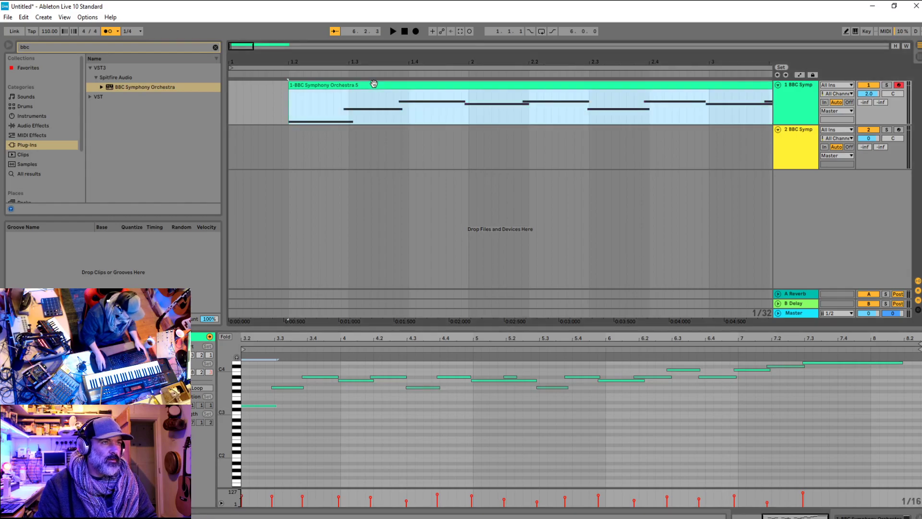
{"action": "key", "text": "minus"}
{"action": "key", "text": "space"}
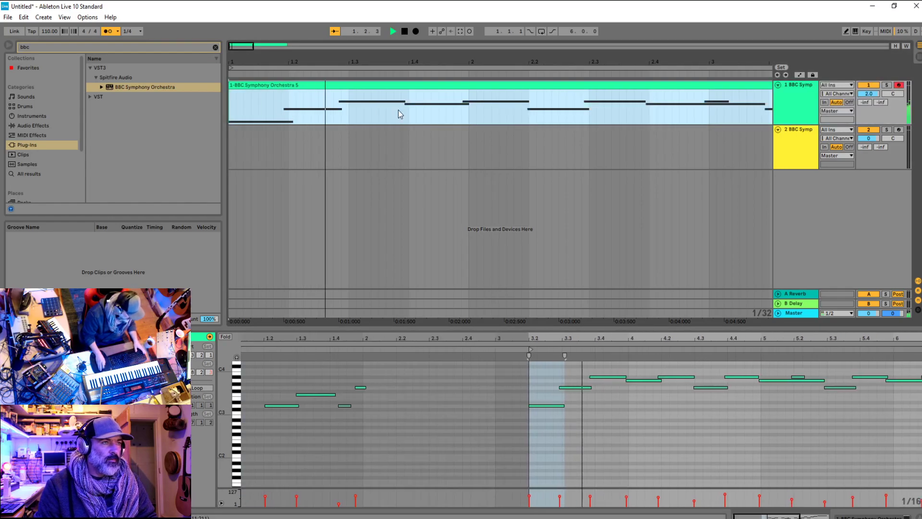
{"action": "key", "text": "minus"}
{"action": "key", "text": "minus"}
{"action": "key", "text": "minus"}
{"action": "key", "text": "z"}
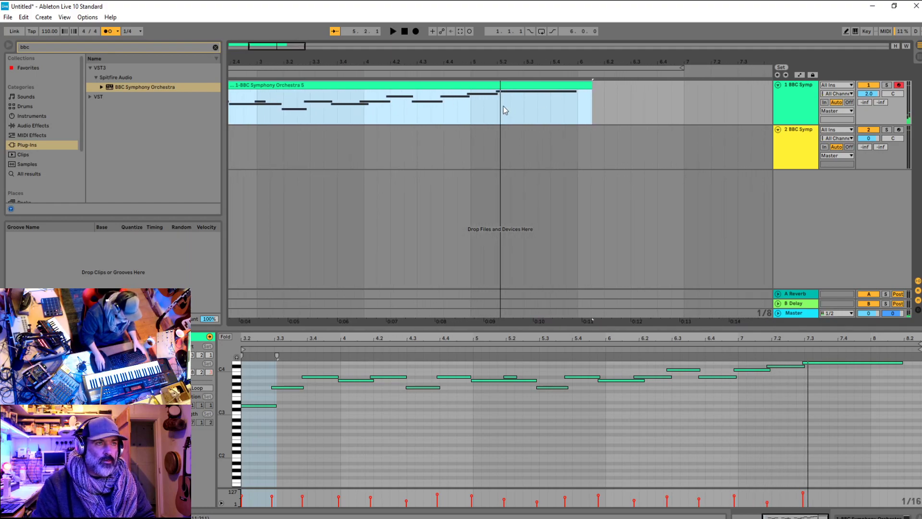
Delete the long sustained note at the end of the clip and play the ending back
{"action": "left_click", "coordinate": [502, 109]}
{"action": "left_click", "coordinate": [809, 363]}
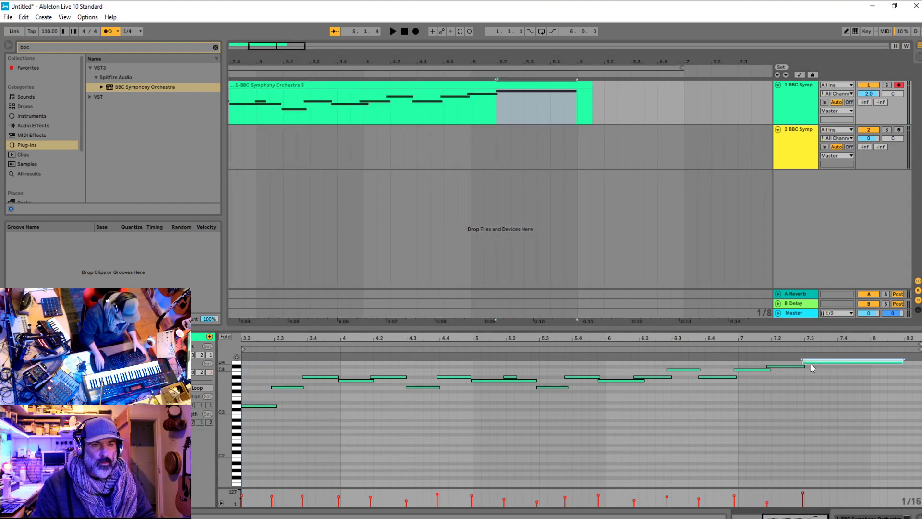
{"action": "key", "text": "Delete"}
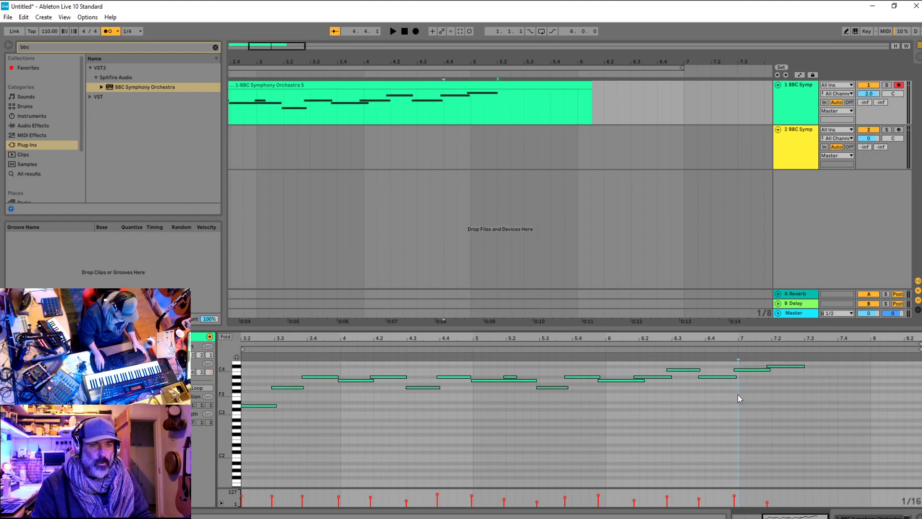
{"action": "key", "text": "space"}
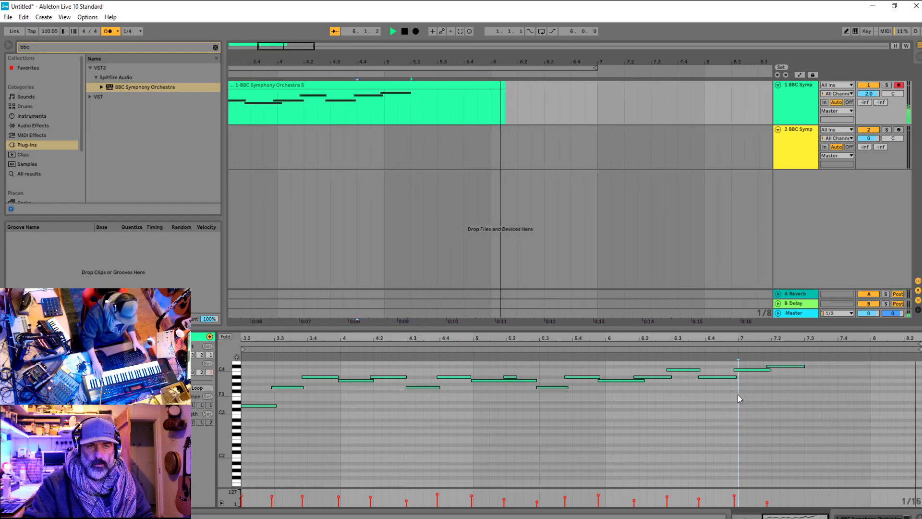
{"action": "key", "text": "space"}
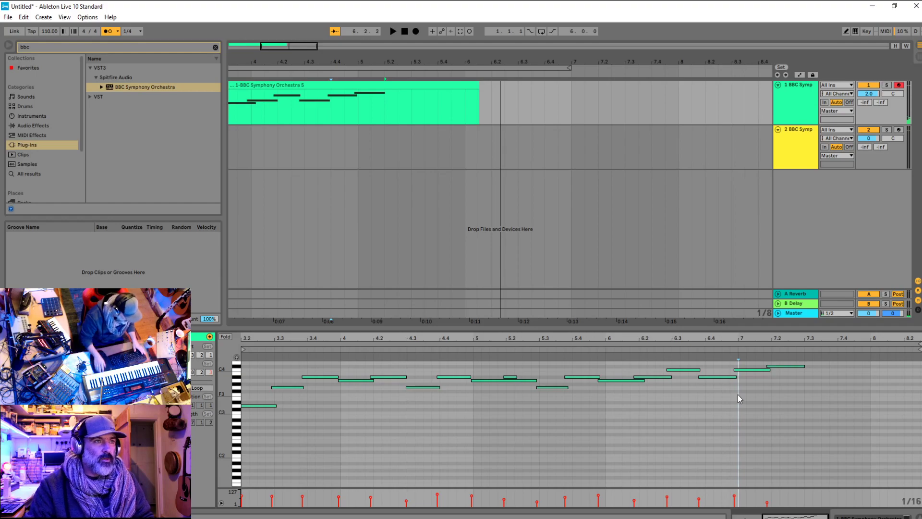
Record a continuation of the melody on the first track from bar 3 beat 3 to about bar 10, with MIDI arrangement overdub on
{"action": "left_click", "coordinate": [478, 85]}
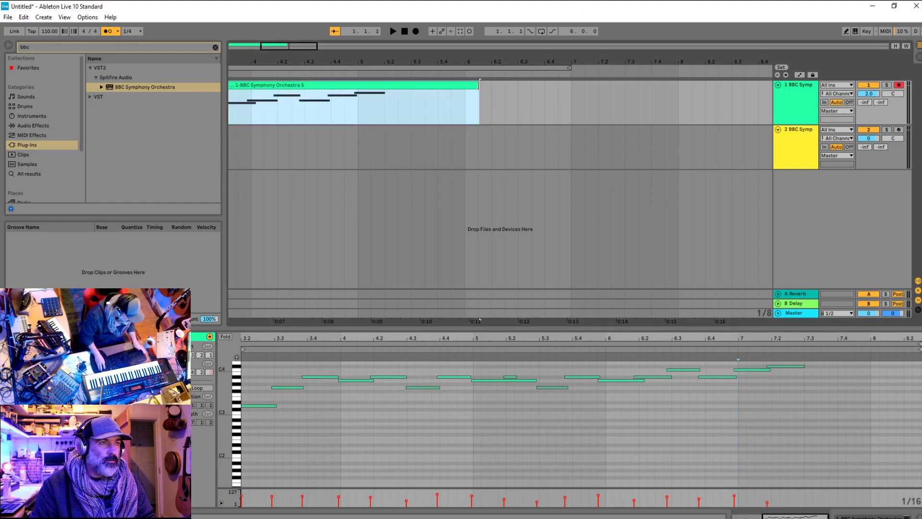
{"action": "scroll", "coordinate": [306, 119], "scroll_direction": "down", "scroll_amount": 5}
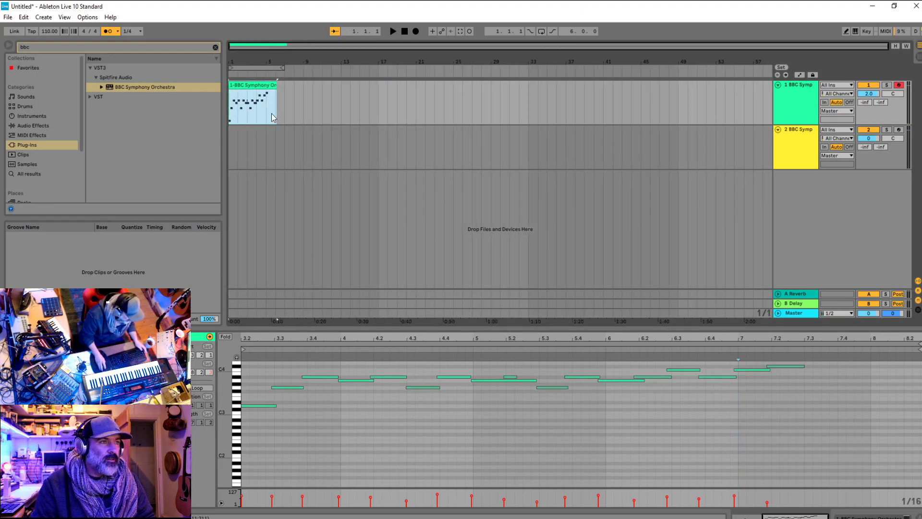
{"action": "left_click", "coordinate": [231, 113]}
{"action": "scroll", "coordinate": [244, 118], "scroll_direction": "up", "scroll_amount": 5}
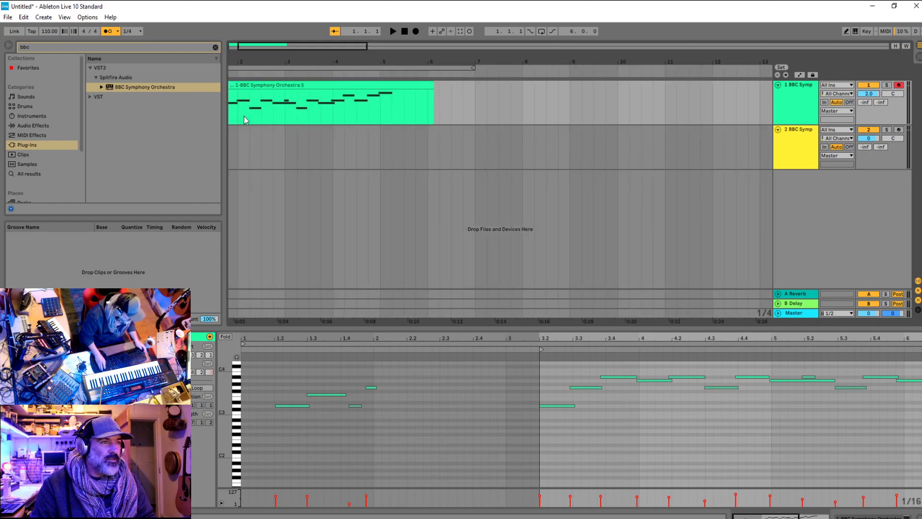
{"action": "scroll", "coordinate": [244, 119], "scroll_direction": "down", "scroll_amount": 2}
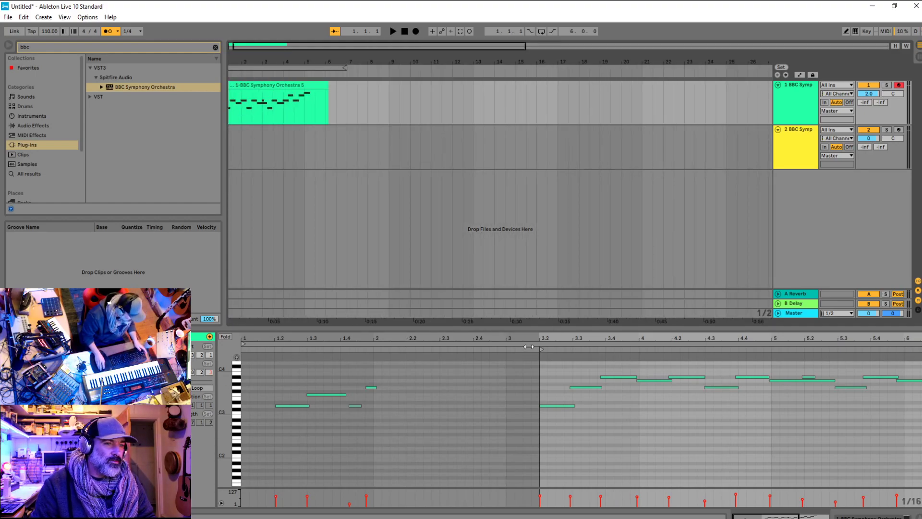
{"action": "left_click", "coordinate": [273, 113]}
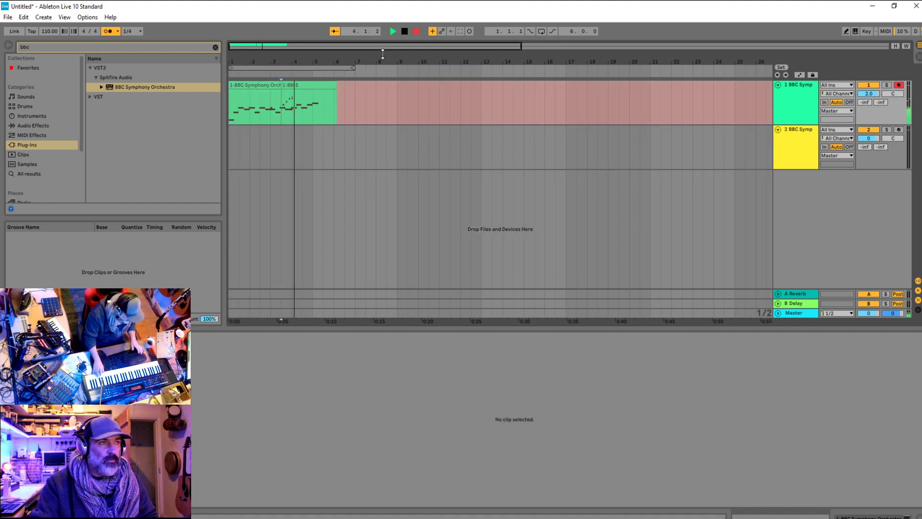
{"action": "key", "text": "space"}
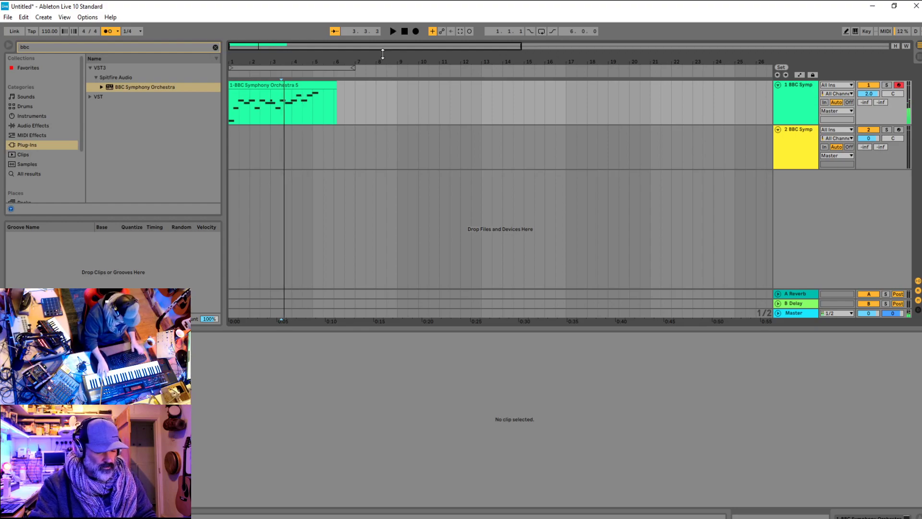
{"action": "key", "text": "F9"}
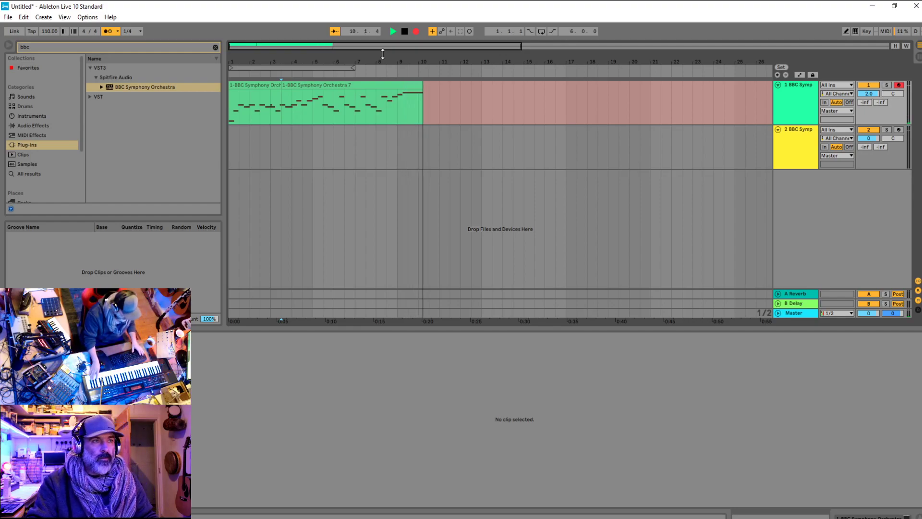
{"action": "key", "text": "space"}
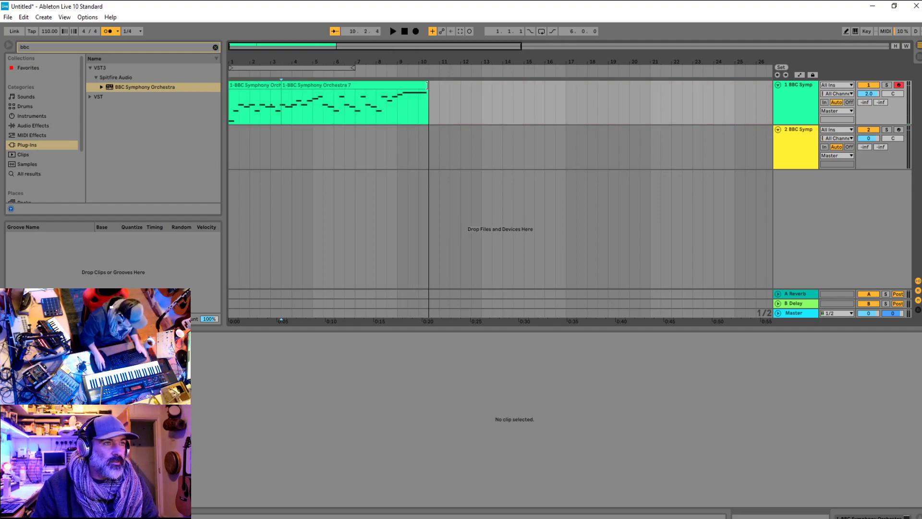
Play the recorded melody from bar 1 in short passages, pausing to work out an accompanying part
{"action": "left_click", "coordinate": [233, 106]}
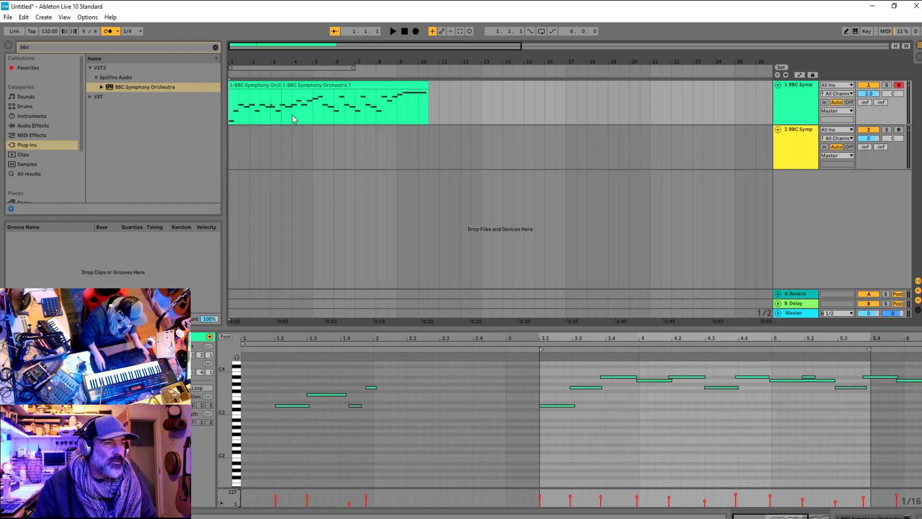
{"action": "key", "text": "space"}
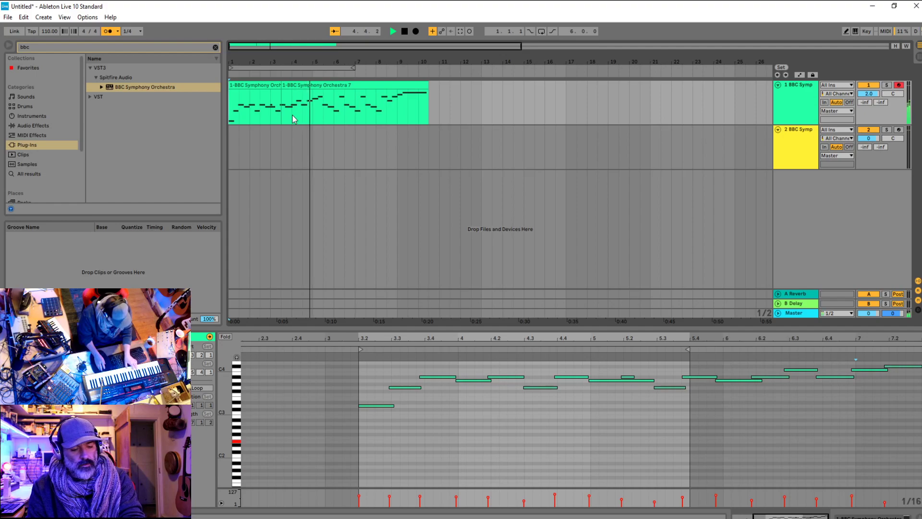
{"action": "key", "text": "space"}
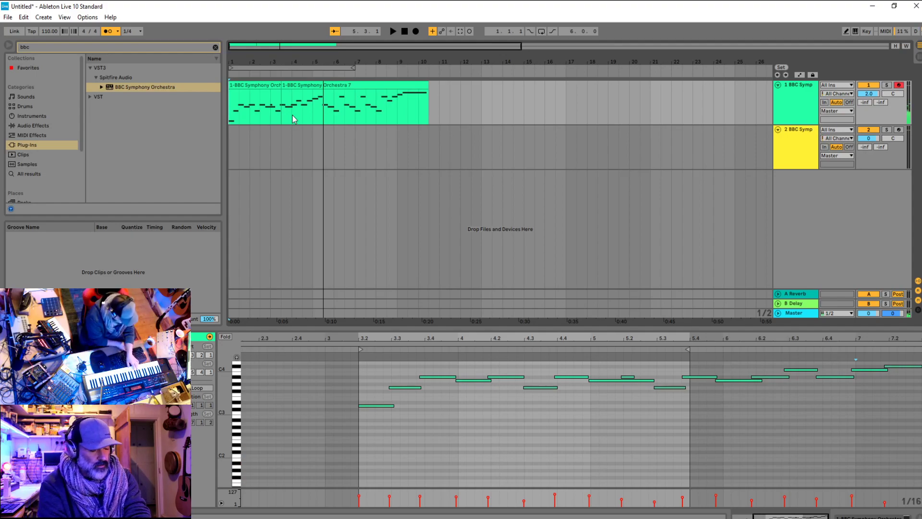
{"action": "key", "text": "space"}
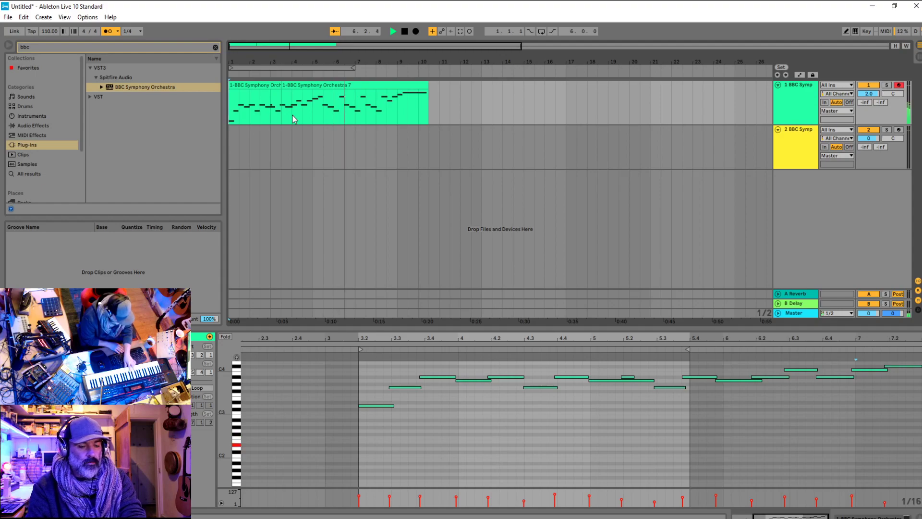
{"action": "key", "text": "space"}
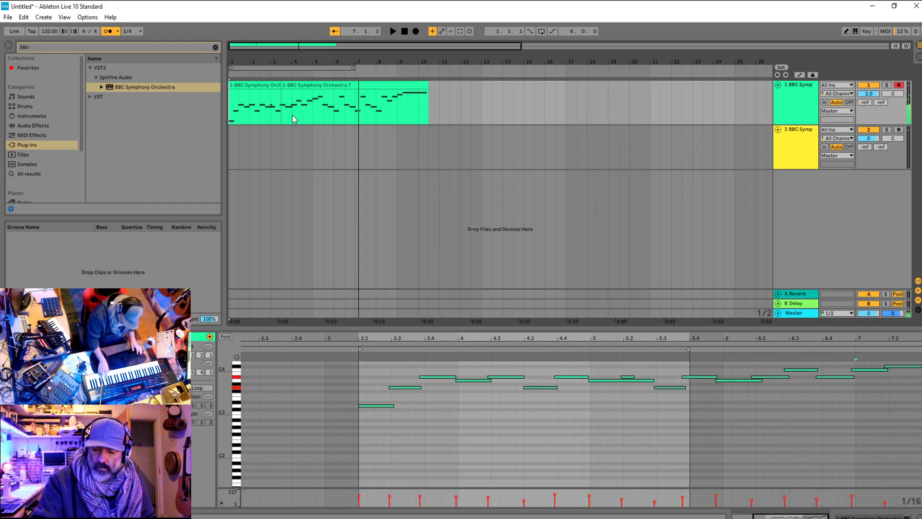
{"action": "key", "text": "space"}
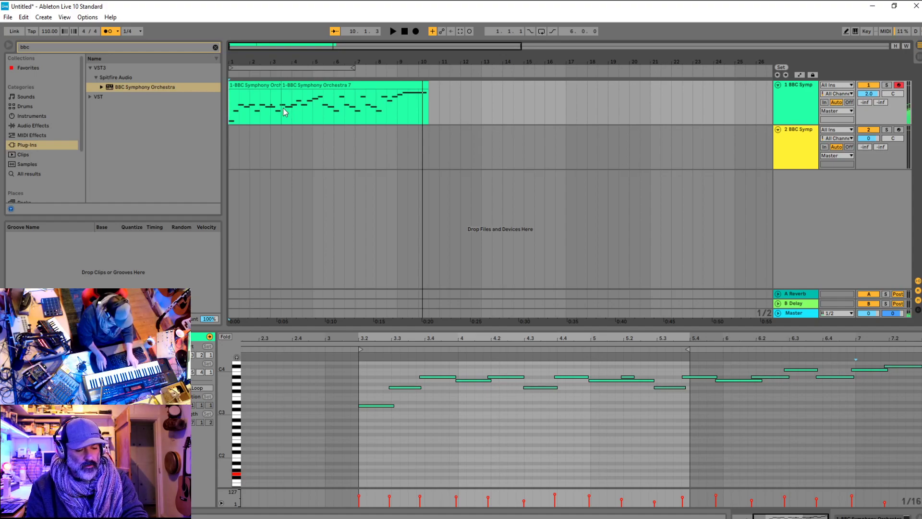
Try to overdub an accompanying part onto the first track from bar 1, restarting the recording after each false start
{"action": "key", "text": "F9"}
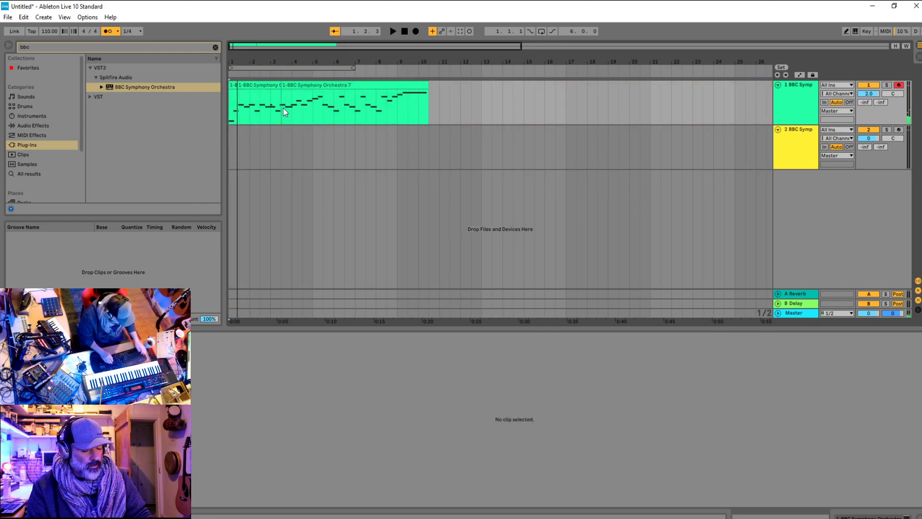
{"action": "key", "text": "F9"}
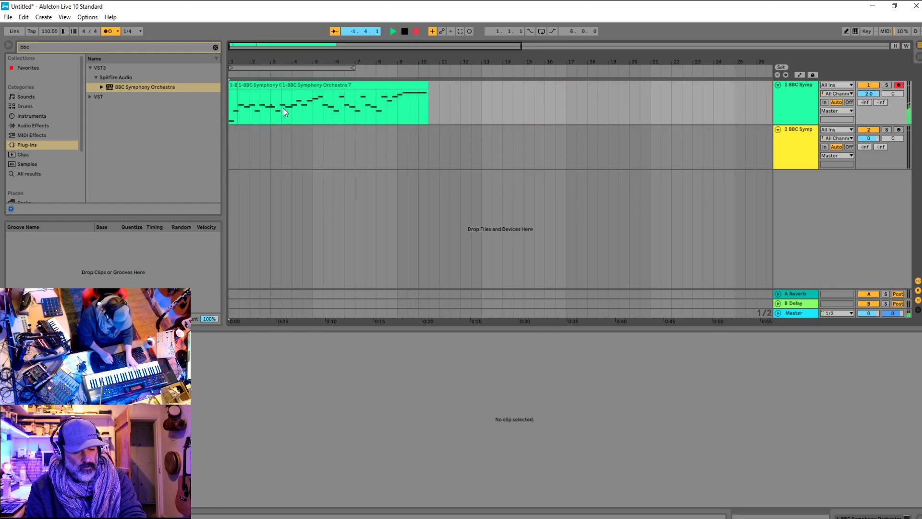
{"action": "key", "text": "space"}
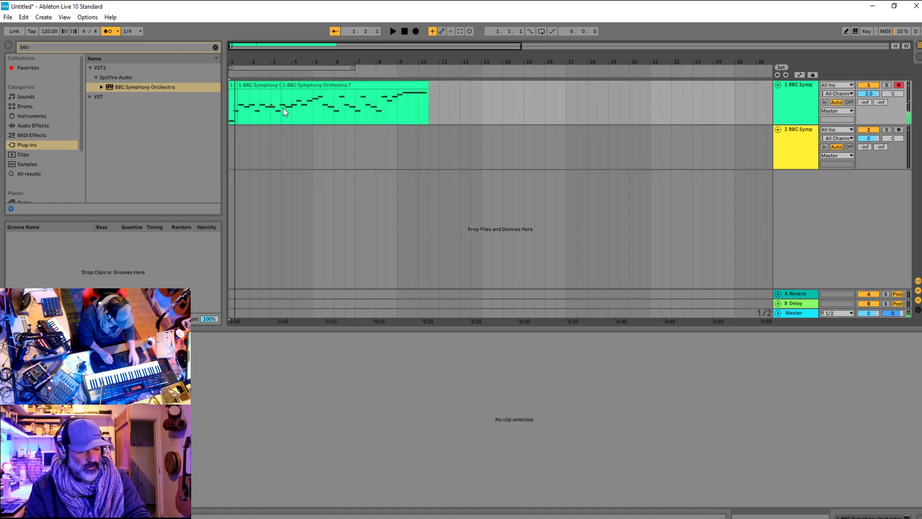
{"action": "key", "text": "F9"}
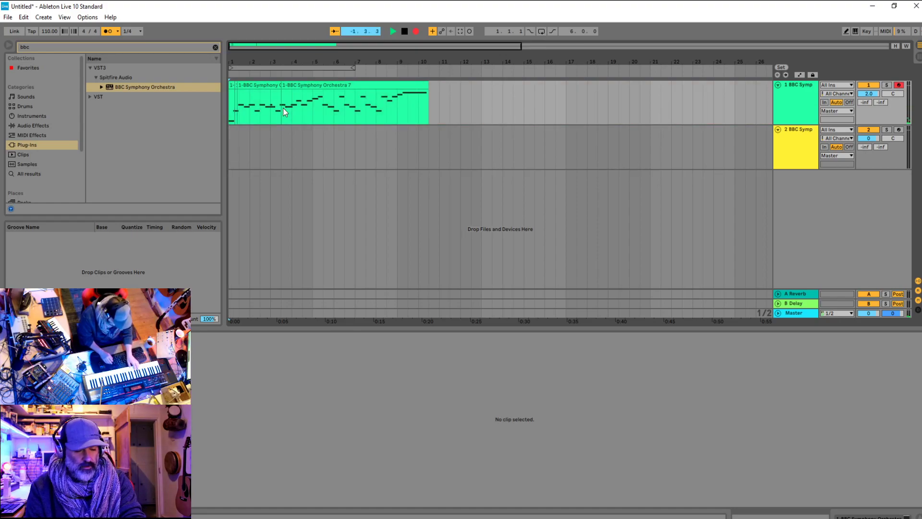
{"action": "key", "text": "space"}
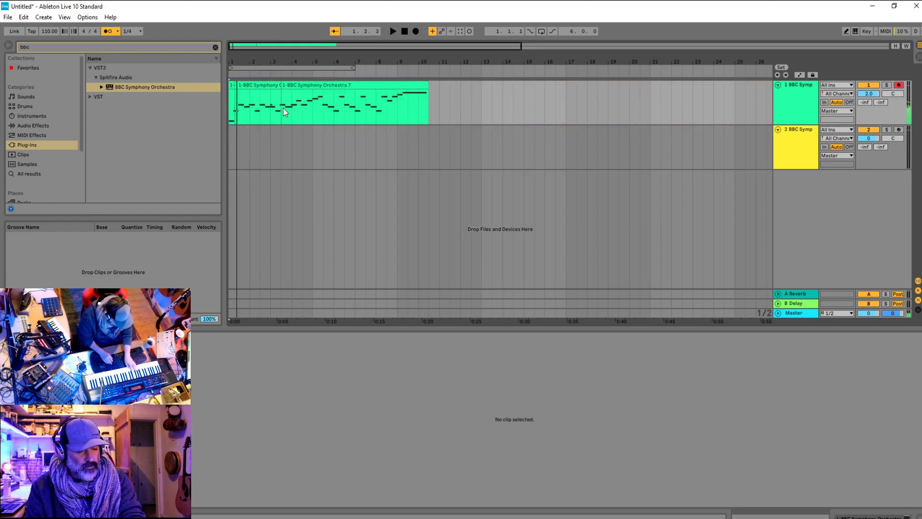
{"action": "key", "text": "F9"}
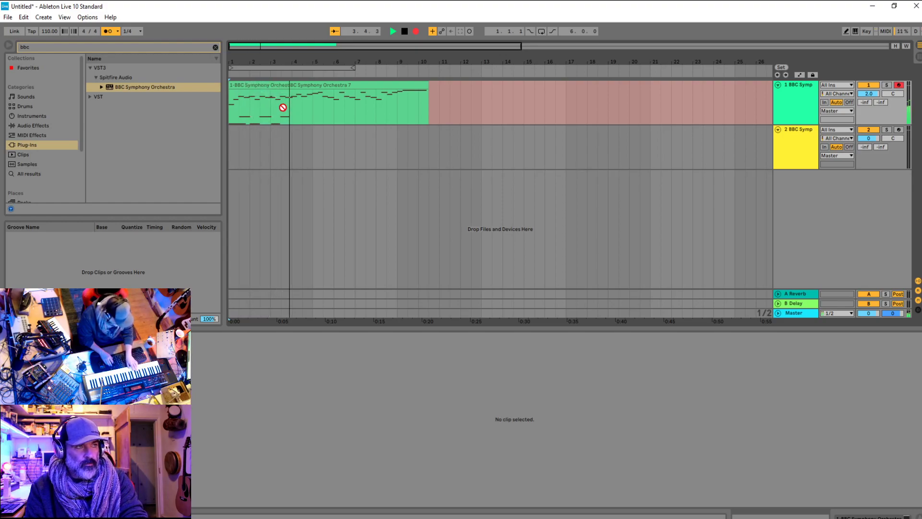
{"action": "key", "text": "space"}
{"action": "left_click", "coordinate": [283, 108]}
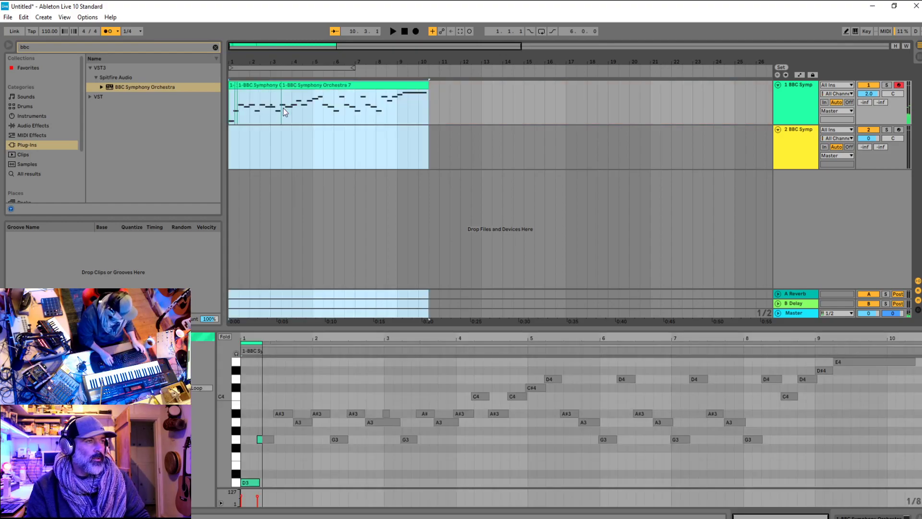
Undo the short overdub fragments at the start of the first track and play the melody from bar 1
{"action": "left_click", "coordinate": [235, 107]}
{"action": "key", "text": "space"}
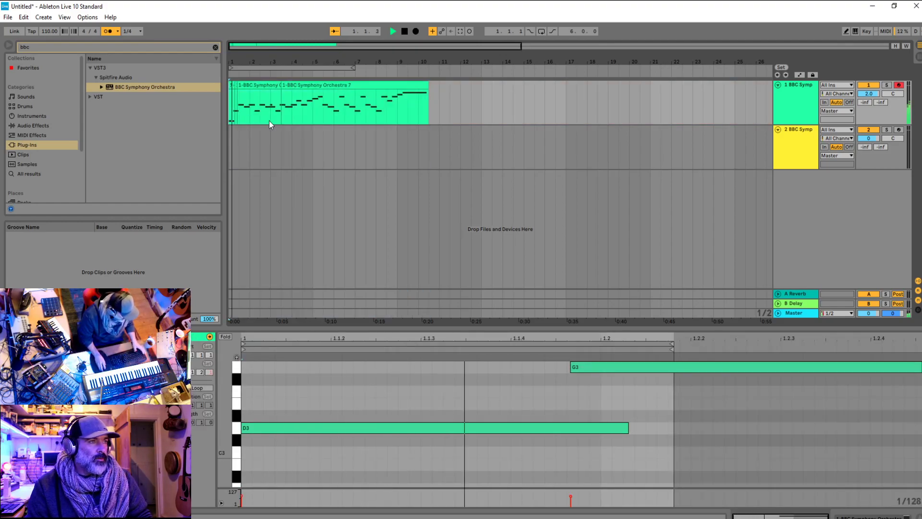
{"action": "scroll", "coordinate": [249, 122], "scroll_direction": "up", "scroll_amount": 5}
{"action": "key", "text": "space"}
{"action": "key", "text": "ctrl+j"}
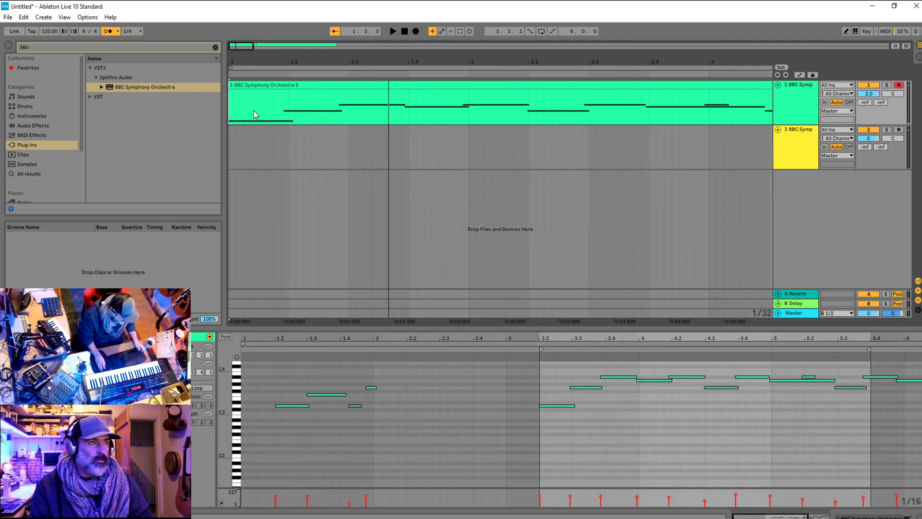
{"action": "key", "text": "space"}
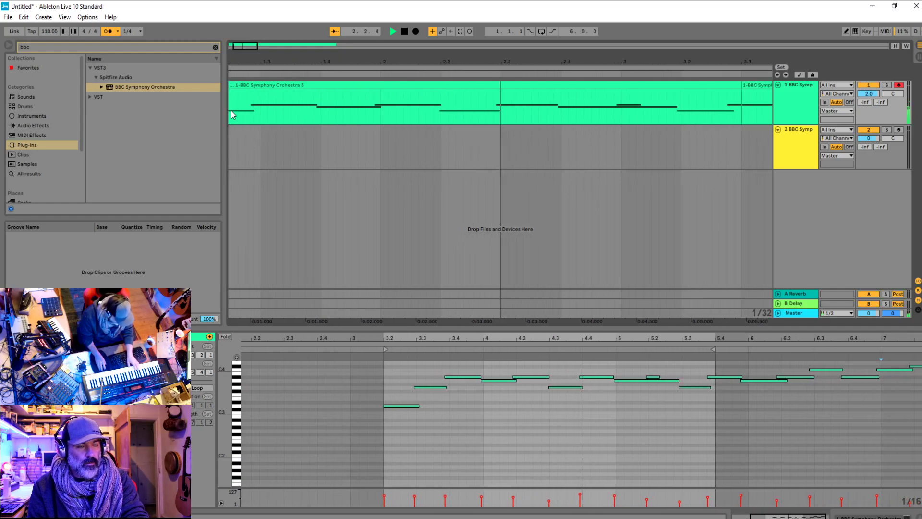
{"action": "key", "text": "space"}
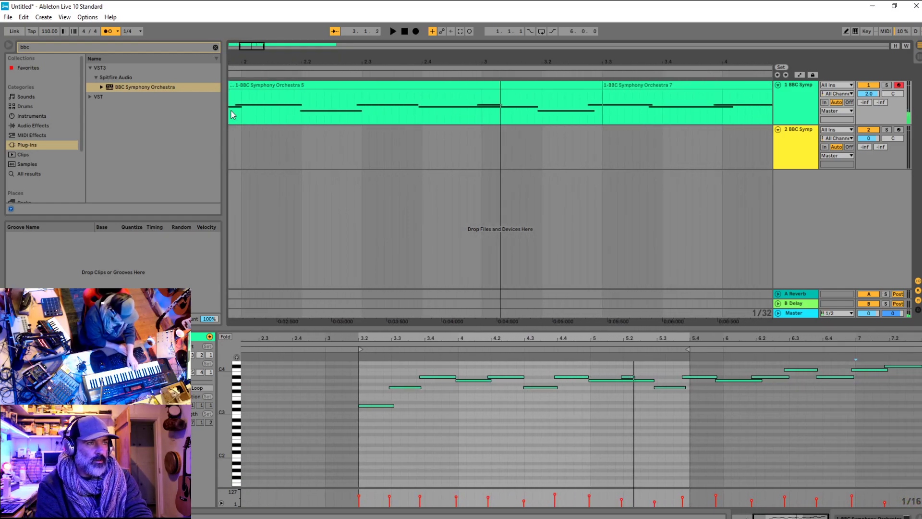
Overdub a low accompanying part onto the first track from bar 1 to about bar 10 beat 3, beneath the melody
{"action": "key", "text": "space"}
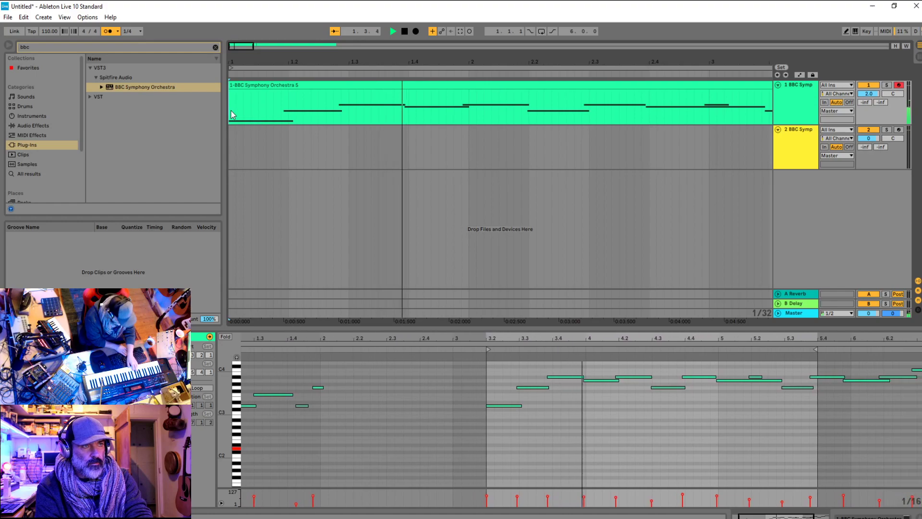
{"action": "key", "text": "space"}
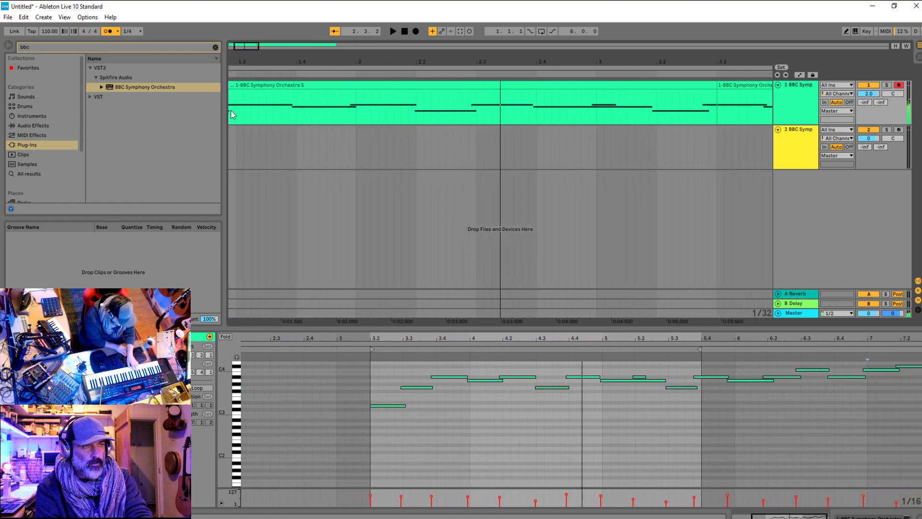
{"action": "key", "text": "space"}
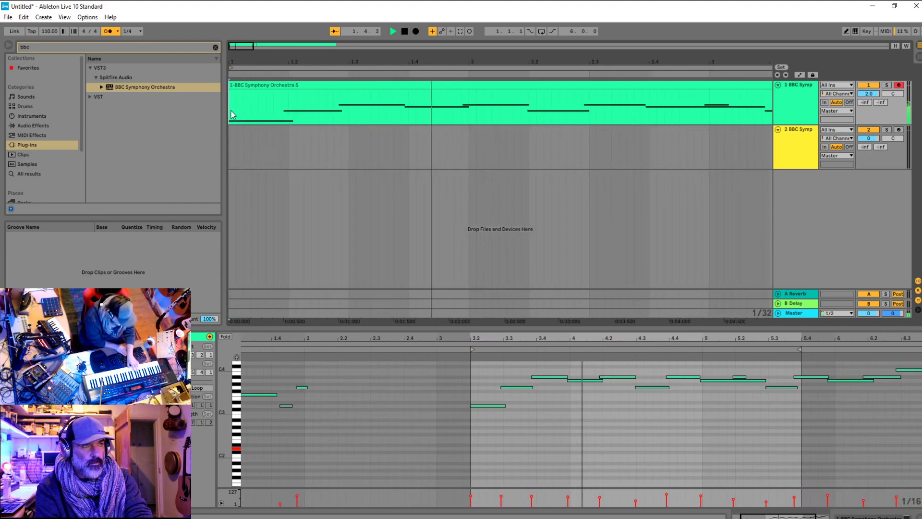
{"action": "key", "text": "space"}
{"action": "key", "text": "F9"}
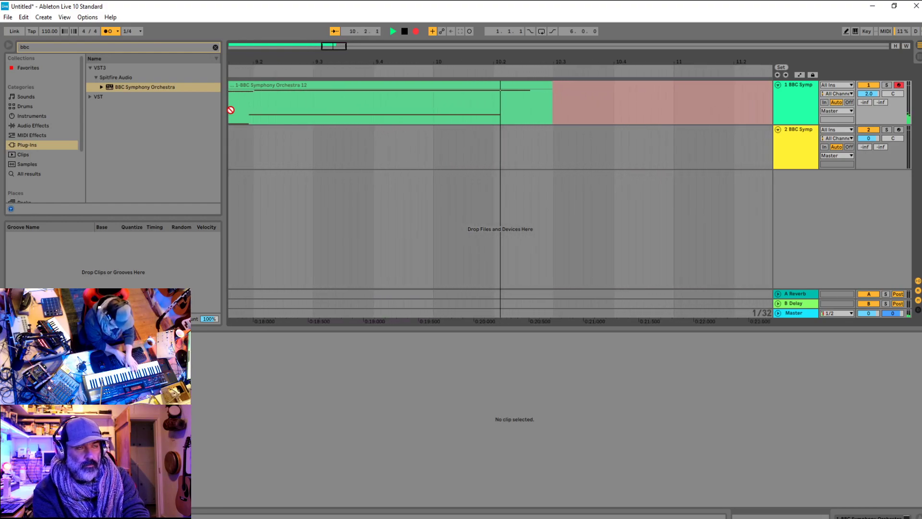
{"action": "key", "text": "space"}
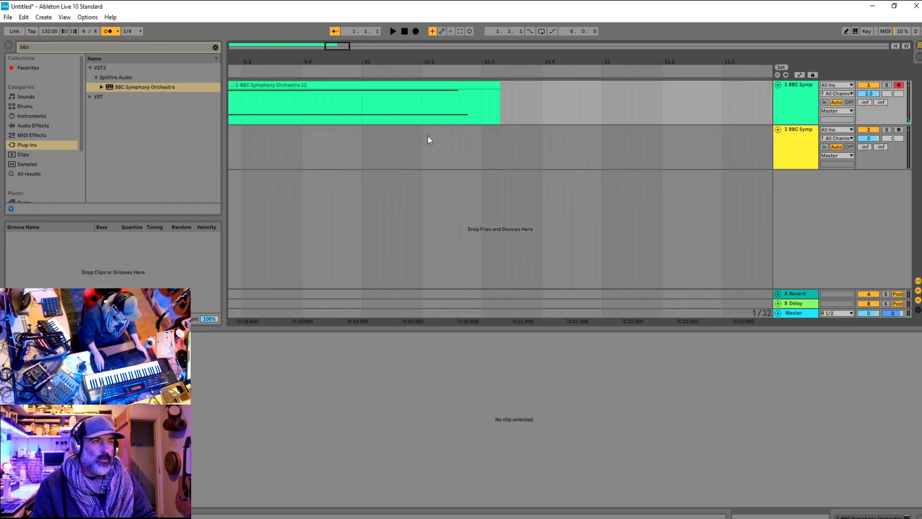
In the recorded clip, delete the short stray note at bar 3 and shorten the D2 bass note to end just before bar 2
{"action": "scroll", "coordinate": [429, 140], "scroll_direction": "down", "scroll_amount": 5}
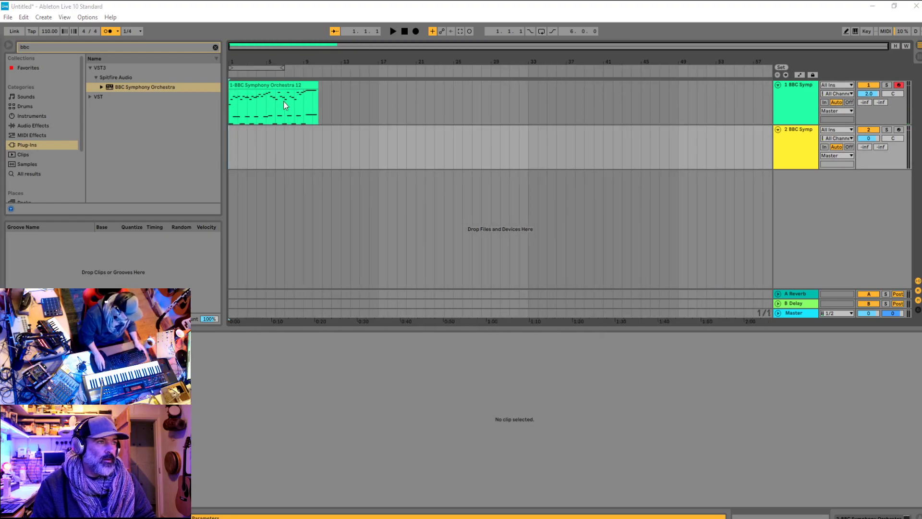
{"action": "left_click", "coordinate": [238, 103]}
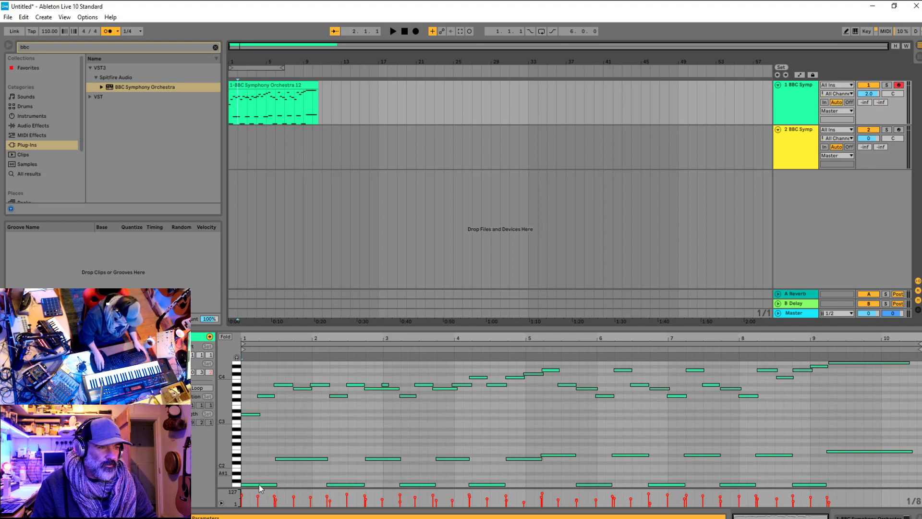
{"action": "double_click", "coordinate": [387, 386]}
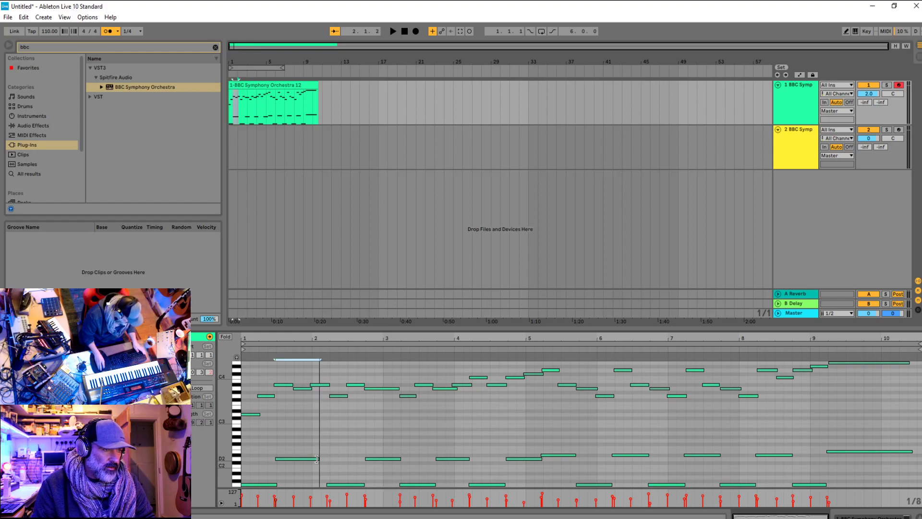
Turn off the metronome and play the edited clip in short passages from bars 1 and 2
{"action": "left_click", "coordinate": [247, 446]}
{"action": "key", "text": "space"}
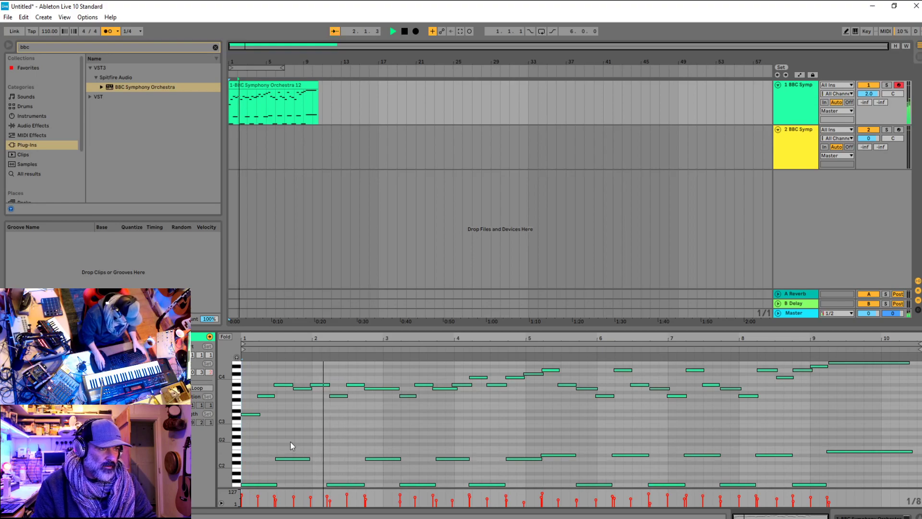
{"action": "key", "text": "space"}
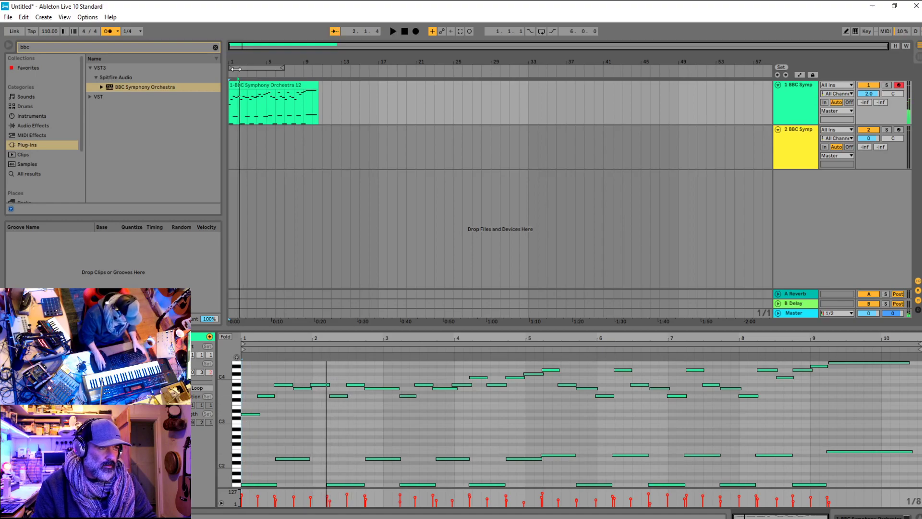
{"action": "key", "text": "space"}
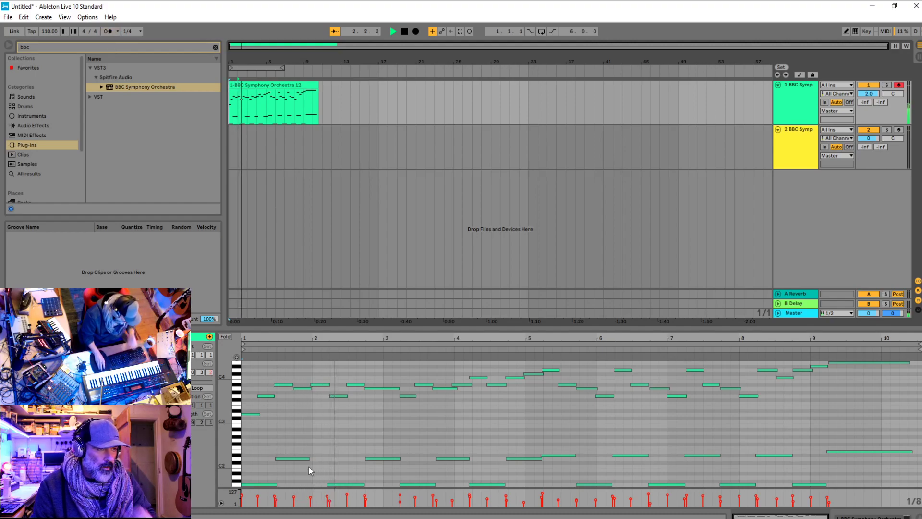
{"action": "key", "text": "space"}
{"action": "key", "text": "space"}
{"action": "key", "text": "space"}
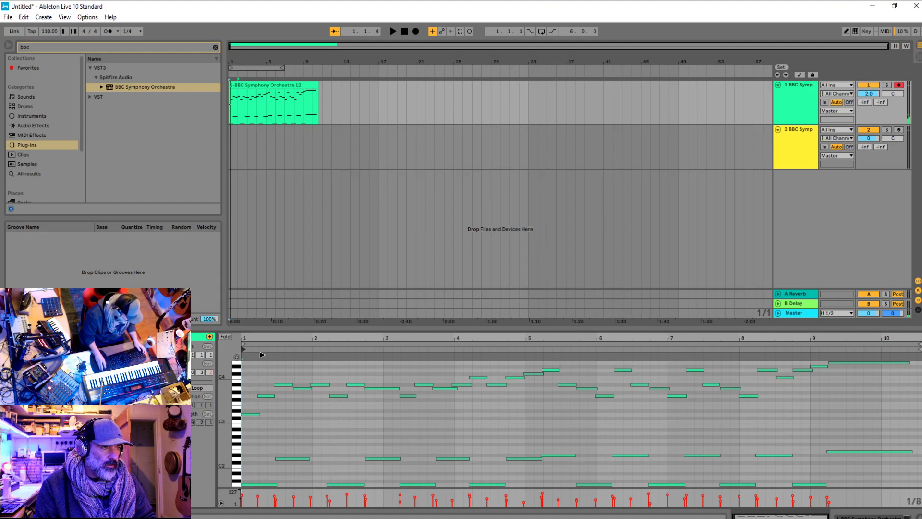
Try moving the clip's start marker to bar 1 beat 2, play the result, and undo the change
{"action": "left_click_drag", "start_coordinate": [262, 354], "coordinate": [264, 359]}
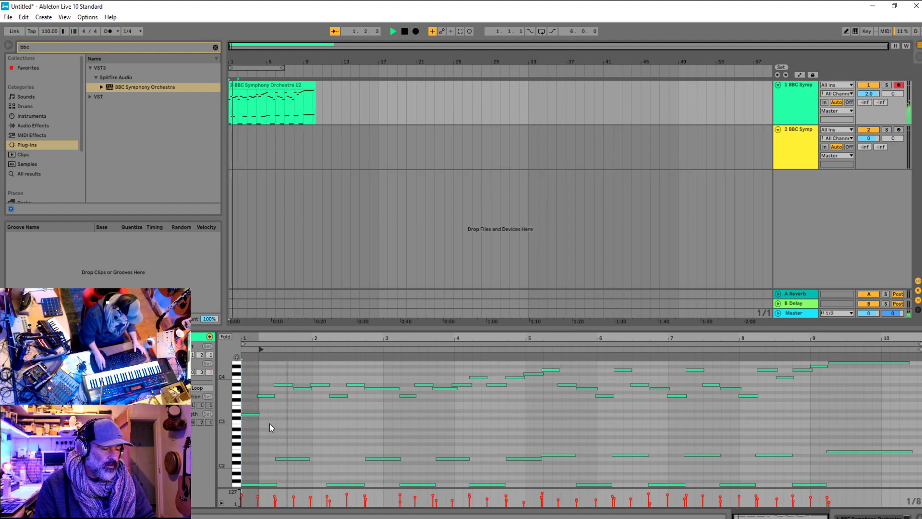
{"action": "left_click", "coordinate": [266, 396]}
{"action": "key", "text": "space"}
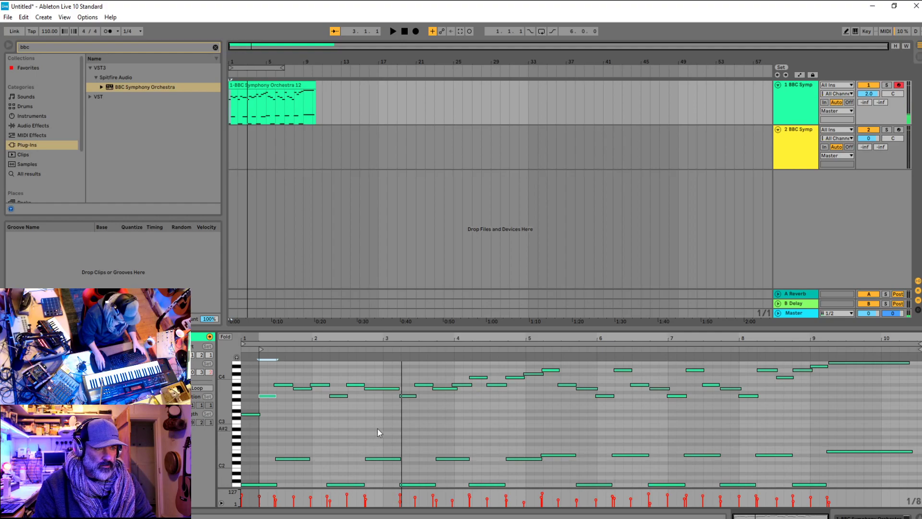
{"action": "key", "text": "ctrl+z"}
{"action": "key", "text": "ctrl+z"}
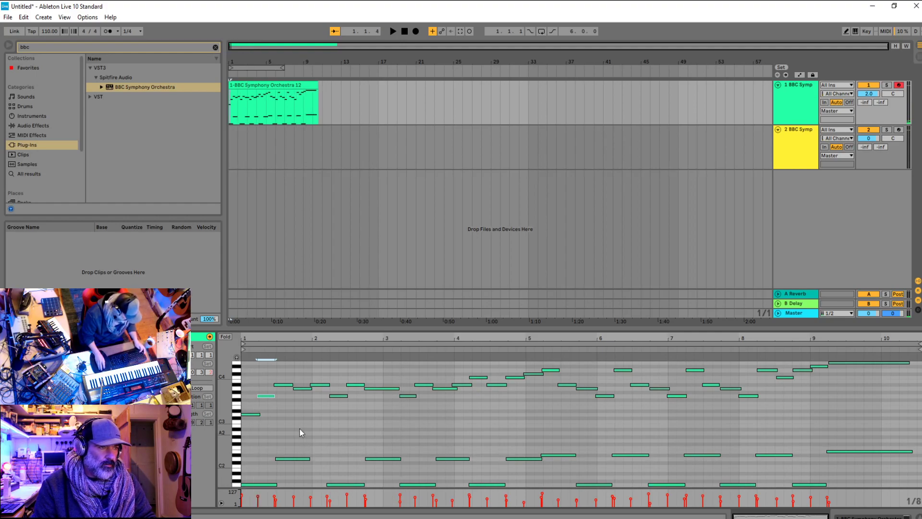
Quantize all the notes in the clip and play the result from bar 1
{"action": "right_click", "coordinate": [300, 429]}
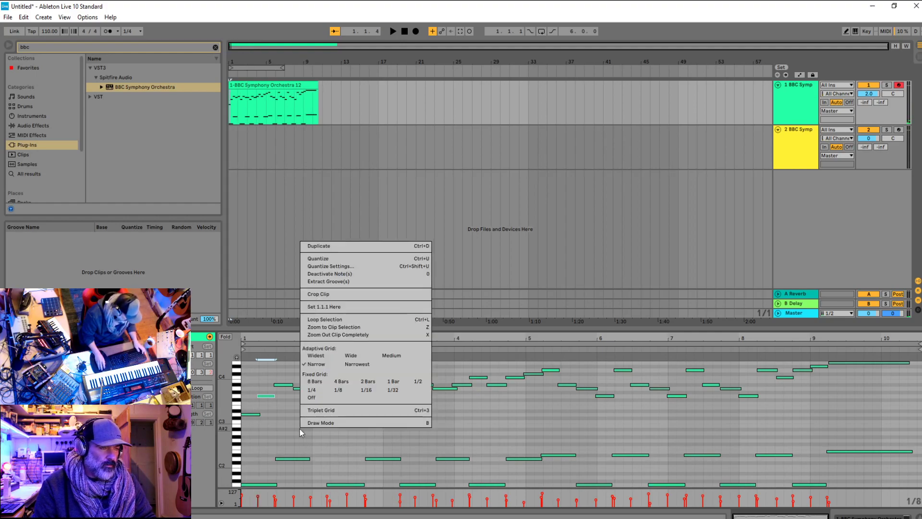
{"action": "left_click", "coordinate": [341, 257]}
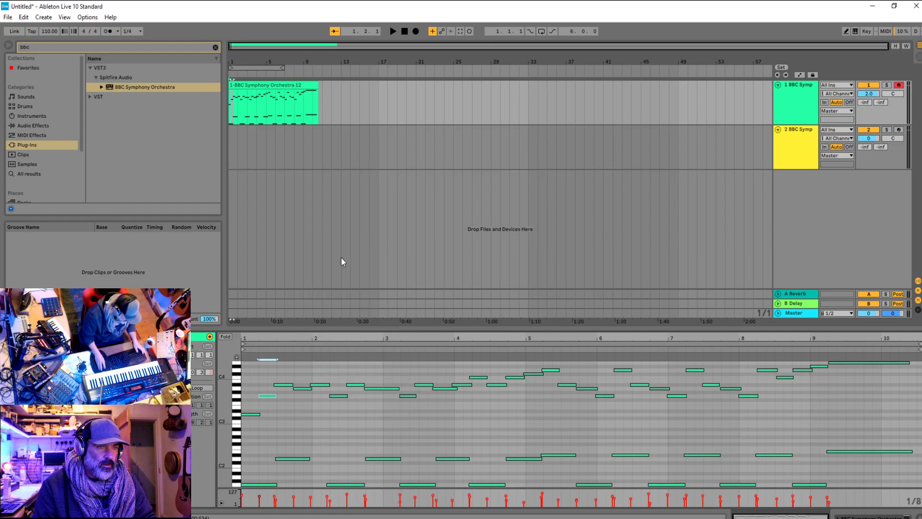
{"action": "right_click", "coordinate": [478, 399]}
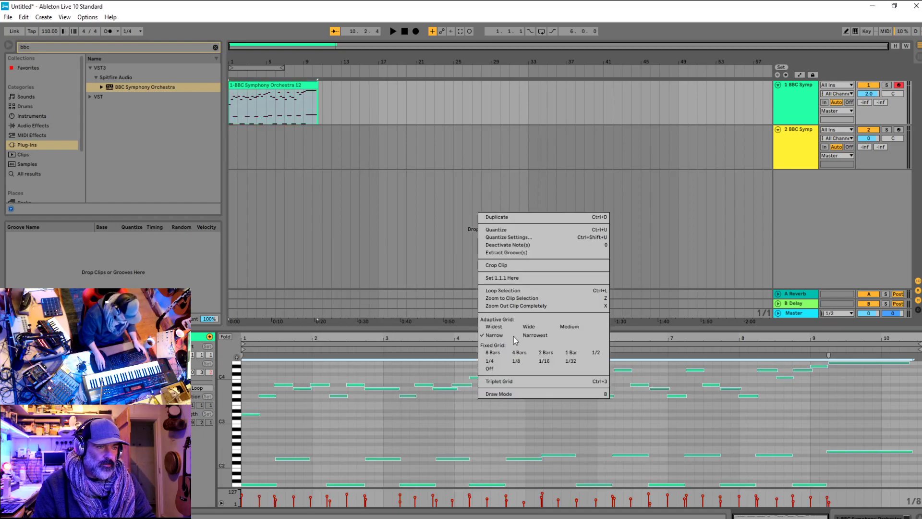
{"action": "left_click", "coordinate": [510, 230]}
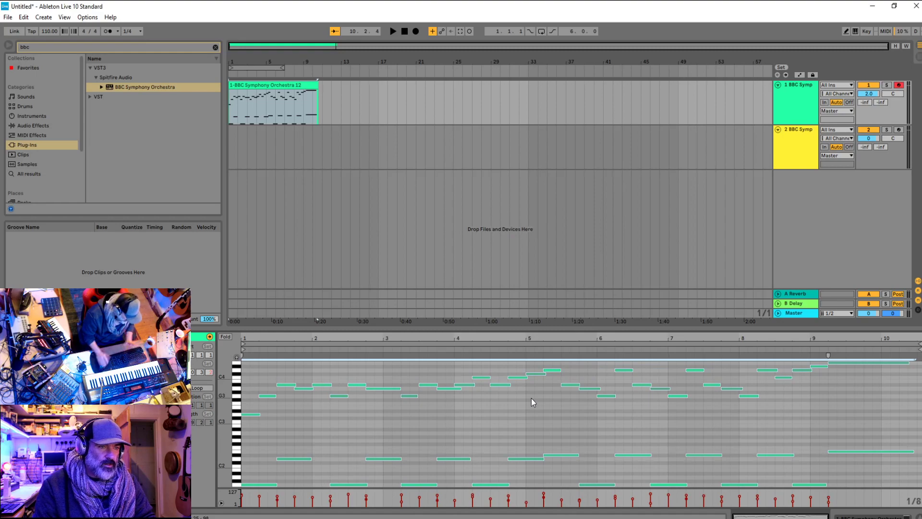
{"action": "left_click", "coordinate": [244, 390]}
{"action": "key", "text": "space"}
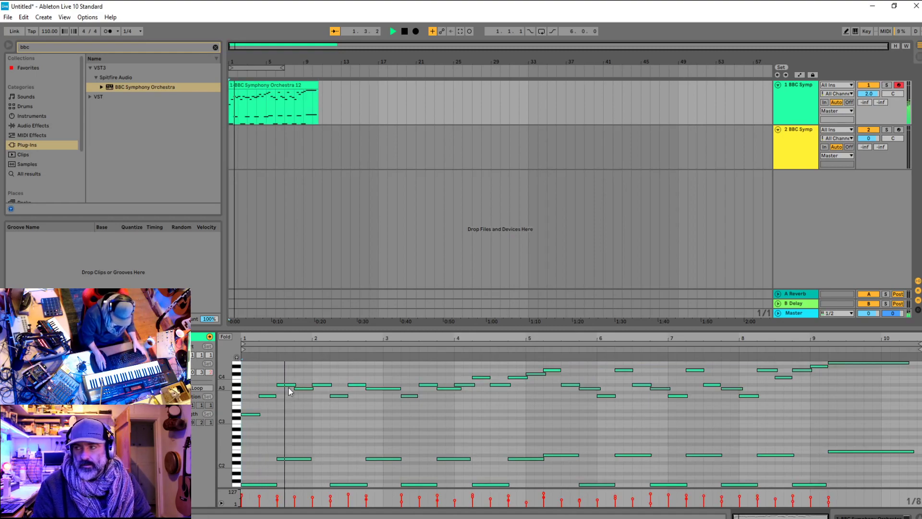
{"action": "key", "text": "space"}
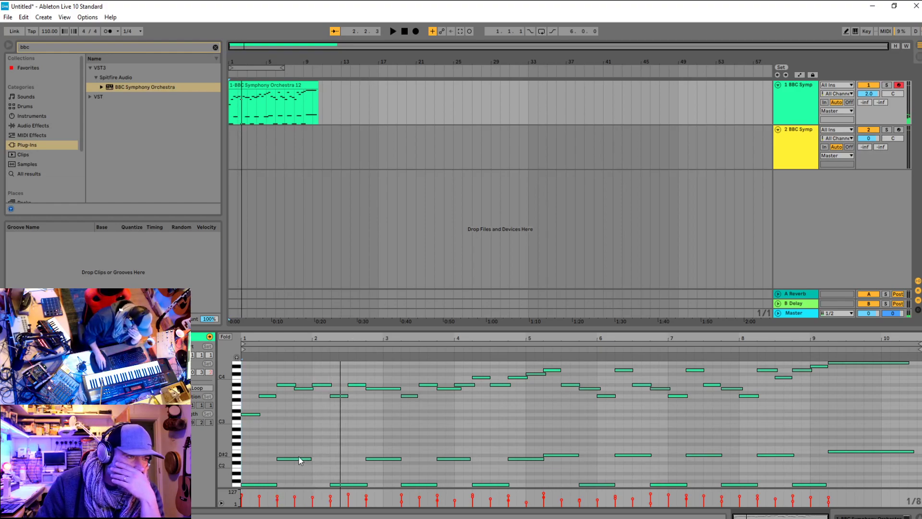
Move the first two bass notes one beat later, to bar 1 beats 2 and 4, and play the clip from its beginning
{"action": "left_click_drag", "start_coordinate": [312, 456], "coordinate": [304, 461]}
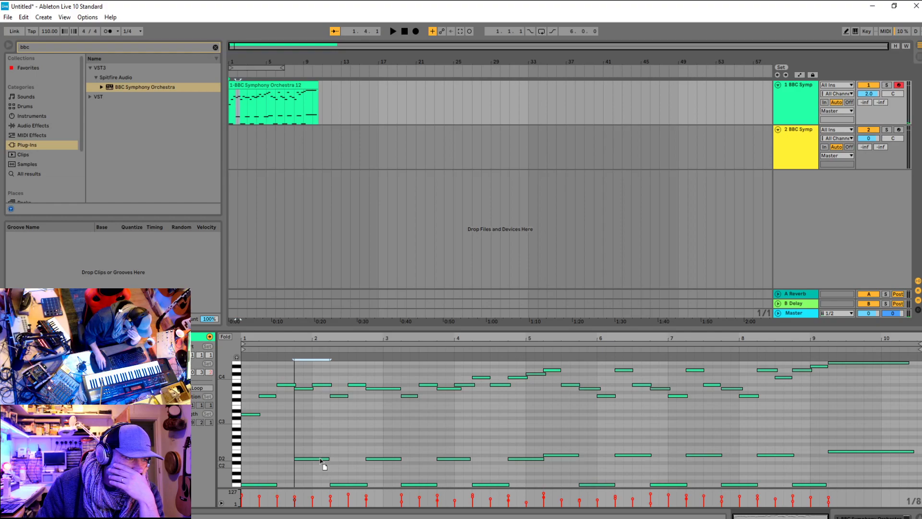
{"action": "left_click_drag", "start_coordinate": [259, 485], "coordinate": [277, 486]}
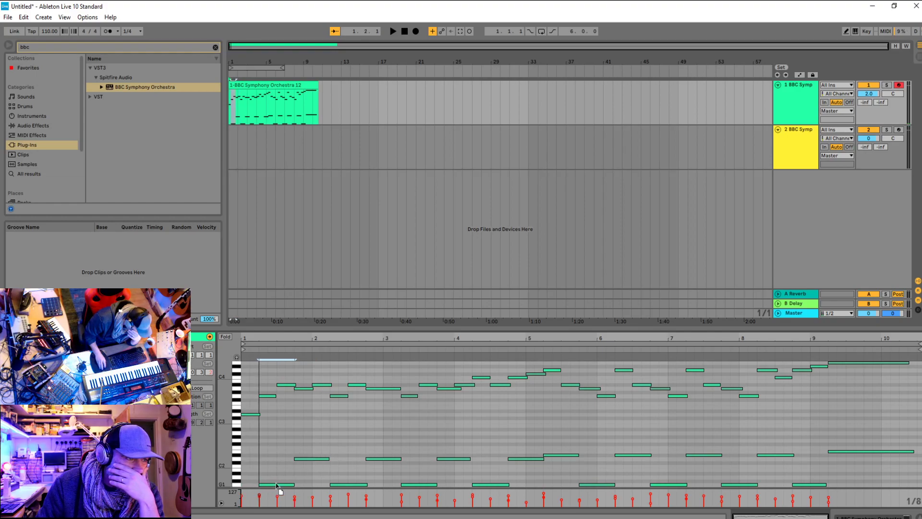
{"action": "left_click", "coordinate": [244, 451]}
{"action": "key", "text": "space"}
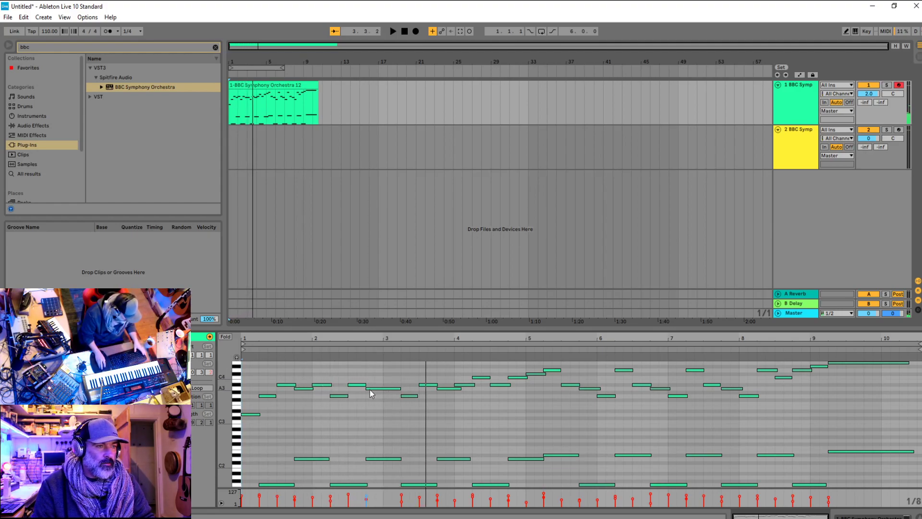
Shorten the A3 note at bar 2 beat 4 to one beat, add a one-beat A#3 note at bar 3, and play the passage
{"action": "key", "text": "space"}
{"action": "key", "text": "space"}
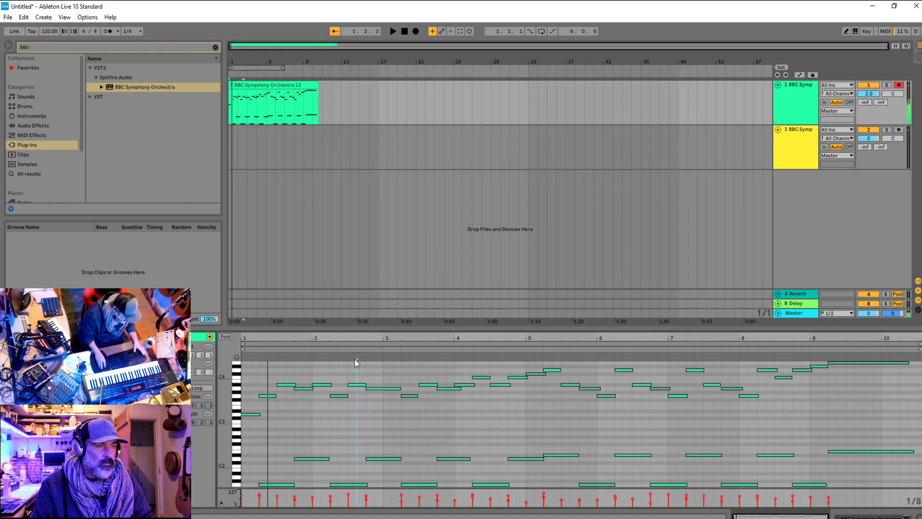
{"action": "left_click", "coordinate": [360, 356]}
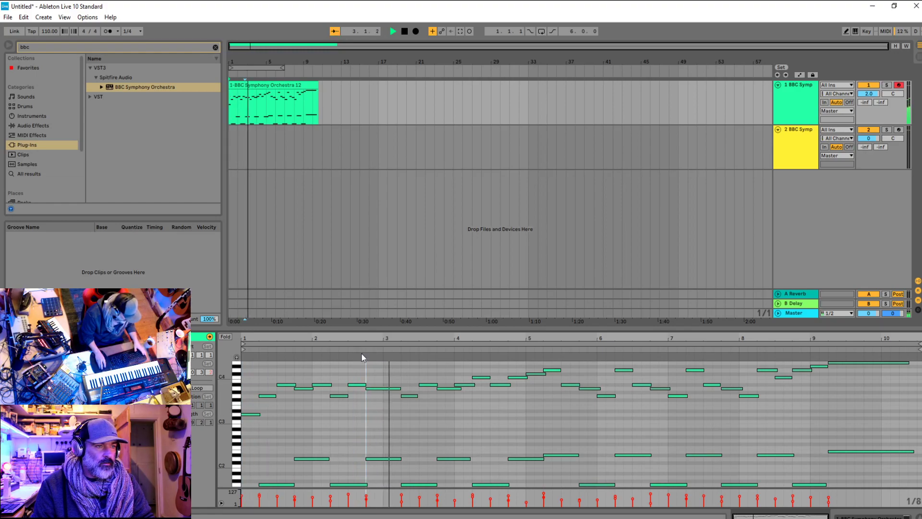
{"action": "key", "text": "space"}
{"action": "left_click_drag", "start_coordinate": [399, 388], "coordinate": [386, 389]}
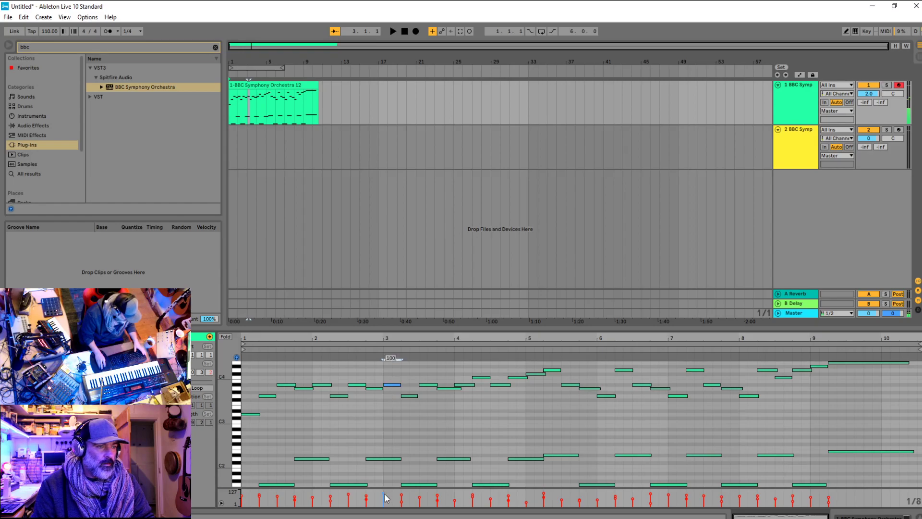
{"action": "key", "text": "space"}
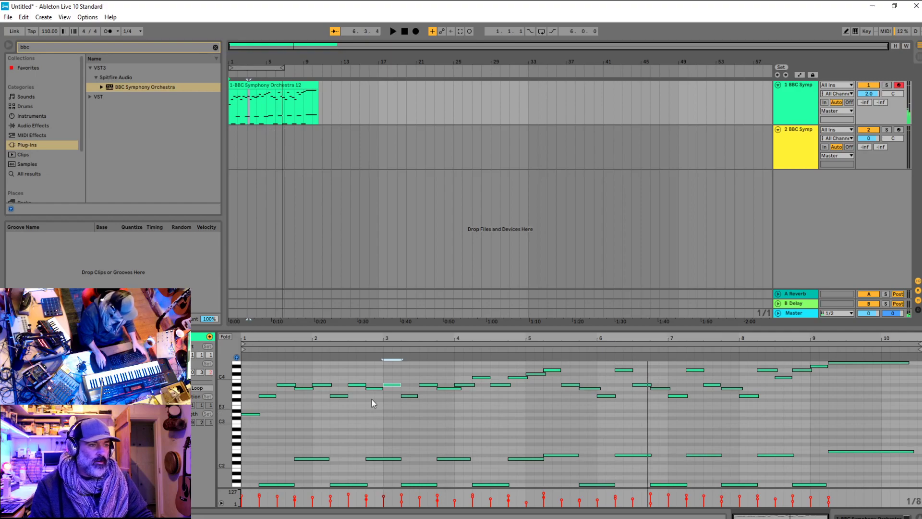
{"action": "key", "text": "space"}
Return to the beginning of the first track's clip in the arrangement and play it from bar 1
{"action": "left_click", "coordinate": [258, 85]}
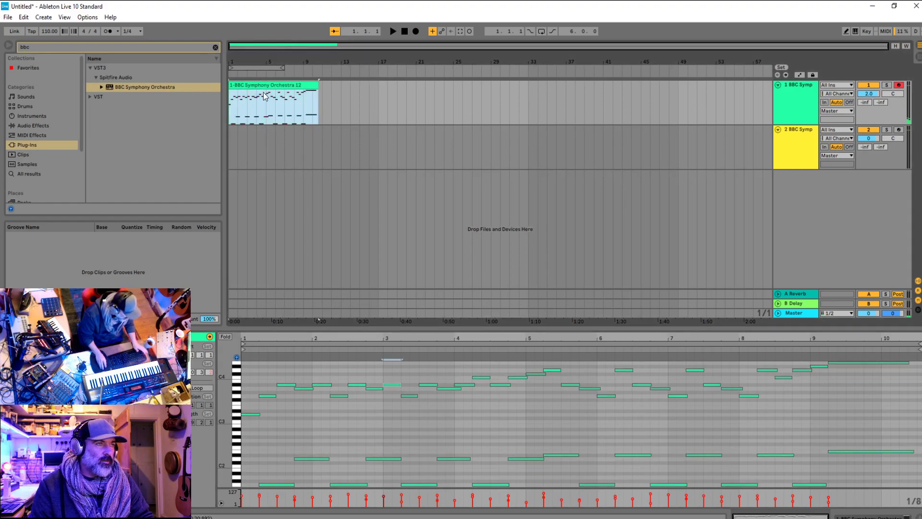
{"action": "scroll", "coordinate": [261, 111], "scroll_direction": "up", "scroll_amount": 3}
{"action": "scroll", "coordinate": [257, 105], "scroll_direction": "down", "scroll_amount": 3}
{"action": "left_click", "coordinate": [258, 108]}
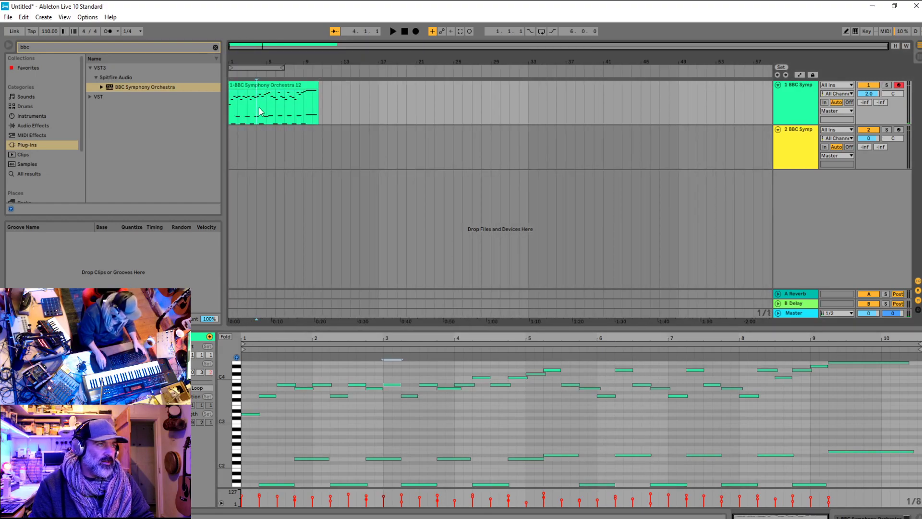
{"action": "scroll", "coordinate": [258, 107], "scroll_direction": "up", "scroll_amount": 5}
{"action": "scroll", "coordinate": [259, 108], "scroll_direction": "down", "scroll_amount": 8}
{"action": "key", "text": "Home"}
{"action": "key", "text": "space"}
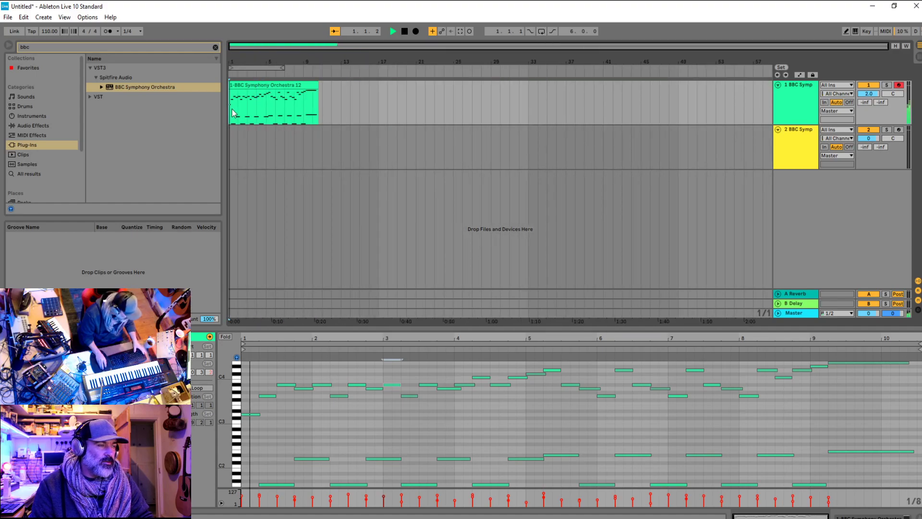
Split the first track's clip at bar 1 beat 2 and play from the split point
{"action": "scroll", "coordinate": [249, 101], "scroll_direction": "up", "scroll_amount": 3}
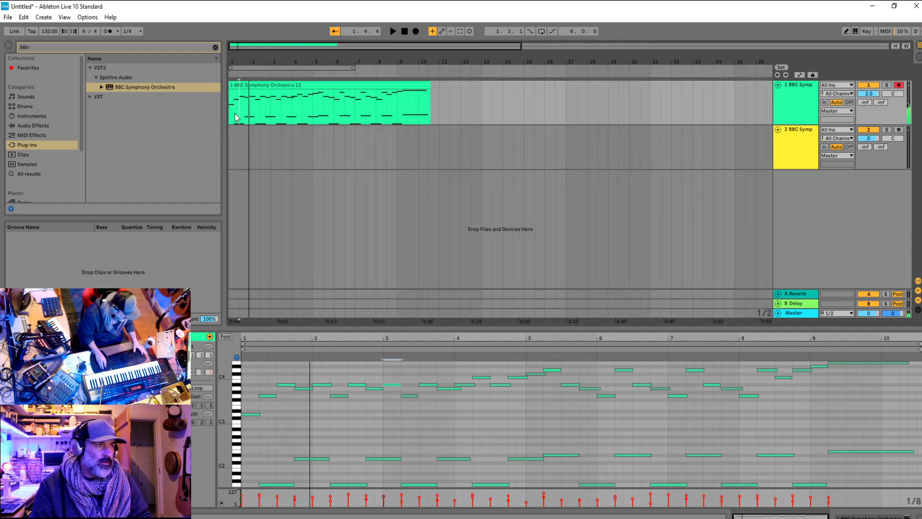
{"action": "scroll", "coordinate": [242, 116], "scroll_direction": "up", "scroll_amount": 6}
{"action": "key", "text": "space"}
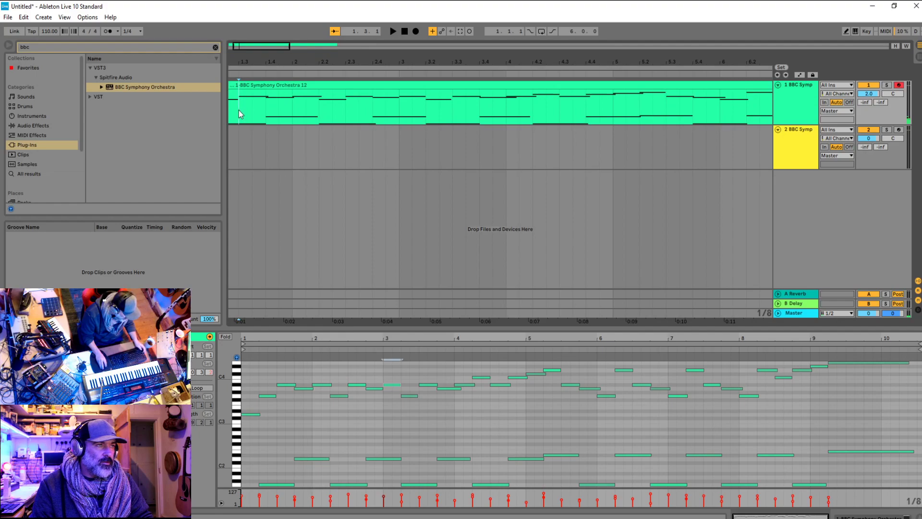
{"action": "key", "text": "Left"}
{"action": "key", "text": "Left"}
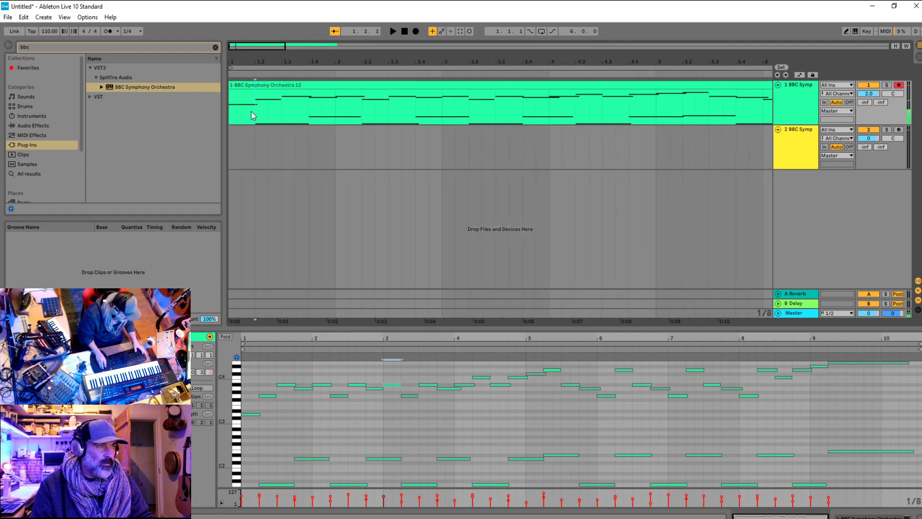
{"action": "key", "text": "ctrl+e"}
{"action": "key", "text": "space"}
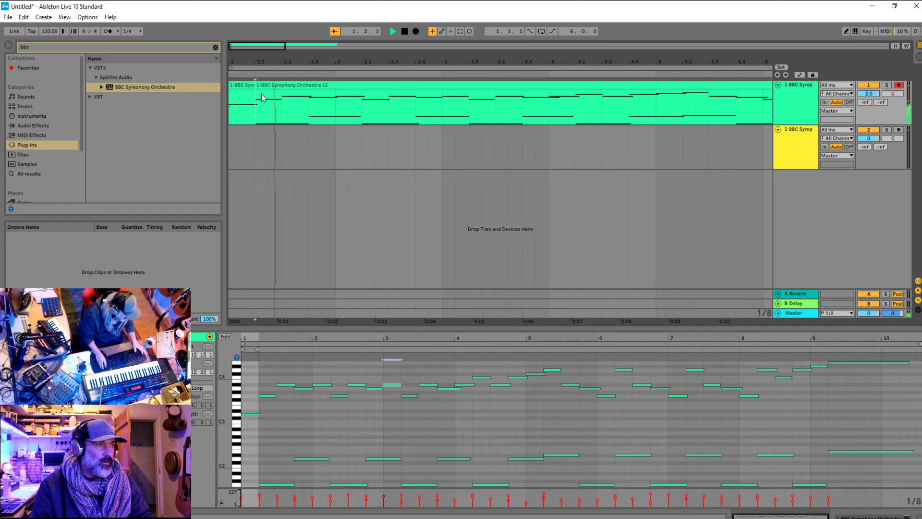
Listen to the split clip on the first track, then replay the passage around bar 5
{"action": "left_click", "coordinate": [263, 86]}
{"action": "scroll", "coordinate": [307, 99], "scroll_direction": "down", "scroll_amount": 5}
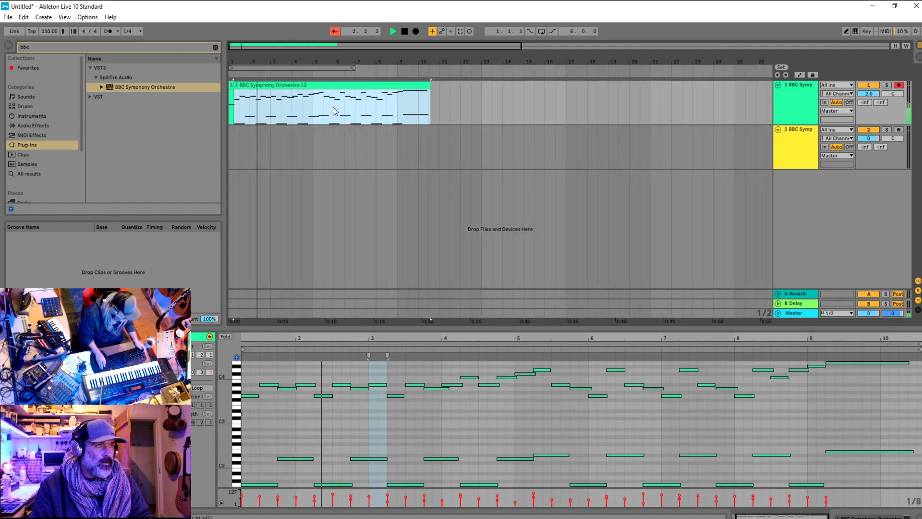
{"action": "scroll", "coordinate": [333, 107], "scroll_direction": "up", "scroll_amount": 3}
{"action": "scroll", "coordinate": [368, 110], "scroll_direction": "down", "scroll_amount": 3}
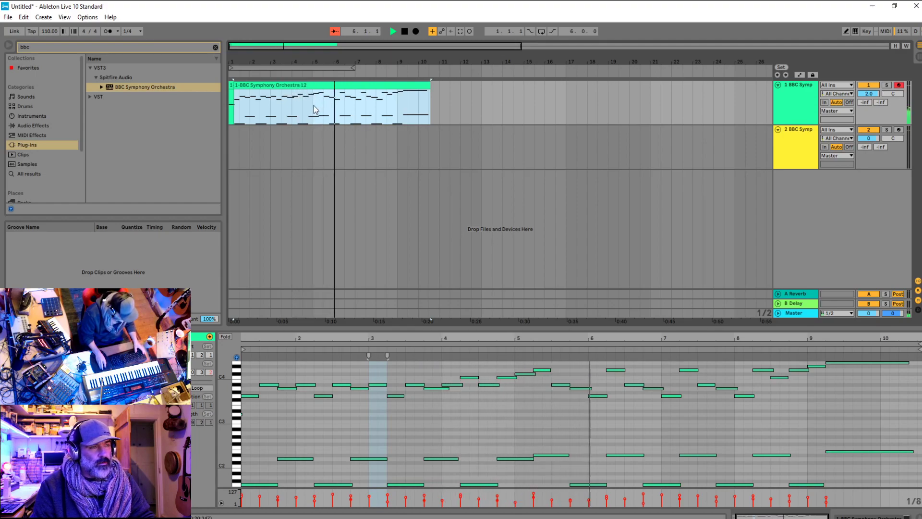
{"action": "left_click", "coordinate": [313, 85]}
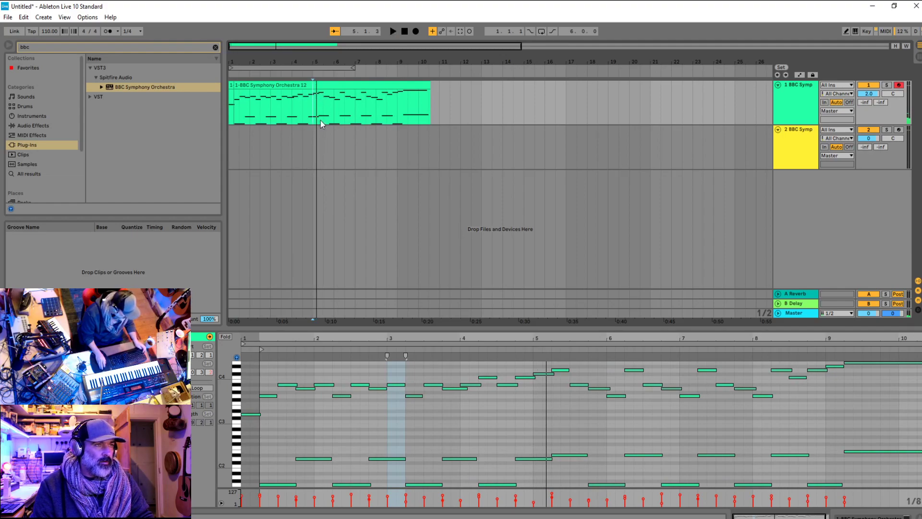
{"action": "key", "text": "plus"}
{"action": "key", "text": "plus"}
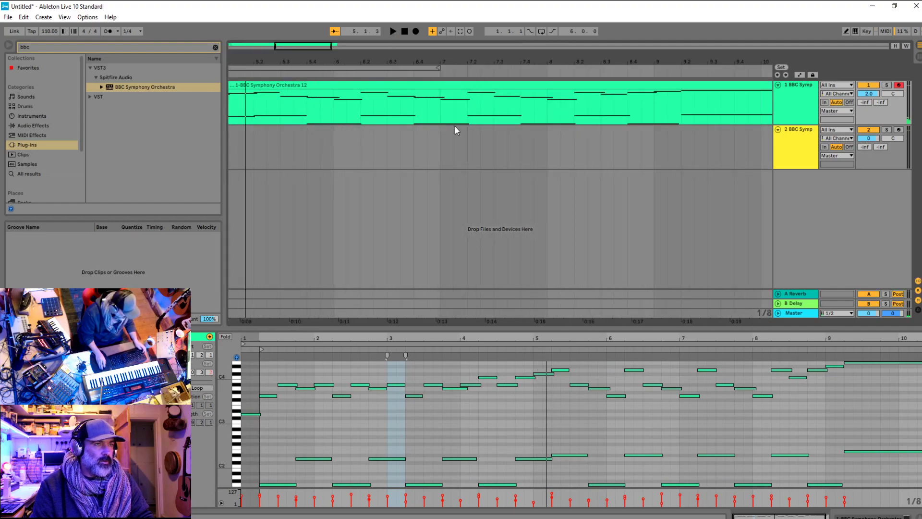
{"action": "left_click", "coordinate": [272, 93]}
{"action": "key", "text": "minus"}
{"action": "key", "text": "minus"}
{"action": "key", "text": "minus"}
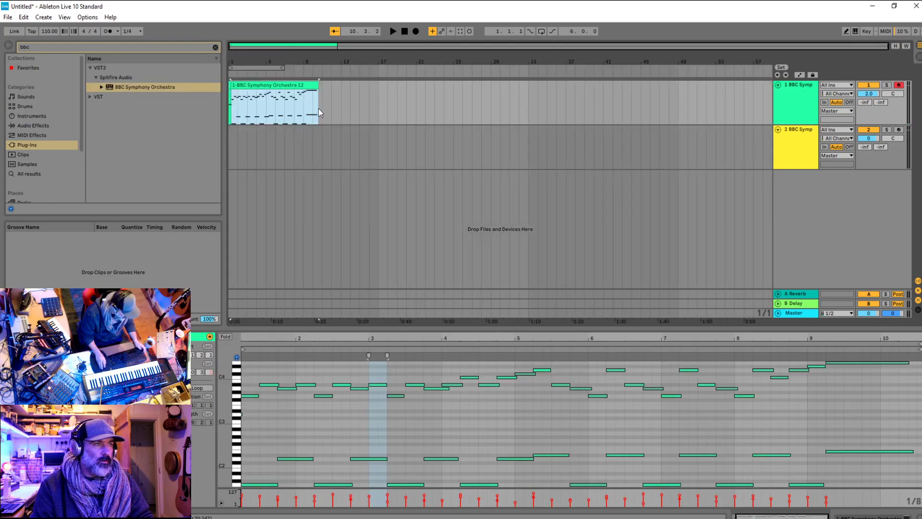
{"action": "left_click", "coordinate": [255, 110]}
{"action": "key", "text": "plus"}
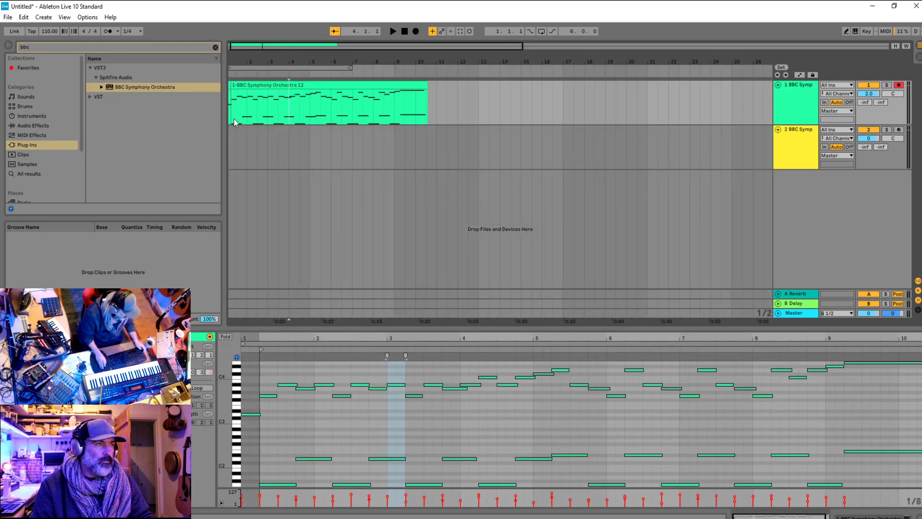
{"action": "key", "text": "plus"}
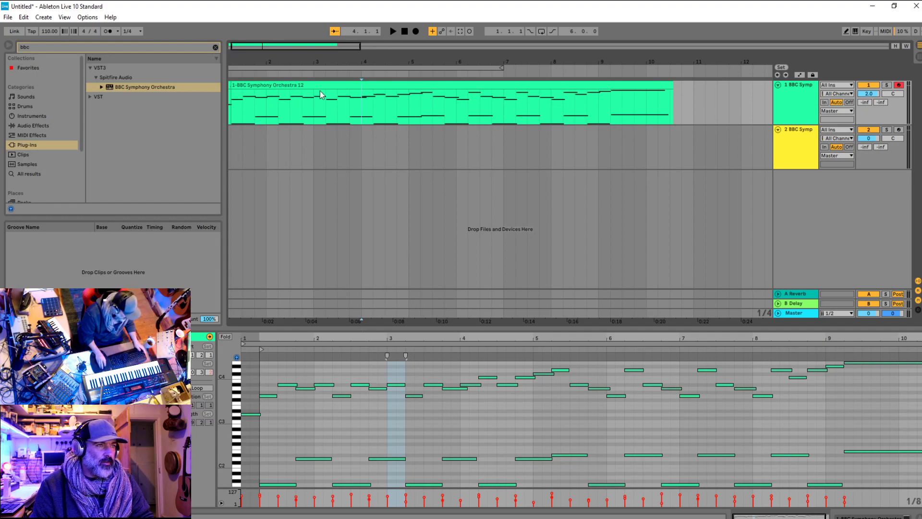
{"action": "left_click_drag", "start_coordinate": [309, 44], "coordinate": [308, 41]}
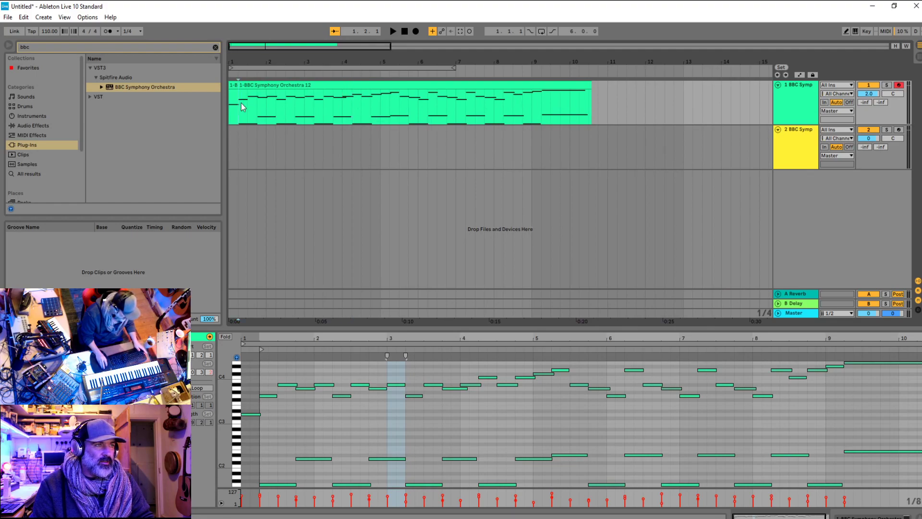
{"action": "left_click", "coordinate": [263, 94]}
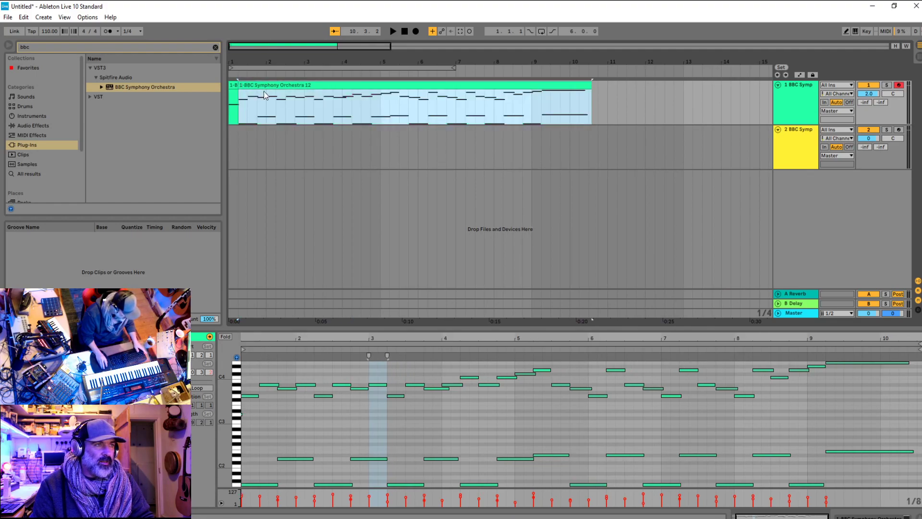
{"action": "left_click", "coordinate": [380, 112]}
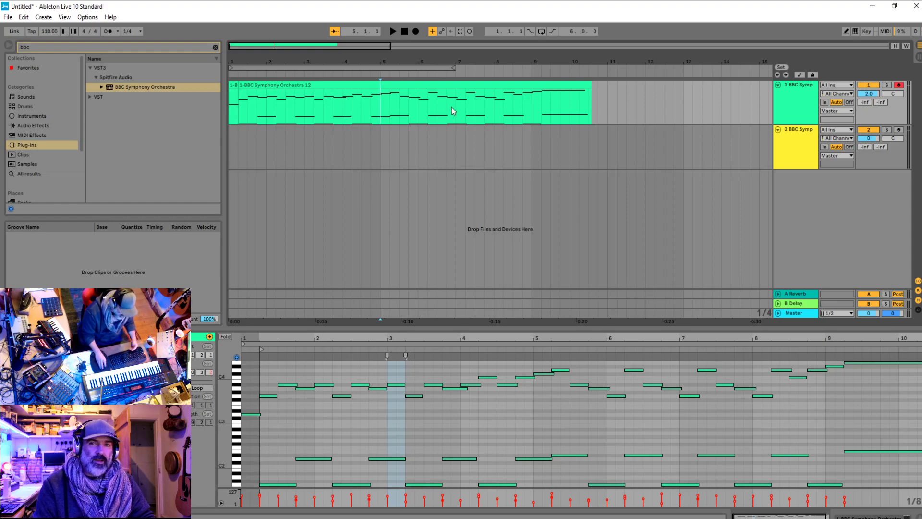
{"action": "left_click", "coordinate": [390, 68]}
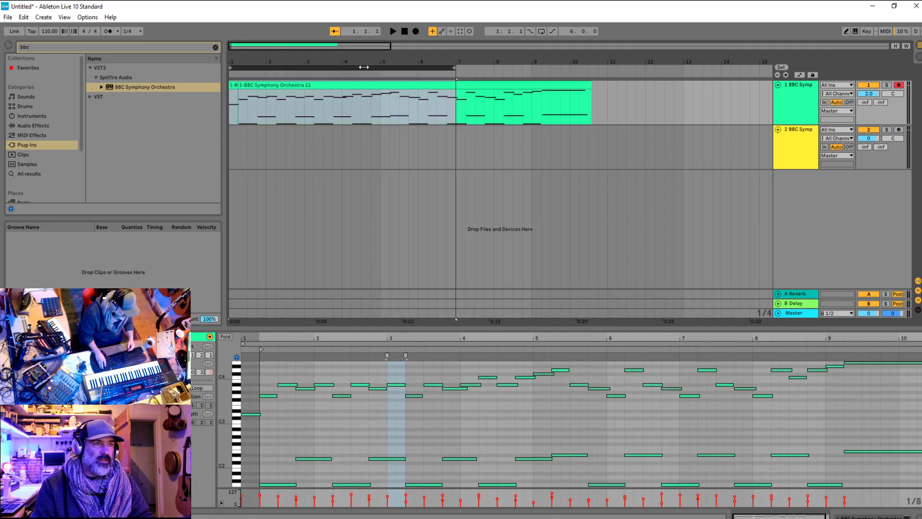
{"action": "left_click_drag", "start_coordinate": [339, 49], "coordinate": [341, 50]}
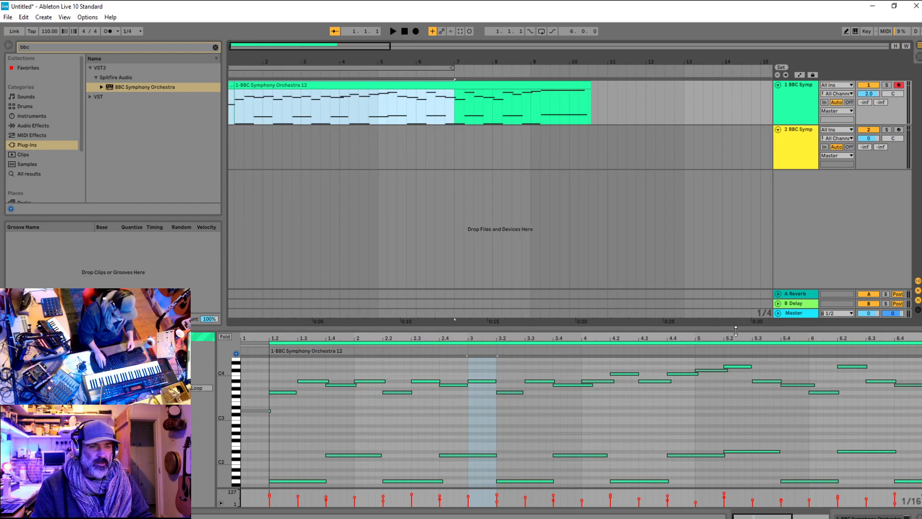
{"action": "mouse_move", "coordinate": [735, 331]}
{"action": "left_mouse_down"}
{"action": "mouse_move", "coordinate": [735, 309]}
{"action": "mouse_move", "coordinate": [734, 328]}
{"action": "left_mouse_up"}
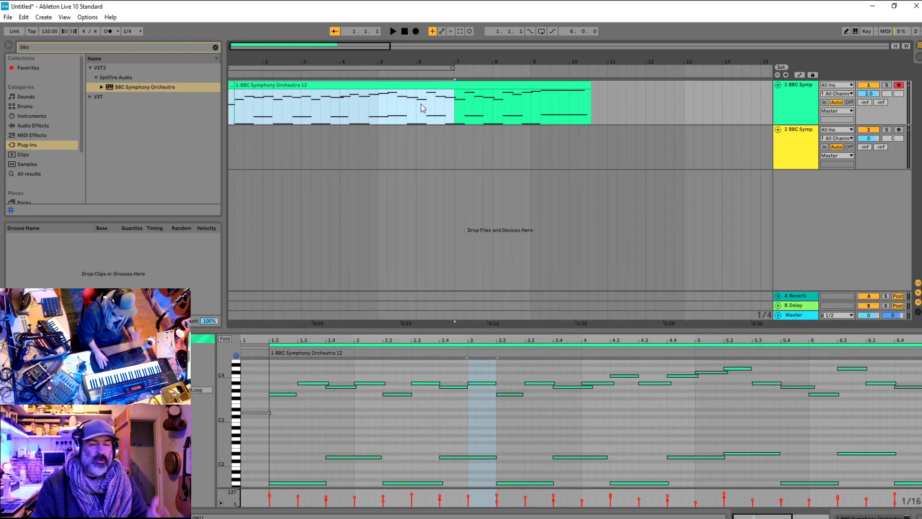
Play the first track's opening phrase from bar 1 beat 2
{"action": "left_click", "coordinate": [385, 84]}
{"action": "left_click", "coordinate": [238, 120]}
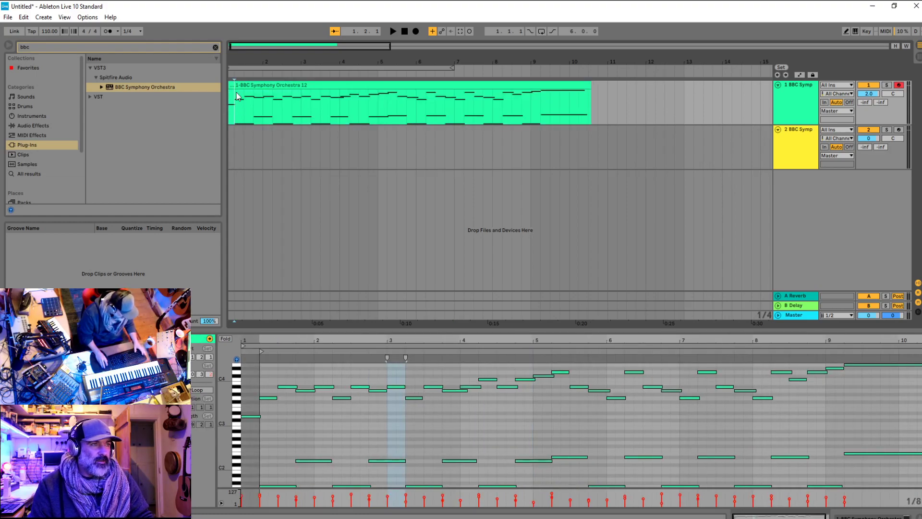
{"action": "key", "text": "space"}
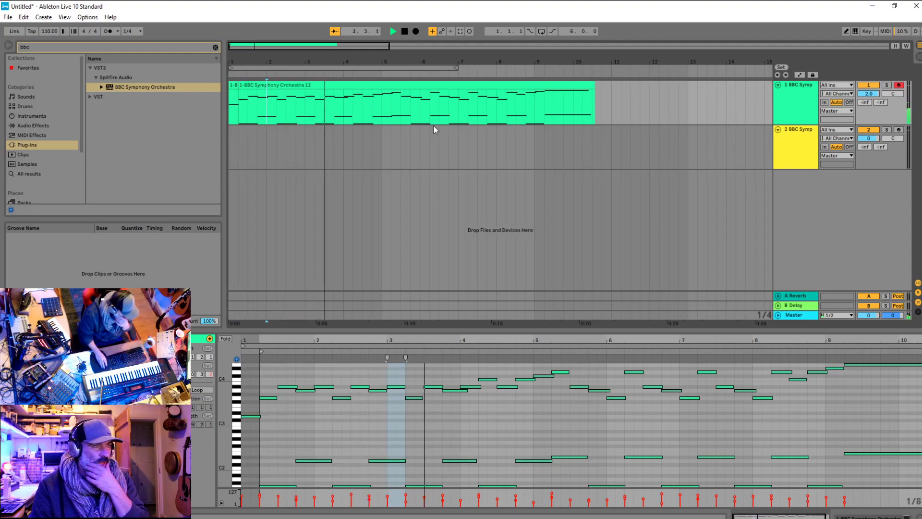
{"action": "key", "text": "space"}
Audition the phrase change around bar 5 beat 2 and split the first track's clip at that beat
{"action": "left_click", "coordinate": [396, 106]}
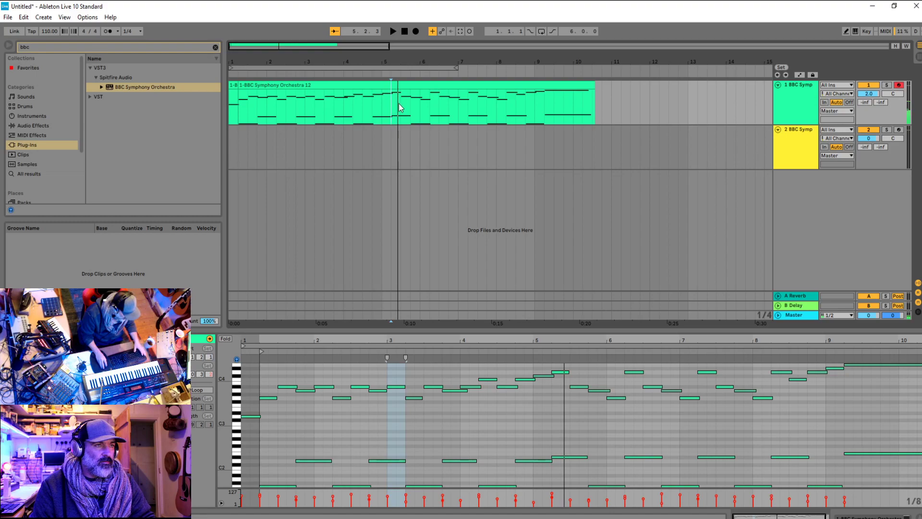
{"action": "left_click", "coordinate": [394, 85]}
{"action": "left_click", "coordinate": [392, 111]}
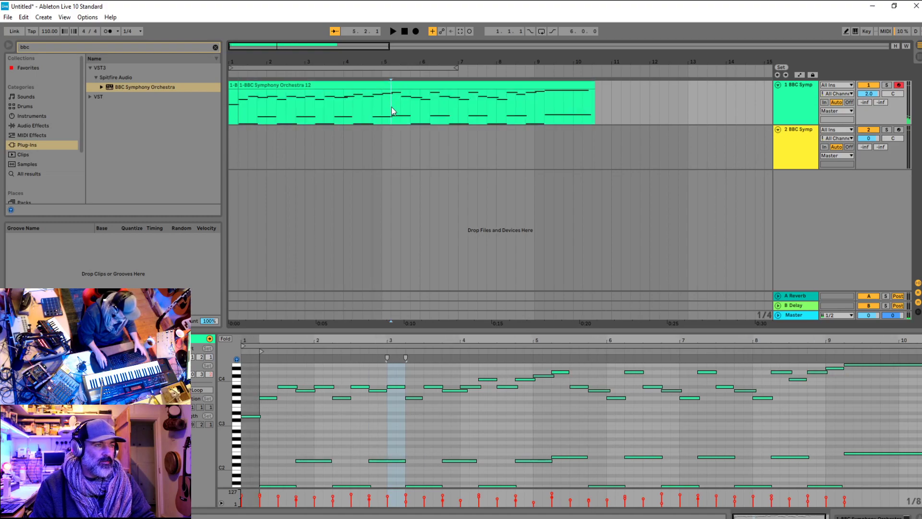
{"action": "key", "text": "ctrl+e"}
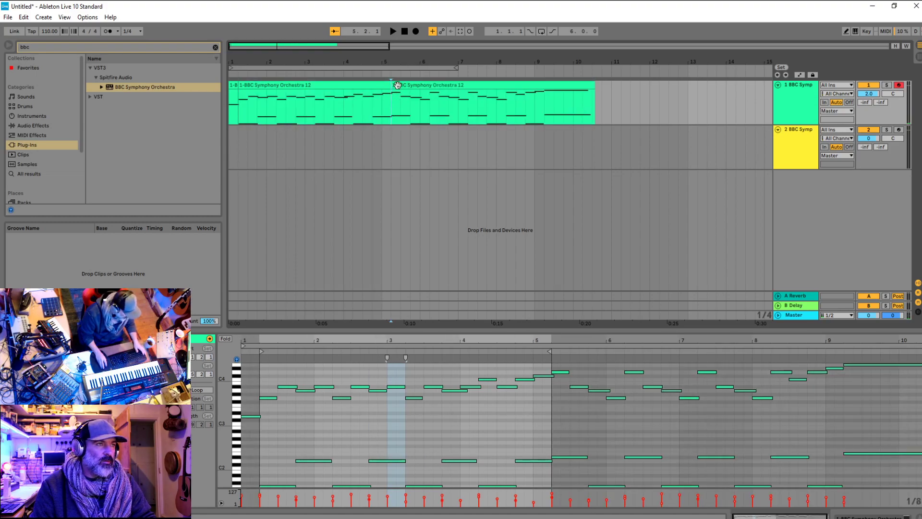
Shift bars 1 to 8 of both tracks one beat later and undo the stray edits made after it
{"action": "left_click_drag", "start_coordinate": [498, 151], "coordinate": [229, 106]}
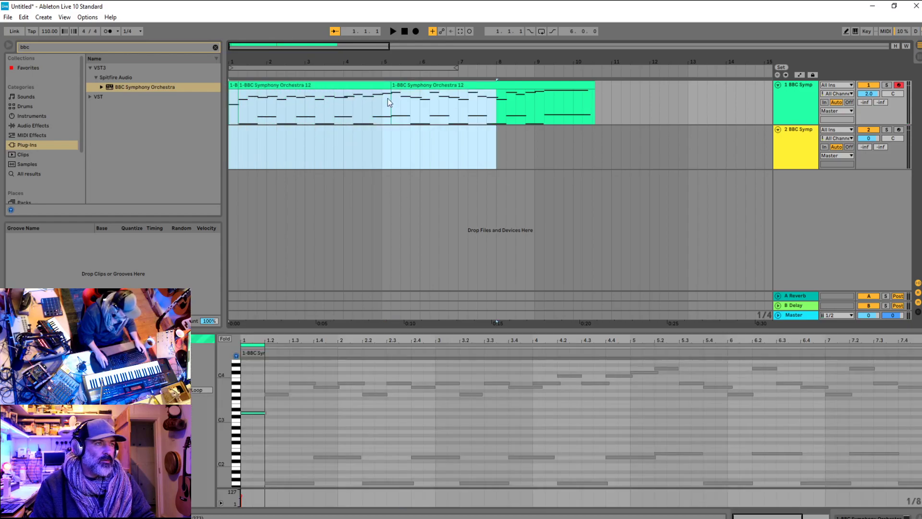
{"action": "mouse_move", "coordinate": [408, 86]}
{"action": "left_mouse_down"}
{"action": "mouse_move", "coordinate": [431, 86]}
{"action": "mouse_move", "coordinate": [408, 88]}
{"action": "mouse_move", "coordinate": [418, 89]}
{"action": "mouse_move", "coordinate": [408, 104]}
{"action": "mouse_move", "coordinate": [537, 100]}
{"action": "mouse_move", "coordinate": [520, 86]}
{"action": "mouse_move", "coordinate": [609, 98]}
{"action": "mouse_move", "coordinate": [479, 96]}
{"action": "left_mouse_up"}
{"action": "left_click", "coordinate": [602, 146]}
{"action": "left_click", "coordinate": [356, 90]}
{"action": "key", "text": "ctrl+z"}
{"action": "key", "text": "ctrl+z"}
Consolidate the first track's pieces from bar 5 beat 3 to about bar 10 beat 3 into one clip
{"action": "left_click_drag", "start_coordinate": [590, 145], "coordinate": [429, 96]}
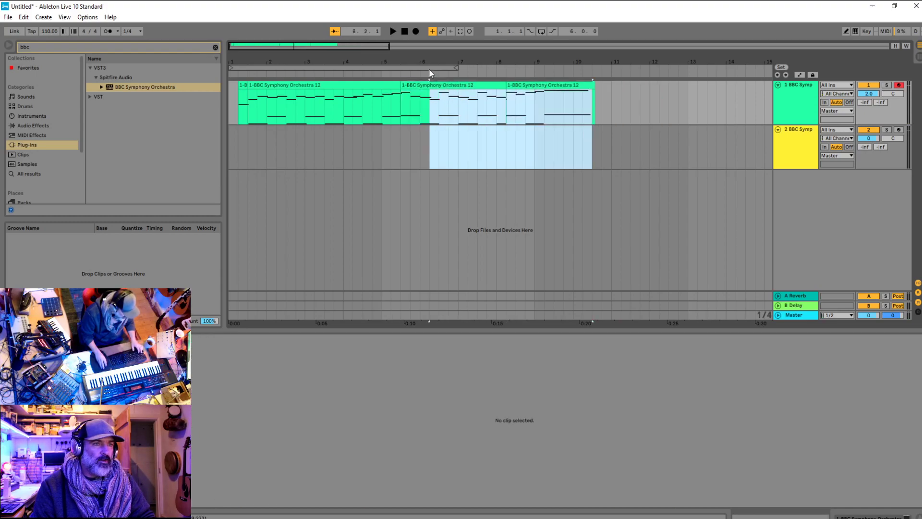
{"action": "right_click", "coordinate": [479, 102]}
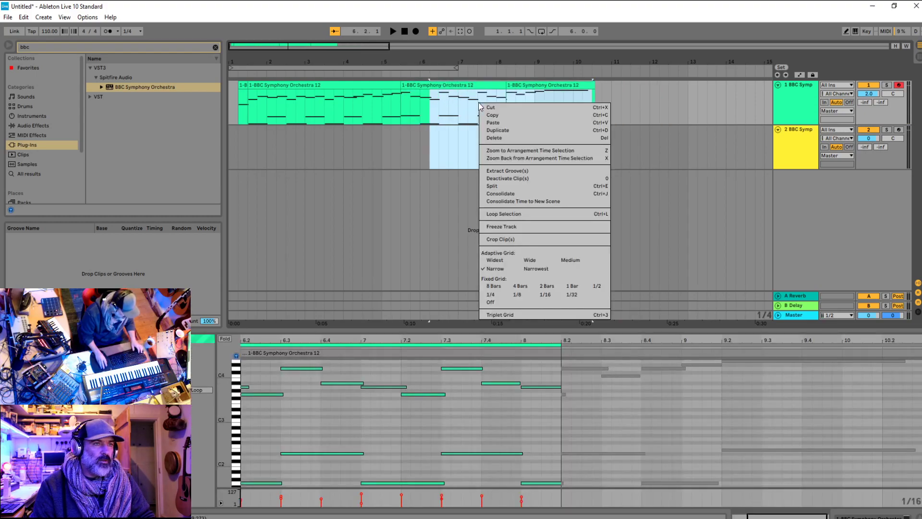
{"action": "left_click", "coordinate": [523, 194]}
{"action": "left_click", "coordinate": [402, 94]}
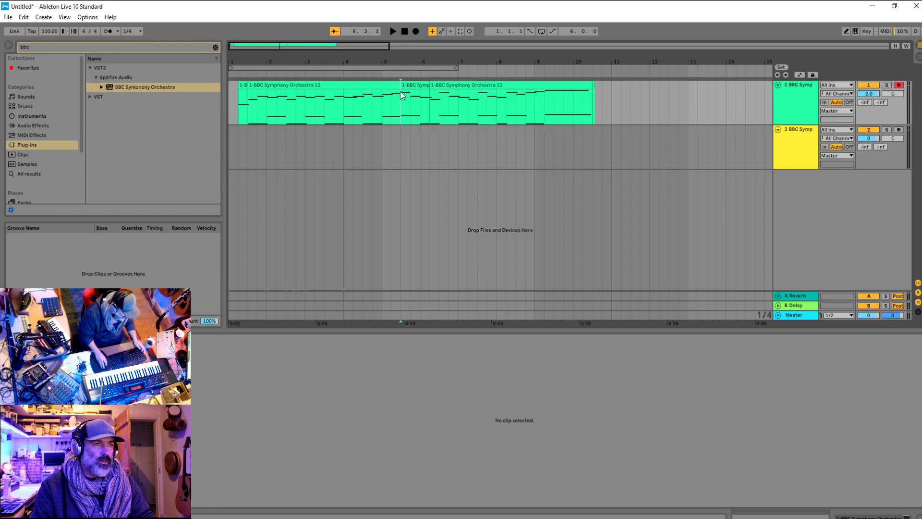
{"action": "left_click", "coordinate": [415, 85]}
{"action": "left_click", "coordinate": [449, 89], "text": "shift"}
{"action": "right_click", "coordinate": [449, 89]}
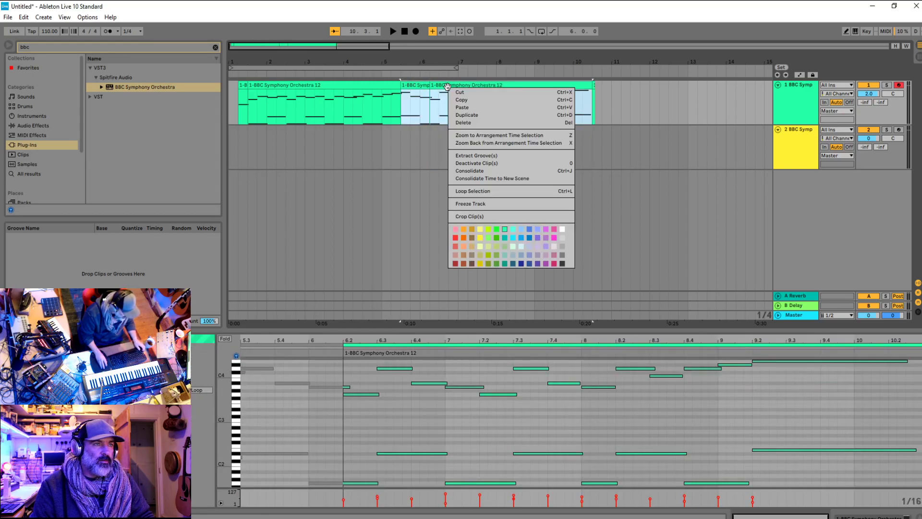
{"action": "left_click", "coordinate": [497, 172]}
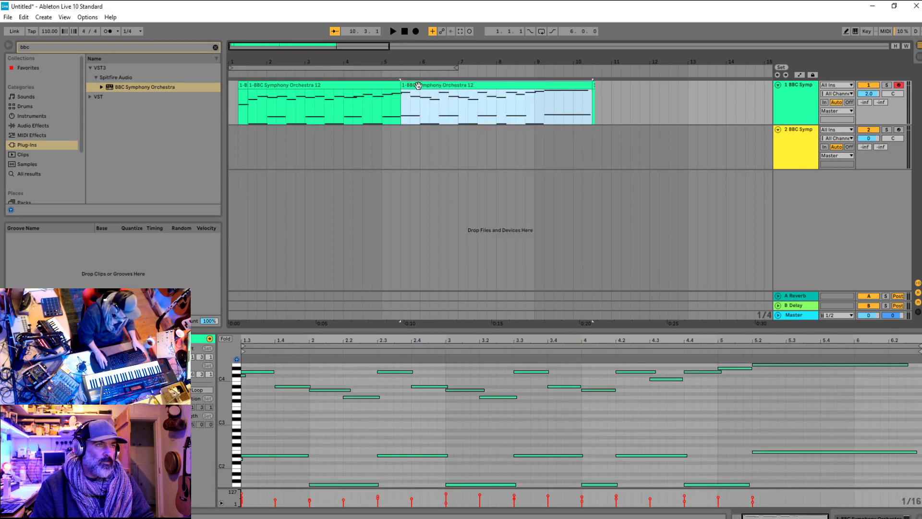
Move the consolidated clip to about bar 11 beat 4 and duplicate the four-bar opening phrase to bar 5 beat 3
{"action": "left_click_drag", "start_coordinate": [418, 85], "coordinate": [658, 86]}
{"action": "left_click", "coordinate": [376, 94]}
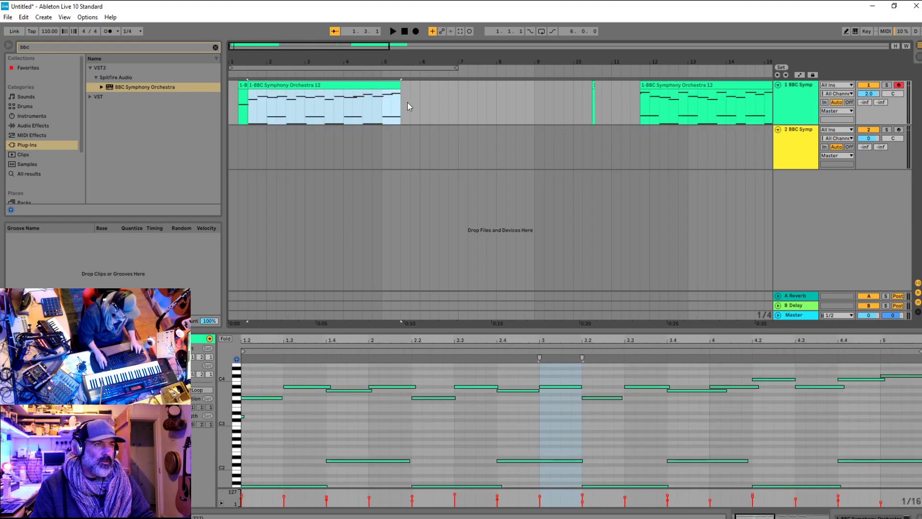
{"action": "key", "text": "ctrl+d"}
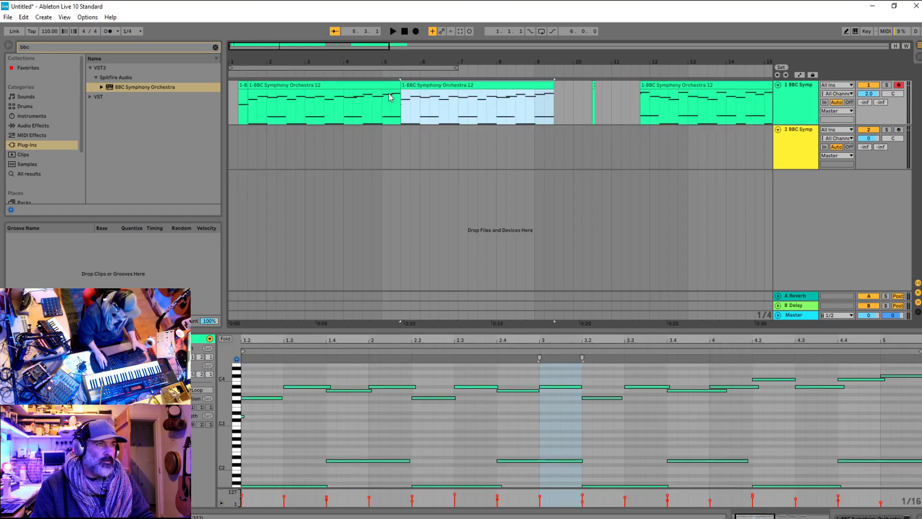
Play the transition from the opening phrase into its copy, starting at bar 5 beat 2
{"action": "left_click_drag", "start_coordinate": [391, 98], "coordinate": [408, 115]}
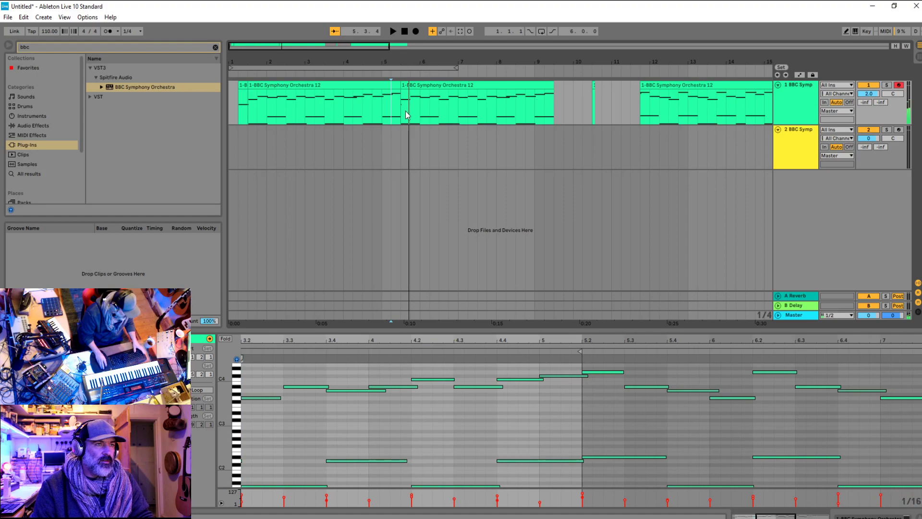
{"action": "left_click", "coordinate": [404, 105]}
{"action": "left_click", "coordinate": [388, 87]}
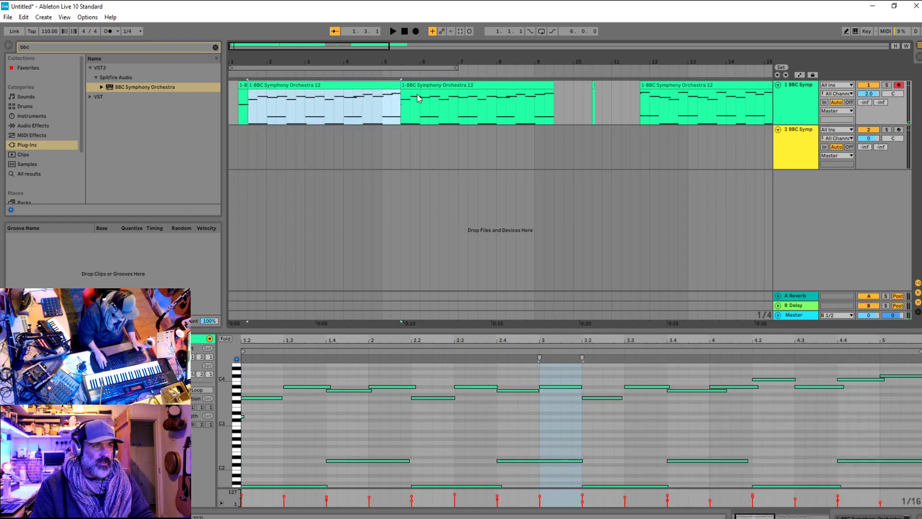
Try lowering the note at bar 3 beat 1 in the duplicated clip by two semitones, and play the result
{"action": "left_click", "coordinate": [411, 86]}
{"action": "left_click", "coordinate": [520, 323]}
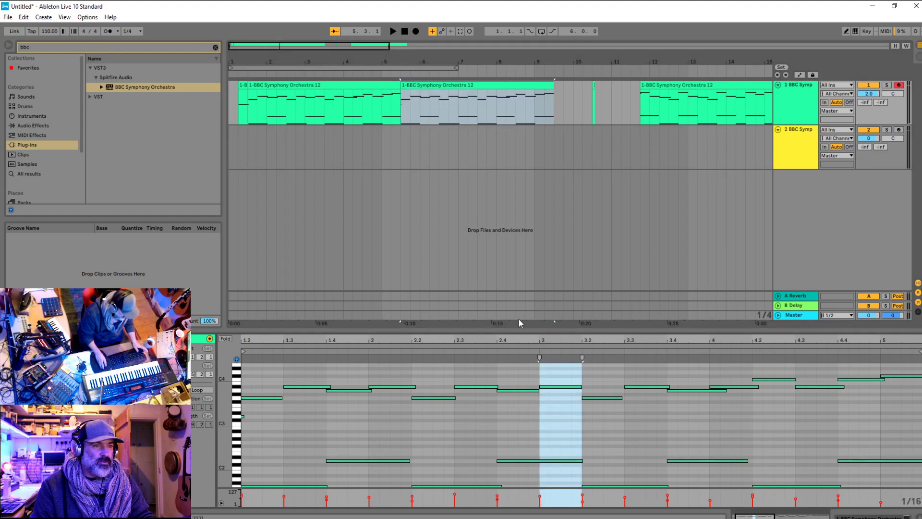
{"action": "mouse_move", "coordinate": [563, 386]}
{"action": "left_mouse_down"}
{"action": "mouse_move", "coordinate": [563, 408]}
{"action": "mouse_move", "coordinate": [560, 385]}
{"action": "mouse_move", "coordinate": [562, 395]}
{"action": "left_mouse_up"}
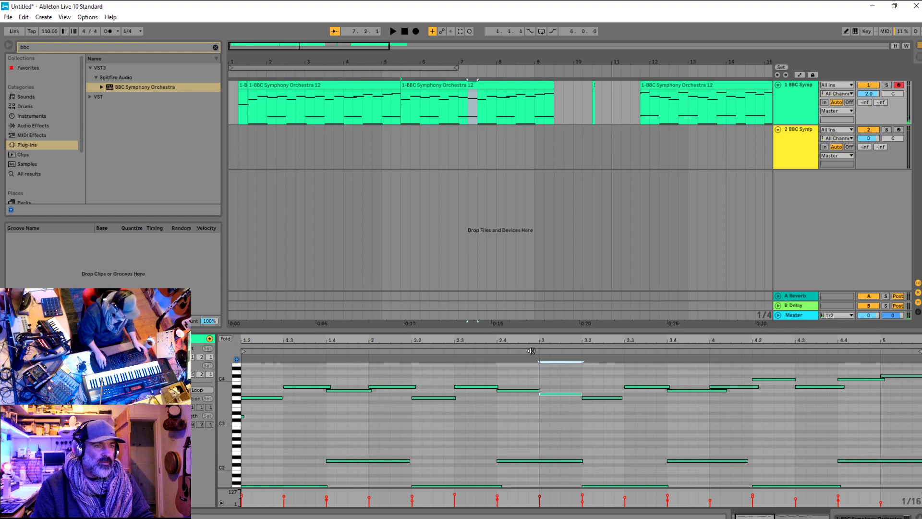
{"action": "key", "text": "space"}
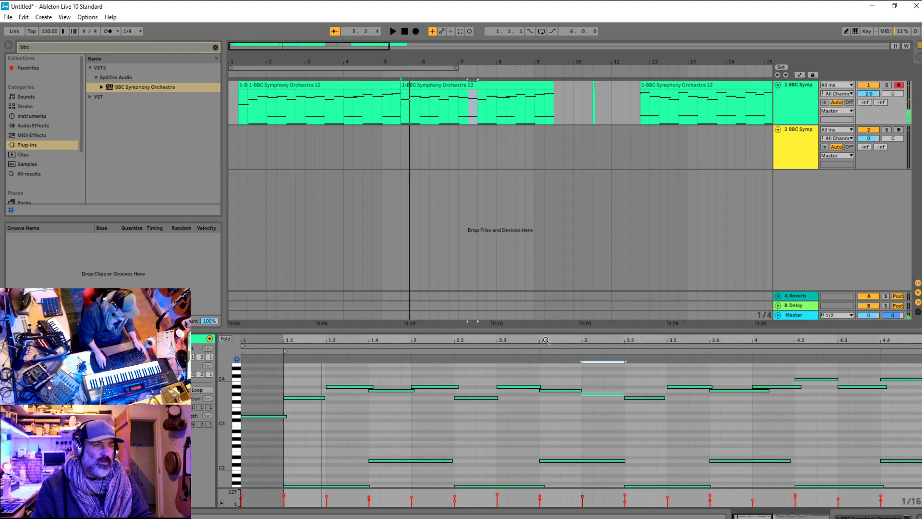
{"action": "left_click", "coordinate": [403, 86]}
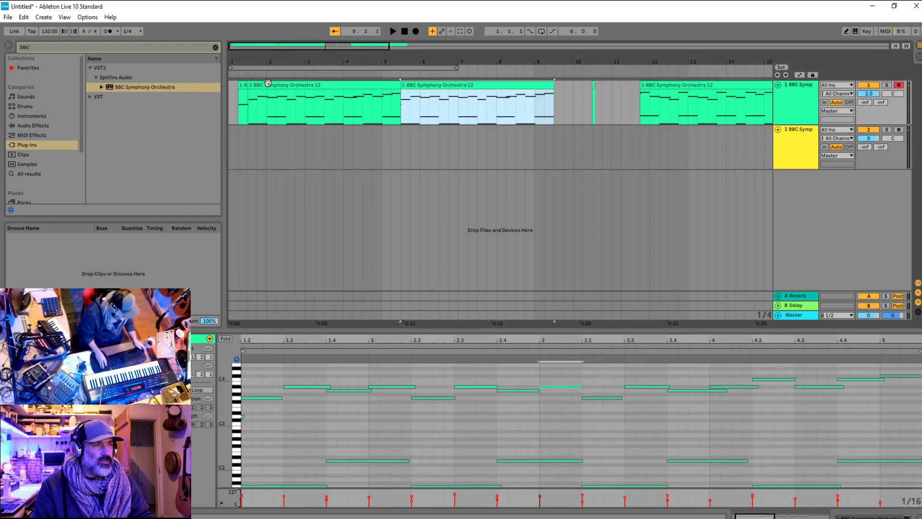
{"action": "left_click", "coordinate": [351, 87]}
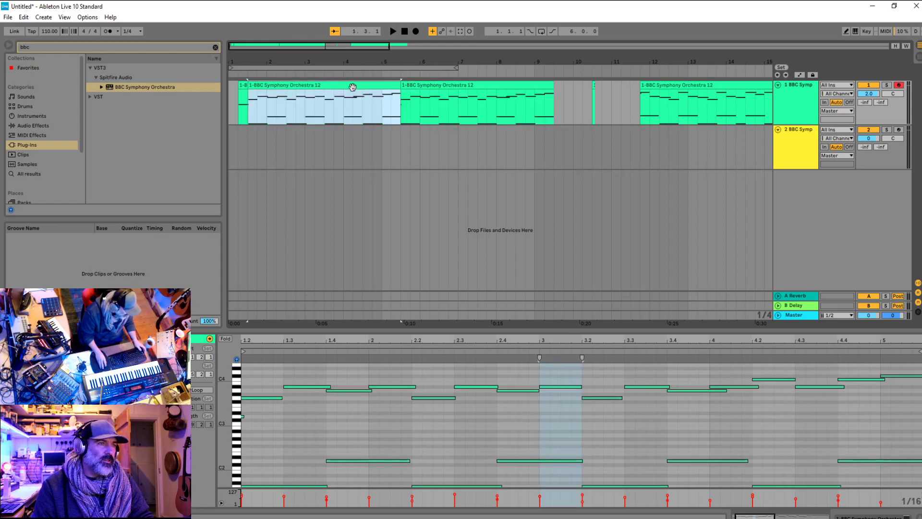
{"action": "right_click", "coordinate": [417, 88]}
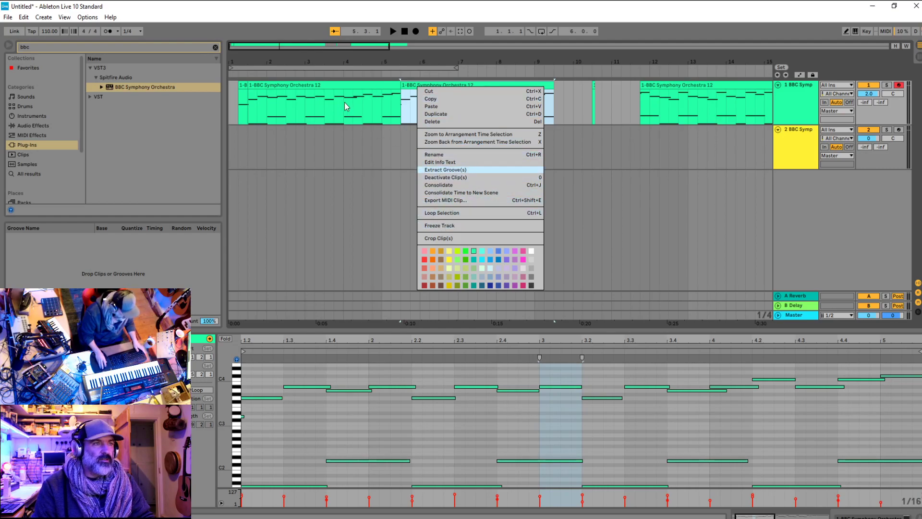
{"action": "left_click", "coordinate": [425, 84]}
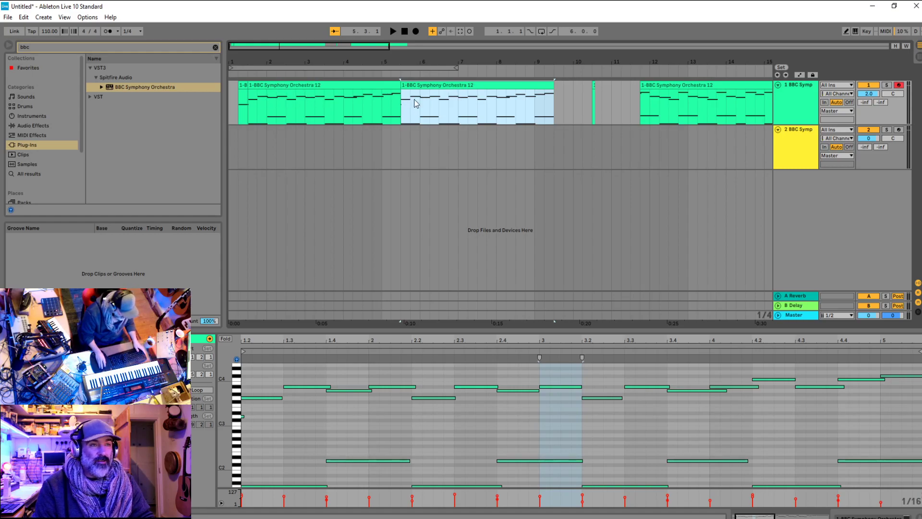
Play the transition from the opening phrase into its copy, starting at bar 5 beat 1
{"action": "left_click", "coordinate": [403, 109]}
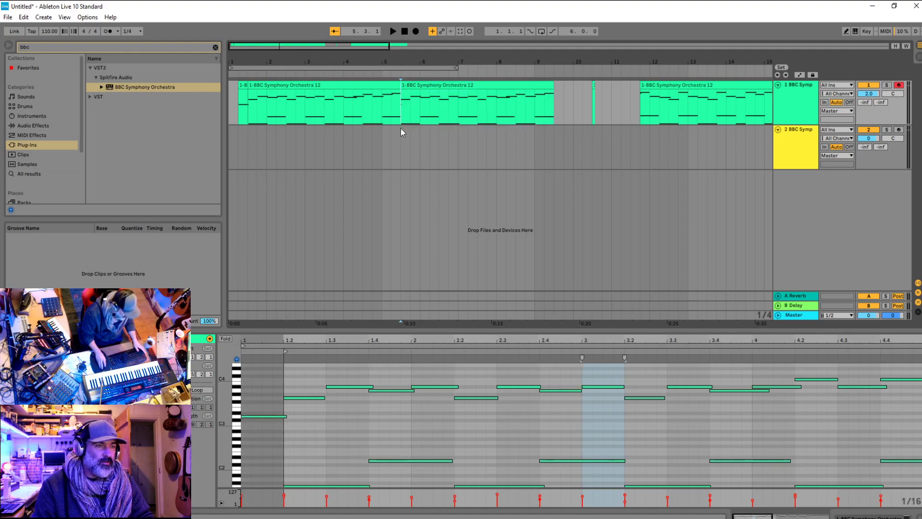
{"action": "left_click", "coordinate": [405, 85]}
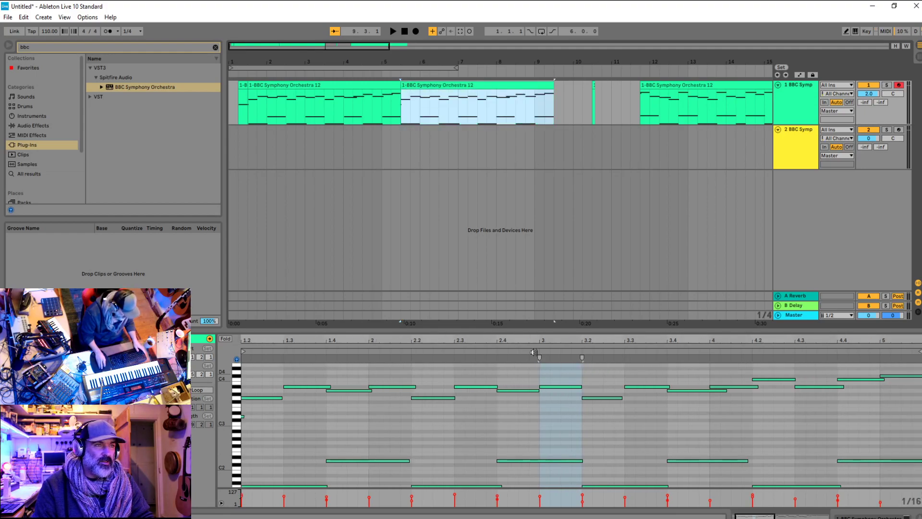
{"action": "left_click", "coordinate": [381, 105]}
{"action": "key", "text": "space"}
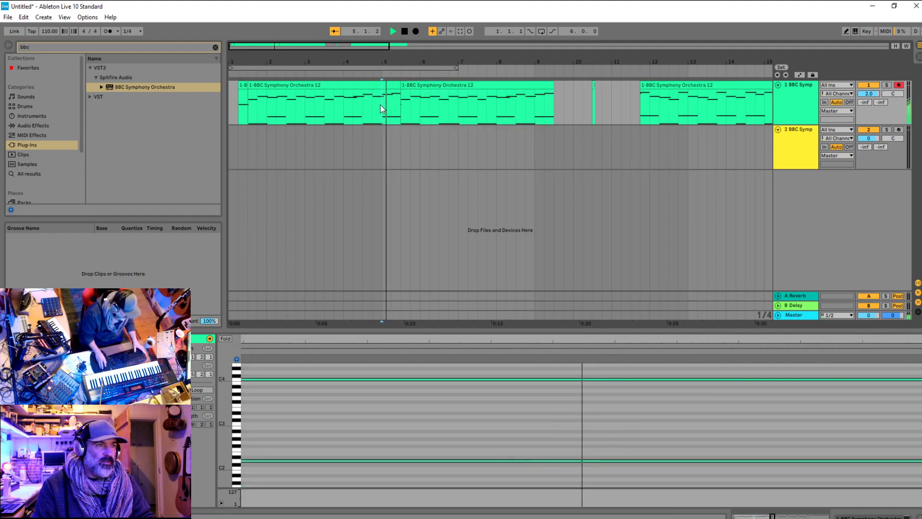
{"action": "key", "text": "space"}
{"action": "key", "text": "space"}
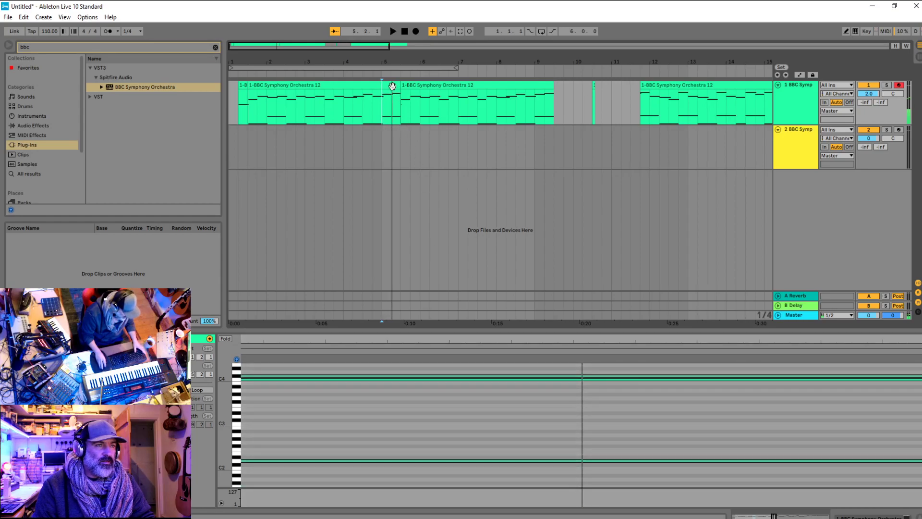
{"action": "left_click", "coordinate": [396, 100]}
{"action": "key", "text": "space"}
{"action": "scroll", "coordinate": [562, 393], "scroll_direction": "up", "scroll_amount": 3}
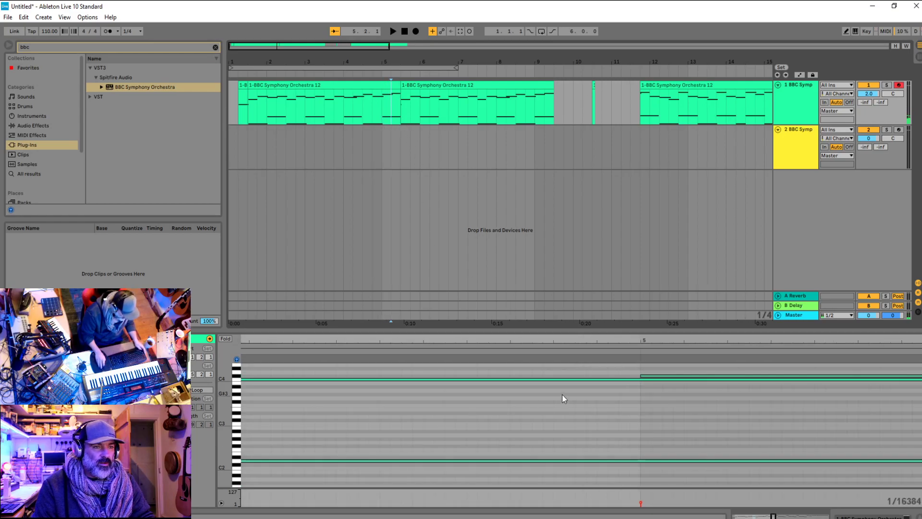
Try lowering the opening phrase's last melody note, at clip bar 5, to A#3 and play the result
{"action": "scroll", "coordinate": [562, 394], "scroll_direction": "down", "scroll_amount": 10}
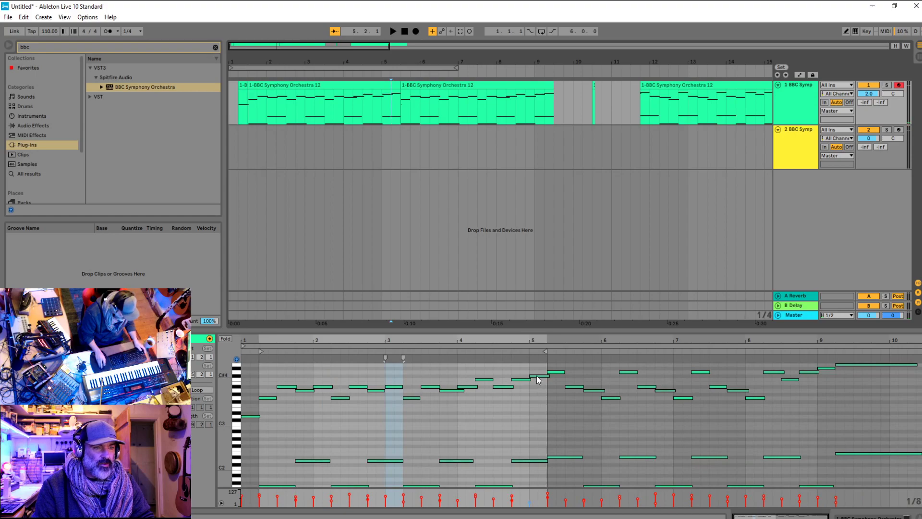
{"action": "left_click", "coordinate": [538, 377]}
{"action": "scroll", "coordinate": [538, 378], "scroll_direction": "up", "scroll_amount": 3}
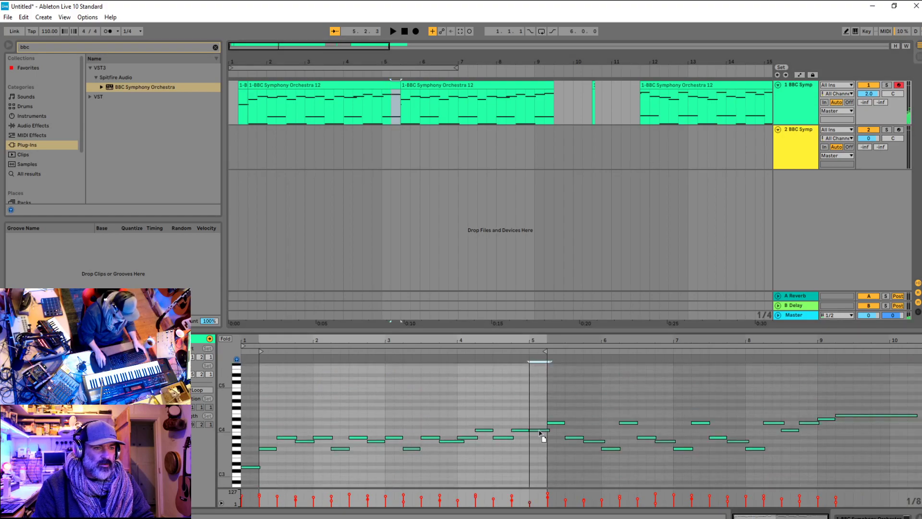
{"action": "left_click_drag", "start_coordinate": [541, 428], "coordinate": [541, 442]}
{"action": "key", "text": "space"}
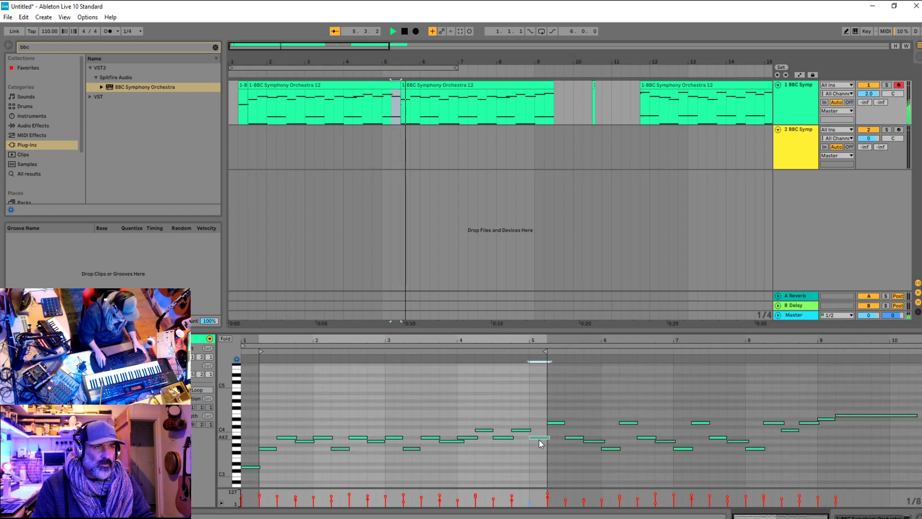
{"action": "left_click", "coordinate": [512, 467]}
{"action": "key", "text": "space"}
{"action": "key", "text": "space"}
{"action": "key", "text": "space"}
{"action": "left_click", "coordinate": [485, 456]}
{"action": "key", "text": "space"}
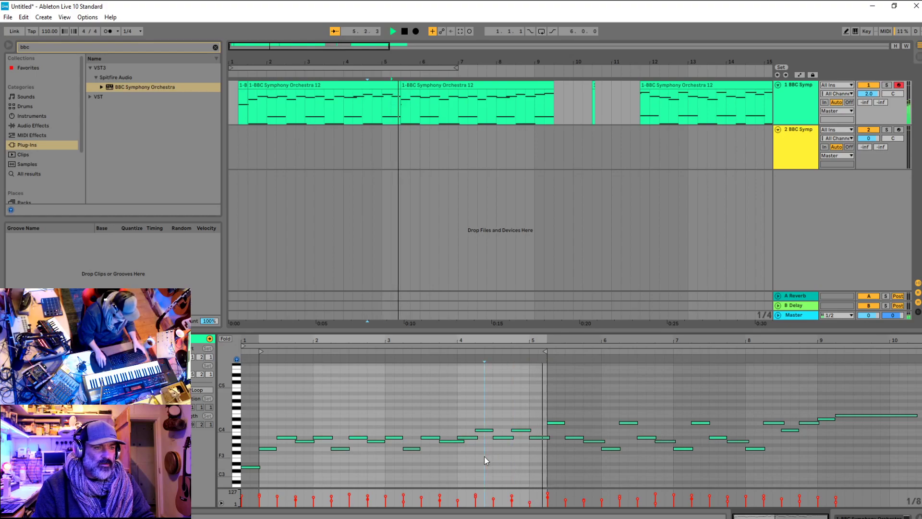
Lower the opening phrase's last melody note to A3 and play the transition from bar 4 beat 3
{"action": "left_click", "coordinate": [413, 414]}
{"action": "key", "text": "space"}
{"action": "key", "text": "space"}
{"action": "left_click", "coordinate": [363, 100]}
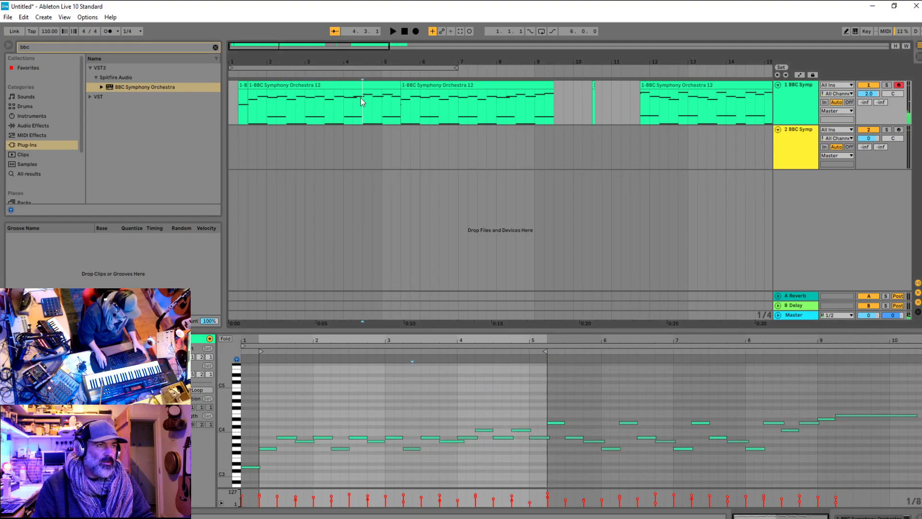
{"action": "key", "text": "space"}
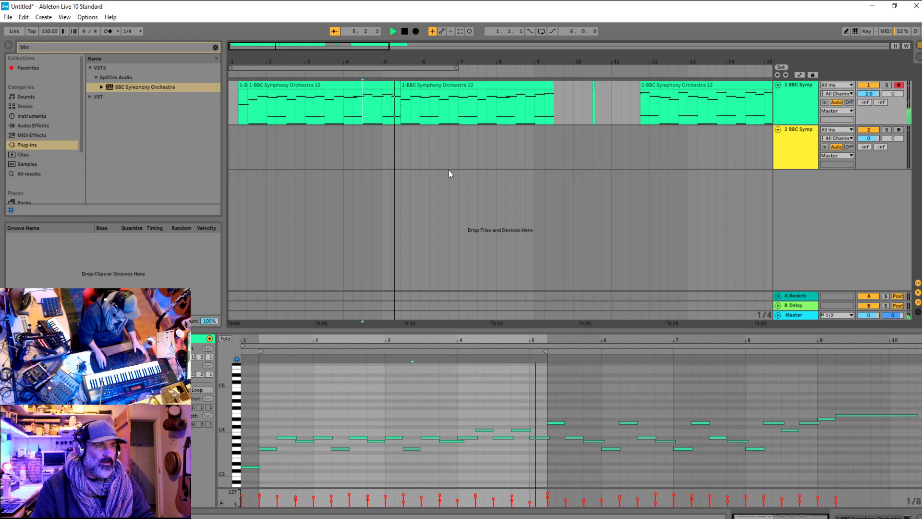
{"action": "key", "text": "space"}
{"action": "left_click", "coordinate": [539, 437]}
{"action": "left_click_drag", "start_coordinate": [539, 437], "coordinate": [539, 441]}
{"action": "key", "text": "space"}
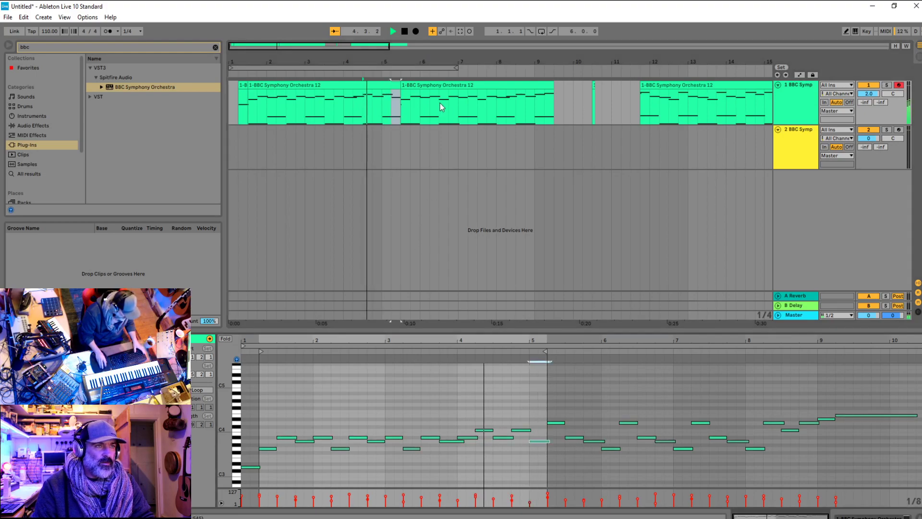
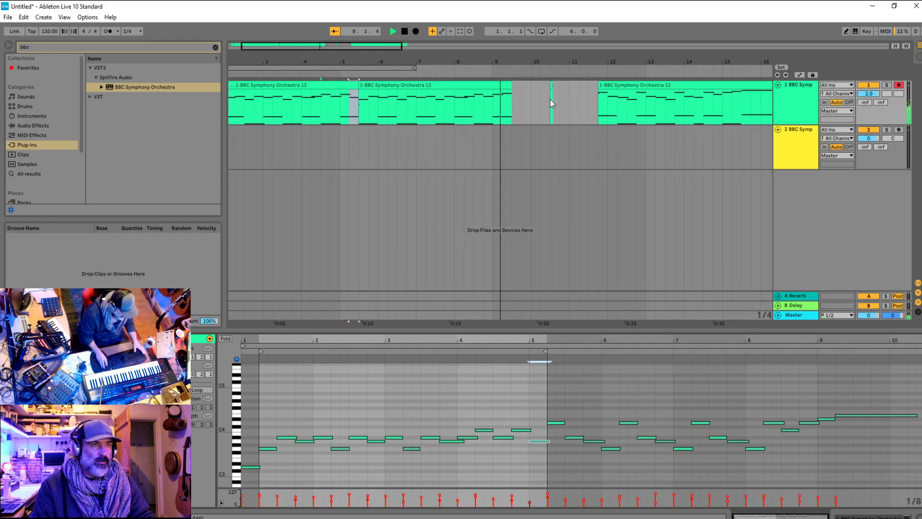
Remove the leftover clip sliver near bar 10 beat 3, move the second-part clip to bar 9 beat 3 and play it
{"action": "left_click_drag", "start_coordinate": [546, 90], "coordinate": [502, 101]}
{"action": "key", "text": "space"}
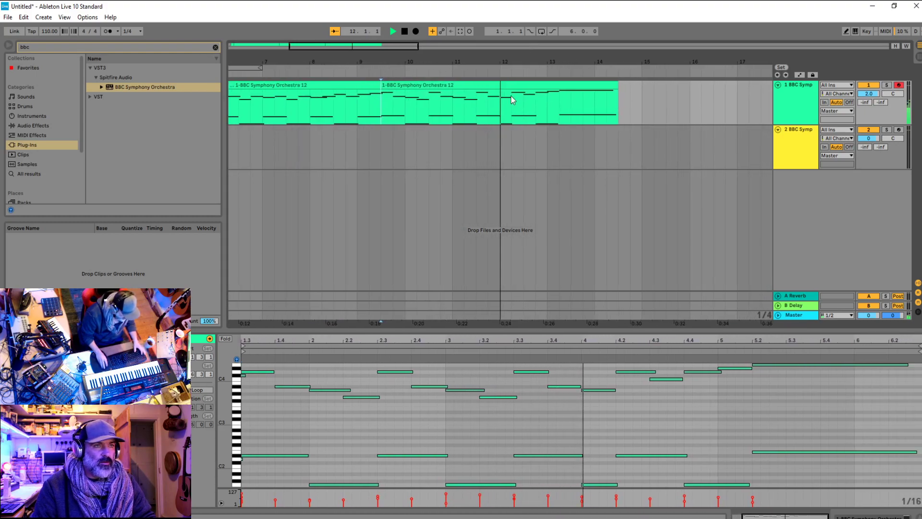
{"action": "left_click", "coordinate": [510, 103]}
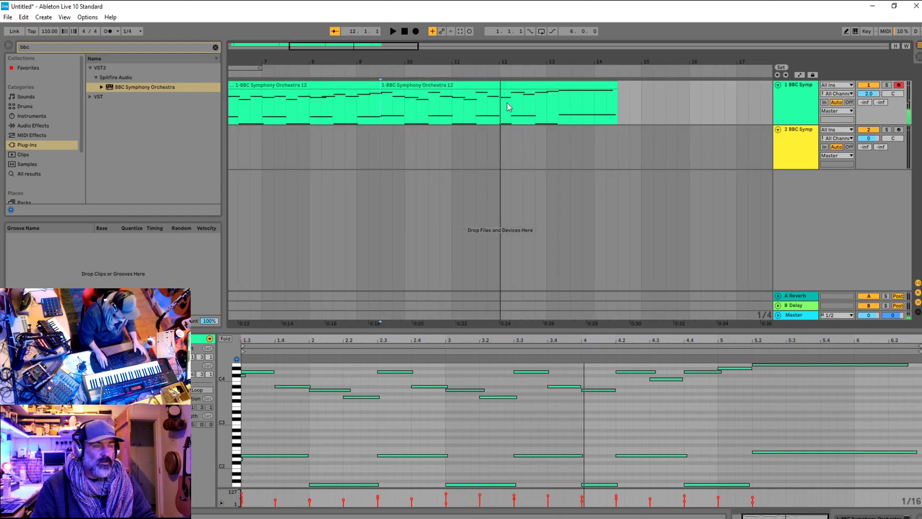
{"action": "left_click", "coordinate": [478, 112]}
{"action": "key", "text": "space"}
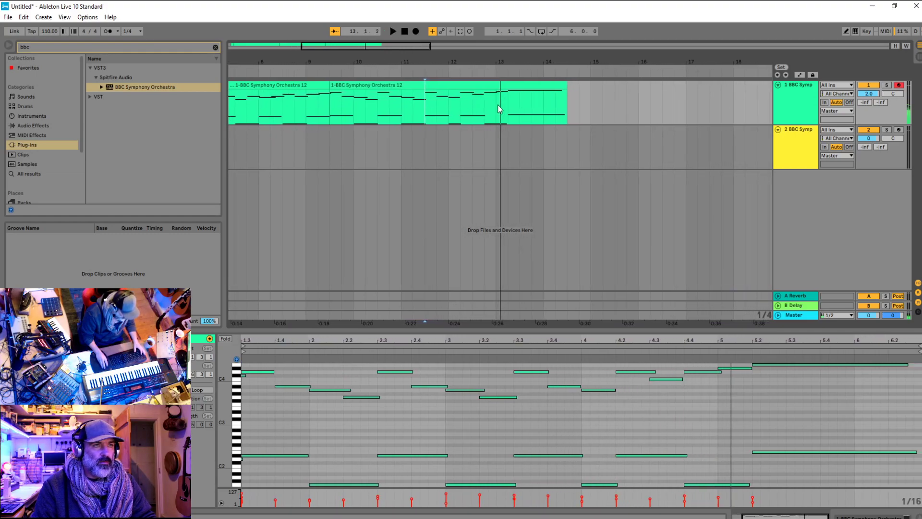
{"action": "key", "text": "space"}
Split the second-part clip at bar 13 and move its ending piece to about bar 18 beat 2
{"action": "left_click", "coordinate": [498, 88]}
{"action": "left_click", "coordinate": [500, 117]}
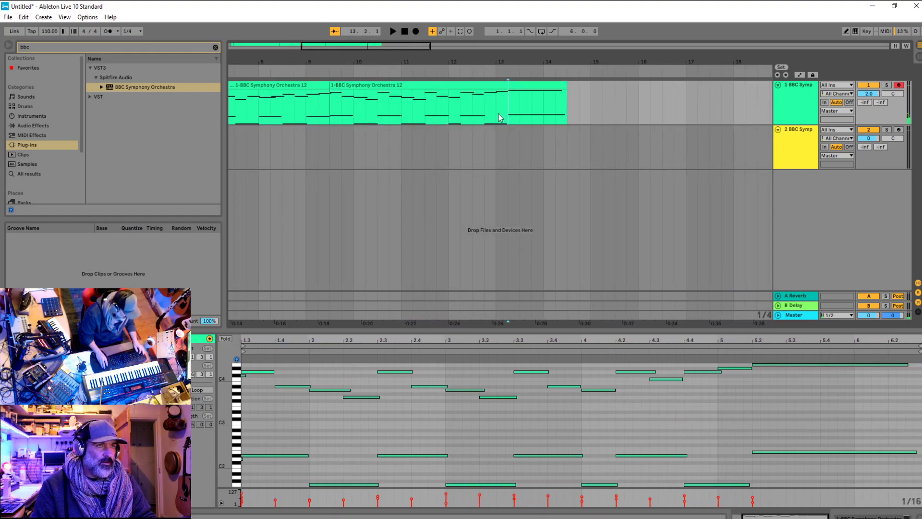
{"action": "key", "text": "ctrl+e"}
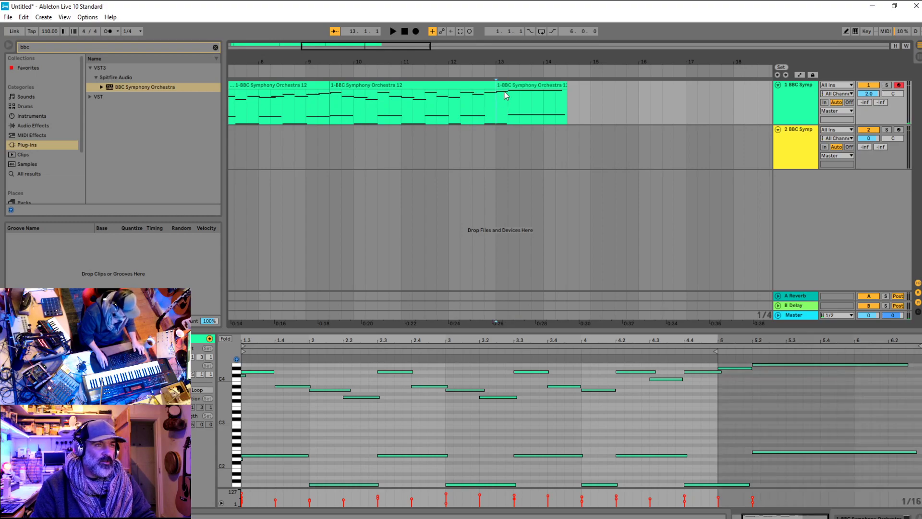
{"action": "left_click_drag", "start_coordinate": [503, 83], "coordinate": [741, 91]}
Duplicate the second-part clip from bar 9 beat 3 to bar 13 and move the ending piece to bar 16 beat 3
{"action": "left_click", "coordinate": [406, 85]}
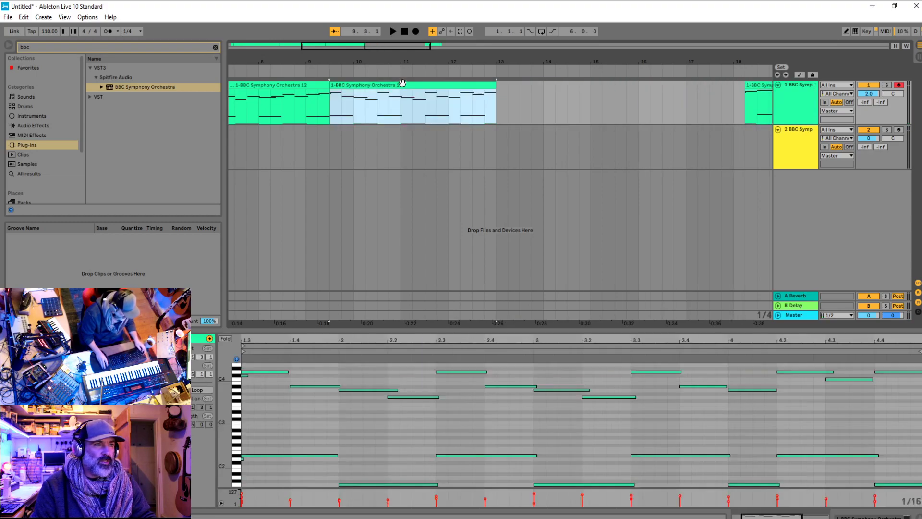
{"action": "left_click", "coordinate": [500, 101]}
{"action": "key", "text": "ctrl+v"}
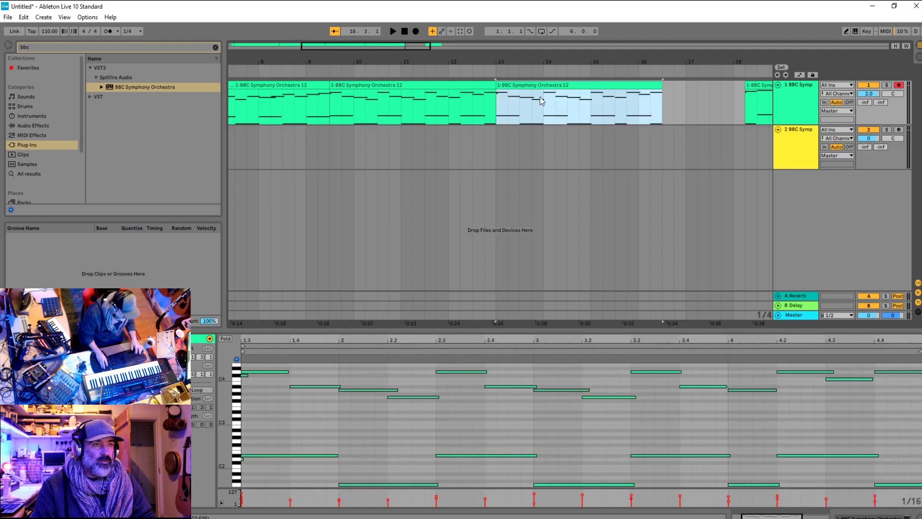
{"action": "left_click", "coordinate": [757, 86]}
{"action": "left_click_drag", "start_coordinate": [757, 86], "coordinate": [677, 87]}
Lower the melody note at clip bar 4 beat 4 of the first second-part clip to G3, playing it from bar 11 beat 3
{"action": "left_click", "coordinate": [478, 108]}
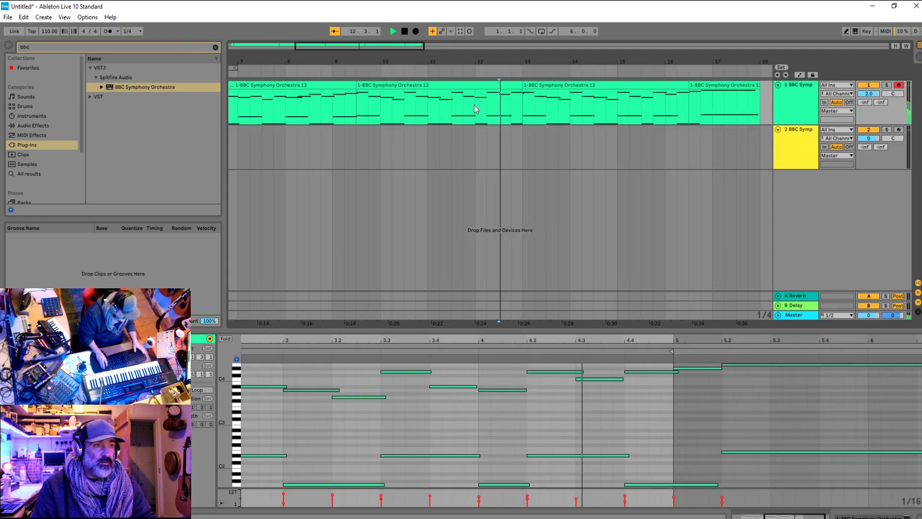
{"action": "key", "text": "space"}
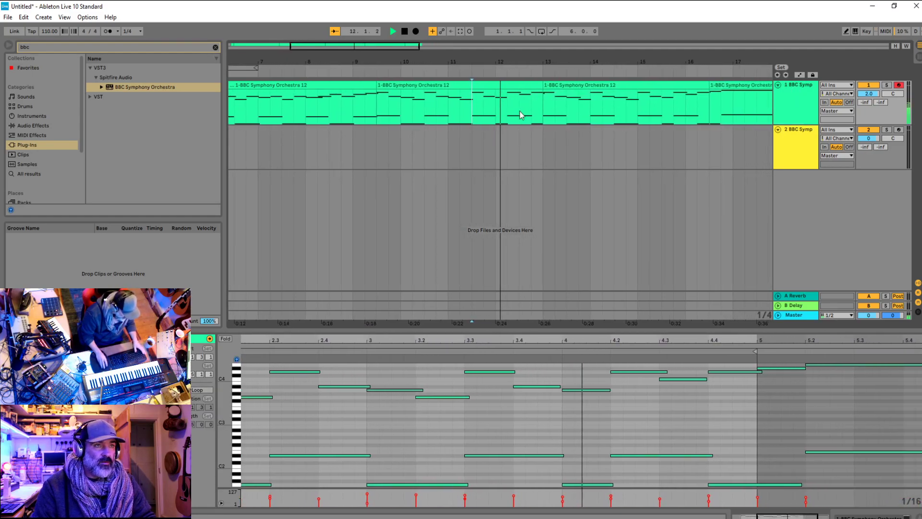
{"action": "key", "text": "space"}
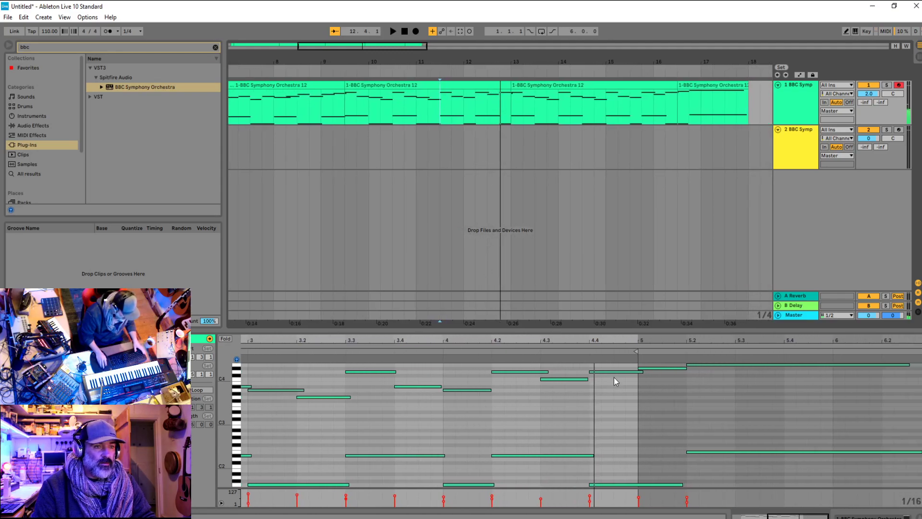
{"action": "left_click_drag", "start_coordinate": [610, 372], "coordinate": [609, 396]}
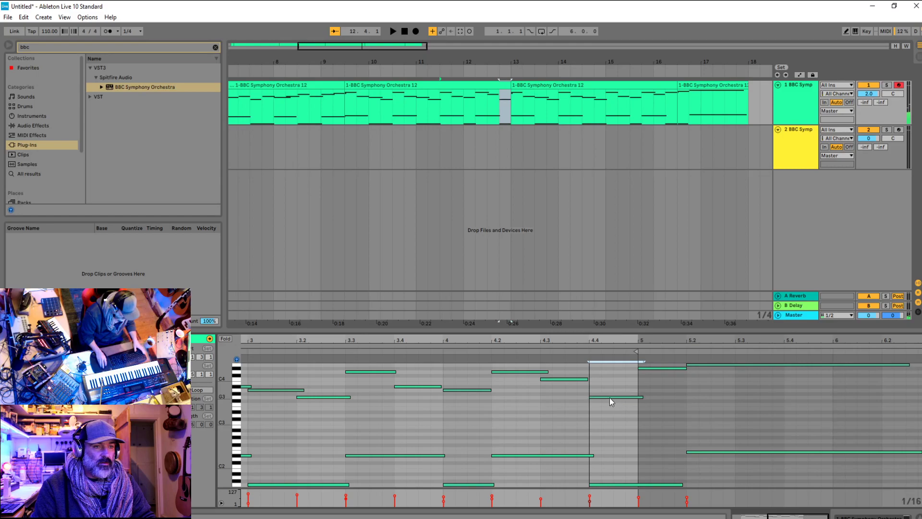
{"action": "left_click", "coordinate": [425, 107]}
{"action": "key", "text": "space"}
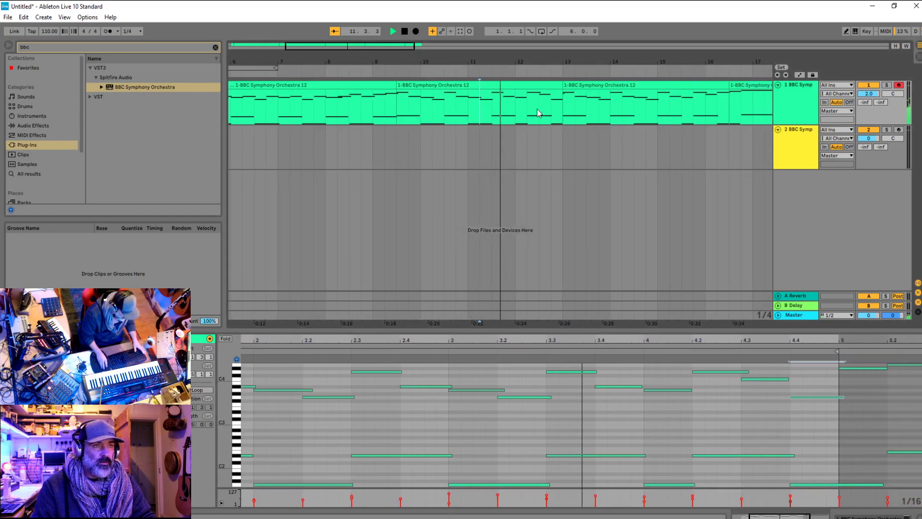
Try the melody note at clip bar 4 beat 1 at F3, play it, and raise it to G3
{"action": "left_click_drag", "start_coordinate": [586, 394], "coordinate": [589, 406]}
{"action": "key", "text": "space"}
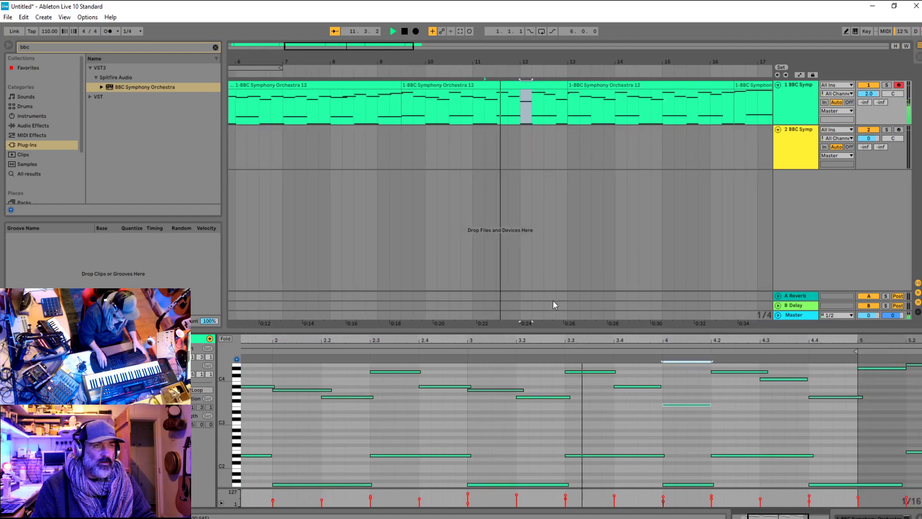
{"action": "key", "text": "space"}
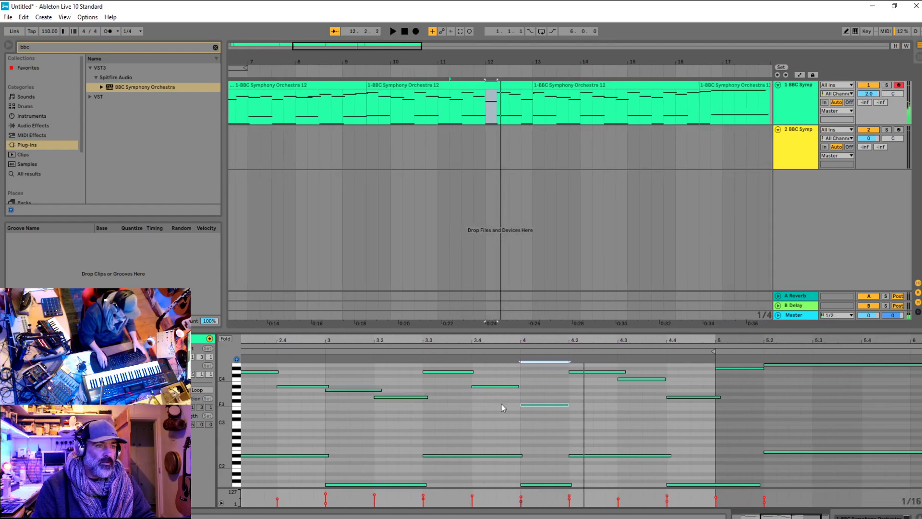
{"action": "left_click_drag", "start_coordinate": [541, 409], "coordinate": [541, 400]}
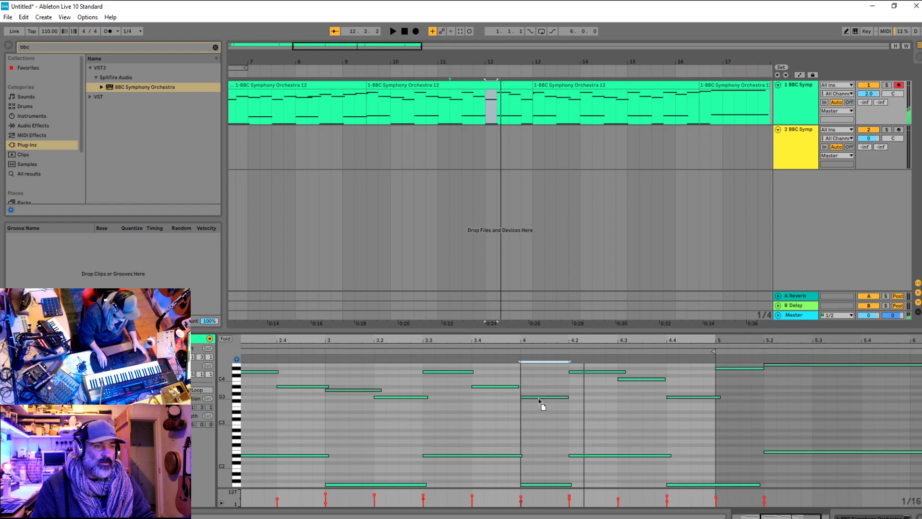
Try lowering the bass note at clip bar 4 beat 1 to F1, return it to G1 and play the passage
{"action": "mouse_move", "coordinate": [545, 486]}
{"action": "left_mouse_down"}
{"action": "mouse_move", "coordinate": [545, 478]}
{"action": "mouse_move", "coordinate": [553, 492]}
{"action": "left_mouse_up"}
{"action": "key", "text": "space"}
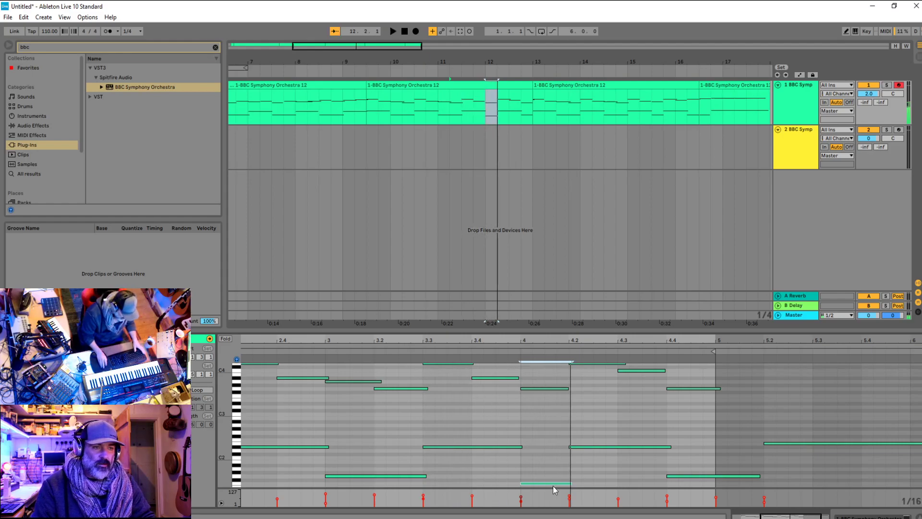
{"action": "left_click_drag", "start_coordinate": [553, 485], "coordinate": [552, 479]}
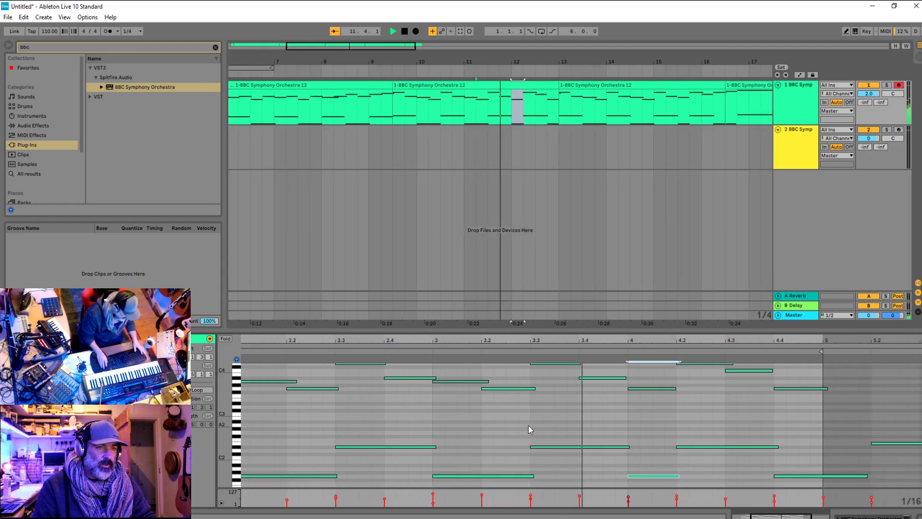
{"action": "key", "text": "space"}
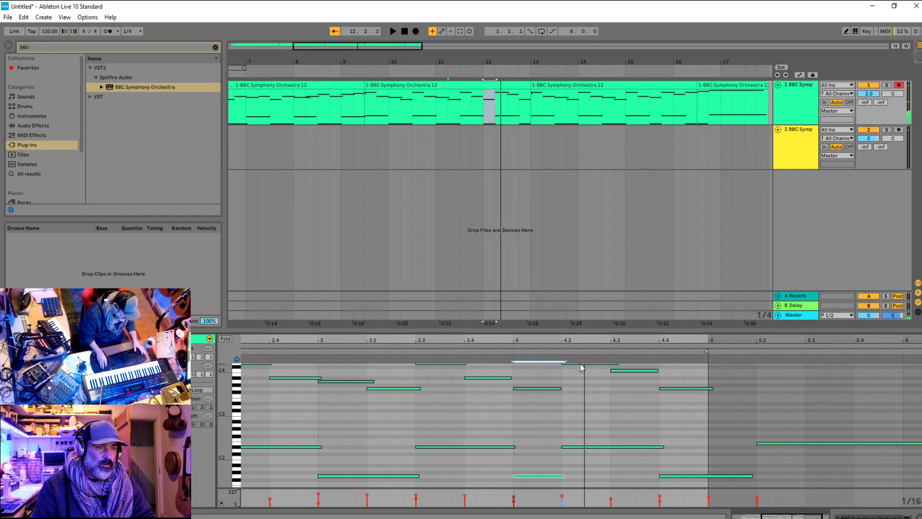
Lower the melody note at clip bar 4 beat 2 to F3, set the beat 1 note to A3, and play the result
{"action": "left_click_drag", "start_coordinate": [581, 364], "coordinate": [582, 400]}
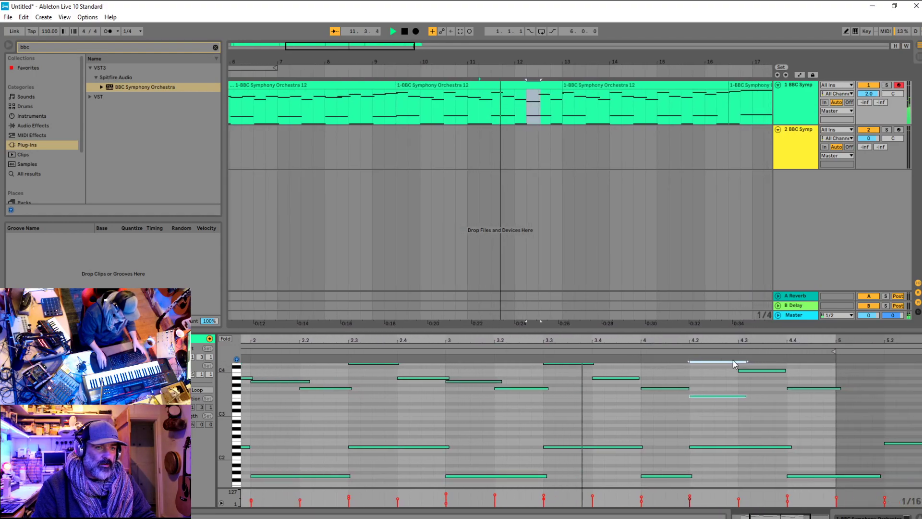
{"action": "key", "text": "space"}
{"action": "left_click_drag", "start_coordinate": [556, 390], "coordinate": [555, 383]}
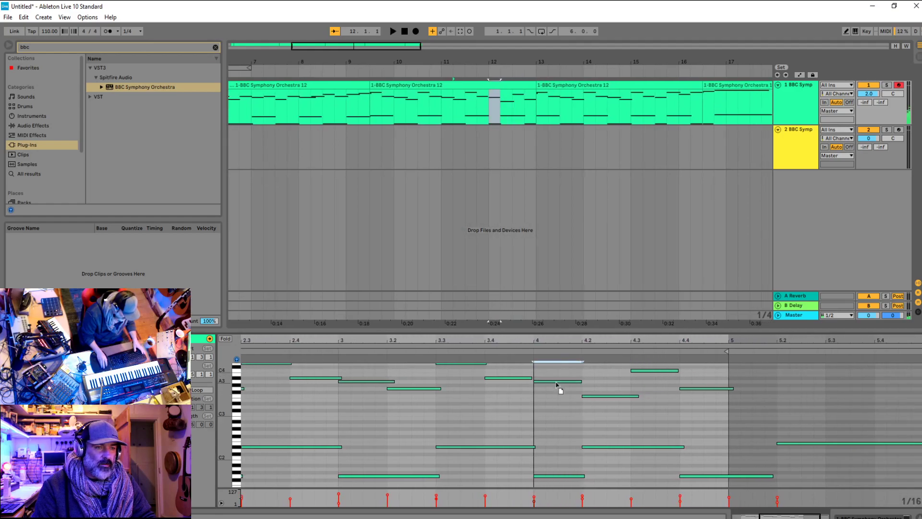
{"action": "left_click_drag", "start_coordinate": [559, 368], "coordinate": [563, 382]}
{"action": "key", "text": "space"}
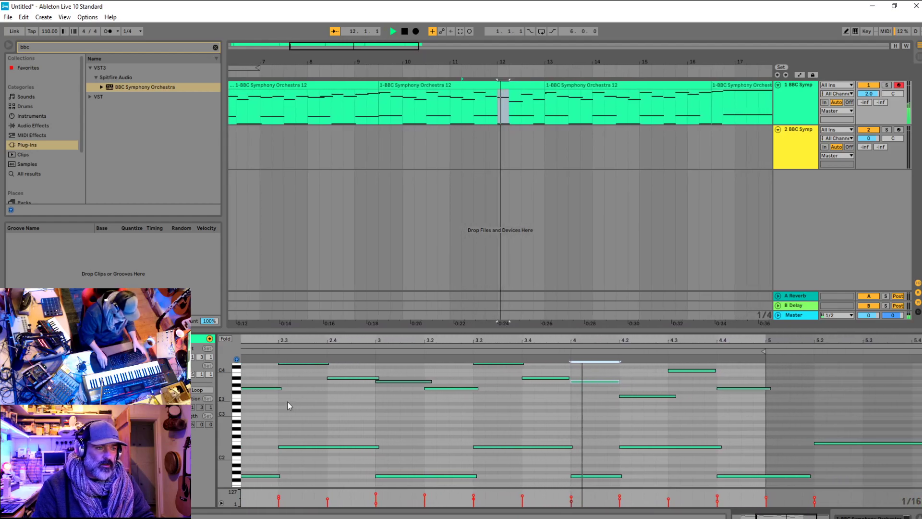
{"action": "key", "text": "space"}
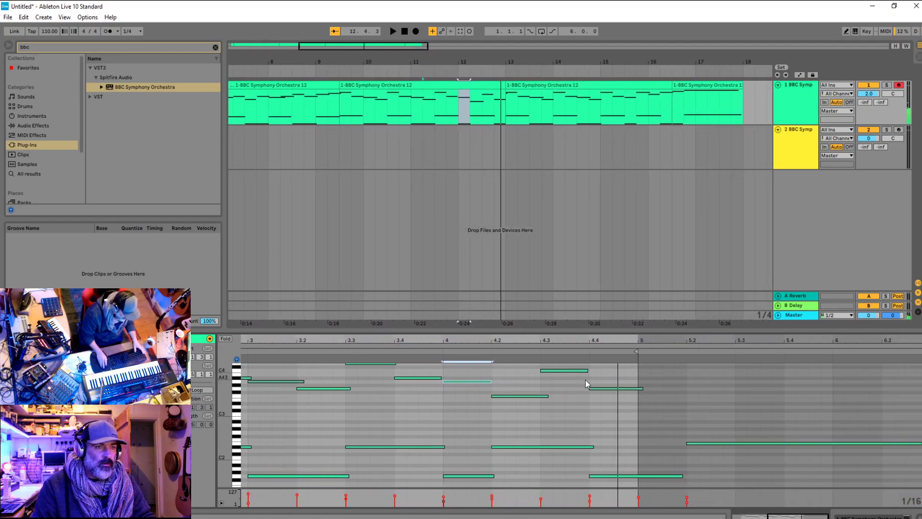
Raise the melody notes at clip bar 4 beats 3 and 4 by two semitones, the latter to A3, and play the passage
{"action": "scroll", "coordinate": [535, 398], "scroll_direction": "left", "scroll_amount": 2}
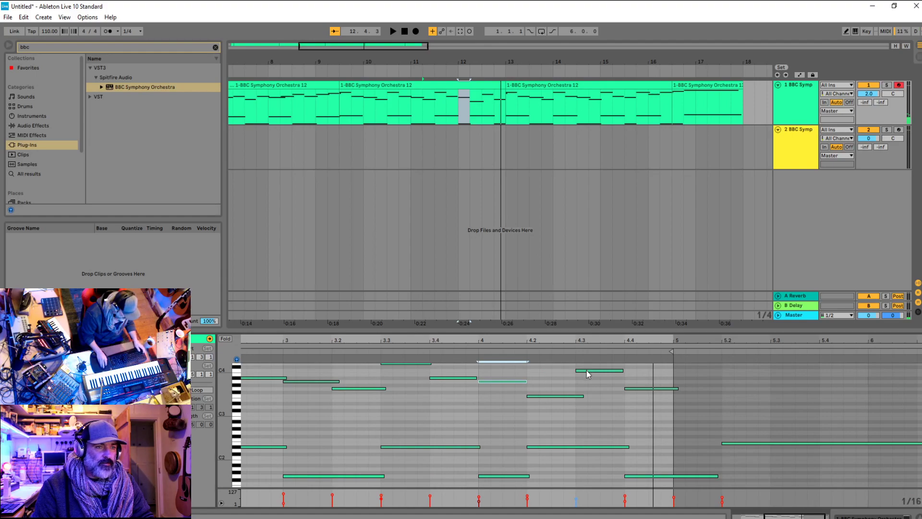
{"action": "left_click_drag", "start_coordinate": [587, 371], "coordinate": [587, 364]}
{"action": "left_click_drag", "start_coordinate": [643, 389], "coordinate": [642, 382]}
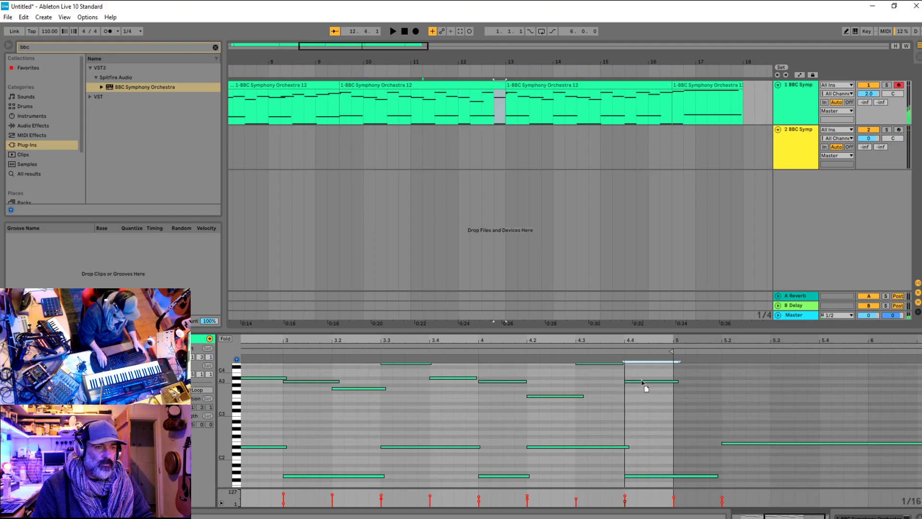
{"action": "key", "text": "space"}
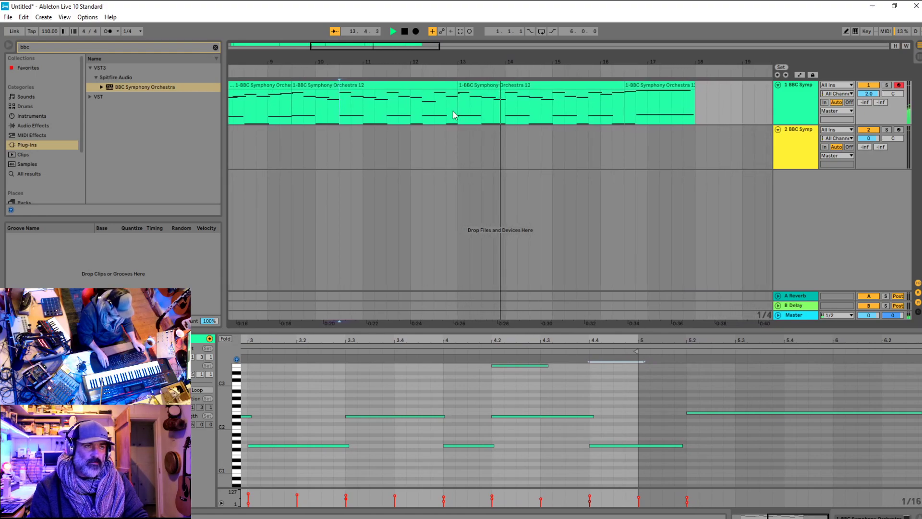
{"action": "key", "text": "space"}
Play the second-part passage from bar 9 beat 3 and again from bar 11 beat 3
{"action": "left_click", "coordinate": [292, 149]}
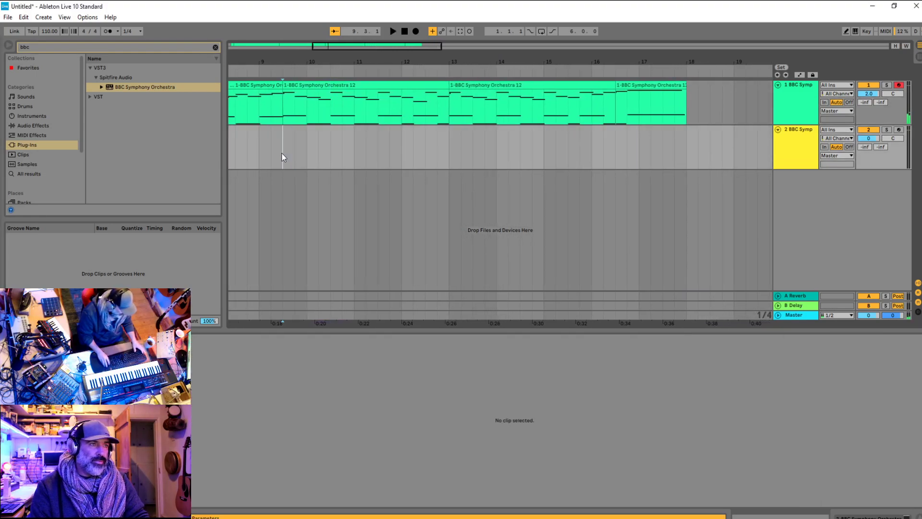
{"action": "key", "text": "space"}
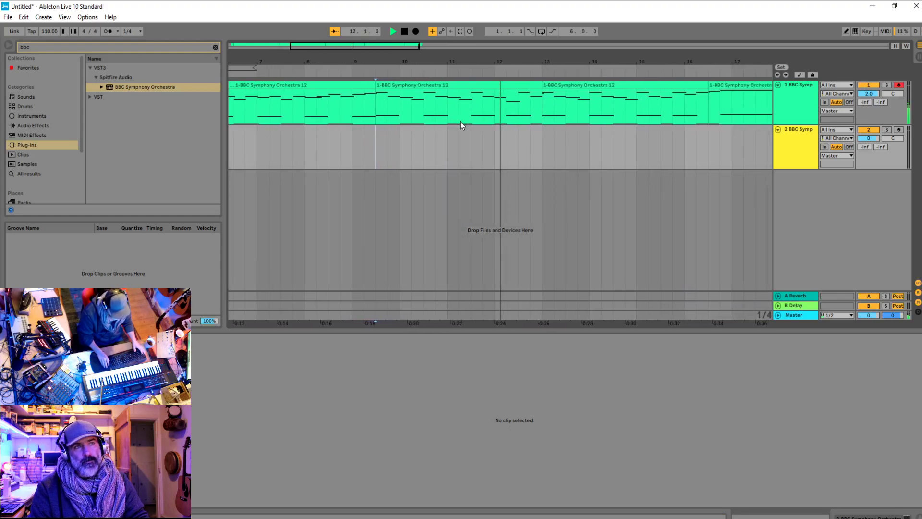
{"action": "key", "text": "space"}
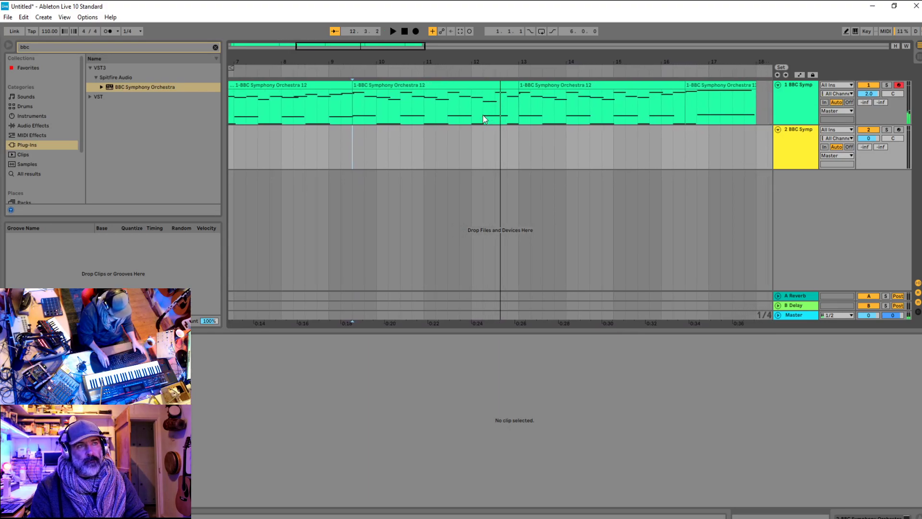
{"action": "left_click", "coordinate": [483, 114]}
{"action": "key", "text": "space"}
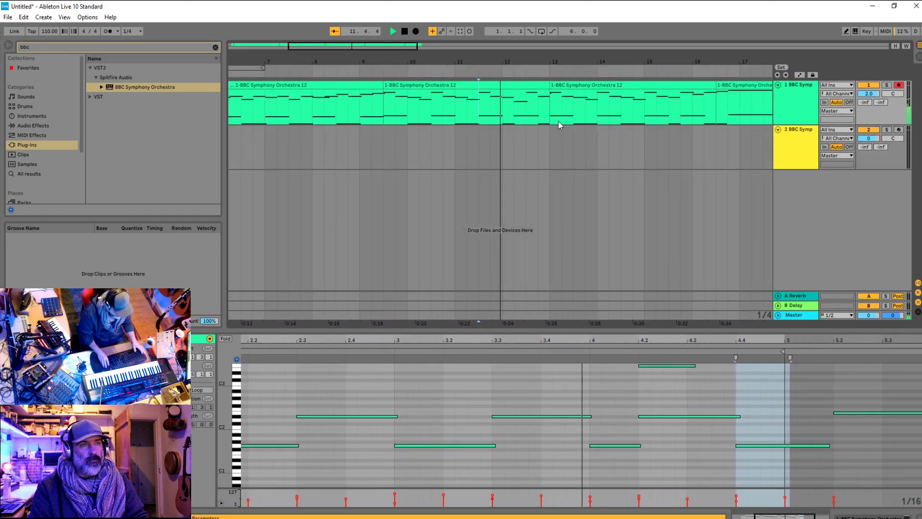
{"action": "key", "text": "space"}
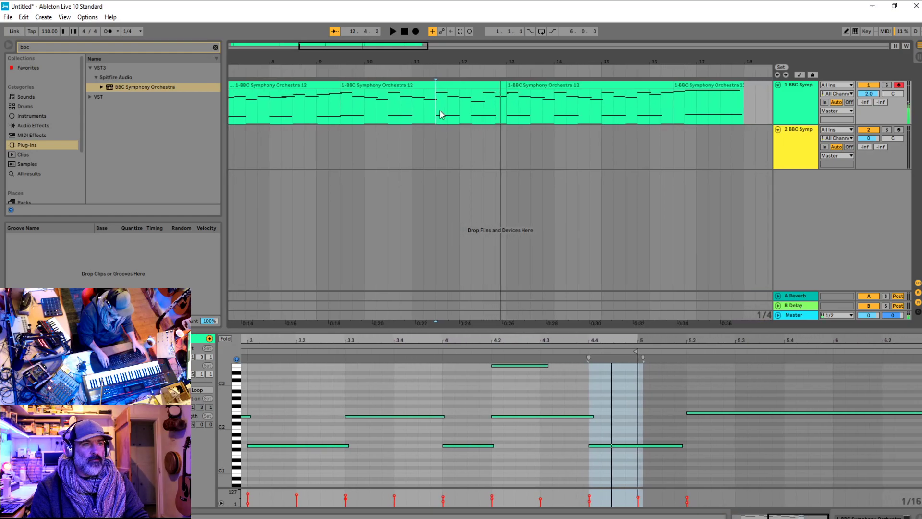
Select the first second-part clip and replay it from its start
{"action": "left_click", "coordinate": [395, 110]}
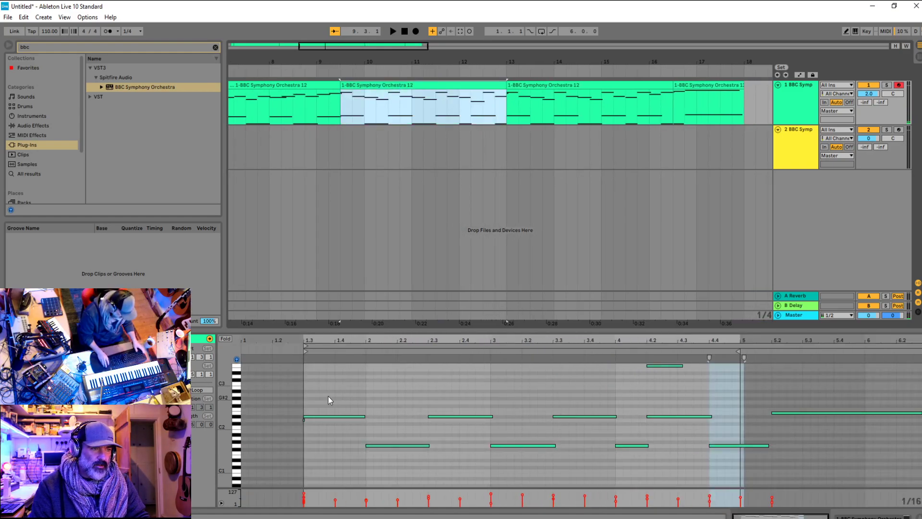
{"action": "left_click", "coordinate": [307, 399]}
{"action": "key", "text": "space"}
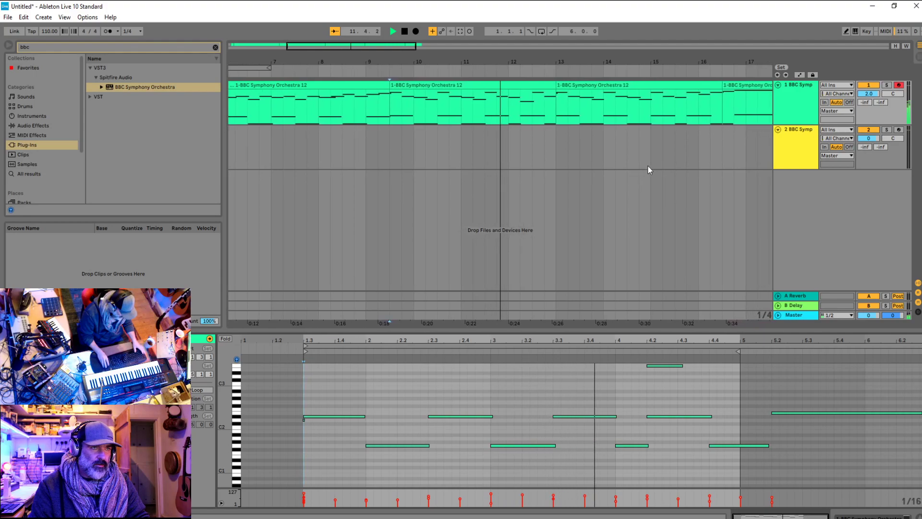
{"action": "key", "text": "space"}
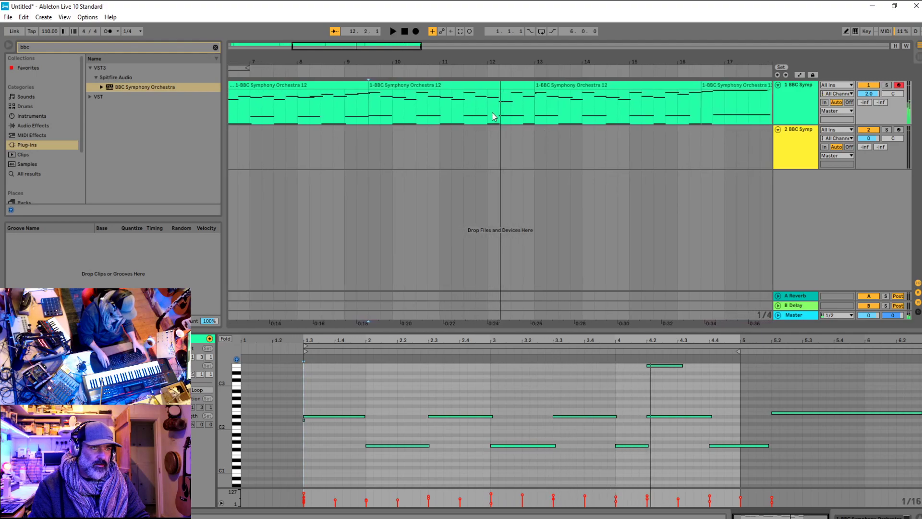
Extend the G1 bass note at clip bar 4 to beat 3, replace the last G1 with D#2 from beat 3 to bar 5, and play it
{"action": "left_click", "coordinate": [650, 418]}
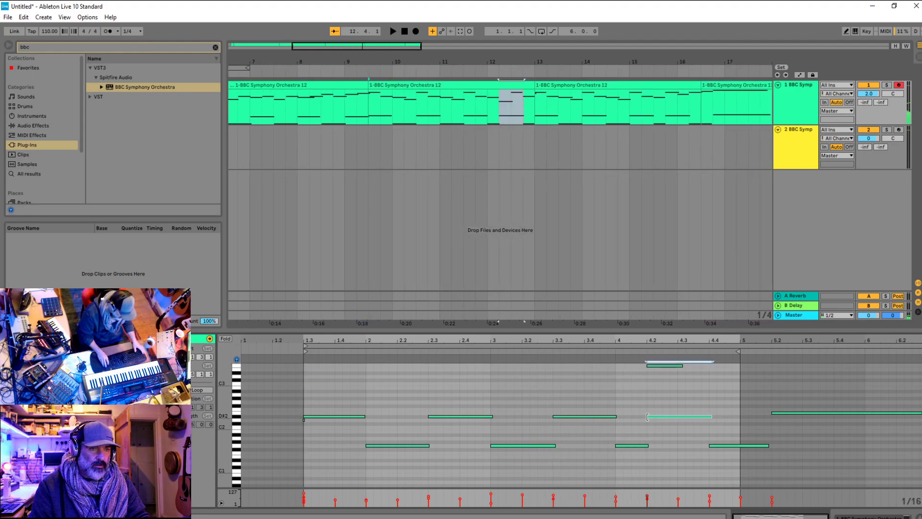
{"action": "left_click_drag", "start_coordinate": [647, 416], "coordinate": [679, 418]}
{"action": "left_click_drag", "start_coordinate": [649, 445], "coordinate": [671, 445]}
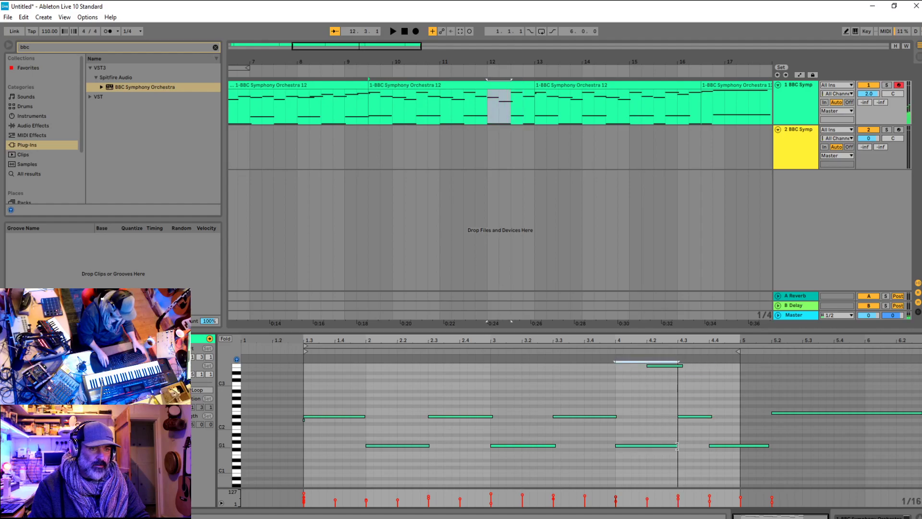
{"action": "double_click", "coordinate": [721, 447]}
{"action": "left_click_drag", "start_coordinate": [712, 417], "coordinate": [740, 419]}
{"action": "key", "text": "space"}
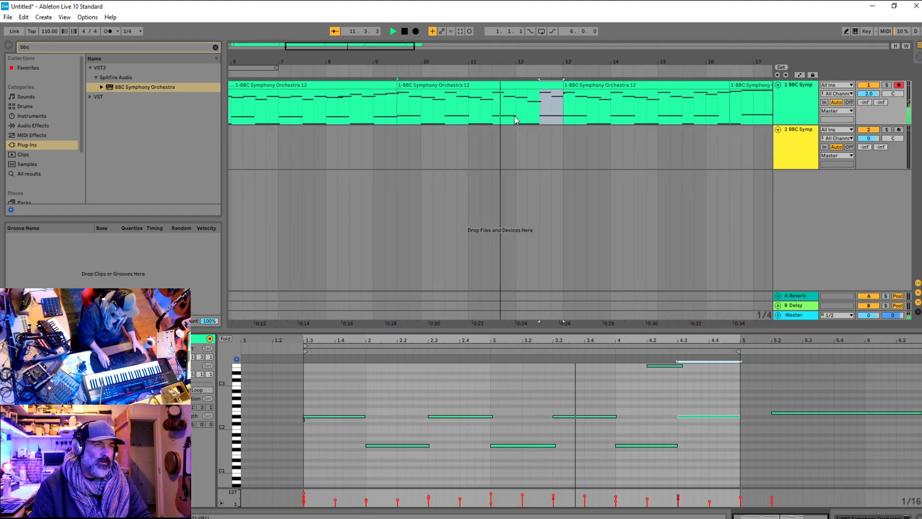
{"action": "key", "text": "space"}
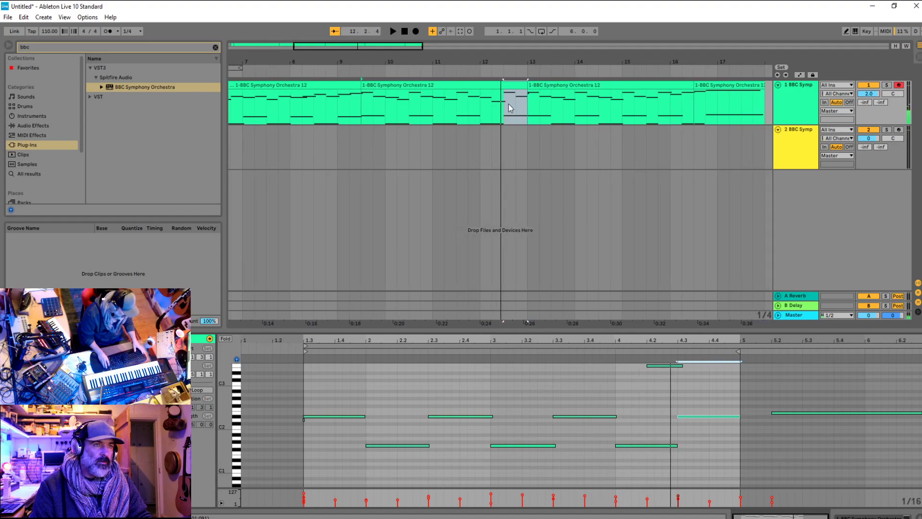
Shorten the first second-part clip to end at bar 12 beat 3 and move the material from bar 15 directly behind it
{"action": "left_click", "coordinate": [503, 83]}
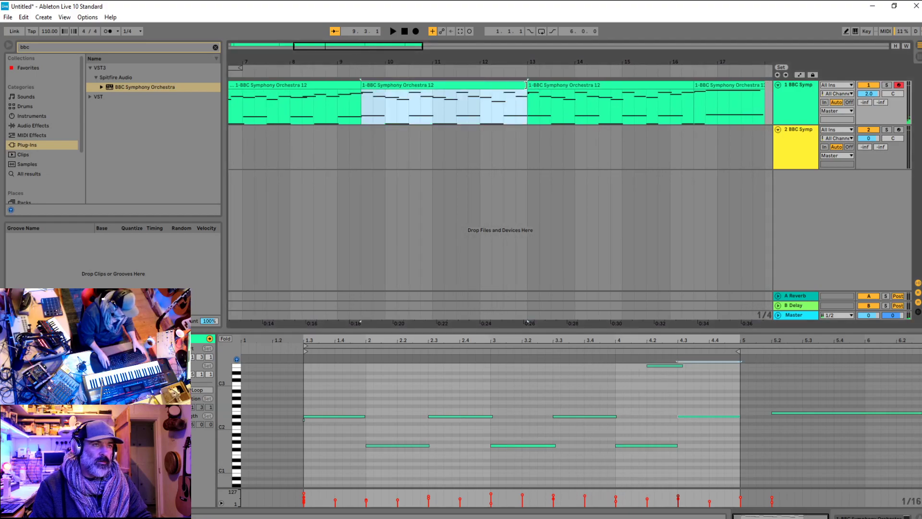
{"action": "left_click_drag", "start_coordinate": [527, 85], "coordinate": [504, 85]}
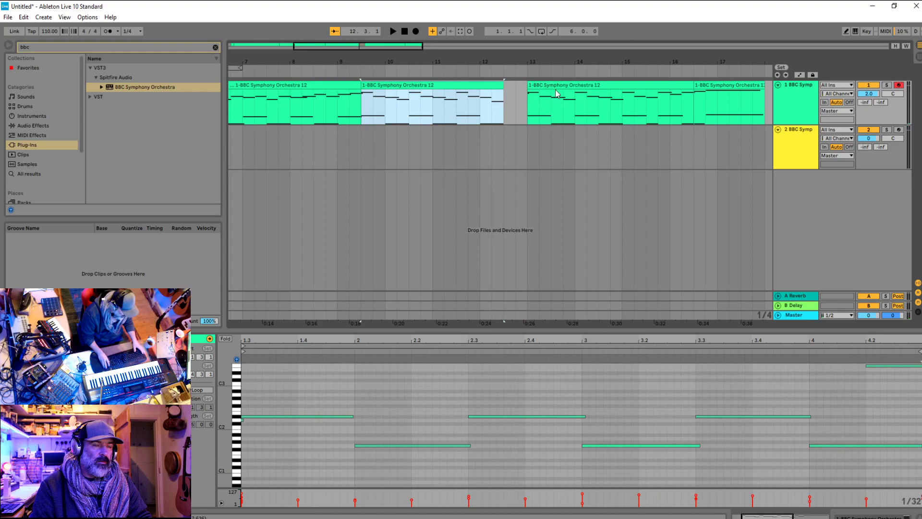
{"action": "left_click_drag", "start_coordinate": [531, 88], "coordinate": [624, 106]}
{"action": "left_click_drag", "start_coordinate": [712, 163], "coordinate": [557, 89]}
{"action": "left_click", "coordinate": [670, 91]}
{"action": "left_click", "coordinate": [727, 90], "text": "shift"}
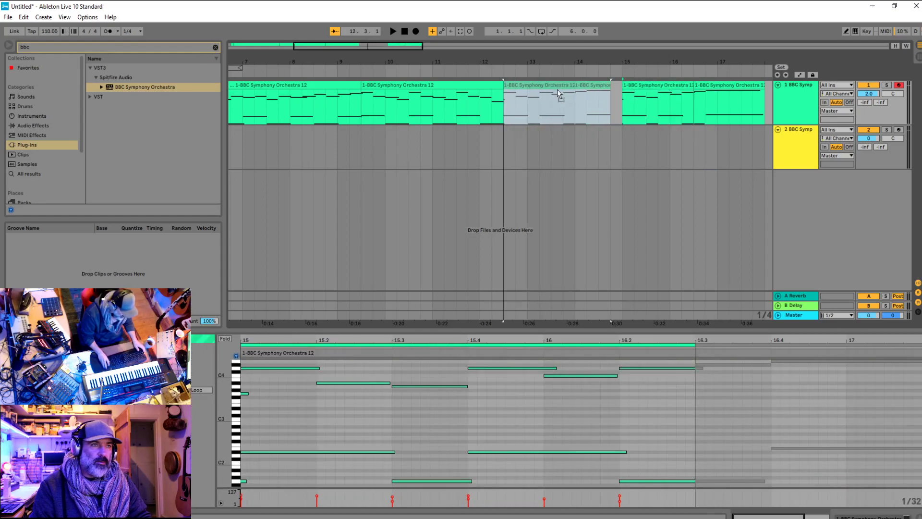
Play the shortened transition from bar 12 beat 2 and again from bar 11 beat 3
{"action": "left_click", "coordinate": [488, 105]}
{"action": "key", "text": "space"}
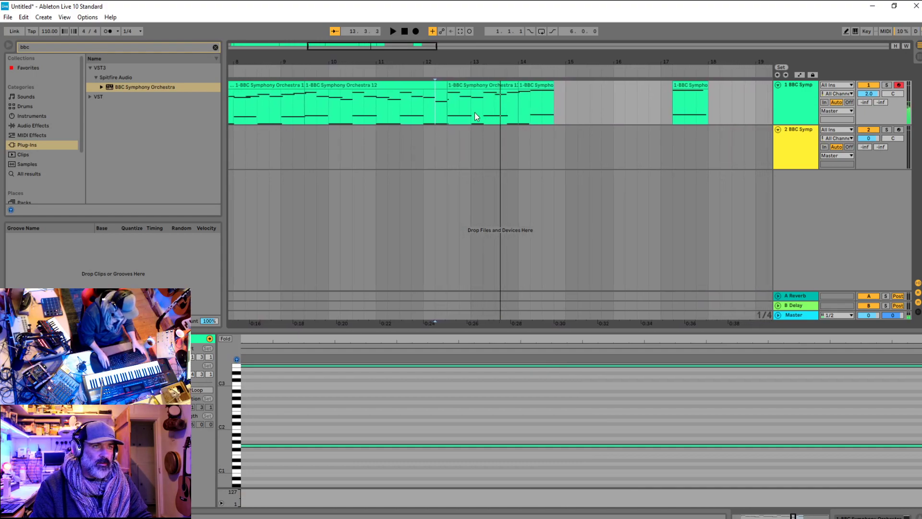
{"action": "left_click", "coordinate": [402, 102]}
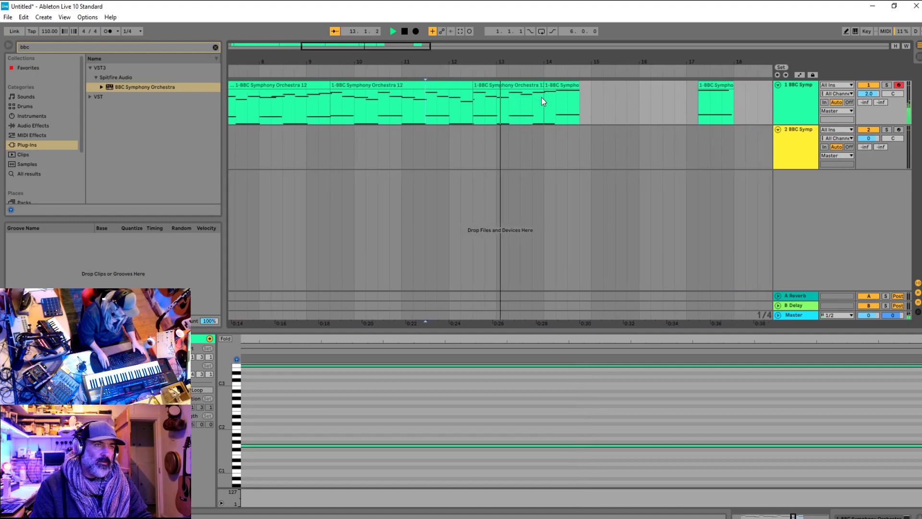
{"action": "key", "text": "space"}
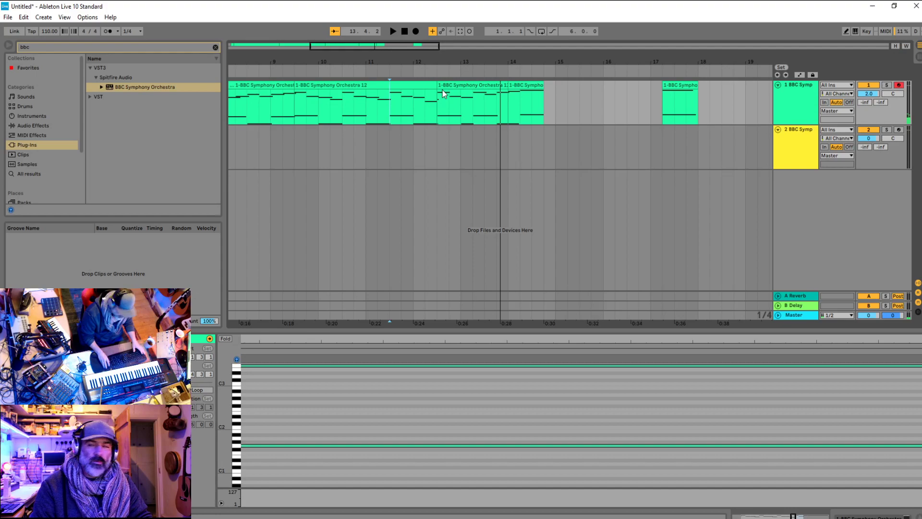
Undo the clip rearrangement, the bass changes and the earlier melody note edits, including the last move of the ending clip
{"action": "key", "text": "ctrl+z"}
{"action": "key", "text": "ctrl+z"}
{"action": "key", "text": "ctrl+z"}
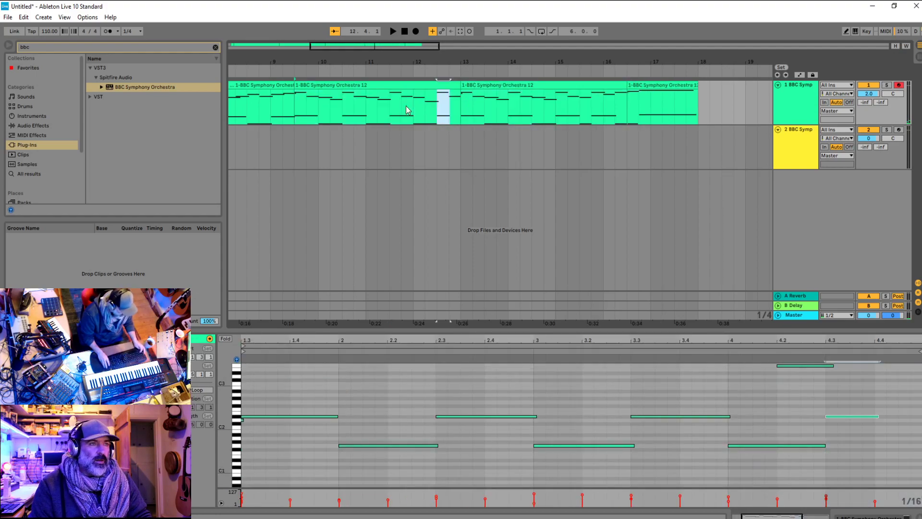
{"action": "key", "text": "ctrl+z"}
{"action": "key", "text": "ctrl+z"}
{"action": "key", "text": "ctrl+z"}
{"action": "key", "text": "ctrl+z"}
{"action": "key", "text": "ctrl+z"}
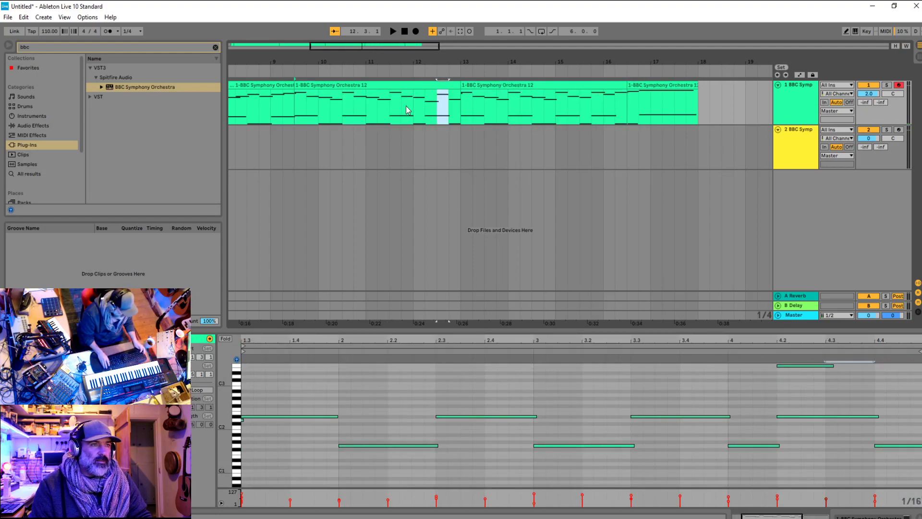
{"action": "key", "text": "ctrl+z"}
{"action": "key", "text": "ctrl+z"}
{"action": "key", "text": "ctrl+z"}
{"action": "key", "text": "ctrl+z"}
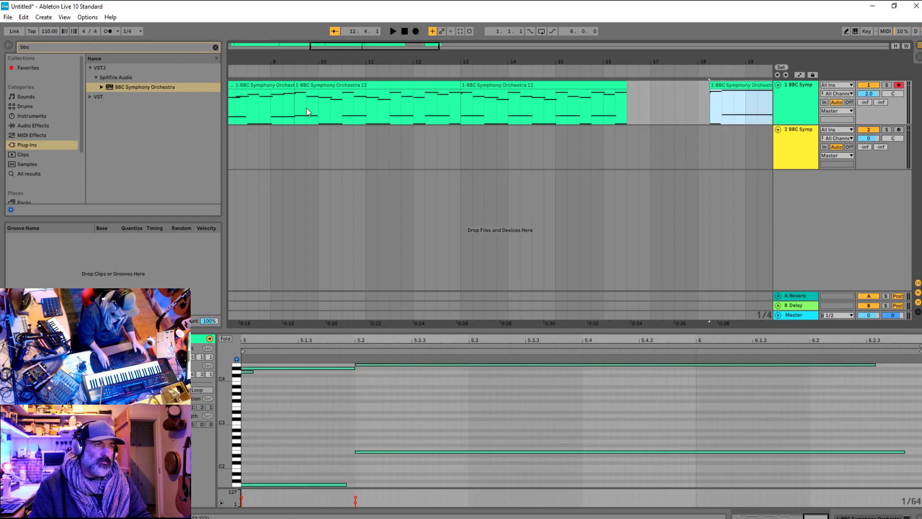
Play from bar 10 beat 2, replace the first second-part clip with its repeat at bar 9 beat 3, and move the ending clip to bar 13
{"action": "left_click", "coordinate": [330, 109]}
{"action": "key", "text": "space"}
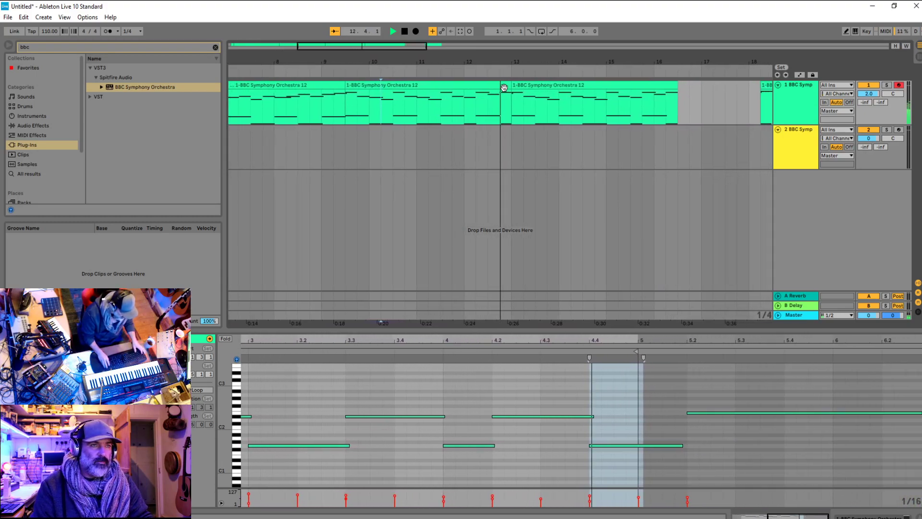
{"action": "left_click", "coordinate": [452, 85]}
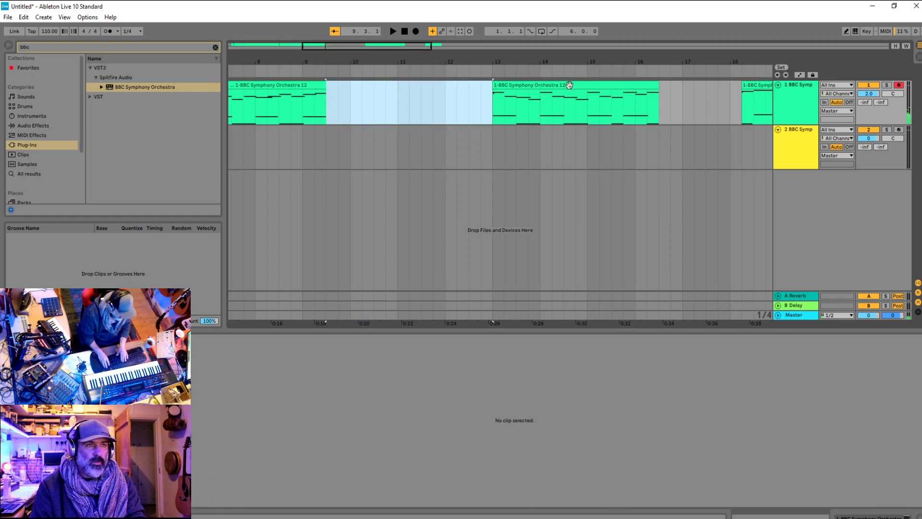
{"action": "left_click_drag", "start_coordinate": [748, 105], "coordinate": [500, 114]}
Shift the whole arrangement earlier so the first clip begins at bar 1 beat 1, and play from the start
{"action": "key", "text": "minus"}
{"action": "key", "text": "minus"}
{"action": "key", "text": "minus"}
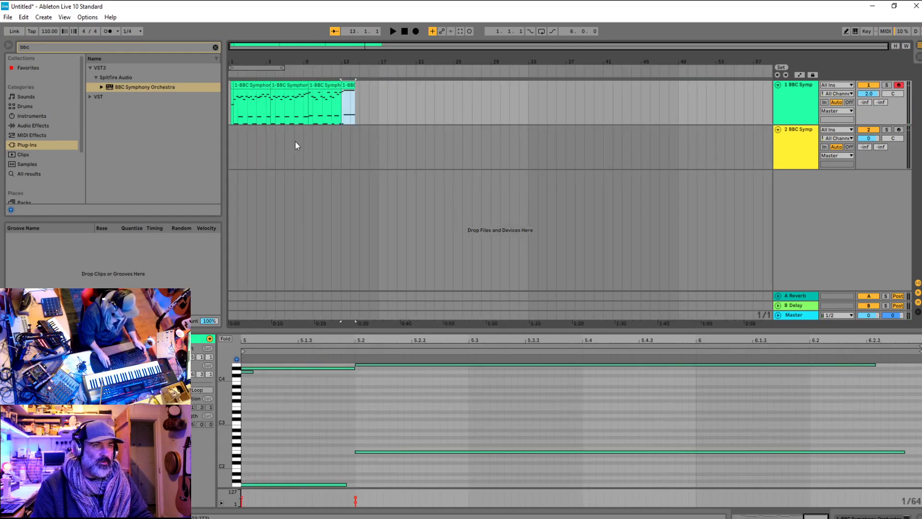
{"action": "left_click", "coordinate": [229, 150]}
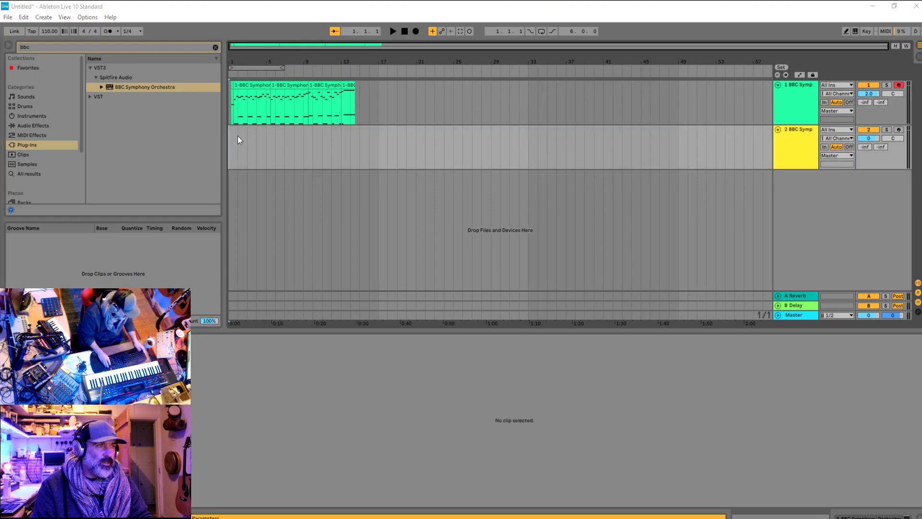
{"action": "key", "text": "plus"}
{"action": "key", "text": "plus"}
{"action": "key", "text": "plus"}
{"action": "key", "text": "plus"}
{"action": "key", "text": "plus"}
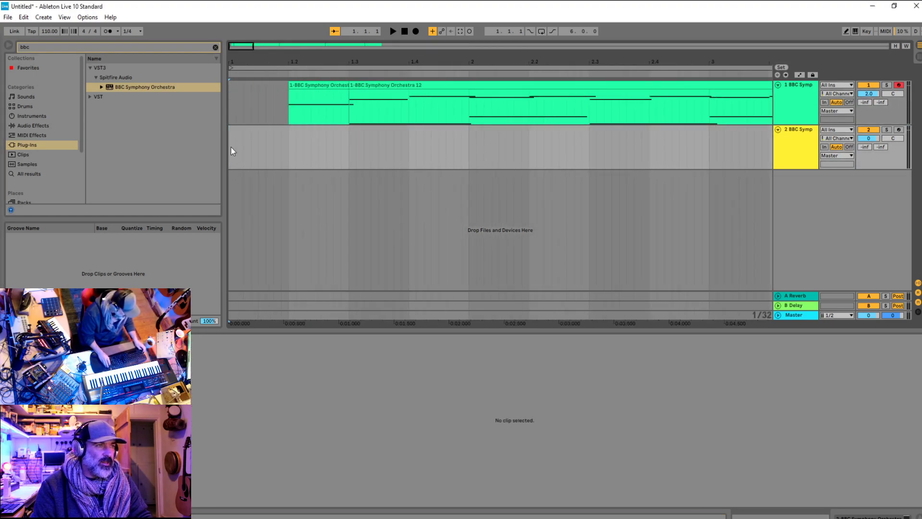
{"action": "key", "text": "minus"}
{"action": "key", "text": "minus"}
{"action": "key", "text": "minus"}
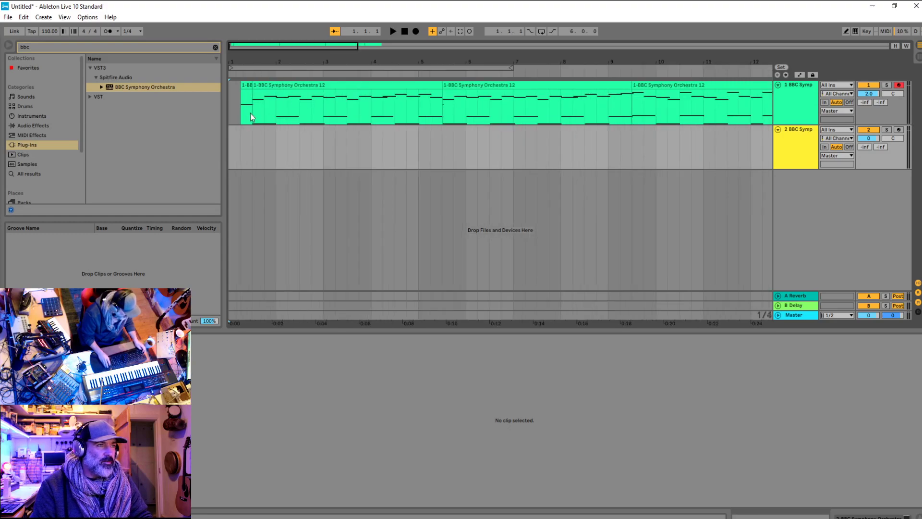
{"action": "key", "text": "ctrl+a"}
{"action": "left_click_drag", "start_coordinate": [267, 86], "coordinate": [230, 87]}
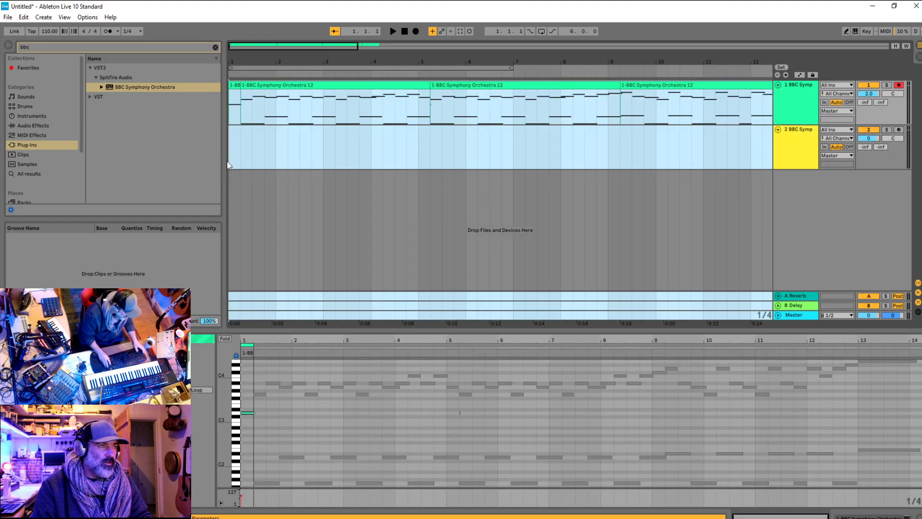
{"action": "left_click", "coordinate": [229, 159]}
{"action": "key", "text": "space"}
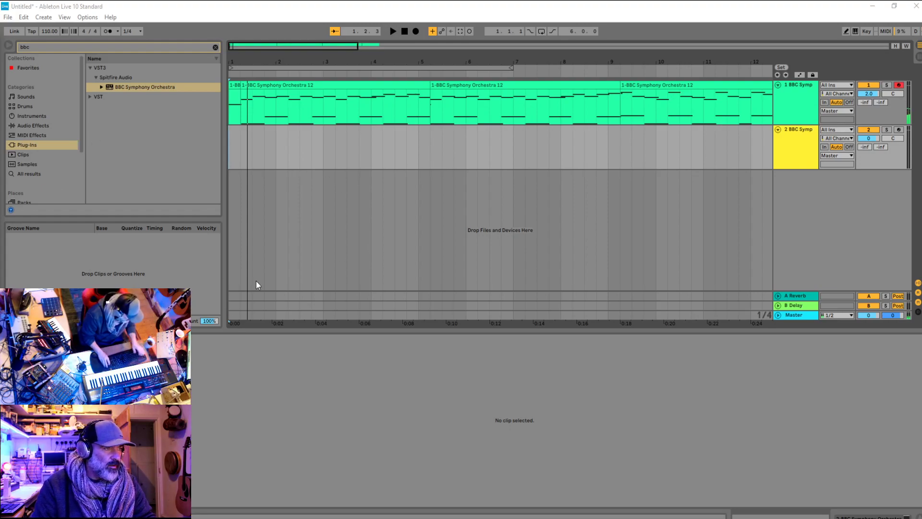
Arm the second orchestra track for recording, play the melody from the start and turn on Draw Mode
{"action": "left_click", "coordinate": [789, 153]}
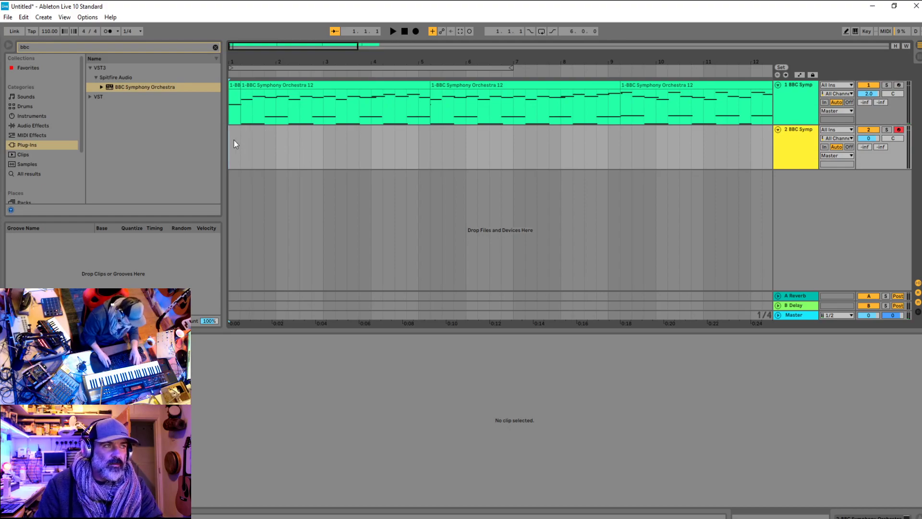
{"action": "key", "text": "space"}
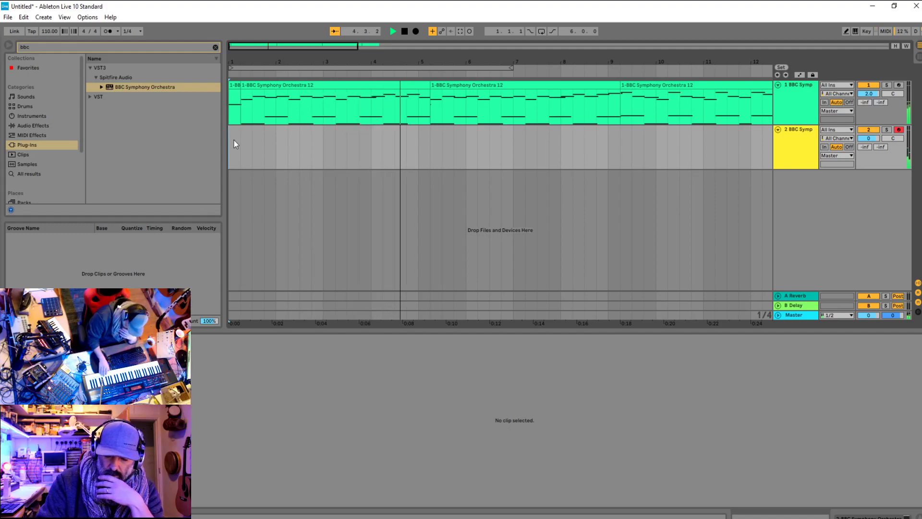
{"action": "key", "text": "space"}
{"action": "key", "text": "b"}
{"action": "key", "text": "space"}
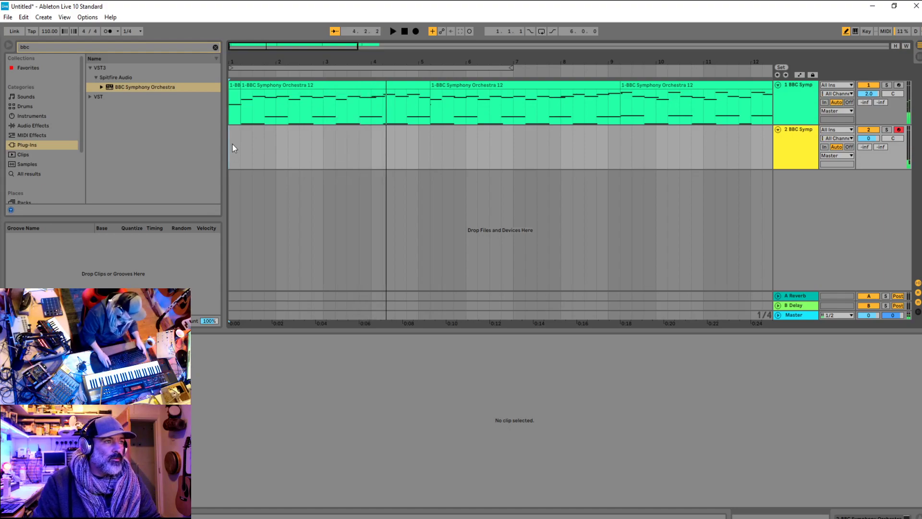
Play the arrangement from the start into the second phrase past bar 9 to rehearse the second orchestra layer
{"action": "key", "text": "space"}
{"action": "key", "text": "minus"}
{"action": "key", "text": "minus"}
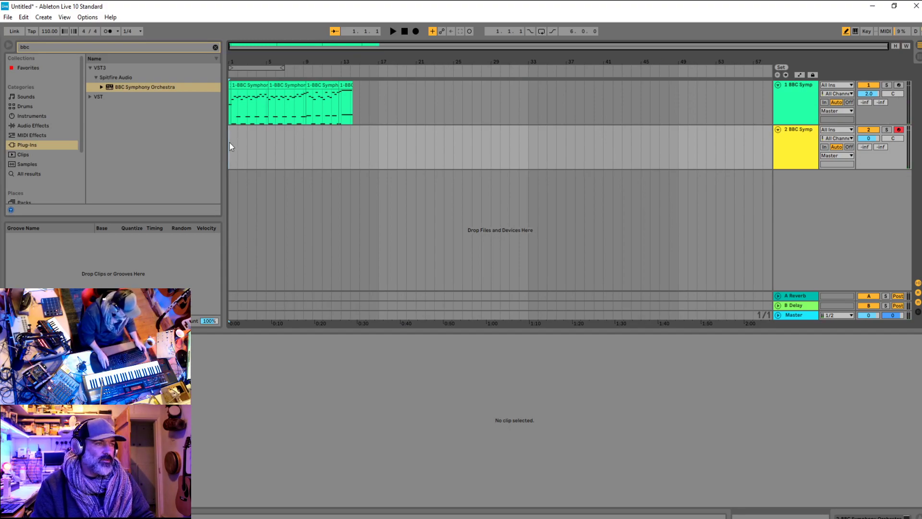
{"action": "key", "text": "plus"}
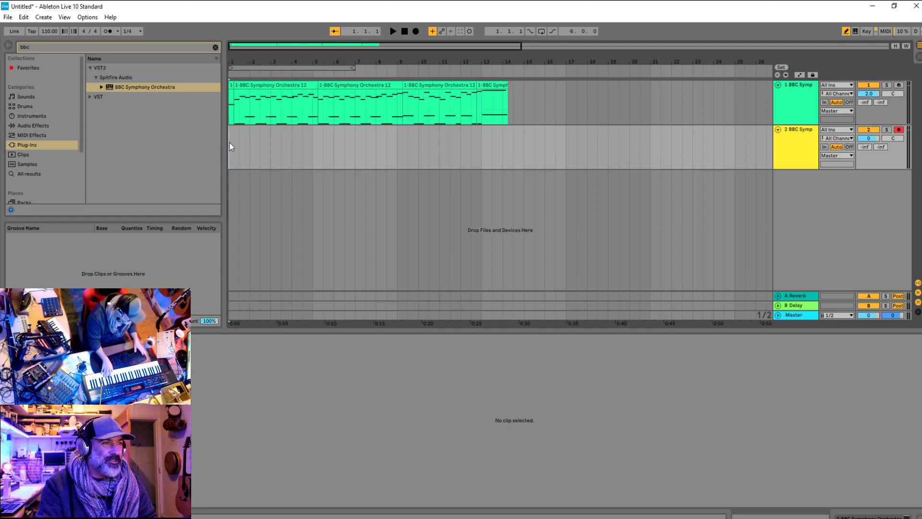
{"action": "key", "text": "space"}
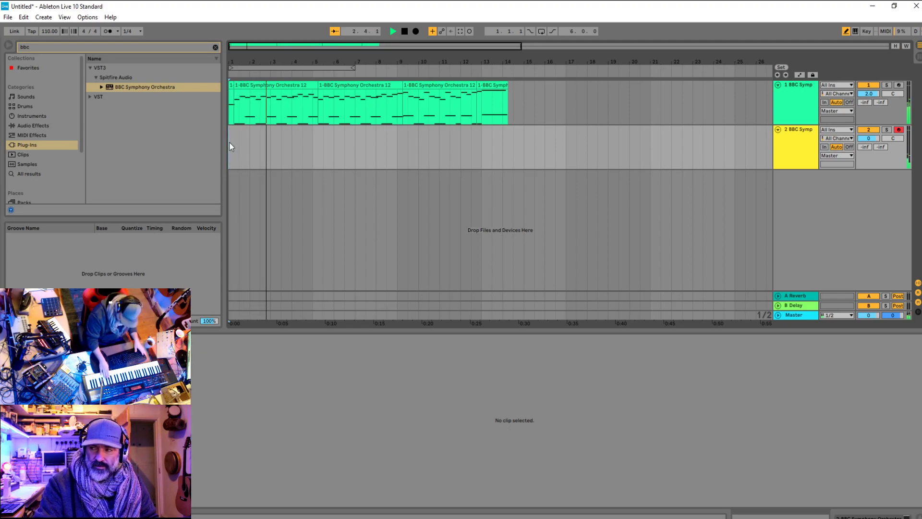
{"action": "key", "text": "space"}
{"action": "key", "text": "space"}
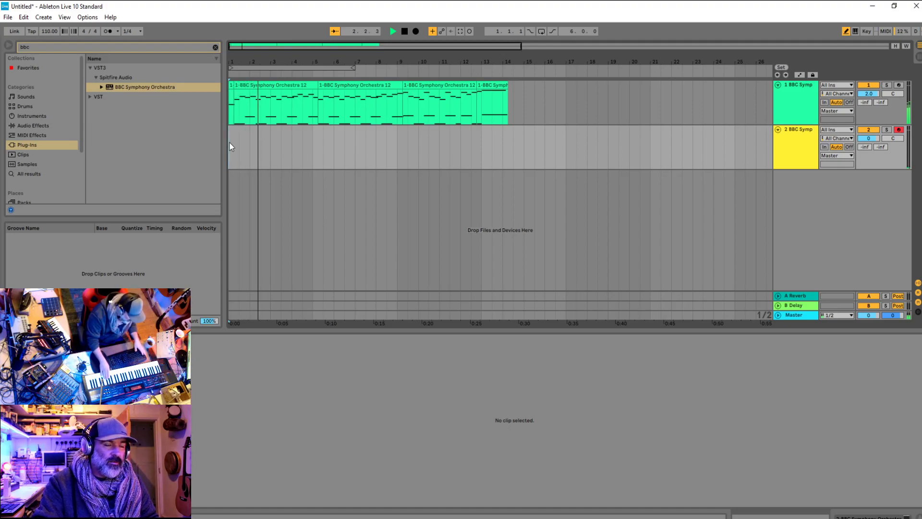
{"action": "key", "text": "space"}
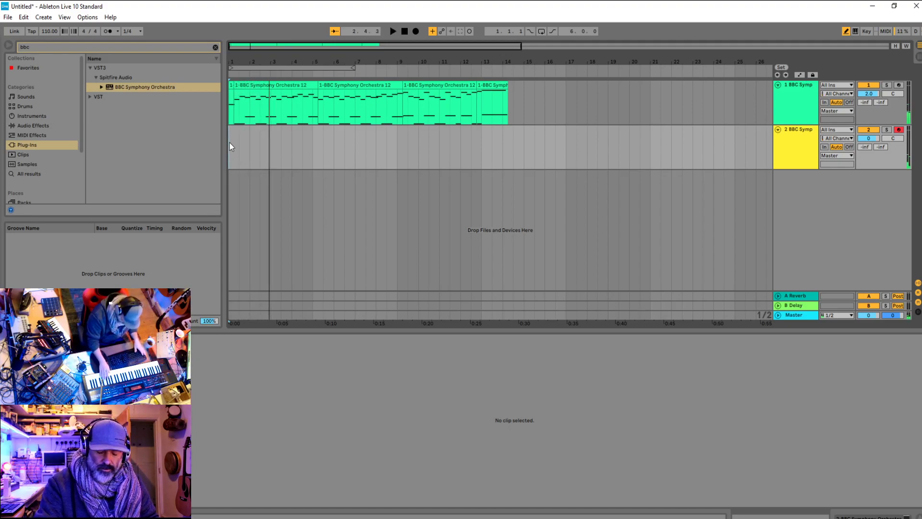
{"action": "key", "text": "space"}
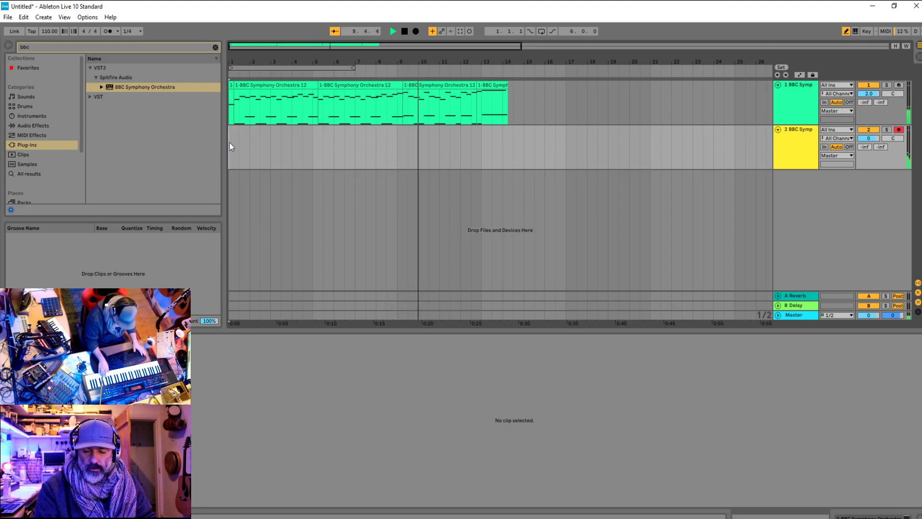
{"action": "key", "text": "space"}
Replay the opening two bars repeatedly from bar 1 to work out the second orchestra track's entry
{"action": "key", "text": "space"}
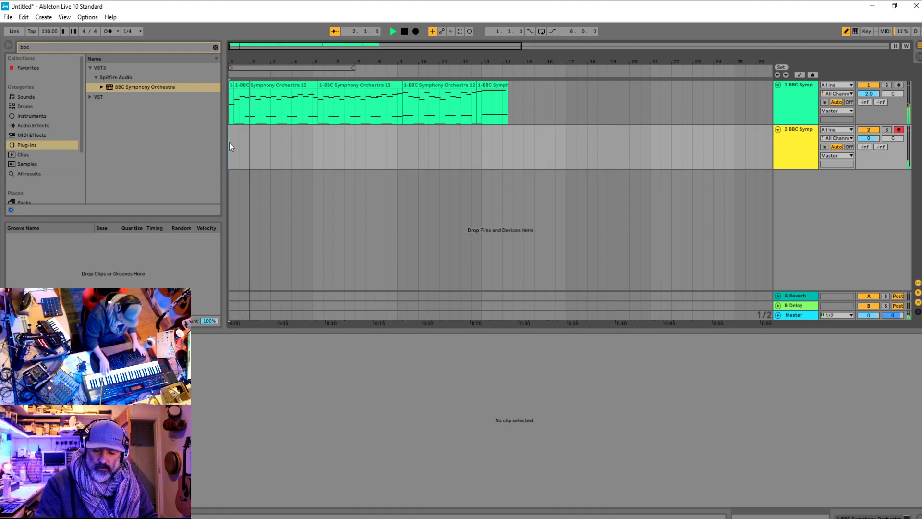
{"action": "key", "text": "space"}
{"action": "key", "text": "space"}
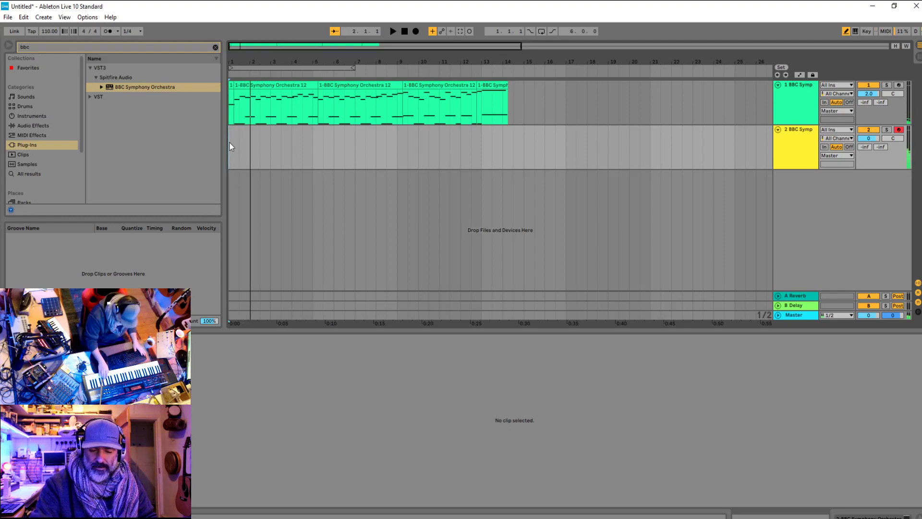
{"action": "key", "text": "space"}
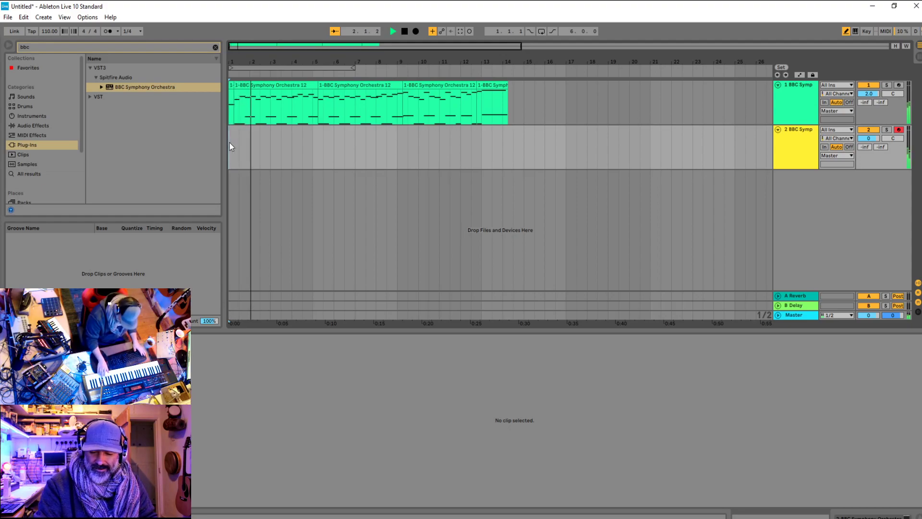
{"action": "key", "text": "space"}
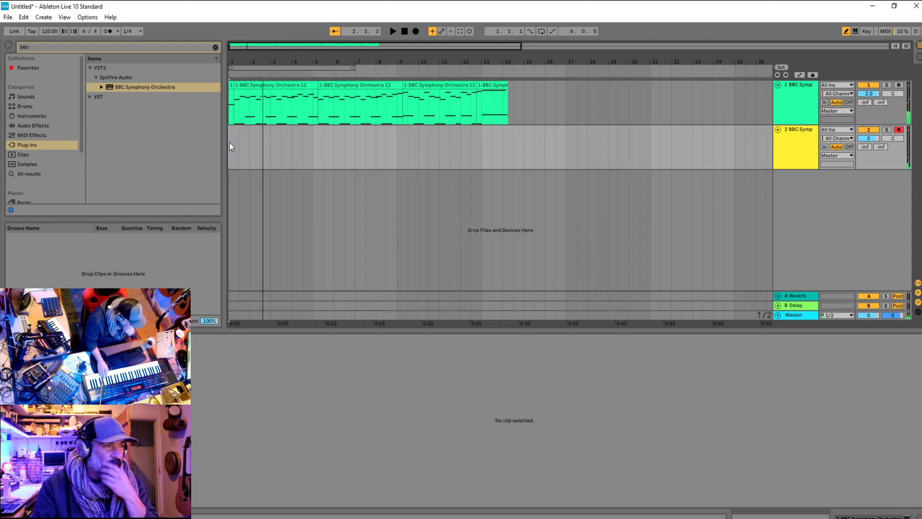
{"action": "key", "text": "space"}
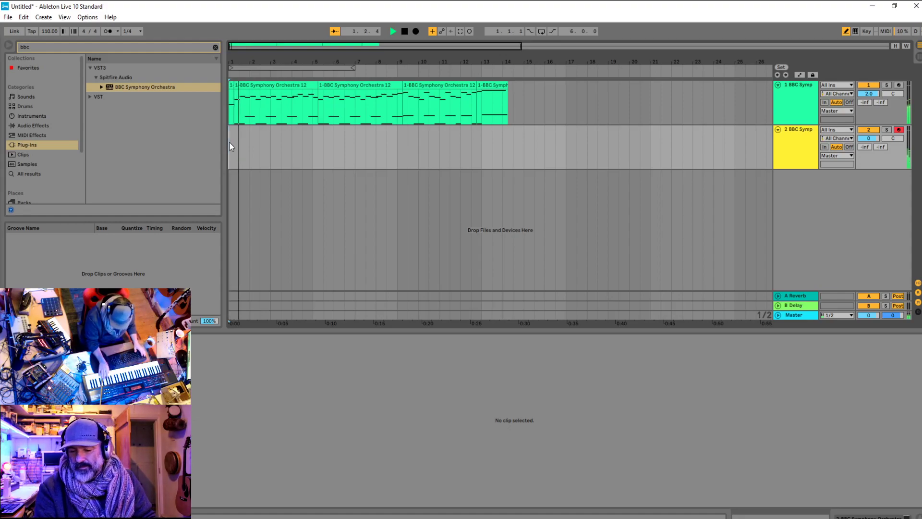
{"action": "key", "text": "space"}
{"action": "key", "text": "space"}
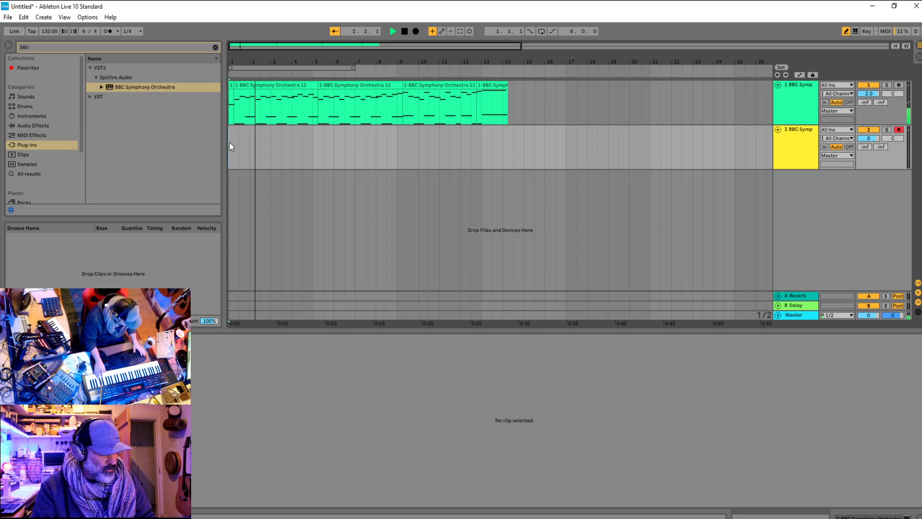
{"action": "key", "text": "space"}
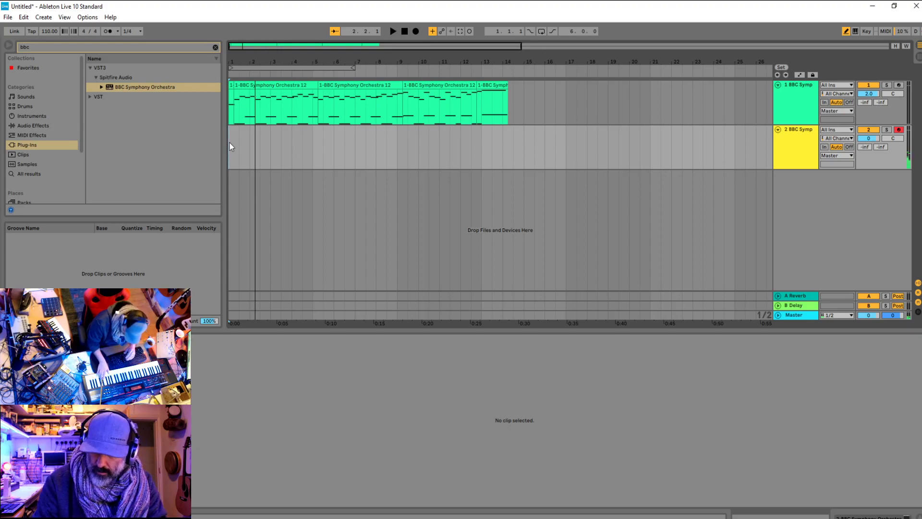
Play the first track's arrangement from the start several times while rehearsing a part for the second track
{"action": "key", "text": "space"}
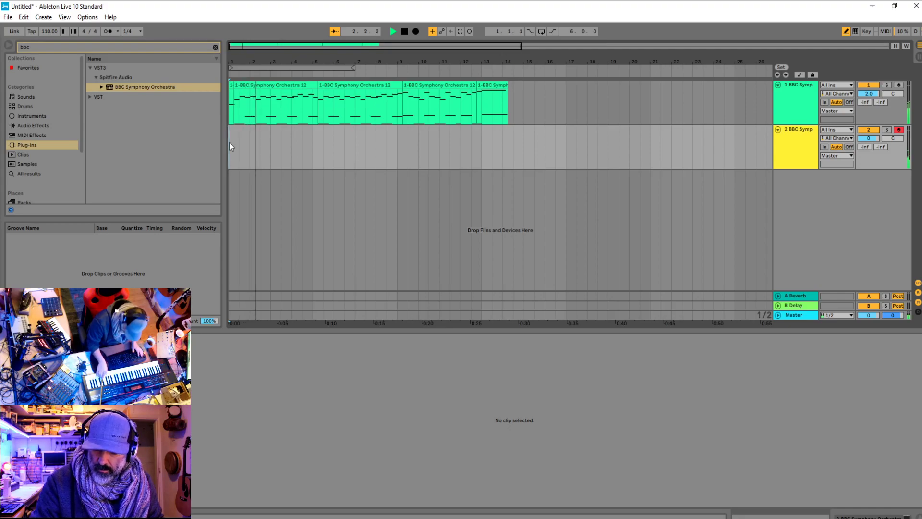
{"action": "key", "text": "space"}
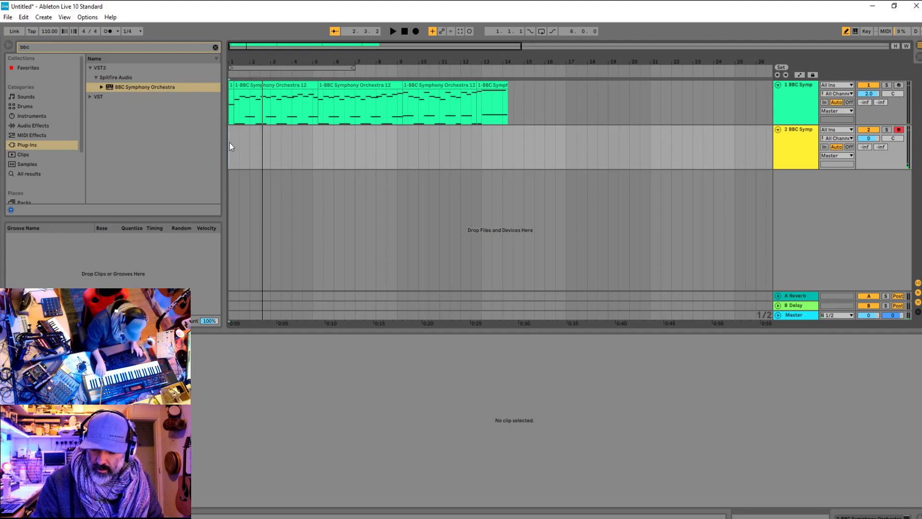
{"action": "key", "text": "space"}
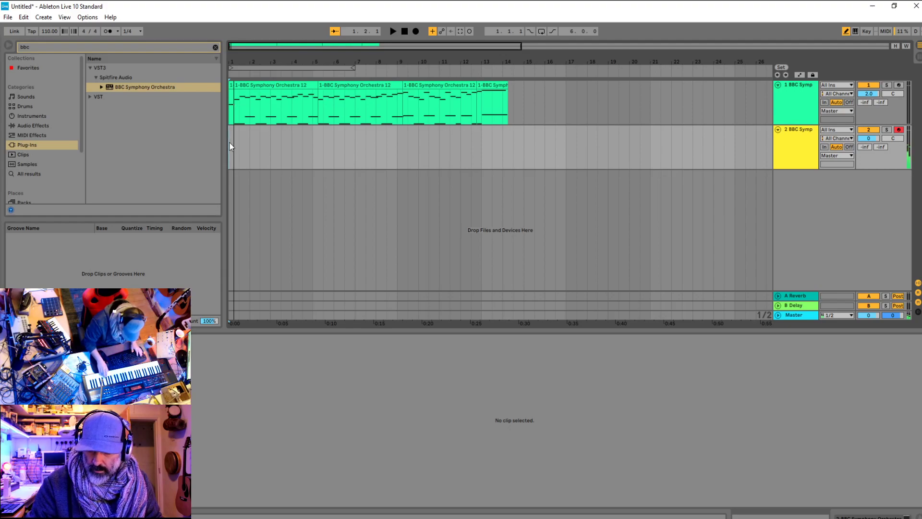
{"action": "key", "text": "space"}
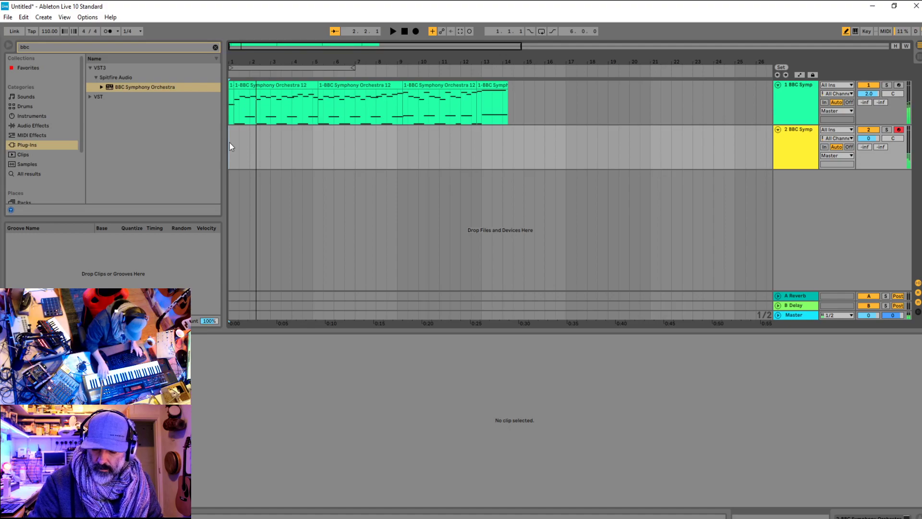
{"action": "key", "text": "space"}
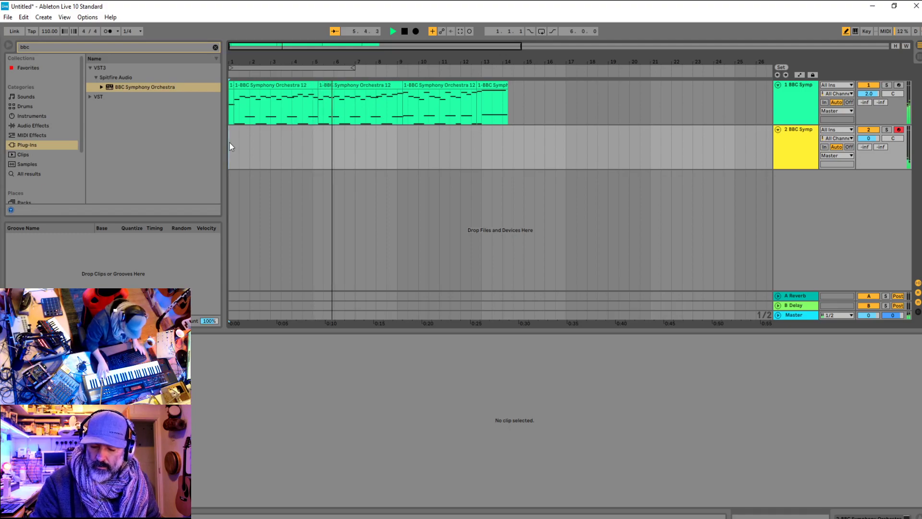
{"action": "key", "text": "space"}
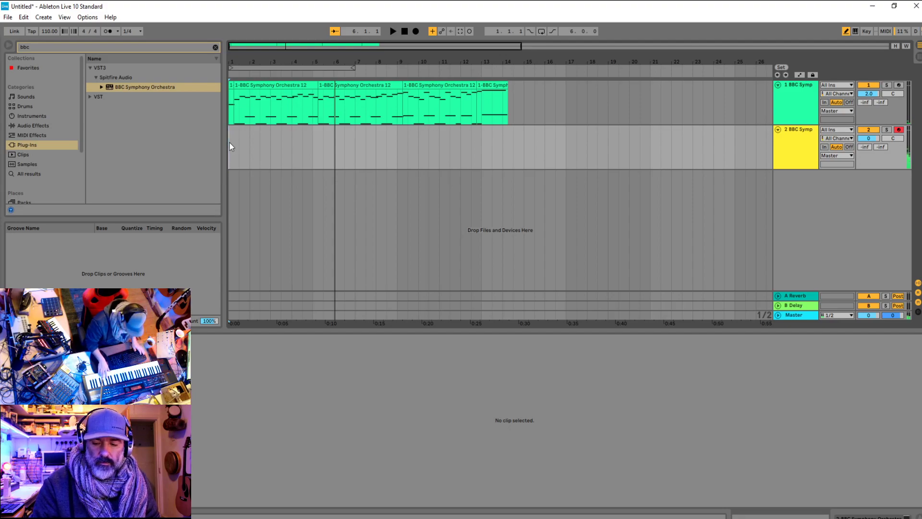
{"action": "key", "text": "space"}
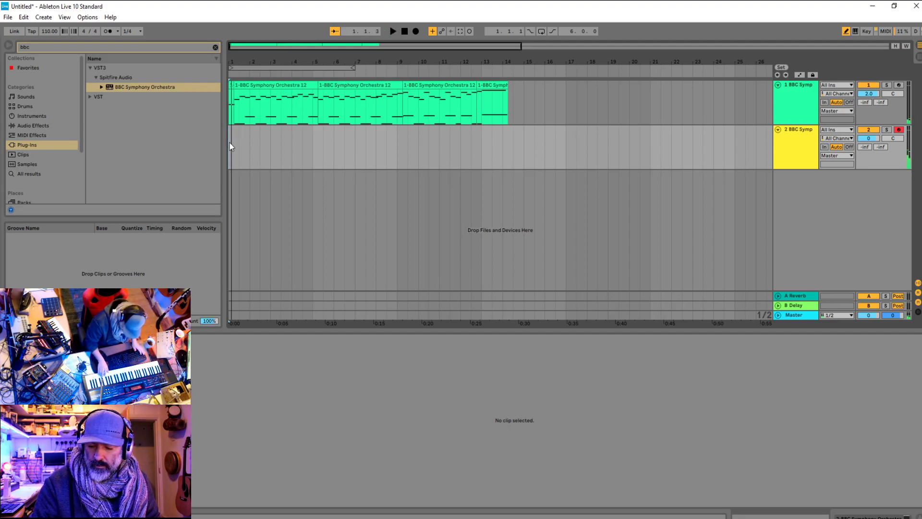
{"action": "key", "text": "space"}
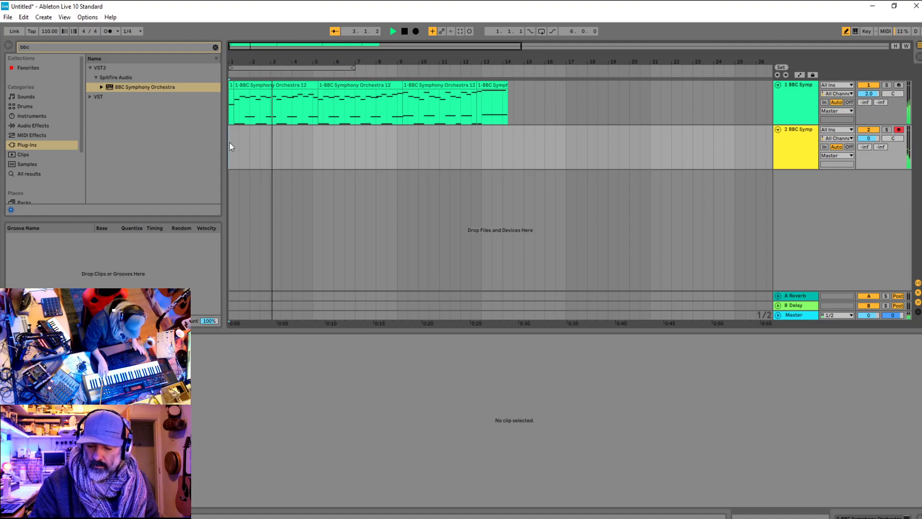
{"action": "key", "text": "space"}
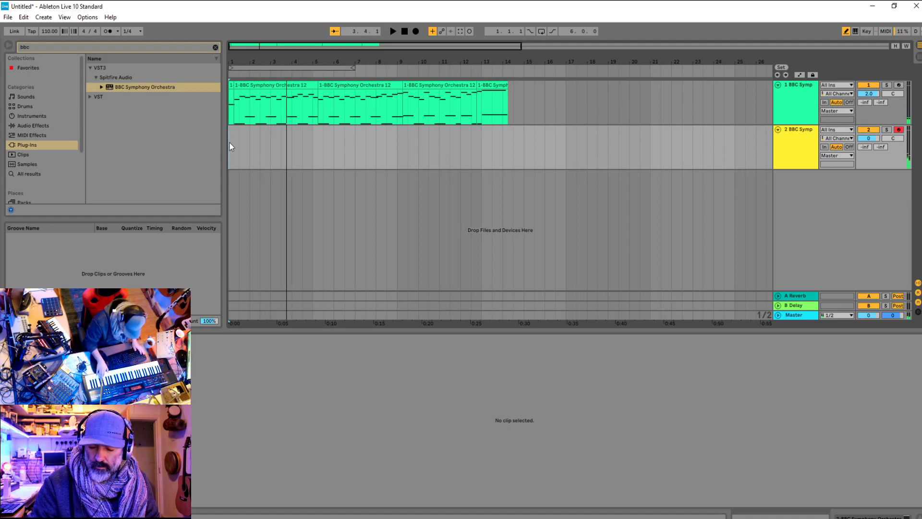
{"action": "key", "text": "space"}
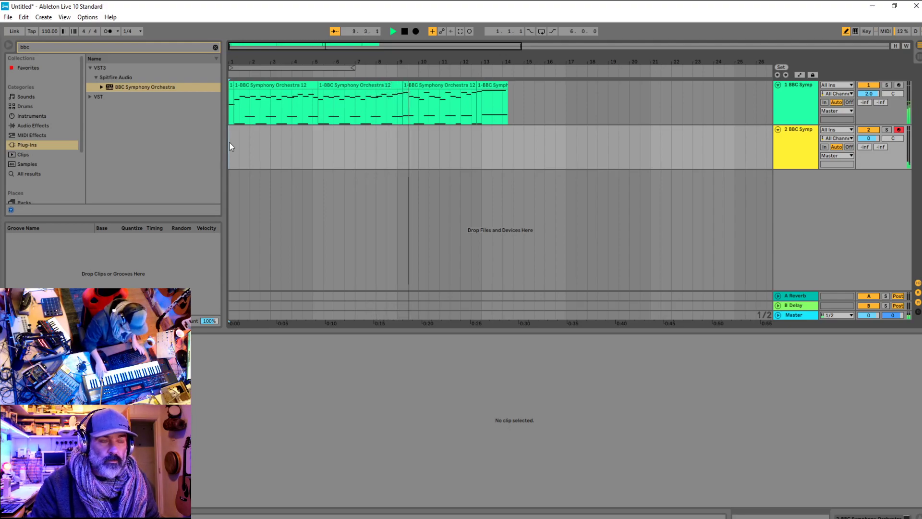
{"action": "key", "text": "space"}
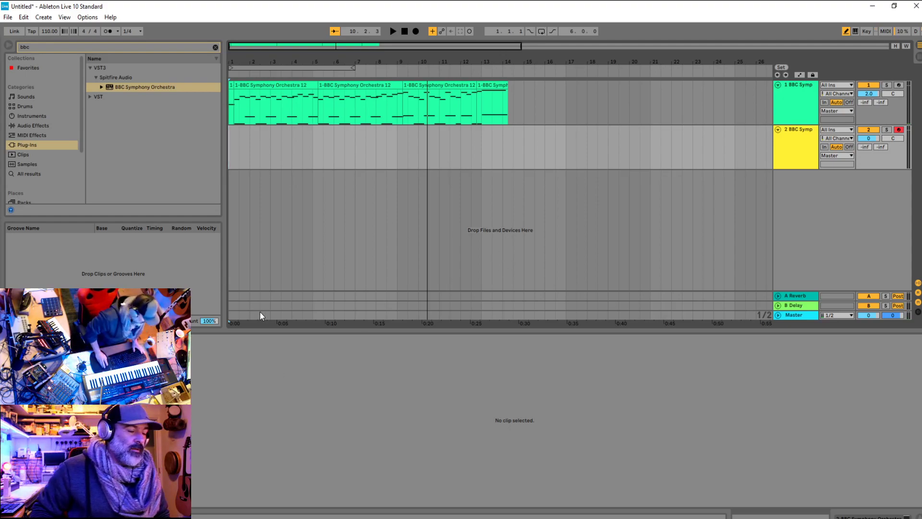
Try recording a take on the second track from bar 1, and undo the recording
{"action": "key", "text": "F9"}
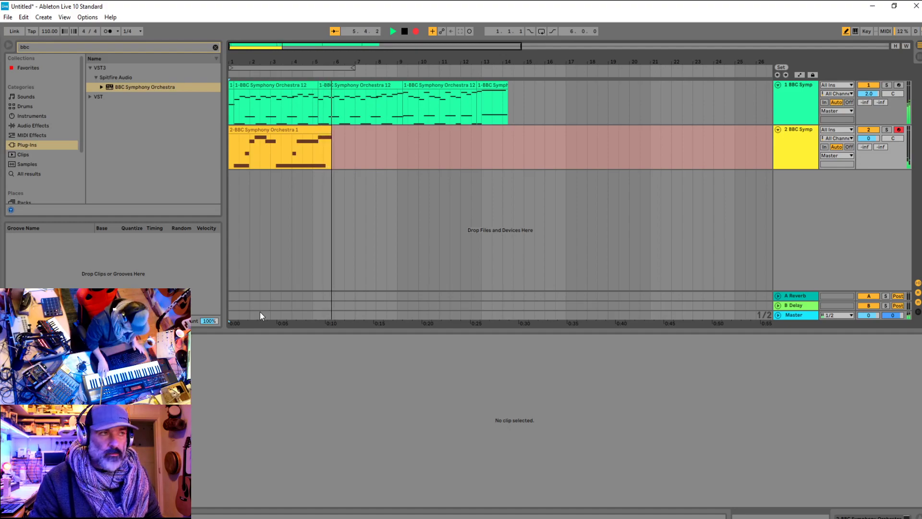
{"action": "key", "text": "space"}
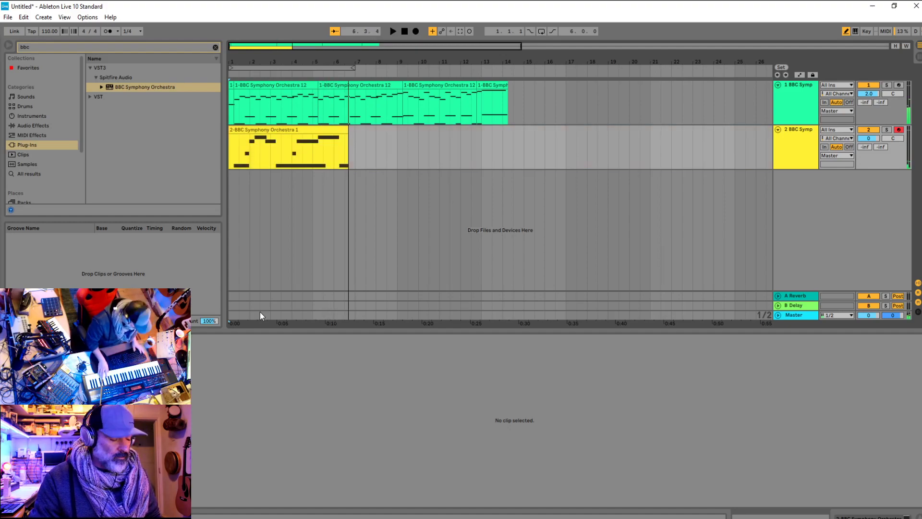
{"action": "key", "text": "ctrl+z"}
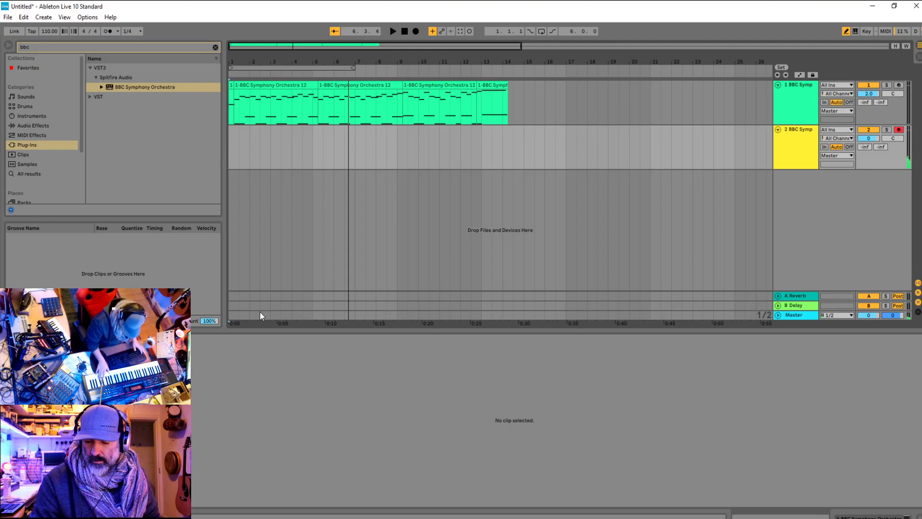
Rehearse against playback, and record a MIDI take on the second track from bar 1 to about bar 11
{"action": "key", "text": "space"}
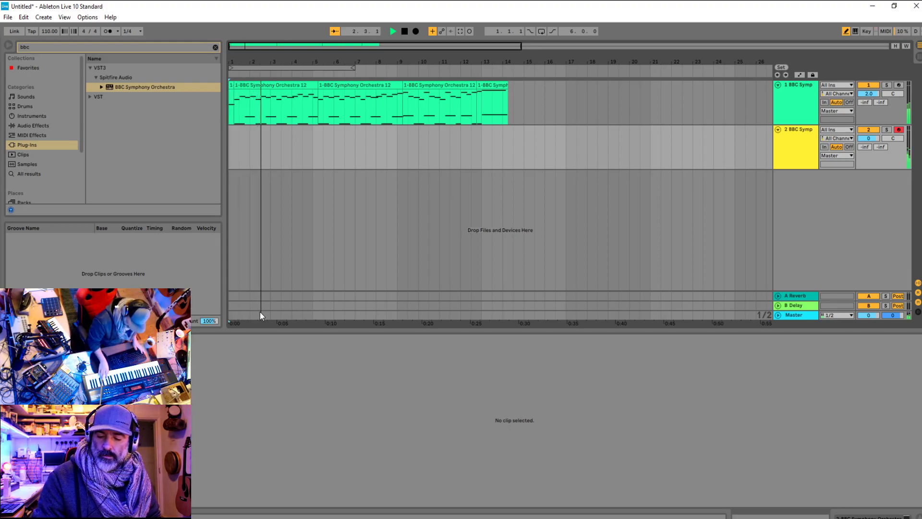
{"action": "key", "text": "space"}
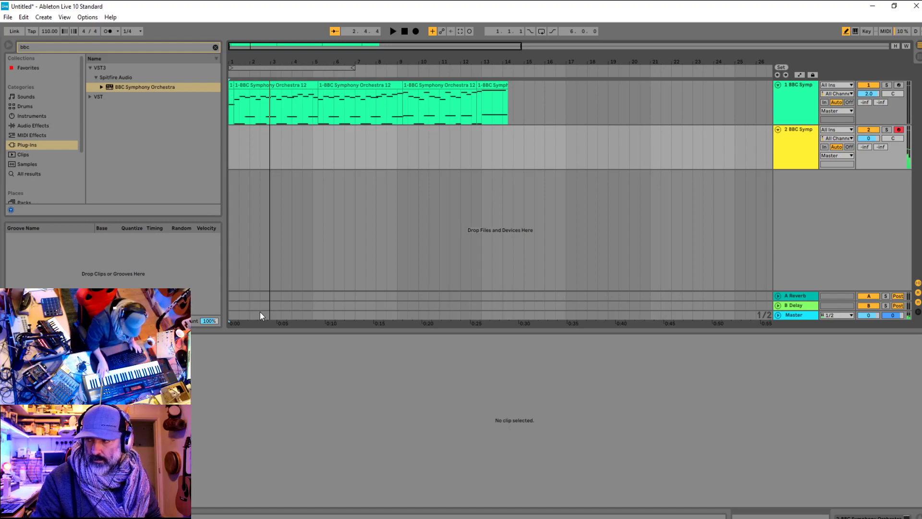
{"action": "key", "text": "space"}
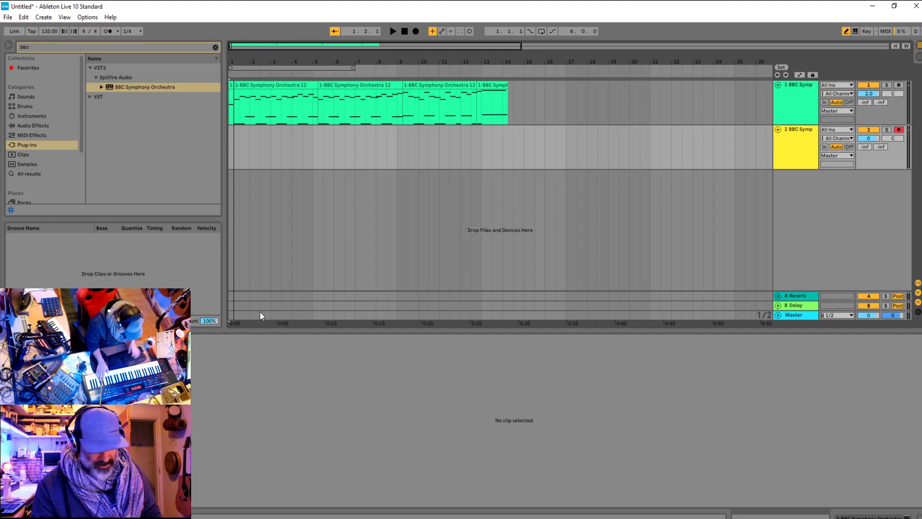
{"action": "key", "text": "F9"}
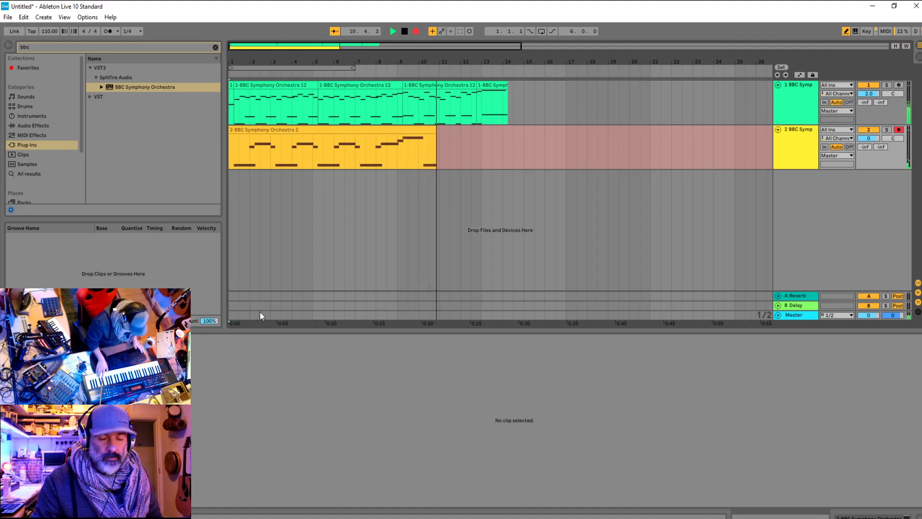
{"action": "key", "text": "space"}
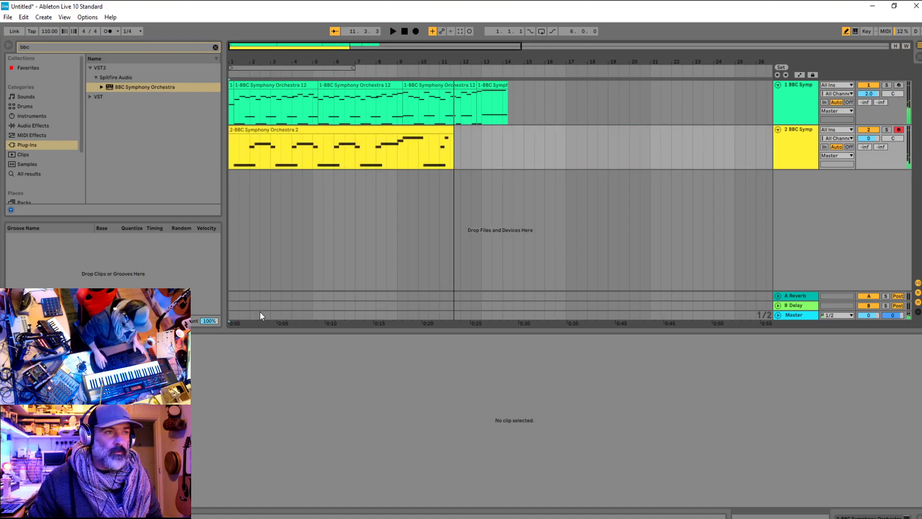
{"action": "key", "text": "Home"}
Open the recorded clip on the second track and listen to its closing bars from about bar 9
{"action": "left_click", "coordinate": [413, 155]}
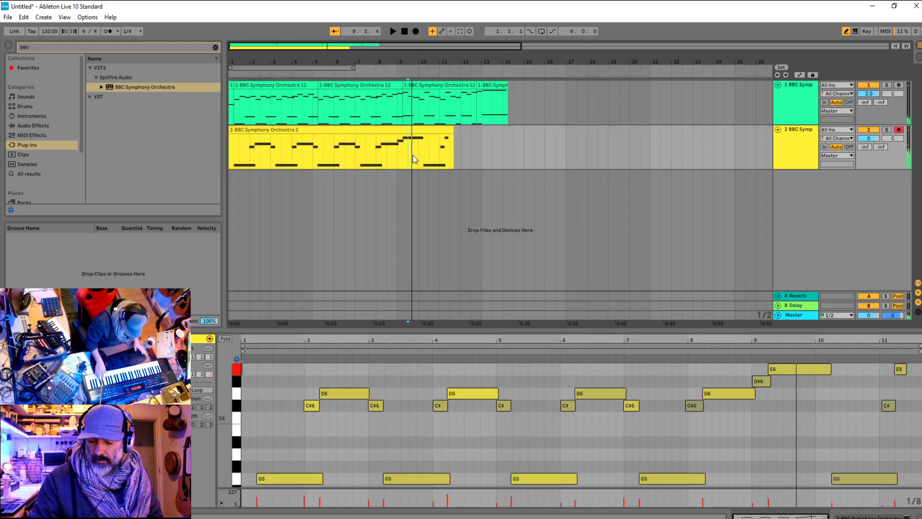
{"action": "key", "text": "space"}
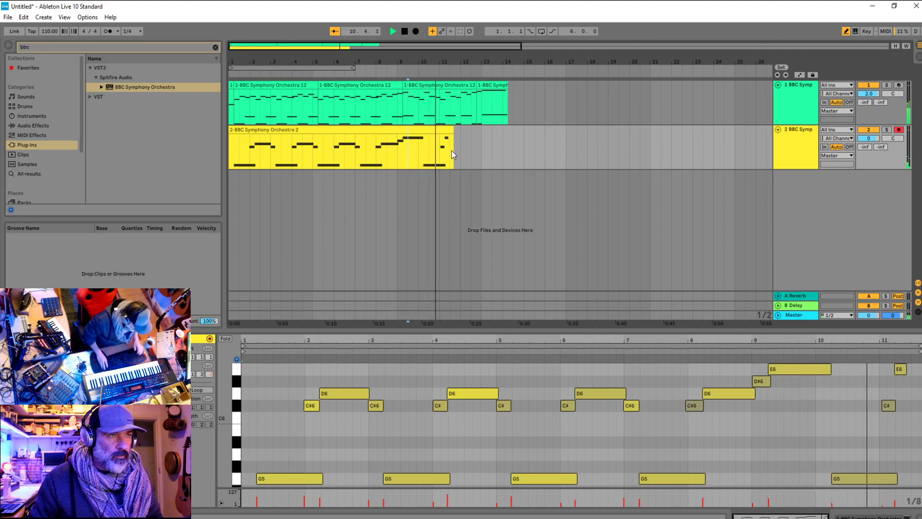
{"action": "left_click", "coordinate": [439, 150]}
{"action": "key", "text": "space"}
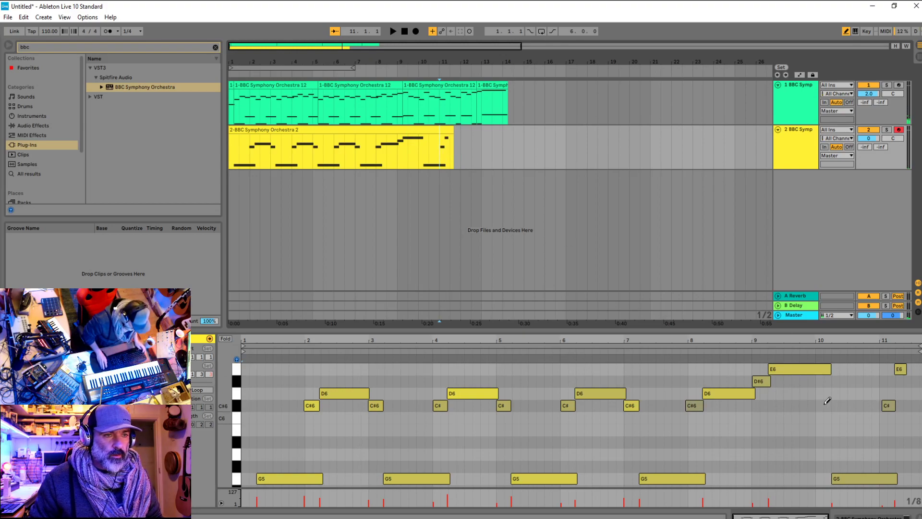
Erase the short C#6 and E6 notes in bar 11 of the second track's clip
{"action": "left_click", "coordinate": [885, 406]}
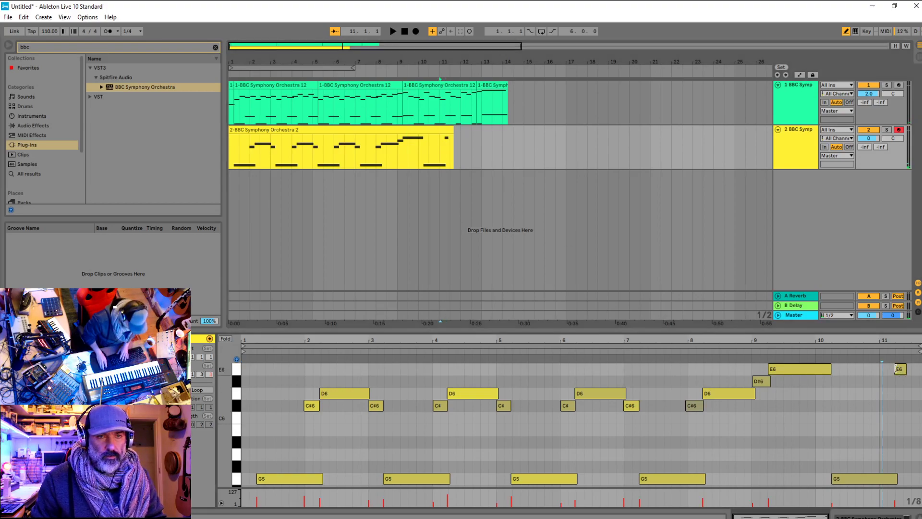
{"action": "key", "text": "Right"}
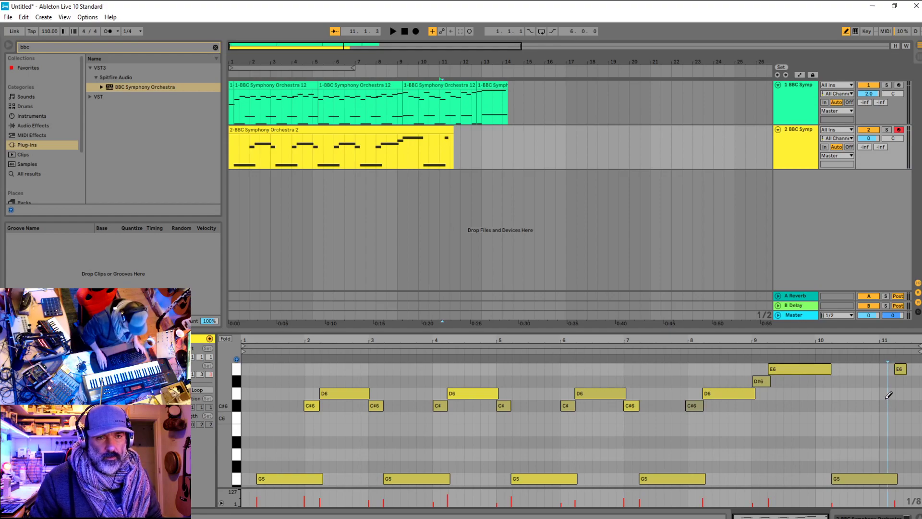
{"action": "left_click", "coordinate": [900, 369]}
{"action": "key", "text": "Left"}
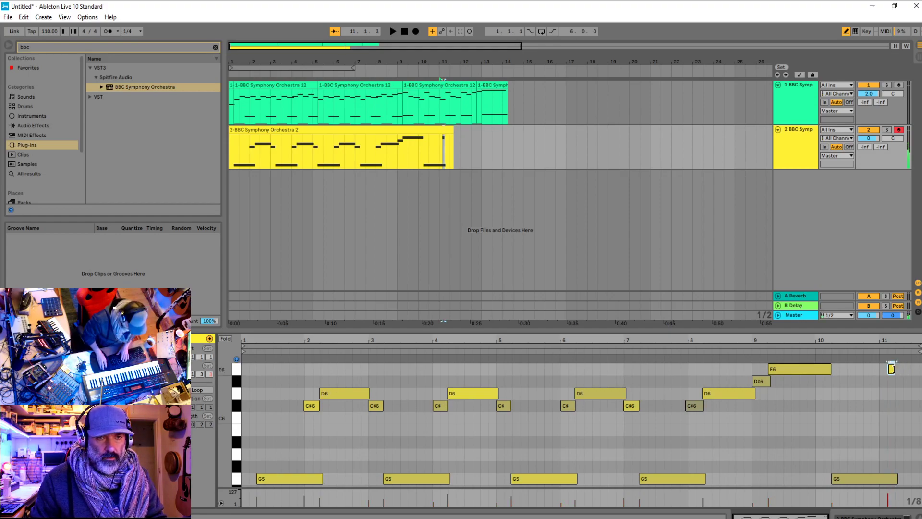
{"action": "key", "text": "Right"}
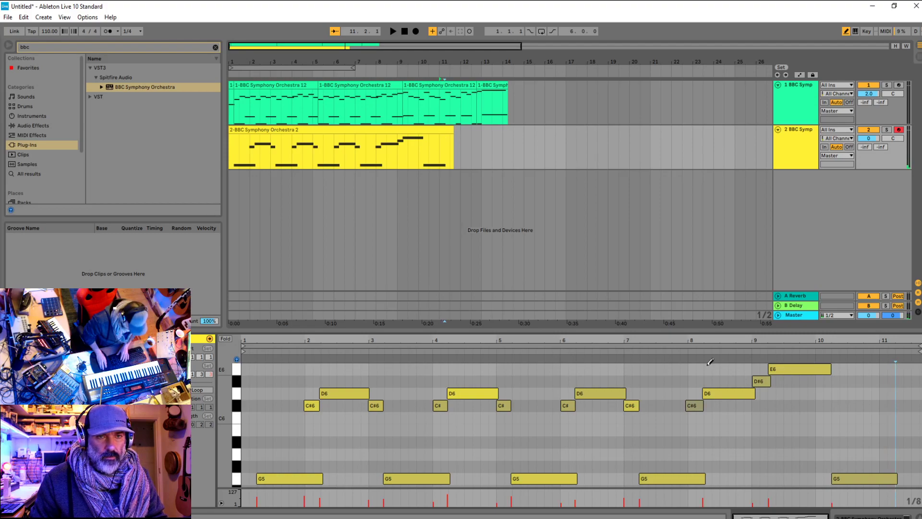
Play the arrangement from about bar 6, and again from bar 8, to check the trimmed part
{"action": "left_click", "coordinate": [342, 215]}
{"action": "key", "text": "space"}
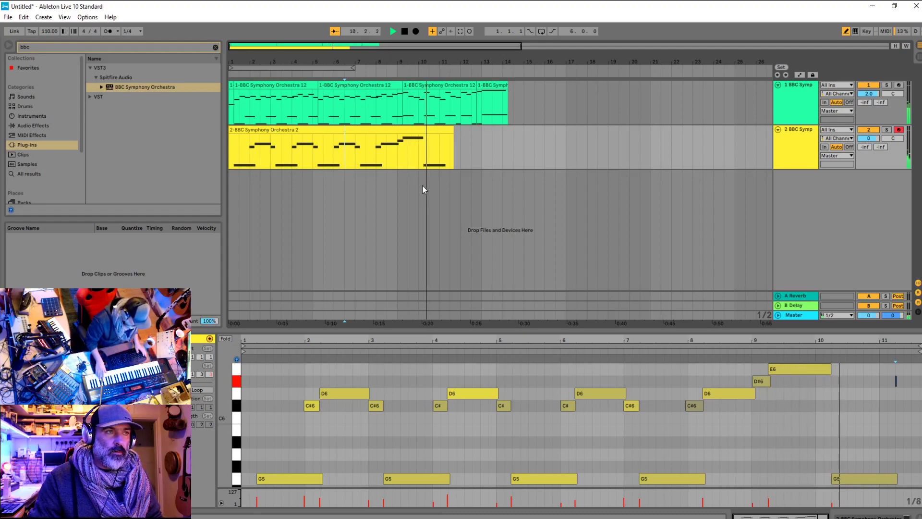
{"action": "left_click", "coordinate": [387, 145]}
{"action": "key", "text": "space"}
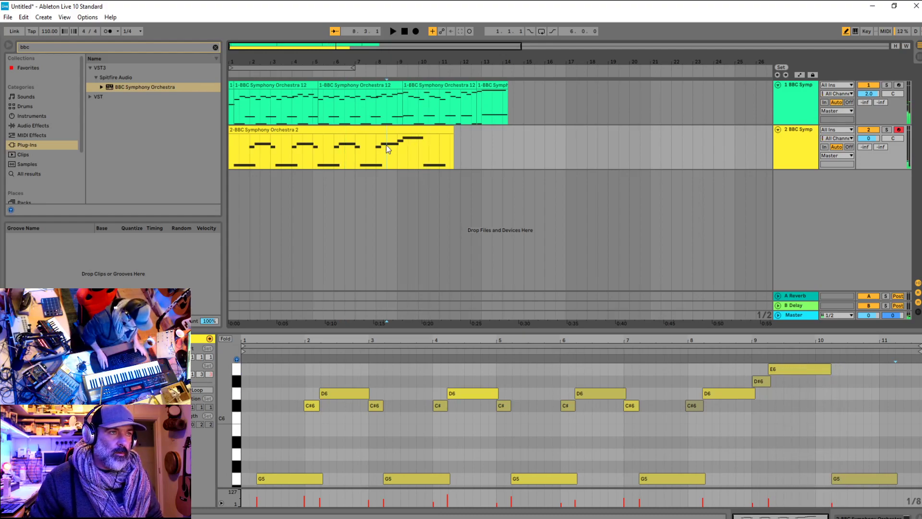
Examine the long E6 note in bar 9 and the clip's pitch bend envelope, and return to the notes
{"action": "left_click", "coordinate": [792, 363]}
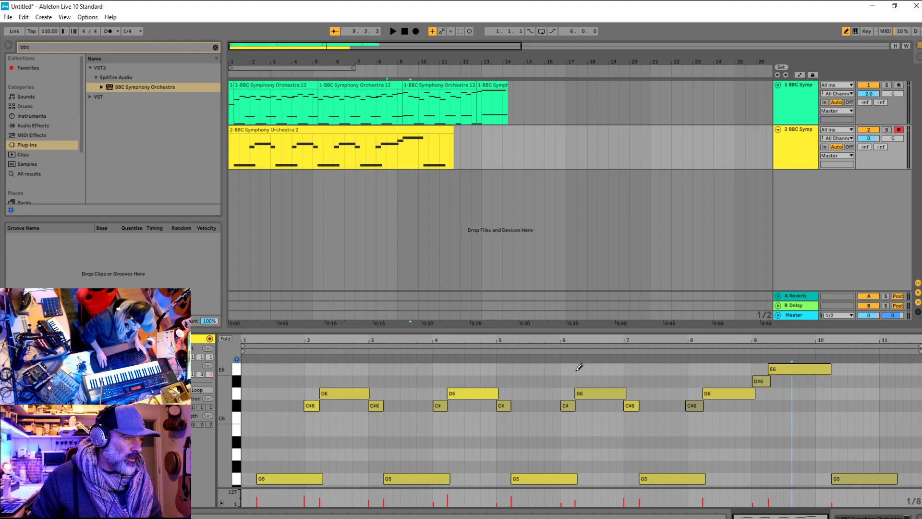
{"action": "right_click", "coordinate": [779, 371]}
{"action": "left_click", "coordinate": [783, 370]}
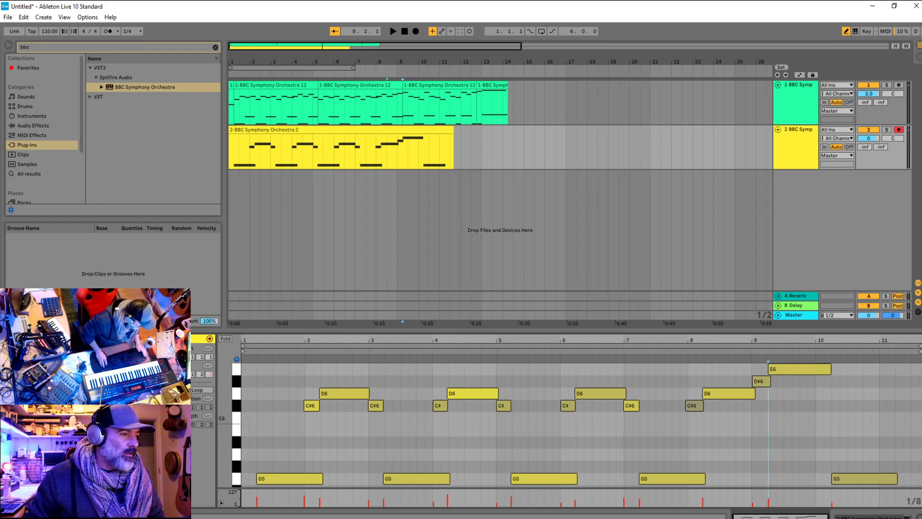
{"action": "left_click", "coordinate": [28, 502]}
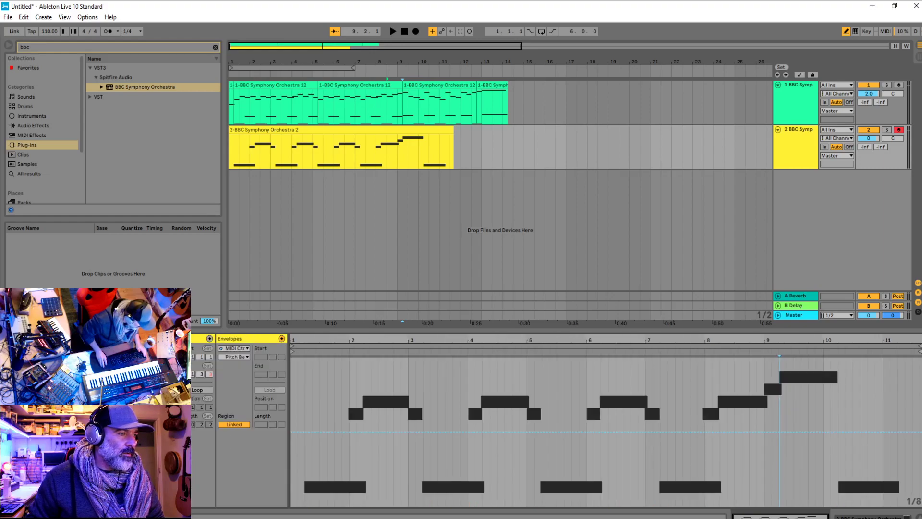
{"action": "left_click", "coordinate": [28, 502]}
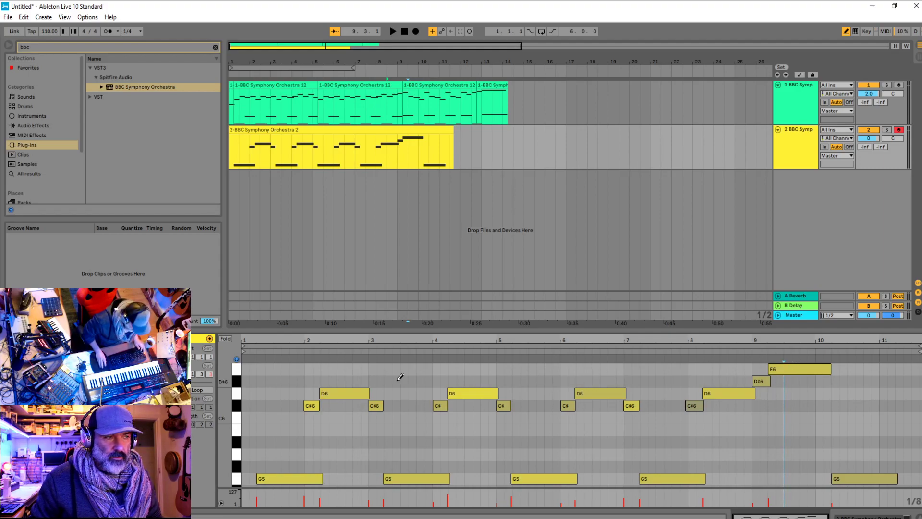
Undo and redo the last edit to the E6 note in bar 9, and check the available undo actions
{"action": "key", "text": "ctrl+z"}
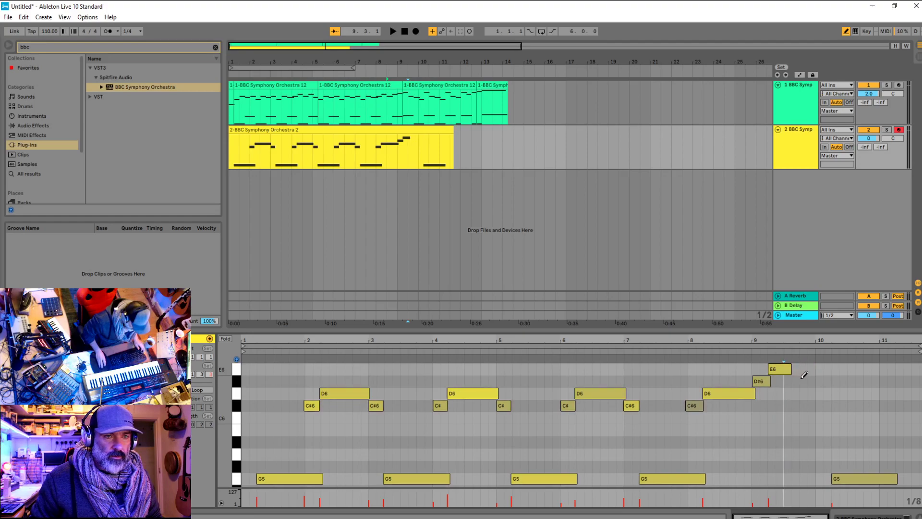
{"action": "key", "text": "ctrl+y"}
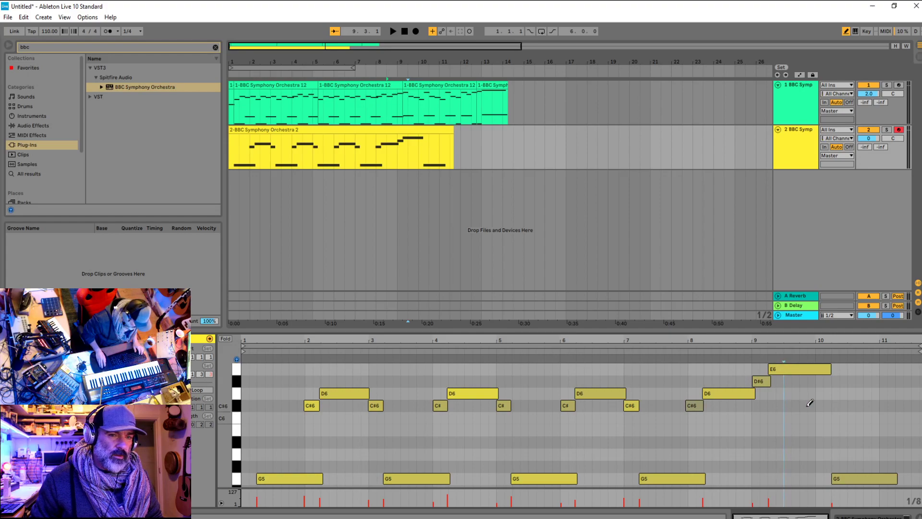
{"action": "left_click", "coordinate": [23, 19]}
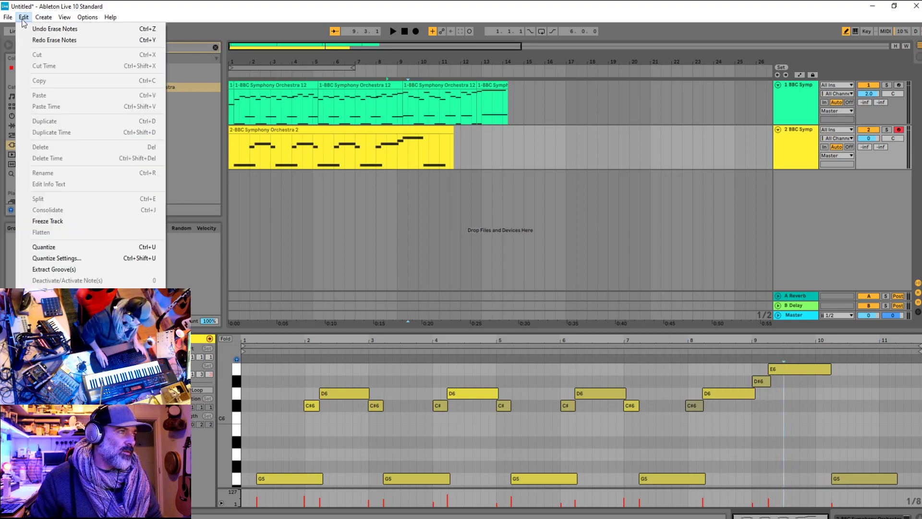
{"action": "mouse_move", "coordinate": [48, 20]}
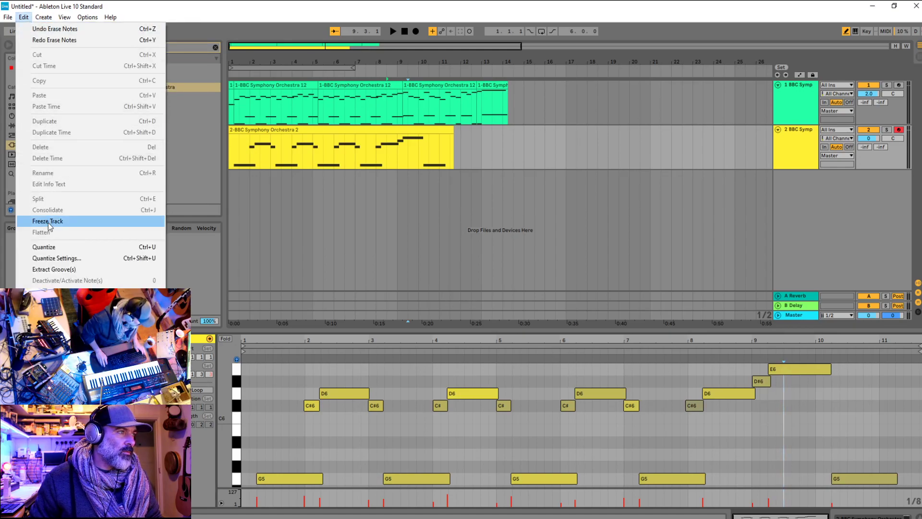
{"action": "left_click", "coordinate": [488, 6]}
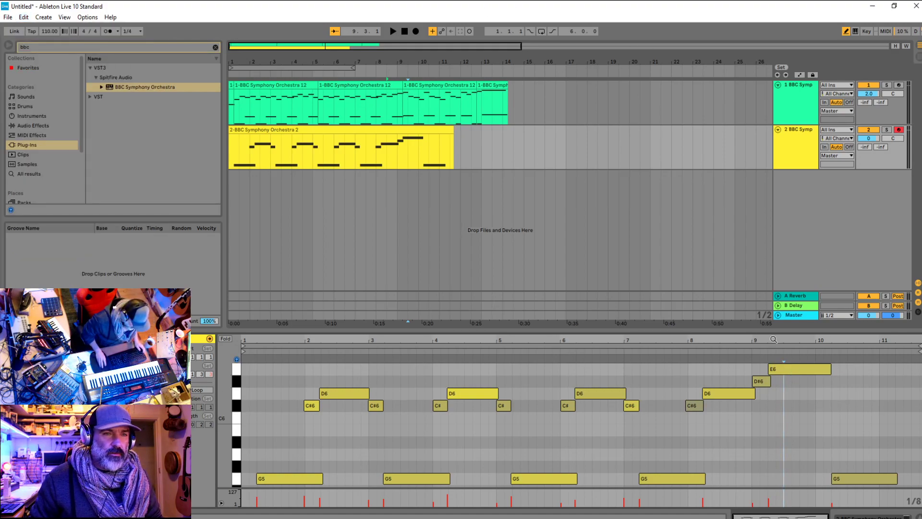
{"action": "left_click_drag", "start_coordinate": [764, 393], "coordinate": [820, 393]}
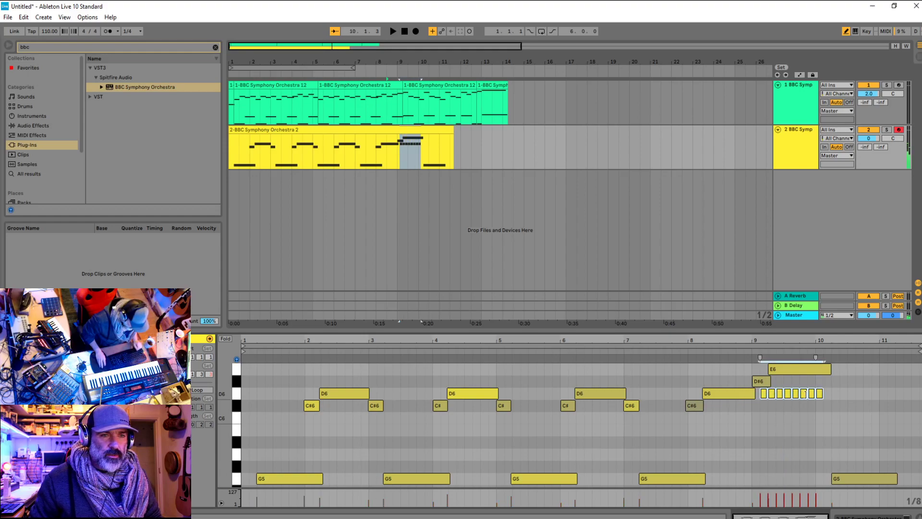
{"action": "key", "text": "ctrl+z"}
{"action": "key", "text": "ctrl+shift+z"}
{"action": "key", "text": "ctrl+z"}
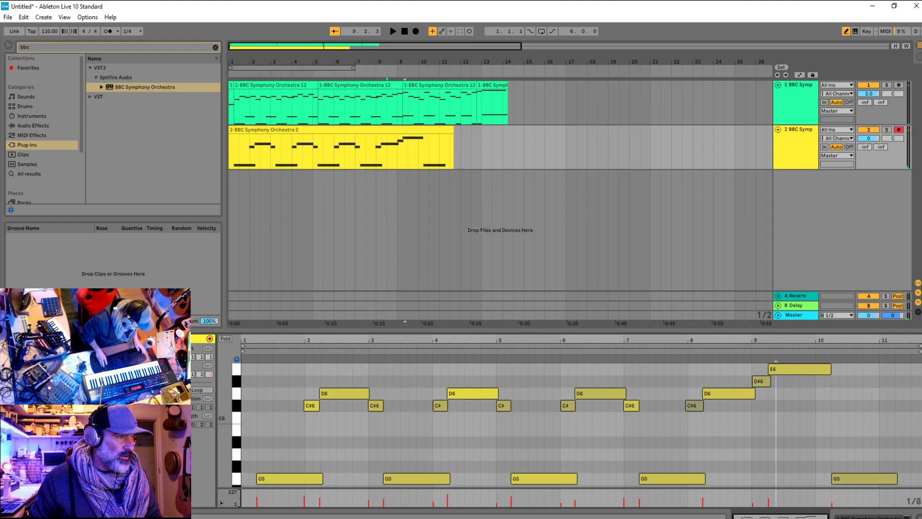
{"action": "key", "text": "Escape"}
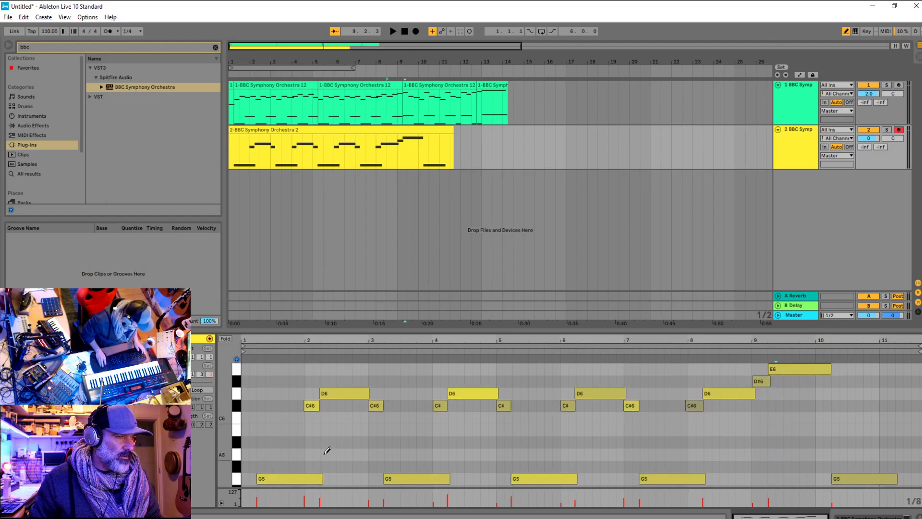
{"action": "mouse_move", "coordinate": [325, 453]}
{"action": "left_mouse_down"}
{"action": "mouse_move", "coordinate": [473, 445]}
{"action": "mouse_move", "coordinate": [492, 430]}
{"action": "left_mouse_up"}
{"action": "key", "text": "Delete"}
{"action": "key", "text": "Delete"}
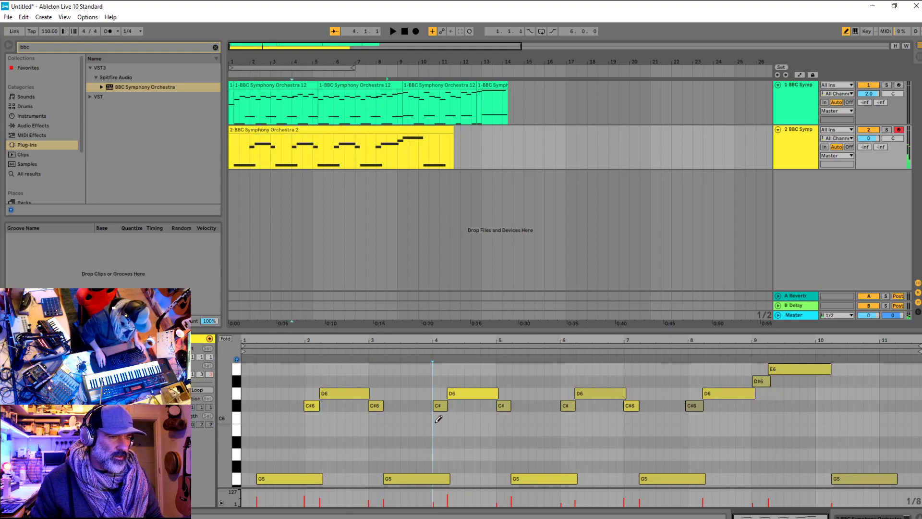
{"action": "left_click_drag", "start_coordinate": [435, 429], "coordinate": [505, 427]}
{"action": "key", "text": "Delete"}
{"action": "key", "text": "Delete"}
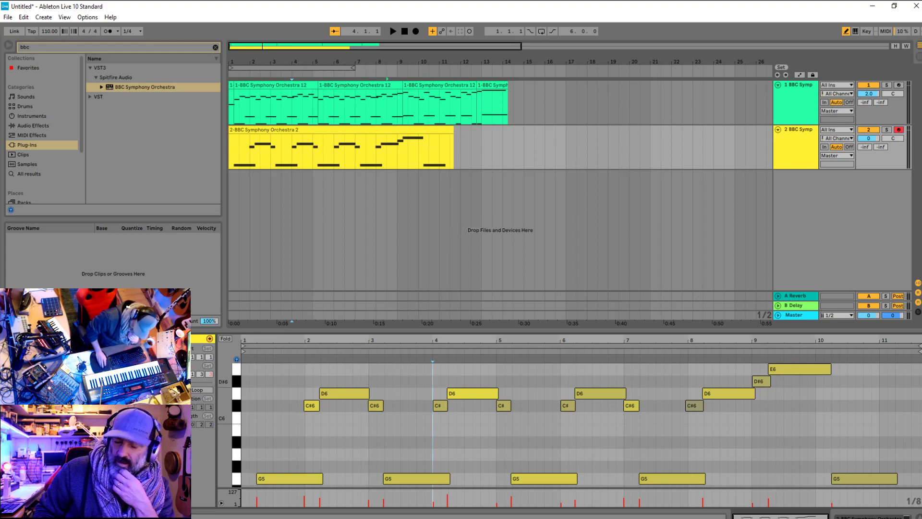
Turn off Draw Mode, delete the long E6 note in bar 9, and select the D#6 note before it
{"action": "left_click", "coordinate": [847, 31]}
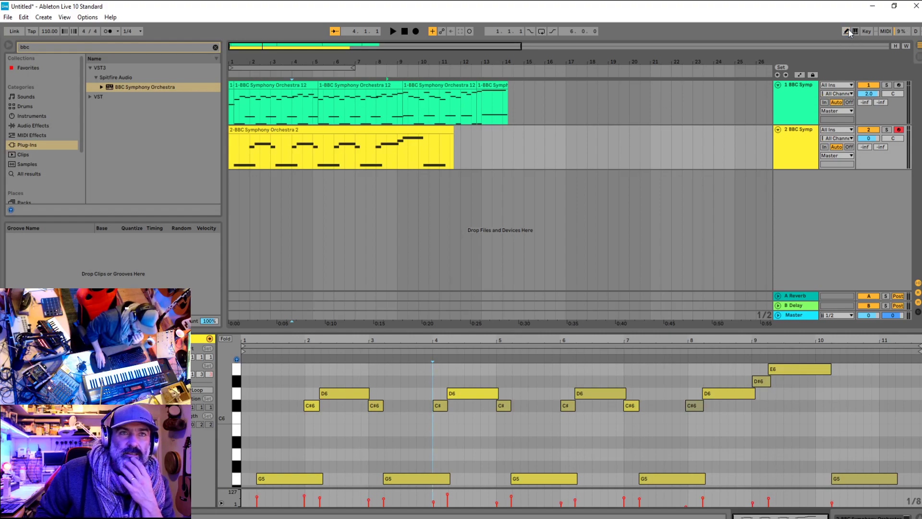
{"action": "mouse_move", "coordinate": [784, 368]}
{"action": "left_mouse_down"}
{"action": "mouse_move", "coordinate": [792, 369]}
{"action": "mouse_move", "coordinate": [776, 381]}
{"action": "mouse_move", "coordinate": [785, 382]}
{"action": "left_mouse_up"}
{"action": "key", "text": "Delete"}
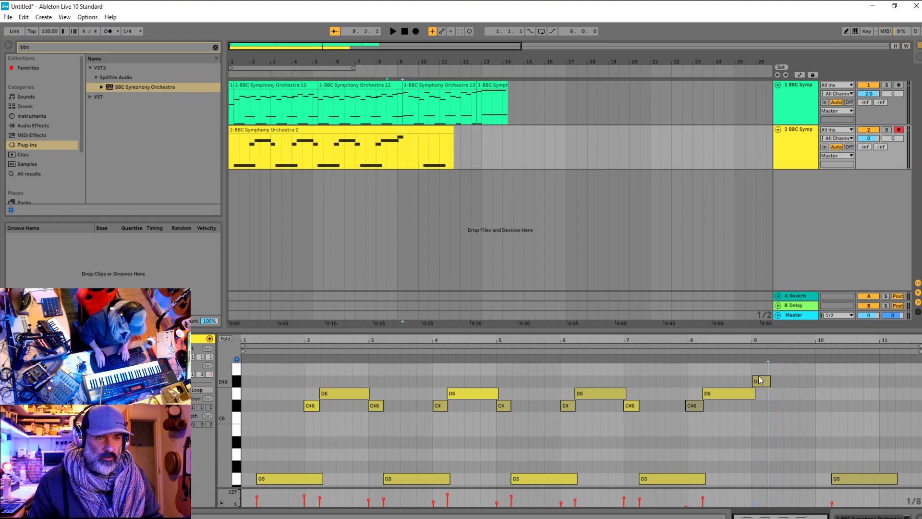
{"action": "left_click", "coordinate": [762, 381]}
Play the arrangement from the beginning several times to check the second track's part against the first
{"action": "left_click", "coordinate": [236, 151]}
{"action": "key", "text": "space"}
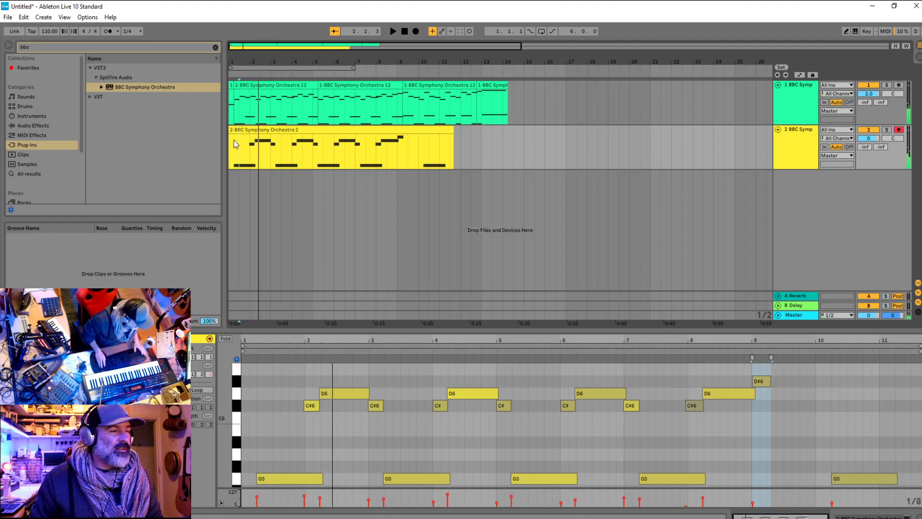
{"action": "key", "text": "space"}
{"action": "key", "text": "space"}
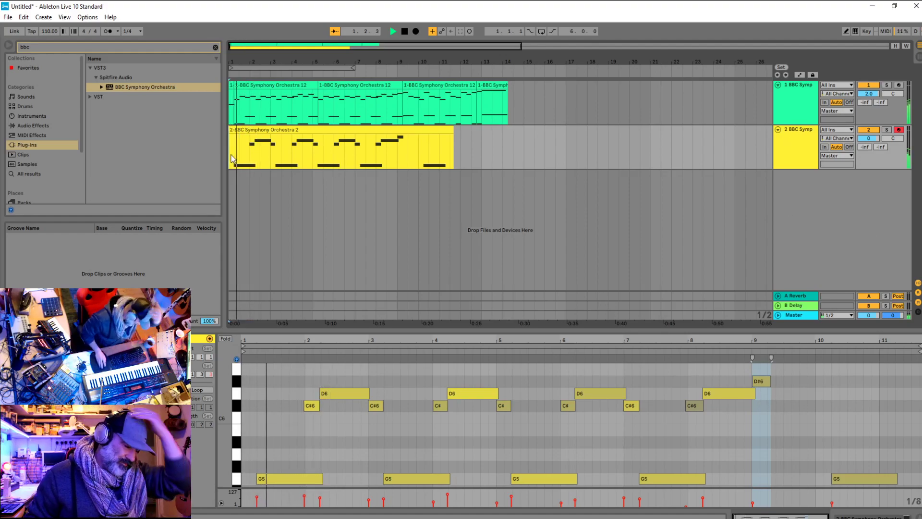
{"action": "key", "text": "space"}
{"action": "key", "text": "space"}
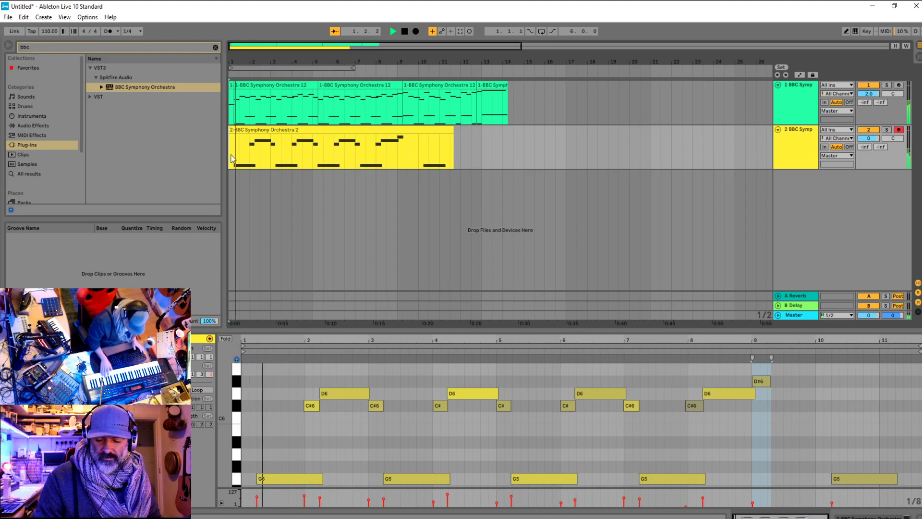
{"action": "key", "text": "space"}
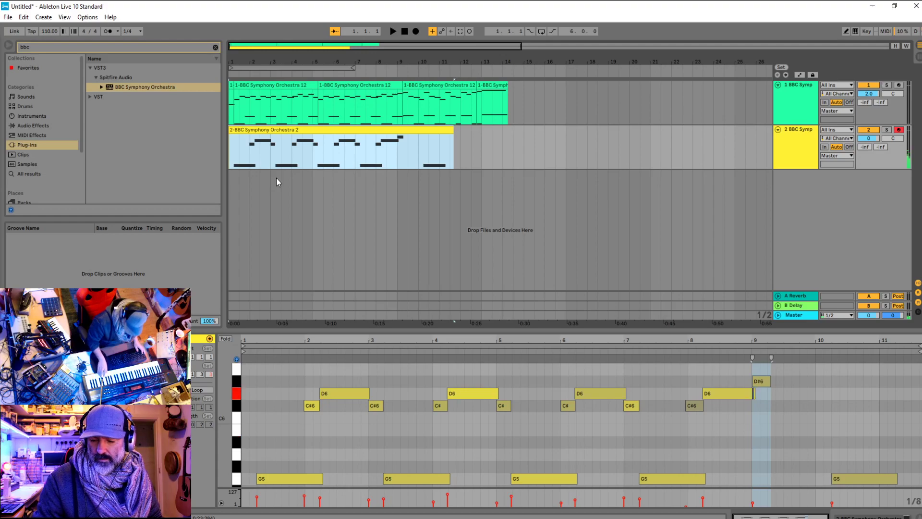
{"action": "key", "text": "space"}
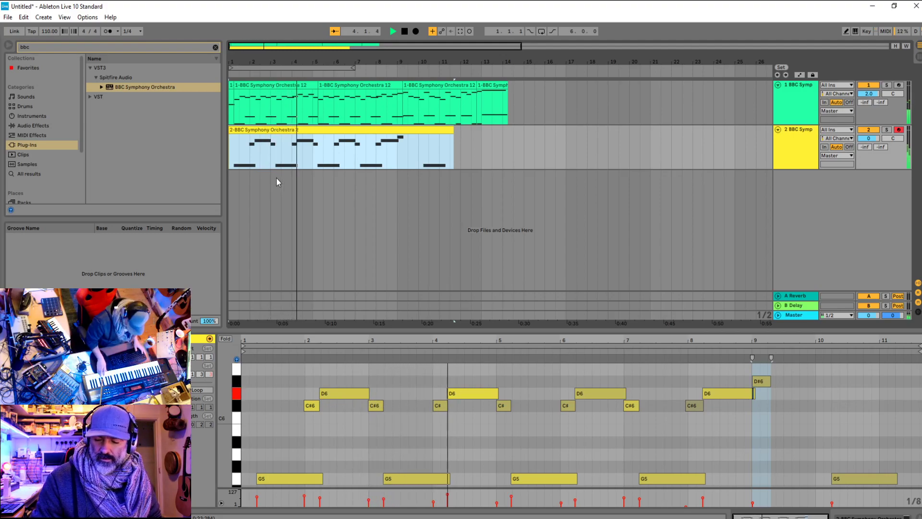
{"action": "key", "text": "space"}
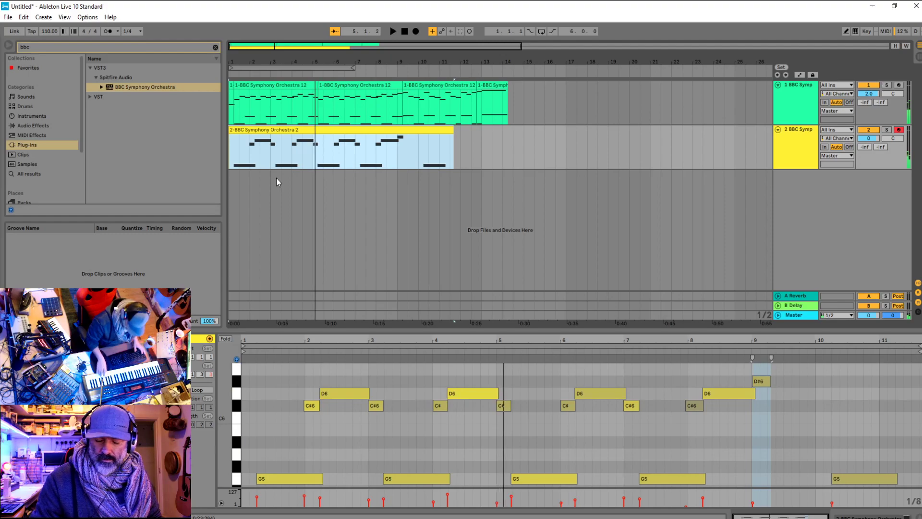
{"action": "left_click", "coordinate": [231, 106]}
{"action": "key", "text": "space"}
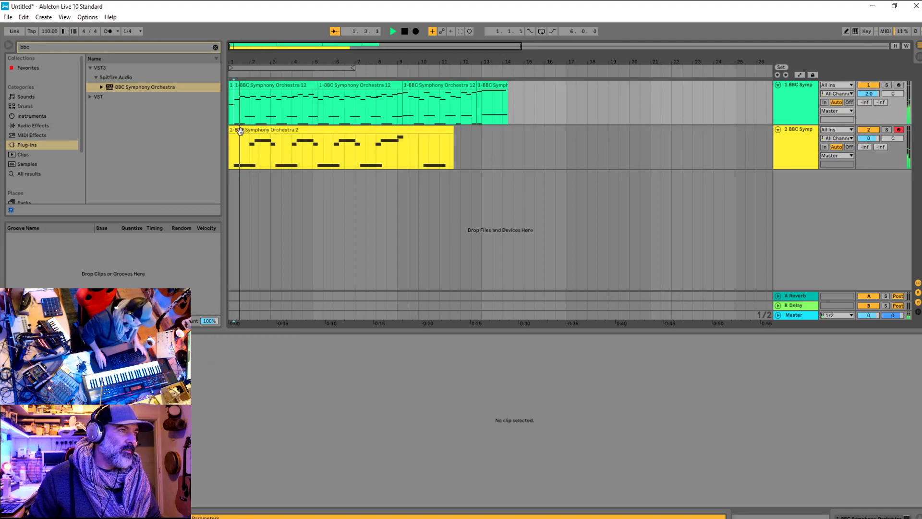
{"action": "left_click", "coordinate": [243, 131]}
{"action": "key", "text": "space"}
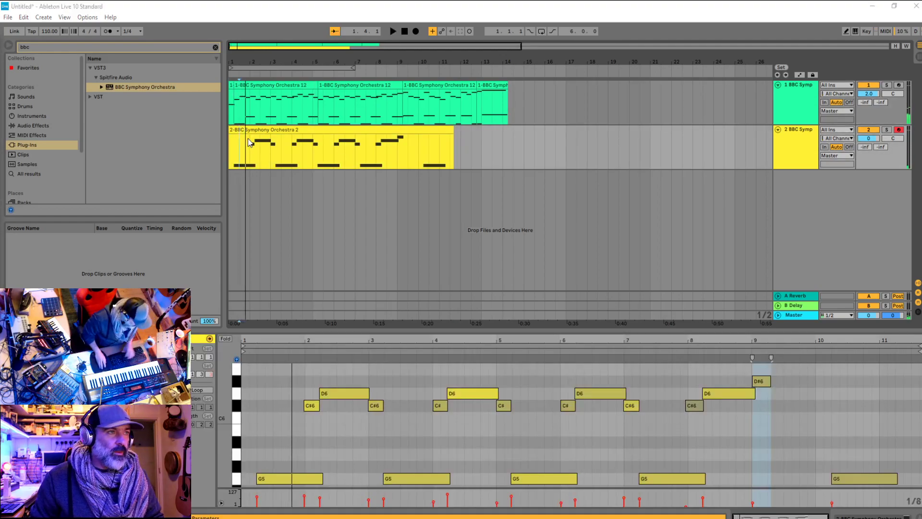
Delete the whole clip from the second track, leave Draw Mode, and return the insert point to bar 1
{"action": "left_click", "coordinate": [248, 139]}
{"action": "key", "text": "Delete"}
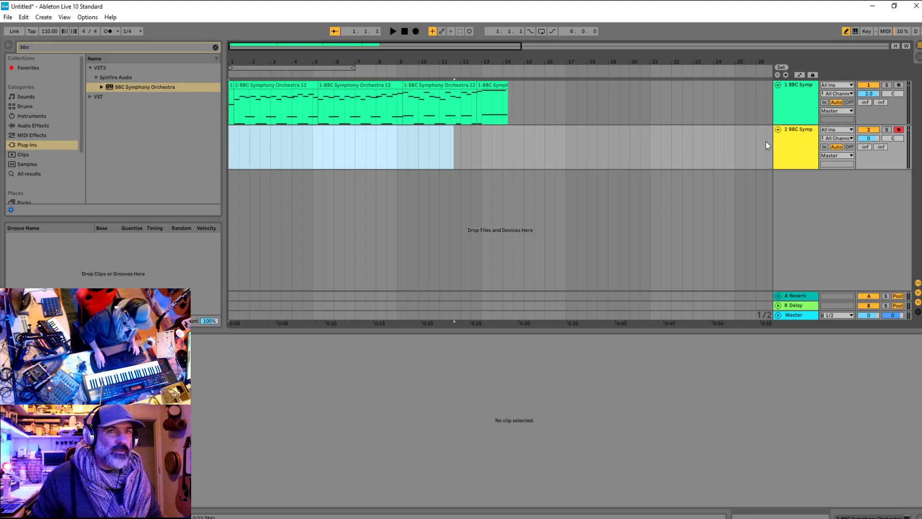
{"action": "key", "text": "b"}
{"action": "left_click", "coordinate": [233, 141]}
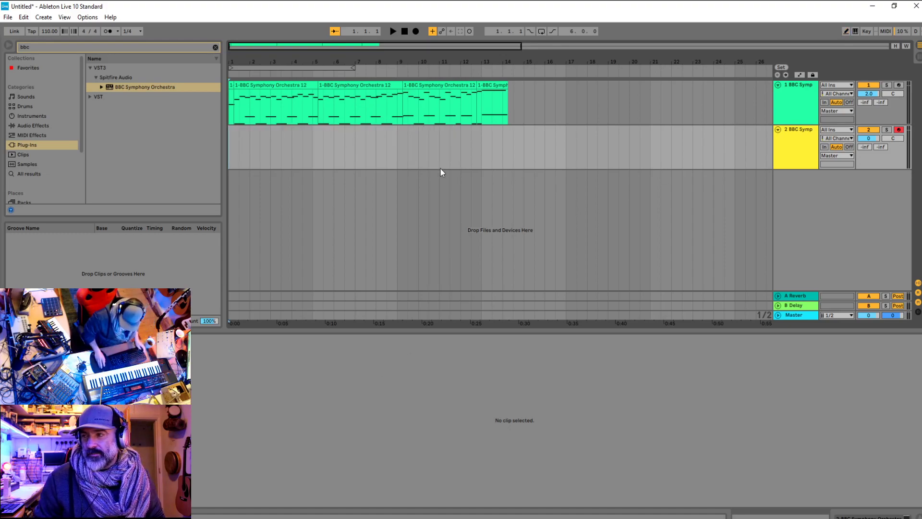
Play the first track from the beginning twice to rehearse a new part for the second track
{"action": "key", "text": "minus"}
{"action": "key", "text": "space"}
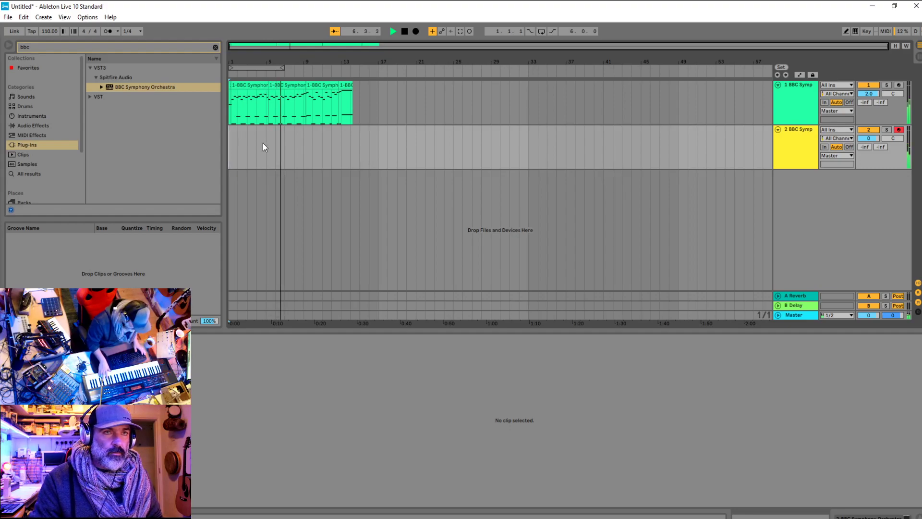
{"action": "key", "text": "space"}
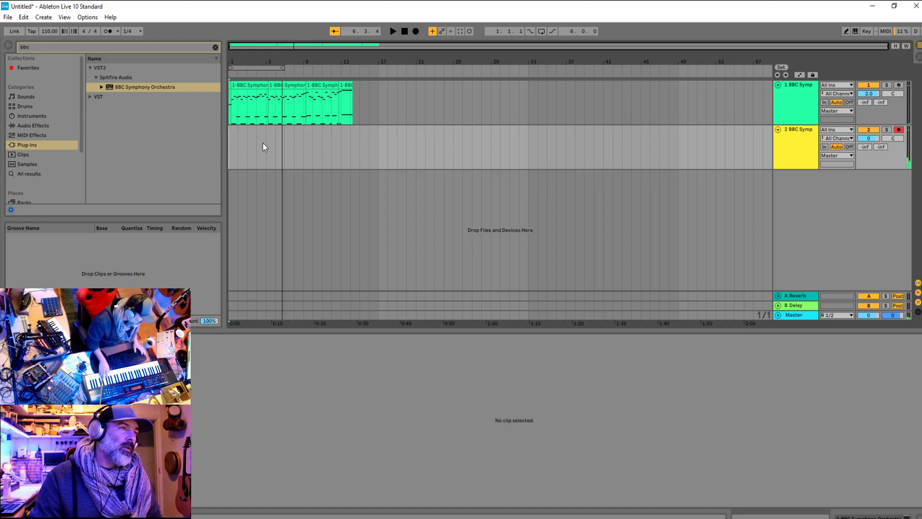
{"action": "key", "text": "space"}
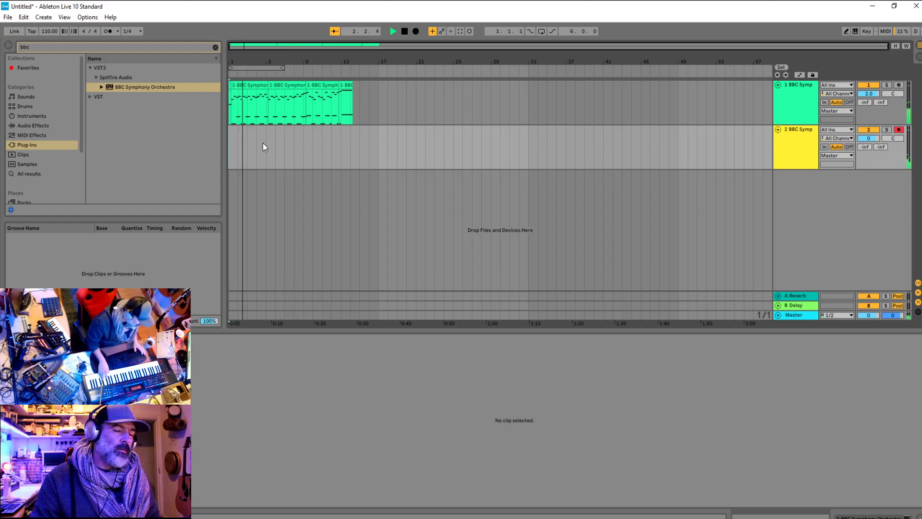
{"action": "key", "text": "space"}
{"action": "key", "text": "F9"}
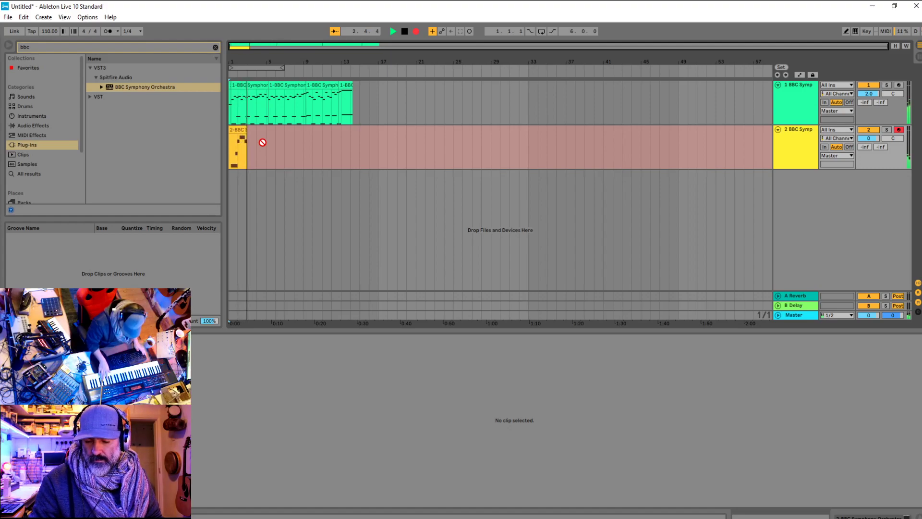
{"action": "key", "text": "space"}
{"action": "key", "text": "ctrl+z"}
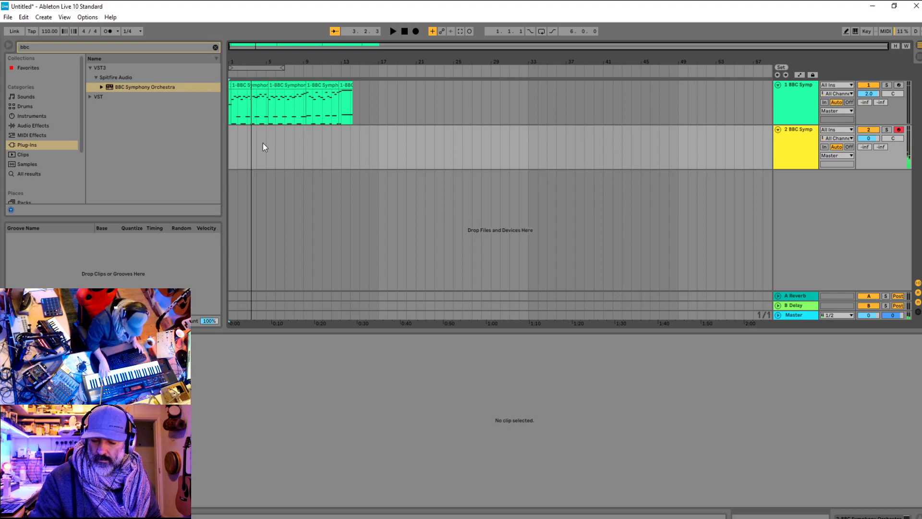
Record a new part on the second track from bar 1 to about bar 14, and open the recorded clip's notes
{"action": "key", "text": "F9"}
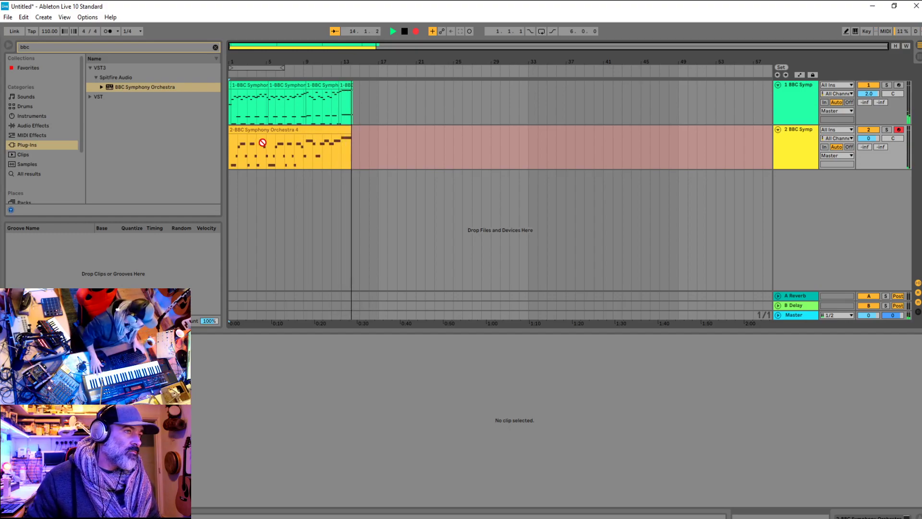
{"action": "key", "text": "space"}
{"action": "left_click", "coordinate": [328, 148]}
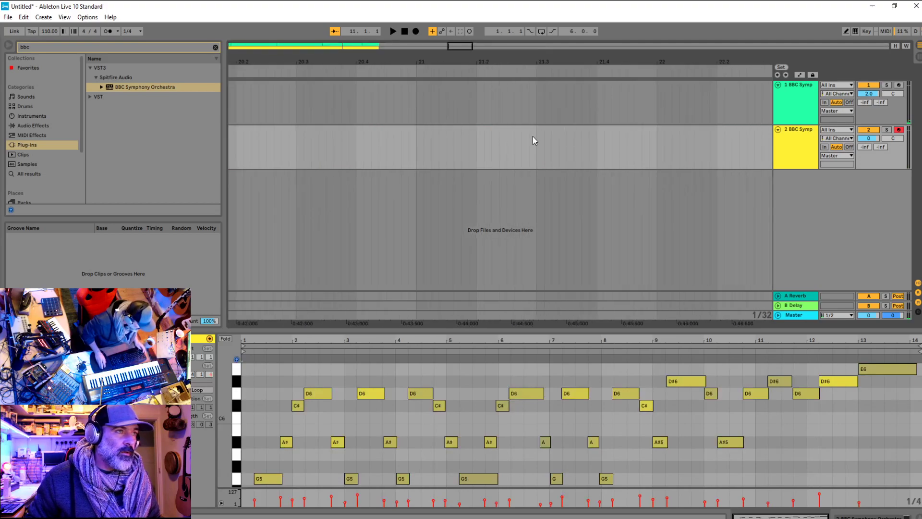
{"action": "left_click", "coordinate": [309, 112]}
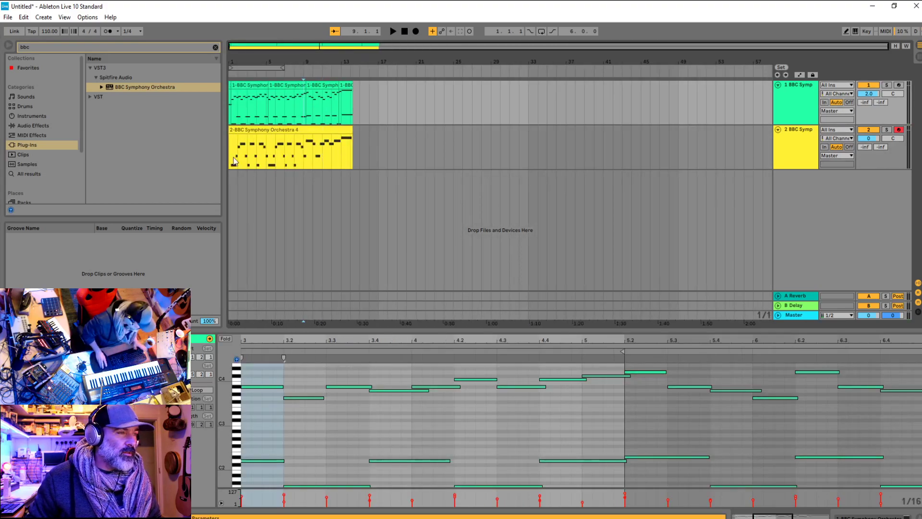
{"action": "left_click", "coordinate": [251, 140]}
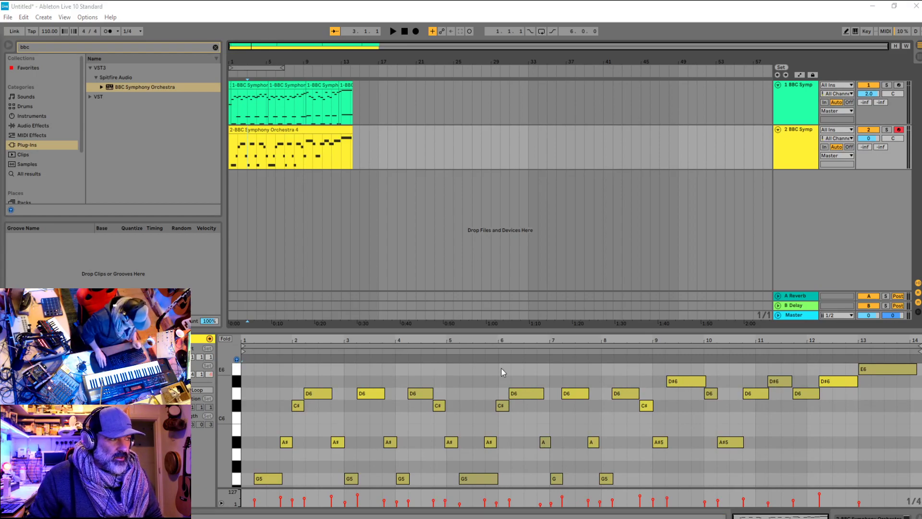
Quantize the notes of the second track's new clip and return the insert point to bar 1
{"action": "right_click", "coordinate": [514, 375]}
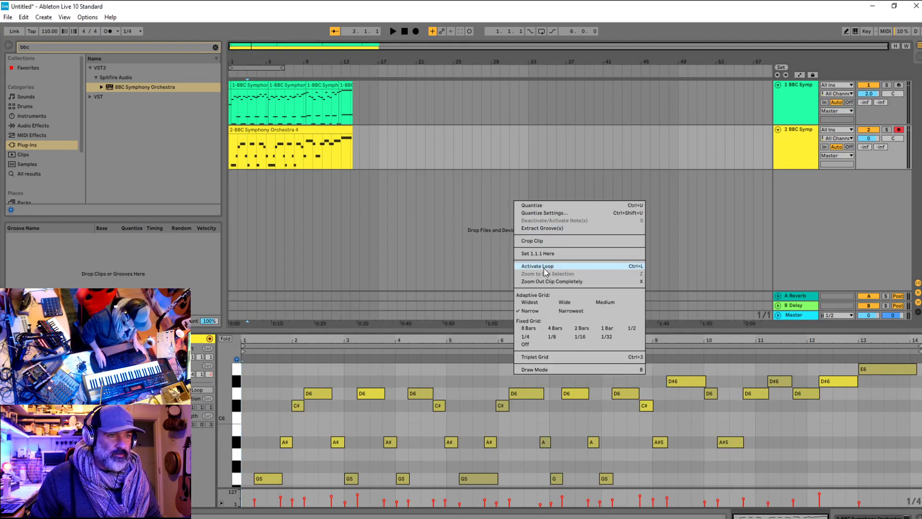
{"action": "left_click", "coordinate": [534, 208]}
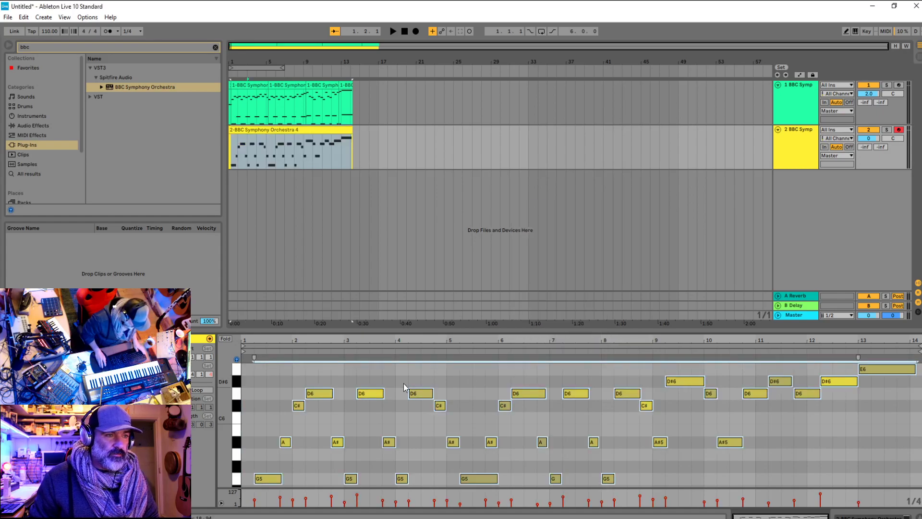
{"action": "left_click", "coordinate": [231, 199]}
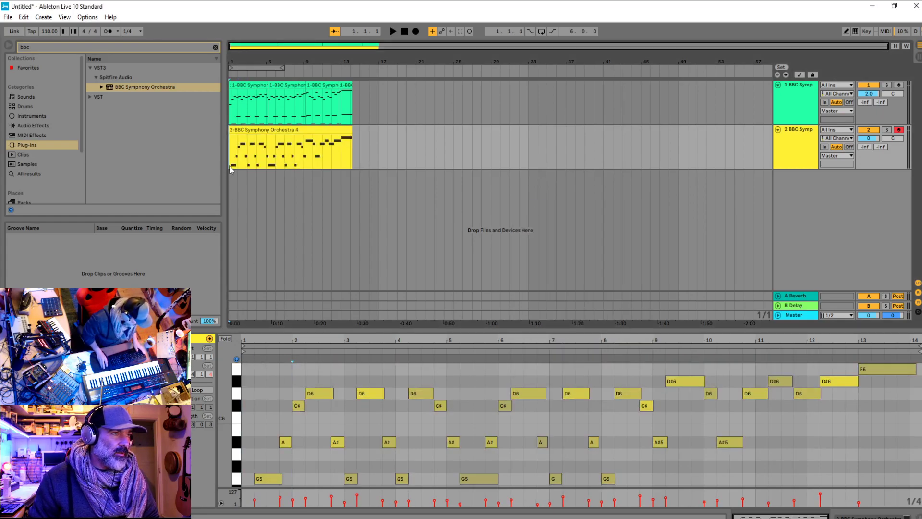
Reduce the height of the first and second tracks in the arrangement
{"action": "mouse_move", "coordinate": [798, 169]}
{"action": "left_mouse_down"}
{"action": "mouse_move", "coordinate": [797, 134]}
{"action": "mouse_move", "coordinate": [795, 162]}
{"action": "left_mouse_up"}
{"action": "left_click", "coordinate": [787, 120]}
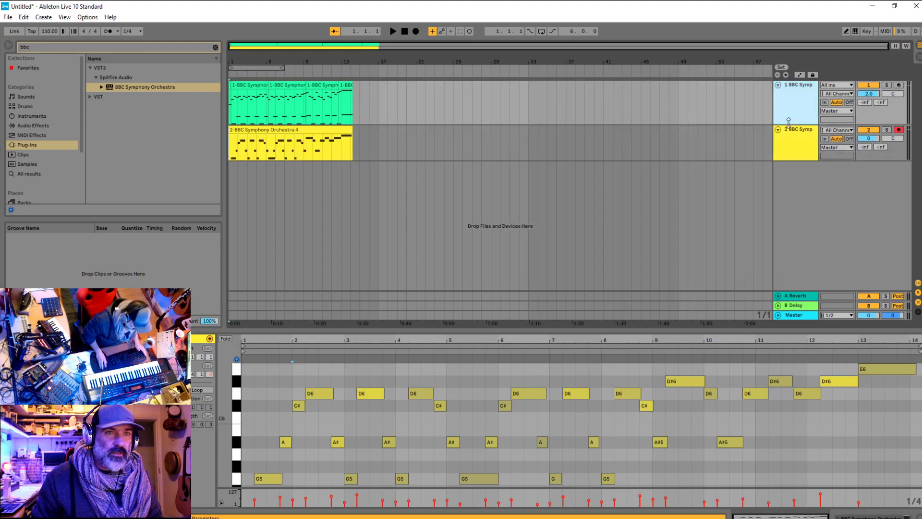
{"action": "mouse_move", "coordinate": [787, 124]}
{"action": "left_mouse_down"}
{"action": "mouse_move", "coordinate": [787, 106]}
{"action": "mouse_move", "coordinate": [789, 117]}
{"action": "left_mouse_up"}
{"action": "left_click", "coordinate": [786, 147]}
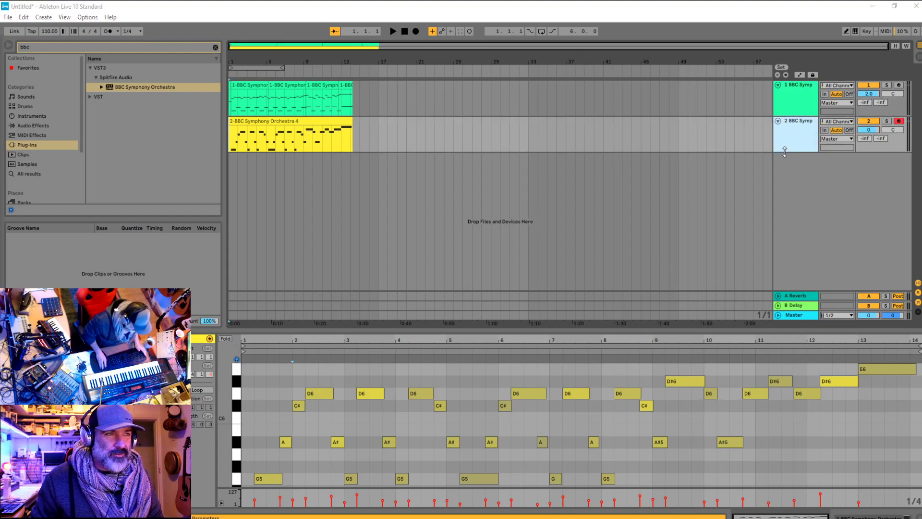
Insert a third MIDI track below the second and load the BBC Symphony Orchestra plug-in onto it
{"action": "right_click", "coordinate": [794, 175]}
{"action": "left_click", "coordinate": [816, 188]}
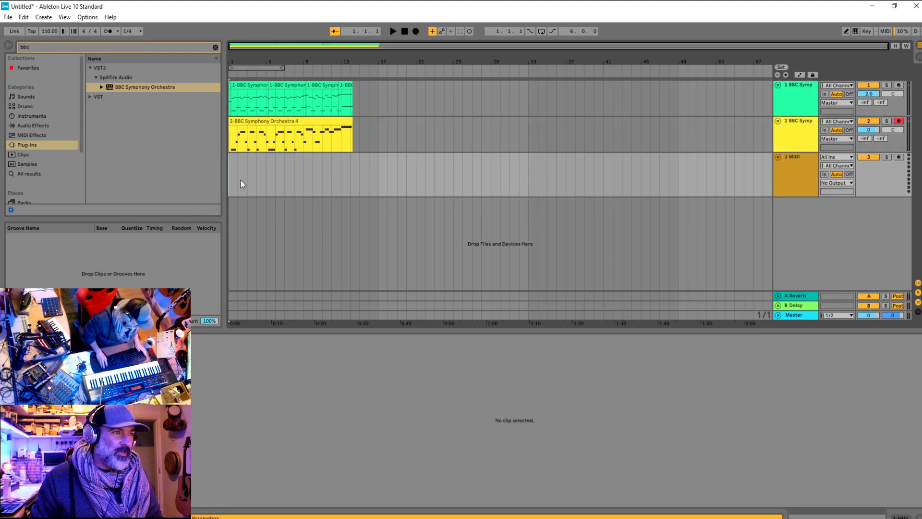
{"action": "double_click", "coordinate": [121, 86]}
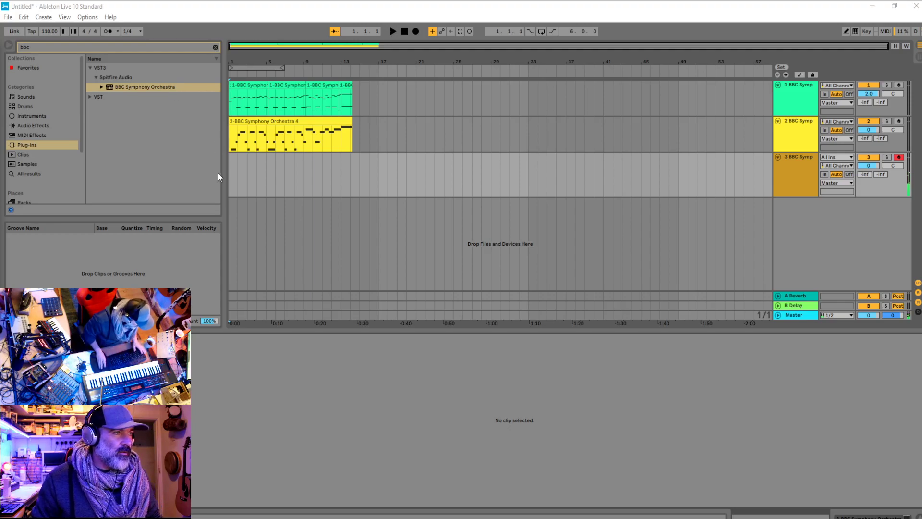
Play the arrangement from bar 1 to about bar 4 to try out a part on the third track
{"action": "left_click", "coordinate": [231, 163]}
{"action": "key", "text": "space"}
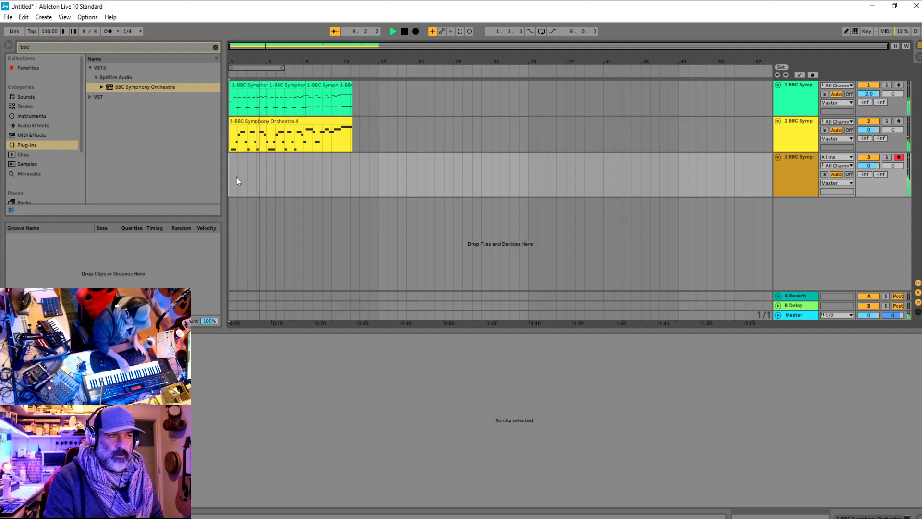
{"action": "key", "text": "space"}
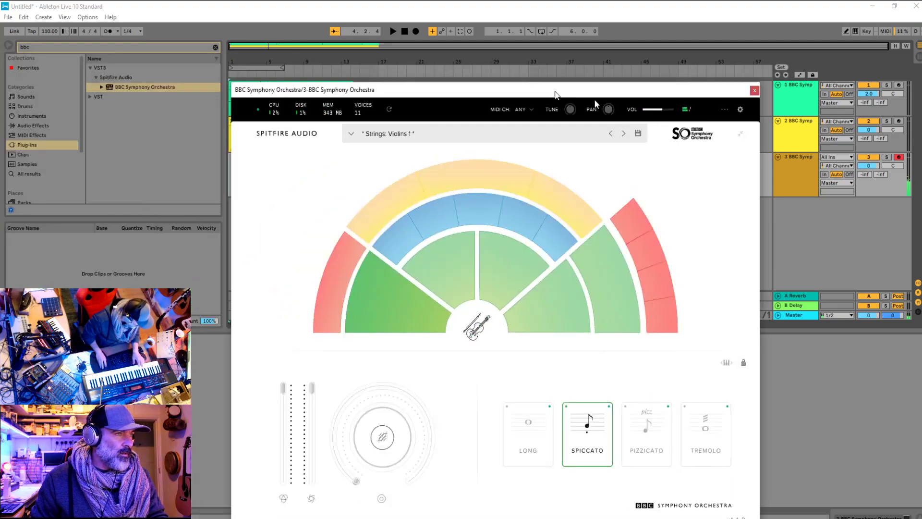
Audition the Long, Spiccato and Pizzicato techniques of Violins 1, choose Tremolo, and move the instrument window off the arrangement
{"action": "left_click_drag", "start_coordinate": [594, 99], "coordinate": [648, 28]}
{"action": "left_click", "coordinate": [596, 376]}
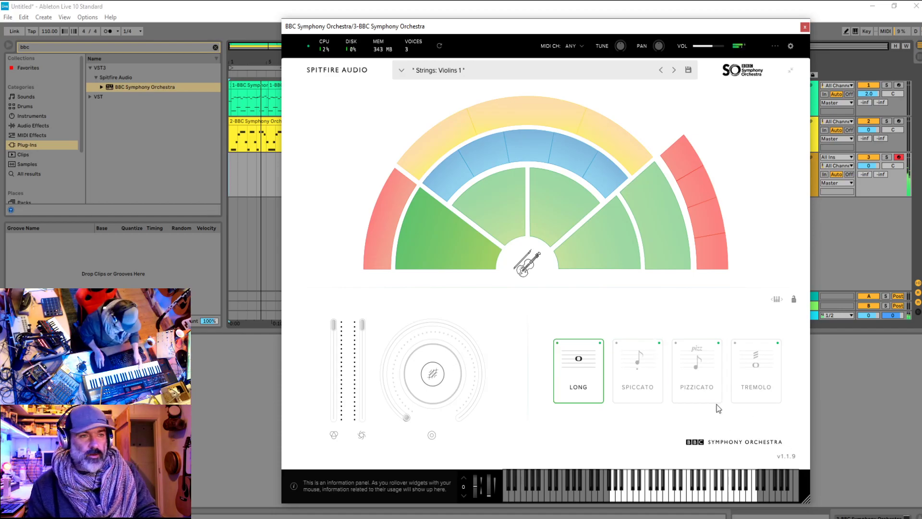
{"action": "left_click", "coordinate": [640, 378]}
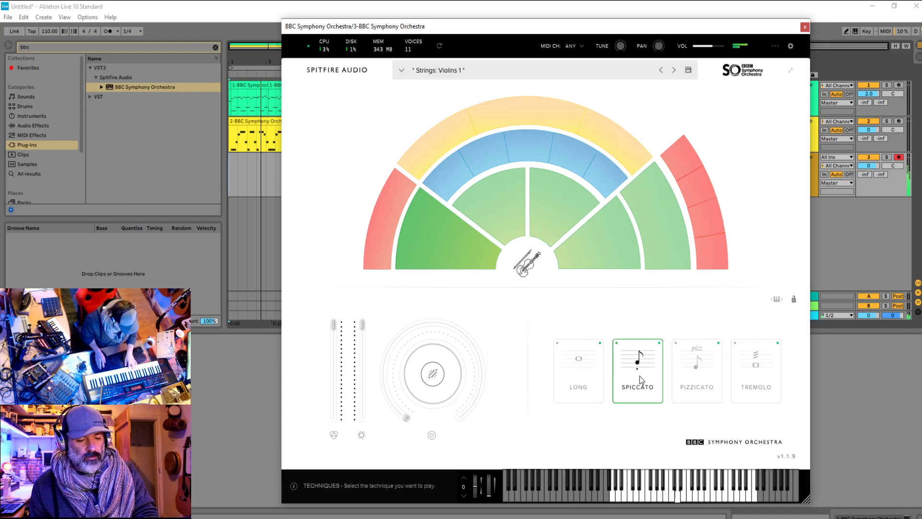
{"action": "left_click", "coordinate": [714, 372]}
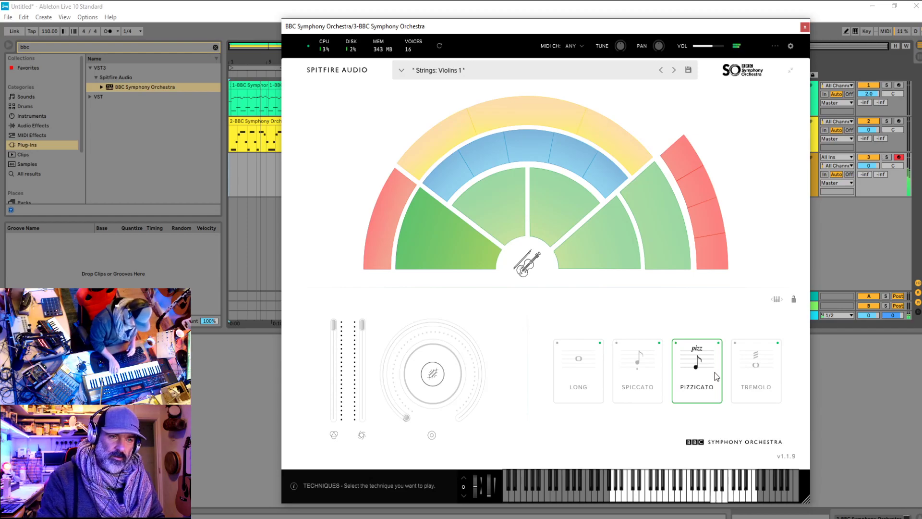
{"action": "left_click", "coordinate": [771, 374]}
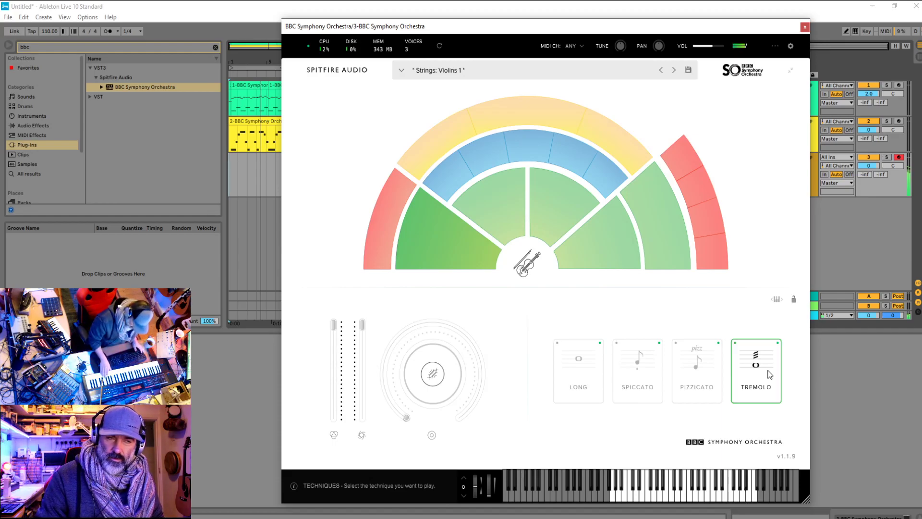
{"action": "left_click_drag", "start_coordinate": [430, 28], "coordinate": [0, 29]}
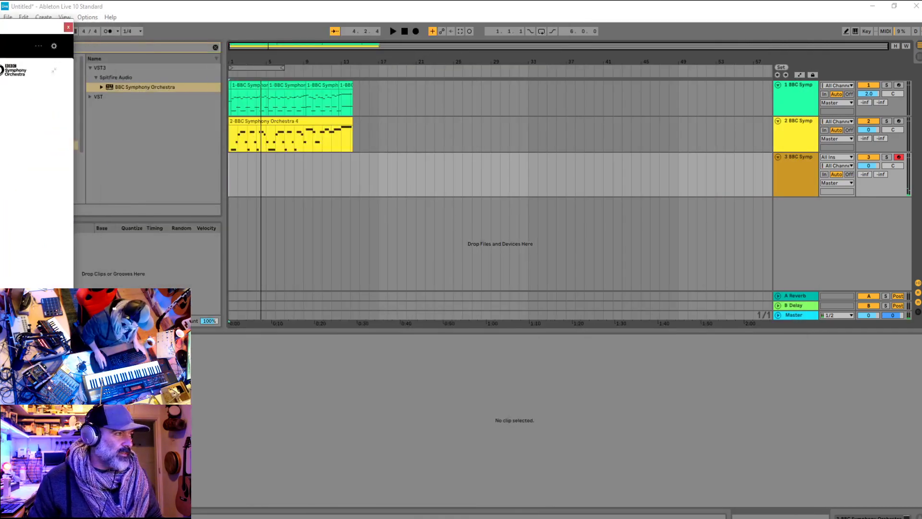
Play the opening bars repeatedly from bar 1 to rehearse a tremolo part for the third track
{"action": "left_click", "coordinate": [235, 165]}
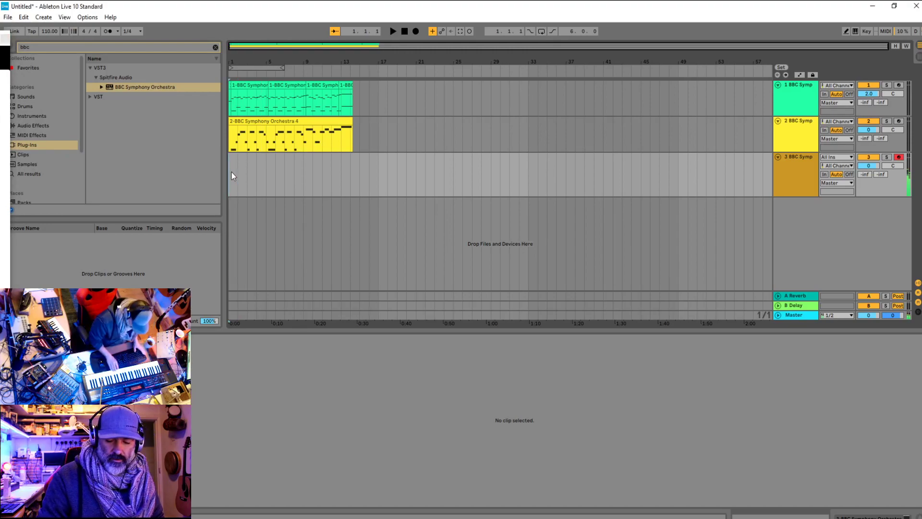
{"action": "key", "text": "space"}
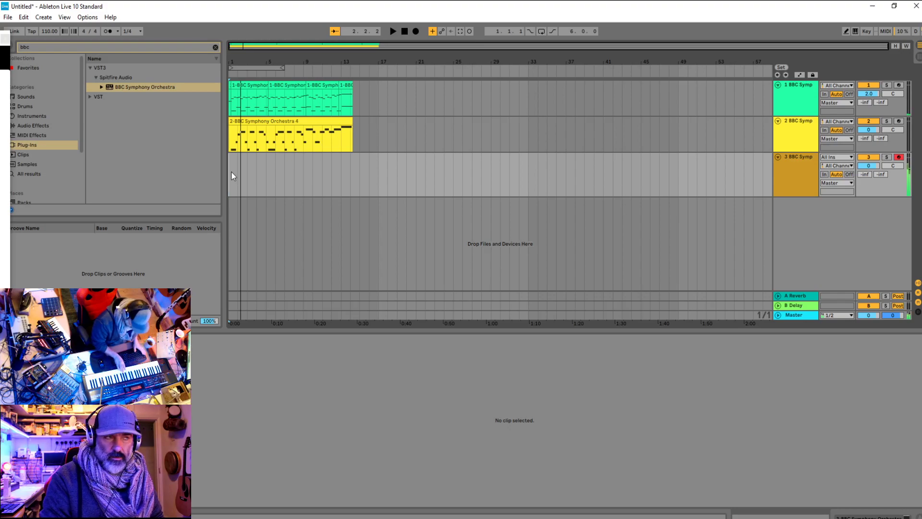
{"action": "key", "text": "space"}
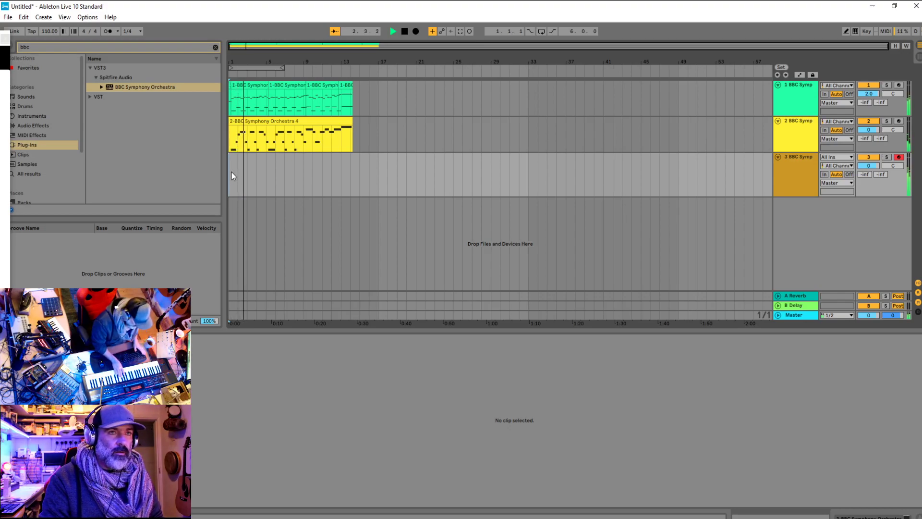
{"action": "key", "text": "space"}
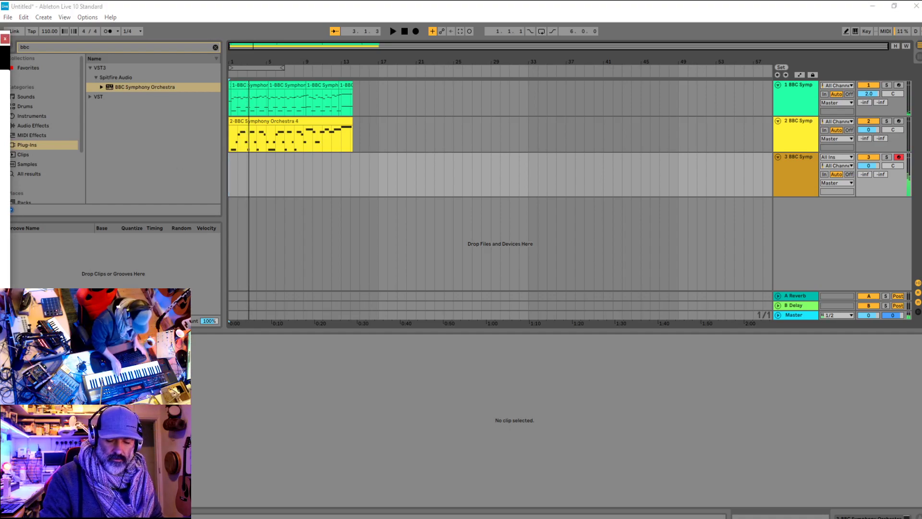
{"action": "key", "text": "space"}
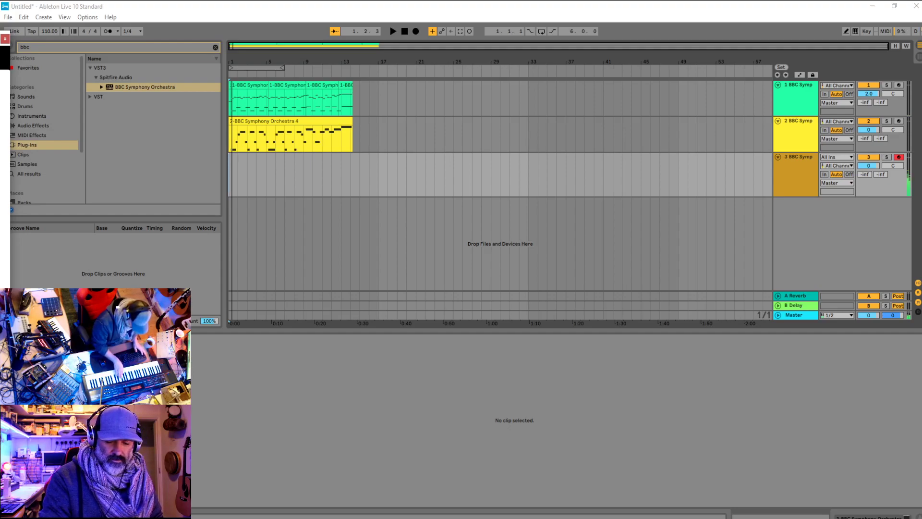
{"action": "key", "text": "space"}
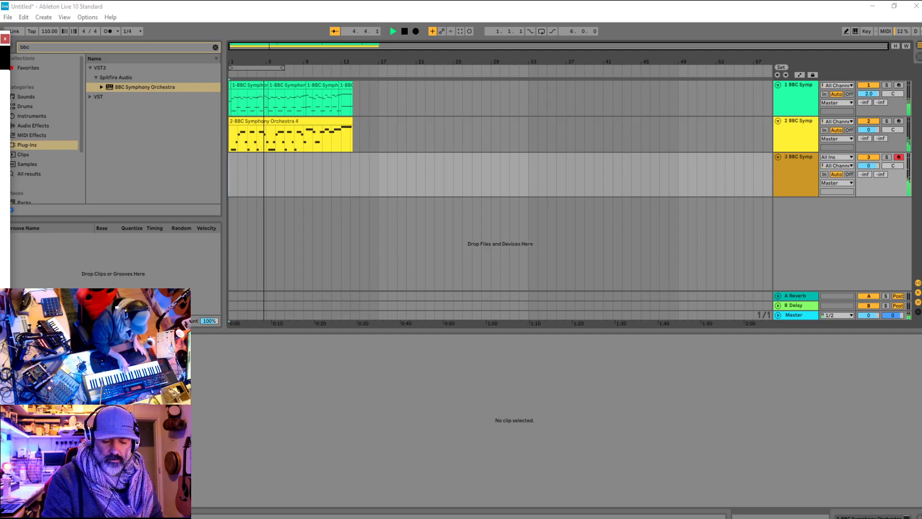
{"action": "key", "text": "space"}
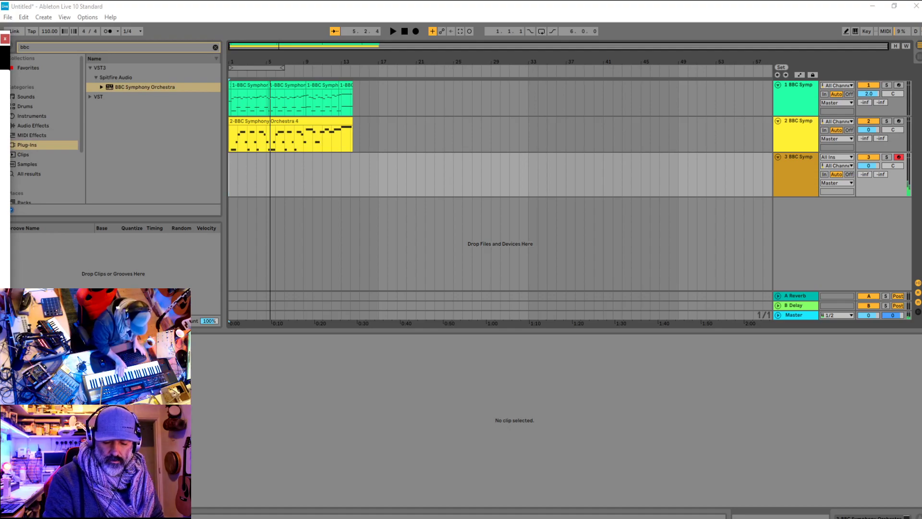
{"action": "key", "text": "space"}
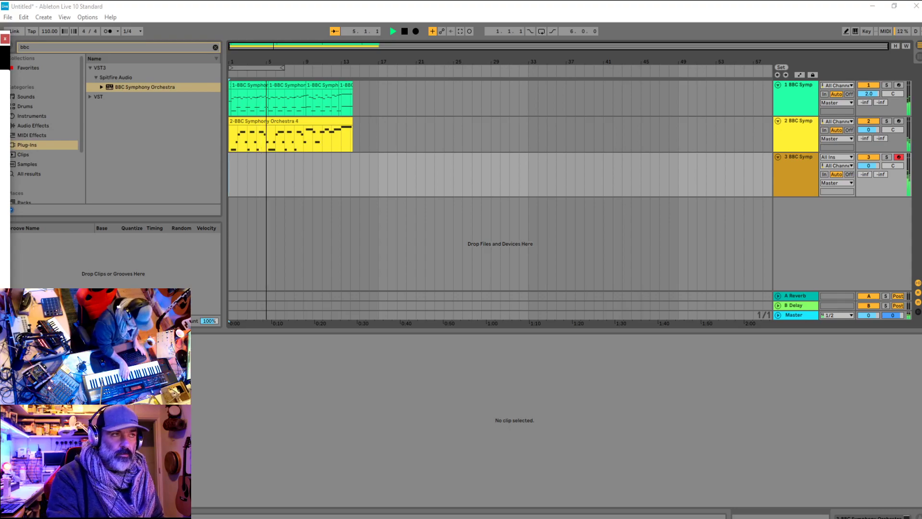
{"action": "key", "text": "space"}
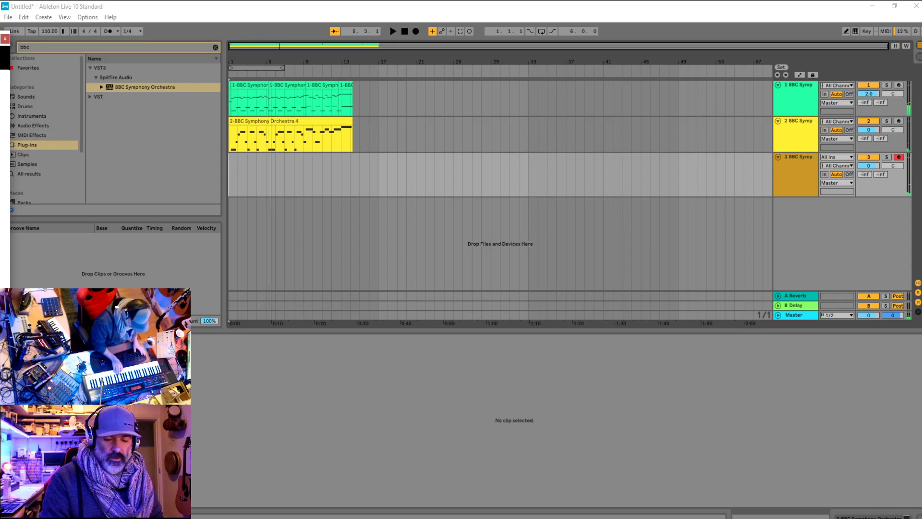
{"action": "key", "text": "space"}
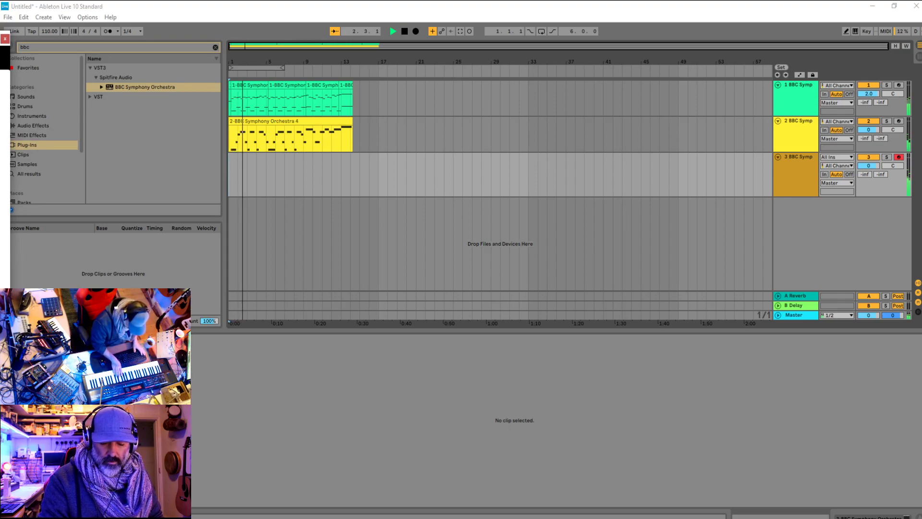
{"action": "key", "text": "space"}
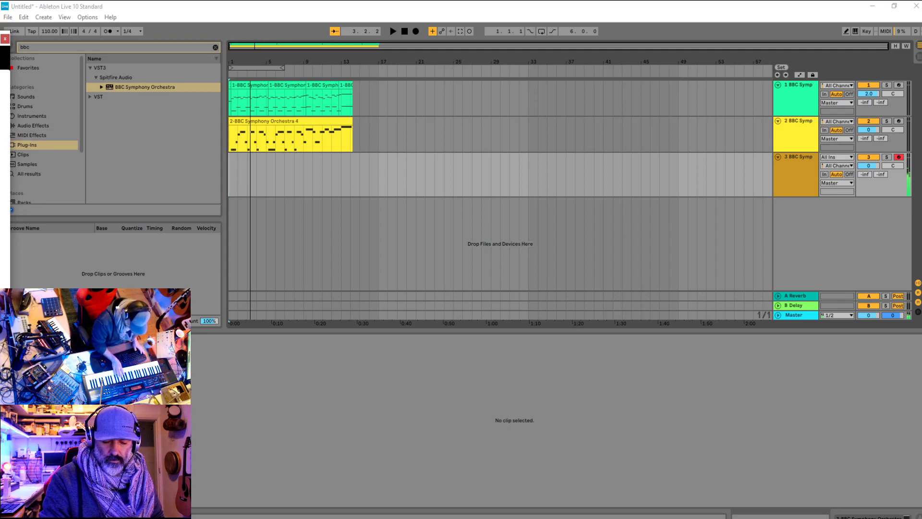
{"action": "key", "text": "space"}
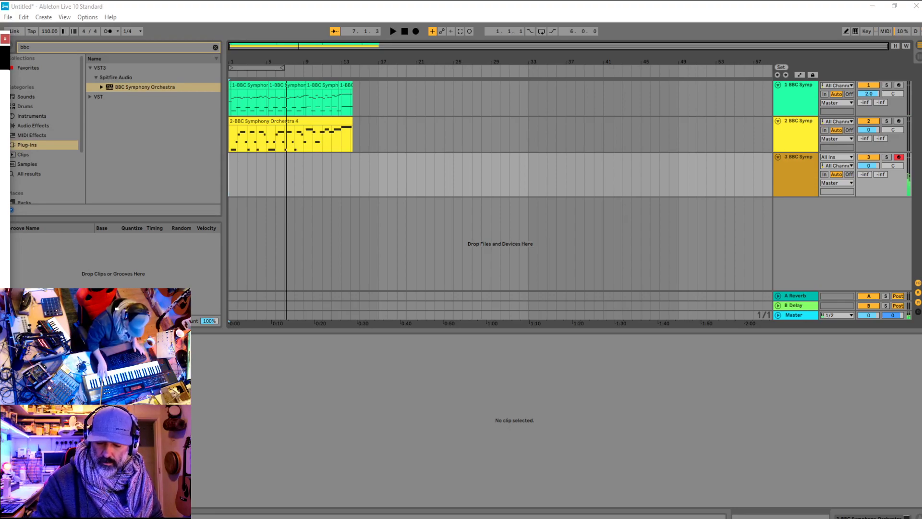
{"action": "key", "text": "space"}
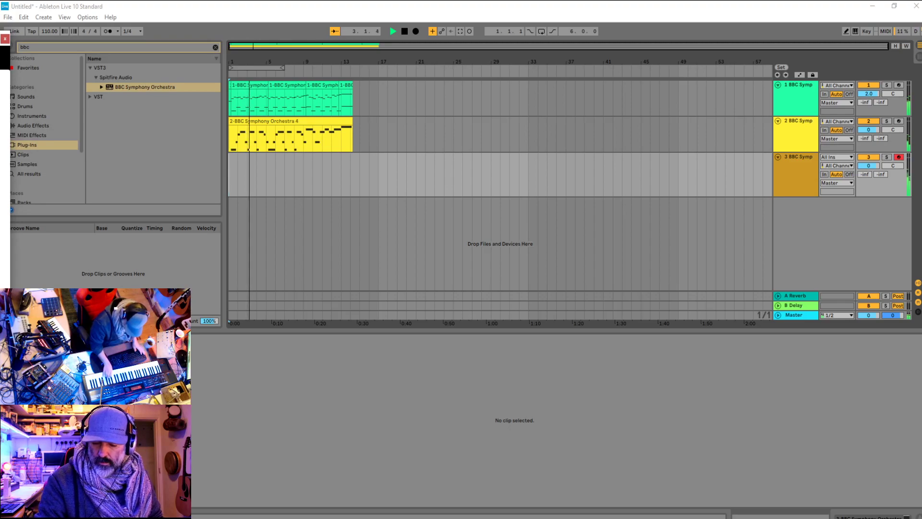
{"action": "key", "text": "space"}
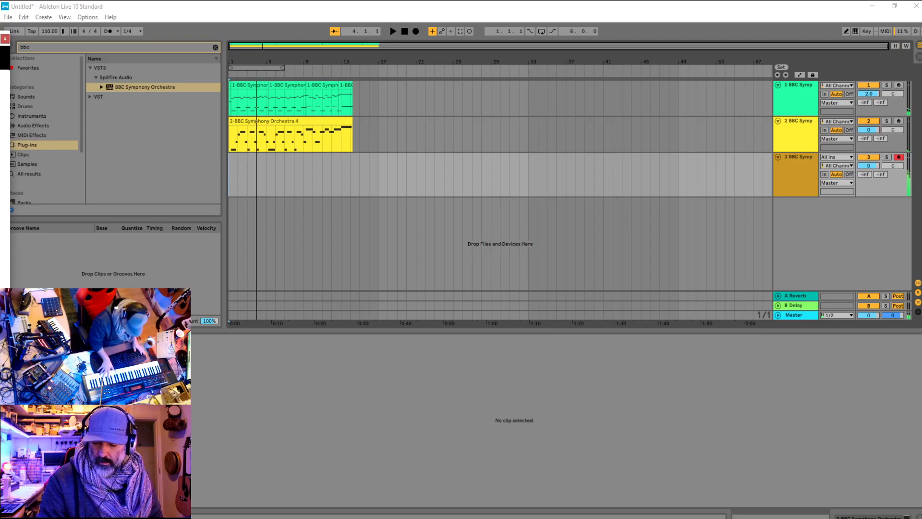
{"action": "key", "text": "space"}
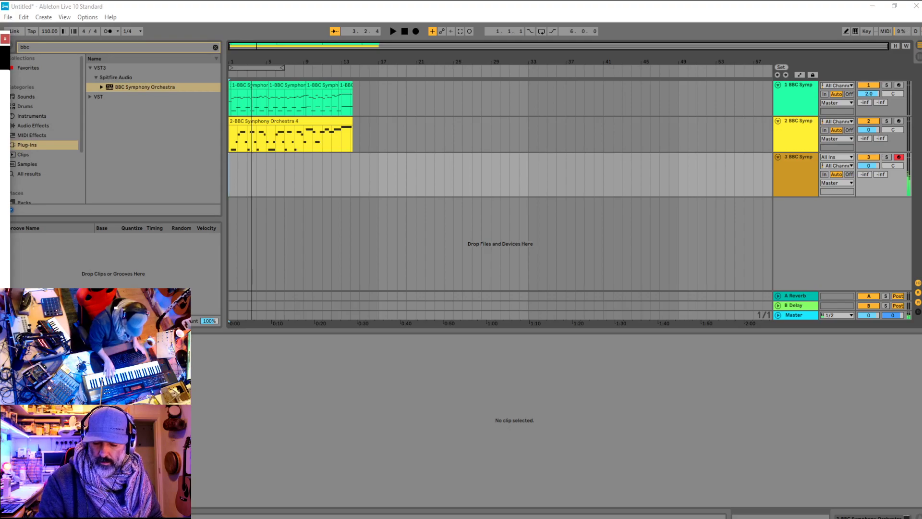
{"action": "key", "text": "space"}
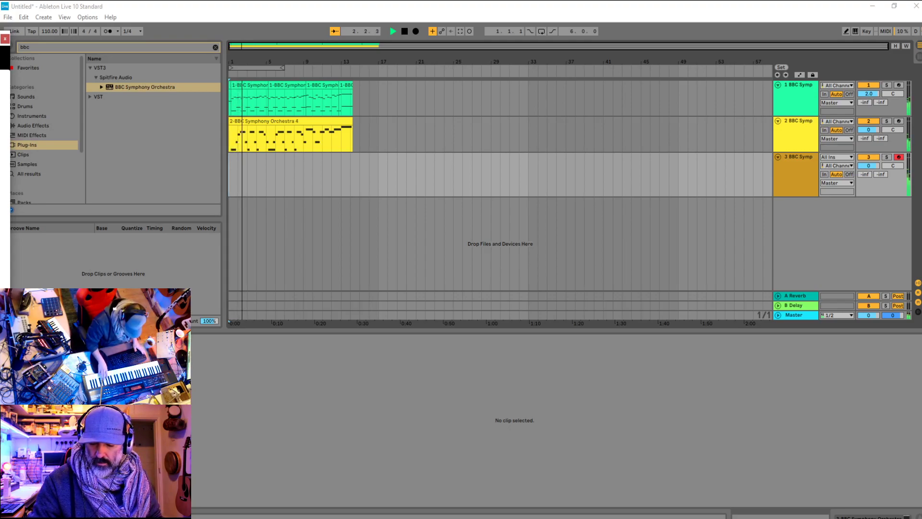
{"action": "key", "text": "space"}
{"action": "key", "text": "space"}
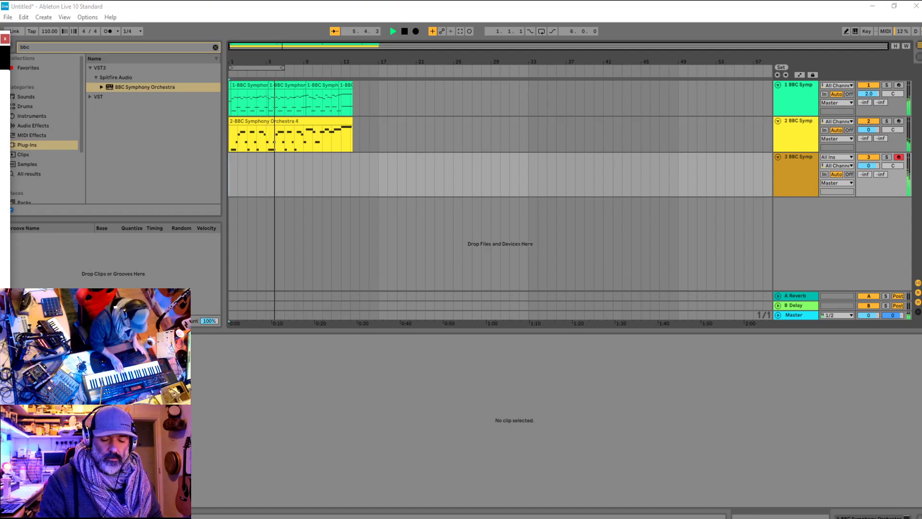
{"action": "key", "text": "space"}
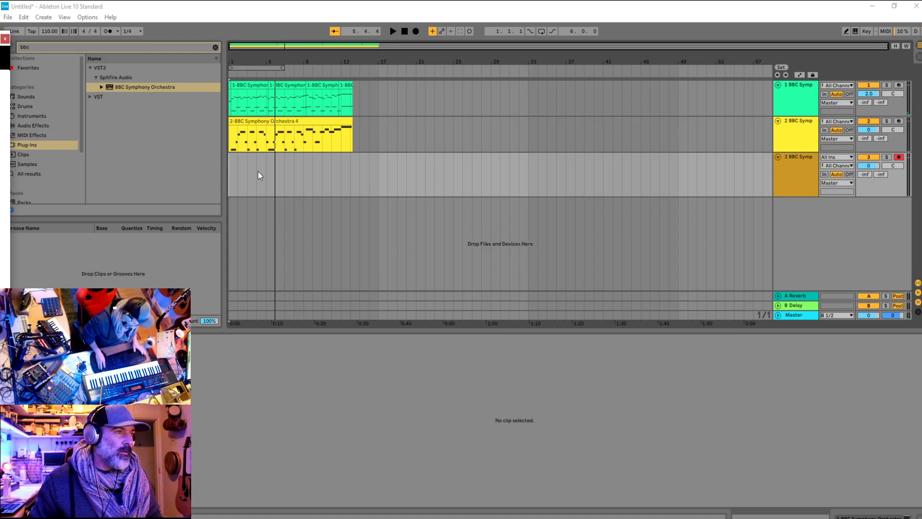
Play the arrangement from bar 5 to rehearse the third track's entry, and place the insert point at bar 5
{"action": "left_click", "coordinate": [235, 171]}
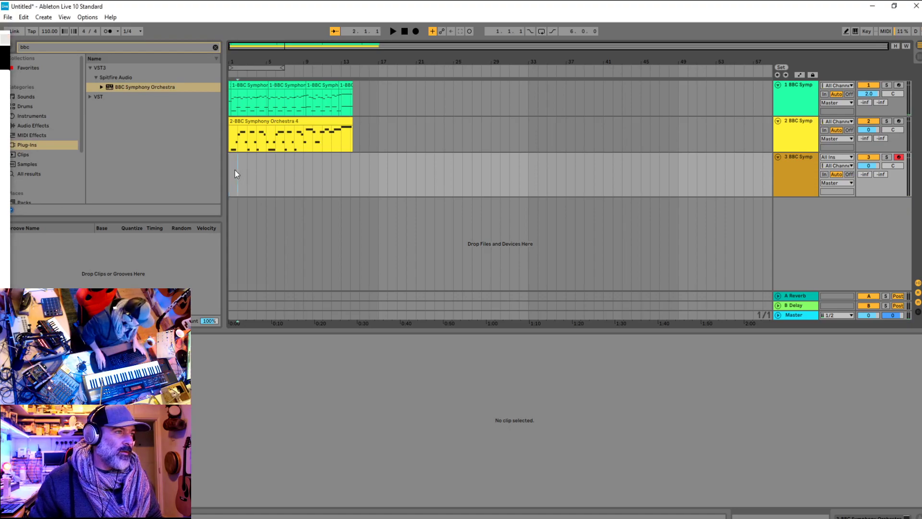
{"action": "left_click", "coordinate": [267, 169]}
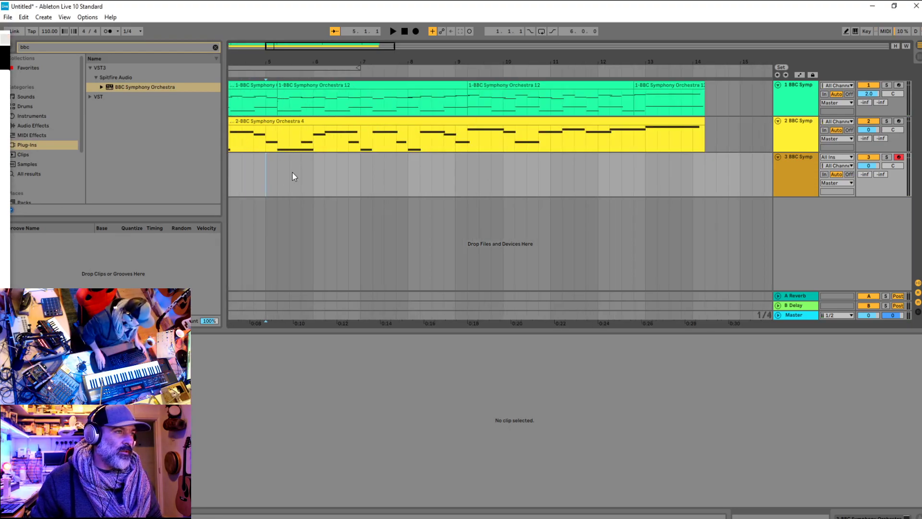
{"action": "key", "text": "space"}
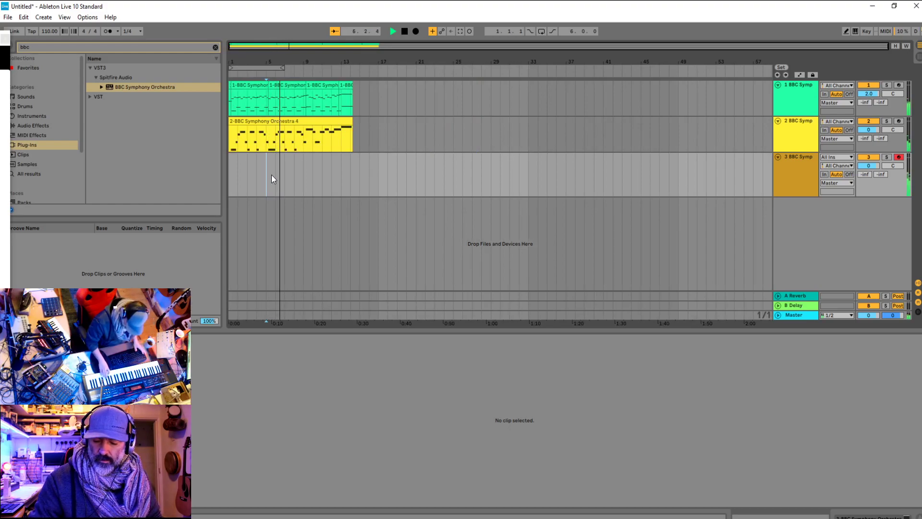
{"action": "left_click", "coordinate": [257, 169]}
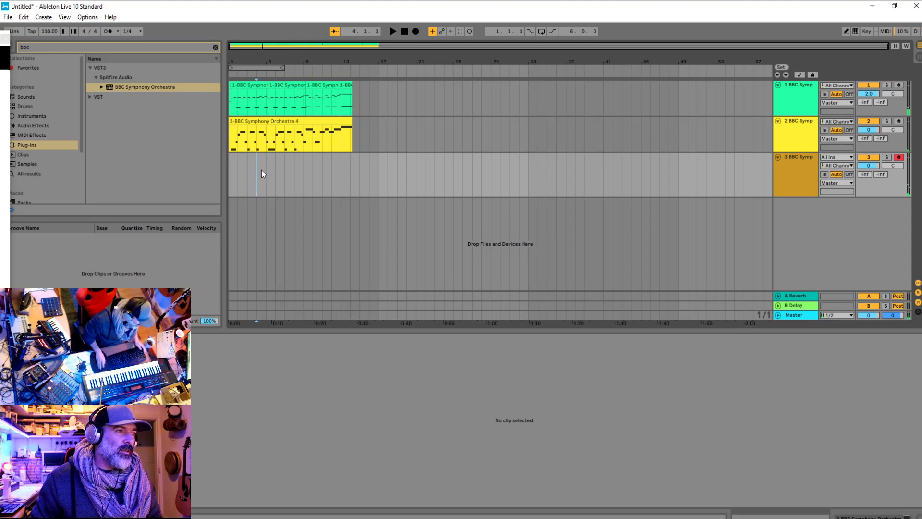
{"action": "key", "text": "plus"}
{"action": "key", "text": "minus"}
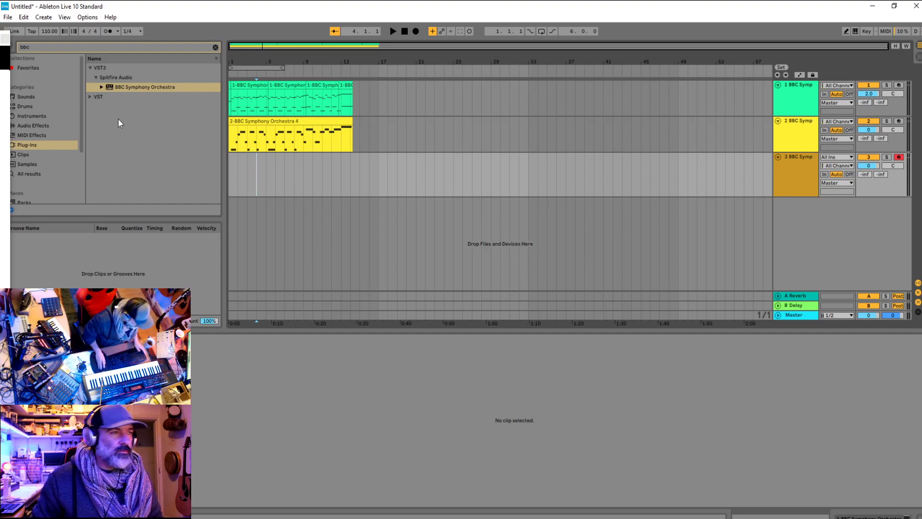
{"action": "key", "text": "plus"}
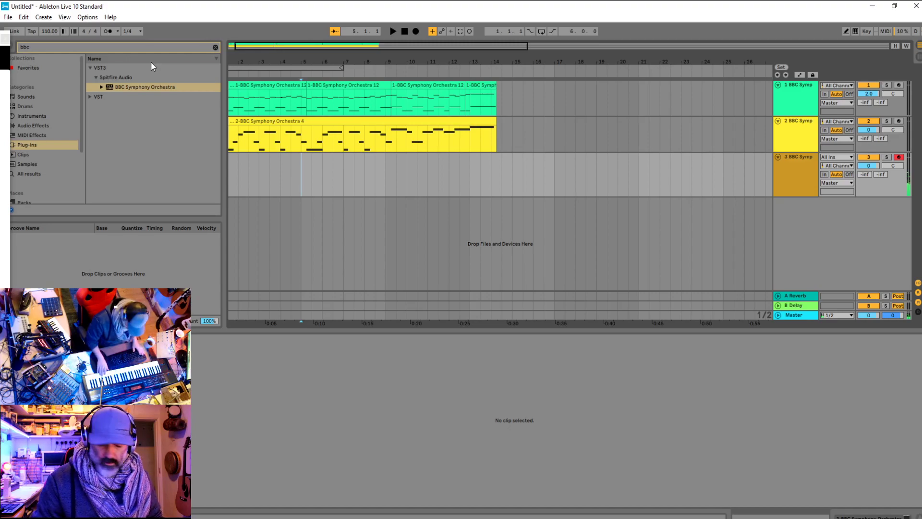
Try recording the tremolo part on the third track from bar 5 to about bar 9, undo the take, and return to bar 5
{"action": "key", "text": "F9"}
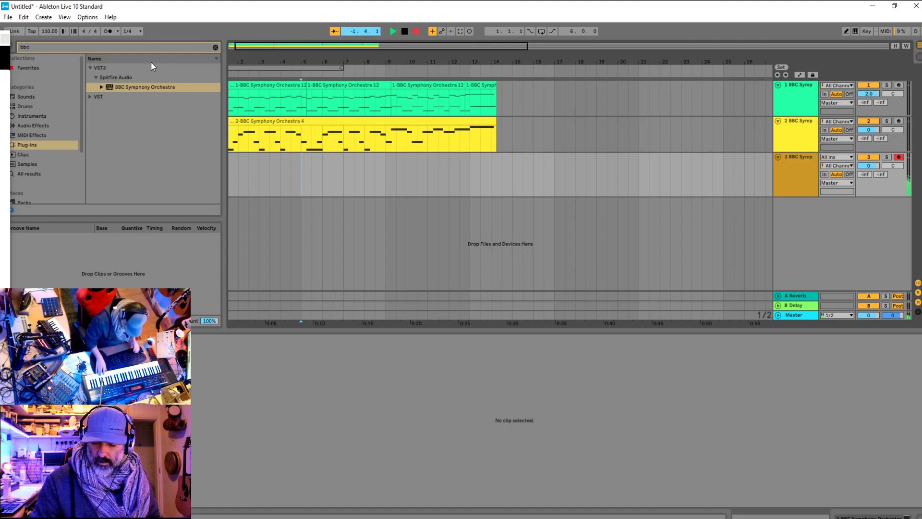
{"action": "key", "text": "space"}
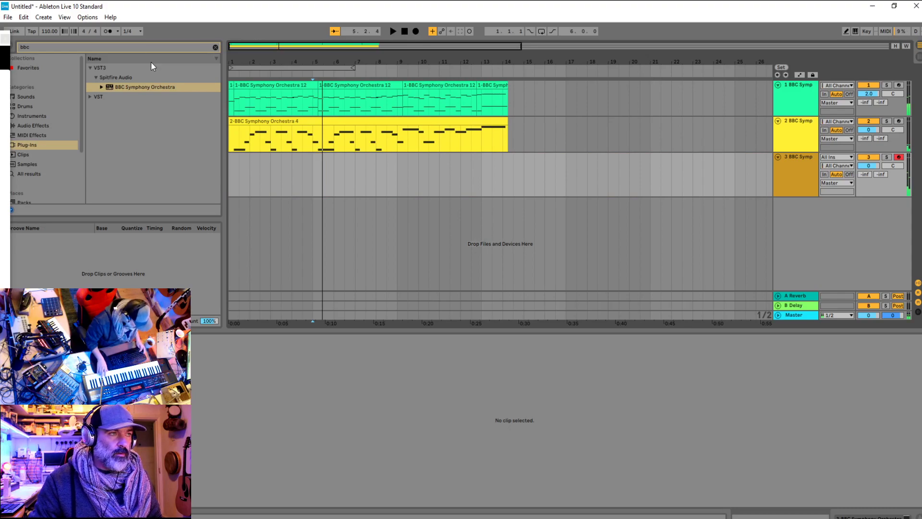
{"action": "key", "text": "F9"}
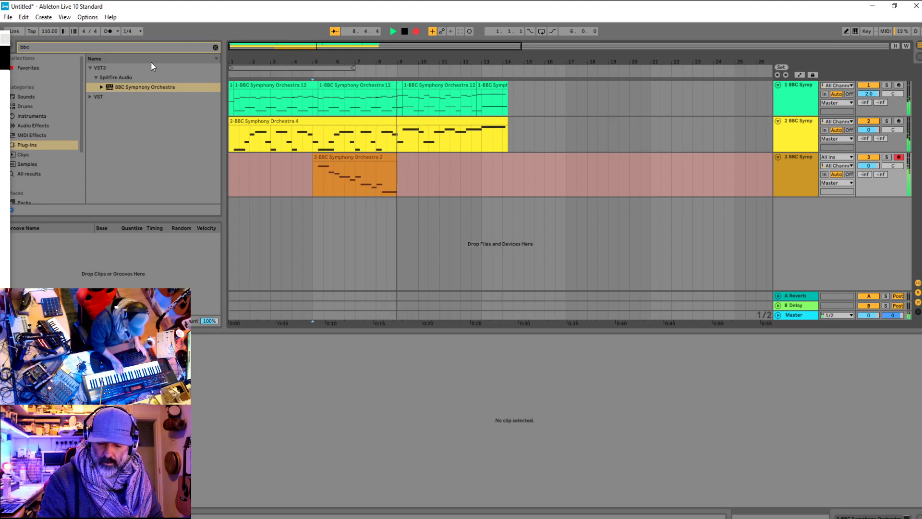
{"action": "key", "text": "space"}
{"action": "key", "text": "ctrl+z"}
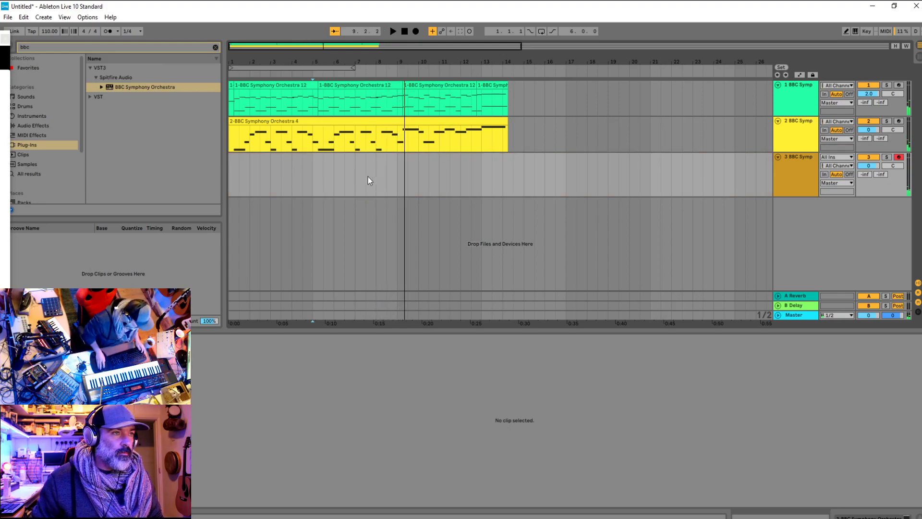
{"action": "left_click", "coordinate": [315, 180]}
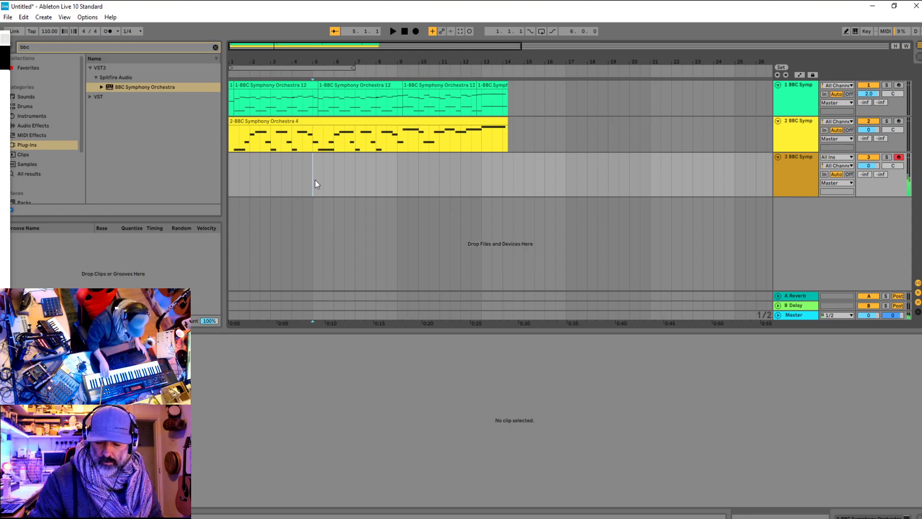
Record a longer tremolo take from bar 5 to about bar 13, play its start back, and undo the take
{"action": "key", "text": "F9"}
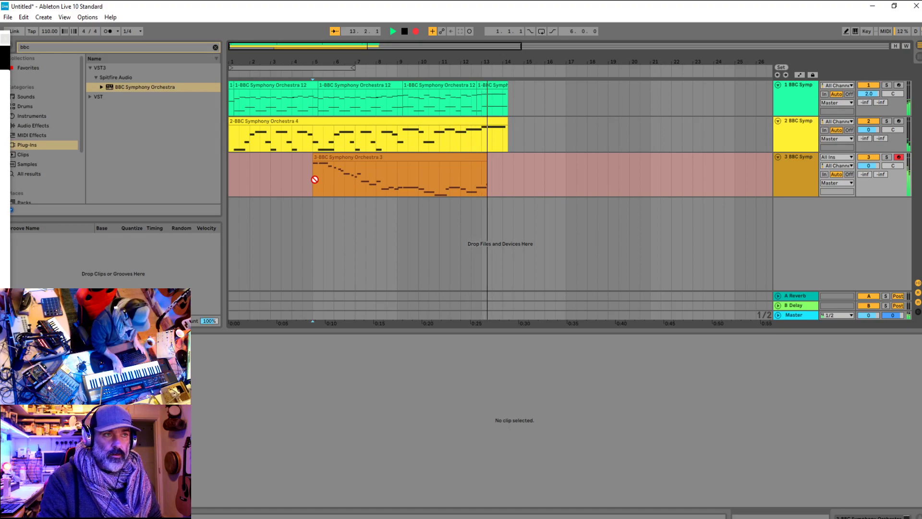
{"action": "key", "text": "space"}
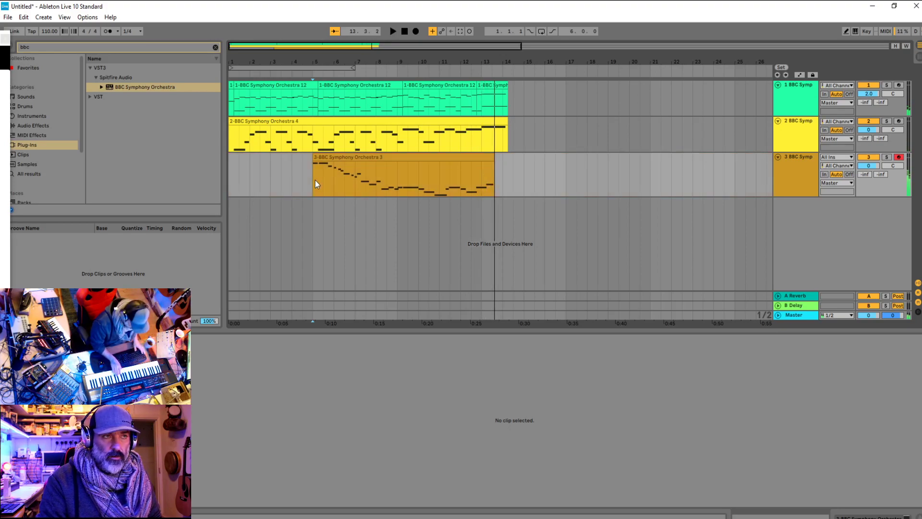
{"action": "key", "text": "space"}
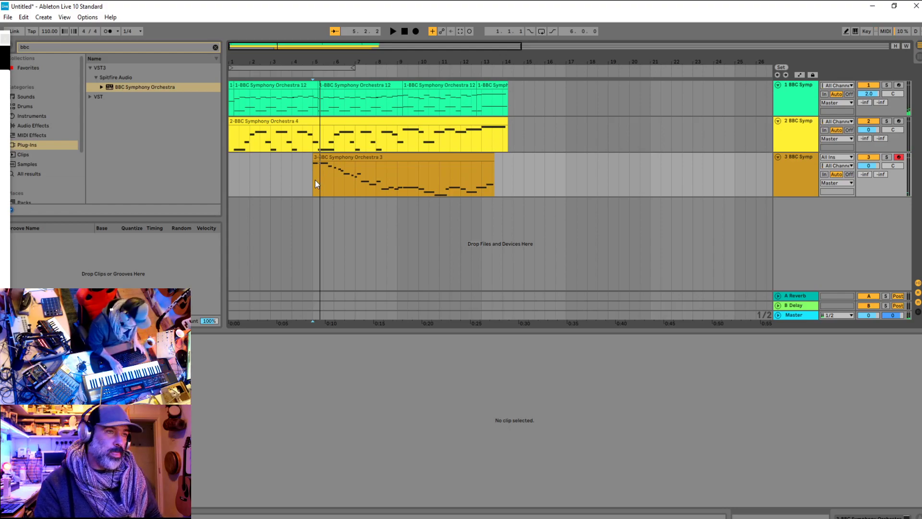
{"action": "key", "text": "space"}
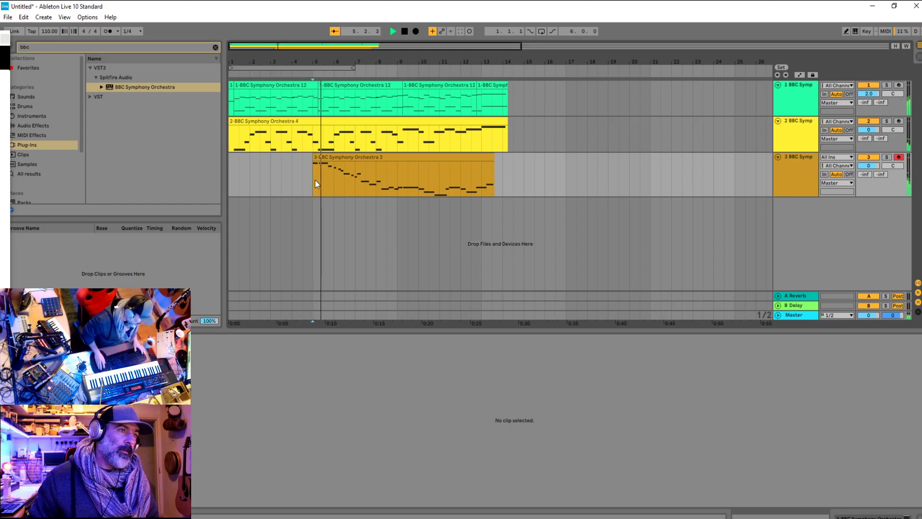
{"action": "key", "text": "space"}
{"action": "key", "text": "ctrl+z"}
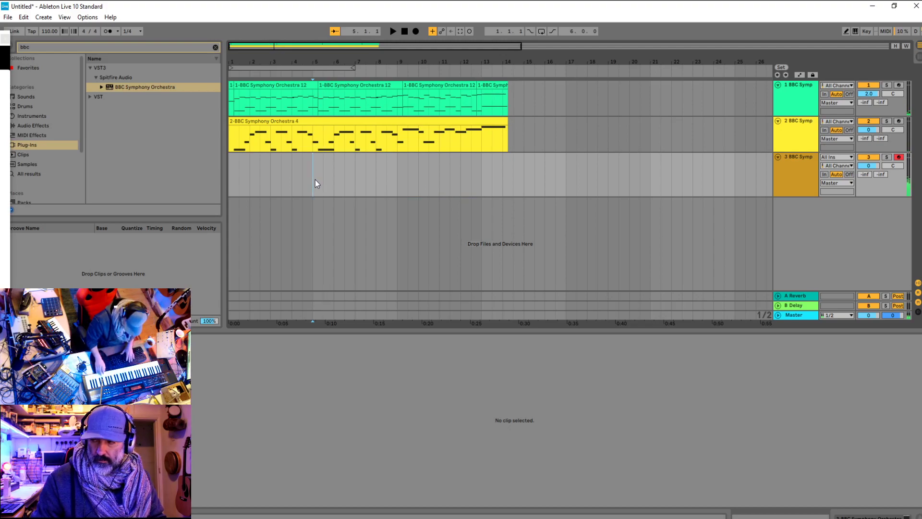
Try two further short takes on the third track from bar 5 and undo them
{"action": "key", "text": "F9"}
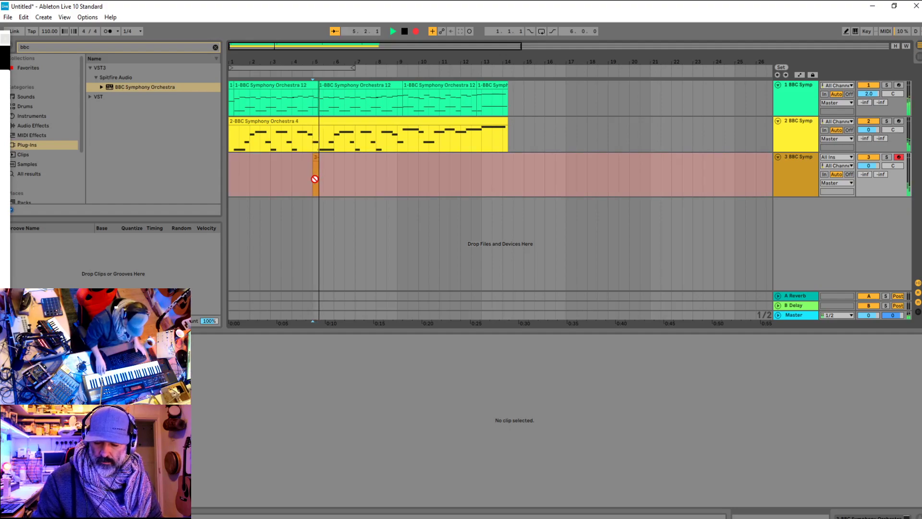
{"action": "key", "text": "space"}
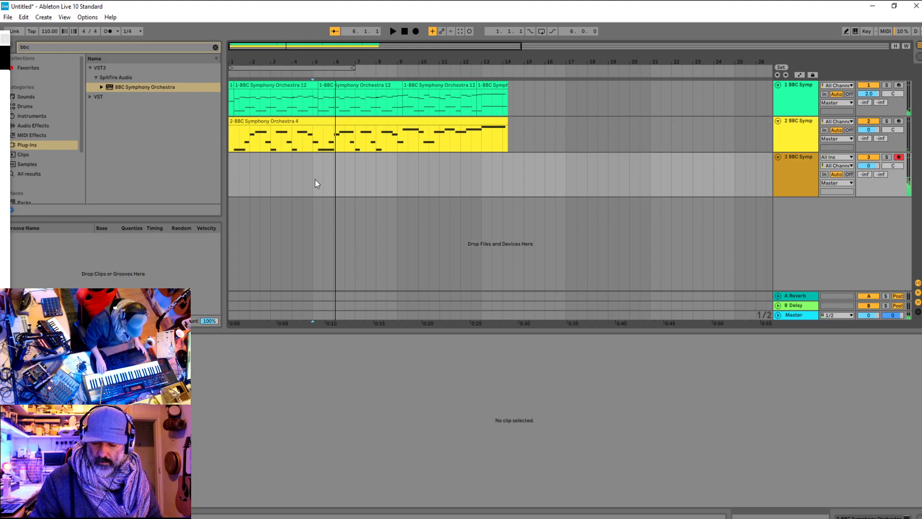
{"action": "key", "text": "F9"}
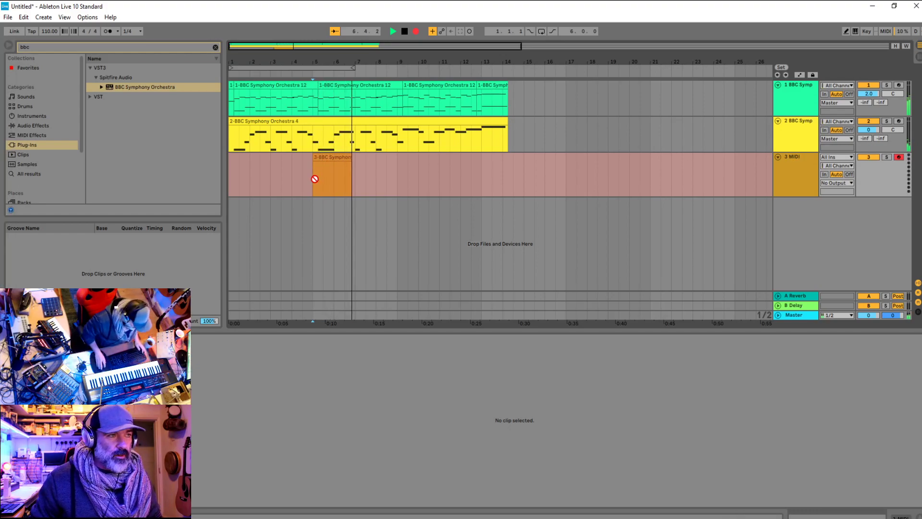
{"action": "key", "text": "space"}
{"action": "key", "text": "ctrl+z"}
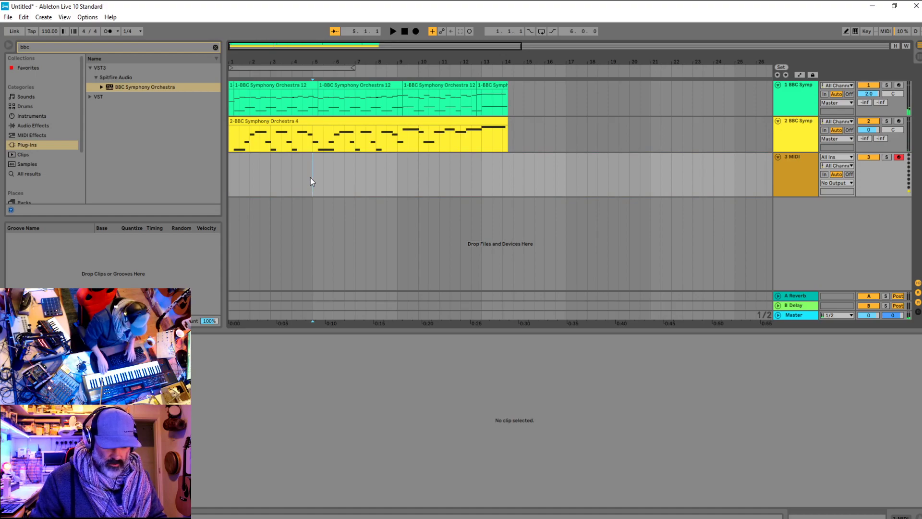
Try to recover the third track's instrument by deleting the short clip and stepping through undo and redo
{"action": "key", "text": "F9"}
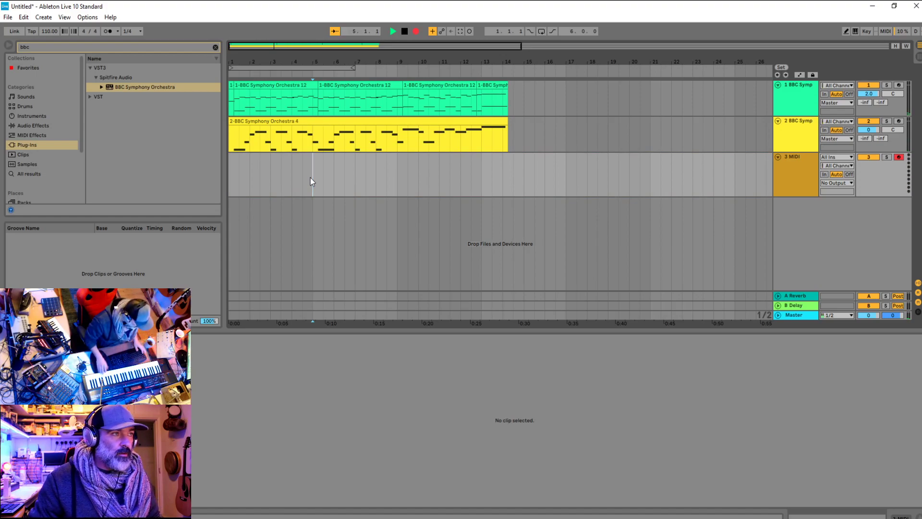
{"action": "left_click", "coordinate": [793, 167]}
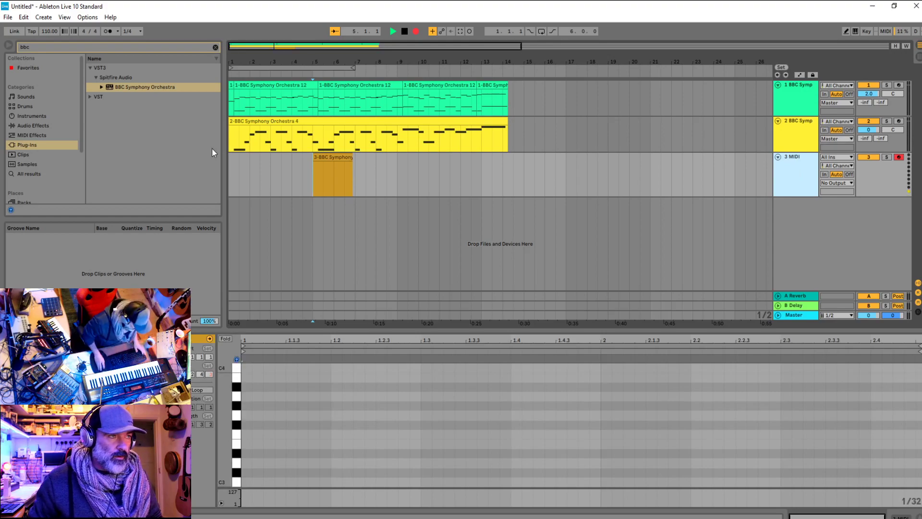
{"action": "left_click", "coordinate": [319, 155]}
{"action": "key", "text": "Delete"}
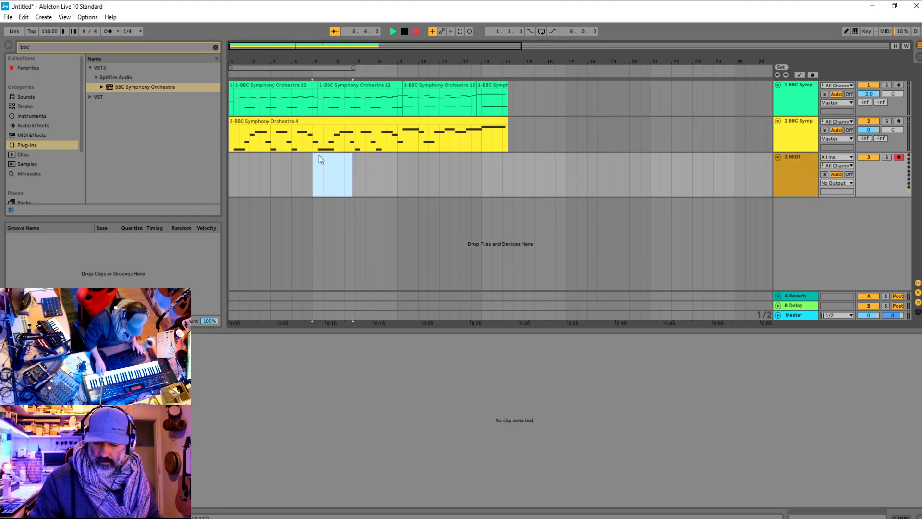
{"action": "key", "text": "ctrl+z"}
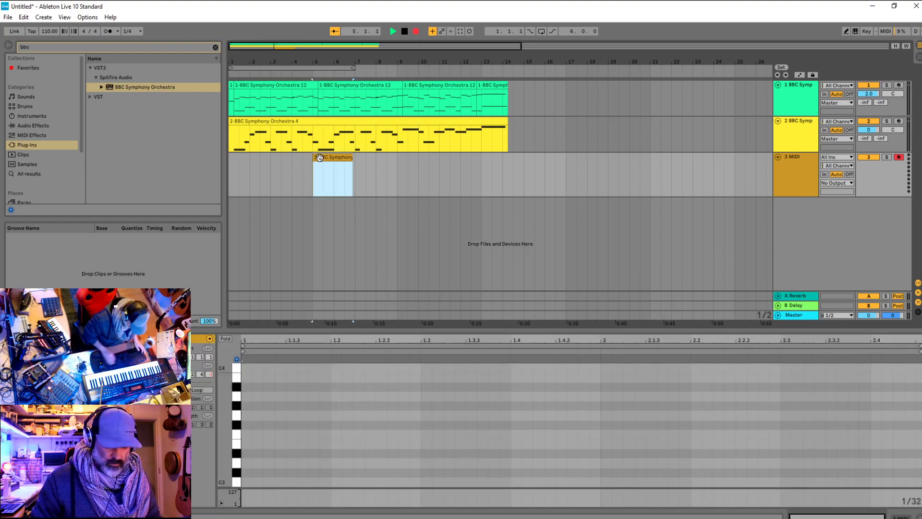
{"action": "key", "text": "ctrl+y"}
{"action": "key", "text": "ctrl+z"}
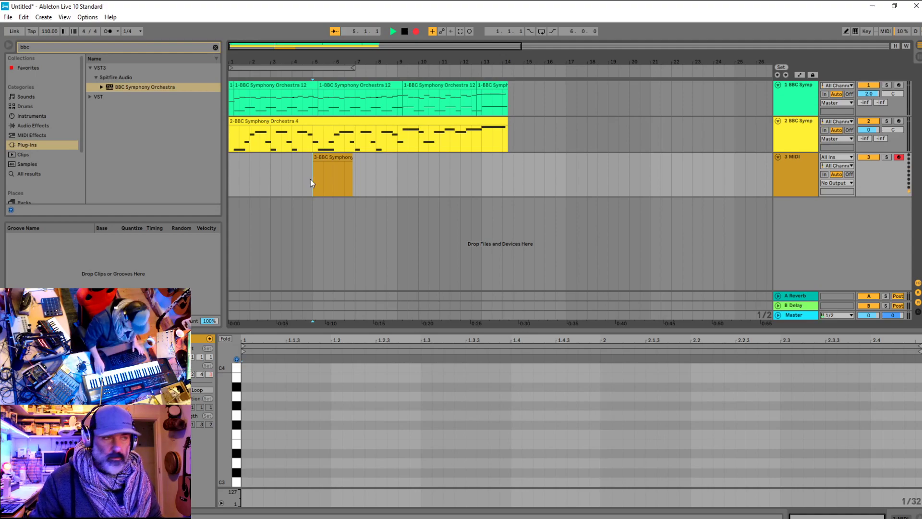
Load BBC Symphony Orchestra onto the third track again and delete the leftover clip at bar 5
{"action": "left_click", "coordinate": [506, 197]}
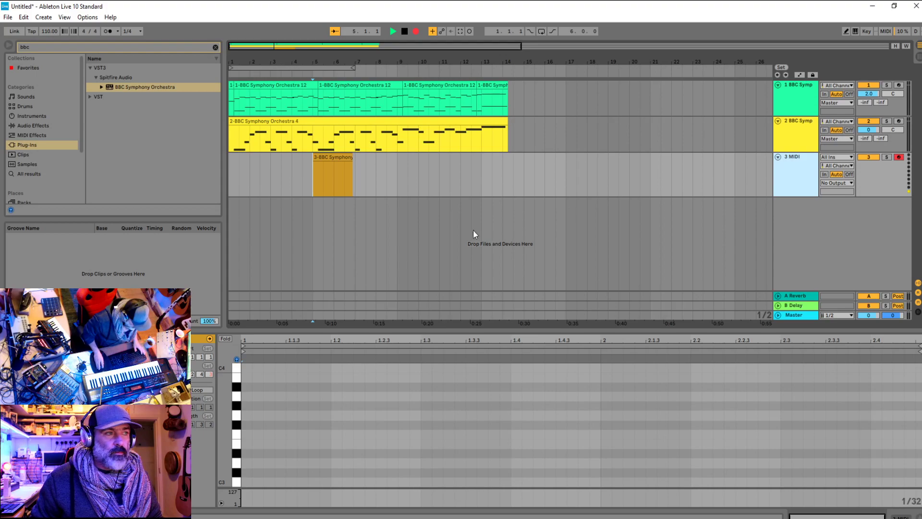
{"action": "double_click", "coordinate": [134, 86]}
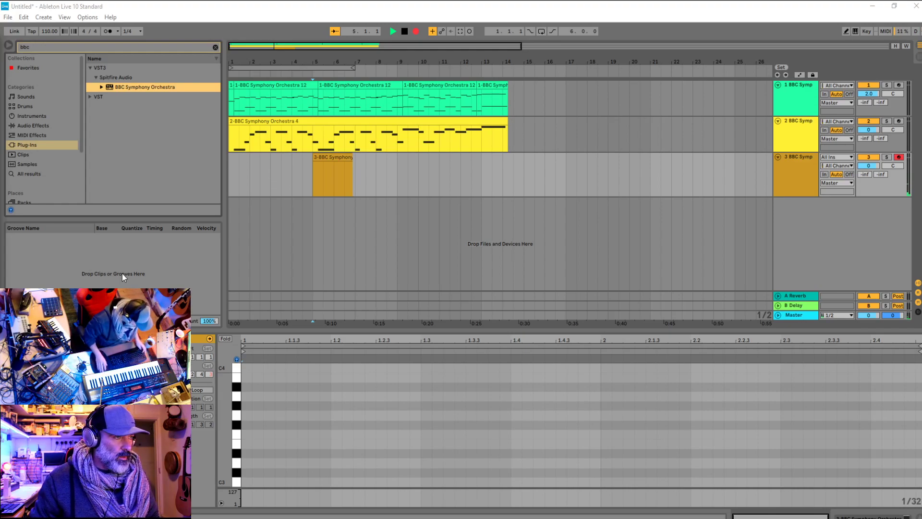
{"action": "left_click", "coordinate": [321, 377]}
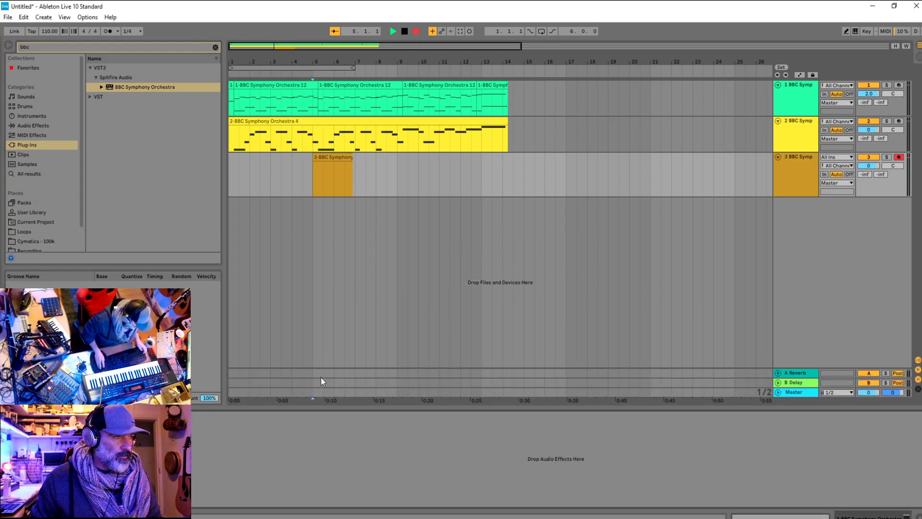
{"action": "left_click", "coordinate": [319, 159]}
{"action": "key", "text": "Delete"}
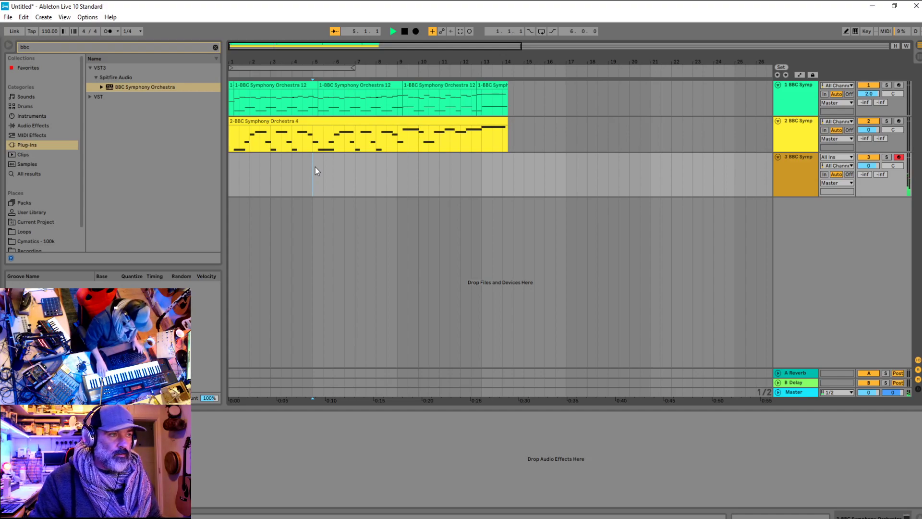
{"action": "key", "text": "F9"}
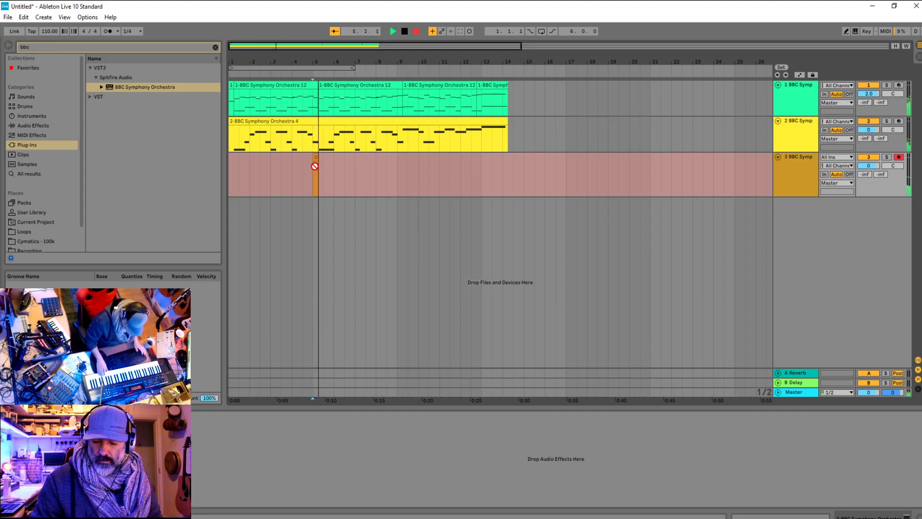
{"action": "key", "text": "space"}
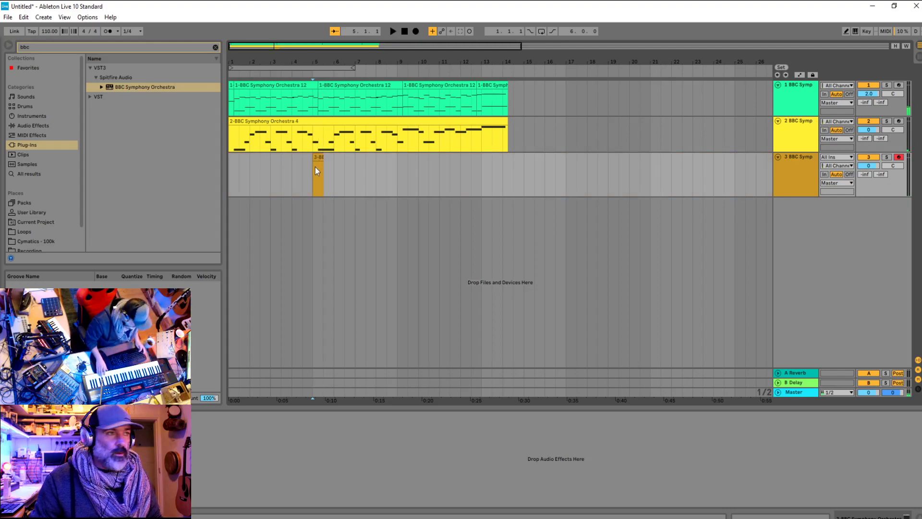
{"action": "key", "text": "ctrl+z"}
Record a descending line on the third track from bar 5 to about bar 13 and check its ending from bar 11
{"action": "key", "text": "F9"}
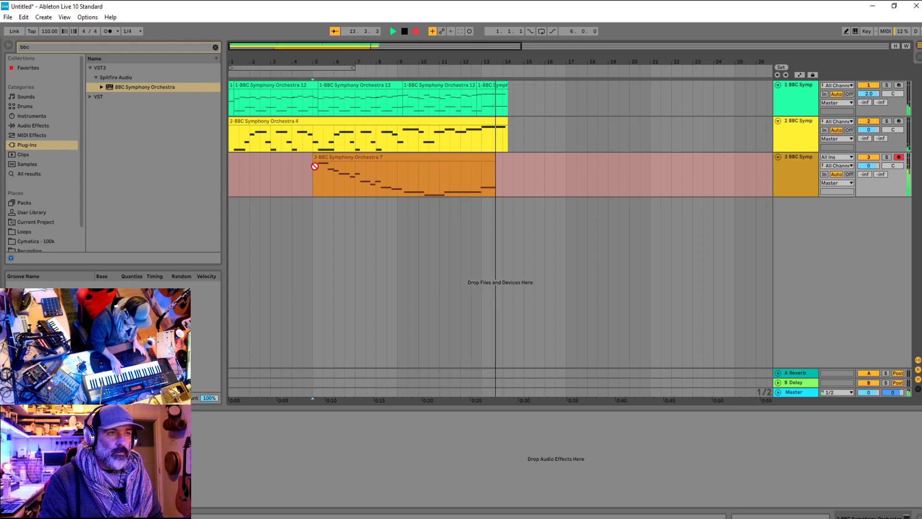
{"action": "key", "text": "space"}
{"action": "left_click", "coordinate": [482, 187]}
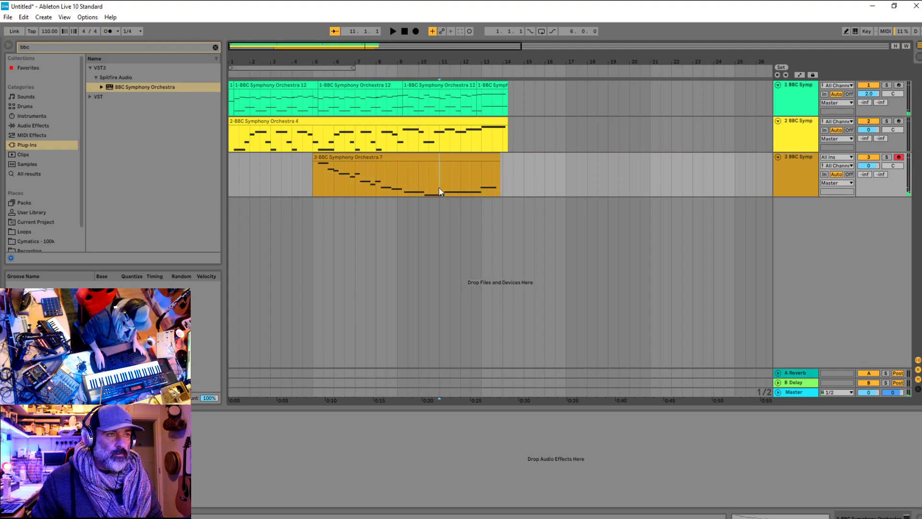
{"action": "key", "text": "space"}
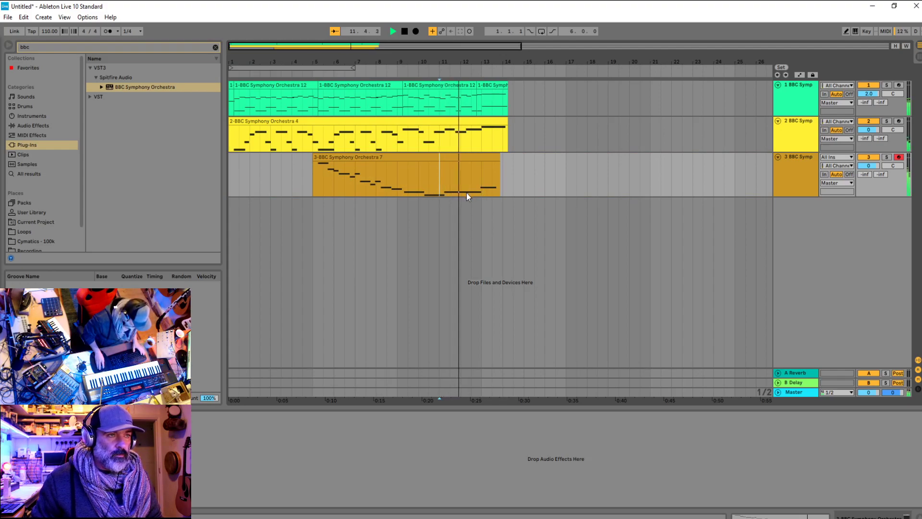
{"action": "key", "text": "space"}
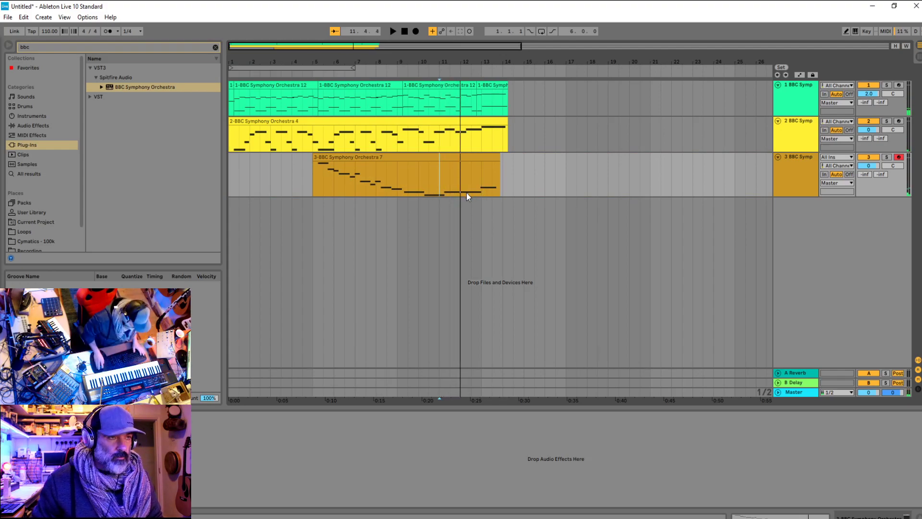
Open the third track's recorded clip and delete its last two notes
{"action": "double_click", "coordinate": [457, 159]}
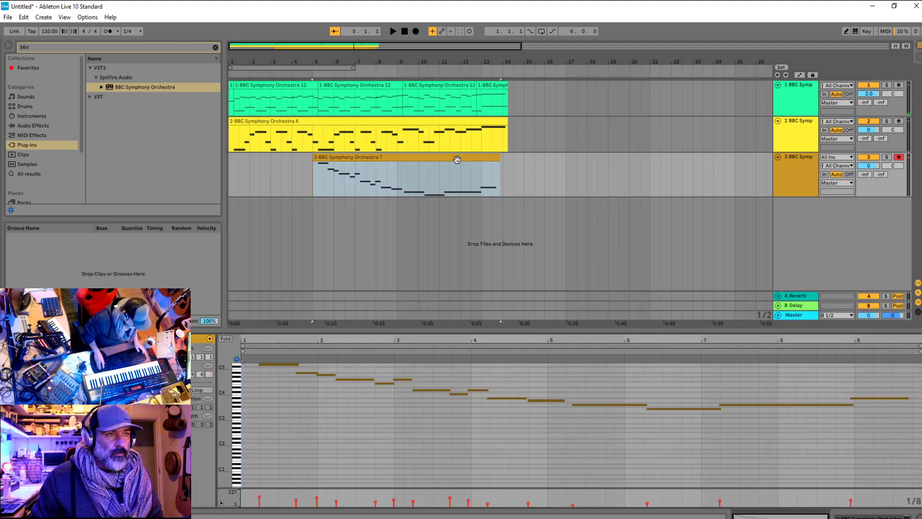
{"action": "left_click_drag", "start_coordinate": [825, 381], "coordinate": [891, 439]}
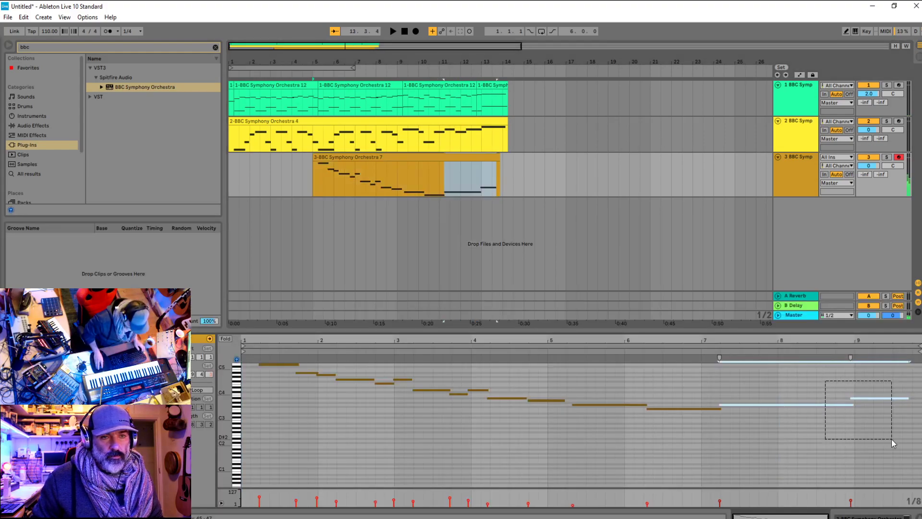
{"action": "key", "text": "Delete"}
Play the trimmed part from bar 5 and again from about bar 8, and place the insert point at bar 11.3
{"action": "key", "text": "space"}
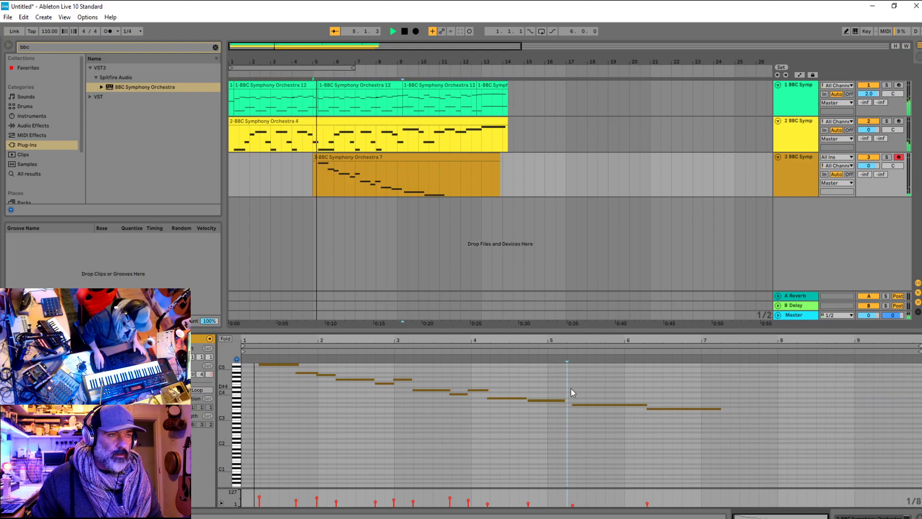
{"action": "left_click", "coordinate": [377, 172]}
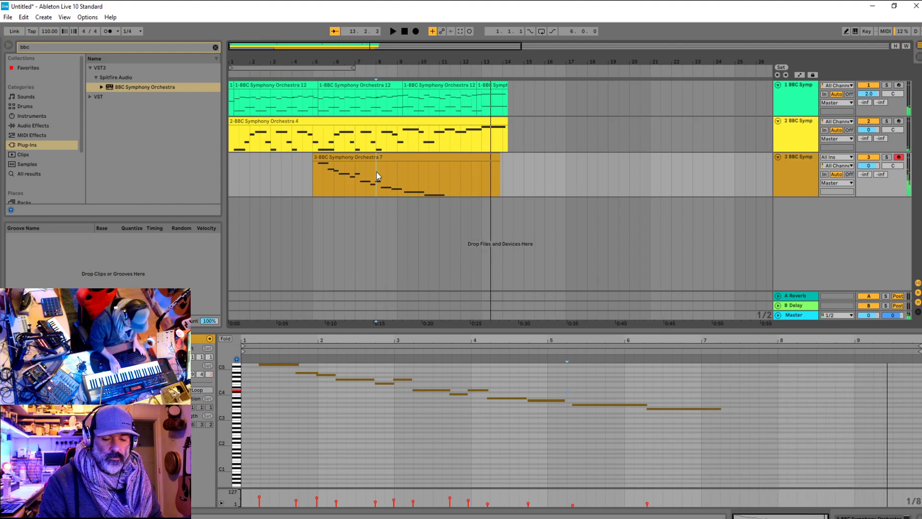
{"action": "key", "text": "space"}
{"action": "key", "text": "space"}
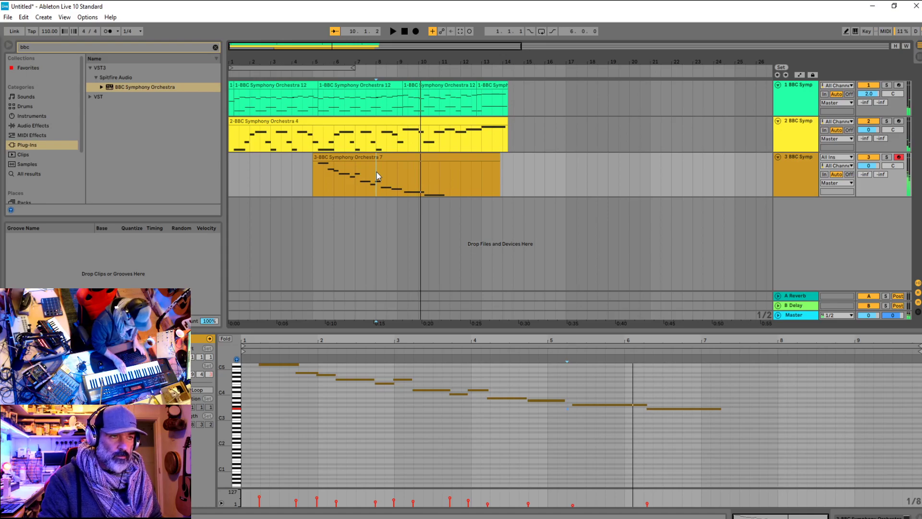
{"action": "left_click_drag", "start_coordinate": [397, 163], "coordinate": [816, 493]}
{"action": "left_click", "coordinate": [434, 194]}
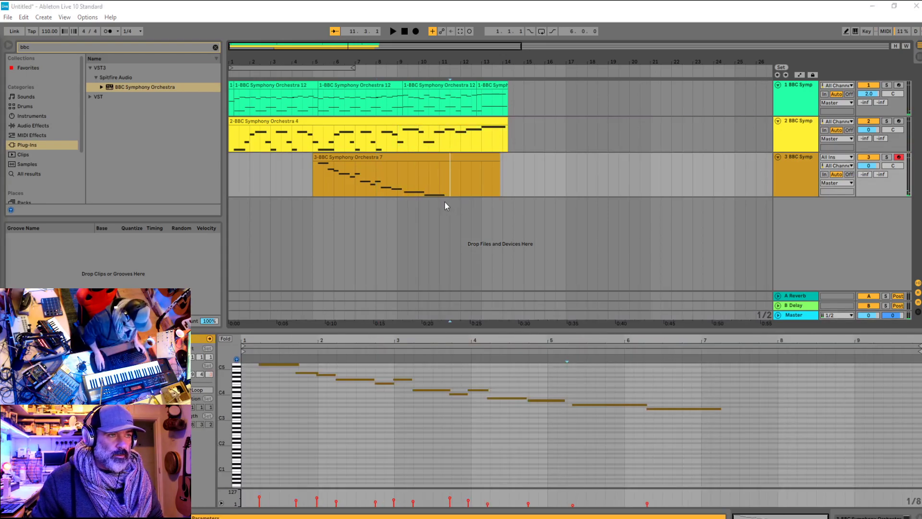
Delete the last two long notes at the end of the third track's clip
{"action": "left_click_drag", "start_coordinate": [708, 428], "coordinate": [623, 402]}
{"action": "key", "text": "Delete"}
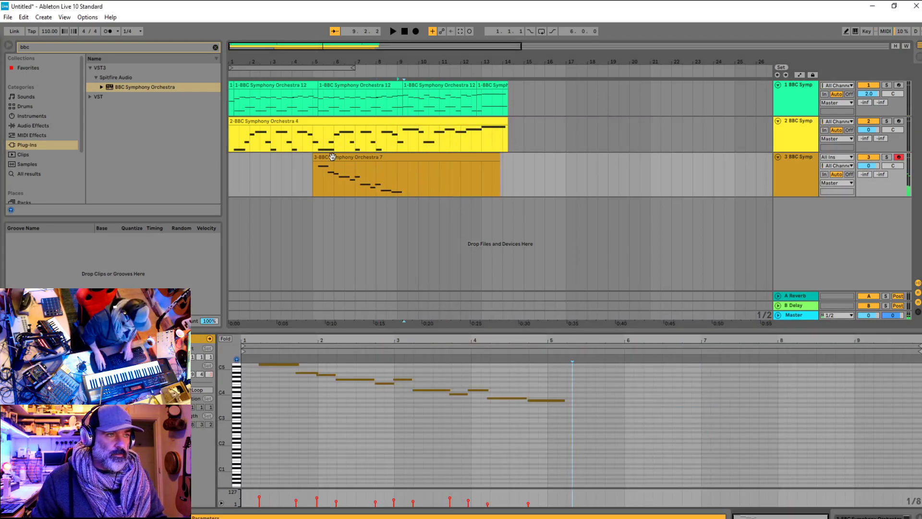
Try to re-record the ending of the third track from bar 8.3 in two takes, undoing each one
{"action": "left_click", "coordinate": [383, 178]}
{"action": "key", "text": "F9"}
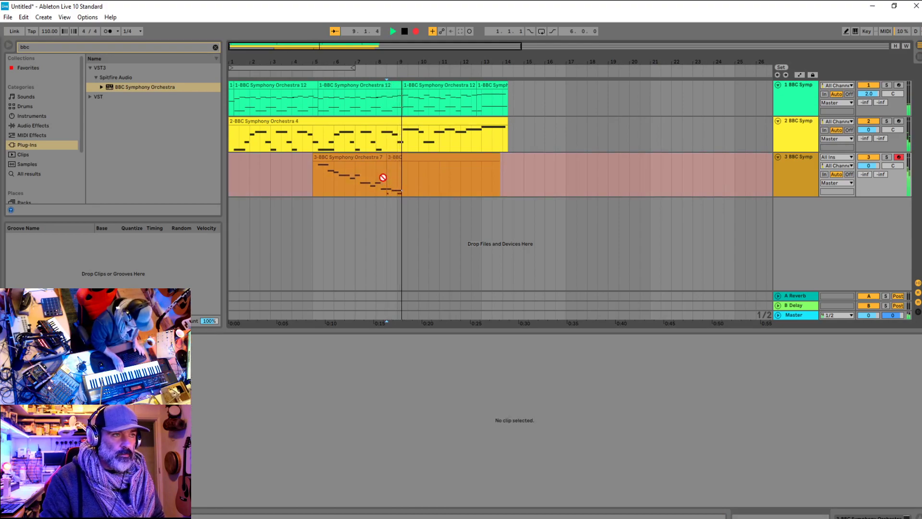
{"action": "key", "text": "space"}
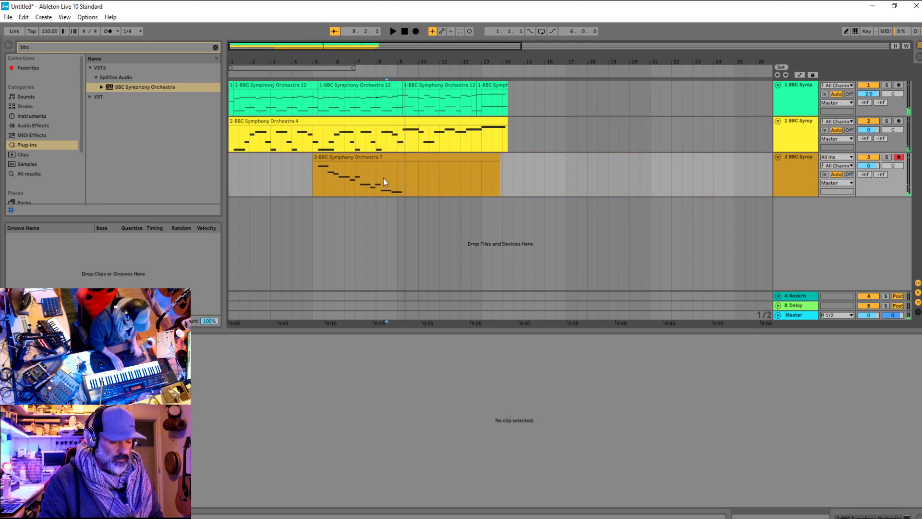
{"action": "key", "text": "F9"}
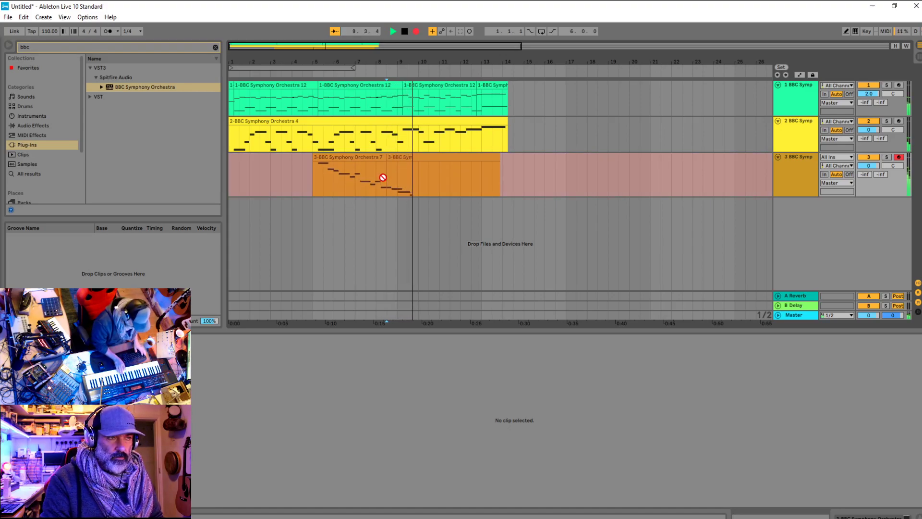
{"action": "key", "text": "space"}
{"action": "key", "text": "ctrl+z"}
Record a new take on the third track from bar 7 to about bar 11.3, discarding the first attempt
{"action": "left_click", "coordinate": [351, 171]}
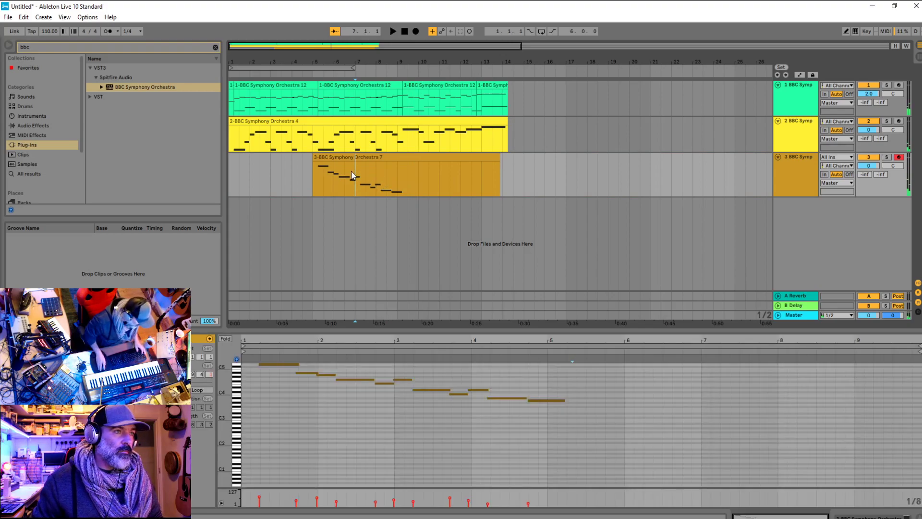
{"action": "key", "text": "F9"}
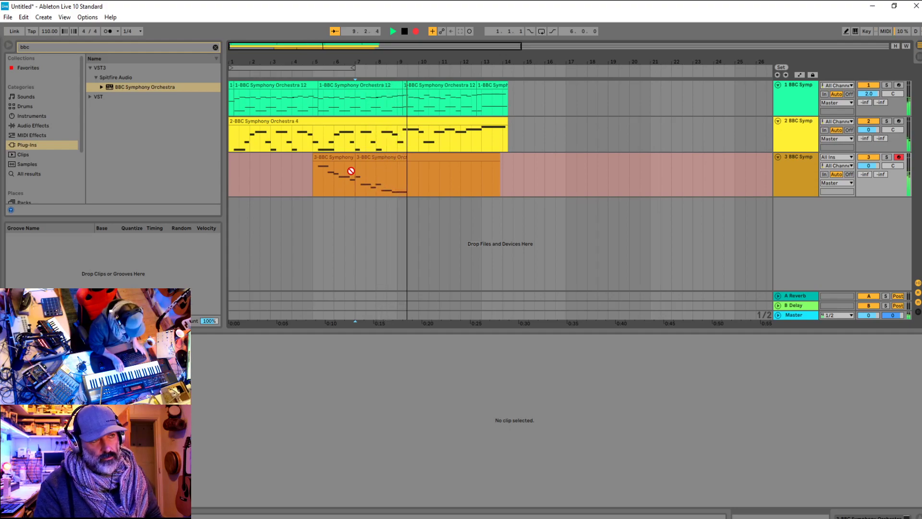
{"action": "key", "text": "space"}
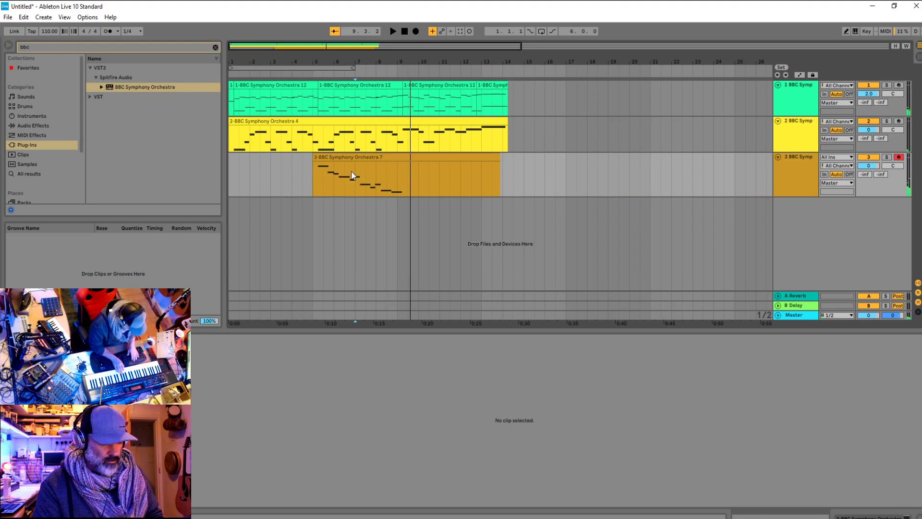
{"action": "key", "text": "F9"}
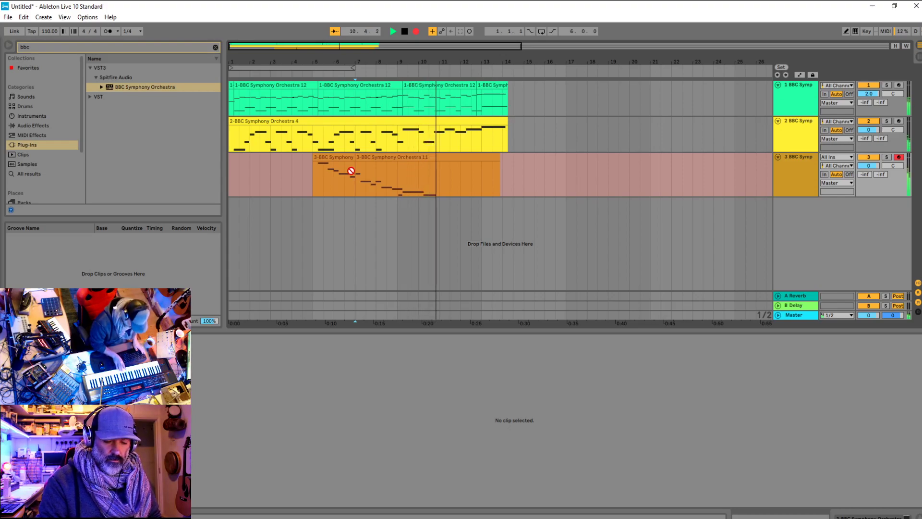
{"action": "key", "text": "space"}
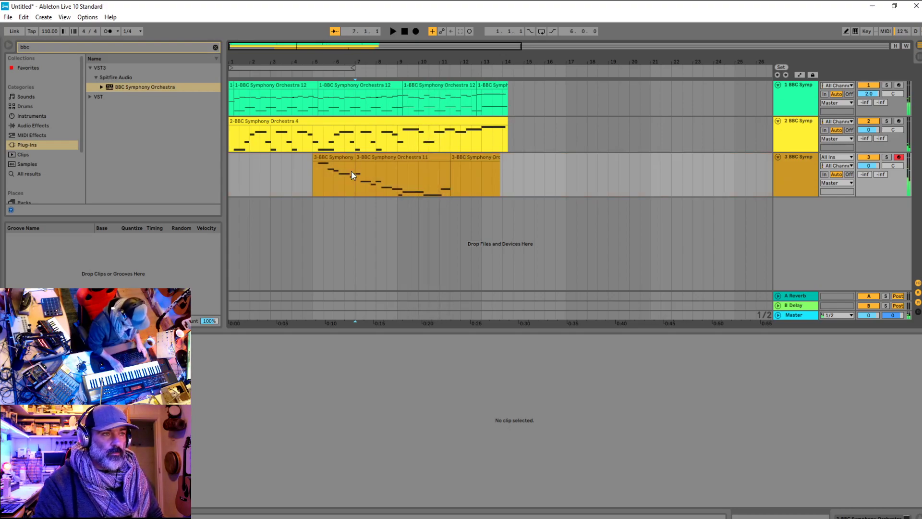
Open the new middle clip on the third track and play it from bar 8.3 and again from bar 9
{"action": "left_click", "coordinate": [409, 180]}
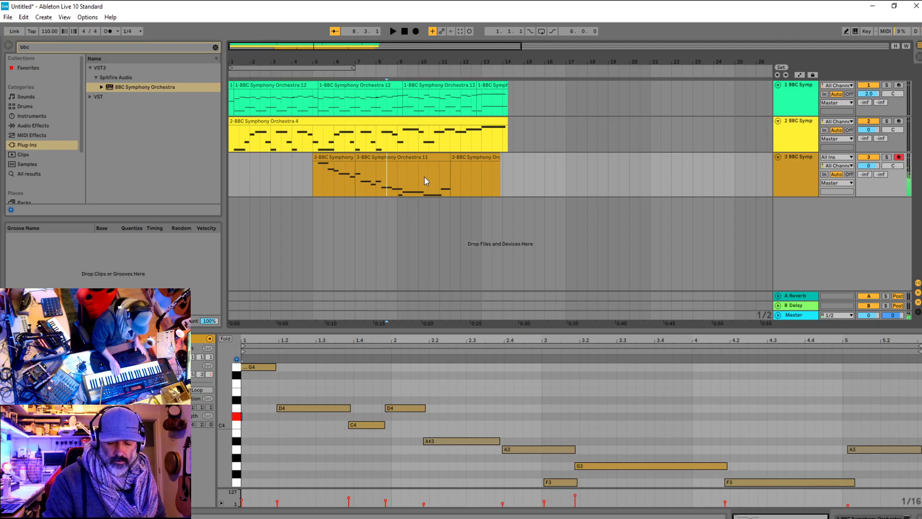
{"action": "key", "text": "space"}
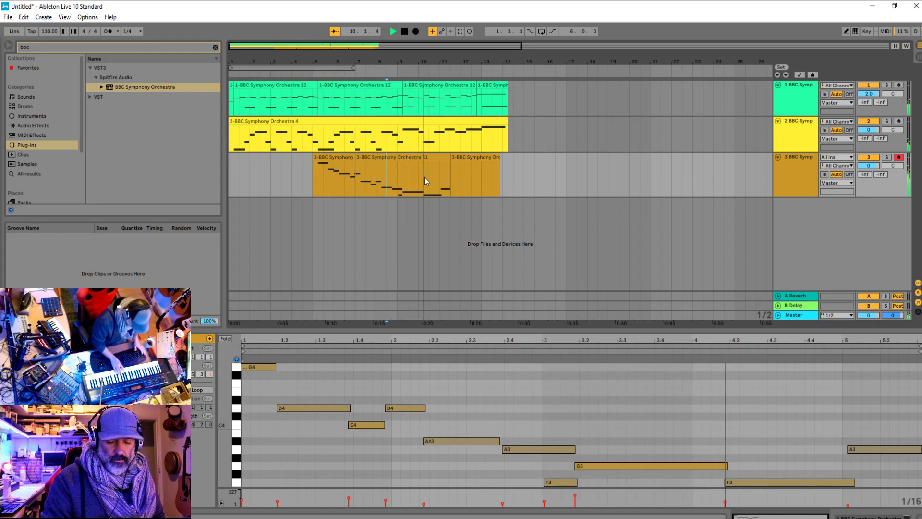
{"action": "key", "text": "space"}
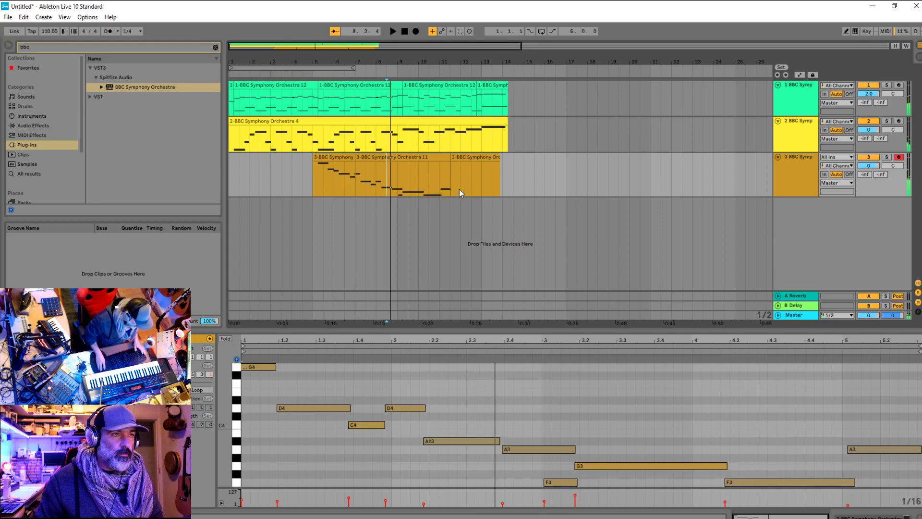
{"action": "left_click_drag", "start_coordinate": [459, 189], "coordinate": [472, 189]}
{"action": "left_click", "coordinate": [400, 182]}
{"action": "key", "text": "space"}
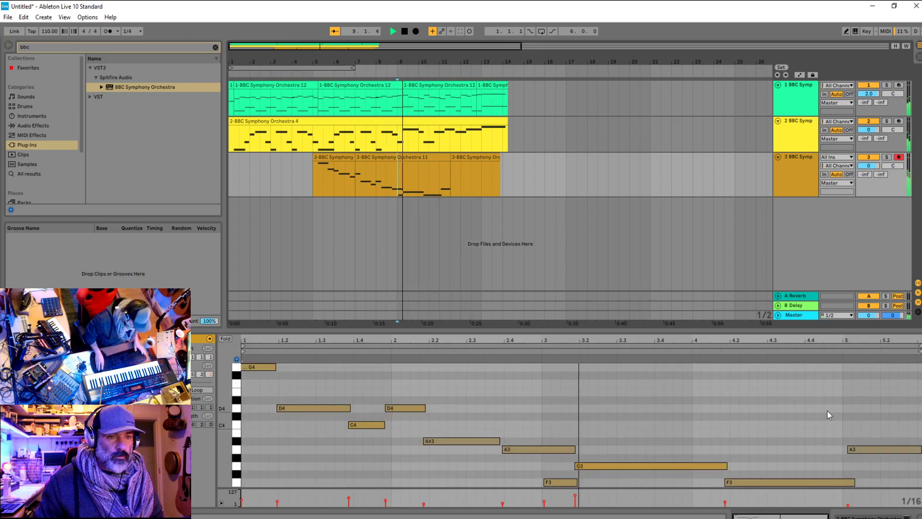
Delete the closing F3, G3, F3 and A3 notes of the third track's middle clip, keeping the A3 before them
{"action": "double_click", "coordinate": [567, 473]}
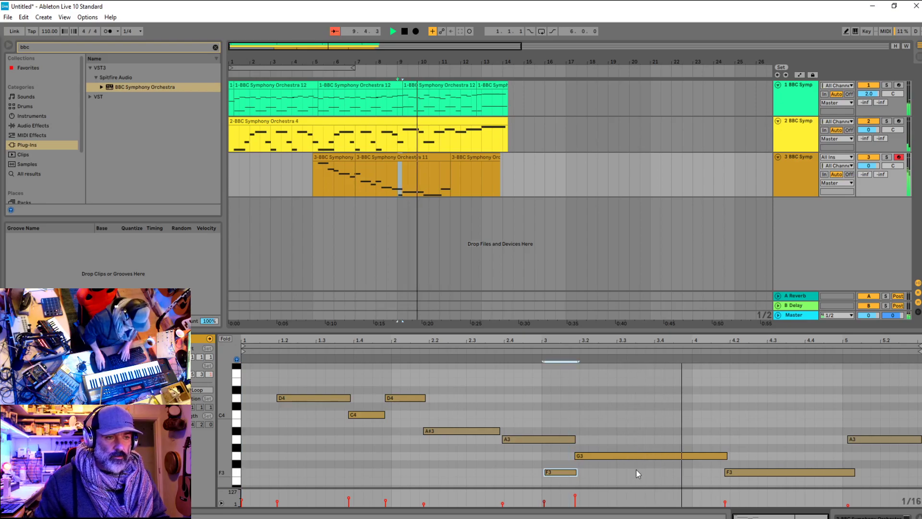
{"action": "double_click", "coordinate": [790, 473]}
{"action": "double_click", "coordinate": [855, 440]}
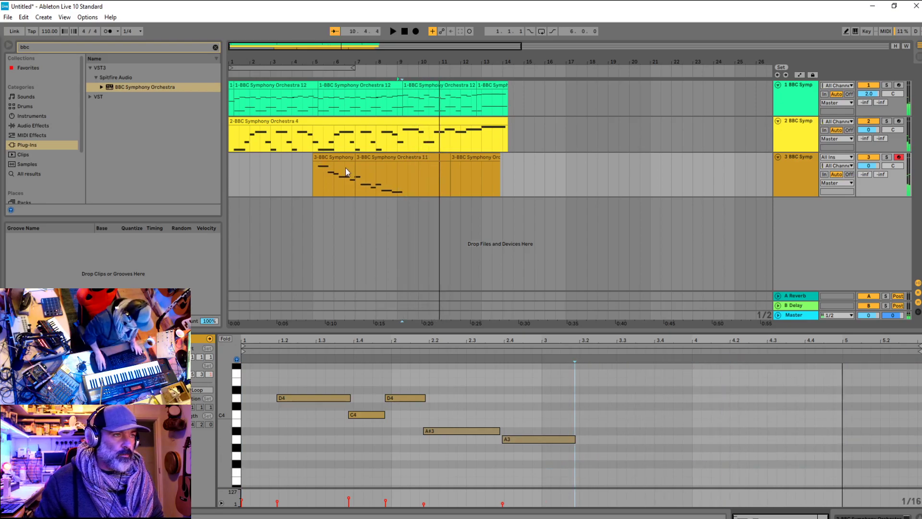
Try to re-record the third track from bar 6.3 in two takes, undoing each one
{"action": "left_click", "coordinate": [345, 168]}
{"action": "key", "text": "space"}
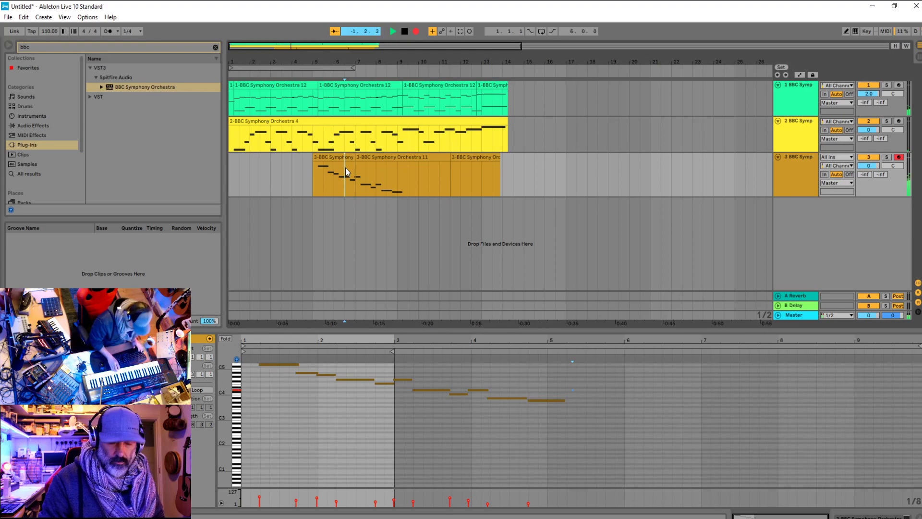
{"action": "key", "text": "F9"}
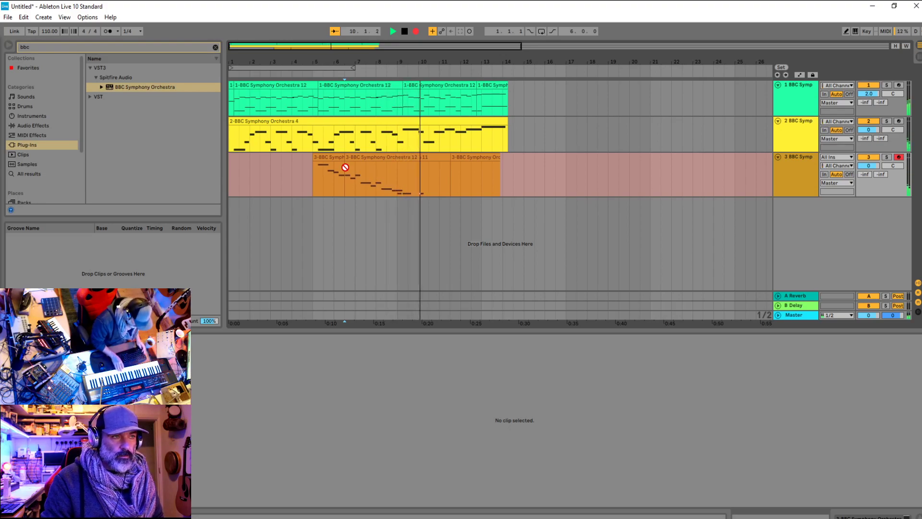
{"action": "key", "text": "space"}
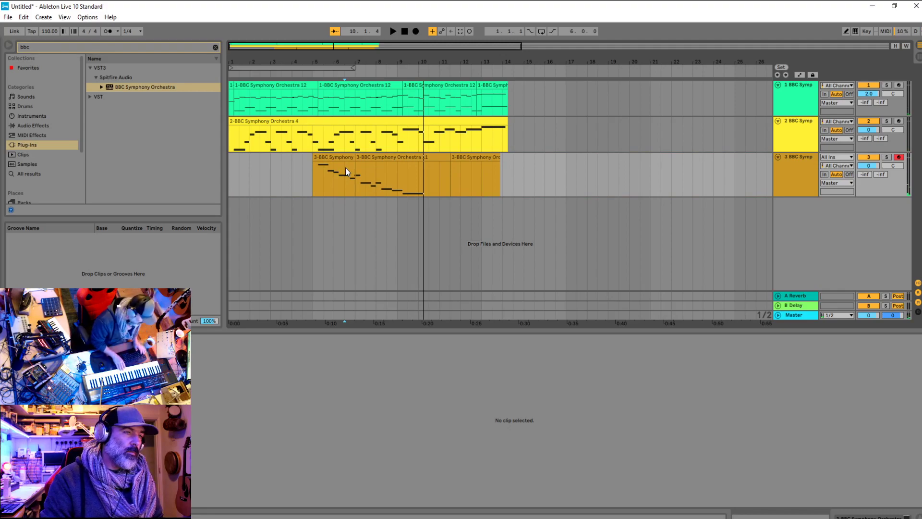
{"action": "key", "text": "F9"}
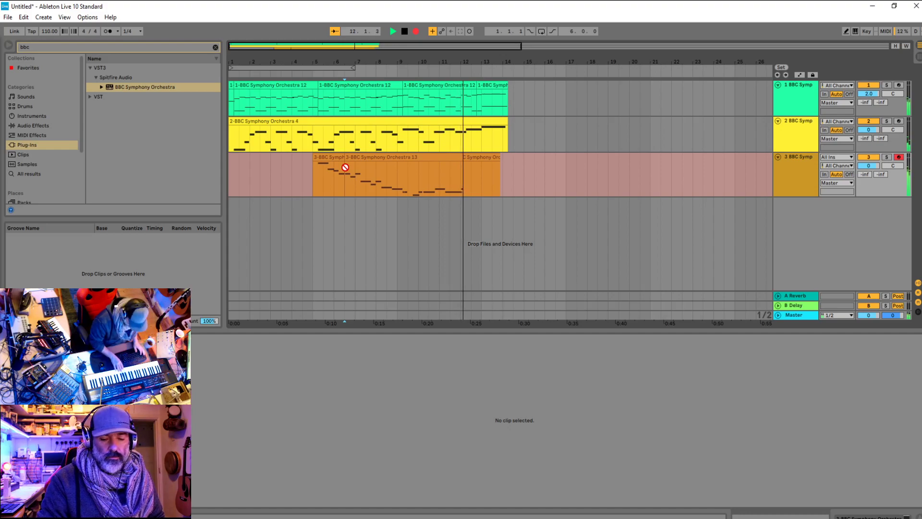
{"action": "key", "text": "space"}
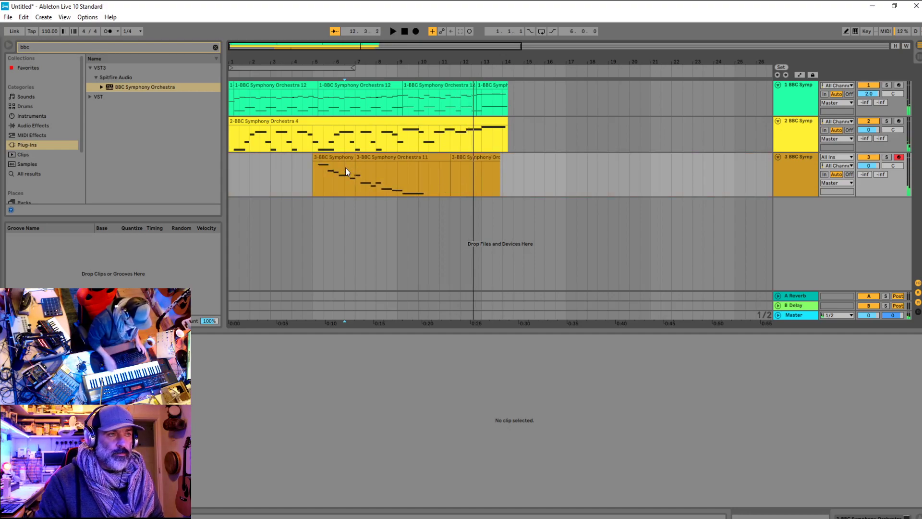
Increase the third track's height and delete the long final G3 note from its middle clip
{"action": "left_click", "coordinate": [387, 173]}
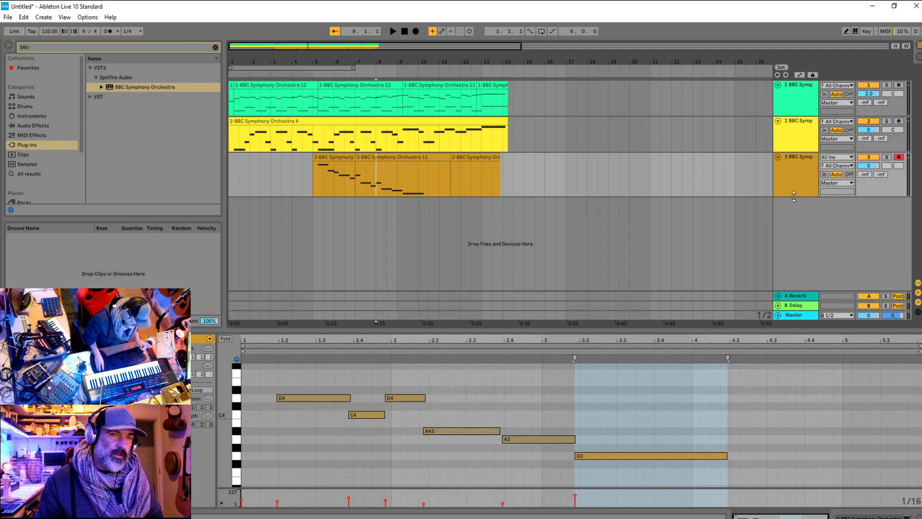
{"action": "left_click_drag", "start_coordinate": [794, 196], "coordinate": [748, 240]}
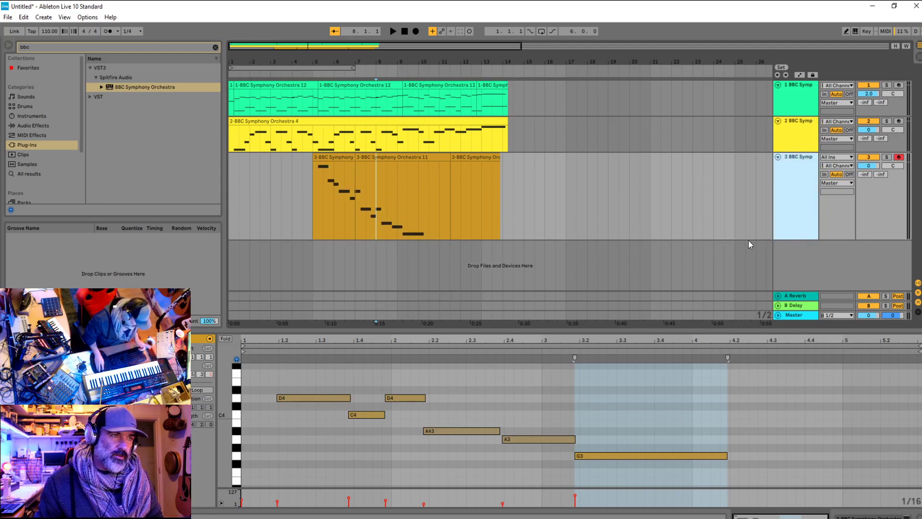
{"action": "left_click", "coordinate": [367, 207]}
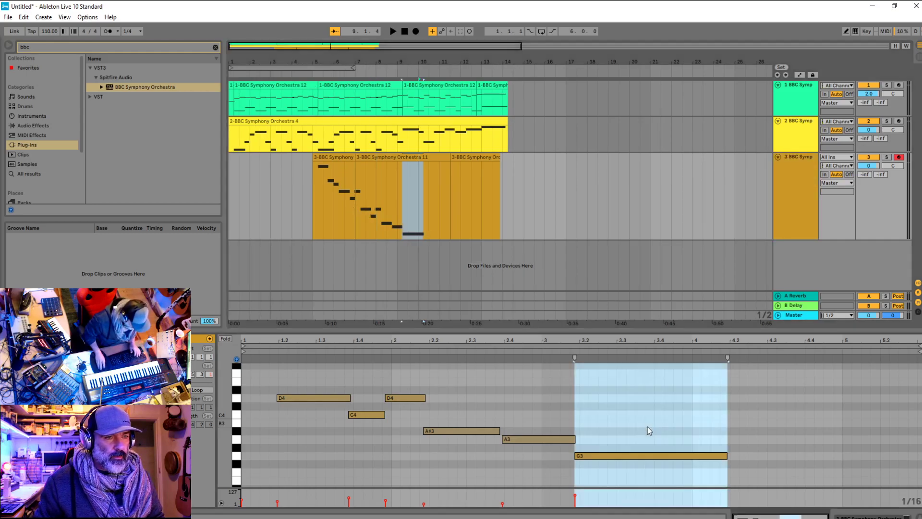
{"action": "left_click", "coordinate": [635, 456]}
{"action": "key", "text": "Delete"}
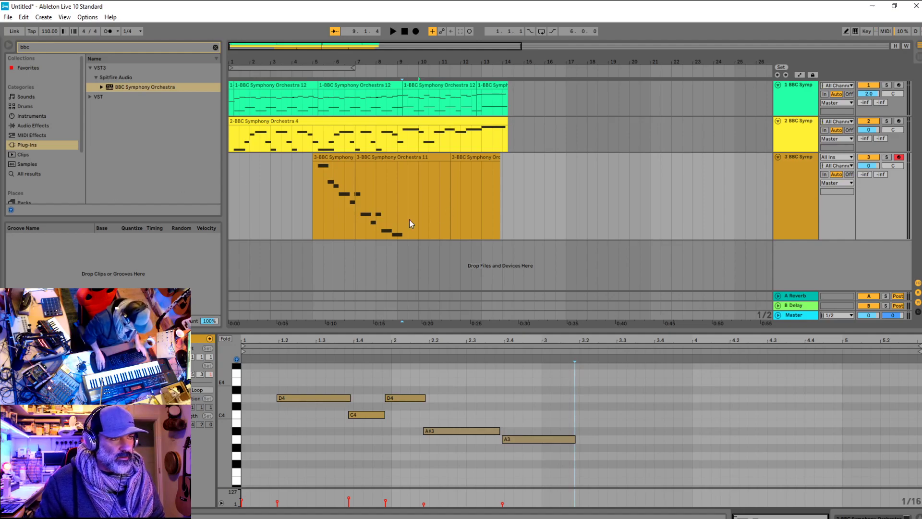
Play the arrangement repeatedly from bar 7.3 to rehearse a new ending for the third track
{"action": "left_click", "coordinate": [373, 217]}
{"action": "key", "text": "space"}
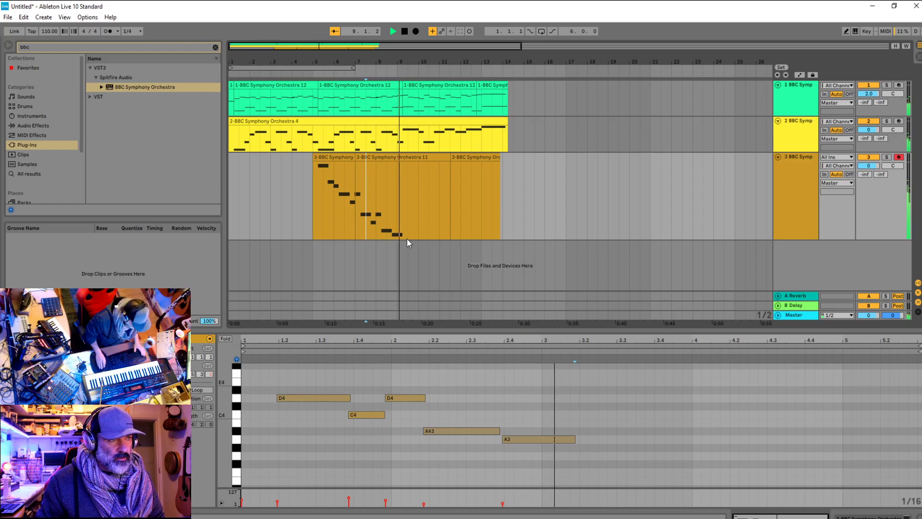
{"action": "key", "text": "space"}
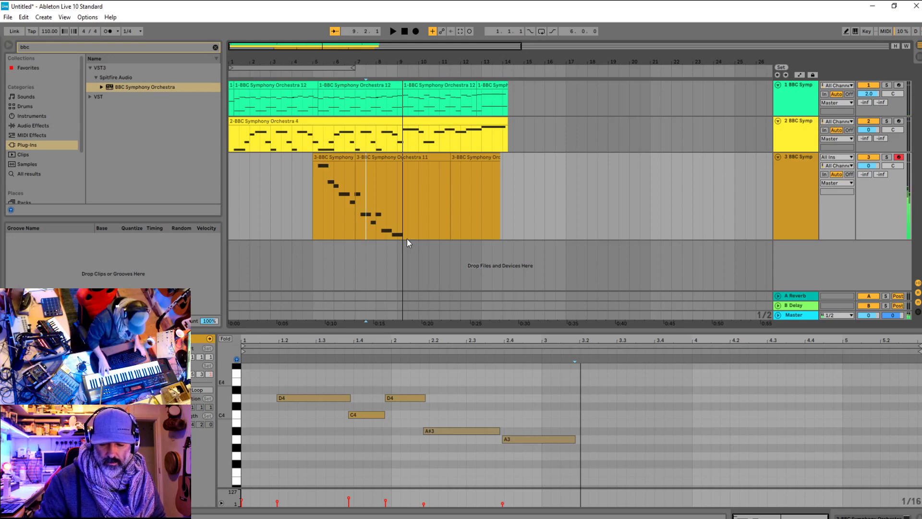
{"action": "key", "text": "space"}
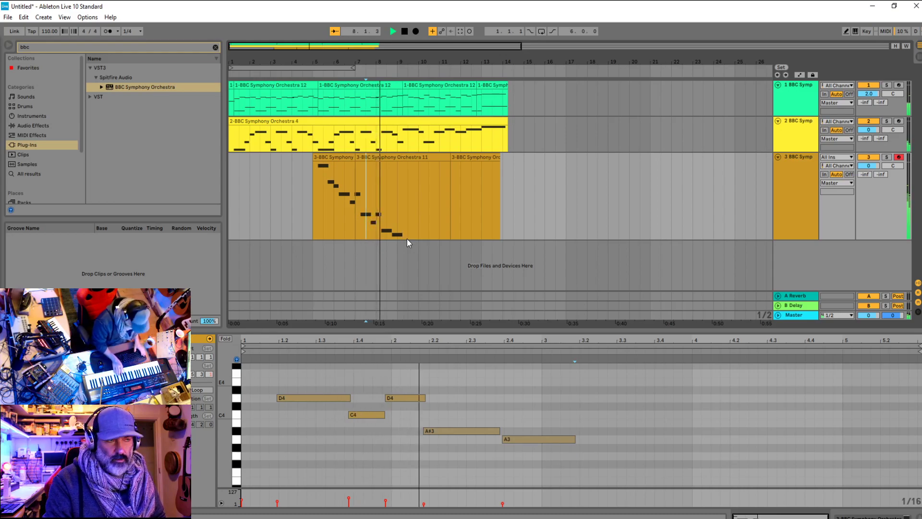
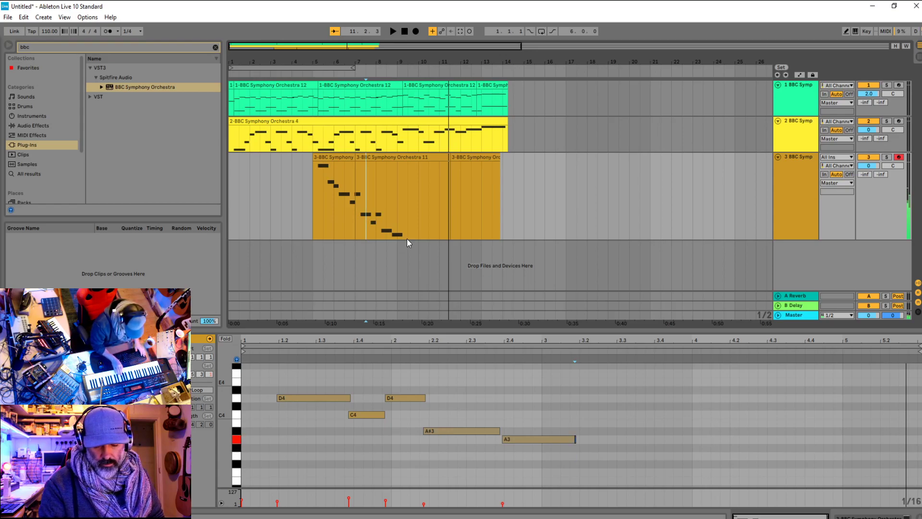
{"action": "key", "text": "space"}
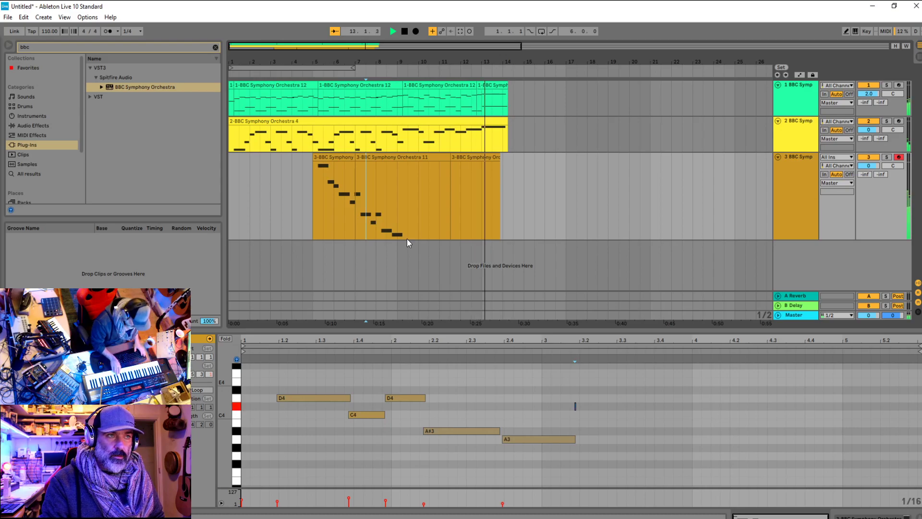
{"action": "key", "text": "space"}
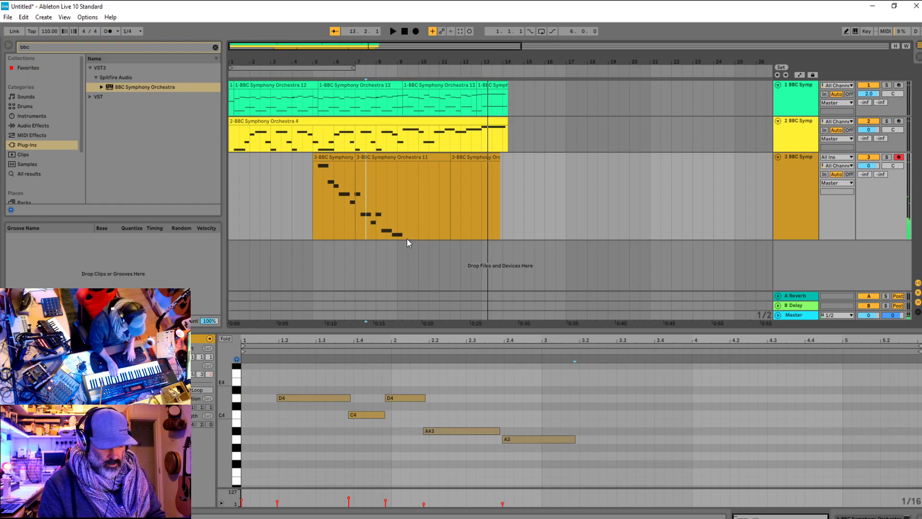
Try to re-record the third track's ending from bar 7.3, discarding what was recorded
{"action": "key", "text": "F9"}
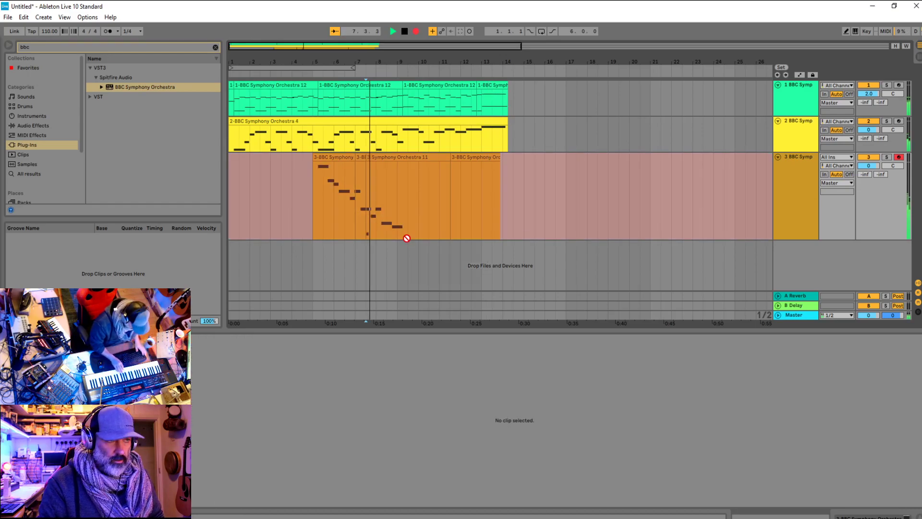
{"action": "key", "text": "space"}
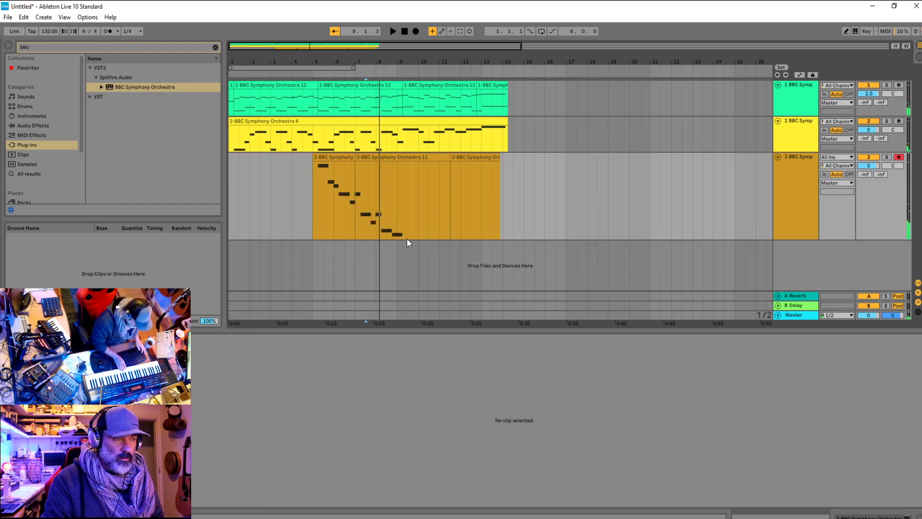
{"action": "key", "text": "space"}
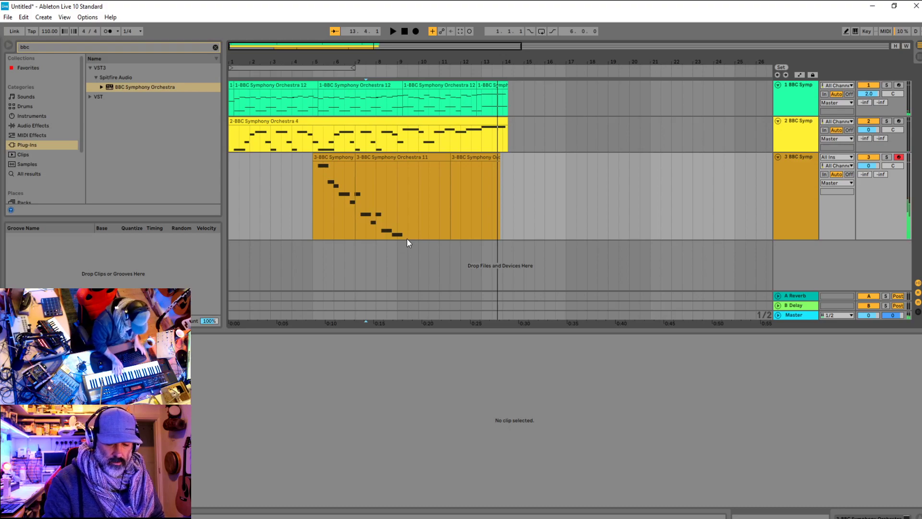
Play the third track's part from bar 5 to about bar 7.2
{"action": "left_click", "coordinate": [313, 212]}
{"action": "key", "text": "space"}
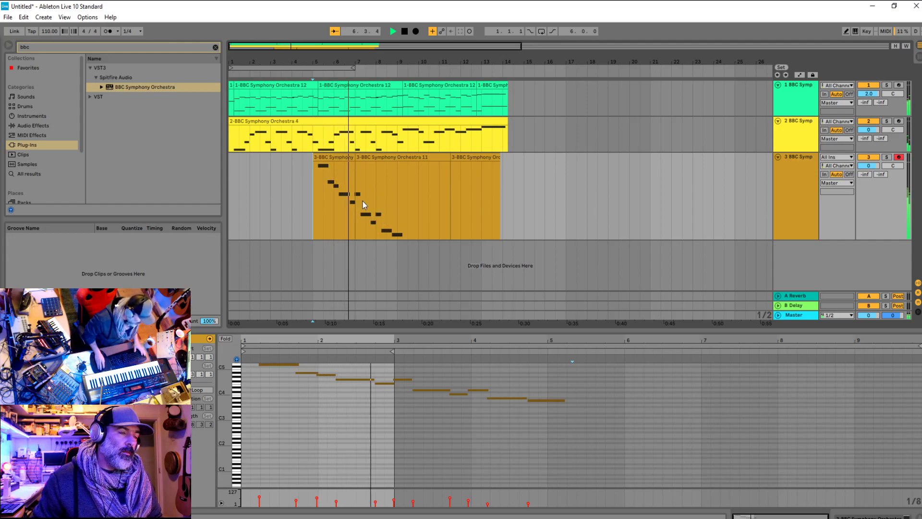
{"action": "key", "text": "space"}
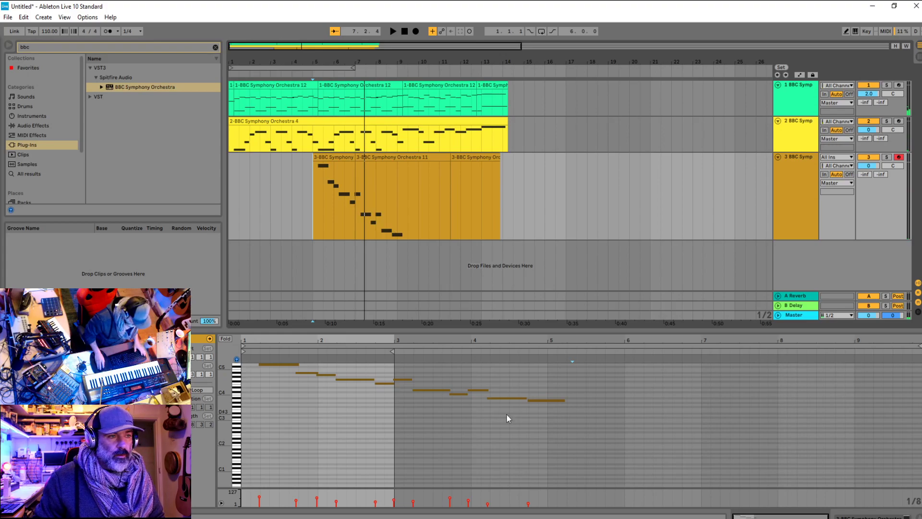
Try to transpose the notes from bar 3 onward in the third track's first clip up one octave
{"action": "left_click_drag", "start_coordinate": [621, 428], "coordinate": [402, 374]}
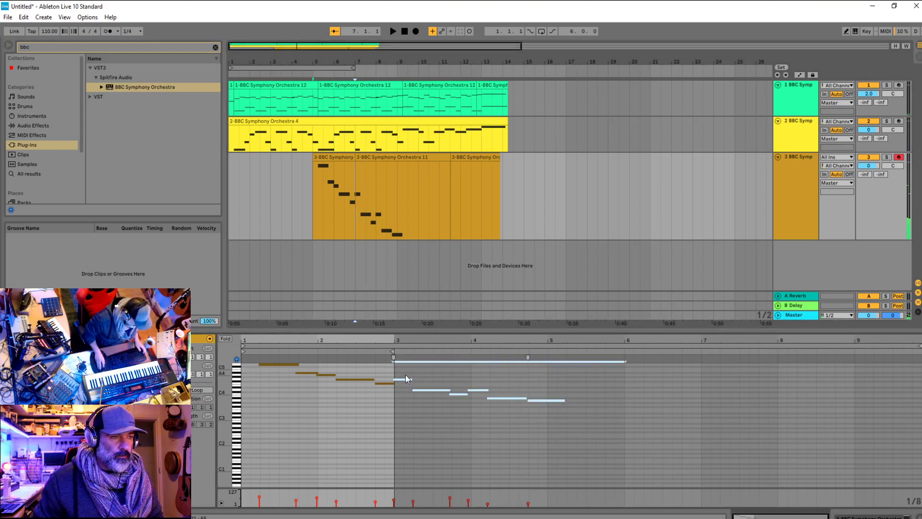
{"action": "left_click_drag", "start_coordinate": [238, 399], "coordinate": [333, 398]}
{"action": "left_click", "coordinate": [401, 400]}
{"action": "left_click_drag", "start_coordinate": [402, 401], "coordinate": [403, 374]}
{"action": "key", "text": "space"}
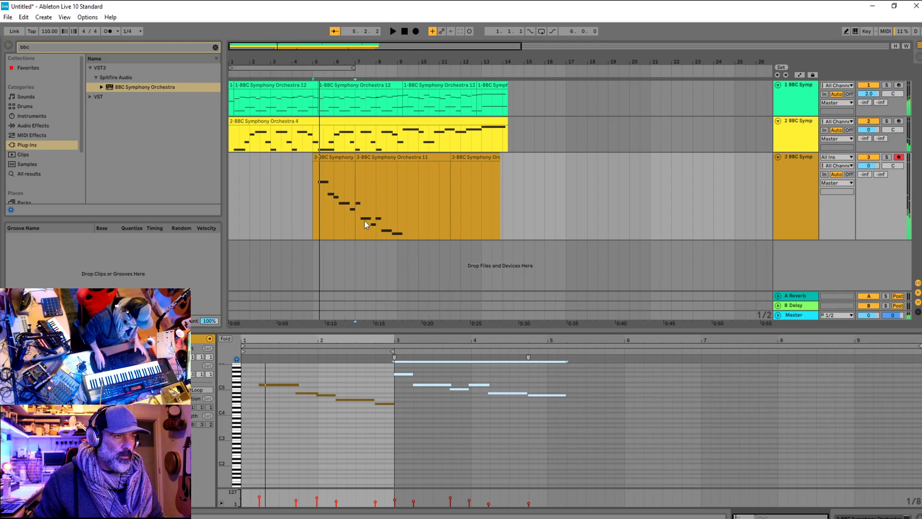
{"action": "left_click", "coordinate": [365, 223]}
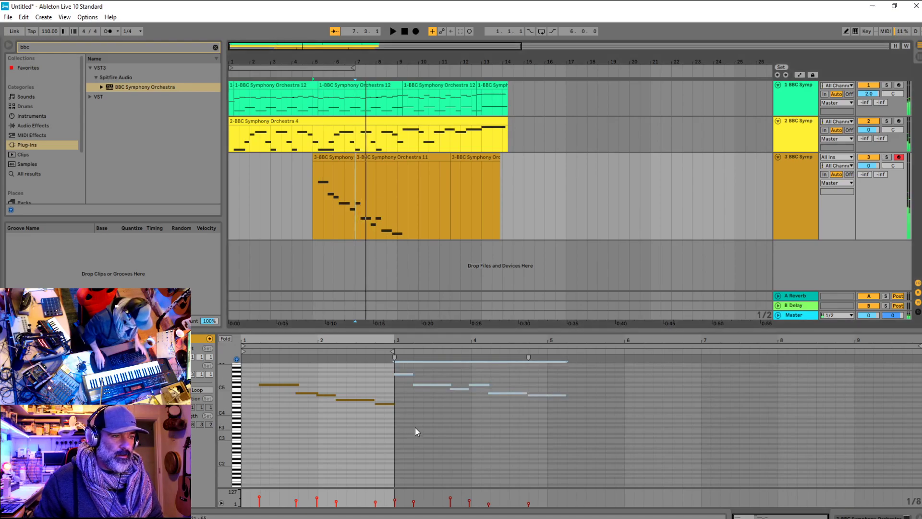
{"action": "key", "text": "ctrl+z"}
{"action": "key", "text": "ctrl+z"}
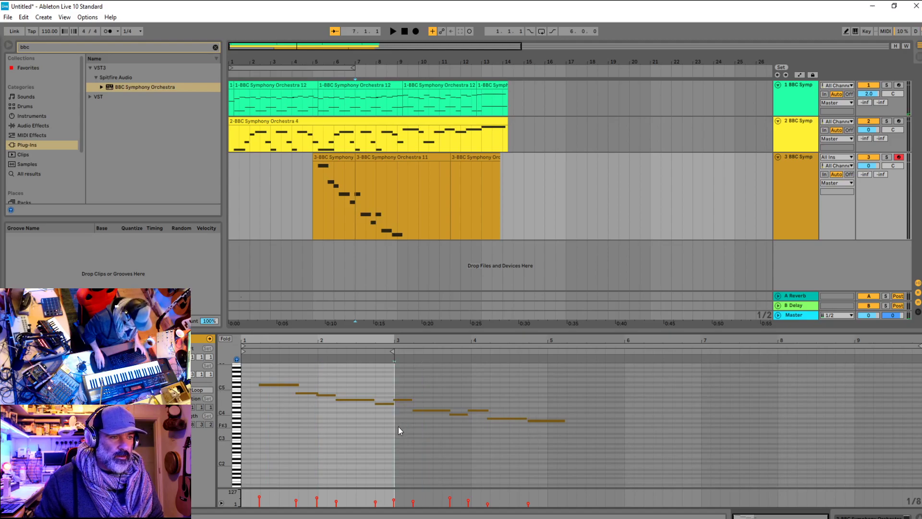
Delete the third track's last clip, which starts at about bar 11.3
{"action": "left_click", "coordinate": [395, 345]}
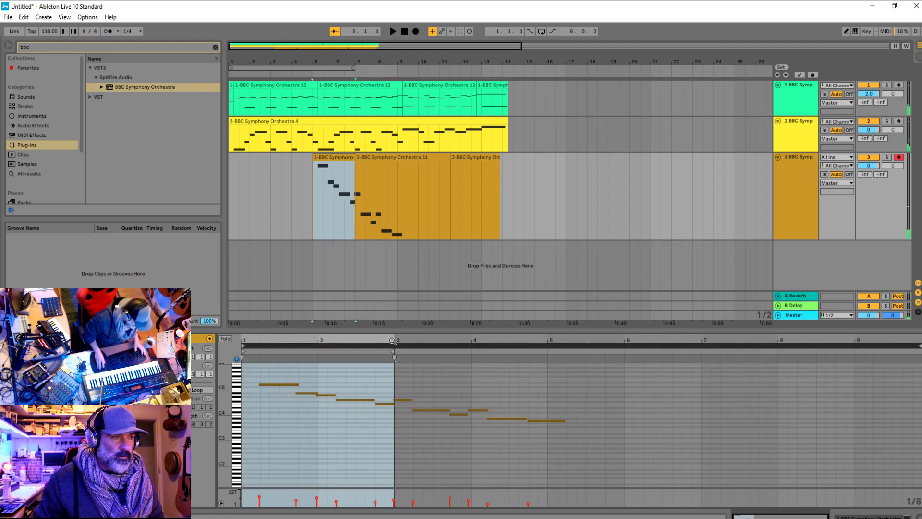
{"action": "left_click", "coordinate": [365, 158]}
{"action": "left_click_drag", "start_coordinate": [565, 205], "coordinate": [301, 171]}
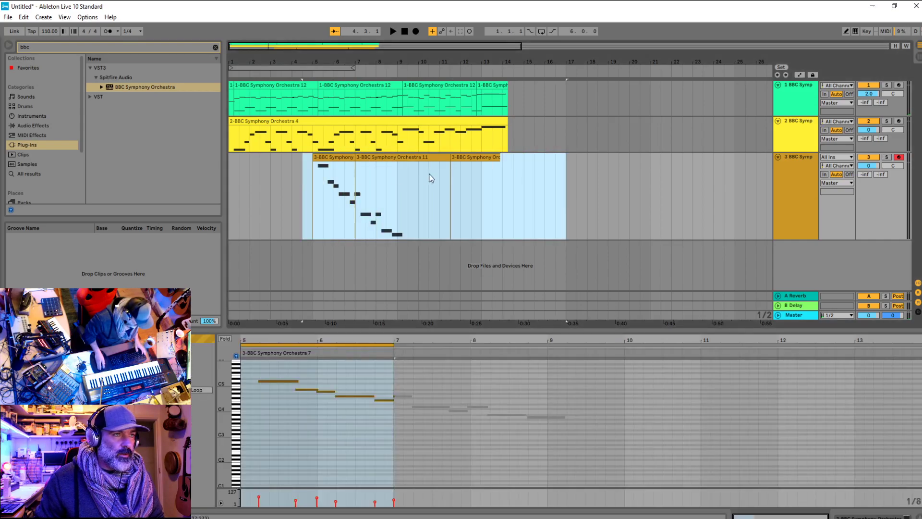
{"action": "left_click", "coordinate": [457, 158]}
{"action": "key", "text": "Delete"}
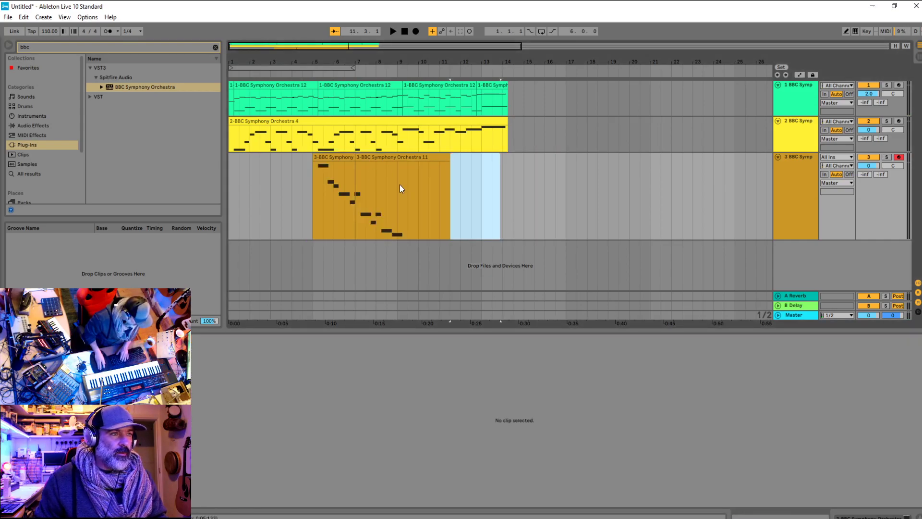
Transpose the second clip's notes up one octave to D5, C5, D5, A#4 and A4, leaving out its opening G4
{"action": "left_click", "coordinate": [370, 158]}
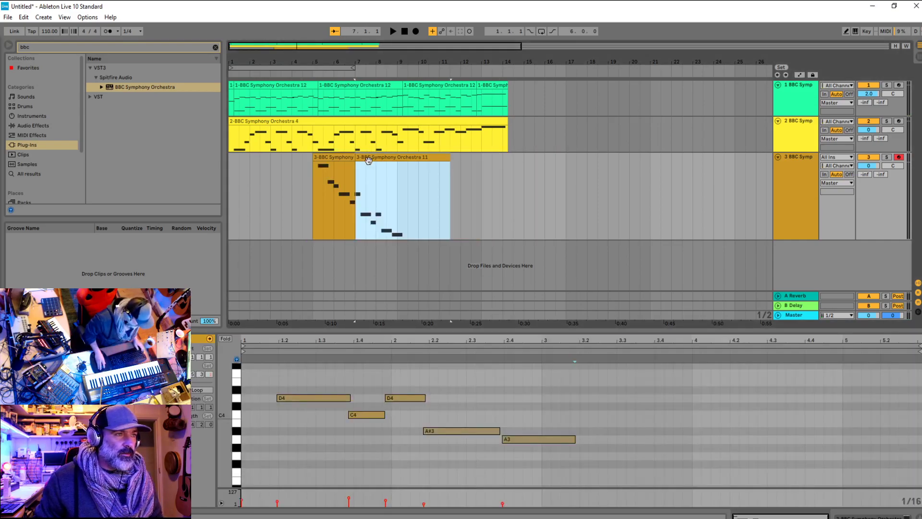
{"action": "left_click", "coordinate": [317, 399]}
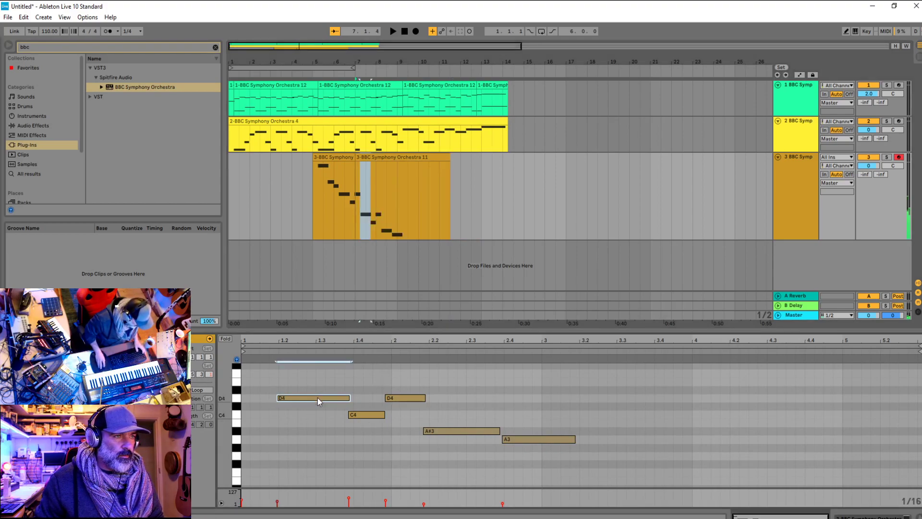
{"action": "left_click", "coordinate": [520, 439], "text": "shift"}
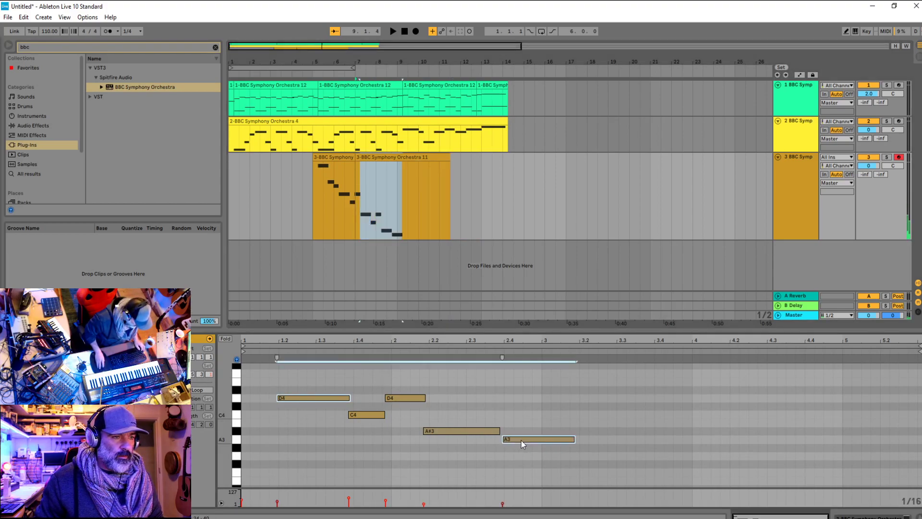
{"action": "left_click", "coordinate": [397, 399]}
{"action": "left_click_drag", "start_coordinate": [581, 469], "coordinate": [298, 366]}
{"action": "left_click_drag", "start_coordinate": [299, 408], "coordinate": [296, 374]}
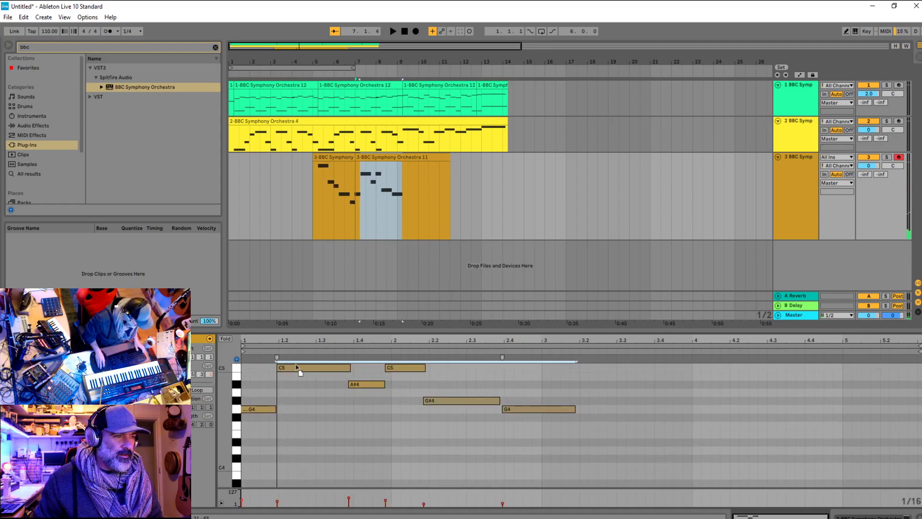
{"action": "mouse_move", "coordinate": [296, 366]}
{"action": "left_mouse_down"}
{"action": "mouse_move", "coordinate": [292, 385]}
{"action": "mouse_move", "coordinate": [286, 371]}
{"action": "left_mouse_up"}
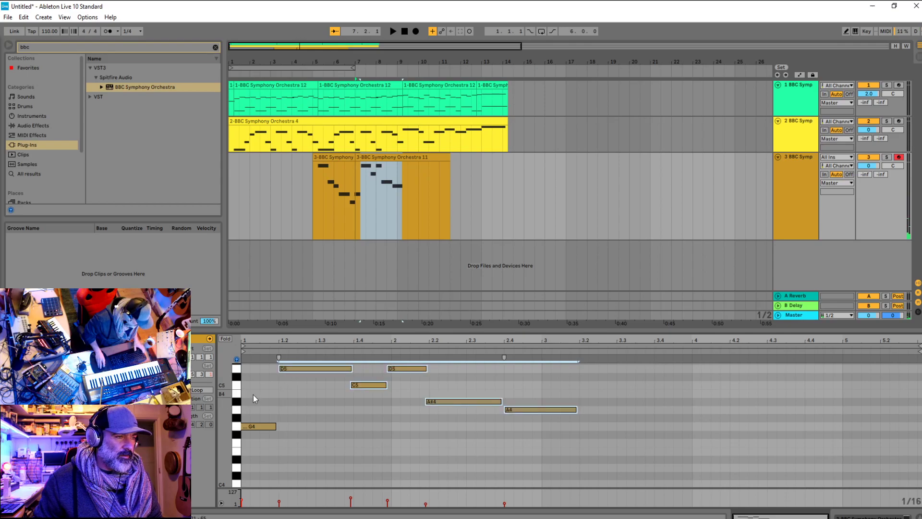
Play the arrangement from the middle of bar 6 to about bar 9 to check the transposed notes
{"action": "left_click", "coordinate": [342, 194]}
{"action": "key", "text": "space"}
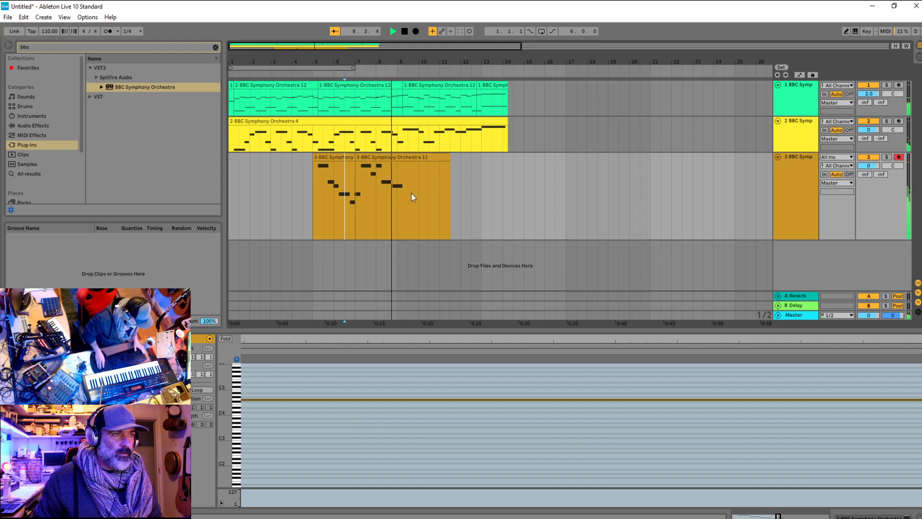
{"action": "key", "text": "space"}
Record a new third-track ending from bar 8 to bar 14 and reduce the track's height
{"action": "key", "text": "minus"}
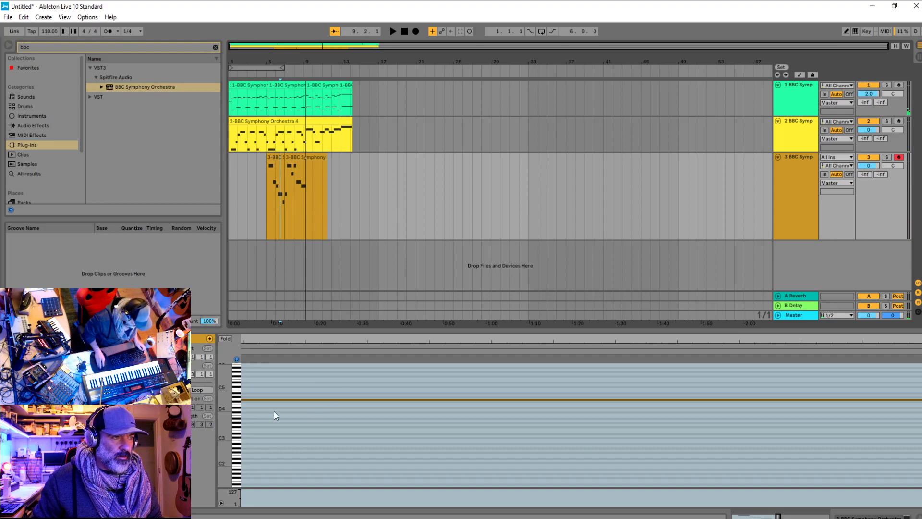
{"action": "left_click", "coordinate": [294, 207]}
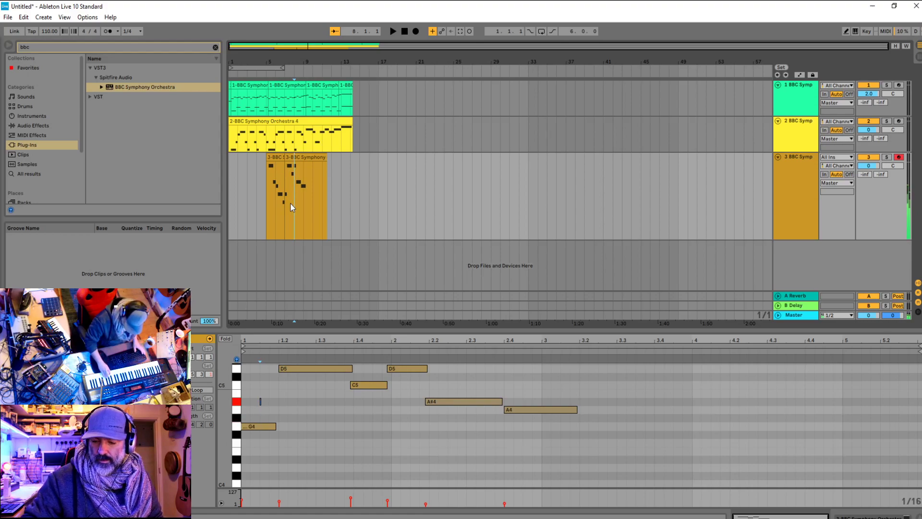
{"action": "key", "text": "F9"}
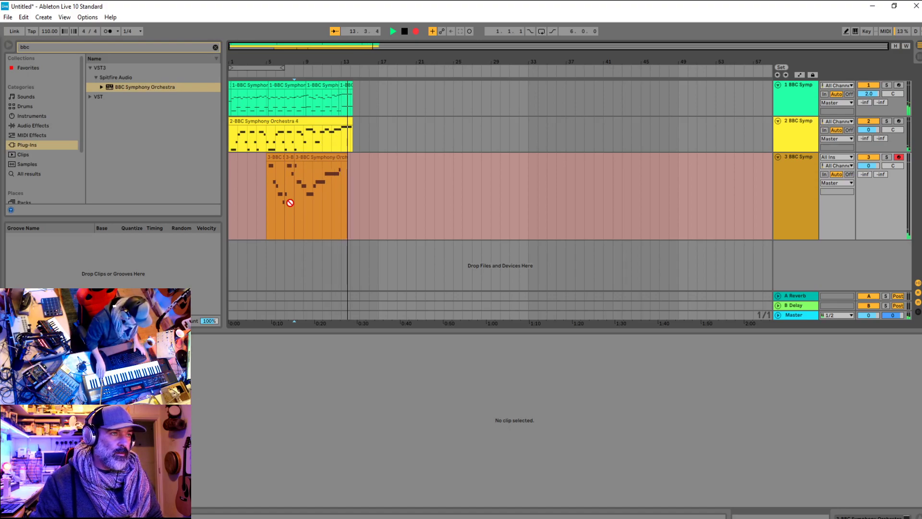
{"action": "key", "text": "space"}
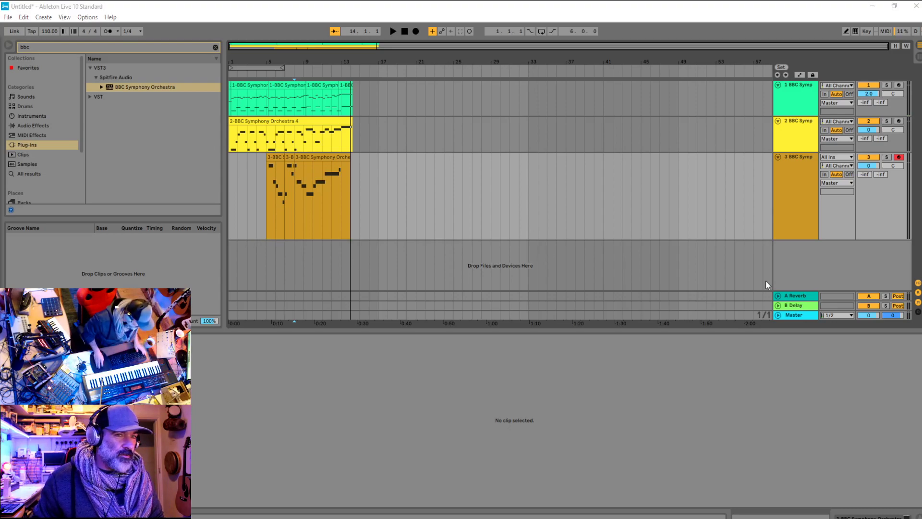
{"action": "left_click_drag", "start_coordinate": [793, 246], "coordinate": [471, 192]}
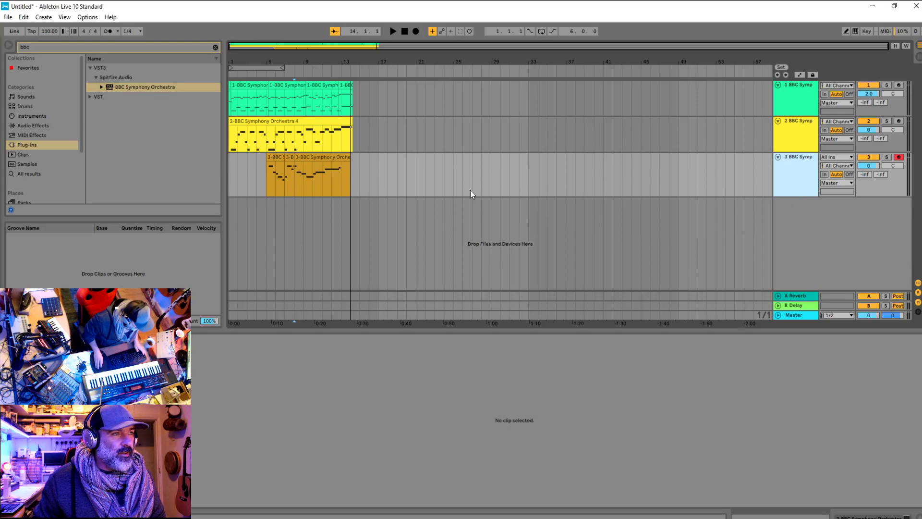
Consolidate the third track's clips from bar 5 to about bar 18 into a single clip
{"action": "left_click", "coordinate": [272, 136]}
{"action": "left_click", "coordinate": [285, 192]}
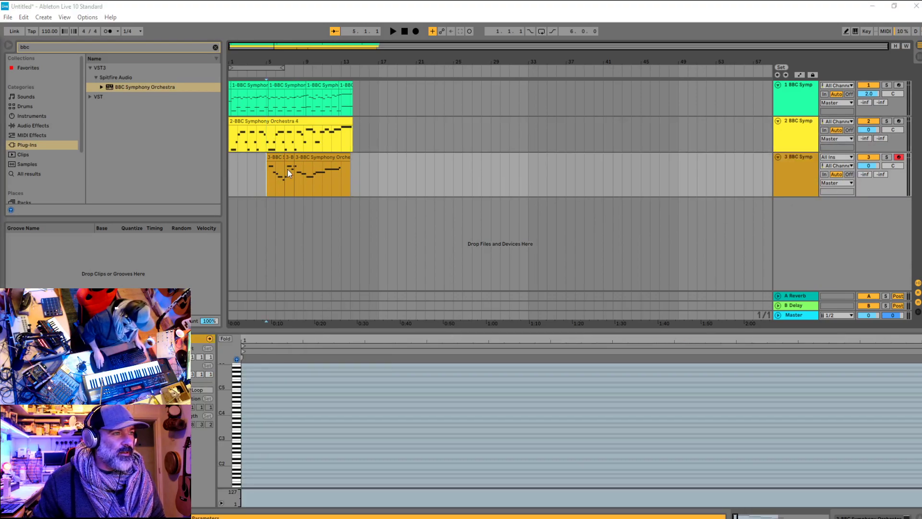
{"action": "left_click", "coordinate": [260, 118]}
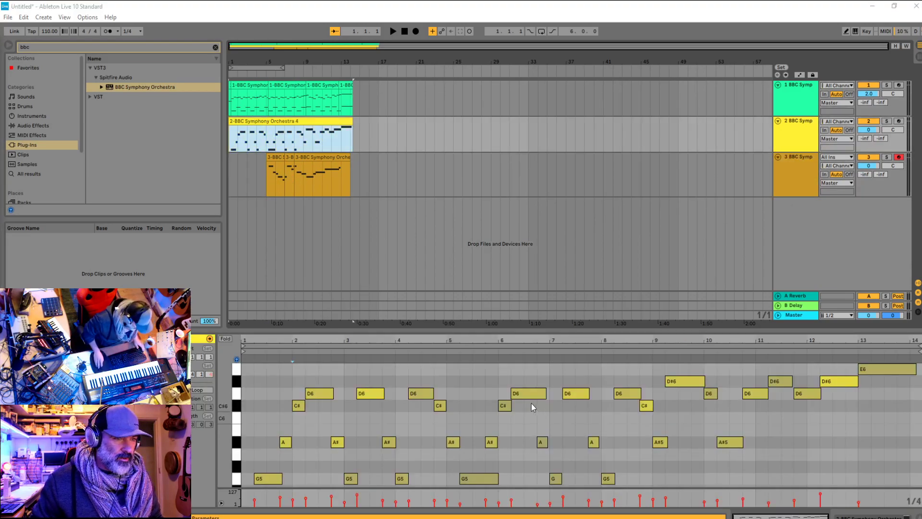
{"action": "left_click", "coordinate": [308, 178]}
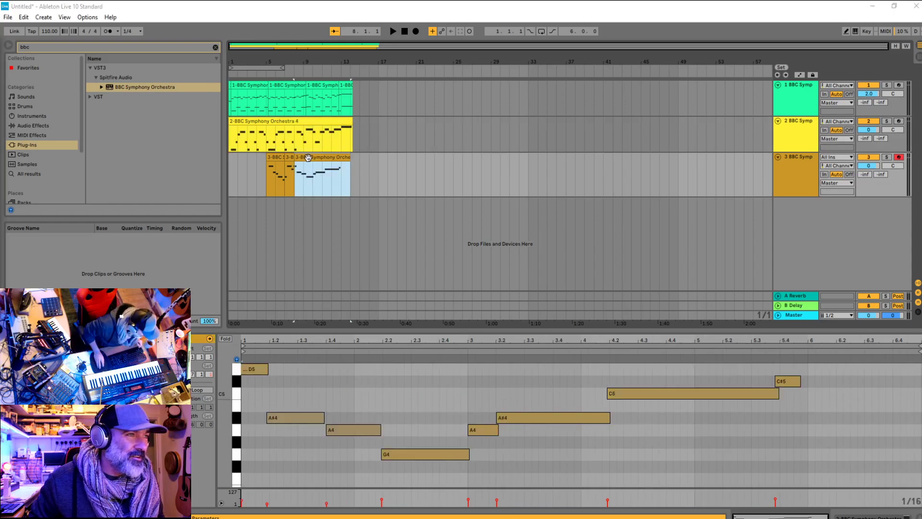
{"action": "left_click_drag", "start_coordinate": [390, 163], "coordinate": [270, 155]}
{"action": "right_click", "coordinate": [274, 157]}
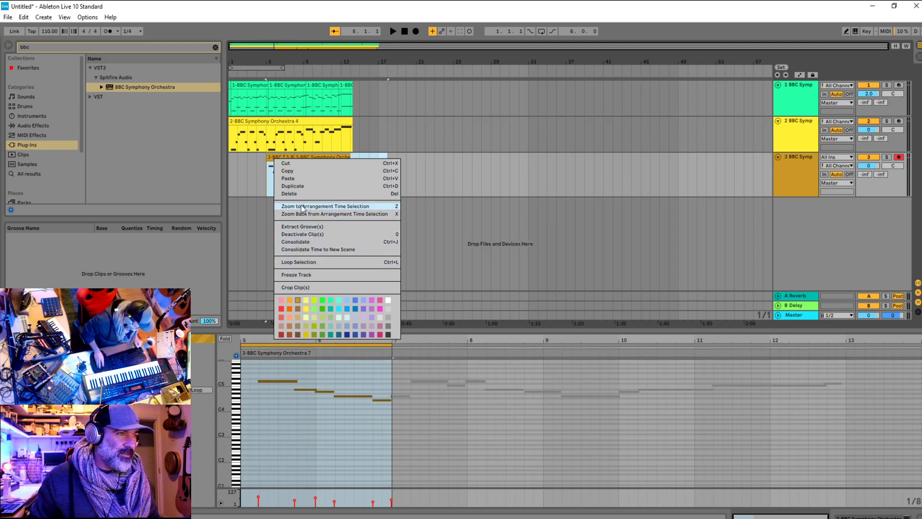
{"action": "right_click", "coordinate": [289, 152]}
{"action": "left_click", "coordinate": [336, 248]}
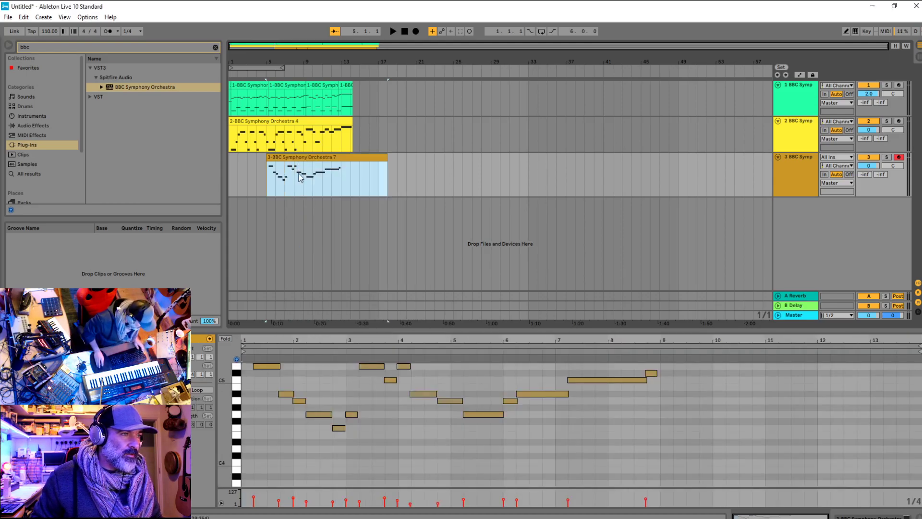
Quantize all notes in the consolidated third-track clip and trim the clip's end to about bar 14
{"action": "left_click_drag", "start_coordinate": [720, 456], "coordinate": [237, 360]}
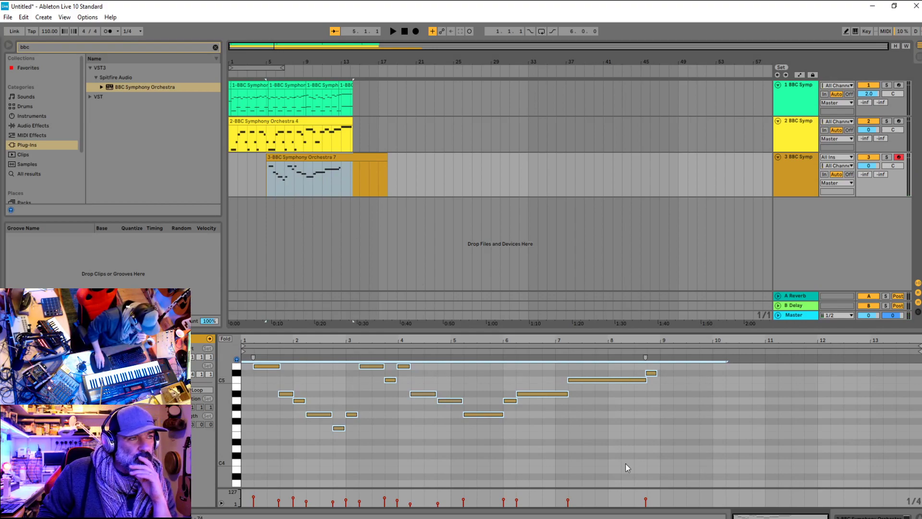
{"action": "right_click", "coordinate": [587, 427]}
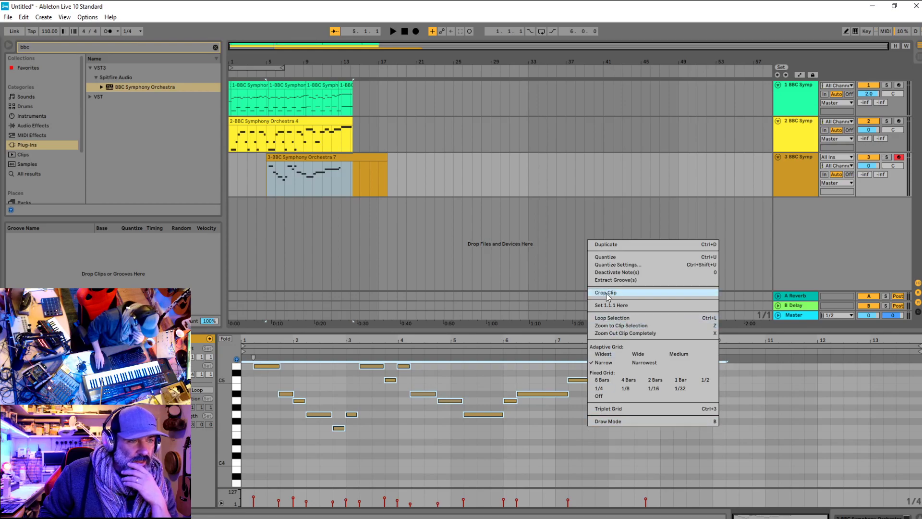
{"action": "left_click", "coordinate": [612, 258]}
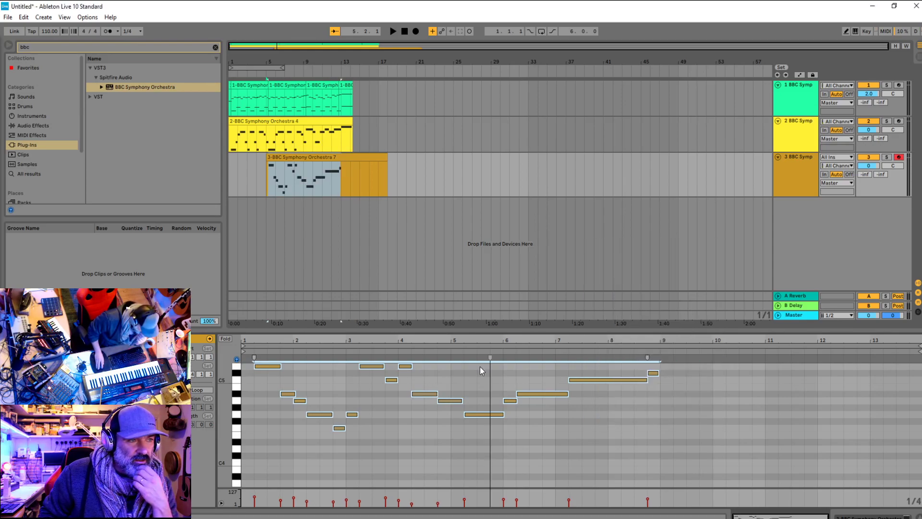
{"action": "left_click", "coordinate": [274, 417]}
{"action": "key", "text": "space"}
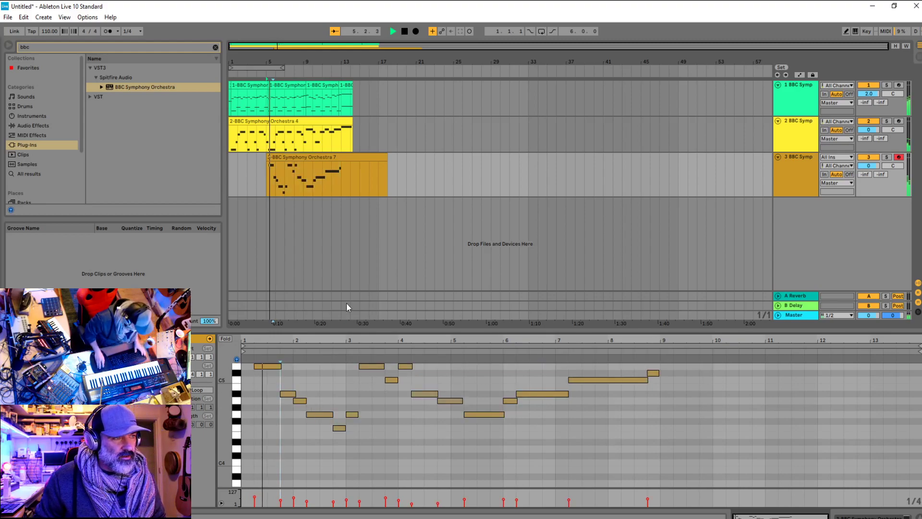
{"action": "left_click_drag", "start_coordinate": [387, 175], "coordinate": [350, 175]}
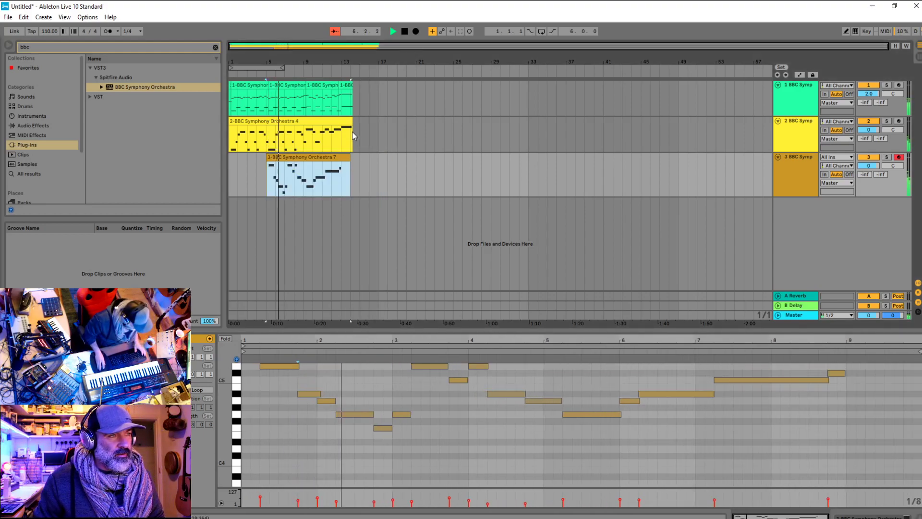
Play the arrangement through bars 7 and 8 to check the third track against the second track's part
{"action": "left_click", "coordinate": [232, 140]}
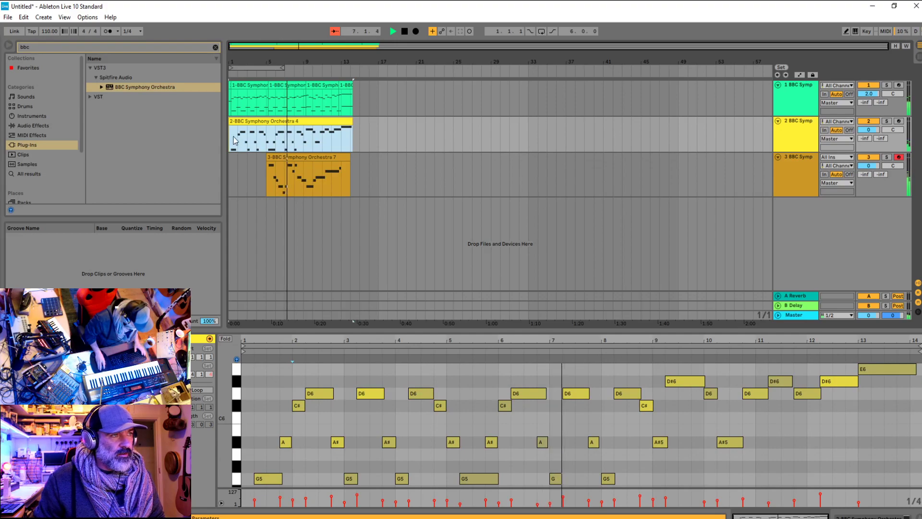
{"action": "key", "text": "space"}
{"action": "scroll", "coordinate": [234, 181], "scroll_direction": "up", "scroll_amount": 5}
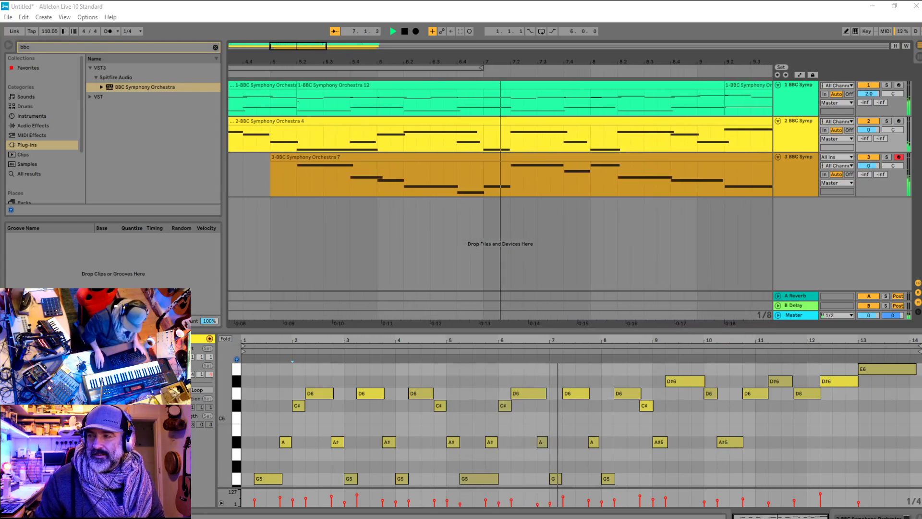
{"action": "left_click", "coordinate": [439, 214]}
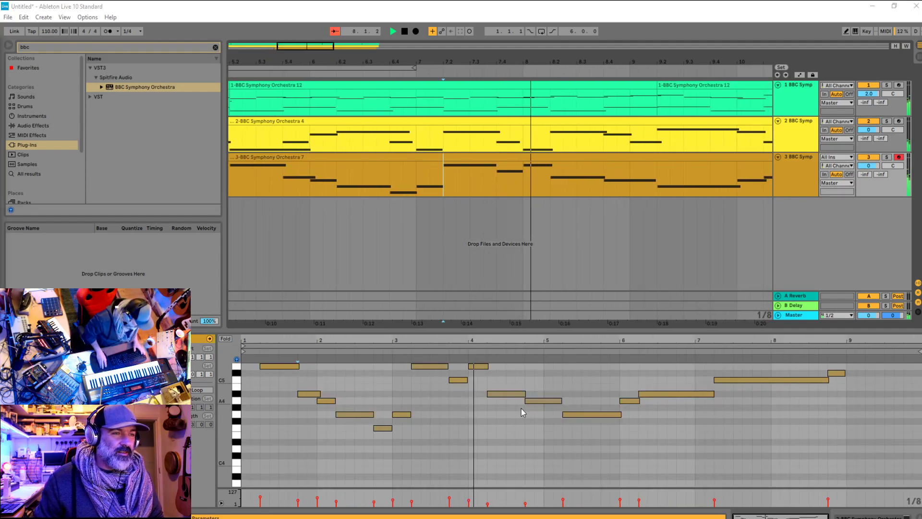
{"action": "key", "text": "space"}
Lower the three consecutive third-track notes starting at bar 7.2 to G4, A#4 and C5, checking them by playback
{"action": "left_click", "coordinate": [439, 398]}
{"action": "left_click_drag", "start_coordinate": [421, 371], "coordinate": [420, 416]}
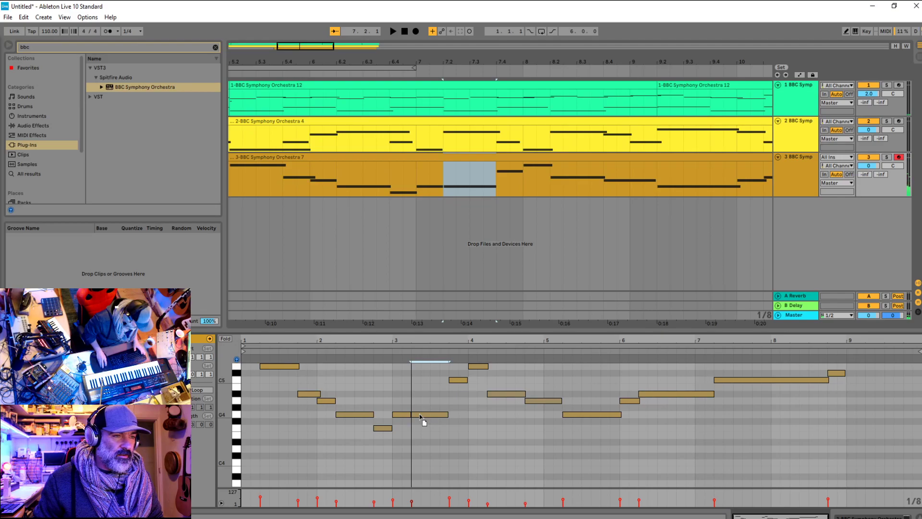
{"action": "key", "text": "space"}
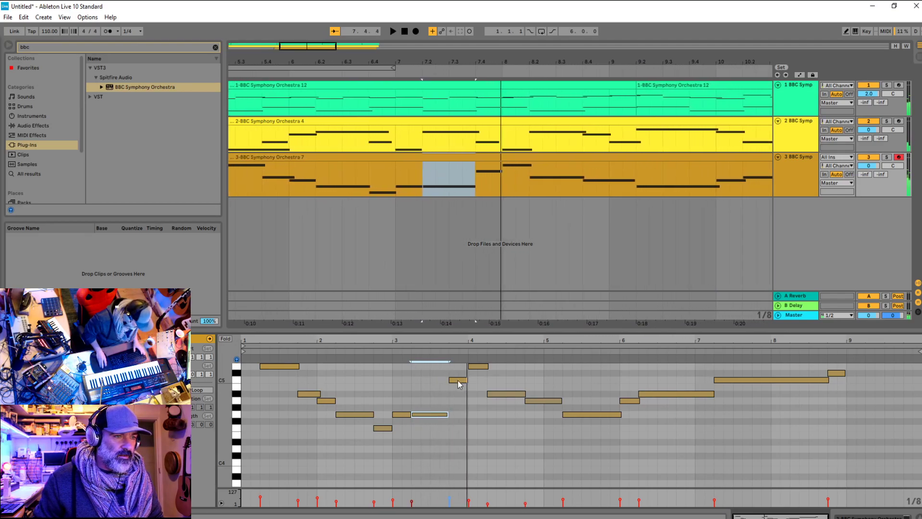
{"action": "key", "text": "space"}
{"action": "left_click_drag", "start_coordinate": [458, 380], "coordinate": [459, 401]}
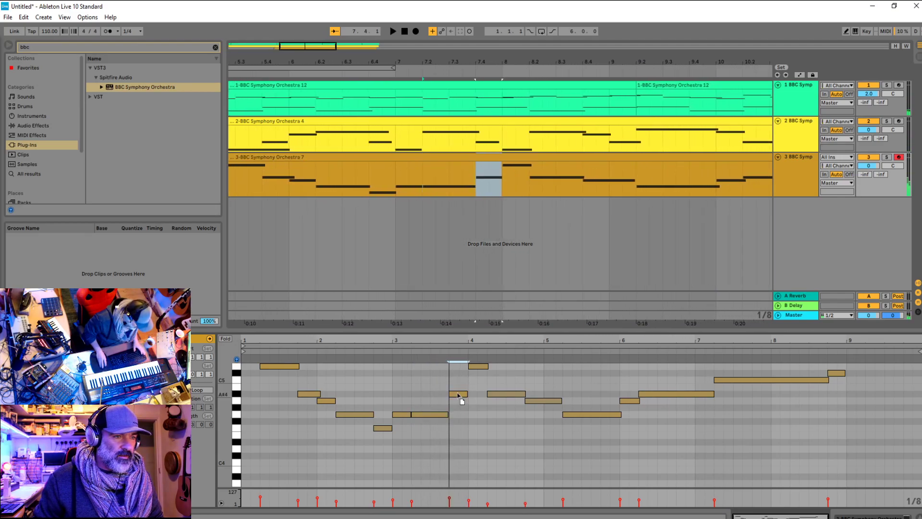
{"action": "left_click_drag", "start_coordinate": [481, 370], "coordinate": [480, 384]}
{"action": "key", "text": "space"}
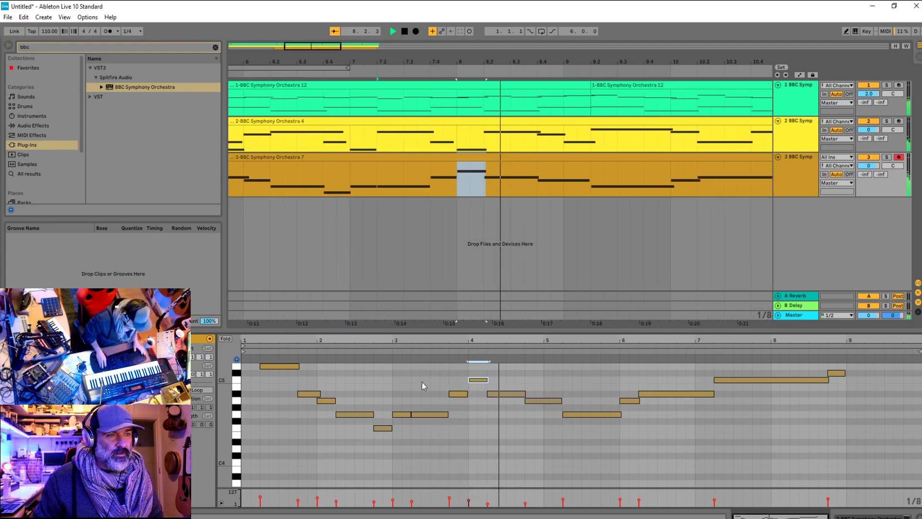
Raise the third-track note starting at bar 8.2 to D5 and check it by playback
{"action": "left_click_drag", "start_coordinate": [511, 397], "coordinate": [511, 367]}
{"action": "key", "text": "space"}
{"action": "key", "text": "space"}
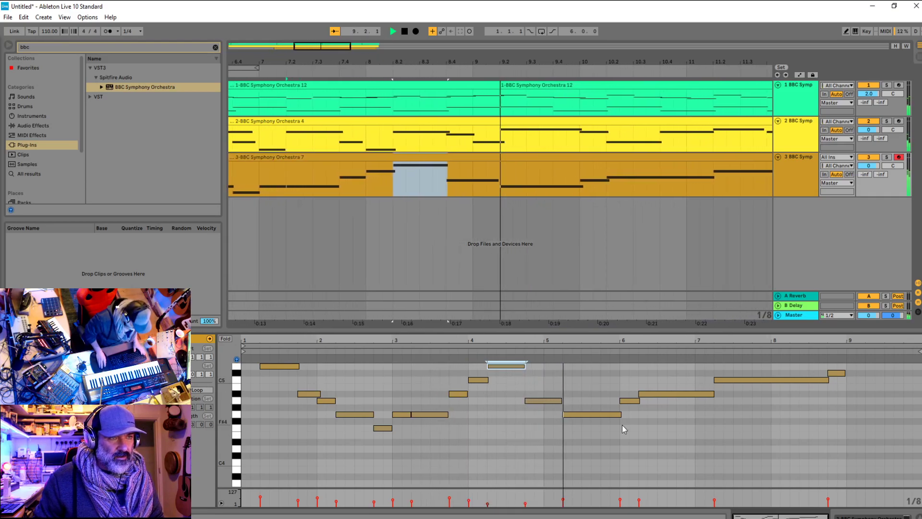
Extend the third-track A4 note at bar 10 to bar 10.4 and make the following A#4 note span 10.4 to 11.2
{"action": "scroll", "coordinate": [567, 423], "scroll_direction": "down", "scroll_amount": 1}
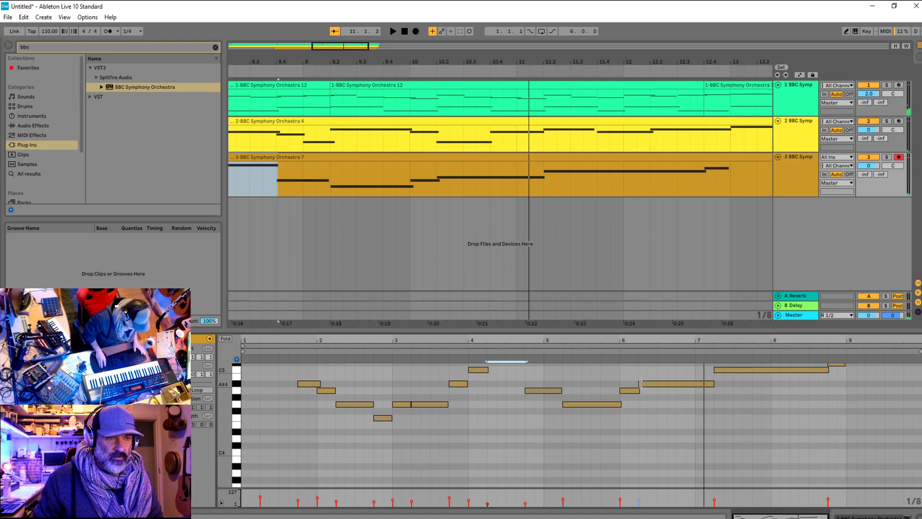
{"action": "left_click", "coordinate": [626, 422]}
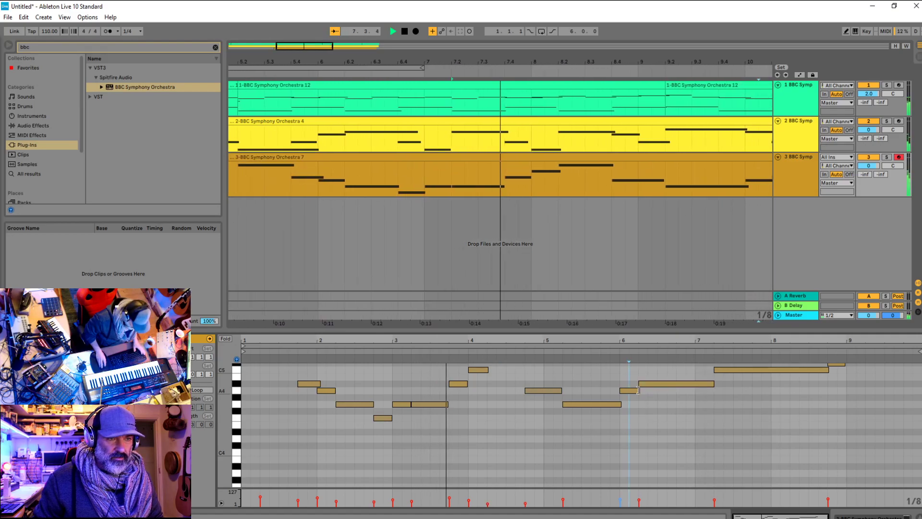
{"action": "left_click_drag", "start_coordinate": [638, 389], "coordinate": [658, 384]}
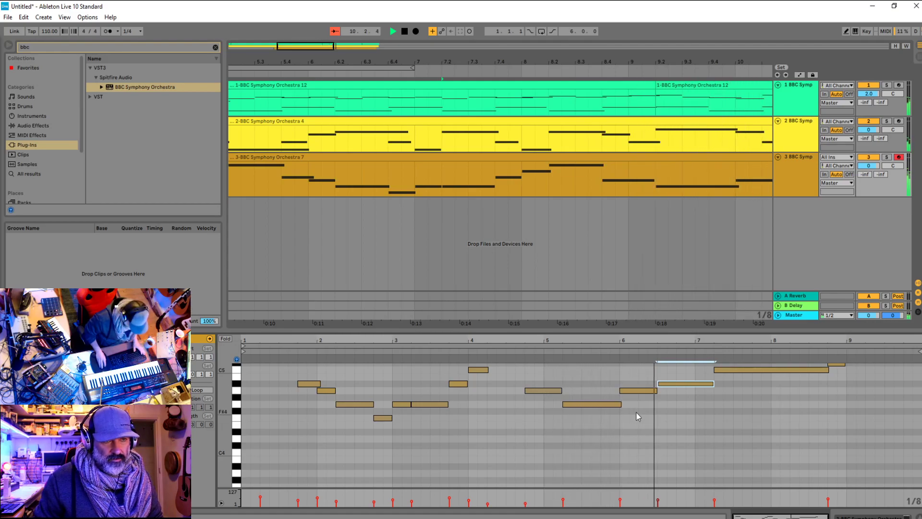
{"action": "key", "text": "space"}
{"action": "left_click_drag", "start_coordinate": [676, 387], "coordinate": [674, 392]}
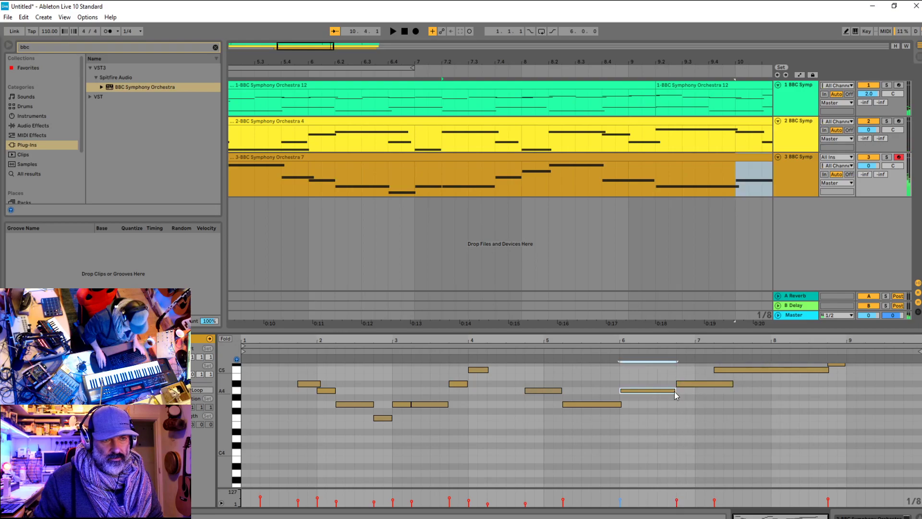
{"action": "left_click", "coordinate": [562, 439]}
{"action": "key", "text": "space"}
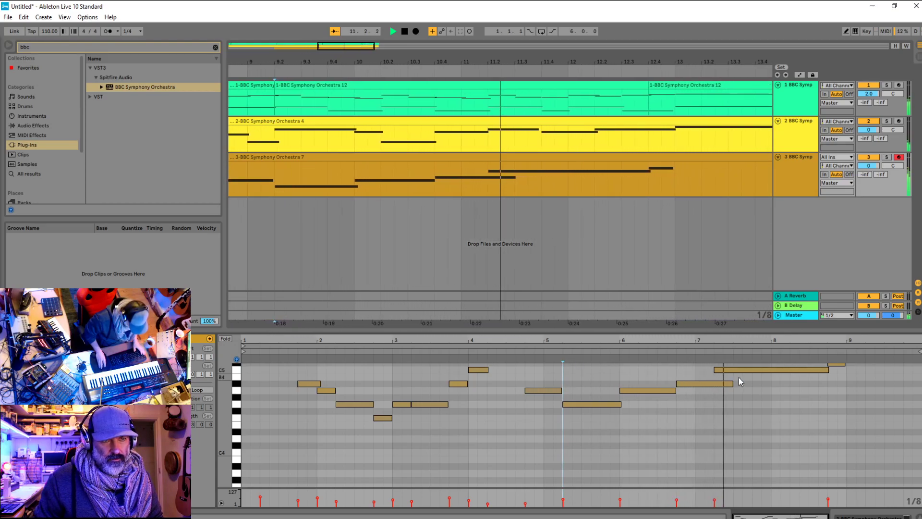
{"action": "left_click_drag", "start_coordinate": [732, 384], "coordinate": [715, 384]}
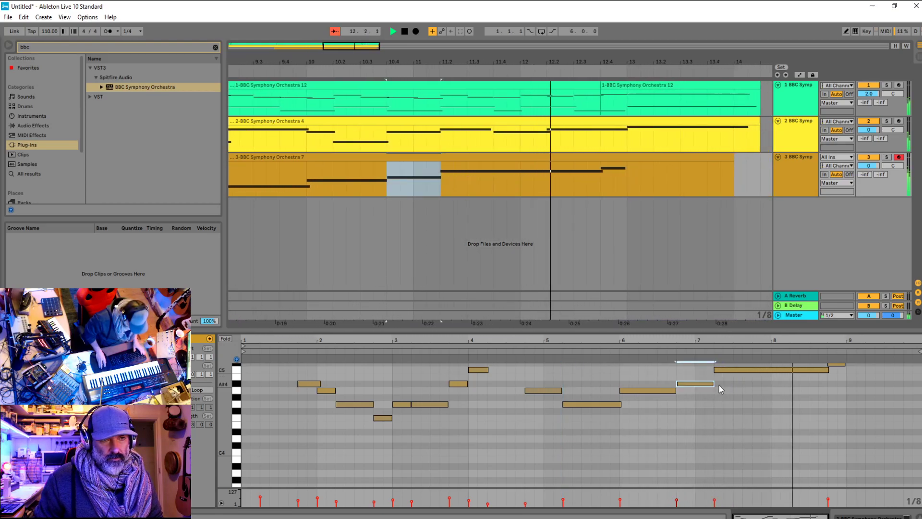
Extend the third track's final C#5 note at bar 12.4 to about bar 13.2
{"action": "left_click", "coordinate": [846, 363]}
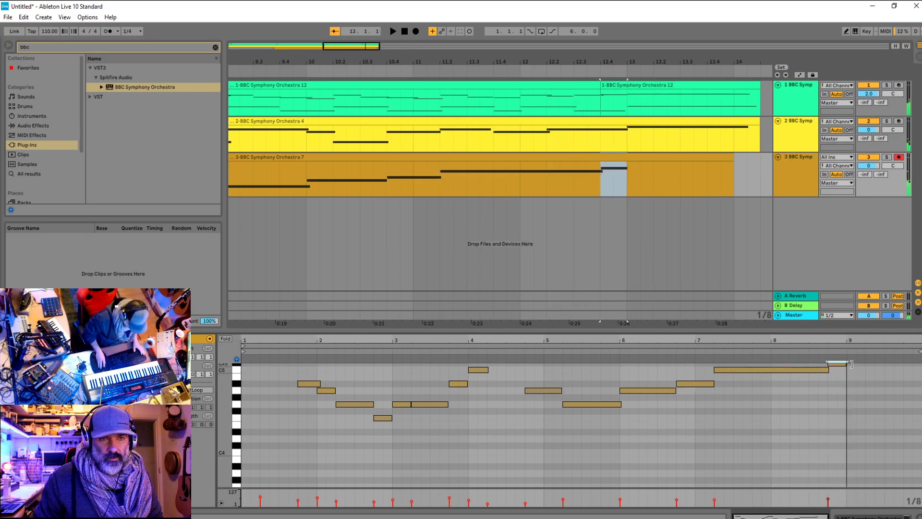
{"action": "left_click_drag", "start_coordinate": [851, 364], "coordinate": [865, 364]}
{"action": "scroll", "coordinate": [854, 366], "scroll_direction": "up", "scroll_amount": 1}
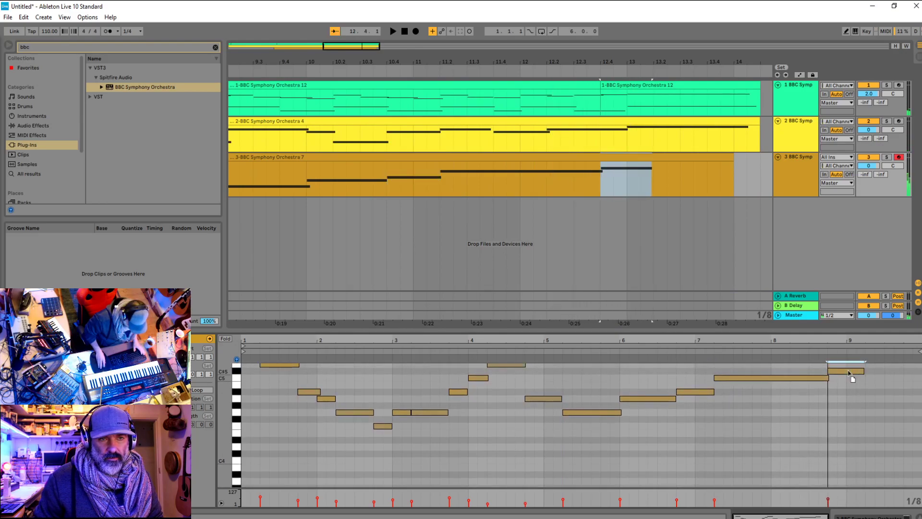
{"action": "left_click", "coordinate": [828, 377]}
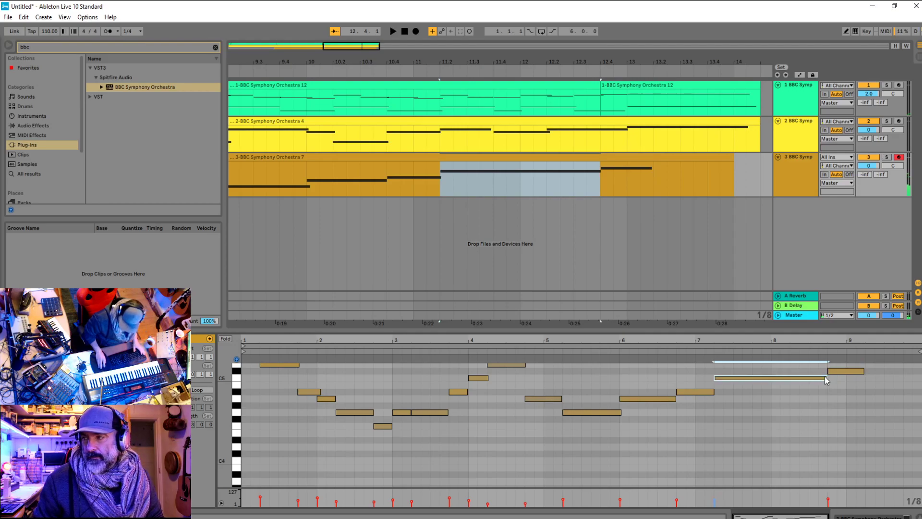
{"action": "key", "text": "ctrl+s"}
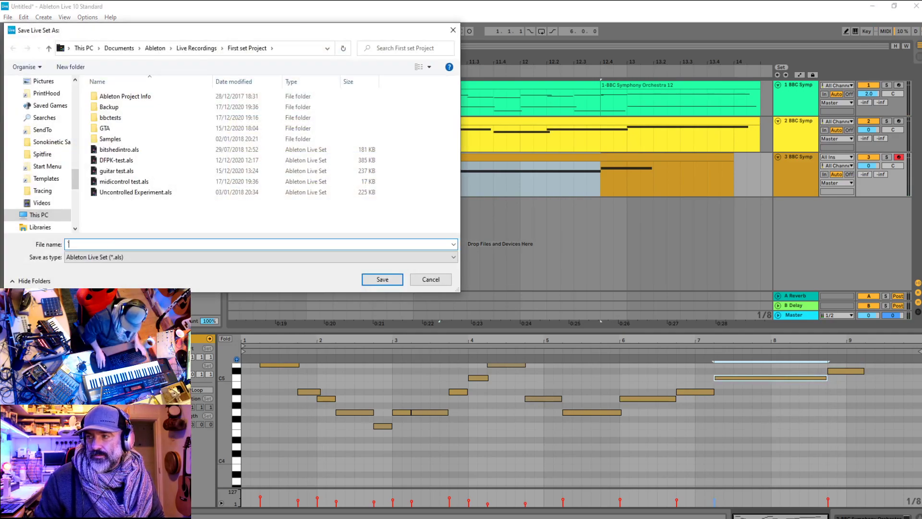
{"action": "key", "text": "Escape"}
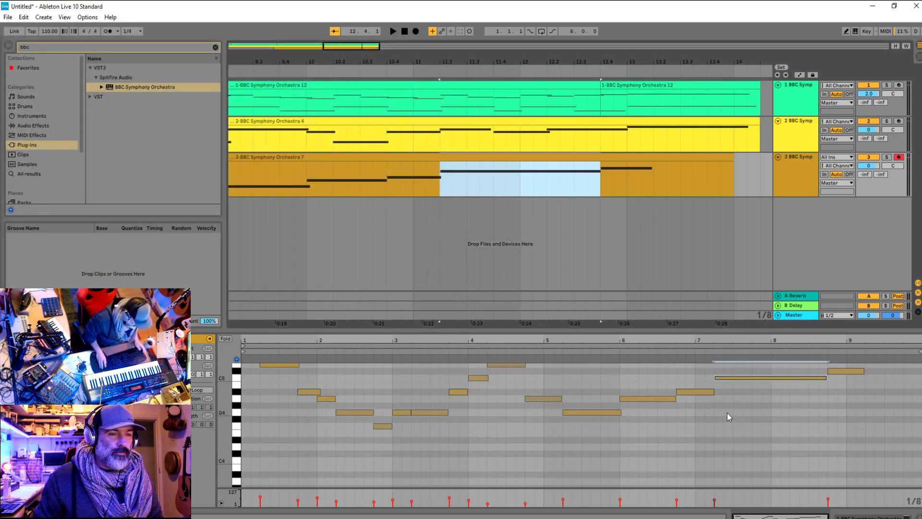
Shorten the long C5 note at bar 11.2 on the third track to end at bar 11.4, checking it by playback
{"action": "scroll", "coordinate": [487, 253], "scroll_direction": "down", "scroll_amount": 2}
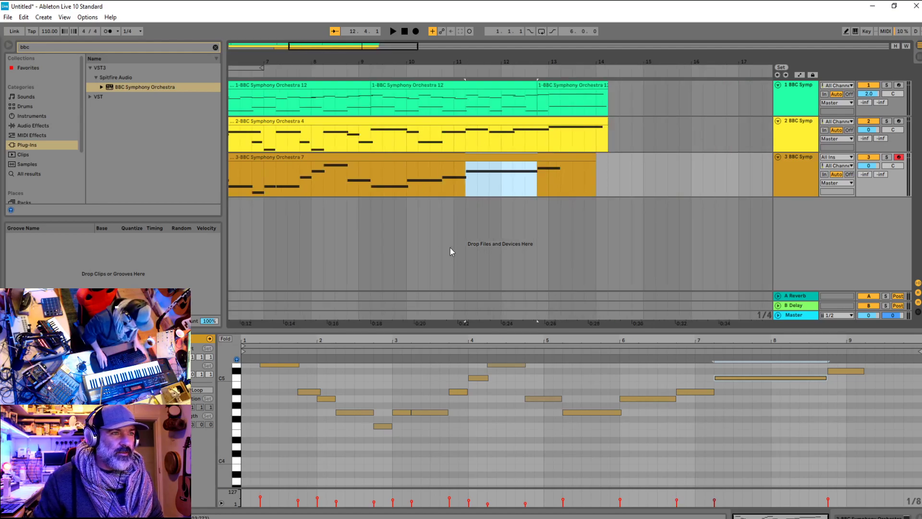
{"action": "key", "text": "space"}
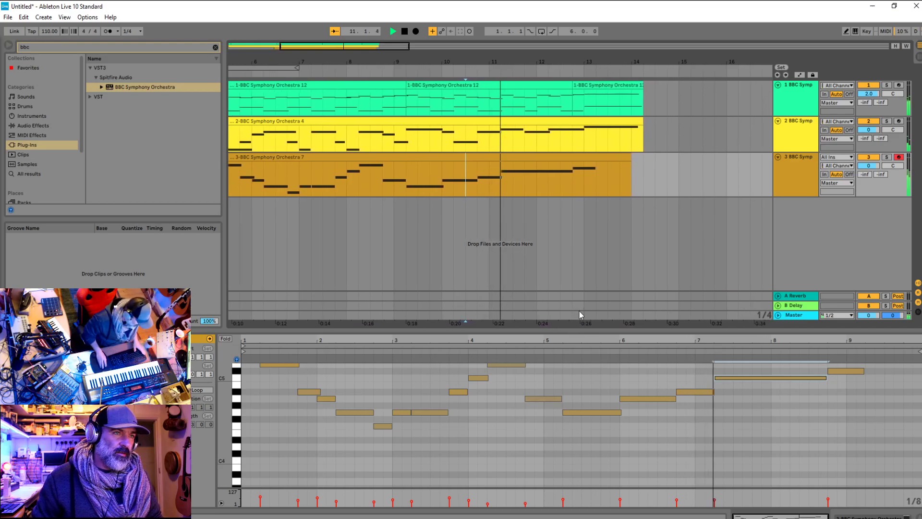
{"action": "key", "text": "space"}
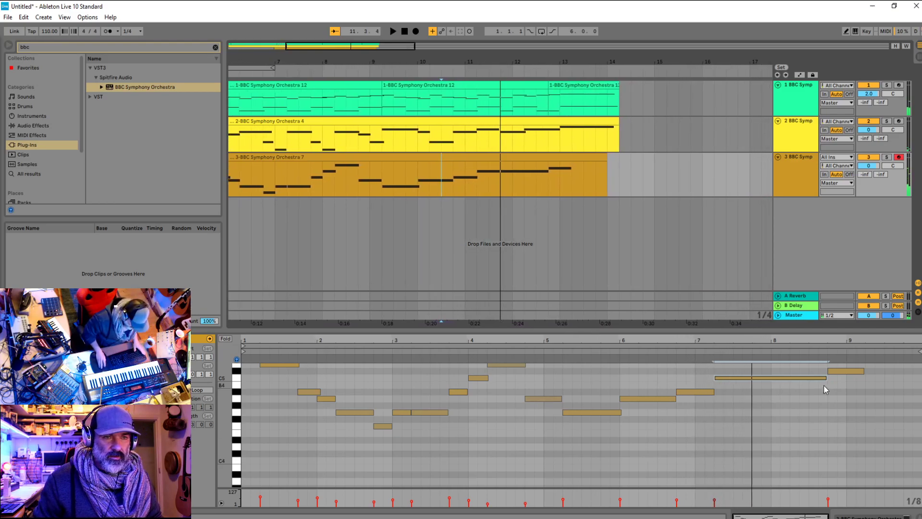
{"action": "left_click_drag", "start_coordinate": [827, 381], "coordinate": [745, 379]}
{"action": "left_click", "coordinate": [714, 368]}
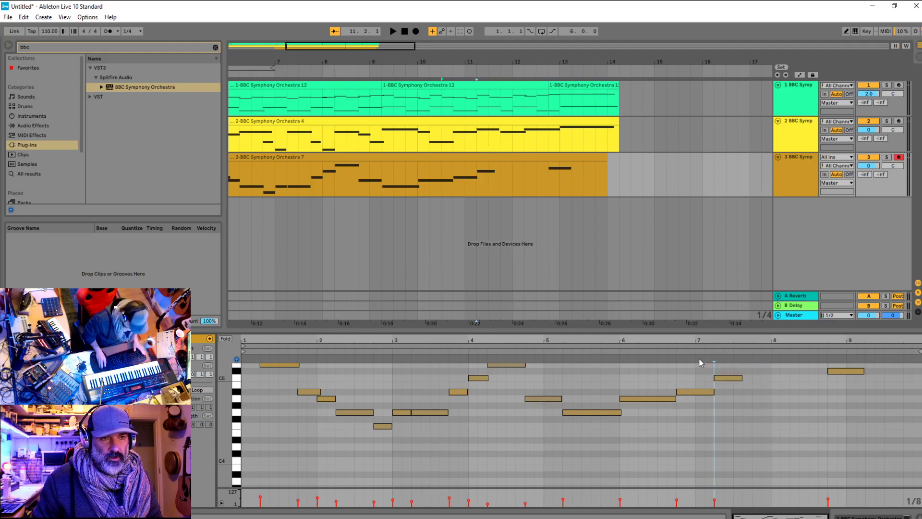
{"action": "left_click", "coordinate": [696, 352]}
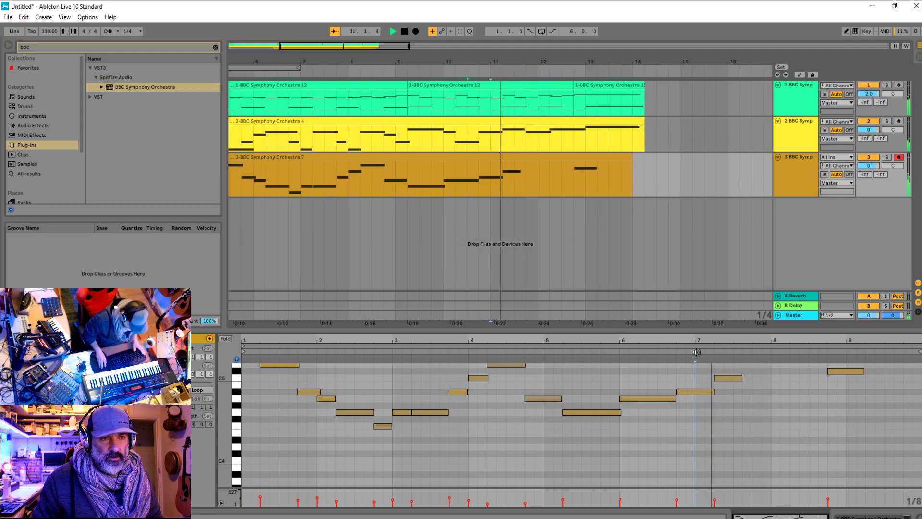
{"action": "left_click_drag", "start_coordinate": [741, 378], "coordinate": [752, 378]}
Add an A#4 note from bar 11.4 to 12.2 in the third-track clip and play the passage back
{"action": "double_click", "coordinate": [756, 385]}
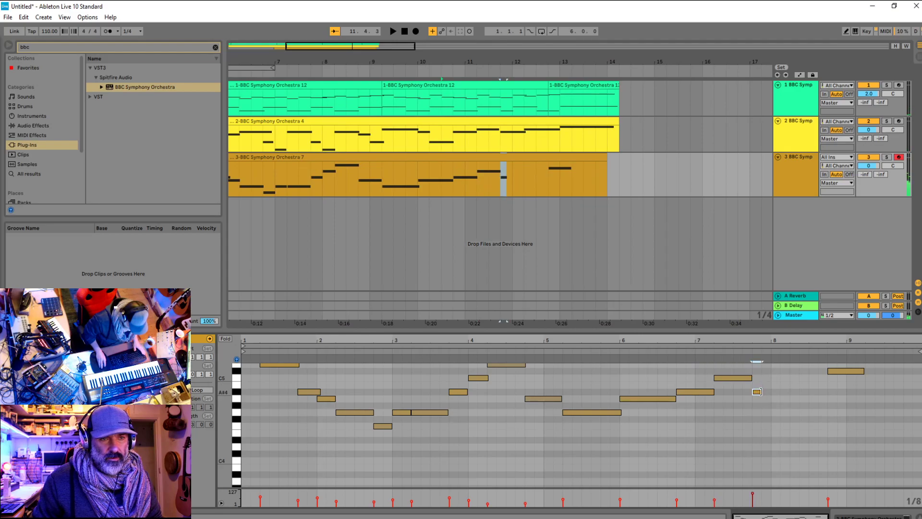
{"action": "left_click_drag", "start_coordinate": [761, 391], "coordinate": [785, 391]}
{"action": "left_click", "coordinate": [757, 406]}
{"action": "key", "text": "space"}
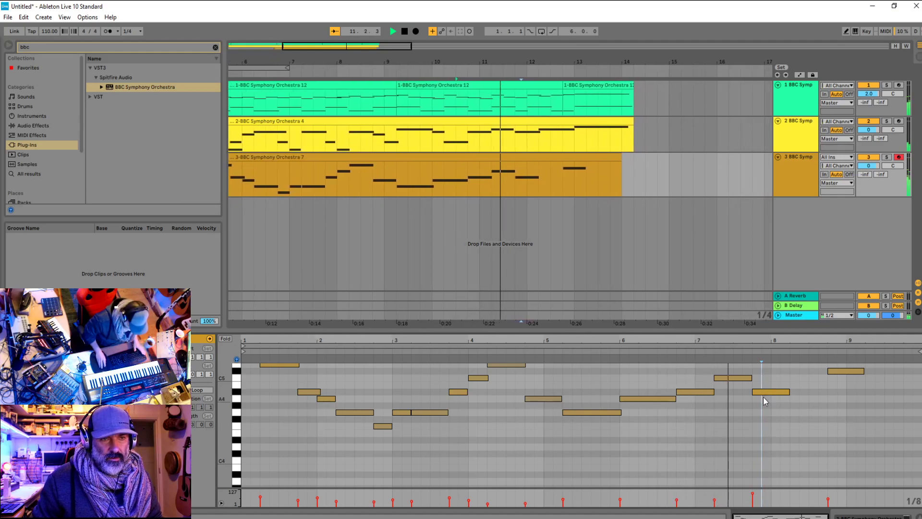
{"action": "key", "text": "space"}
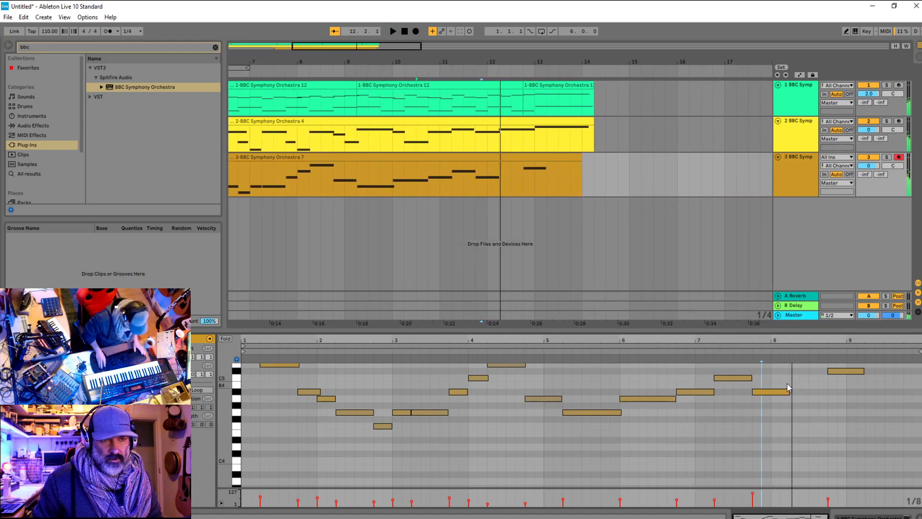
Add a C5 note from bar 12.2 to 12.4 in the third-track clip and play the passage back
{"action": "left_click", "coordinate": [790, 383]}
{"action": "left_click_drag", "start_coordinate": [799, 378], "coordinate": [827, 378]}
{"action": "key", "text": "space"}
{"action": "scroll", "coordinate": [812, 388], "scroll_direction": "up", "scroll_amount": 3}
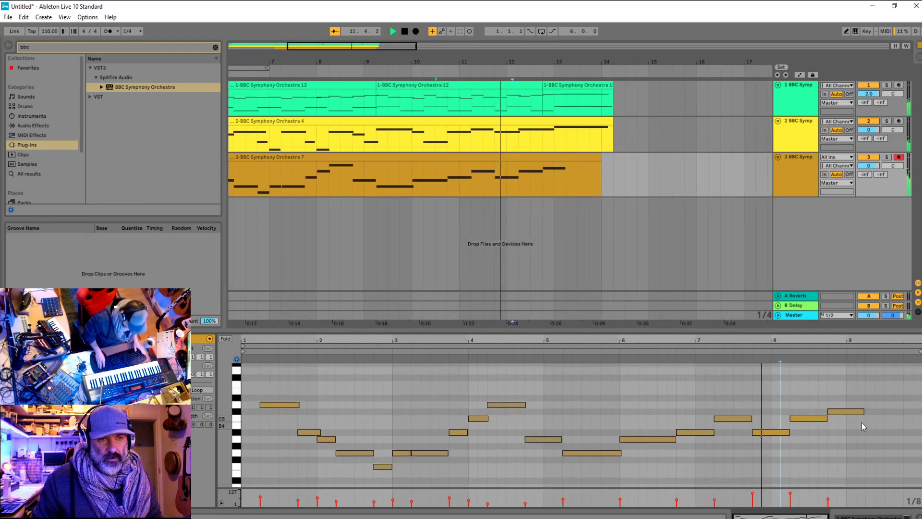
{"action": "key", "text": "space"}
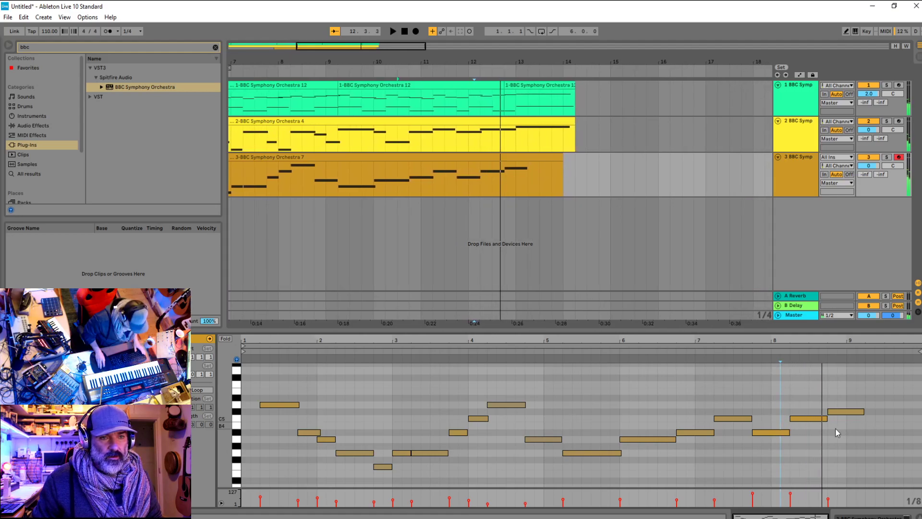
Try shortening the C5 at bar 12.2 to start a longer C#5 at 12.3, and undo these note edits
{"action": "left_click", "coordinate": [826, 419]}
{"action": "left_click_drag", "start_coordinate": [825, 420], "coordinate": [808, 418]}
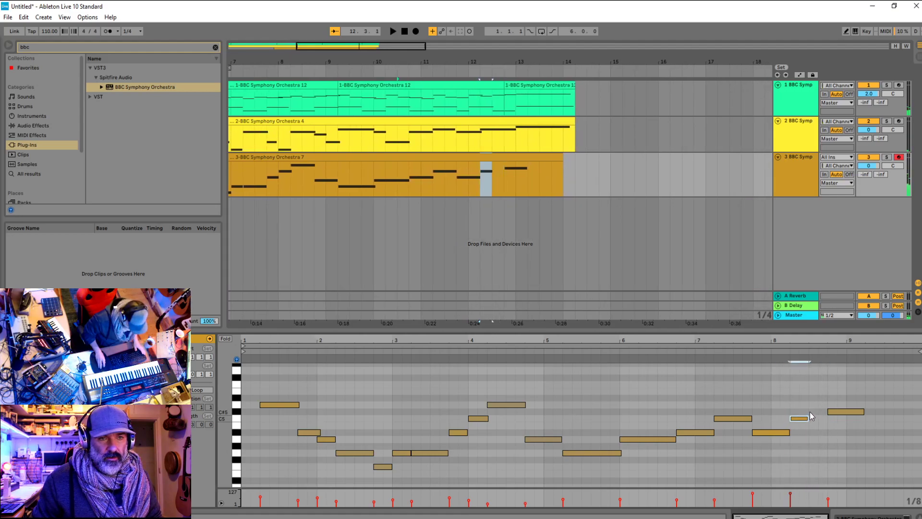
{"action": "left_click", "coordinate": [810, 414]}
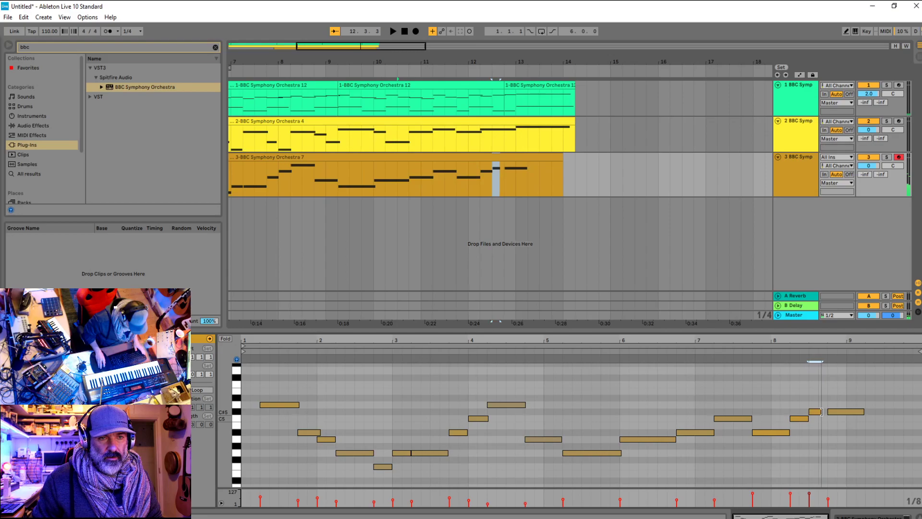
{"action": "key", "text": "space"}
{"action": "left_click", "coordinate": [834, 413]}
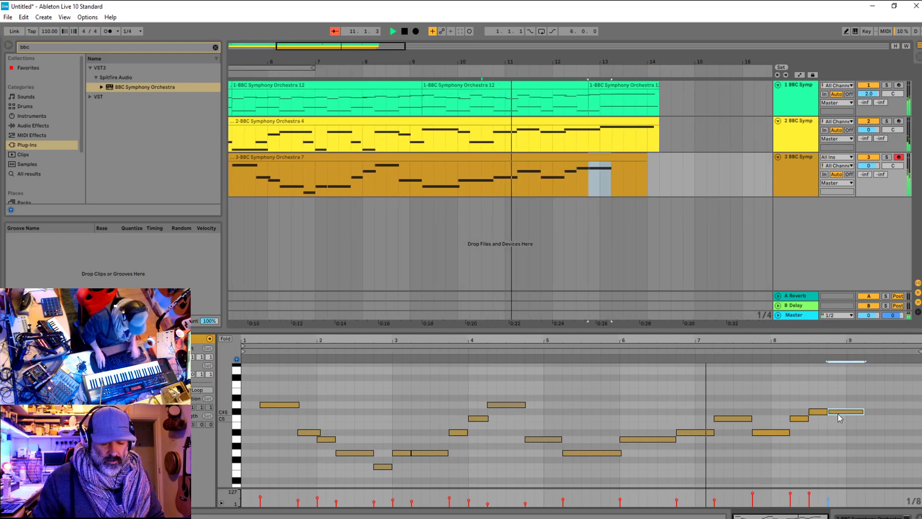
{"action": "key", "text": "Delete"}
{"action": "left_click_drag", "start_coordinate": [826, 412], "coordinate": [867, 414]}
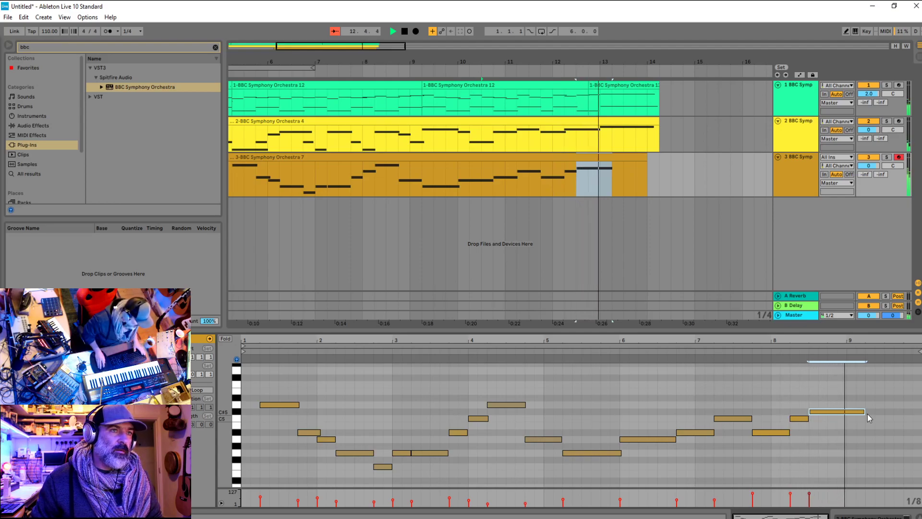
{"action": "left_click_drag", "start_coordinate": [865, 412], "coordinate": [834, 413]}
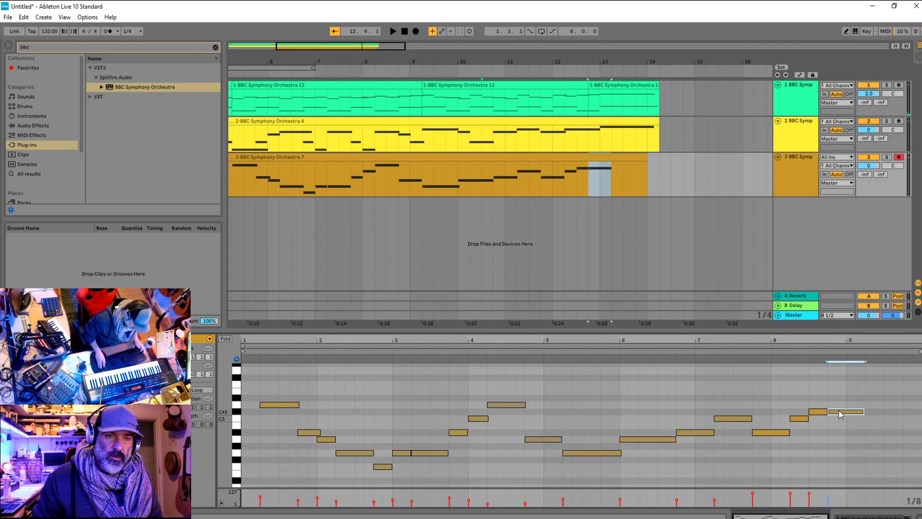
{"action": "key", "text": "ctrl+z"}
{"action": "key", "text": "ctrl+z"}
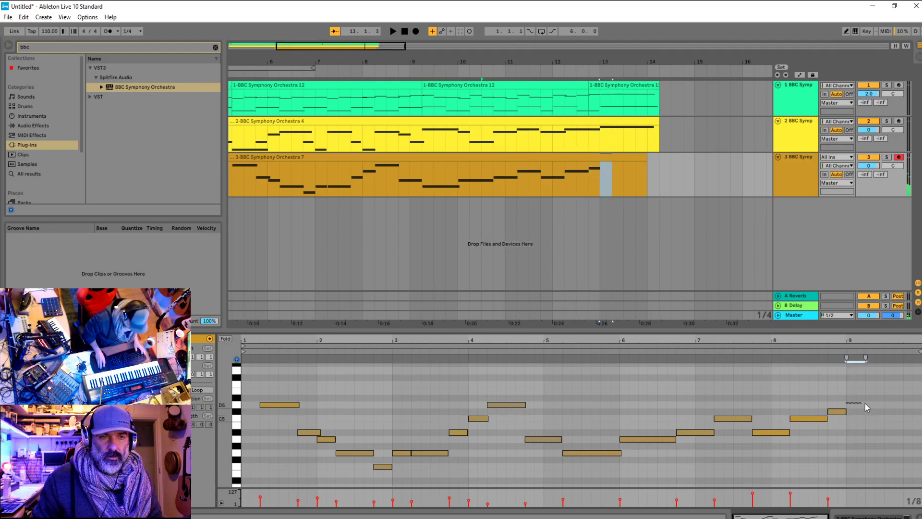
Add a closing note at bar 13 in the third-track clip, raise it to E5 and extend it nearly to bar 14
{"action": "double_click", "coordinate": [851, 398]}
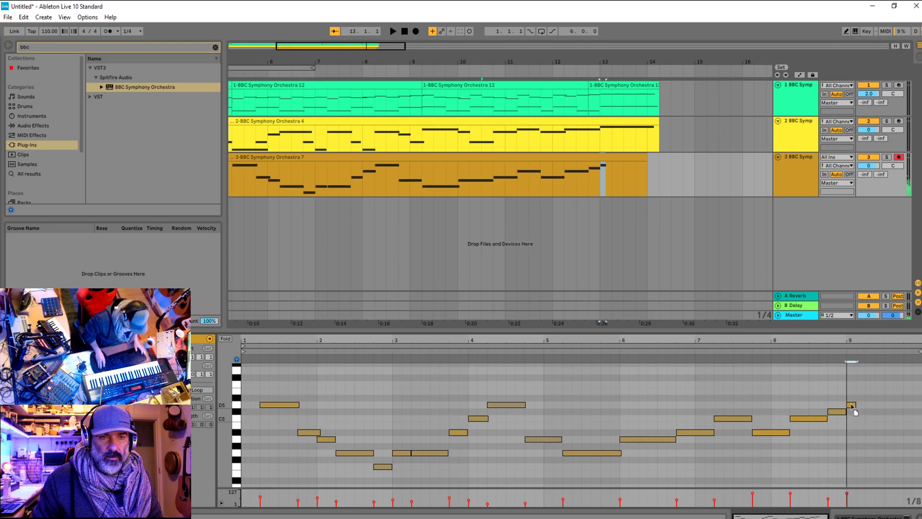
{"action": "left_click", "coordinate": [856, 408]}
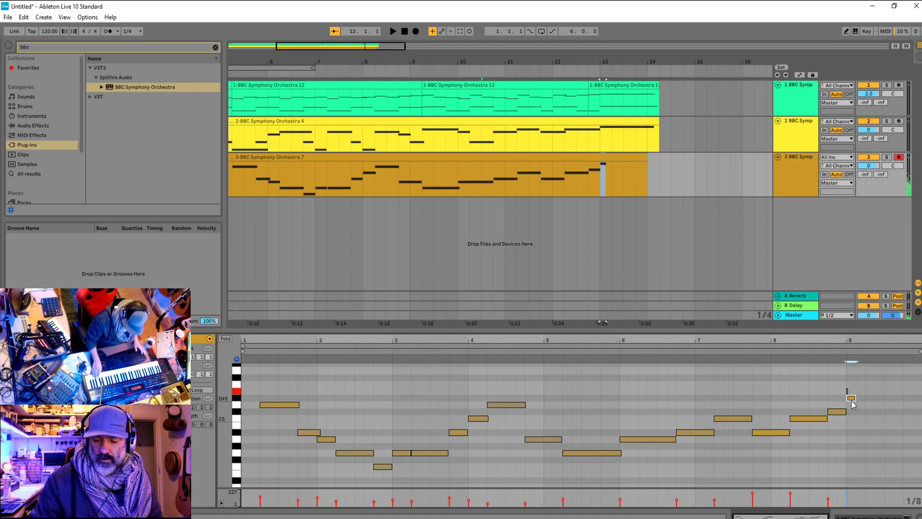
{"action": "left_click_drag", "start_coordinate": [854, 400], "coordinate": [882, 397]}
{"action": "left_click", "coordinate": [755, 351]}
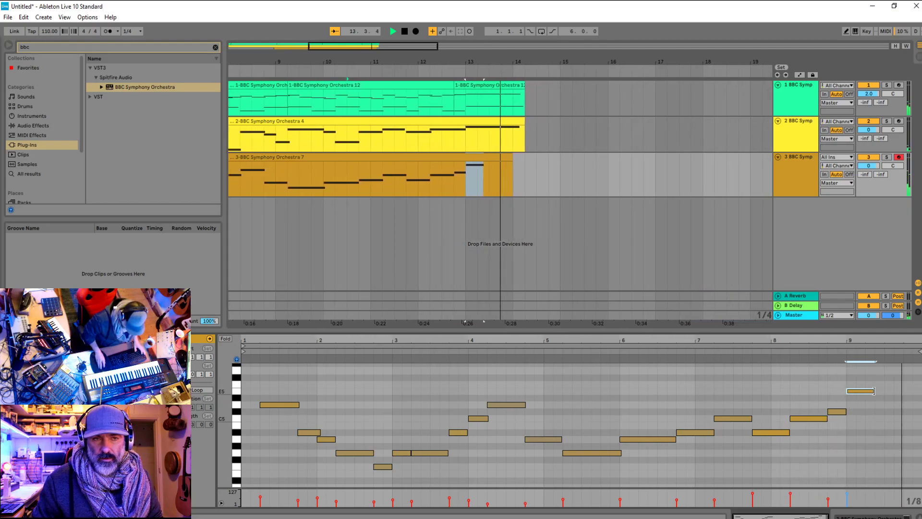
{"action": "left_click_drag", "start_coordinate": [881, 392], "coordinate": [912, 393]}
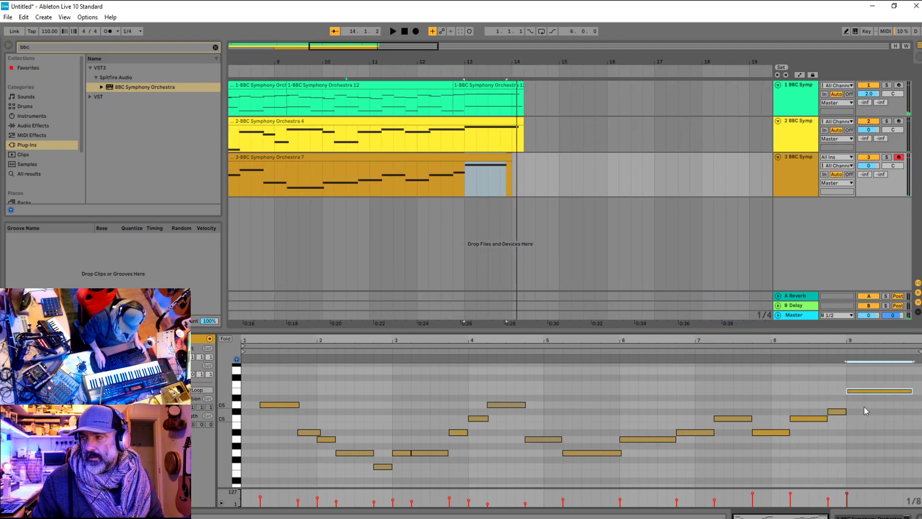
{"action": "key", "text": "space"}
Open the second track's clip for note editing and arm the second track for recording
{"action": "left_click", "coordinate": [613, 406]}
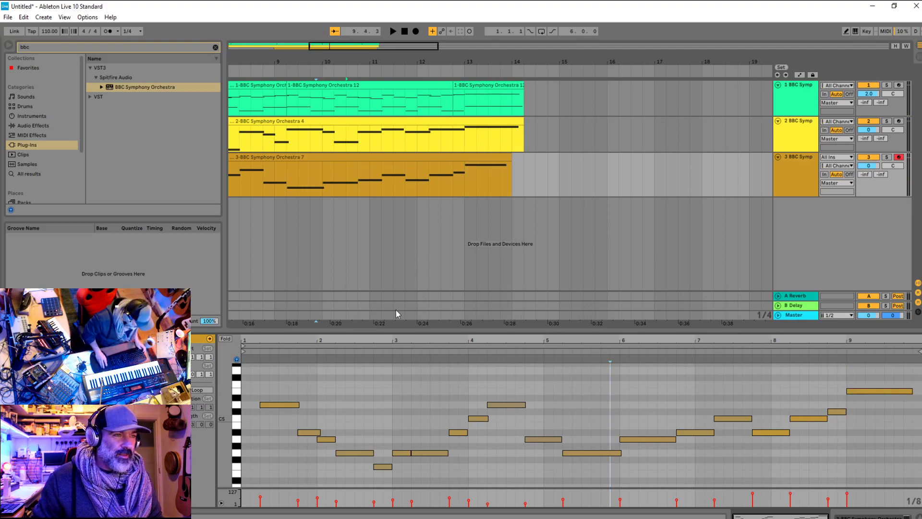
{"action": "left_click", "coordinate": [282, 121]}
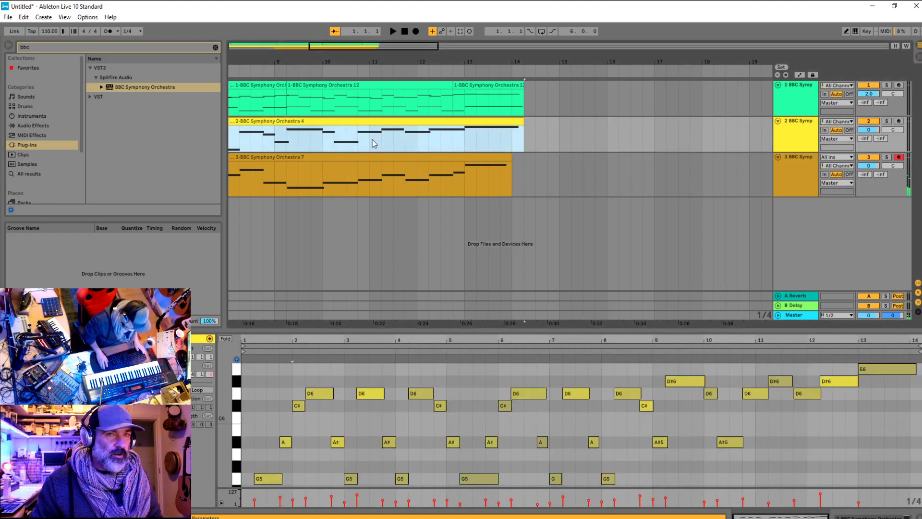
{"action": "left_click", "coordinate": [899, 122]}
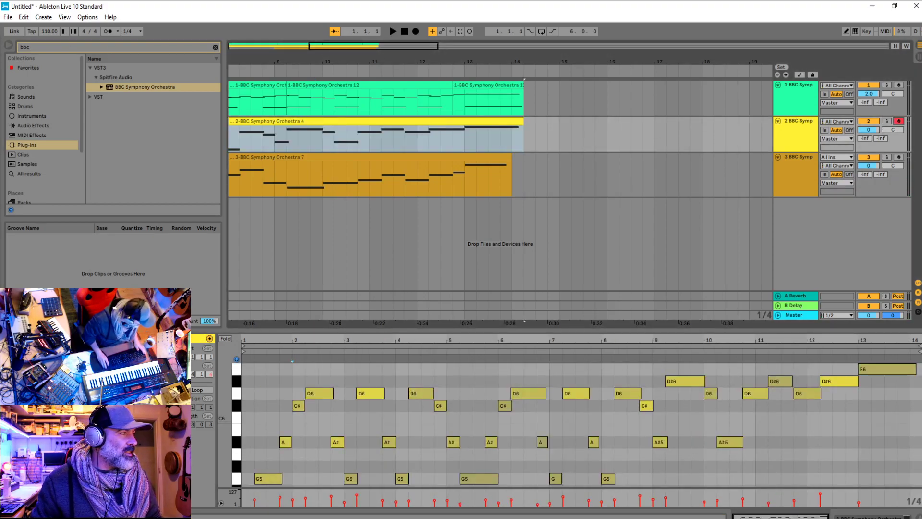
Check which instrument the second track's BBC Symphony Orchestra plug-in uses, and close its window
{"action": "key", "text": "ctrl+alt+p"}
{"action": "left_click_drag", "start_coordinate": [318, 48], "coordinate": [528, 43]}
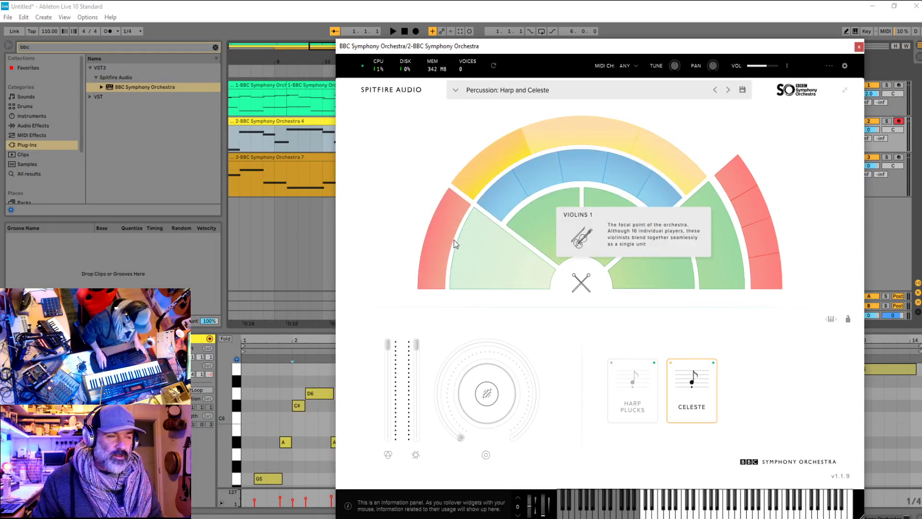
{"action": "left_click_drag", "start_coordinate": [509, 47], "coordinate": [425, 51]}
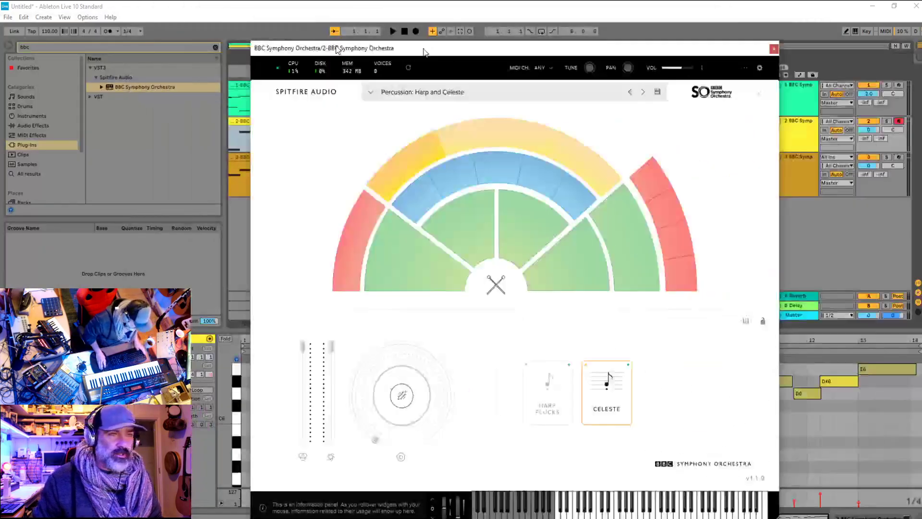
{"action": "key", "text": "ctrl+alt+p"}
{"action": "left_click", "coordinate": [798, 97]}
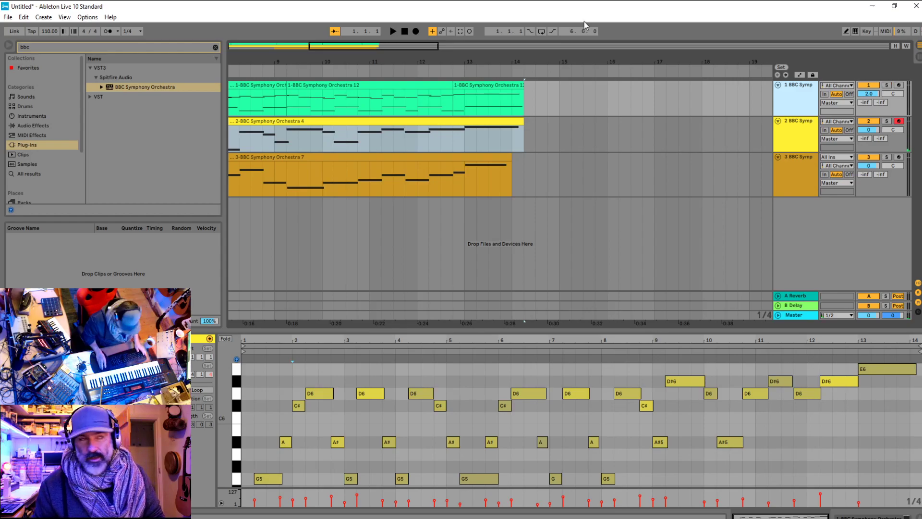
Extend the end of the third-track clip to bar 14.2 to line up with the two clips above
{"action": "left_click", "coordinate": [510, 159]}
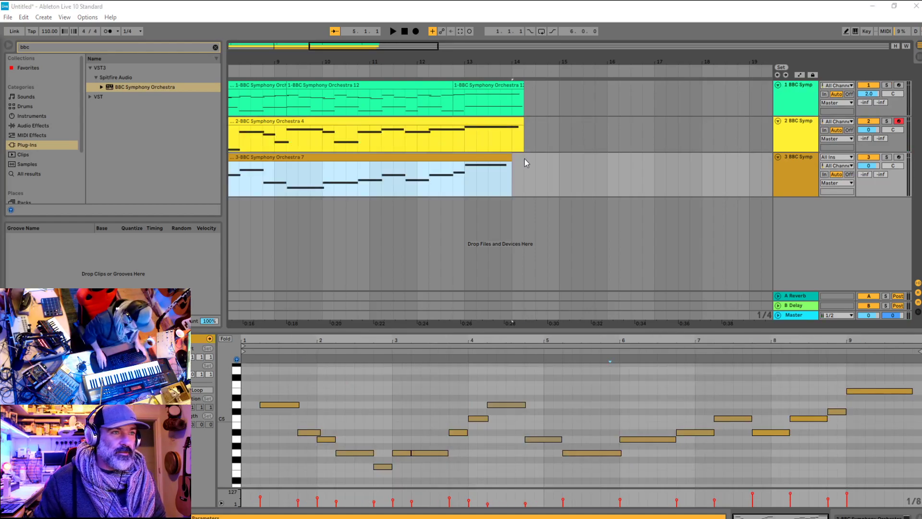
{"action": "left_click_drag", "start_coordinate": [507, 159], "coordinate": [524, 158]}
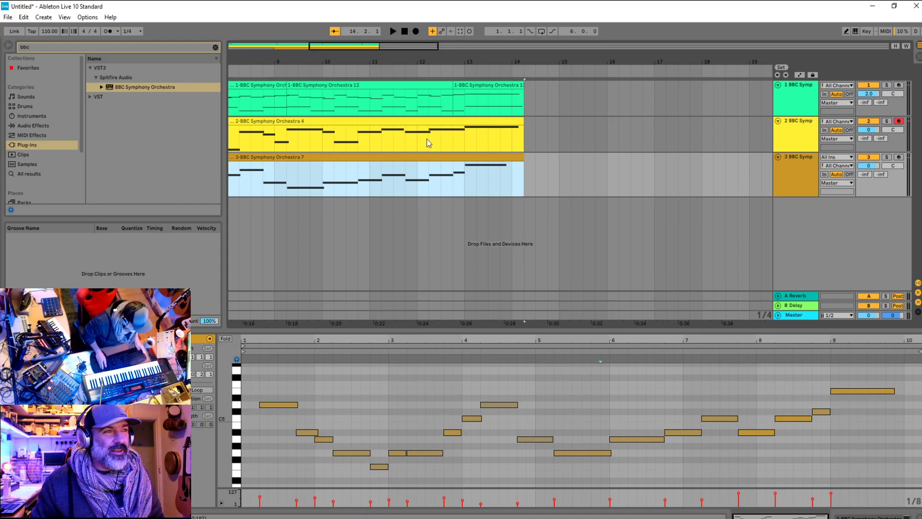
{"action": "left_click", "coordinate": [232, 140]}
{"action": "key", "text": "minus"}
{"action": "key", "text": "minus"}
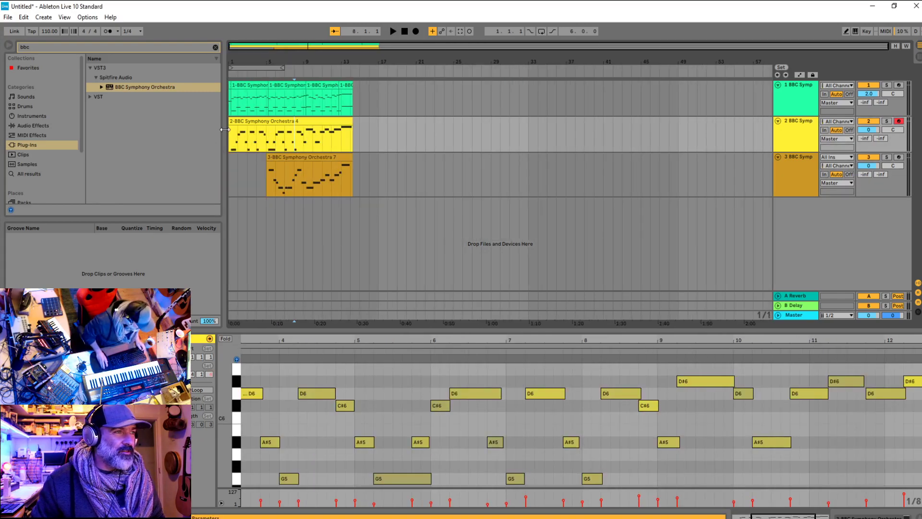
Play the arrangement back from the beginning and from bar 5 where the third track's clip starts
{"action": "left_click", "coordinate": [231, 136]}
{"action": "key", "text": "plus"}
{"action": "key", "text": "plus"}
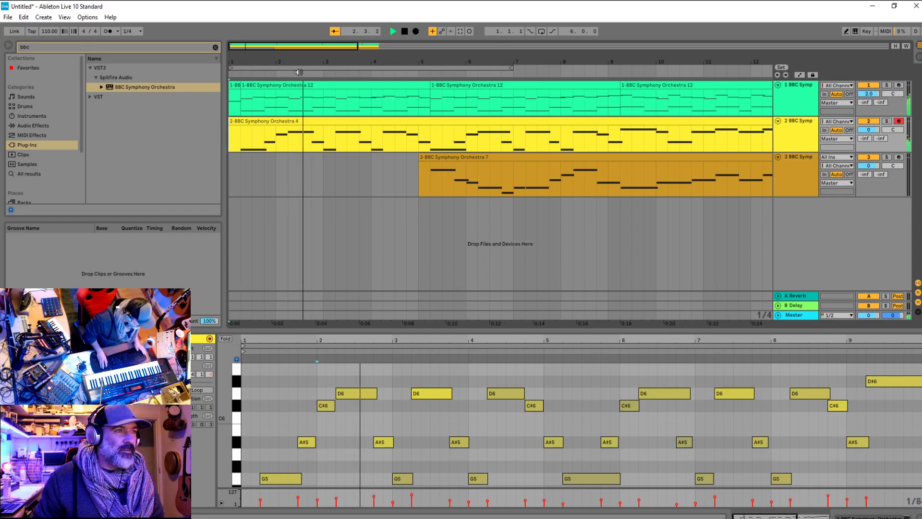
{"action": "left_click", "coordinate": [234, 113]}
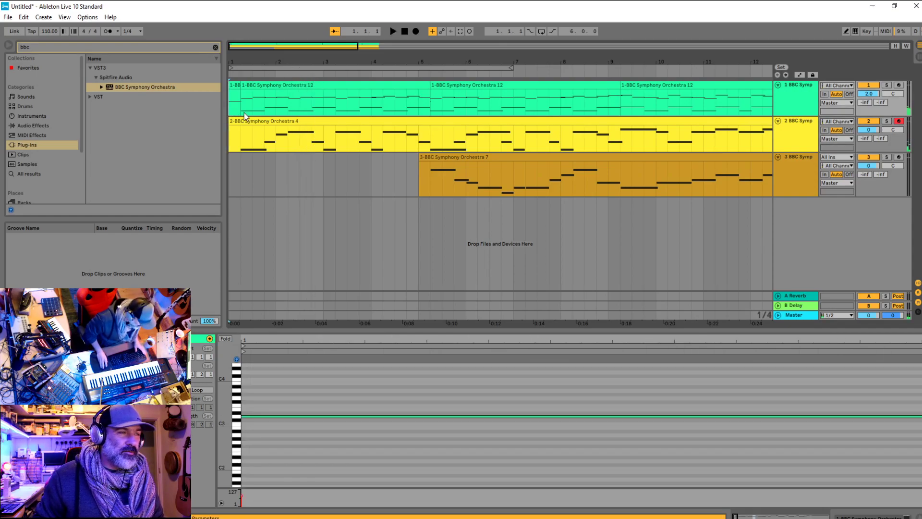
{"action": "scroll", "coordinate": [536, 165], "scroll_direction": "down", "scroll_amount": 4}
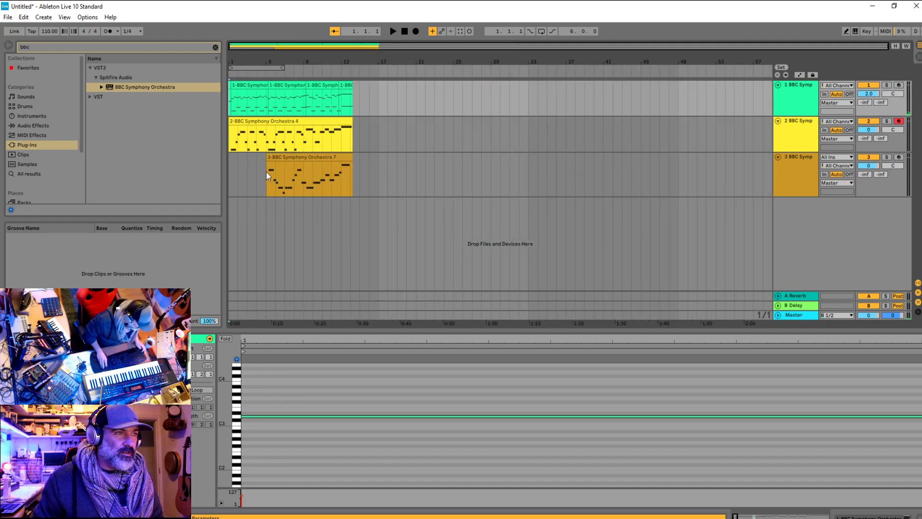
{"action": "scroll", "coordinate": [266, 172], "scroll_direction": "up", "scroll_amount": 1}
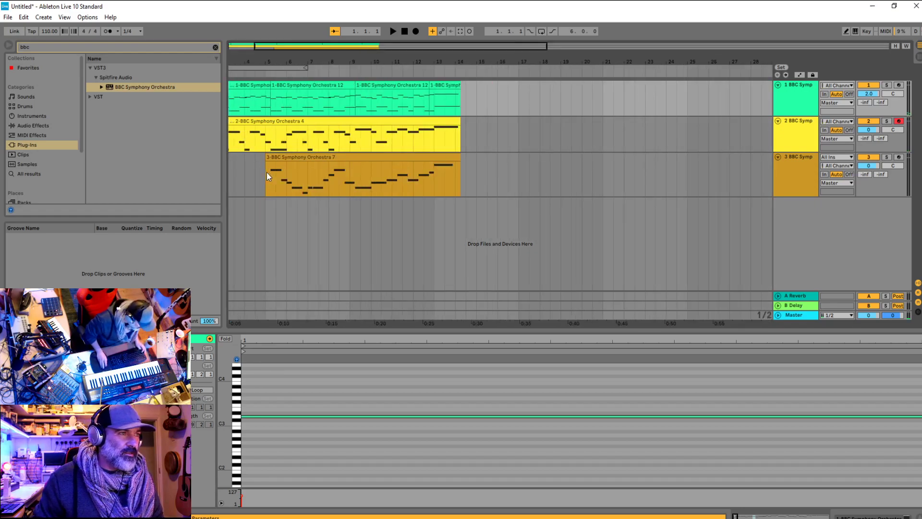
{"action": "left_click", "coordinate": [273, 68]}
{"action": "key", "text": "space"}
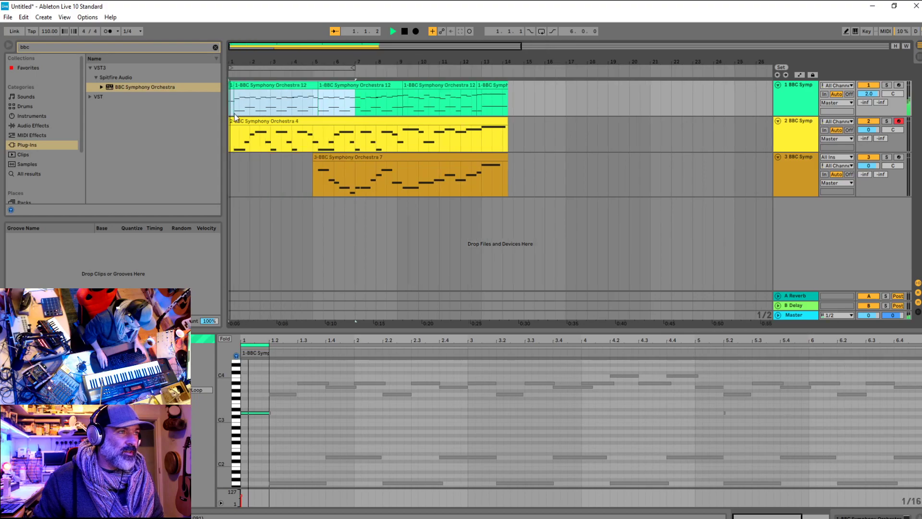
{"action": "left_click", "coordinate": [312, 214]}
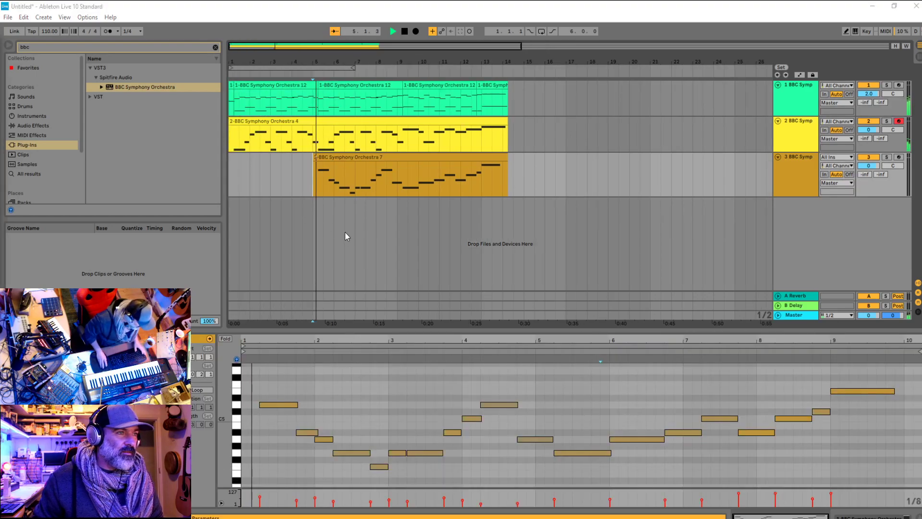
{"action": "key", "text": "space"}
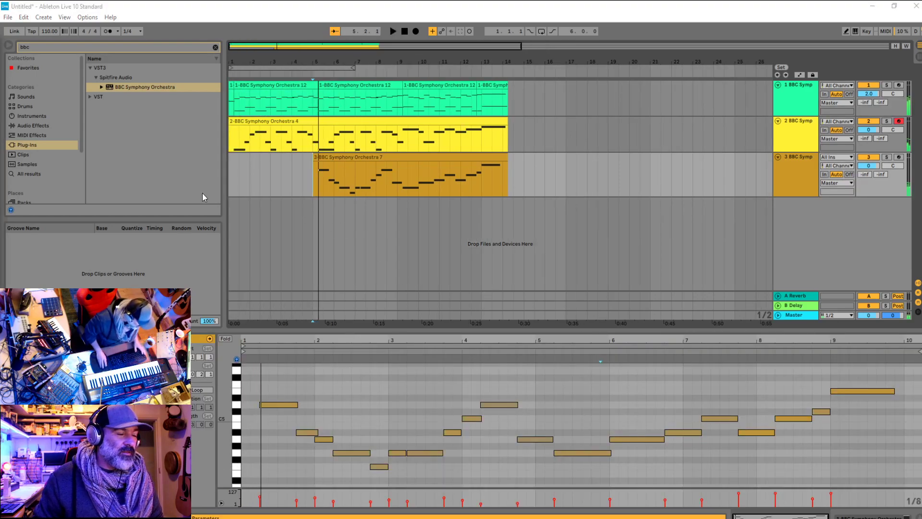
Add another BBC Symphony Orchestra instrument as a fourth track and enlarge its lane
{"action": "left_click", "coordinate": [132, 86]}
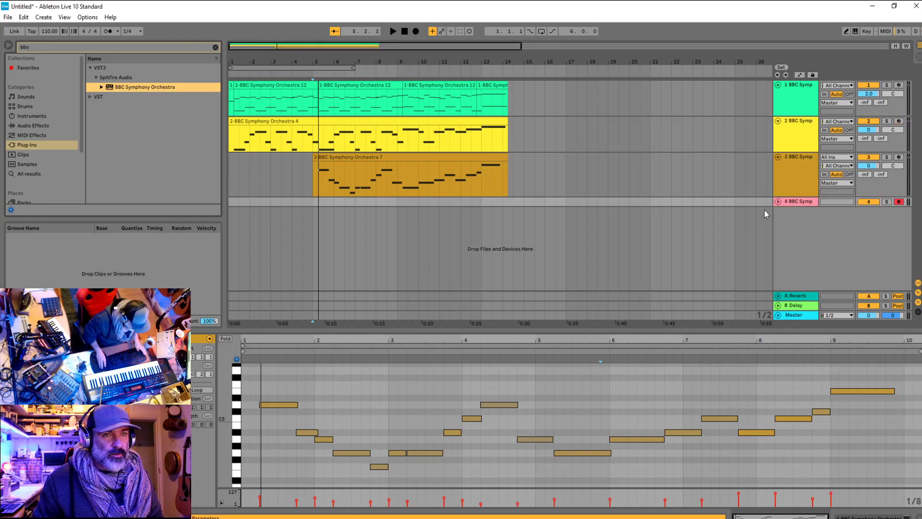
{"action": "left_click_drag", "start_coordinate": [794, 207], "coordinate": [795, 267]}
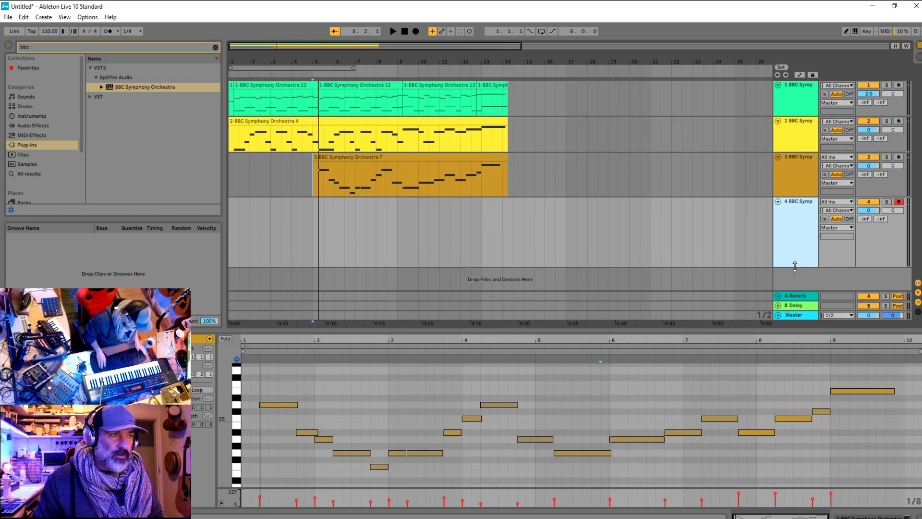
Listen to the arrangement from bar 5 and bar 9, and return the playback start to bar 5 on the fourth track
{"action": "left_click", "coordinate": [312, 214]}
{"action": "left_click", "coordinate": [315, 166]}
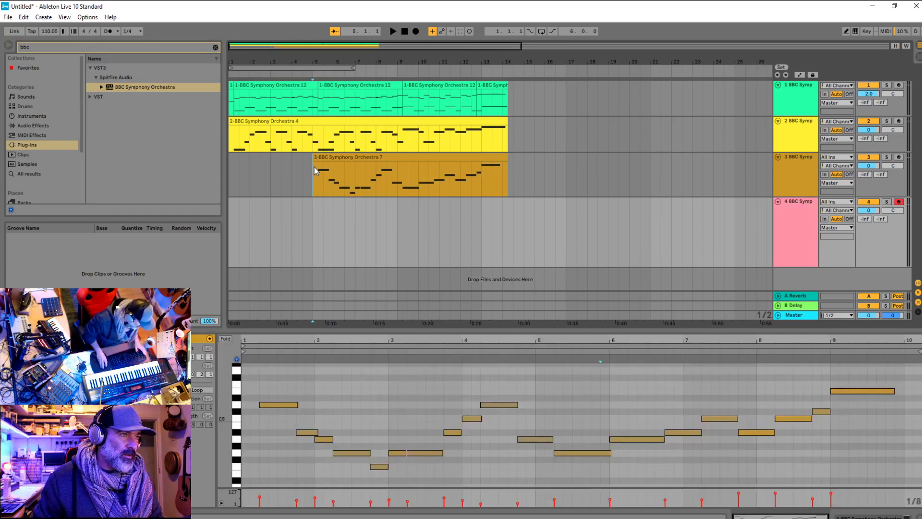
{"action": "key", "text": "space"}
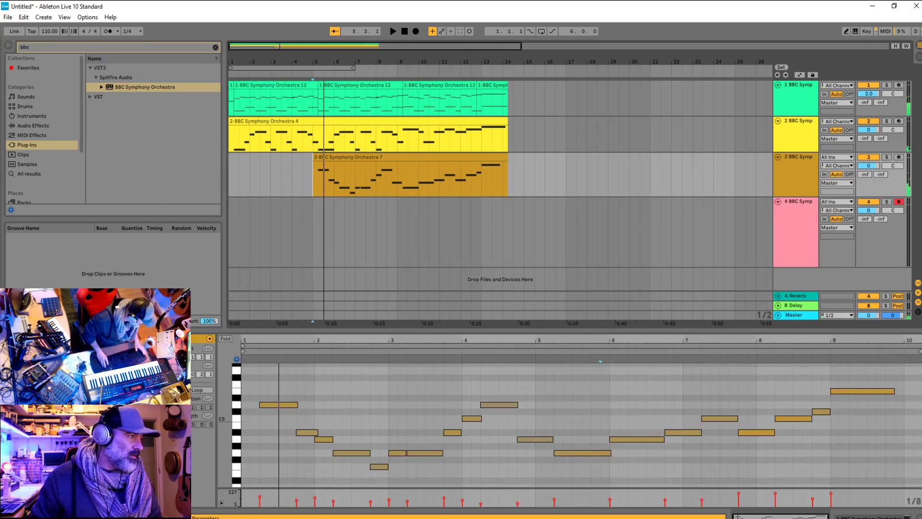
{"action": "left_click", "coordinate": [397, 221]}
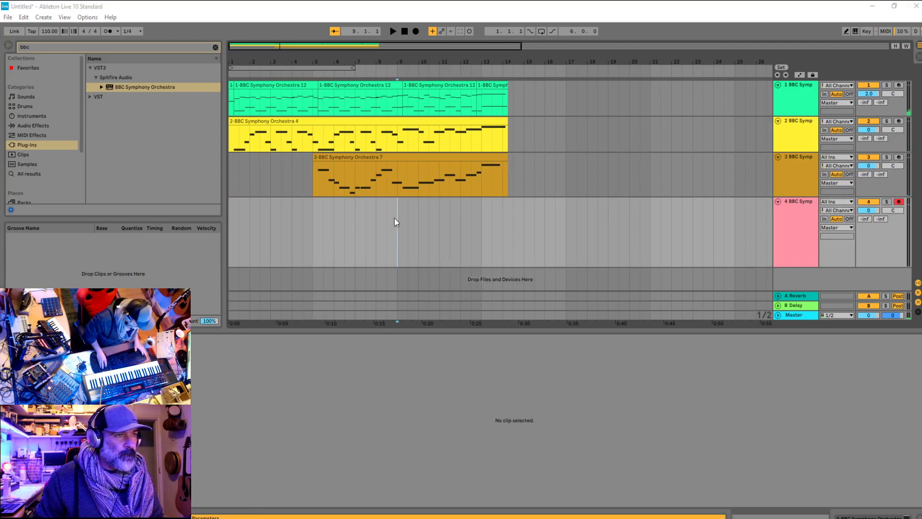
{"action": "key", "text": "space"}
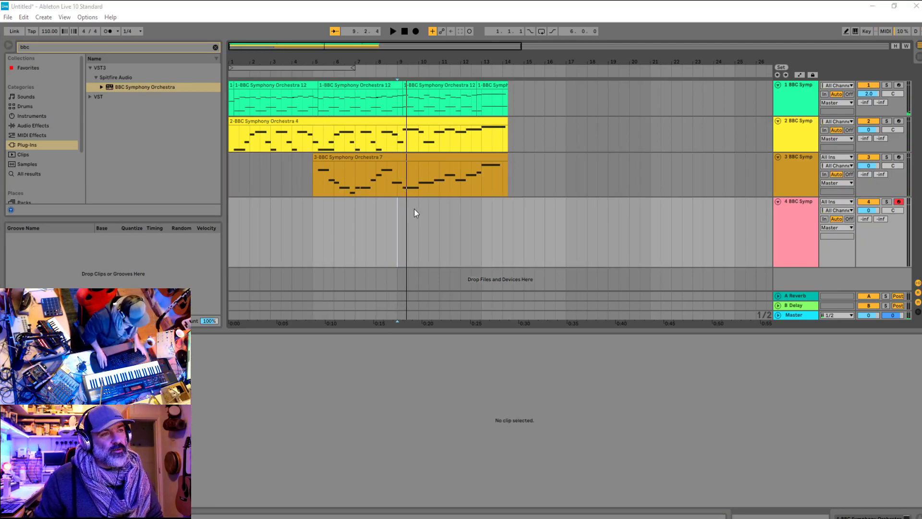
{"action": "key", "text": "space"}
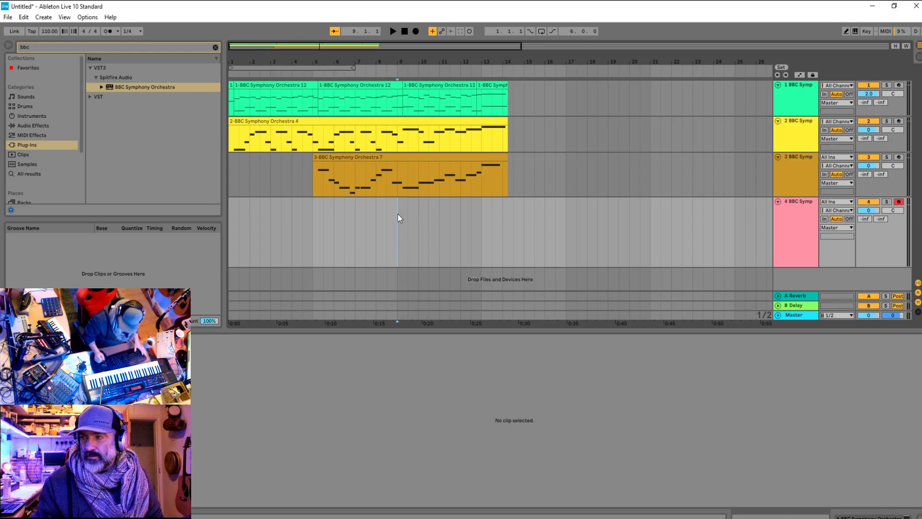
{"action": "left_click", "coordinate": [311, 214]}
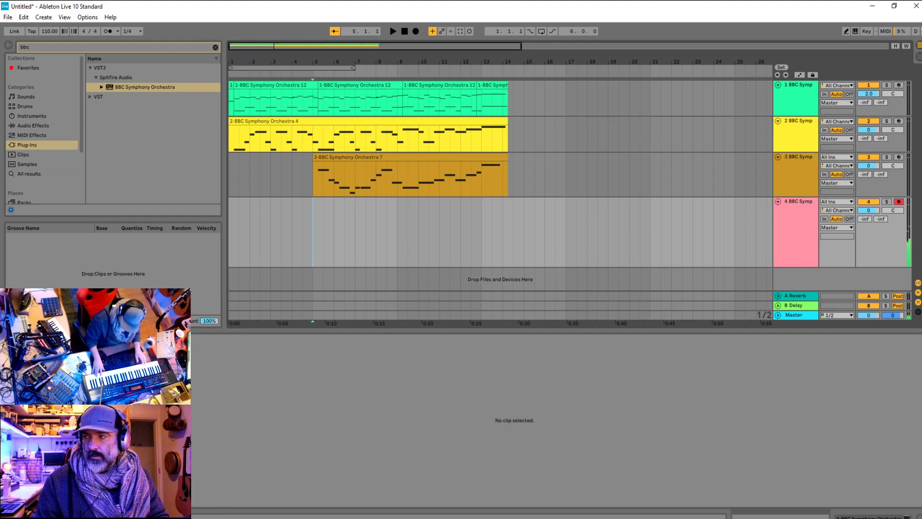
Arm the second and third tracks in turn to audition their instruments, and re-arm the fourth track
{"action": "left_click", "coordinate": [341, 121]}
{"action": "left_click", "coordinate": [898, 121]}
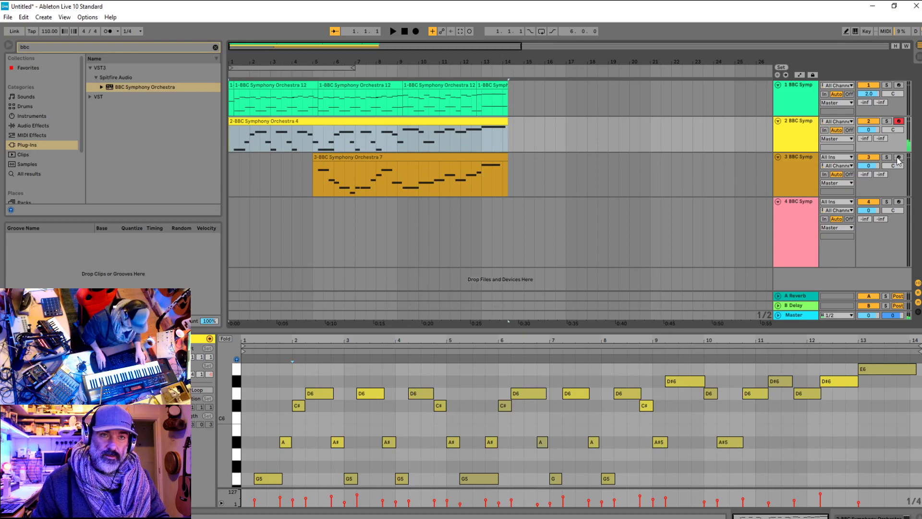
{"action": "left_click", "coordinate": [899, 158]}
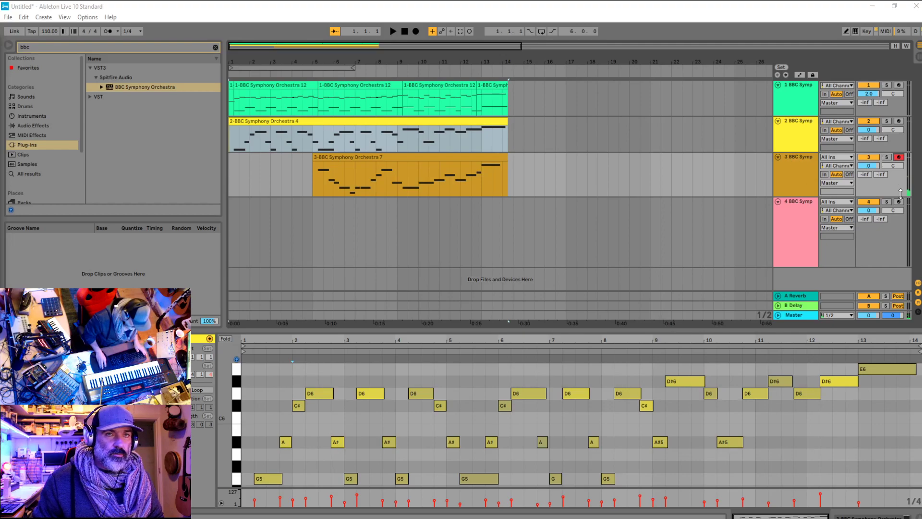
{"action": "left_click", "coordinate": [793, 232]}
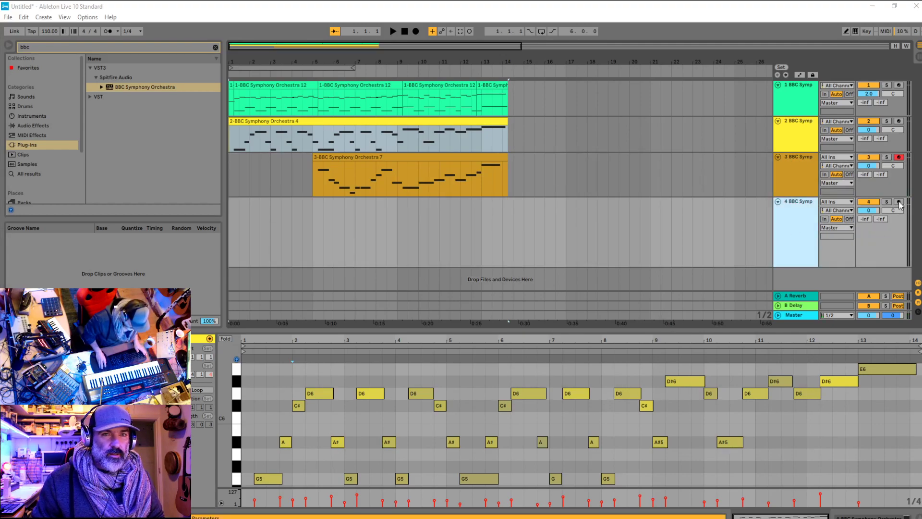
{"action": "left_click", "coordinate": [899, 202]}
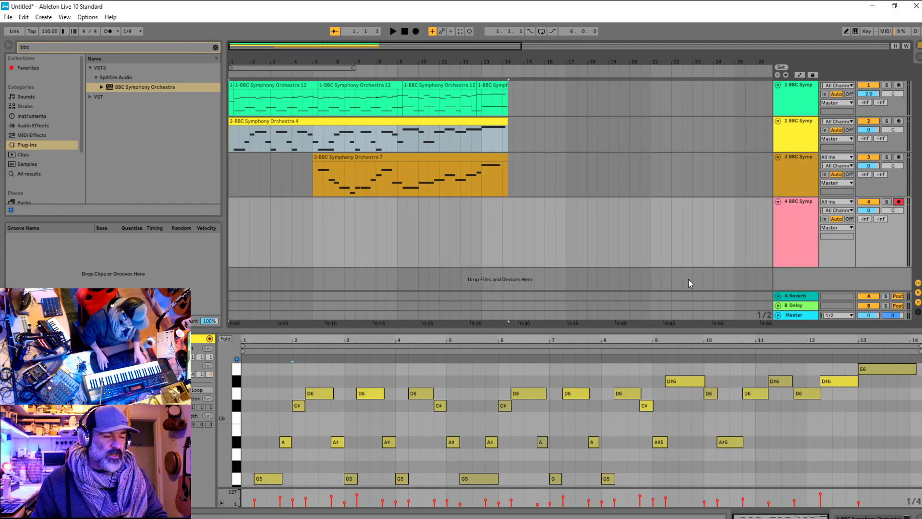
Reduce the fourth track's lane height slightly and rehearse its part against playback from bar 4.3
{"action": "left_click", "coordinate": [313, 222]}
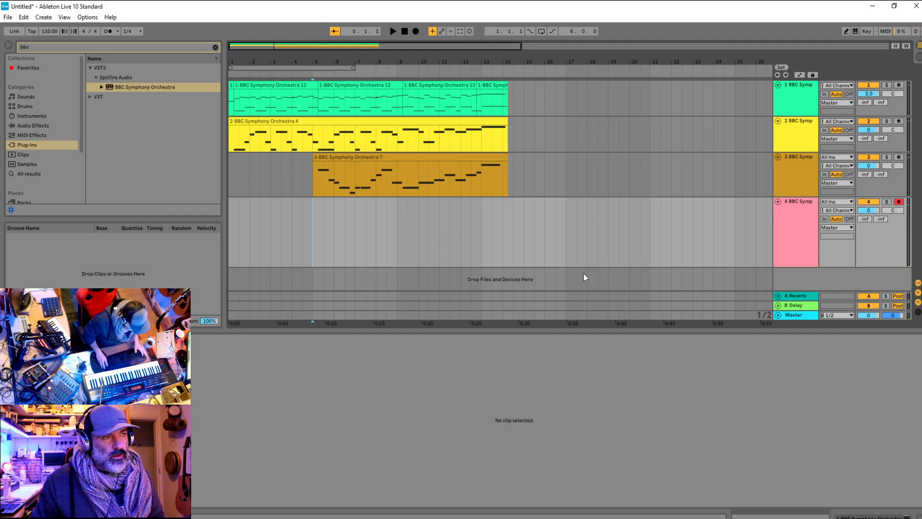
{"action": "left_click_drag", "start_coordinate": [790, 268], "coordinate": [790, 259]}
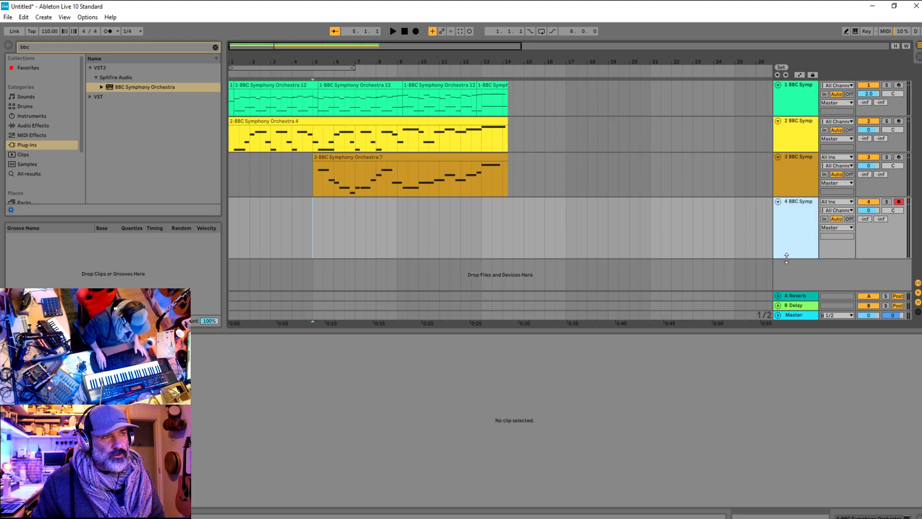
{"action": "left_click", "coordinate": [319, 216]}
{"action": "key", "text": "space"}
{"action": "left_click", "coordinate": [301, 216]}
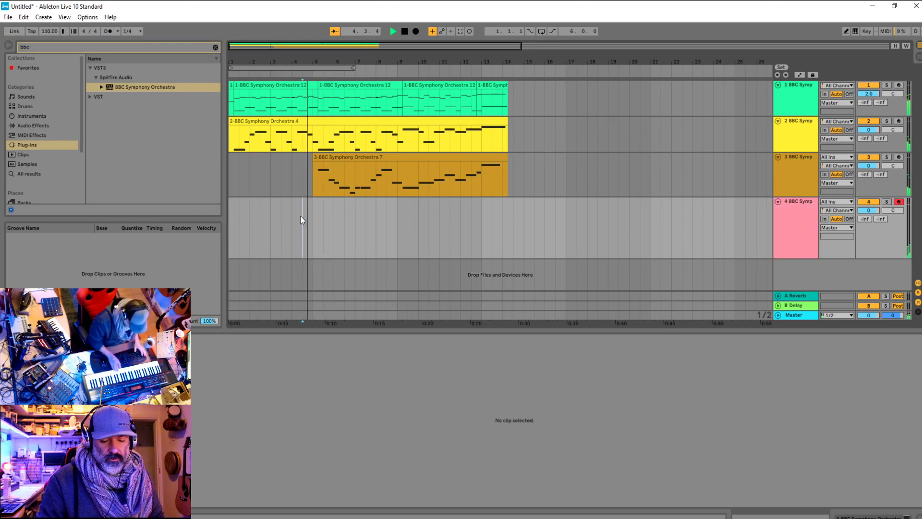
{"action": "key", "text": "space"}
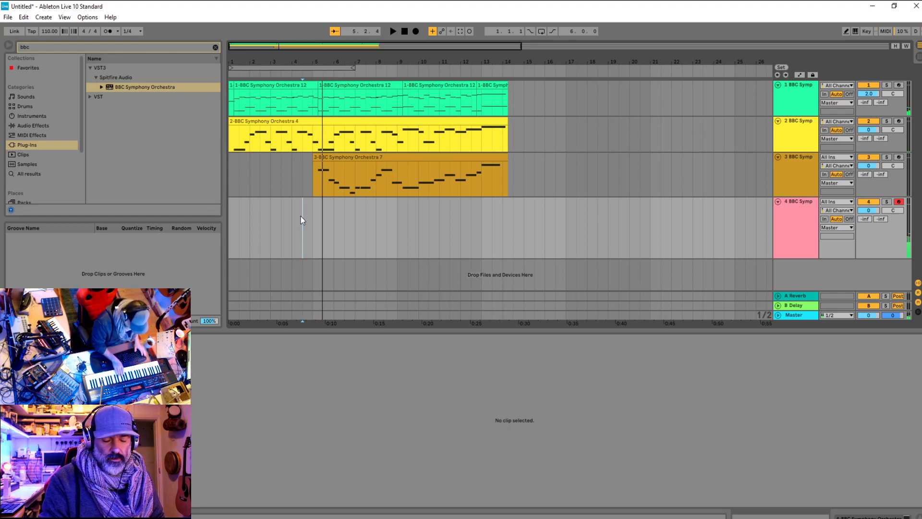
{"action": "key", "text": "space"}
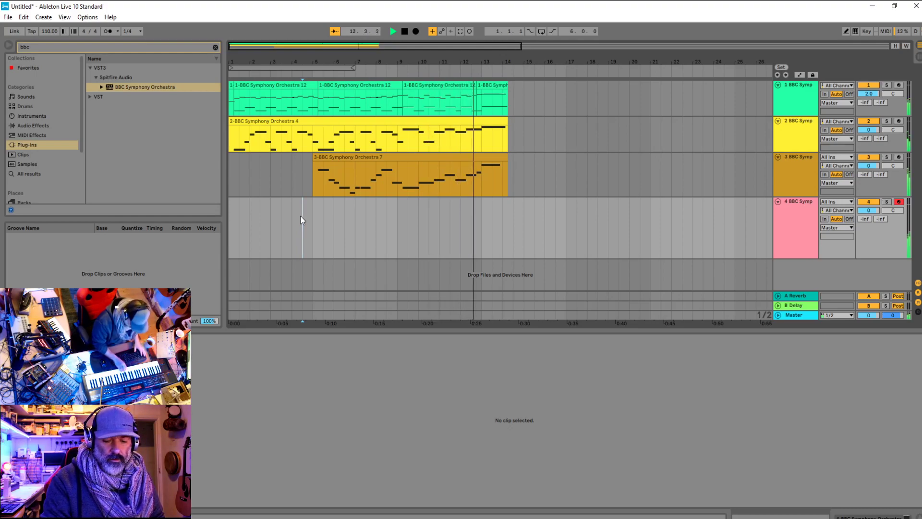
{"action": "key", "text": "space"}
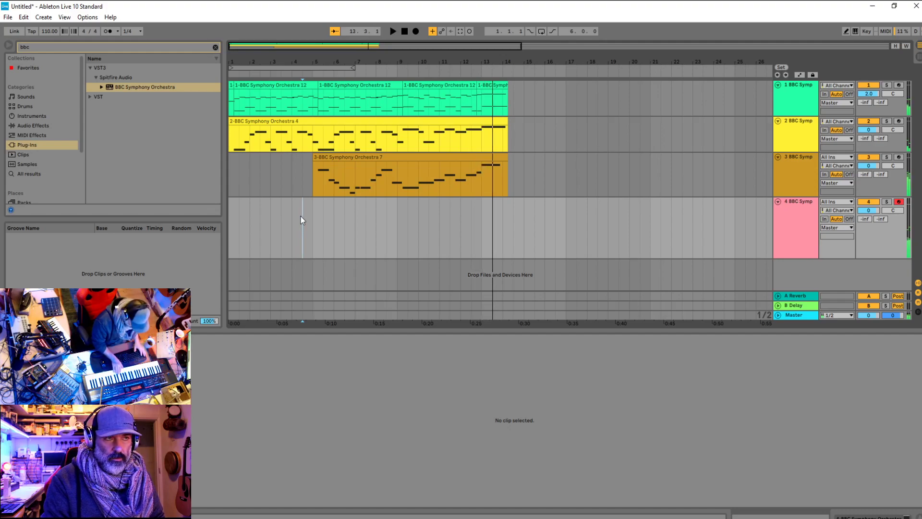
{"action": "key", "text": "space"}
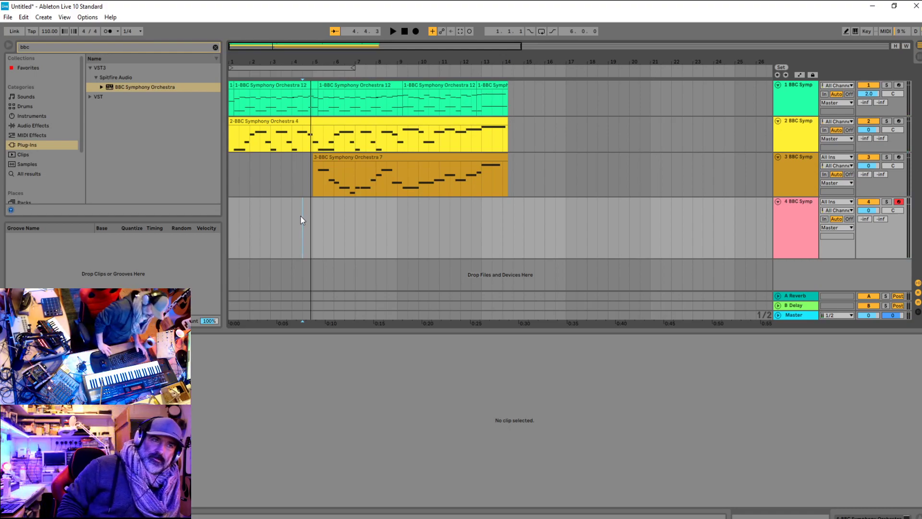
Play the arrangement from bar 5 to rehearse the fourth track's part again
{"action": "left_click", "coordinate": [468, 203]}
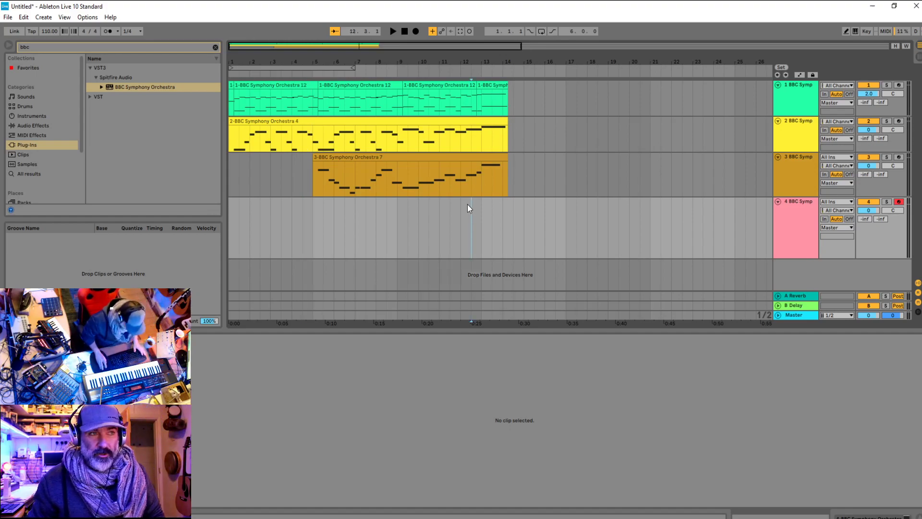
{"action": "left_click", "coordinate": [313, 212]}
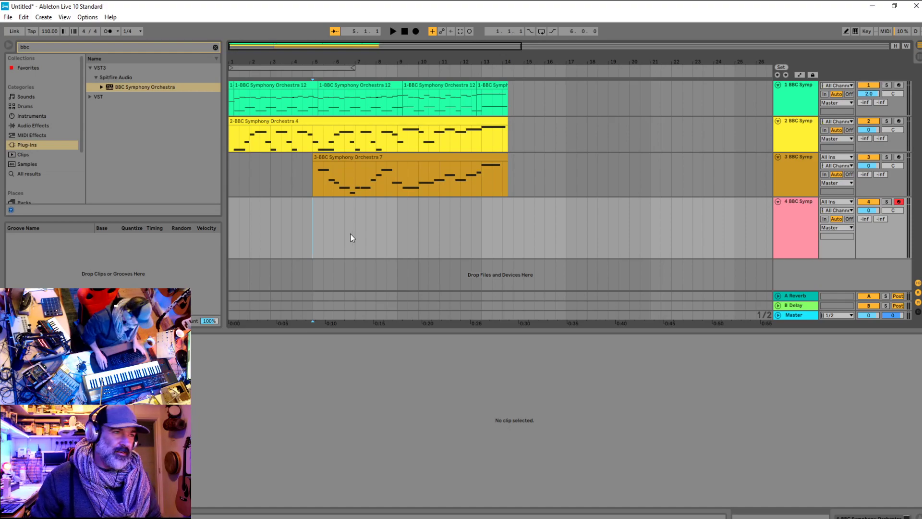
{"action": "key", "text": "space"}
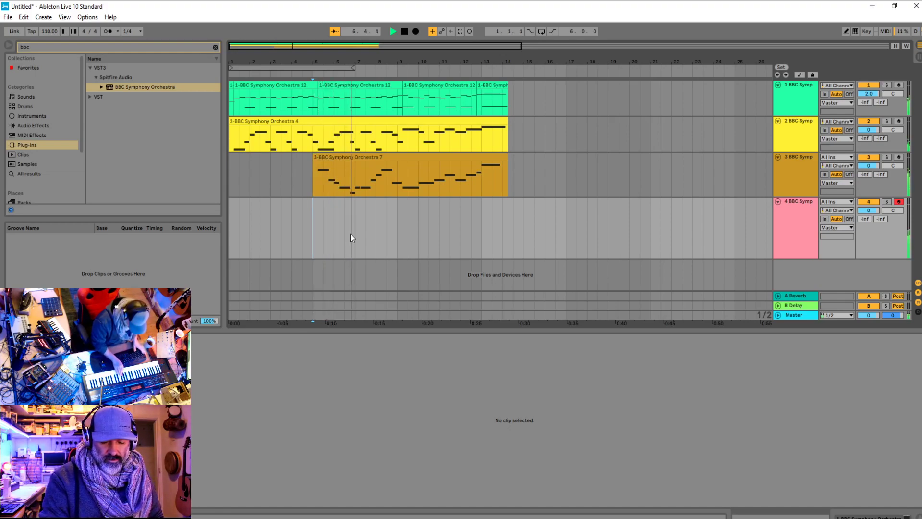
Open the third track's clip in the note editor and play the arrangement from bar 5
{"action": "key", "text": "space"}
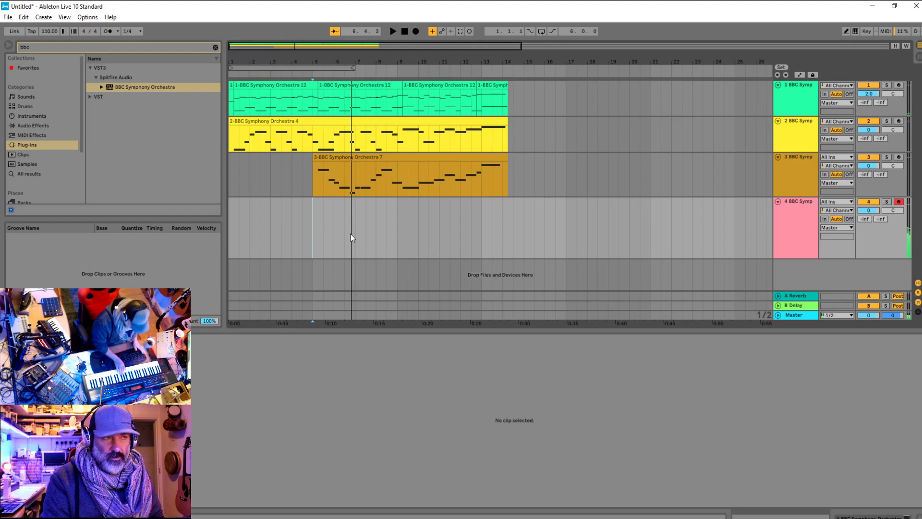
{"action": "left_click", "coordinate": [313, 180]}
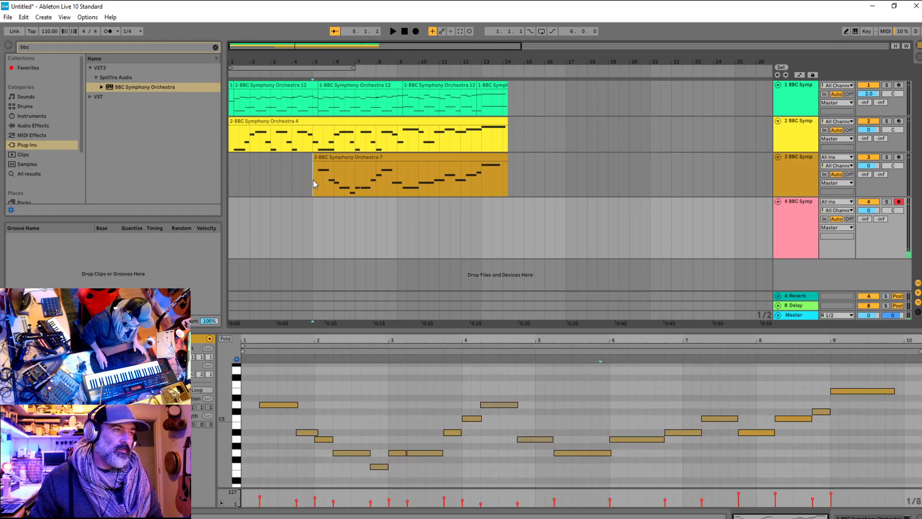
{"action": "key", "text": "space"}
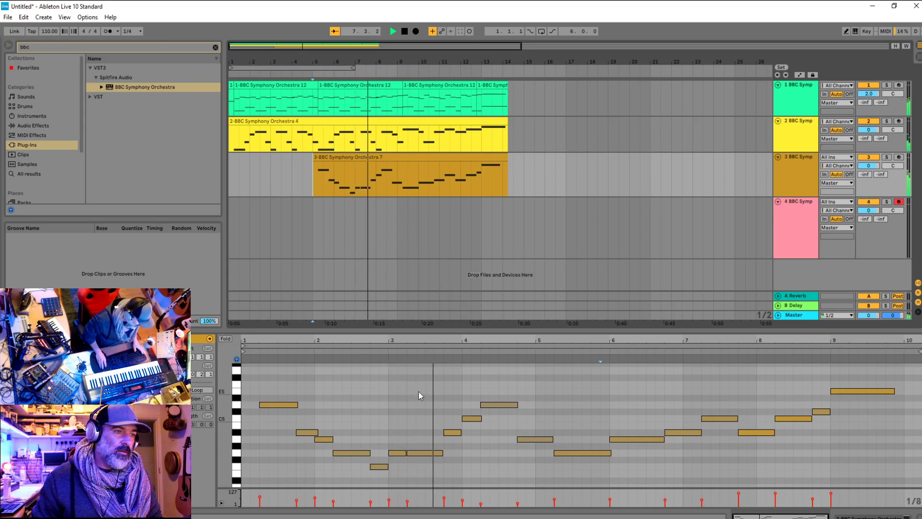
Lower the longer repeated G4 note just after bar 3 of the third track's clip to D4 and listen to the change
{"action": "key", "text": "space"}
{"action": "left_click", "coordinate": [425, 453]}
{"action": "left_click_drag", "start_coordinate": [425, 456], "coordinate": [426, 469]}
{"action": "key", "text": "space"}
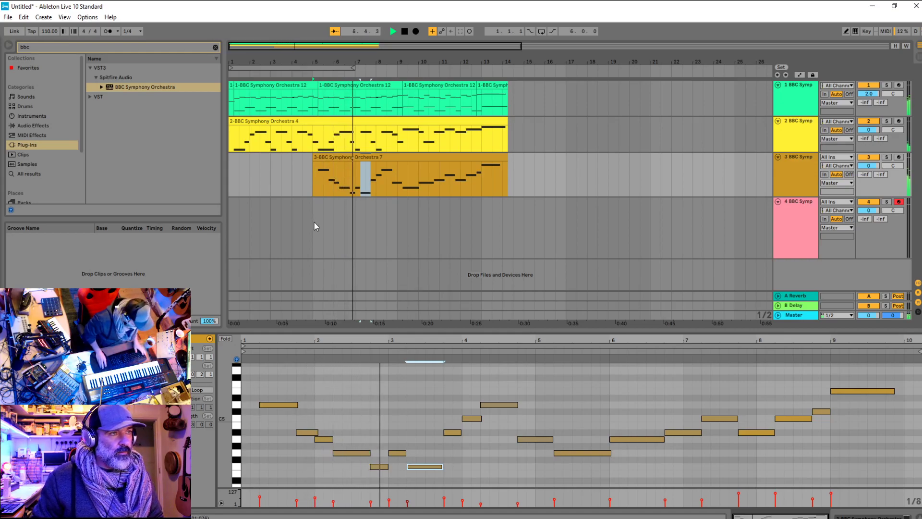
{"action": "key", "text": "space"}
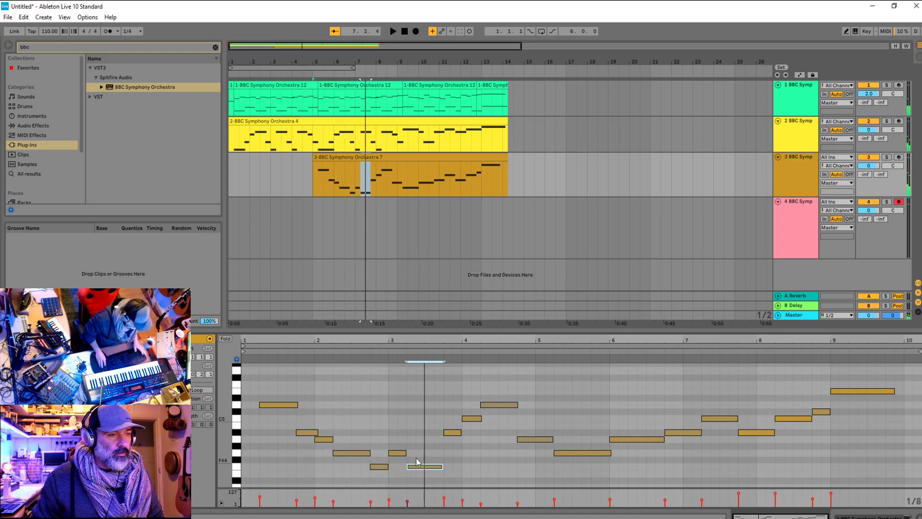
{"action": "left_click_drag", "start_coordinate": [414, 467], "coordinate": [414, 488]}
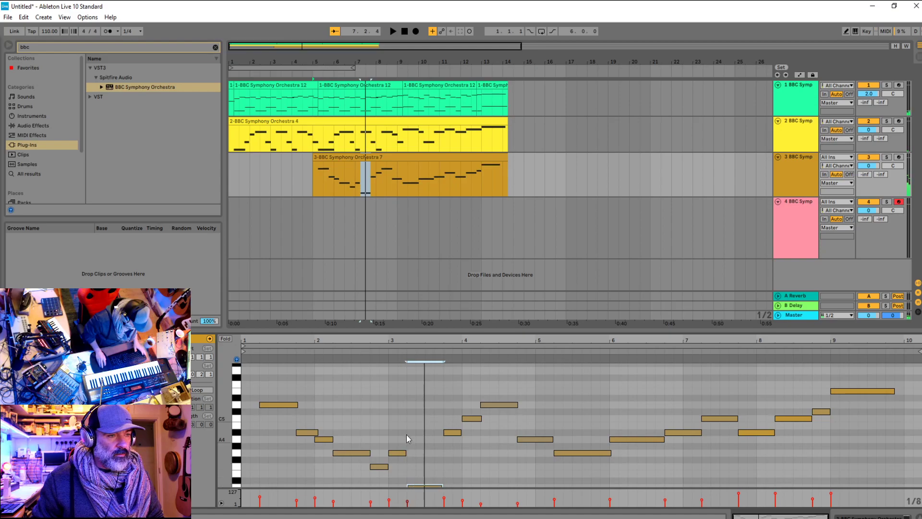
{"action": "key", "text": "space"}
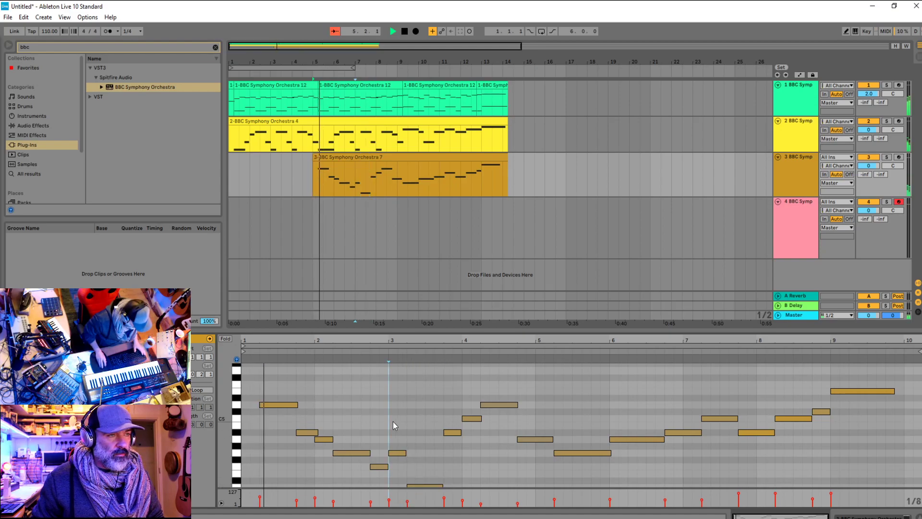
{"action": "left_click", "coordinate": [393, 422]}
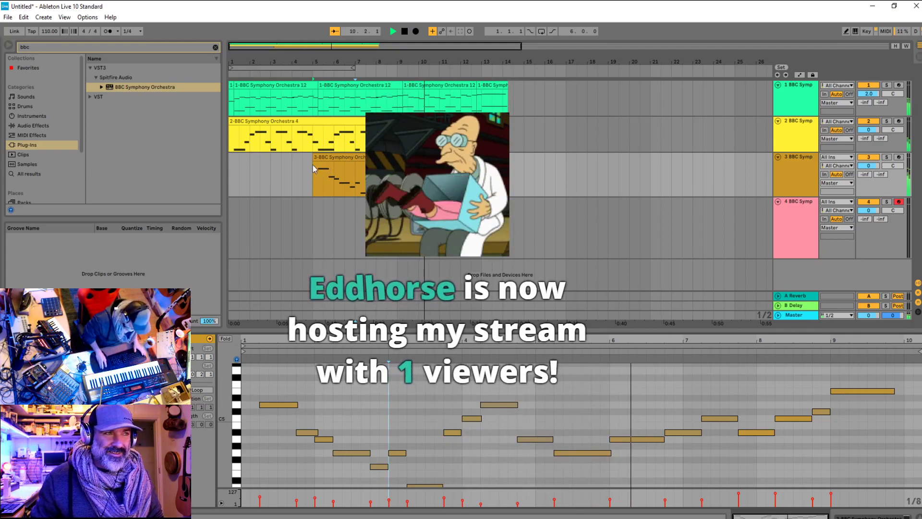
Return to bar 5 on the fourth track and rehearse its part against several playback passes
{"action": "key", "text": "space"}
{"action": "left_click", "coordinate": [315, 226]}
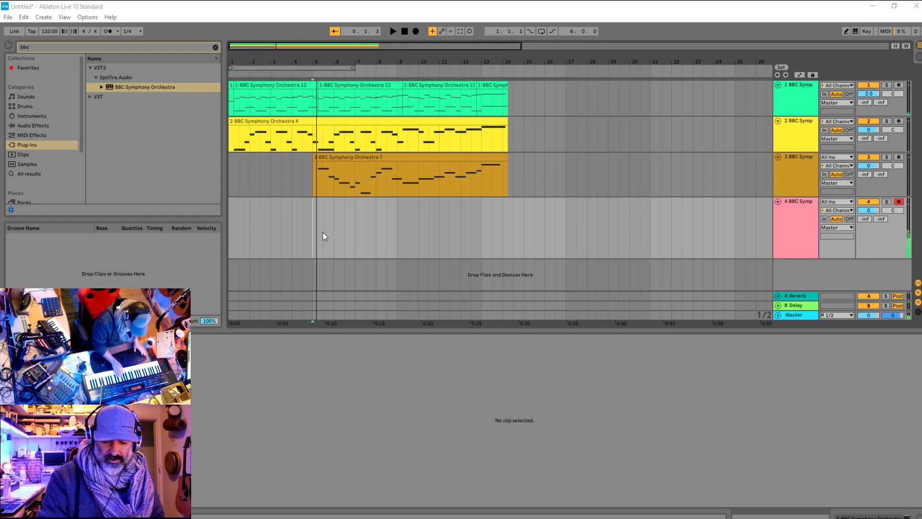
{"action": "key", "text": "space"}
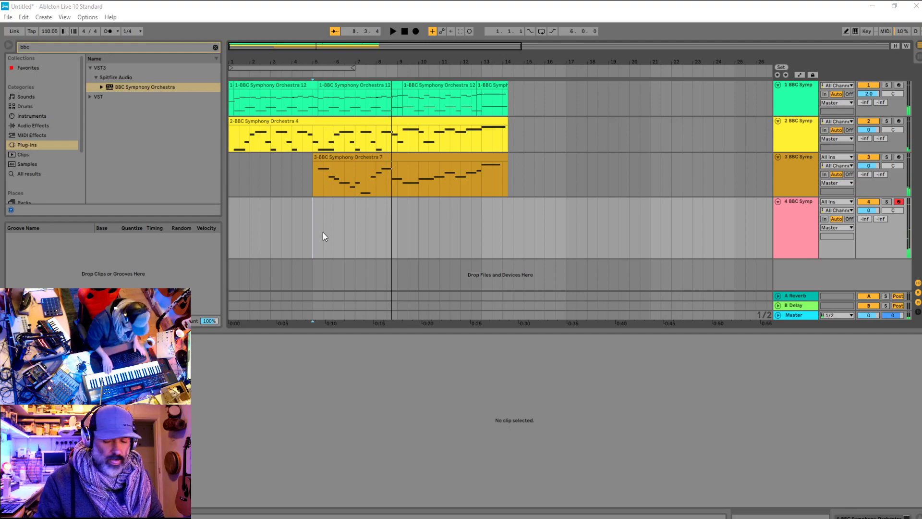
{"action": "key", "text": "space"}
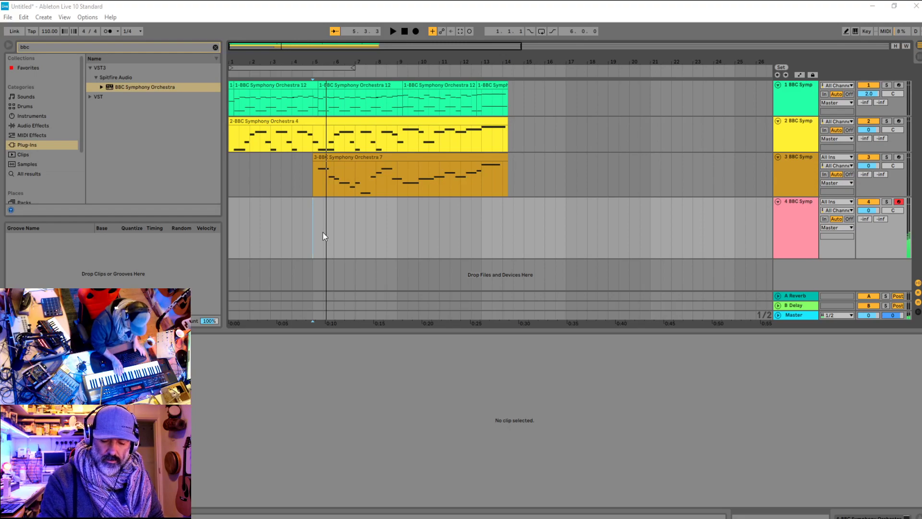
{"action": "key", "text": "space"}
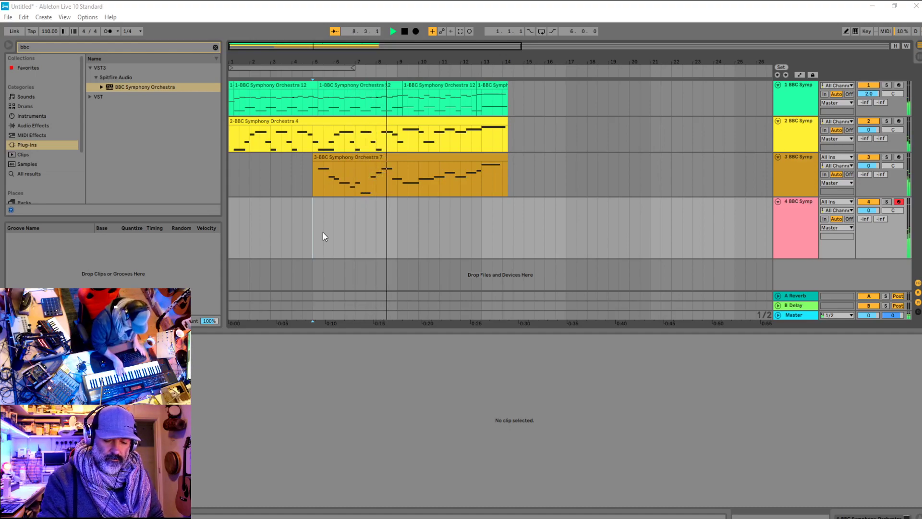
{"action": "key", "text": "space"}
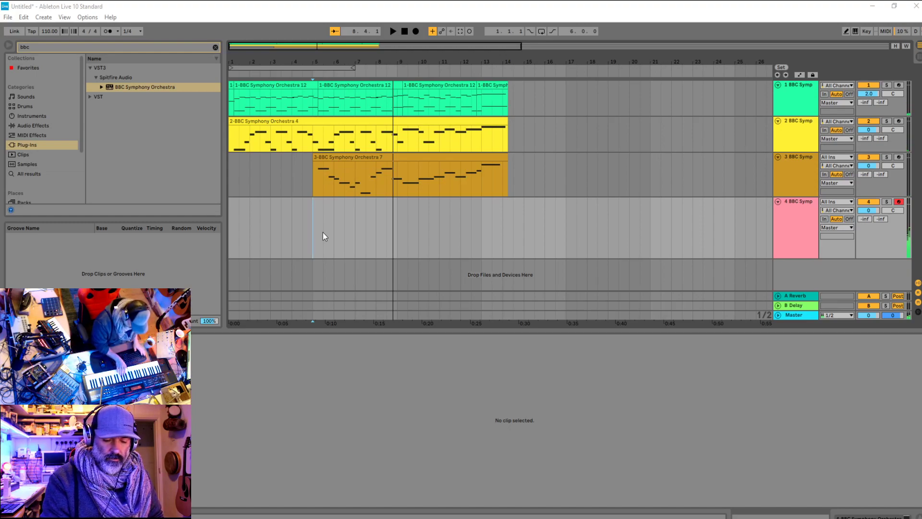
{"action": "key", "text": "space"}
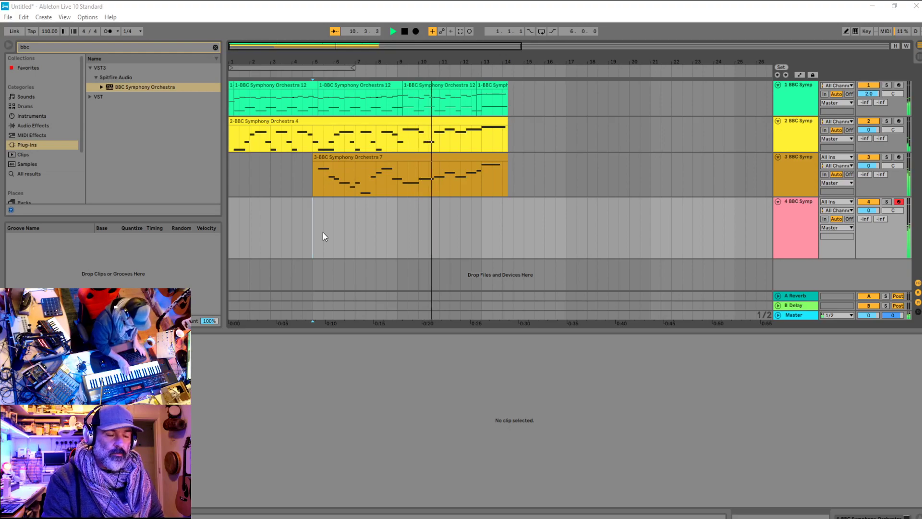
{"action": "key", "text": "space"}
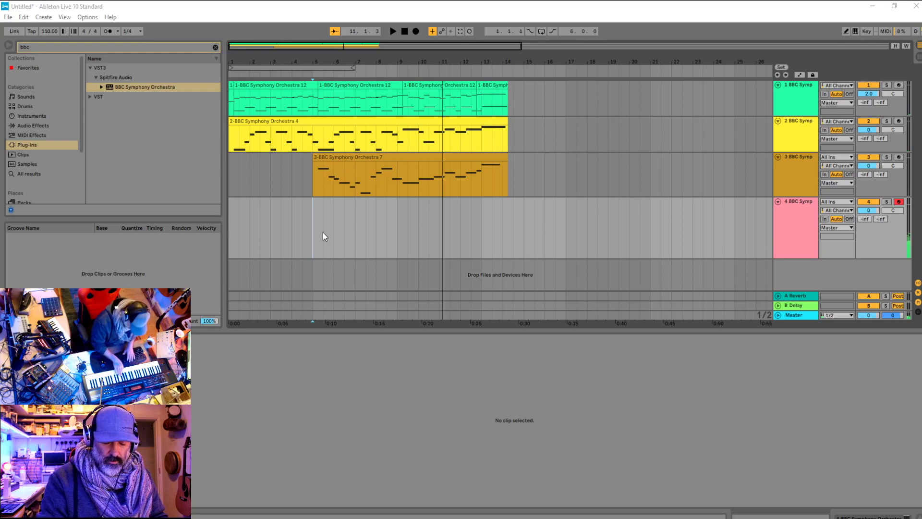
{"action": "key", "text": "F9"}
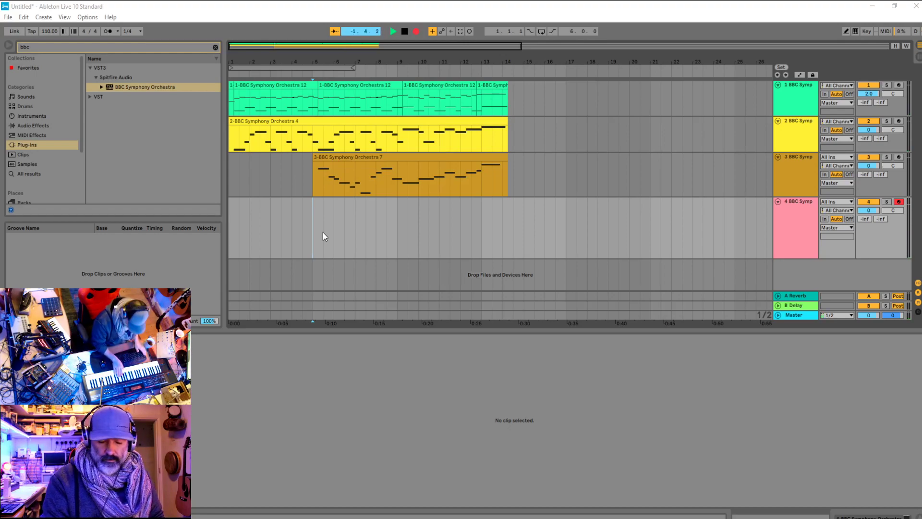
{"action": "key", "text": "space"}
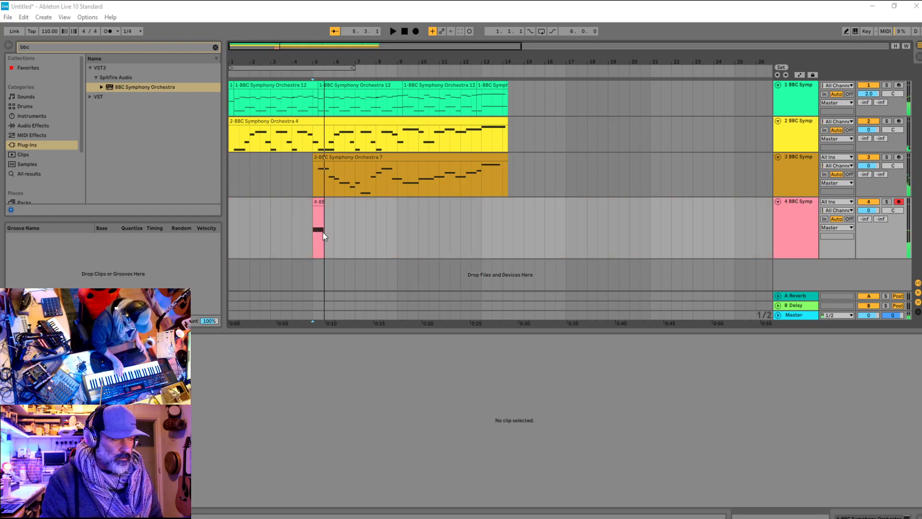
{"action": "key", "text": "ctrl+z"}
Record the fourth track's part from bar 5 into bar 12 and delete the stray short D3 note at its end
{"action": "key", "text": "F9"}
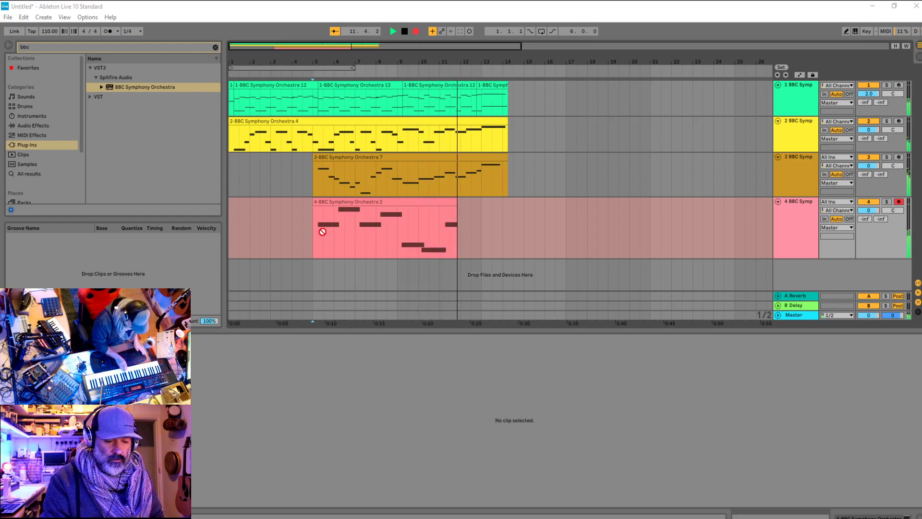
{"action": "key", "text": "space"}
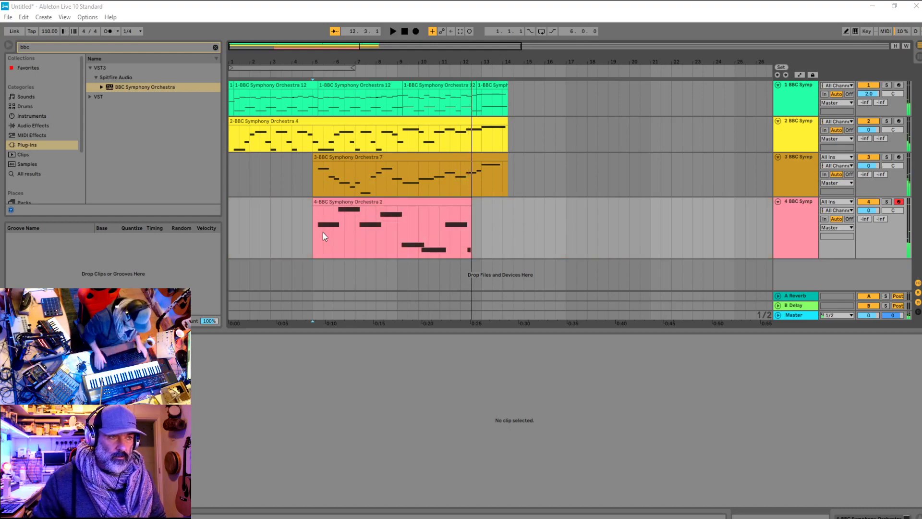
{"action": "left_click", "coordinate": [420, 236]}
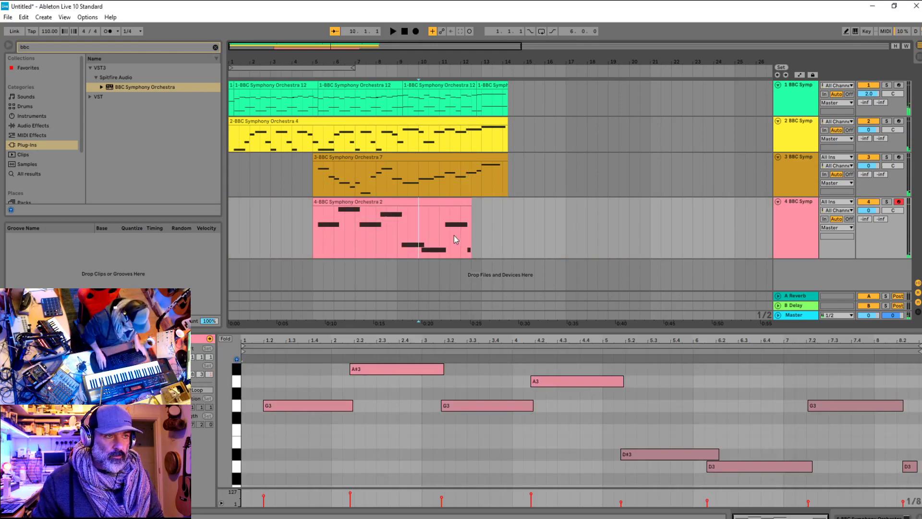
{"action": "left_click", "coordinate": [909, 465]}
{"action": "left_click", "coordinate": [694, 441]}
Play the arrangement repeatedly from bar 10 to rehearse the closing notes of the fourth track's part
{"action": "key", "text": "space"}
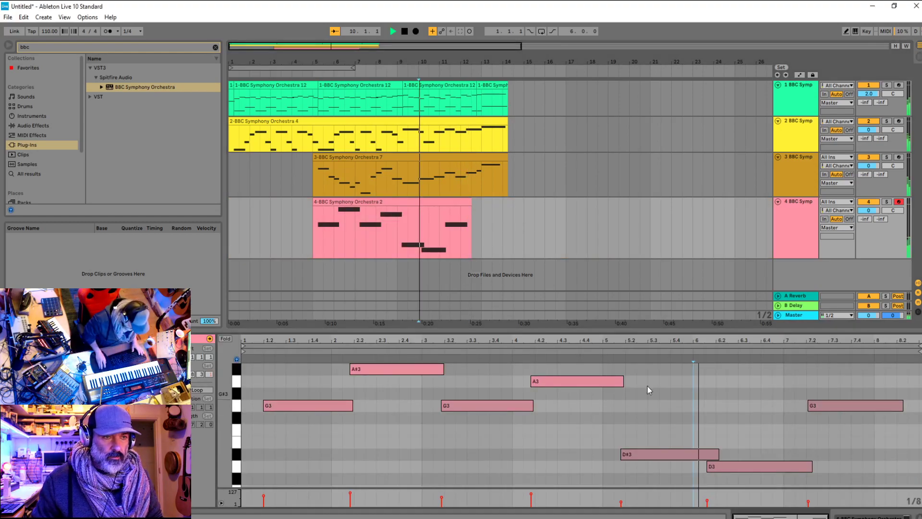
{"action": "key", "text": "Up"}
{"action": "key", "text": "Up"}
{"action": "key", "text": "Up"}
{"action": "key", "text": "Up"}
{"action": "key", "text": "Up"}
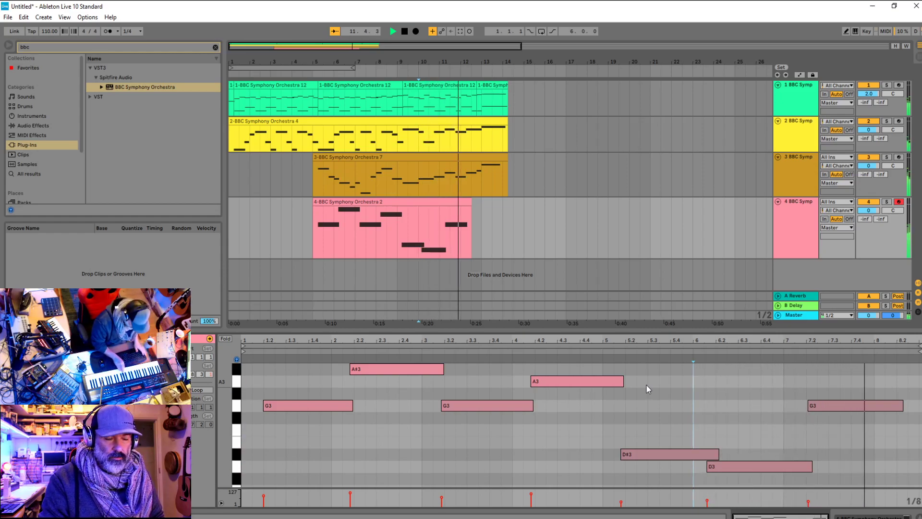
{"action": "key", "text": "space"}
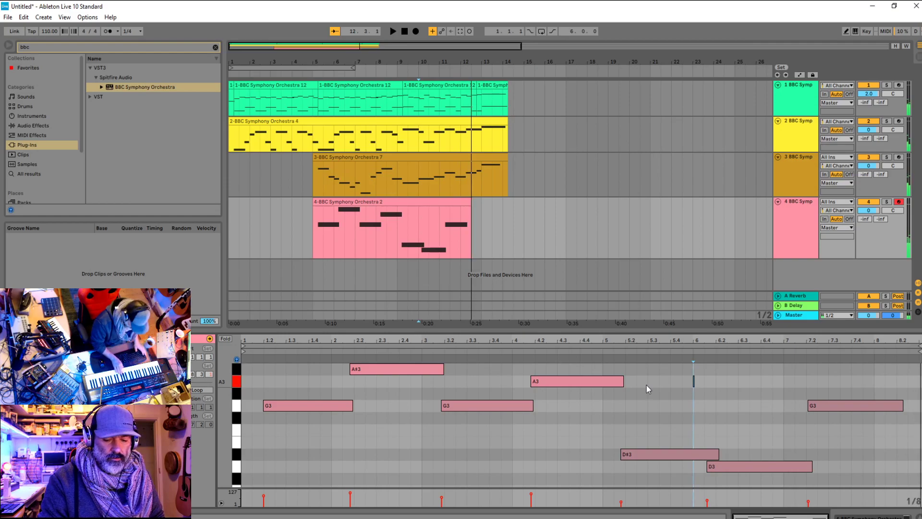
{"action": "key", "text": "Down"}
{"action": "key", "text": "Down"}
{"action": "key", "text": "Up"}
{"action": "key", "text": "Up"}
{"action": "key", "text": "Up"}
{"action": "key", "text": "space"}
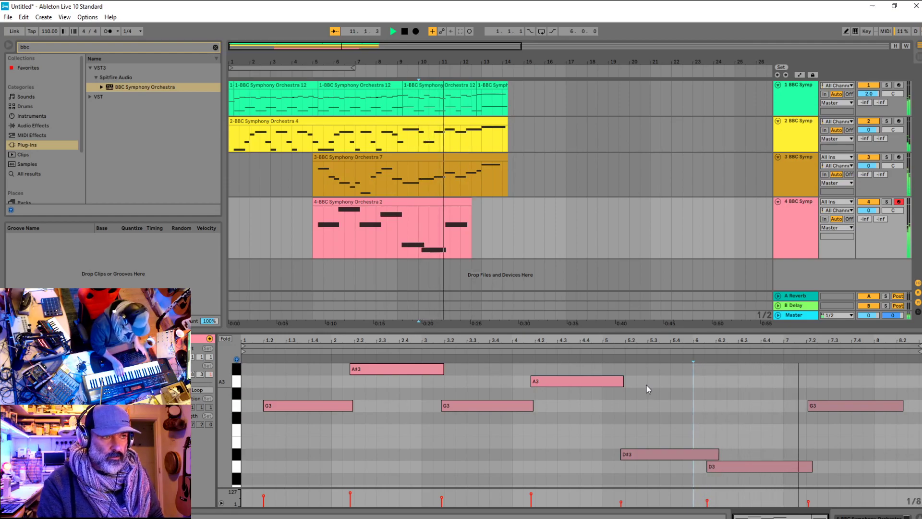
{"action": "key", "text": "Down"}
{"action": "key", "text": "Down"}
{"action": "key", "text": "Down"}
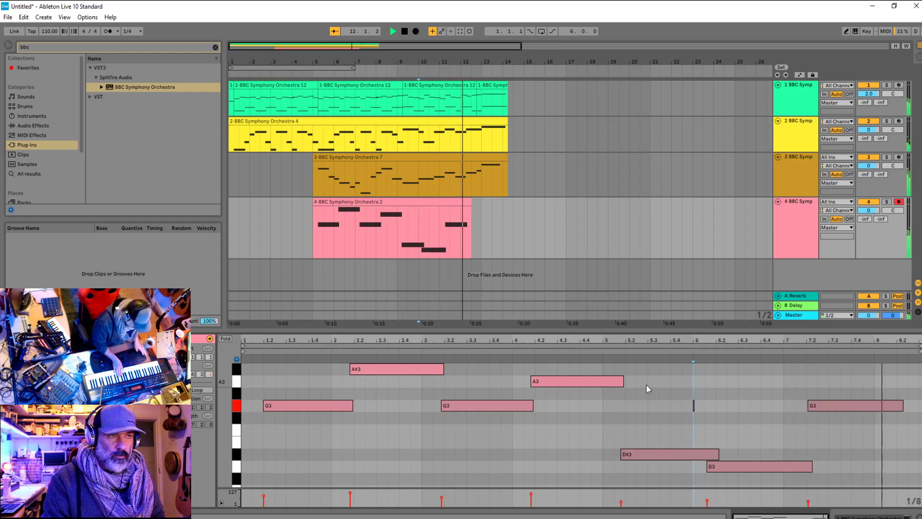
{"action": "key", "text": "Up"}
{"action": "key", "text": "Up"}
{"action": "key", "text": "Up"}
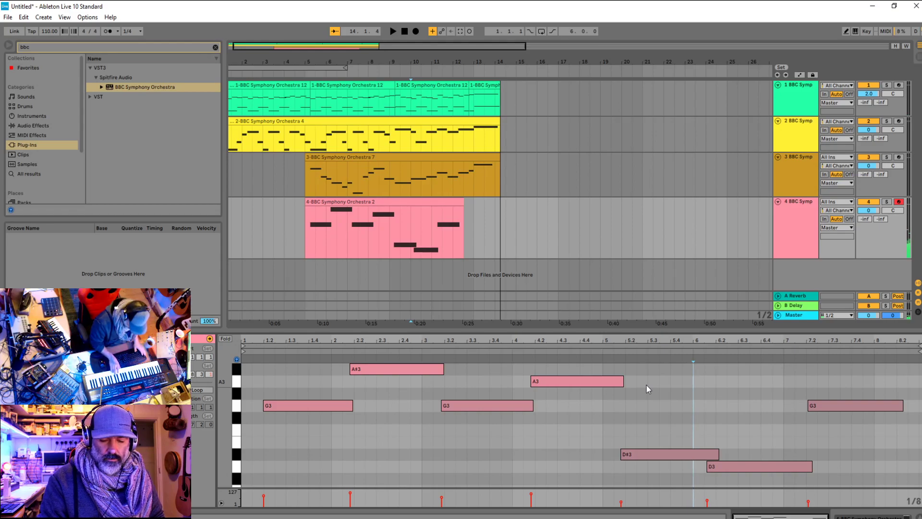
{"action": "key", "text": "space"}
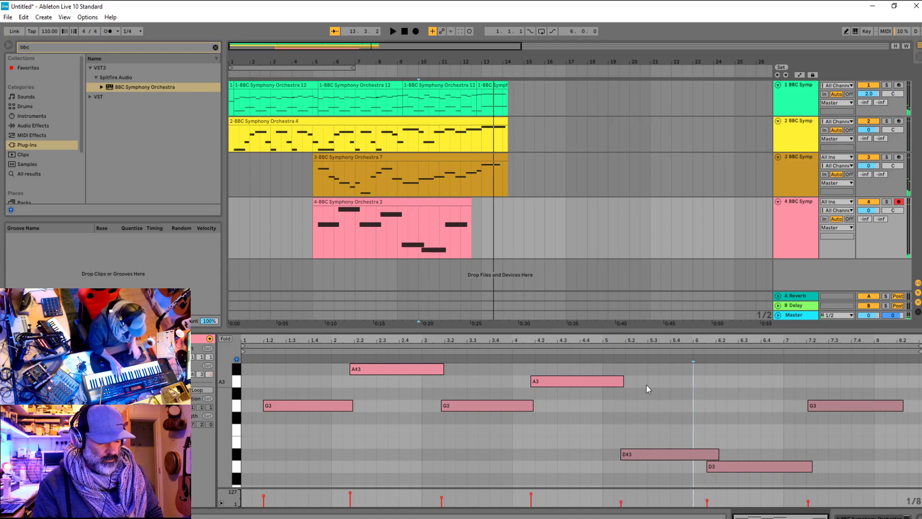
Try recording over the fourth track from bar 10, undo the take, and delete the stray D3 note at the clip's end
{"action": "key", "text": "F9"}
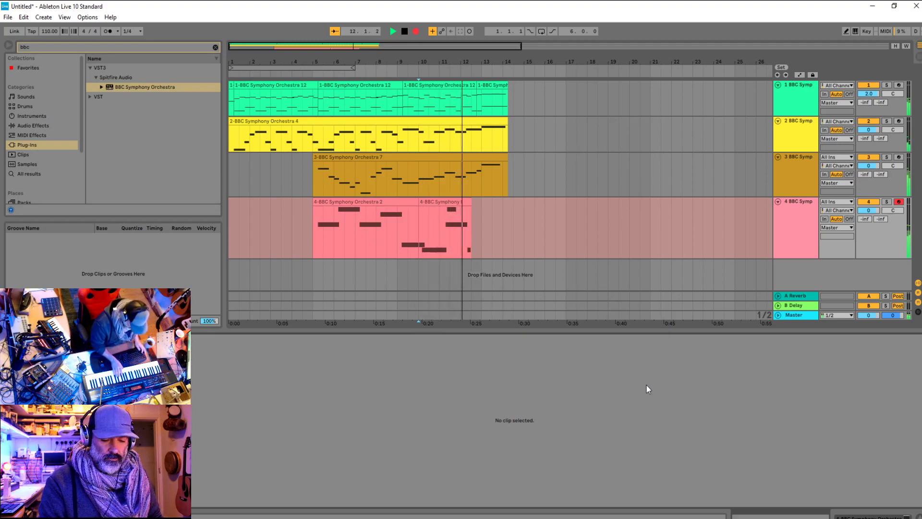
{"action": "key", "text": "space"}
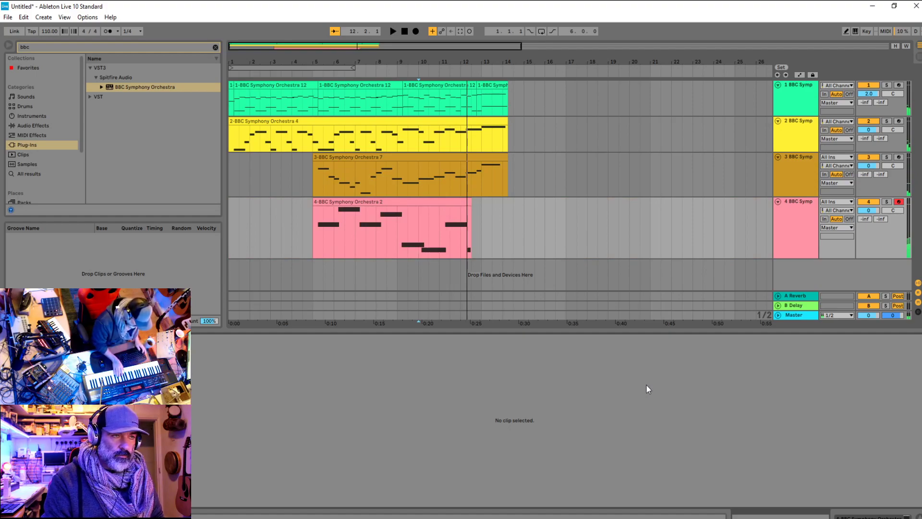
{"action": "left_click", "coordinate": [442, 204]}
{"action": "left_click", "coordinate": [909, 468]}
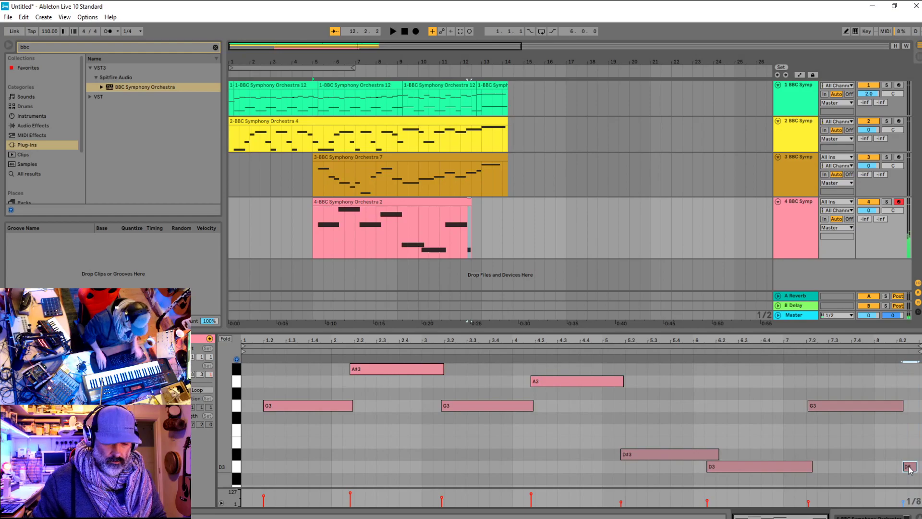
Try recording over the fourth track's part from bar 10.3 into bar 11
{"action": "left_click", "coordinate": [427, 226]}
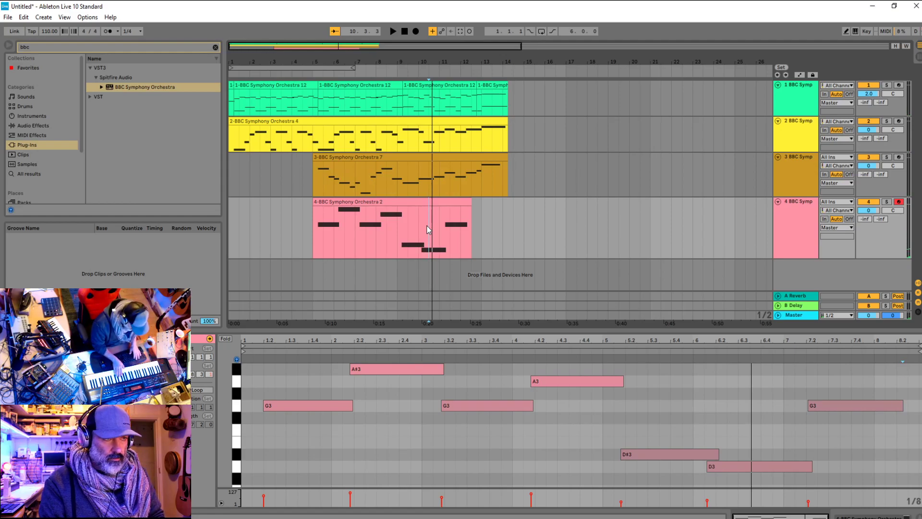
{"action": "key", "text": "F9"}
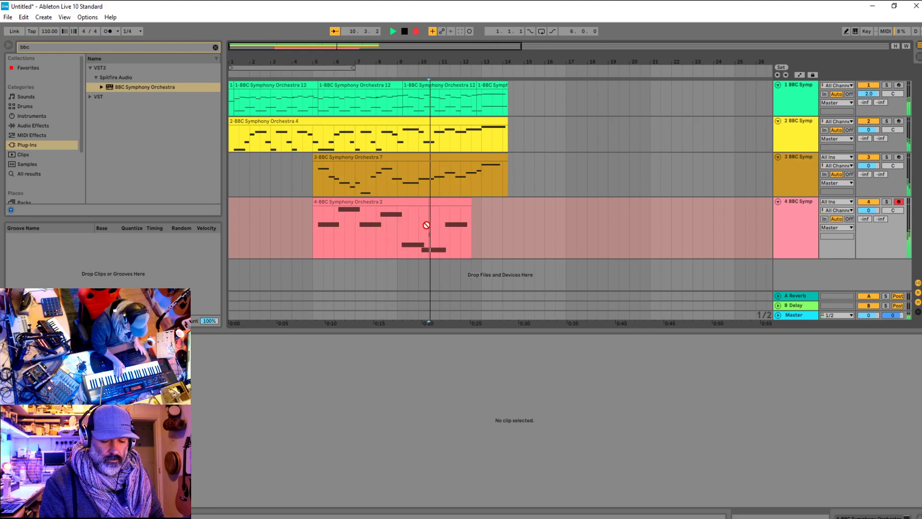
{"action": "key", "text": "space"}
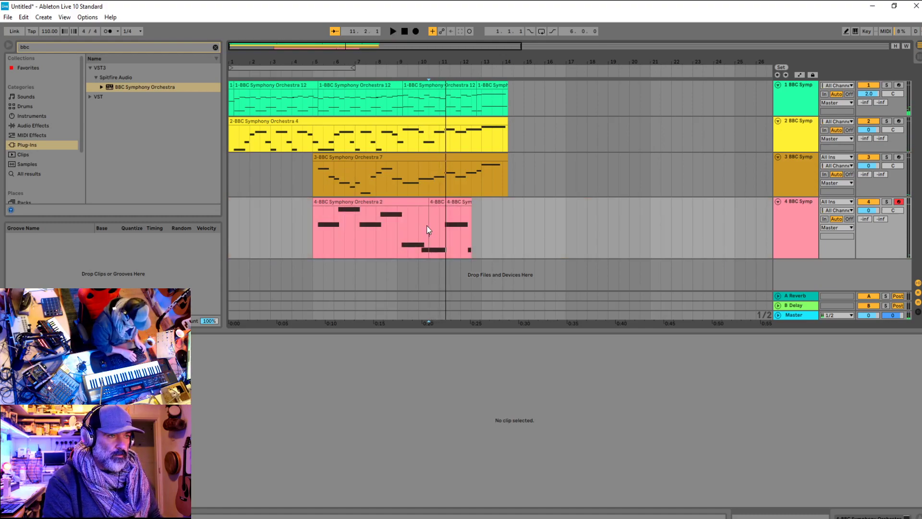
Delete the stray short F3 note from the new middle clip and the stray D3 note at the end of the fourth track's last clip
{"action": "left_click", "coordinate": [430, 226]}
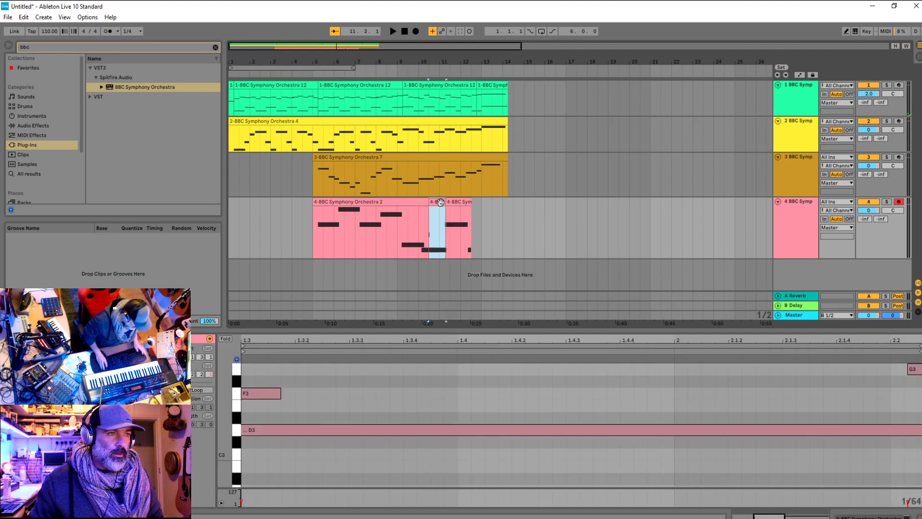
{"action": "left_click", "coordinate": [270, 393]}
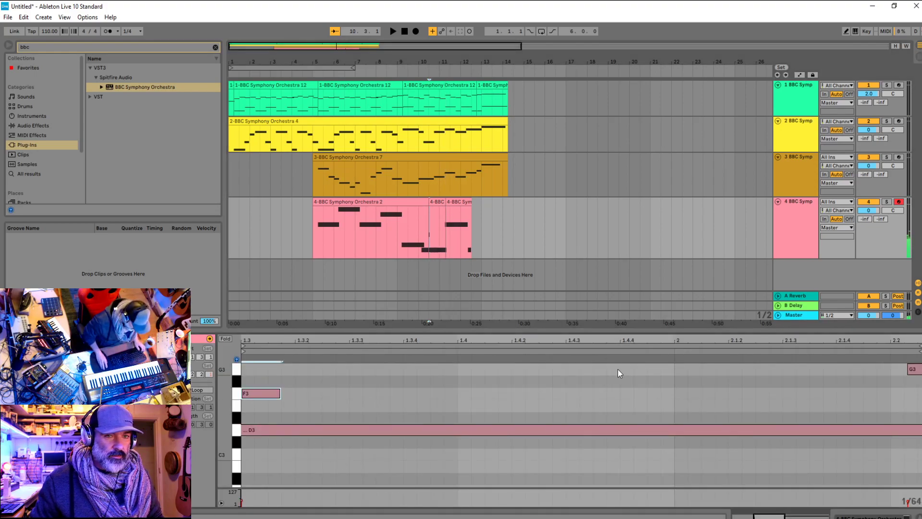
{"action": "key", "text": "minus"}
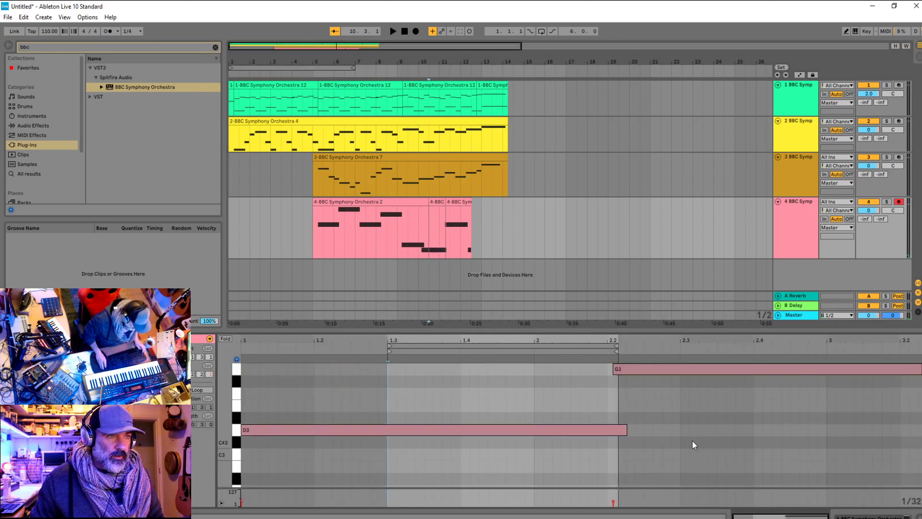
{"action": "left_click", "coordinate": [450, 210]}
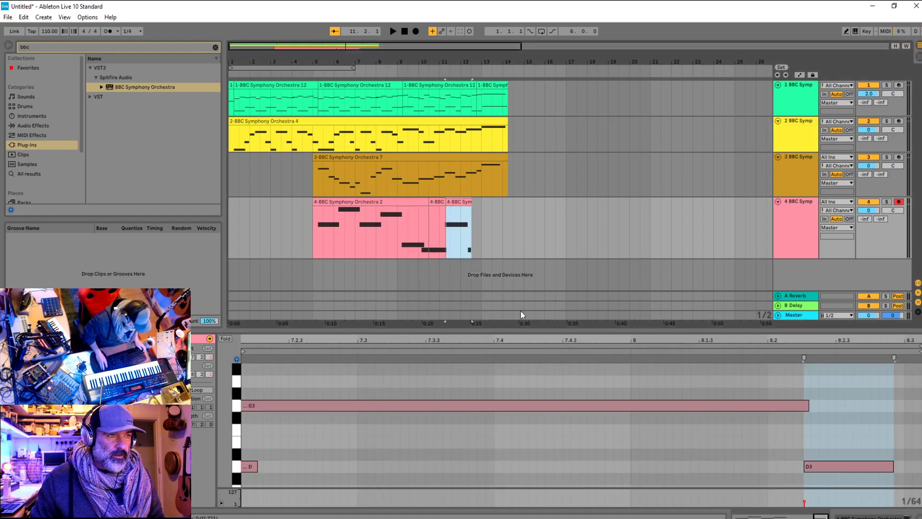
{"action": "key", "text": "Delete"}
Consolidate the fourth track's three clips into one and trim the merged clip's start to bar 5
{"action": "left_click_drag", "start_coordinate": [491, 231], "coordinate": [282, 213]}
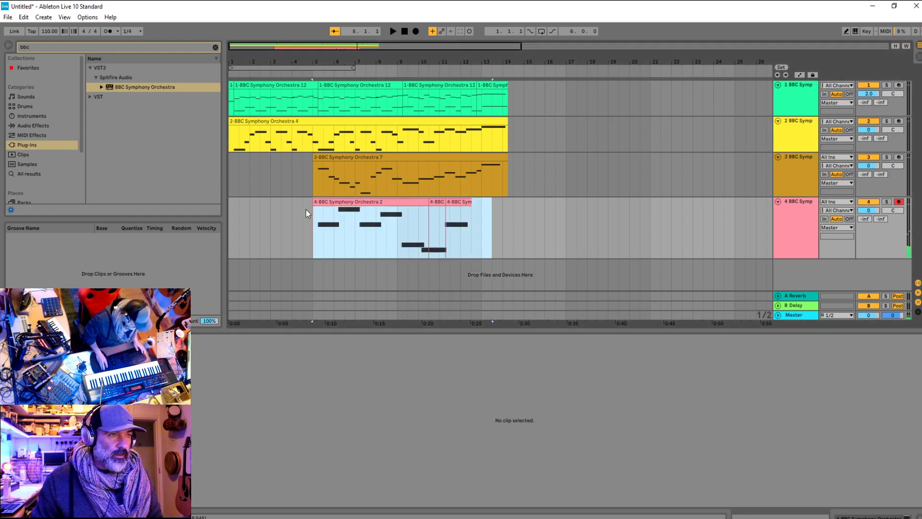
{"action": "right_click", "coordinate": [338, 209]}
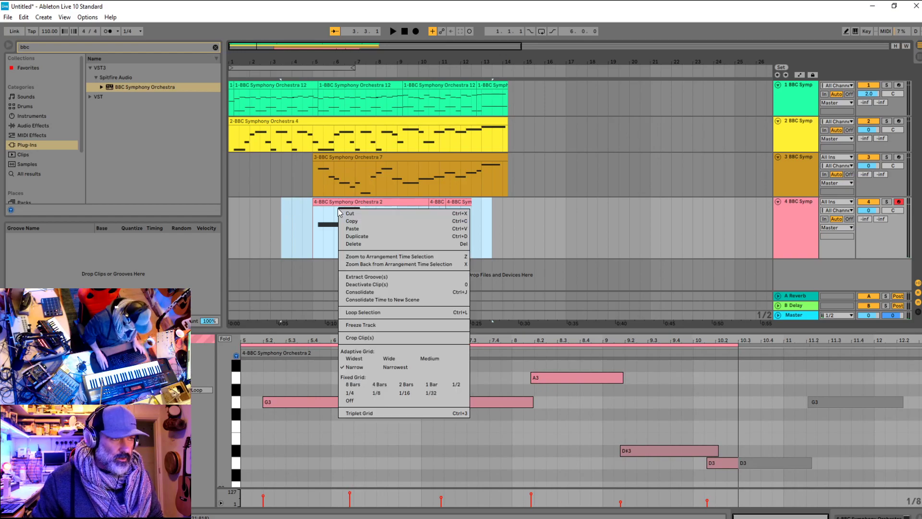
{"action": "left_click", "coordinate": [369, 292]}
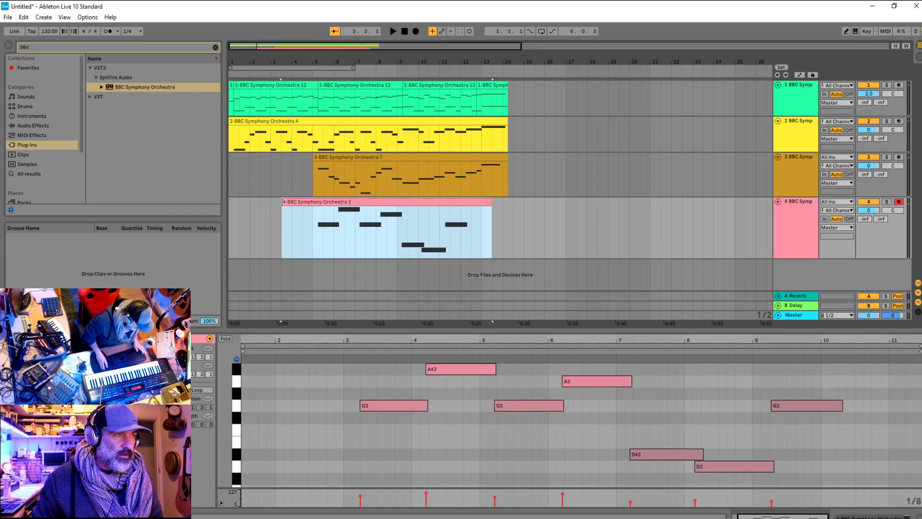
{"action": "left_click_drag", "start_coordinate": [283, 201], "coordinate": [313, 201]}
Play the arrangement from just before bar 10 to rehearse the fourth track's closing notes
{"action": "left_click", "coordinate": [416, 217]}
{"action": "key", "text": "space"}
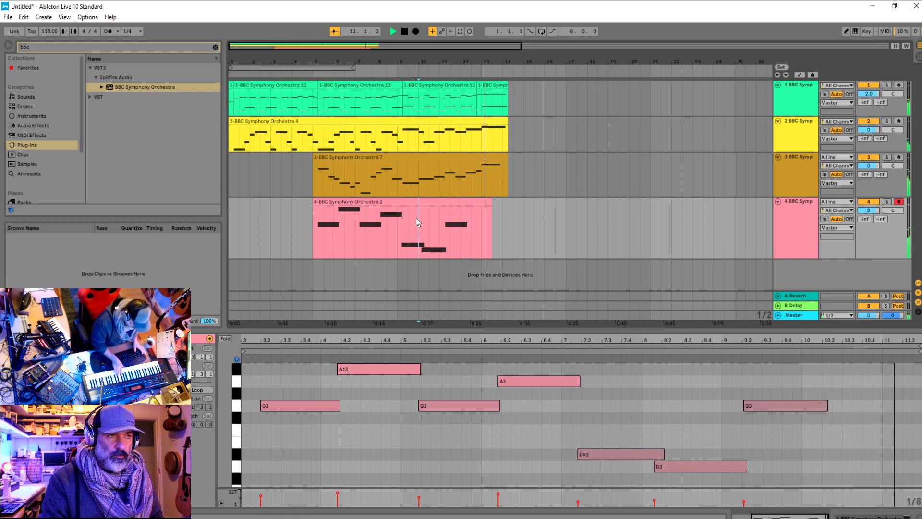
{"action": "key", "text": "space"}
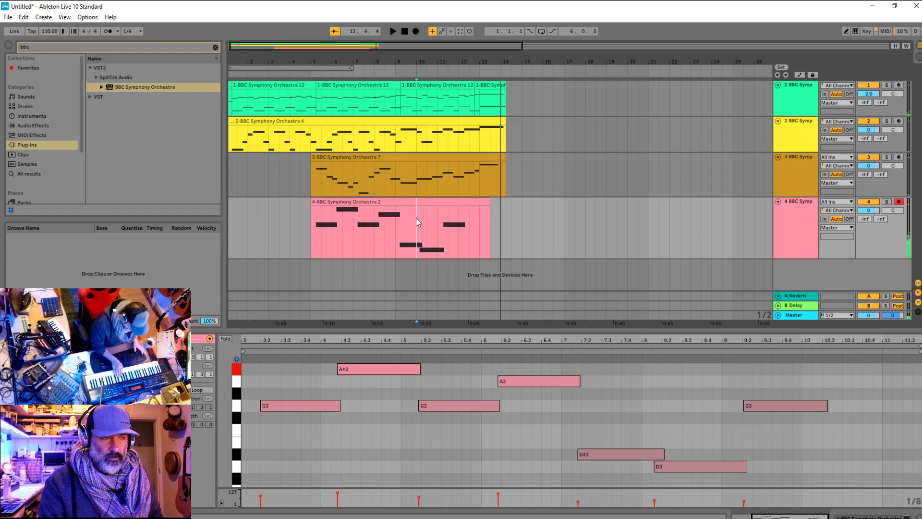
Try two recording takes of the fourth track's closing notes, starting just before bar 10
{"action": "key", "text": "F9"}
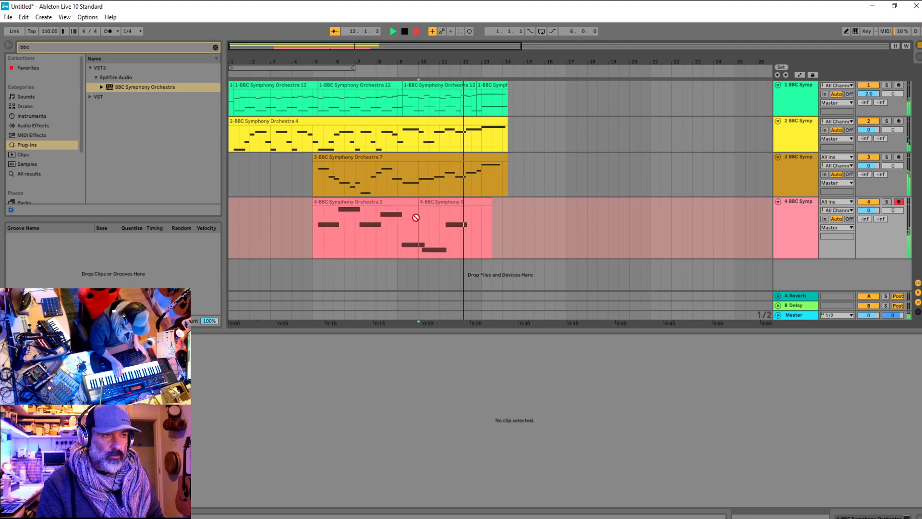
{"action": "key", "text": "space"}
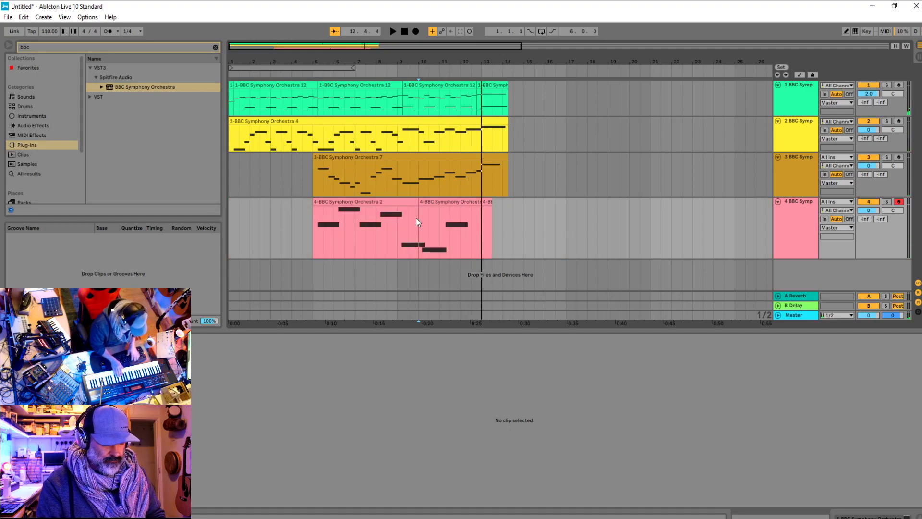
{"action": "key", "text": "F9"}
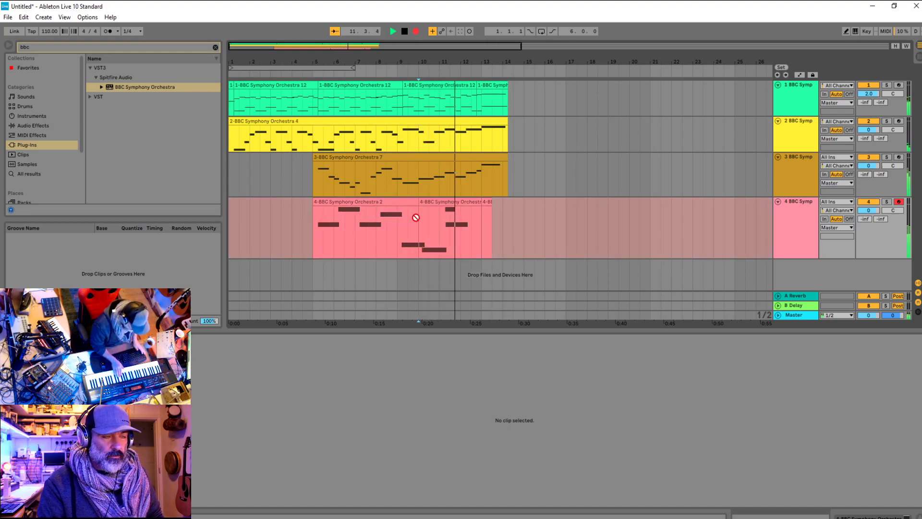
{"action": "key", "text": "space"}
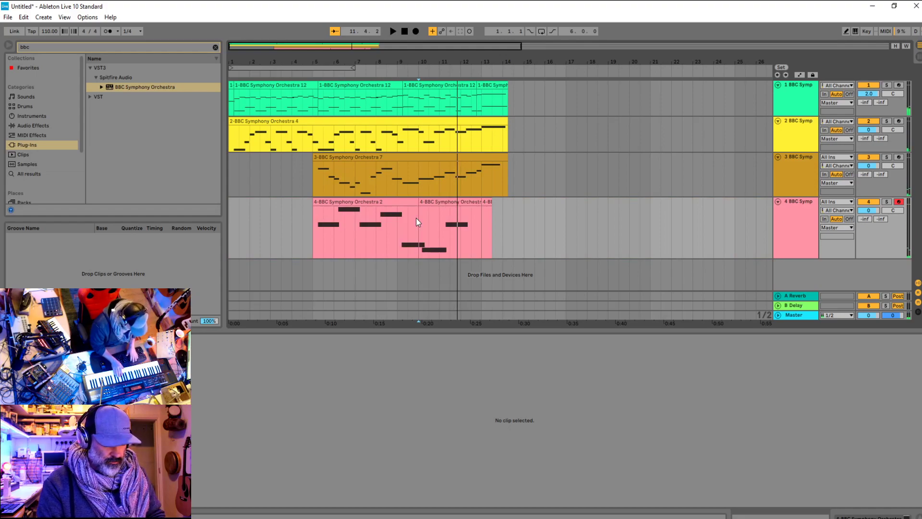
Record the fourth track's closing notes from about bar 10 into bar 14 and consolidate its clips into one
{"action": "key", "text": "F9"}
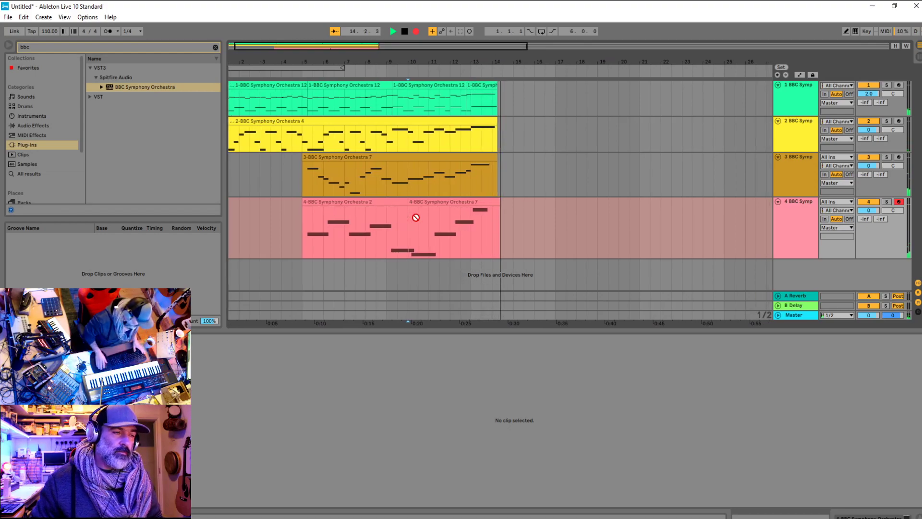
{"action": "key", "text": "space"}
{"action": "left_click", "coordinate": [382, 201]}
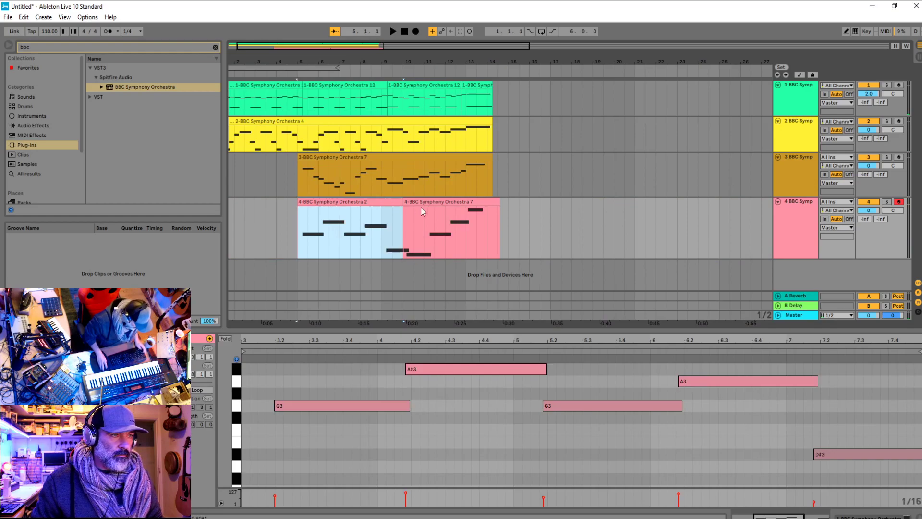
{"action": "left_click", "coordinate": [432, 209]}
{"action": "left_click_drag", "start_coordinate": [584, 228], "coordinate": [297, 214]}
{"action": "right_click", "coordinate": [337, 202]}
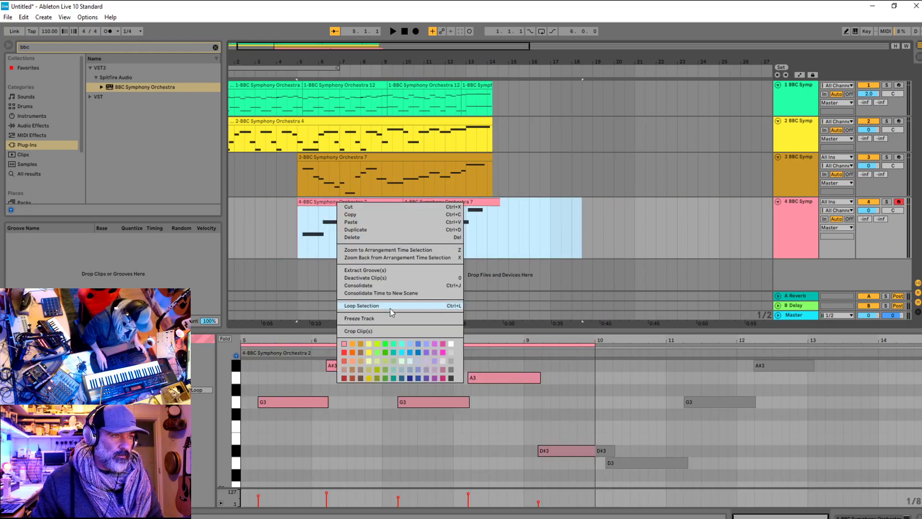
{"action": "left_click", "coordinate": [375, 287]}
Quantize all notes in the fourth track's clip and shorten the clip's end to bar 14
{"action": "left_click", "coordinate": [416, 235]}
{"action": "left_click", "coordinate": [422, 368]}
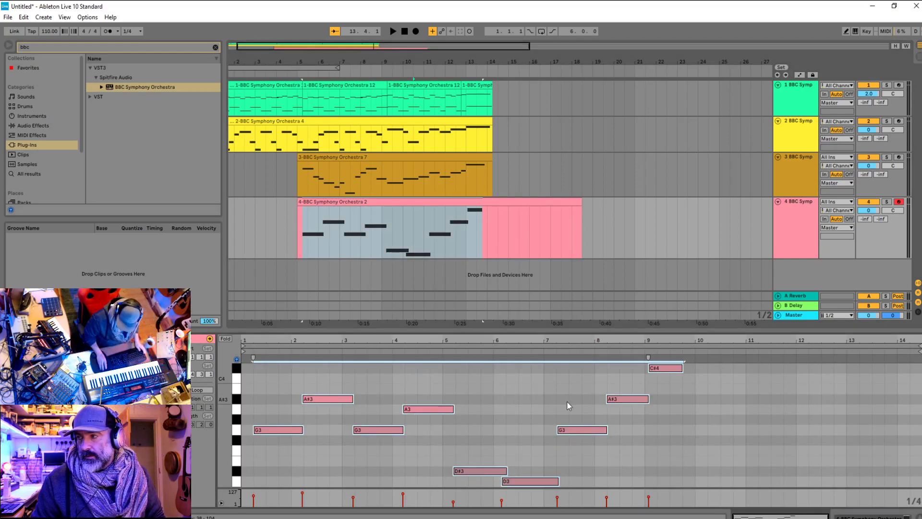
{"action": "right_click", "coordinate": [427, 411]}
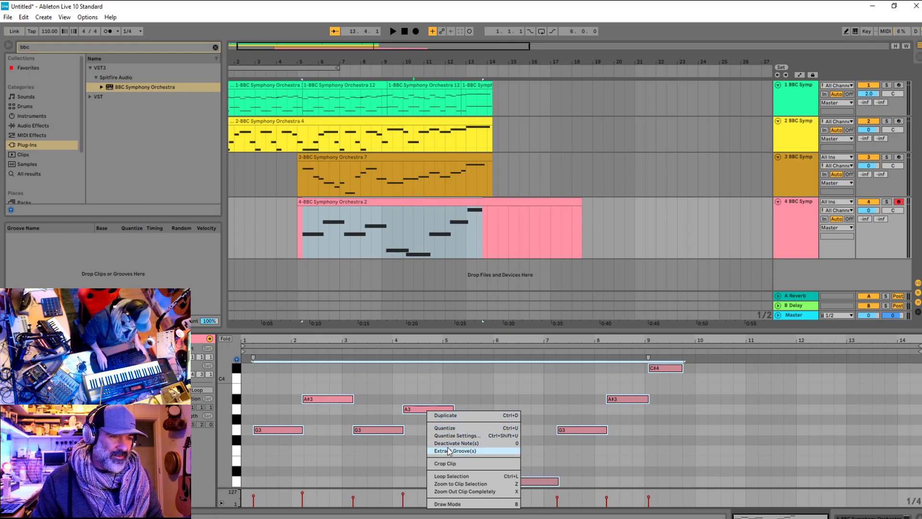
{"action": "left_click", "coordinate": [444, 427]}
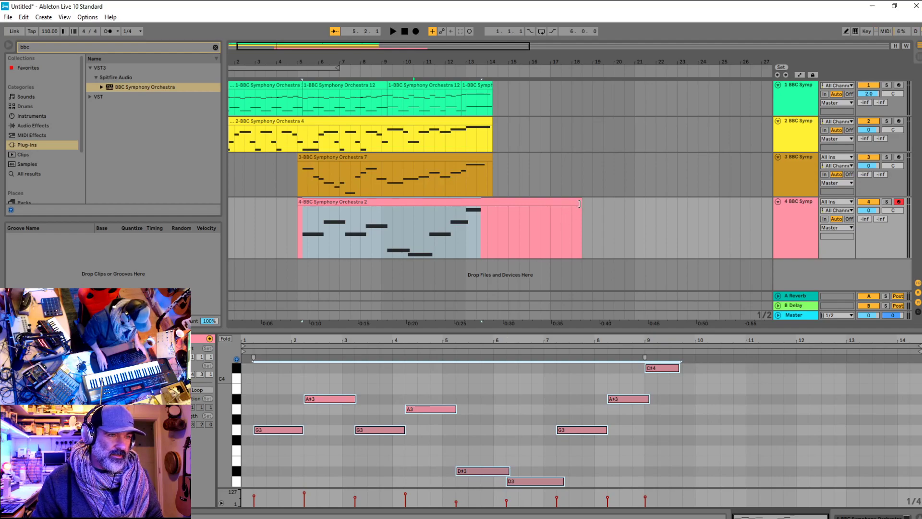
{"action": "left_click_drag", "start_coordinate": [580, 204], "coordinate": [487, 207]}
{"action": "left_click", "coordinate": [437, 240]}
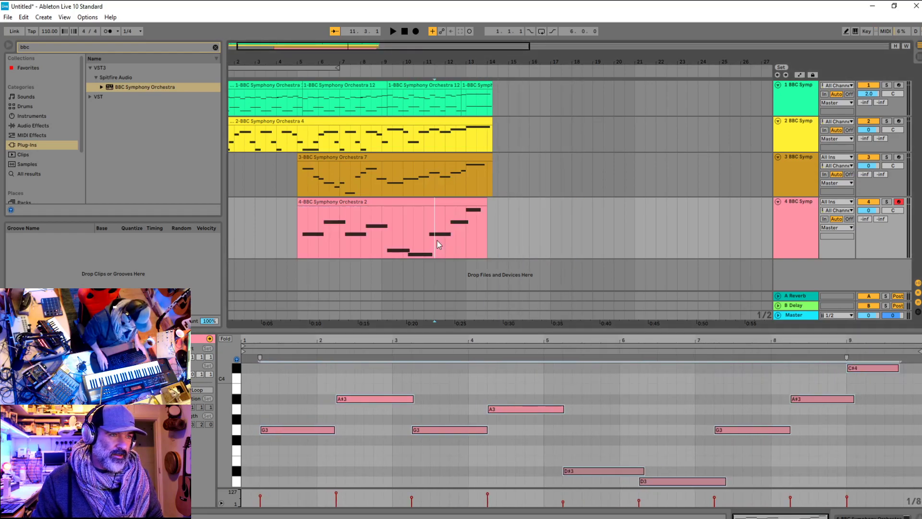
Play the arrangement from the start of track 4's clip and listen up to the clip's end
{"action": "left_click", "coordinate": [299, 222]}
{"action": "key", "text": "space"}
{"action": "key", "text": "plus"}
{"action": "key", "text": "plus"}
{"action": "key", "text": "plus"}
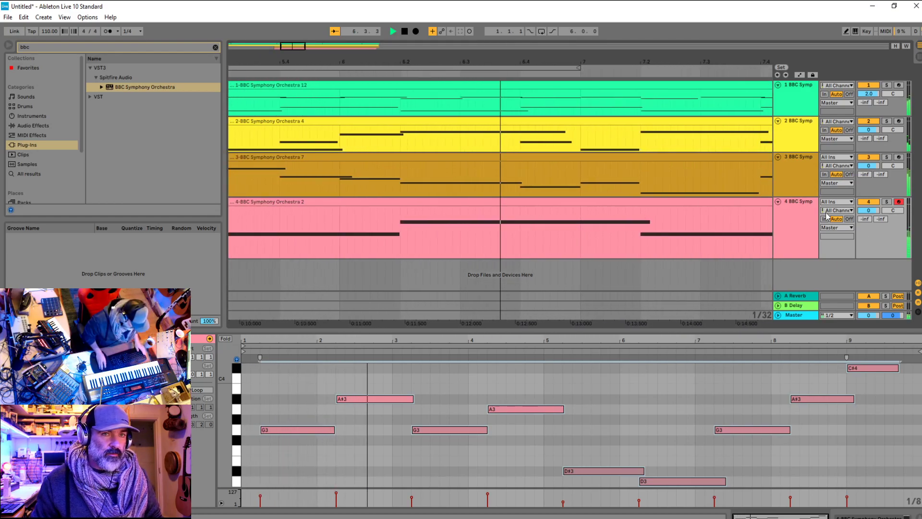
{"action": "left_click", "coordinate": [909, 210]}
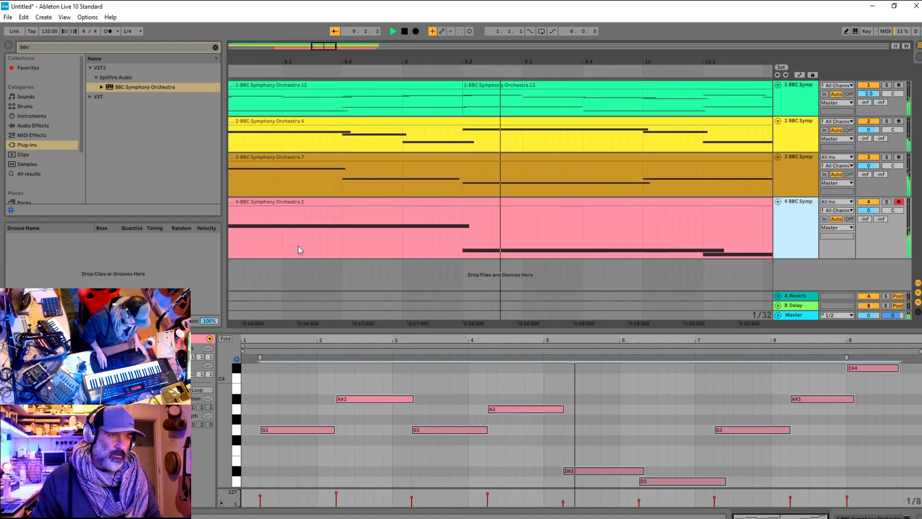
{"action": "key", "text": "minus"}
{"action": "key", "text": "minus"}
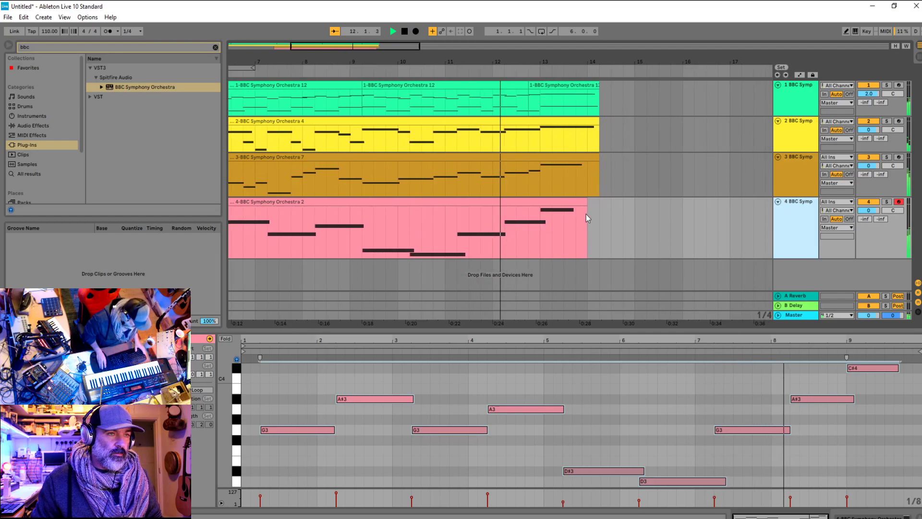
{"action": "key", "text": "space"}
Extend the end of track 4's clip to line up with the ends of the clips on the other tracks
{"action": "left_click", "coordinate": [583, 214]}
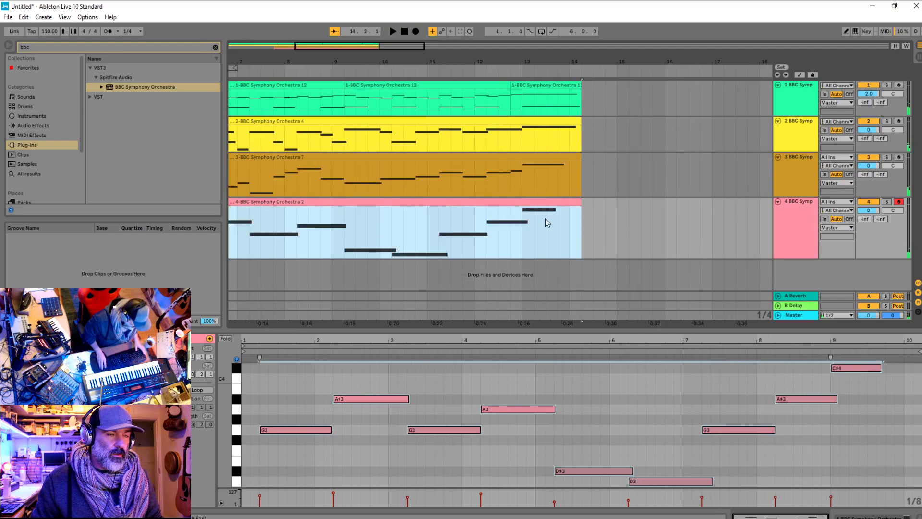
{"action": "key", "text": "minus"}
{"action": "key", "text": "minus"}
Add another BBC Symphony Orchestra instrument as a new track below track 4
{"action": "left_click_drag", "start_coordinate": [144, 87], "coordinate": [269, 272]}
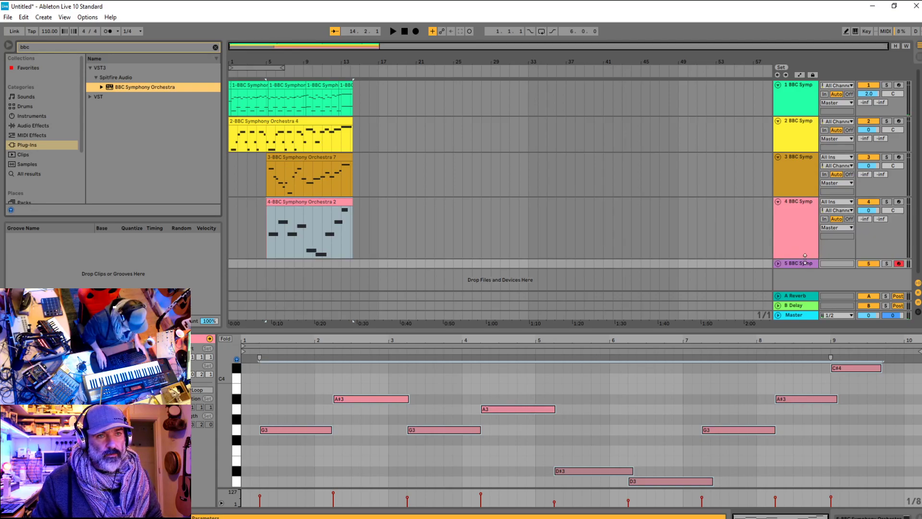
{"action": "left_click", "coordinate": [804, 228]}
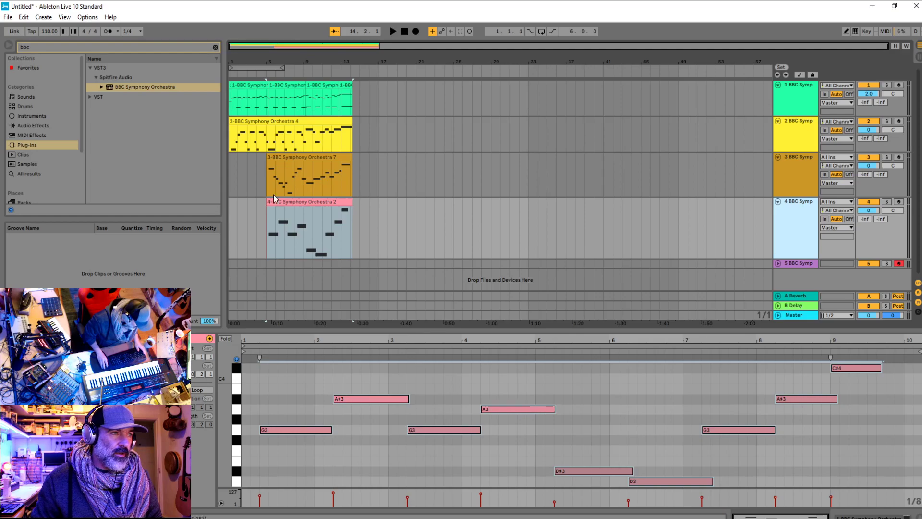
{"action": "left_click", "coordinate": [277, 230]}
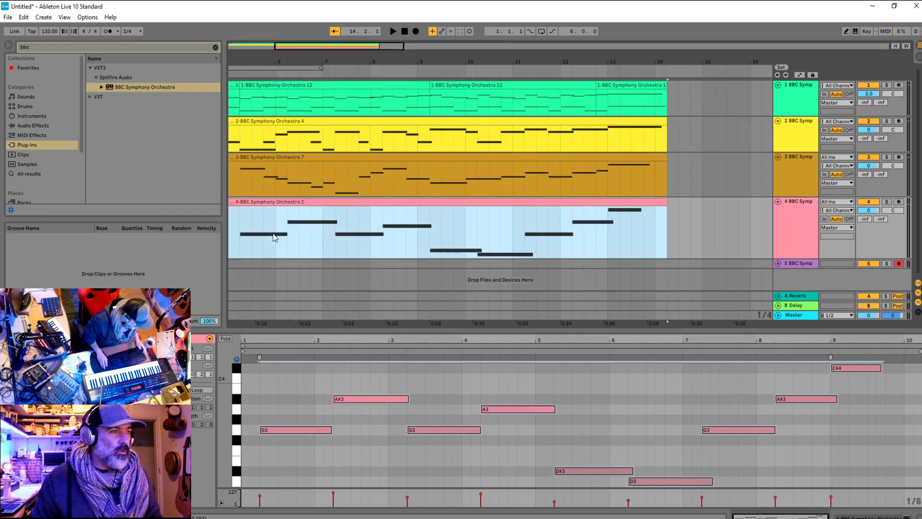
Listen to the arrangement from about bar 9 and open track 3's clip in the note editor
{"action": "left_click", "coordinate": [313, 158]}
{"action": "key", "text": "space"}
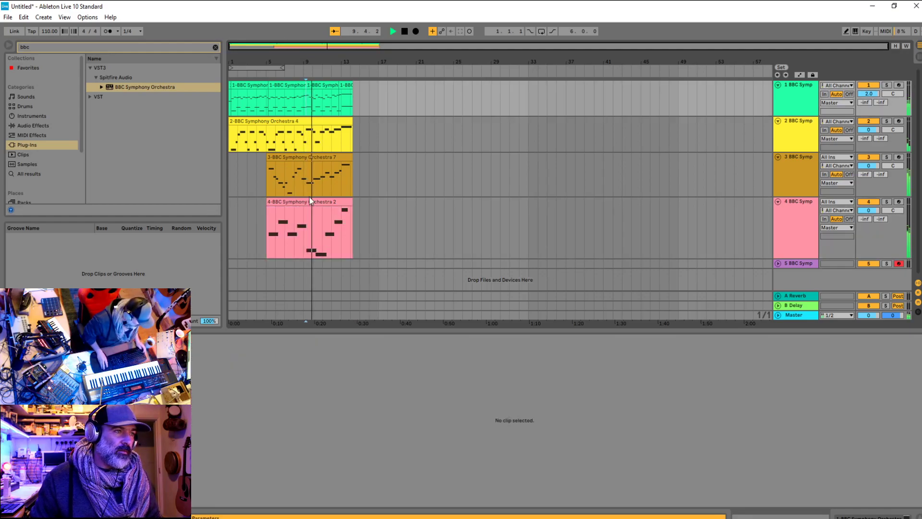
{"action": "scroll", "coordinate": [310, 184], "scroll_direction": "up", "scroll_amount": 4}
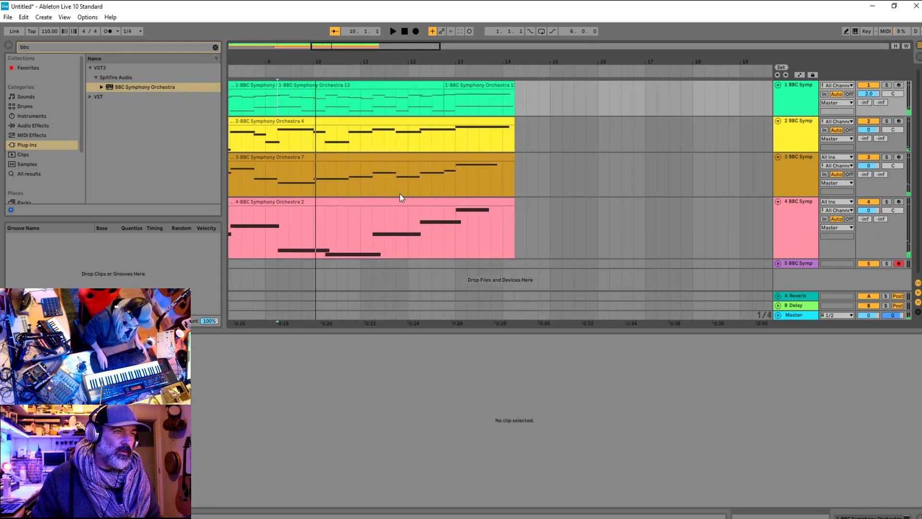
{"action": "scroll", "coordinate": [272, 183], "scroll_direction": "down", "scroll_amount": 2}
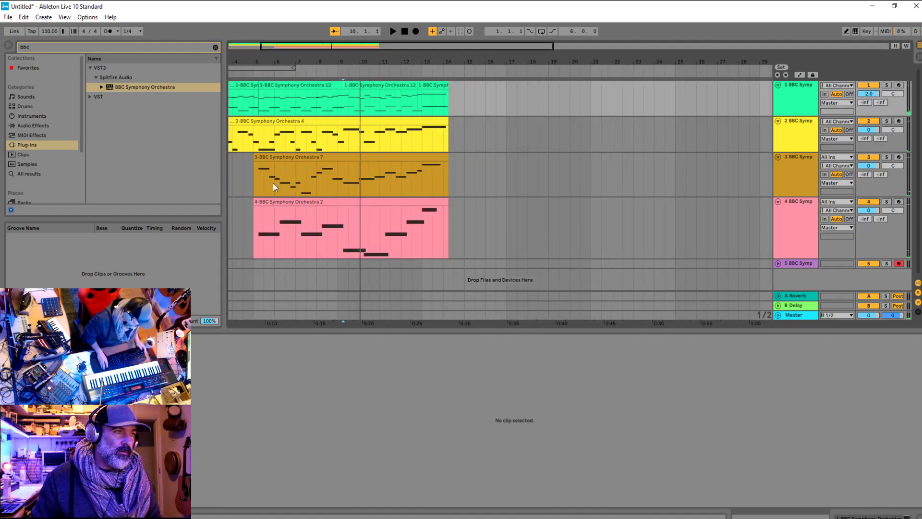
{"action": "left_click", "coordinate": [310, 185]}
{"action": "key", "text": "space"}
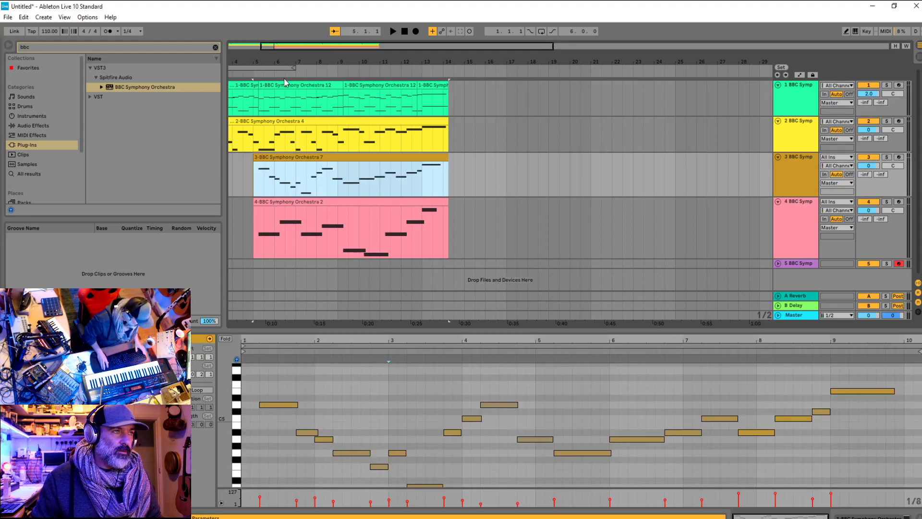
Listen to the passage from bar 5 with track 3's notes shown and replay it from the last beat of bar 7
{"action": "left_click", "coordinate": [284, 68]}
{"action": "key", "text": "space"}
{"action": "key", "text": "space"}
{"action": "left_click", "coordinate": [324, 177]}
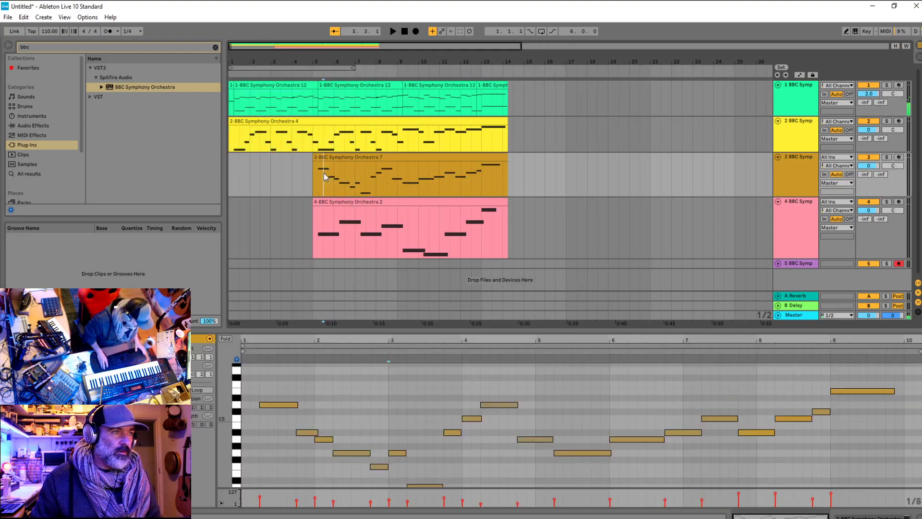
{"action": "key", "text": "space"}
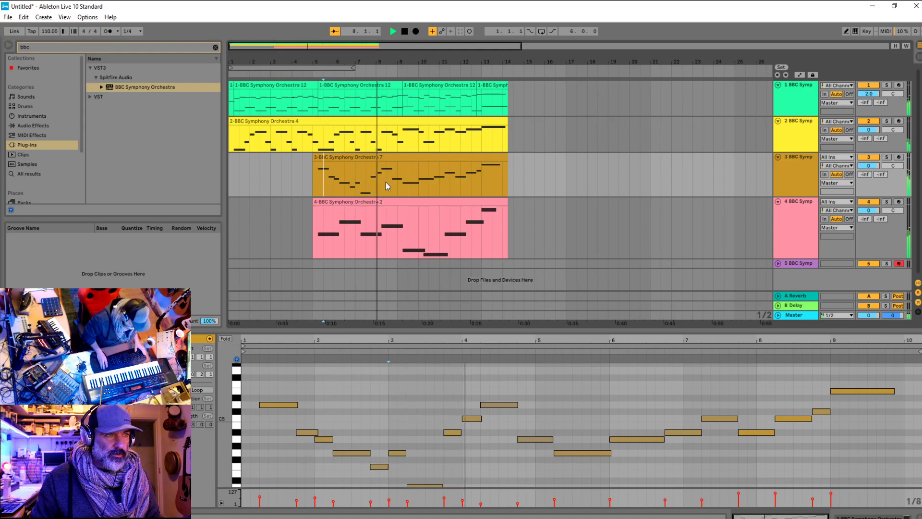
{"action": "key", "text": "space"}
{"action": "scroll", "coordinate": [374, 189], "scroll_direction": "up", "scroll_amount": 2, "text": "ctrl"}
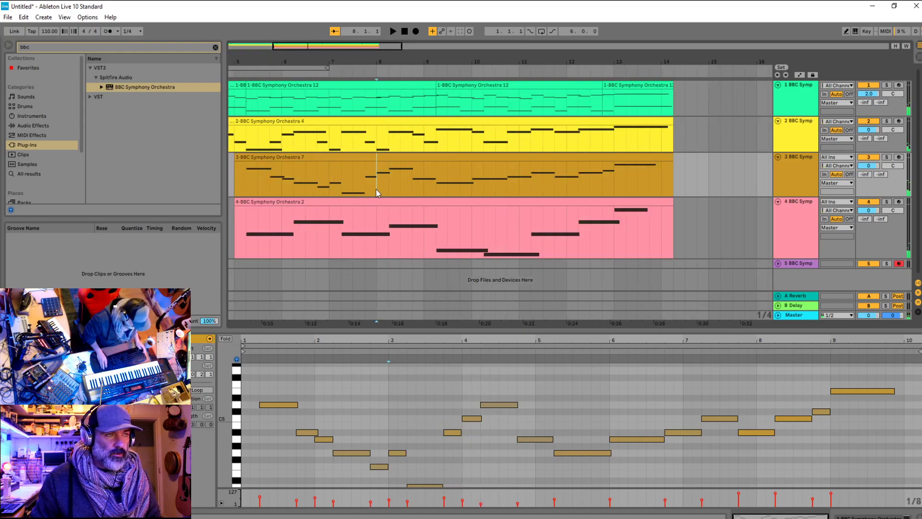
{"action": "left_click", "coordinate": [368, 185]}
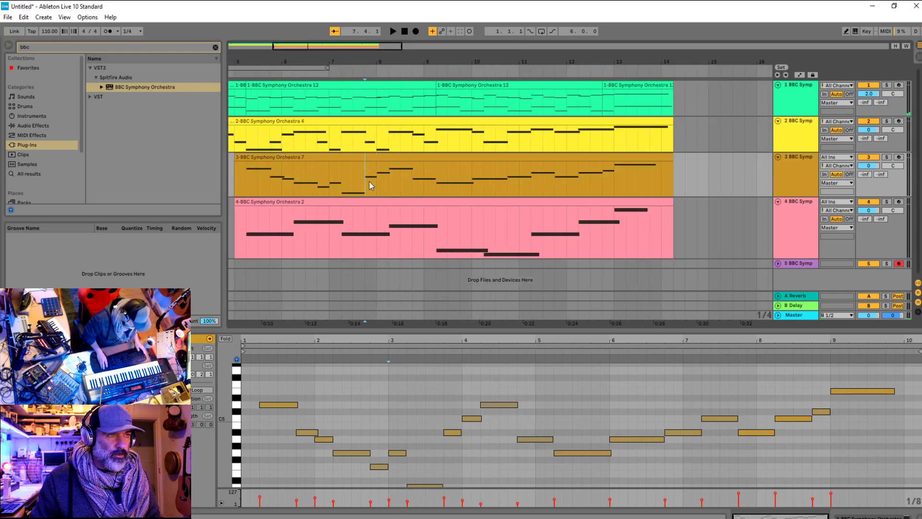
{"action": "key", "text": "space"}
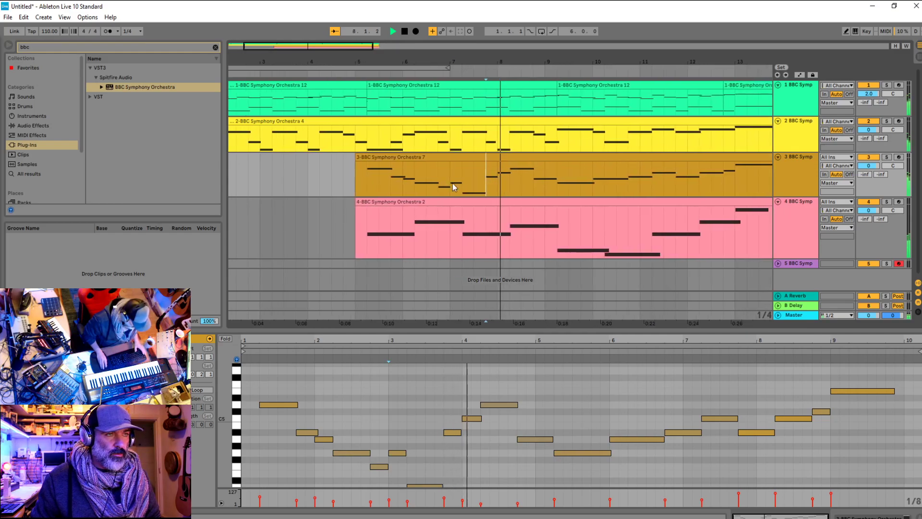
Lower the short C5 note at clip bar 4 on track 3 to A4, trying other pitches for its neighbours, and play the result
{"action": "left_click_drag", "start_coordinate": [451, 435], "coordinate": [450, 450]}
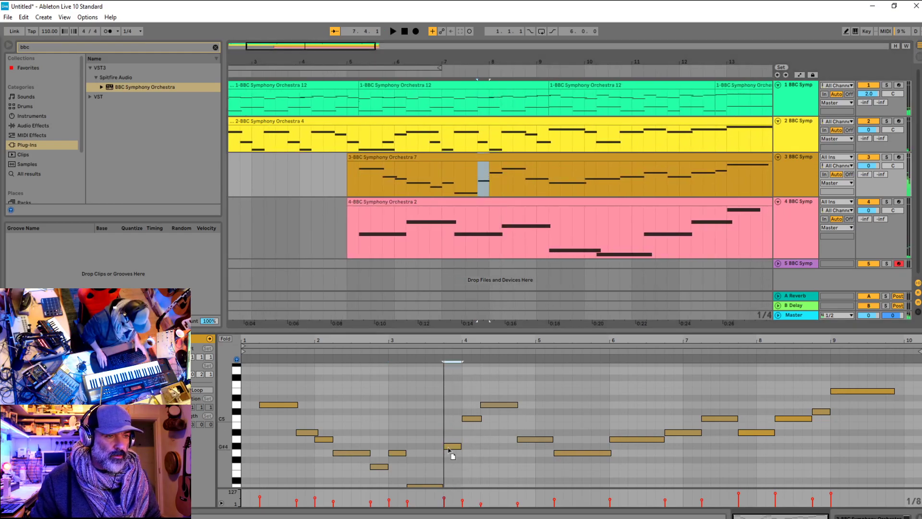
{"action": "left_click_drag", "start_coordinate": [474, 420], "coordinate": [474, 427]}
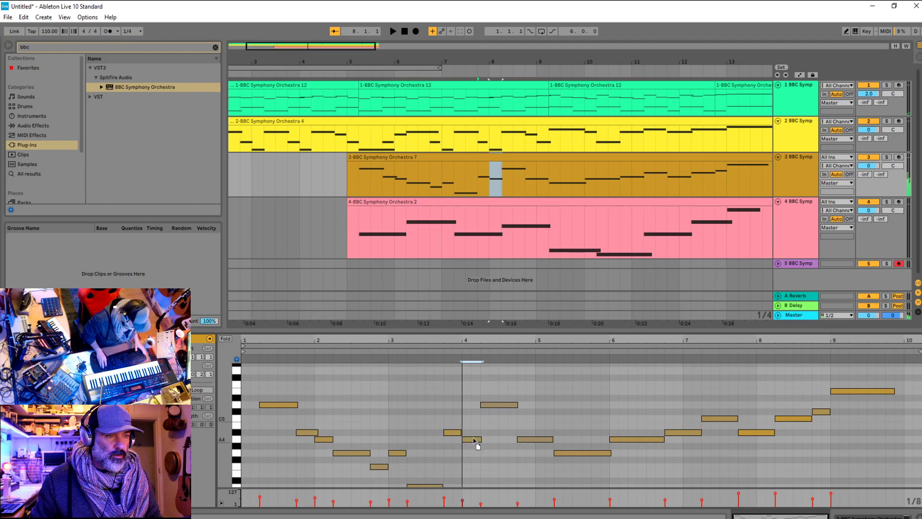
{"action": "left_click", "coordinate": [505, 406]}
{"action": "key", "text": "Up"}
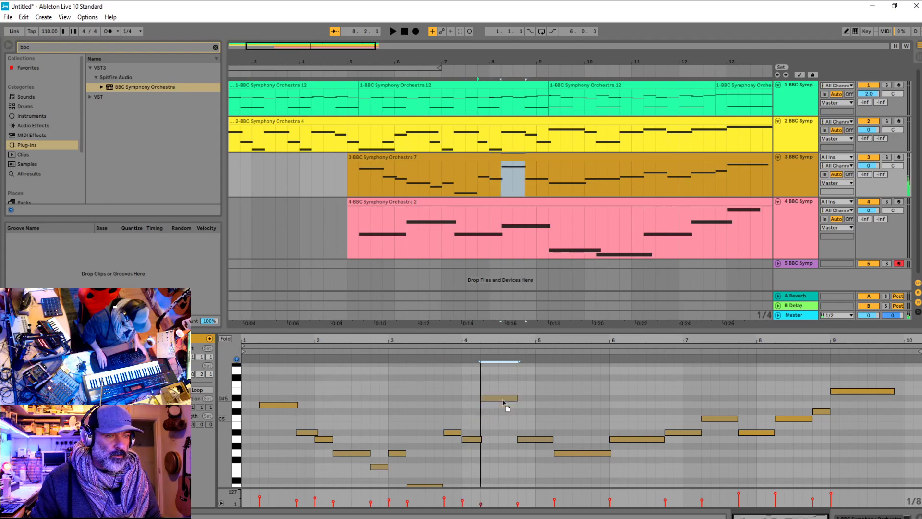
{"action": "left_click", "coordinate": [481, 176]}
{"action": "key", "text": "space"}
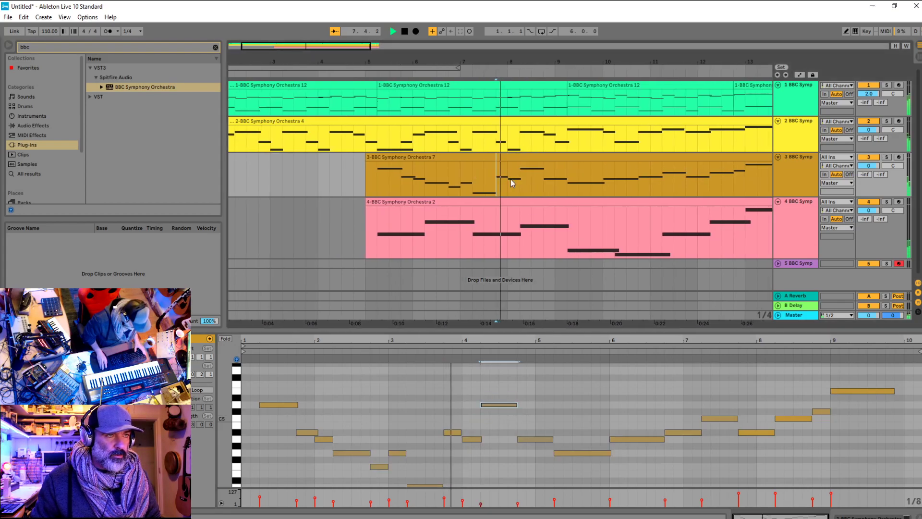
Raise the long G4 note just after clip bar 5 on track 3 to A#4 and listen to the change
{"action": "left_click", "coordinate": [533, 439]}
{"action": "key", "text": "space"}
{"action": "left_click", "coordinate": [573, 454]}
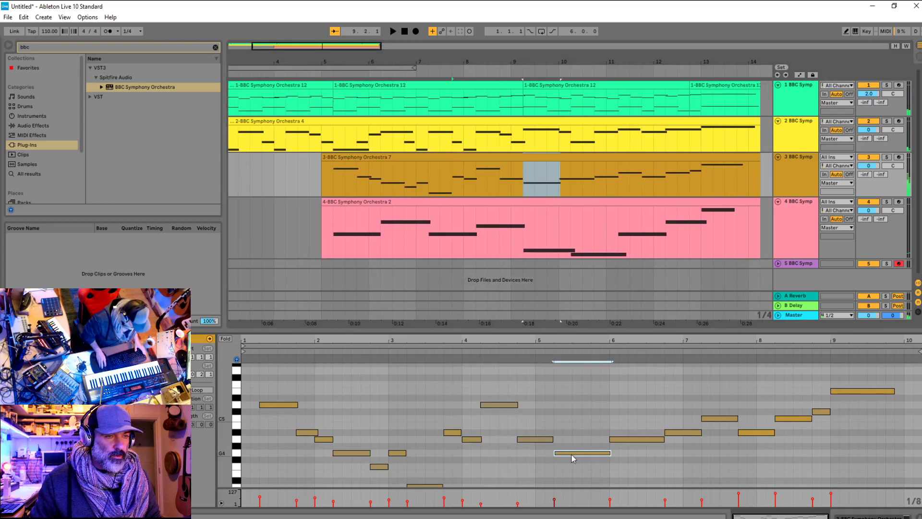
{"action": "left_click_drag", "start_coordinate": [572, 451], "coordinate": [574, 431]}
{"action": "left_click", "coordinate": [618, 440]}
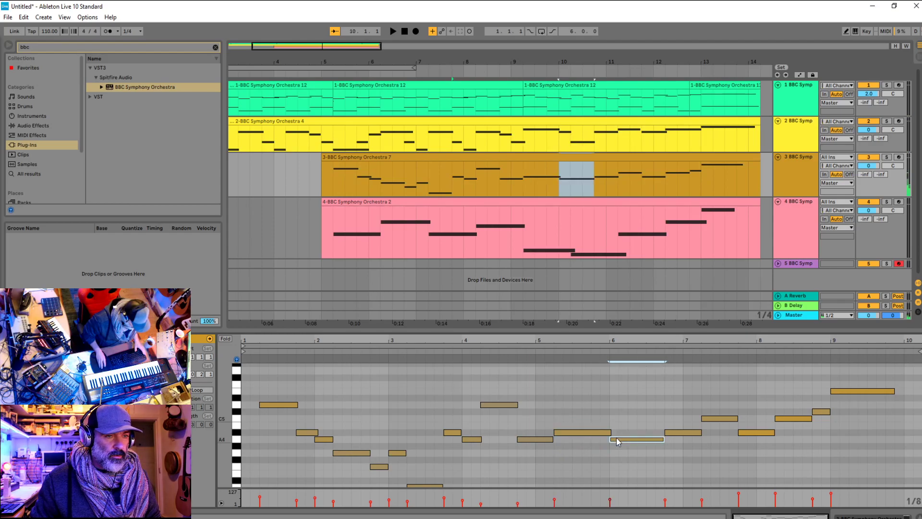
{"action": "left_click", "coordinate": [526, 421]}
{"action": "key", "text": "space"}
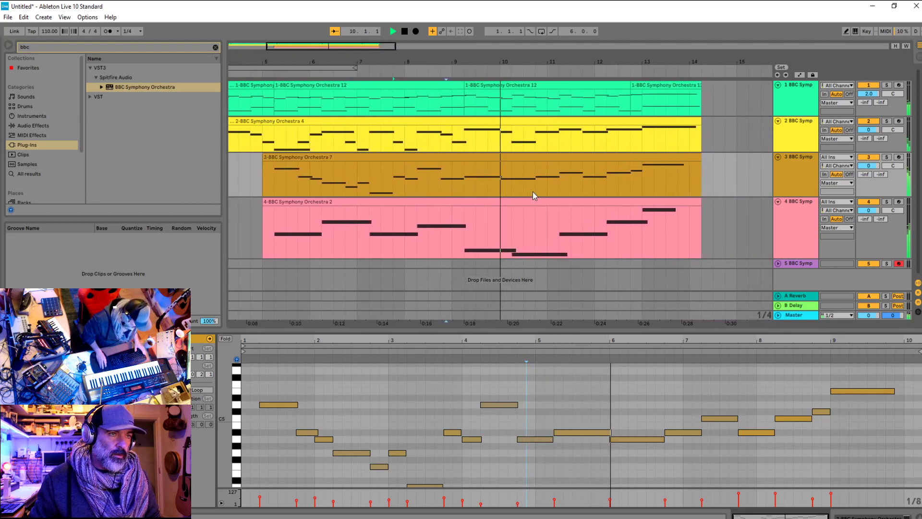
{"action": "key", "text": "space"}
Shorten the A4 note at clip bar 6 on track 3, fill the freed space with a G4 note, and play it
{"action": "mouse_move", "coordinate": [662, 439]}
{"action": "left_mouse_down"}
{"action": "mouse_move", "coordinate": [637, 439]}
{"action": "mouse_move", "coordinate": [665, 453]}
{"action": "left_mouse_up"}
{"action": "left_click", "coordinate": [637, 449]}
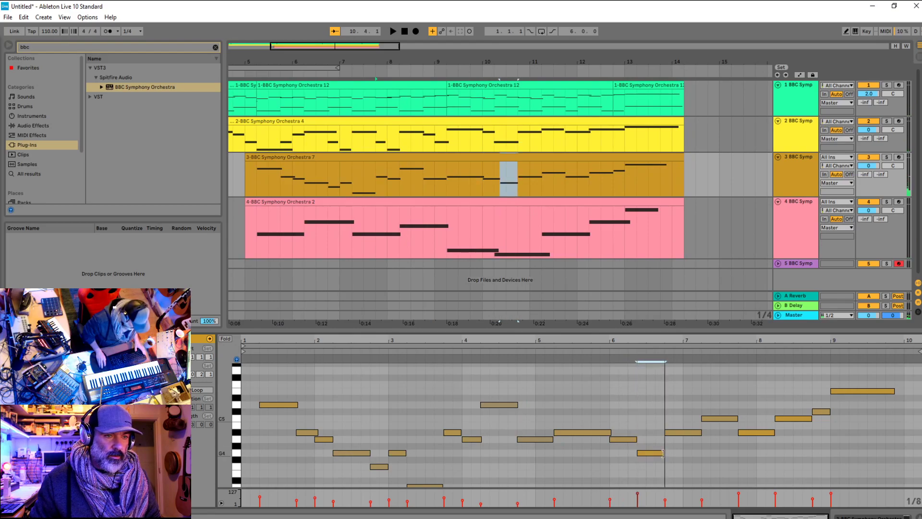
{"action": "key", "text": "space"}
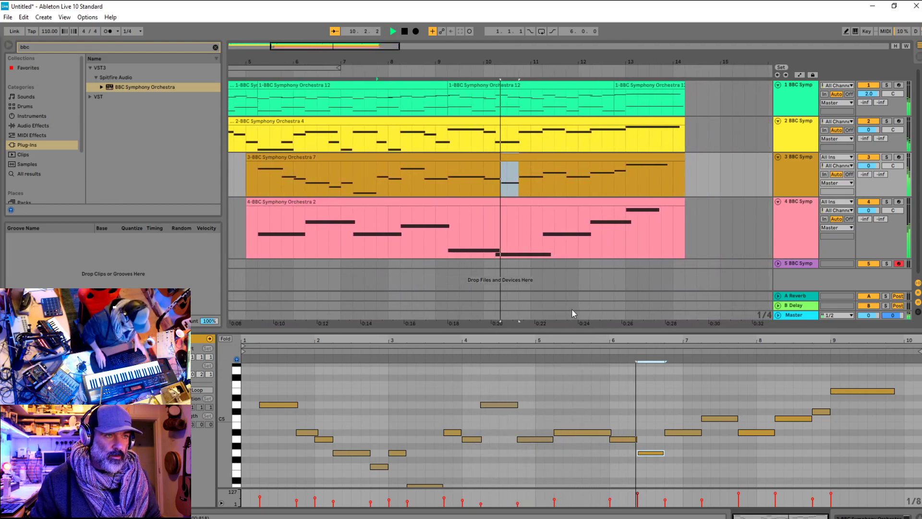
{"action": "key", "text": "space"}
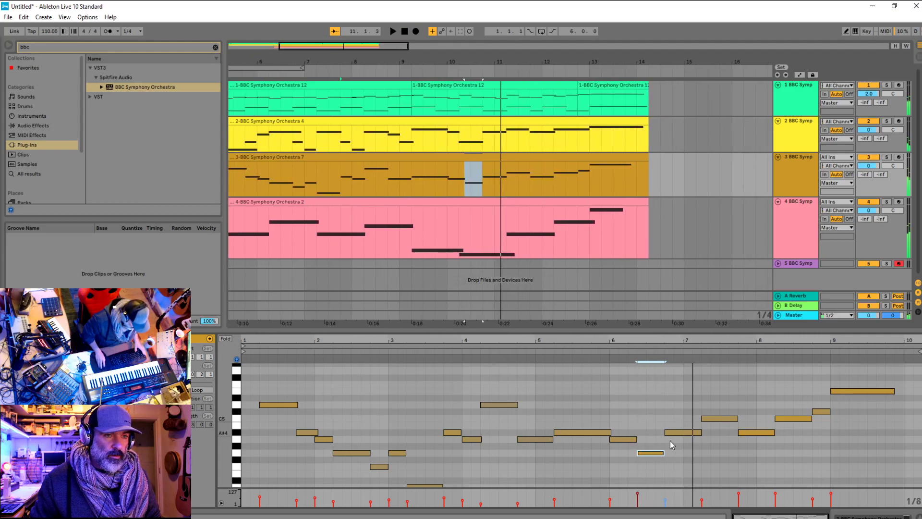
Delete the A#4 note following the new G4 and lengthen the G4 up to the start of the C5 note
{"action": "left_click_drag", "start_coordinate": [664, 454], "coordinate": [678, 456]}
{"action": "left_click", "coordinate": [679, 433]}
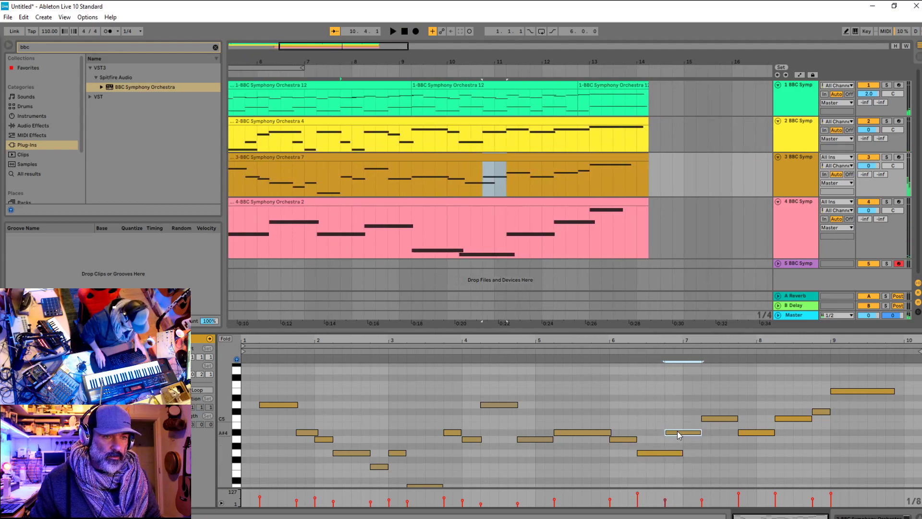
{"action": "key", "text": "Delete"}
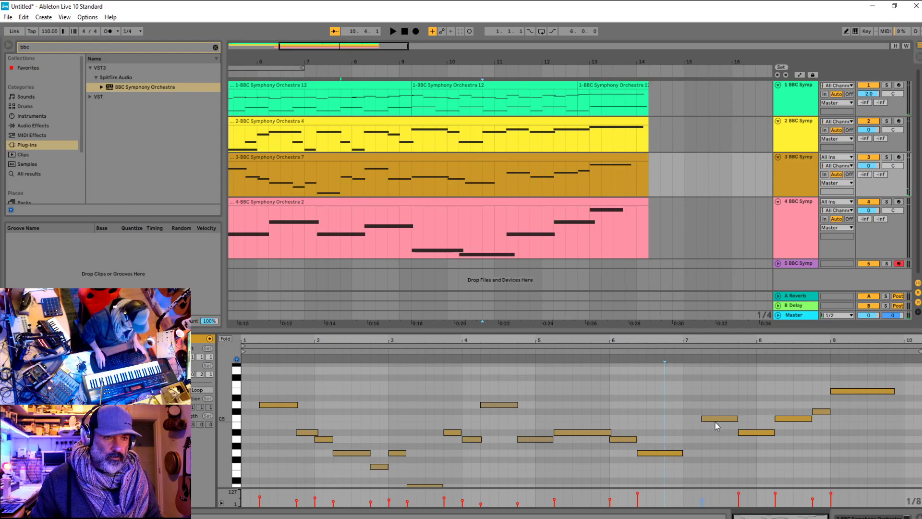
{"action": "left_click_drag", "start_coordinate": [683, 453], "coordinate": [697, 454]}
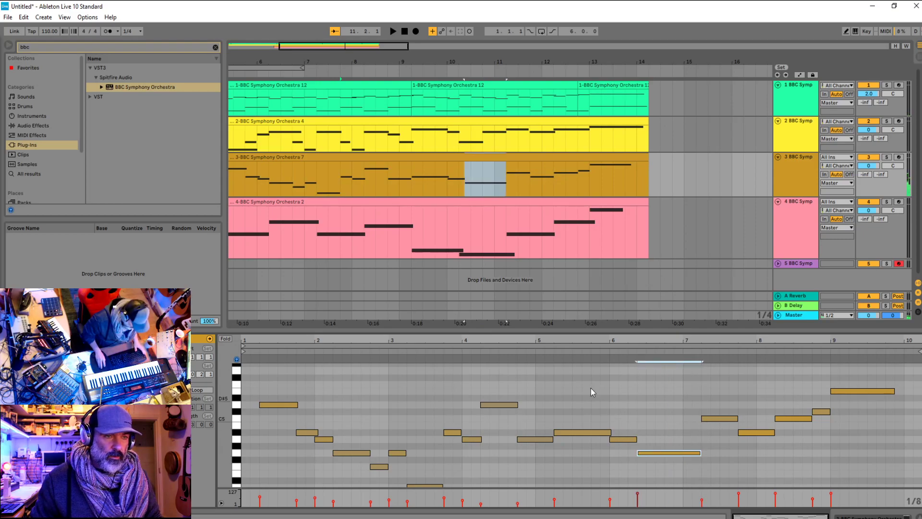
Lengthen the A4 note at clip bar 6 by one beat and start the following G4 one beat later, checking by playback
{"action": "left_click", "coordinate": [575, 347]}
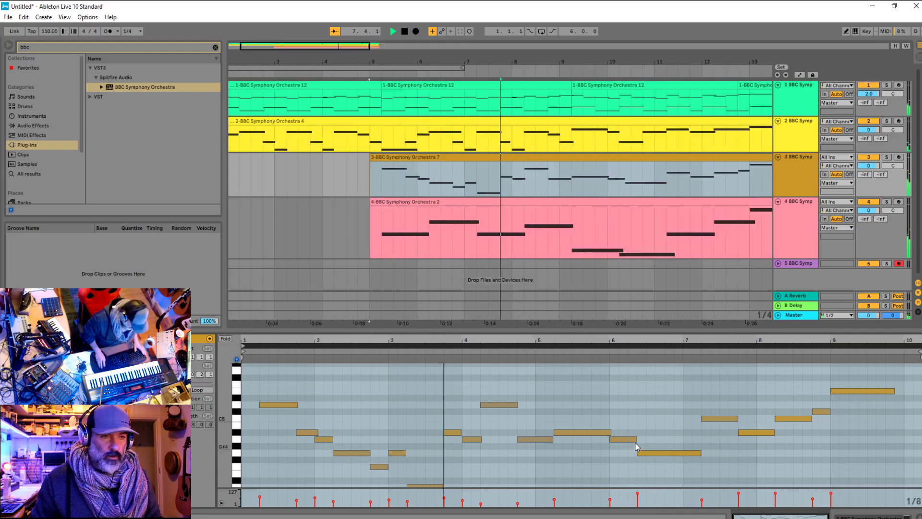
{"action": "key", "text": "space"}
{"action": "left_click_drag", "start_coordinate": [636, 439], "coordinate": [701, 453]}
{"action": "key", "text": "space"}
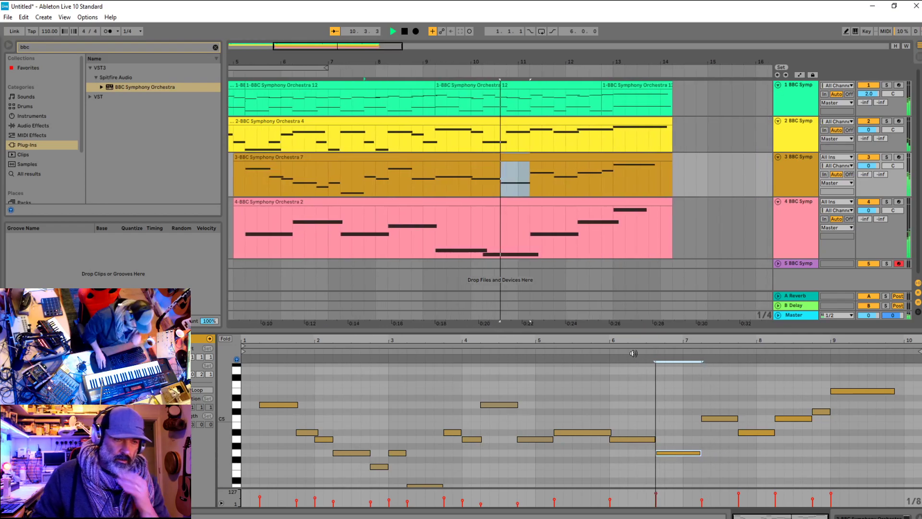
Replay the edited passage from about clip bar 5 on track 3 and again from bar 9 with track 2's notes shown
{"action": "left_click", "coordinate": [593, 349]}
{"action": "left_click", "coordinate": [567, 352]}
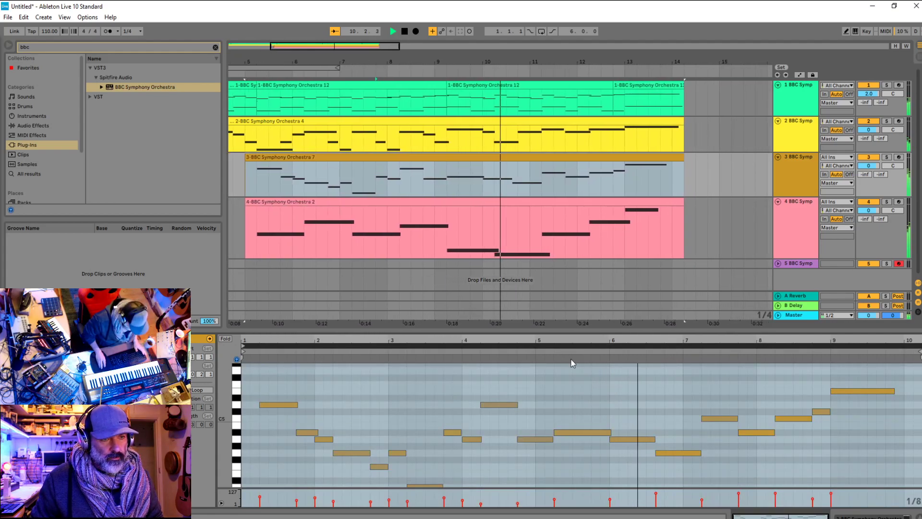
{"action": "key", "text": "space"}
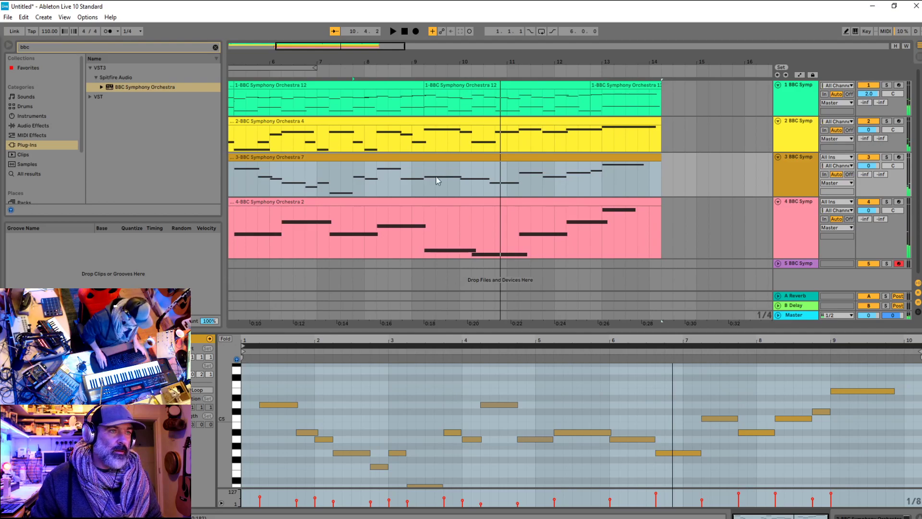
{"action": "left_click", "coordinate": [425, 140]}
{"action": "key", "text": "space"}
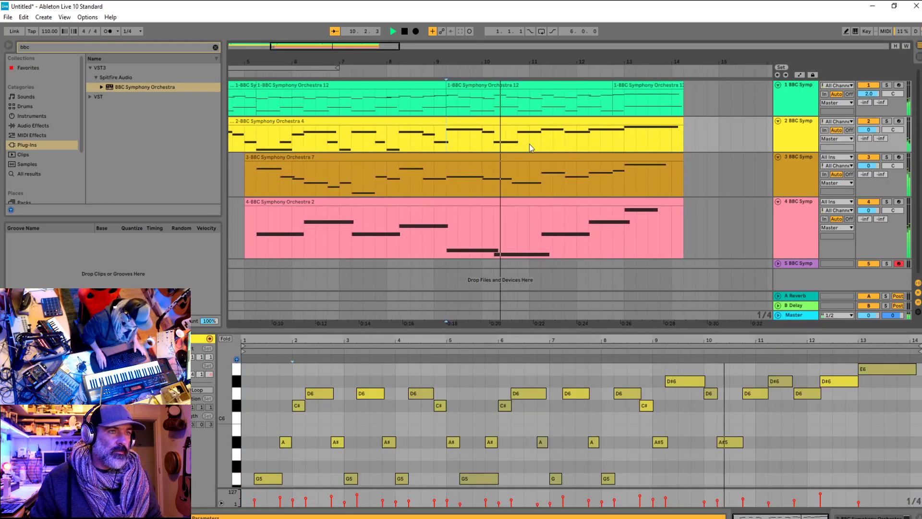
{"action": "key", "text": "space"}
{"action": "key", "text": "space"}
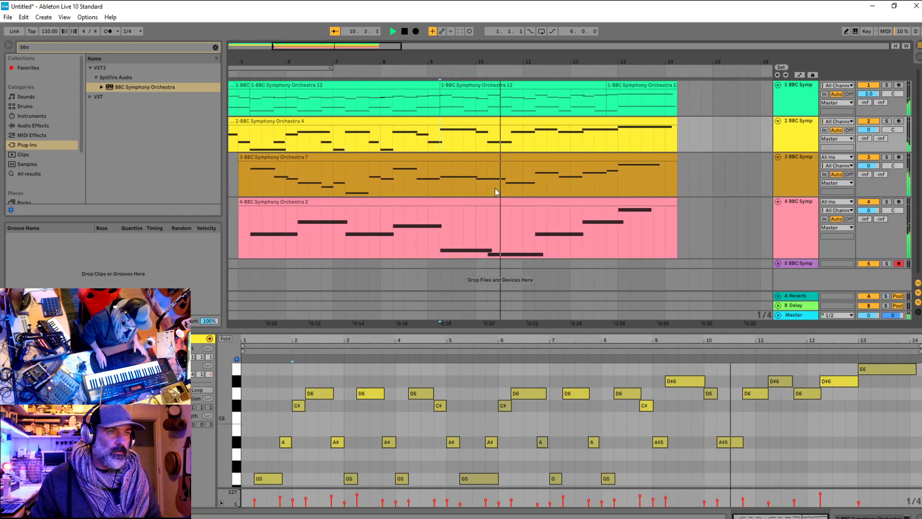
Shorten the A4 note at clip bar 6 on track 3 to one beat, start the following G4 directly after it, and check by playback
{"action": "key", "text": "space"}
{"action": "left_click", "coordinate": [363, 145]}
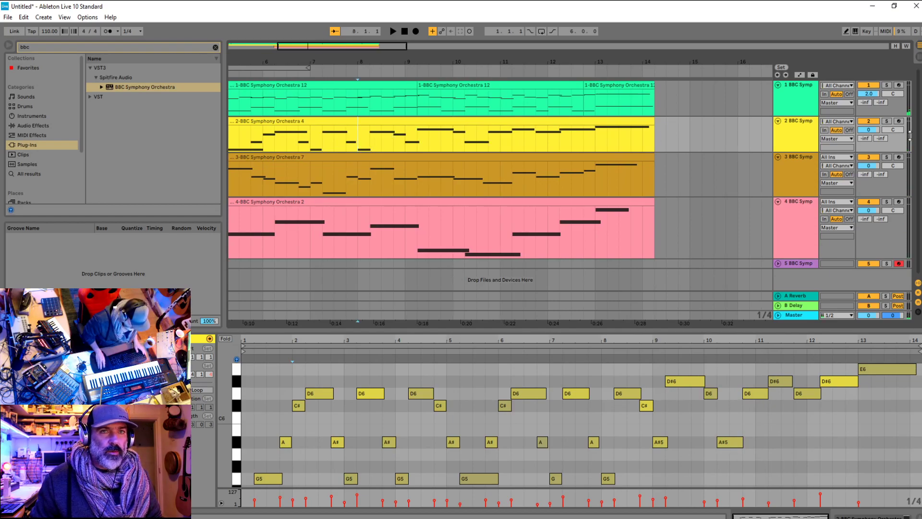
{"action": "left_click", "coordinate": [441, 176]}
{"action": "key", "text": "space"}
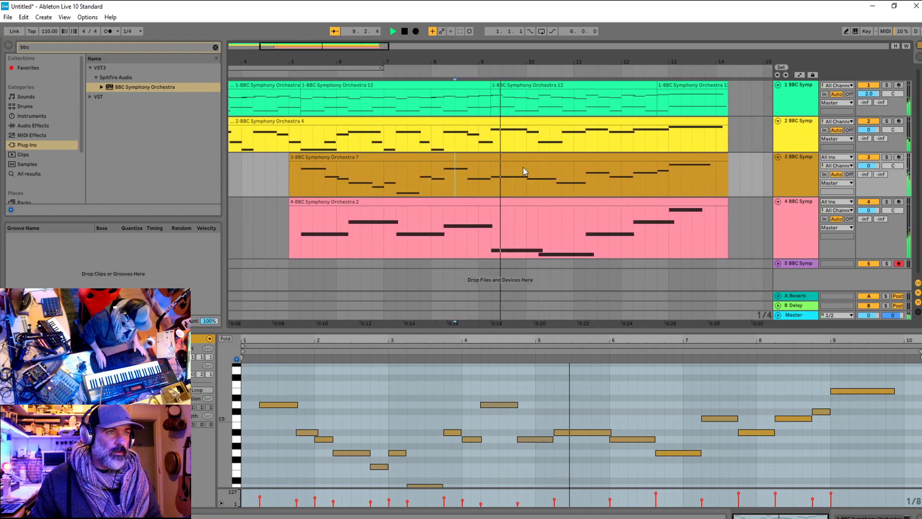
{"action": "key", "text": "space"}
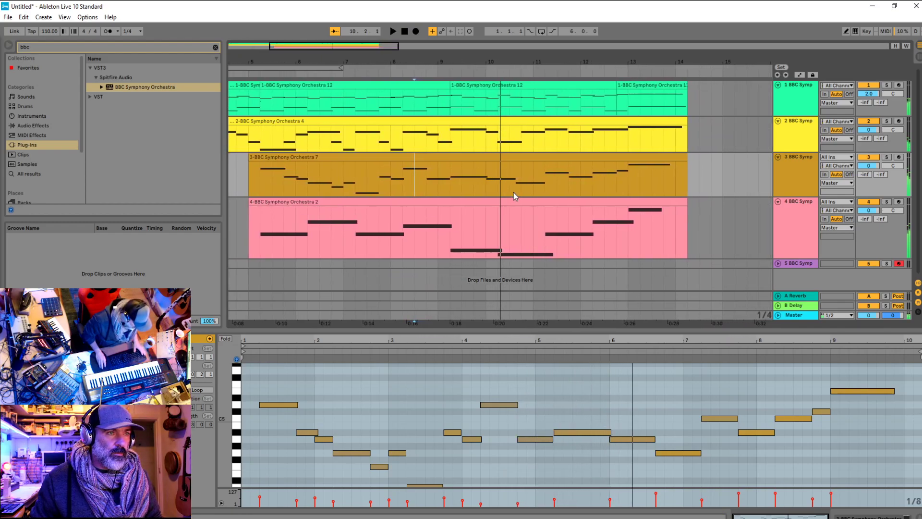
{"action": "left_click_drag", "start_coordinate": [655, 439], "coordinate": [631, 454]}
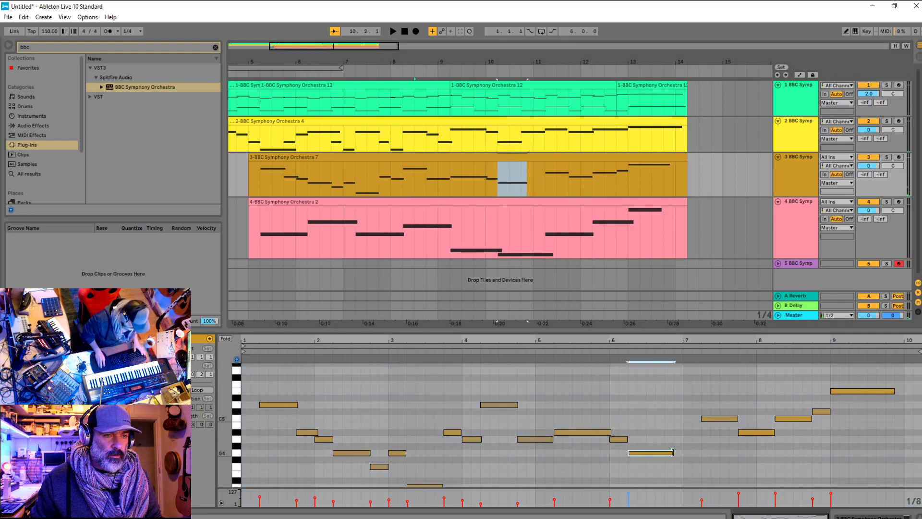
{"action": "left_click", "coordinate": [485, 167]}
{"action": "key", "text": "space"}
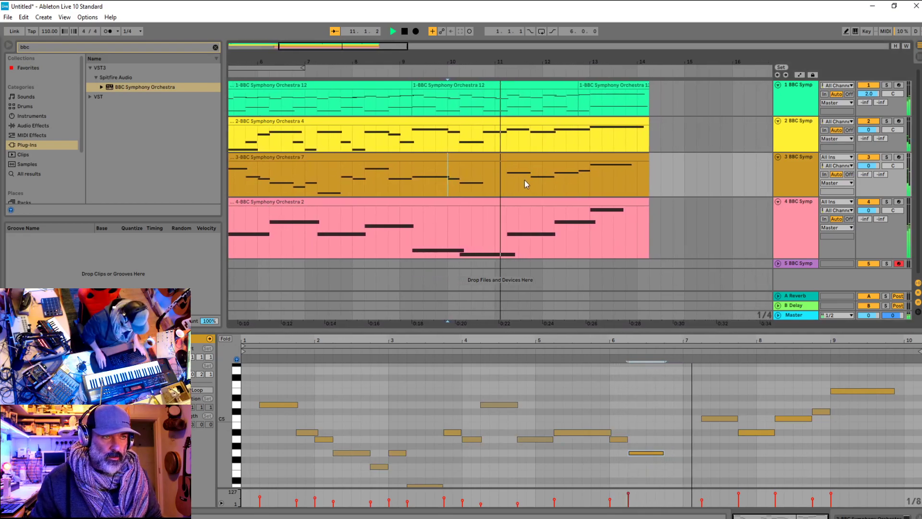
{"action": "key", "text": "space"}
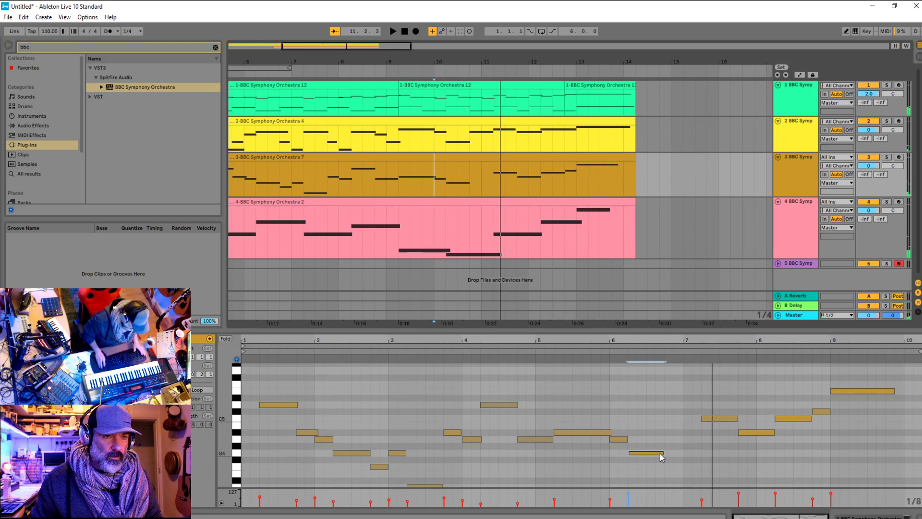
Delete the C5 note at clip bar 7 on track 3 and lengthen the preceding G4 up to the next A#4 note
{"action": "left_click_drag", "start_coordinate": [664, 453], "coordinate": [699, 452]}
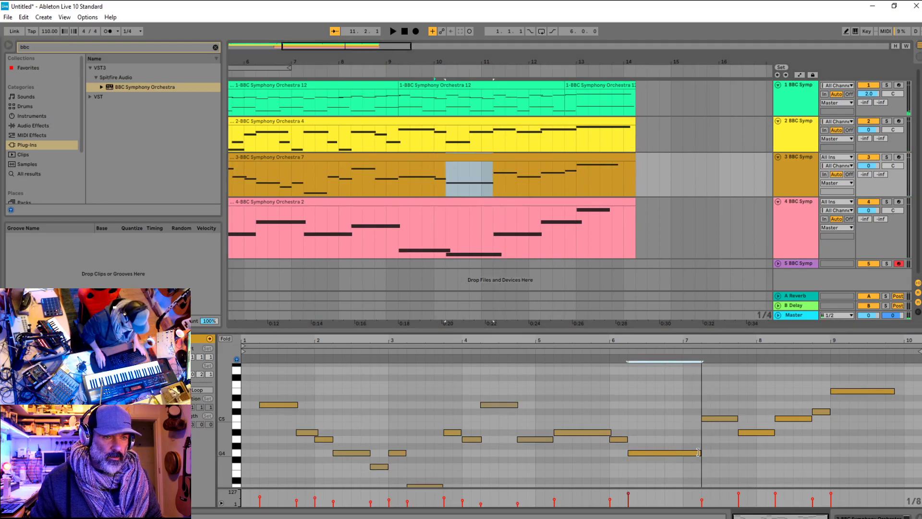
{"action": "left_click", "coordinate": [715, 419]}
{"action": "key", "text": "space"}
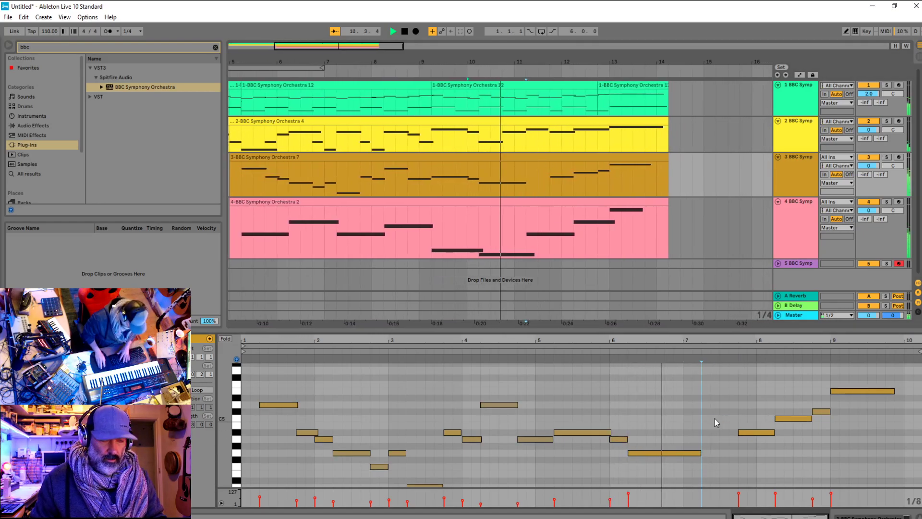
{"action": "key", "text": "Delete"}
{"action": "left_click_drag", "start_coordinate": [701, 453], "coordinate": [735, 453]}
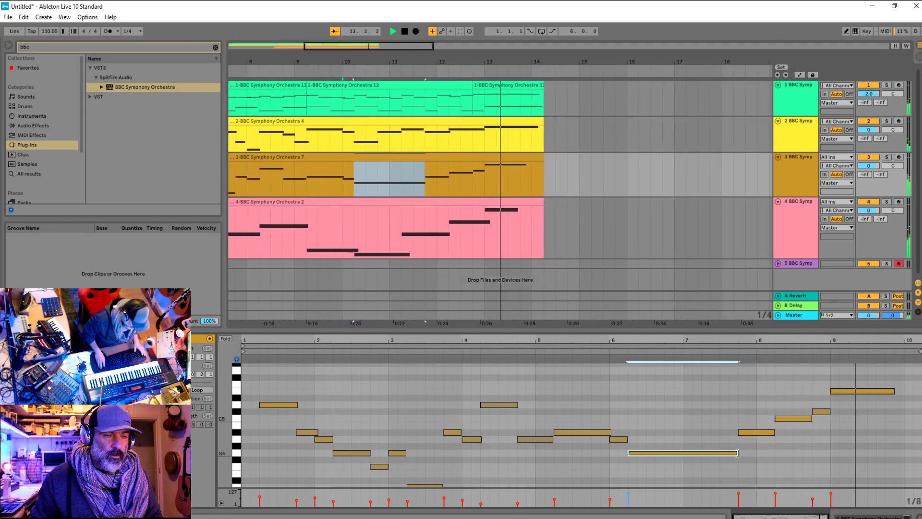
{"action": "key", "text": "space"}
{"action": "left_click", "coordinate": [839, 392]}
{"action": "left_click", "coordinate": [838, 390]}
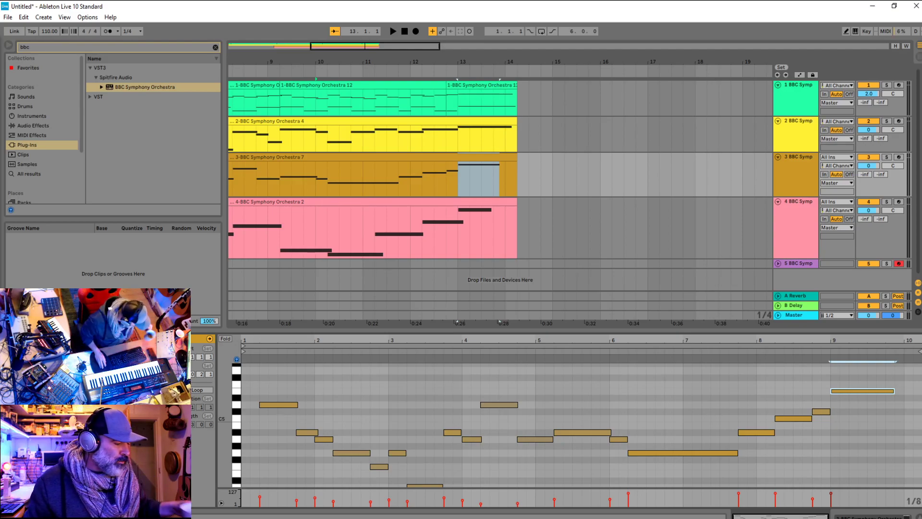
Reduce track 4's lane height and expand the lane of track 5 in the arrangement overview
{"action": "left_click", "coordinate": [354, 188]}
{"action": "key", "text": "minus"}
{"action": "key", "text": "minus"}
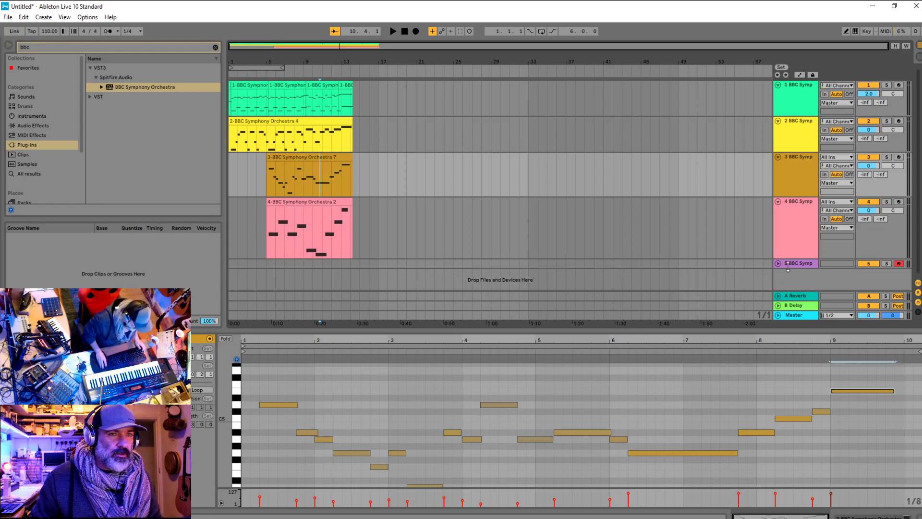
{"action": "left_click", "coordinate": [791, 217]}
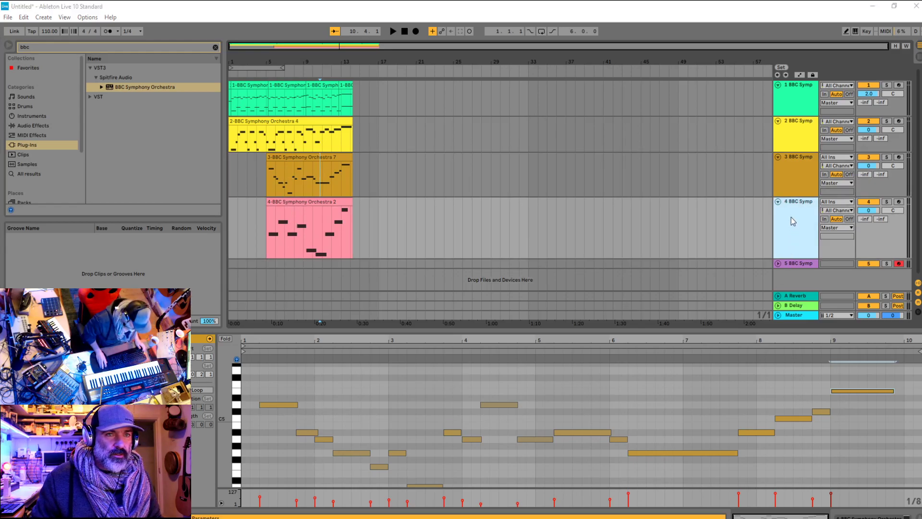
{"action": "left_click_drag", "start_coordinate": [789, 257], "coordinate": [793, 231]}
{"action": "left_click", "coordinate": [797, 240]}
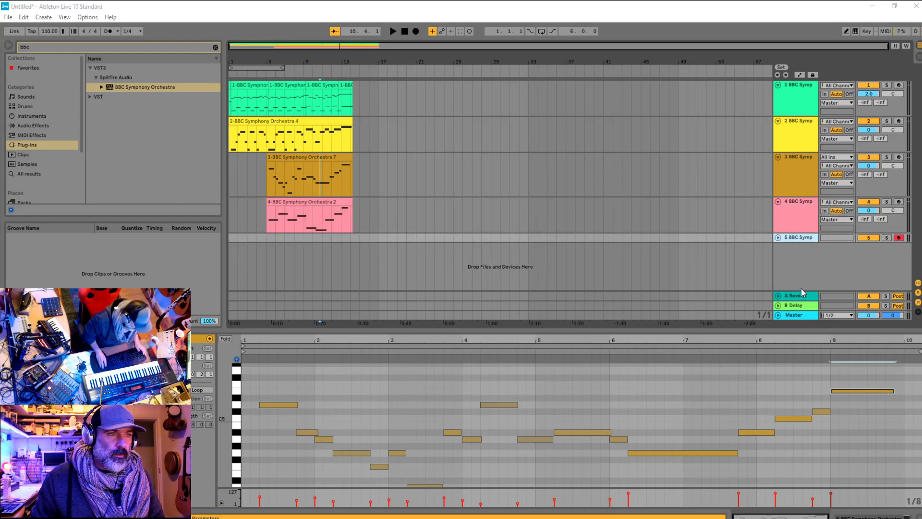
{"action": "left_click_drag", "start_coordinate": [832, 242], "coordinate": [825, 274]}
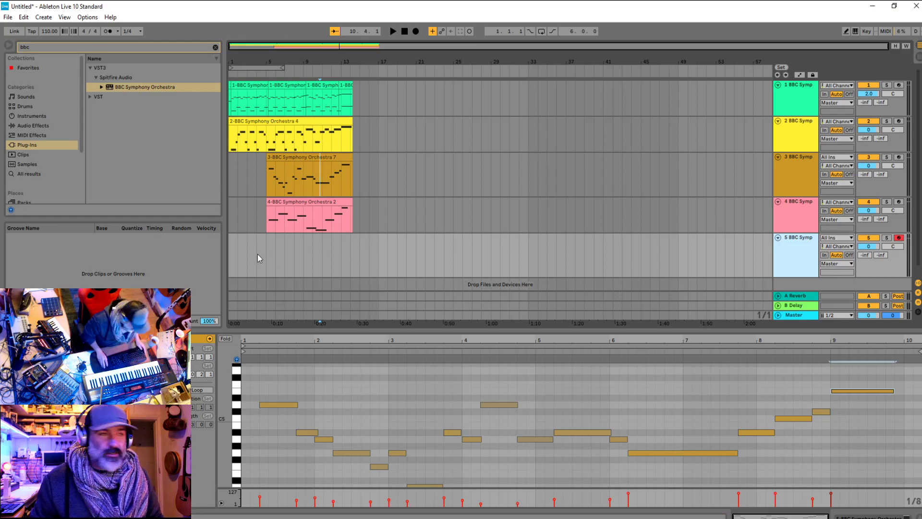
Audition track 5 with the arrangement from about bar 3 and bring up its device chain
{"action": "left_click", "coordinate": [244, 258]}
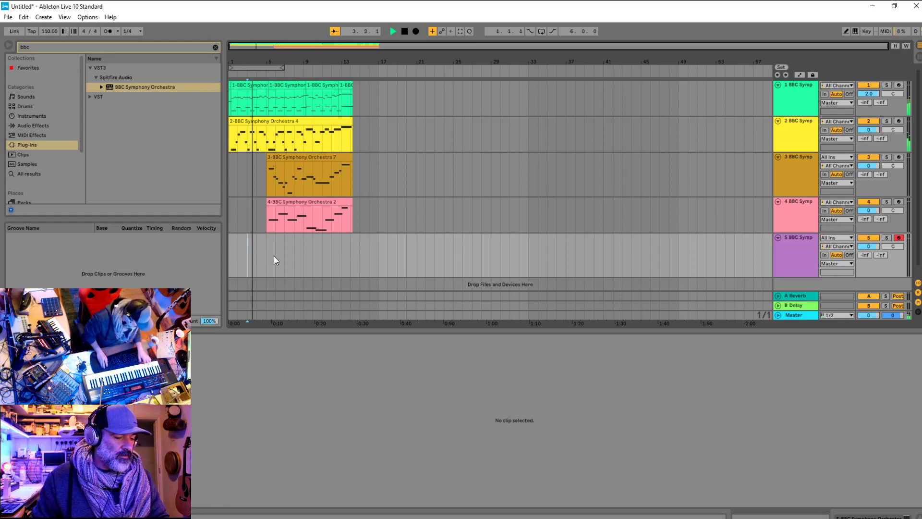
{"action": "left_click", "coordinate": [148, 87]}
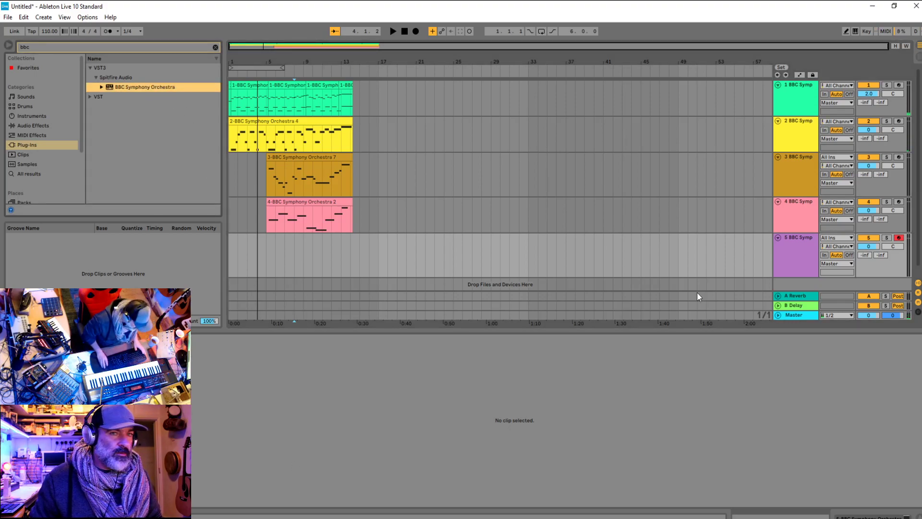
{"action": "left_click", "coordinate": [801, 252]}
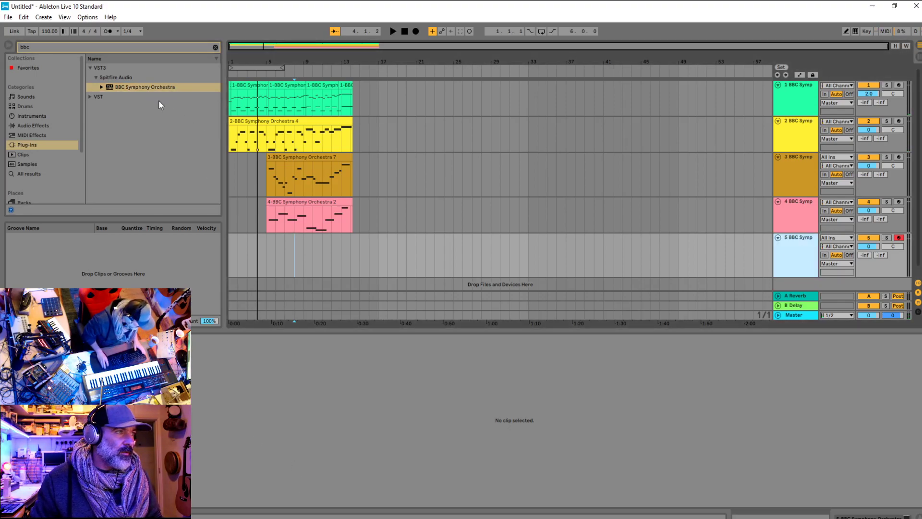
{"action": "left_click", "coordinate": [523, 398]}
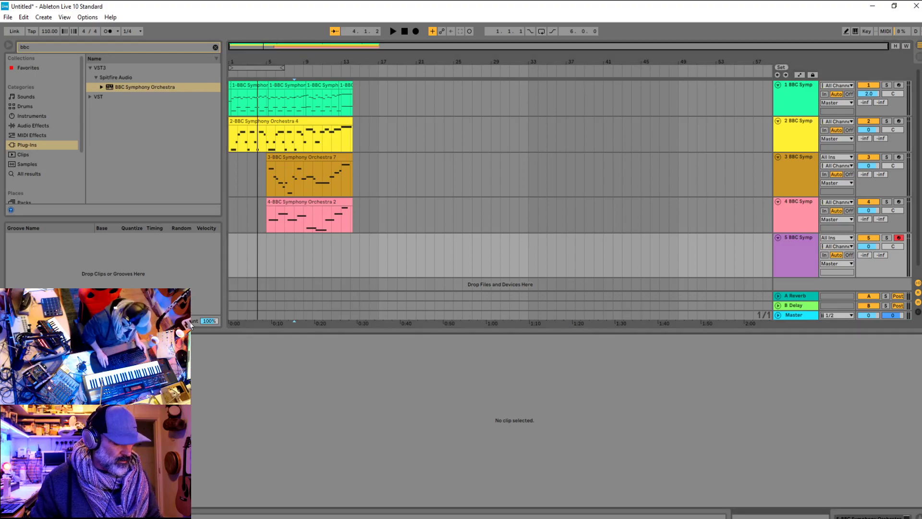
{"action": "key", "text": "shift+Tab"}
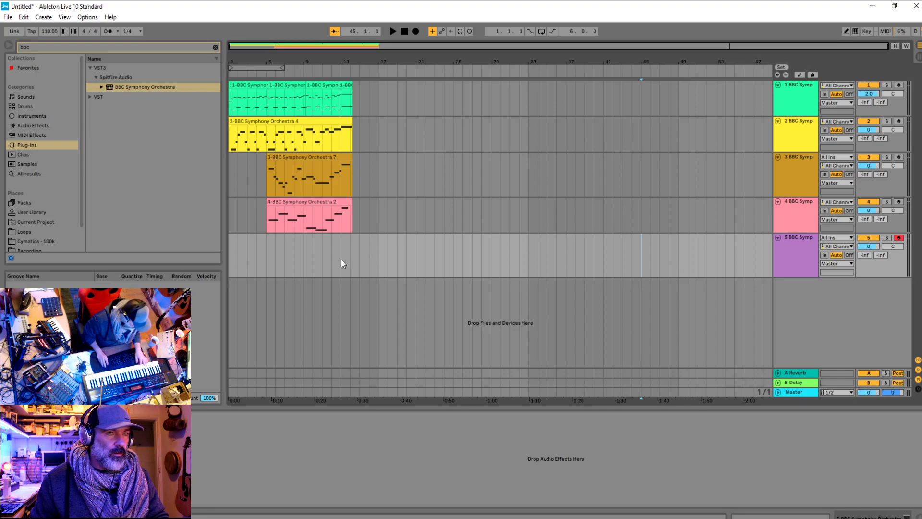
{"action": "left_click", "coordinate": [341, 259]}
{"action": "left_click", "coordinate": [898, 238]}
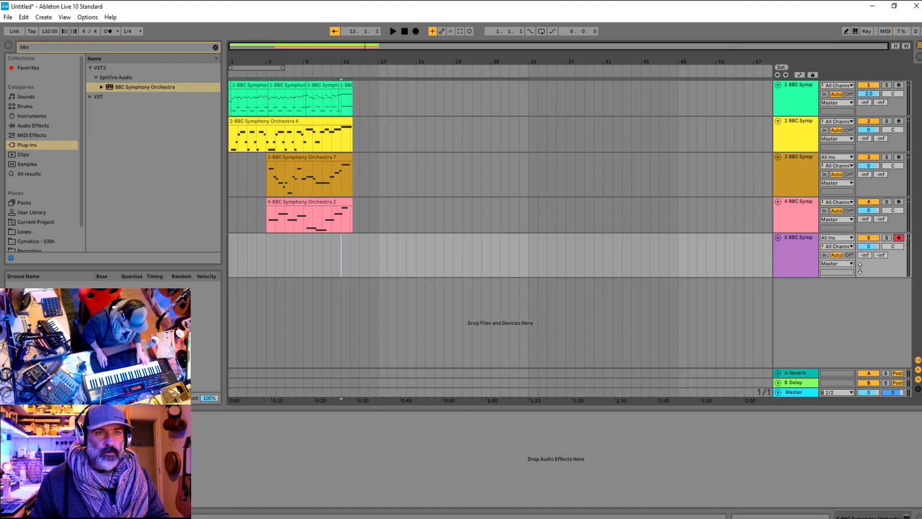
Replace the fifth track with a new MIDI track and load BBC Symphony Orchestra on it
{"action": "left_click", "coordinate": [783, 257]}
{"action": "key", "text": "Delete"}
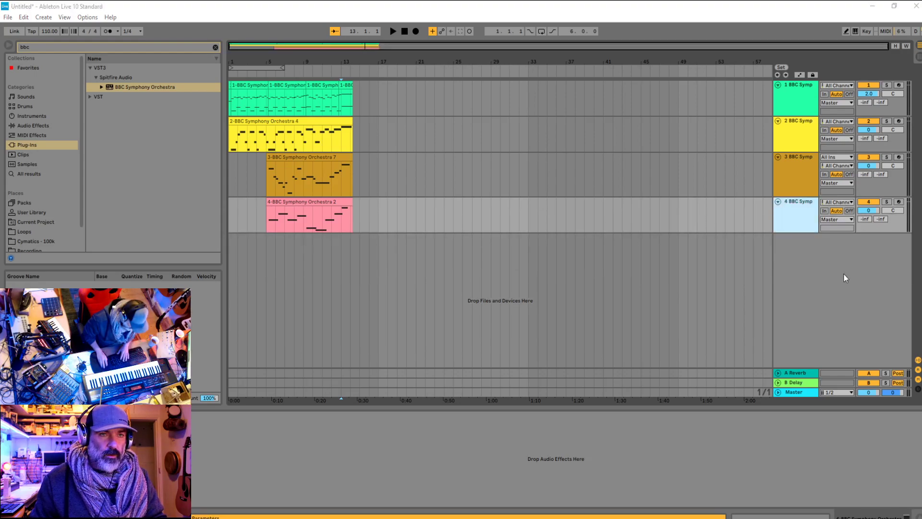
{"action": "right_click", "coordinate": [845, 277]}
{"action": "left_click", "coordinate": [863, 284]}
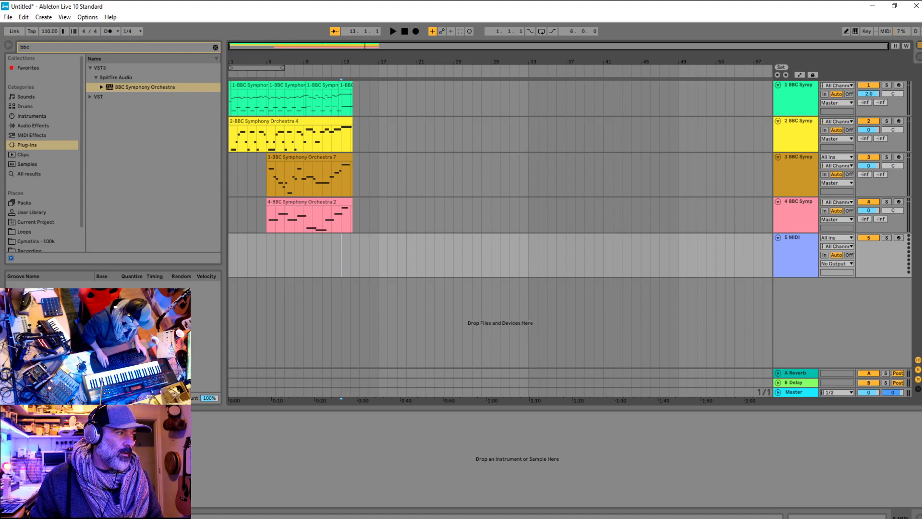
{"action": "left_click", "coordinate": [302, 241]}
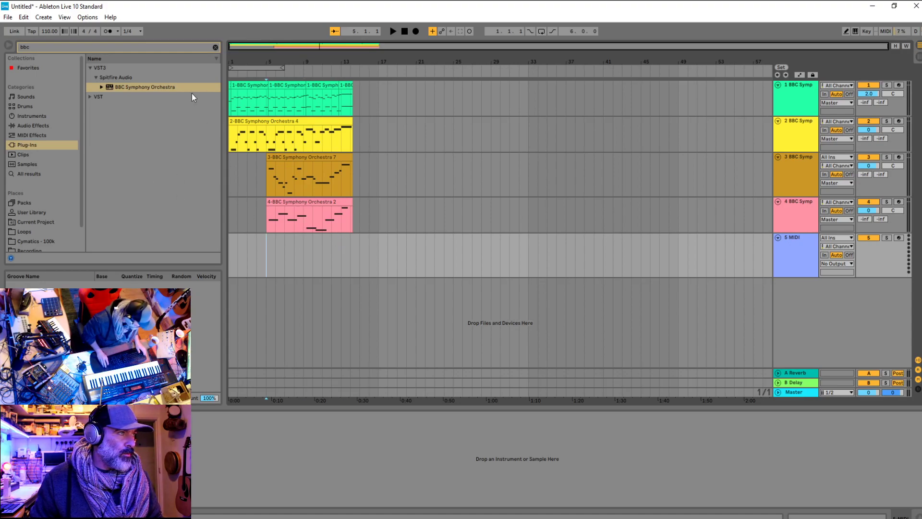
{"action": "left_click_drag", "start_coordinate": [133, 93], "coordinate": [261, 251]}
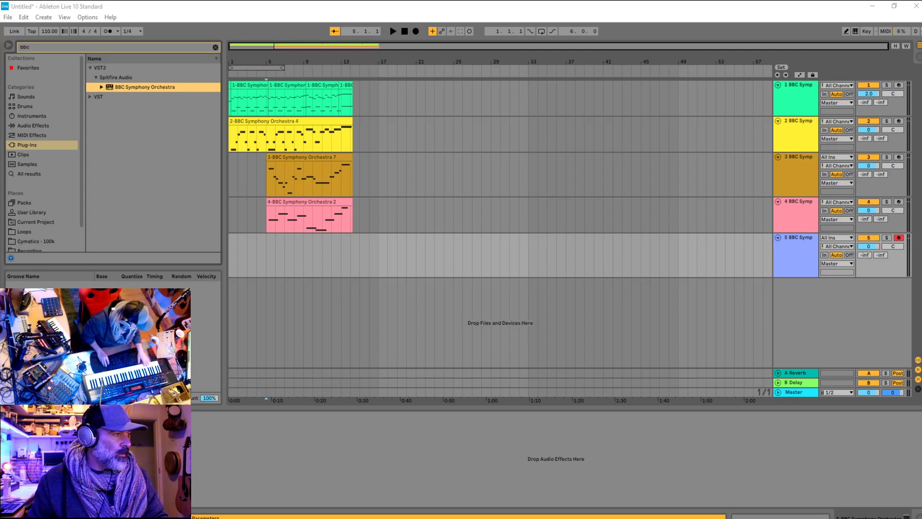
Play the arrangement from bar 4 several times to try the new track 5 instrument against the other parts
{"action": "left_click", "coordinate": [257, 260]}
{"action": "key", "text": "space"}
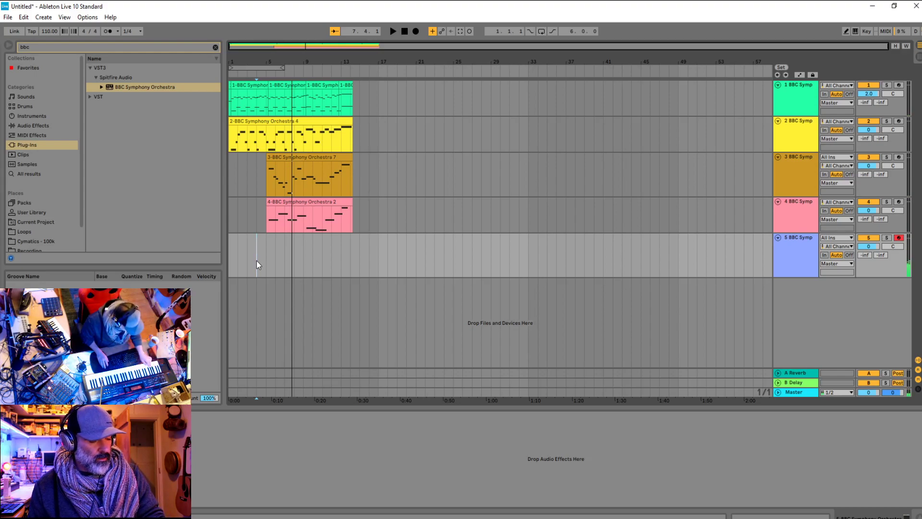
{"action": "key", "text": "space"}
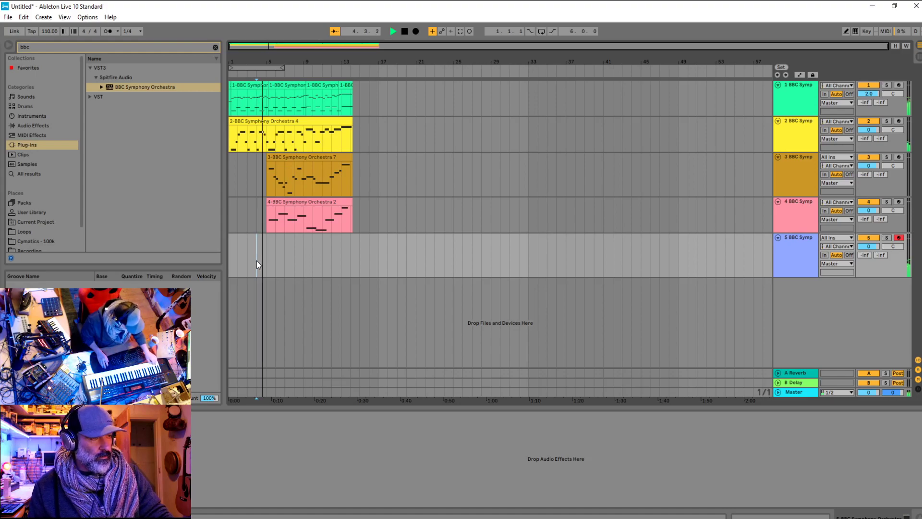
{"action": "key", "text": "space"}
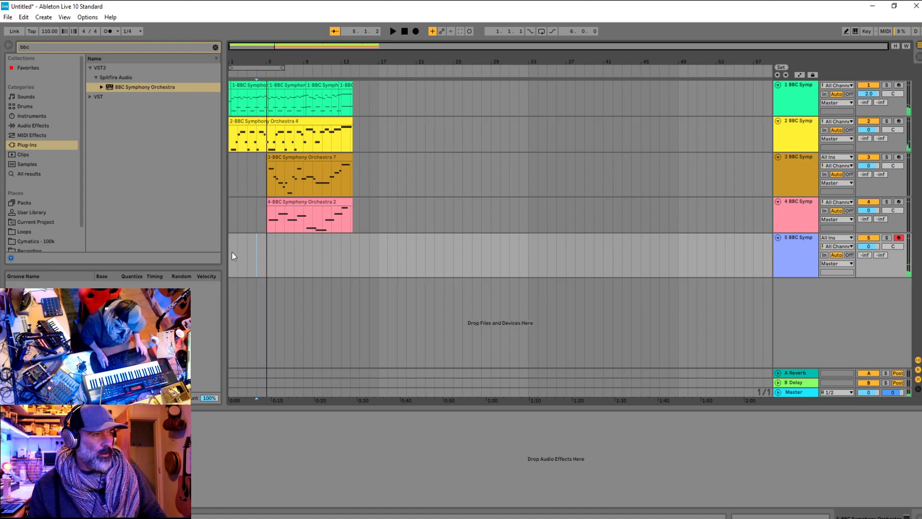
Replay the passage from about bar 3 twice while trying out a part on track 5
{"action": "left_click", "coordinate": [231, 252]}
{"action": "key", "text": "plus"}
{"action": "key", "text": "plus"}
{"action": "key", "text": "space"}
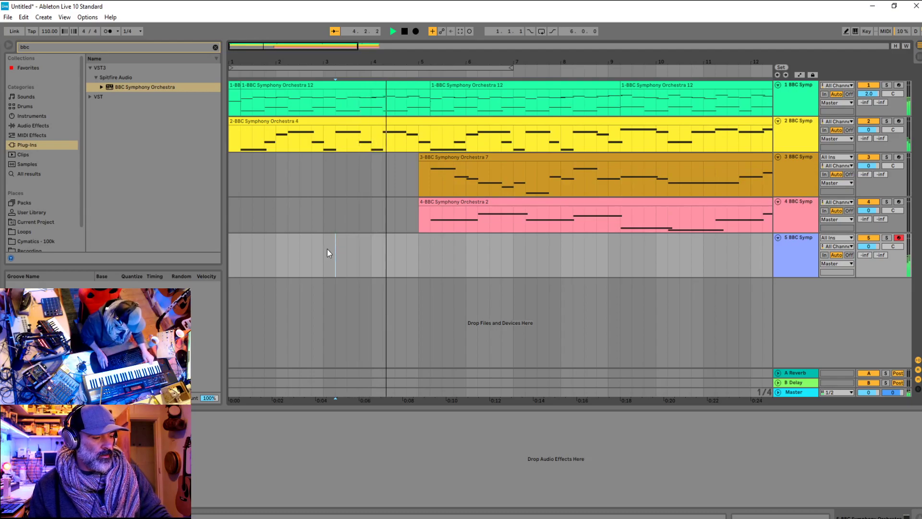
{"action": "key", "text": "space"}
{"action": "key", "text": "space"}
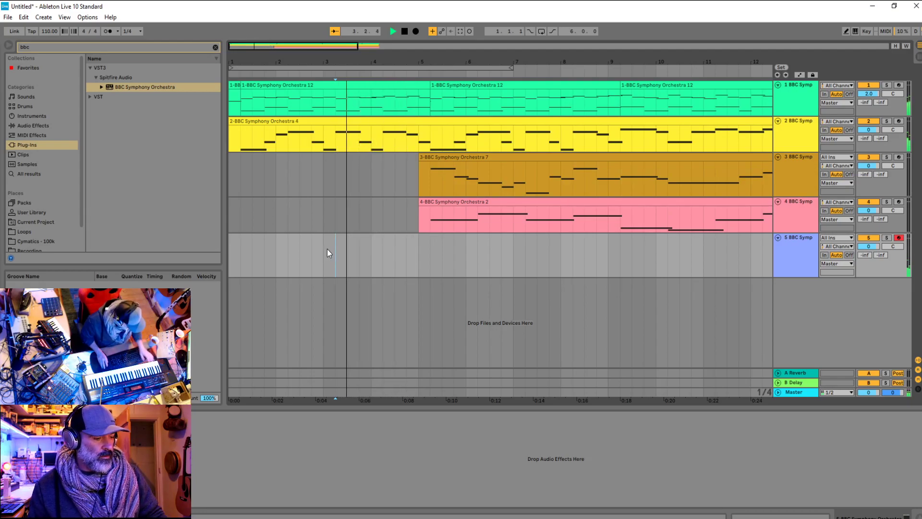
{"action": "key", "text": "space"}
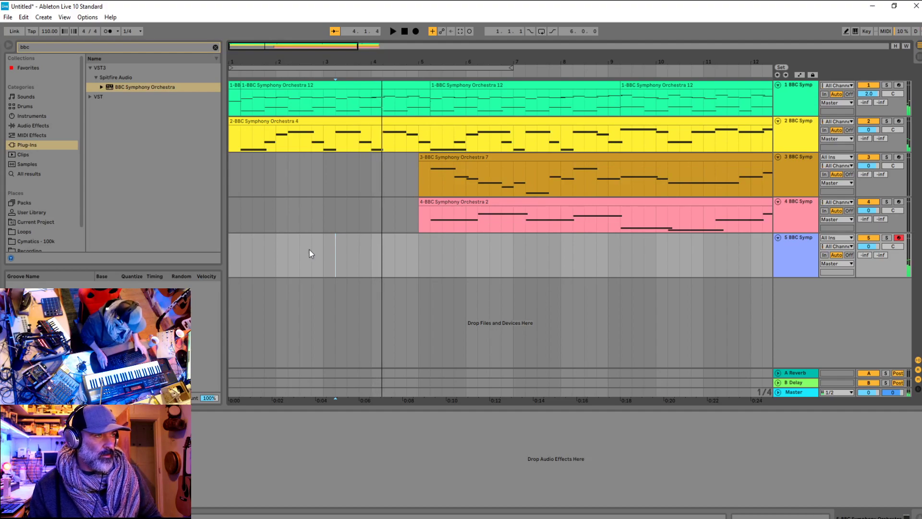
Play the arrangement from bar 1 repeatedly to try out a part for track 5
{"action": "key", "text": "minus"}
{"action": "left_click", "coordinate": [233, 253]}
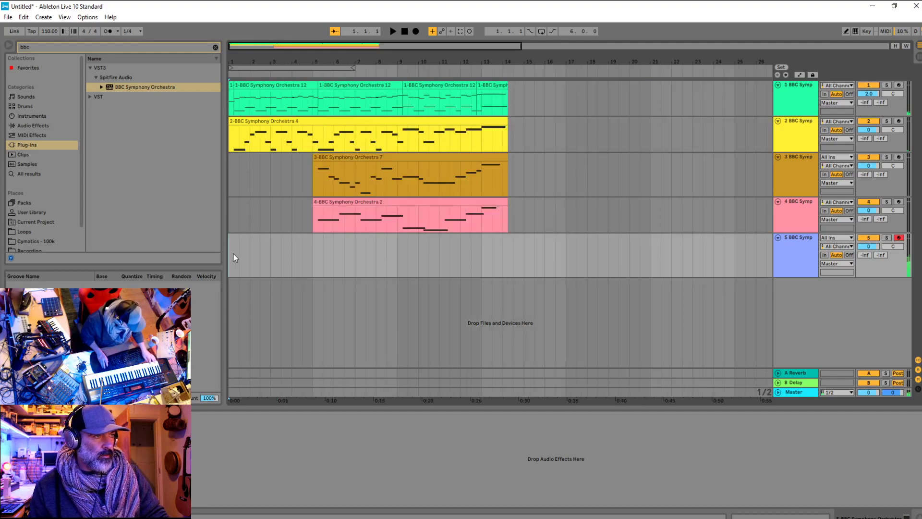
{"action": "key", "text": "space"}
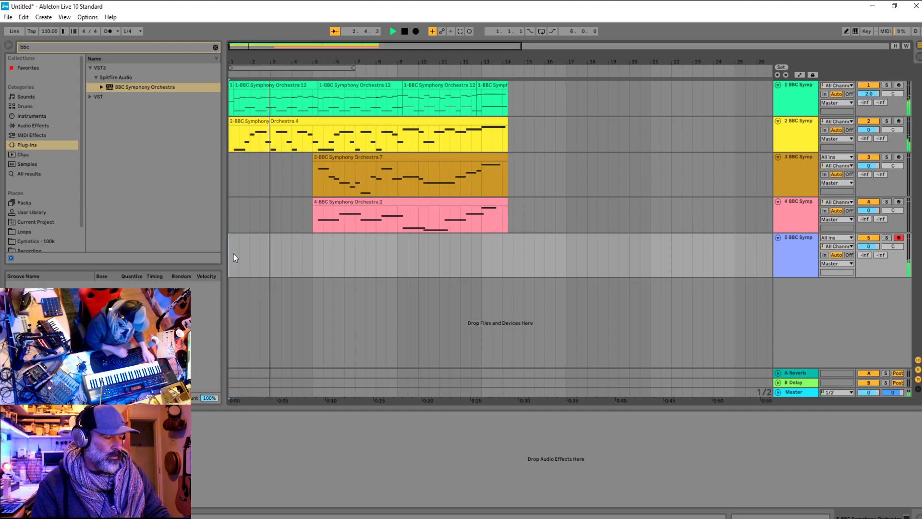
{"action": "key", "text": "space"}
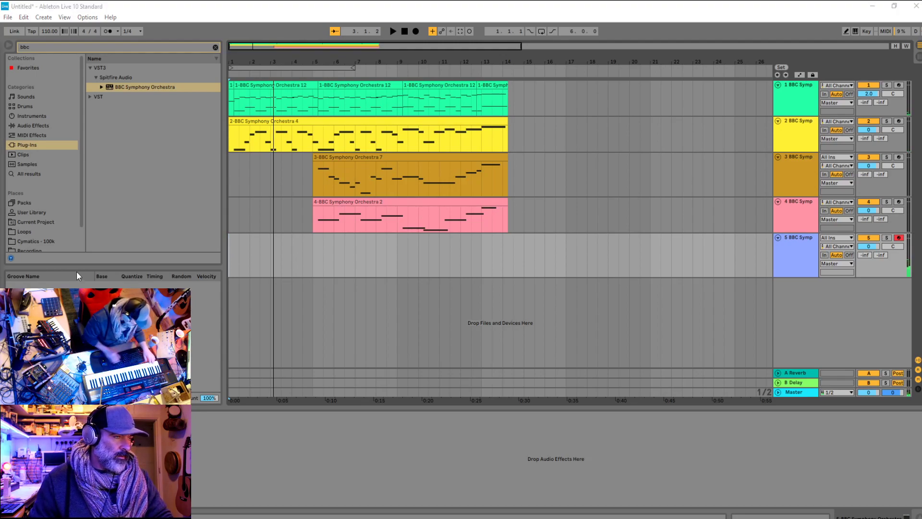
{"action": "key", "text": "space"}
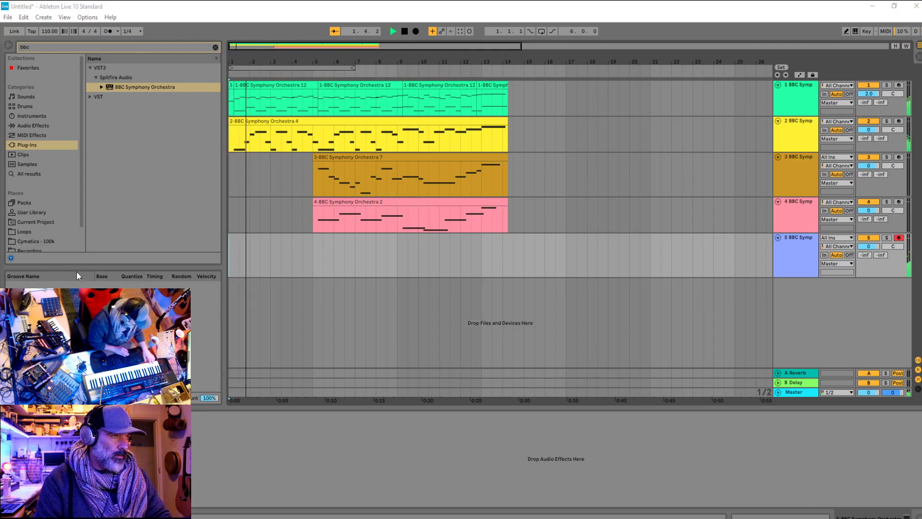
{"action": "key", "text": "space"}
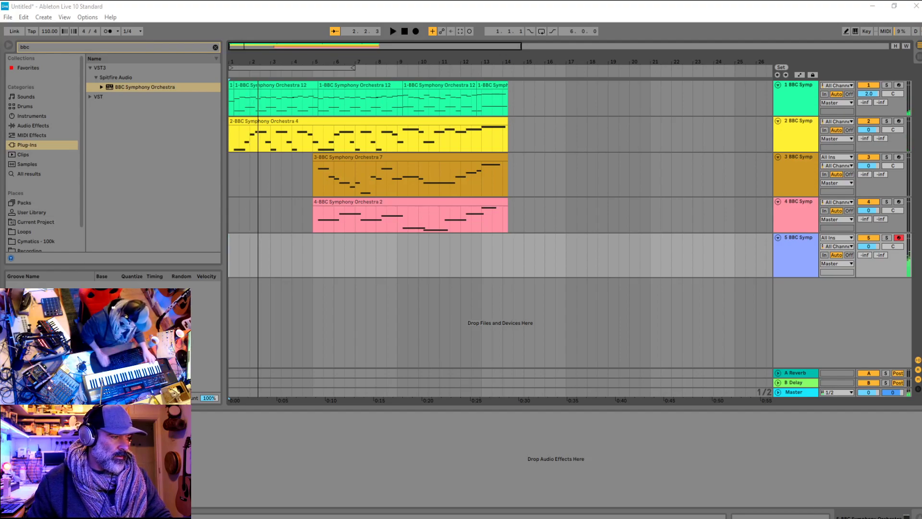
Replay the opening bars a few times while testing ideas for the track 5 part
{"action": "key", "text": "space"}
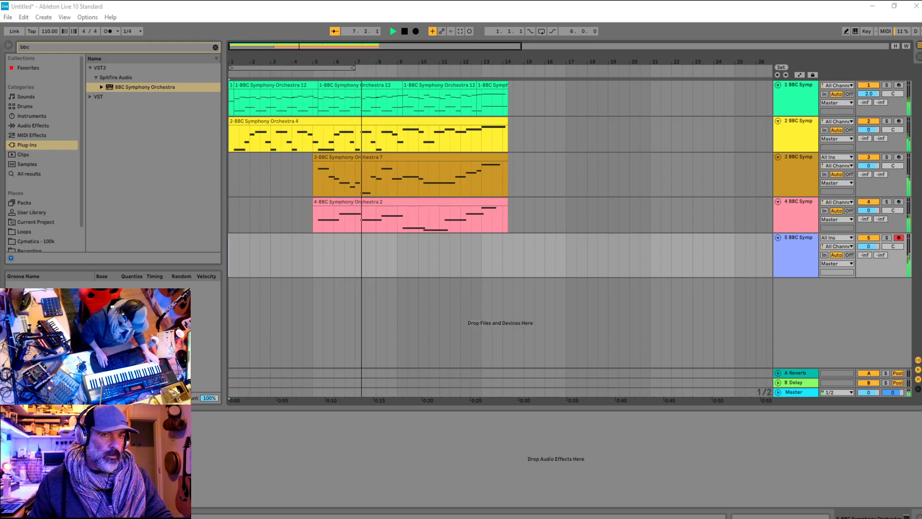
{"action": "key", "text": "space"}
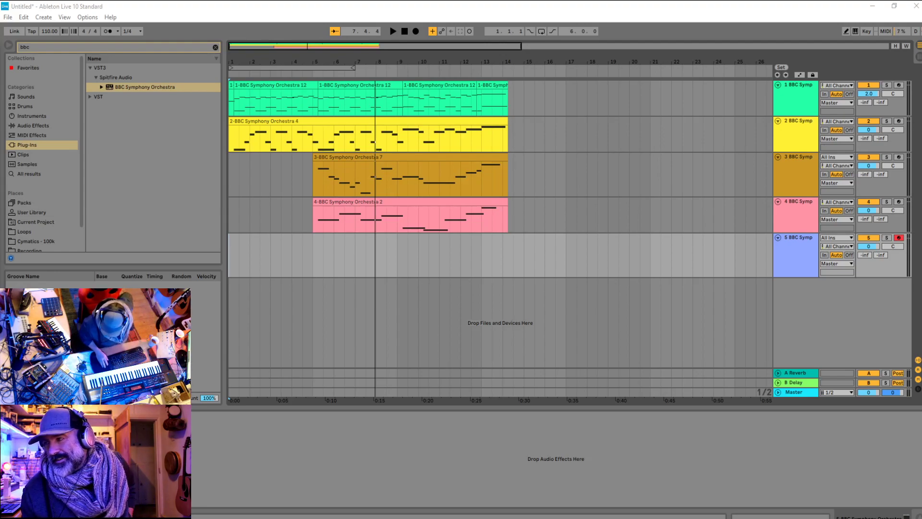
{"action": "left_click", "coordinate": [282, 246]}
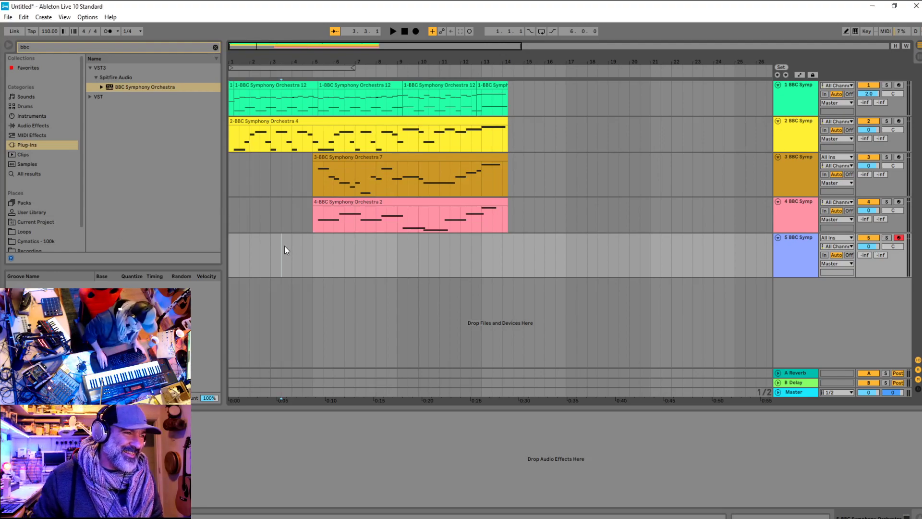
{"action": "left_click", "coordinate": [239, 247]}
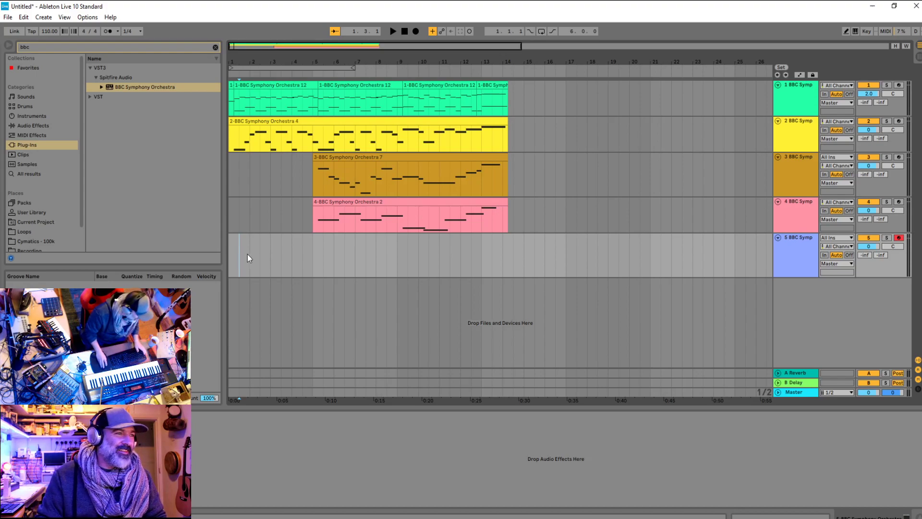
{"action": "key", "text": "space"}
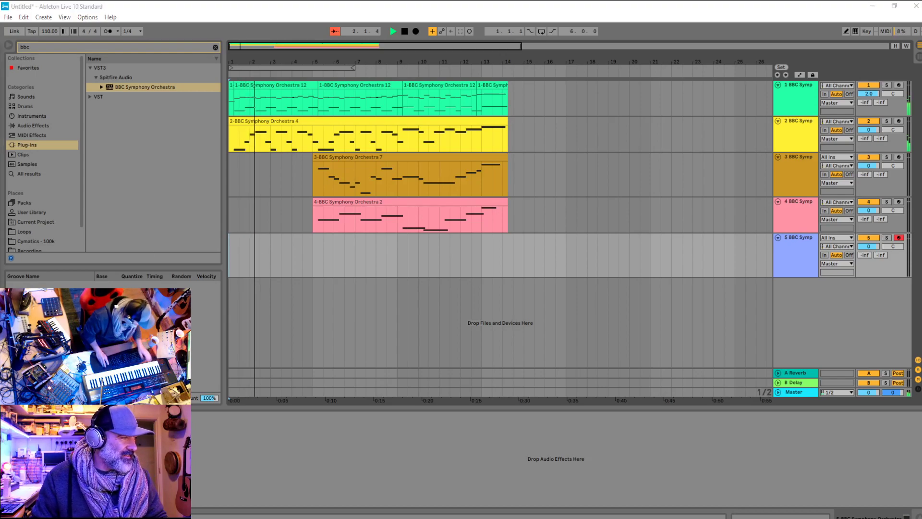
{"action": "key", "text": "space"}
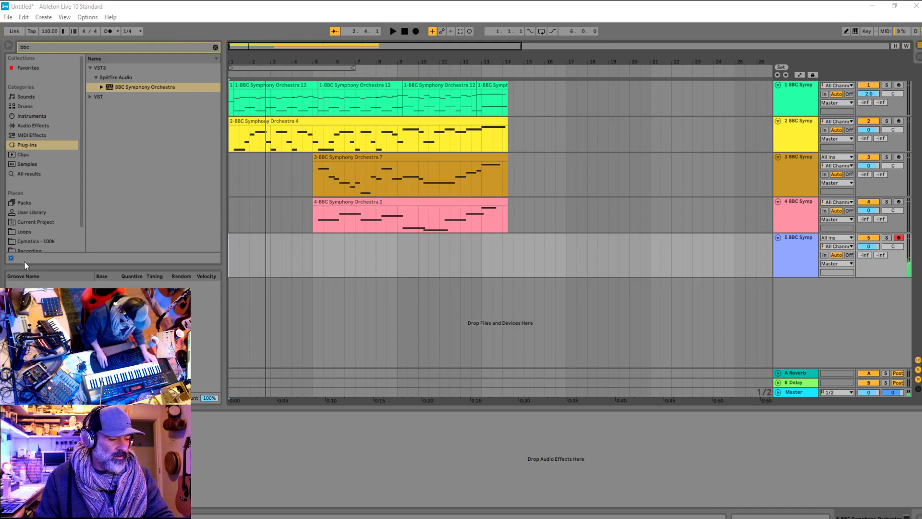
Play the arrangement from bar 5 repeatedly while rehearsing a part on track 5
{"action": "left_click", "coordinate": [316, 255]}
{"action": "key", "text": "space"}
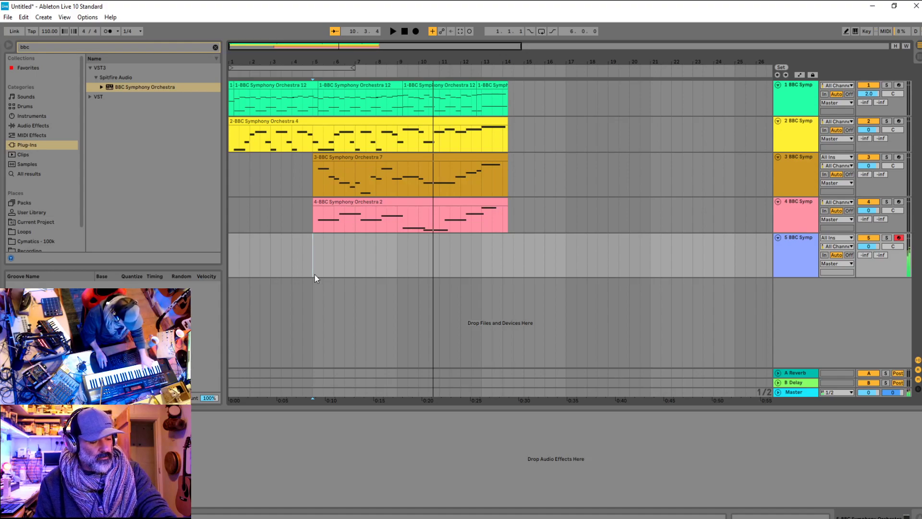
{"action": "key", "text": "space"}
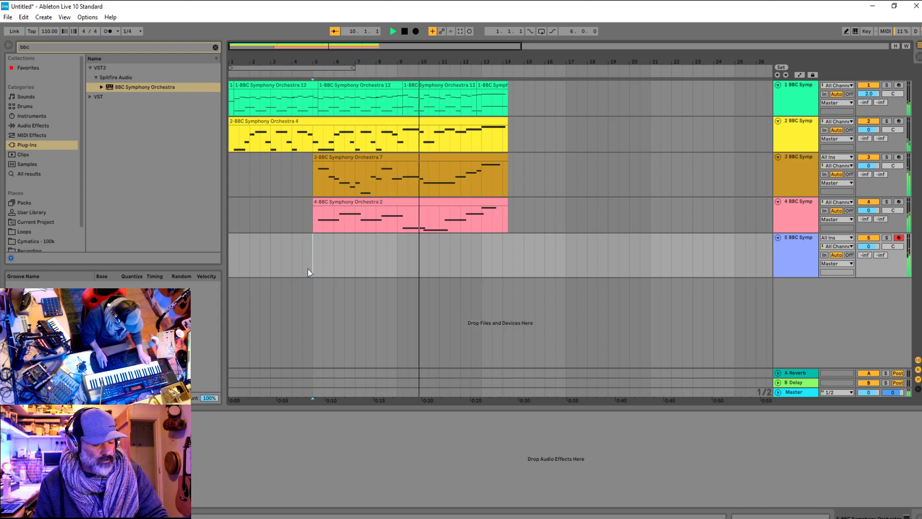
{"action": "key", "text": "space"}
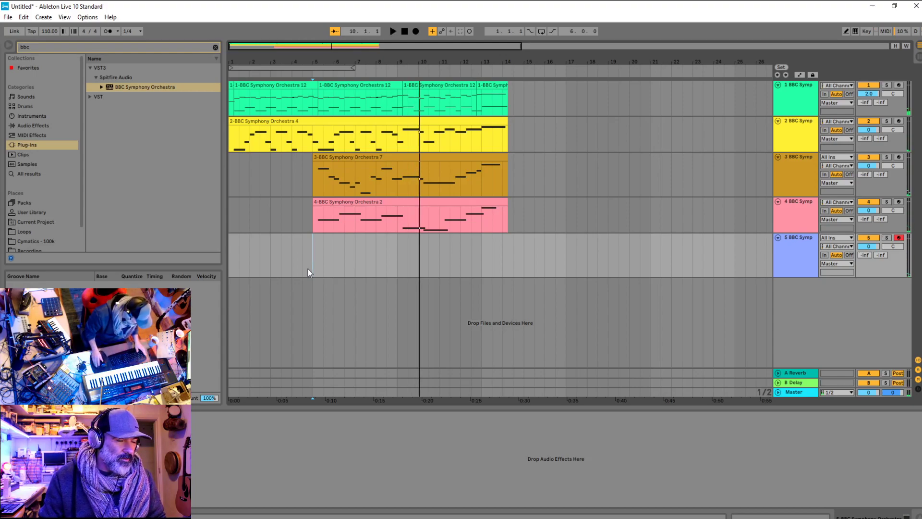
{"action": "left_click", "coordinate": [387, 225]}
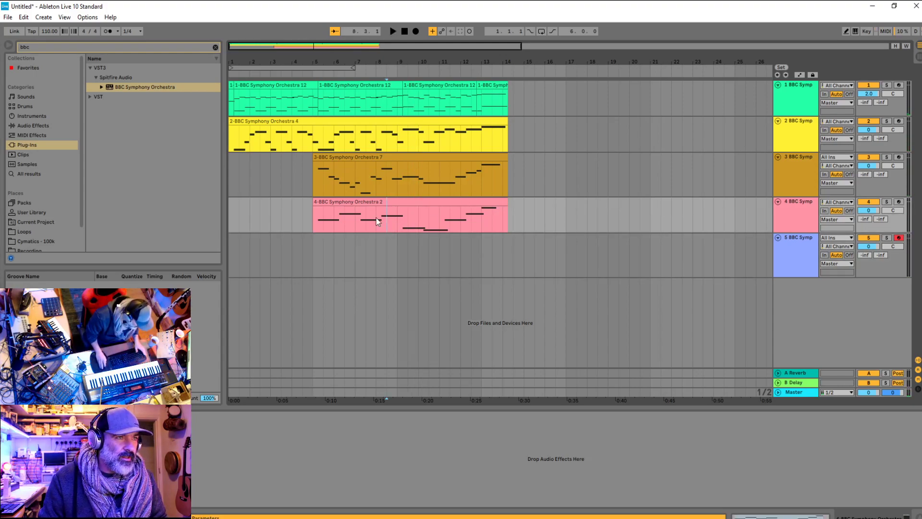
{"action": "left_click", "coordinate": [312, 215]}
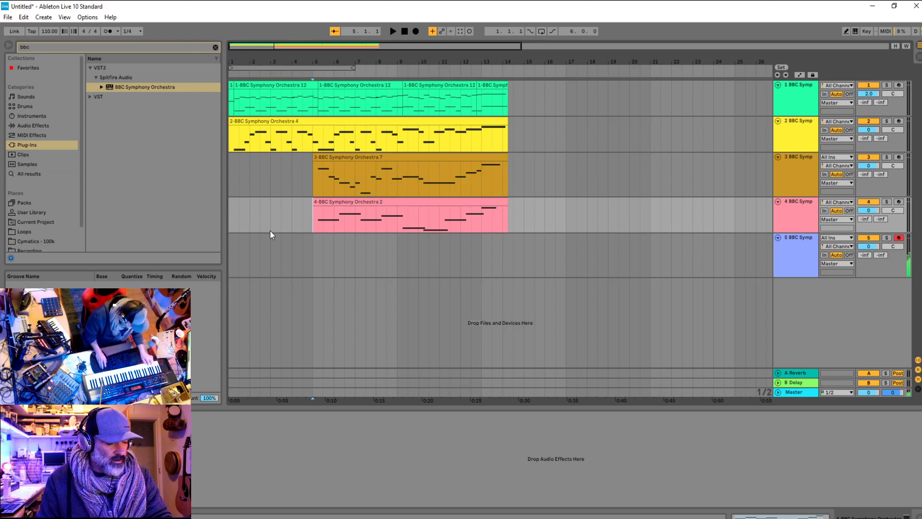
{"action": "key", "text": "space"}
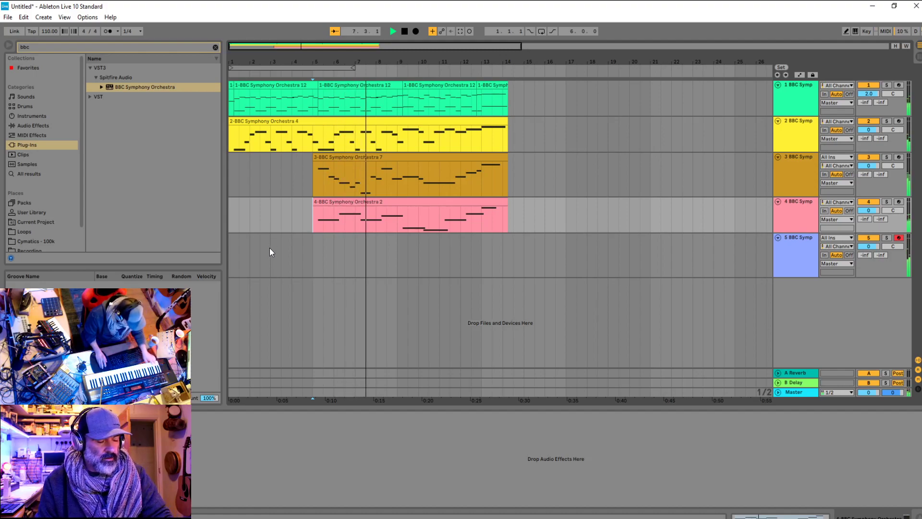
{"action": "key", "text": "space"}
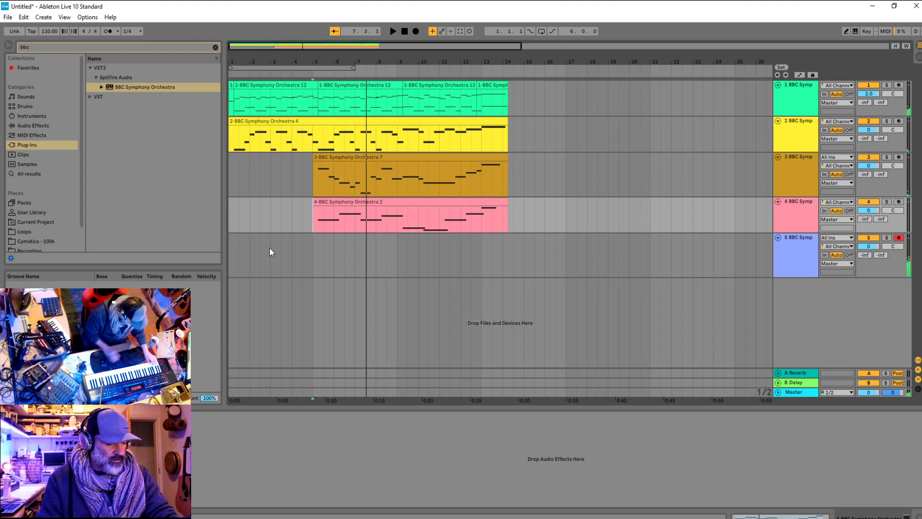
{"action": "key", "text": "space"}
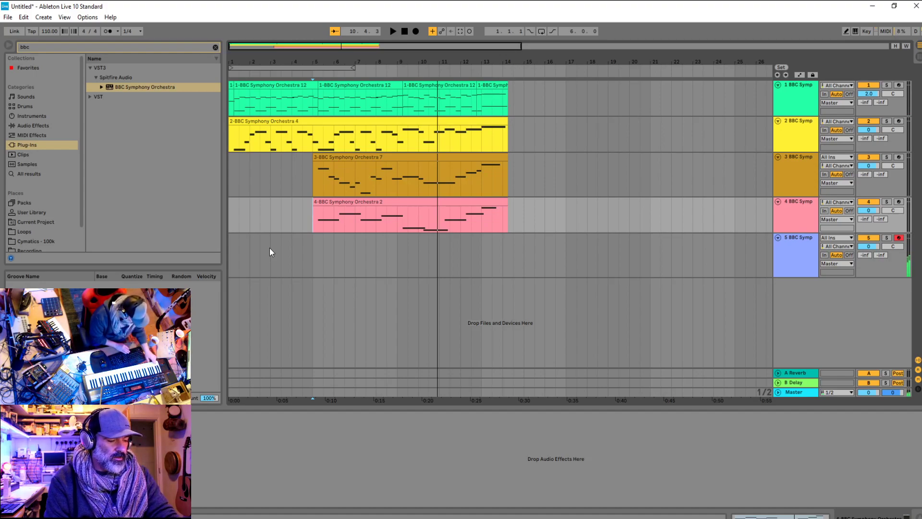
{"action": "key", "text": "space"}
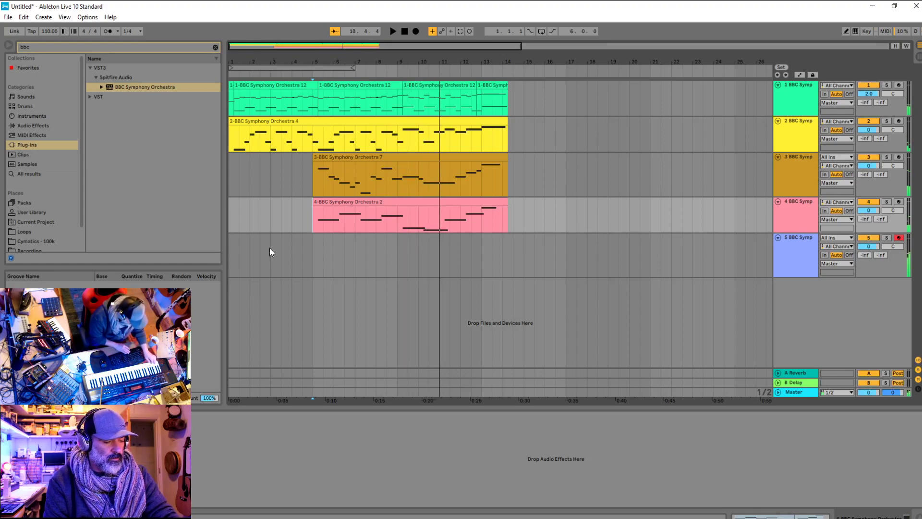
{"action": "key", "text": "space"}
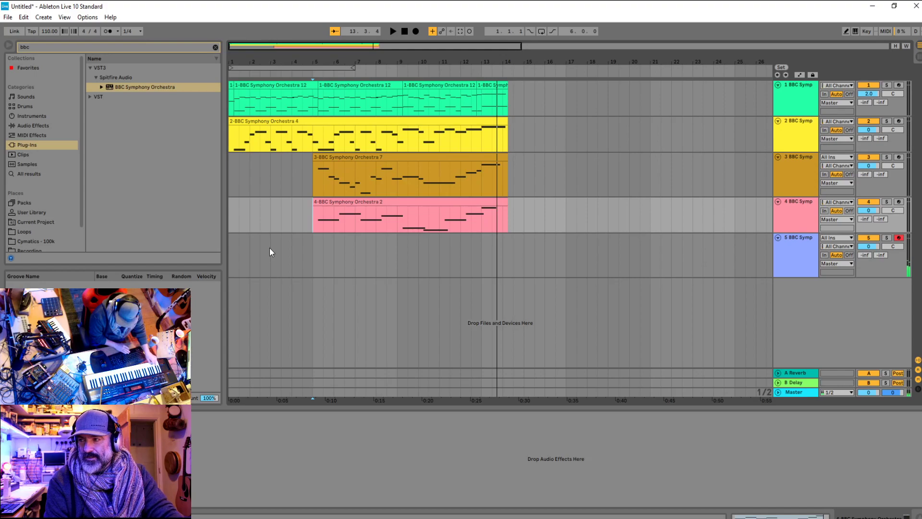
{"action": "key", "text": "space"}
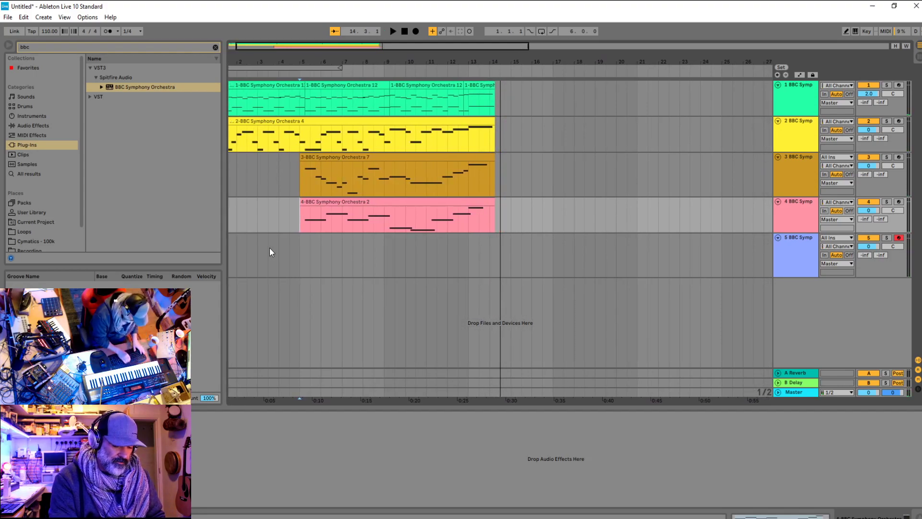
Try recording a part on track 5 from bar 5 in two takes, undoing the first
{"action": "key", "text": "F9"}
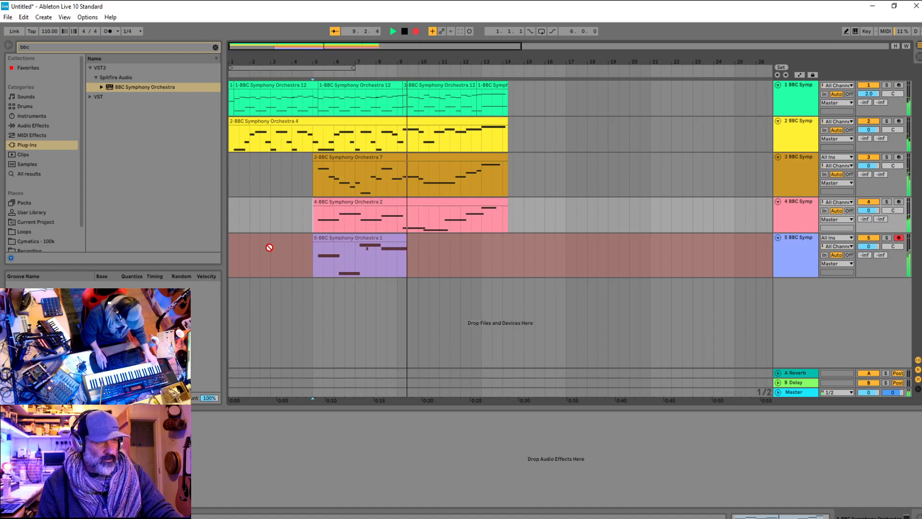
{"action": "key", "text": "space"}
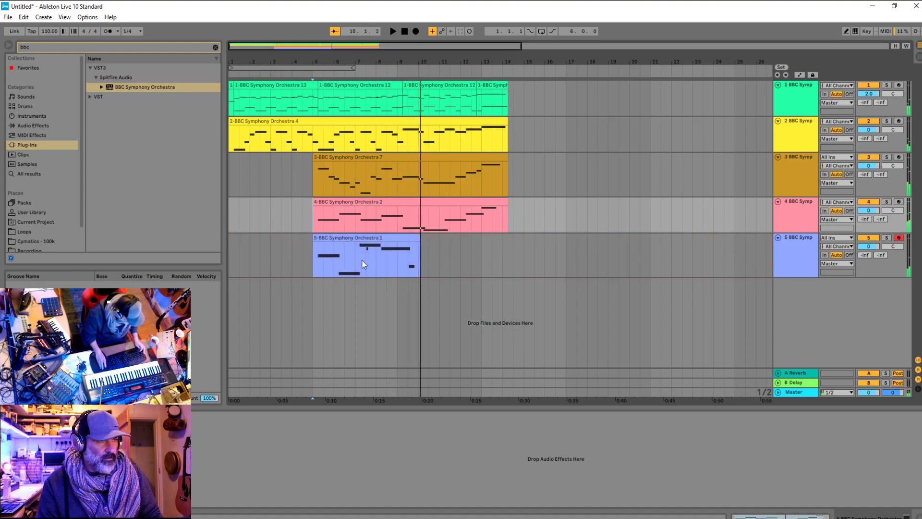
{"action": "key", "text": "ctrl+z"}
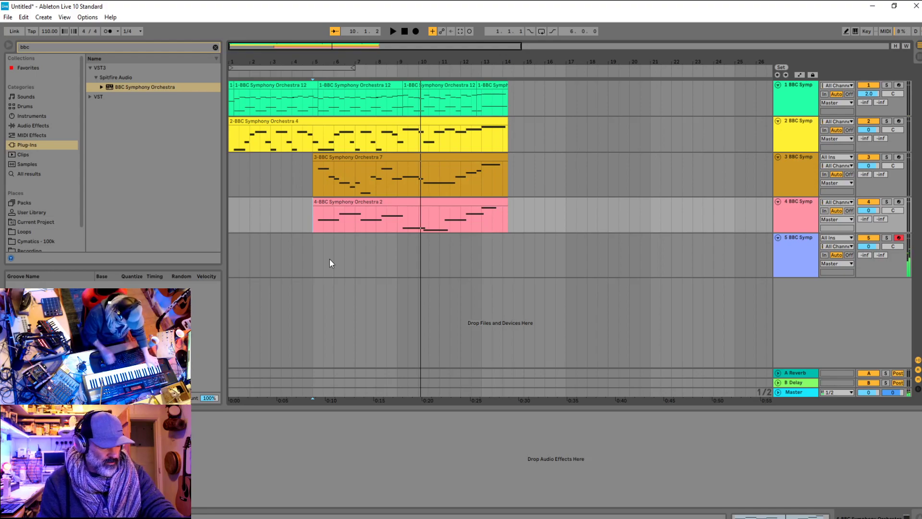
{"action": "key", "text": "F9"}
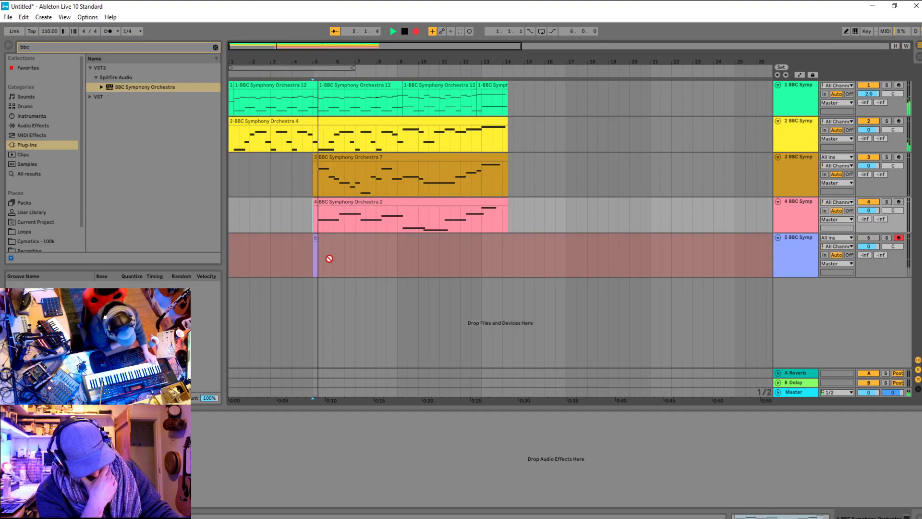
{"action": "key", "text": "space"}
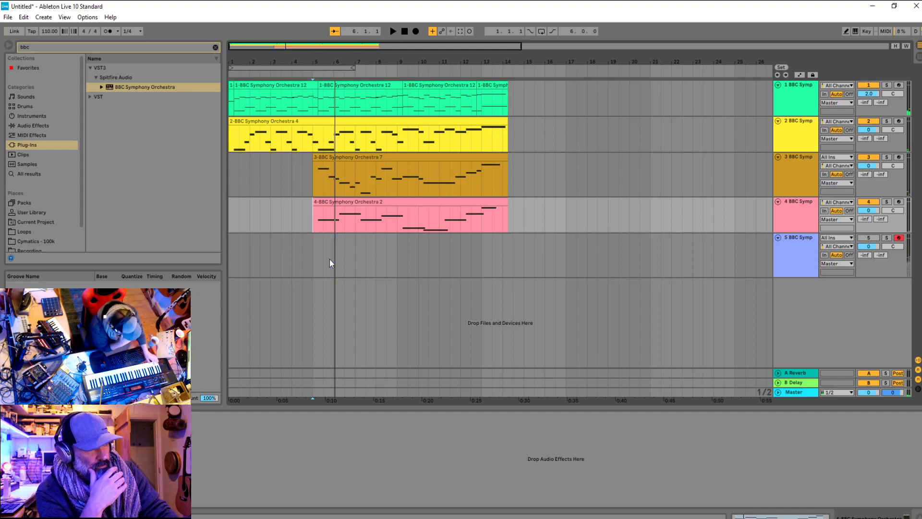
Replace the fifth track with a fresh MIDI track and load BBC Symphony Orchestra on it
{"action": "left_click", "coordinate": [813, 262]}
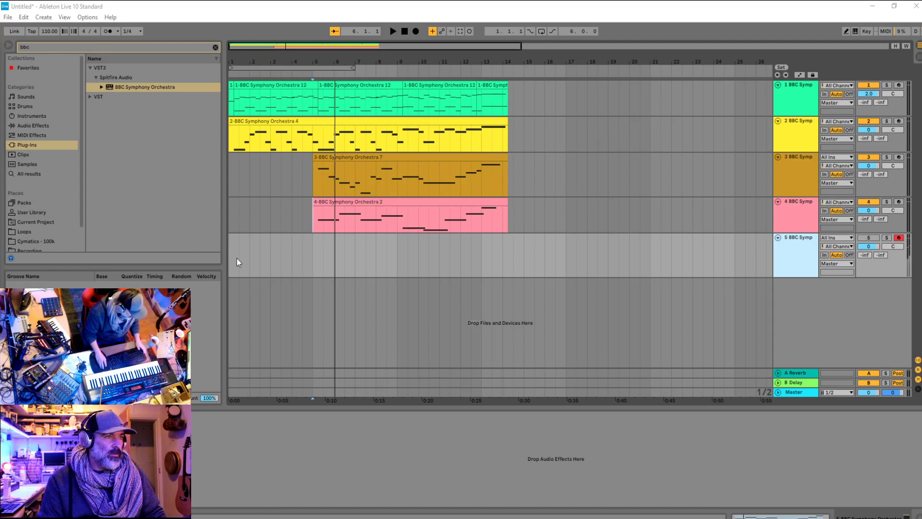
{"action": "left_click", "coordinate": [317, 255]}
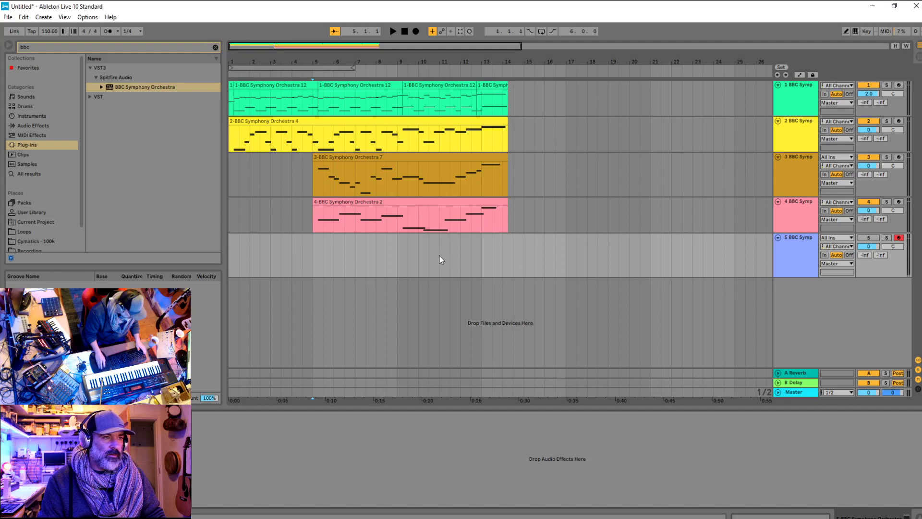
{"action": "left_click", "coordinate": [811, 249]}
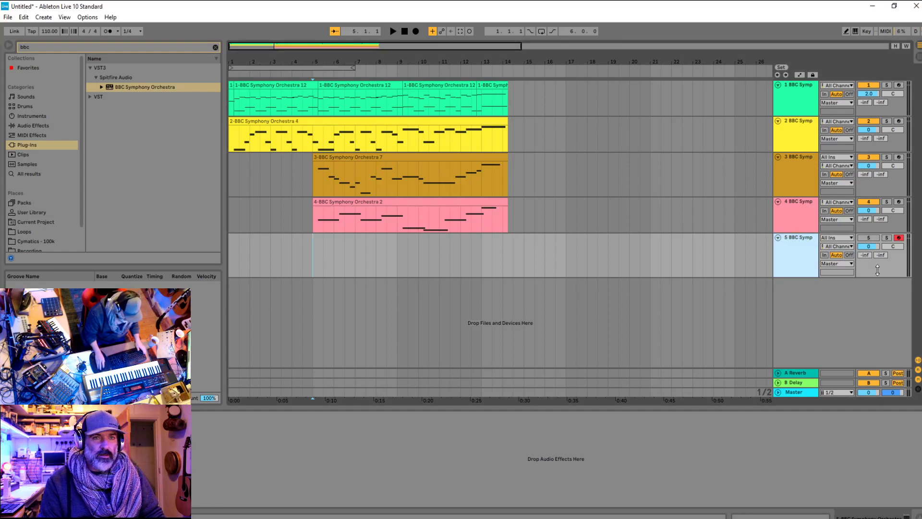
{"action": "left_click", "coordinate": [429, 221]}
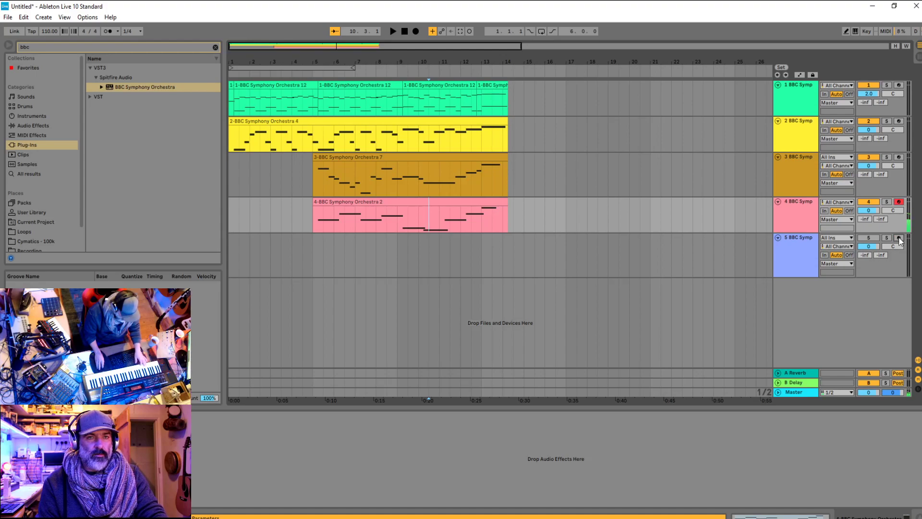
{"action": "left_click", "coordinate": [900, 241]}
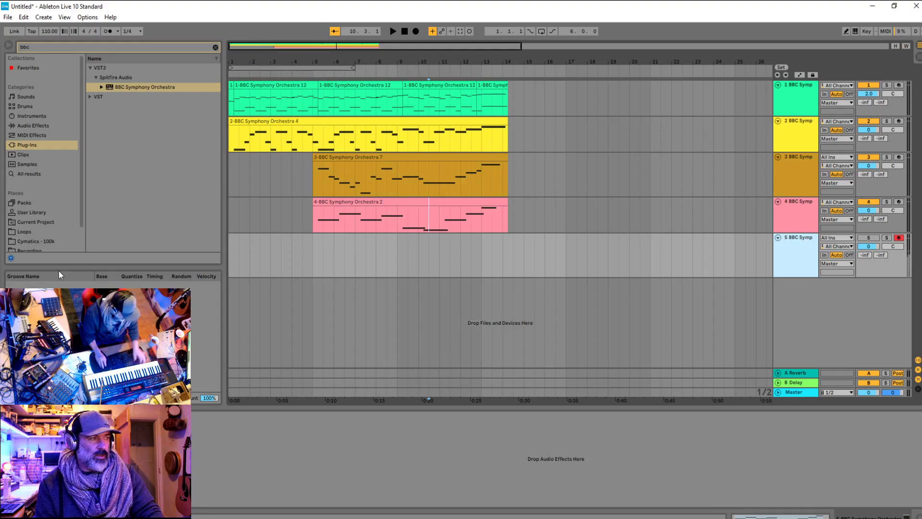
{"action": "key", "text": "Delete"}
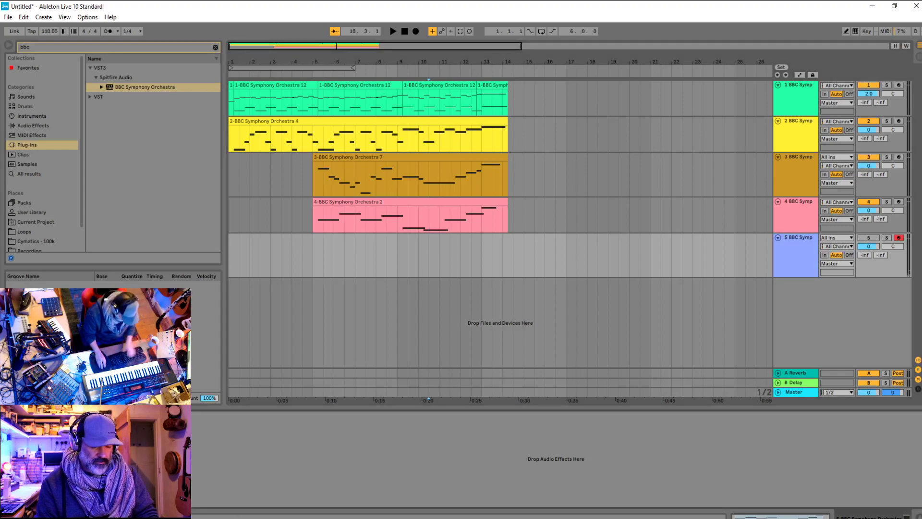
{"action": "left_click", "coordinate": [120, 90]}
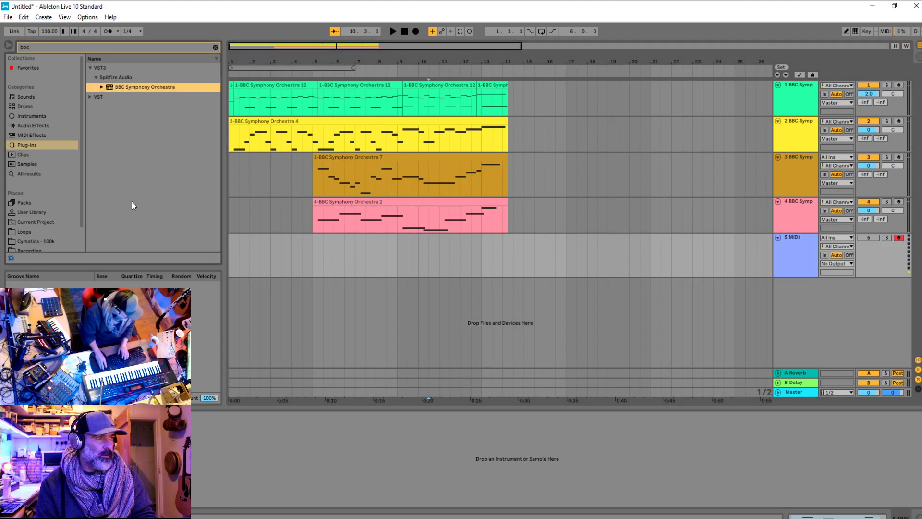
{"action": "key", "text": "Return"}
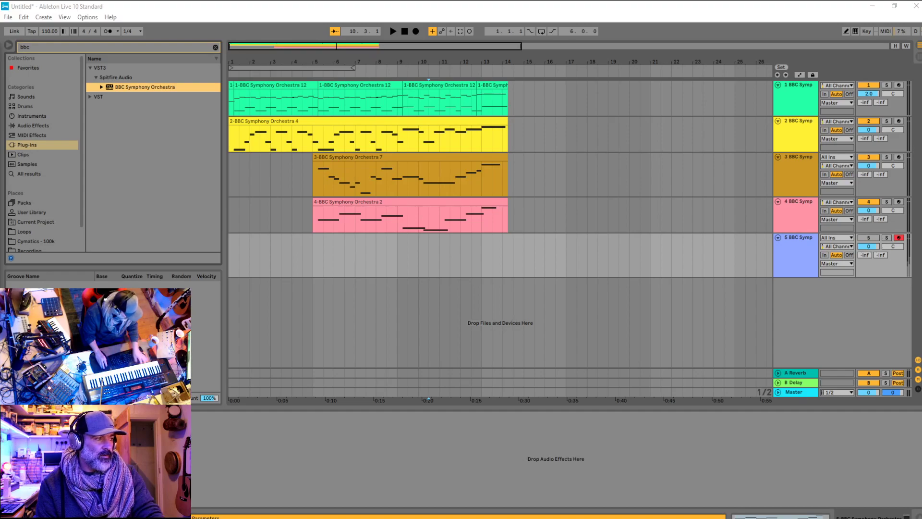
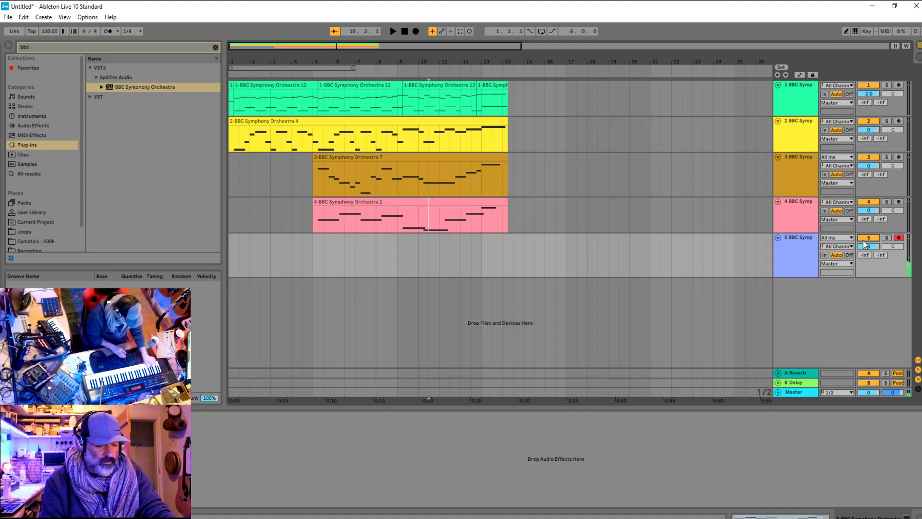
Try recording on track 5 from bar 10, beat 3, and undo the take
{"action": "key", "text": "F9"}
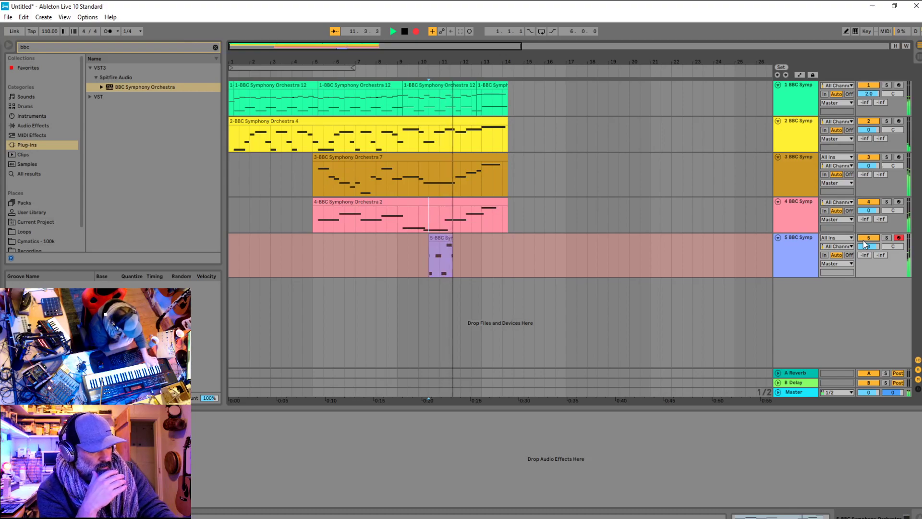
{"action": "key", "text": "space"}
{"action": "key", "text": "ctrl+z"}
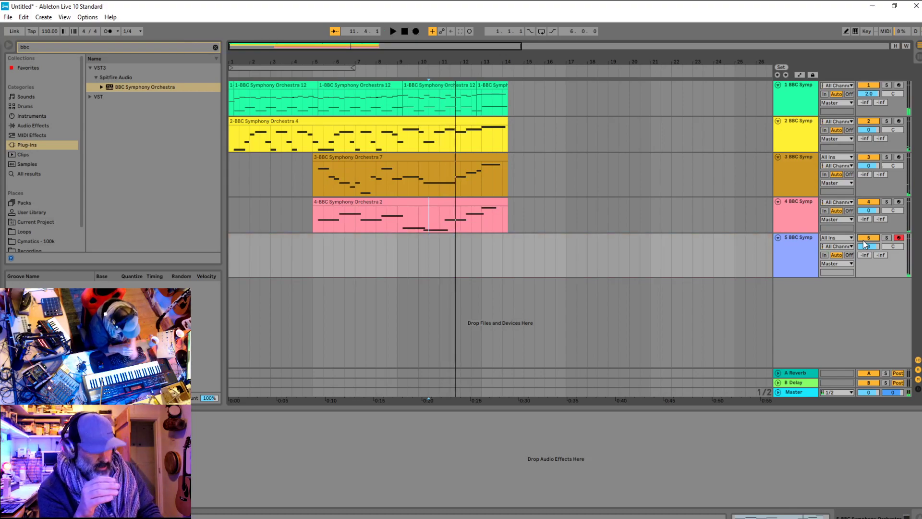
Play the arrangement from bar 4, beat 3 to about bar 13 while rehearsing a part on track 5
{"action": "left_click", "coordinate": [304, 214]}
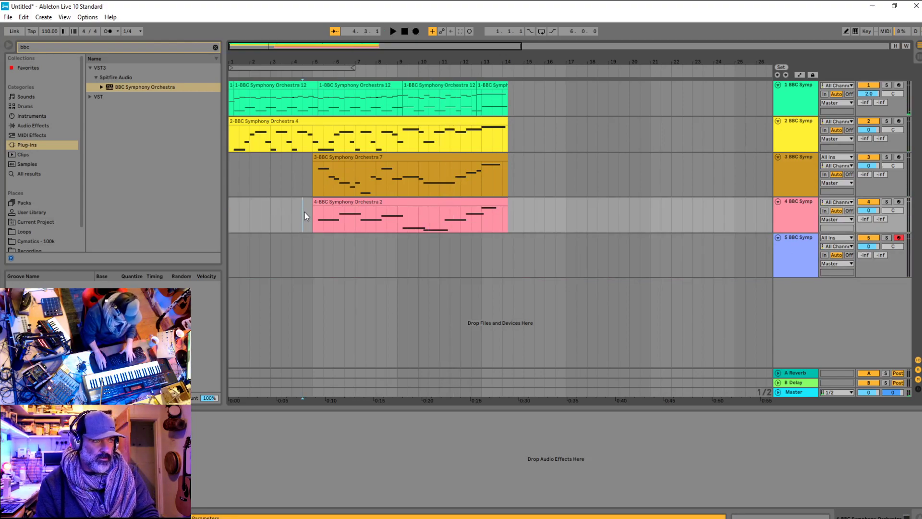
{"action": "key", "text": "space"}
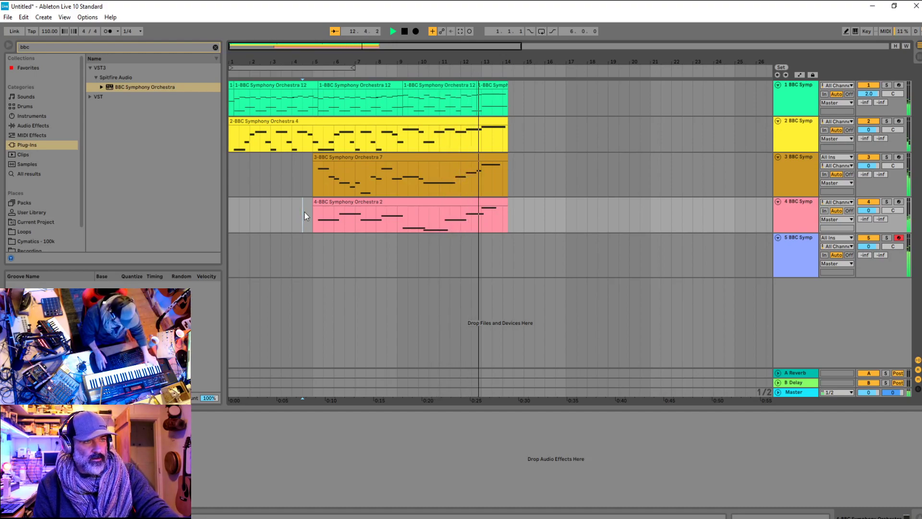
{"action": "key", "text": "space"}
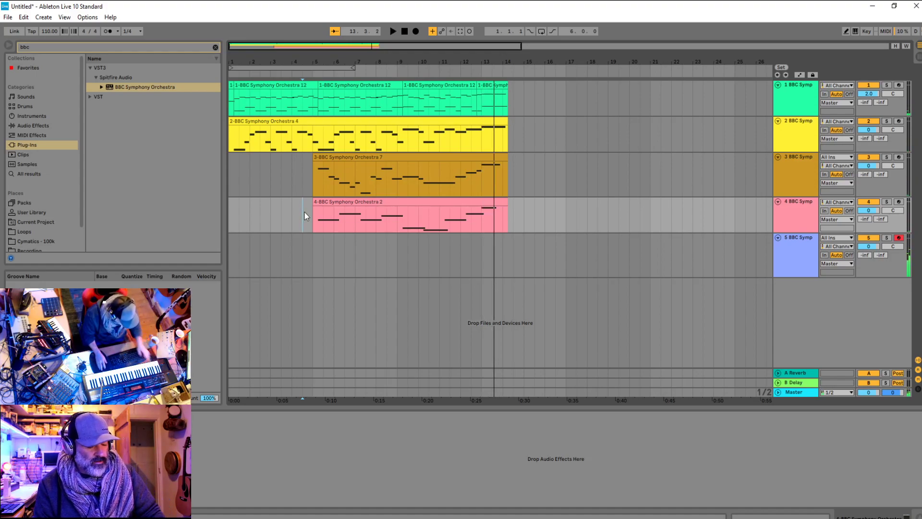
Try recording a take on track 5 from bar 4, beat 3, and delete the recorded clip
{"action": "key", "text": "F9"}
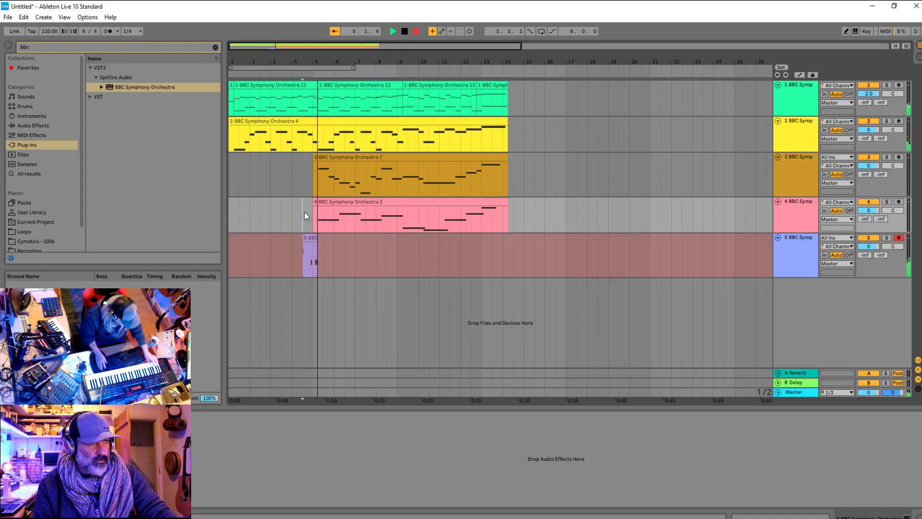
{"action": "key", "text": "space"}
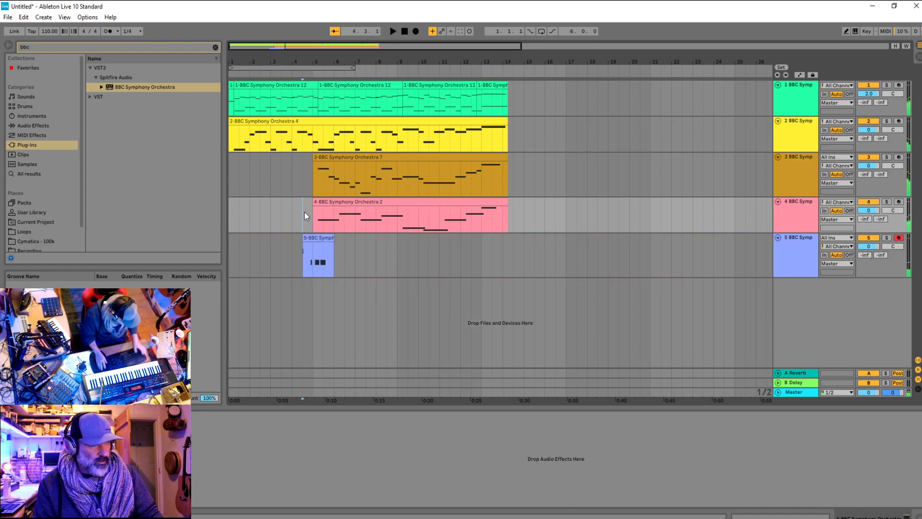
{"action": "left_click", "coordinate": [313, 236]}
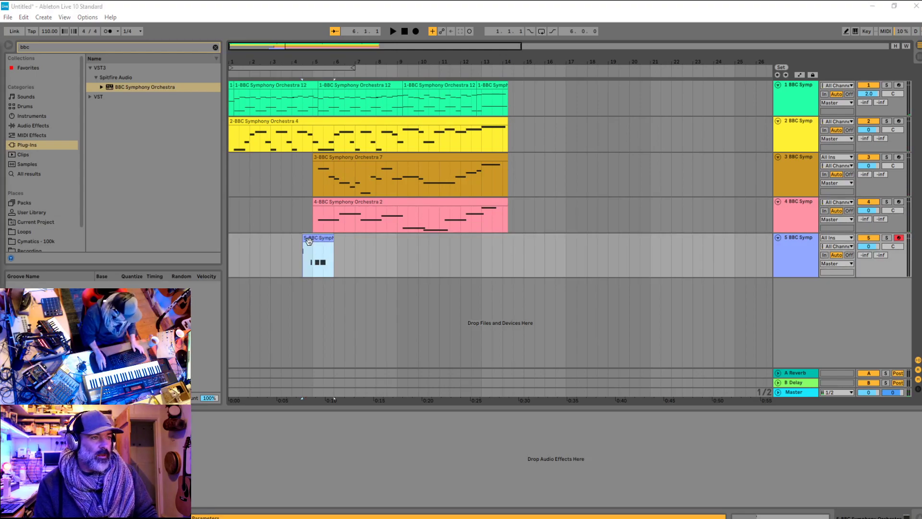
{"action": "key", "text": "Delete"}
Reactivate track 5 and record a part on it from bar 5 to bar 11, undoing the first short take
{"action": "left_click", "coordinate": [312, 213]}
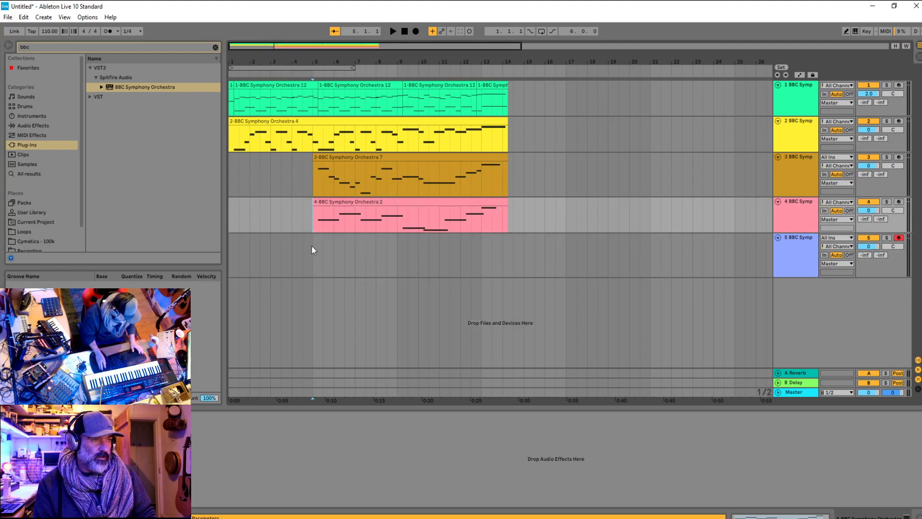
{"action": "left_click", "coordinate": [313, 253]}
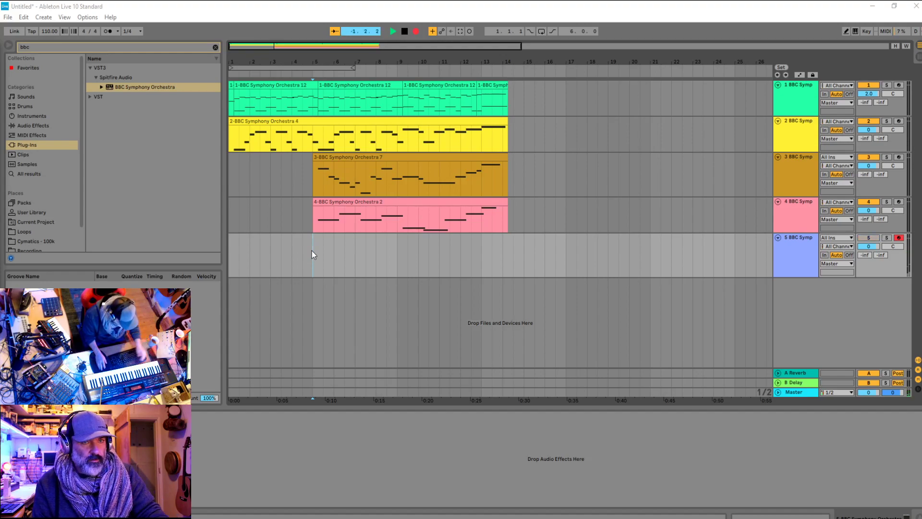
{"action": "left_click", "coordinate": [870, 239]}
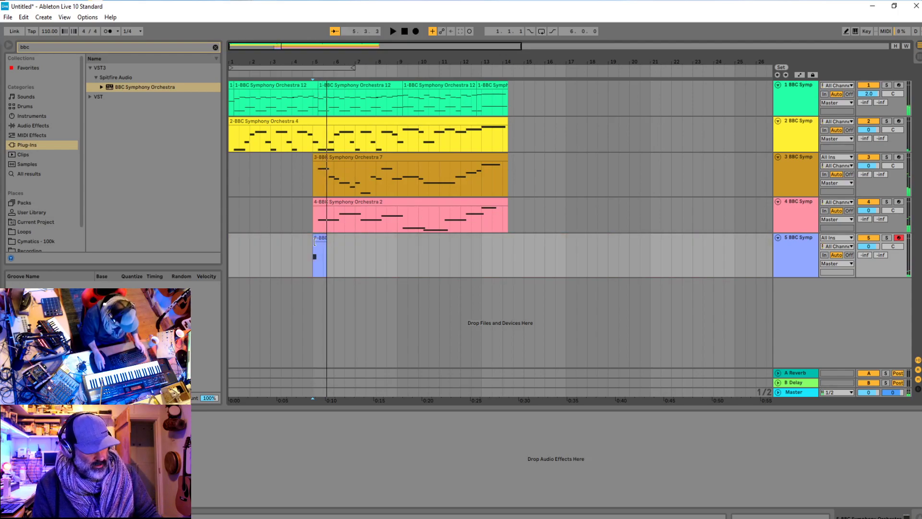
{"action": "key", "text": "ctrl+z"}
{"action": "key", "text": "F9"}
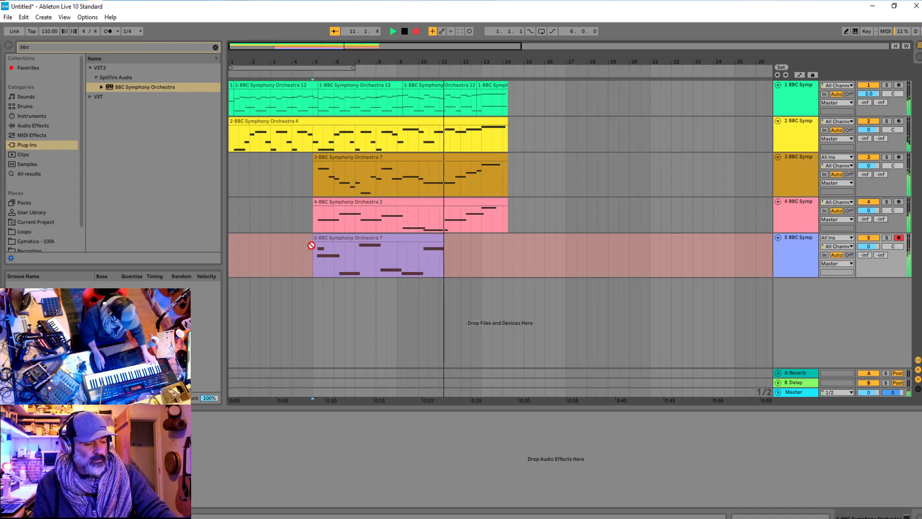
{"action": "key", "text": "space"}
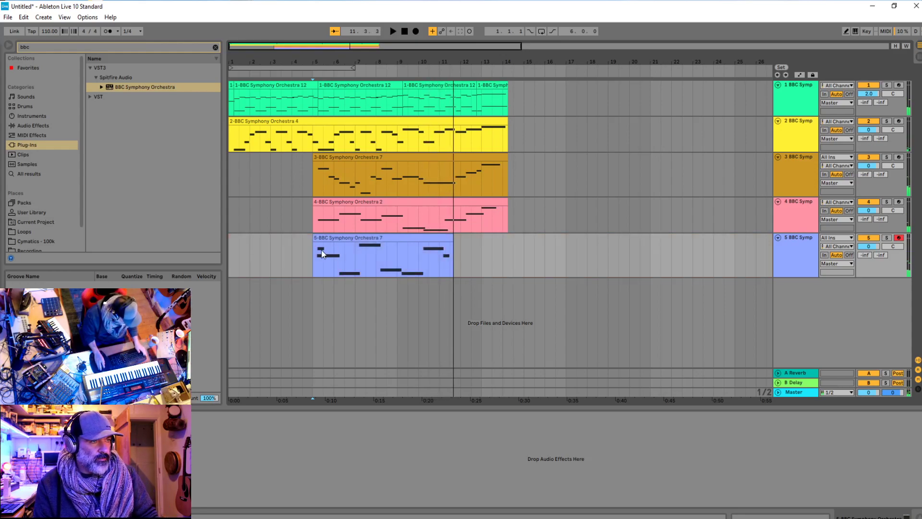
Open the recorded track 5 clip, delete the short stray upper note at its start and play the clip
{"action": "left_click", "coordinate": [321, 249]}
{"action": "double_click", "coordinate": [331, 239]}
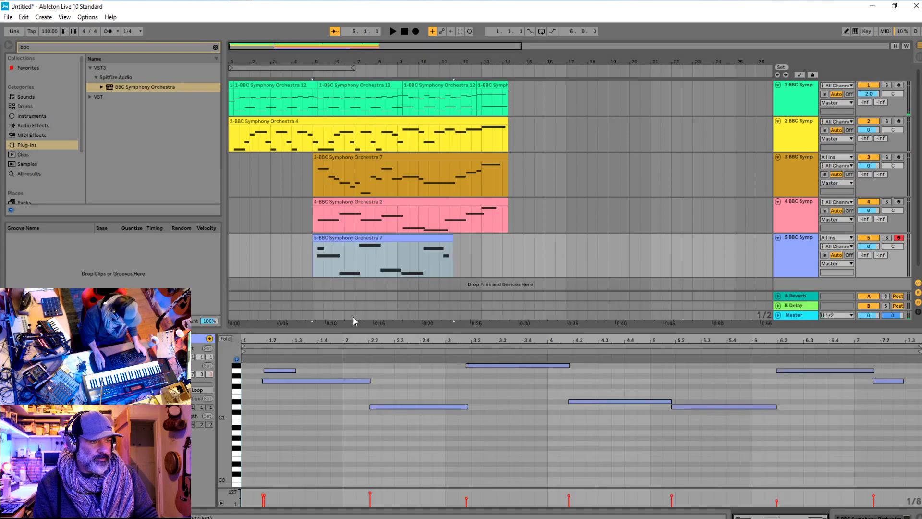
{"action": "left_click", "coordinate": [278, 371]}
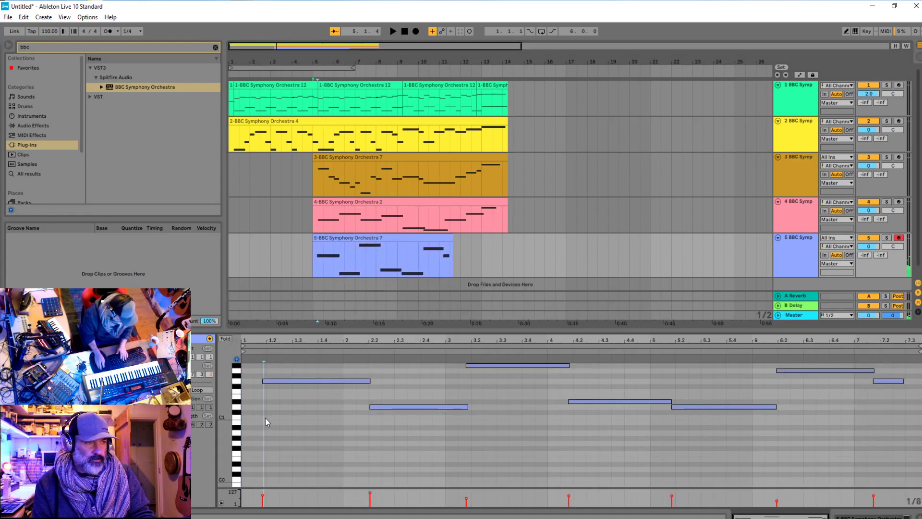
{"action": "key", "text": "space"}
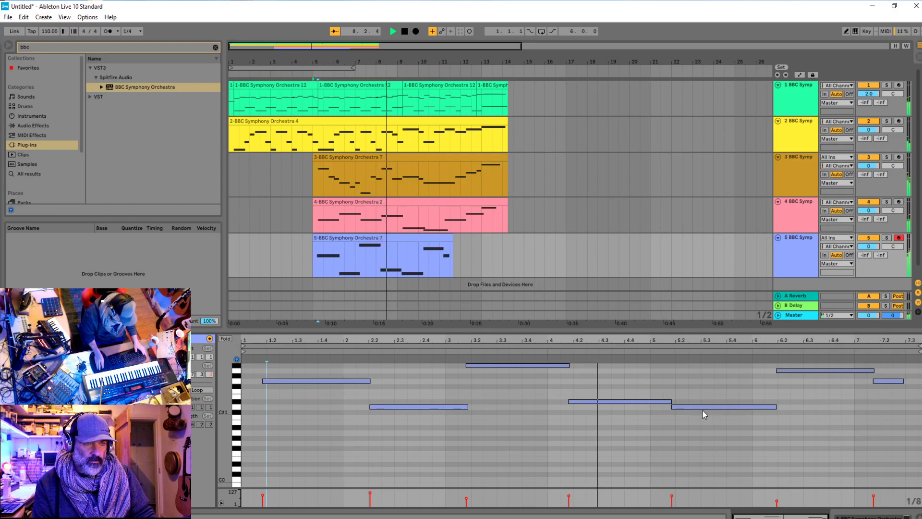
Nudge the note after clip bar 5 slightly later and lower the A1 note after clip bar 6 to G1, checking by playback
{"action": "key", "text": "space"}
{"action": "left_click_drag", "start_coordinate": [692, 407], "coordinate": [692, 408]}
{"action": "key", "text": "space"}
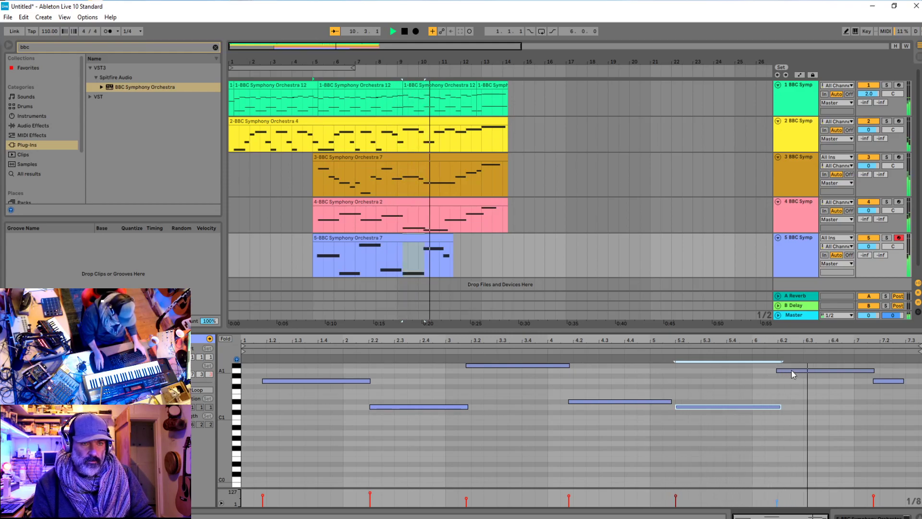
{"action": "key", "text": "space"}
{"action": "left_click_drag", "start_coordinate": [792, 371], "coordinate": [795, 381]}
{"action": "left_click", "coordinate": [777, 359]}
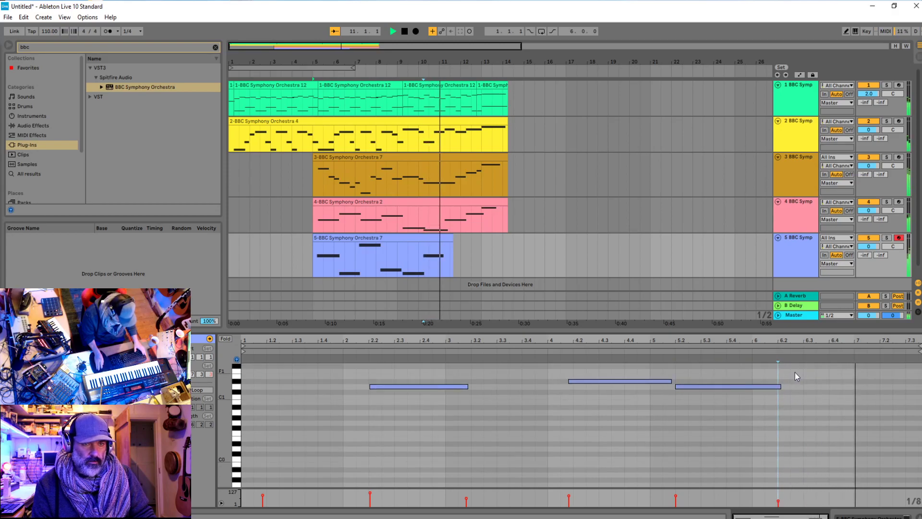
Extend the track 5 clip to bar 15 and record a continuation over it from bar 9, beat 3 to bar 14
{"action": "key", "text": "space"}
{"action": "left_click_drag", "start_coordinate": [453, 240], "coordinate": [522, 247]}
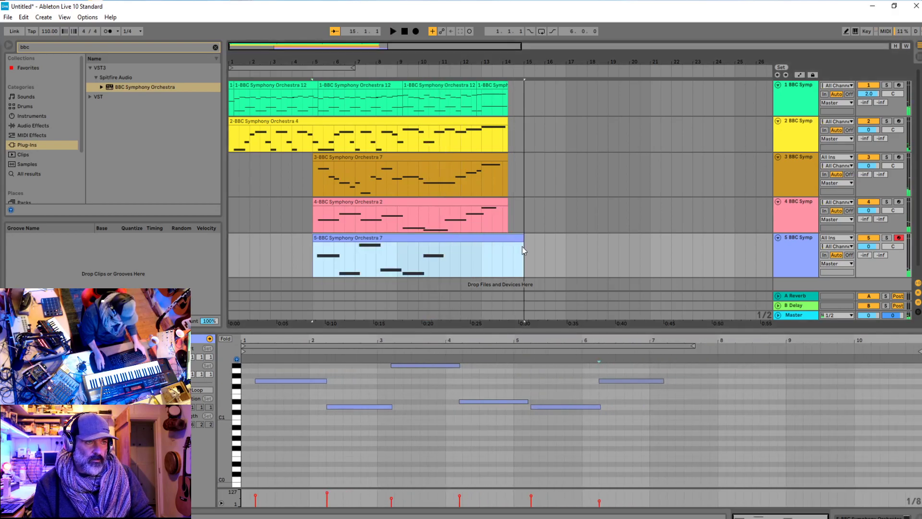
{"action": "left_click", "coordinate": [406, 244]}
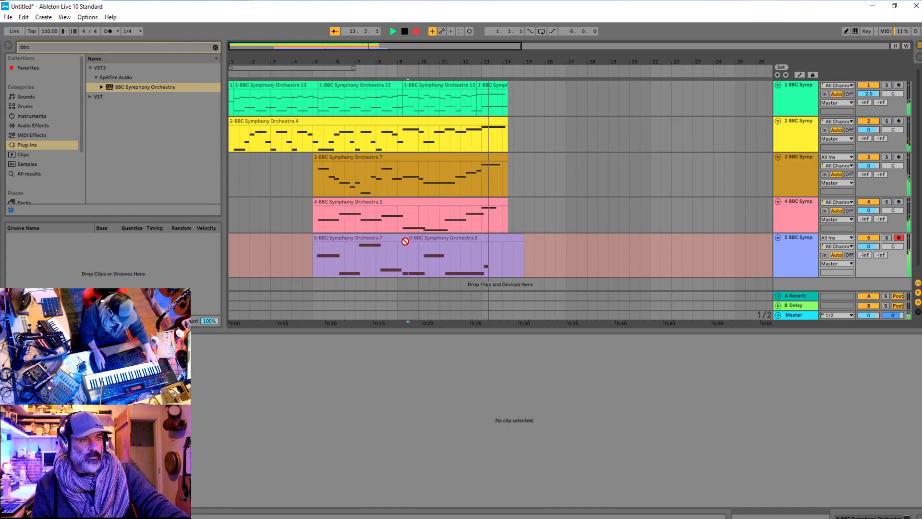
{"action": "key", "text": "space"}
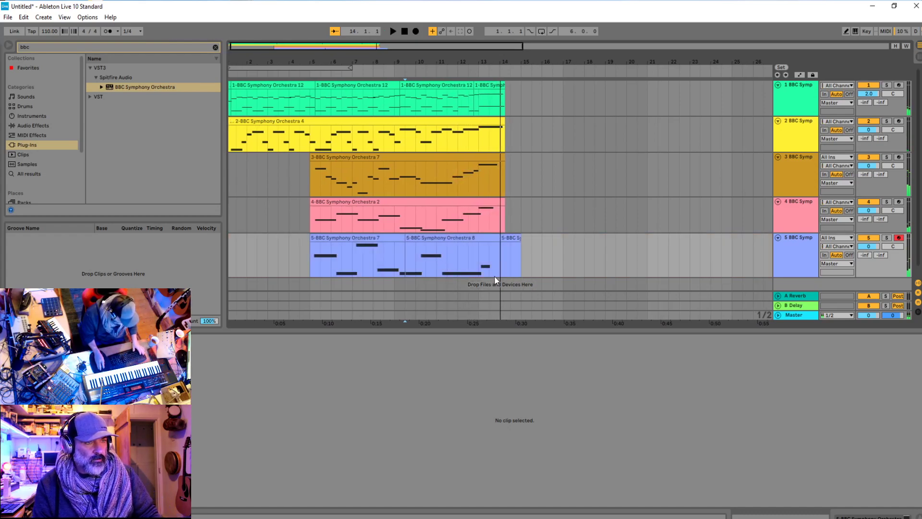
Move the last note of the new track 5 clip to D#1 at bar 13 and lengthen it after a playback check
{"action": "left_click", "coordinate": [495, 276]}
{"action": "left_click_drag", "start_coordinate": [834, 407], "coordinate": [800, 428]}
{"action": "left_click", "coordinate": [763, 431]}
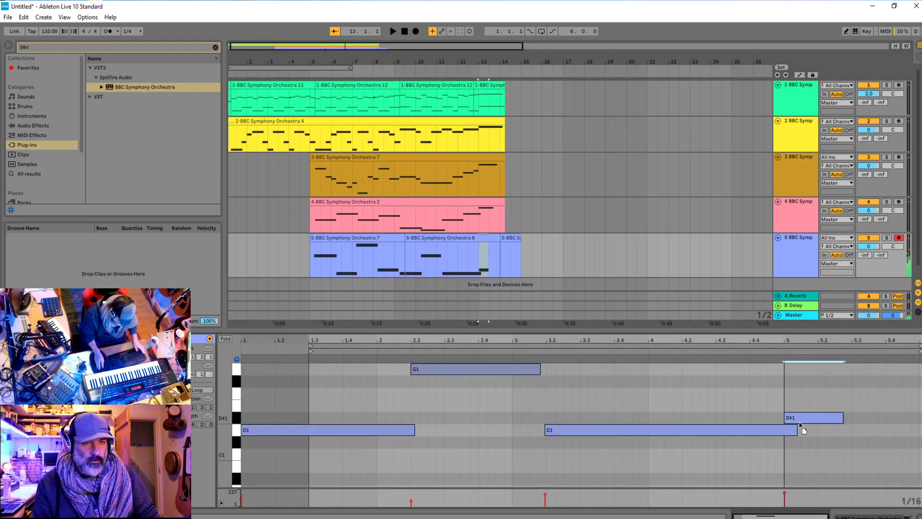
{"action": "left_click", "coordinate": [452, 258]}
{"action": "key", "text": "space"}
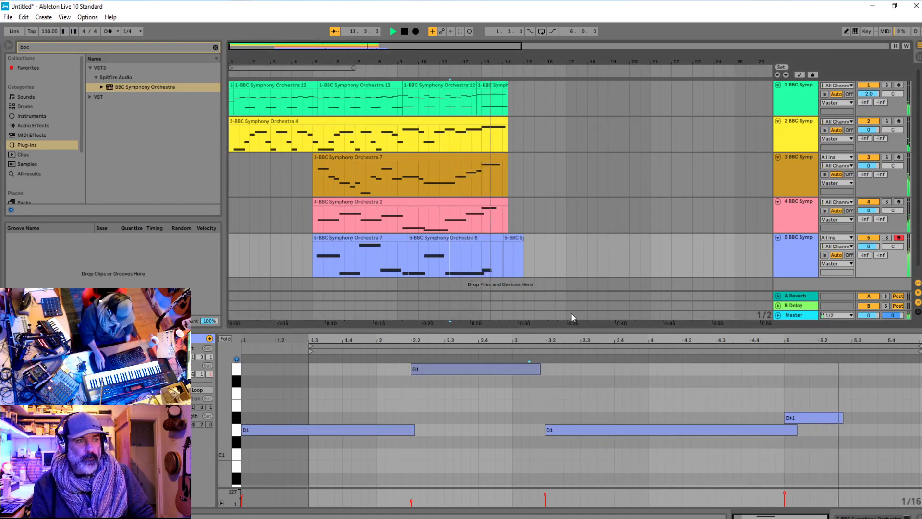
{"action": "left_click_drag", "start_coordinate": [843, 419], "coordinate": [867, 419]}
Trim the last A#3 note in the track 4 clip to end at clip bar 9, trying C#4 earlier before restoring it
{"action": "left_click", "coordinate": [471, 231]}
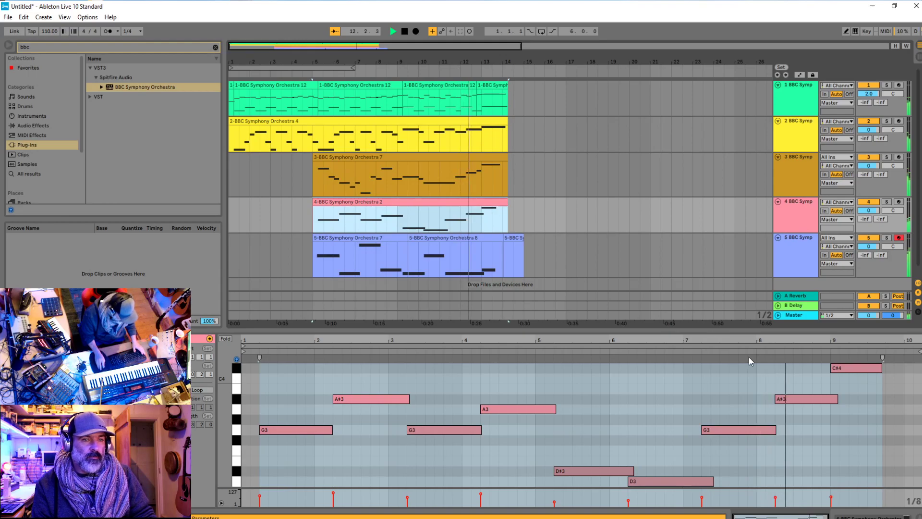
{"action": "key", "text": "space"}
{"action": "left_click_drag", "start_coordinate": [842, 401], "coordinate": [831, 402]}
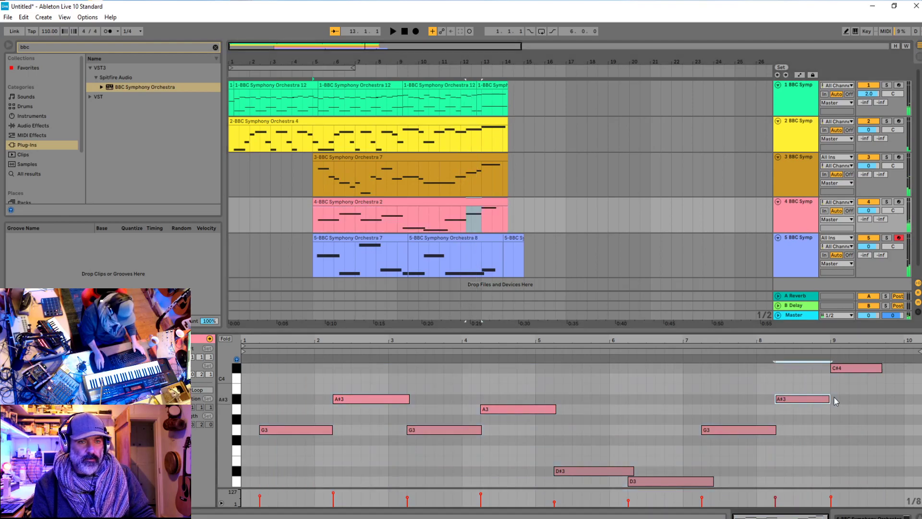
{"action": "left_click", "coordinate": [839, 374]}
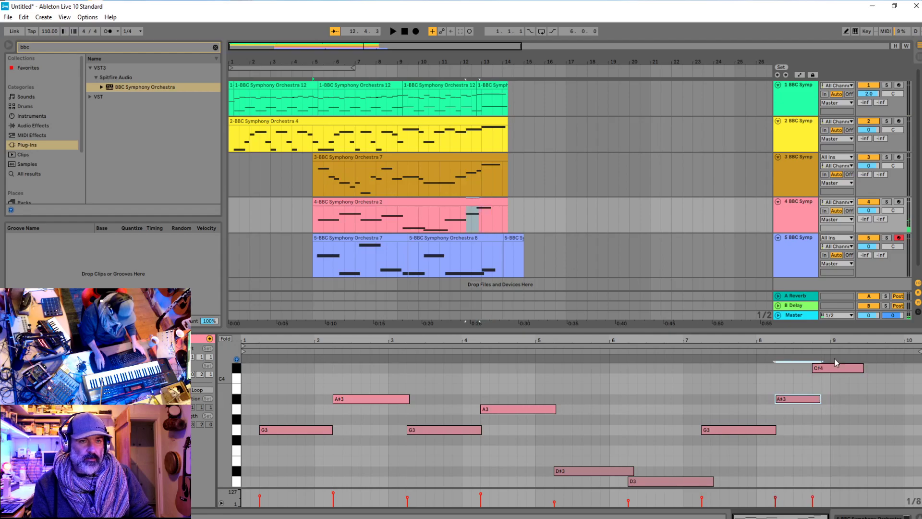
{"action": "left_click_drag", "start_coordinate": [829, 367], "coordinate": [828, 368]}
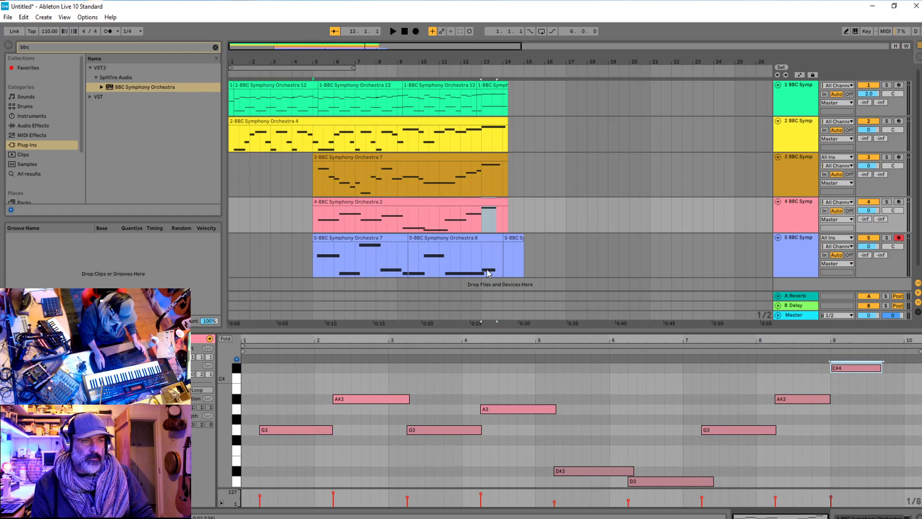
Reopen the second track 5 clip, move its D#1 note earlier to bar 12, beat 4, and play the passage
{"action": "left_click", "coordinate": [473, 237]}
{"action": "left_click", "coordinate": [800, 420]}
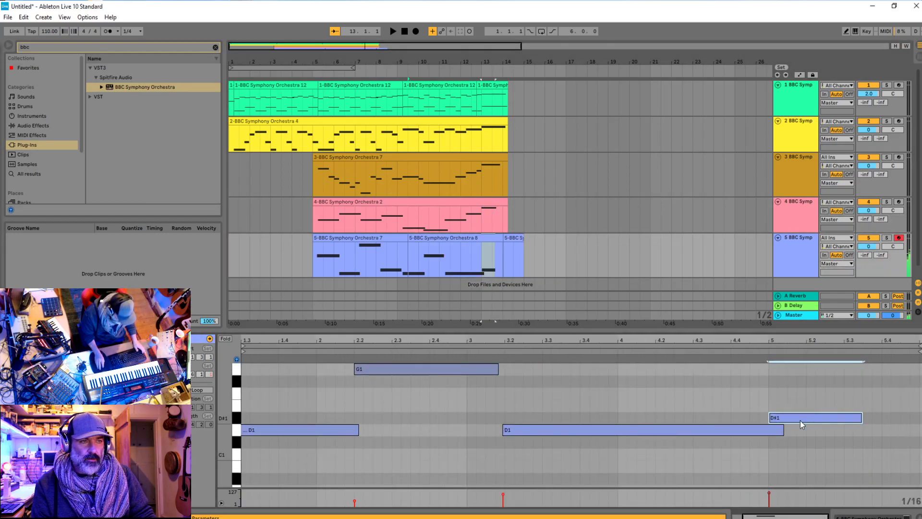
{"action": "left_click_drag", "start_coordinate": [801, 420], "coordinate": [785, 423]}
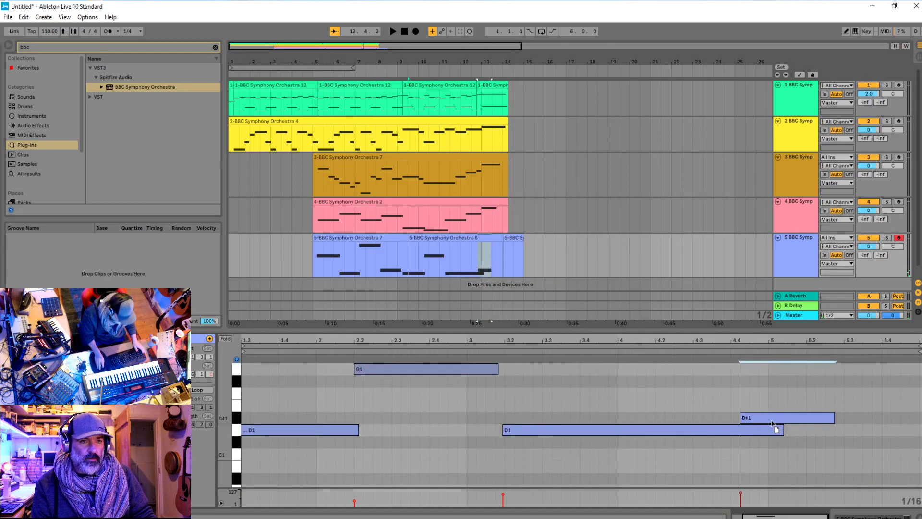
{"action": "left_click", "coordinate": [446, 258]}
{"action": "key", "text": "space"}
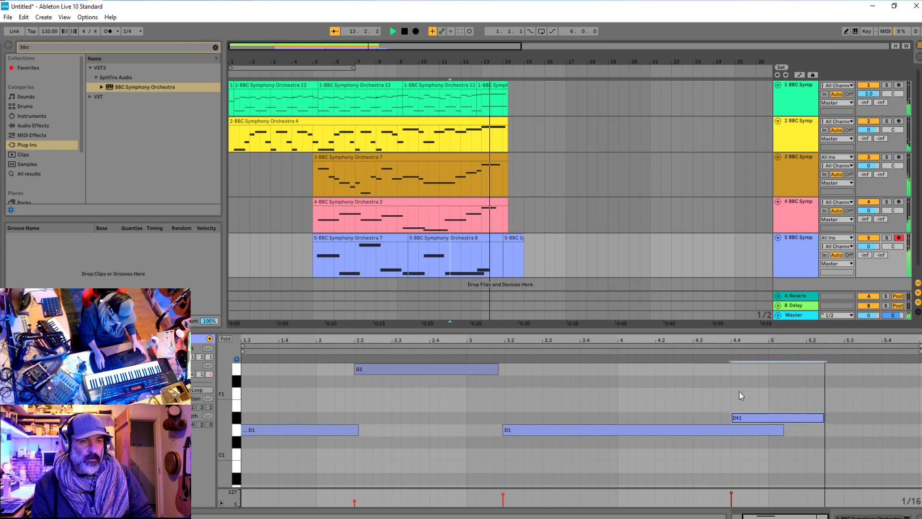
Try the D#1 note back at bar 13 with the preceding D1 first shortened, then extended to meet it, auditioning both versions
{"action": "key", "text": "space"}
{"action": "mouse_move", "coordinate": [782, 430]}
{"action": "left_mouse_down"}
{"action": "mouse_move", "coordinate": [737, 430]}
{"action": "mouse_move", "coordinate": [789, 419]}
{"action": "left_mouse_up"}
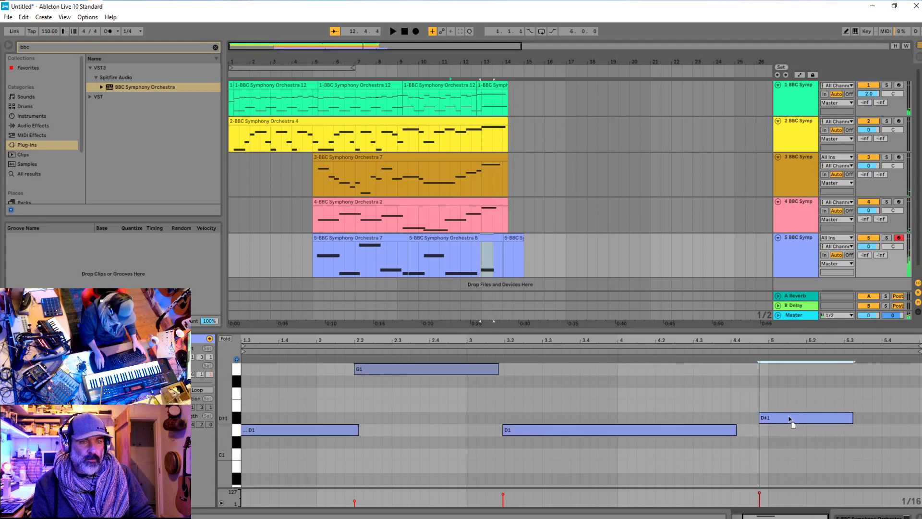
{"action": "left_click", "coordinate": [471, 255]}
{"action": "key", "text": "space"}
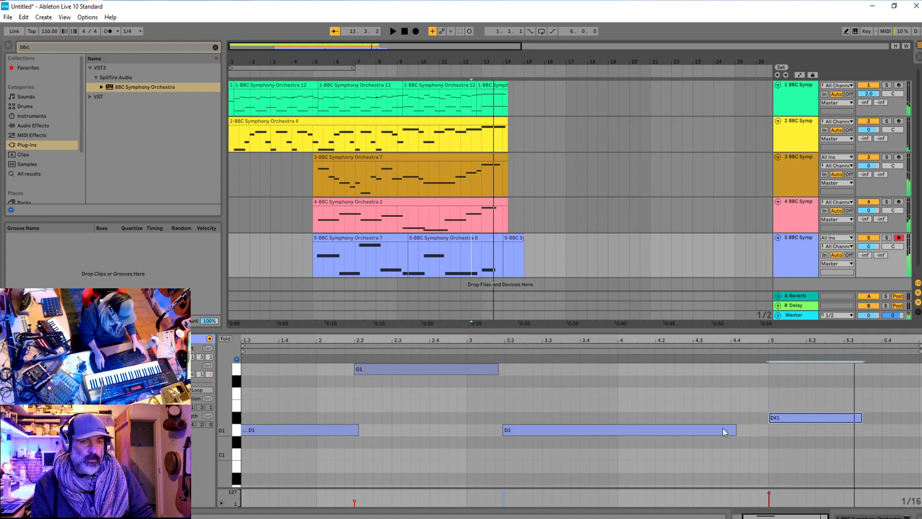
{"action": "key", "text": "space"}
{"action": "left_click_drag", "start_coordinate": [736, 430], "coordinate": [767, 429]}
{"action": "left_click", "coordinate": [439, 264]}
{"action": "key", "text": "space"}
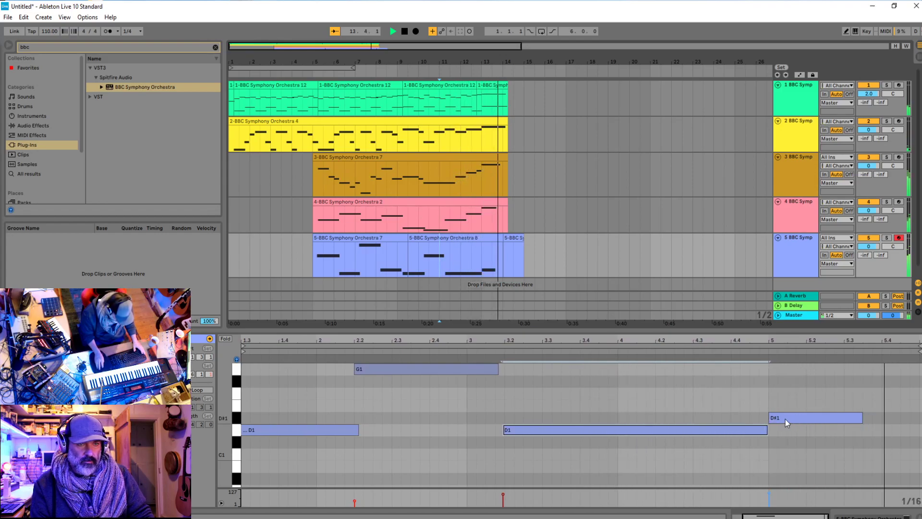
Try shifting the D#1 note from bar 13 back to bar 12, beat 4, overlapping the extended D1, and audition it
{"action": "key", "text": "space"}
{"action": "left_click_drag", "start_coordinate": [785, 419], "coordinate": [748, 418]}
{"action": "left_click", "coordinate": [440, 246]}
{"action": "key", "text": "space"}
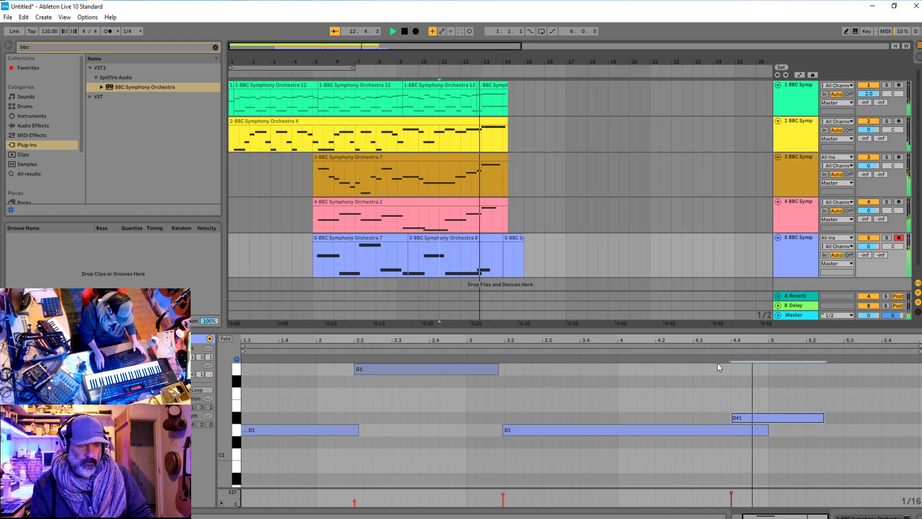
Place the D#1 note midway through bar 12, beat 4, trim the preceding D1 to end where it starts, and play the result
{"action": "key", "text": "space"}
{"action": "left_click_drag", "start_coordinate": [761, 420], "coordinate": [782, 419]}
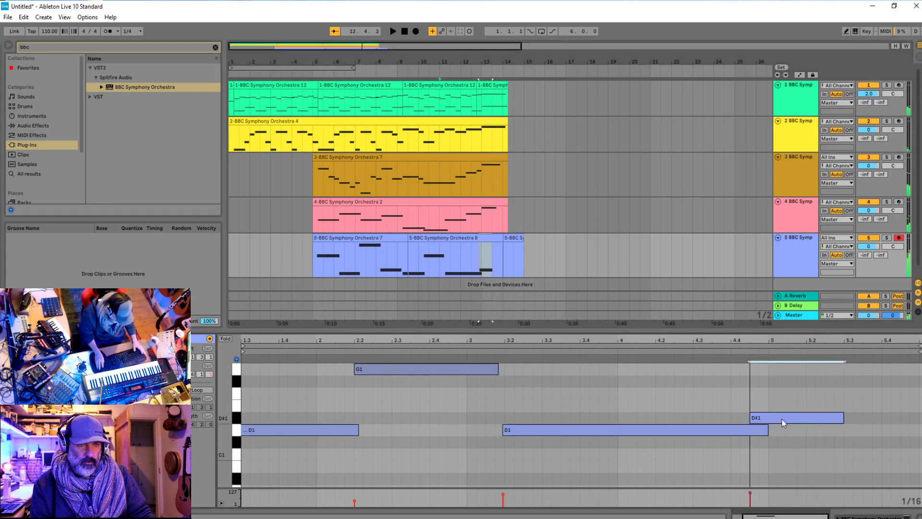
{"action": "left_click_drag", "start_coordinate": [848, 420], "coordinate": [873, 419]}
{"action": "left_click_drag", "start_coordinate": [767, 432], "coordinate": [750, 432]}
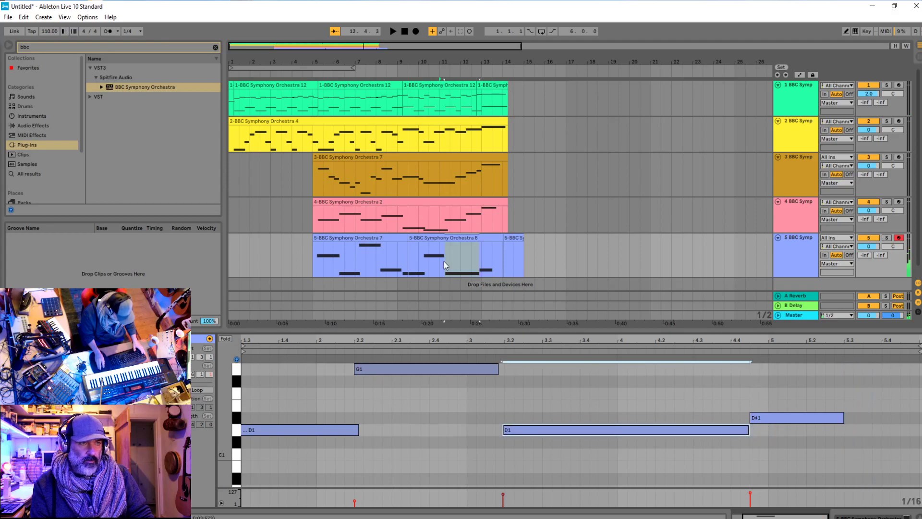
{"action": "key", "text": "space"}
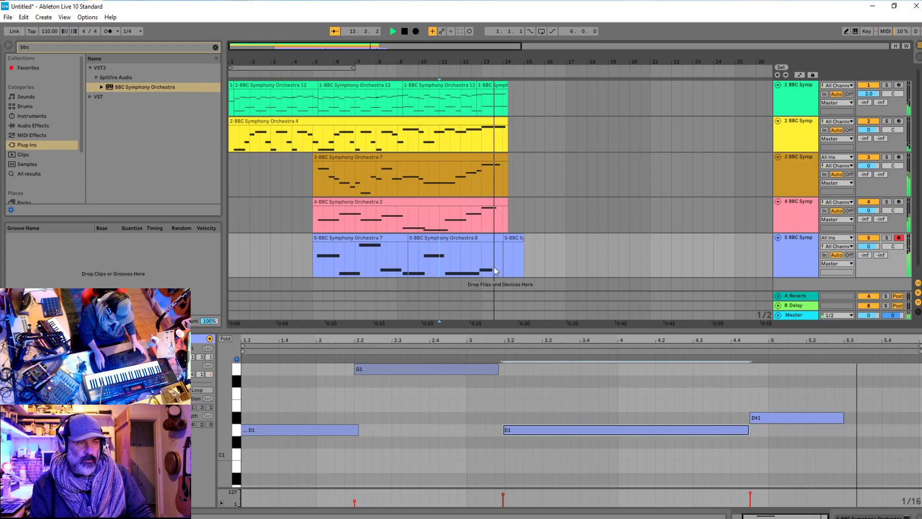
Shorten the track 5 D1 note to end at bar 12, beat 3, and move the following D#1 to start there
{"action": "left_click", "coordinate": [446, 264]}
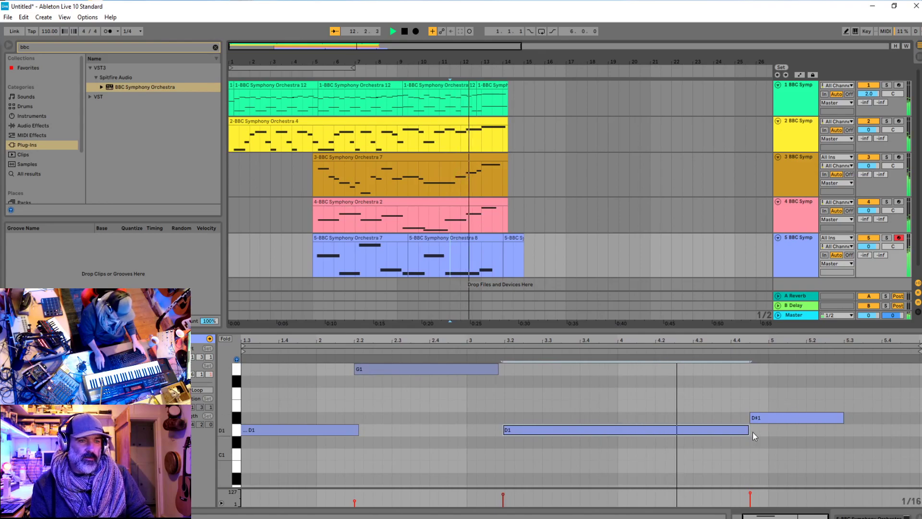
{"action": "key", "text": "space"}
{"action": "left_click_drag", "start_coordinate": [747, 430], "coordinate": [693, 429]}
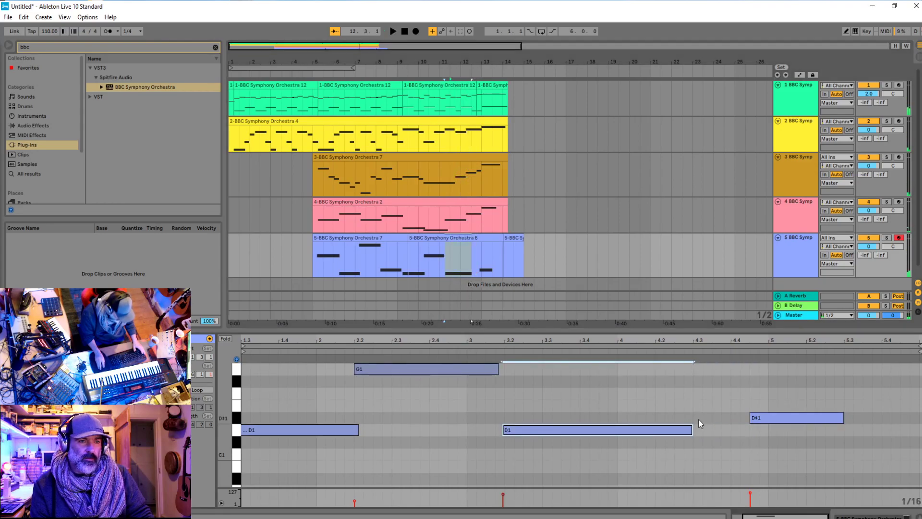
{"action": "left_click_drag", "start_coordinate": [771, 423], "coordinate": [714, 422]}
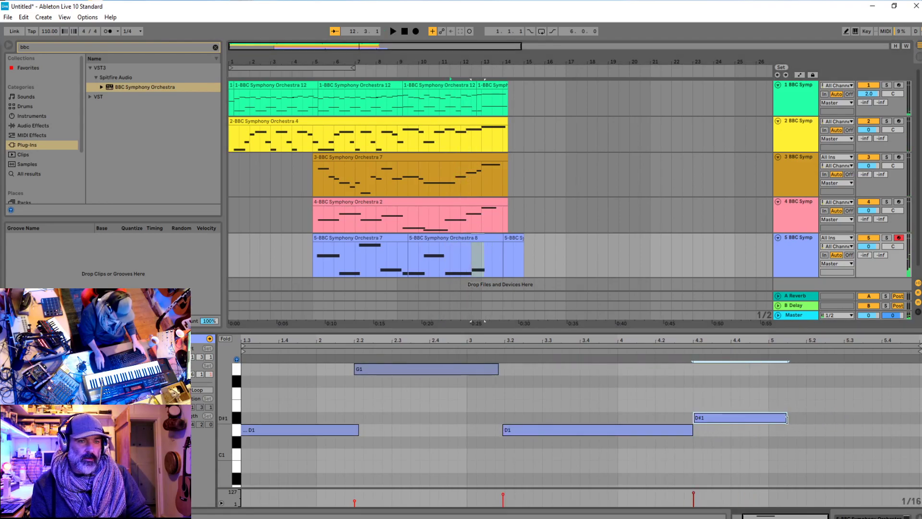
Lengthen the D#1 note to late in bar 13, audition it, trim it back to beat 2 of that bar and play the result
{"action": "left_click_drag", "start_coordinate": [786, 419], "coordinate": [900, 418]}
{"action": "left_click", "coordinate": [449, 273]}
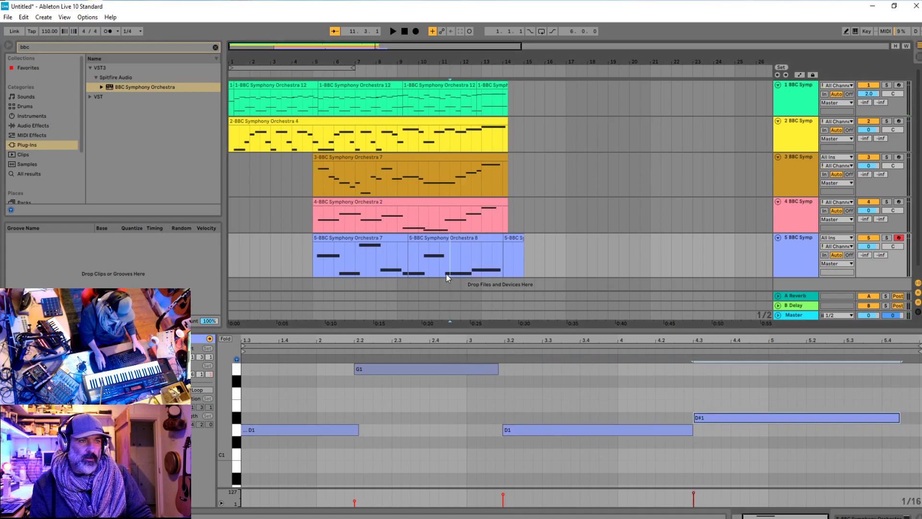
{"action": "key", "text": "space"}
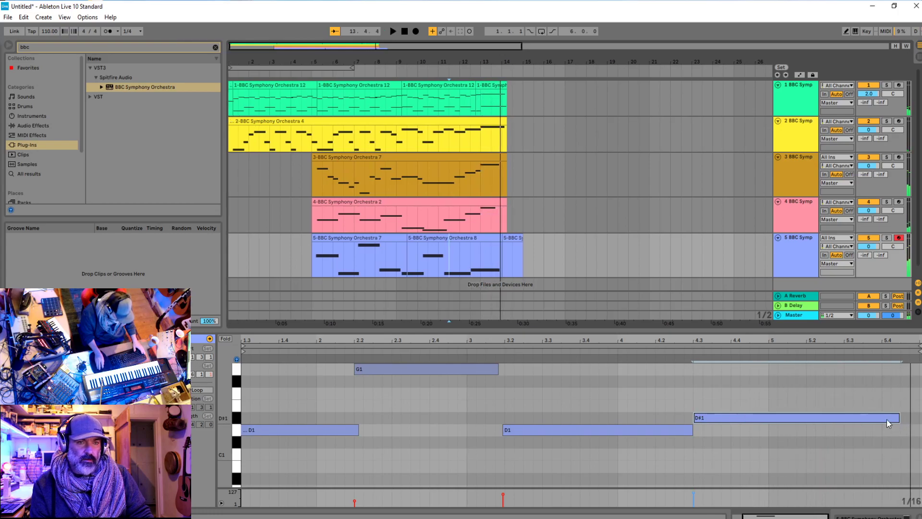
{"action": "left_click_drag", "start_coordinate": [899, 418], "coordinate": [836, 419]}
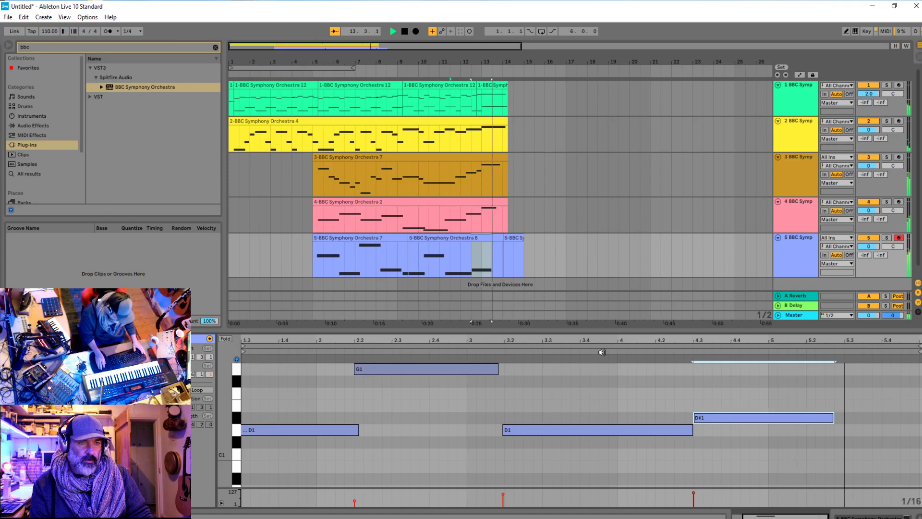
{"action": "key", "text": "space"}
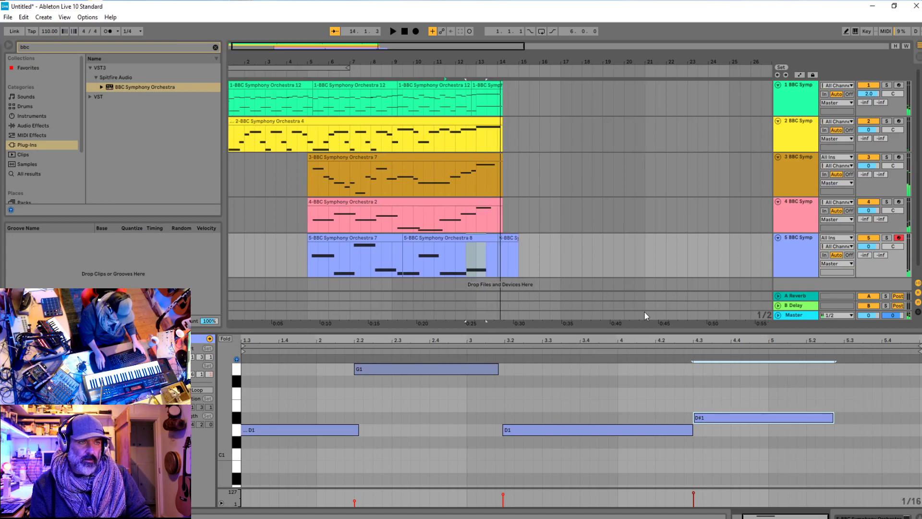
Extend the final C#4 note in the track 4 clip to beat 4 of bar 13 and play the ending
{"action": "left_click", "coordinate": [487, 216]}
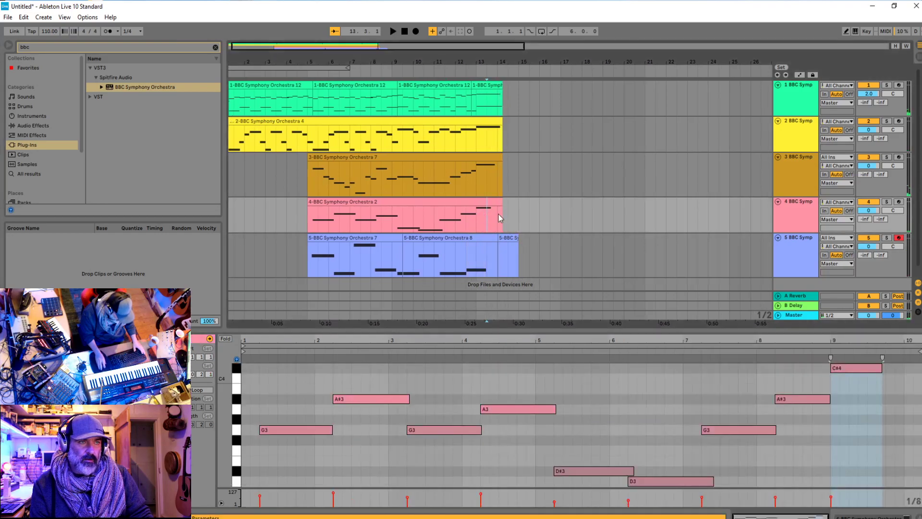
{"action": "left_click", "coordinate": [881, 369]}
{"action": "left_click_drag", "start_coordinate": [899, 368], "coordinate": [889, 369]}
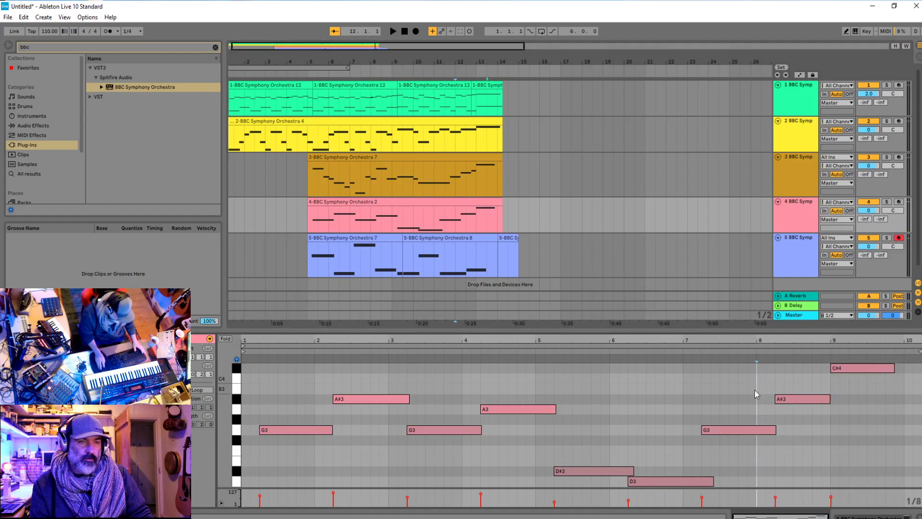
{"action": "key", "text": "space"}
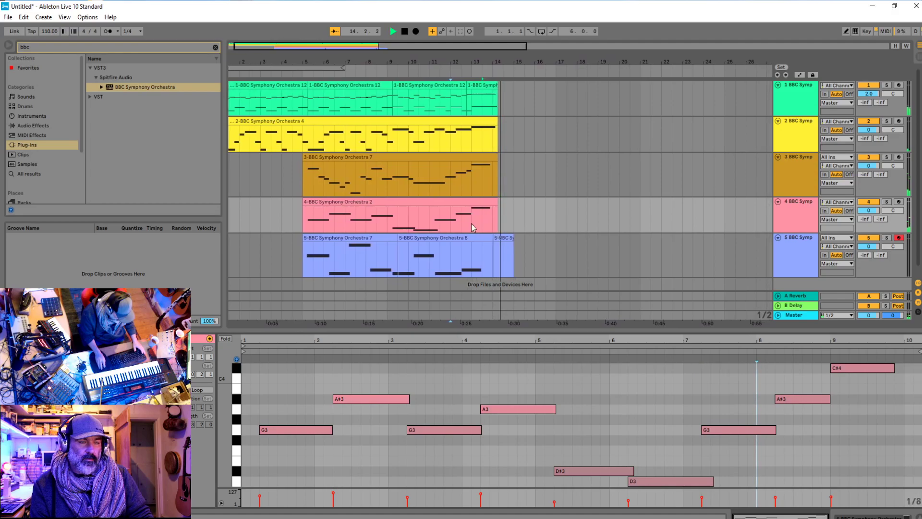
{"action": "key", "text": "space"}
Consolidate the track 5 clips into one clip and trim it to run from bar 5 to bar 14
{"action": "left_click", "coordinate": [336, 245]}
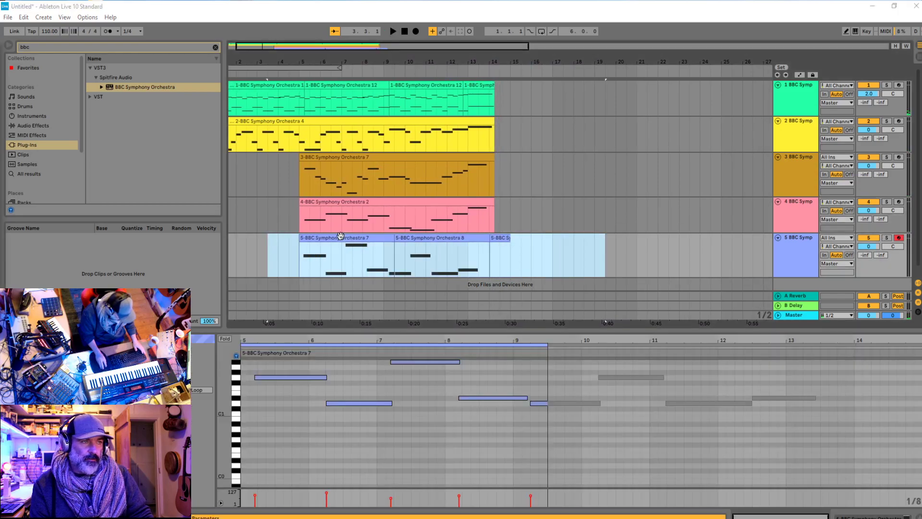
{"action": "right_click", "coordinate": [339, 236]}
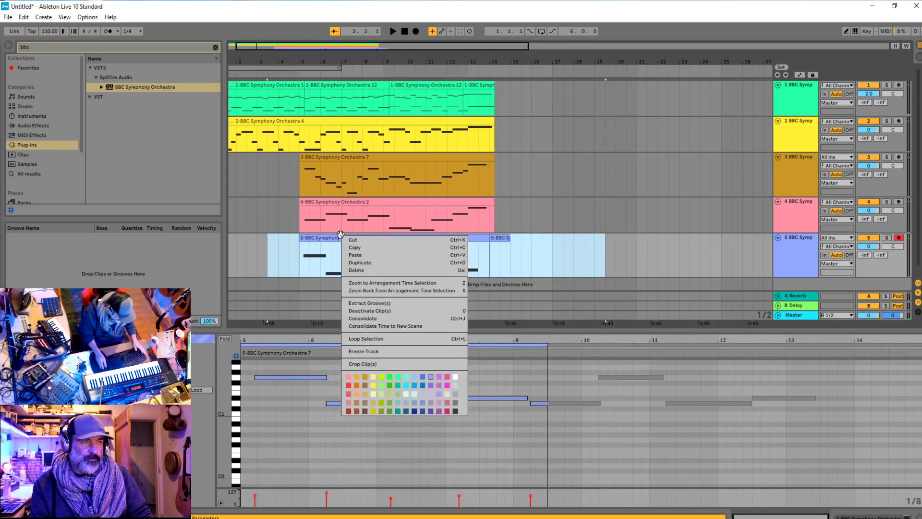
{"action": "left_click", "coordinate": [398, 320]}
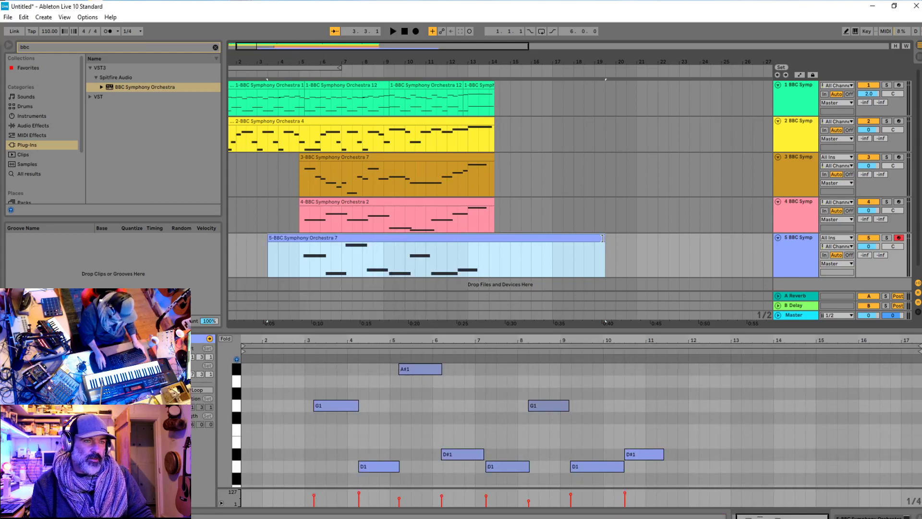
{"action": "left_click_drag", "start_coordinate": [603, 235], "coordinate": [489, 236]}
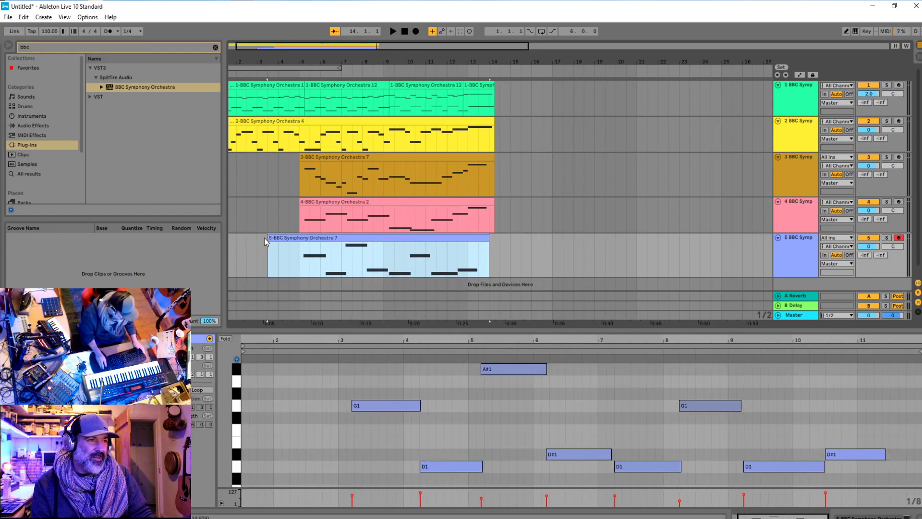
{"action": "left_click_drag", "start_coordinate": [272, 237], "coordinate": [303, 237]}
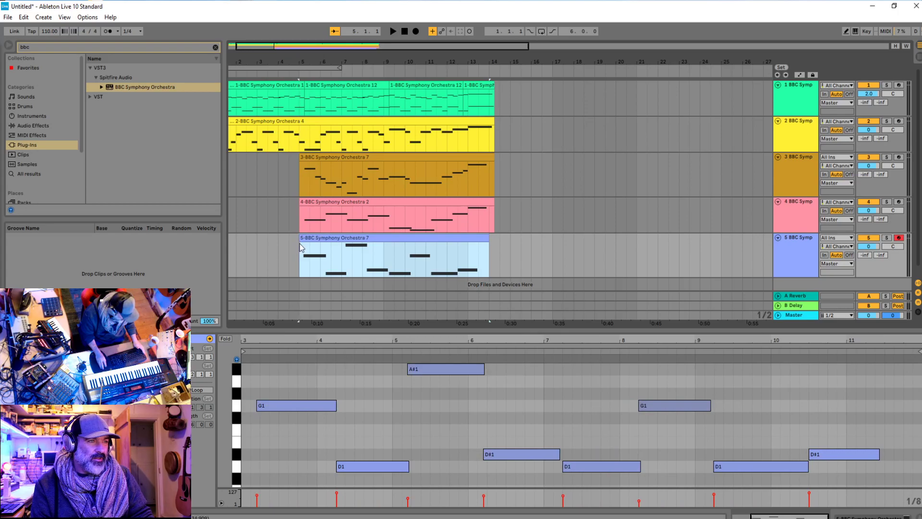
{"action": "key", "text": "ctrl+a"}
{"action": "key", "text": "ctrl+s"}
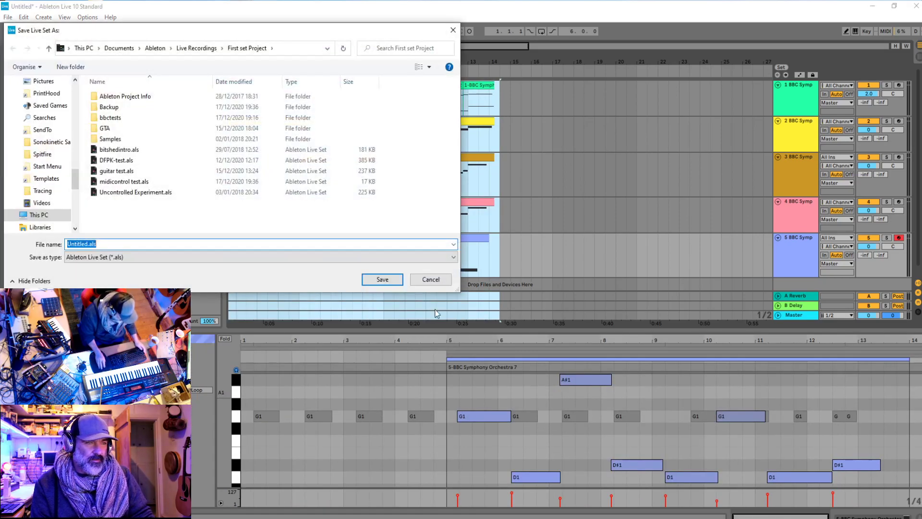
{"action": "key", "text": "Escape"}
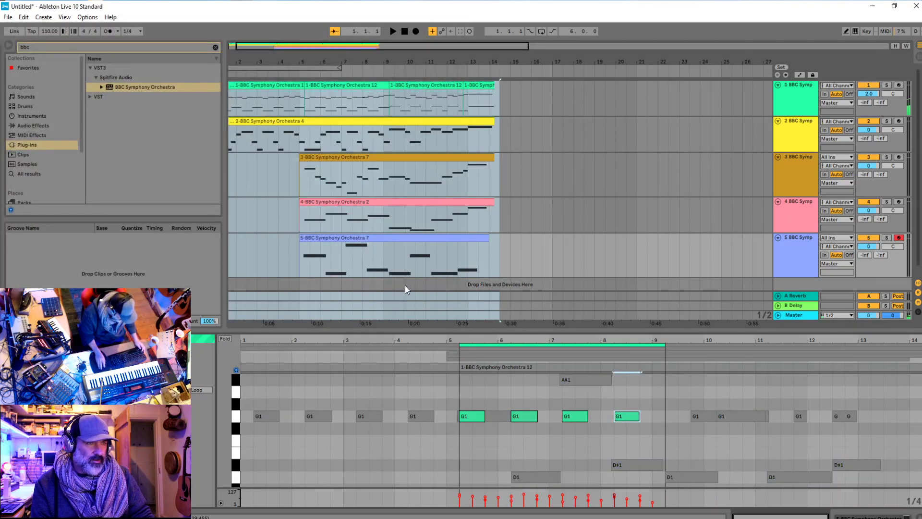
{"action": "left_click", "coordinate": [377, 245]}
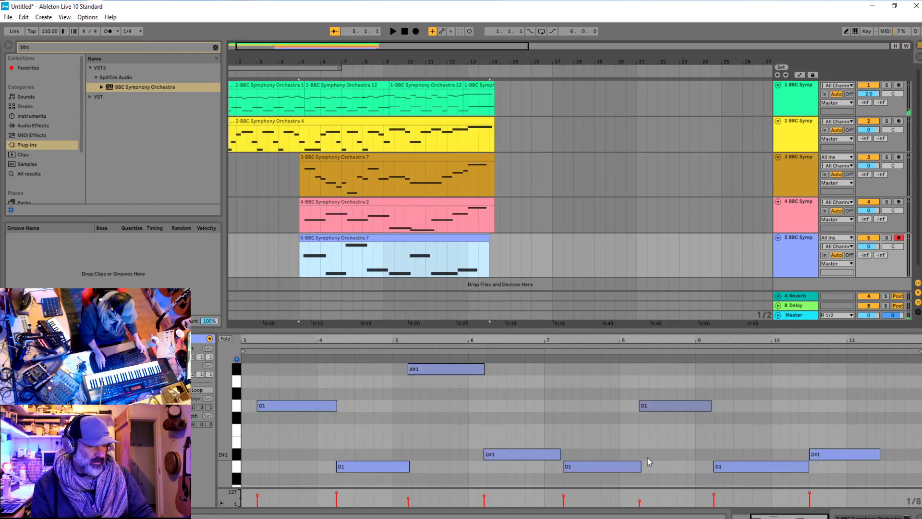
{"action": "key", "text": "ctrl+a"}
{"action": "left_click", "coordinate": [389, 246]}
{"action": "left_click", "coordinate": [552, 416]}
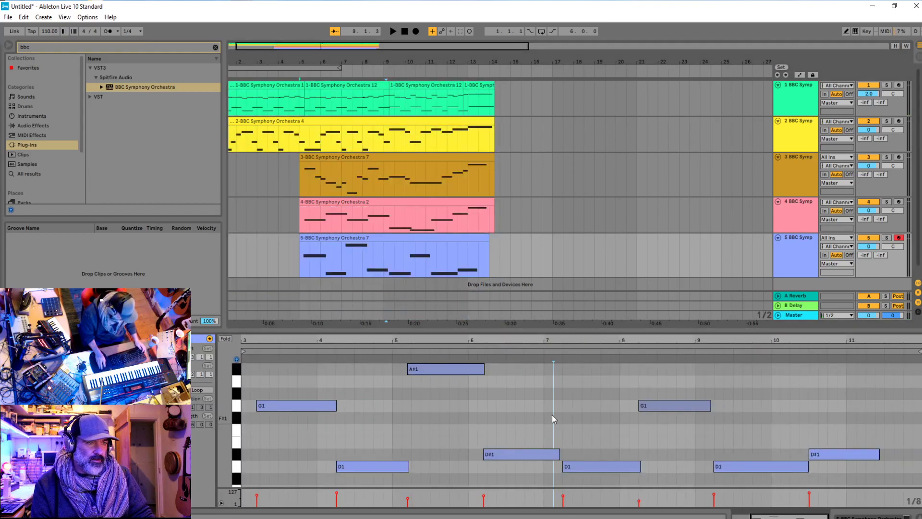
{"action": "double_click", "coordinate": [551, 419]}
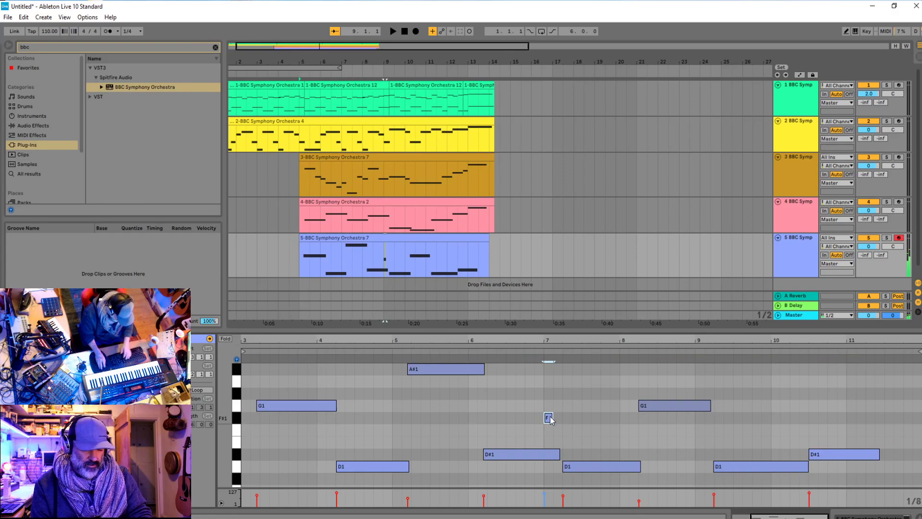
{"action": "key", "text": "Delete"}
Quantize the start of all notes in the consolidated track 5 clip to 1/4 at 100%
{"action": "key", "text": "ctrl+a"}
{"action": "right_click", "coordinate": [550, 416]}
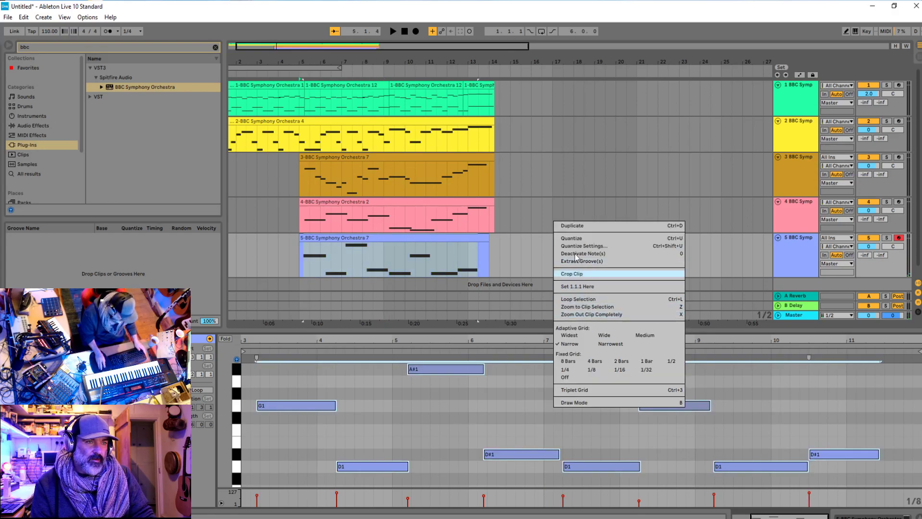
{"action": "left_click", "coordinate": [575, 246]}
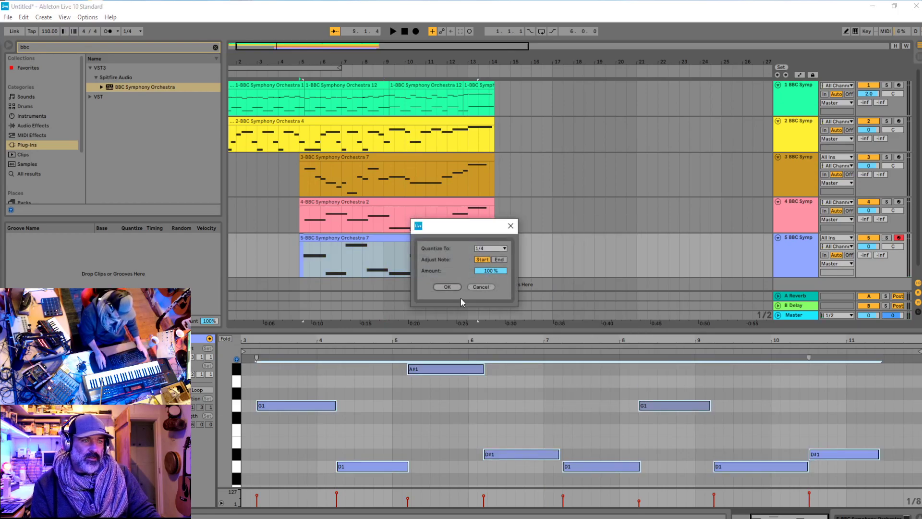
{"action": "left_click", "coordinate": [447, 287]}
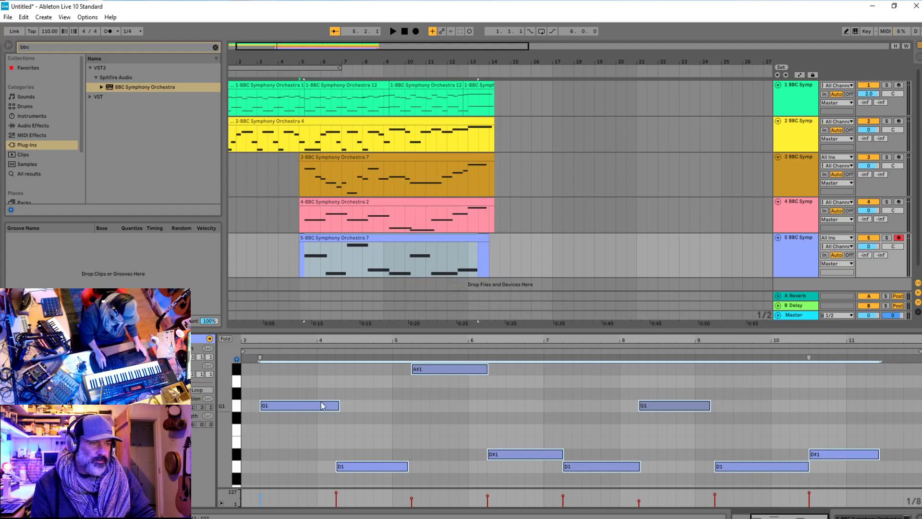
{"action": "left_click", "coordinate": [264, 378]}
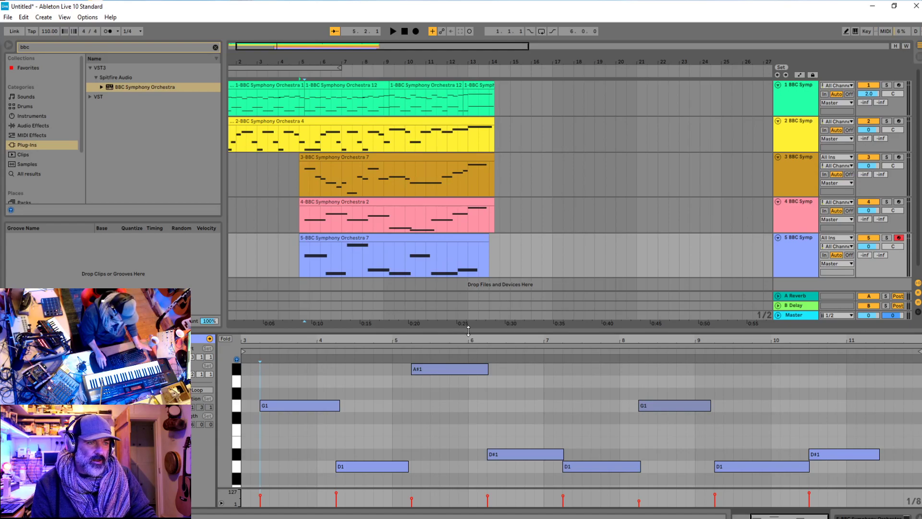
Reduce the clip editor's height to give the arrangement more room, and look at the Session view before returning to the Arrangement view
{"action": "left_click_drag", "start_coordinate": [469, 331], "coordinate": [468, 356]}
{"action": "left_click", "coordinate": [382, 297]}
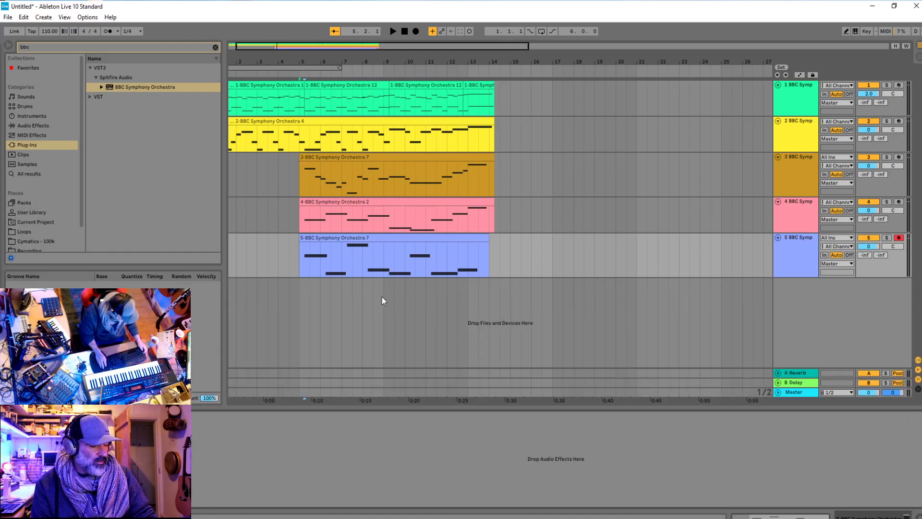
{"action": "key", "text": "shift+Tab"}
{"action": "key", "text": "Tab"}
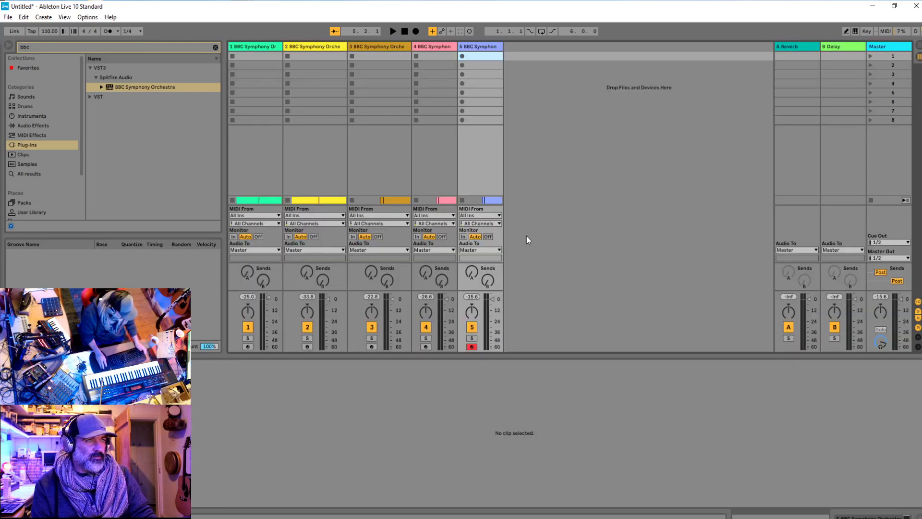
{"action": "key", "text": "Tab"}
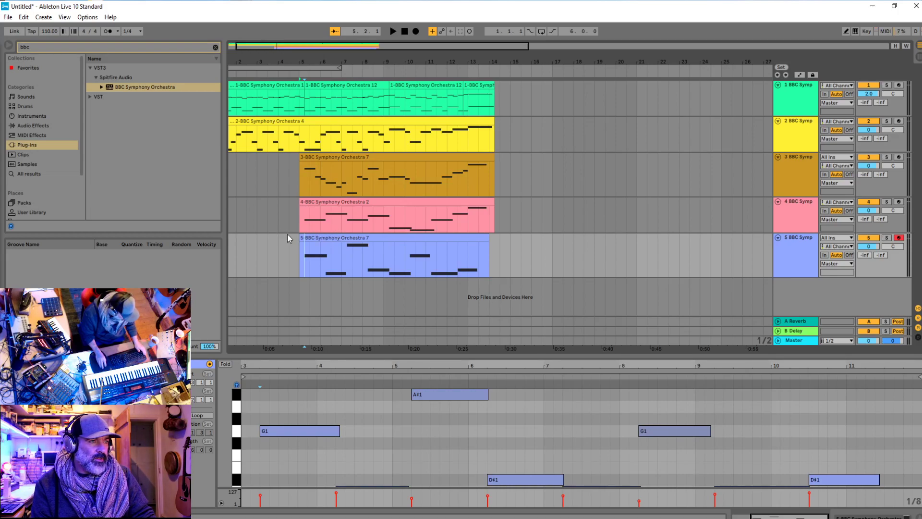
Play the layered arrangement from bar 5 to check the consolidated, quantized track 5 part
{"action": "key", "text": "space"}
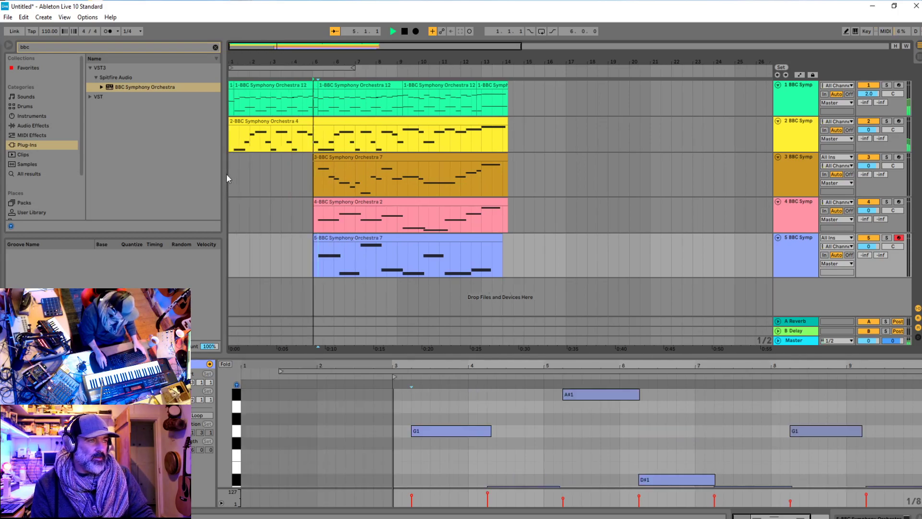
{"action": "key", "text": "space"}
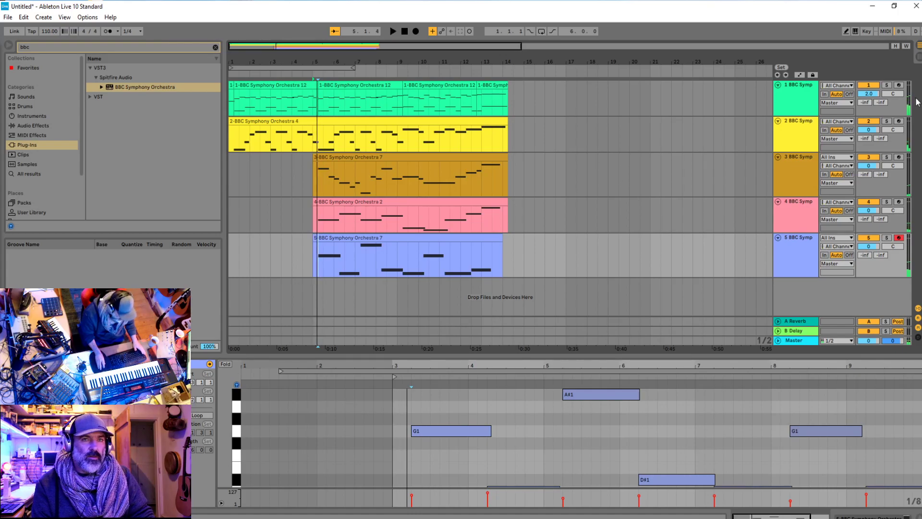
{"action": "left_click", "coordinate": [499, 240]}
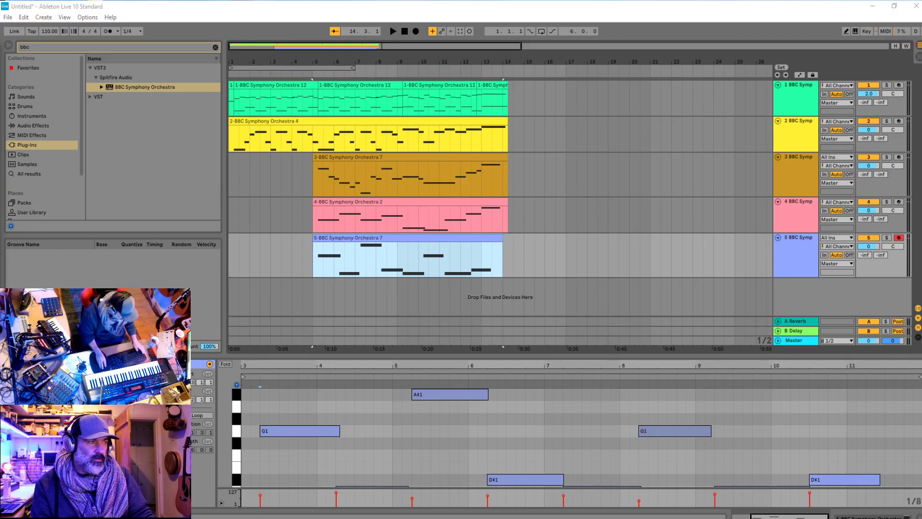
{"action": "left_click", "coordinate": [318, 268]}
{"action": "key", "text": "space"}
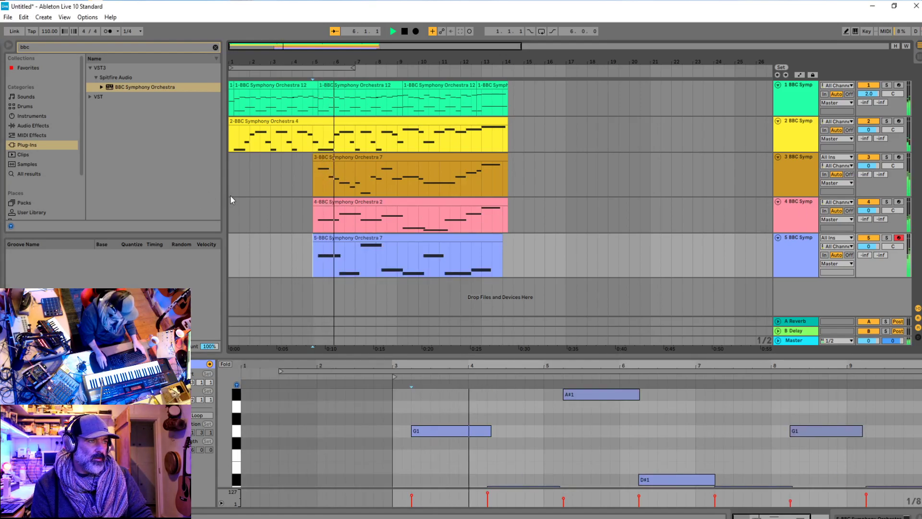
Reduce the heights of tracks 3, 2 and 4 in the arrangement while it plays
{"action": "left_click_drag", "start_coordinate": [794, 196], "coordinate": [797, 171]}
{"action": "left_click", "coordinate": [796, 149]}
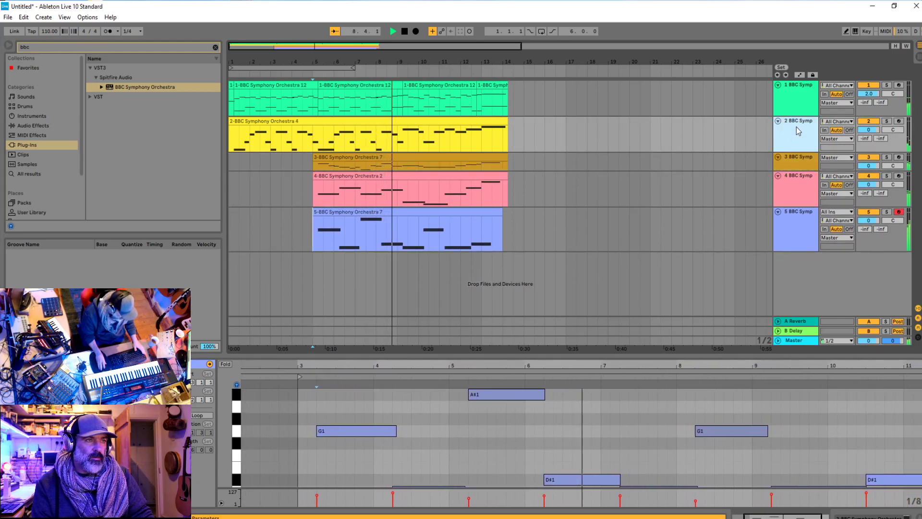
{"action": "left_click_drag", "start_coordinate": [795, 149], "coordinate": [792, 135]}
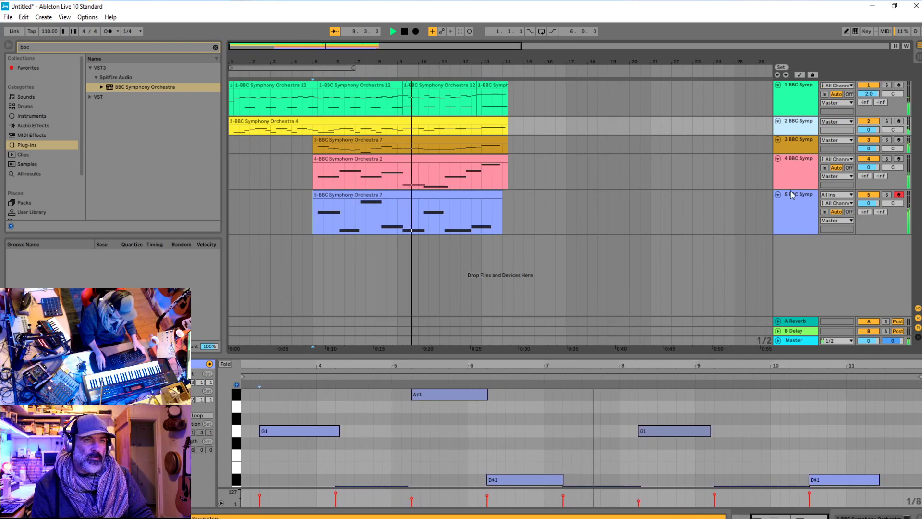
{"action": "left_click", "coordinate": [793, 164]}
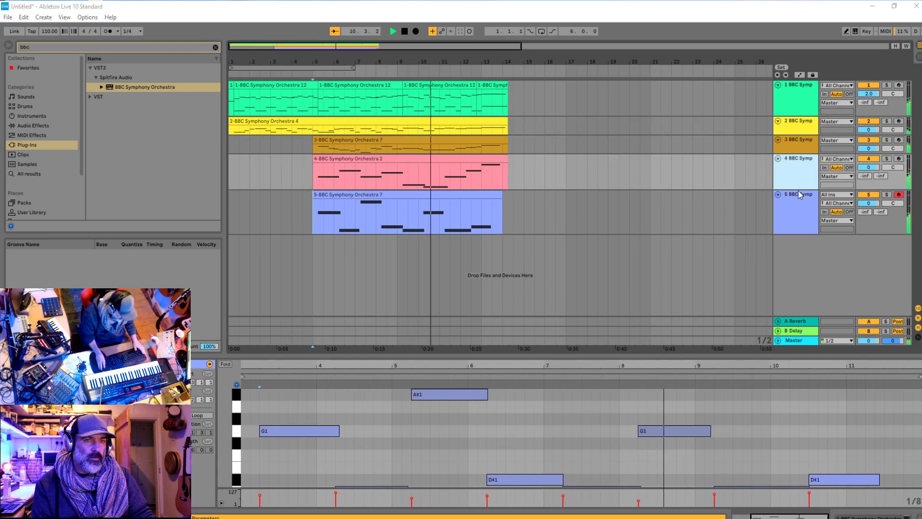
{"action": "left_click_drag", "start_coordinate": [797, 189], "coordinate": [797, 168]}
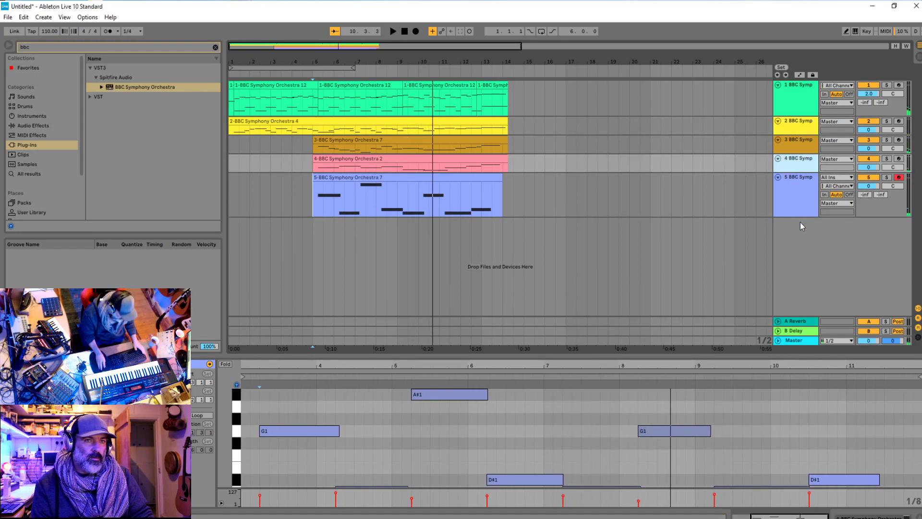
Reduce the height of track 5 and play the layered arrangement from bar 1 into bar 6
{"action": "left_click", "coordinate": [800, 192]}
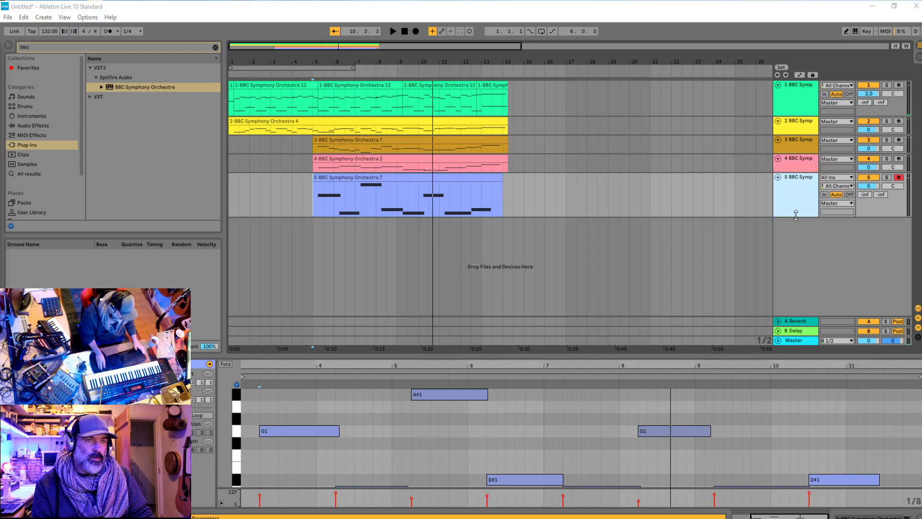
{"action": "left_click_drag", "start_coordinate": [794, 218], "coordinate": [796, 200]}
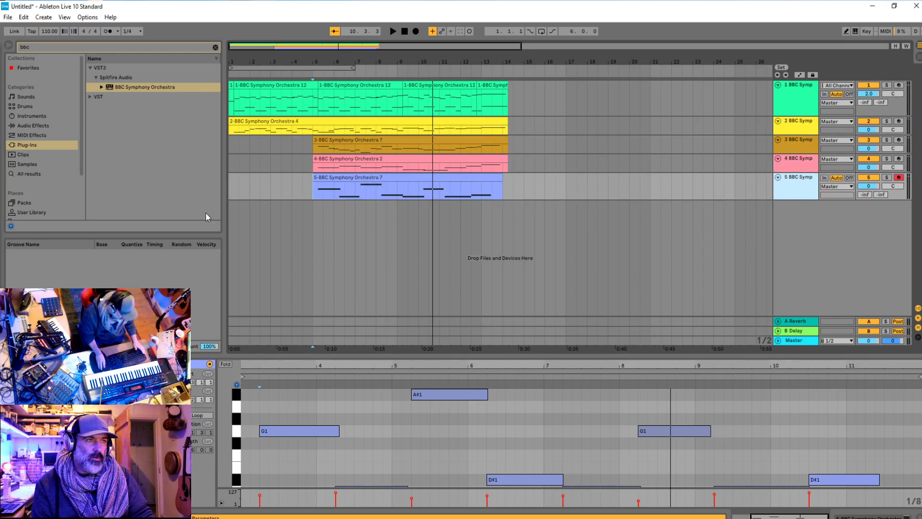
{"action": "left_click", "coordinate": [230, 237]}
{"action": "key", "text": "space"}
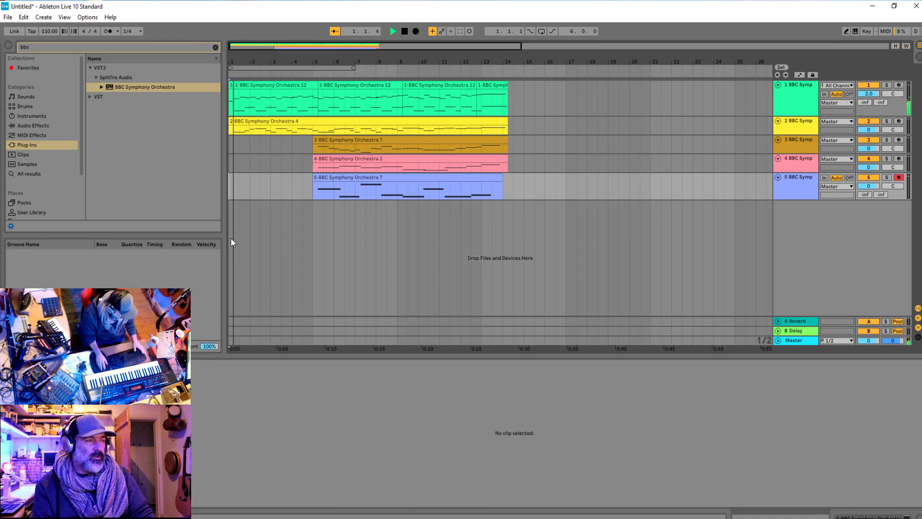
{"action": "key", "text": "plus"}
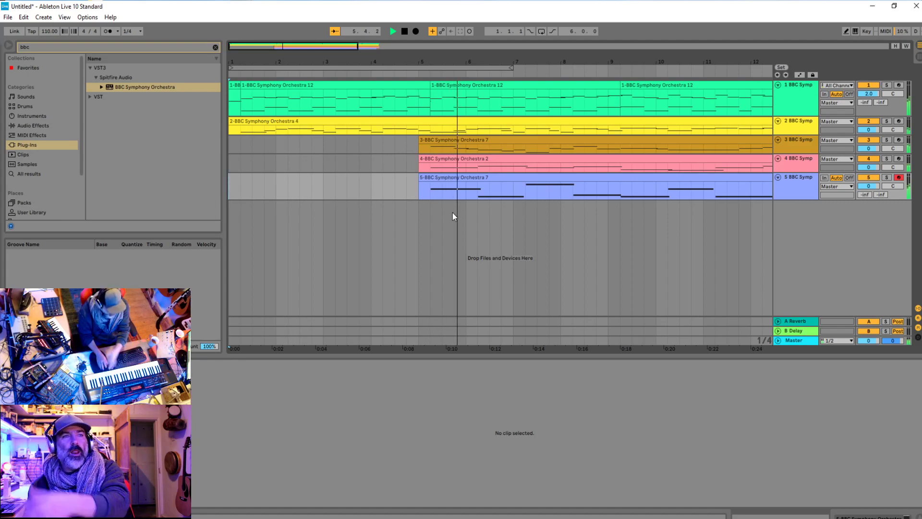
{"action": "key", "text": "space"}
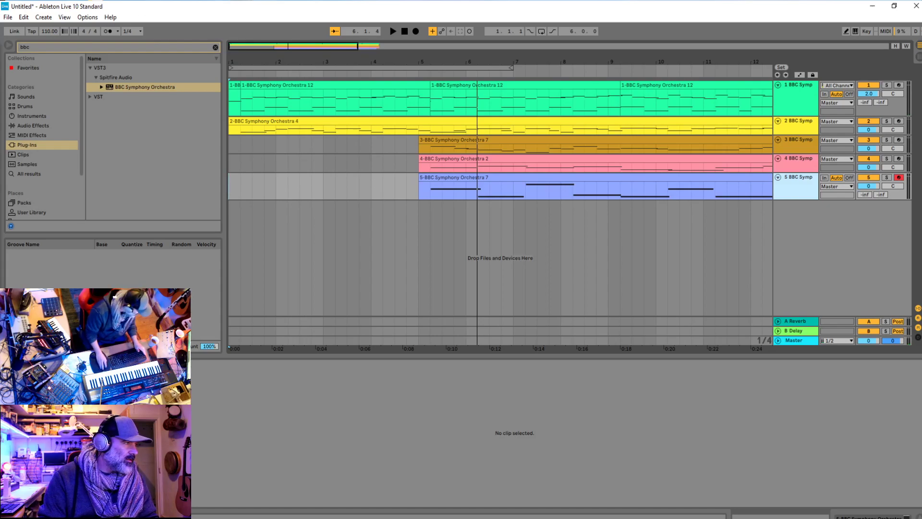
Insert a sixth MIDI track below track 5 and load the BBC Symphony Orchestra plug-in onto it
{"action": "right_click", "coordinate": [878, 244]}
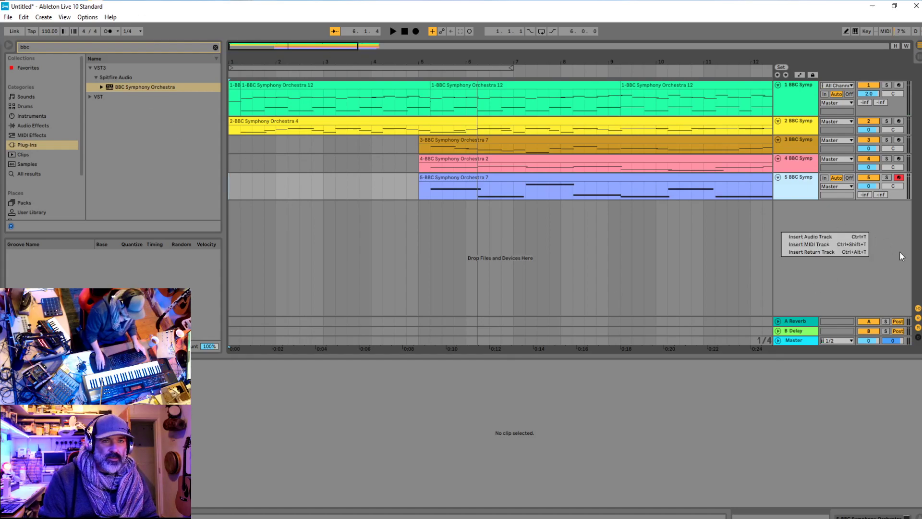
{"action": "left_click", "coordinate": [811, 245]}
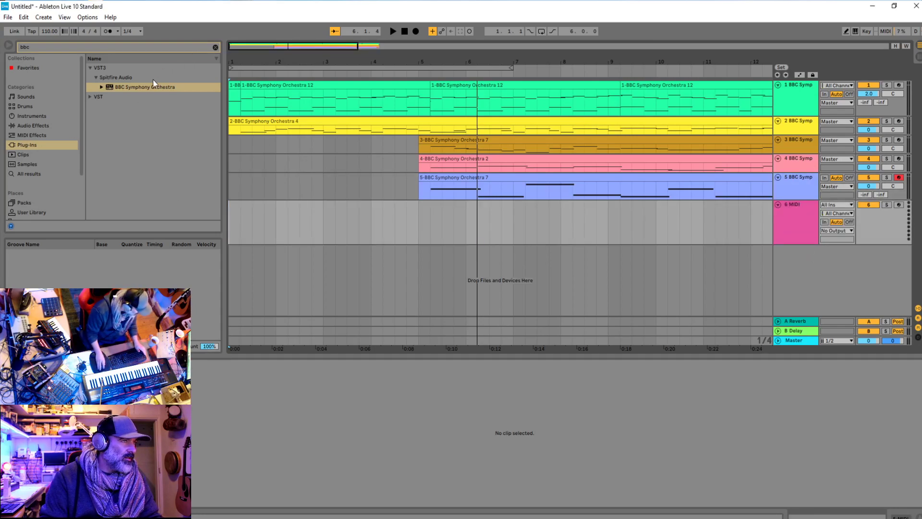
{"action": "left_click_drag", "start_coordinate": [153, 86], "coordinate": [241, 204]}
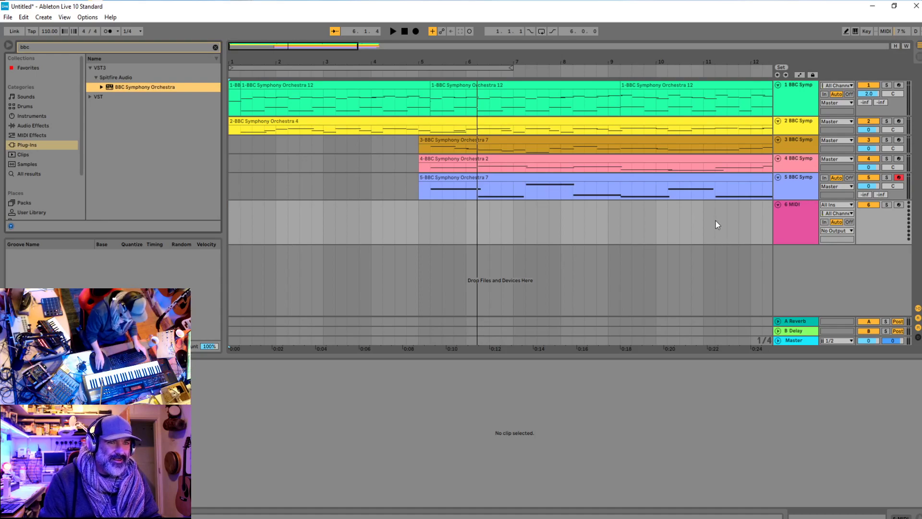
{"action": "left_click_drag", "start_coordinate": [715, 222], "coordinate": [715, 223]}
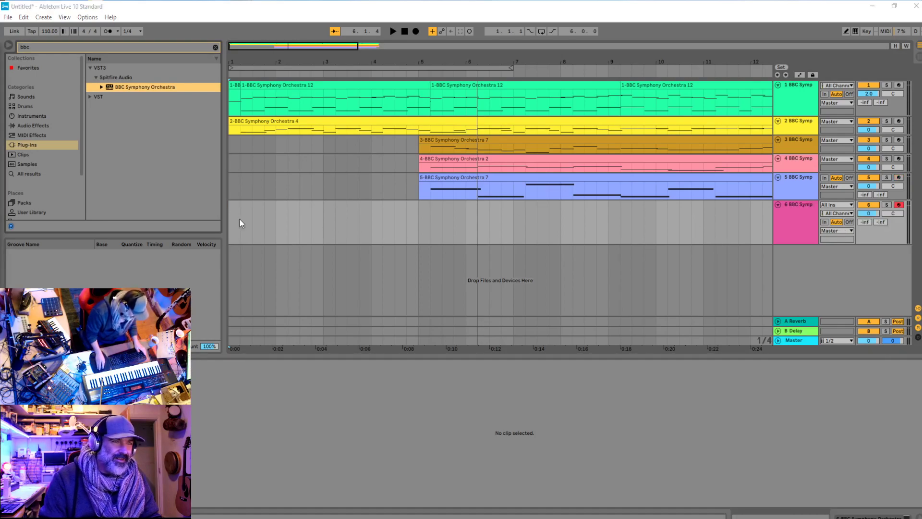
{"action": "left_click", "coordinate": [791, 229]}
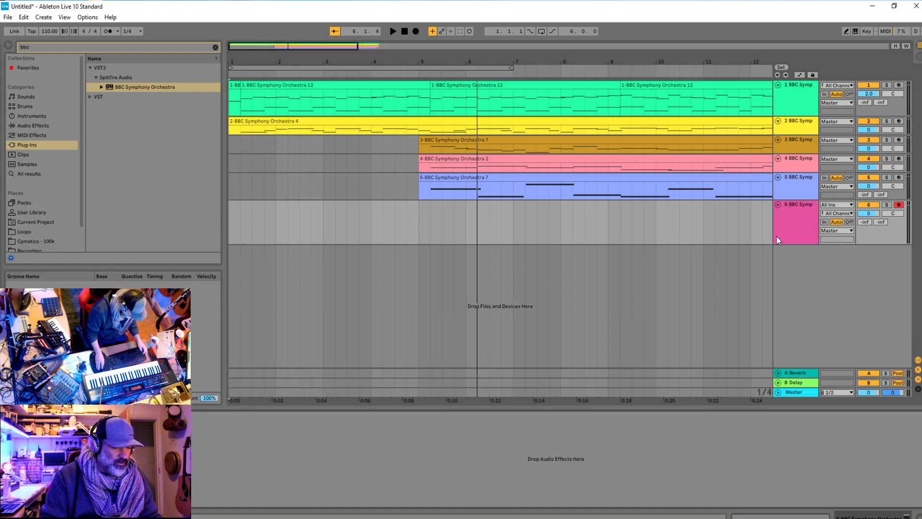
{"action": "left_click", "coordinate": [776, 234]}
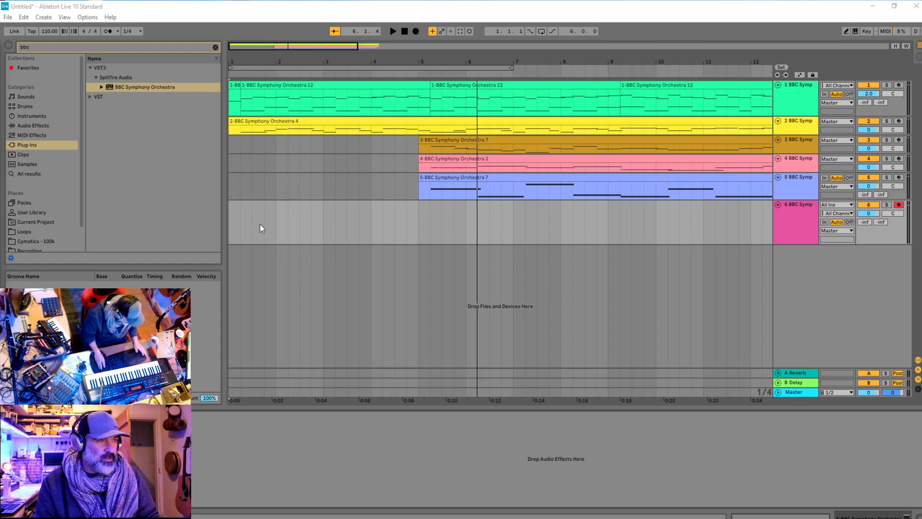
Play the opening beats of the arrangement from bar 1 with the new sixth track armed
{"action": "left_click", "coordinate": [229, 223]}
{"action": "key", "text": "space"}
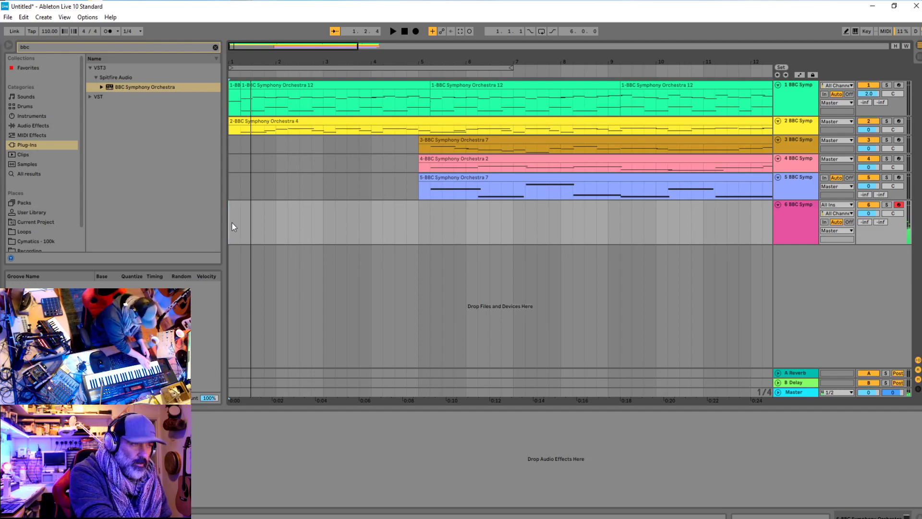
{"action": "left_click", "coordinate": [252, 219]}
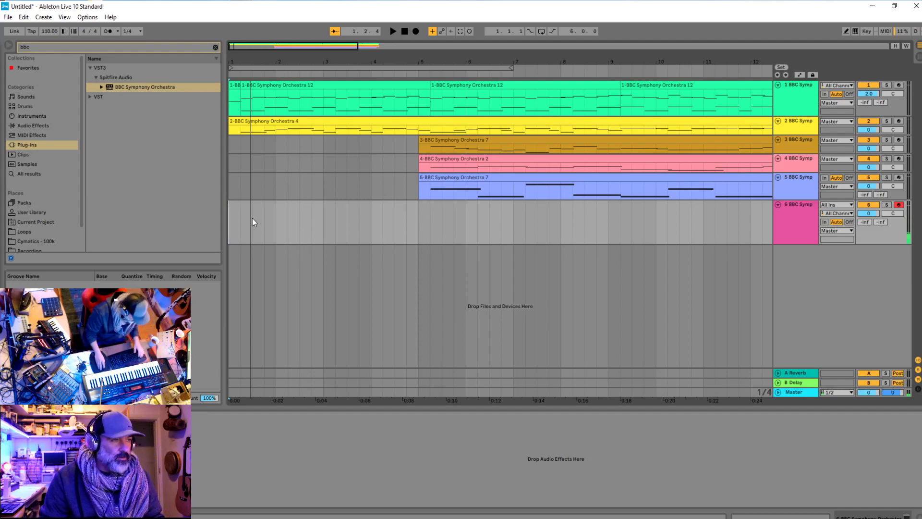
Solo track 6 with recording armed and play from beat 3.4 to rehearse its part
{"action": "left_click", "coordinate": [899, 205]}
{"action": "left_click", "coordinate": [886, 204]}
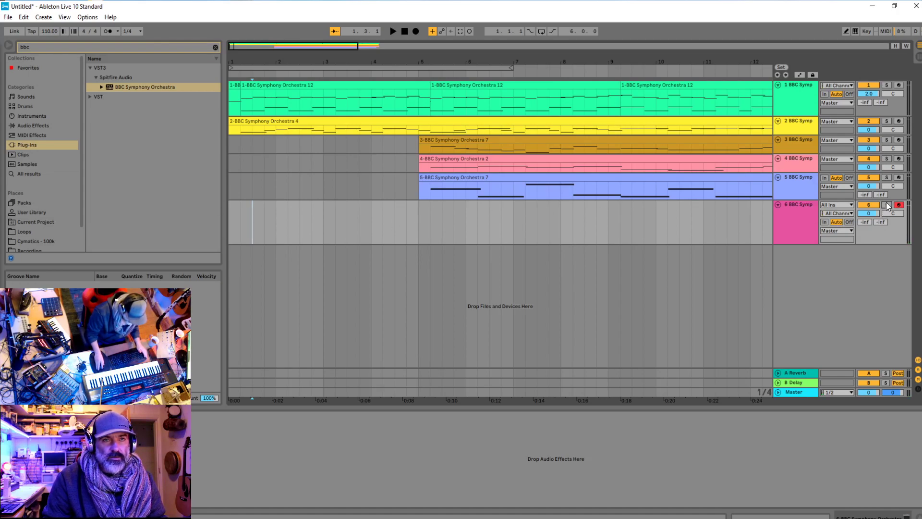
{"action": "left_click", "coordinate": [299, 222]}
{"action": "left_click", "coordinate": [357, 229]}
{"action": "key", "text": "space"}
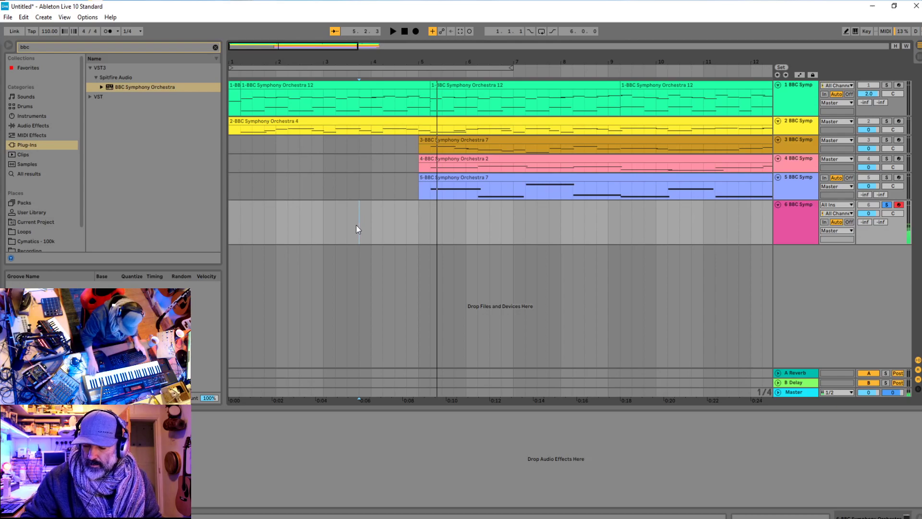
Record a fast rising run on track 6 from beat 3.4 to just past the start of bar 5
{"action": "key", "text": "space"}
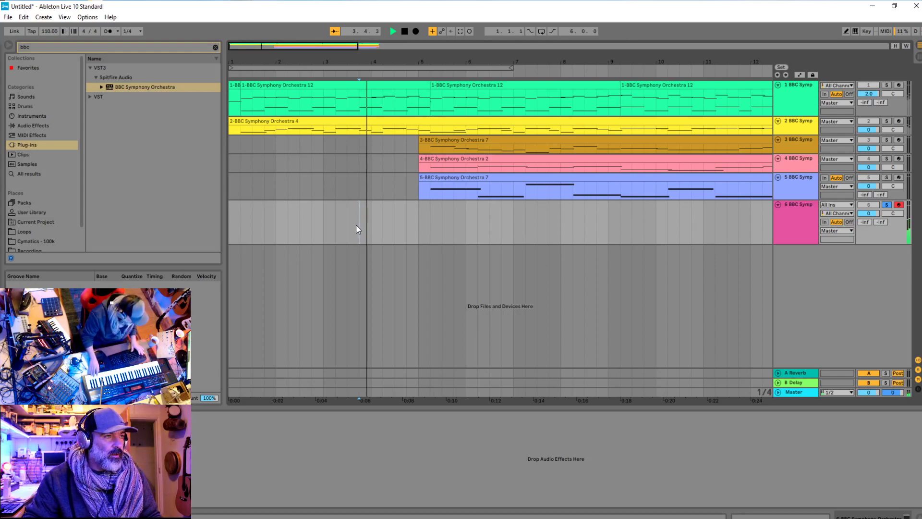
{"action": "key", "text": "F9"}
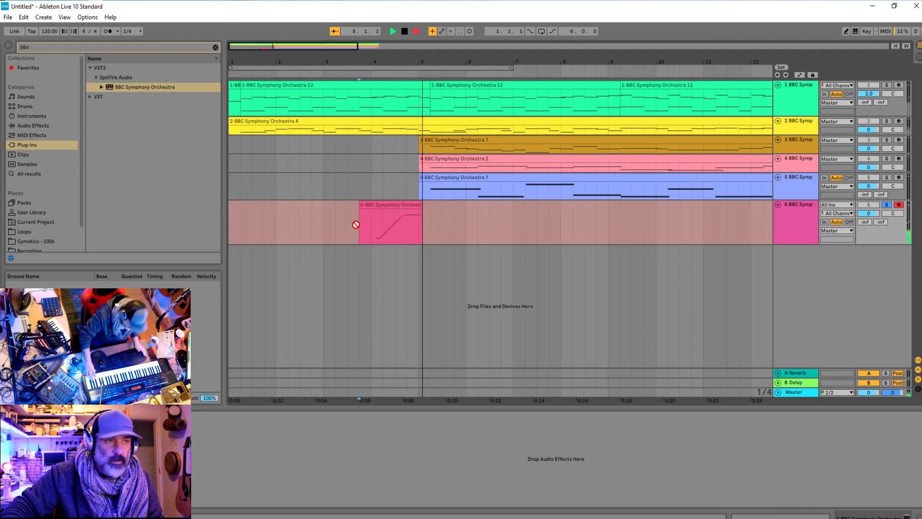
{"action": "key", "text": "space"}
Open the recorded track 6 clip in the note editor and enlarge the editor to fit the whole run
{"action": "left_click", "coordinate": [399, 226]}
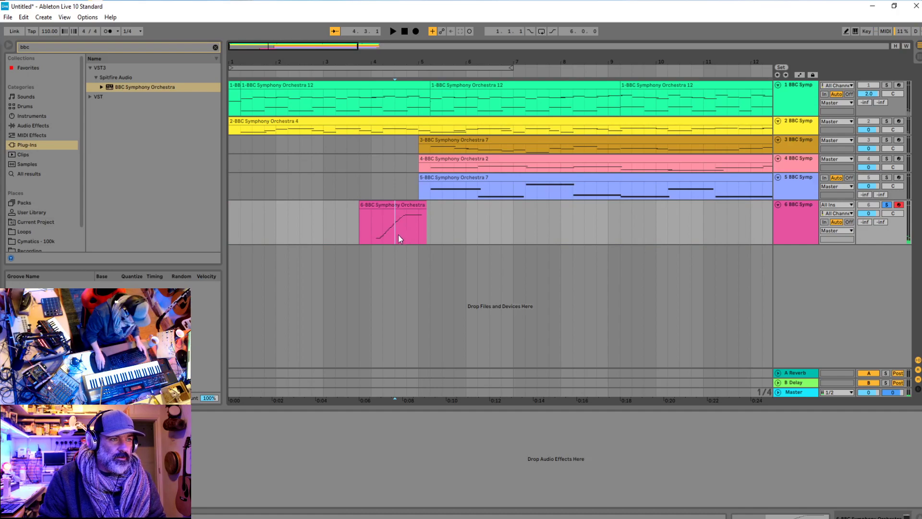
{"action": "key", "text": "plus"}
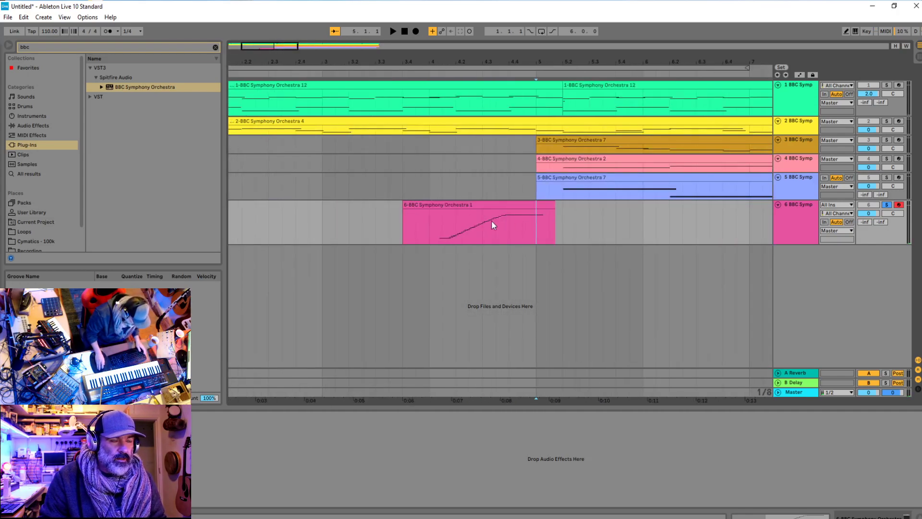
{"action": "double_click", "coordinate": [465, 201]}
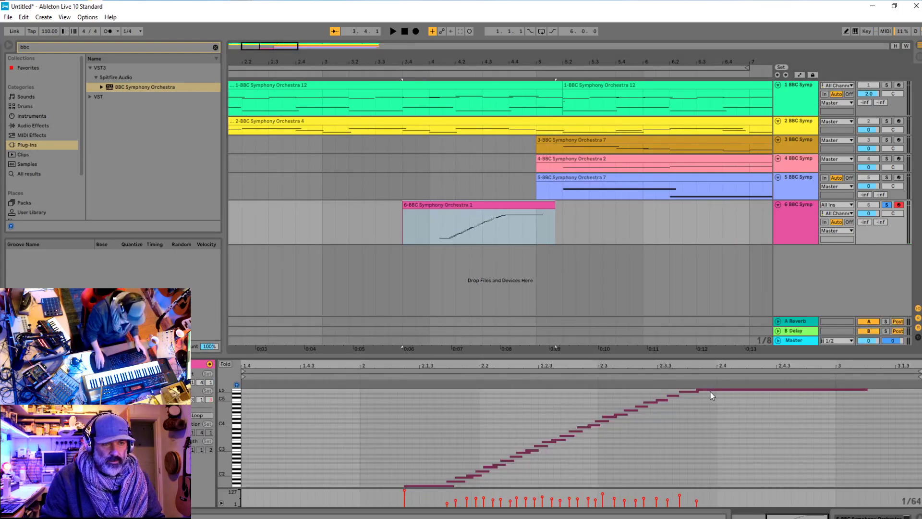
{"action": "left_click_drag", "start_coordinate": [710, 390], "coordinate": [710, 392]}
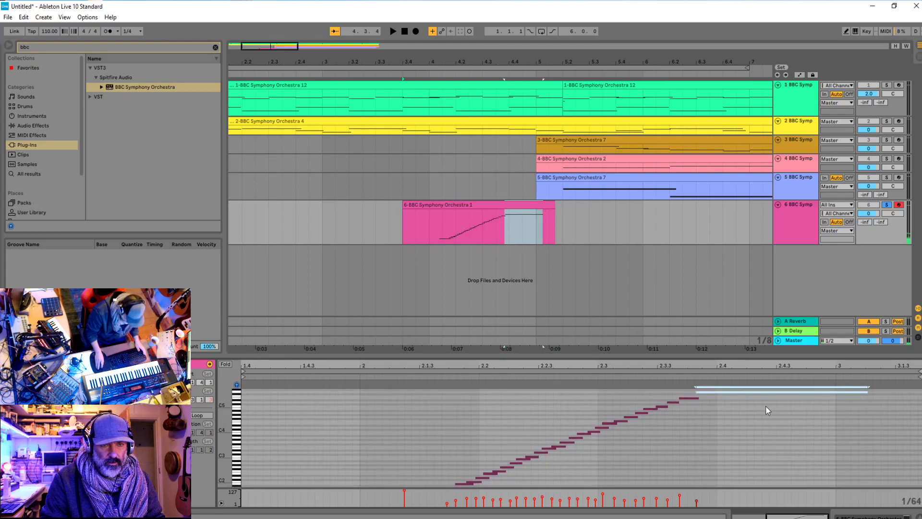
{"action": "scroll", "coordinate": [717, 419], "scroll_direction": "up", "scroll_amount": 8}
{"action": "scroll", "coordinate": [608, 410], "scroll_direction": "down", "scroll_amount": 5}
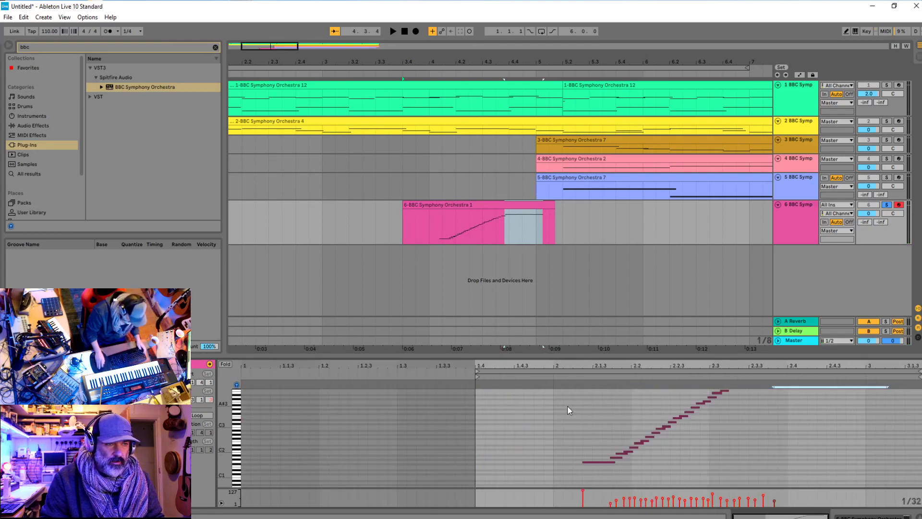
{"action": "left_click_drag", "start_coordinate": [576, 358], "coordinate": [624, 231]}
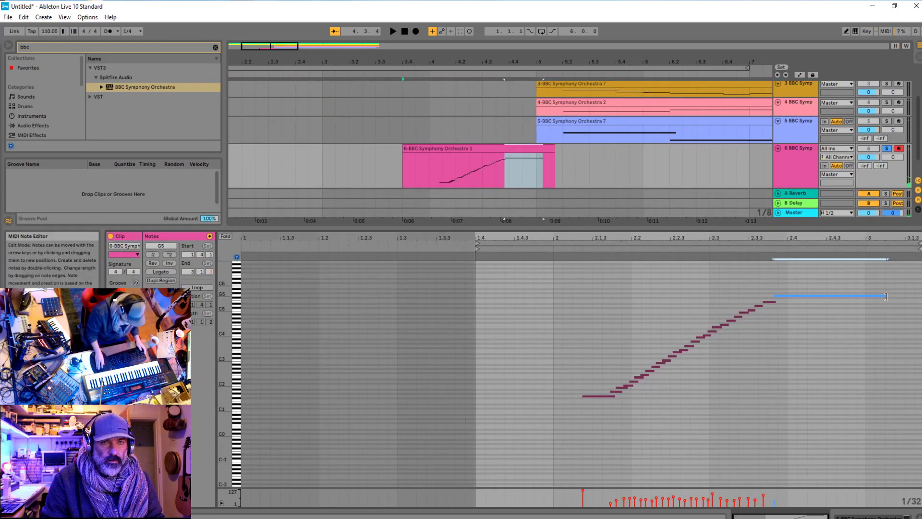
Shorten the run's final G5 and opening G1 to about the length of the other notes, and play the result
{"action": "left_click_drag", "start_coordinate": [885, 295], "coordinate": [778, 296]}
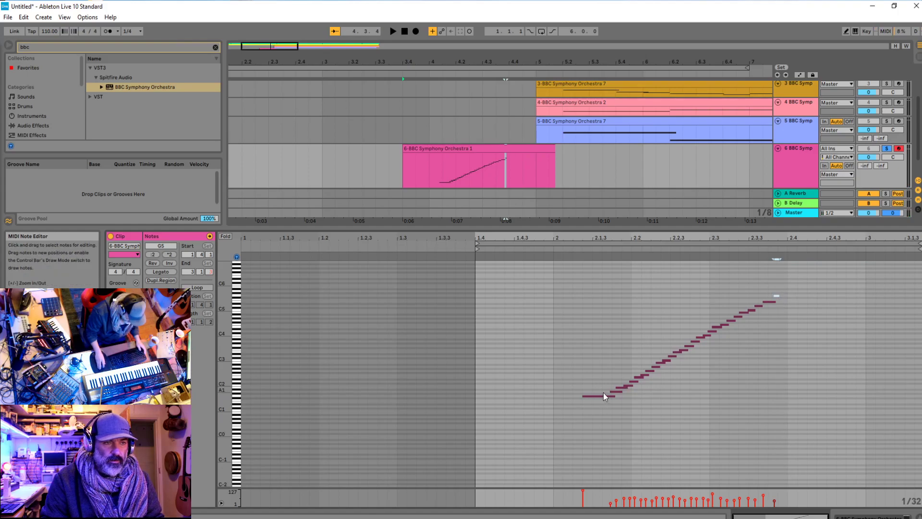
{"action": "left_click", "coordinate": [587, 396]}
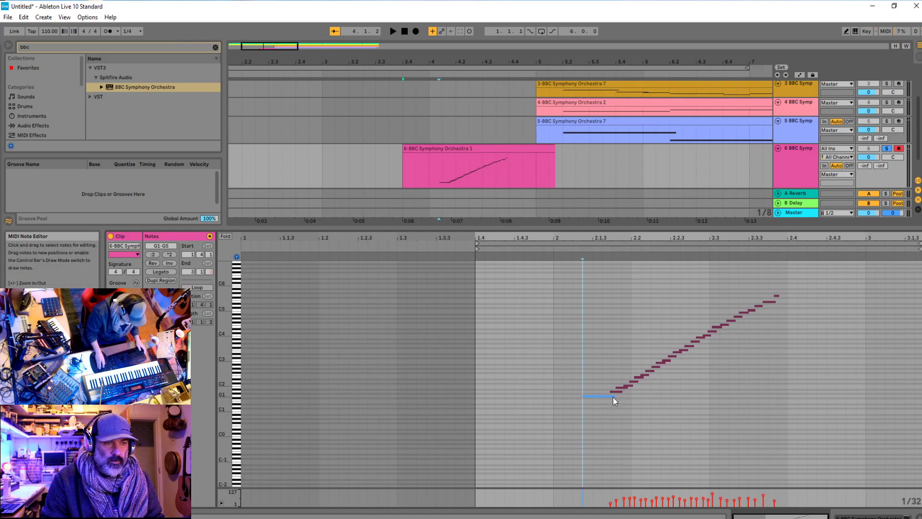
{"action": "mouse_move", "coordinate": [615, 397]}
{"action": "left_mouse_down"}
{"action": "mouse_move", "coordinate": [591, 397]}
{"action": "mouse_move", "coordinate": [609, 395]}
{"action": "left_mouse_up"}
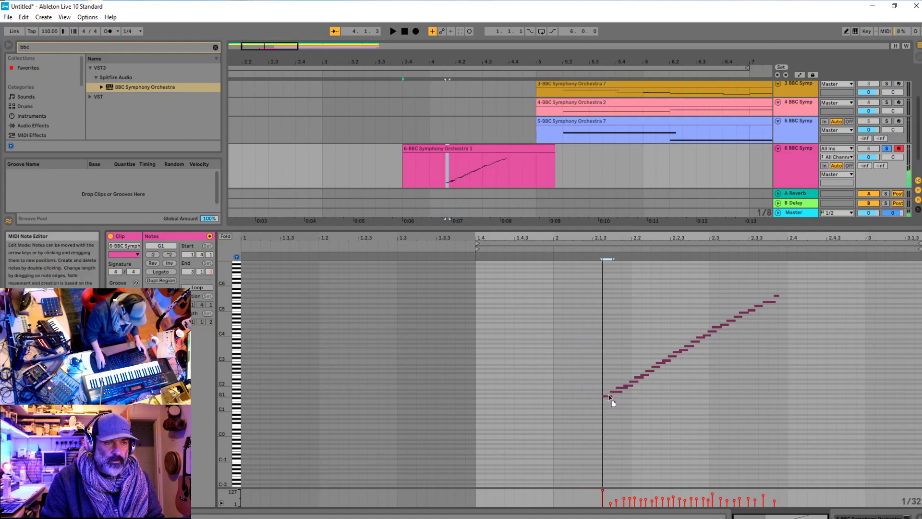
{"action": "key", "text": "space"}
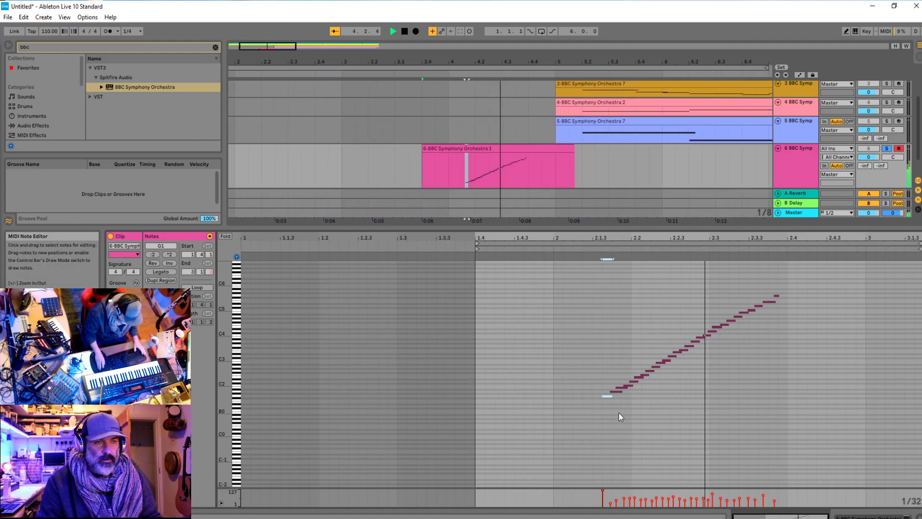
{"action": "key", "text": "space"}
Move the opening G1 note slightly later, closer to the A1 that follows, and play the run again
{"action": "scroll", "coordinate": [723, 344], "scroll_direction": "up", "scroll_amount": 5}
{"action": "scroll", "coordinate": [466, 375], "scroll_direction": "down", "scroll_amount": 2}
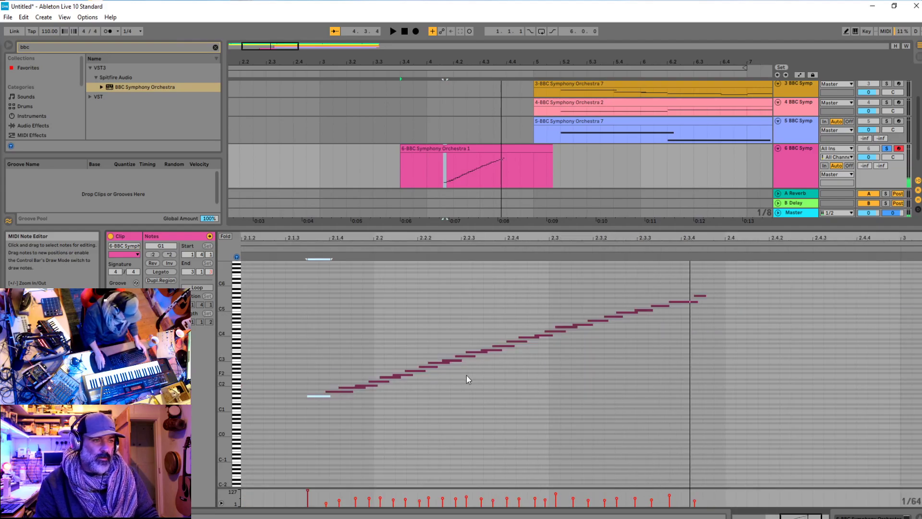
{"action": "left_click_drag", "start_coordinate": [319, 396], "coordinate": [330, 396]}
{"action": "left_click", "coordinate": [330, 392]}
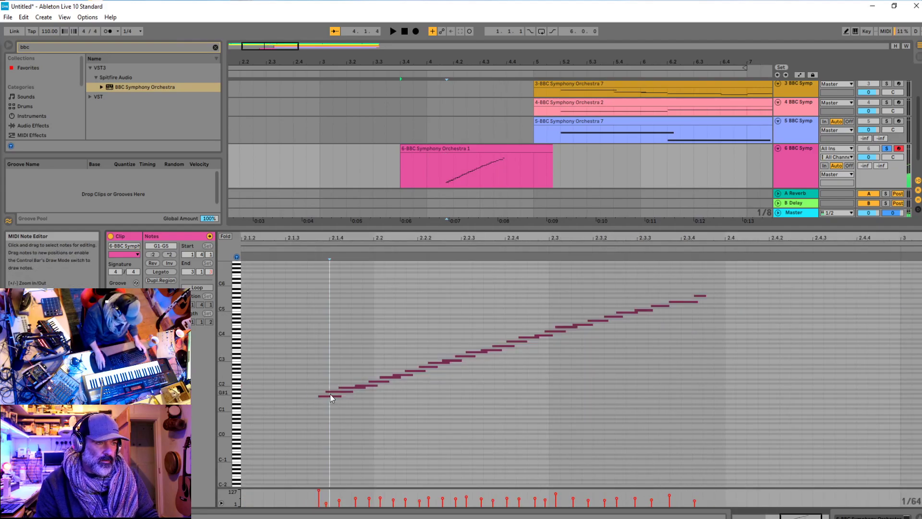
{"action": "double_click", "coordinate": [344, 391]}
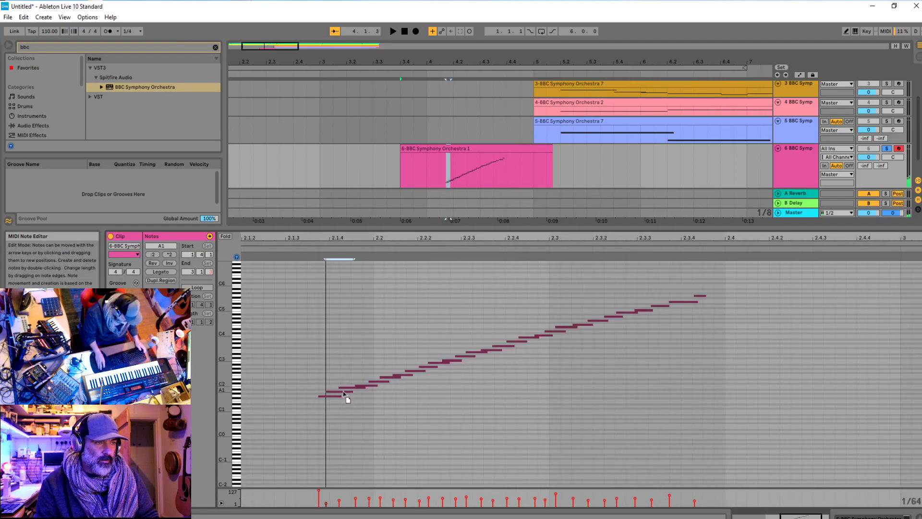
{"action": "key", "text": "space"}
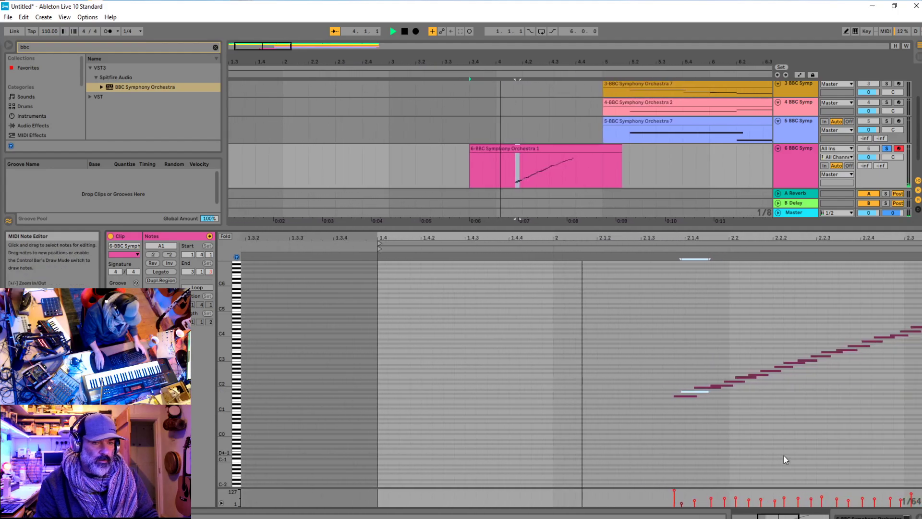
{"action": "key", "text": "space"}
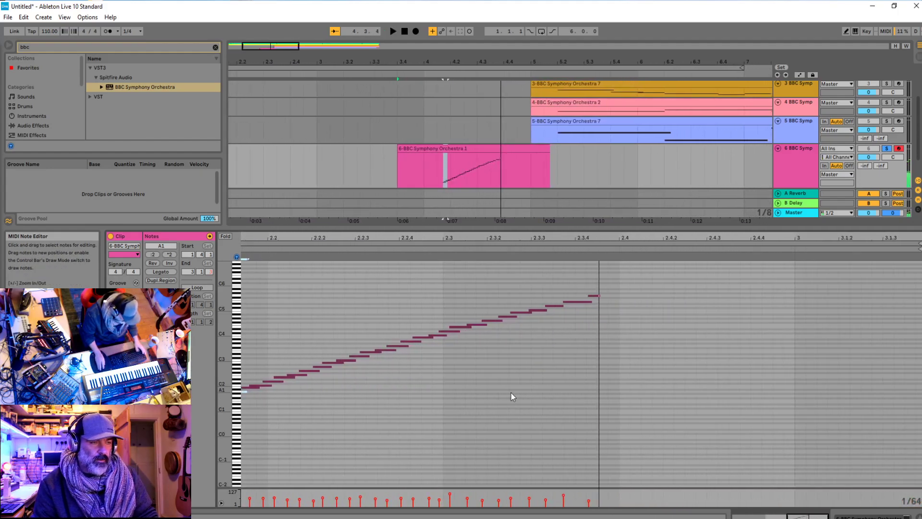
Undo the transposition of the run's early A1 and B1 notes and select the A1 note
{"action": "key", "text": "minus"}
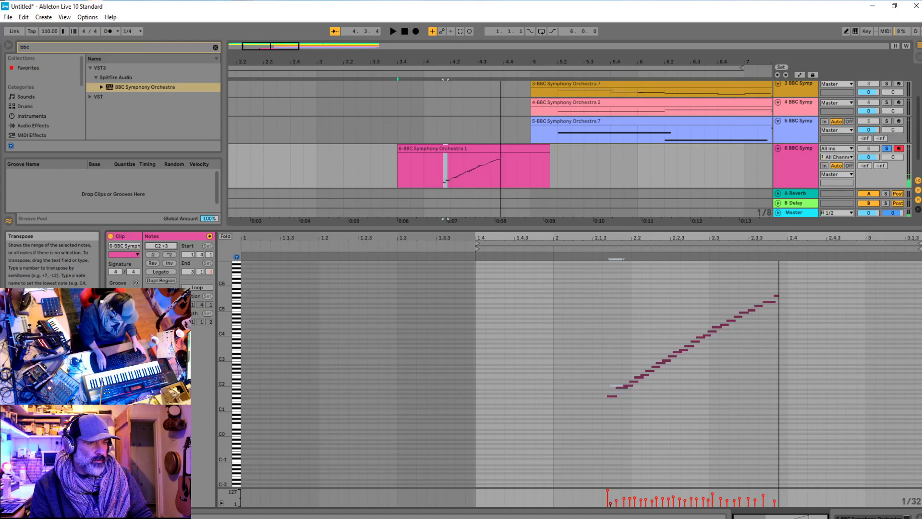
{"action": "key", "text": "ctrl+z"}
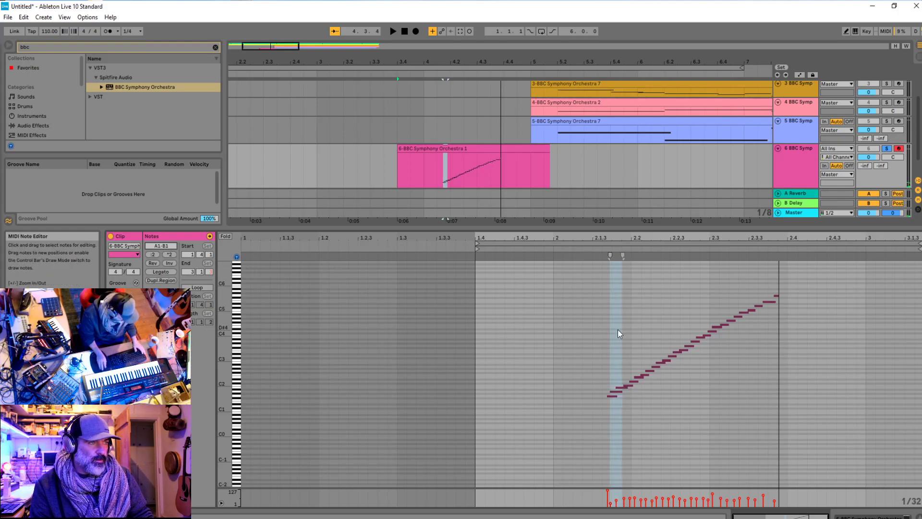
{"action": "scroll", "coordinate": [615, 416], "scroll_direction": "up", "scroll_amount": 5}
{"action": "left_click_drag", "start_coordinate": [584, 394], "coordinate": [615, 401]}
{"action": "left_click", "coordinate": [614, 392]}
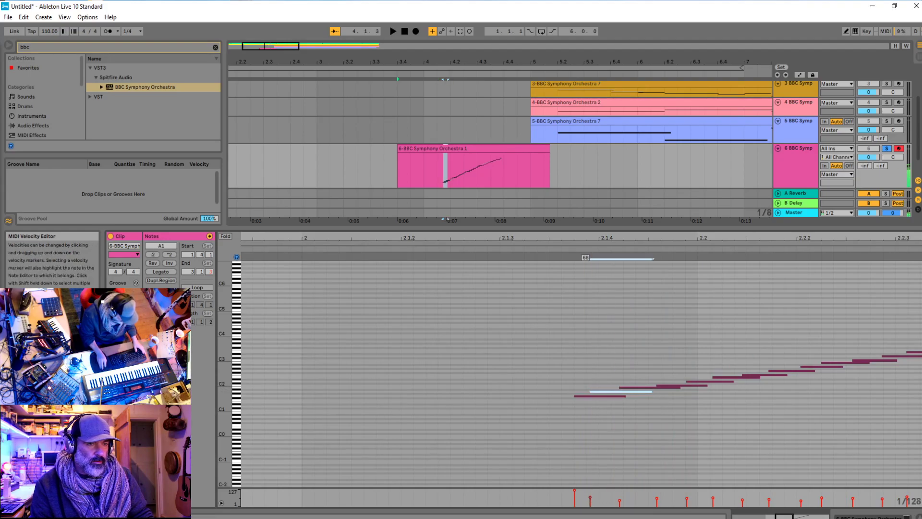
Lower the run's B1 note by a semitone to A#1, leaving no stray D#2 note beside it
{"action": "left_click", "coordinate": [635, 407]}
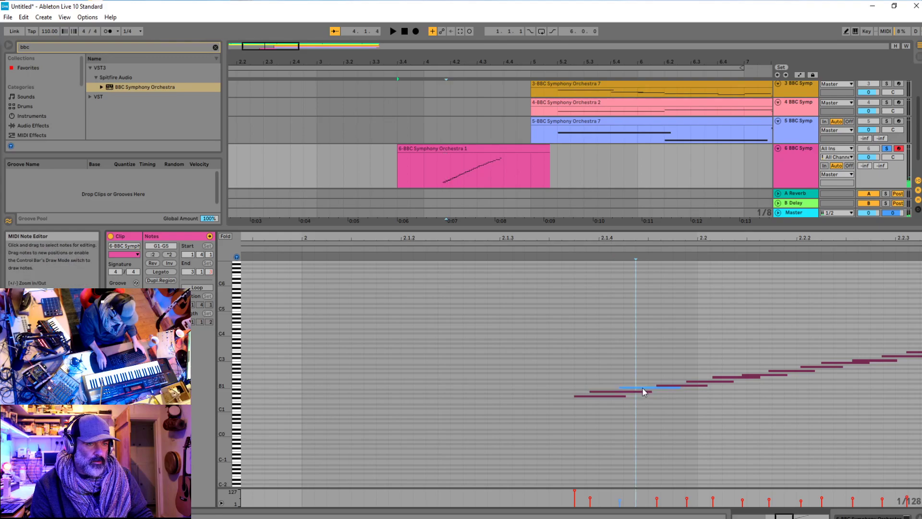
{"action": "left_click", "coordinate": [643, 388]}
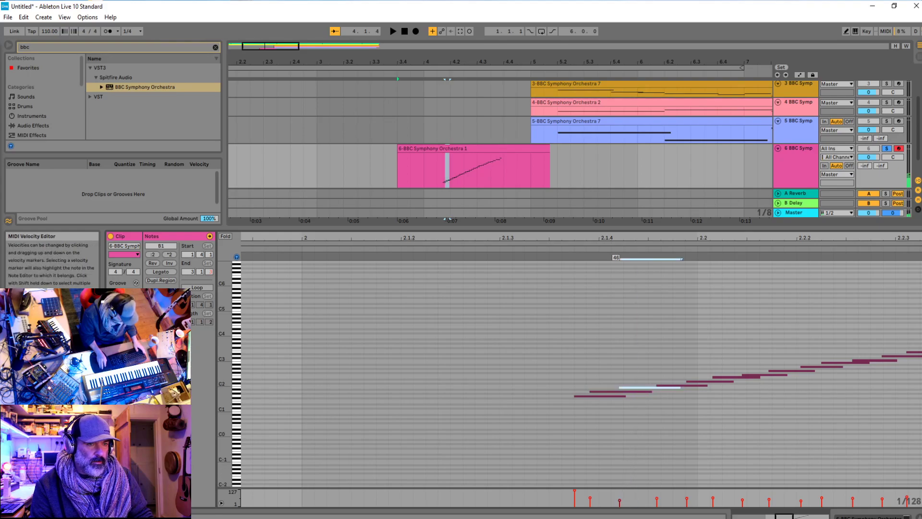
{"action": "scroll", "coordinate": [657, 392], "scroll_direction": "up", "scroll_amount": 3}
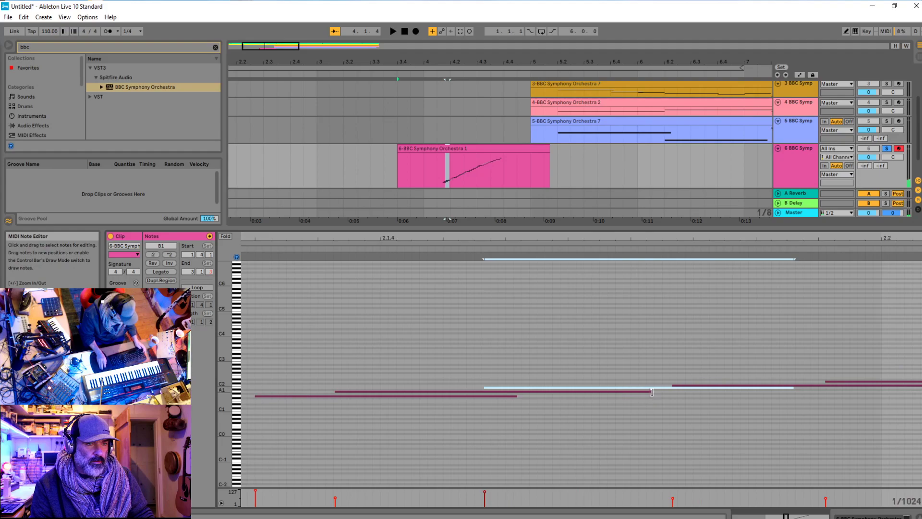
{"action": "left_click", "coordinate": [759, 385]}
{"action": "left_click", "coordinate": [841, 383]}
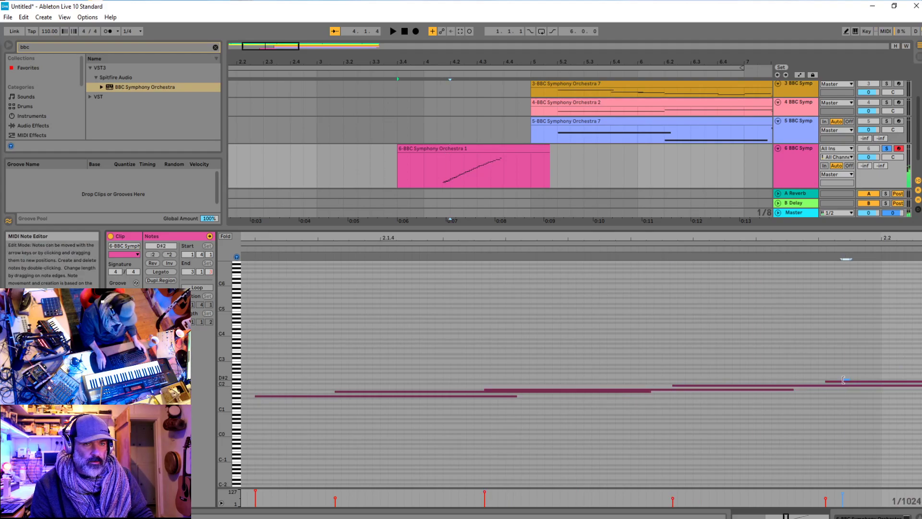
{"action": "double_click", "coordinate": [841, 383]}
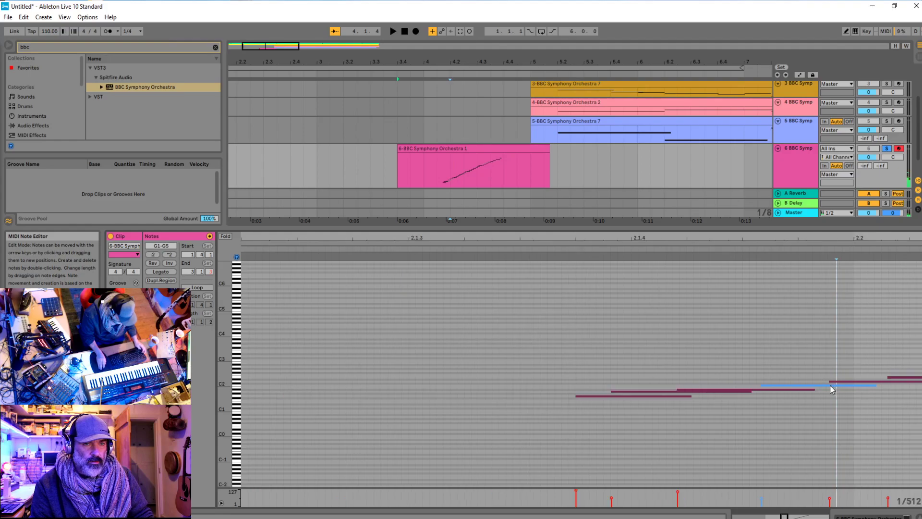
Lower the run's E2 note to D#2 and its B2 note to A#2
{"action": "scroll", "coordinate": [825, 393], "scroll_direction": "down", "scroll_amount": 5}
{"action": "left_click", "coordinate": [840, 381]}
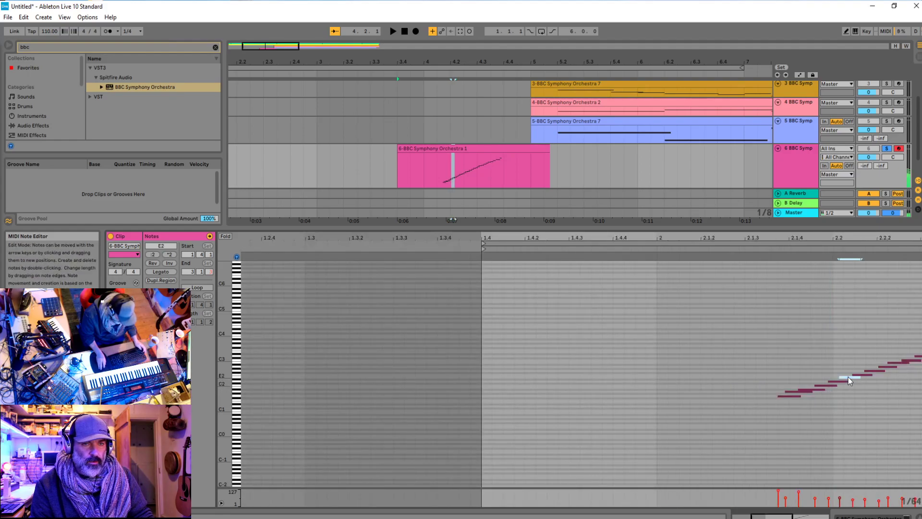
{"action": "left_click", "coordinate": [849, 377]}
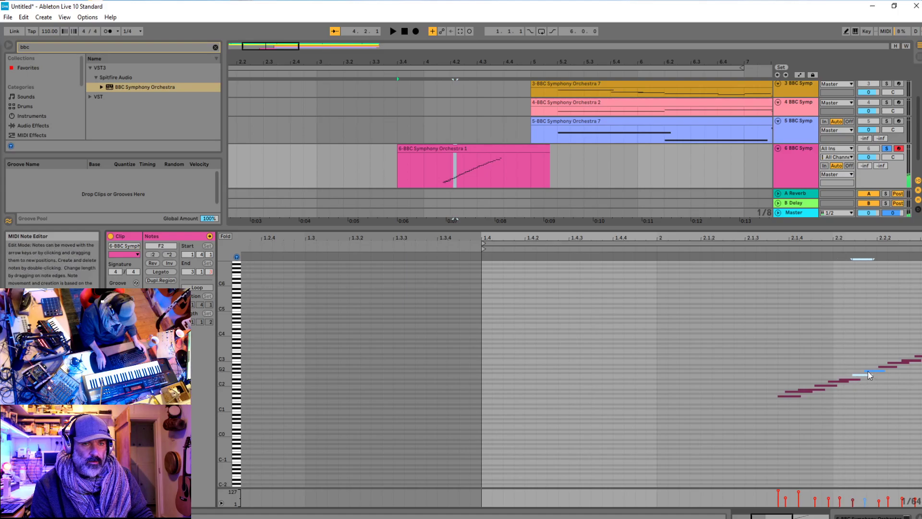
{"action": "left_click", "coordinate": [882, 367]}
{"action": "left_click", "coordinate": [896, 362]}
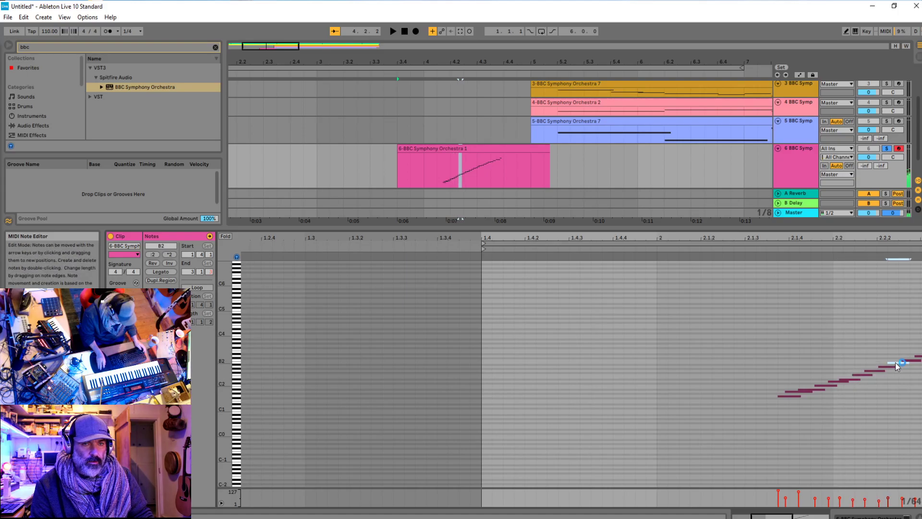
{"action": "left_click_drag", "start_coordinate": [897, 363], "coordinate": [897, 368]}
{"action": "left_click", "coordinate": [910, 364]}
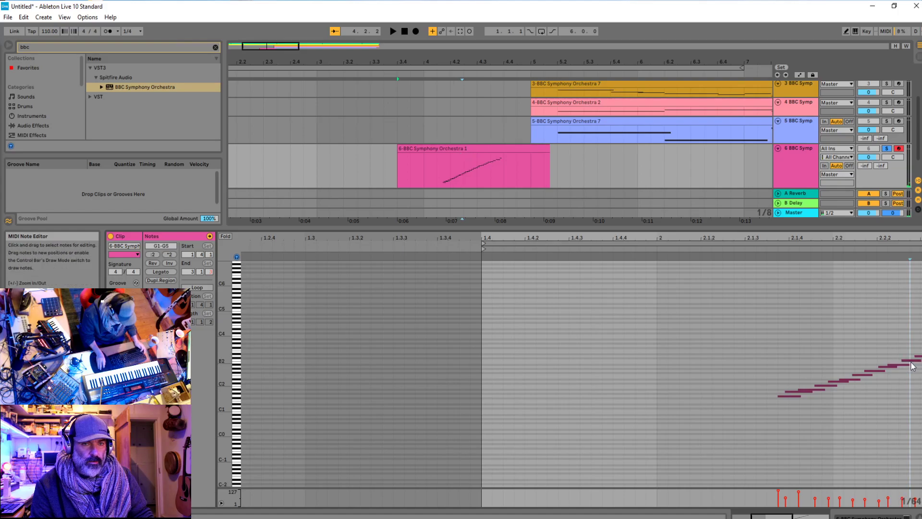
Lower the run's E3 note to D#3, keeping the preceding D3 at its original pitch
{"action": "key", "text": "plus"}
{"action": "key", "text": "plus"}
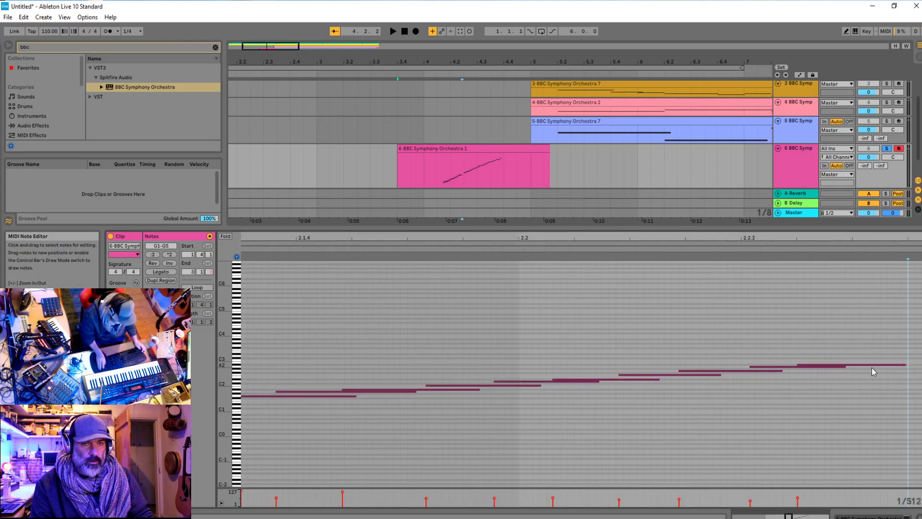
{"action": "scroll", "coordinate": [843, 384], "scroll_direction": "right", "scroll_amount": 5}
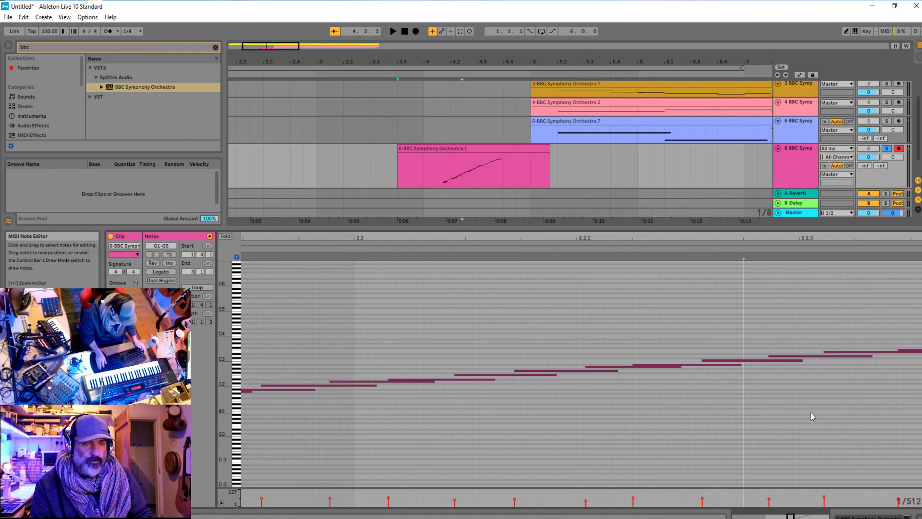
{"action": "scroll", "coordinate": [797, 394], "scroll_direction": "right", "scroll_amount": 9}
{"action": "left_click", "coordinate": [483, 362]}
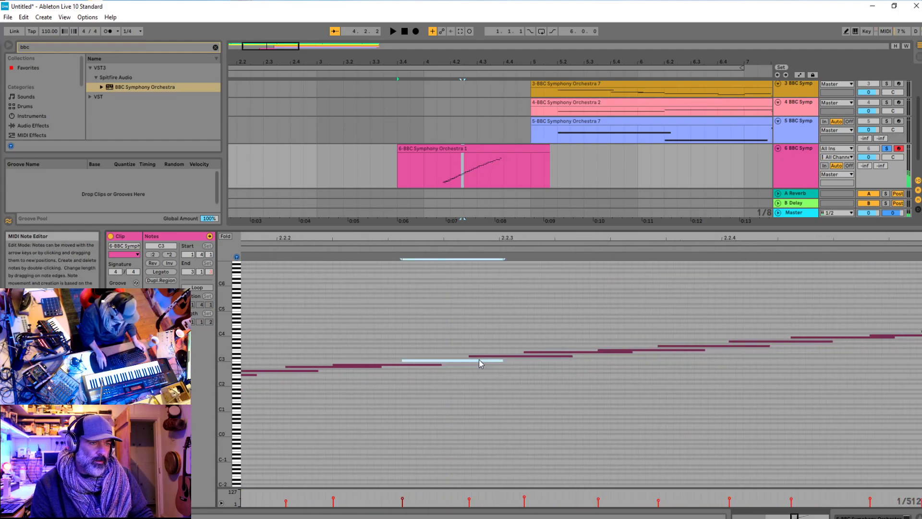
{"action": "left_click_drag", "start_coordinate": [480, 361], "coordinate": [508, 359]}
{"action": "left_click", "coordinate": [500, 358]}
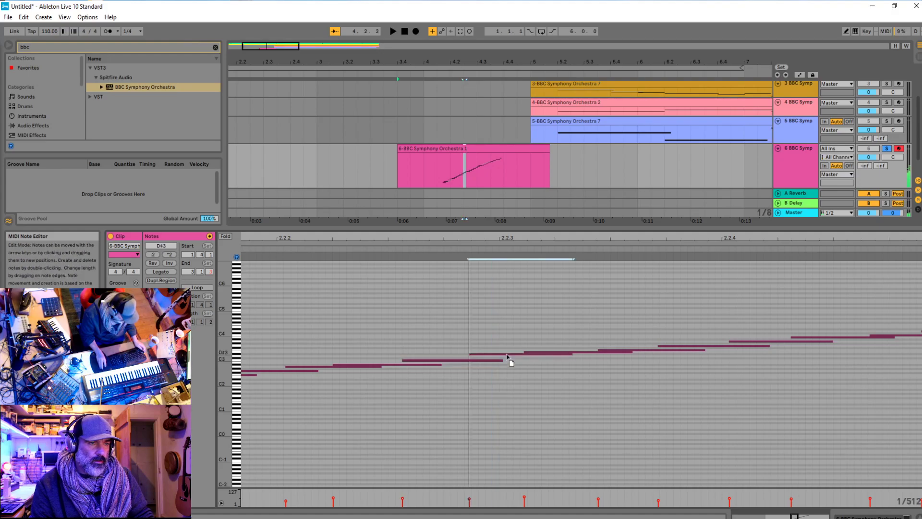
{"action": "left_click", "coordinate": [527, 354]}
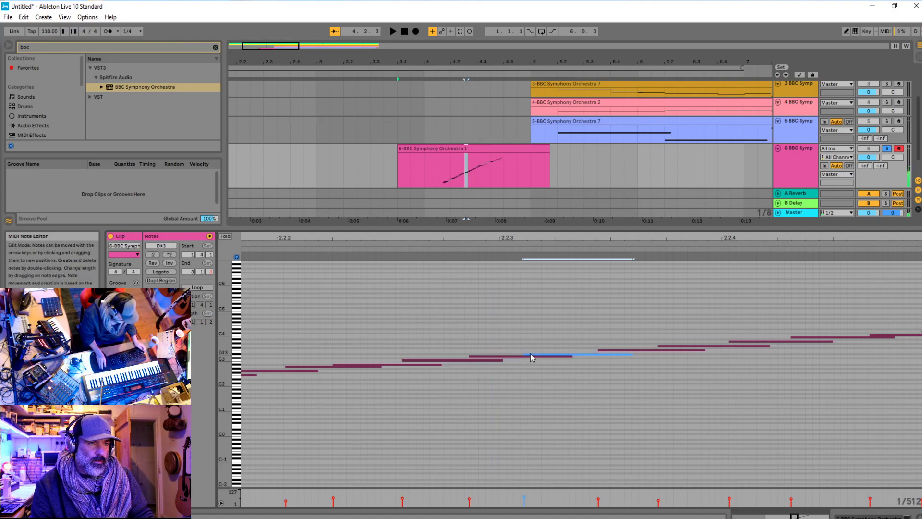
Lower the run's B3 note by a semitone to A#3
{"action": "left_click", "coordinate": [617, 353]}
{"action": "left_click", "coordinate": [669, 346]}
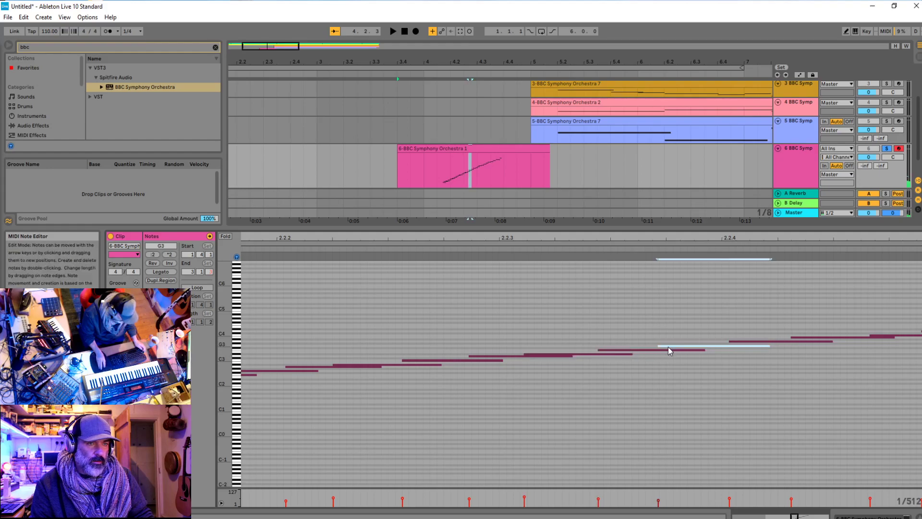
{"action": "left_click", "coordinate": [768, 342]}
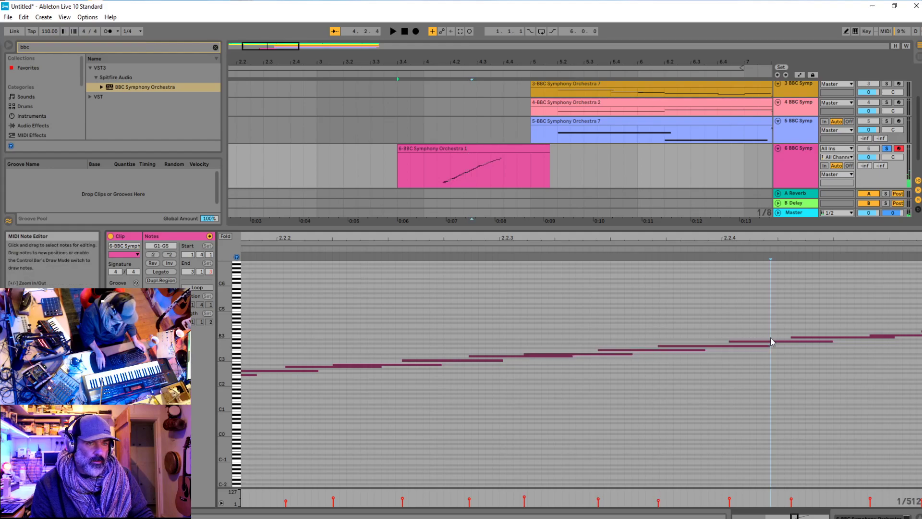
{"action": "left_click", "coordinate": [803, 338]}
{"action": "left_click", "coordinate": [875, 337]}
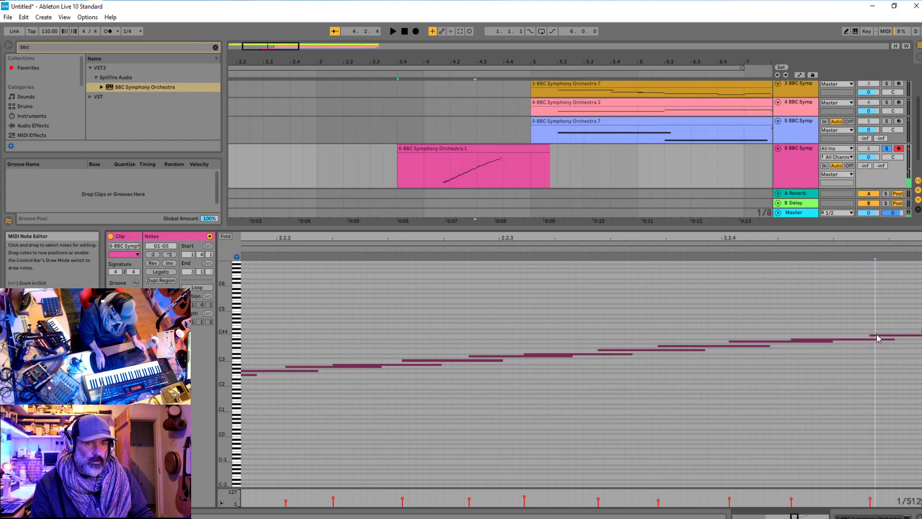
{"action": "left_click", "coordinate": [882, 339]}
Lower the run's E4 note, just after beat 2.3, by a semitone to D#4
{"action": "scroll", "coordinate": [881, 335], "scroll_direction": "right", "scroll_amount": 8}
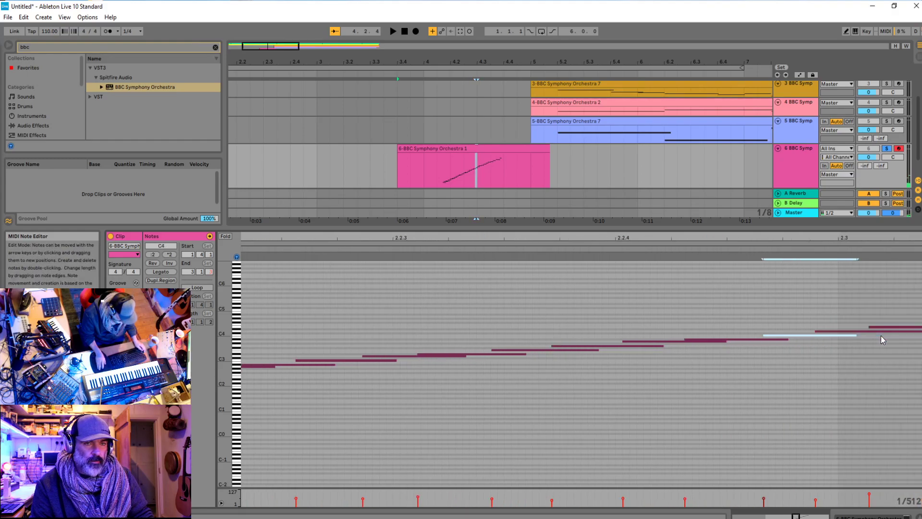
{"action": "left_click", "coordinate": [435, 331]}
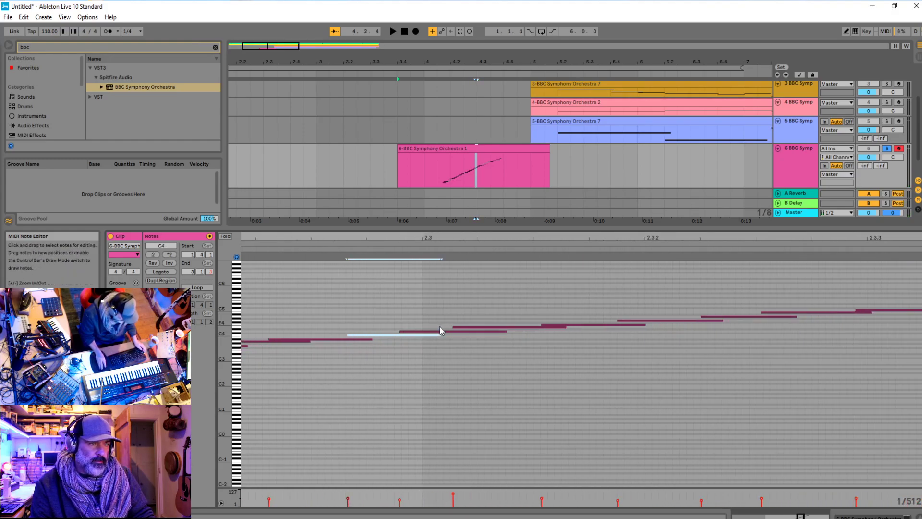
{"action": "left_click", "coordinate": [443, 331]}
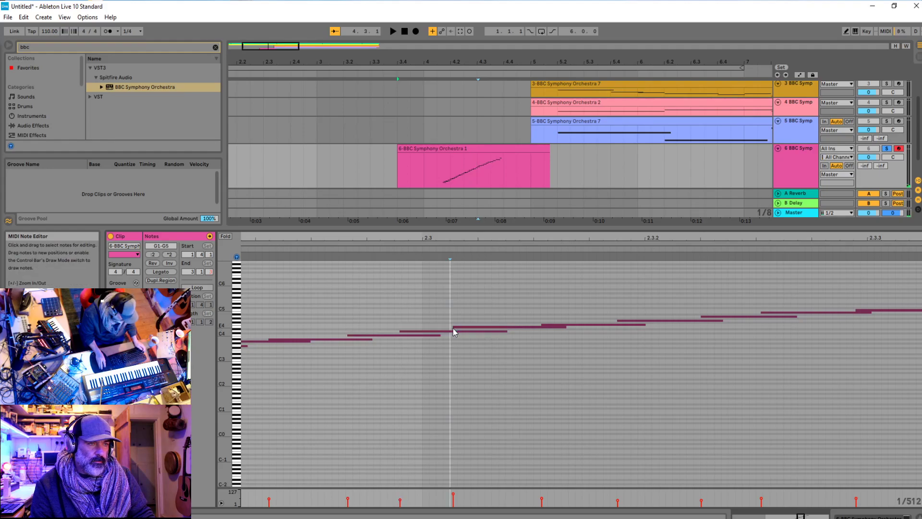
{"action": "left_click", "coordinate": [456, 328]}
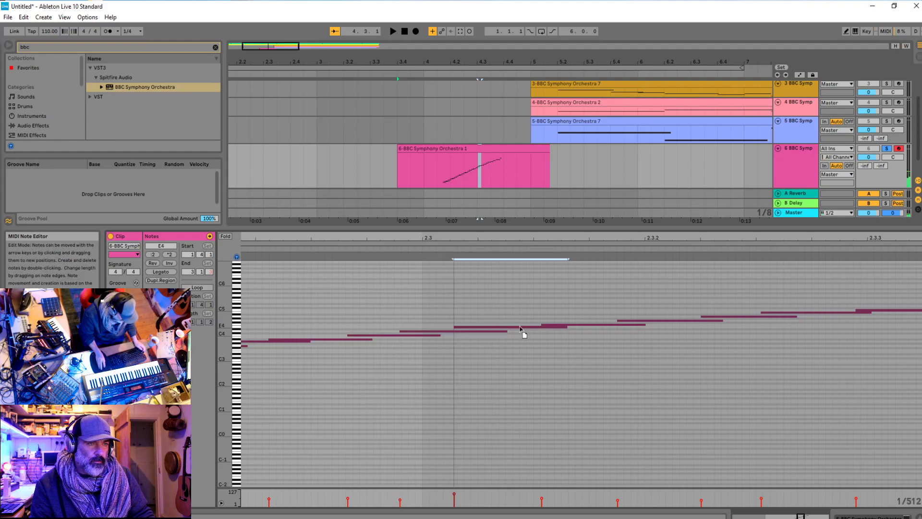
{"action": "key", "text": "Down"}
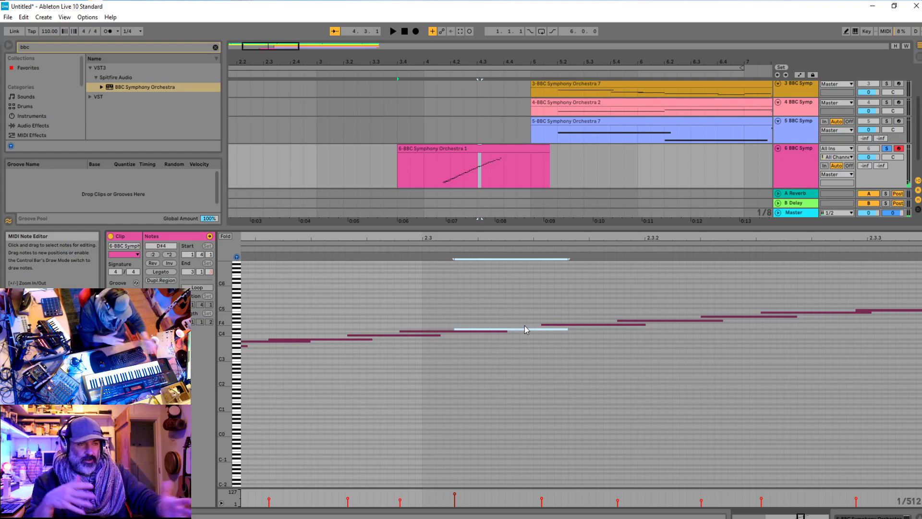
Lower the run's B4 note by a semitone to A#4
{"action": "left_click", "coordinate": [575, 326]}
{"action": "left_click", "coordinate": [616, 320]}
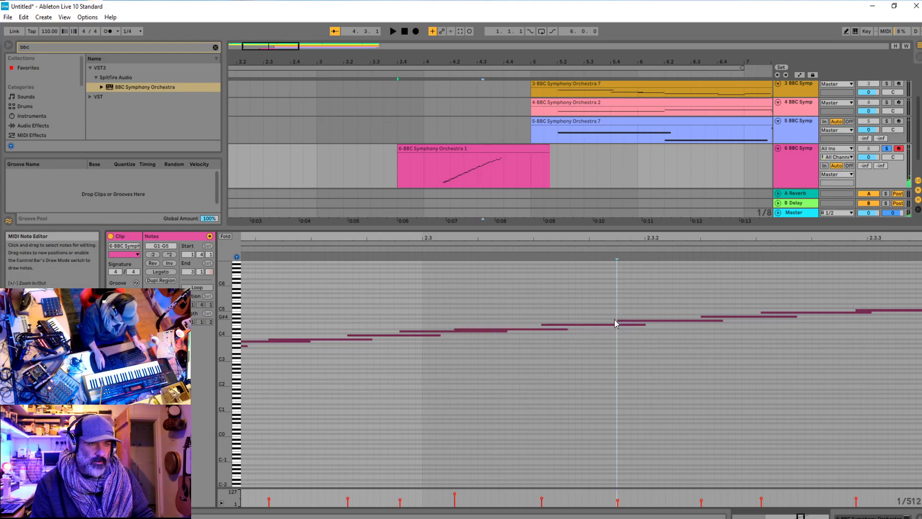
{"action": "left_click", "coordinate": [629, 323]}
{"action": "left_click", "coordinate": [663, 321]}
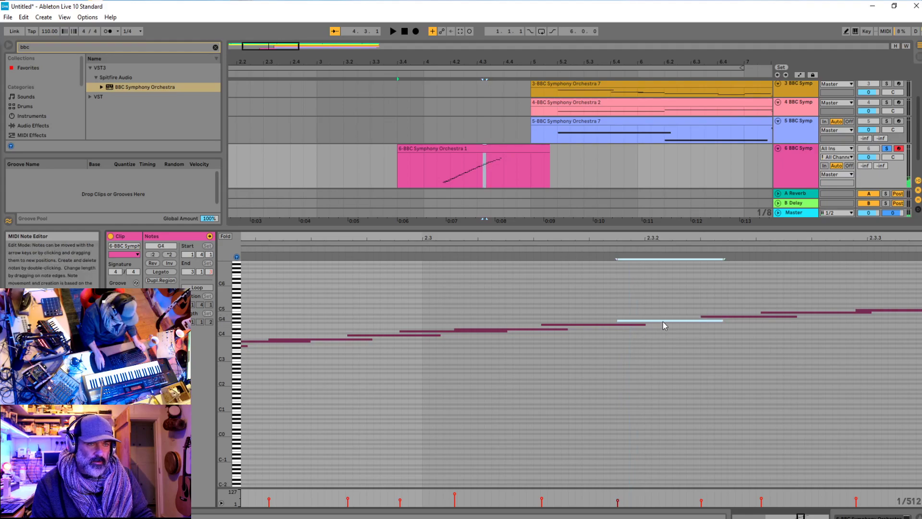
{"action": "left_click", "coordinate": [710, 316]}
{"action": "left_click", "coordinate": [774, 316]}
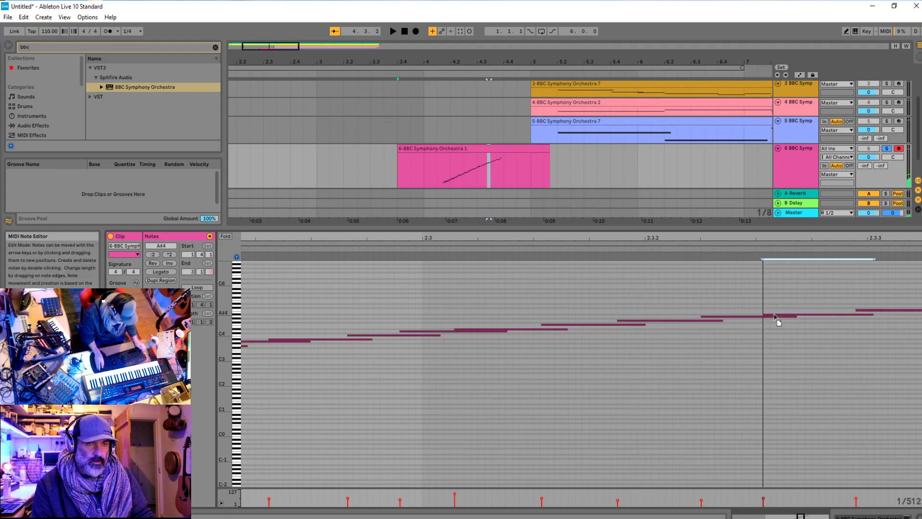
Check the C5 and D5 notes near the top of the run and lower the E5 that follows to D#5
{"action": "scroll", "coordinate": [850, 320], "scroll_direction": "right", "scroll_amount": 3}
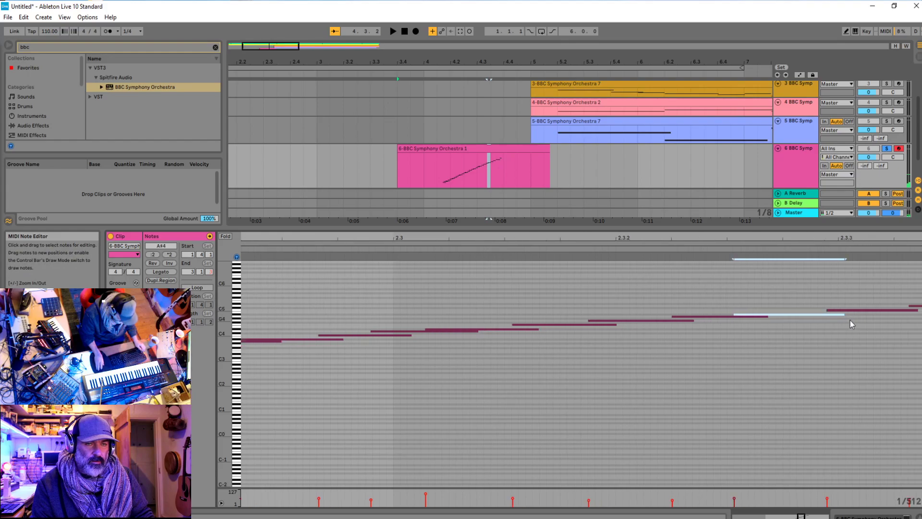
{"action": "scroll", "coordinate": [850, 321], "scroll_direction": "right", "scroll_amount": 7}
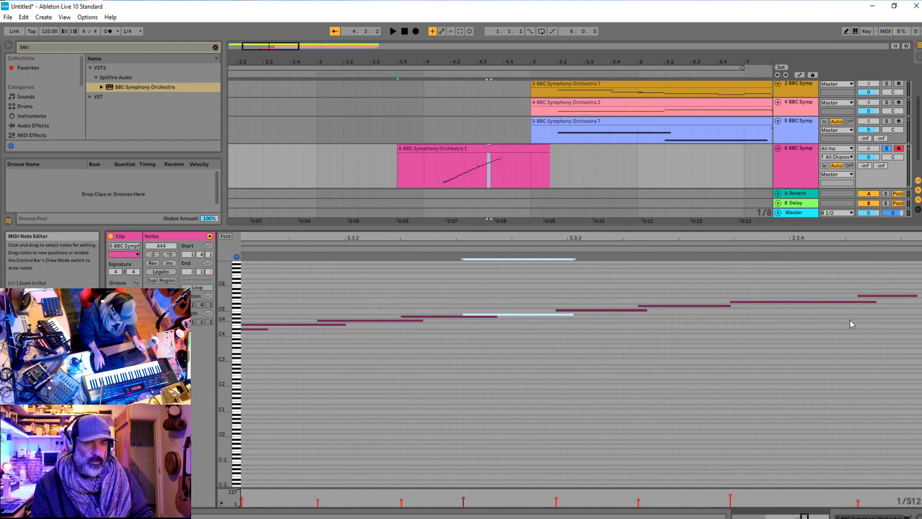
{"action": "left_click", "coordinate": [452, 313]}
{"action": "left_click", "coordinate": [455, 310]}
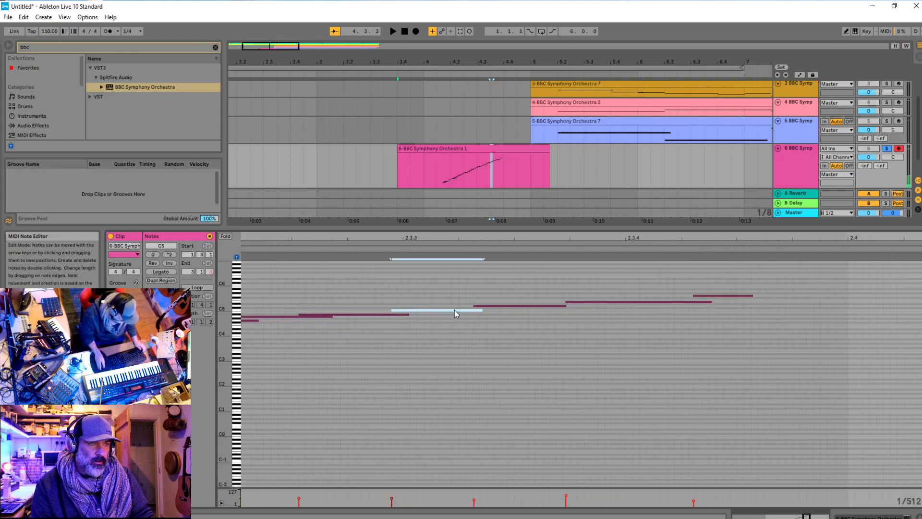
{"action": "left_click", "coordinate": [480, 306]}
{"action": "left_click", "coordinate": [483, 306]}
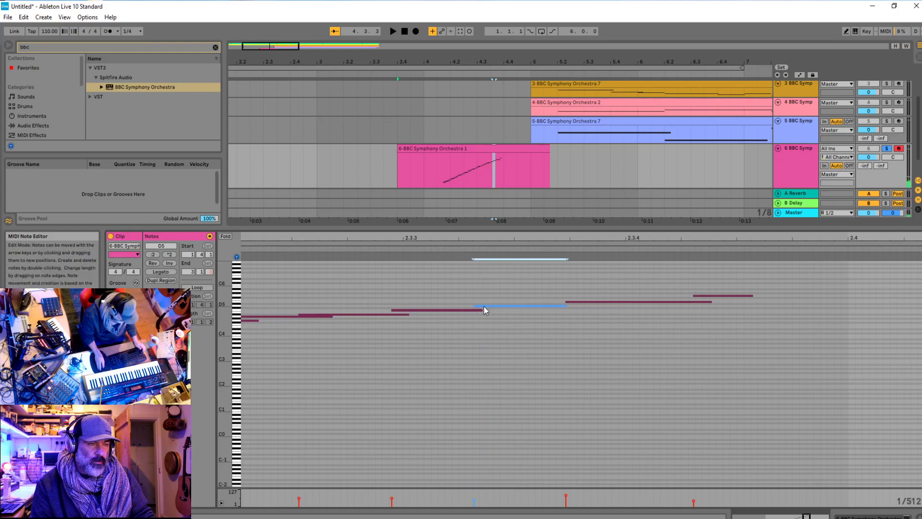
{"action": "left_click", "coordinate": [572, 303]}
{"action": "left_click_drag", "start_coordinate": [572, 302], "coordinate": [572, 304]}
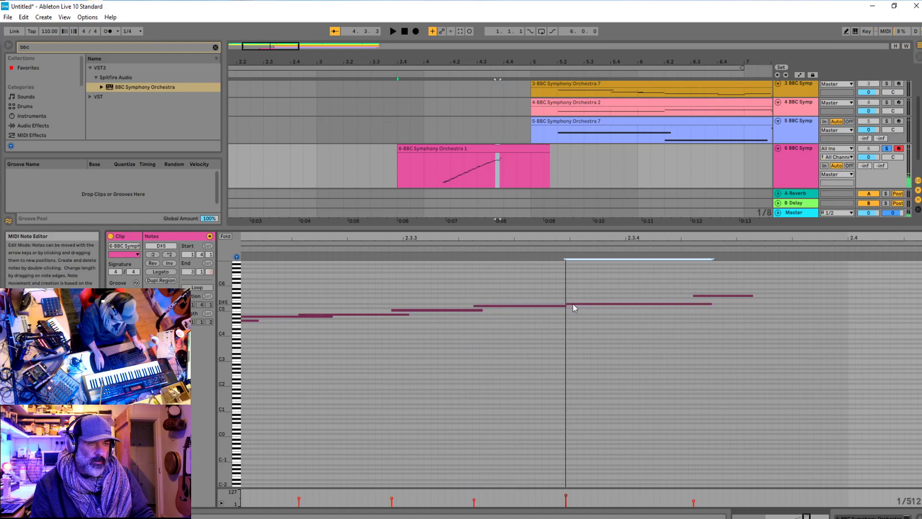
Lower the run's final G5 to F5 and move it earlier so it starts around 2.3.4
{"action": "left_click", "coordinate": [720, 296]}
{"action": "left_click_drag", "start_coordinate": [720, 296], "coordinate": [647, 302]}
{"action": "left_click", "coordinate": [710, 304]}
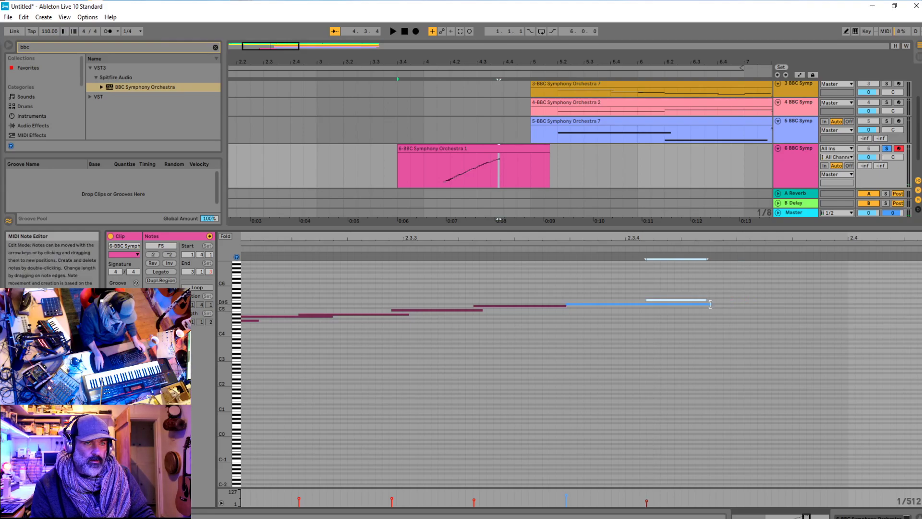
{"action": "left_click_drag", "start_coordinate": [710, 304], "coordinate": [779, 302]}
Add a new short G5 after the F5 as the run's last note
{"action": "double_click", "coordinate": [698, 290]}
{"action": "key", "text": "minus"}
{"action": "key", "text": "minus"}
{"action": "key", "text": "minus"}
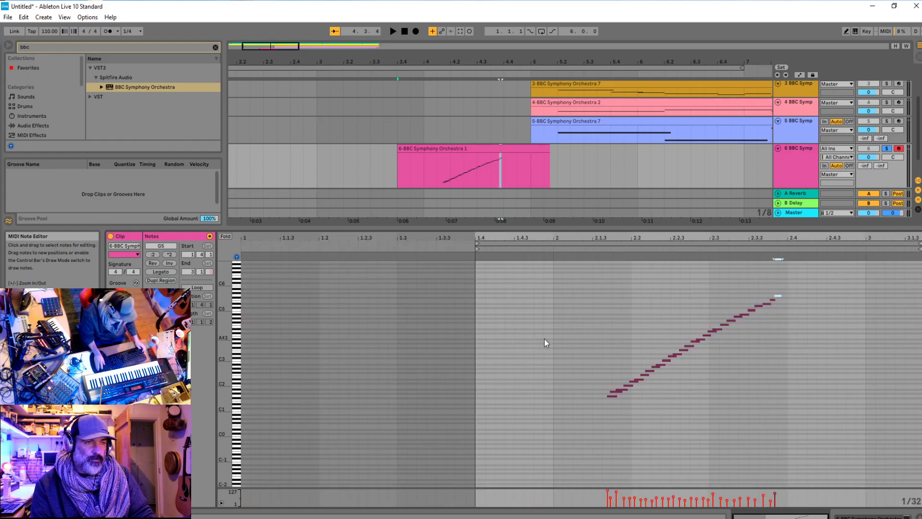
Trim the track 6 clip so it begins at the run's first note and ends at 2.4.1
{"action": "left_click", "coordinate": [602, 339]}
{"action": "key", "text": "space"}
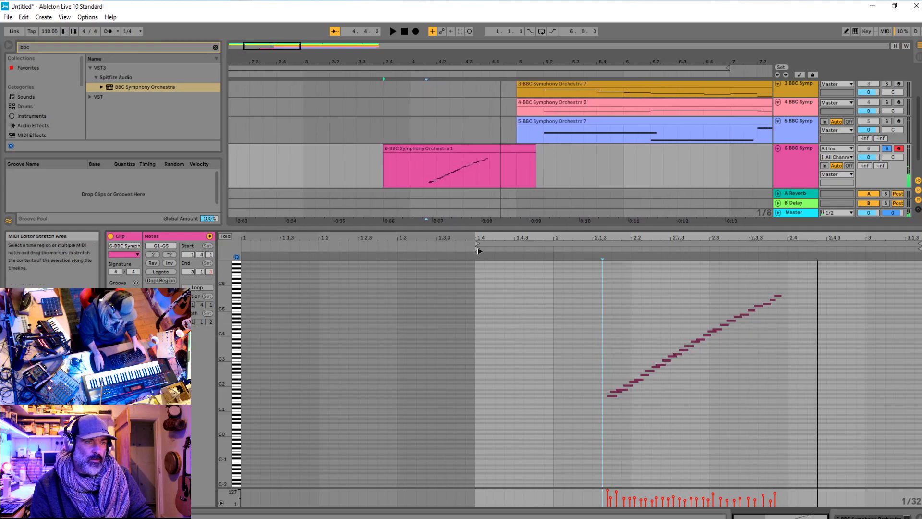
{"action": "left_click_drag", "start_coordinate": [478, 248], "coordinate": [608, 265]}
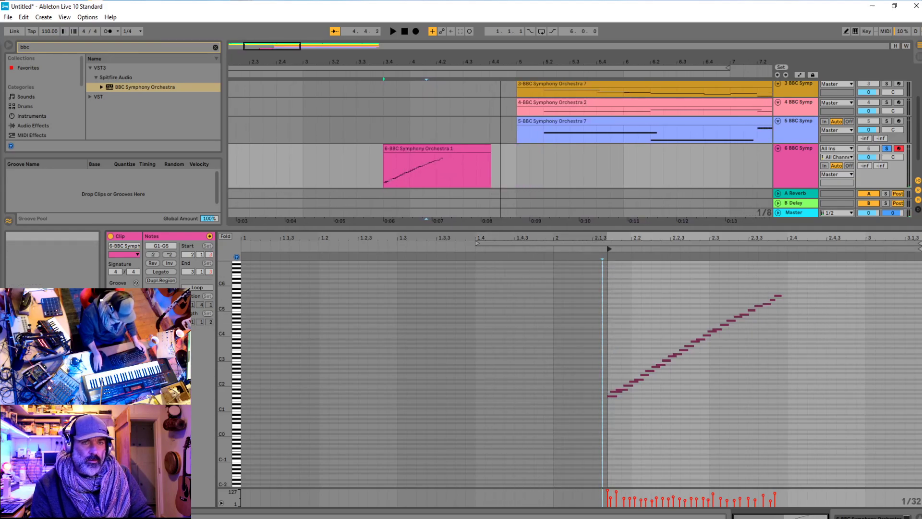
{"action": "left_click_drag", "start_coordinate": [869, 257], "coordinate": [787, 258]}
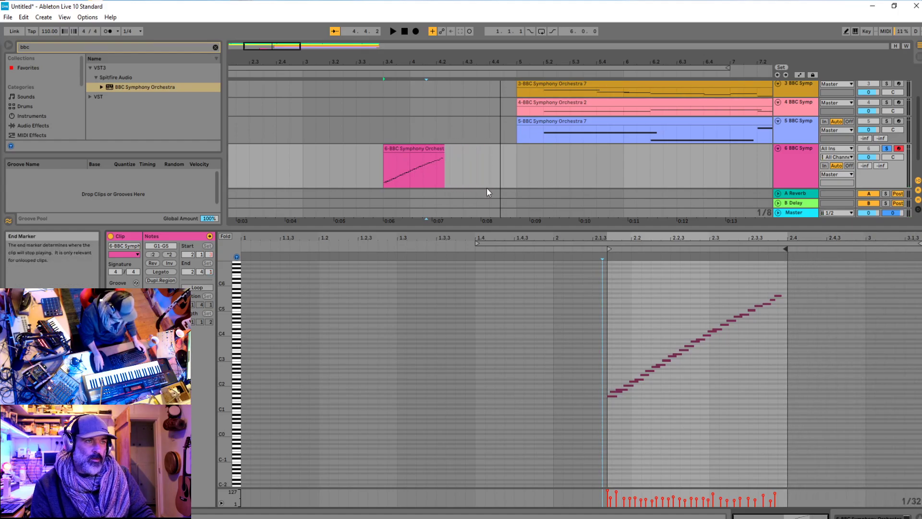
Try the trimmed run clip as a lead-in to bar 5, starting around 4.3.3, and play it
{"action": "scroll", "coordinate": [486, 188], "scroll_direction": "down", "scroll_amount": 1}
{"action": "left_click_drag", "start_coordinate": [427, 156], "coordinate": [522, 138]}
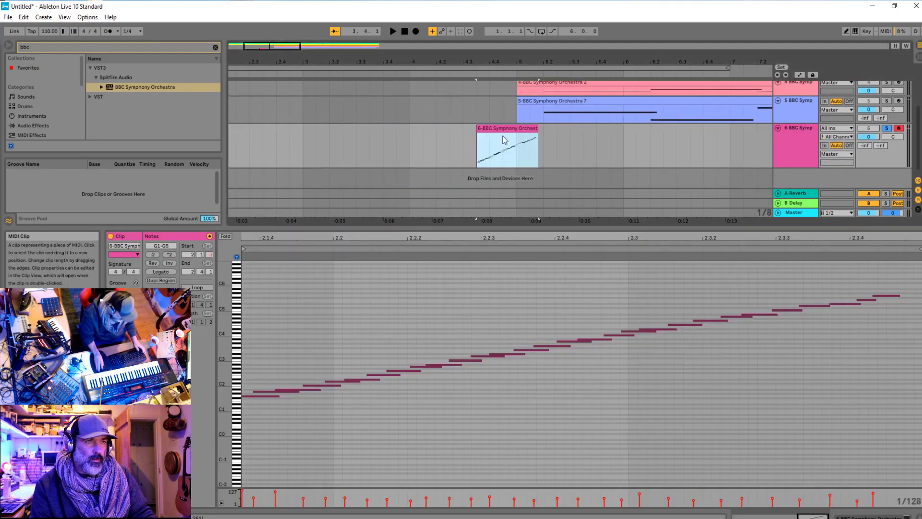
{"action": "left_click", "coordinate": [454, 148]}
{"action": "key", "text": "space"}
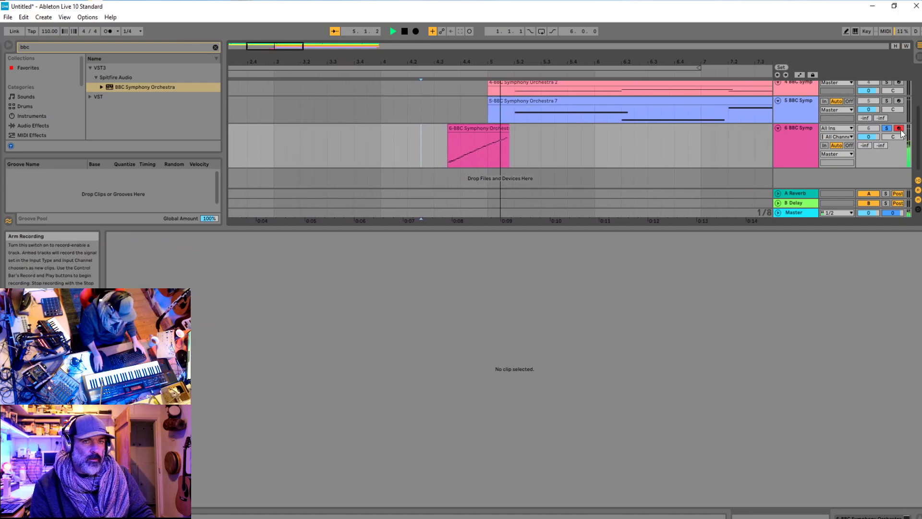
Disarm track 6, activate it and take it out of solo, and play the run with the other tracks
{"action": "key", "text": "space"}
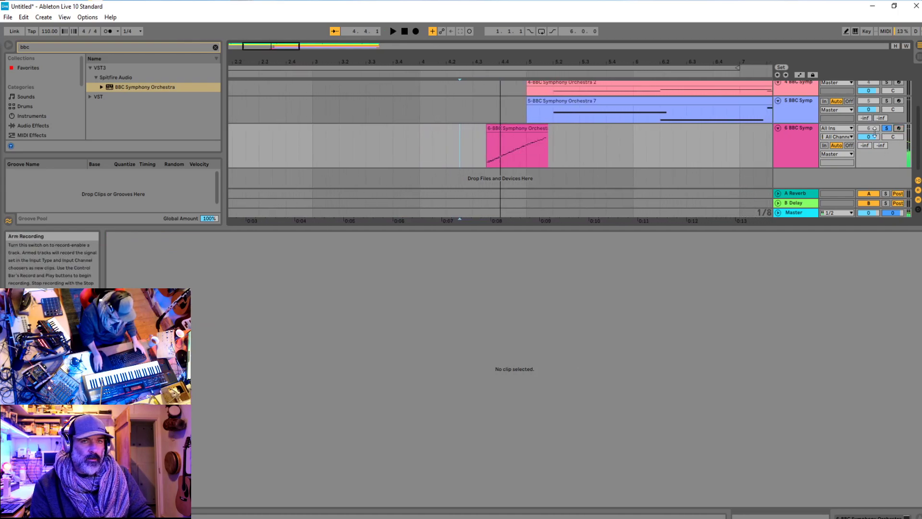
{"action": "left_click", "coordinate": [871, 130]}
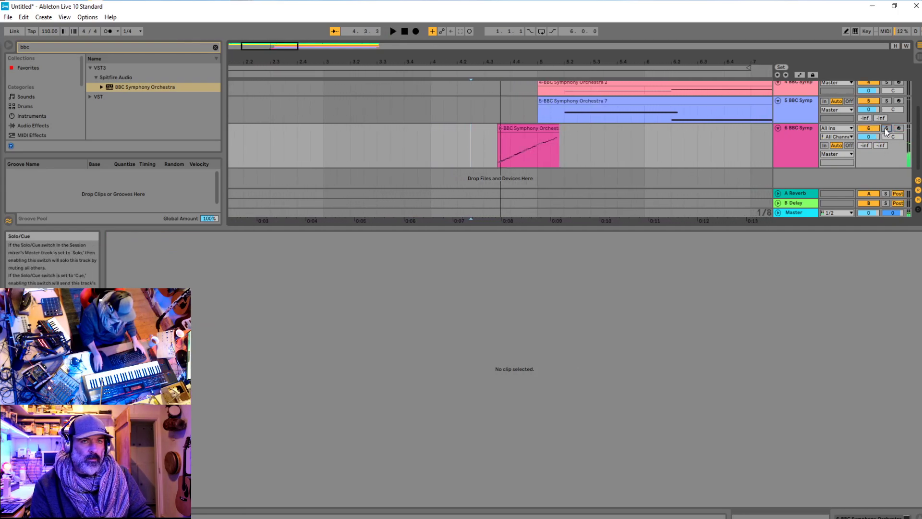
{"action": "left_click", "coordinate": [886, 129]}
{"action": "key", "text": "space"}
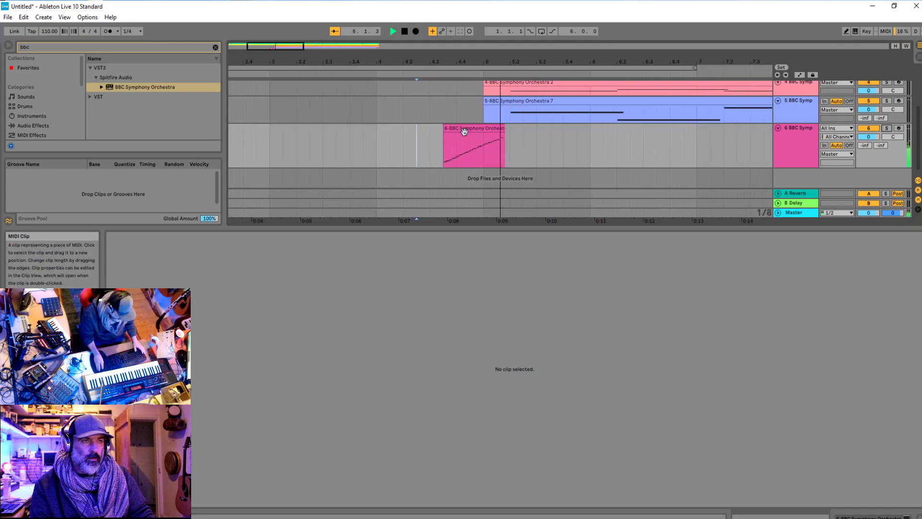
Try the run clip at the start of bar 5 and play the passage
{"action": "key", "text": "space"}
{"action": "left_click_drag", "start_coordinate": [451, 128], "coordinate": [495, 128]}
{"action": "key", "text": "space"}
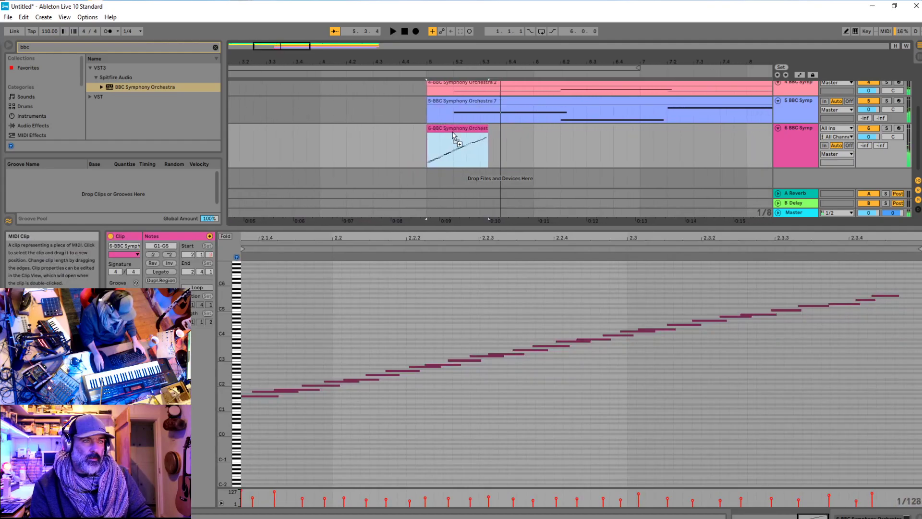
{"action": "left_click", "coordinate": [383, 147]}
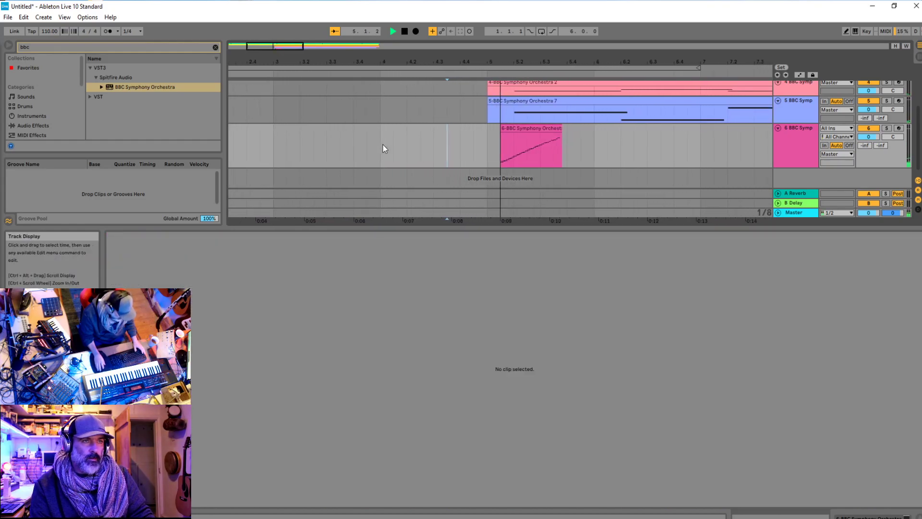
{"action": "key", "text": "space"}
Move the run clip on track 6 to start at 5.2 and play the passage
{"action": "left_click_drag", "start_coordinate": [479, 132], "coordinate": [481, 128]}
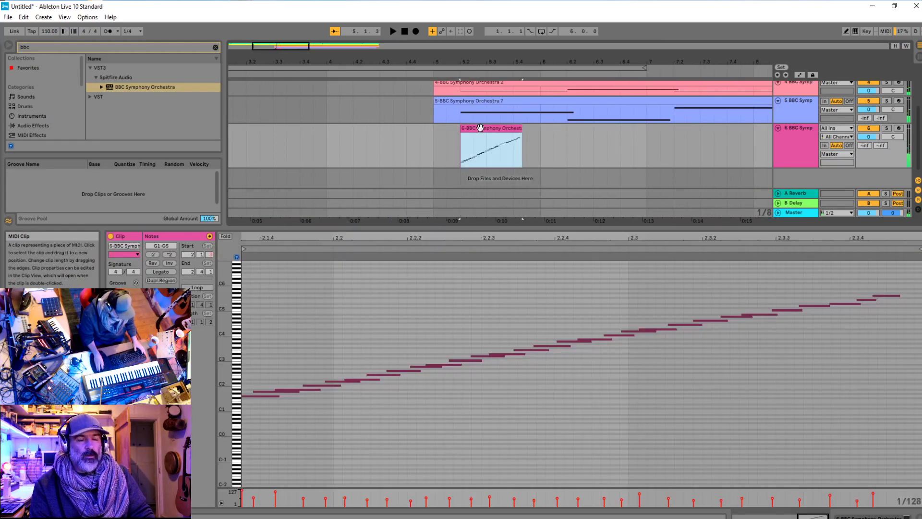
{"action": "left_click", "coordinate": [341, 139]}
{"action": "key", "text": "space"}
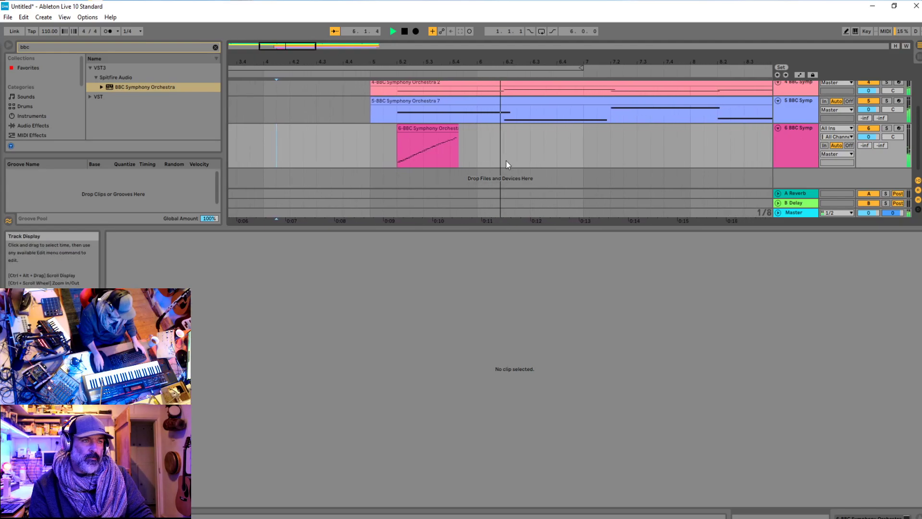
{"action": "key", "text": "space"}
Enlarge the arrangement area and move the run's track up to sit directly below track 1
{"action": "scroll", "coordinate": [380, 155], "scroll_direction": "down", "scroll_amount": 5}
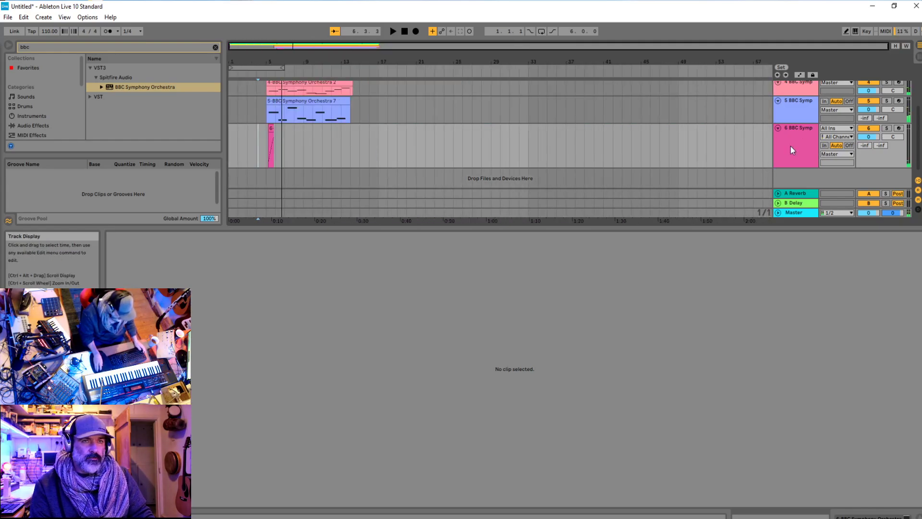
{"action": "left_click_drag", "start_coordinate": [457, 230], "coordinate": [462, 418]}
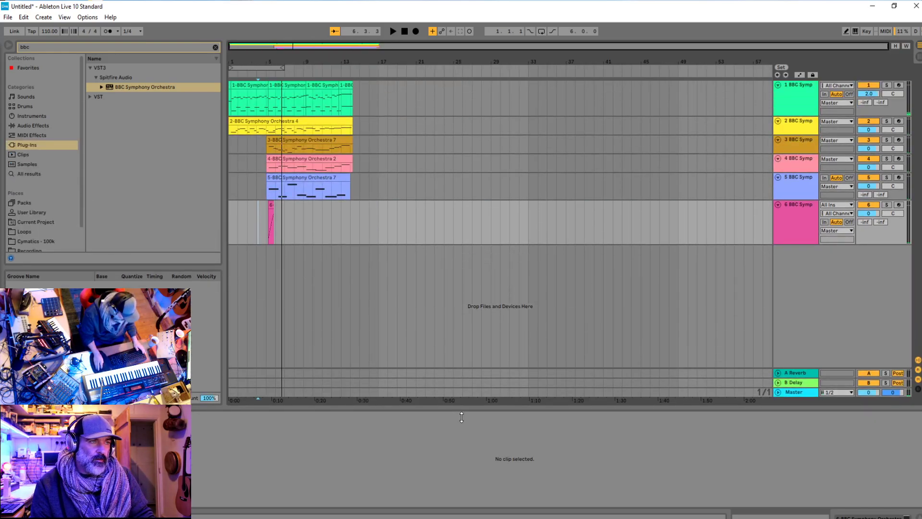
{"action": "scroll", "coordinate": [260, 229], "scroll_direction": "up", "scroll_amount": 5}
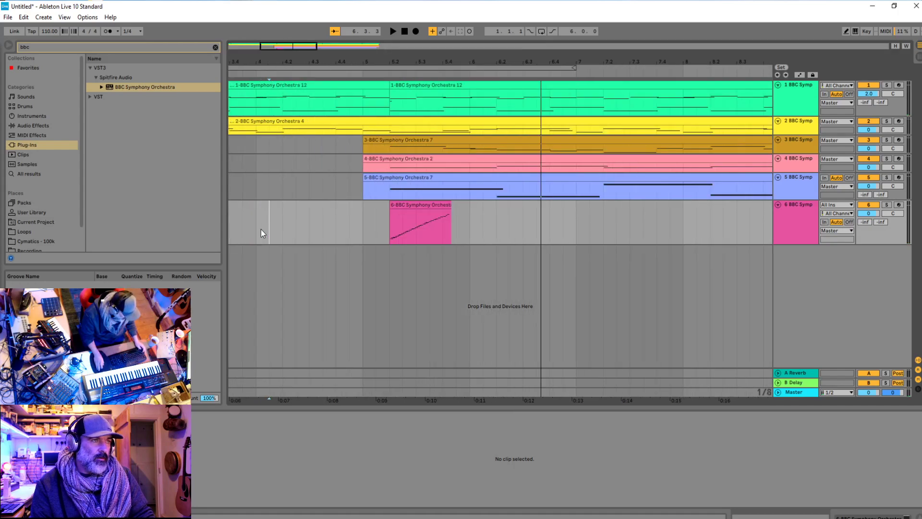
{"action": "left_click", "coordinate": [402, 220]}
{"action": "left_click_drag", "start_coordinate": [793, 220], "coordinate": [795, 121]}
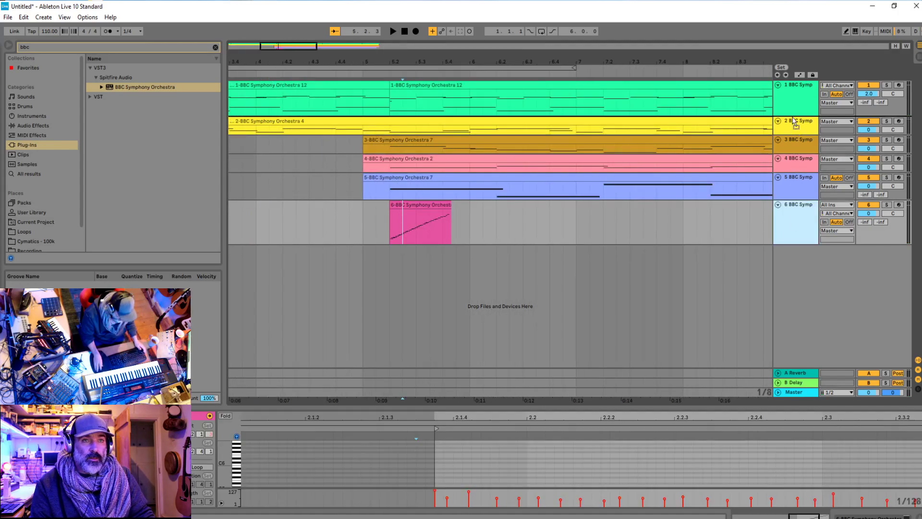
Play the passage around the run from just before and from the start of bar 5
{"action": "left_click", "coordinate": [338, 139]}
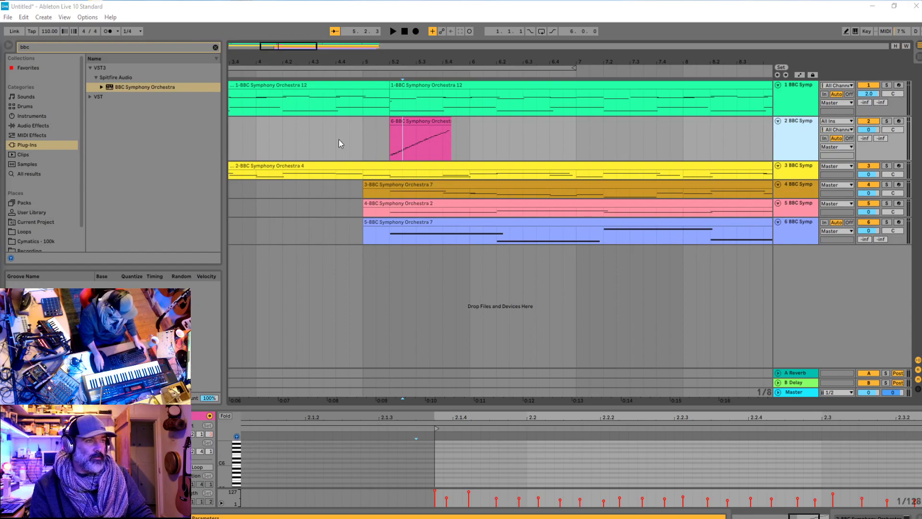
{"action": "key", "text": "space"}
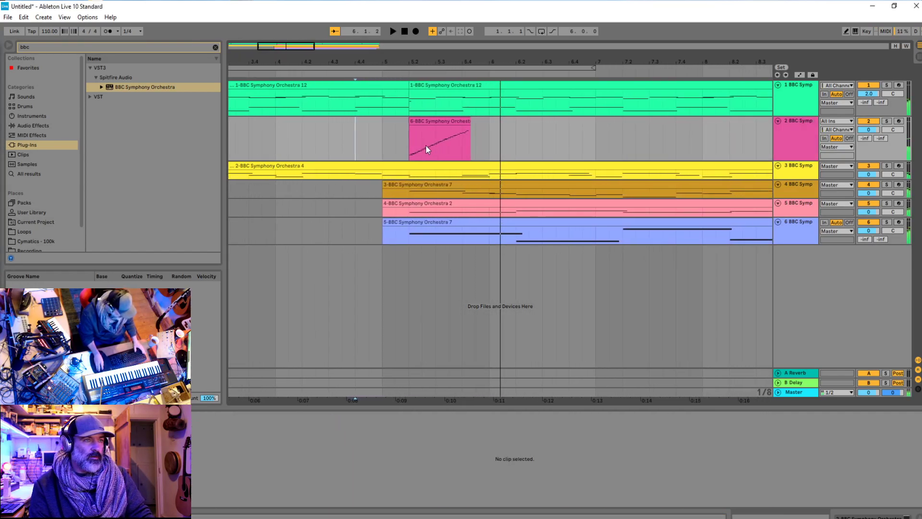
{"action": "left_click", "coordinate": [416, 146]}
{"action": "left_click", "coordinate": [385, 145]}
{"action": "key", "text": "space"}
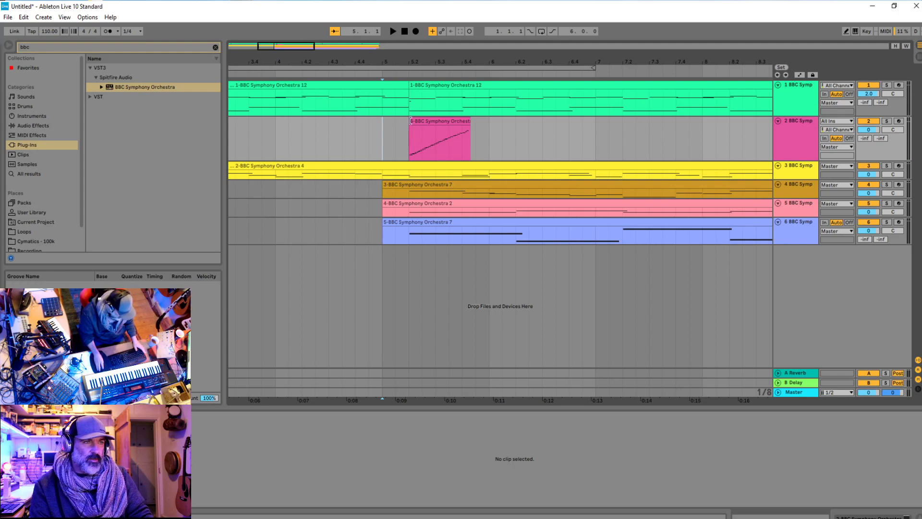
{"action": "key", "text": "space"}
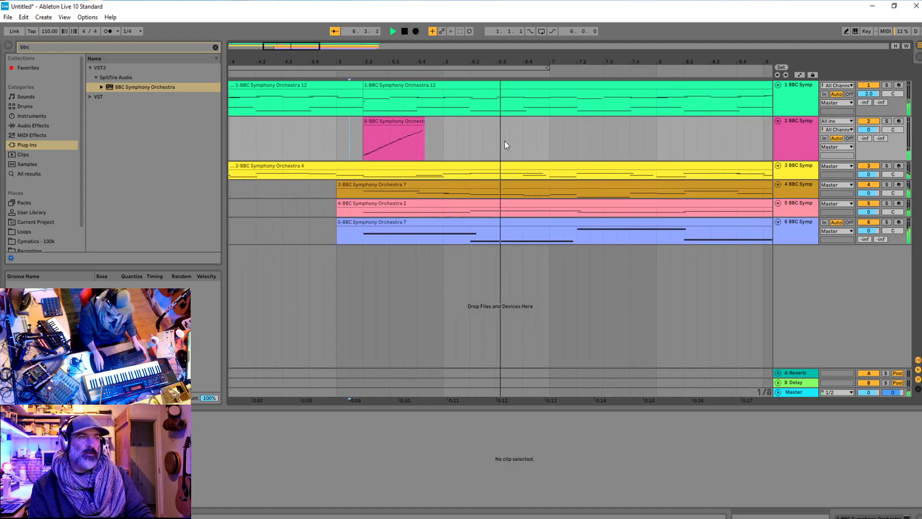
Show the whole arrangement and play it from bar 1
{"action": "key", "text": "minus"}
{"action": "key", "text": "minus"}
{"action": "key", "text": "minus"}
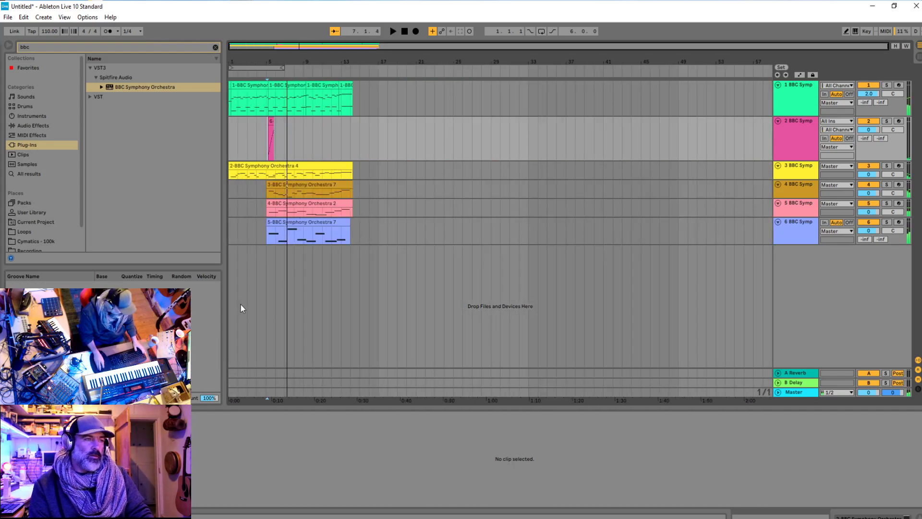
{"action": "left_click", "coordinate": [229, 303]}
{"action": "key", "text": "space"}
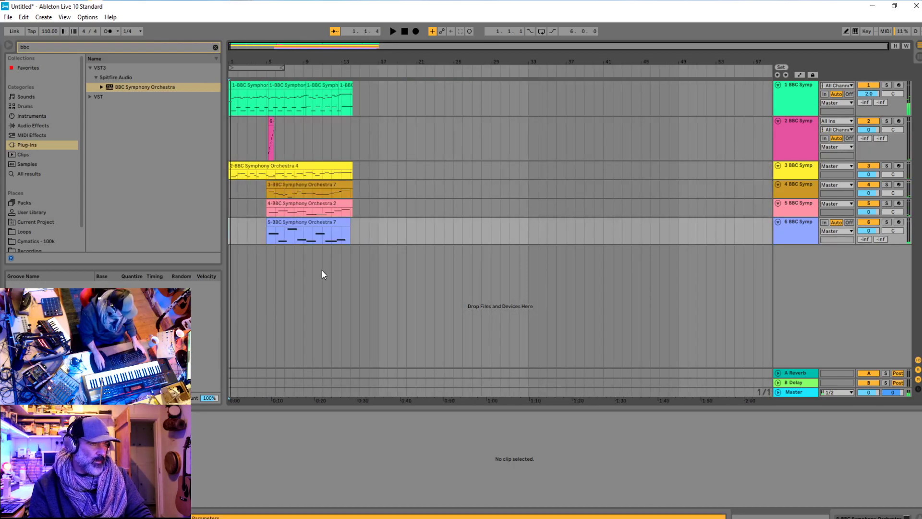
Insert a new MIDI track below track 6 and load the BBC Symphony Orchestra VST3 instrument on it
{"action": "left_click", "coordinate": [770, 302]}
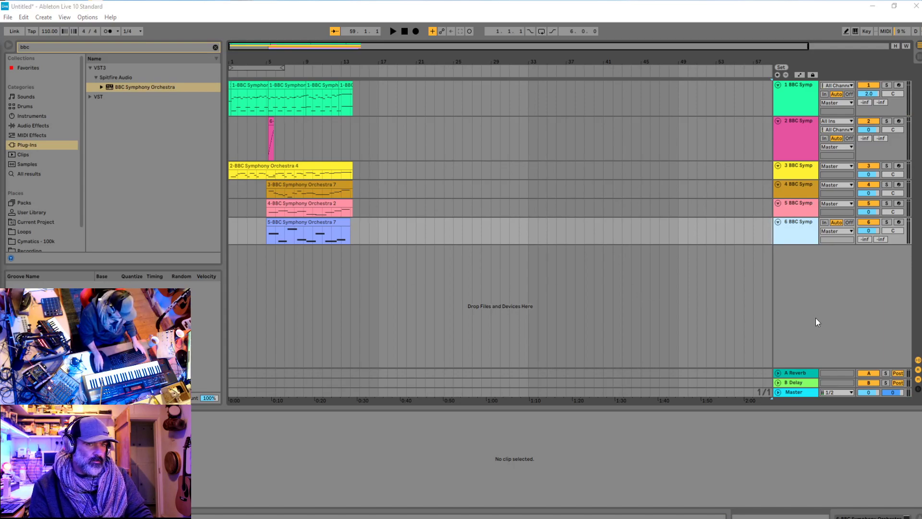
{"action": "right_click", "coordinate": [808, 274]}
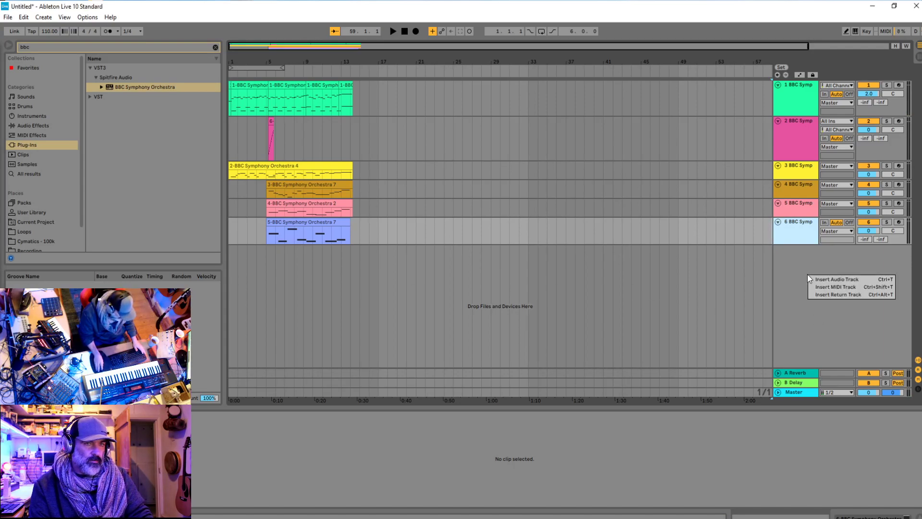
{"action": "left_click", "coordinate": [826, 287]}
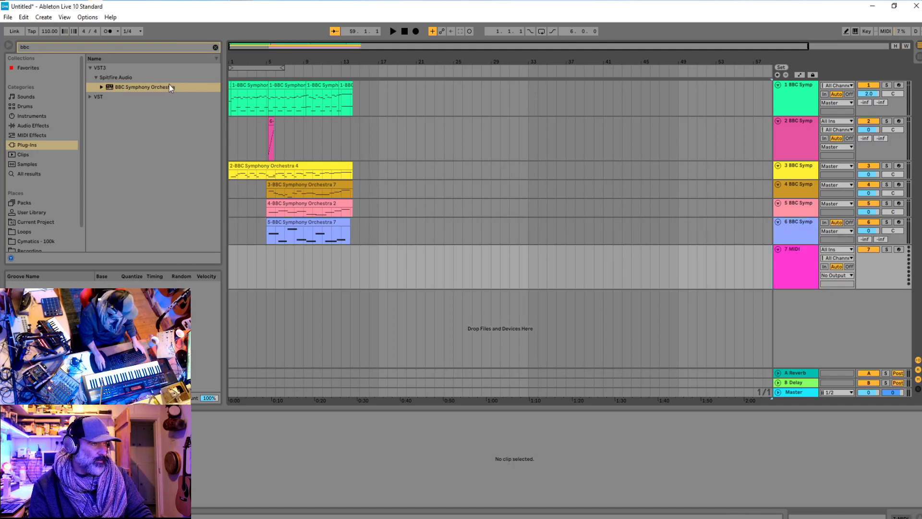
{"action": "double_click", "coordinate": [151, 87]}
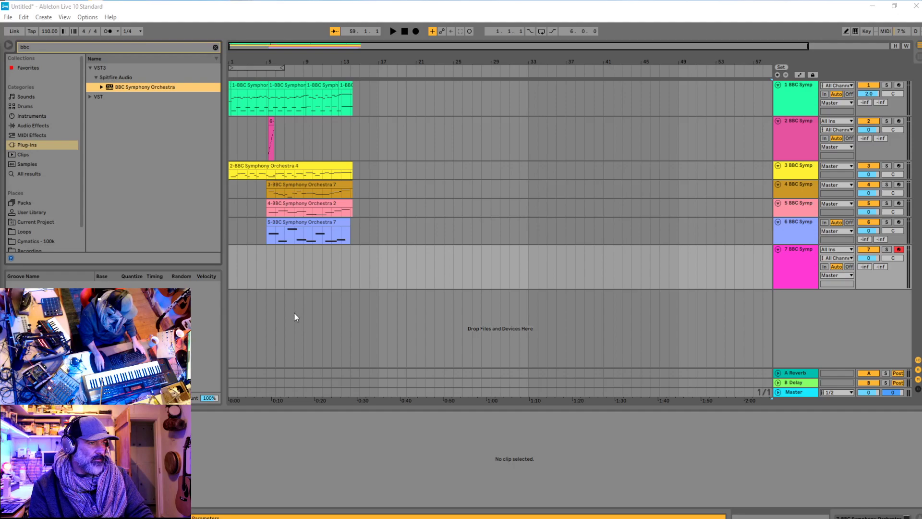
Play the arrangement repeatedly from the opening bars while rehearsing a new part on armed track 7
{"action": "left_click", "coordinate": [239, 272]}
{"action": "key", "text": "space"}
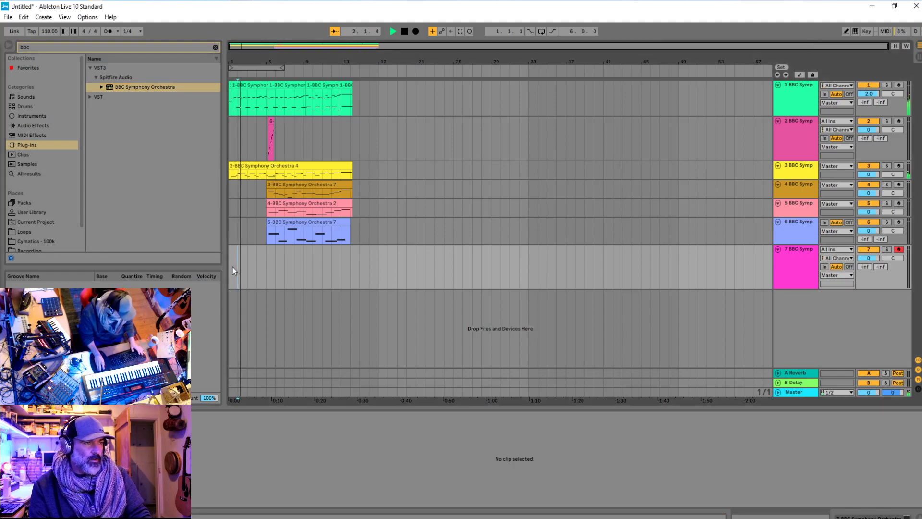
{"action": "key", "text": "space"}
{"action": "key", "text": "space"}
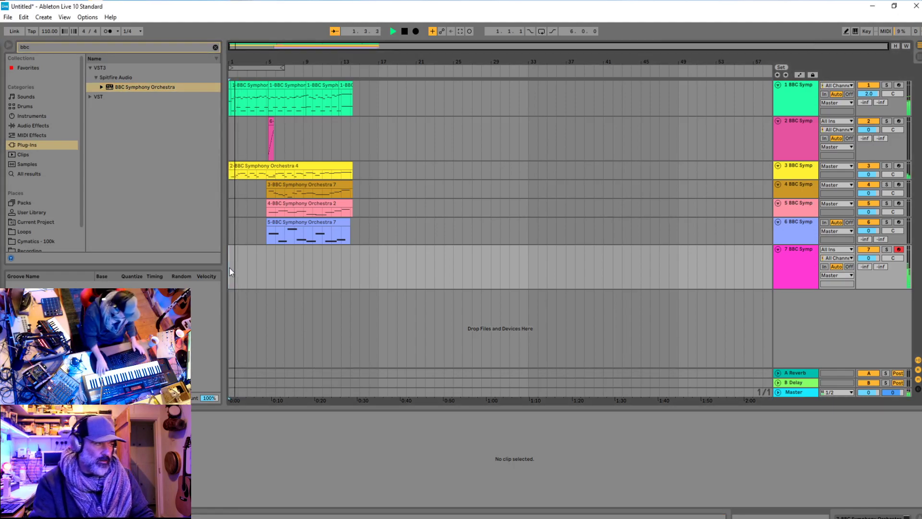
{"action": "key", "text": "space"}
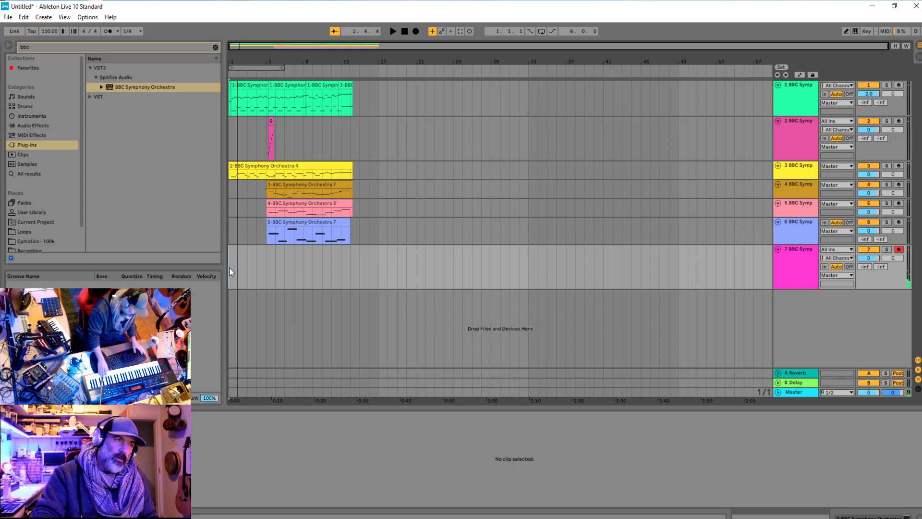
{"action": "left_click", "coordinate": [231, 272]}
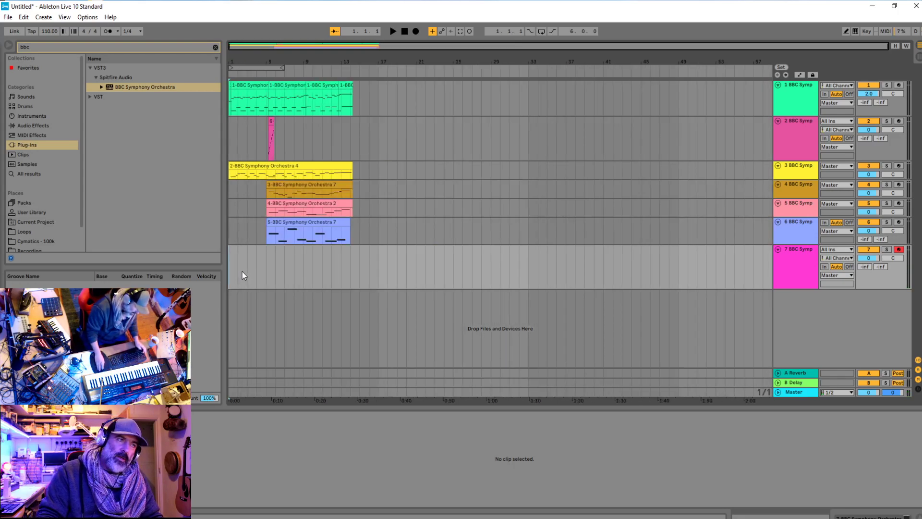
{"action": "scroll", "coordinate": [242, 272], "scroll_direction": "up", "scroll_amount": 3, "text": "ctrl"}
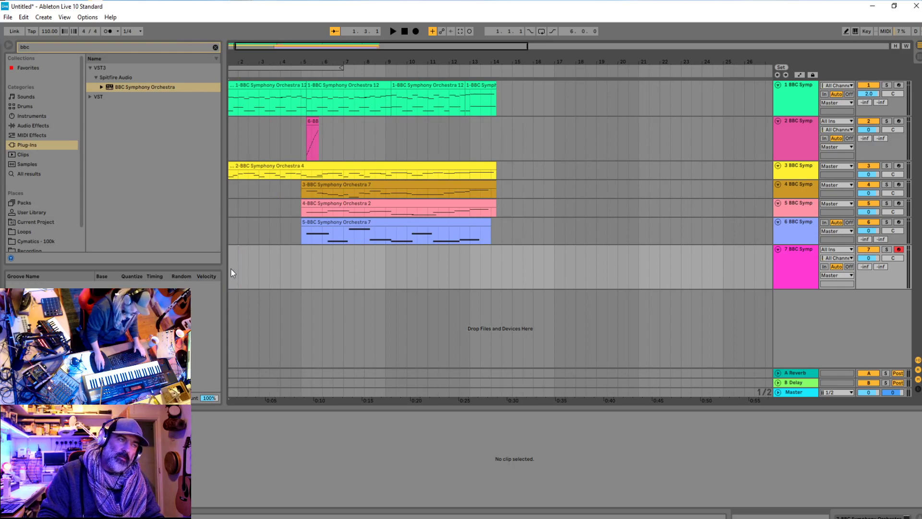
{"action": "key", "text": "space"}
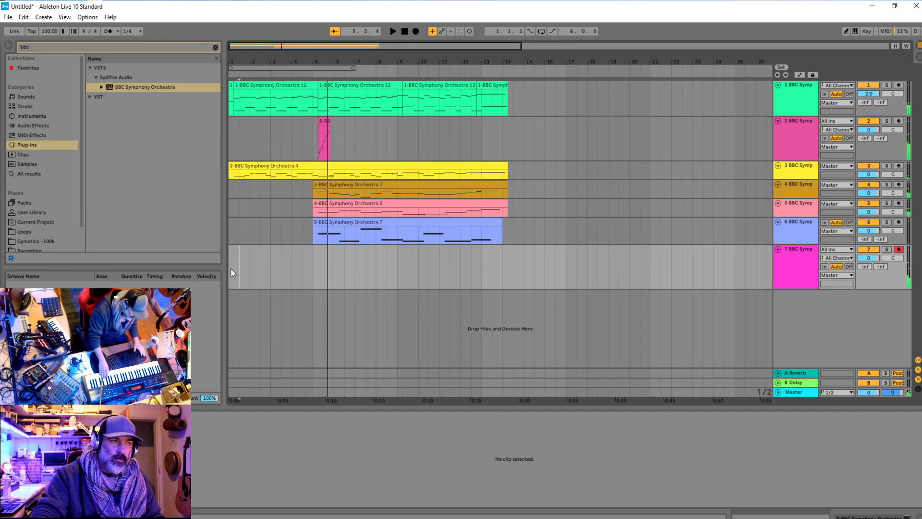
{"action": "key", "text": "space"}
{"action": "key", "text": "space"}
{"action": "key", "text": "space"}
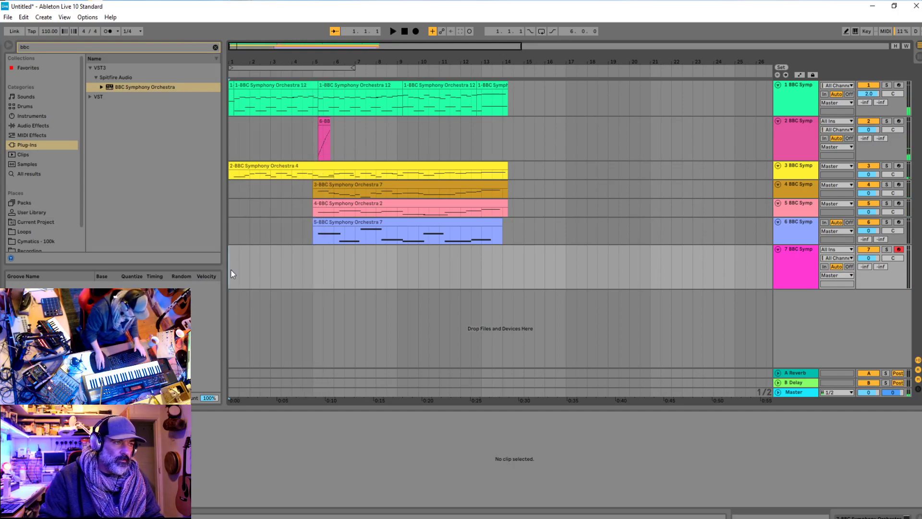
{"action": "key", "text": "space"}
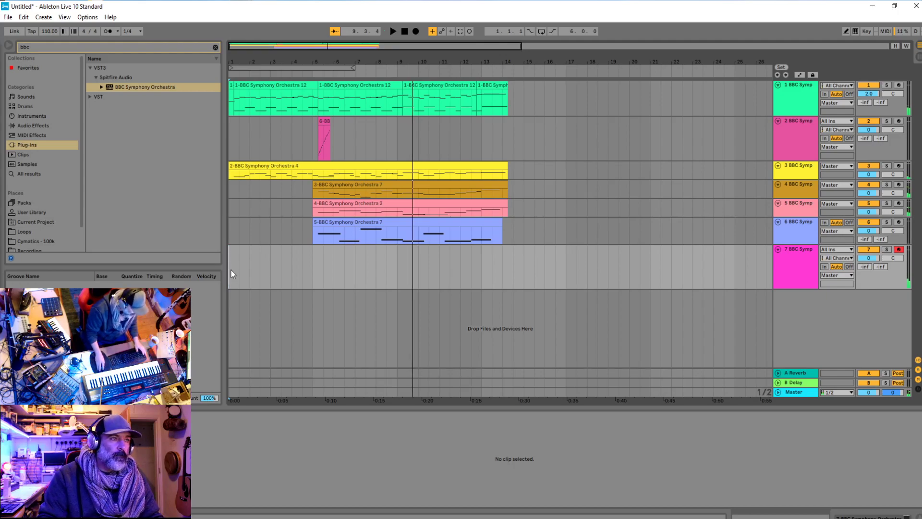
{"action": "key", "text": "space"}
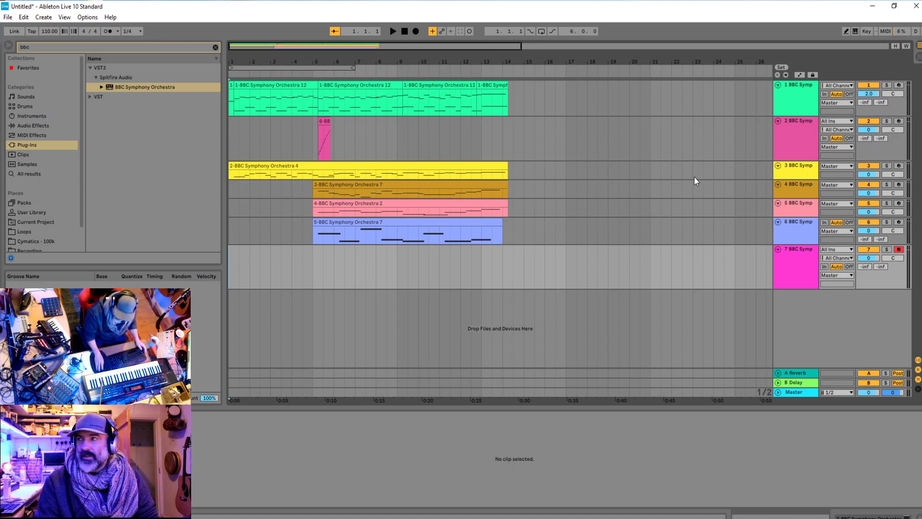
Replay the opening bars in short passes and the whole arrangement up to bar 14 while practising the track 7 part
{"action": "key", "text": "space"}
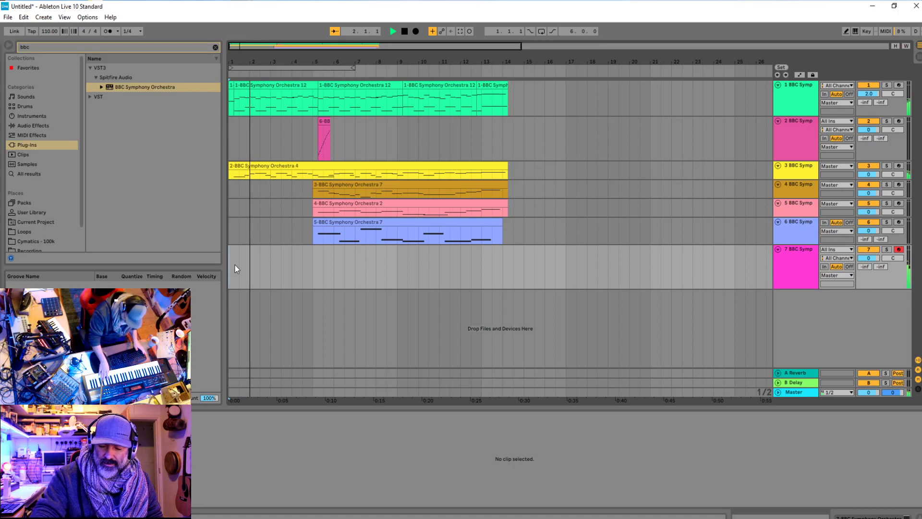
{"action": "key", "text": "space"}
{"action": "key", "text": "space"}
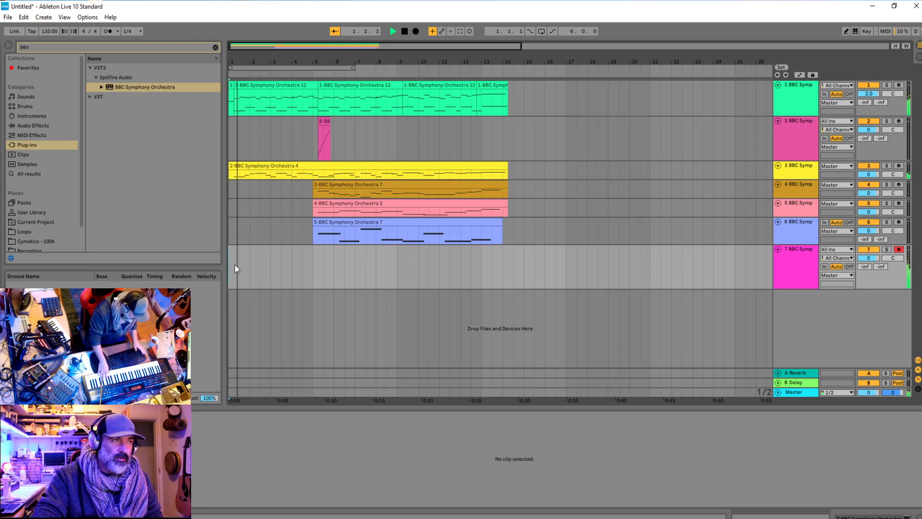
{"action": "key", "text": "space"}
{"action": "key", "text": "space"}
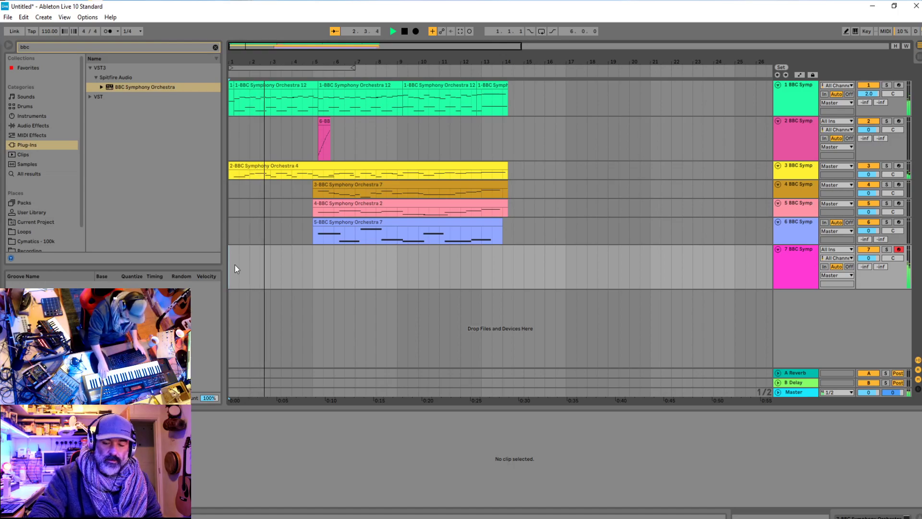
{"action": "key", "text": "space"}
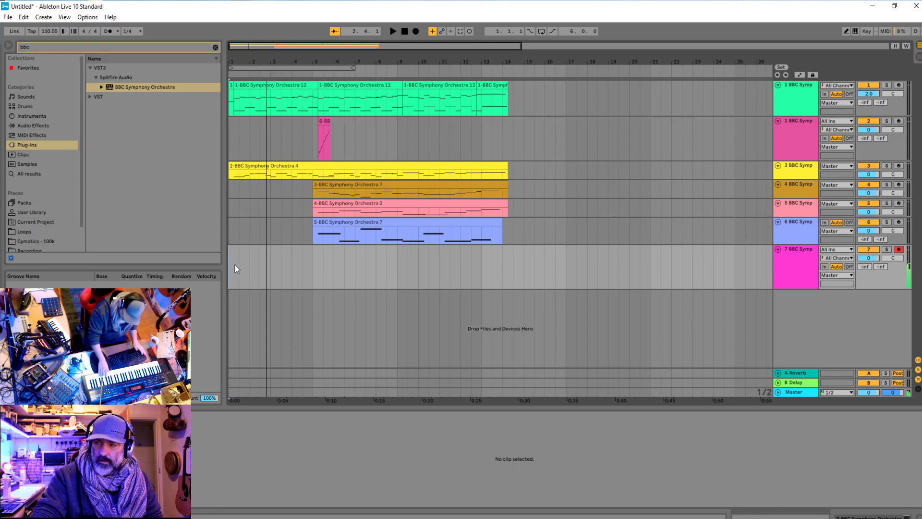
{"action": "key", "text": "space"}
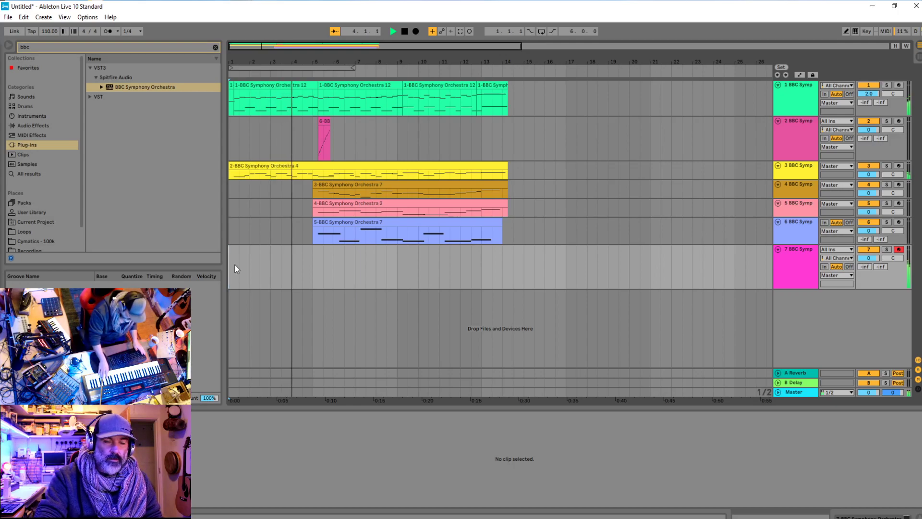
{"action": "key", "text": "space"}
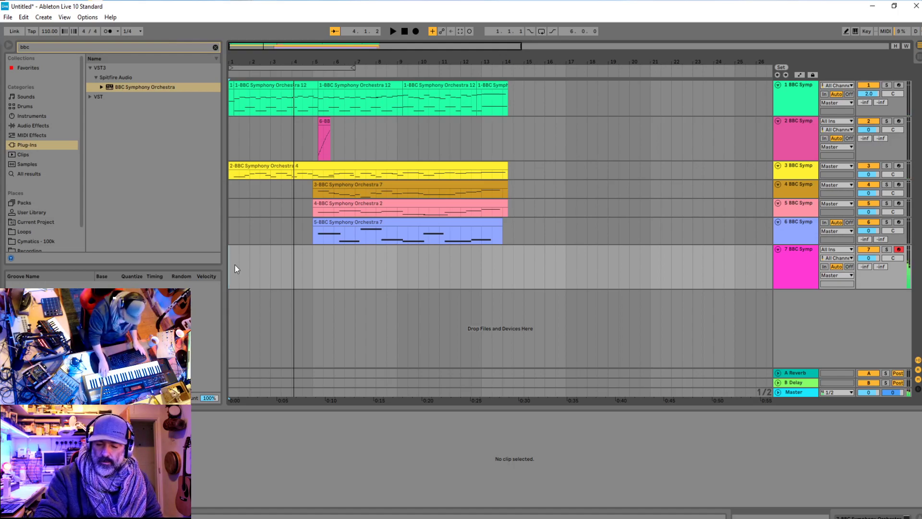
{"action": "key", "text": "space"}
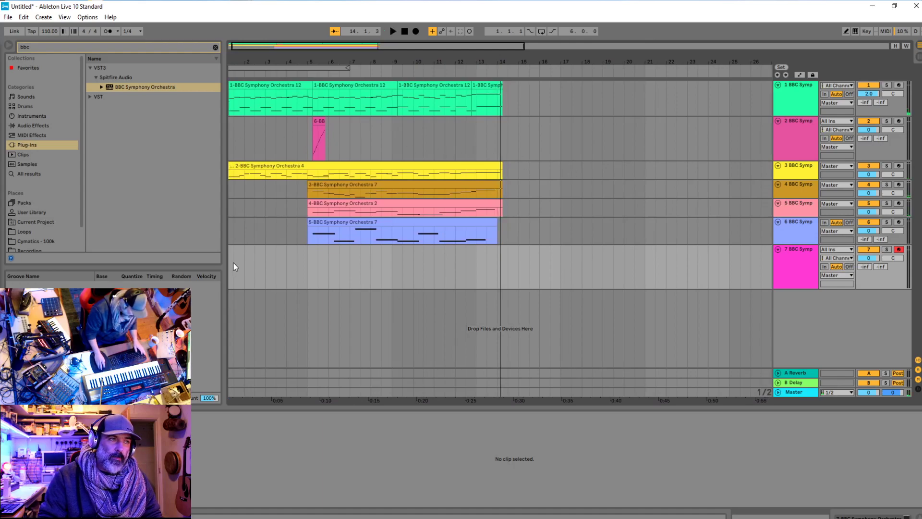
{"action": "key", "text": "space"}
{"action": "key", "text": "minus"}
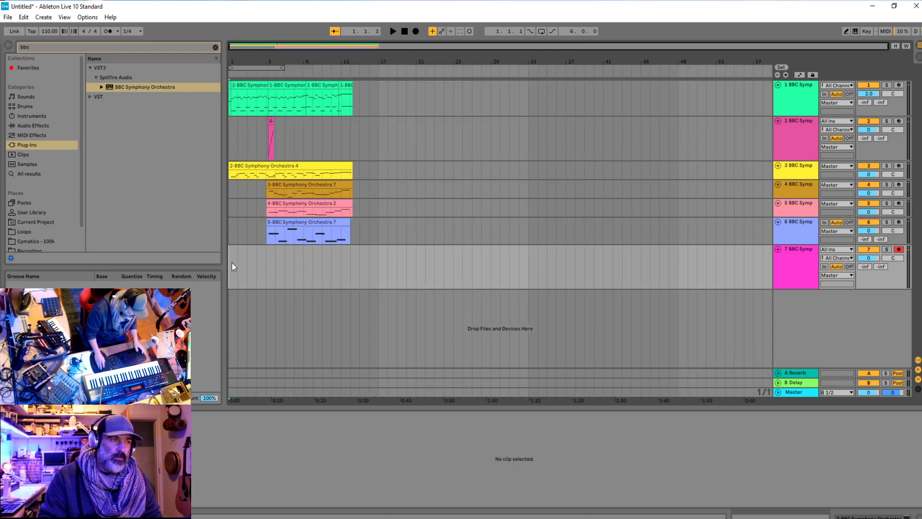
{"action": "key", "text": "plus"}
{"action": "key", "text": "plus"}
{"action": "key", "text": "plus"}
{"action": "key", "text": "minus"}
{"action": "key", "text": "minus"}
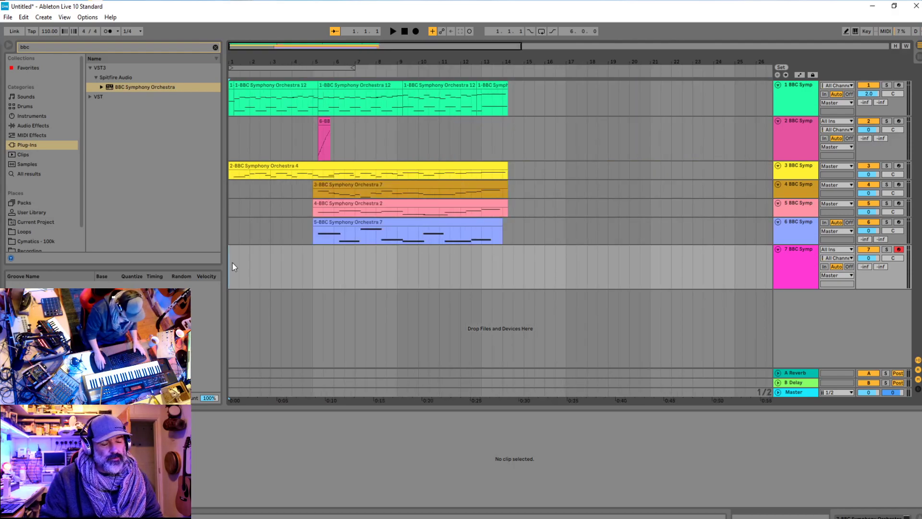
{"action": "key", "text": "space"}
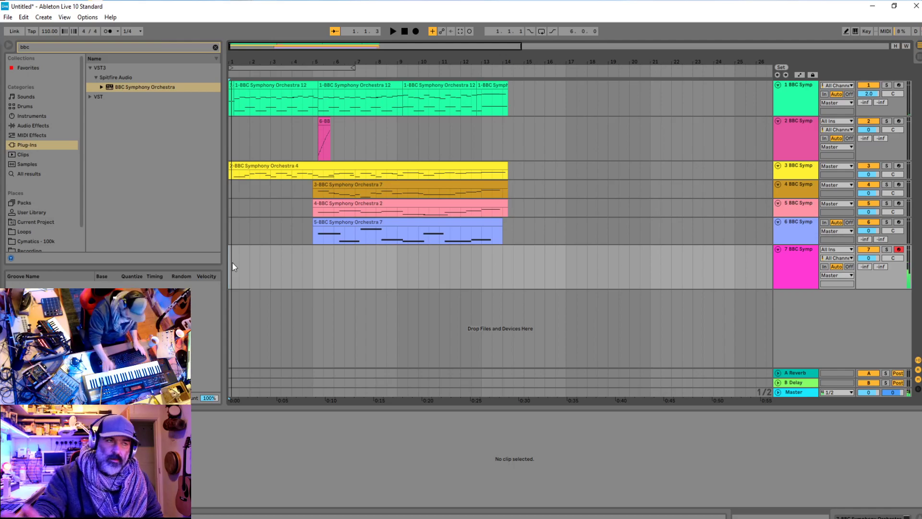
Extend the end of the track 6 clip past bar 14 to line up with the ends of the clips above it
{"action": "left_click", "coordinate": [501, 224]}
{"action": "scroll", "coordinate": [504, 224], "scroll_direction": "up", "scroll_amount": 5}
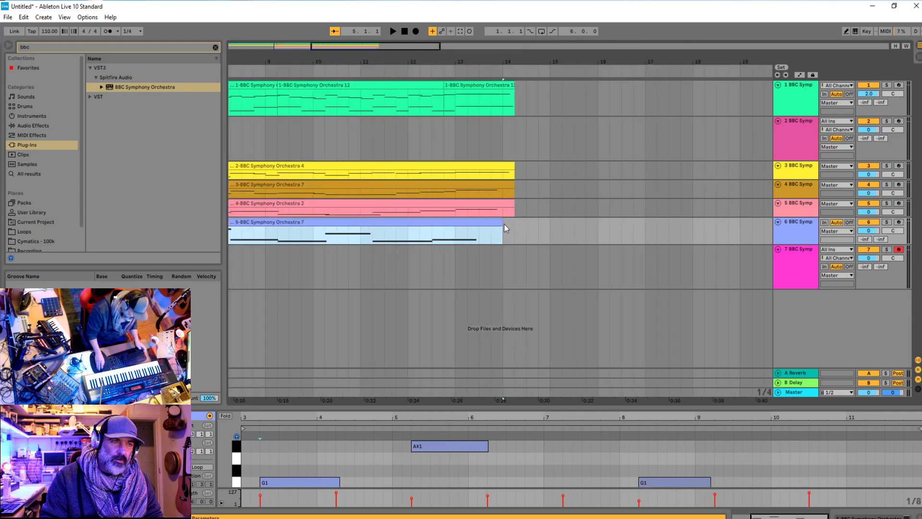
{"action": "left_click_drag", "start_coordinate": [503, 224], "coordinate": [530, 226]}
{"action": "scroll", "coordinate": [408, 222], "scroll_direction": "down", "scroll_amount": 10}
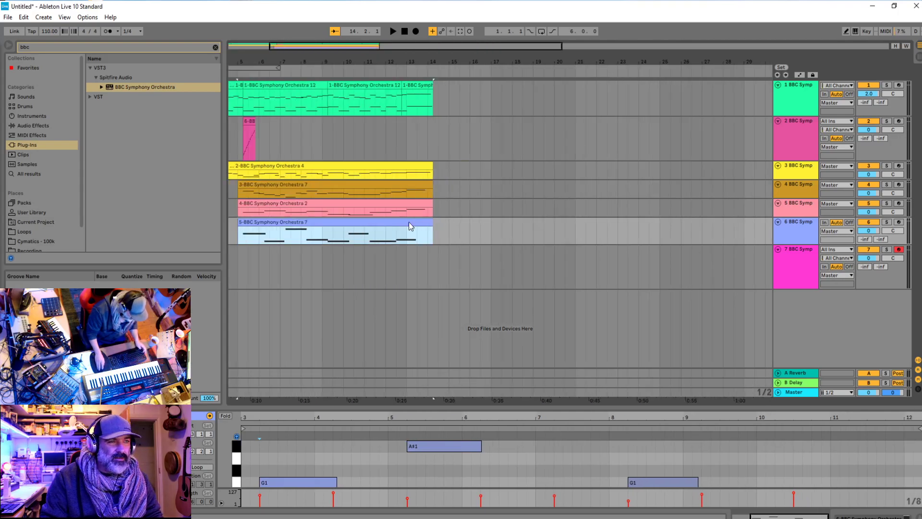
Return to bar 1 on track 7 and play from there in several passes while working out the new part
{"action": "left_click", "coordinate": [234, 267]}
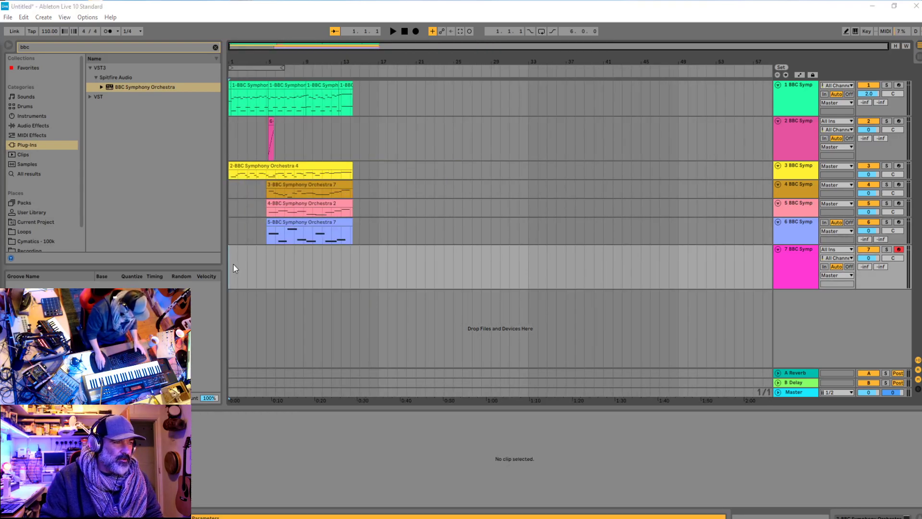
{"action": "left_click", "coordinate": [233, 106]}
{"action": "left_click", "coordinate": [231, 139]}
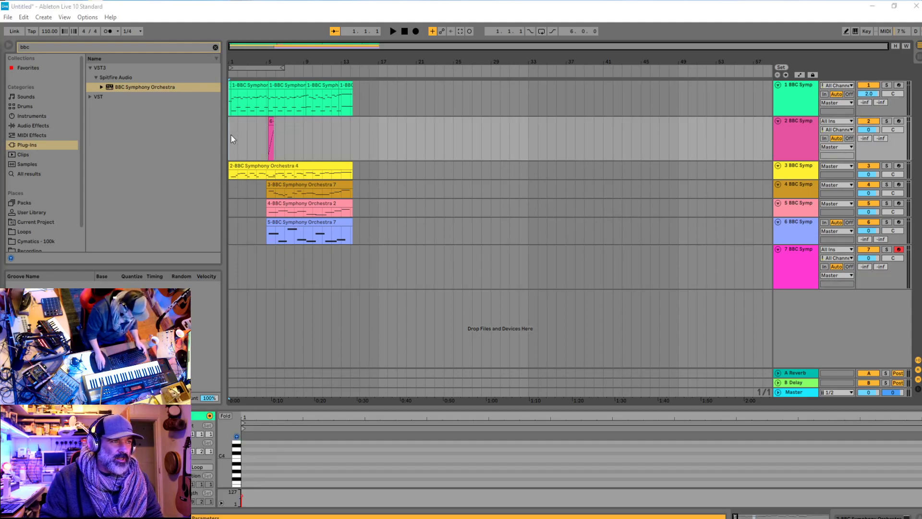
{"action": "left_click", "coordinate": [232, 272]}
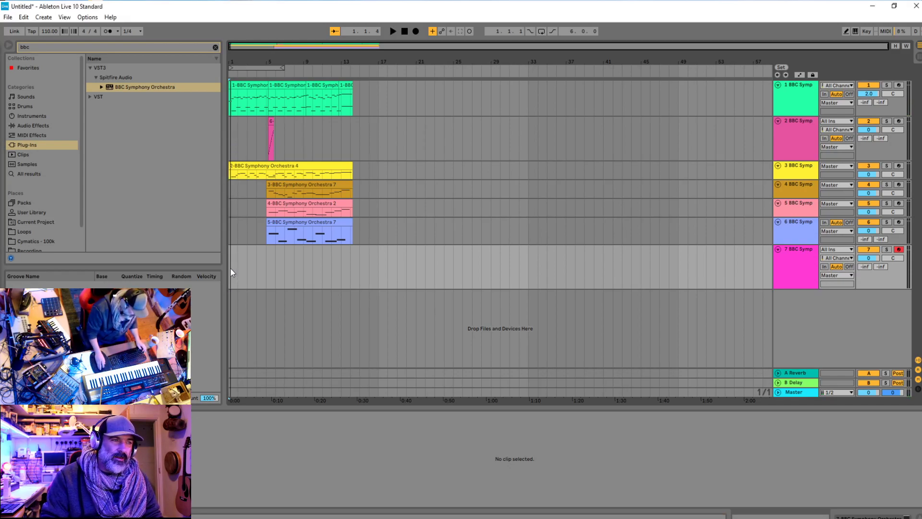
{"action": "key", "text": "plus"}
{"action": "key", "text": "plus"}
{"action": "key", "text": "minus"}
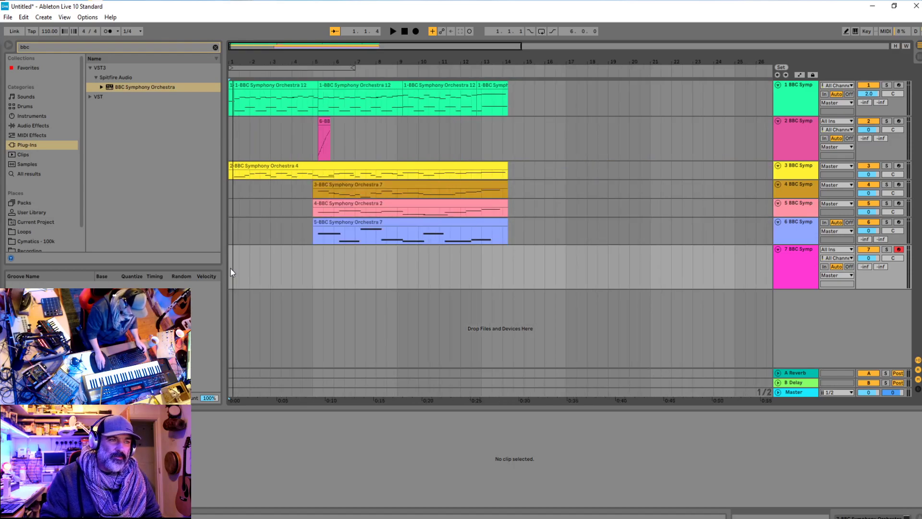
{"action": "key", "text": "space"}
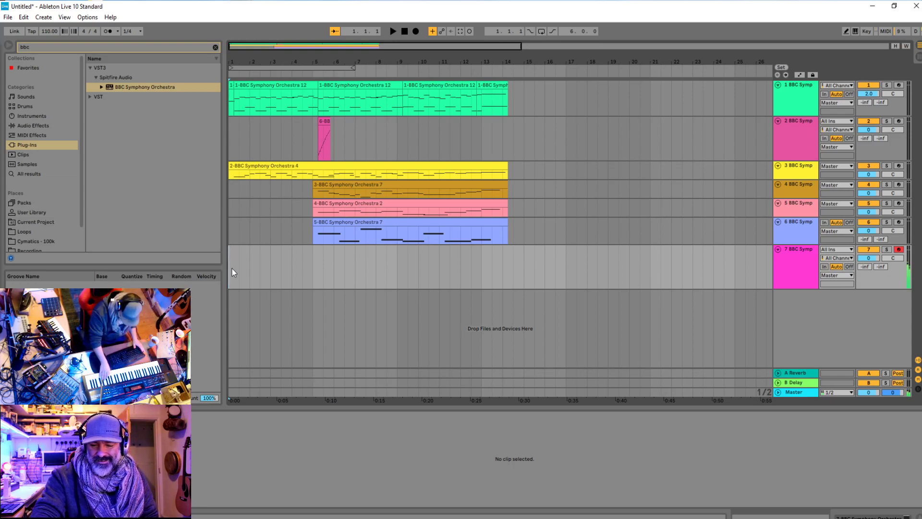
{"action": "key", "text": "space"}
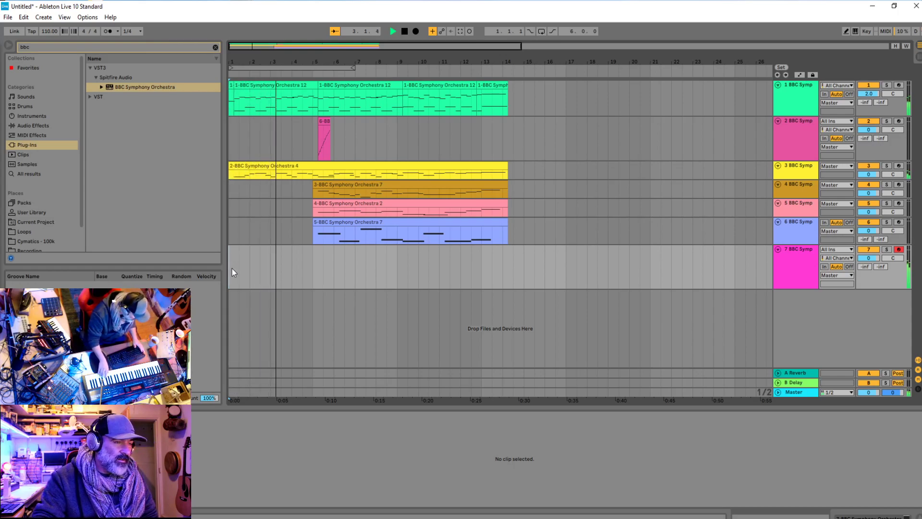
{"action": "key", "text": "space"}
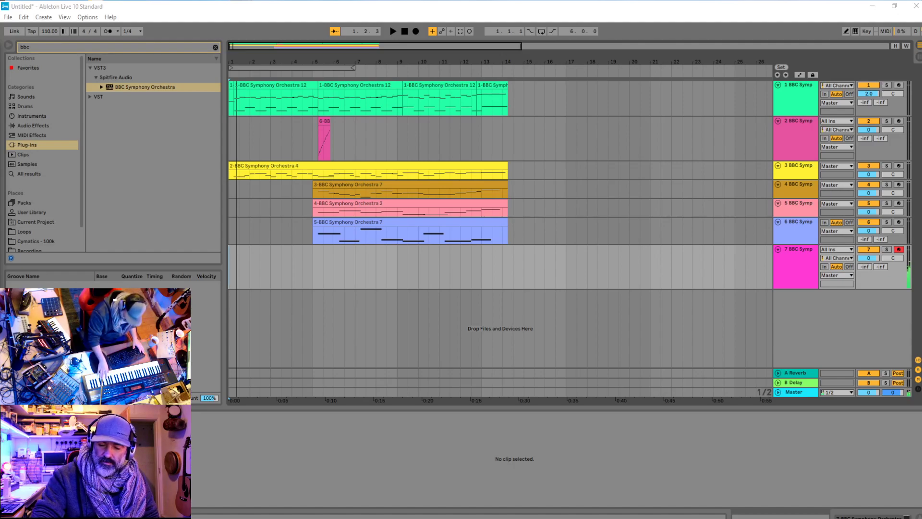
{"action": "key", "text": "space"}
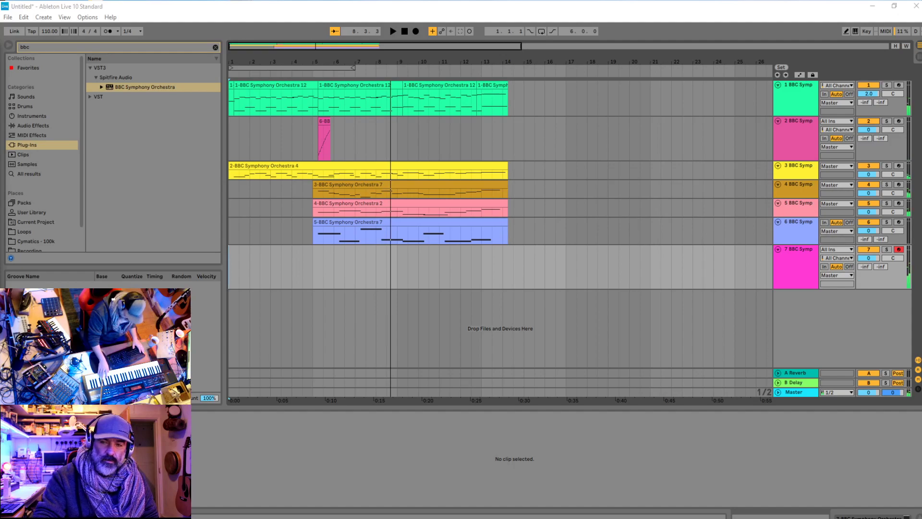
{"action": "key", "text": "space"}
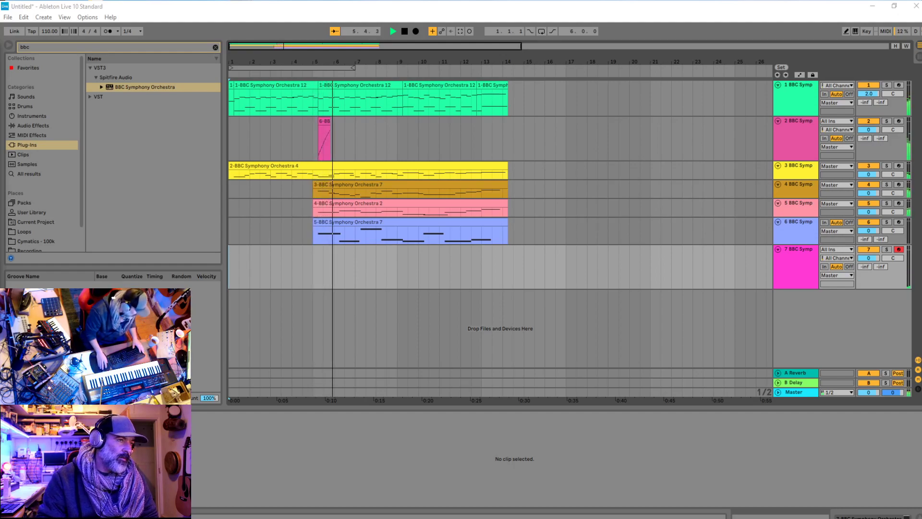
{"action": "key", "text": "space"}
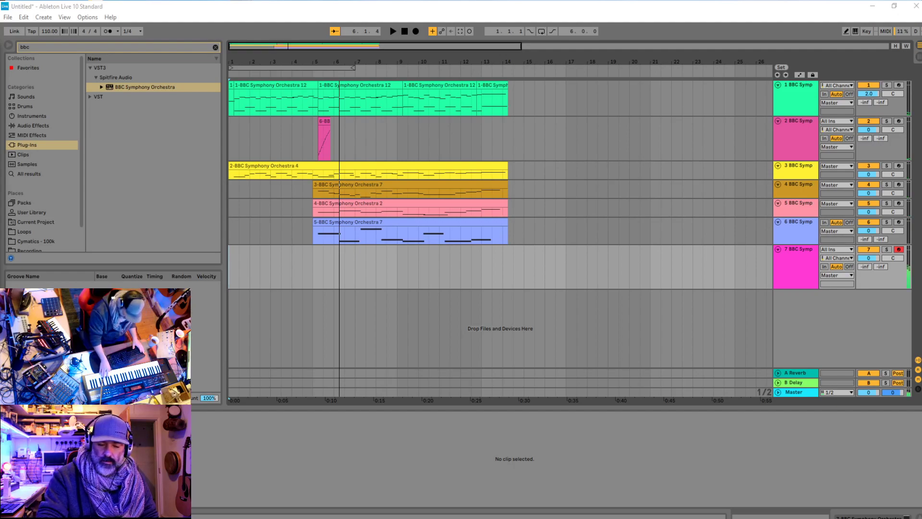
{"action": "key", "text": "space"}
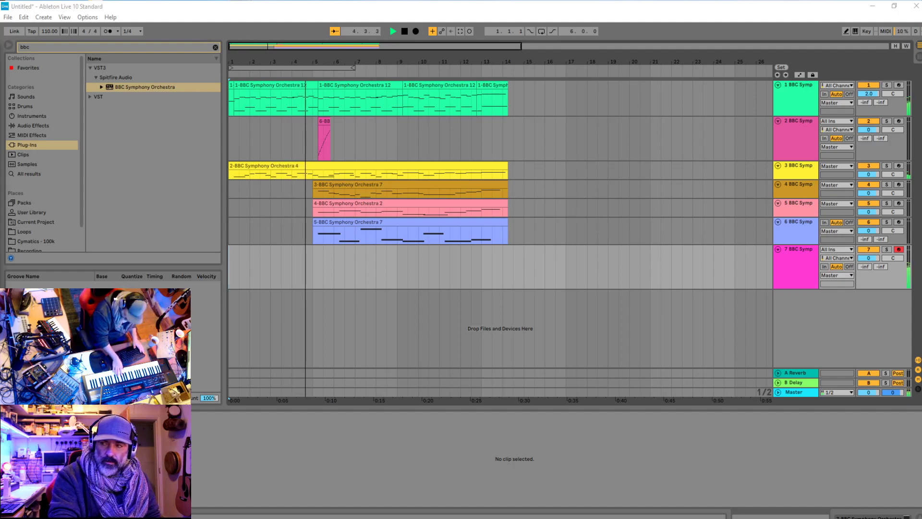
{"action": "key", "text": "space"}
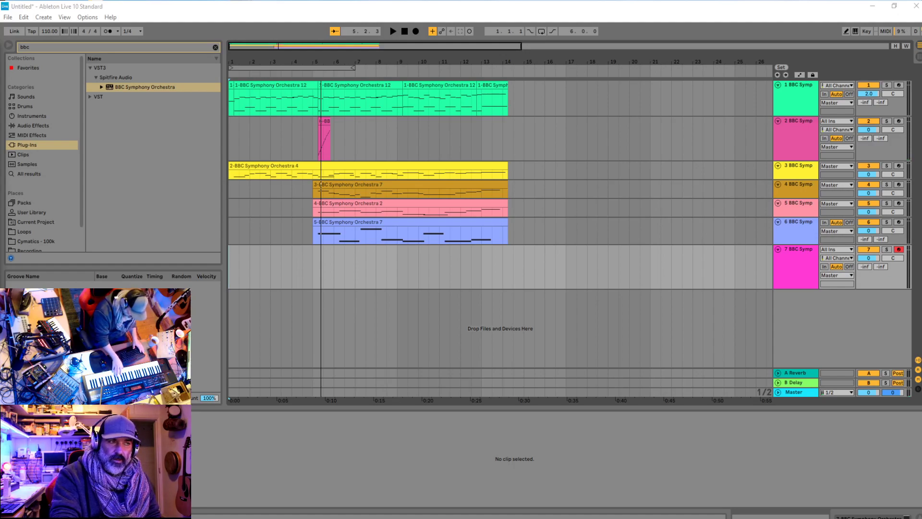
Record the new MIDI part on track 7 from bar 1 to about the middle of bar 9
{"action": "left_click", "coordinate": [231, 263]}
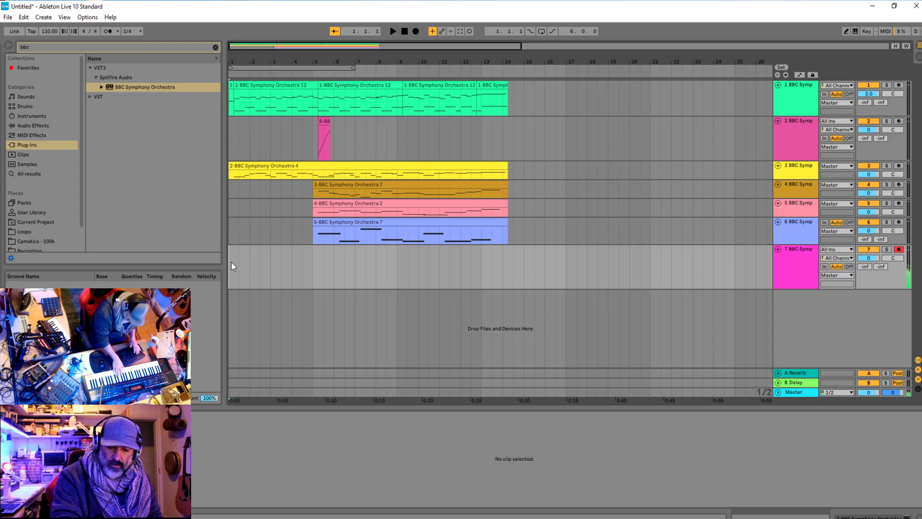
{"action": "key", "text": "F9"}
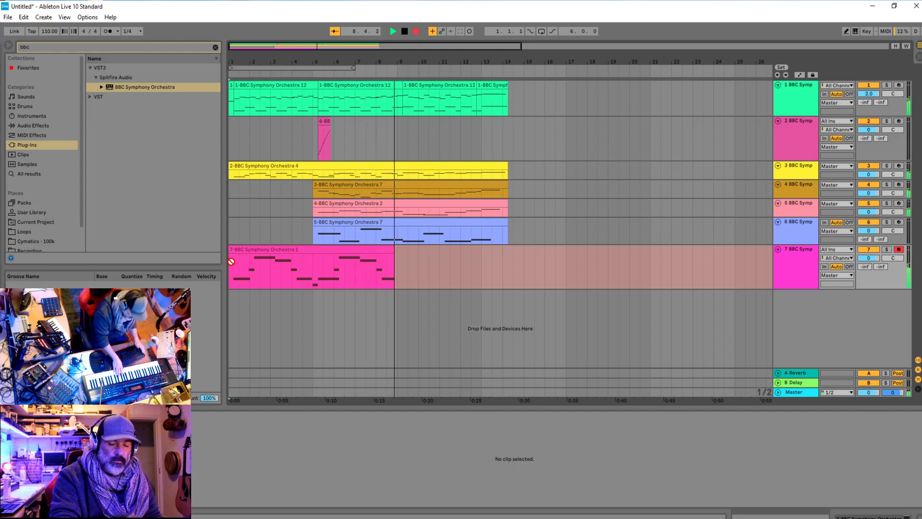
{"action": "key", "text": "space"}
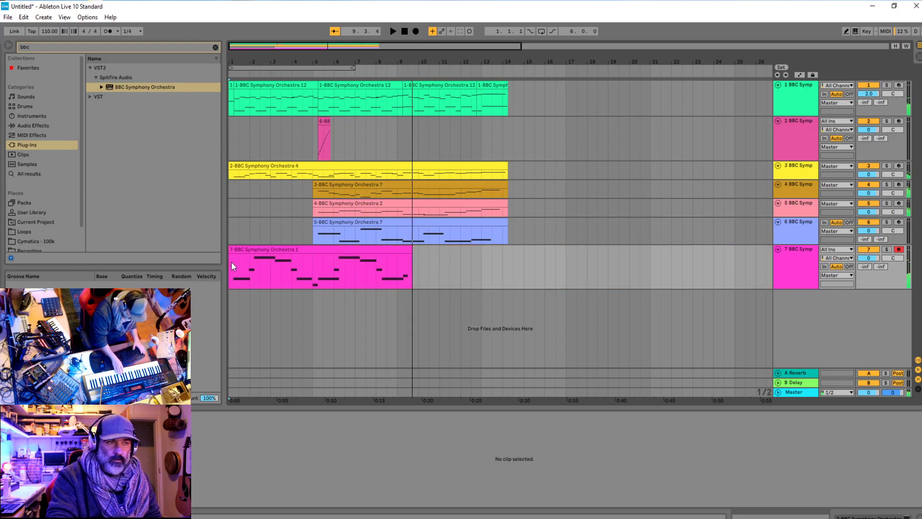
Listen to the end of the recorded track 7 clip and delete its last short note at 9.2
{"action": "left_click", "coordinate": [388, 265]}
{"action": "key", "text": "space"}
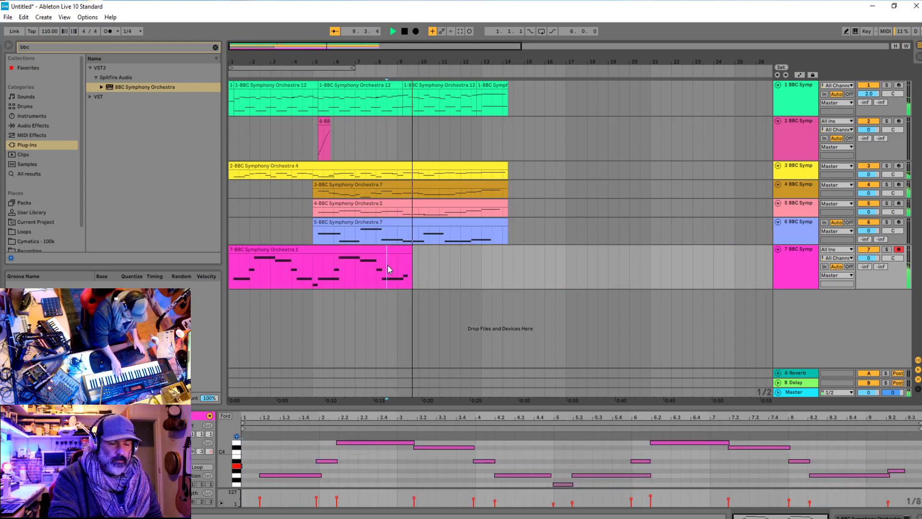
{"action": "key", "text": "space"}
{"action": "left_click", "coordinate": [406, 276]}
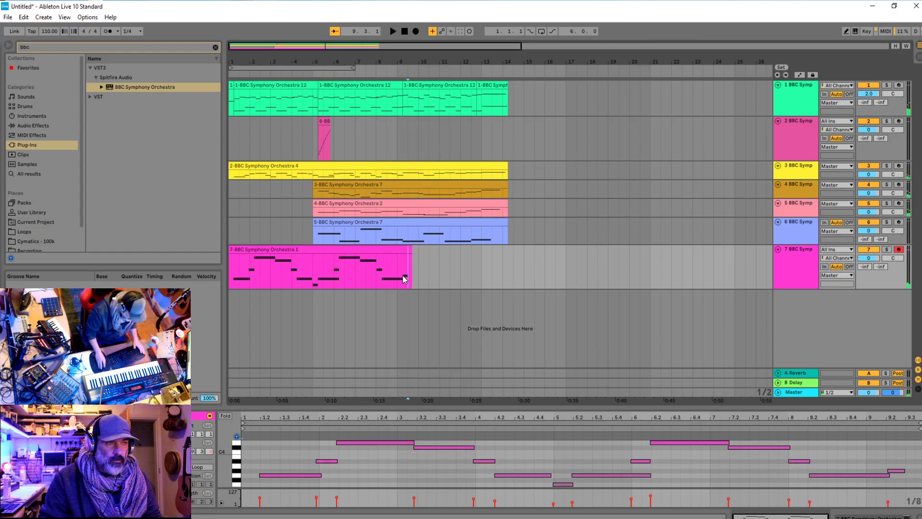
{"action": "double_click", "coordinate": [896, 471]}
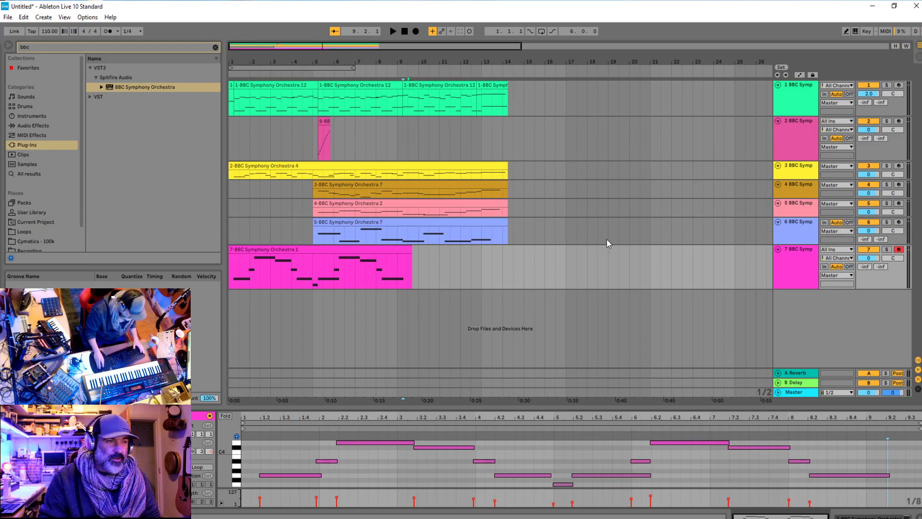
Play on from the last bars of the track 7 clip and from bar 5 while rehearsing how the part continues
{"action": "left_click", "coordinate": [383, 262]}
{"action": "key", "text": "space"}
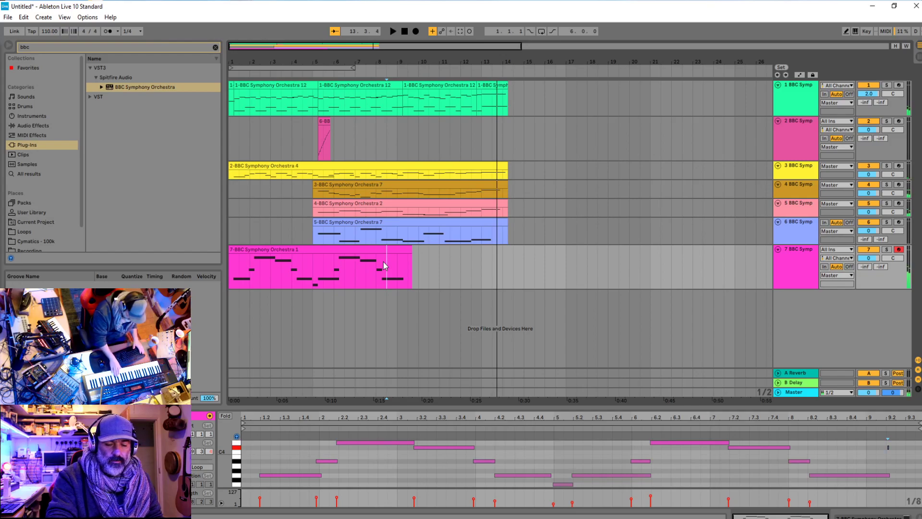
{"action": "key", "text": "space"}
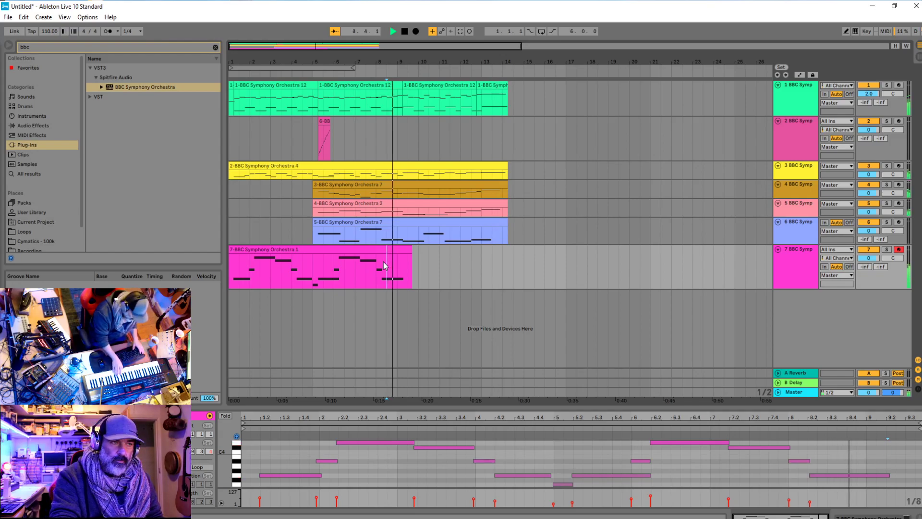
{"action": "left_click", "coordinate": [317, 264]}
{"action": "key", "text": "space"}
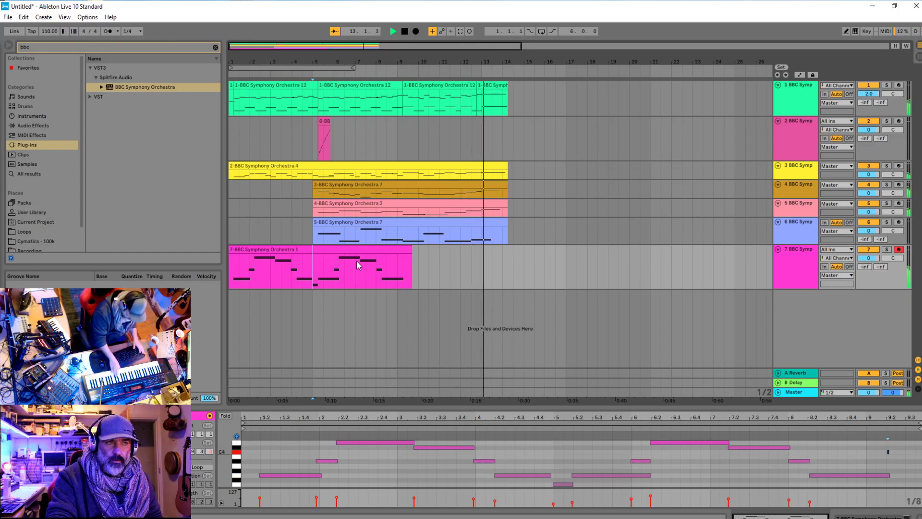
{"action": "key", "text": "space"}
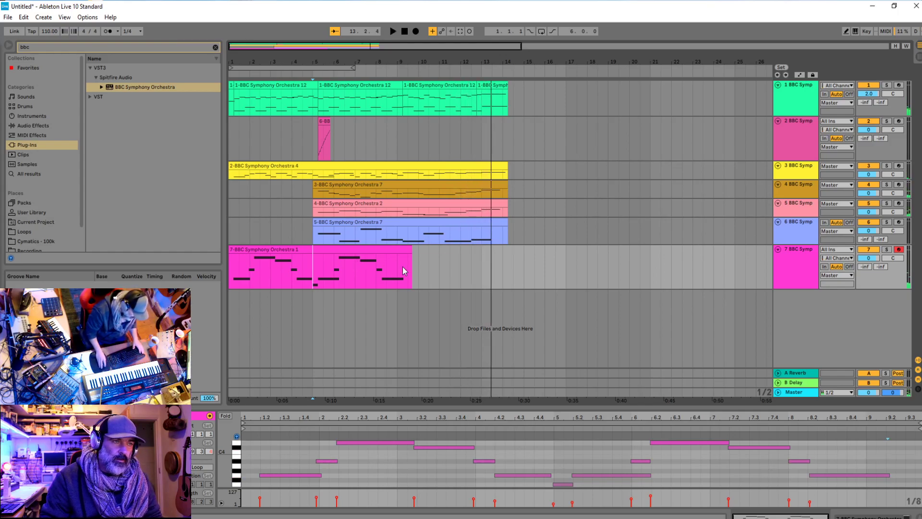
{"action": "key", "text": "space"}
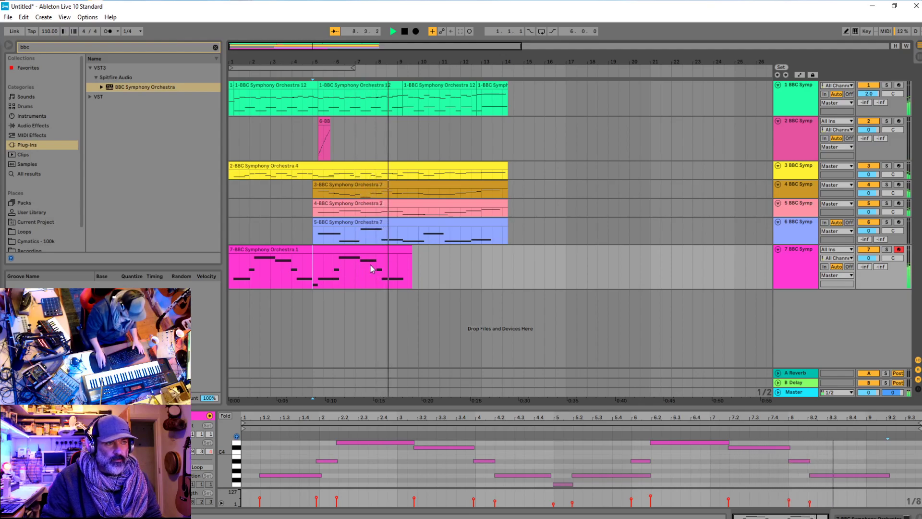
Extend the end of the track 7 clip to bar 10 and rehearse the continuation from bar 9 in several passes
{"action": "key", "text": "space"}
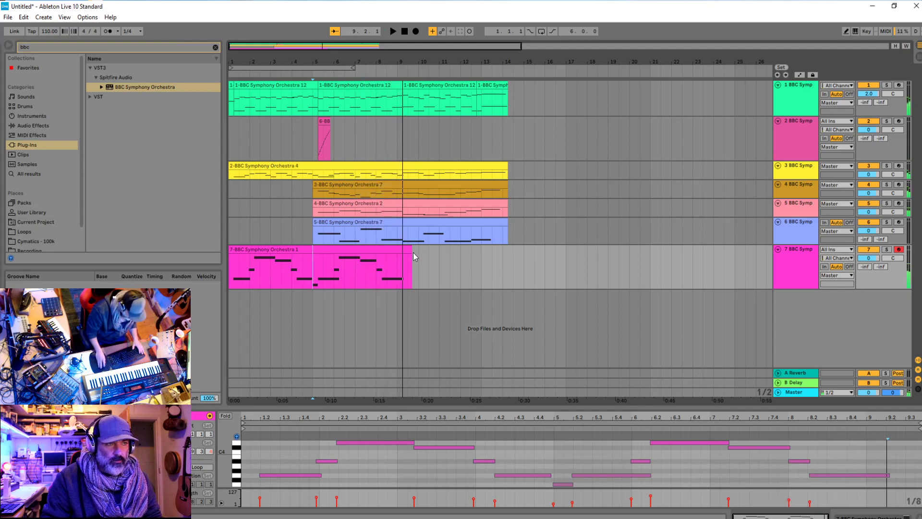
{"action": "left_click_drag", "start_coordinate": [413, 252], "coordinate": [419, 251]}
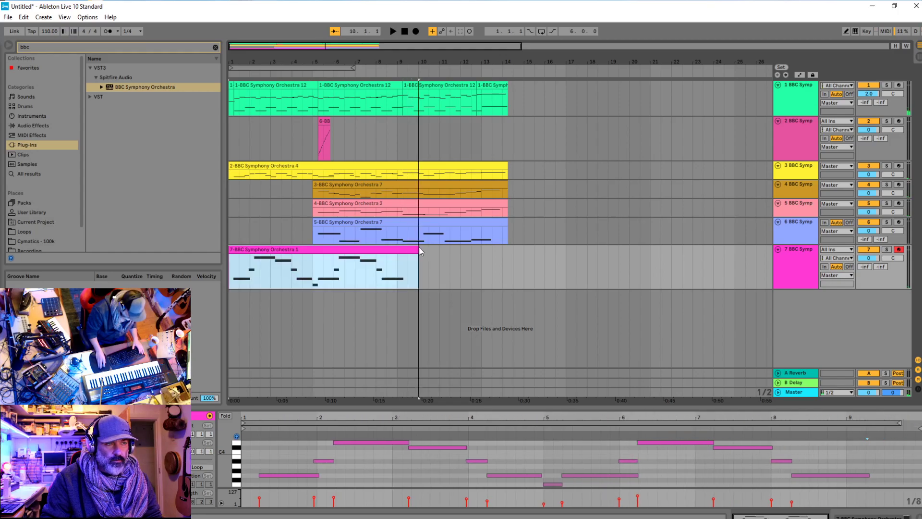
{"action": "left_click", "coordinate": [395, 257]}
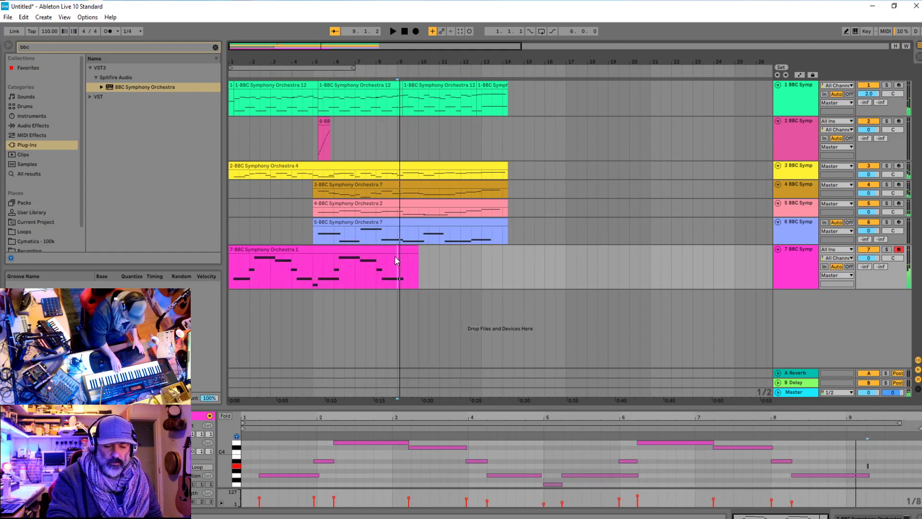
{"action": "key", "text": "space"}
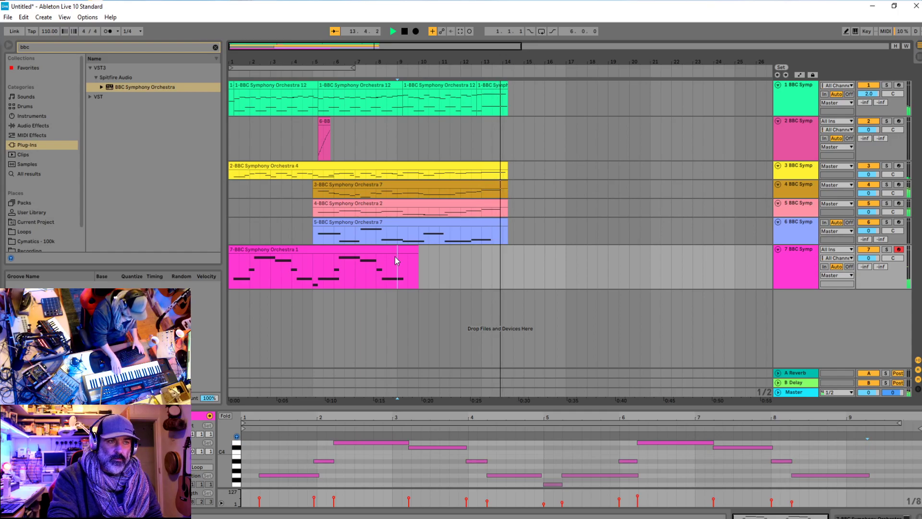
{"action": "key", "text": "space"}
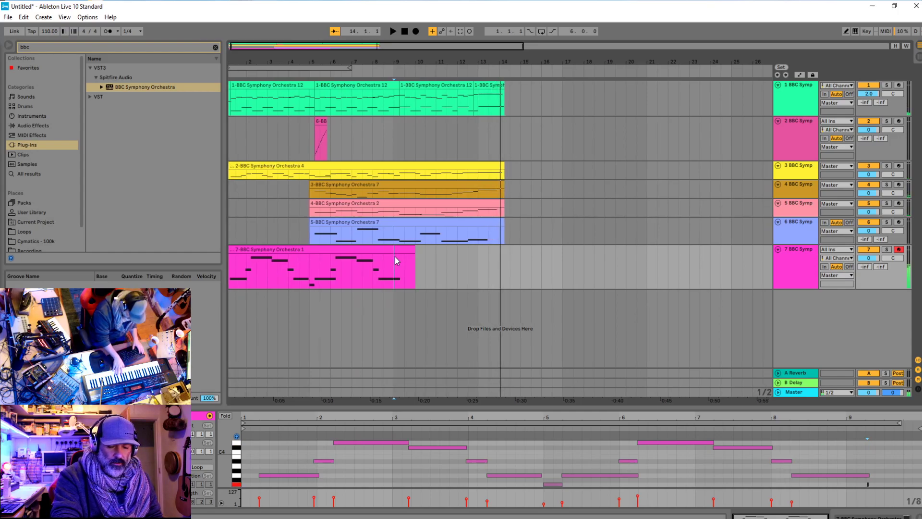
{"action": "key", "text": "space"}
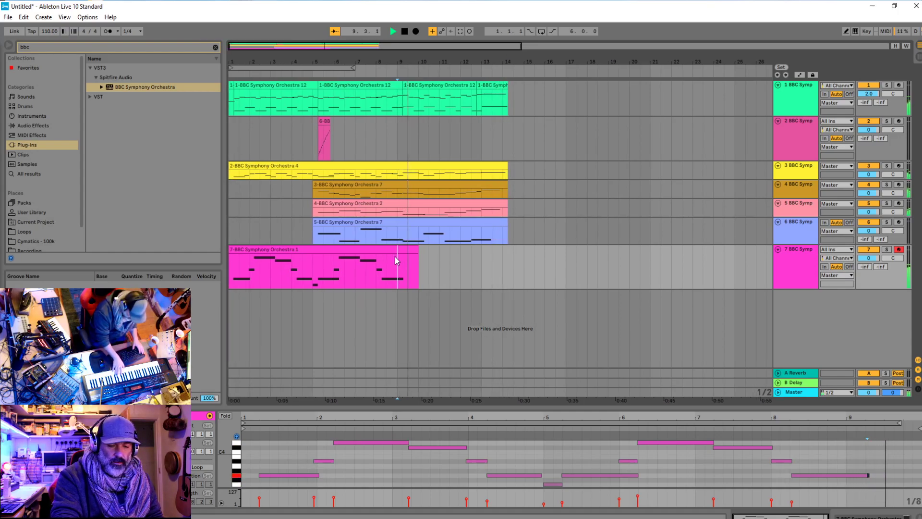
{"action": "key", "text": "space"}
{"action": "key", "text": "space"}
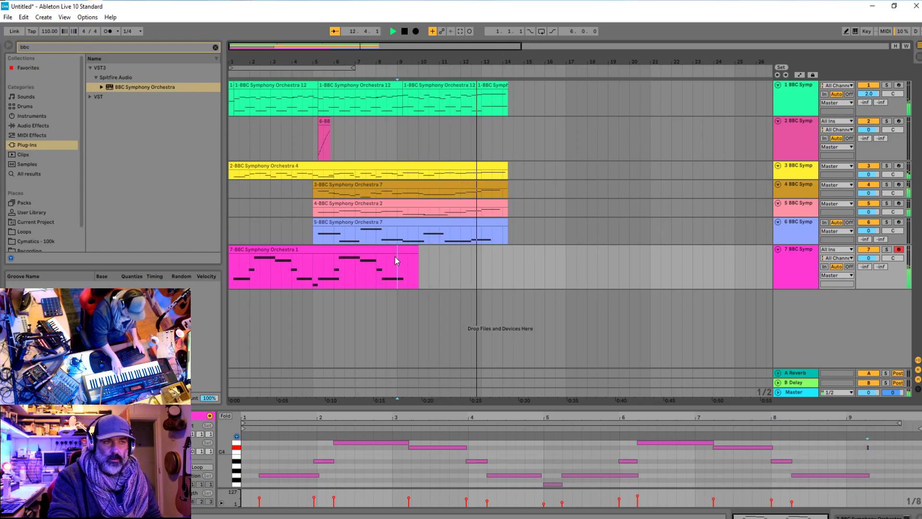
{"action": "key", "text": "space"}
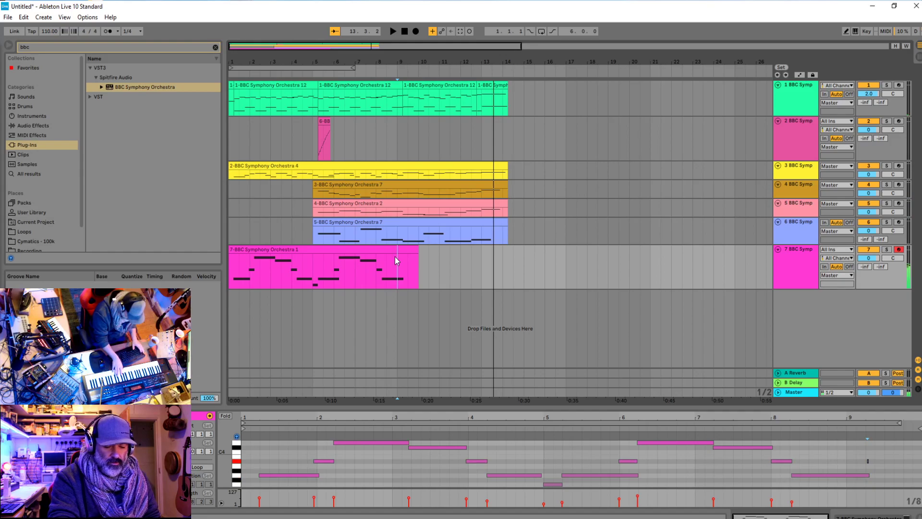
{"action": "key", "text": "F9"}
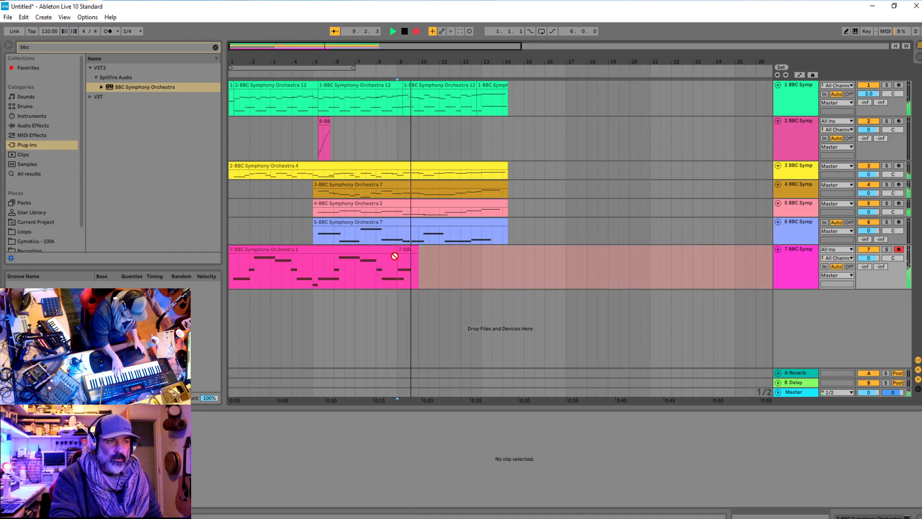
{"action": "key", "text": "space"}
{"action": "key", "text": "F9"}
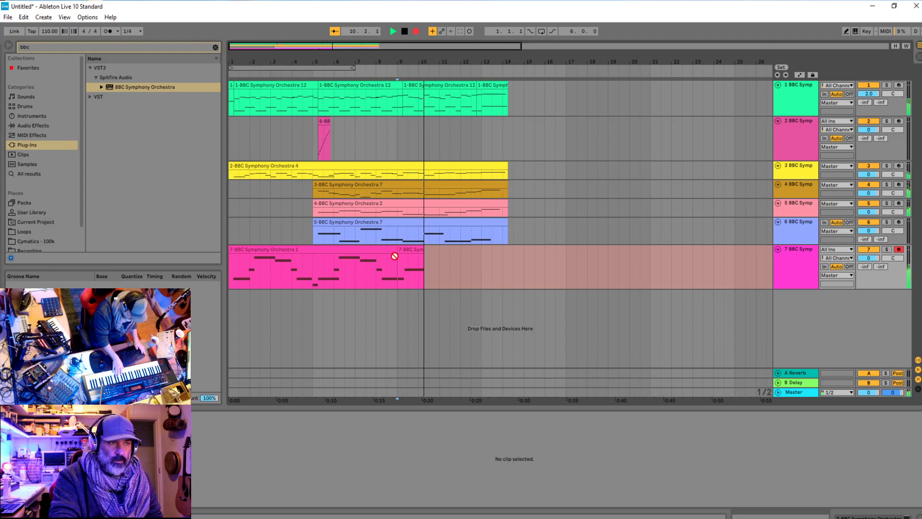
{"action": "key", "text": "space"}
{"action": "key", "text": "ctrl+z"}
Record the continuation of the MIDI part on track 7 from bar 9 to just past bar 14
{"action": "key", "text": "F9"}
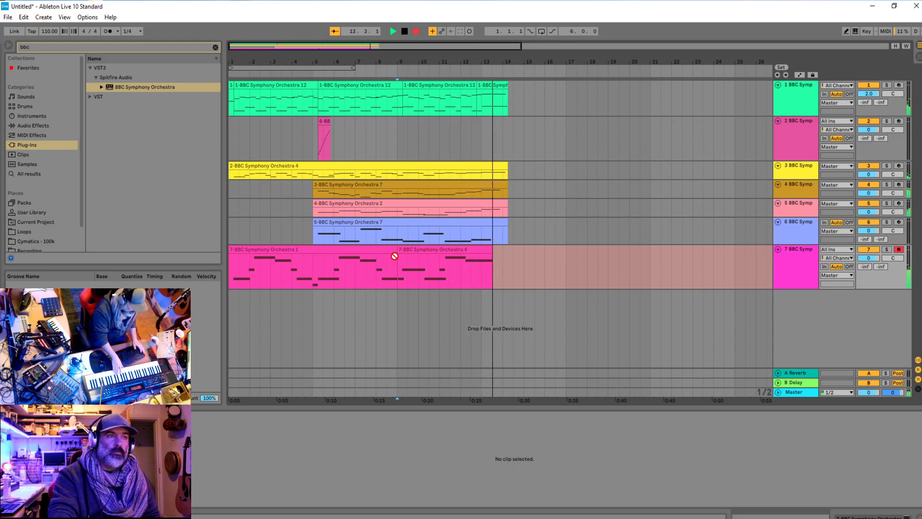
{"action": "key", "text": "space"}
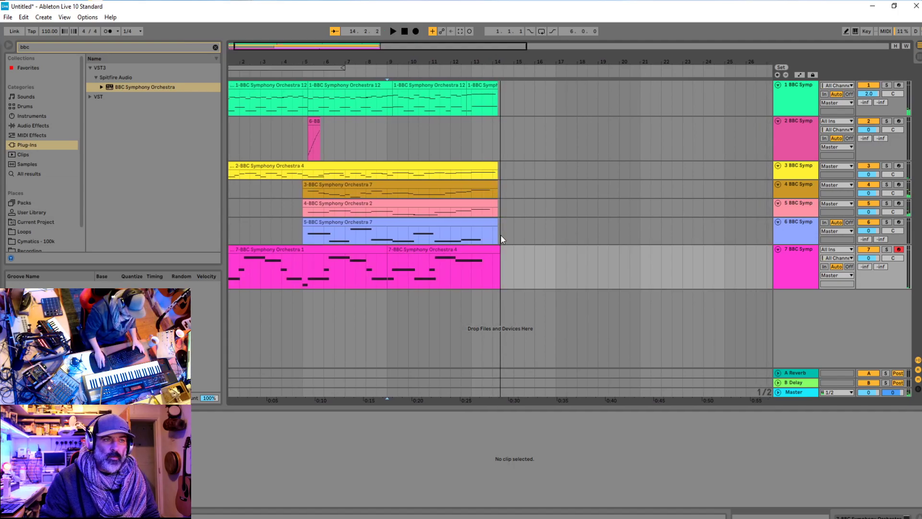
Show the notes of the newly recorded track 7 clip and listen to the arrangement from bar 1
{"action": "left_click", "coordinate": [498, 249]}
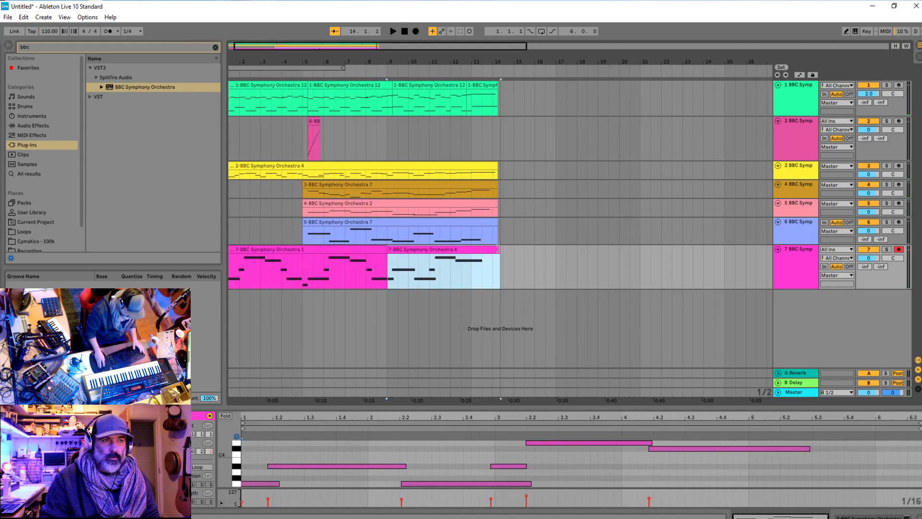
{"action": "left_click", "coordinate": [230, 317]}
{"action": "key", "text": "space"}
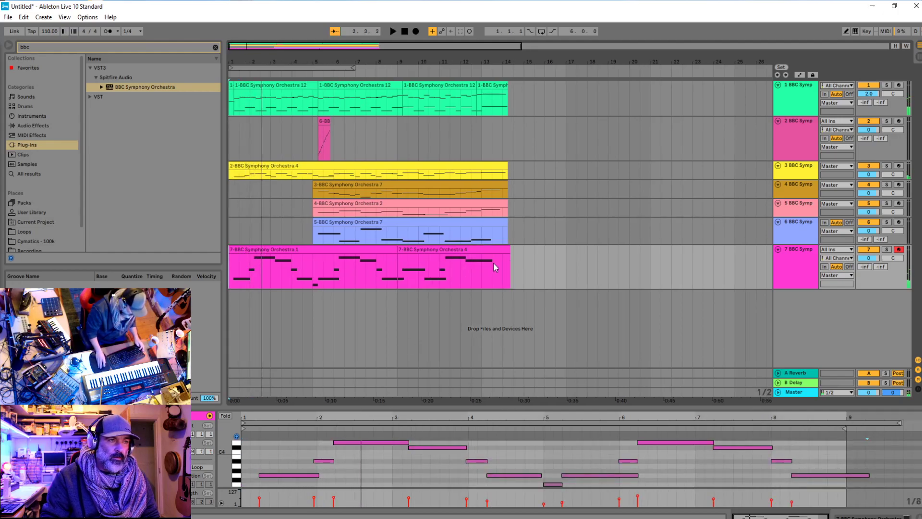
Consolidate both track 7 clips into a single clip spanning bar 1 to bar 18
{"action": "left_click_drag", "start_coordinate": [587, 264], "coordinate": [257, 256]}
{"action": "right_click", "coordinate": [277, 248]}
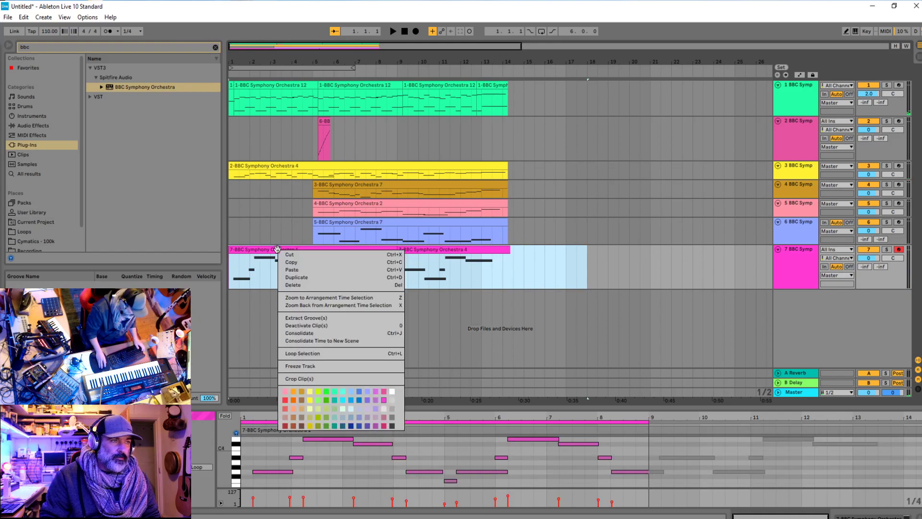
{"action": "left_click", "coordinate": [309, 332]}
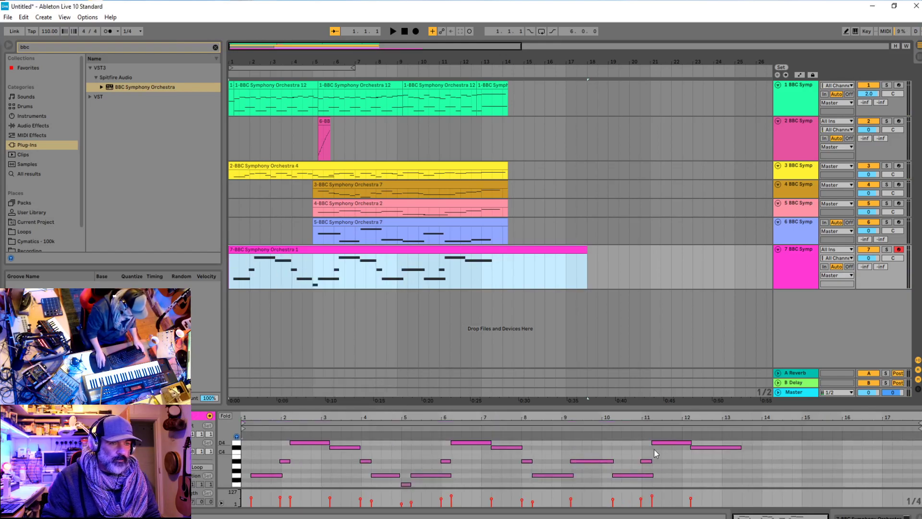
Select all the notes inside the consolidated track 7 clip
{"action": "key", "text": "ctrl+a"}
{"action": "left_click", "coordinate": [327, 255]}
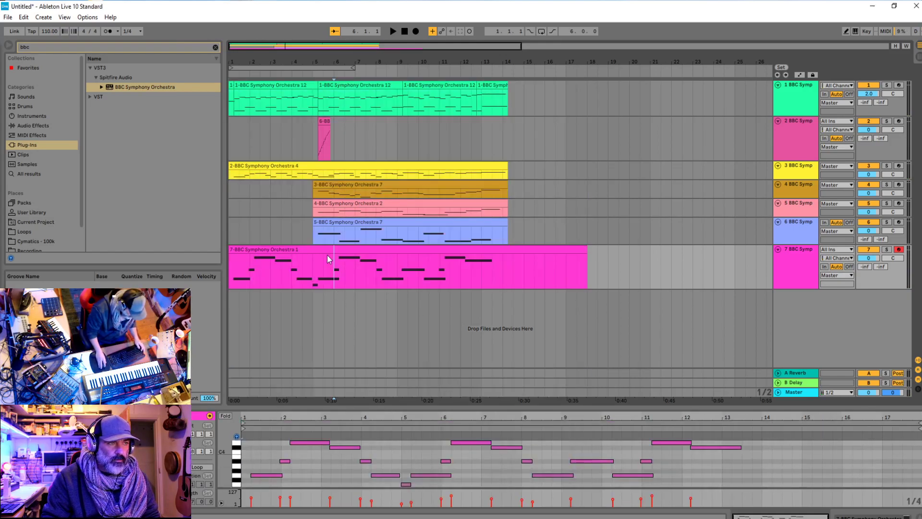
{"action": "left_click", "coordinate": [620, 467]}
{"action": "key", "text": "ctrl+a"}
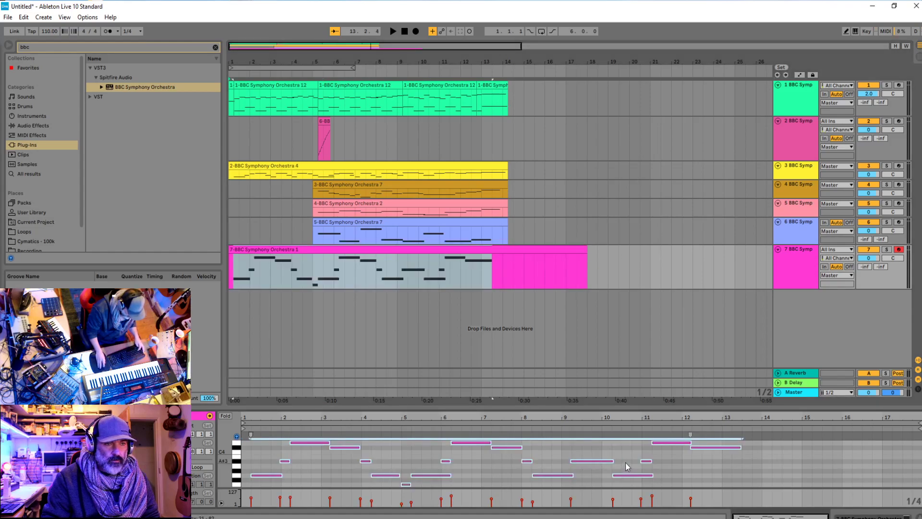
Quantize the selected notes in the track 7 clip and shorten the clip to end just past the other tracks' clips
{"action": "right_click", "coordinate": [626, 466]}
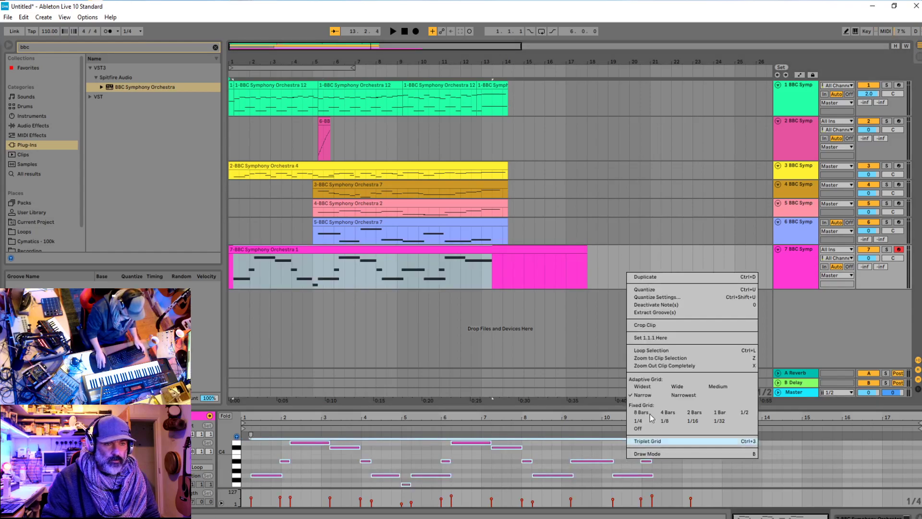
{"action": "left_click", "coordinate": [645, 289]}
{"action": "key", "text": "space"}
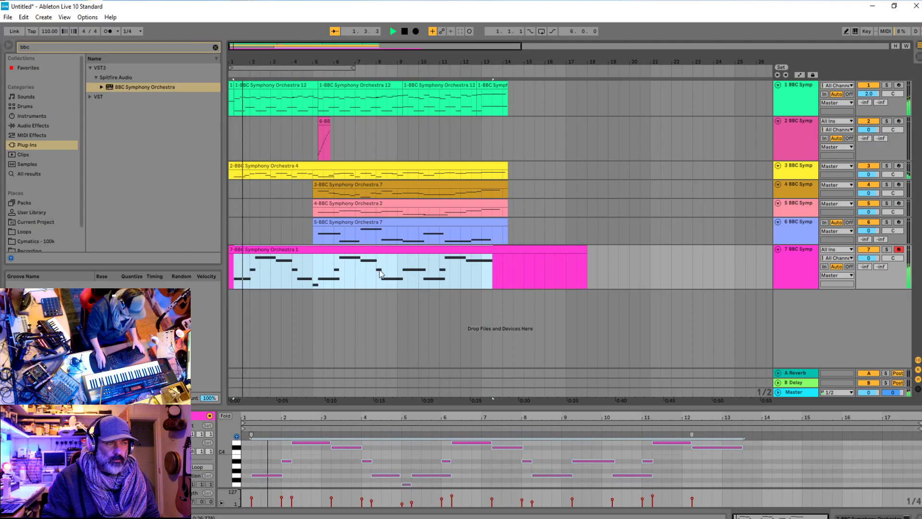
{"action": "left_click", "coordinate": [588, 250]}
{"action": "left_click_drag", "start_coordinate": [588, 250], "coordinate": [513, 250]}
{"action": "key", "text": "space"}
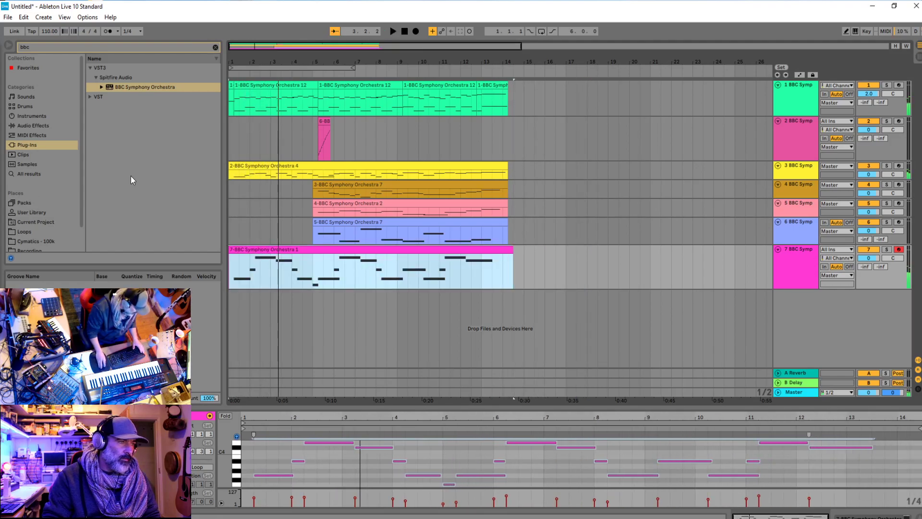
Play the arrangement several times from around bar 1 to check the track 7 part against the other tracks
{"action": "left_click", "coordinate": [237, 266]}
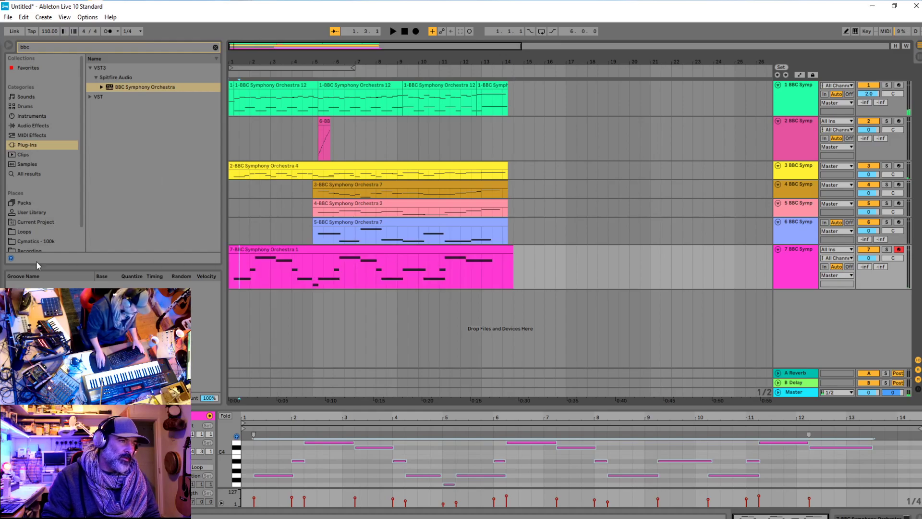
{"action": "key", "text": "space"}
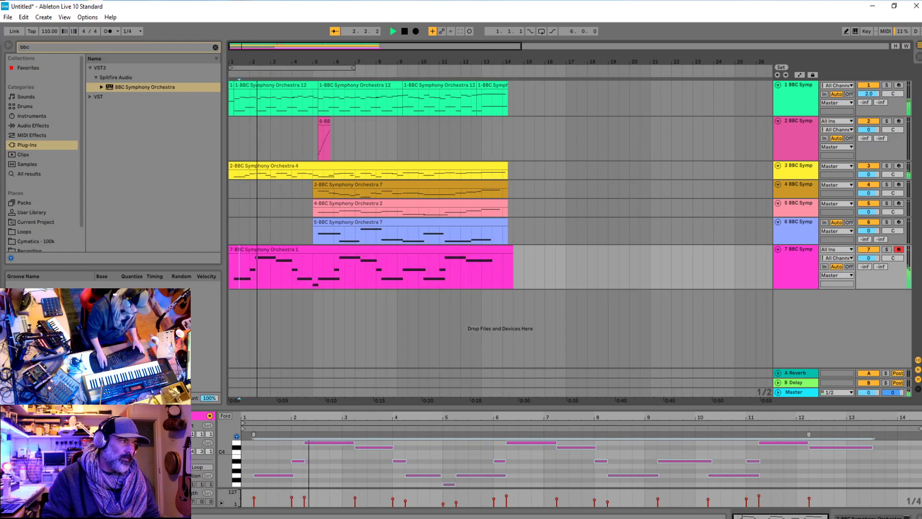
{"action": "key", "text": "space"}
{"action": "key", "text": "space"}
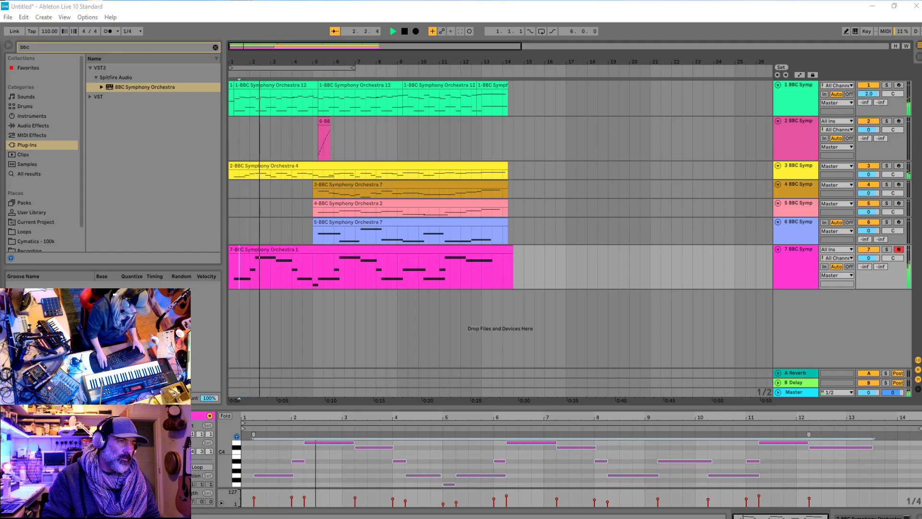
{"action": "key", "text": "space"}
{"action": "left_click", "coordinate": [231, 235]}
{"action": "key", "text": "space"}
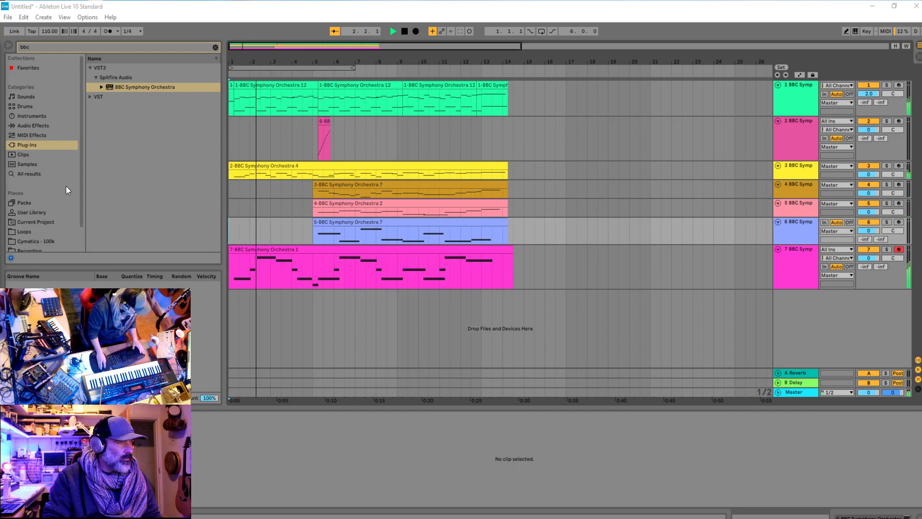
{"action": "key", "text": "space"}
Inspect the notes of the track 6 and track 7 clips and play the arrangement from the start
{"action": "left_click", "coordinate": [237, 260]}
{"action": "left_click", "coordinate": [349, 222]}
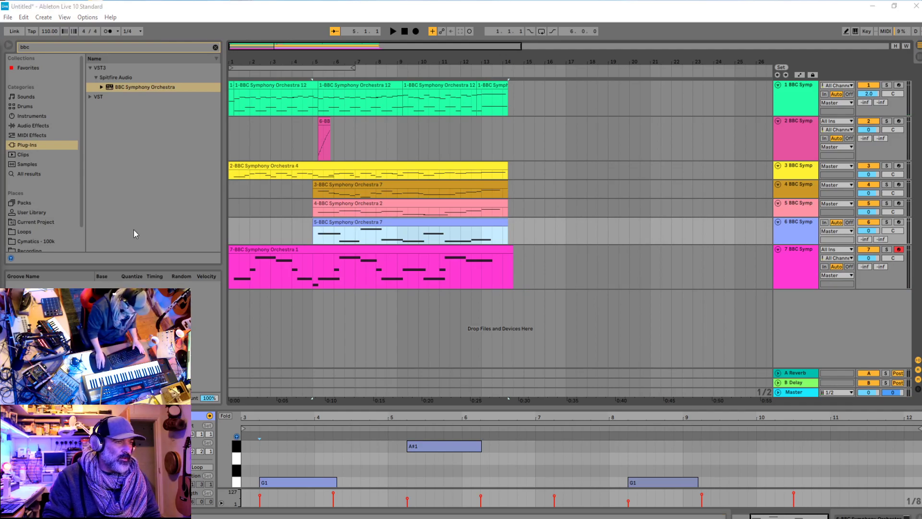
{"action": "left_click", "coordinate": [250, 247]}
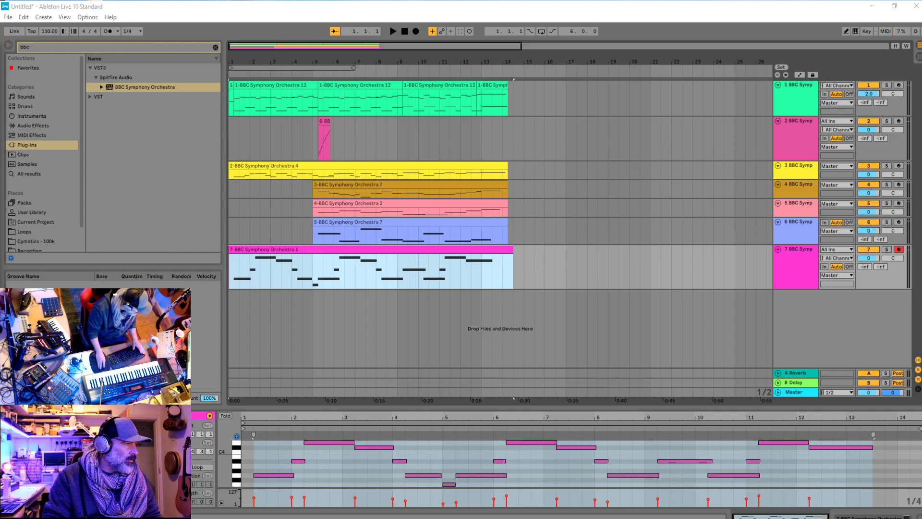
{"action": "left_click", "coordinate": [235, 261]}
{"action": "key", "text": "space"}
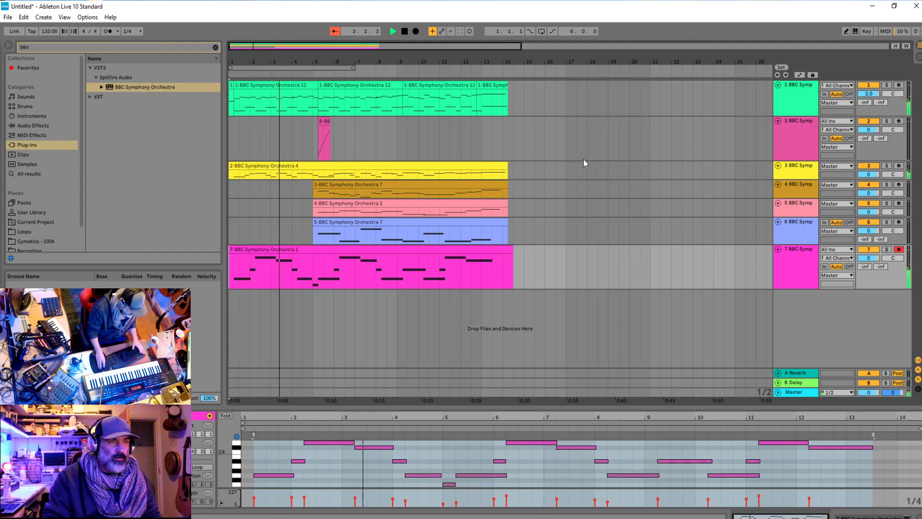
Reduce the heights of tracks 2 and 1 in the arrangement
{"action": "left_click", "coordinate": [787, 132]}
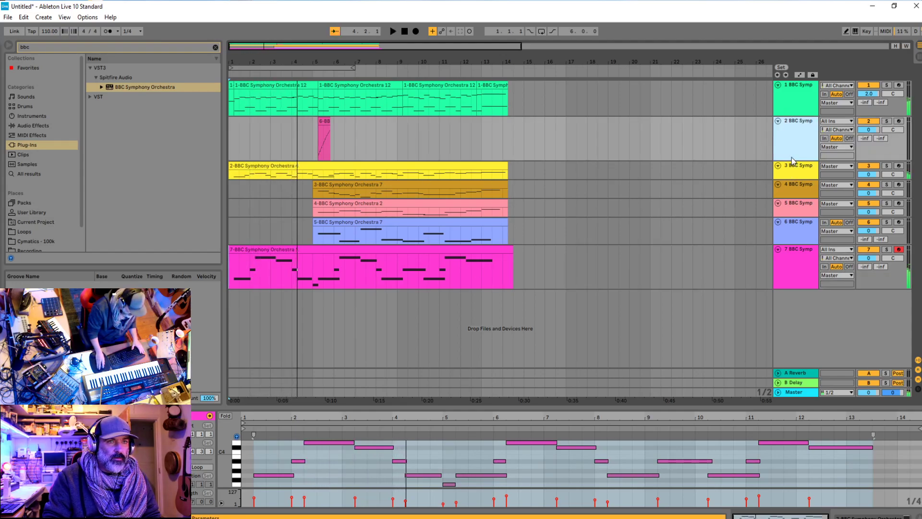
{"action": "left_click_drag", "start_coordinate": [791, 160], "coordinate": [792, 102]}
{"action": "left_click", "coordinate": [793, 114]}
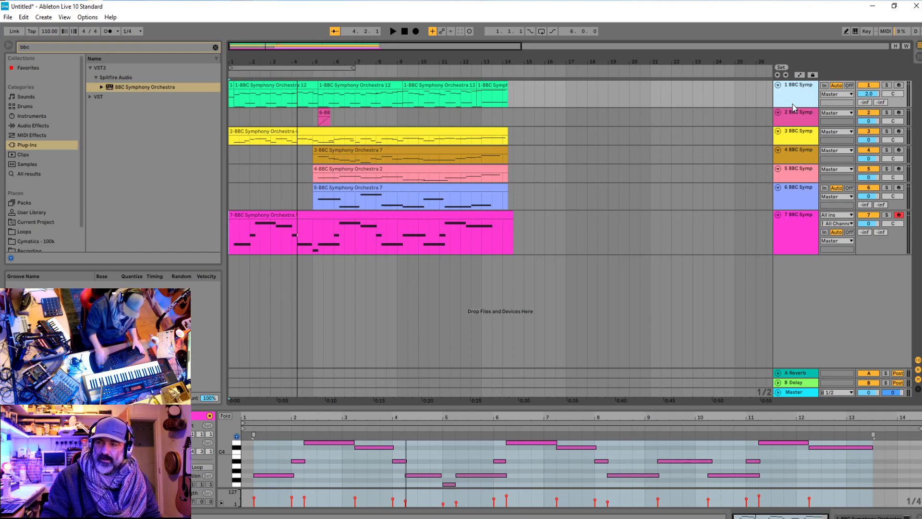
Play the arrangement from bar 1 again and select the track 7 clip
{"action": "left_click", "coordinate": [231, 238]}
{"action": "key", "text": "space"}
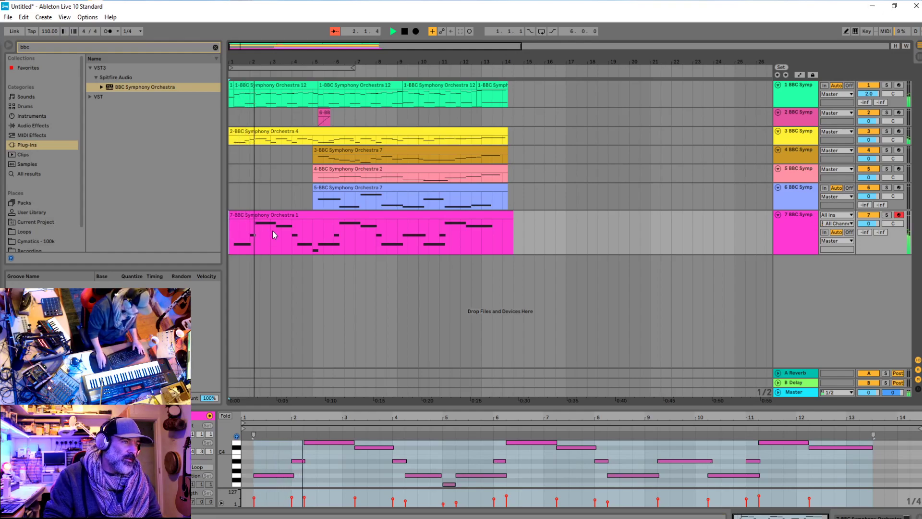
{"action": "left_click", "coordinate": [514, 215]}
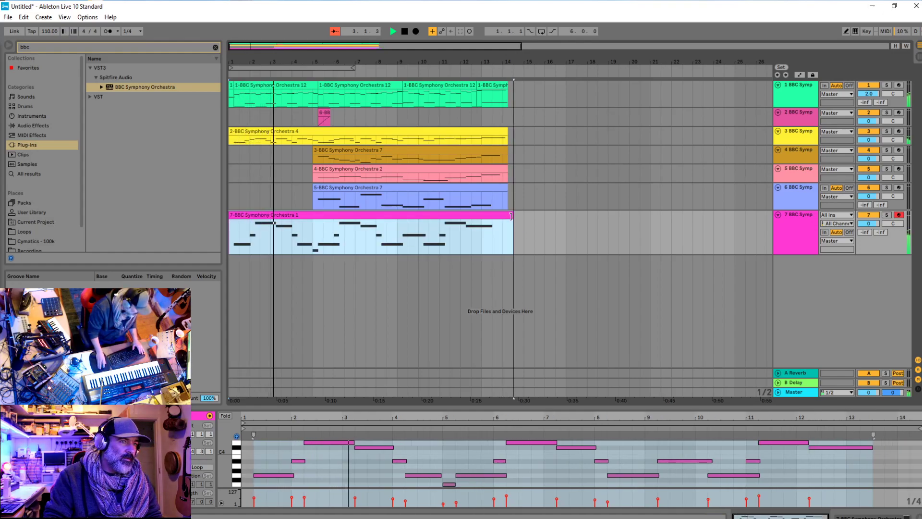
Insert a new MIDI track below track 7 and load the BBC Symphony Orchestra plug-in on it
{"action": "left_click", "coordinate": [797, 238]}
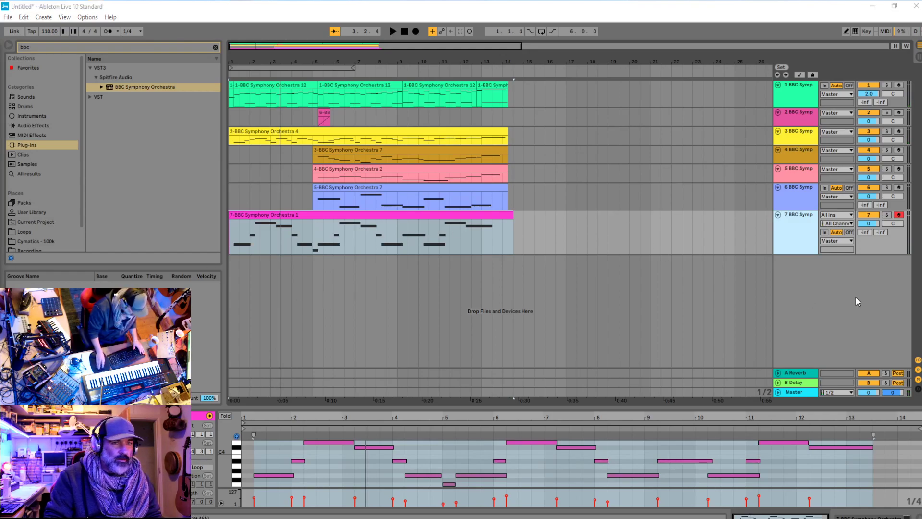
{"action": "right_click", "coordinate": [746, 278]}
{"action": "right_click", "coordinate": [800, 258]}
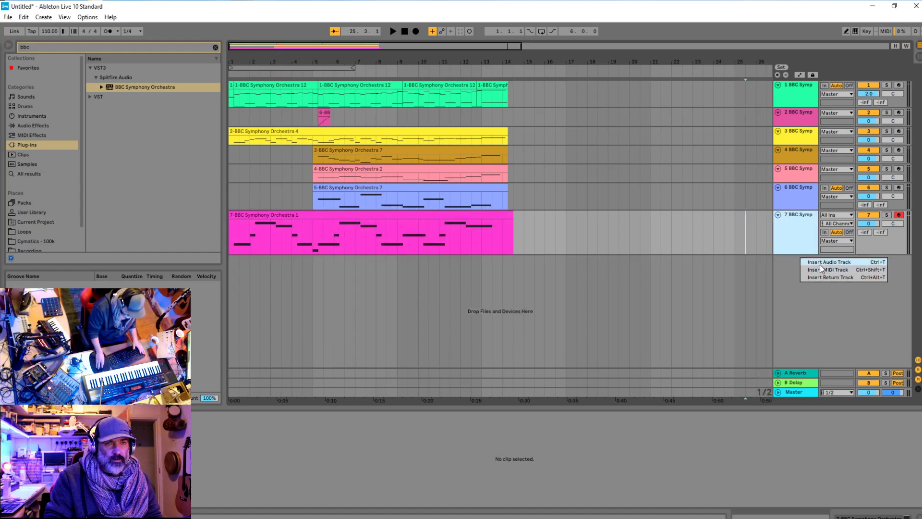
{"action": "right_click", "coordinate": [795, 298]}
{"action": "left_click", "coordinate": [818, 311]}
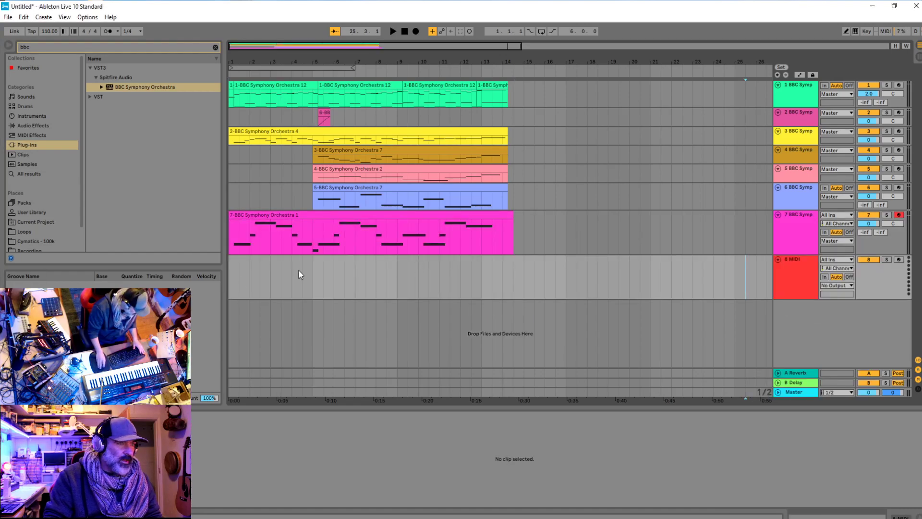
{"action": "left_click", "coordinate": [334, 271]}
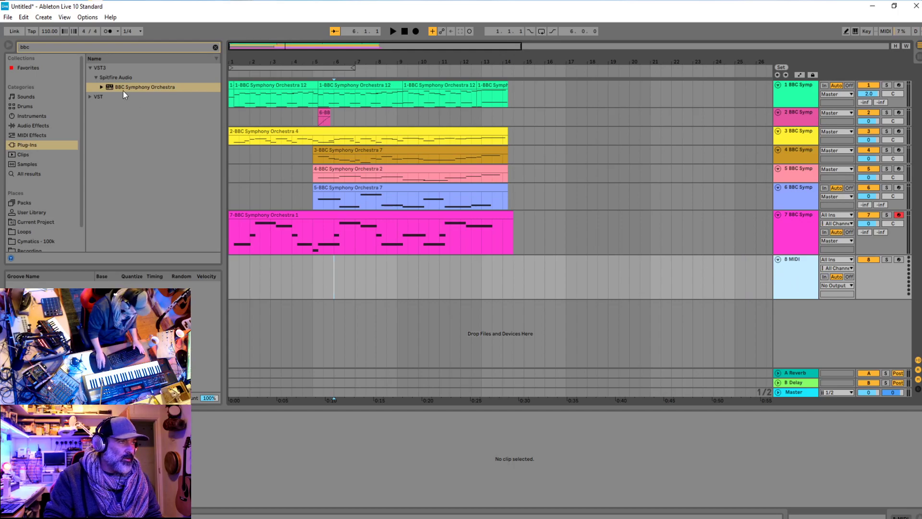
{"action": "double_click", "coordinate": [123, 90]}
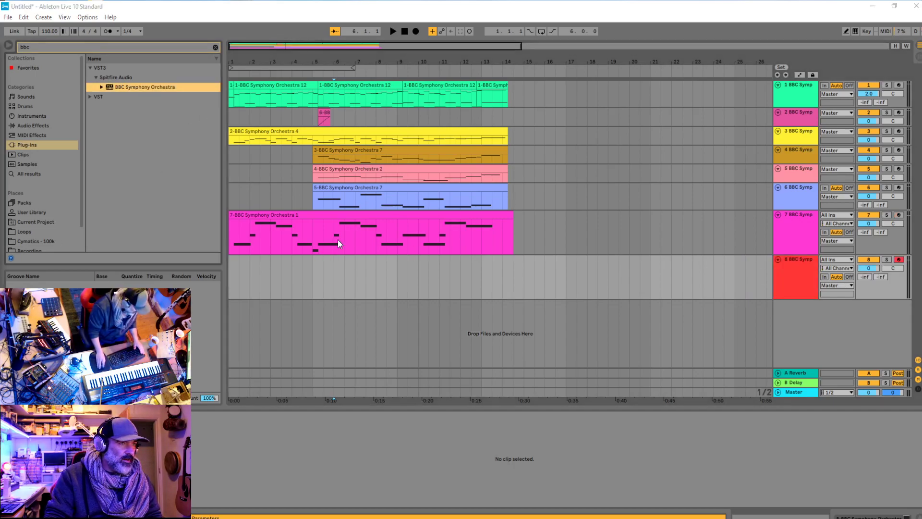
Play the arrangement from bar 5 to audition the new instrument on track 8
{"action": "left_click", "coordinate": [317, 269]}
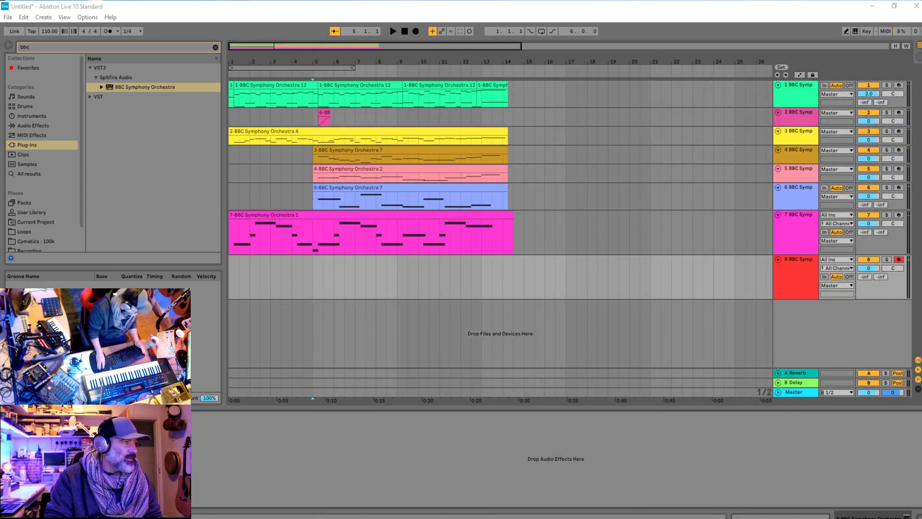
{"action": "left_click_drag", "start_coordinate": [0, 35], "coordinate": [0, 67]}
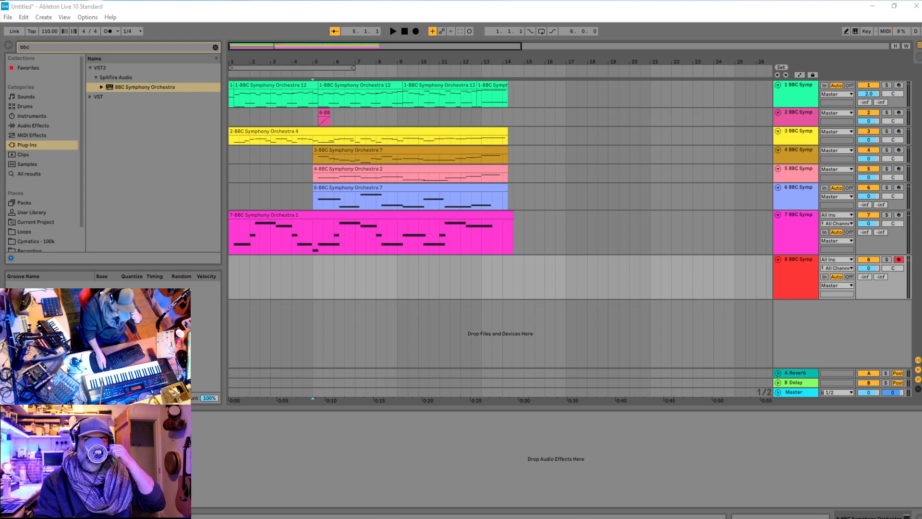
{"action": "left_click", "coordinate": [313, 270]}
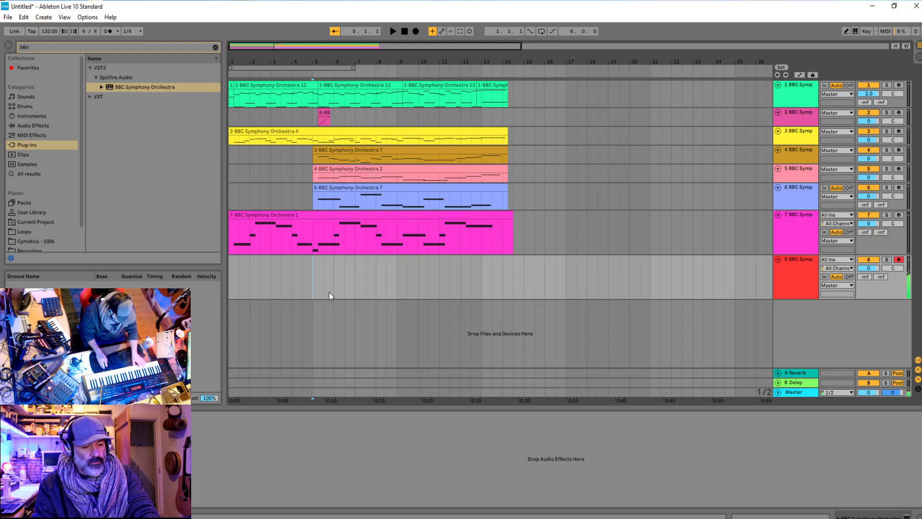
{"action": "key", "text": "space"}
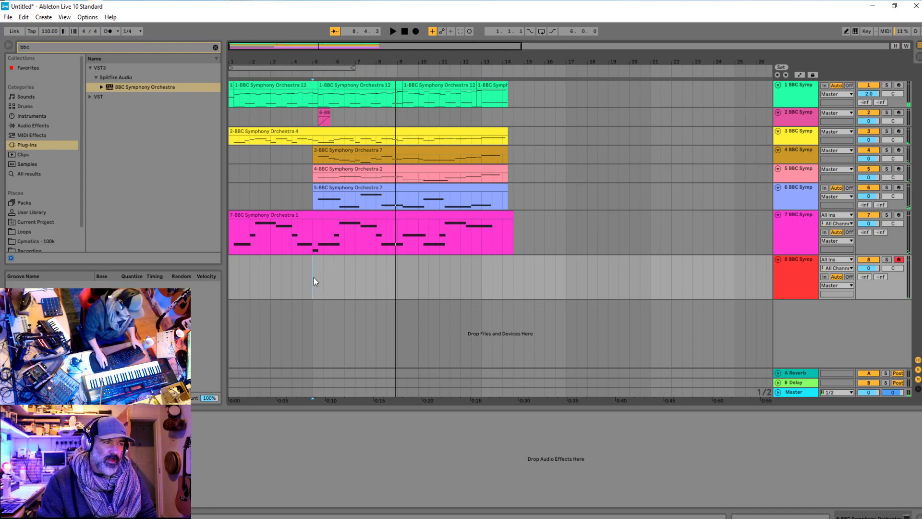
{"action": "key", "text": "space"}
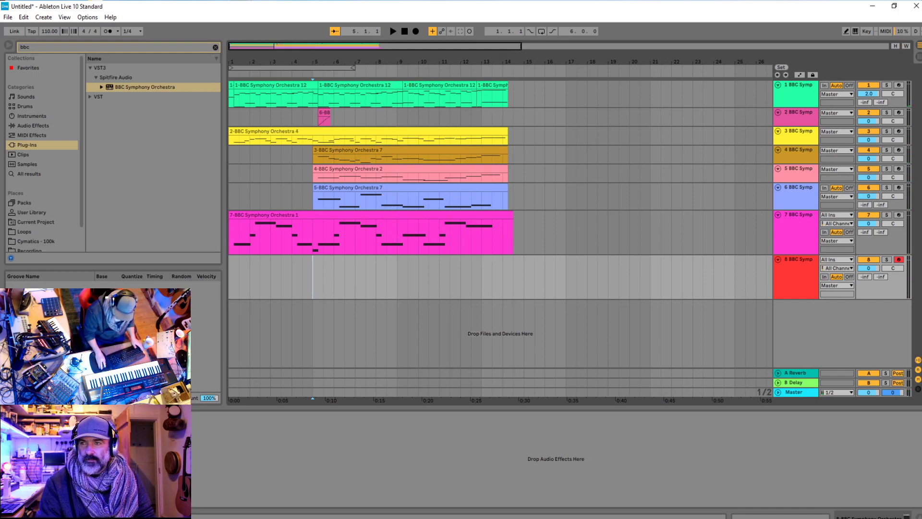
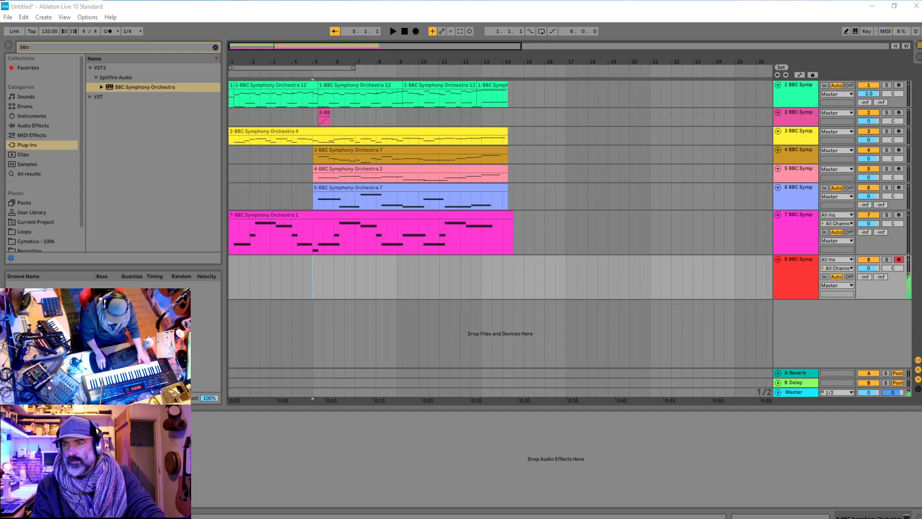
Rehearse the track 8 part over the arrangement, playing back from bar 4.3
{"action": "left_click", "coordinate": [302, 257]}
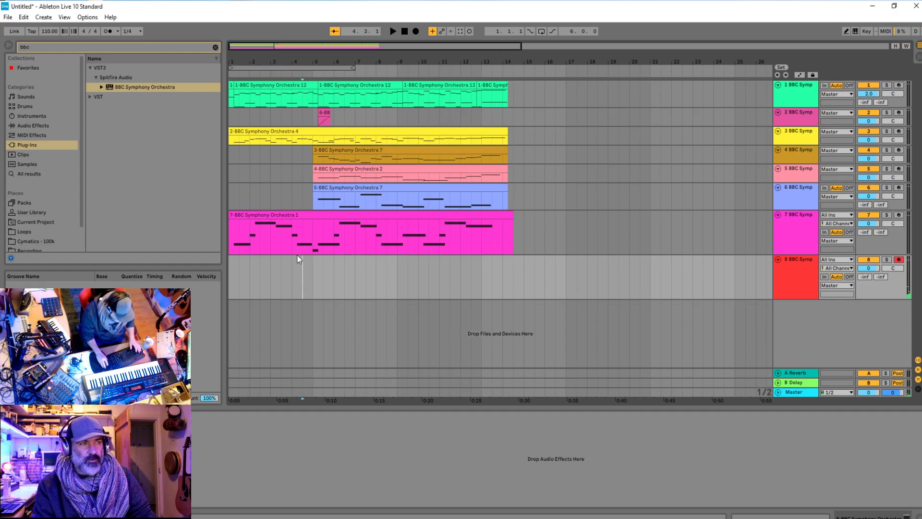
{"action": "key", "text": "space"}
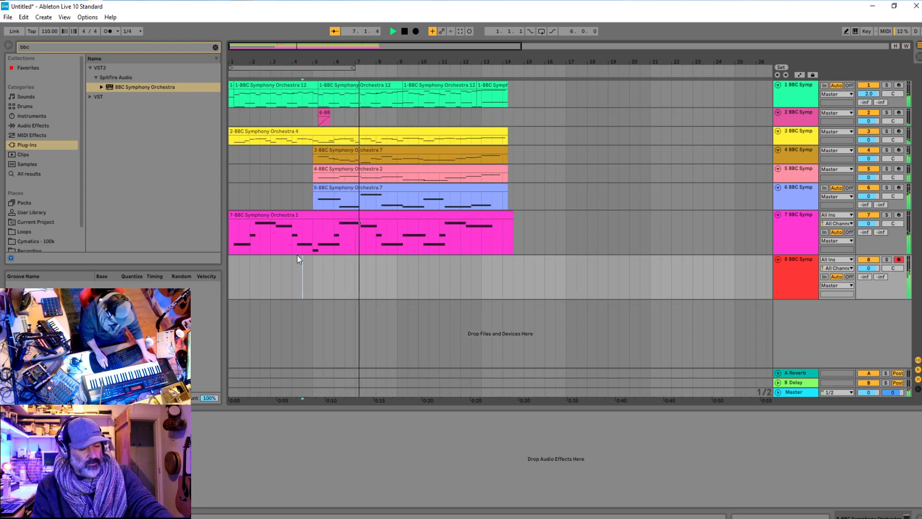
{"action": "key", "text": "space"}
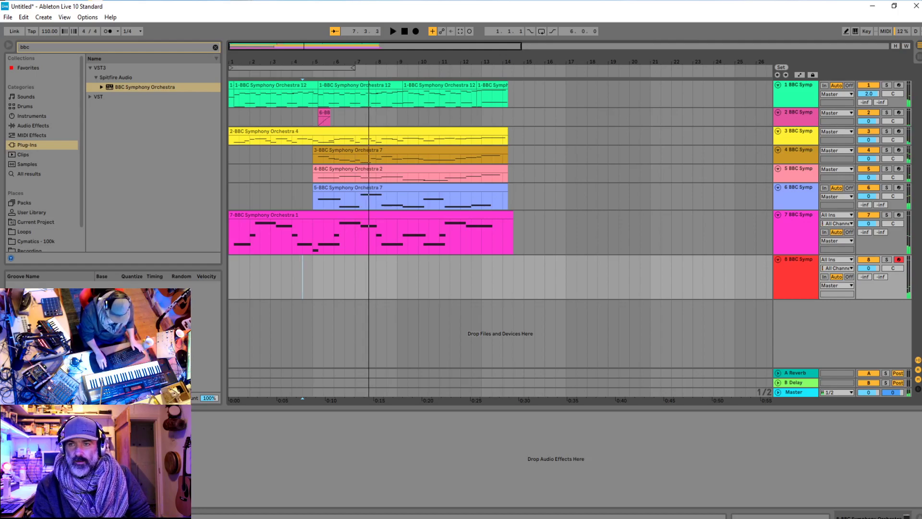
{"action": "key", "text": "space"}
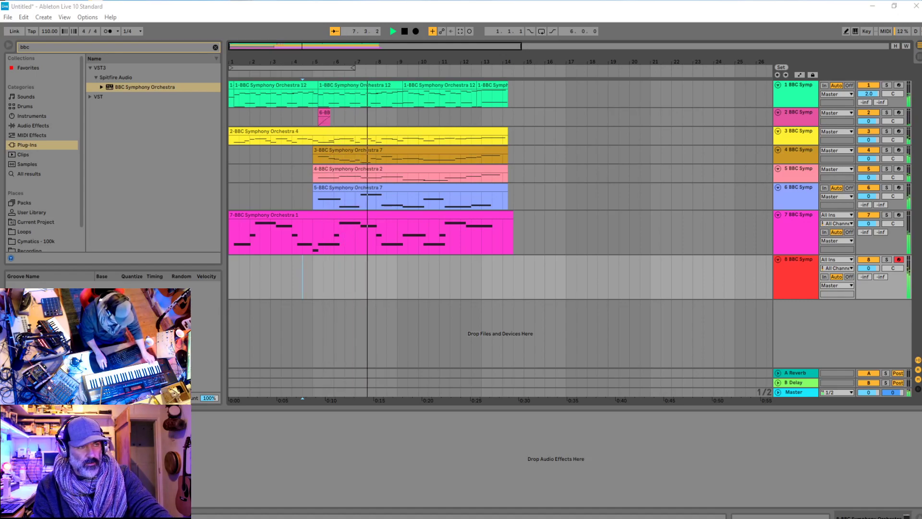
{"action": "key", "text": "space"}
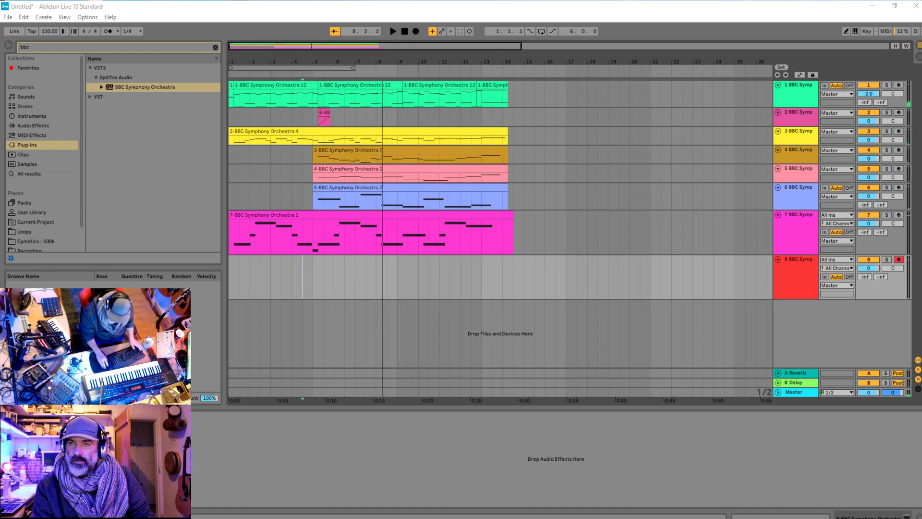
Rehearse the track 8 part by playing the arrangement from bar 5
{"action": "left_click", "coordinate": [316, 264]}
{"action": "key", "text": "space"}
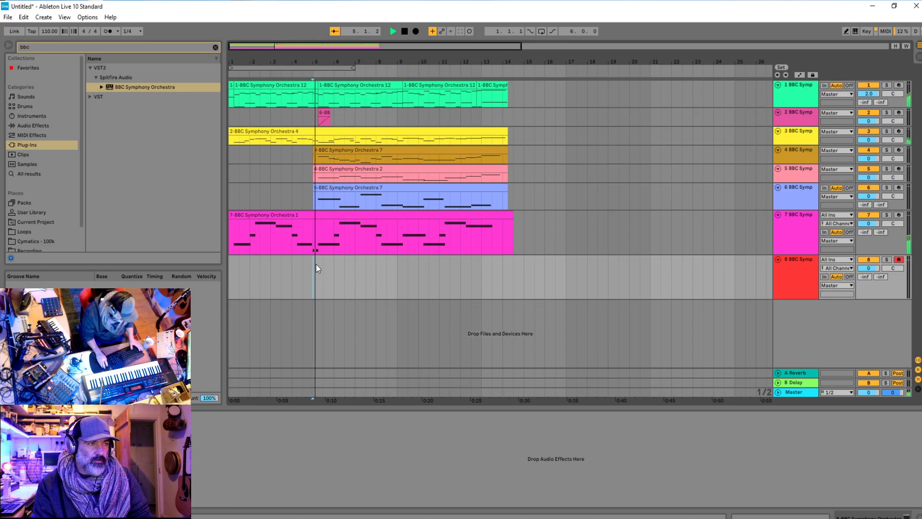
{"action": "key", "text": "space"}
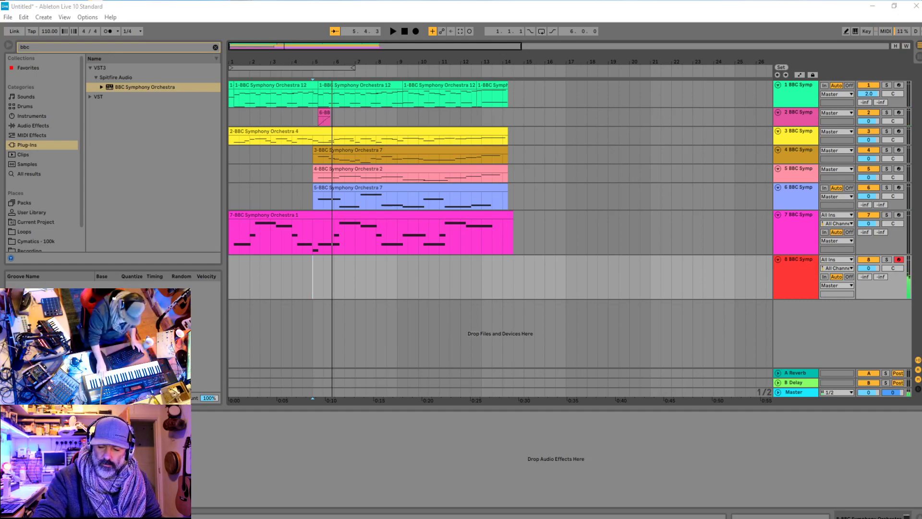
{"action": "key", "text": "space"}
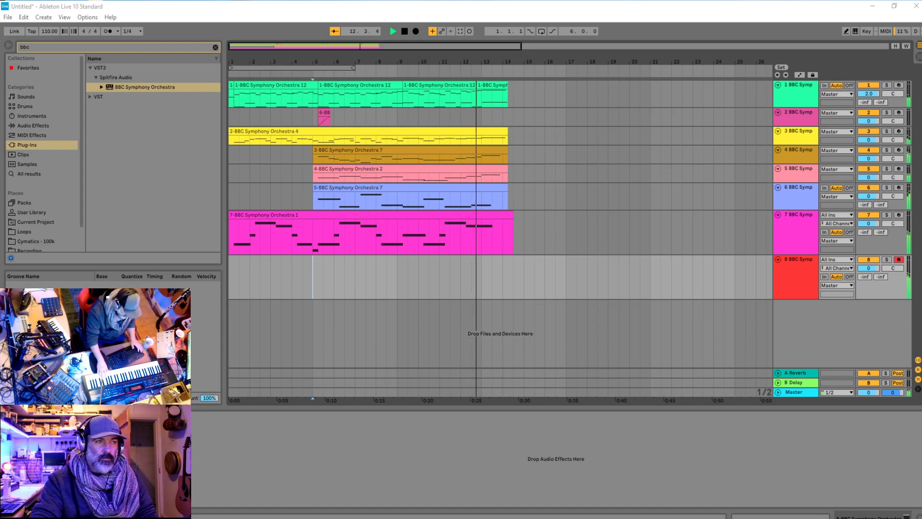
{"action": "key", "text": "space"}
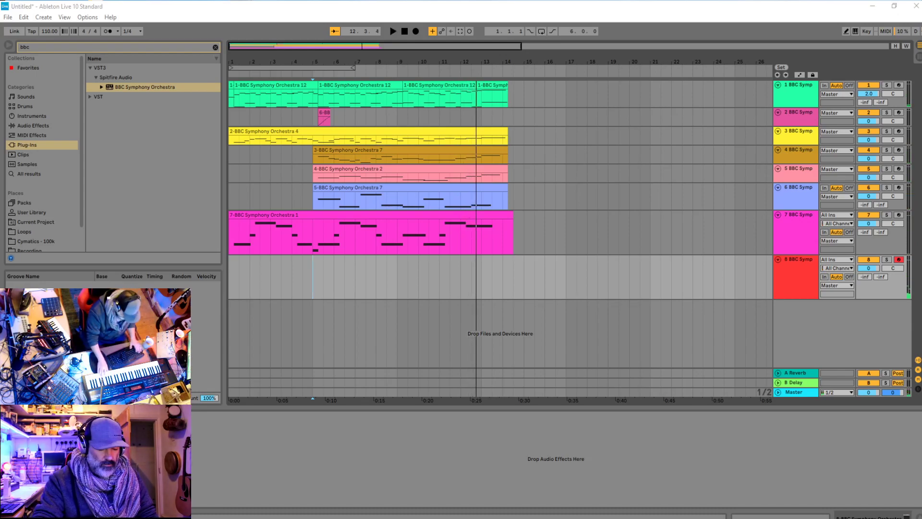
{"action": "key", "text": "F9"}
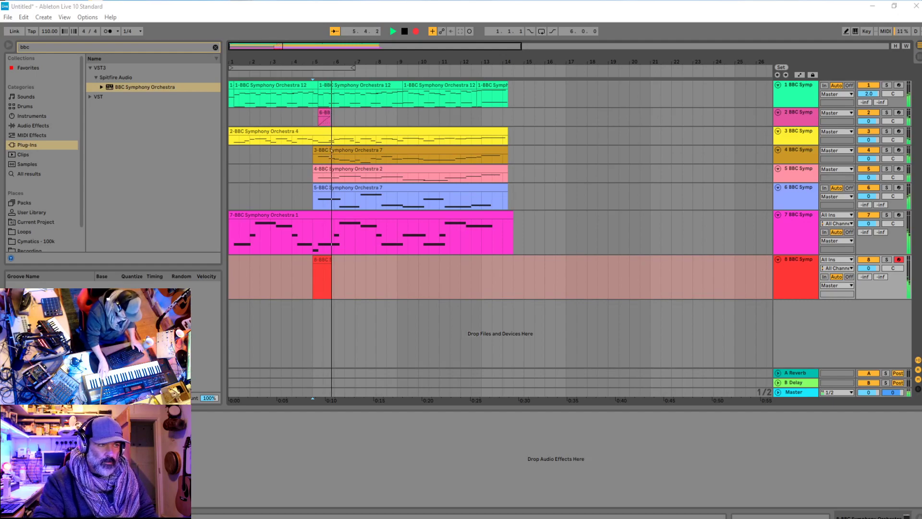
{"action": "key", "text": "space"}
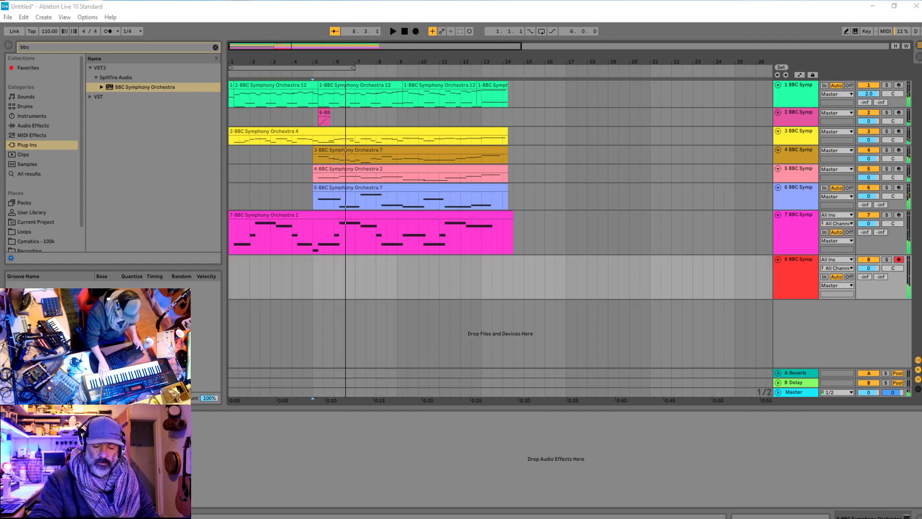
{"action": "key", "text": "F9"}
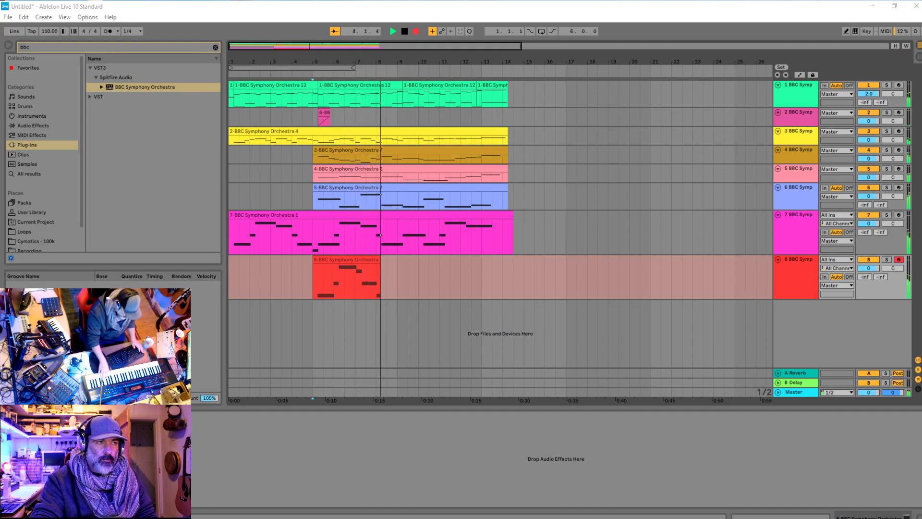
{"action": "key", "text": "space"}
{"action": "key", "text": "ctrl+z"}
Record the track 8 part from bar 5 to about bar 14 and open the recorded clip for note editing
{"action": "key", "text": "F9"}
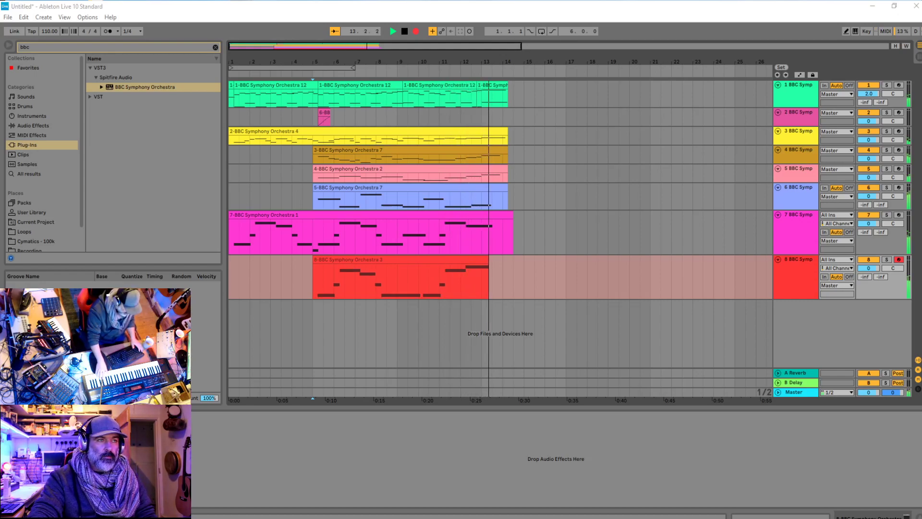
{"action": "key", "text": "space"}
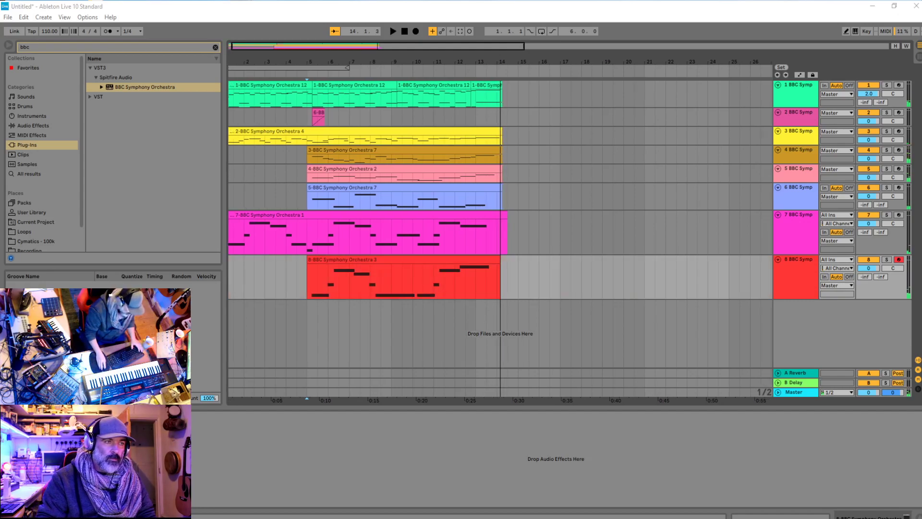
{"action": "left_click", "coordinate": [381, 291]}
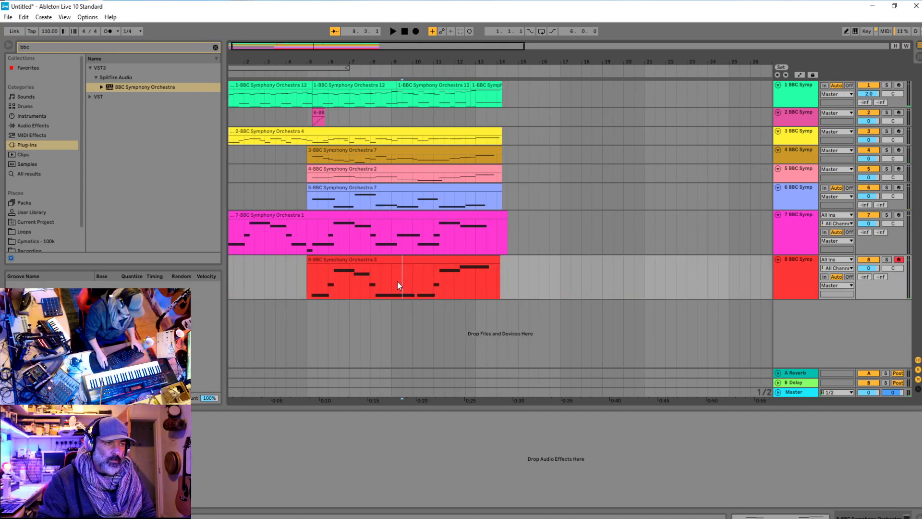
{"action": "double_click", "coordinate": [392, 259]}
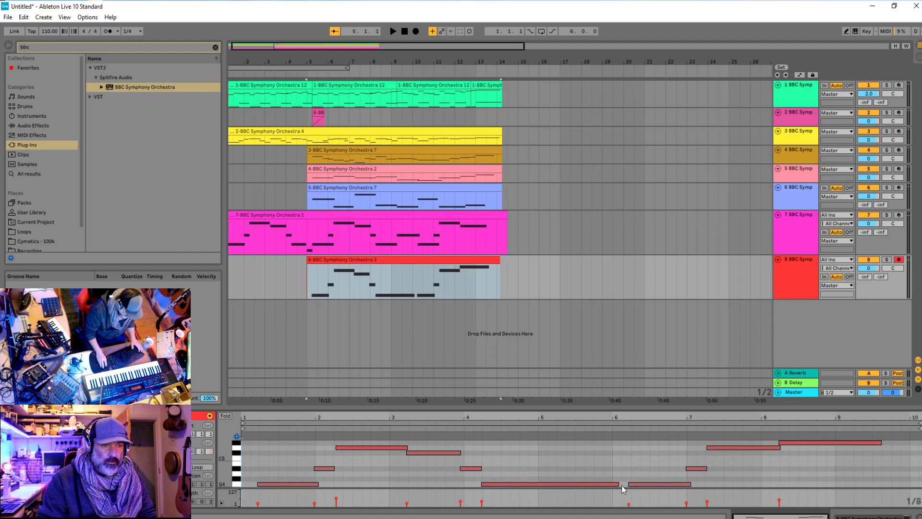
Shorten the long G4 note starting in clip bar 4 to end at about clip bar 5, and play back the part
{"action": "left_click_drag", "start_coordinate": [620, 484], "coordinate": [544, 481]}
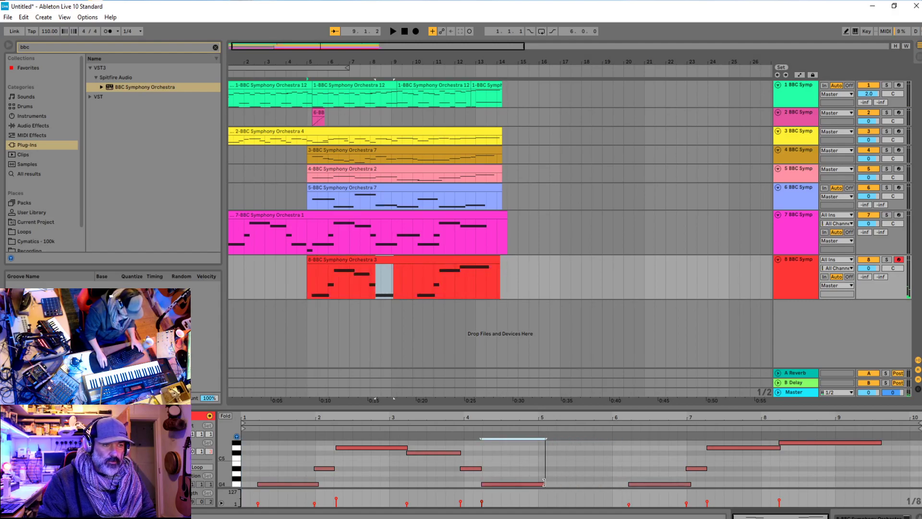
{"action": "left_click", "coordinate": [641, 466]}
{"action": "key", "text": "space"}
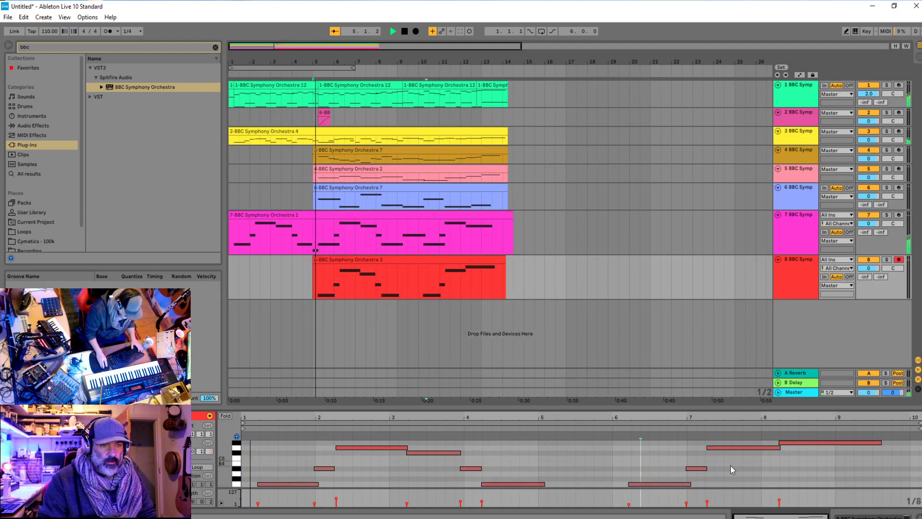
{"action": "left_click", "coordinate": [398, 277]}
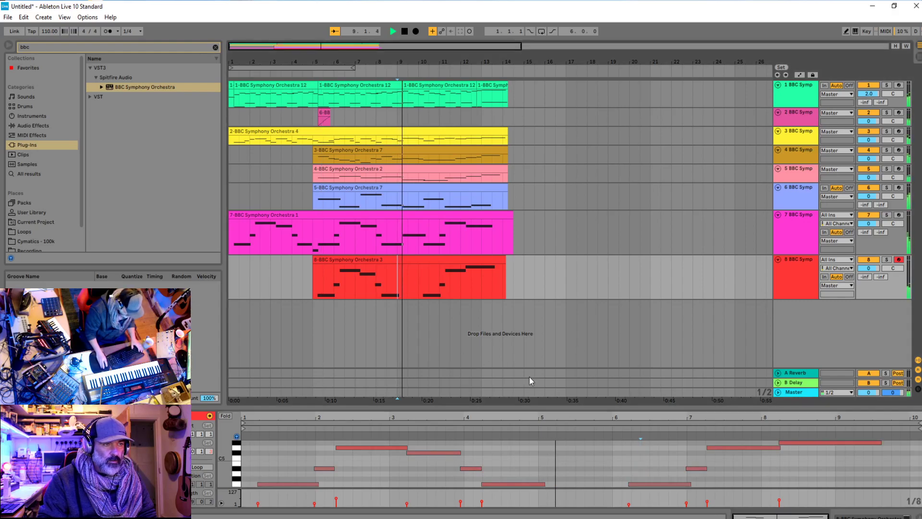
{"action": "left_click", "coordinate": [474, 461]}
{"action": "key", "text": "space"}
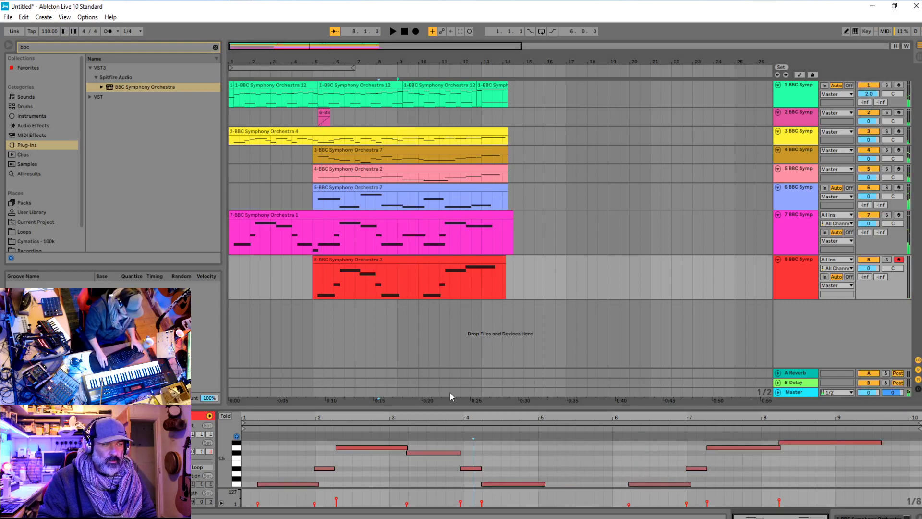
{"action": "key", "text": "space"}
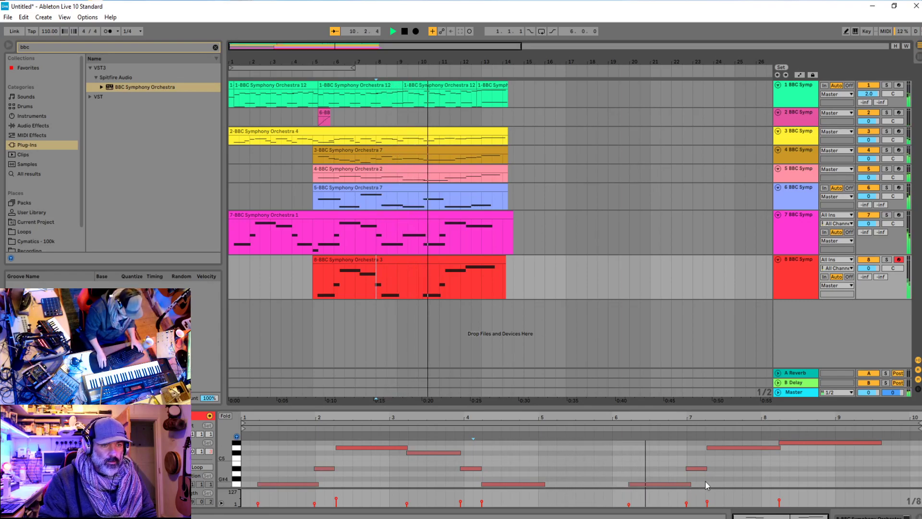
{"action": "key", "text": "space"}
Replace the final long note with a C5 note in clip bar 8 and a D#5 note at clip bar 9, and play the result
{"action": "double_click", "coordinate": [797, 442]}
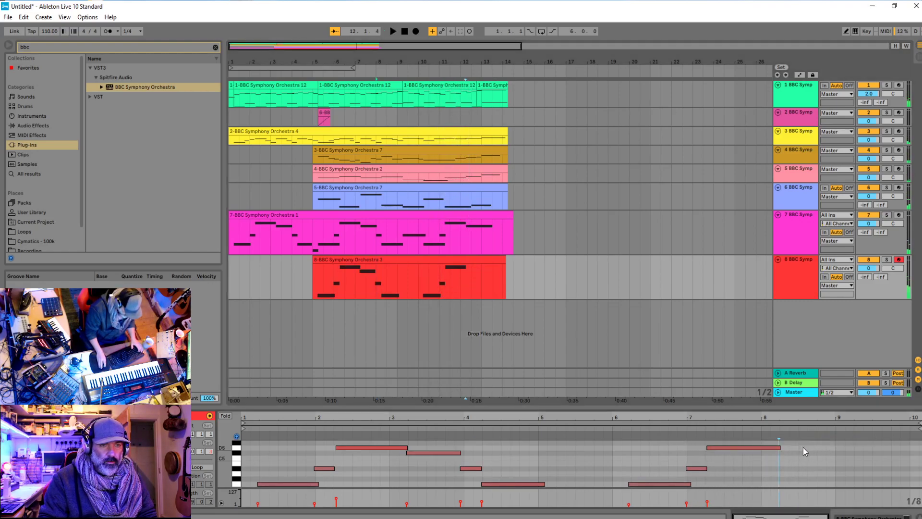
{"action": "left_click_drag", "start_coordinate": [784, 459], "coordinate": [816, 458]}
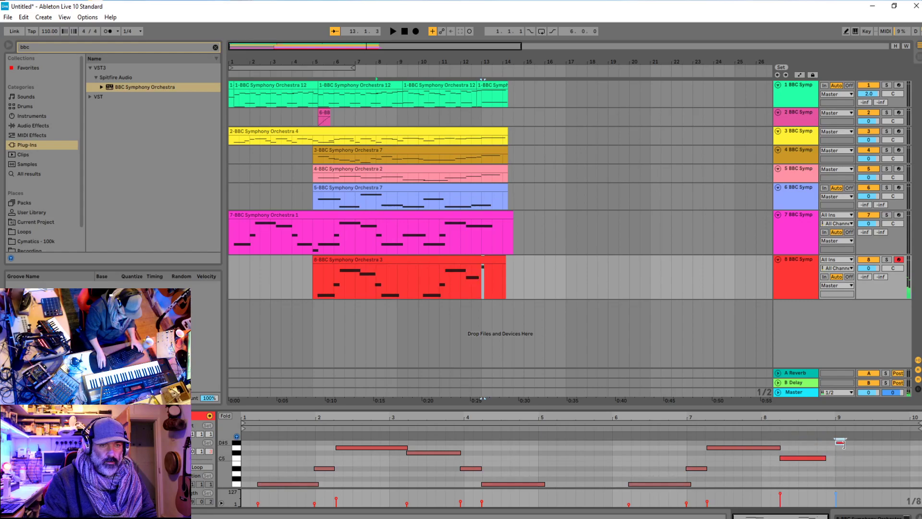
{"action": "left_click_drag", "start_coordinate": [843, 442], "coordinate": [900, 442]}
{"action": "left_click", "coordinate": [420, 275]}
{"action": "key", "text": "space"}
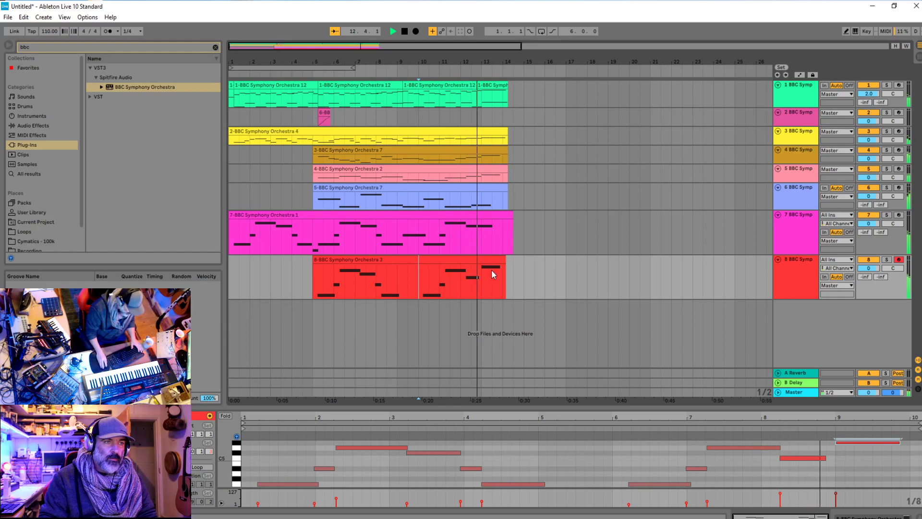
{"action": "key", "text": "space"}
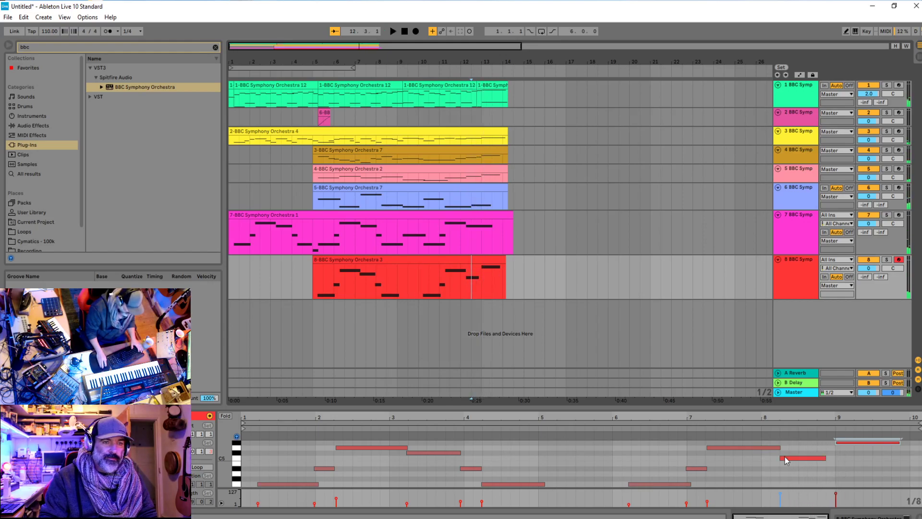
Delete the C5 note in clip bar 8 and play the arrangement from about bar 11
{"action": "double_click", "coordinate": [790, 457]}
{"action": "left_click_drag", "start_coordinate": [781, 447], "coordinate": [816, 447]}
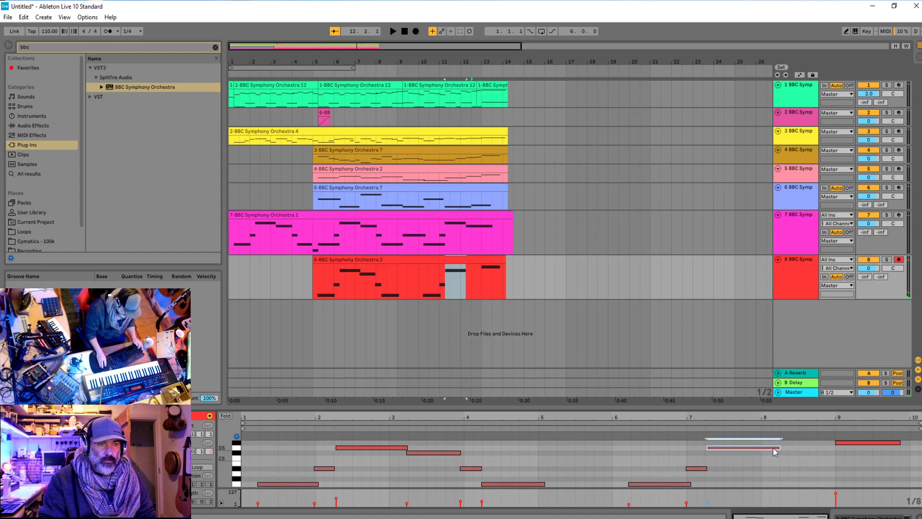
{"action": "left_click", "coordinate": [438, 288]}
{"action": "key", "text": "space"}
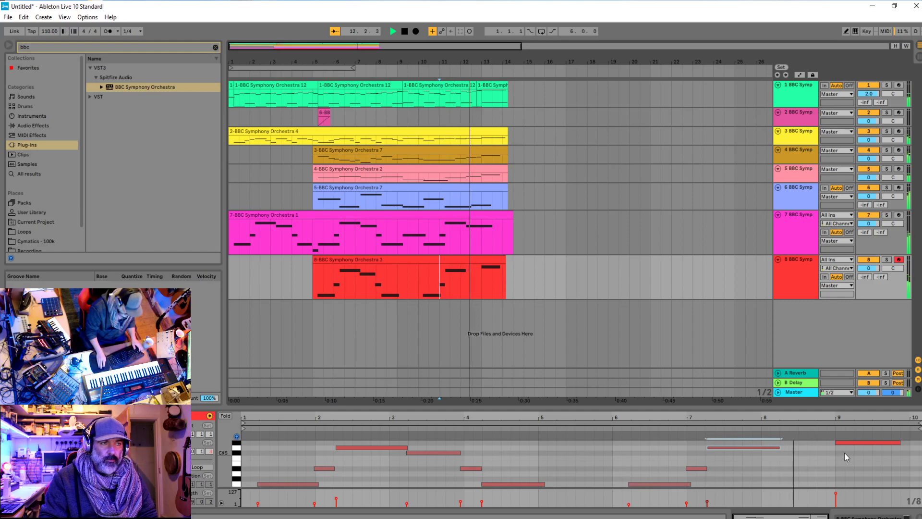
Move the last D#5 note earlier so it starts directly after the preceding D5 note in clip bar 8
{"action": "left_click_drag", "start_coordinate": [851, 445], "coordinate": [805, 442]}
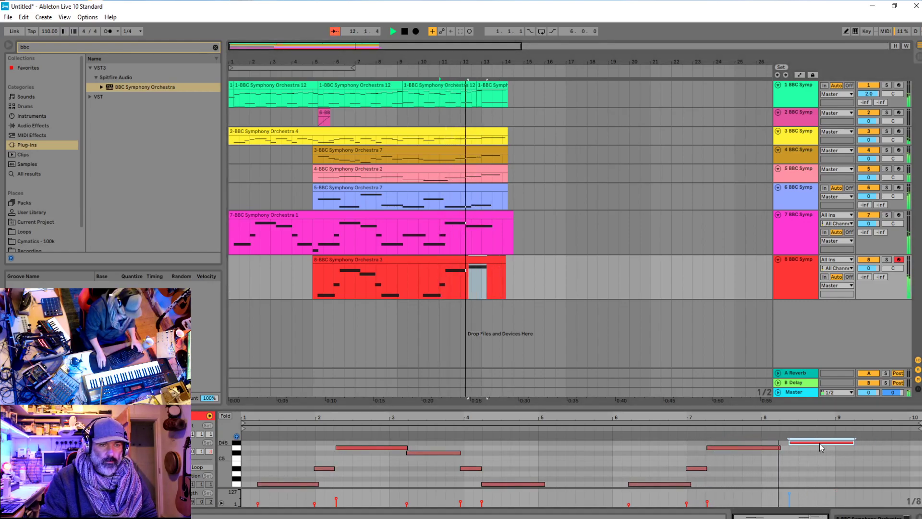
{"action": "left_click_drag", "start_coordinate": [820, 443], "coordinate": [814, 443]}
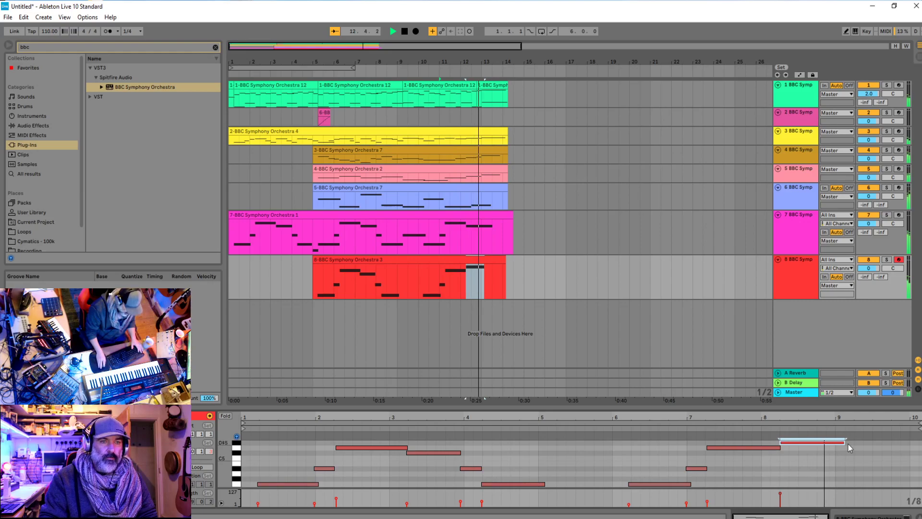
{"action": "key", "text": "space"}
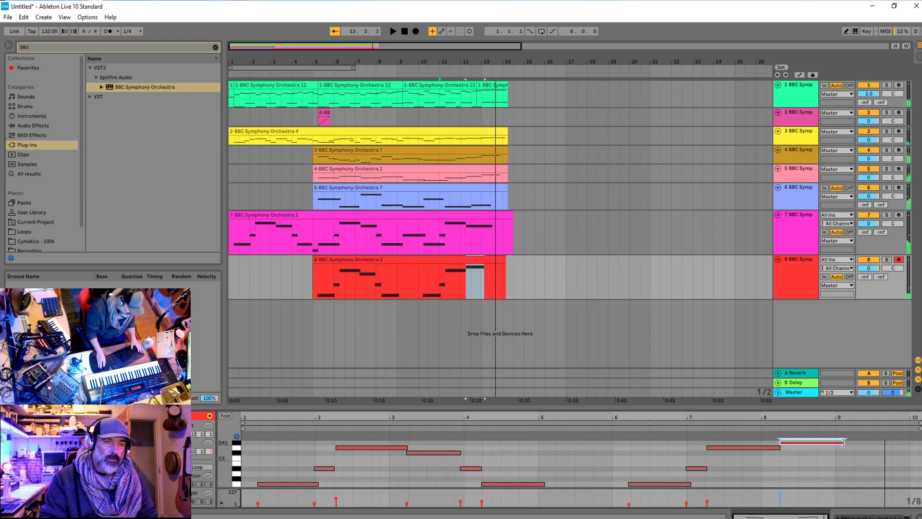
Compare the endings of the track 7 and track 8 clips and play the arrangement from about bar 12
{"action": "left_click", "coordinate": [462, 241]}
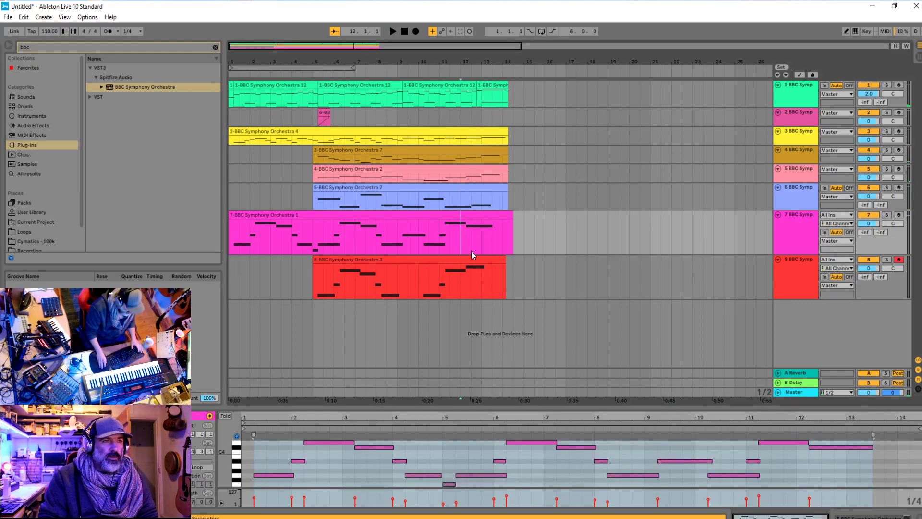
{"action": "scroll", "coordinate": [497, 221], "scroll_direction": "up", "scroll_amount": 5}
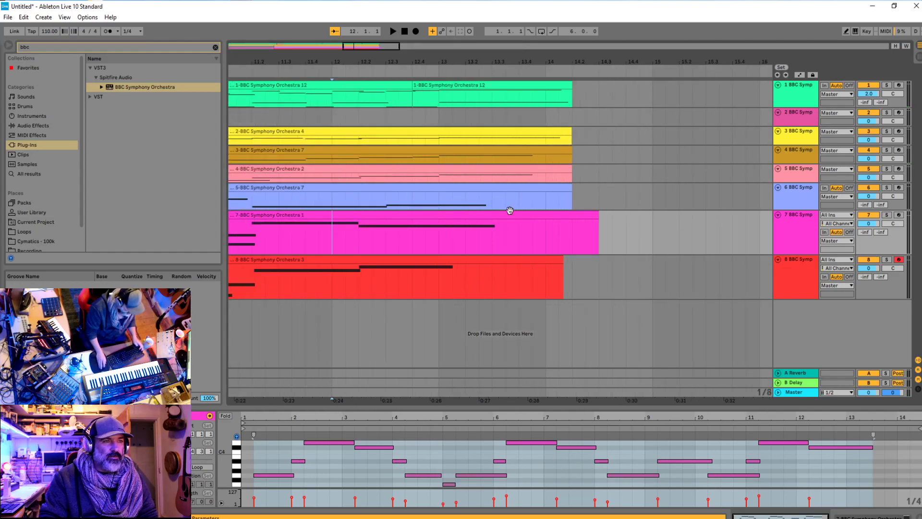
{"action": "scroll", "coordinate": [387, 217], "scroll_direction": "down", "scroll_amount": 3}
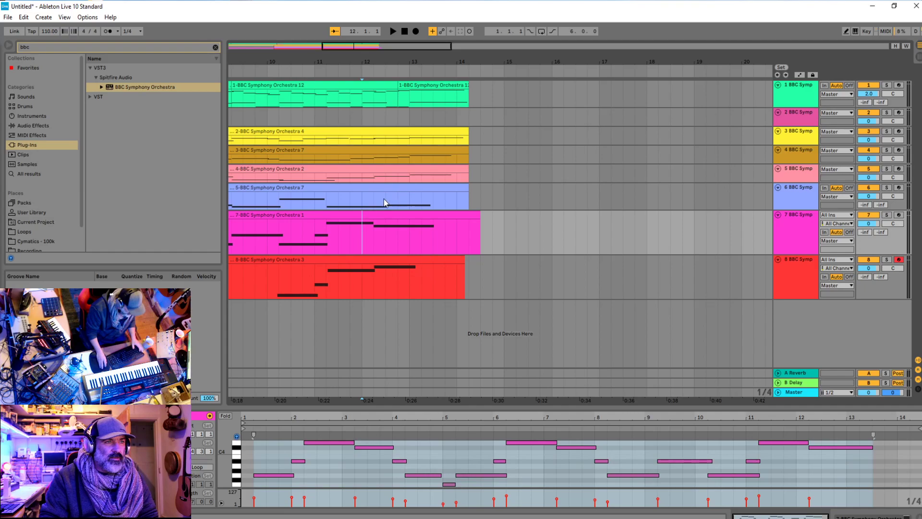
{"action": "left_click", "coordinate": [380, 235]}
{"action": "key", "text": "space"}
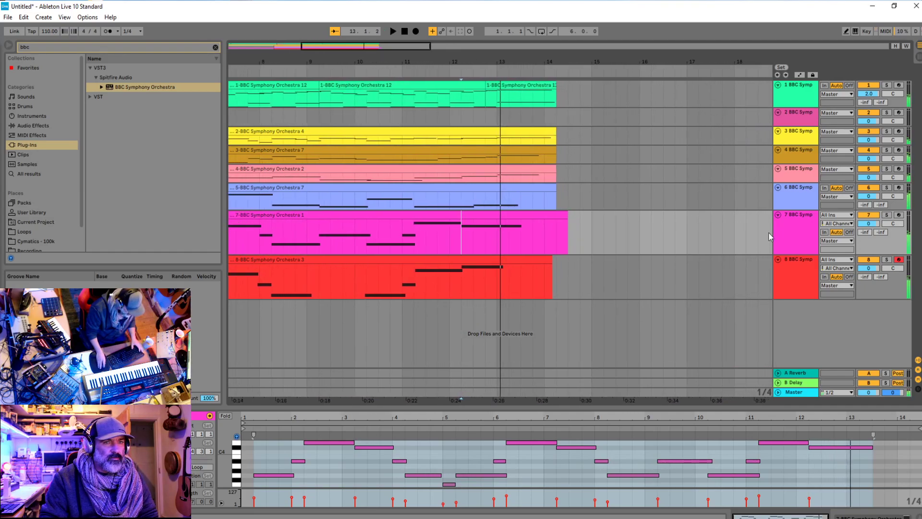
Rename track 8 as FLUTE
{"action": "left_click", "coordinate": [795, 235]}
{"action": "left_click", "coordinate": [796, 263]}
{"action": "right_click", "coordinate": [796, 262]}
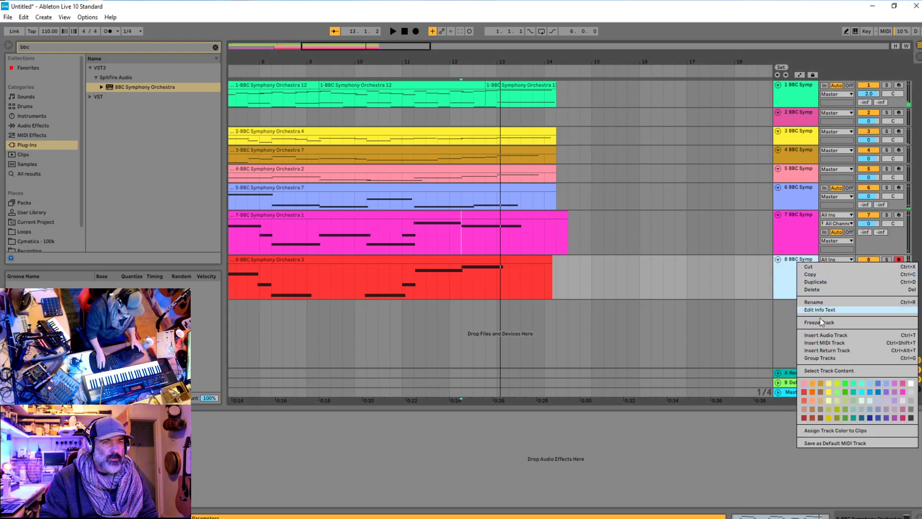
{"action": "left_click", "coordinate": [822, 301]}
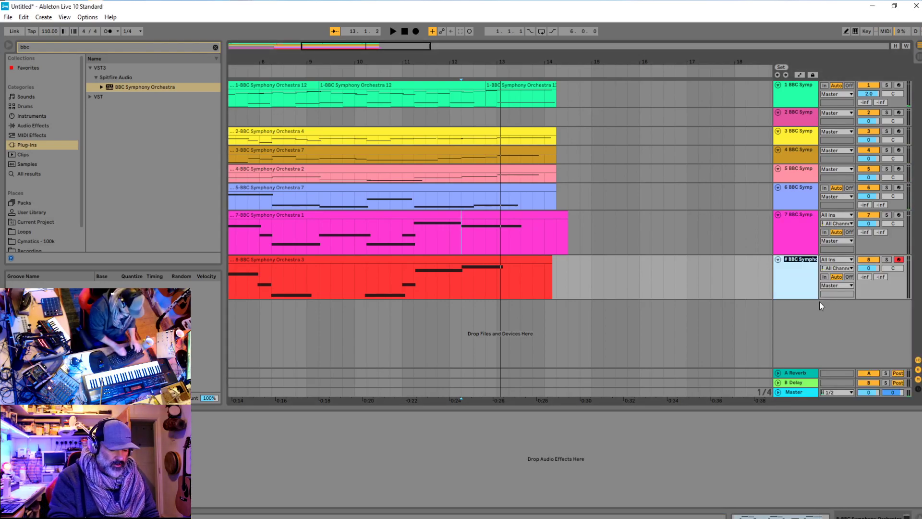
{"action": "type", "text": "FLU"}
{"action": "key", "text": "Return"}
{"action": "type", "text": "TE"}
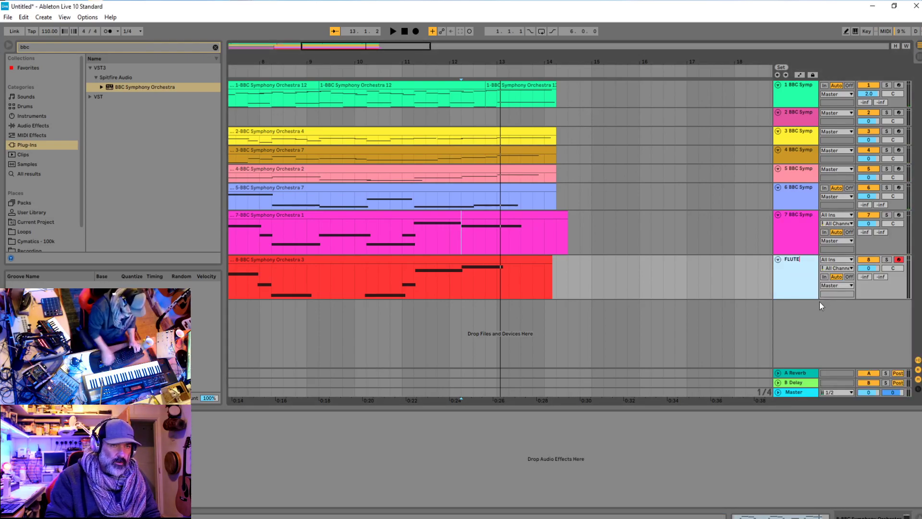
Rename track 7 as clarinet
{"action": "left_click", "coordinate": [795, 214]}
{"action": "right_click", "coordinate": [794, 215]}
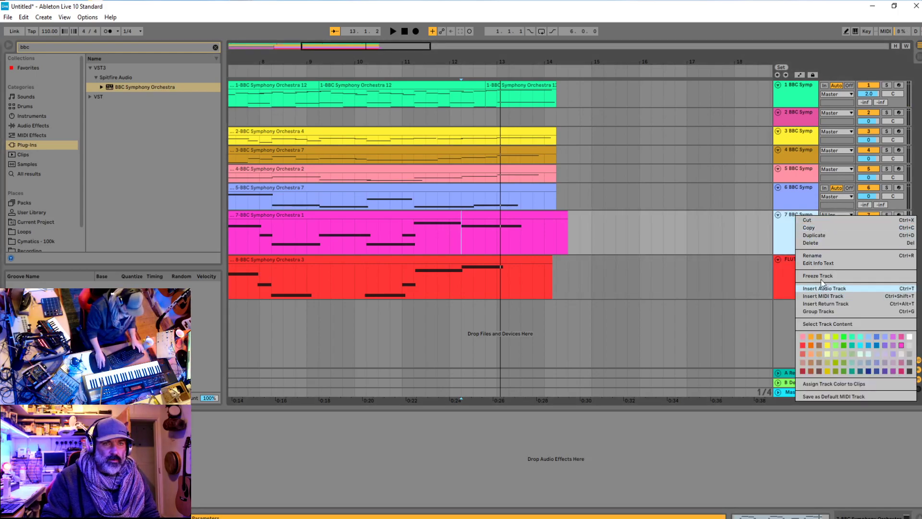
{"action": "left_click", "coordinate": [820, 257]}
{"action": "type", "text": "ca"}
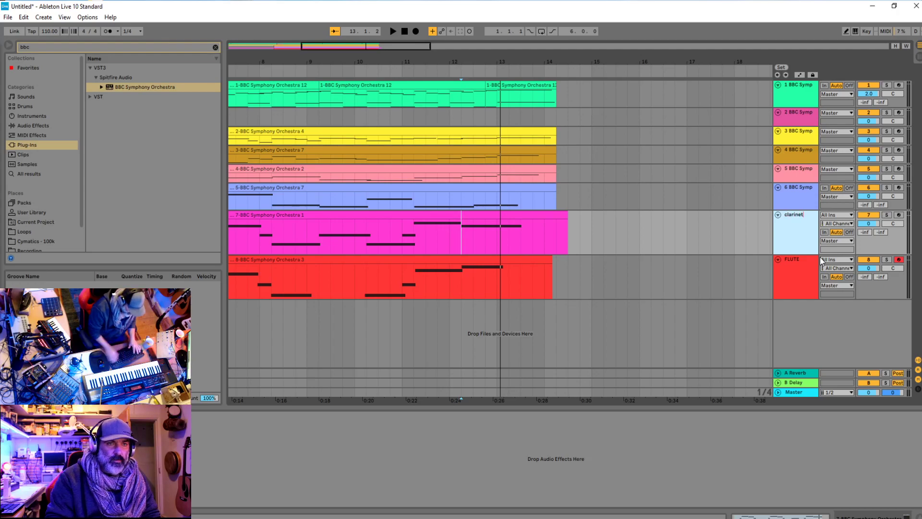
Rename track 6 as cello
{"action": "left_click", "coordinate": [790, 190]}
{"action": "right_click", "coordinate": [800, 189]}
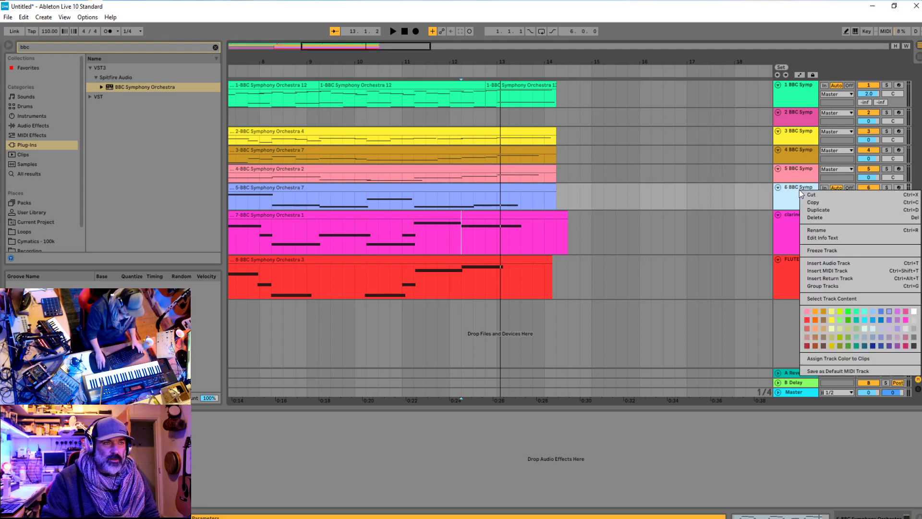
{"action": "left_click", "coordinate": [816, 230]}
{"action": "type", "text": "cel"}
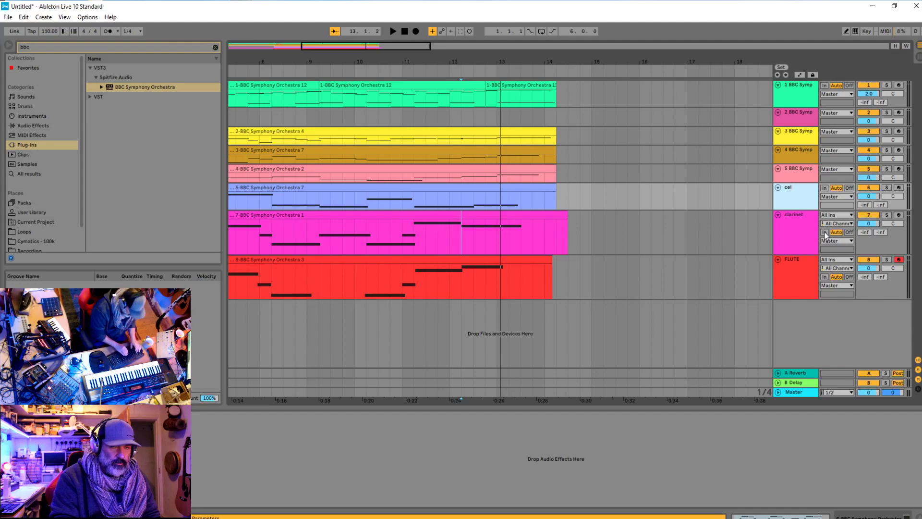
{"action": "type", "text": "lo"}
Rename track 5 as viola
{"action": "left_click", "coordinate": [797, 173]}
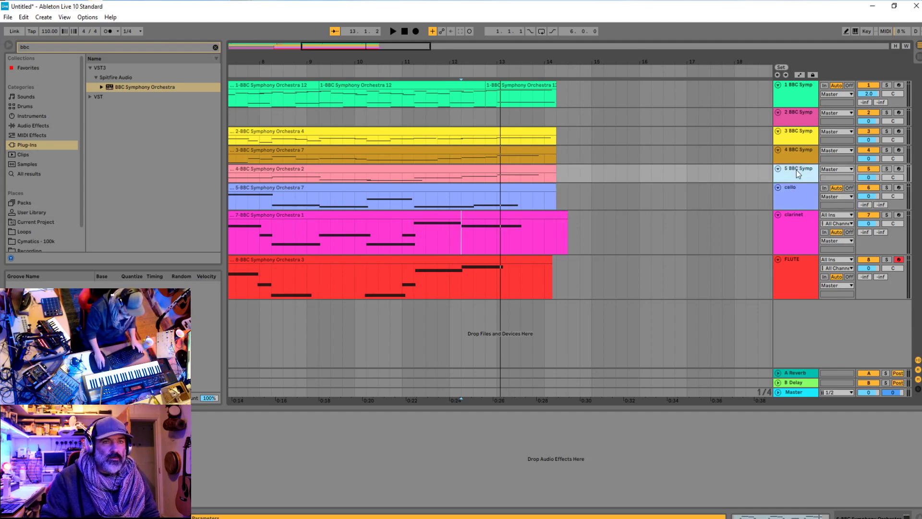
{"action": "right_click", "coordinate": [792, 173]}
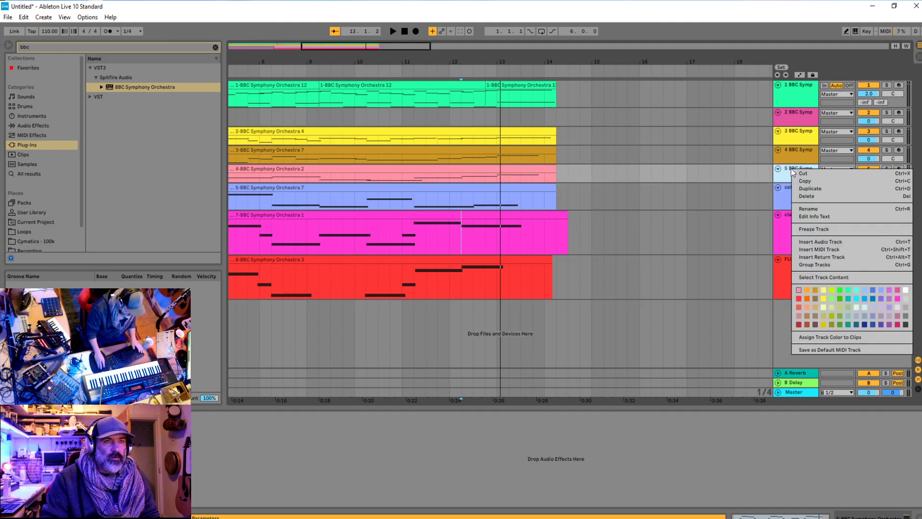
{"action": "left_click", "coordinate": [811, 211]}
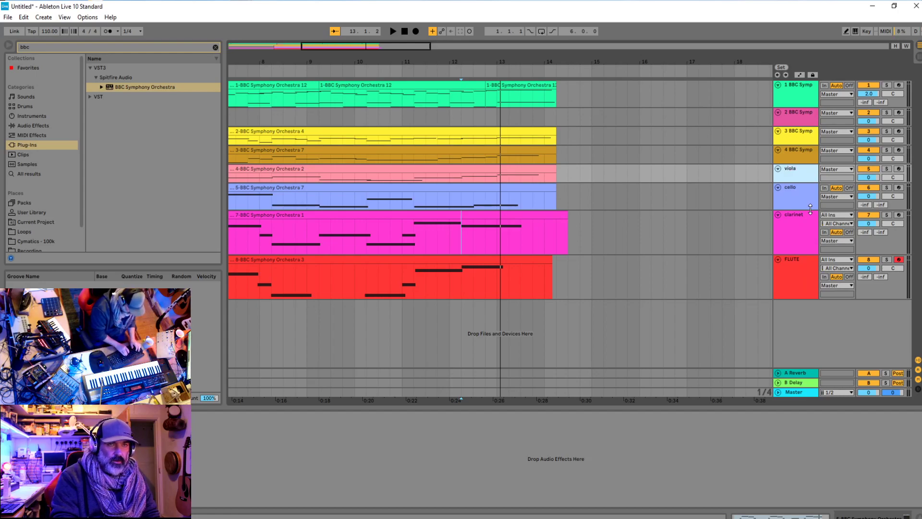
Rename track 4 as violin1
{"action": "right_click", "coordinate": [797, 150]}
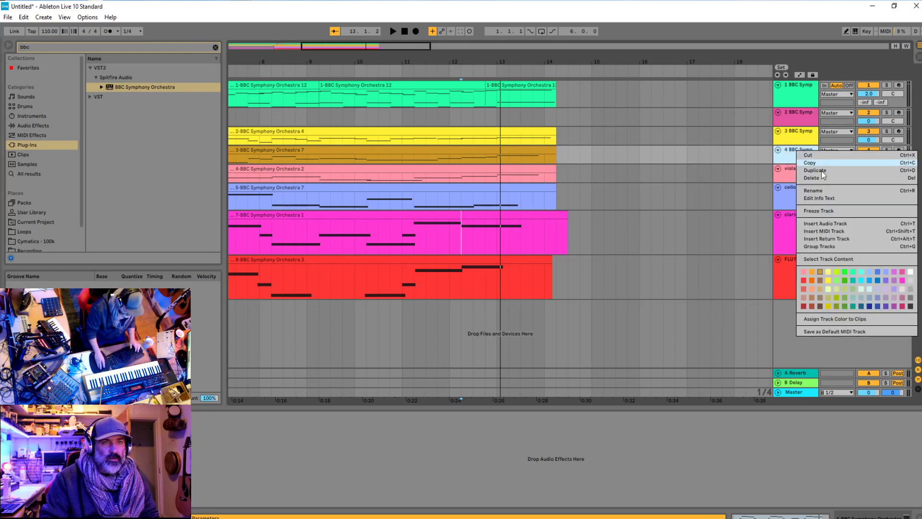
{"action": "left_click", "coordinate": [821, 191]}
{"action": "type", "text": "vi"}
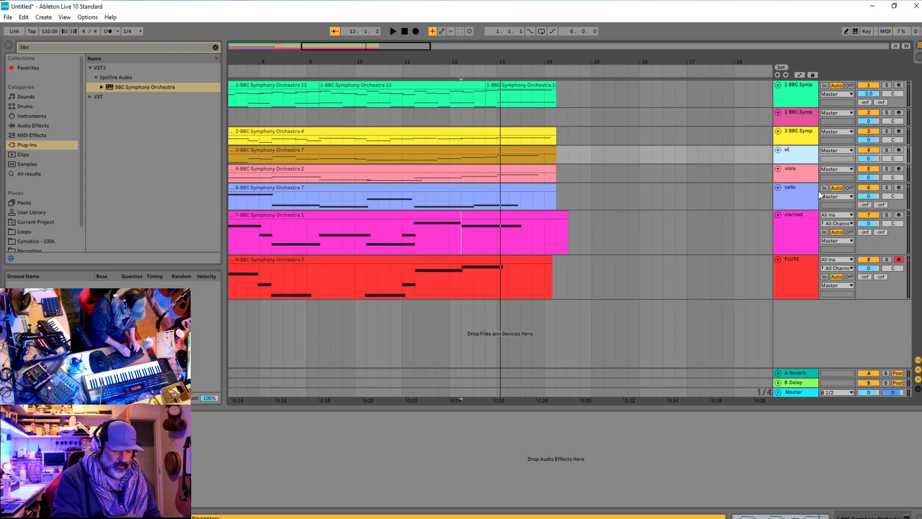
{"action": "type", "text": "olin1"}
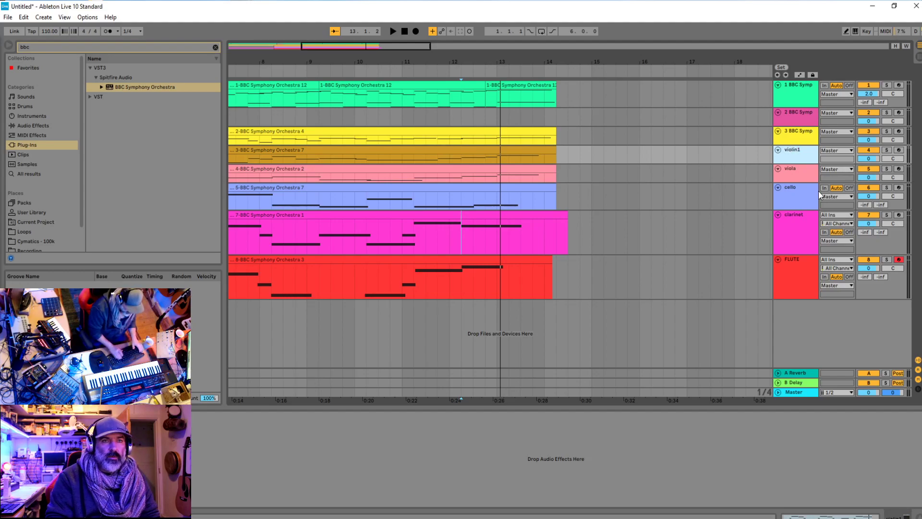
Open the clarinet clip and audition the long low note and the short higher note overlapping around clip bars 10 to 11
{"action": "left_click", "coordinate": [404, 234]}
{"action": "scroll", "coordinate": [404, 238], "scroll_direction": "left", "scroll_amount": 3}
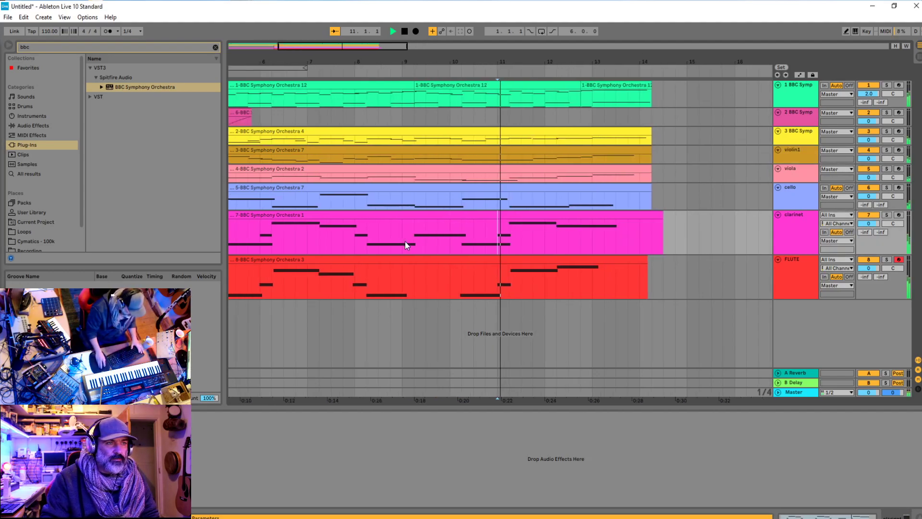
{"action": "left_click", "coordinate": [496, 246]}
{"action": "double_click", "coordinate": [487, 217]}
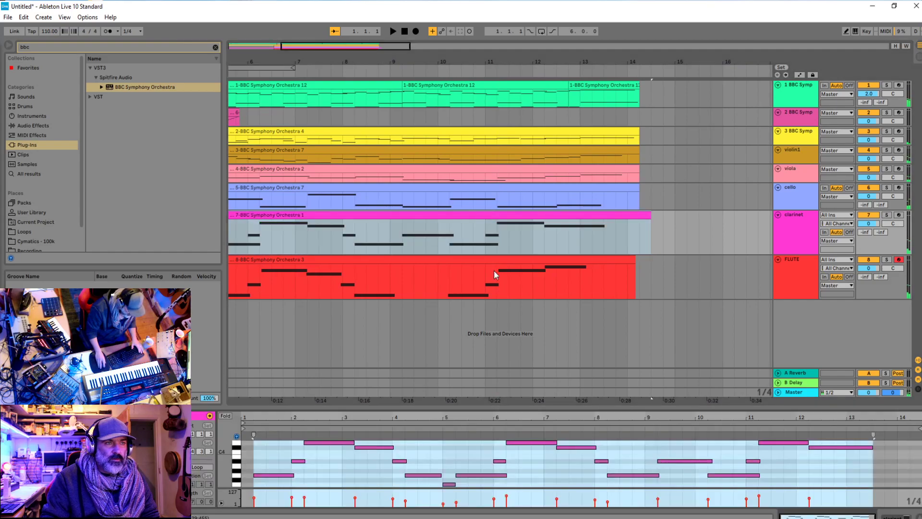
{"action": "left_click", "coordinate": [748, 476]}
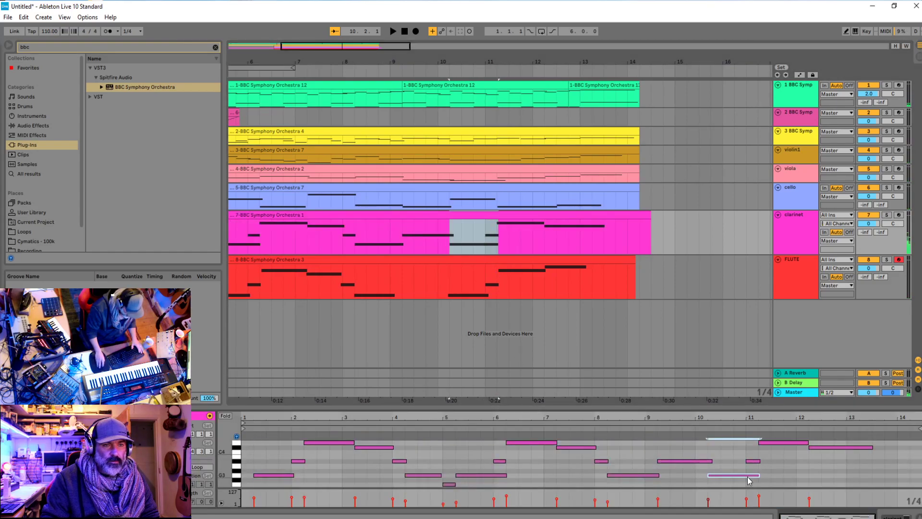
{"action": "left_click", "coordinate": [751, 461]}
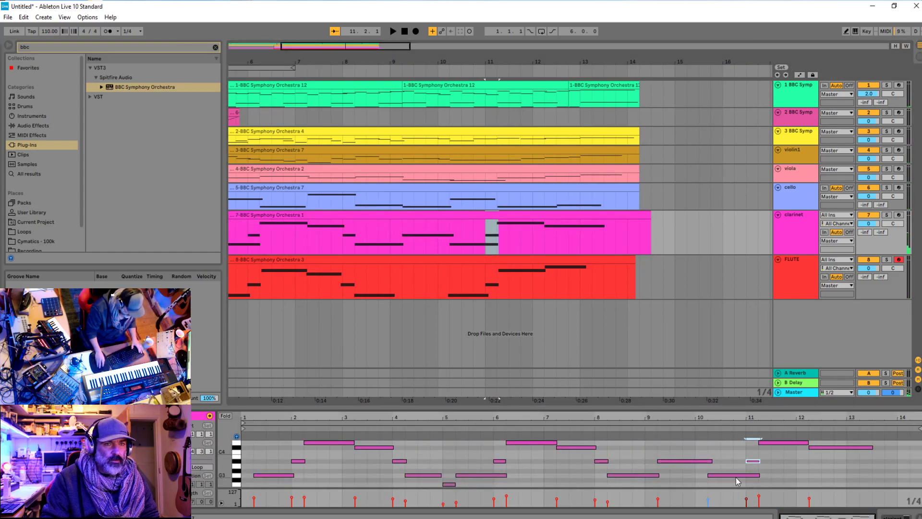
{"action": "left_click", "coordinate": [737, 476]}
{"action": "left_click", "coordinate": [751, 461]}
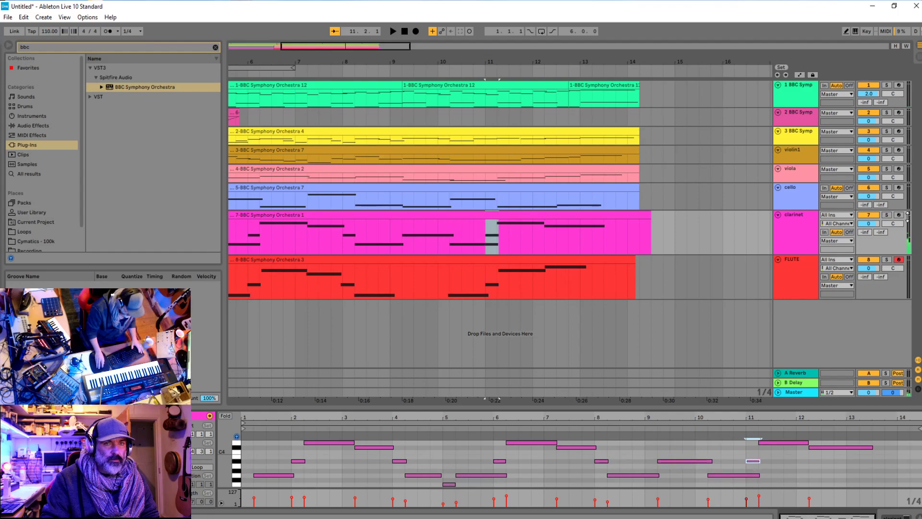
{"action": "left_click", "coordinate": [748, 475]}
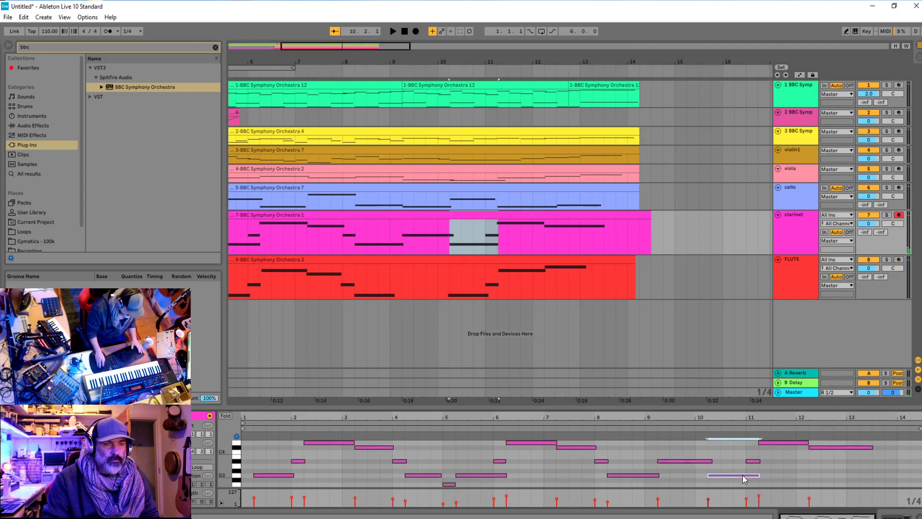
{"action": "left_click", "coordinate": [757, 461]}
Play the whole arrangement from the start through about bar 13, selecting the violin1 clip for inspection during playback
{"action": "left_click", "coordinate": [376, 246]}
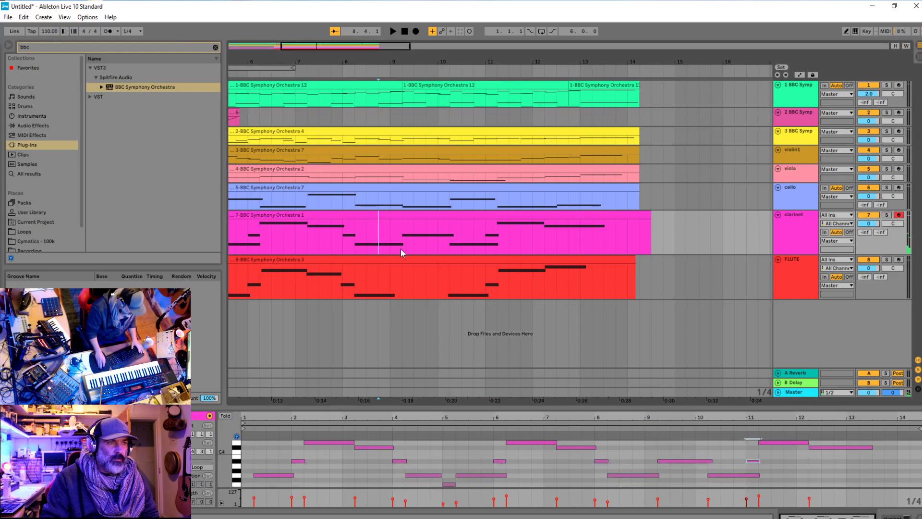
{"action": "key", "text": "minus"}
{"action": "left_click", "coordinate": [282, 209]}
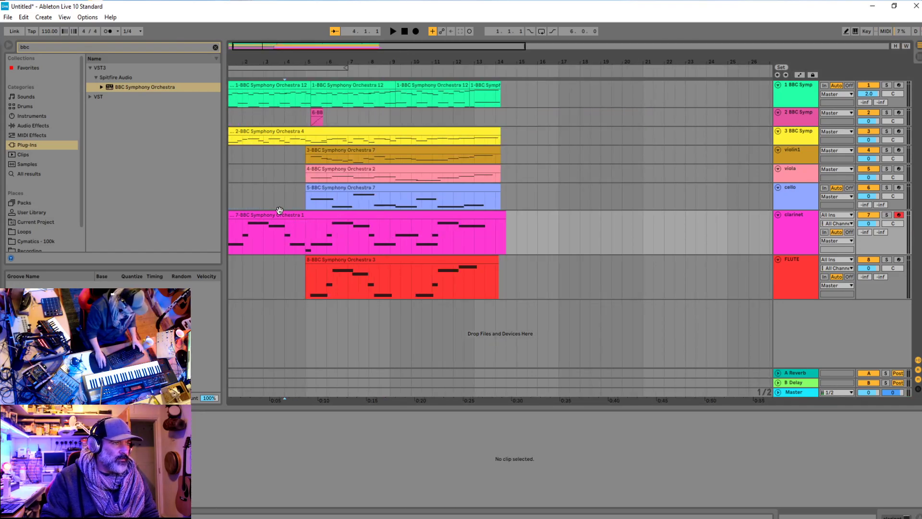
{"action": "left_click", "coordinate": [308, 235]}
{"action": "left_click", "coordinate": [255, 247]}
{"action": "key", "text": "space"}
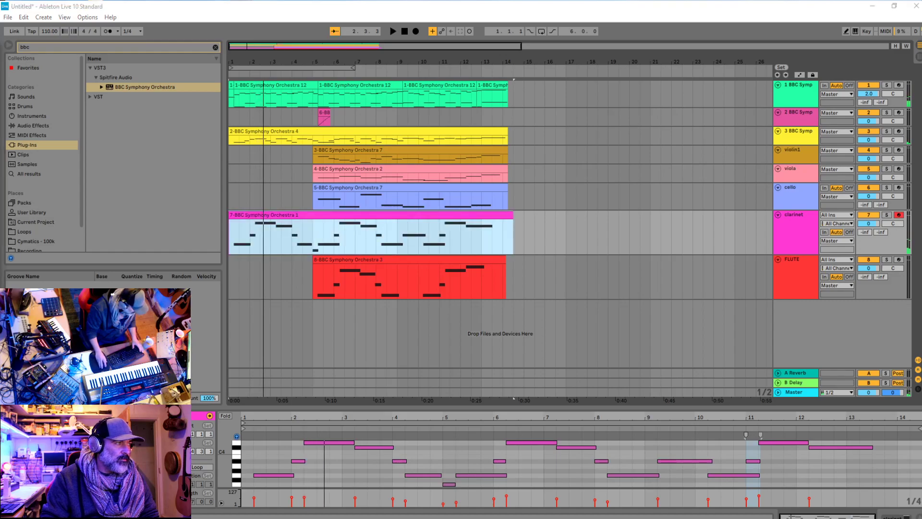
{"action": "left_click", "coordinate": [232, 229]}
{"action": "key", "text": "space"}
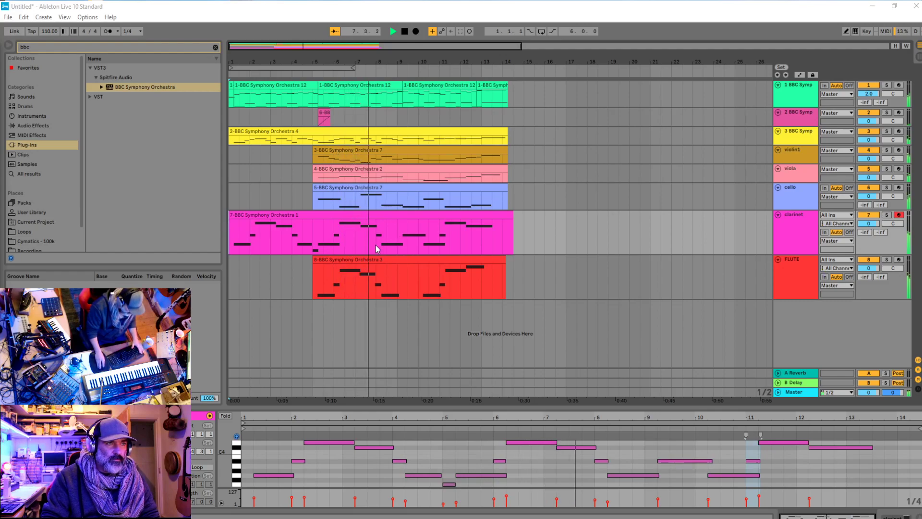
{"action": "left_click", "coordinate": [318, 151]}
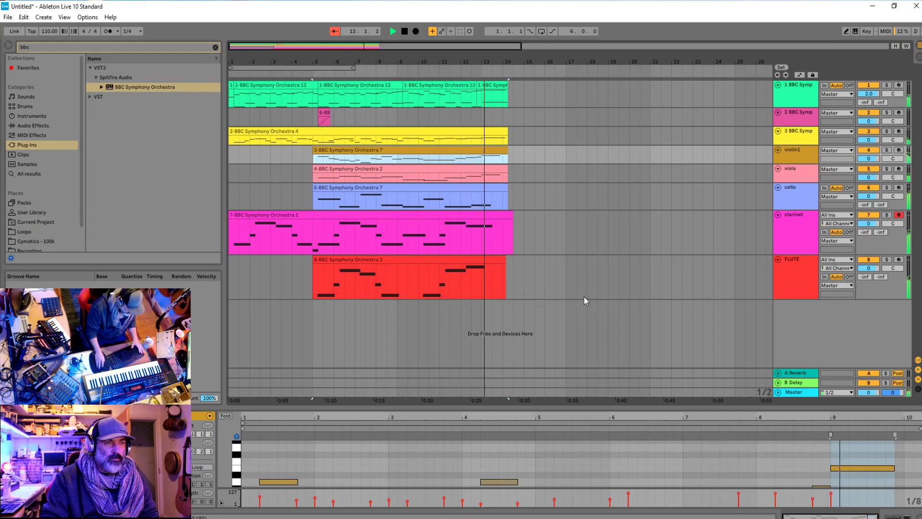
{"action": "key", "text": "space"}
Enlarge the violin1 track lane so its clip's notes are readable, and play the arrangement from about bar 5
{"action": "left_click", "coordinate": [472, 268]}
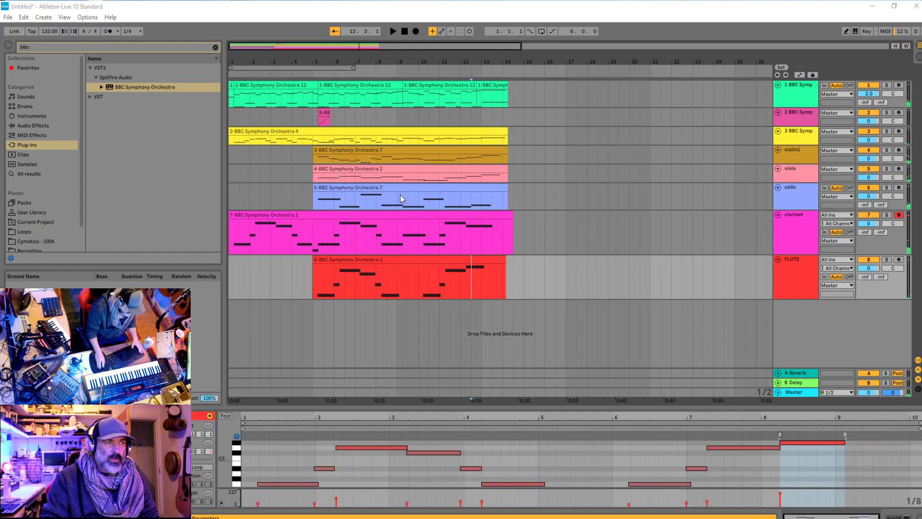
{"action": "left_click", "coordinate": [320, 146]}
{"action": "left_click", "coordinate": [319, 152]}
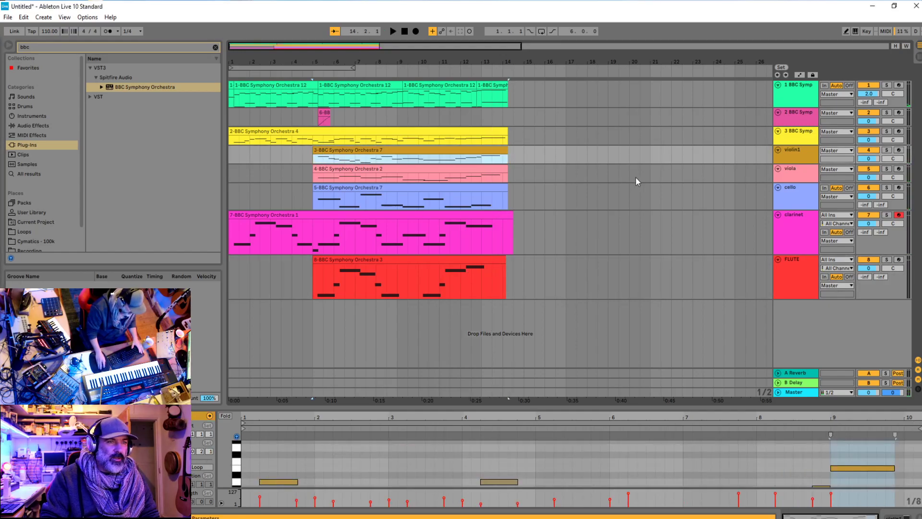
{"action": "left_click_drag", "start_coordinate": [788, 163], "coordinate": [788, 215]}
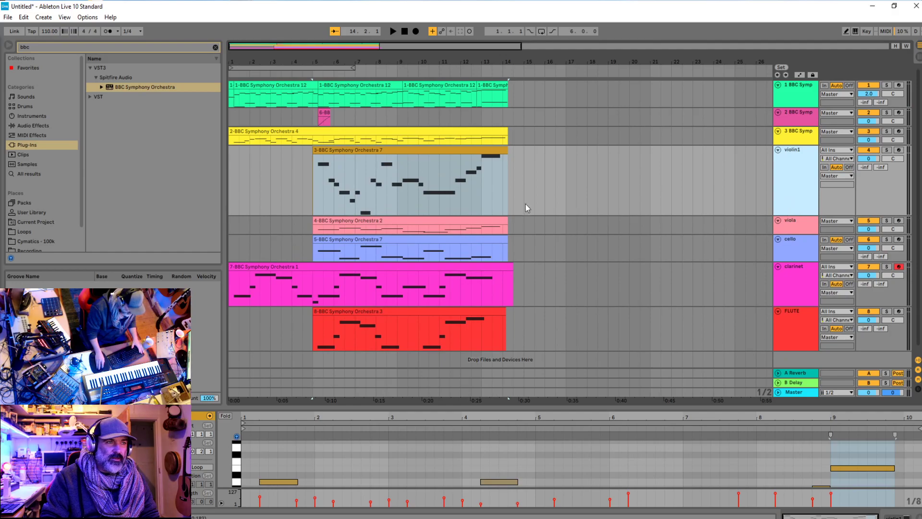
{"action": "left_click", "coordinate": [319, 189]}
{"action": "key", "text": "space"}
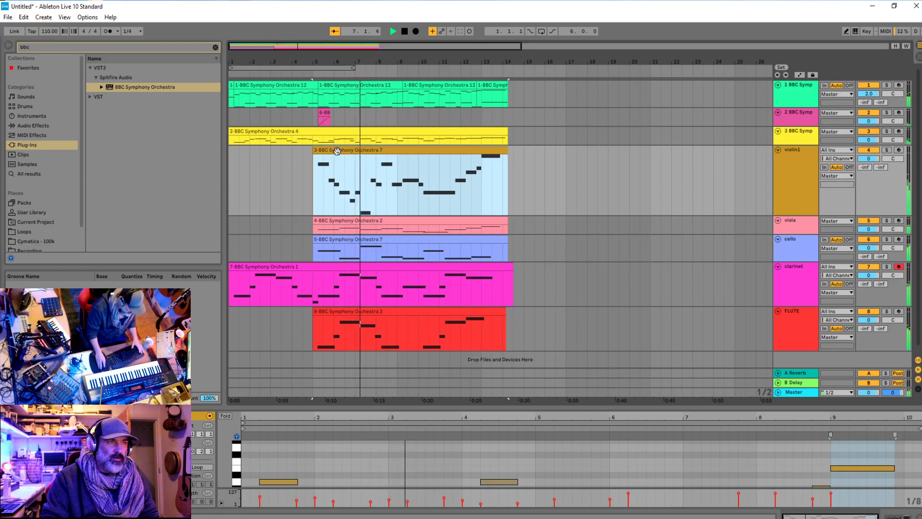
{"action": "key", "text": "space"}
Move the violin1 clip out of the way to start at 17.3.1 and play the arrangement from bar 5 without it
{"action": "left_click_drag", "start_coordinate": [337, 151], "coordinate": [601, 151]}
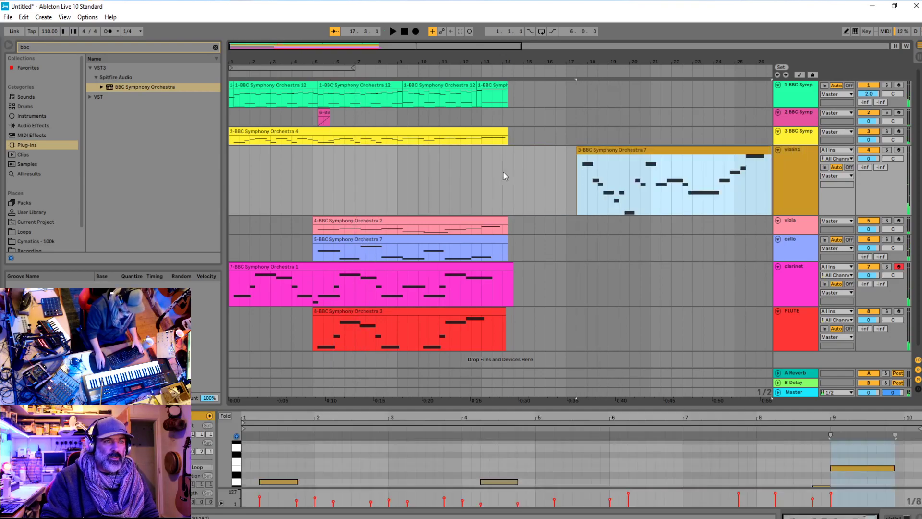
{"action": "left_click", "coordinate": [312, 163]}
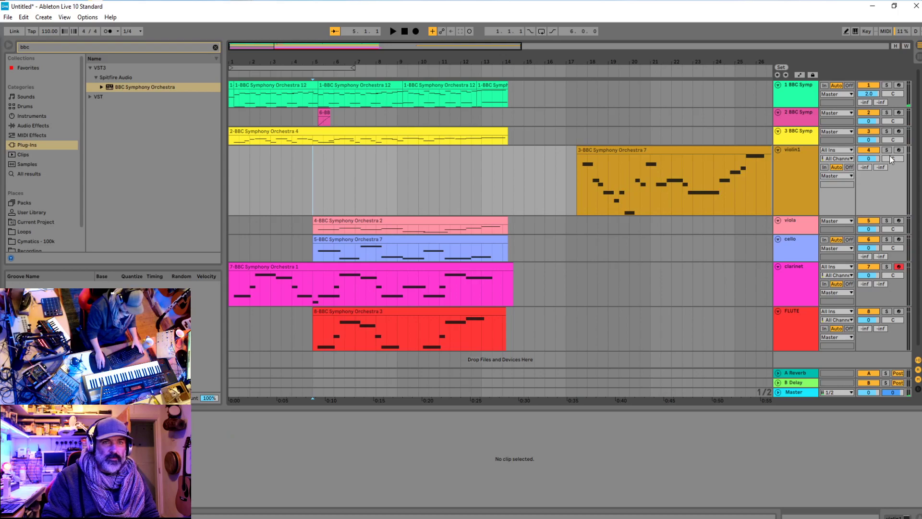
{"action": "key", "text": "space"}
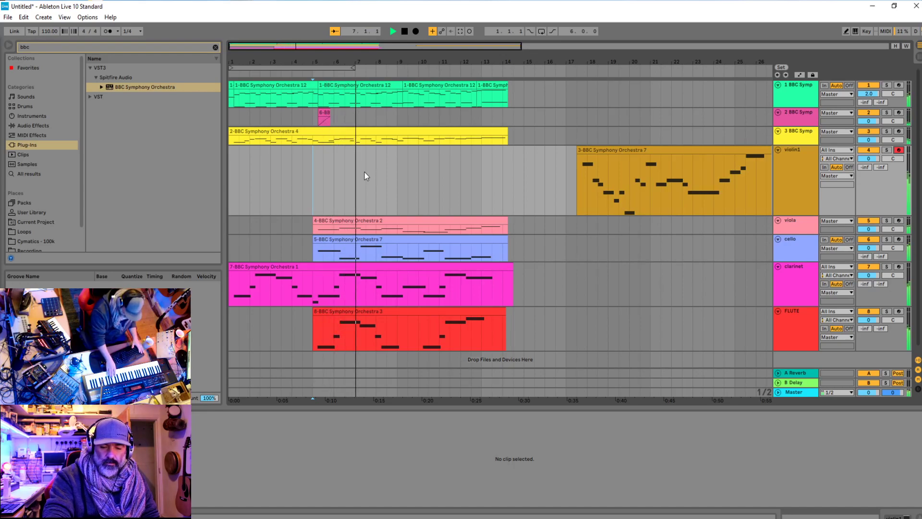
{"action": "key", "text": "space"}
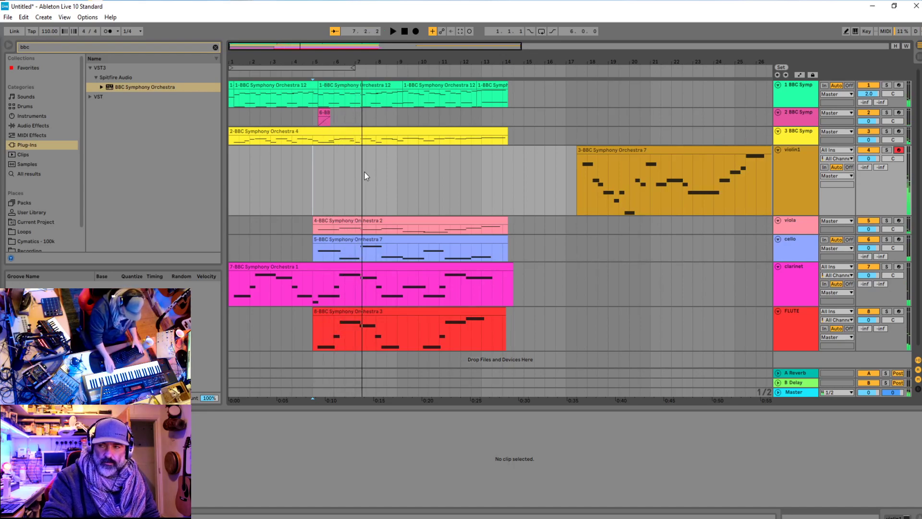
Rehearse an alternative violin1 line live over repeated playbacks of the arrangement from bar 5
{"action": "key", "text": "space"}
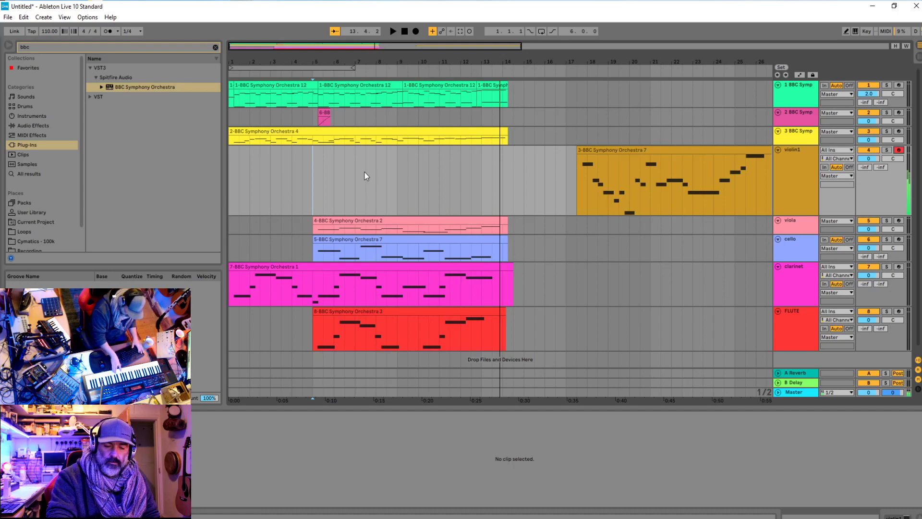
{"action": "key", "text": "space"}
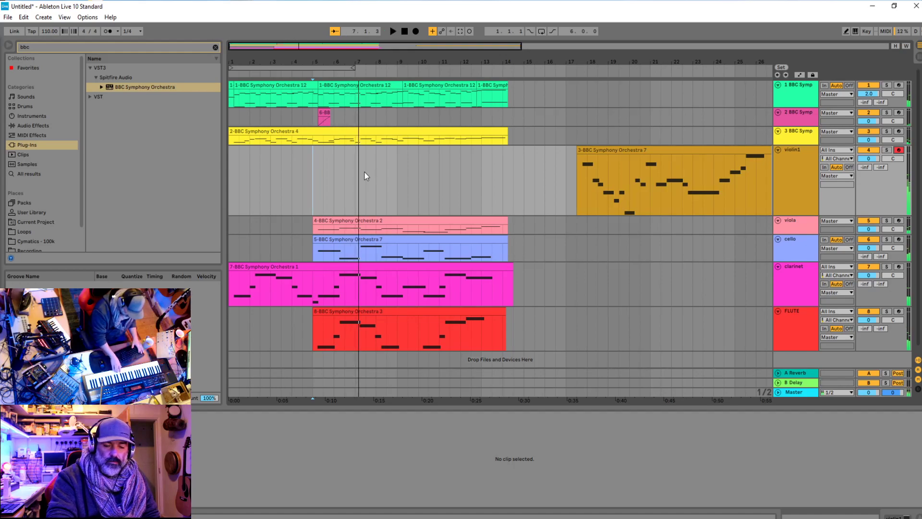
{"action": "key", "text": "space"}
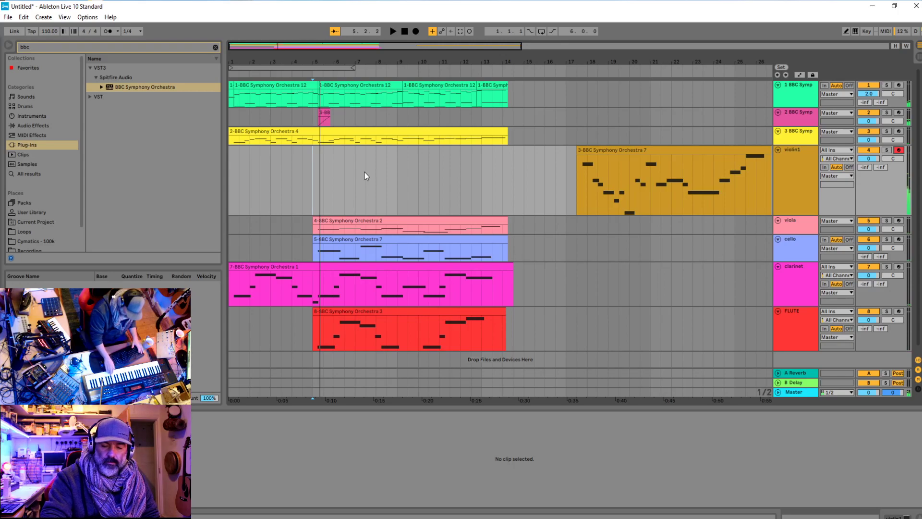
{"action": "key", "text": "space"}
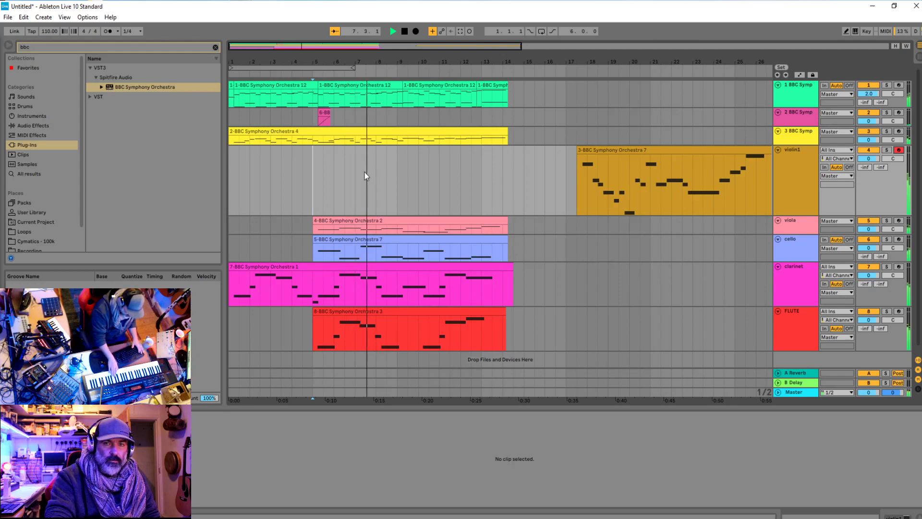
{"action": "key", "text": "space"}
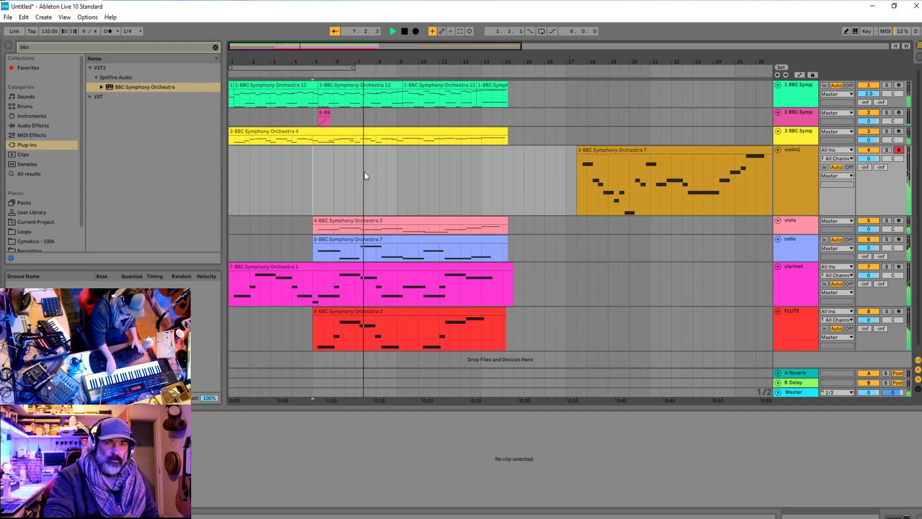
{"action": "key", "text": "space"}
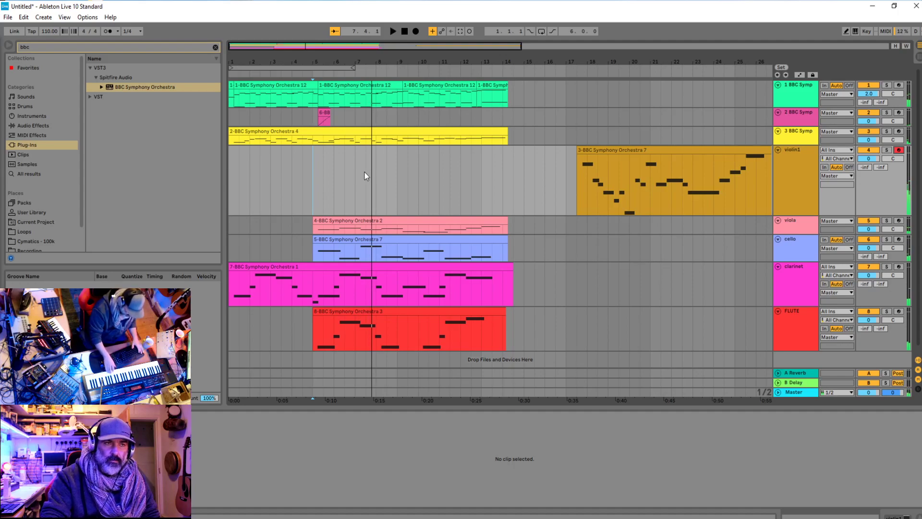
Return the violin1 clip to its original start at bar 5 and play it with the arrangement
{"action": "left_click_drag", "start_coordinate": [626, 155], "coordinate": [341, 152]}
{"action": "key", "text": "space"}
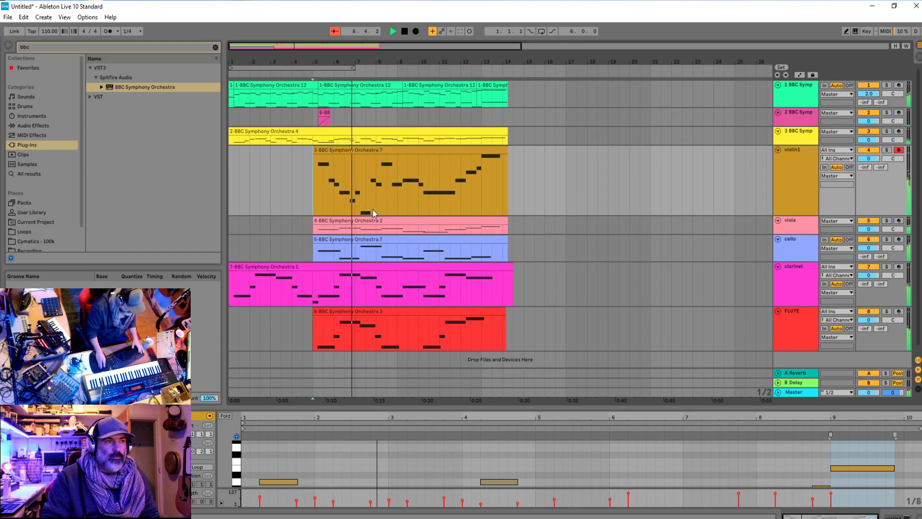
{"action": "key", "text": "space"}
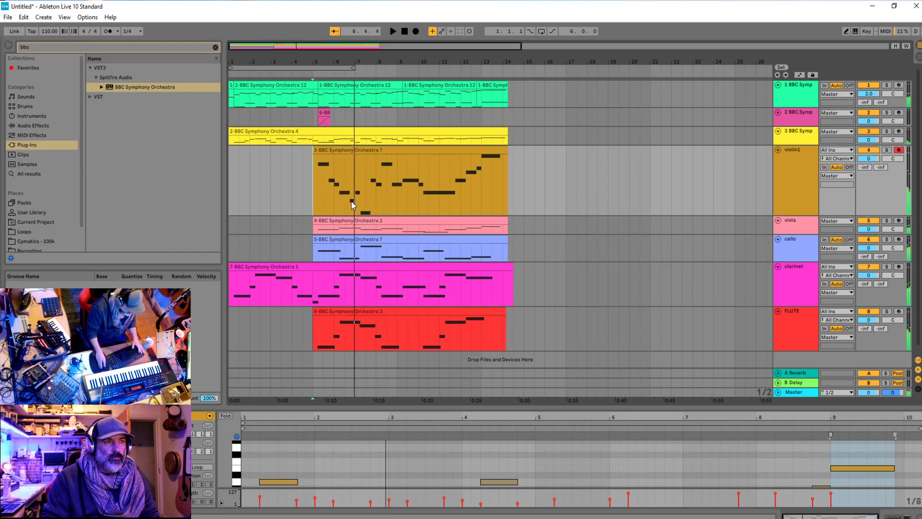
Audition the violin1 passage around bars 5 to 7 and open its clip in an enlarged note editor
{"action": "left_click", "coordinate": [325, 204]}
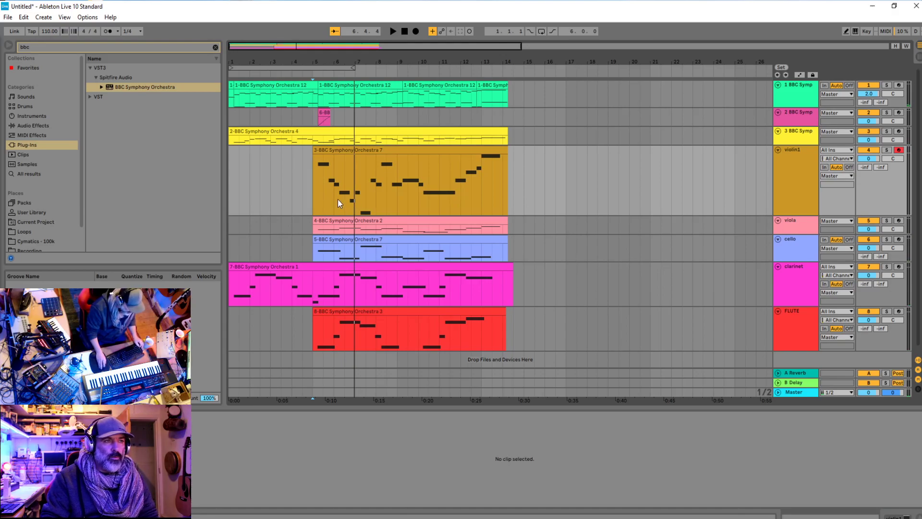
{"action": "left_click", "coordinate": [315, 197]}
{"action": "scroll", "coordinate": [326, 197], "scroll_direction": "up", "scroll_amount": 5}
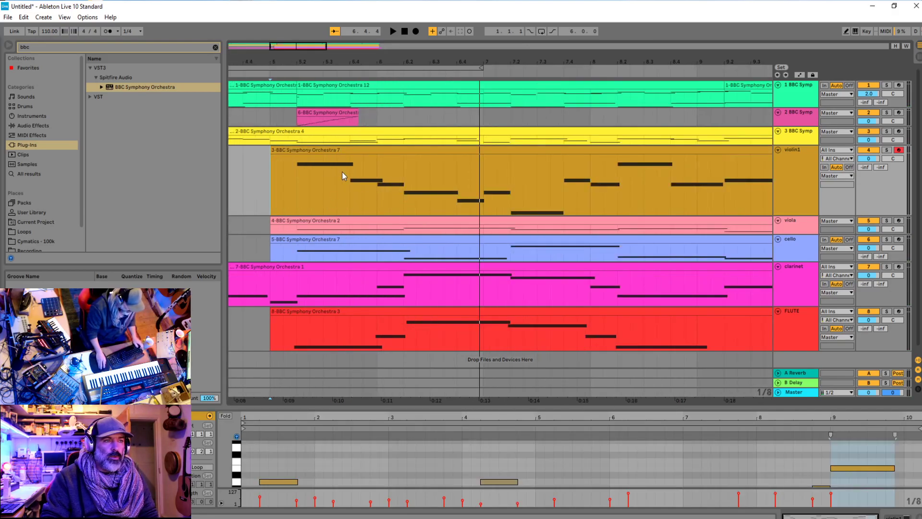
{"action": "key", "text": "space"}
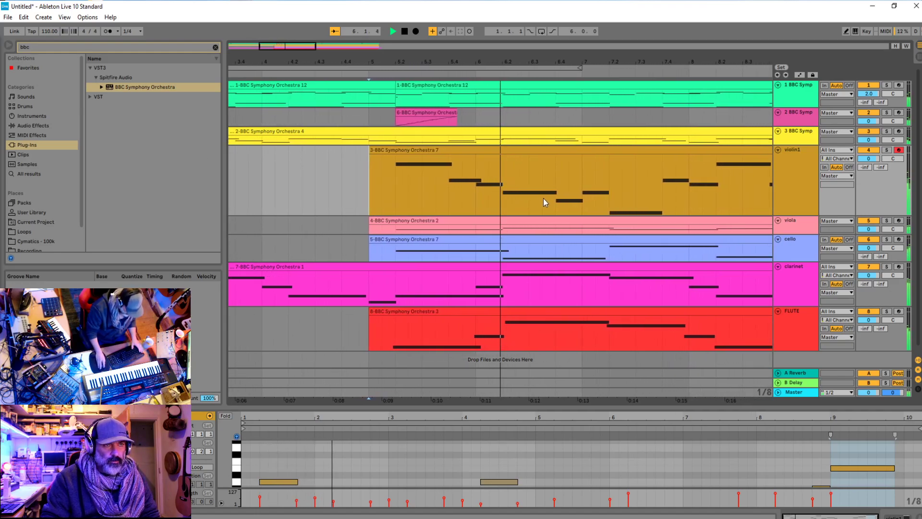
{"action": "key", "text": "space"}
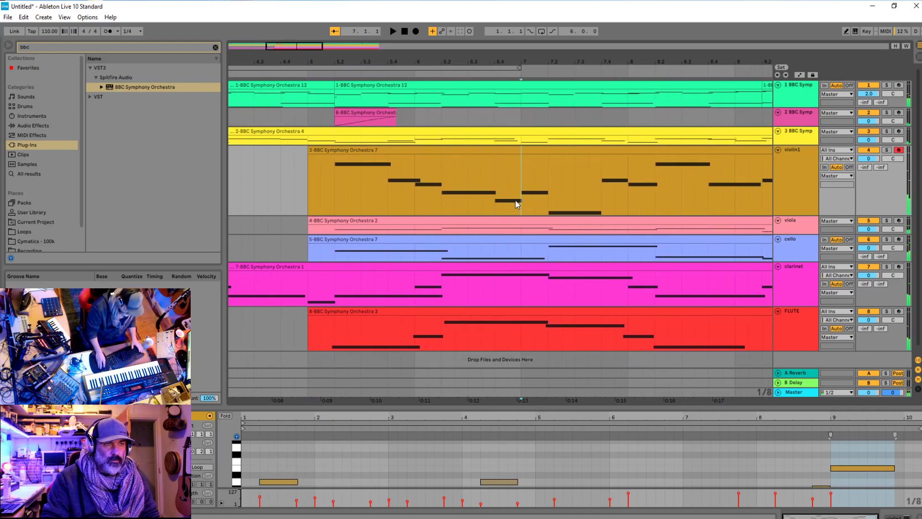
{"action": "left_click", "coordinate": [509, 152]}
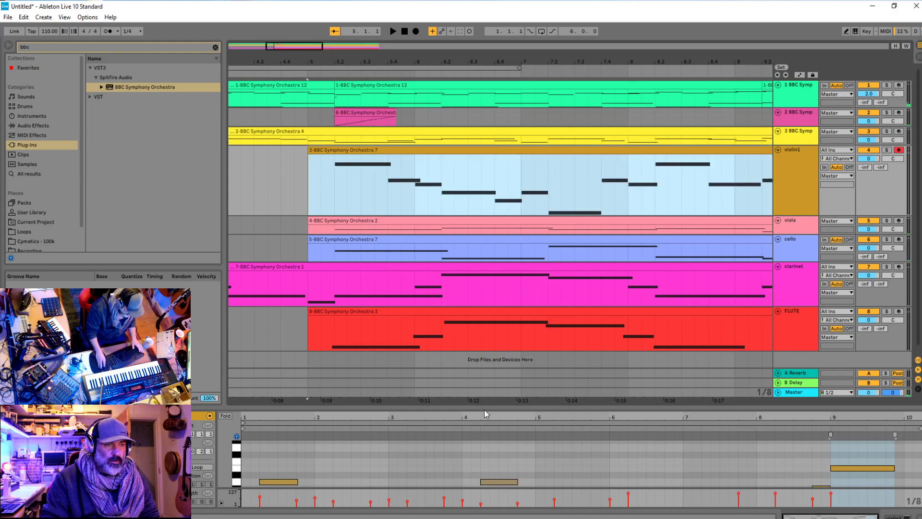
{"action": "left_click_drag", "start_coordinate": [484, 409], "coordinate": [483, 333]}
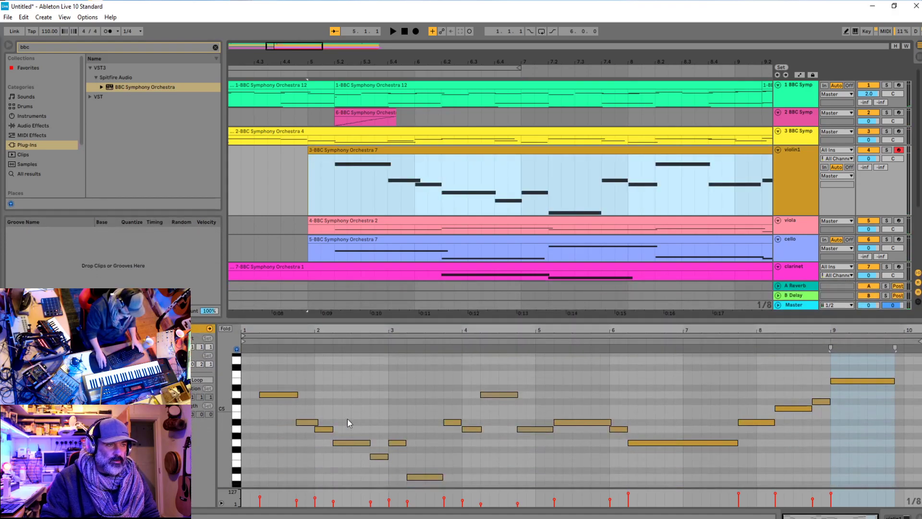
Try raising the low D4 note in the third bar of the violin1 clip, and undo the change
{"action": "left_click", "coordinate": [422, 478]}
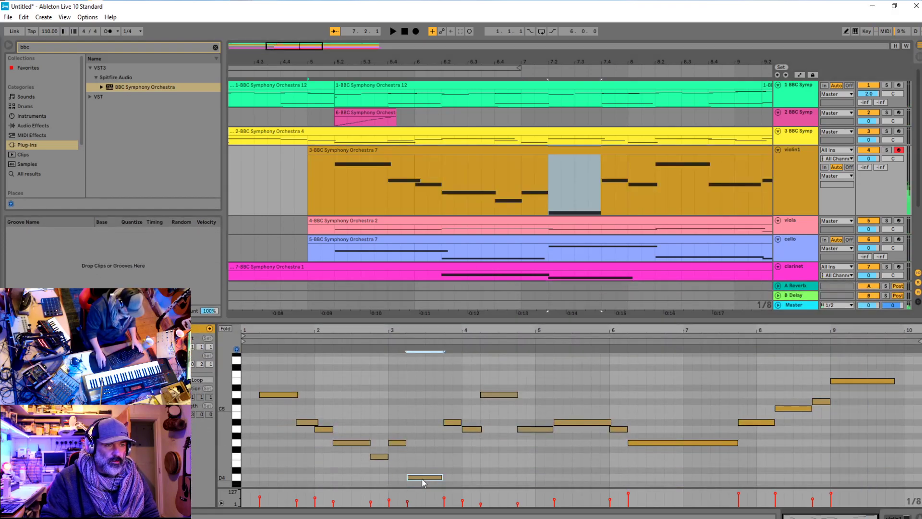
{"action": "left_click_drag", "start_coordinate": [422, 479], "coordinate": [425, 436]}
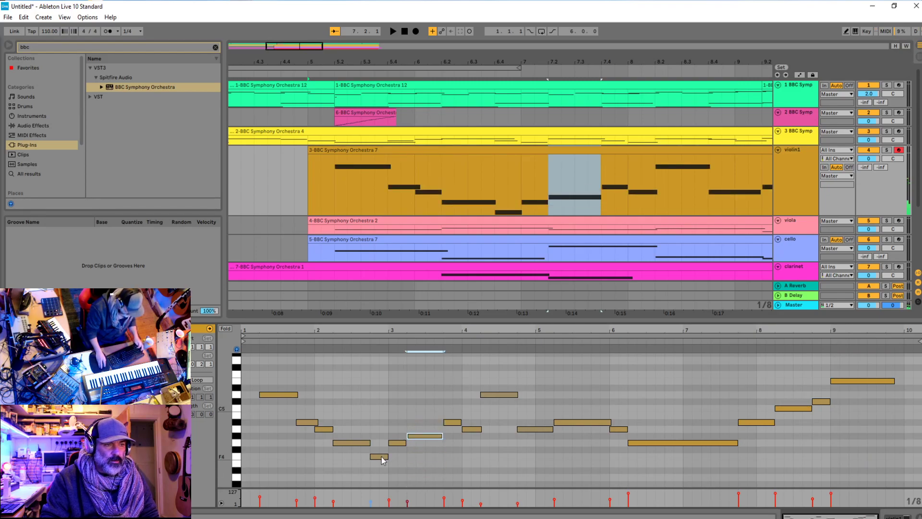
{"action": "key", "text": "ctrl+z"}
Raise three consecutive violin1 notes around the clip's third bar: F4 to A4, G4 to A#4, and D4 to D5
{"action": "left_click", "coordinate": [258, 341]}
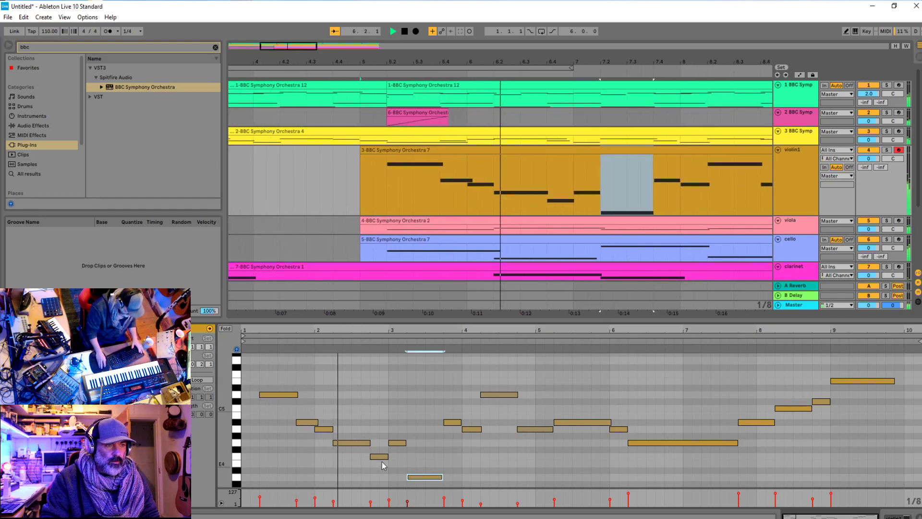
{"action": "key", "text": "space"}
{"action": "left_click_drag", "start_coordinate": [381, 456], "coordinate": [396, 423]}
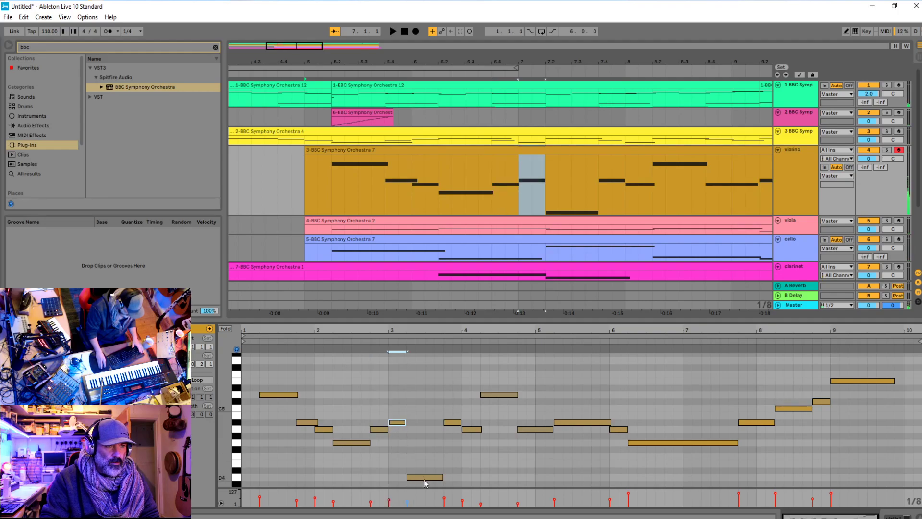
{"action": "left_click_drag", "start_coordinate": [425, 482], "coordinate": [426, 397]}
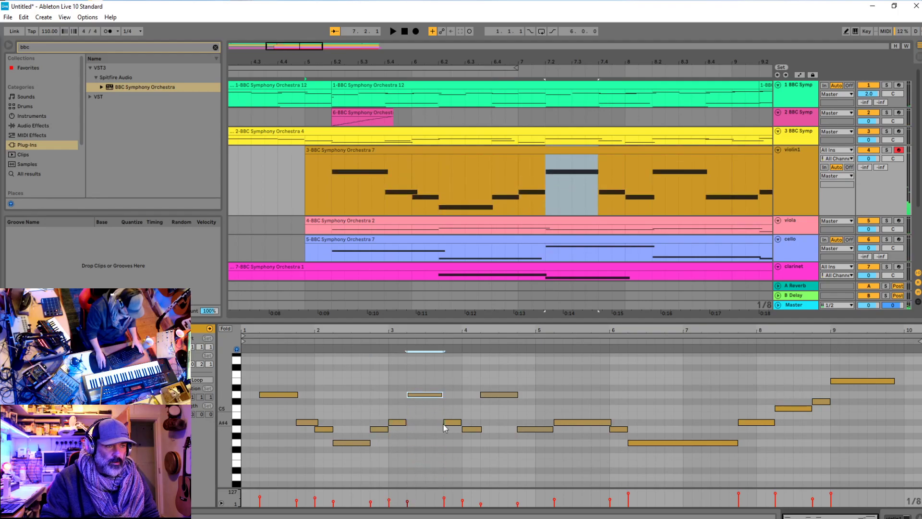
Delete the A4 note just before the violin1 clip's fifth bar and lengthen the preceding D5 note to reach the next note
{"action": "key", "text": "space"}
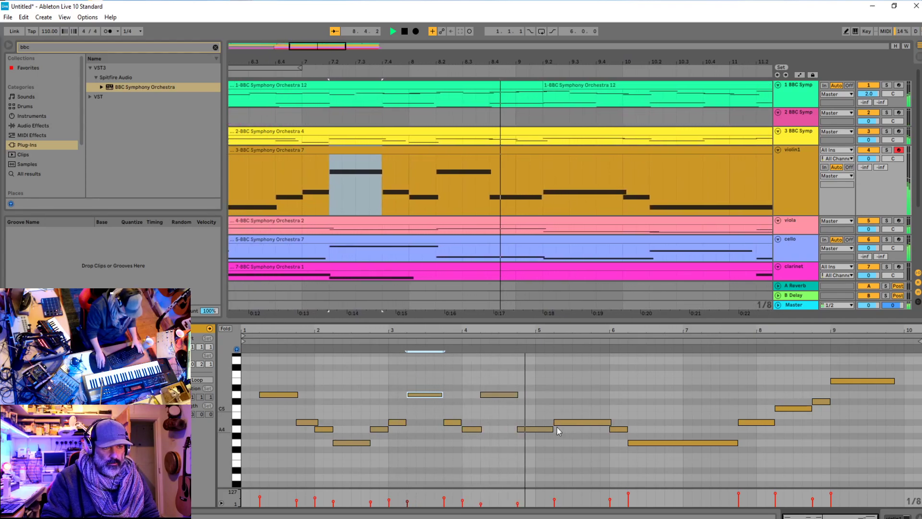
{"action": "left_click", "coordinate": [534, 428]}
{"action": "key", "text": "Delete"}
{"action": "key", "text": "space"}
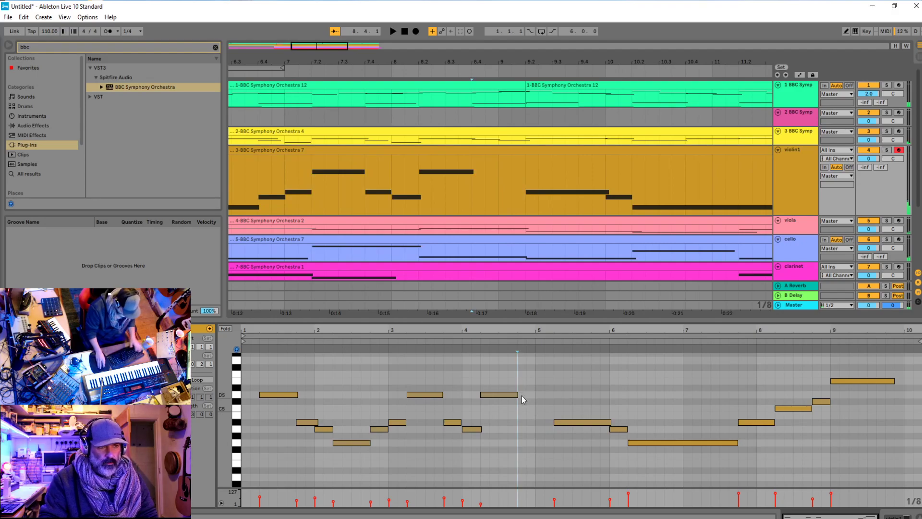
{"action": "left_click_drag", "start_coordinate": [518, 395], "coordinate": [545, 394]}
{"action": "key", "text": "space"}
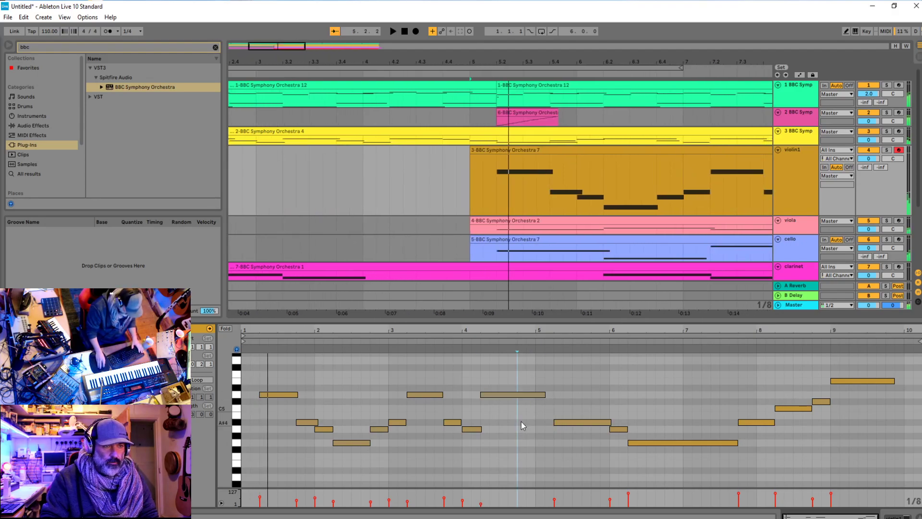
{"action": "left_click", "coordinate": [461, 343]}
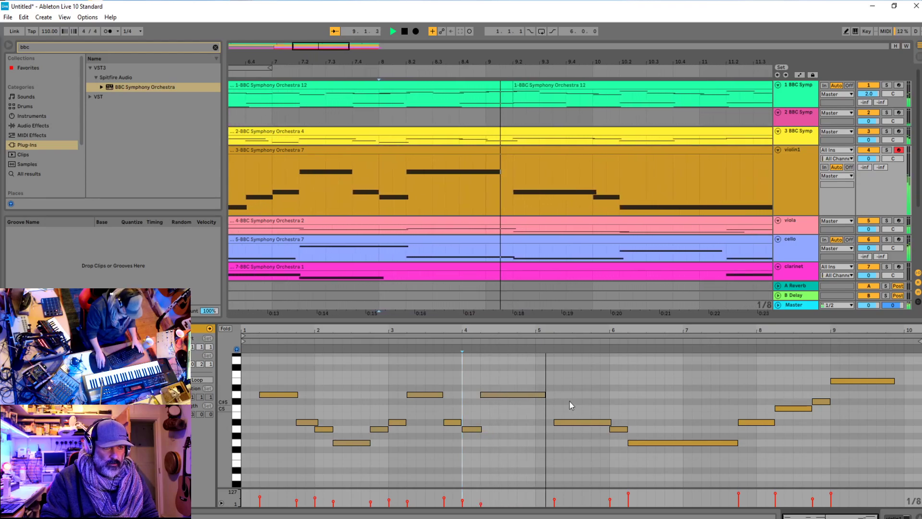
{"action": "left_click_drag", "start_coordinate": [545, 395], "coordinate": [555, 394]}
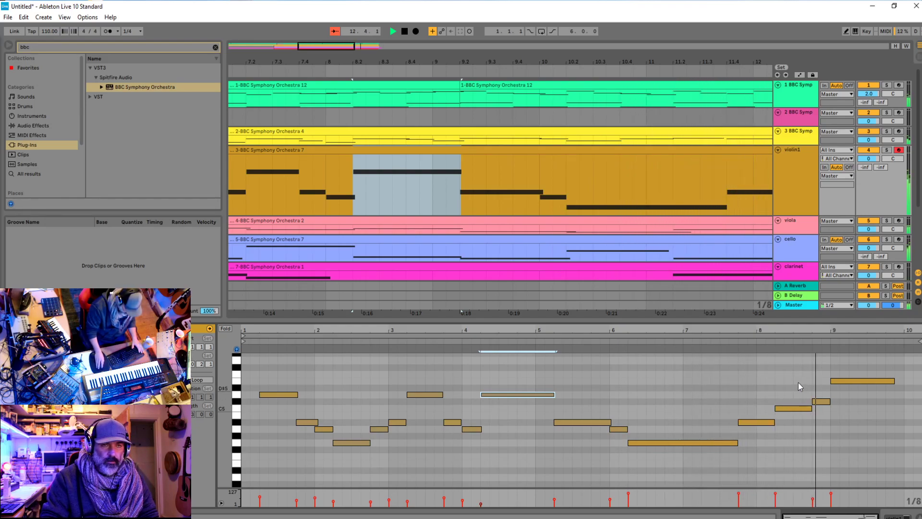
Delete the short C#5 note near the violin1 clip's end, move the final E5 note earlier into its place, and play the ending
{"action": "key", "text": "space"}
{"action": "double_click", "coordinate": [822, 401]}
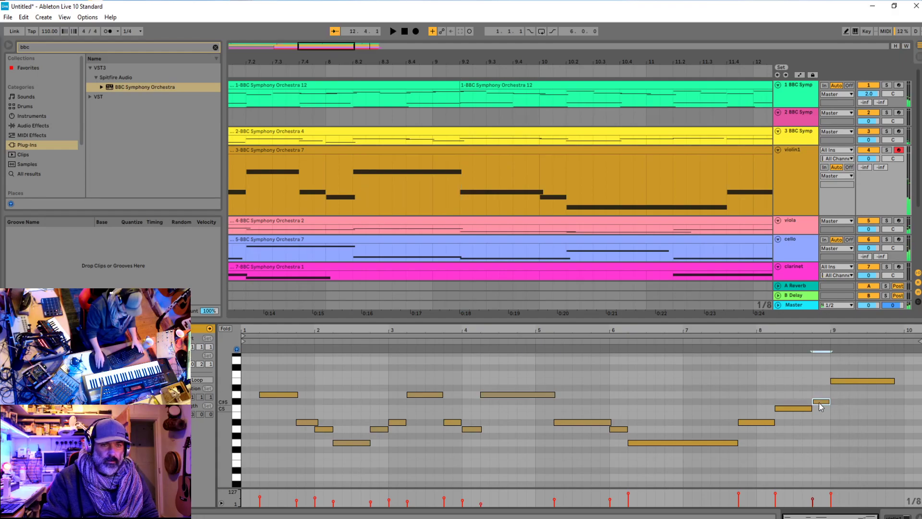
{"action": "left_click", "coordinate": [834, 382]}
{"action": "left_click_drag", "start_coordinate": [834, 382], "coordinate": [817, 382]}
{"action": "left_click", "coordinate": [755, 378]}
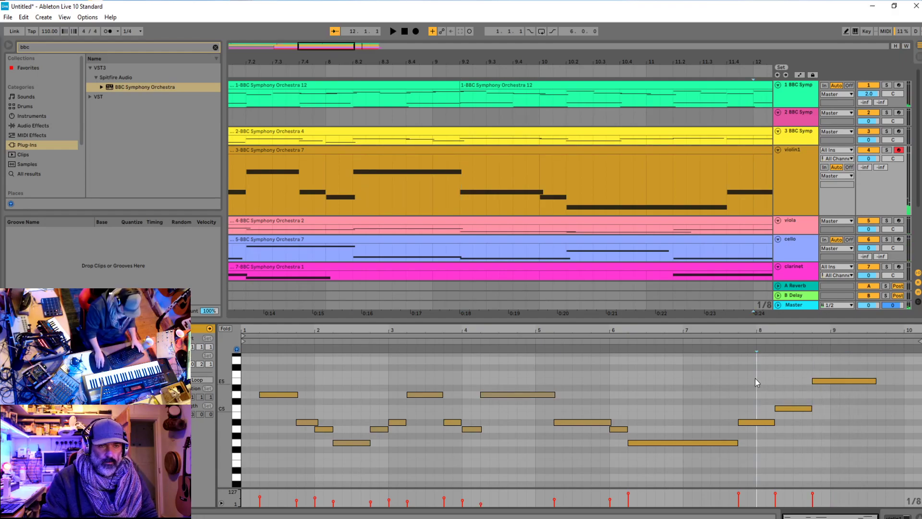
{"action": "left_click", "coordinate": [737, 342]}
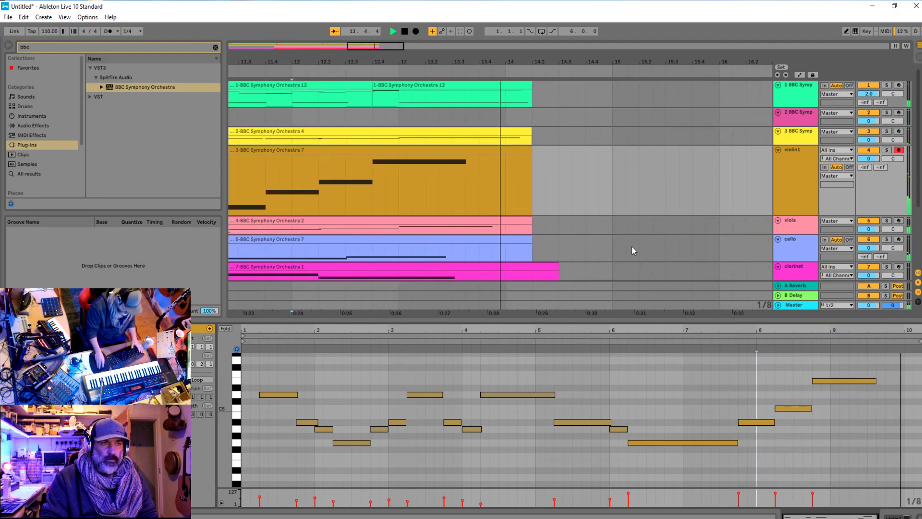
{"action": "key", "text": "space"}
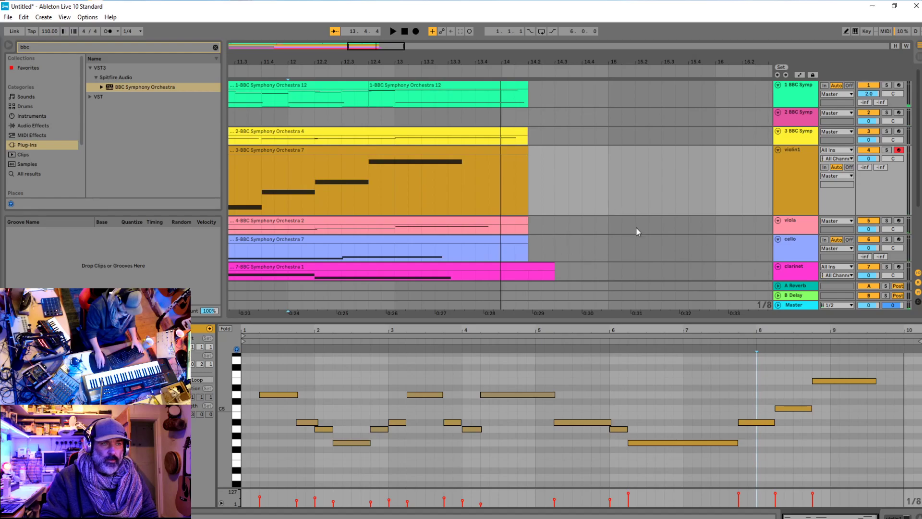
Shorten the viola clip's final C#4 note to end together with violin1's last note, and play the ending
{"action": "scroll", "coordinate": [919, 137], "scroll_direction": "down", "scroll_amount": 3}
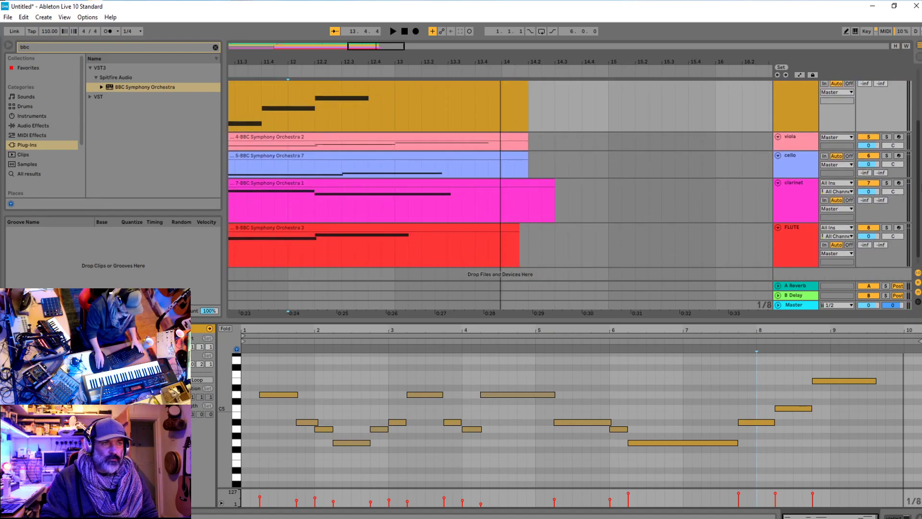
{"action": "left_click", "coordinate": [432, 164]}
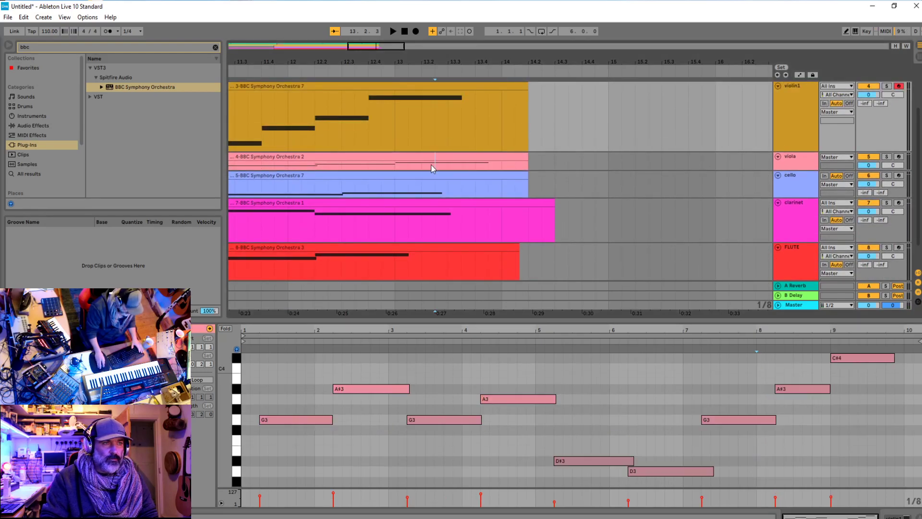
{"action": "left_click", "coordinate": [870, 361]}
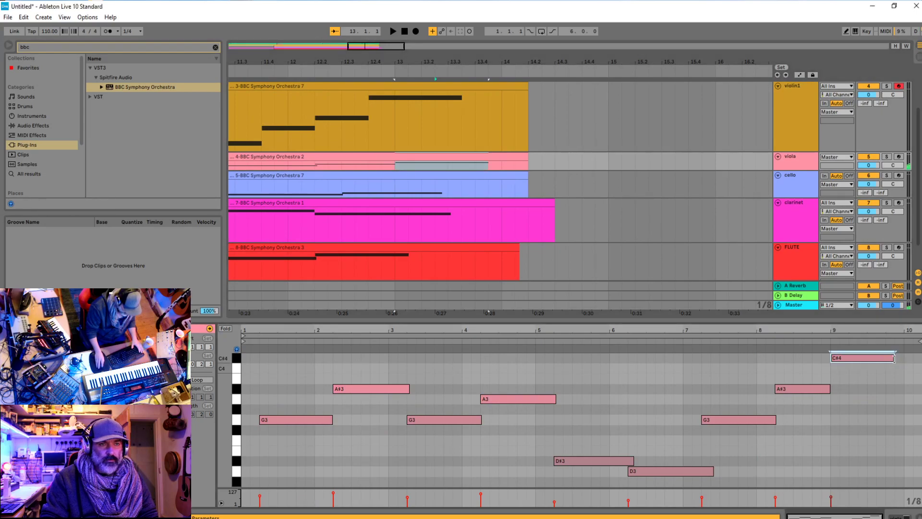
{"action": "left_click_drag", "start_coordinate": [894, 358], "coordinate": [876, 357]}
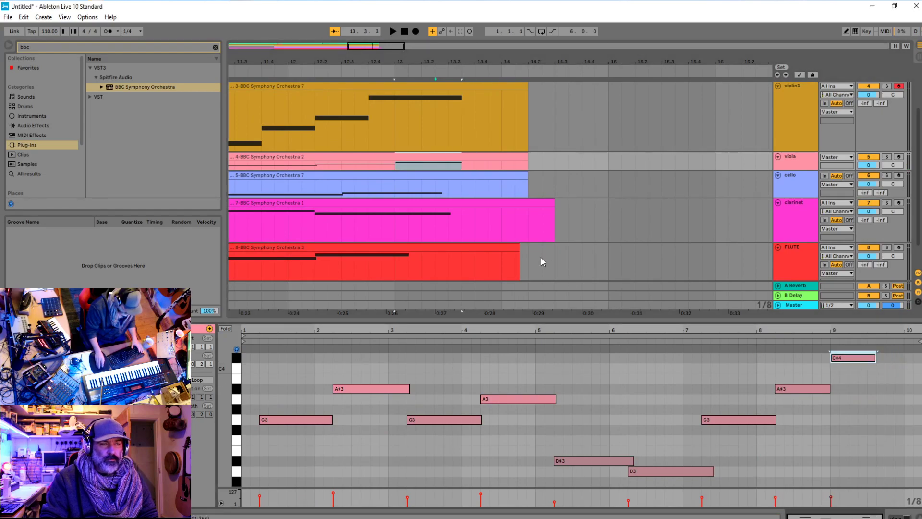
{"action": "left_click", "coordinate": [386, 141]}
{"action": "key", "text": "space"}
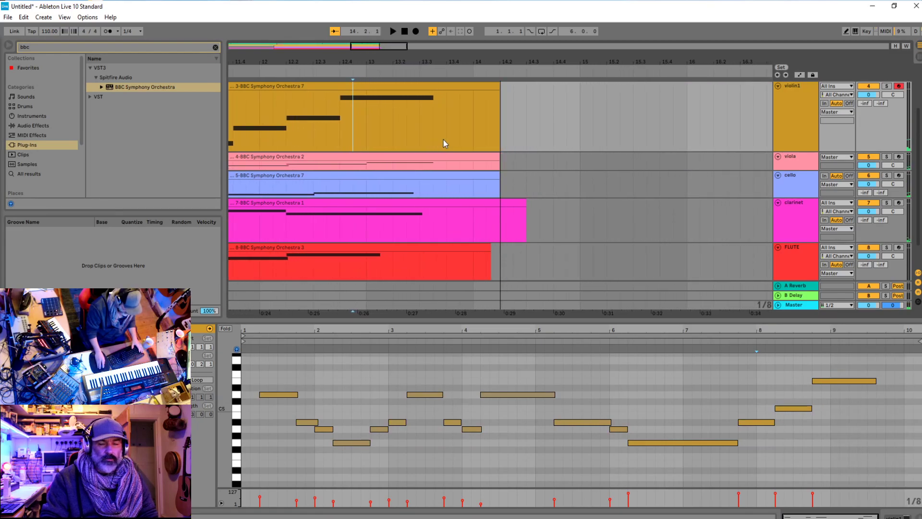
Play the arrangement from bar 6 and reduce the height of the violin1 track lane
{"action": "scroll", "coordinate": [443, 139], "scroll_direction": "down", "scroll_amount": 5}
{"action": "left_click", "coordinate": [275, 132]}
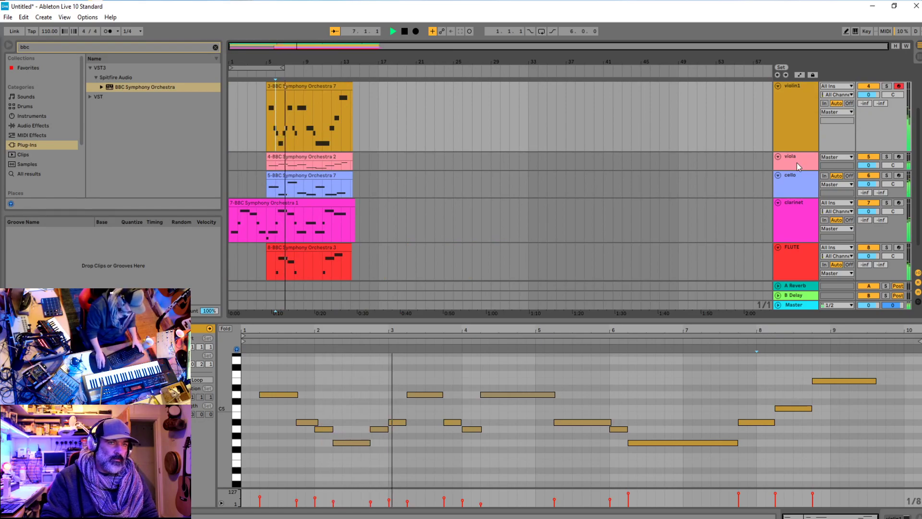
{"action": "left_click_drag", "start_coordinate": [804, 151], "coordinate": [805, 109]}
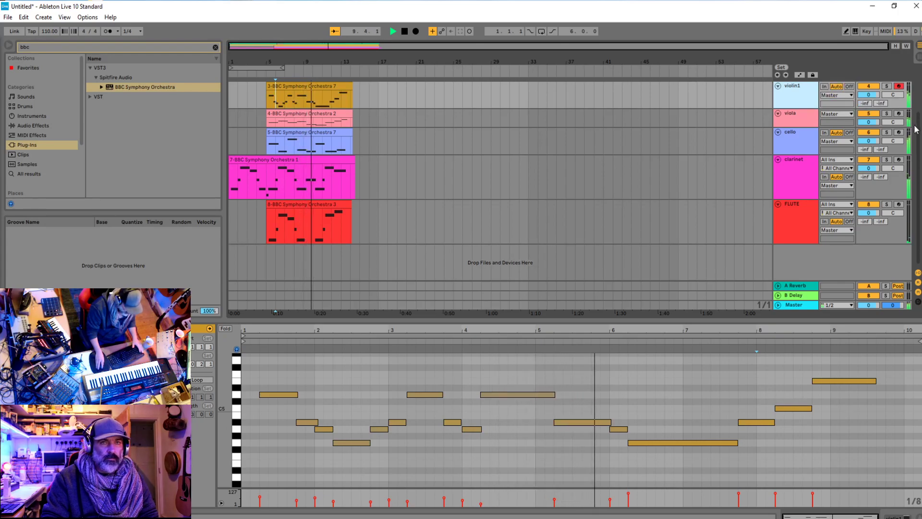
{"action": "scroll", "coordinate": [576, 144], "scroll_direction": "up", "scroll_amount": 3}
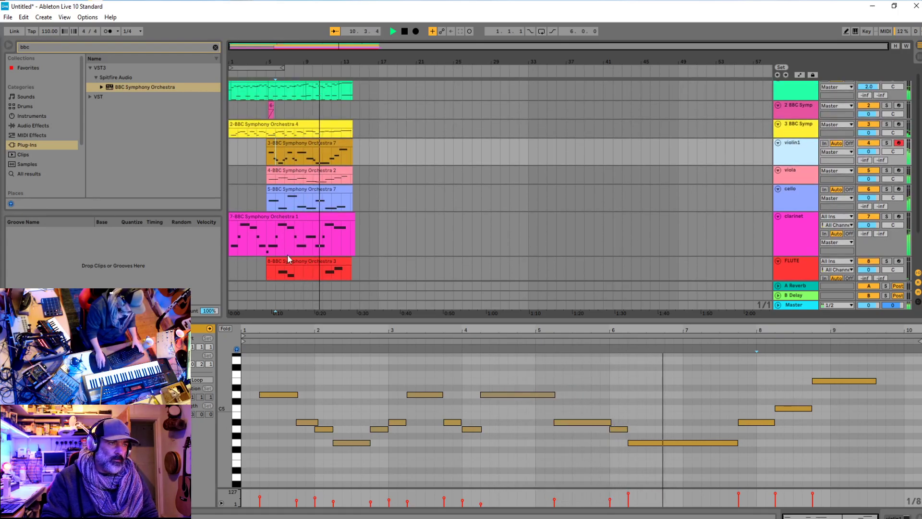
{"action": "key", "text": "space"}
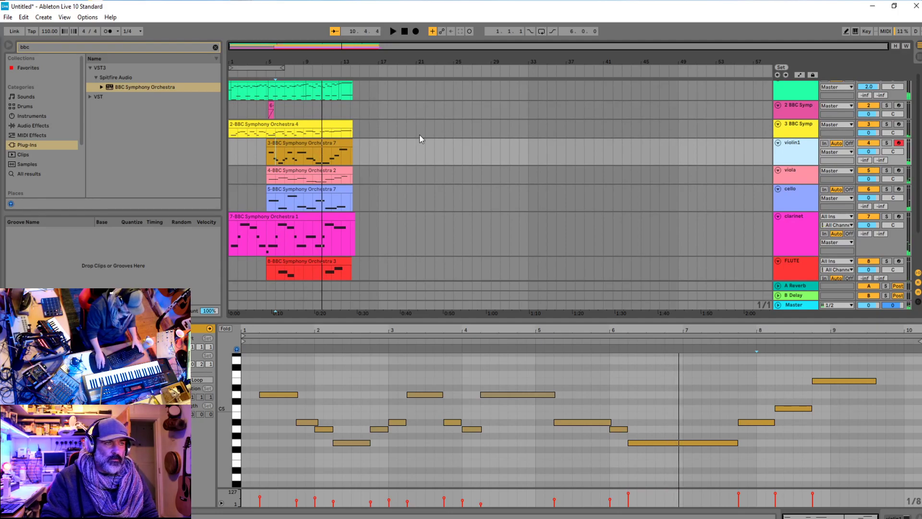
Lower the volume of the third BBC Symphony Orchestra track to -4.0 dB in the mixer
{"action": "left_click", "coordinate": [310, 156]}
{"action": "left_click", "coordinate": [308, 143]}
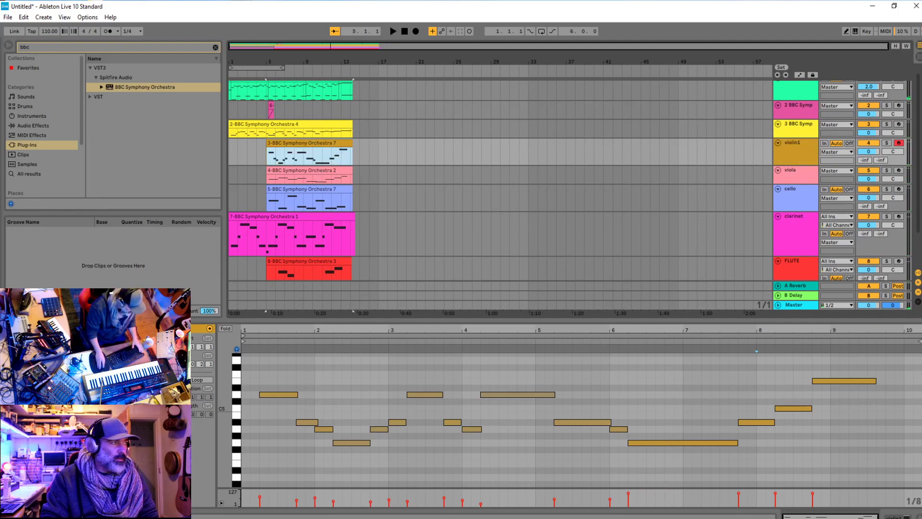
{"action": "key", "text": "ctrl+shift+w"}
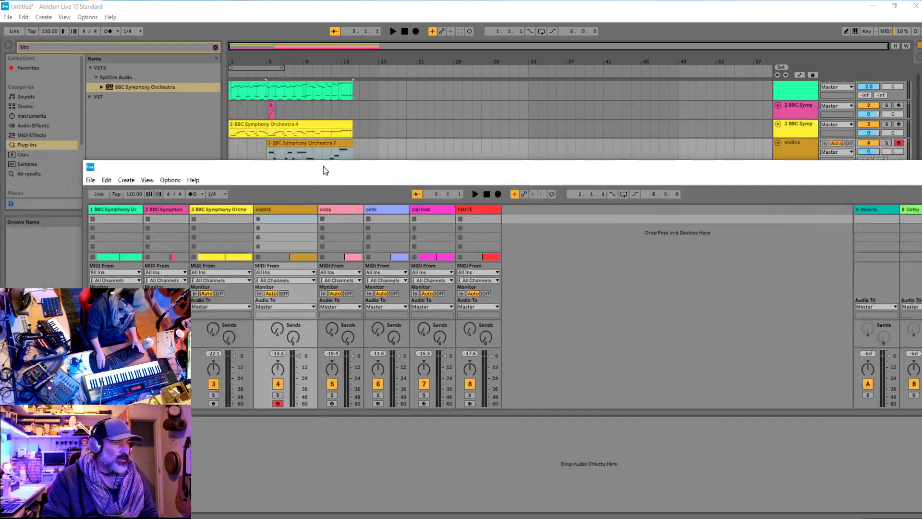
{"action": "left_click_drag", "start_coordinate": [224, 339], "coordinate": [223, 342]}
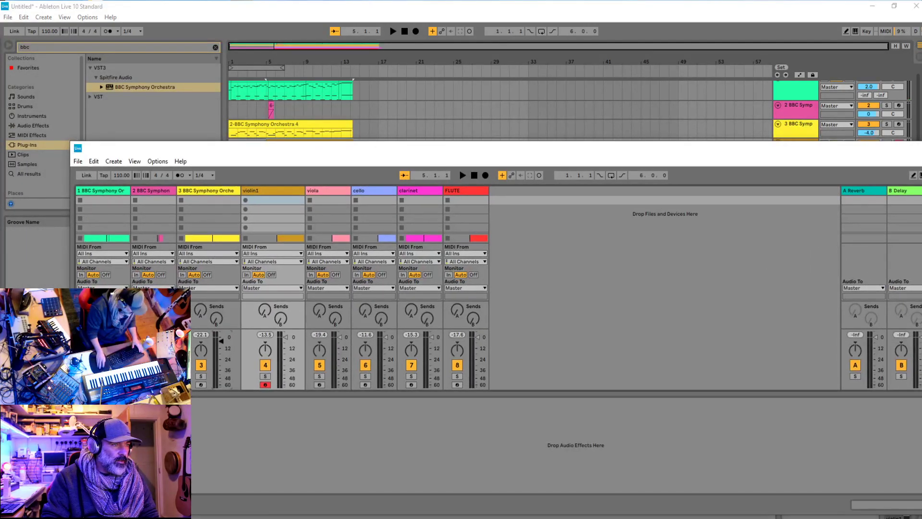
{"action": "key", "text": "ctrl+shift+w"}
Play the opening bars and the violin1 entry to check the third track's balance against the other parts
{"action": "double_click", "coordinate": [279, 155]}
{"action": "key", "text": "space"}
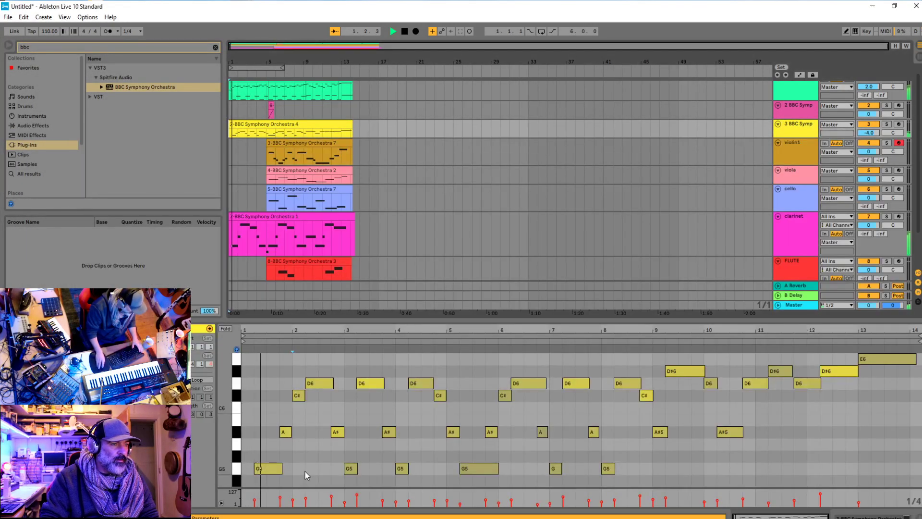
{"action": "left_click", "coordinate": [270, 142]}
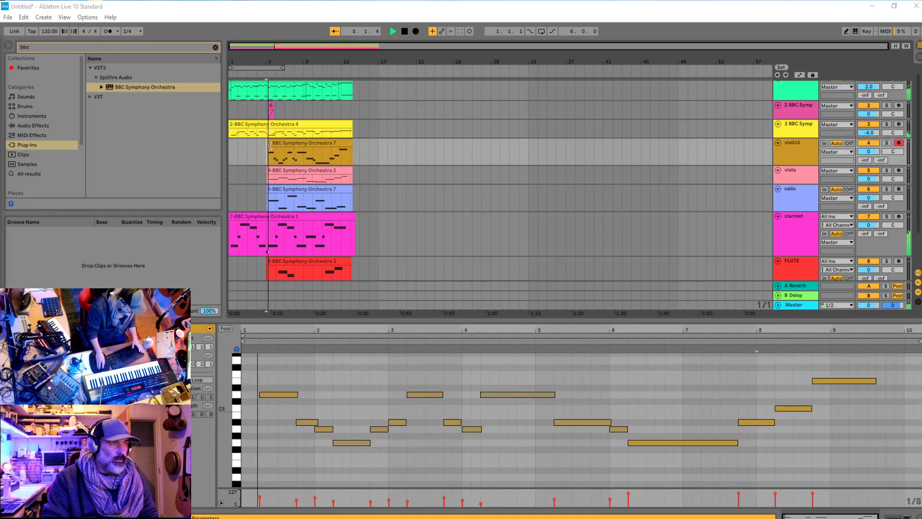
{"action": "left_click", "coordinate": [271, 134]}
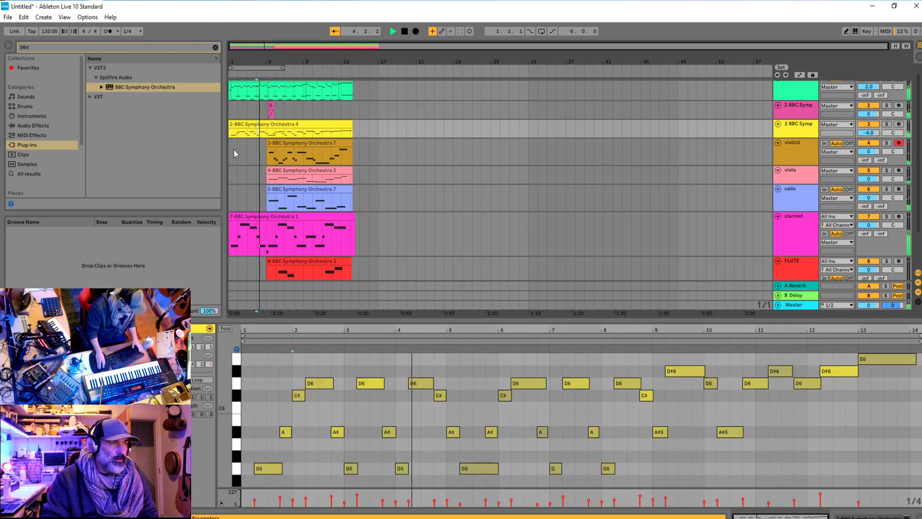
Play the arrangement and set the mixer volumes to -3.0 dB for violin1, 0.6 dB for clarinet and 1.7 dB for FLUTE
{"action": "left_click", "coordinate": [233, 151]}
{"action": "key", "text": "space"}
{"action": "key", "text": "space"}
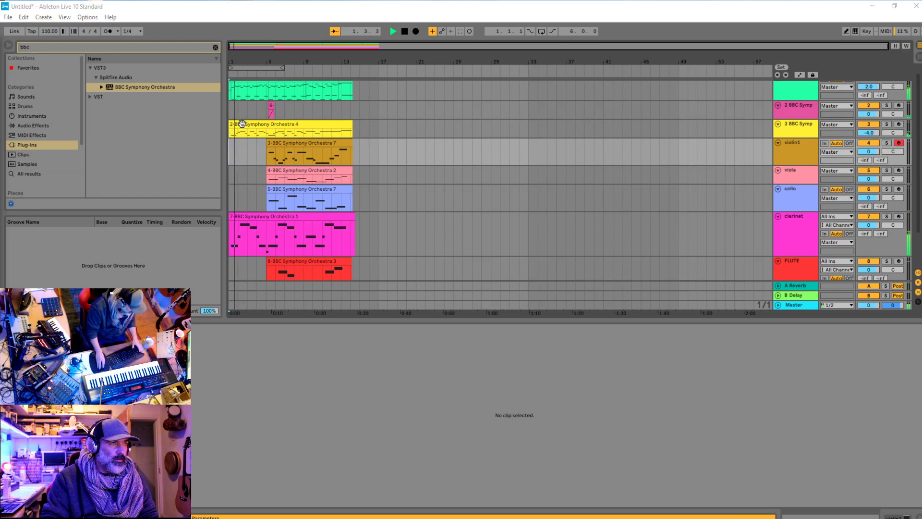
{"action": "left_click", "coordinate": [278, 152]}
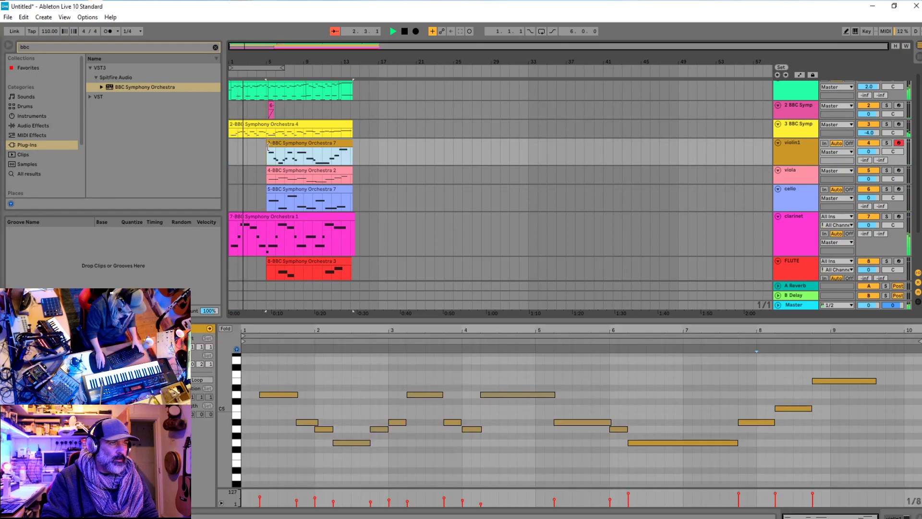
{"action": "key", "text": "Tab"}
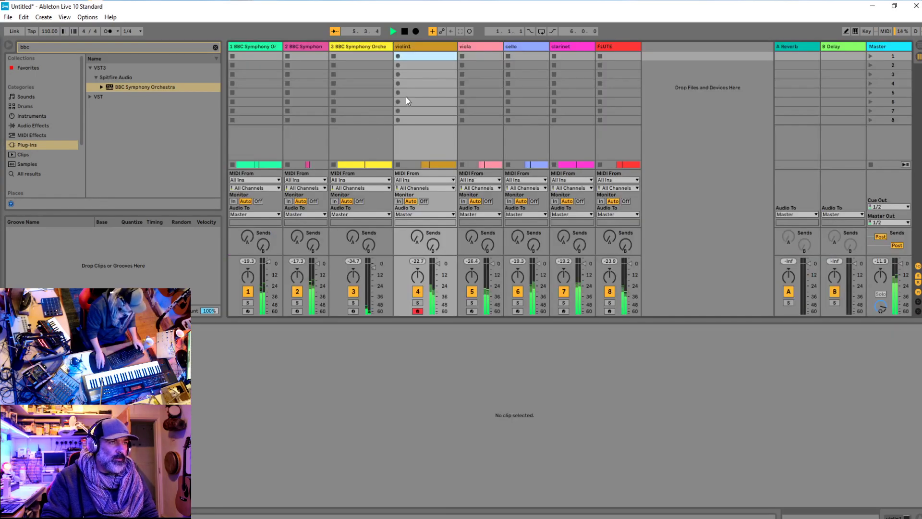
{"action": "left_click_drag", "start_coordinate": [438, 263], "coordinate": [438, 273]}
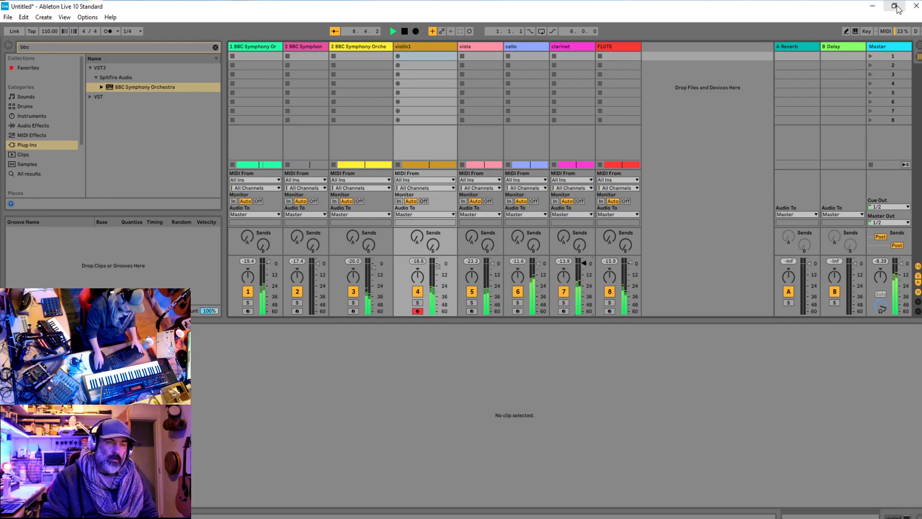
{"action": "key", "text": "Tab"}
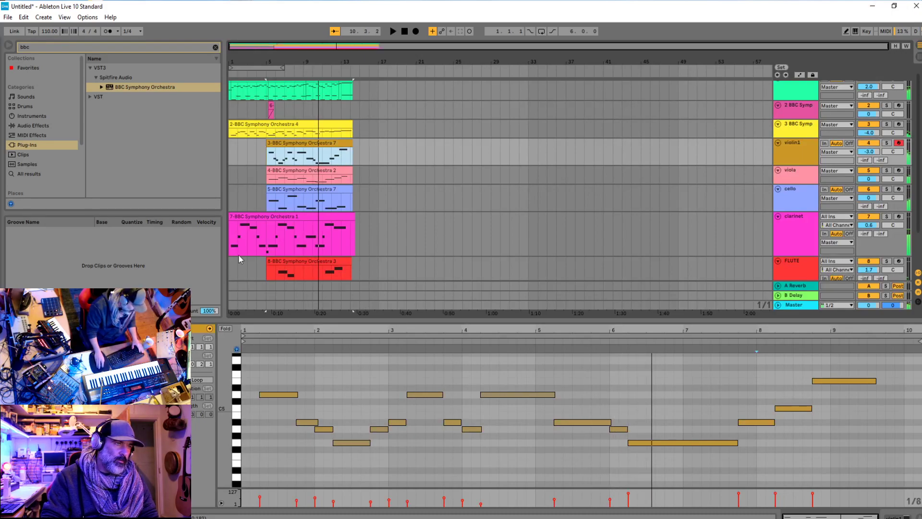
Reduce the heights of the clarinet, FLUTE, cello and violin1 track lanes to make the arrangement more compact
{"action": "left_click", "coordinate": [793, 237]}
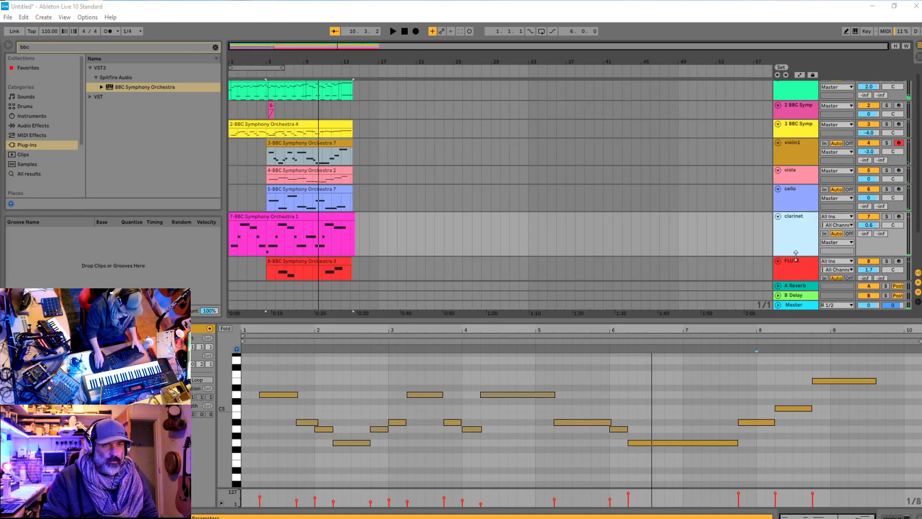
{"action": "left_click_drag", "start_coordinate": [796, 256], "coordinate": [796, 230]}
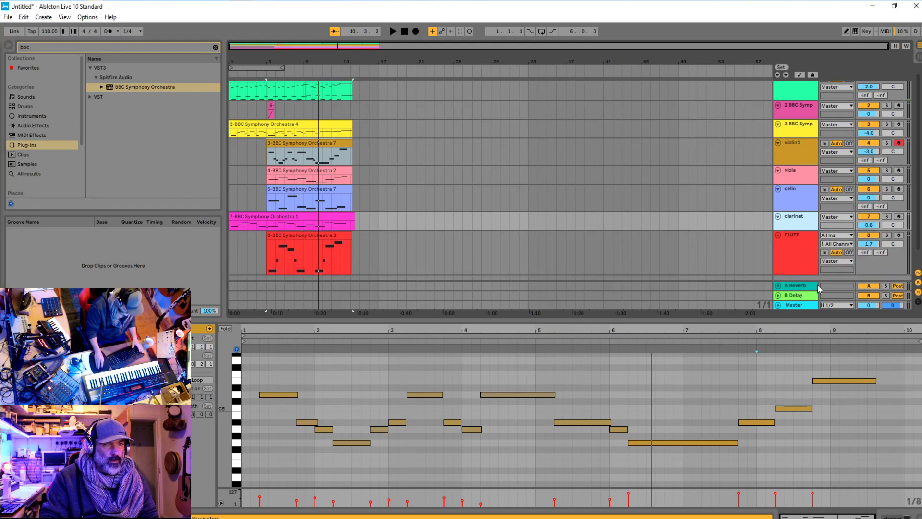
{"action": "left_click", "coordinate": [800, 255]}
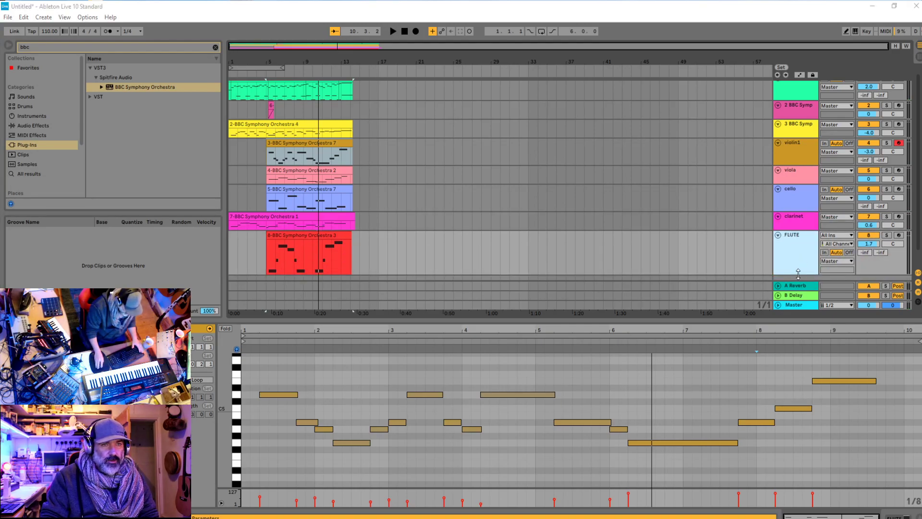
{"action": "left_click_drag", "start_coordinate": [798, 275], "coordinate": [800, 255]}
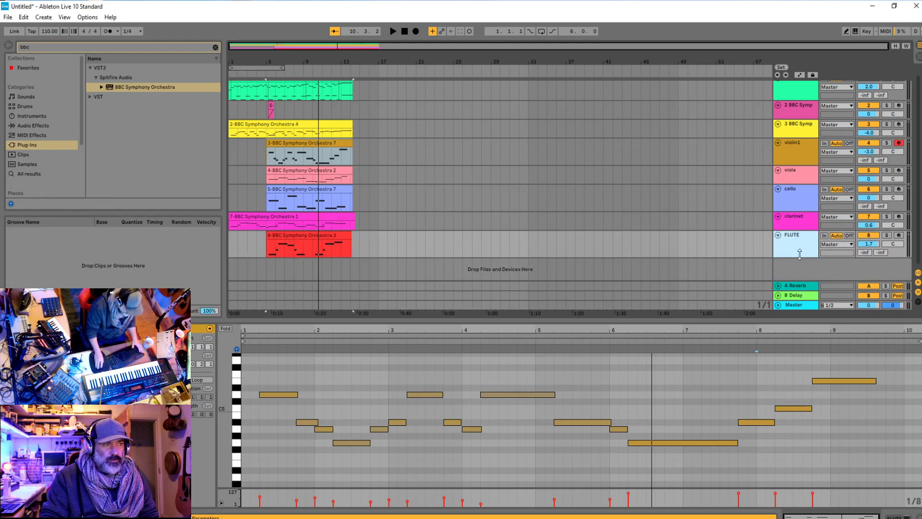
{"action": "left_click", "coordinate": [797, 204]}
{"action": "left_click_drag", "start_coordinate": [796, 211], "coordinate": [796, 202]}
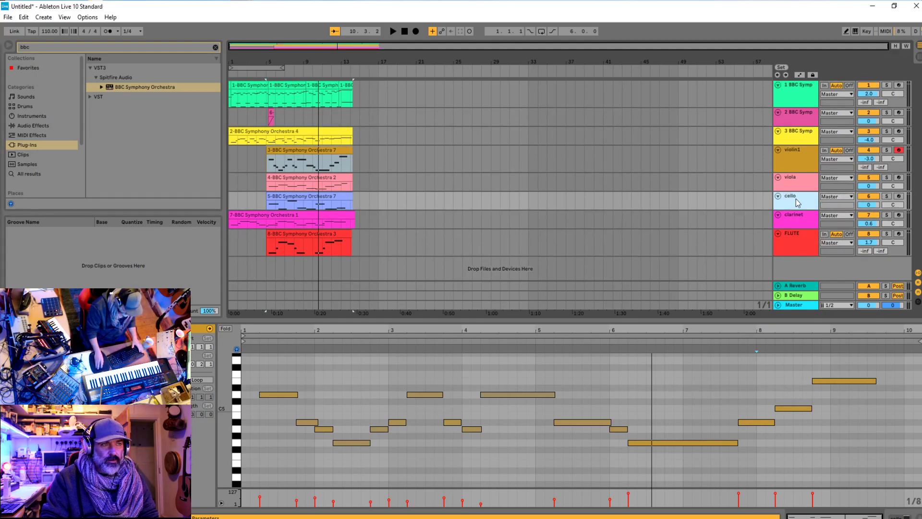
{"action": "left_click", "coordinate": [798, 169]}
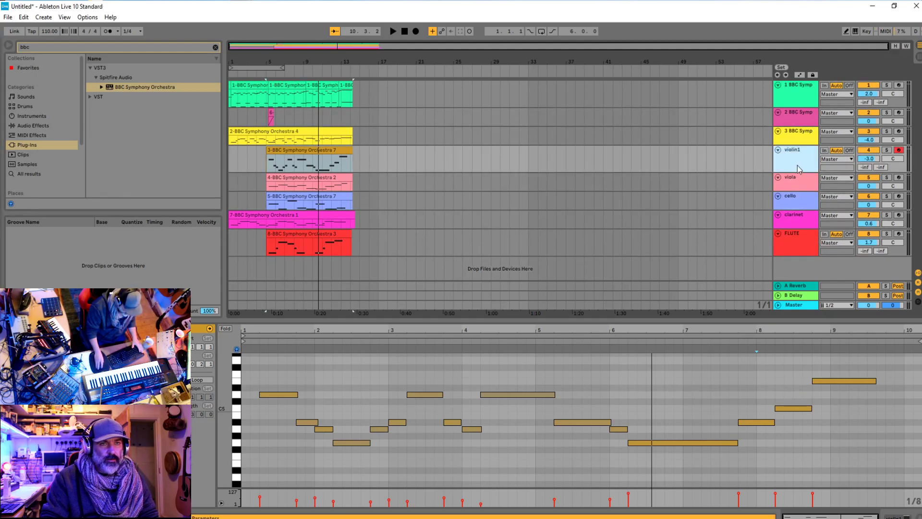
{"action": "left_click_drag", "start_coordinate": [811, 171], "coordinate": [809, 161]}
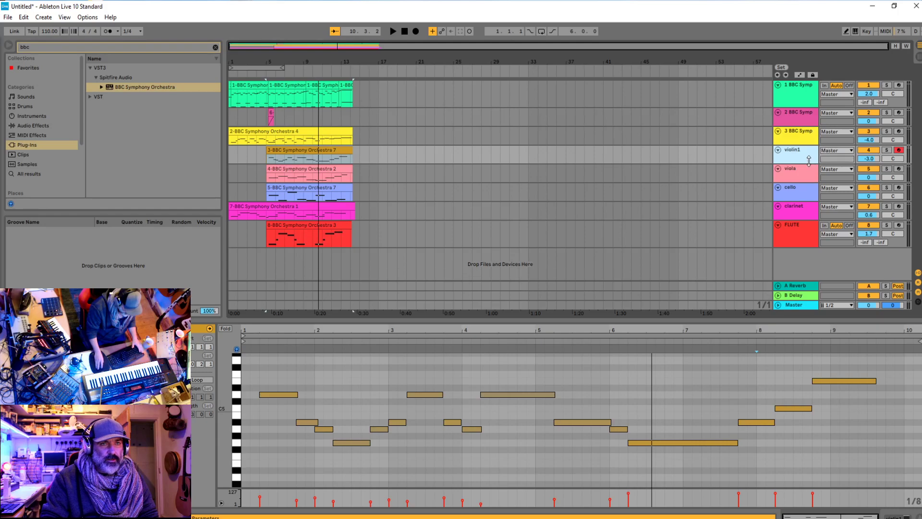
{"action": "left_click", "coordinate": [794, 241]}
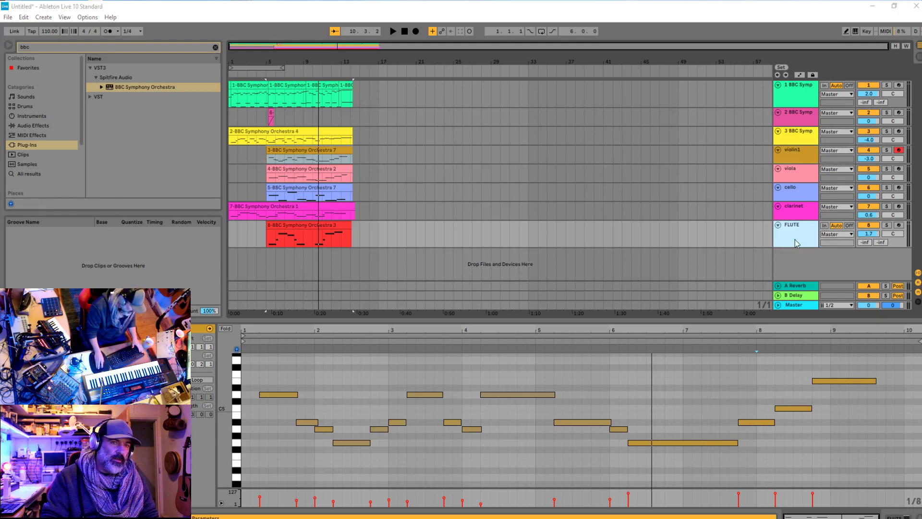
{"action": "left_click_drag", "start_coordinate": [795, 247], "coordinate": [796, 238]}
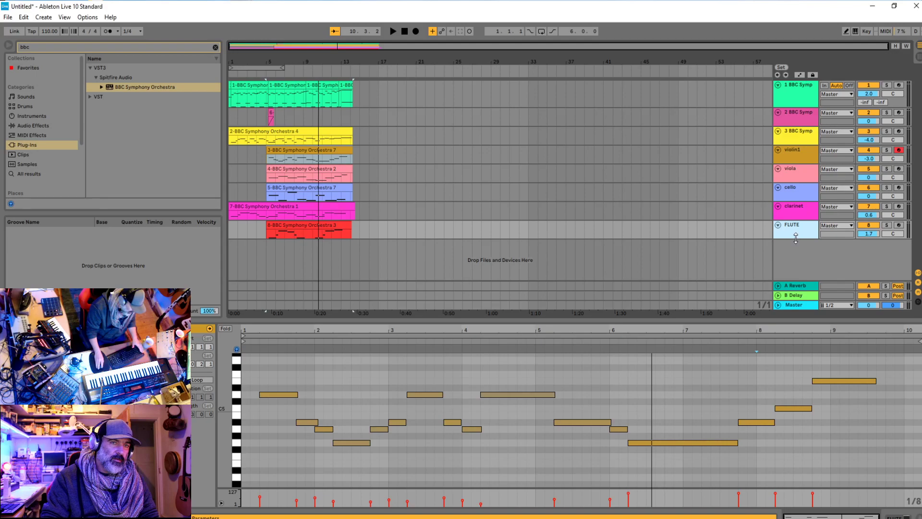
Play the arrangement from bar 5 and listen to the passage around bar 10 to check the new balance
{"action": "left_click", "coordinate": [251, 254]}
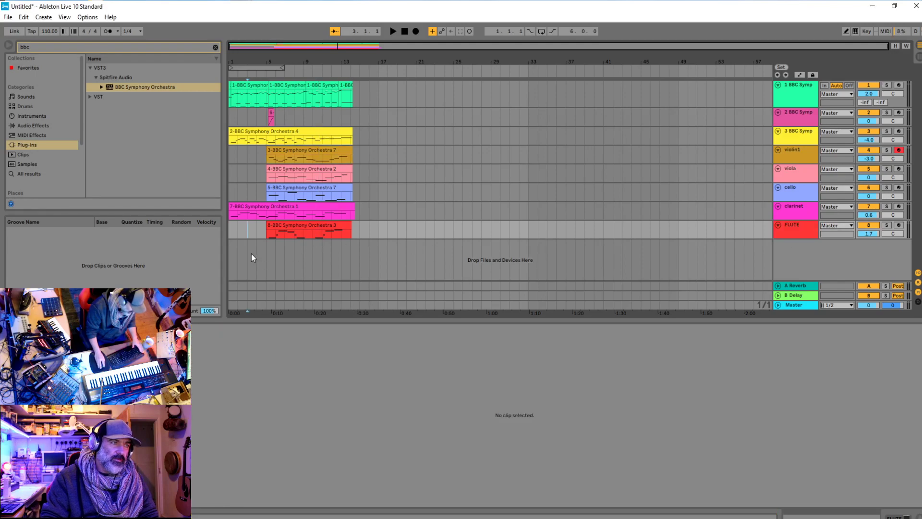
{"action": "left_click", "coordinate": [232, 226]}
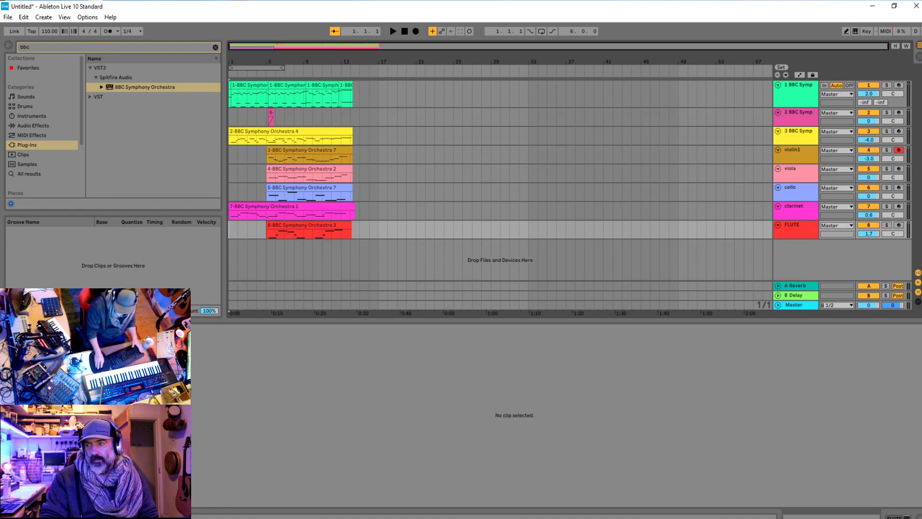
{"action": "left_click", "coordinate": [237, 272]}
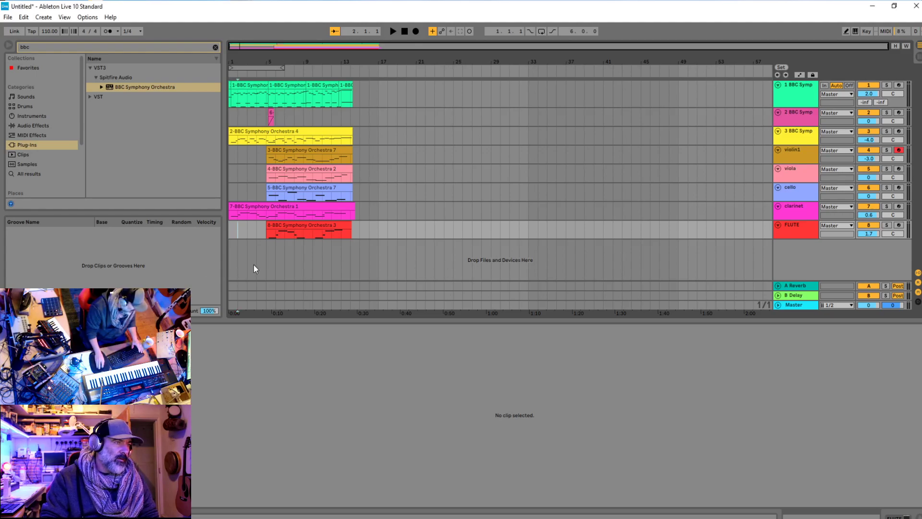
{"action": "left_click", "coordinate": [266, 262]}
{"action": "key", "text": "space"}
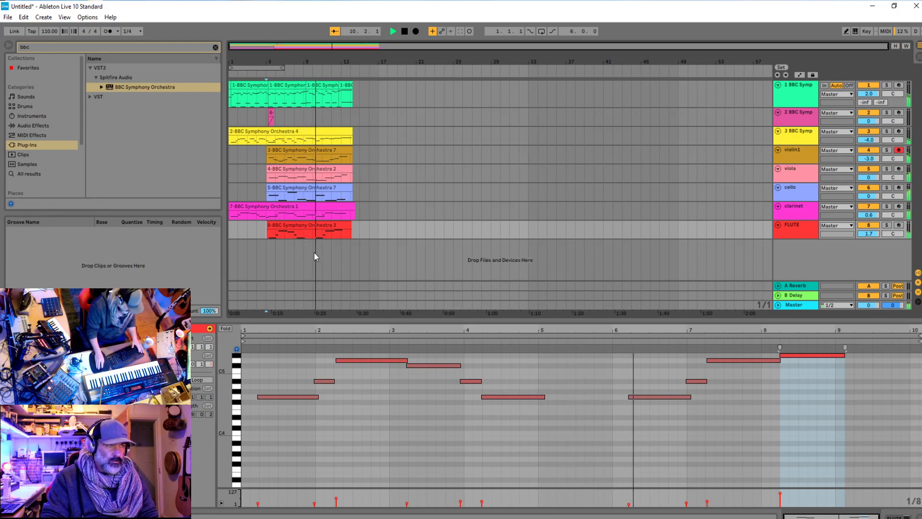
{"action": "key", "text": "space"}
{"action": "scroll", "coordinate": [316, 255], "scroll_direction": "up", "scroll_amount": 5}
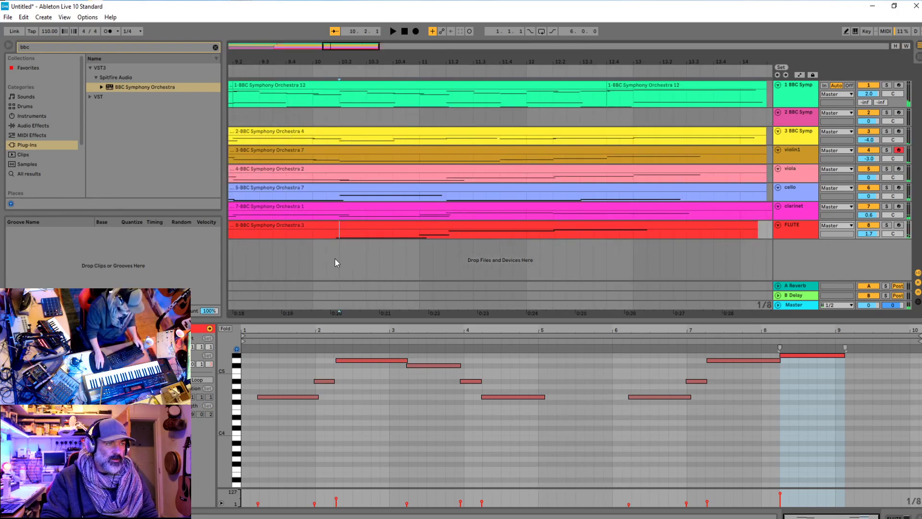
{"action": "key", "text": "space"}
{"action": "scroll", "coordinate": [476, 252], "scroll_direction": "down", "scroll_amount": 4}
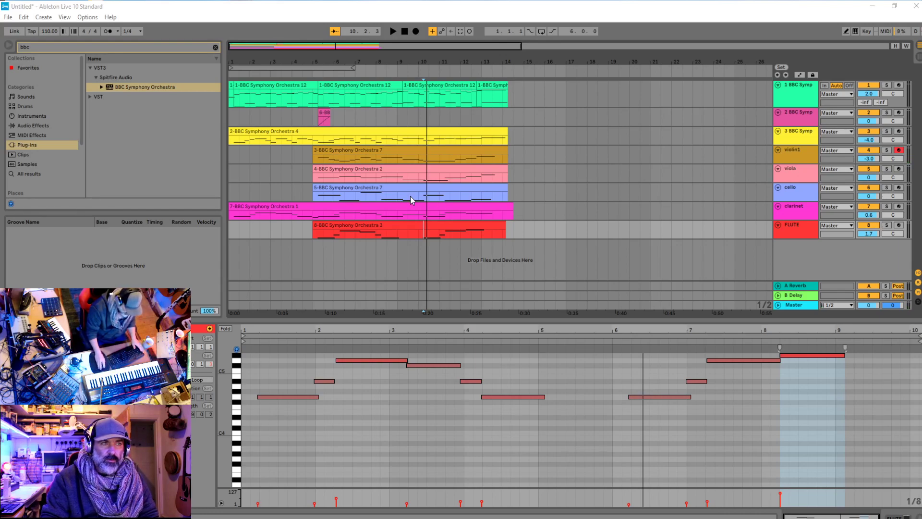
Disarm recording on the violin1 track
{"action": "left_click", "coordinate": [796, 233]}
{"action": "left_click", "coordinate": [386, 231]}
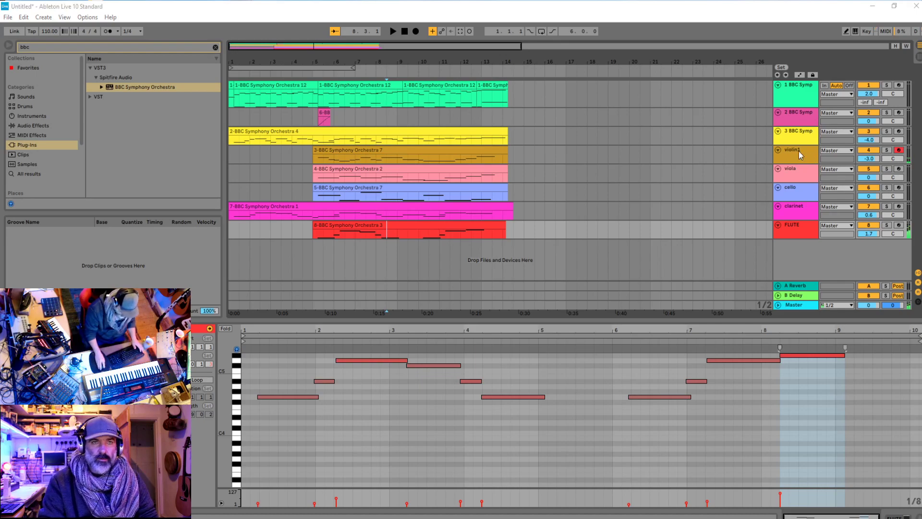
{"action": "left_click", "coordinate": [898, 150]}
Play the arrangement from the violin1 and FLUTE entries at bar 5, checking the flute part against the other instruments
{"action": "left_click", "coordinate": [325, 158]}
{"action": "key", "text": "space"}
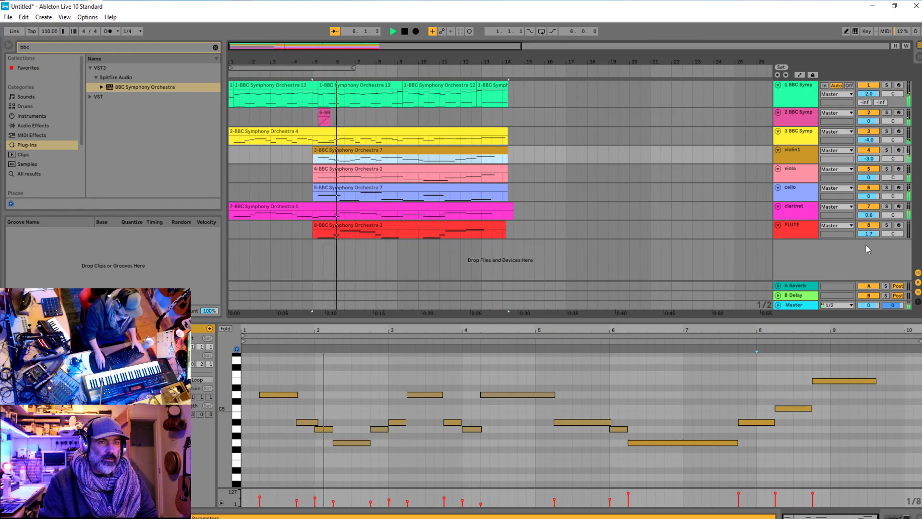
{"action": "left_click", "coordinate": [887, 229]}
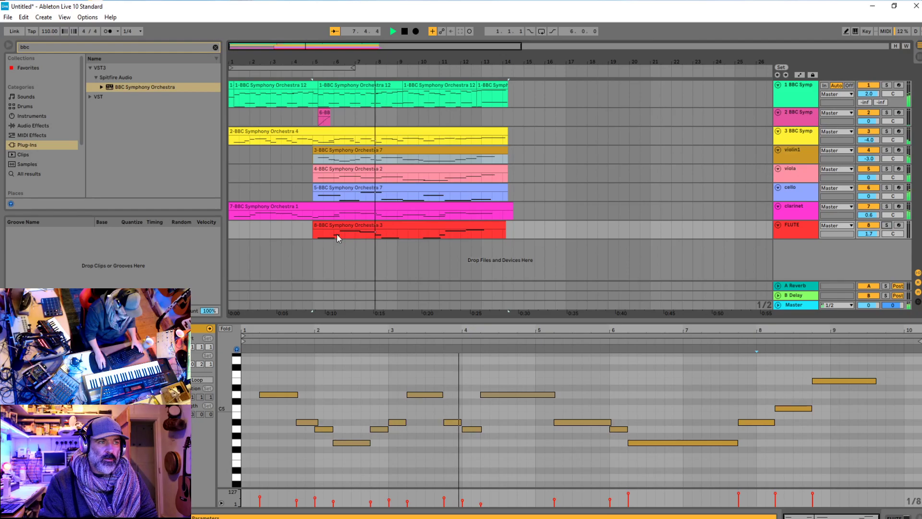
{"action": "left_click", "coordinate": [314, 233]}
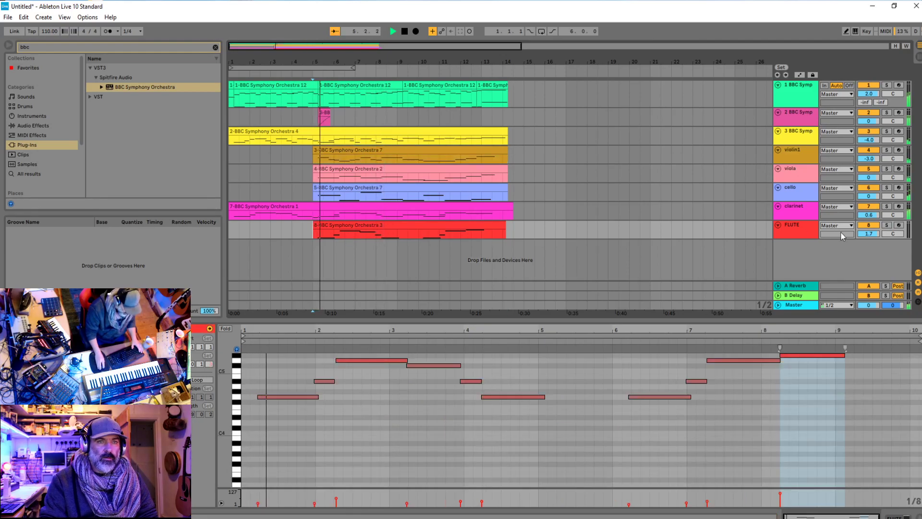
{"action": "left_click", "coordinate": [800, 232]}
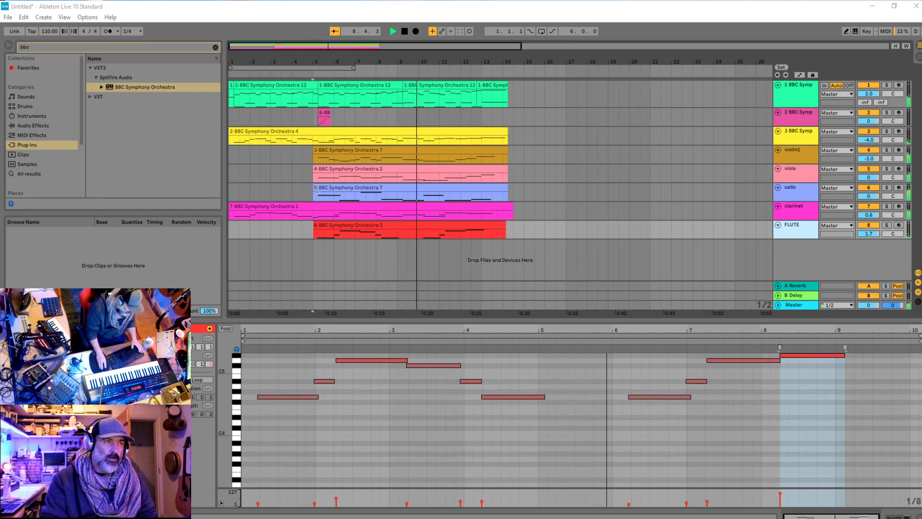
{"action": "left_click", "coordinate": [319, 208]}
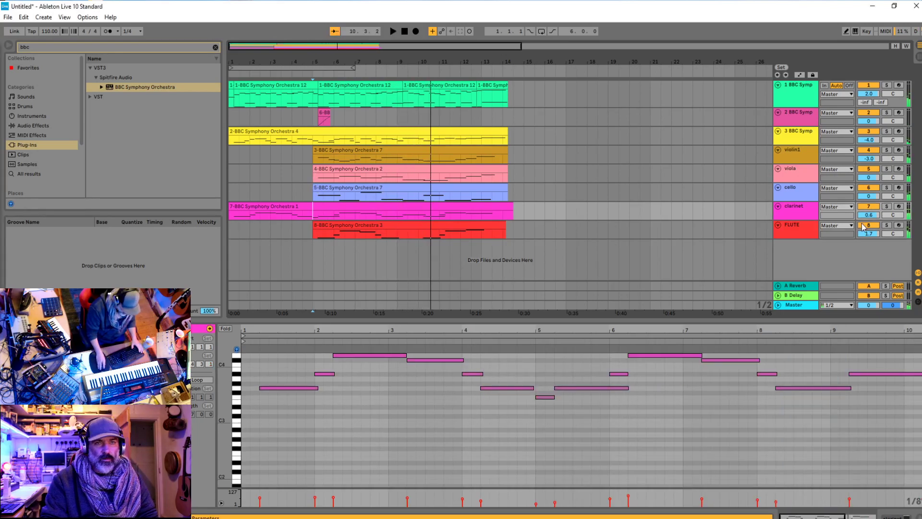
Insert a new MIDI track below the FLUTE track and slightly reduce its lane height
{"action": "right_click", "coordinate": [848, 261]}
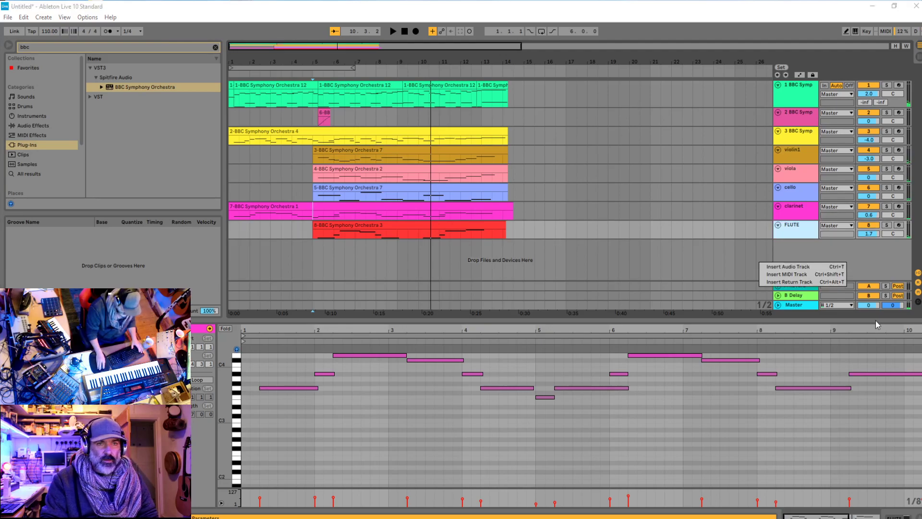
{"action": "left_click", "coordinate": [812, 274]}
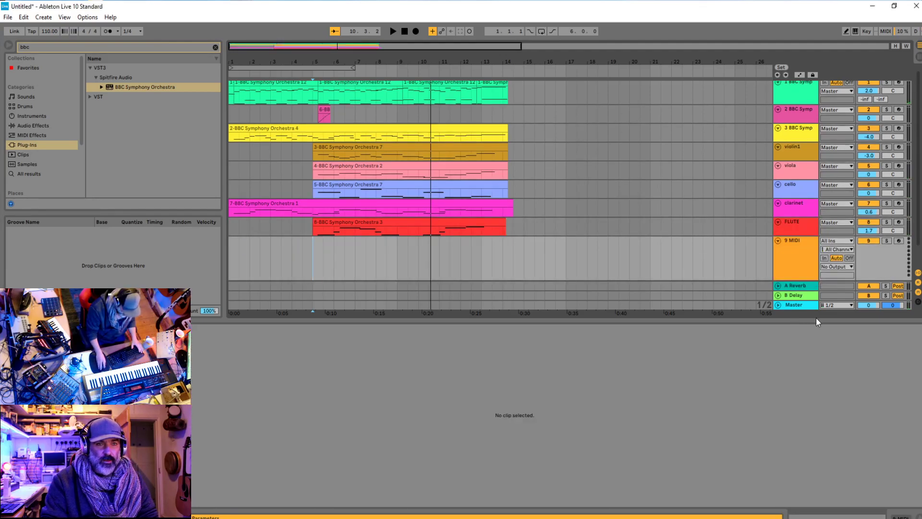
{"action": "scroll", "coordinate": [910, 206], "scroll_direction": "down", "scroll_amount": 1}
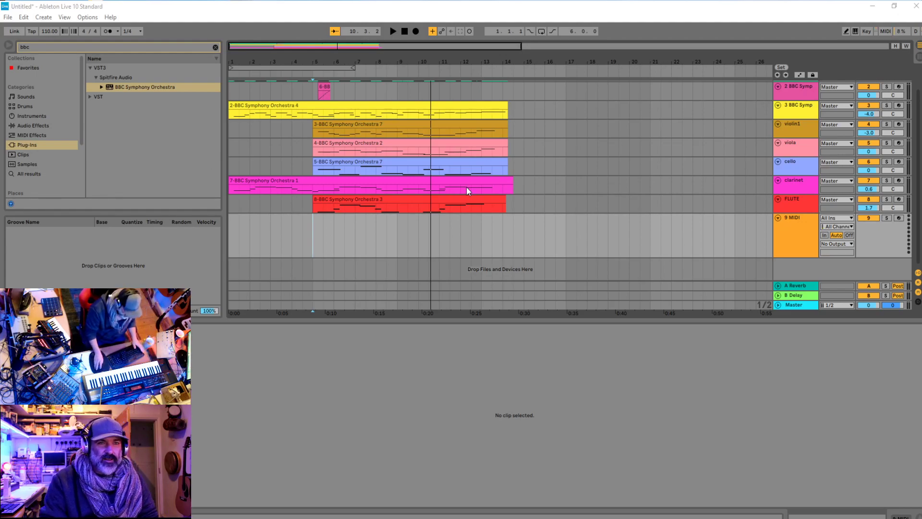
{"action": "mouse_move", "coordinate": [811, 258]}
{"action": "left_mouse_down"}
{"action": "mouse_move", "coordinate": [816, 241]}
{"action": "mouse_move", "coordinate": [818, 253]}
{"action": "left_mouse_up"}
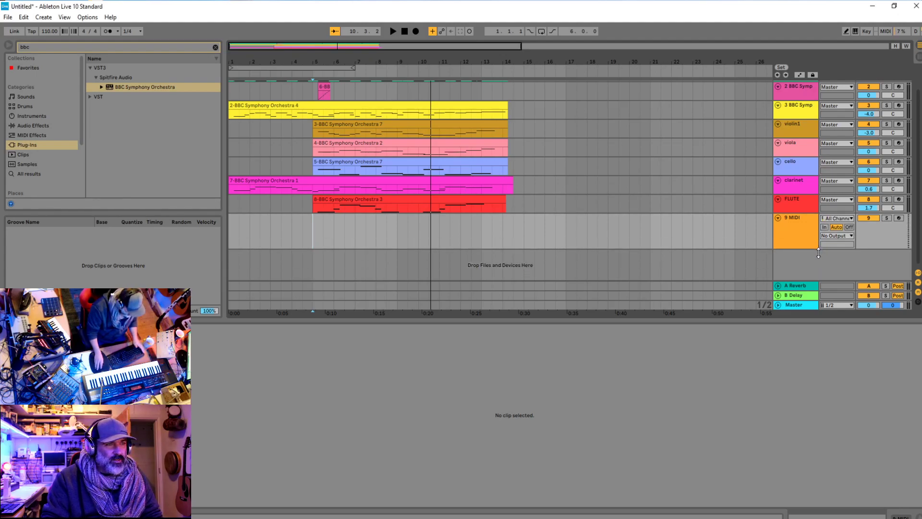
Place the insert position at bar 5 on the new MIDI track and load the BBC Symphony Orchestra plug-in onto it
{"action": "left_click", "coordinate": [891, 240]}
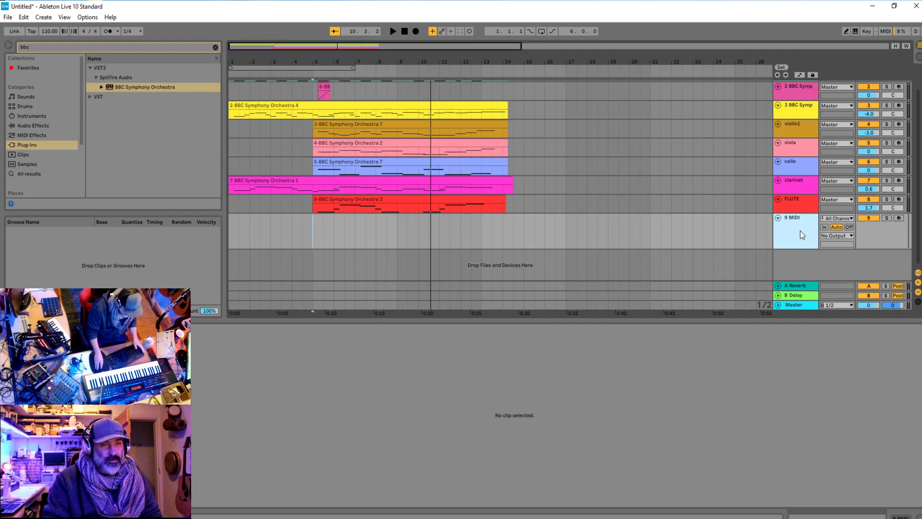
{"action": "left_click", "coordinate": [714, 243]}
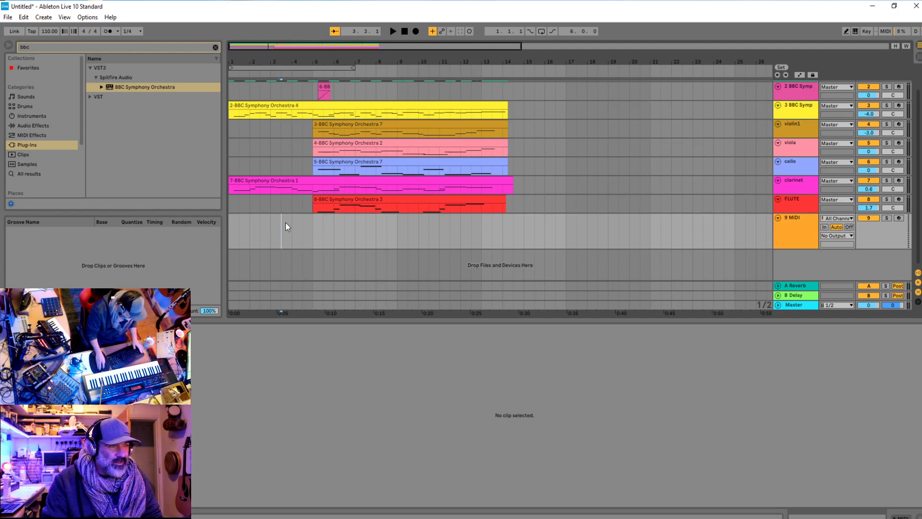
{"action": "left_click", "coordinate": [313, 230]}
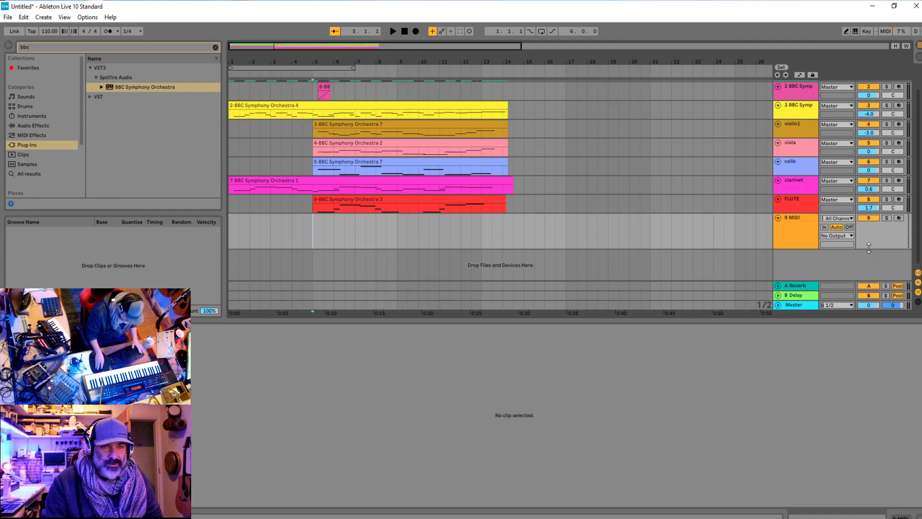
{"action": "left_click", "coordinate": [130, 85]}
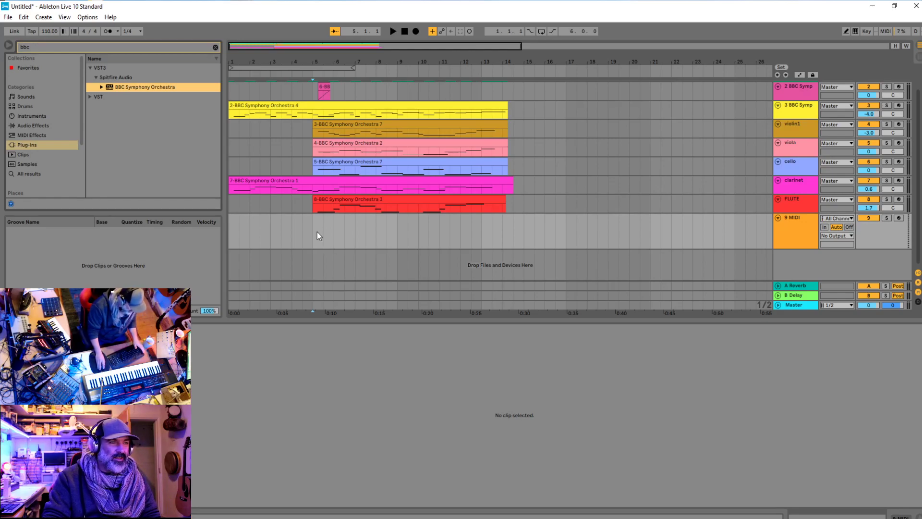
{"action": "key", "text": "Return"}
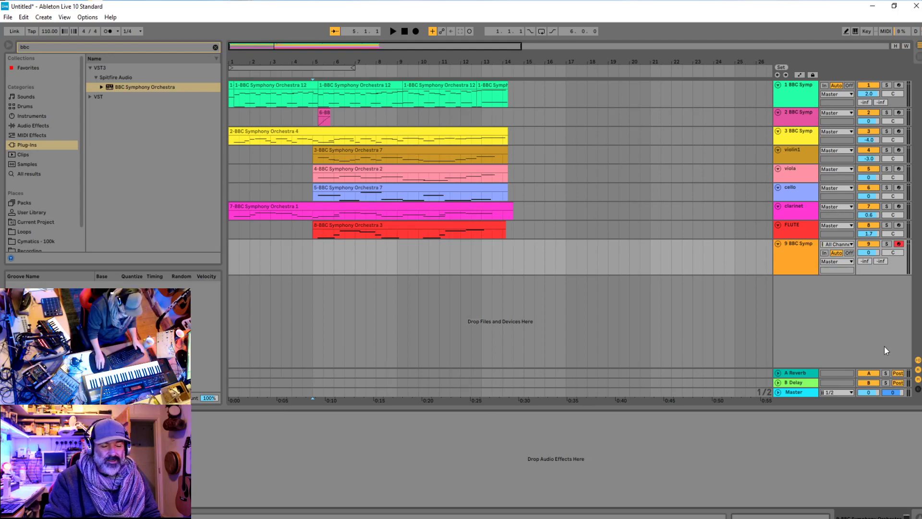
Place the insert position at bar 5 on the ninth track and save the Live Set under the name BBC
{"action": "key", "text": "Left"}
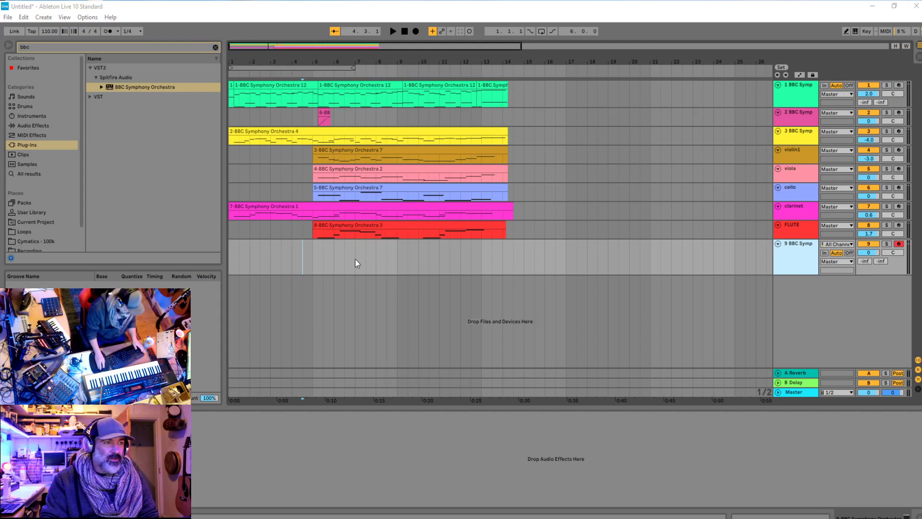
{"action": "left_click", "coordinate": [312, 254]}
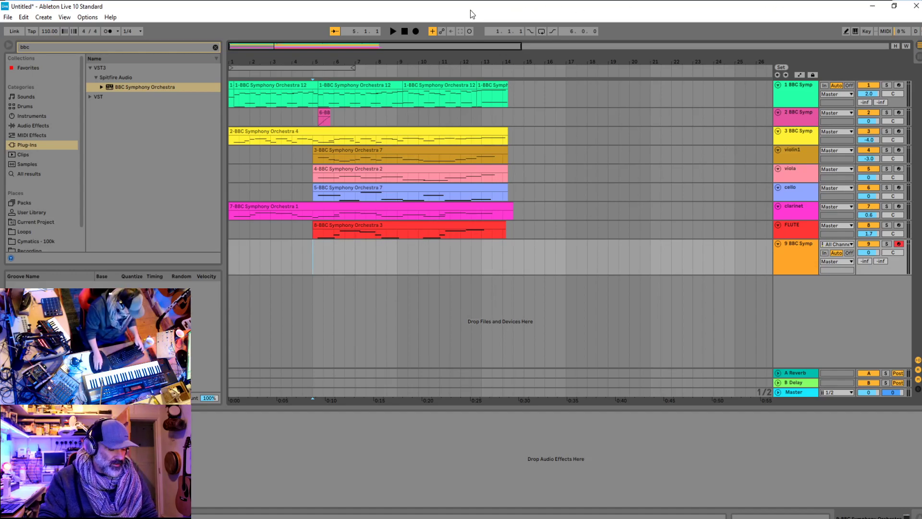
{"action": "key", "text": "ctrl+s"}
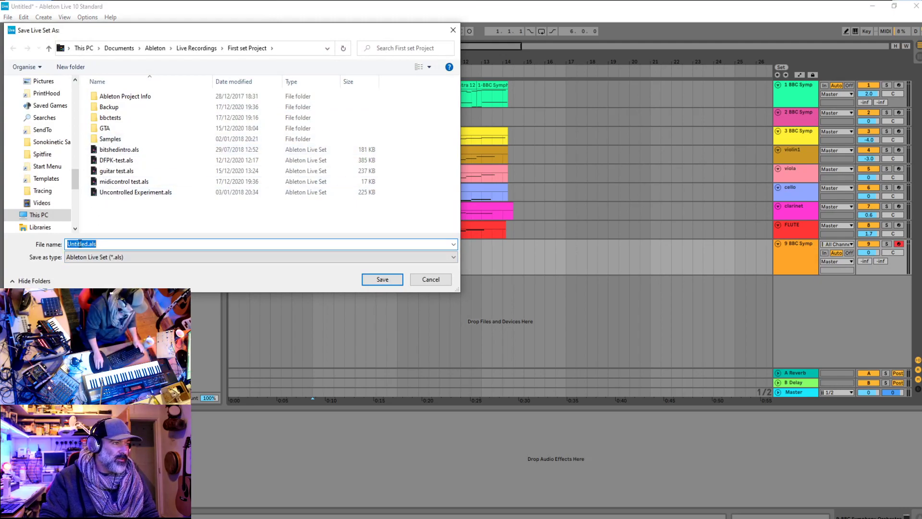
{"action": "type", "text": "BBC"}
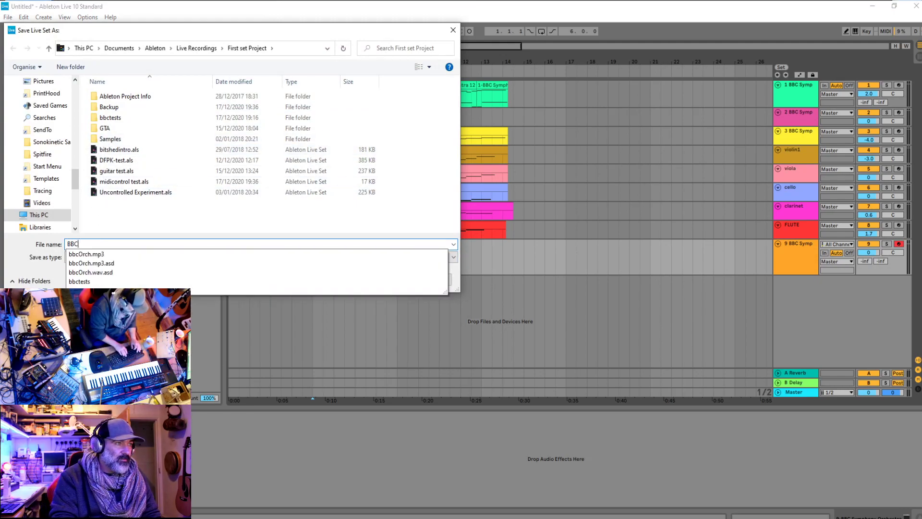
{"action": "key", "text": "Return"}
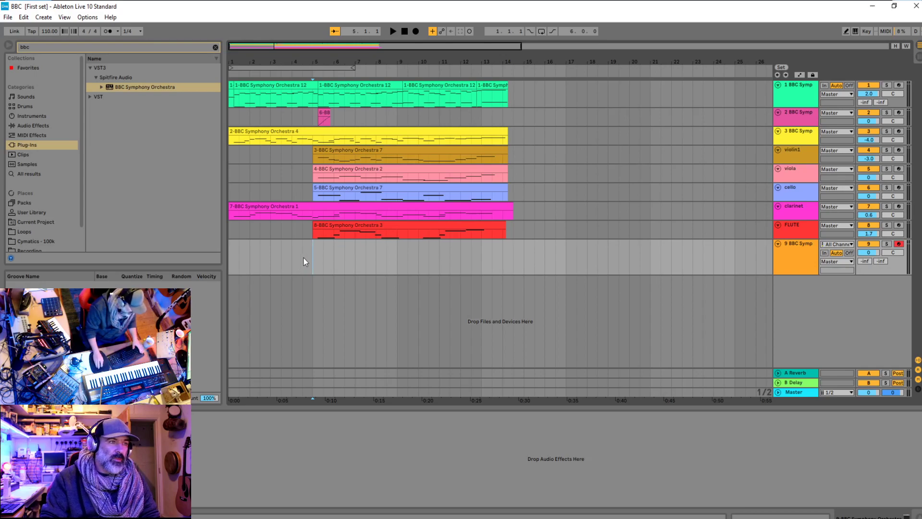
Play the arrangement from bar 5 while trying out an additional part on the armed ninth track
{"action": "key", "text": "space"}
{"action": "key", "text": "space"}
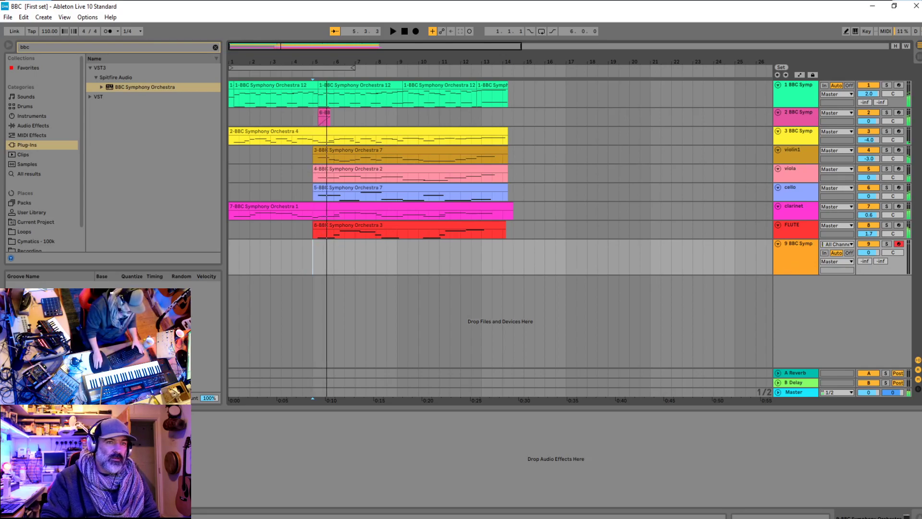
{"action": "left_click", "coordinate": [444, 384]}
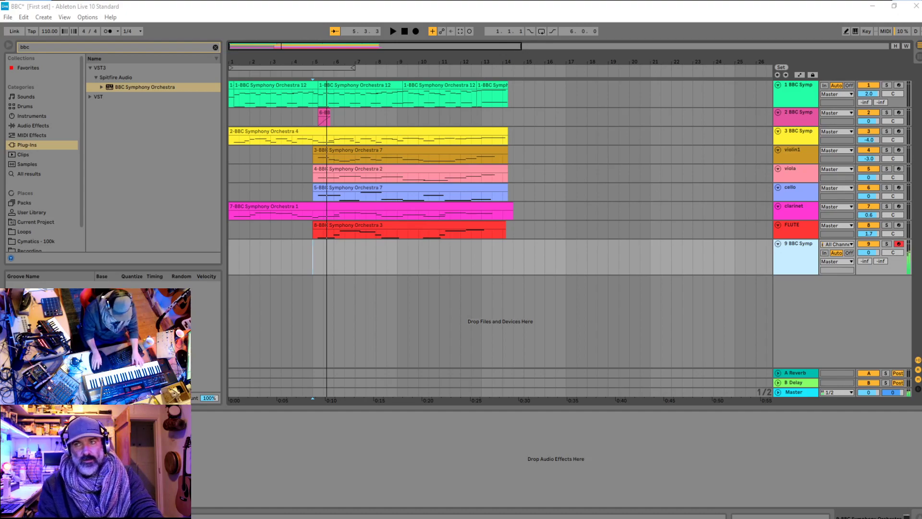
{"action": "key", "text": "space"}
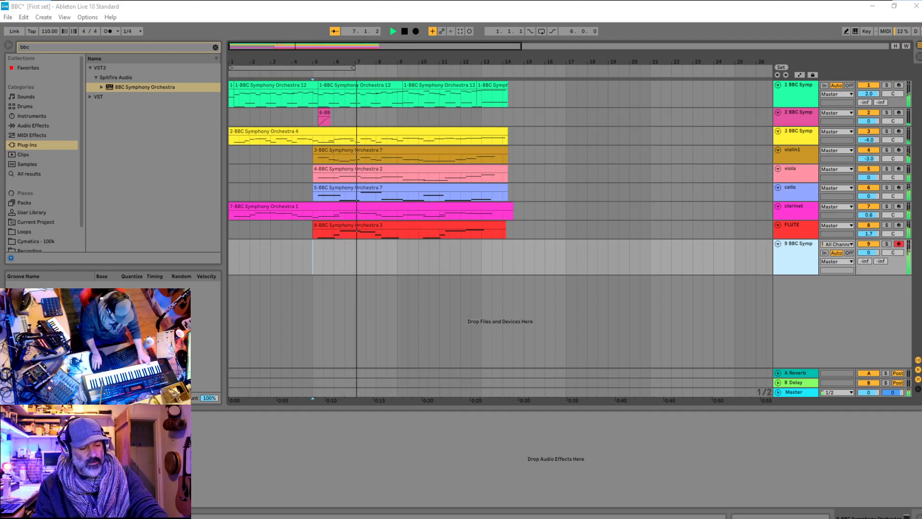
Replay the arrangement from bar 10 several times to rehearse the ninth track's part over the closing bars
{"action": "left_click", "coordinate": [422, 258]}
{"action": "key", "text": "space"}
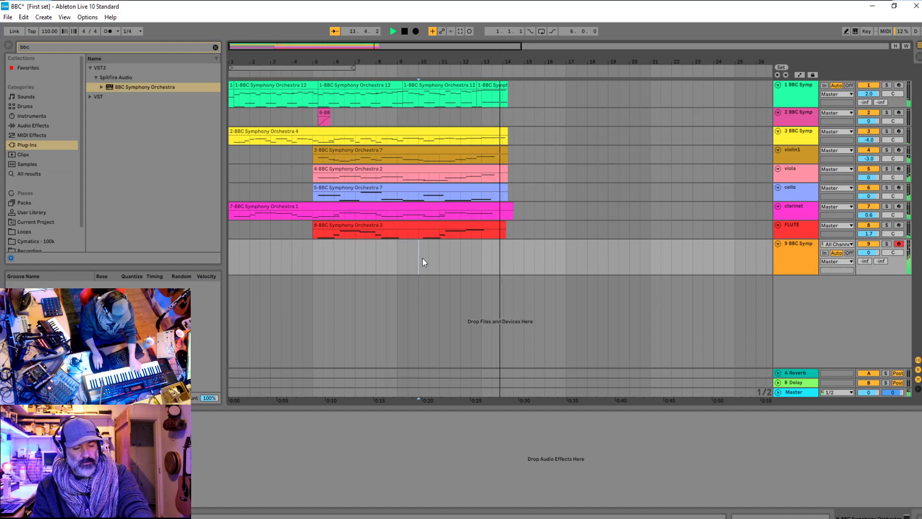
{"action": "key", "text": "space"}
{"action": "key", "text": "space"}
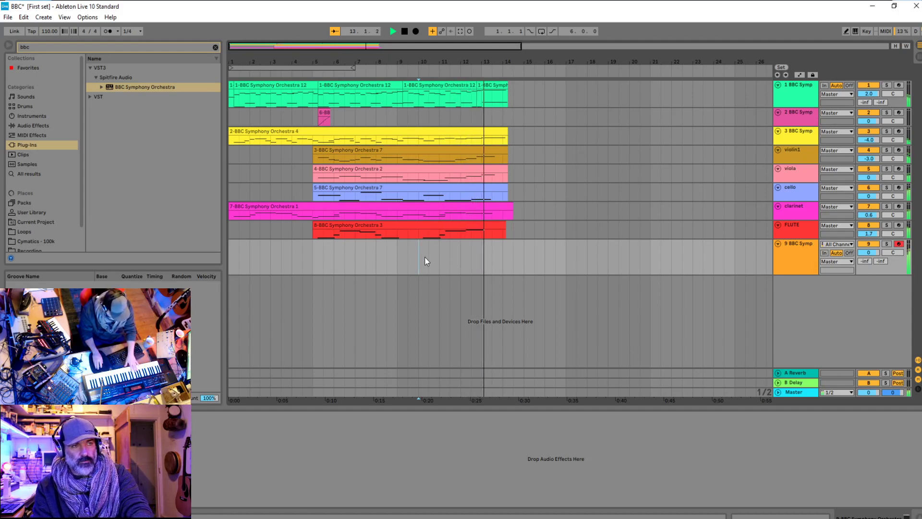
{"action": "key", "text": "space"}
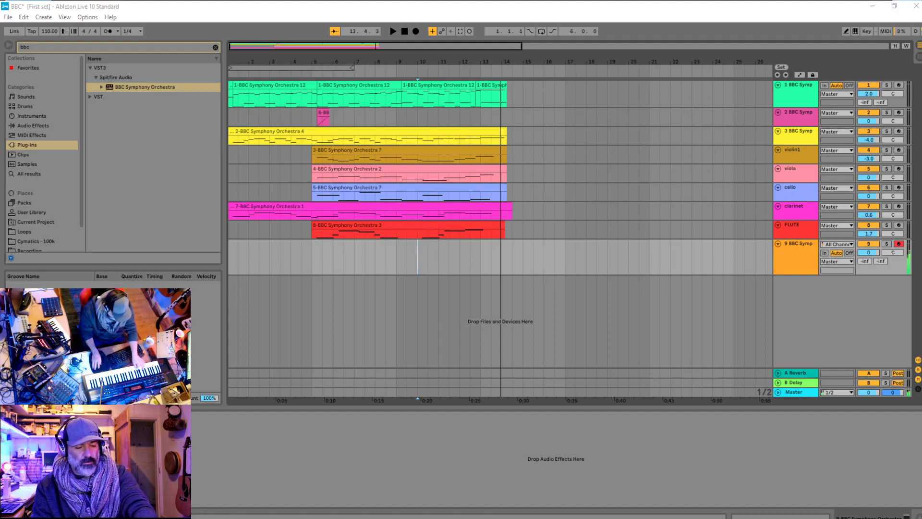
{"action": "key", "text": "space"}
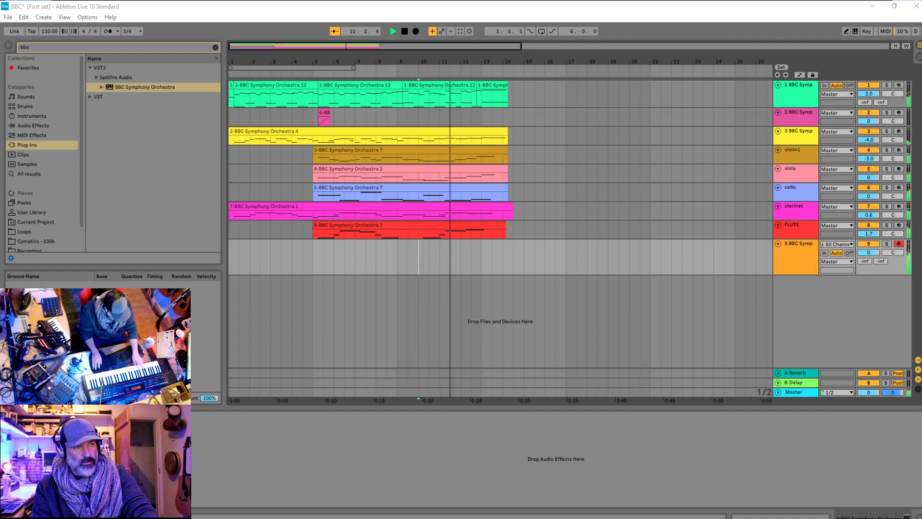
{"action": "key", "text": "space"}
{"action": "key", "text": "space"}
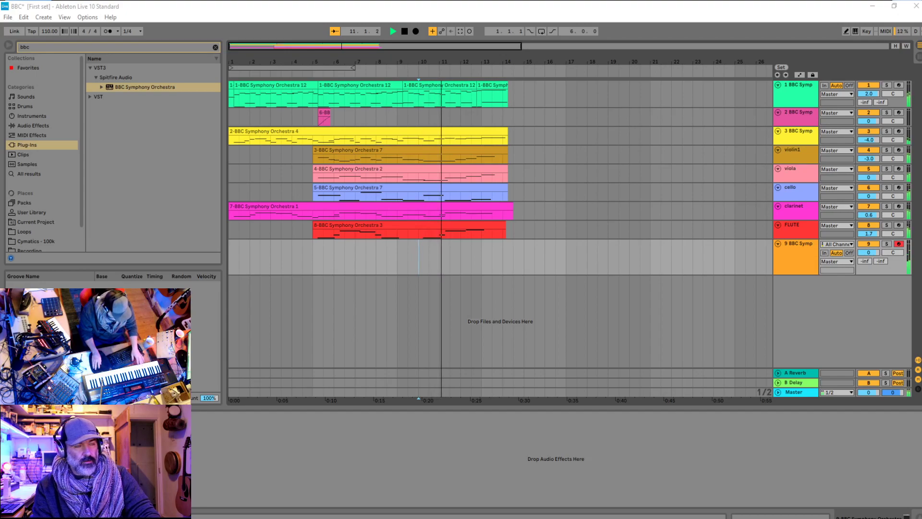
Rehearse from bar 9 on the ninth track, then record its held-note part from bar 9 to bar 14
{"action": "left_click", "coordinate": [402, 257]}
{"action": "key", "text": "space"}
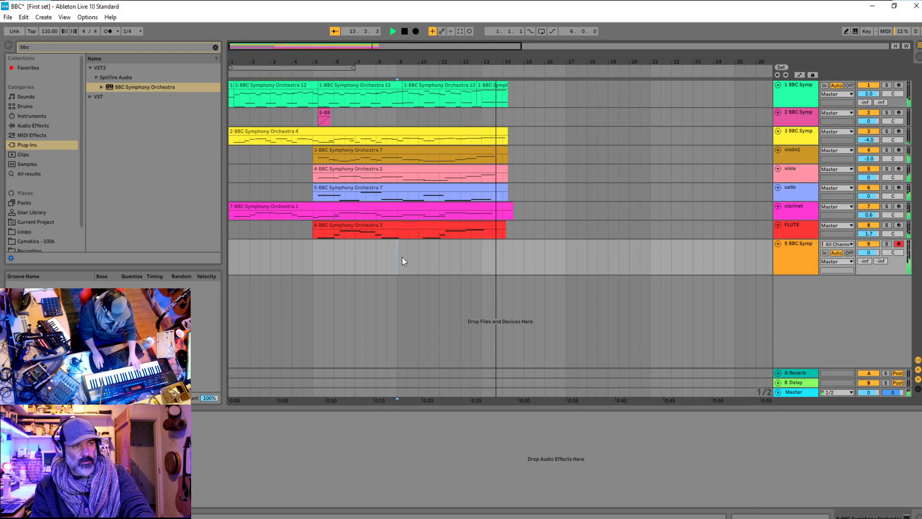
{"action": "key", "text": "space"}
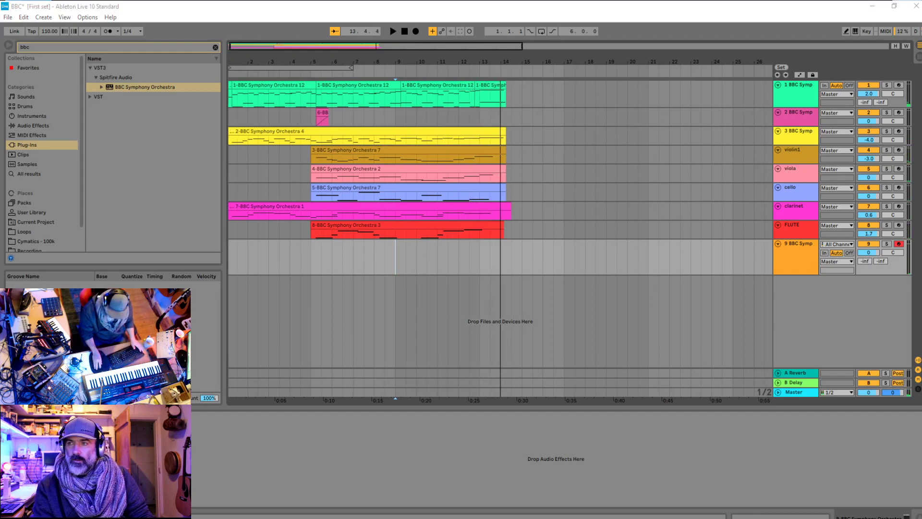
{"action": "key", "text": "space"}
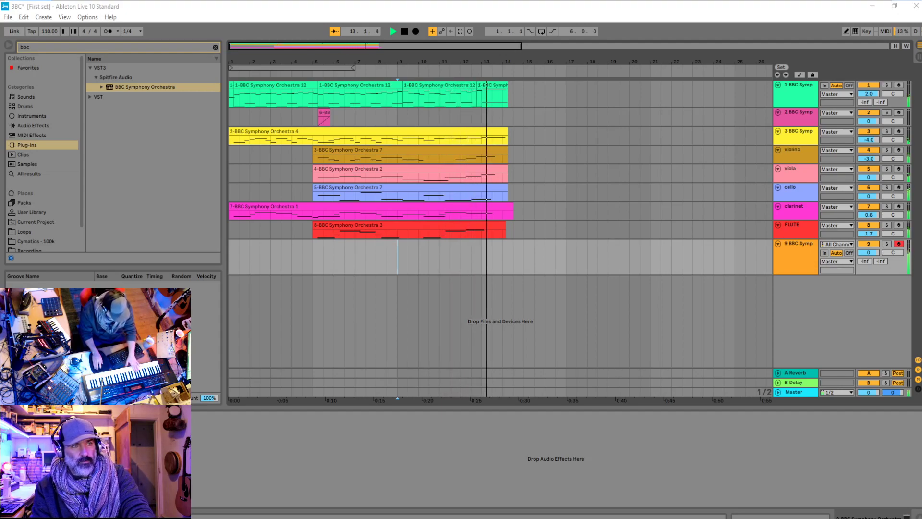
{"action": "key", "text": "F9"}
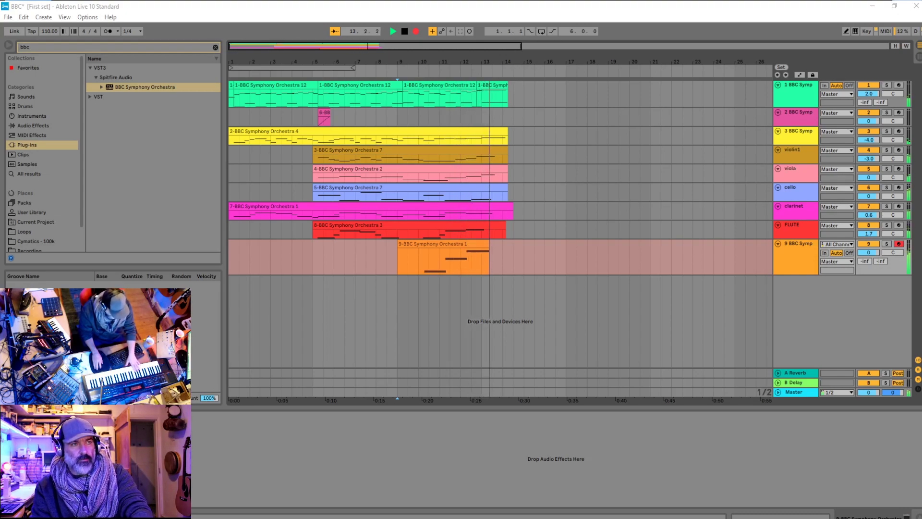
{"action": "key", "text": "space"}
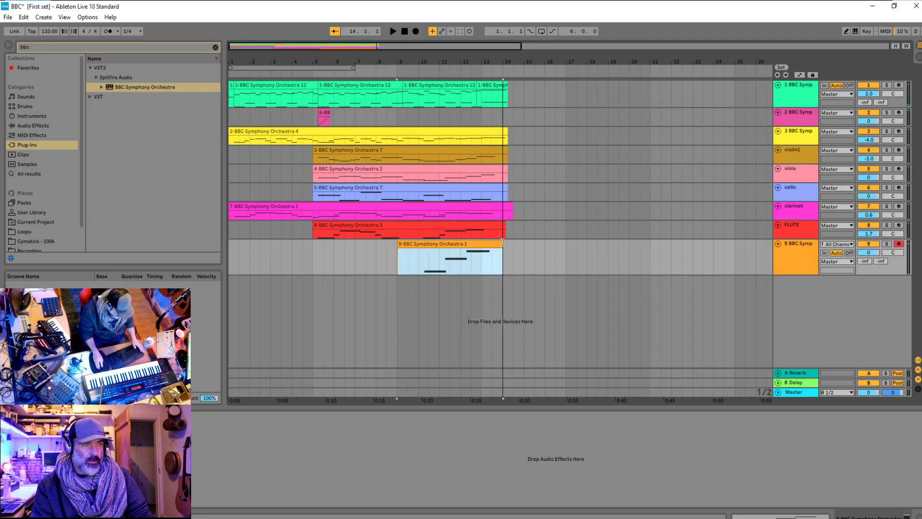
Trim the end of the clarinet clip back to bar 14
{"action": "left_click", "coordinate": [512, 208]}
{"action": "left_click_drag", "start_coordinate": [512, 209], "coordinate": [505, 209]}
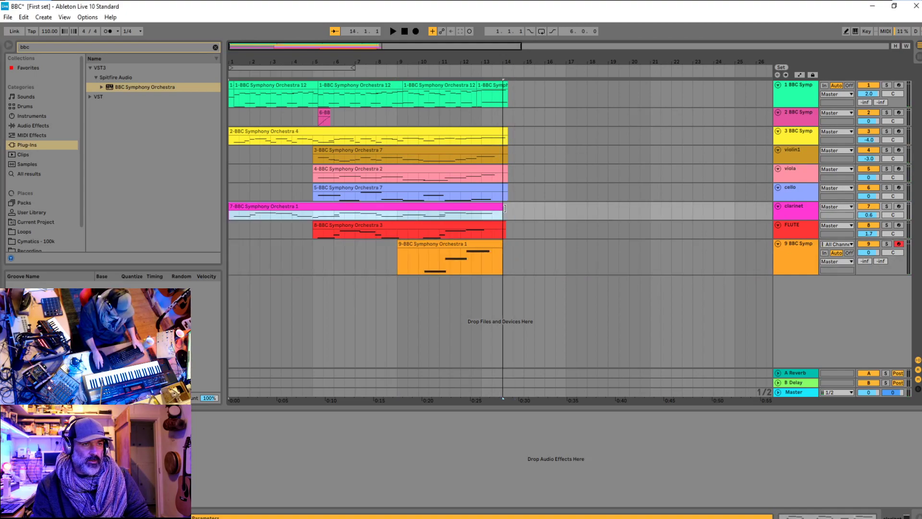
Play back the ninth track's recorded clip from bar 11 and bar 10, checking it against the other instruments
{"action": "left_click", "coordinate": [439, 262]}
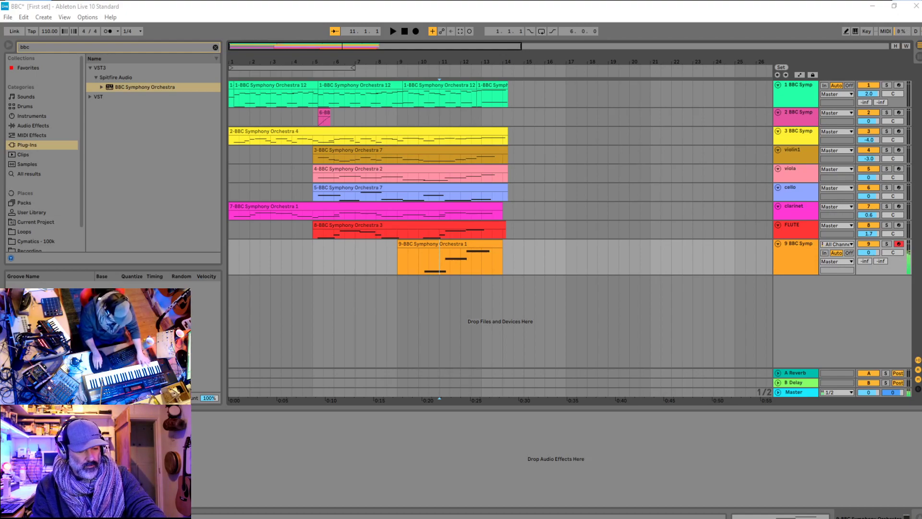
{"action": "key", "text": "space"}
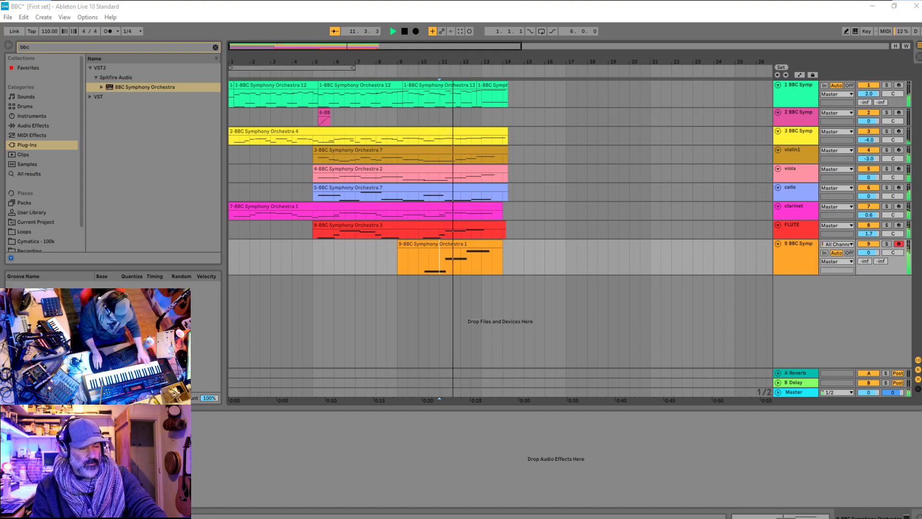
{"action": "left_click", "coordinate": [416, 310]}
{"action": "key", "text": "space"}
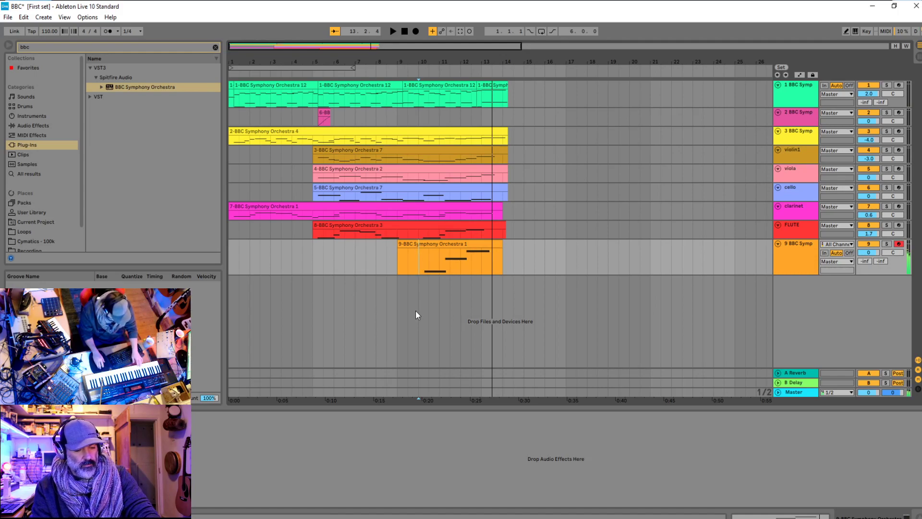
{"action": "key", "text": "space"}
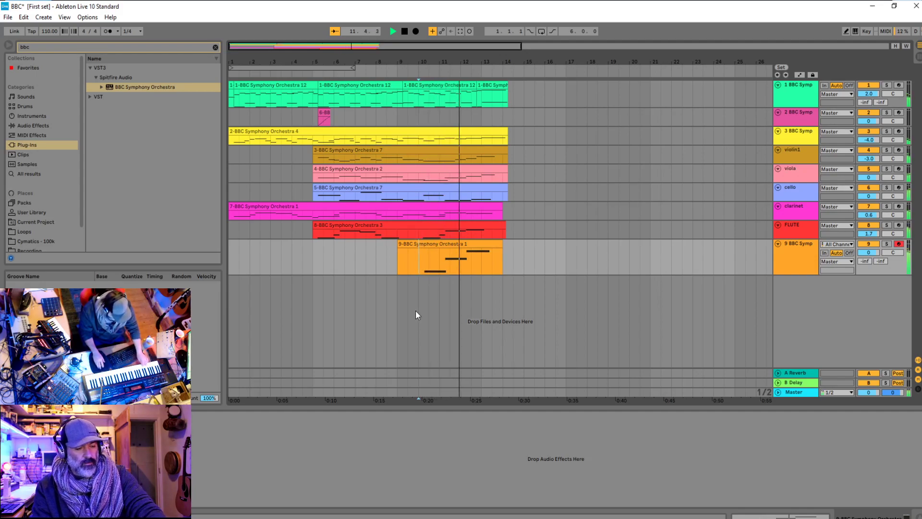
{"action": "key", "text": "space"}
{"action": "key", "text": "space"}
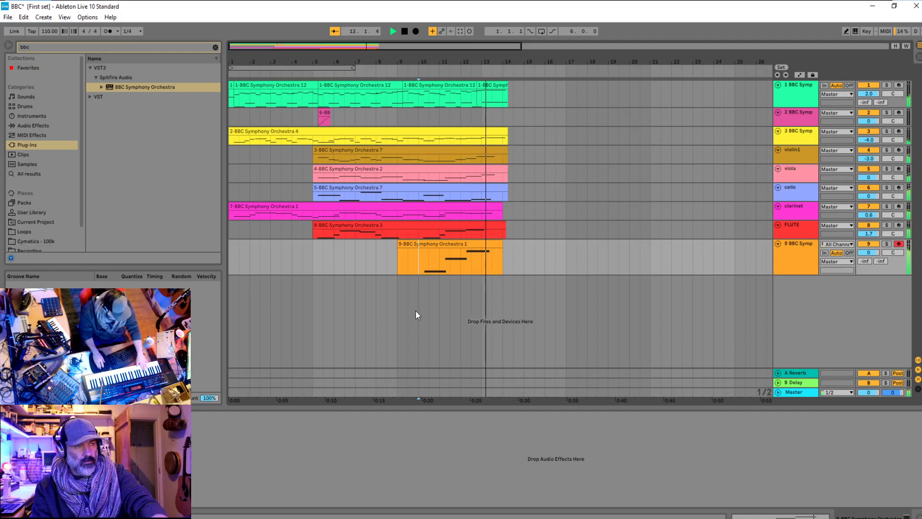
{"action": "key", "text": "space"}
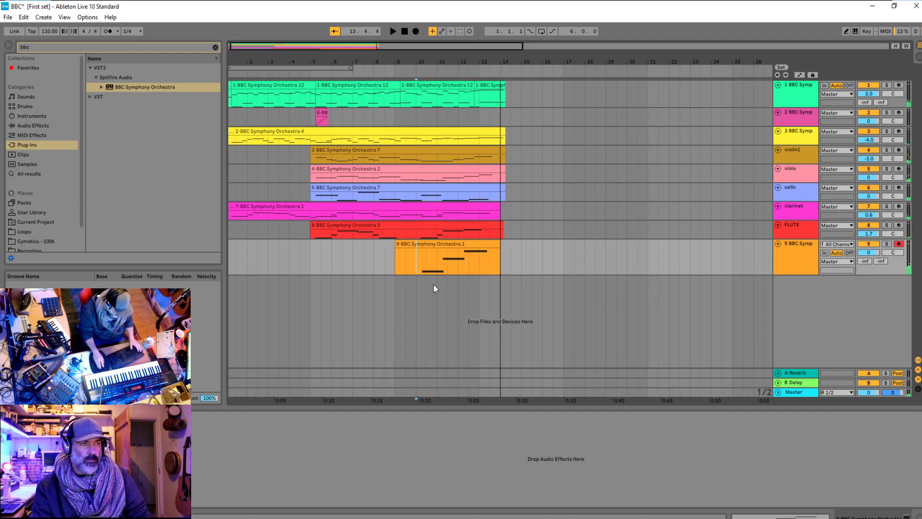
Audition different dynamics levels for Horns a4 in the ninth track's BBC Symphony Orchestra plug-in, then dismiss its window
{"action": "left_click", "coordinate": [811, 310]}
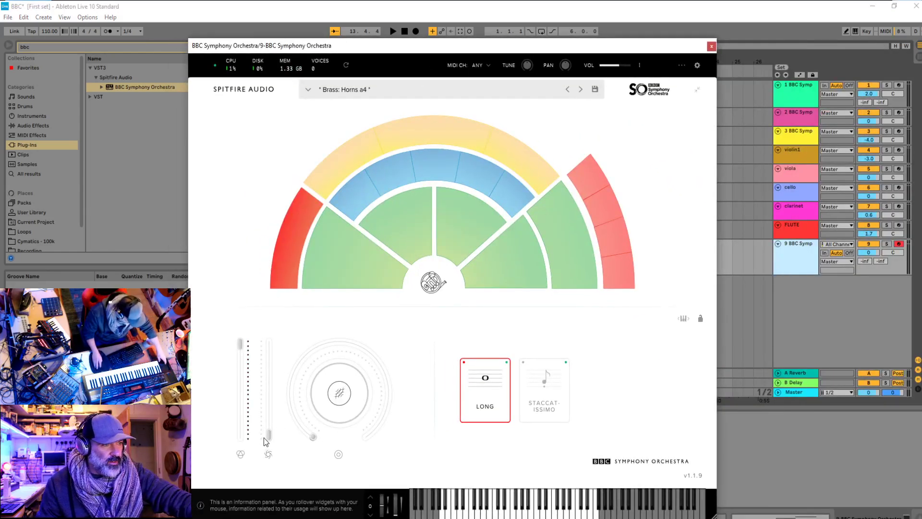
{"action": "mouse_move", "coordinate": [270, 439]}
{"action": "mouse_move", "coordinate": [270, 377]}
{"action": "left_mouse_down"}
{"action": "mouse_move", "coordinate": [271, 349]}
{"action": "mouse_move", "coordinate": [275, 367]}
{"action": "left_mouse_up"}
{"action": "mouse_move", "coordinate": [301, 433]}
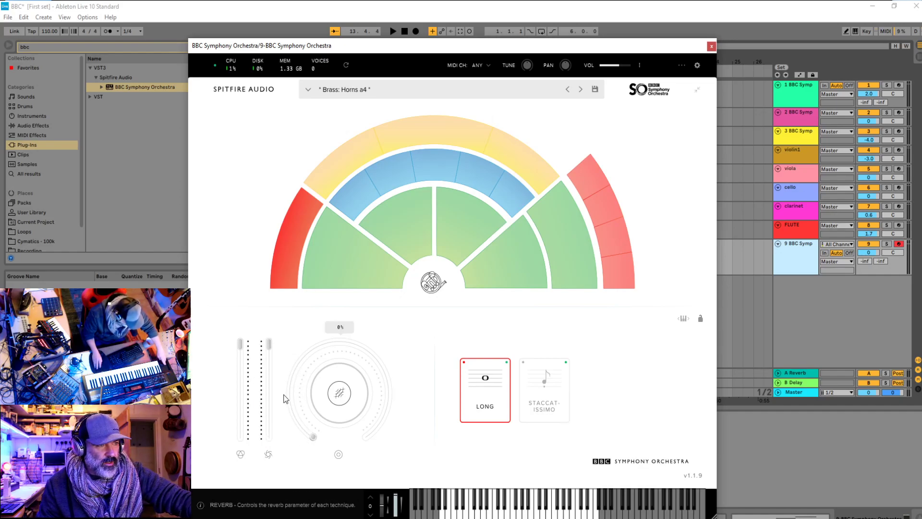
{"action": "mouse_move", "coordinate": [270, 435]}
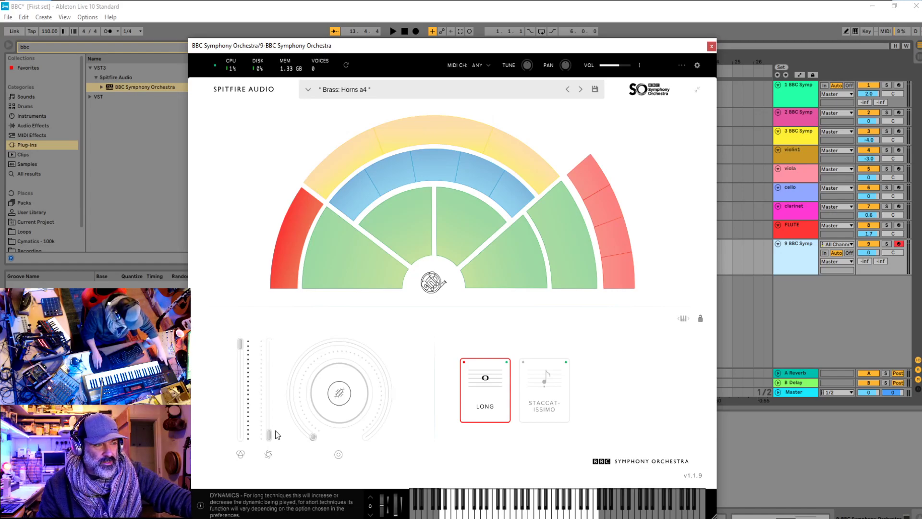
{"action": "mouse_move", "coordinate": [270, 434]}
{"action": "left_mouse_down"}
{"action": "mouse_move", "coordinate": [267, 347]}
{"action": "mouse_move", "coordinate": [269, 448]}
{"action": "mouse_move", "coordinate": [266, 437]}
{"action": "left_mouse_up"}
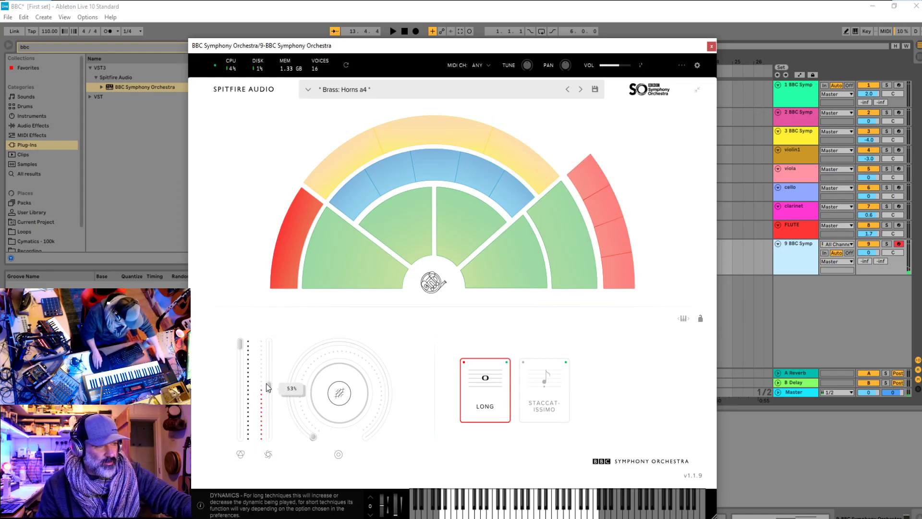
{"action": "left_click_drag", "start_coordinate": [268, 387], "coordinate": [265, 317]}
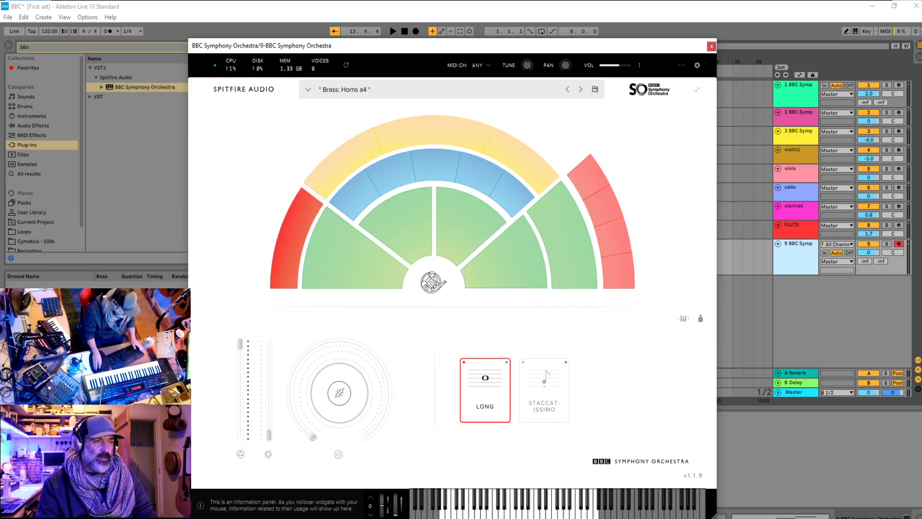
{"action": "left_click_drag", "start_coordinate": [666, 49], "coordinate": [921, 50]}
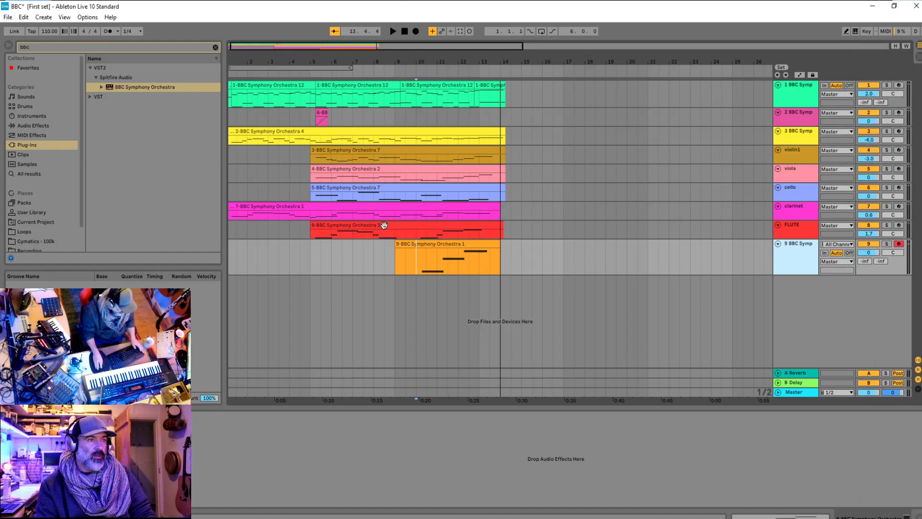
Play the arrangement from just before the ninth track's clip and again from bar 10 to check the horn part
{"action": "left_click", "coordinate": [389, 310]}
{"action": "key", "text": "space"}
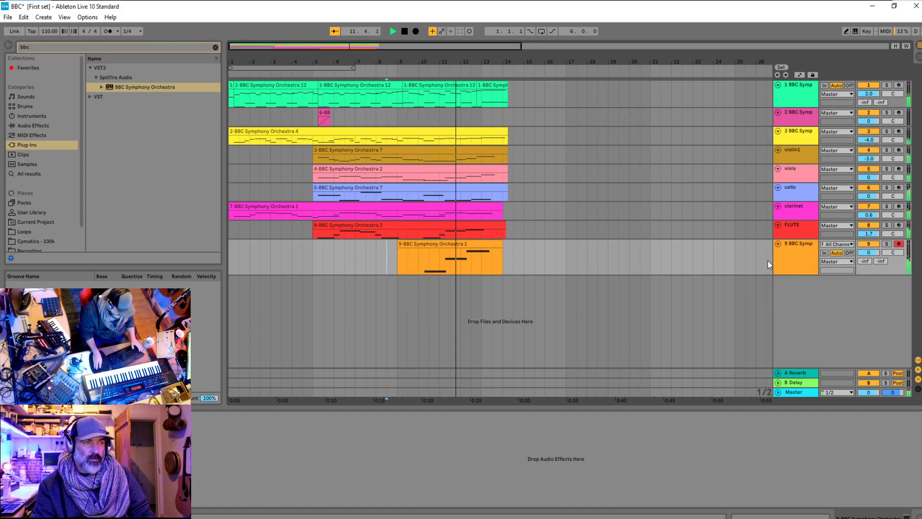
{"action": "left_click", "coordinate": [805, 251]}
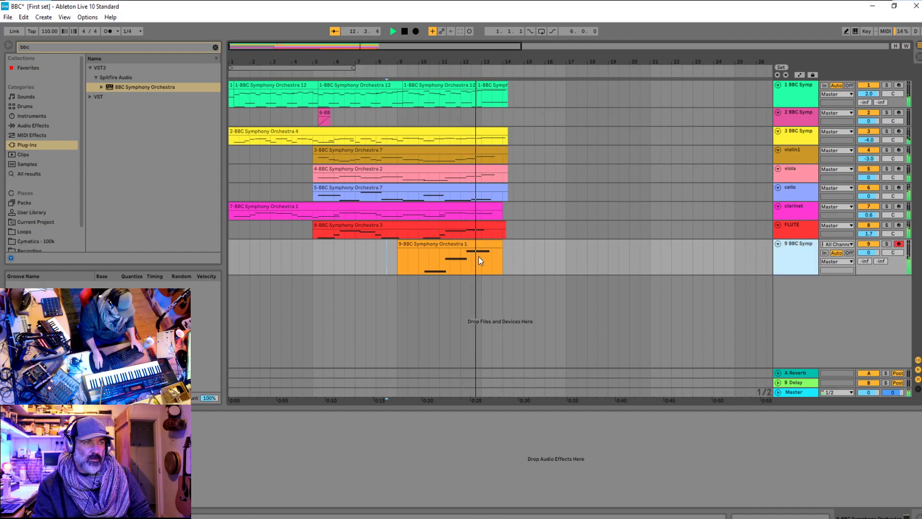
{"action": "left_click", "coordinate": [425, 260]}
{"action": "key", "text": "space"}
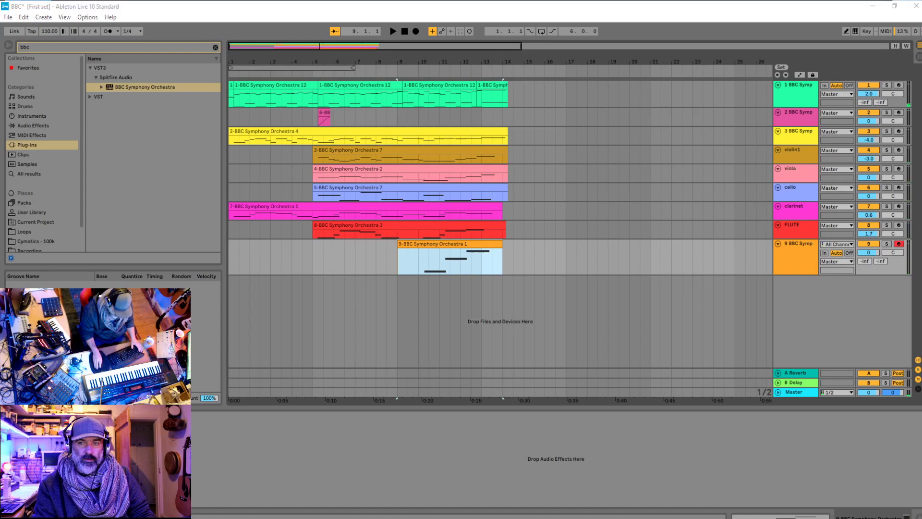
{"action": "key", "text": "space"}
{"action": "left_click", "coordinate": [418, 257]}
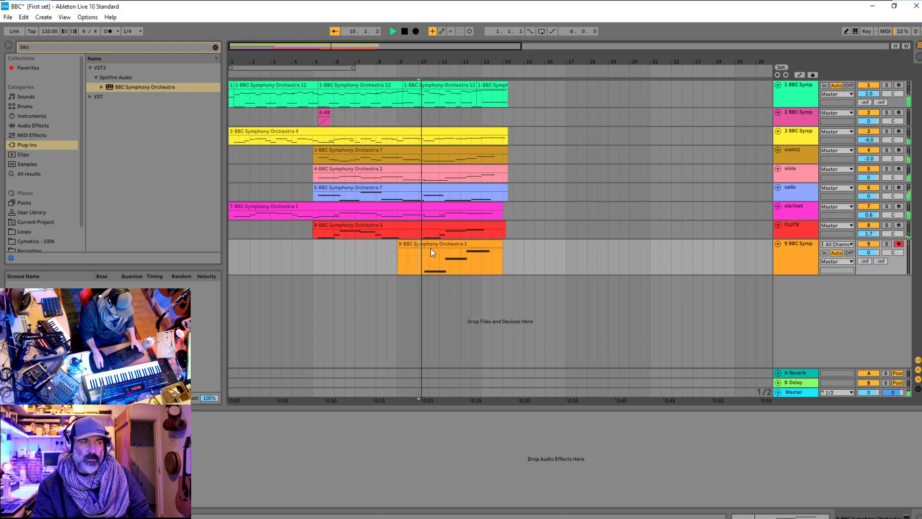
Replay the ninth track from bar 10, and add a taller tenth track loaded with the BBC Symphony Orchestra plug-in
{"action": "left_click", "coordinate": [791, 259]}
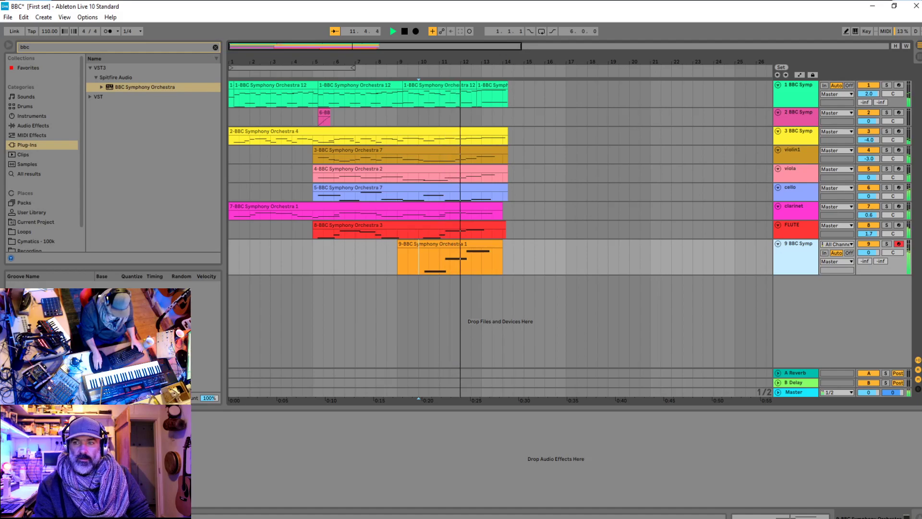
{"action": "left_click", "coordinate": [419, 260]}
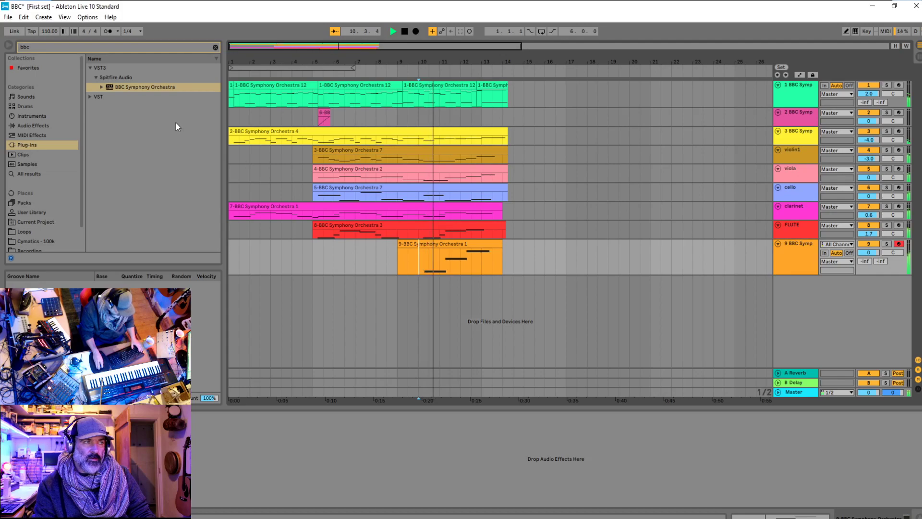
{"action": "left_click", "coordinate": [148, 88]}
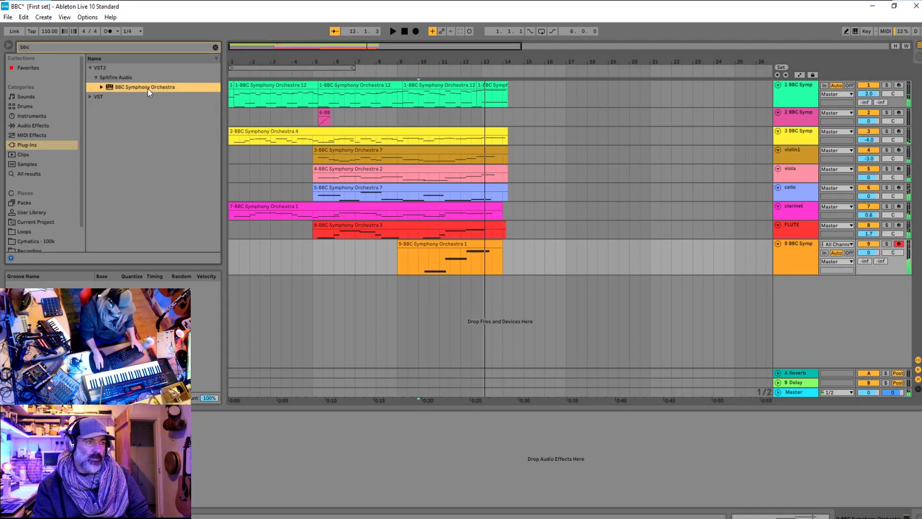
{"action": "key", "text": "Return"}
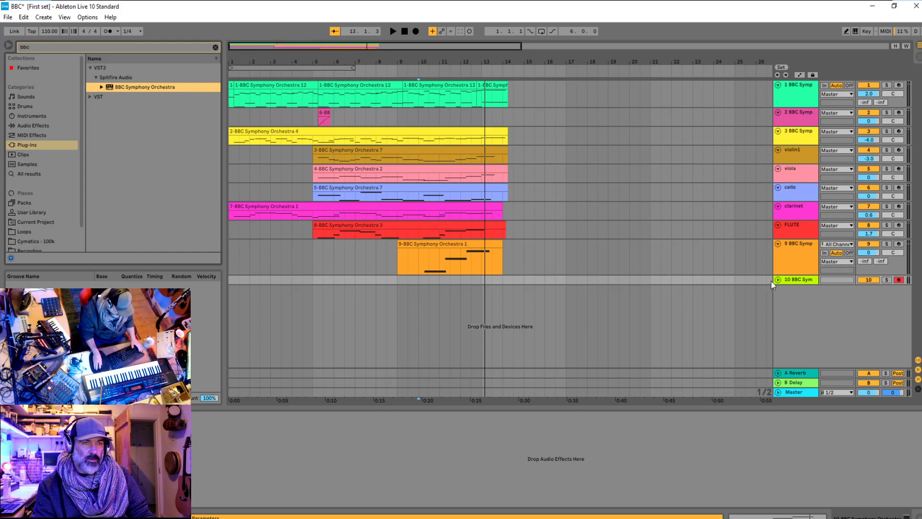
{"action": "left_click_drag", "start_coordinate": [805, 285], "coordinate": [811, 310]}
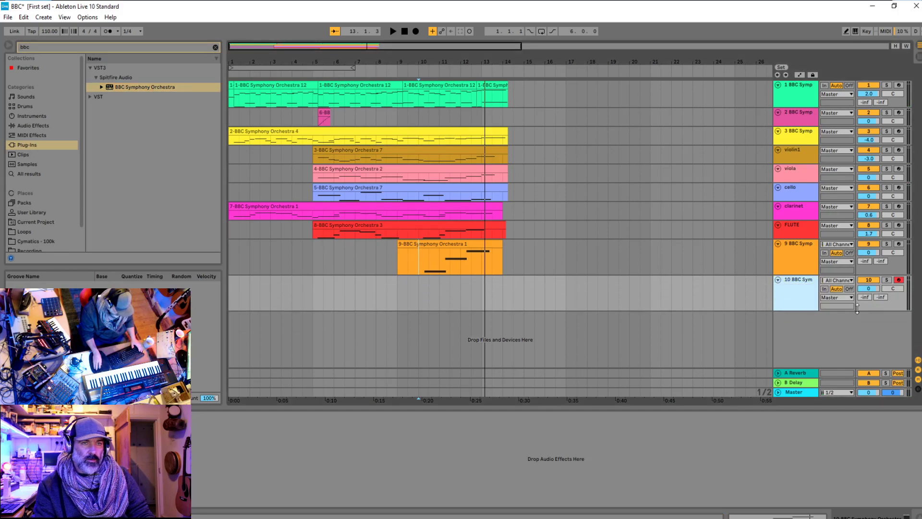
Record a new part on the tenth track from bar 9.3 to about the end of bar 13
{"action": "left_click", "coordinate": [404, 293]}
{"action": "key", "text": "space"}
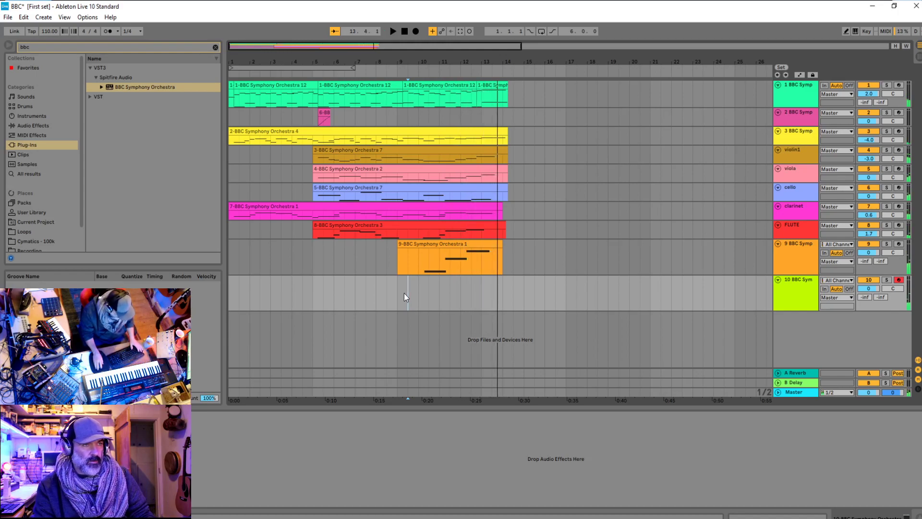
{"action": "key", "text": "F9"}
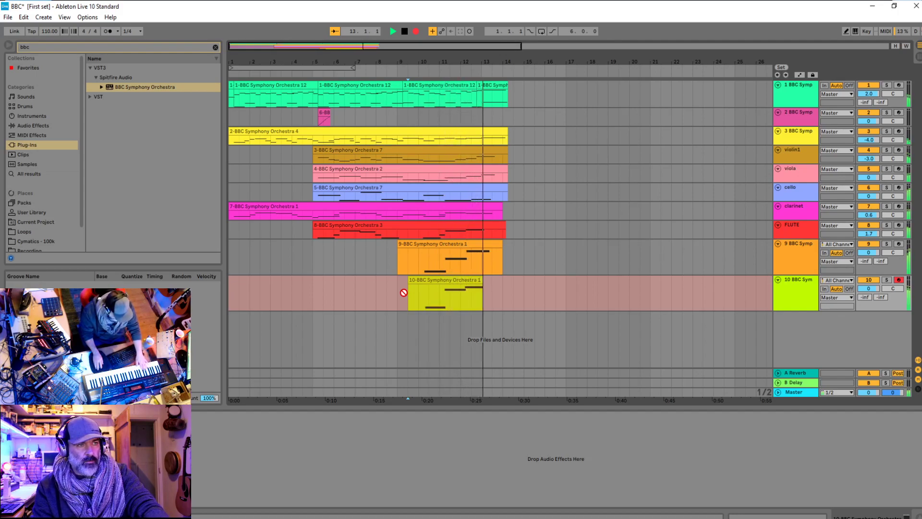
{"action": "key", "text": "space"}
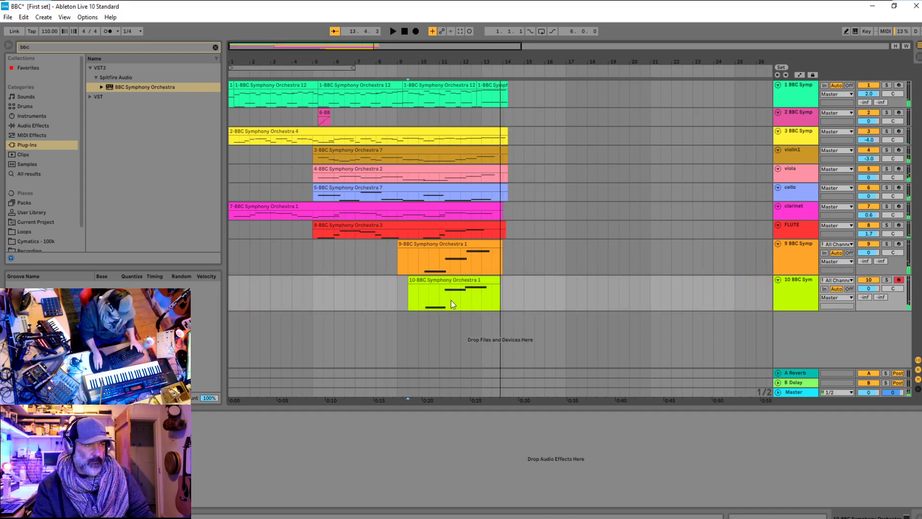
Quantize all the notes in the tenth track's recorded clip
{"action": "left_click", "coordinate": [451, 301]}
{"action": "double_click", "coordinate": [447, 281]}
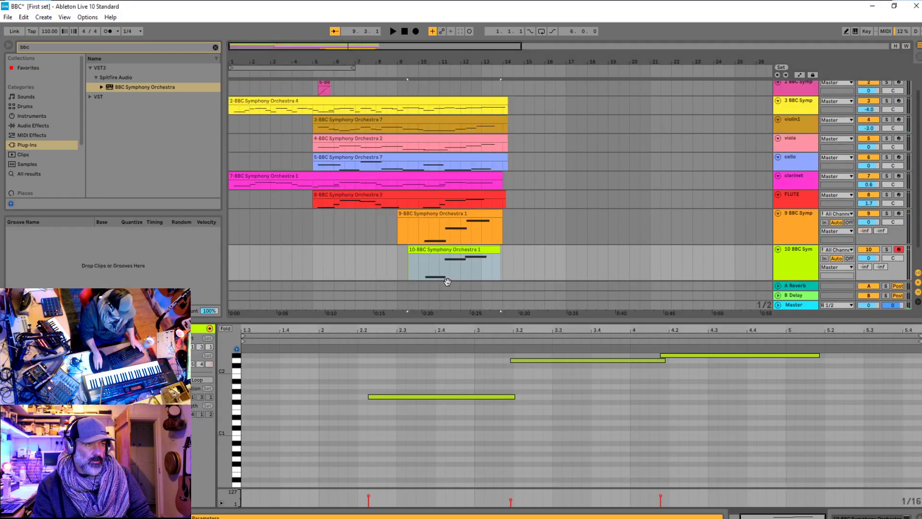
{"action": "right_click", "coordinate": [552, 405]}
{"action": "left_click", "coordinate": [588, 421]}
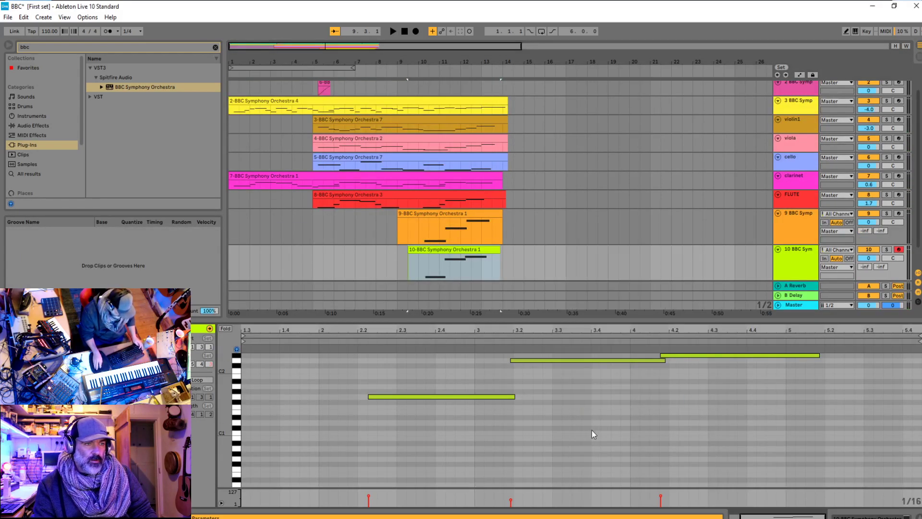
{"action": "right_click", "coordinate": [577, 417]}
{"action": "left_click", "coordinate": [604, 250]}
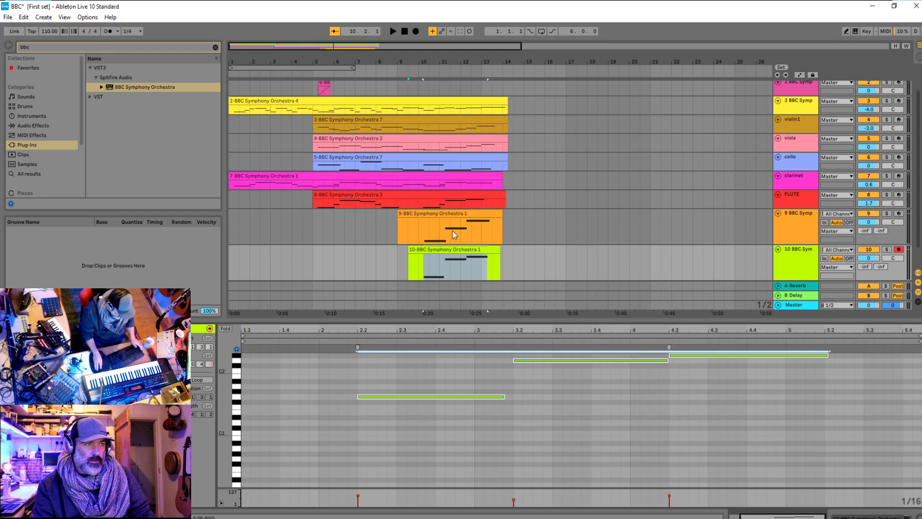
Quantize all the notes in the ninth track's clip
{"action": "left_click", "coordinate": [452, 230]}
{"action": "key", "text": "ctrl+a"}
{"action": "right_click", "coordinate": [577, 429]}
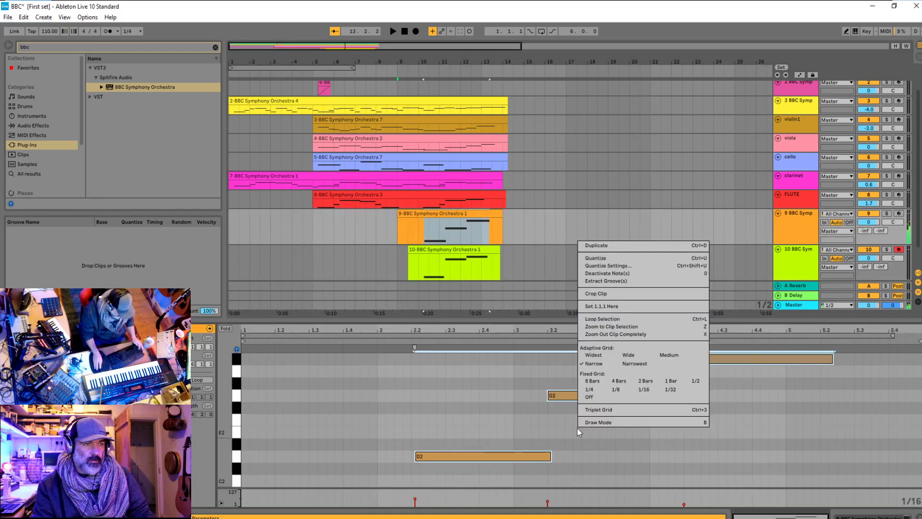
{"action": "left_click", "coordinate": [596, 258]}
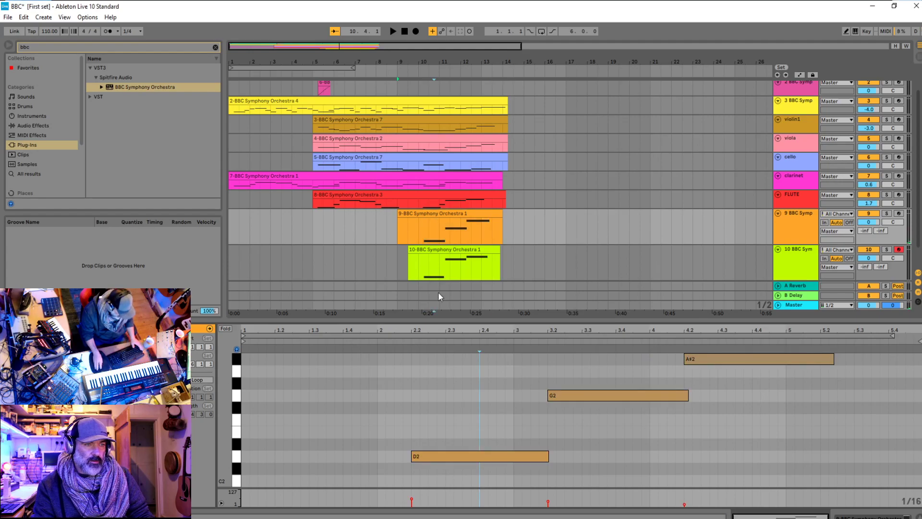
Trim the start of the ninth track's clip to bar 9.3, level with the tenth track's clip
{"action": "left_click", "coordinate": [434, 266]}
{"action": "left_click", "coordinate": [403, 211]}
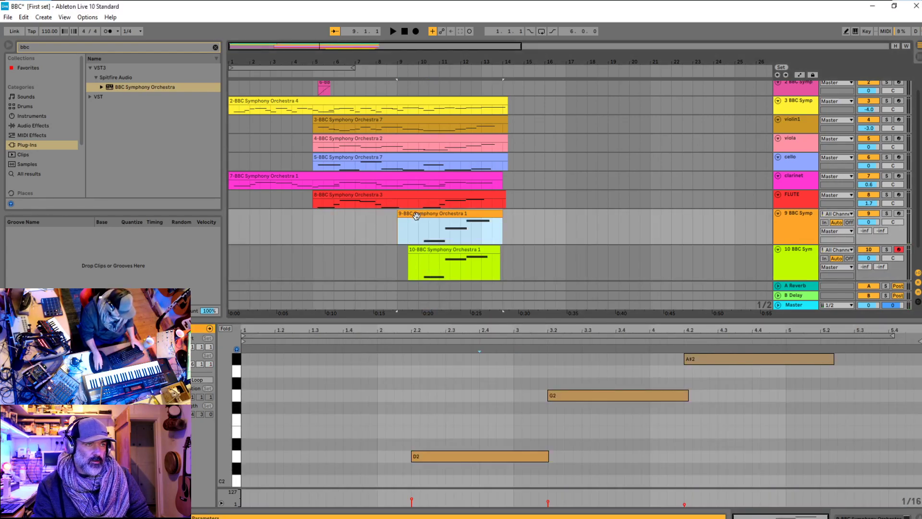
{"action": "mouse_move", "coordinate": [398, 216]}
{"action": "left_mouse_down"}
{"action": "mouse_move", "coordinate": [418, 216]}
{"action": "mouse_move", "coordinate": [410, 216]}
{"action": "left_mouse_up"}
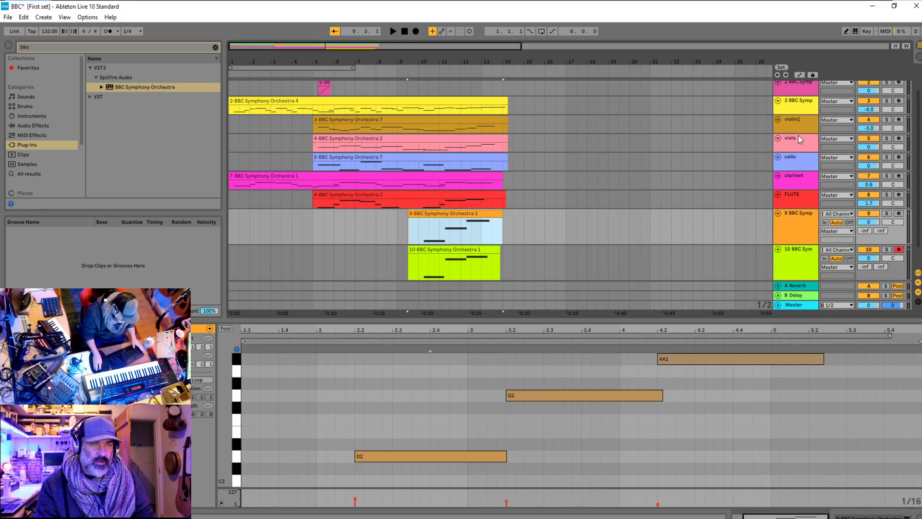
Reduce the ninth track's height in the arrangement
{"action": "scroll", "coordinate": [408, 238], "scroll_direction": "down", "scroll_amount": 1}
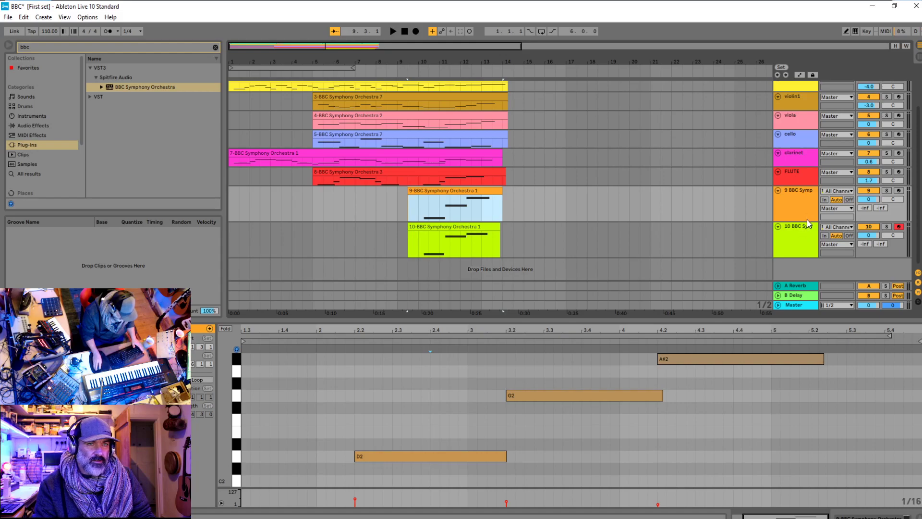
{"action": "left_click_drag", "start_coordinate": [807, 221], "coordinate": [806, 202]}
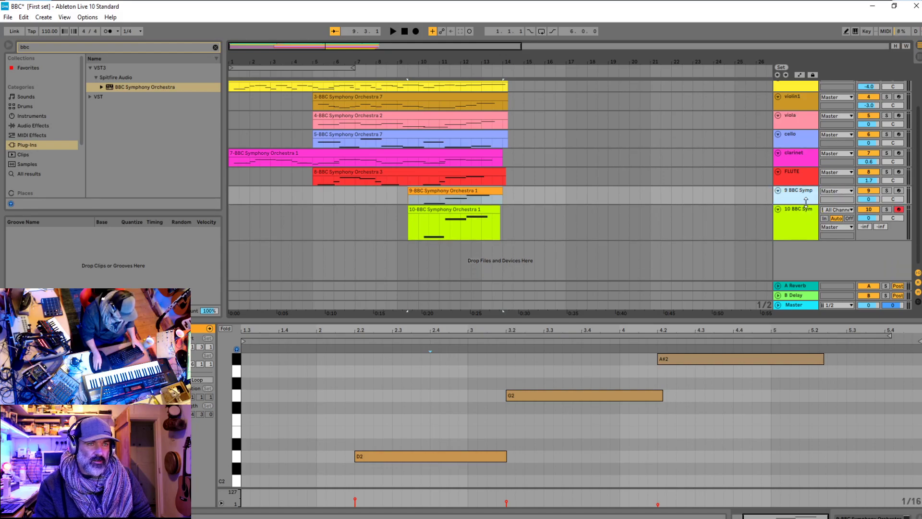
{"action": "left_click", "coordinate": [802, 235]}
Play the arrangement from the start, shrinking the clip view and slightly reducing the tenth track's height
{"action": "left_click", "coordinate": [239, 122]}
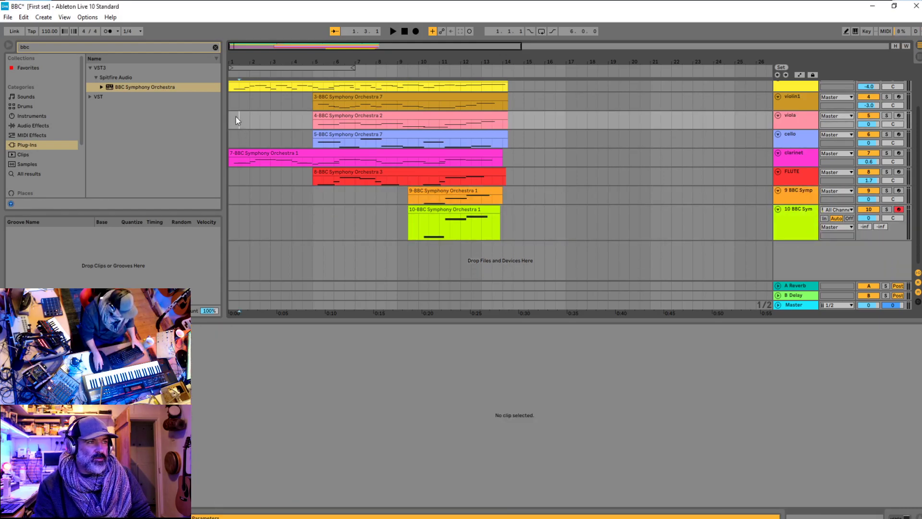
{"action": "scroll", "coordinate": [905, 145], "scroll_direction": "up", "scroll_amount": 3}
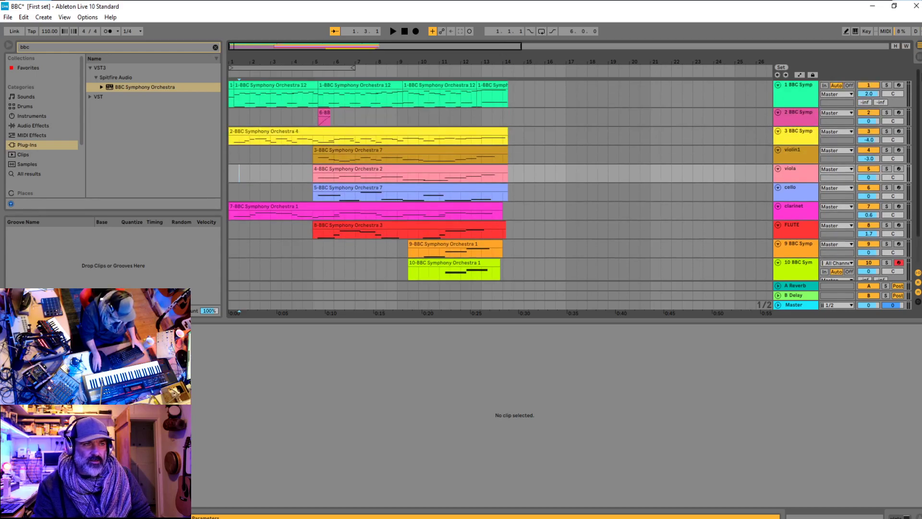
{"action": "left_click", "coordinate": [231, 115]}
{"action": "key", "text": "space"}
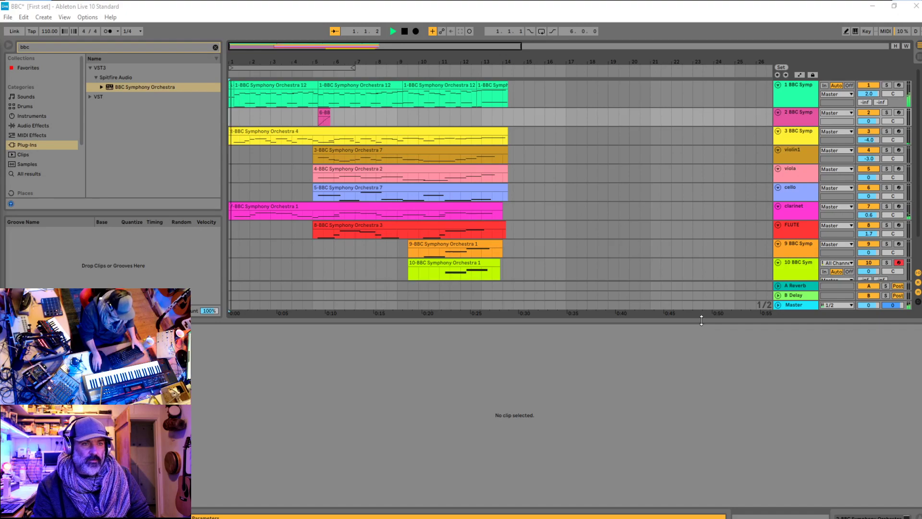
{"action": "left_click_drag", "start_coordinate": [699, 325], "coordinate": [699, 409]}
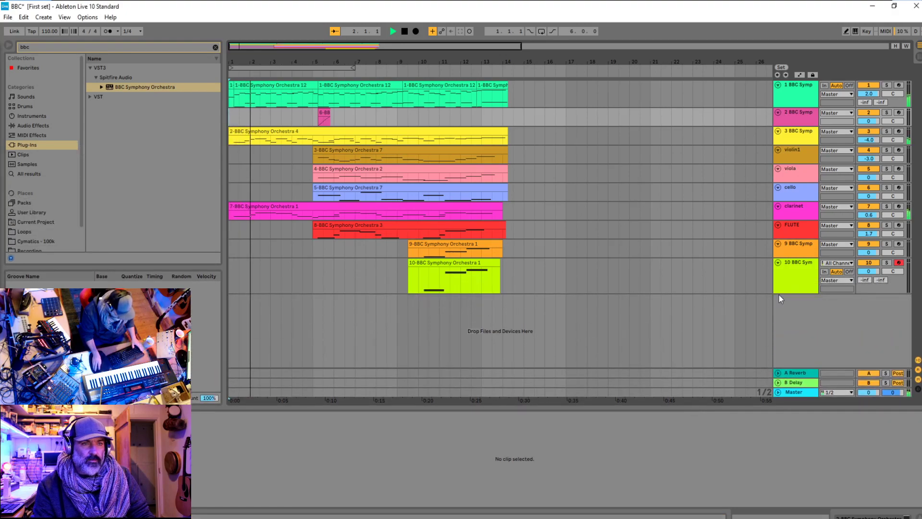
{"action": "left_click", "coordinate": [796, 276]}
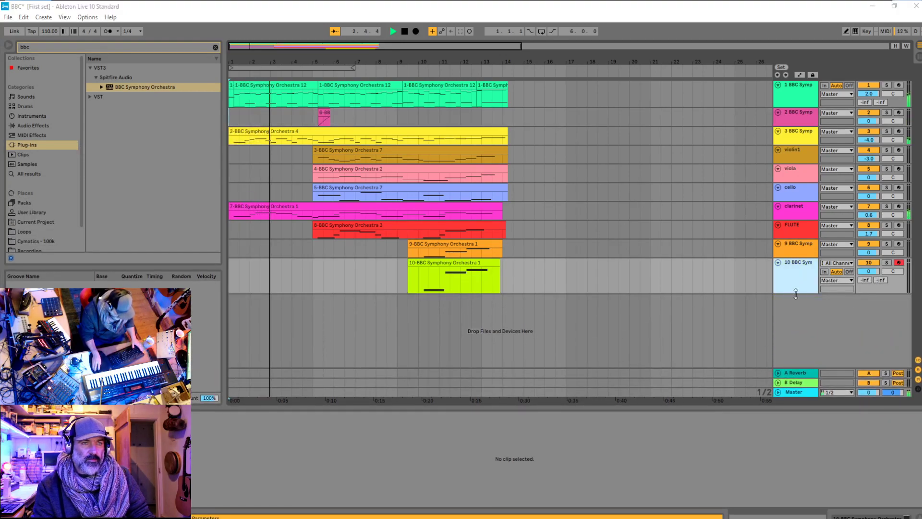
{"action": "left_click_drag", "start_coordinate": [797, 293], "coordinate": [800, 281]}
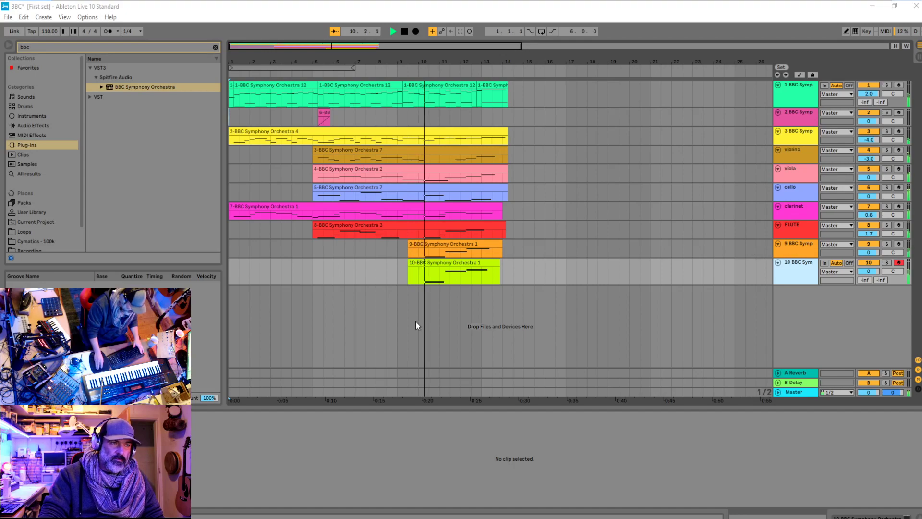
Copy the second track's short clip near bar 5 and paste it on the same track at about bar 9.3
{"action": "left_click", "coordinate": [324, 117]}
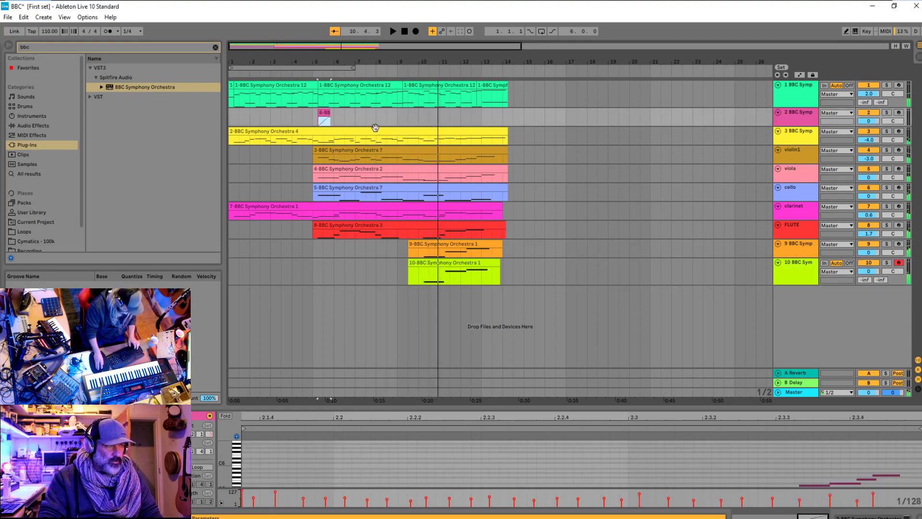
{"action": "left_click", "coordinate": [399, 120]}
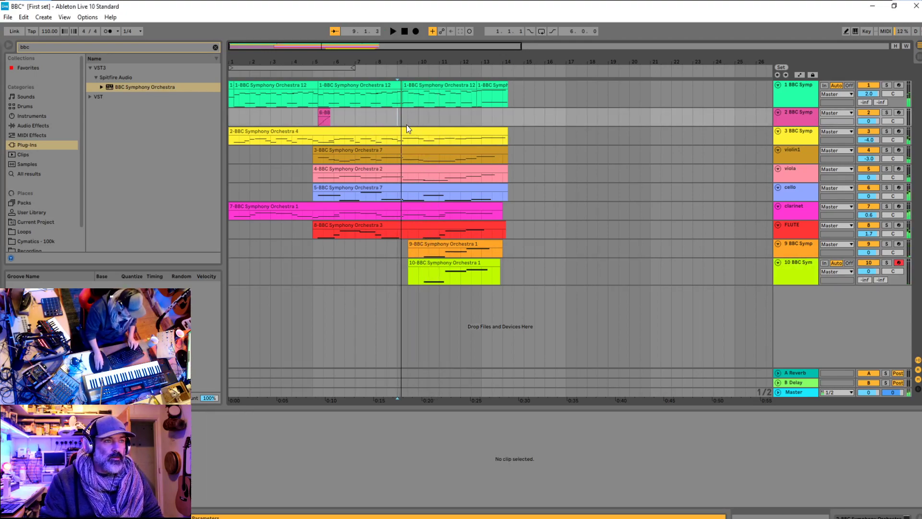
{"action": "key", "text": "space"}
{"action": "left_click", "coordinate": [408, 118]}
{"action": "key", "text": "ctrl+v"}
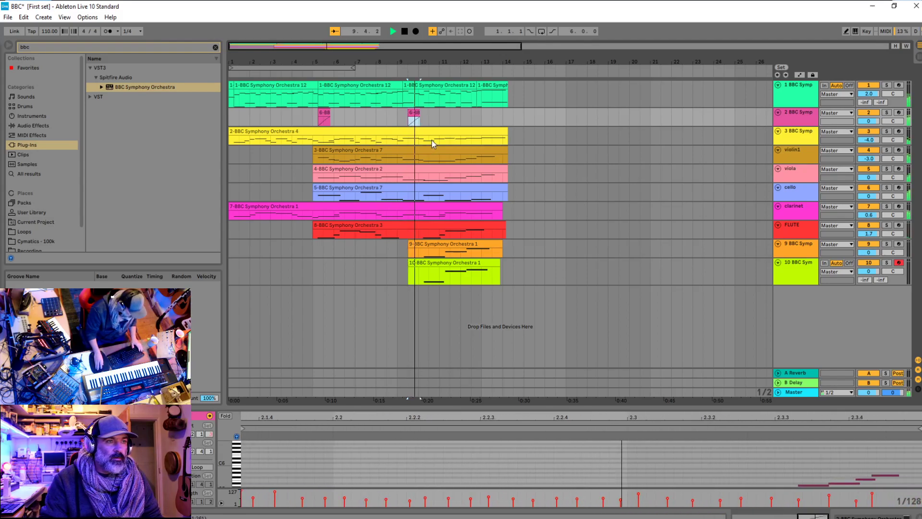
Nudge the second track's pasted clip earlier to align with the ninth and tenth clips' starts, and play the passage to check it
{"action": "scroll", "coordinate": [435, 135], "scroll_direction": "up", "scroll_amount": 5}
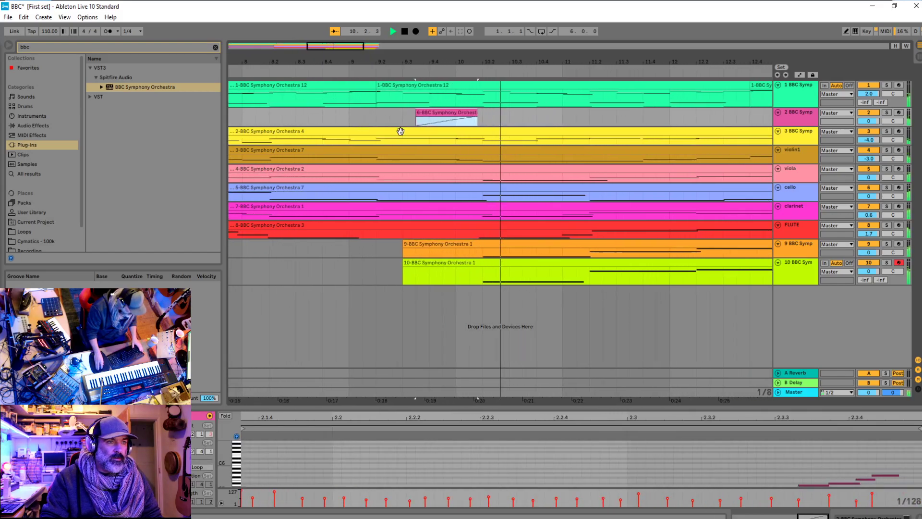
{"action": "left_click_drag", "start_coordinate": [411, 112], "coordinate": [402, 113]}
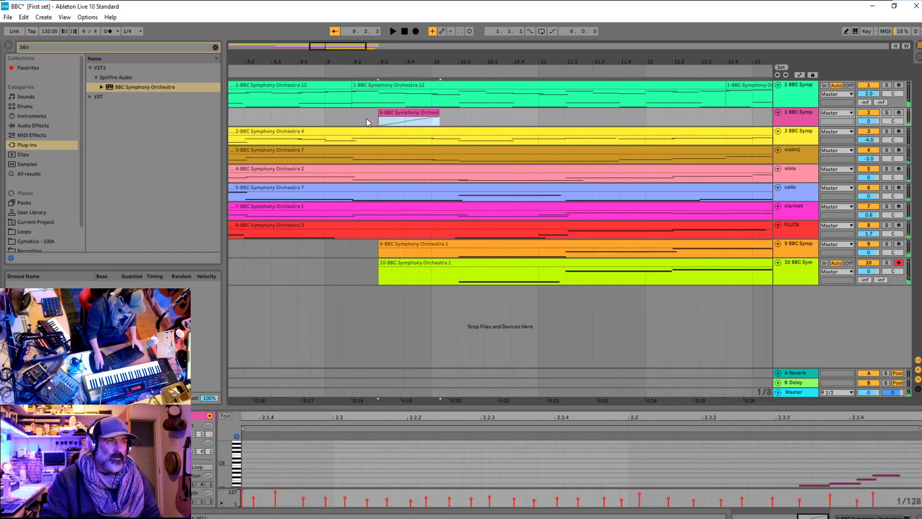
{"action": "left_click", "coordinate": [364, 118]}
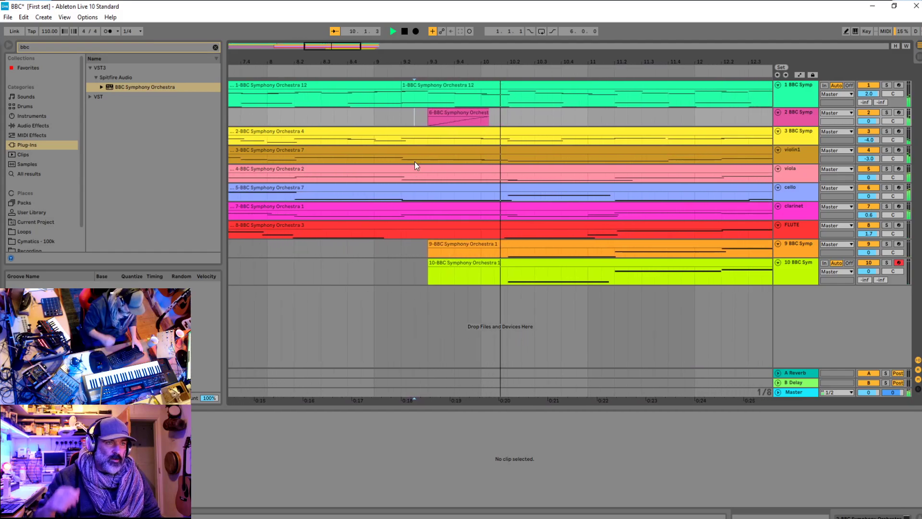
{"action": "key", "text": "space"}
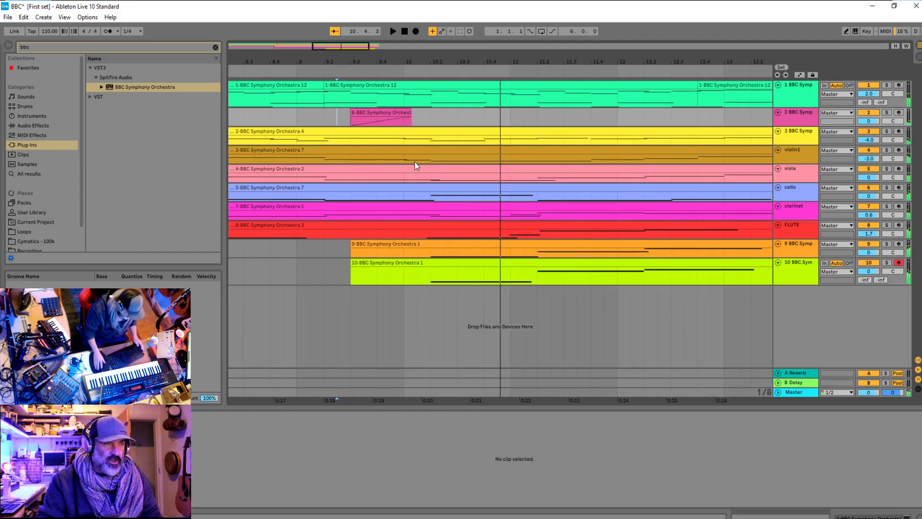
Play the arrangement around the second track's original clip near bar 5 and its copy at bar 9.3 to compare both passages
{"action": "key", "text": "minus"}
{"action": "key", "text": "minus"}
{"action": "left_click", "coordinate": [323, 118]}
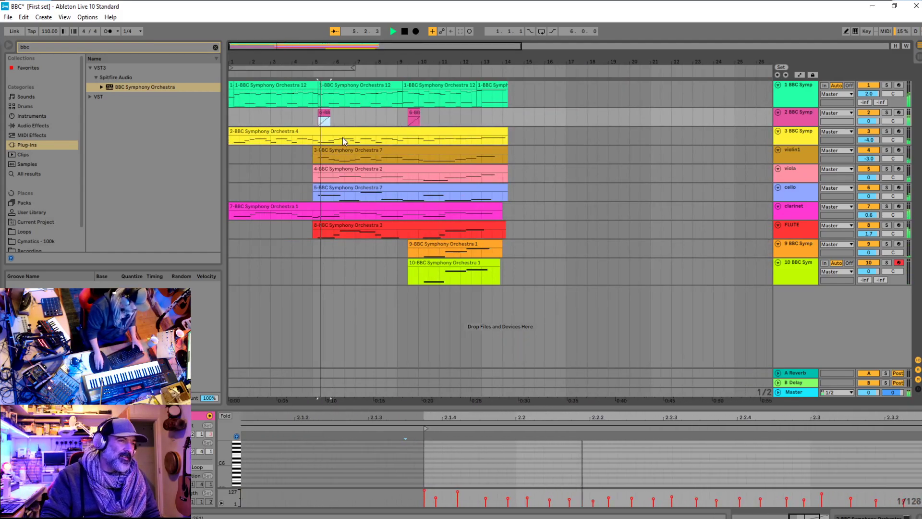
{"action": "left_click", "coordinate": [500, 206]}
{"action": "left_click", "coordinate": [410, 272]}
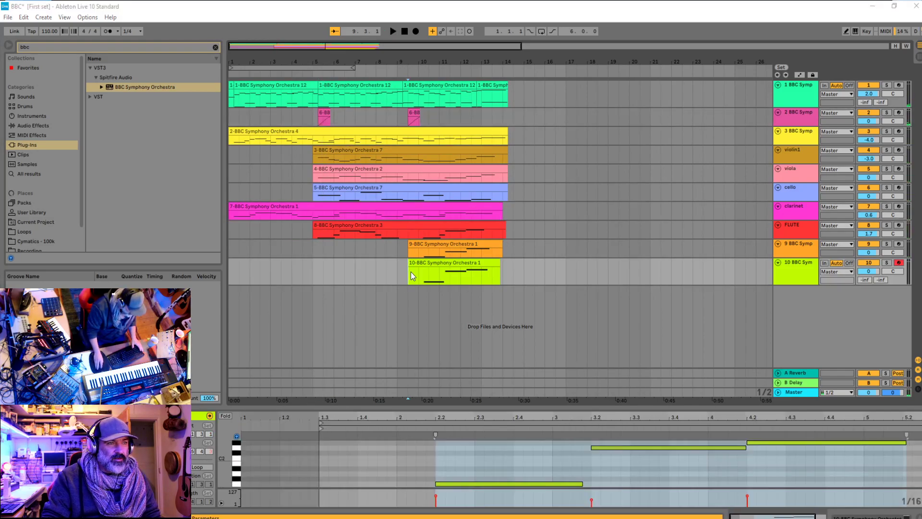
{"action": "key", "text": "space"}
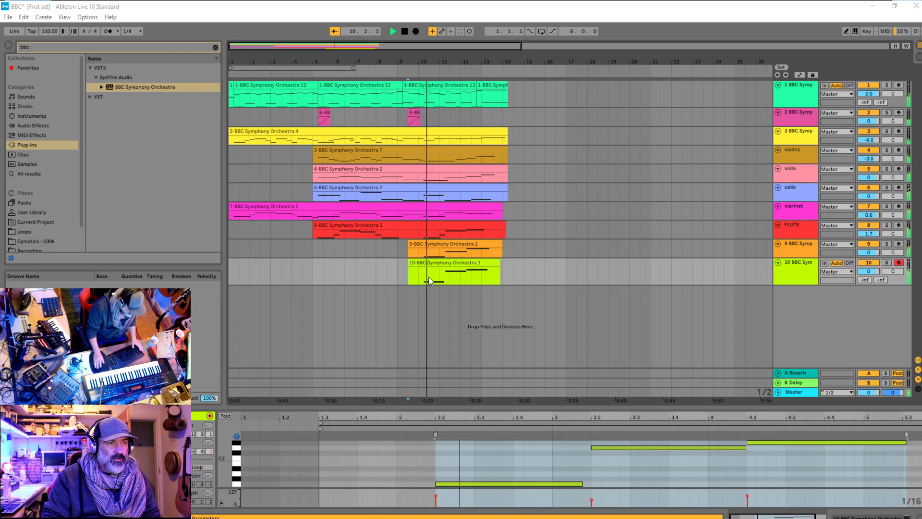
{"action": "left_click", "coordinate": [317, 117]}
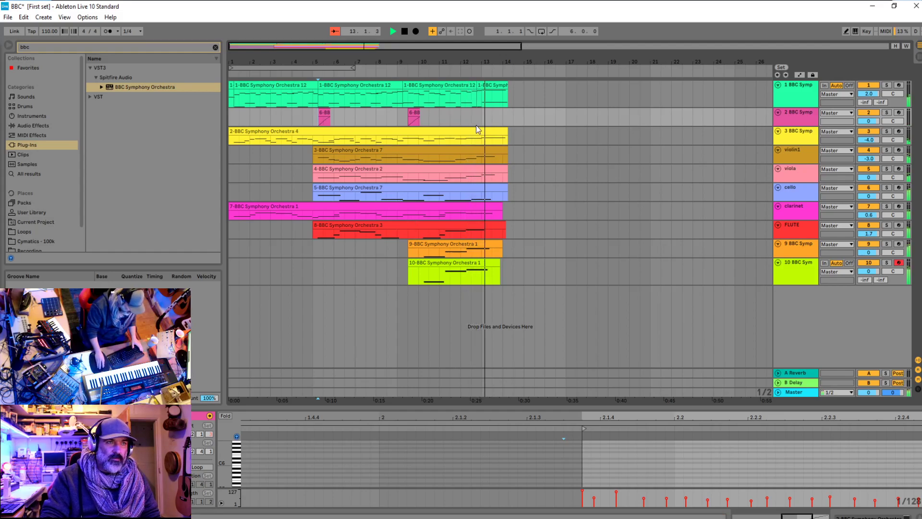
{"action": "key", "text": "space"}
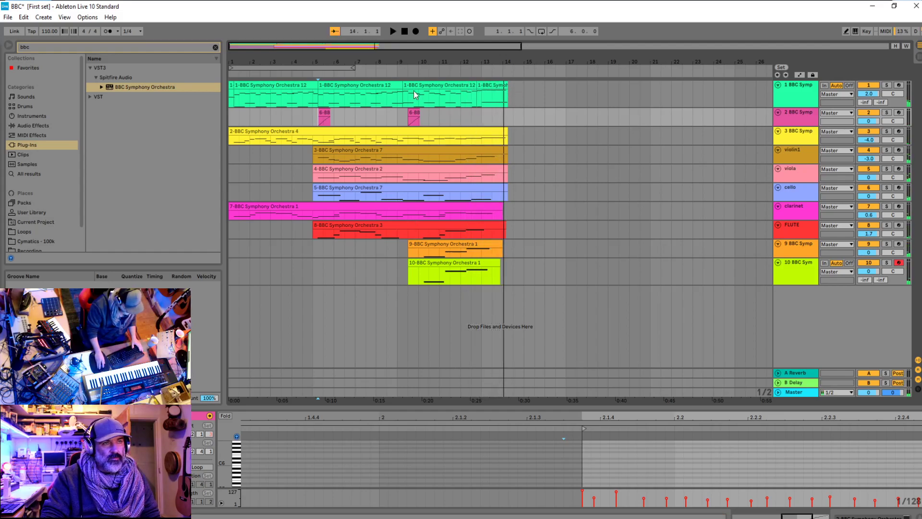
Play the arrangement from bar 5 to hear the second track's original clip in context
{"action": "left_click", "coordinate": [229, 120]}
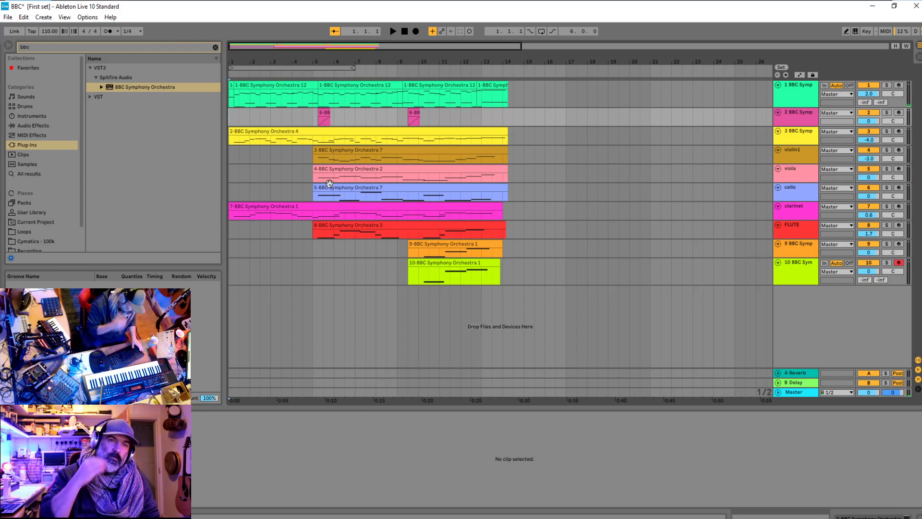
{"action": "left_click", "coordinate": [312, 119]}
{"action": "key", "text": "space"}
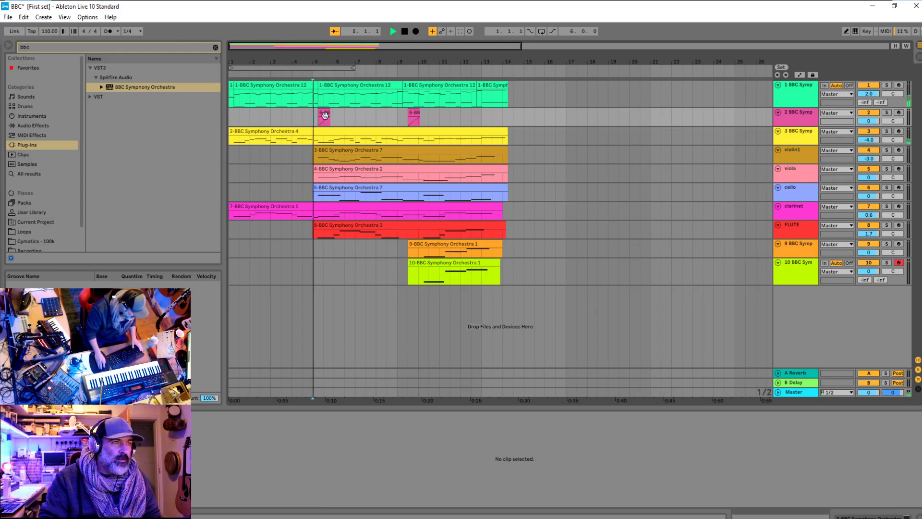
{"action": "key", "text": "space"}
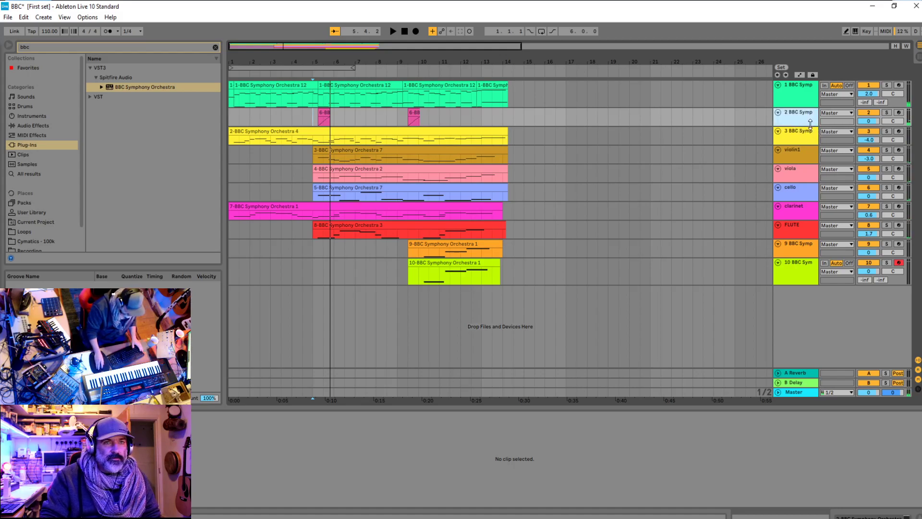
Enlarge the second track, raise its volume to 2.0 dB, and play on to bar 10 to check the balance
{"action": "mouse_move", "coordinate": [811, 126]}
{"action": "left_mouse_down"}
{"action": "mouse_move", "coordinate": [811, 168]}
{"action": "mouse_move", "coordinate": [811, 116]}
{"action": "mouse_move", "coordinate": [809, 133]}
{"action": "left_mouse_up"}
{"action": "key", "text": "ctrl+shift+w"}
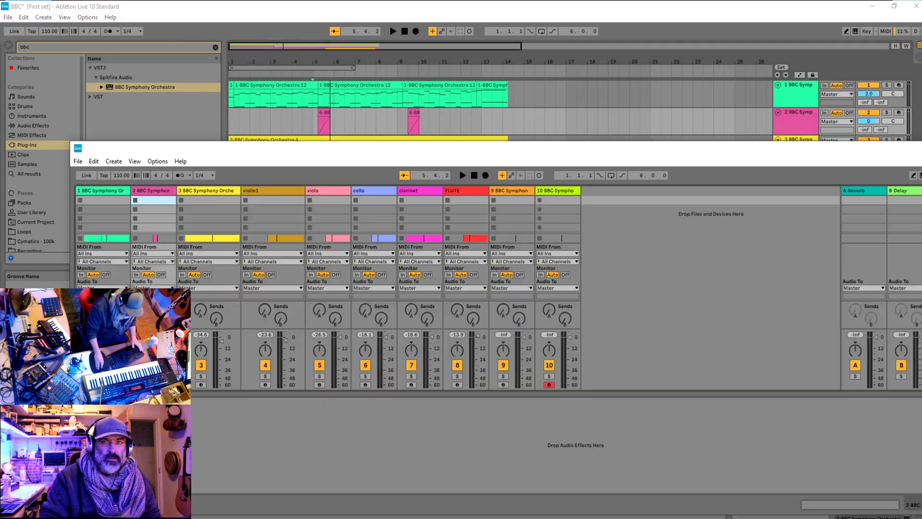
{"action": "key", "text": "space"}
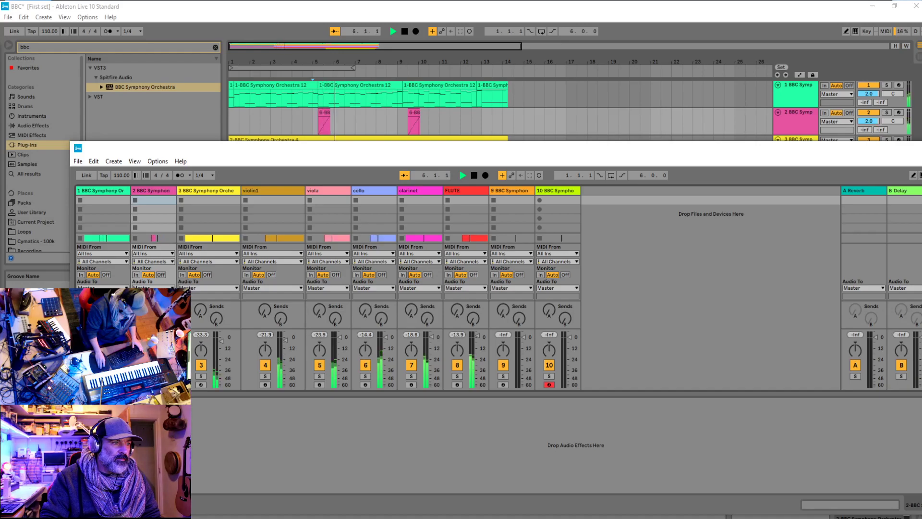
{"action": "left_click", "coordinate": [366, 126]}
{"action": "left_click", "coordinate": [396, 118]}
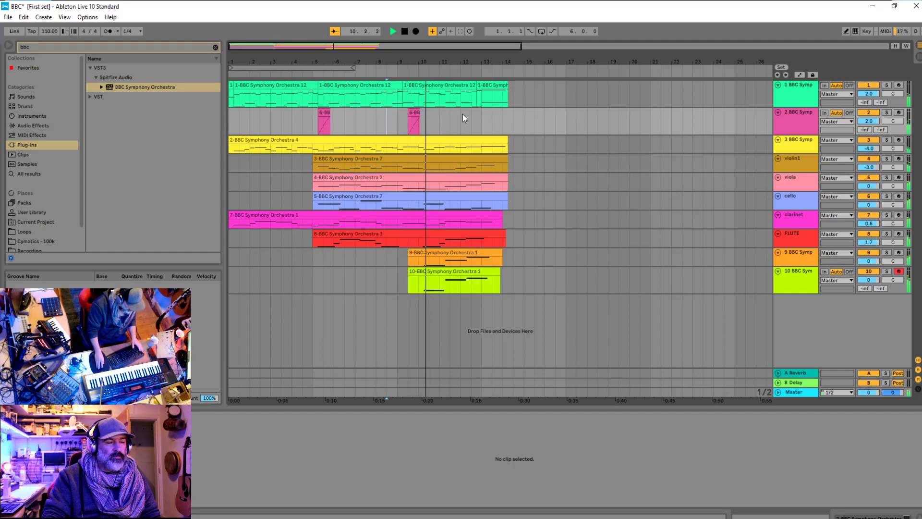
Try moving the second track's copied clip from bar 9.3 to just before 9.4, and play the passage
{"action": "double_click", "coordinate": [416, 115]}
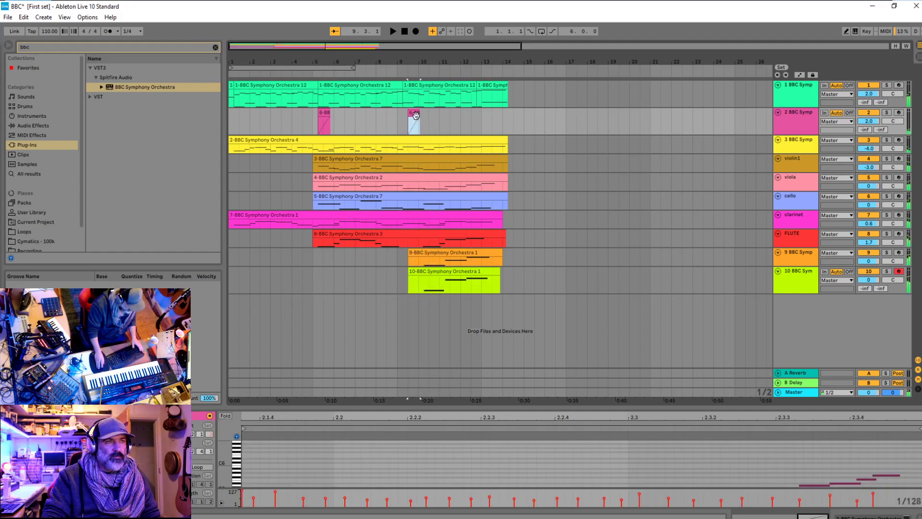
{"action": "key", "text": "z"}
{"action": "key", "text": "space"}
{"action": "left_click_drag", "start_coordinate": [362, 115], "coordinate": [412, 114]}
{"action": "left_click", "coordinate": [311, 119]}
{"action": "key", "text": "space"}
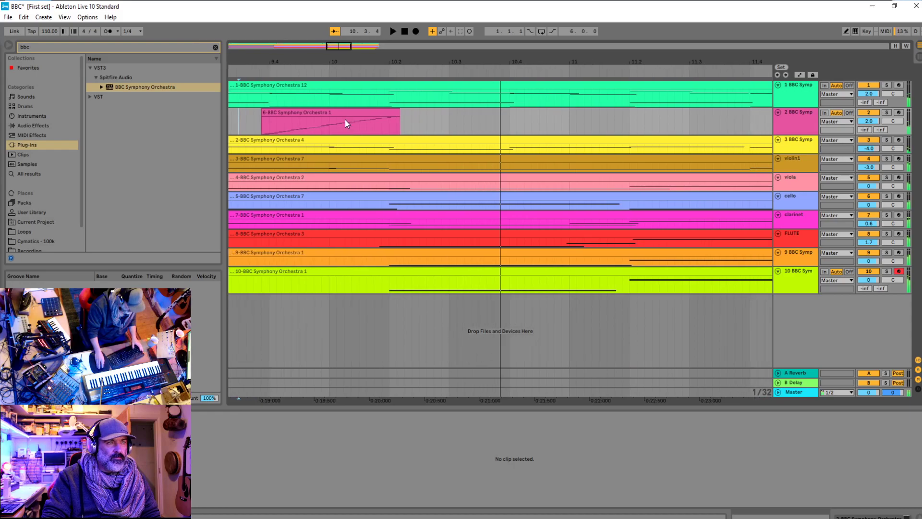
Try shifting the second track's copied clip further, to just before bar 10, and play it against the other tracks
{"action": "key", "text": "space"}
{"action": "left_click", "coordinate": [346, 114]}
{"action": "left_click_drag", "start_coordinate": [345, 113], "coordinate": [397, 113]}
{"action": "left_click", "coordinate": [287, 113]}
{"action": "key", "text": "space"}
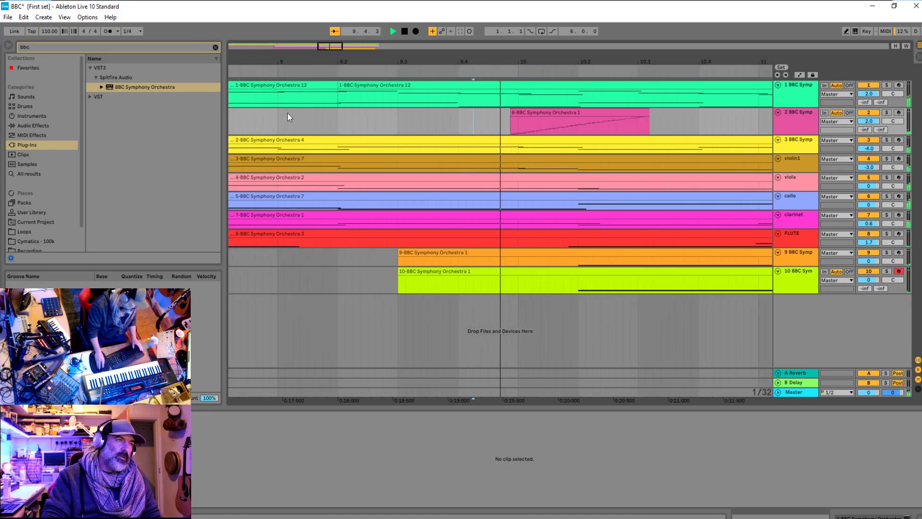
{"action": "key", "text": "space"}
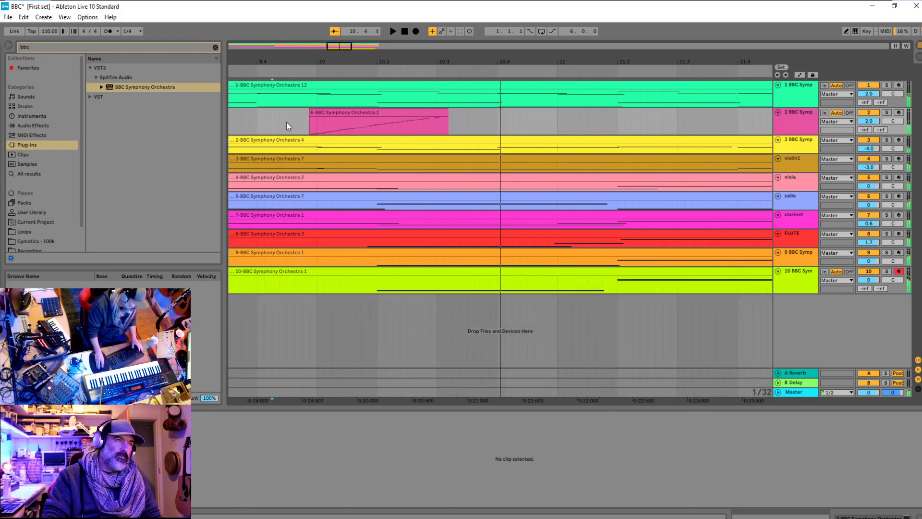
Return the second track's copied clip to the start of the ninth and tenth tracks' clips, and play the passage
{"action": "left_click", "coordinate": [394, 125]}
{"action": "key", "text": "minus"}
{"action": "key", "text": "minus"}
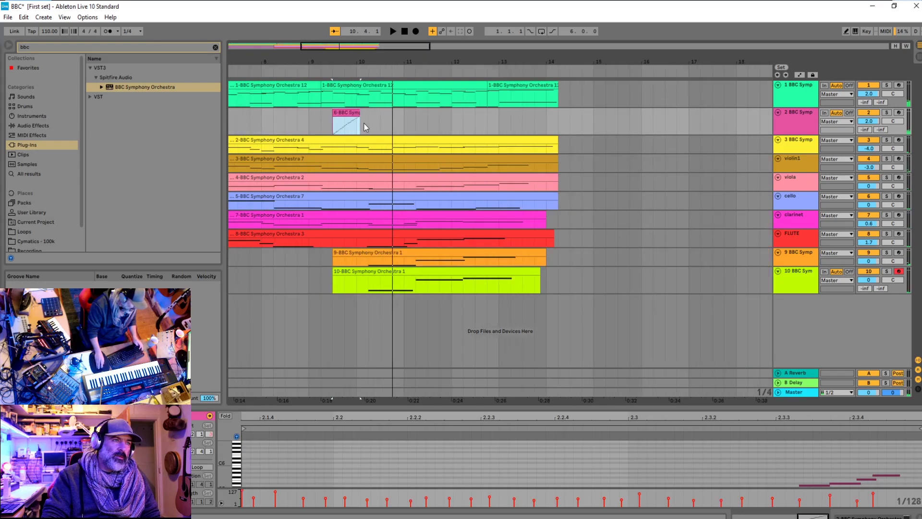
{"action": "left_click", "coordinate": [311, 118]}
{"action": "key", "text": "space"}
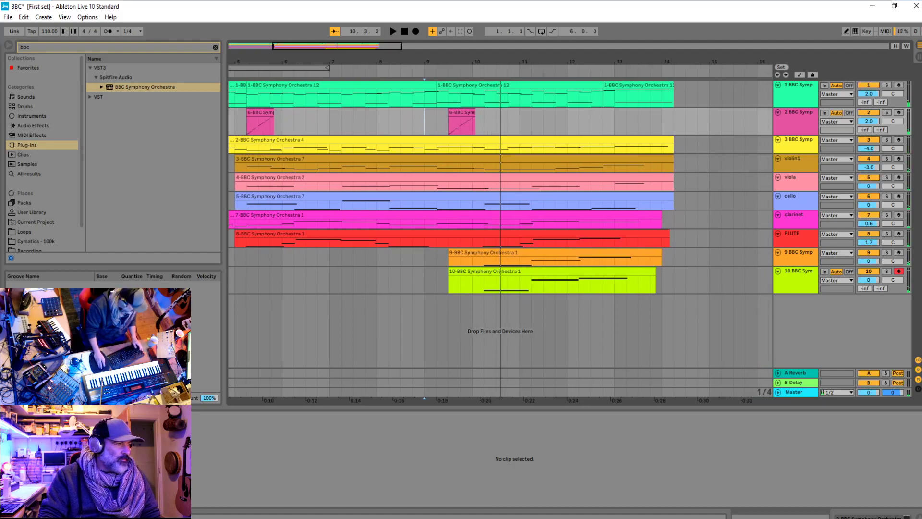
Add an eleventh track as a MIDI track and load the BBC Symphony Orchestra instrument on it
{"action": "right_click", "coordinate": [823, 317]}
{"action": "left_click", "coordinate": [852, 325]}
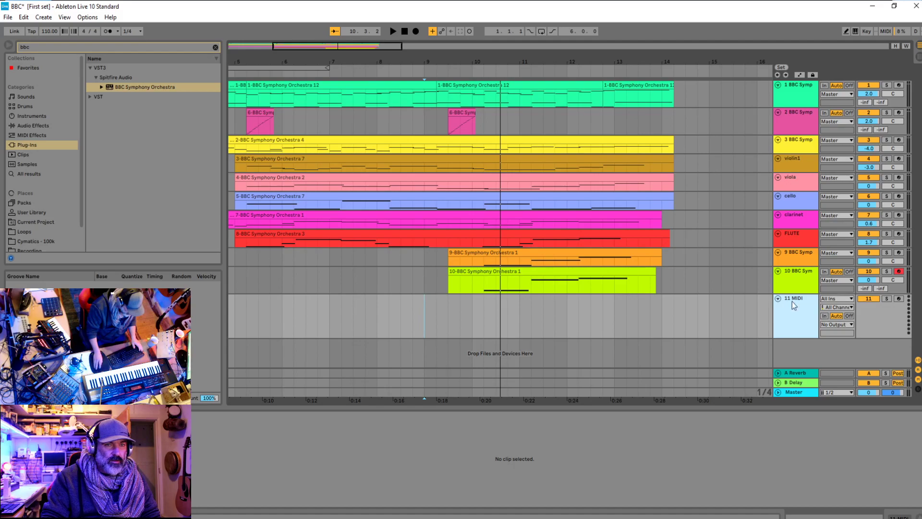
{"action": "double_click", "coordinate": [148, 89]}
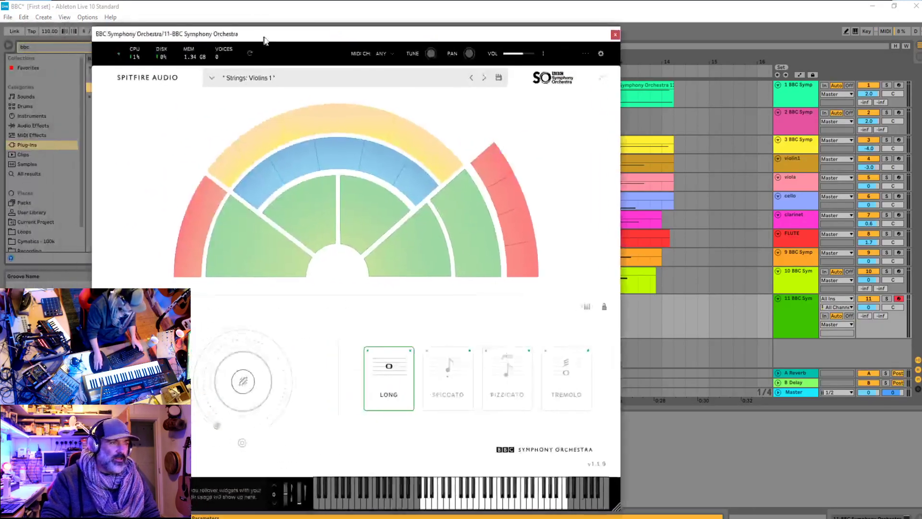
Compare Percussion and Tuned Percussion on the eleventh track, and enable Untuned Percussion alongside Timpani Hits in Percussion
{"action": "left_click", "coordinate": [255, 155]}
{"action": "left_click", "coordinate": [319, 124]}
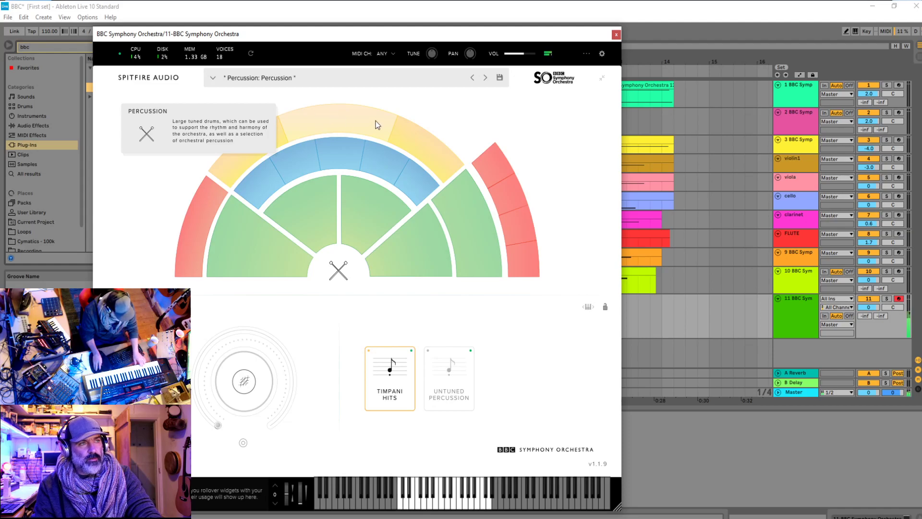
{"action": "left_click", "coordinate": [414, 134]}
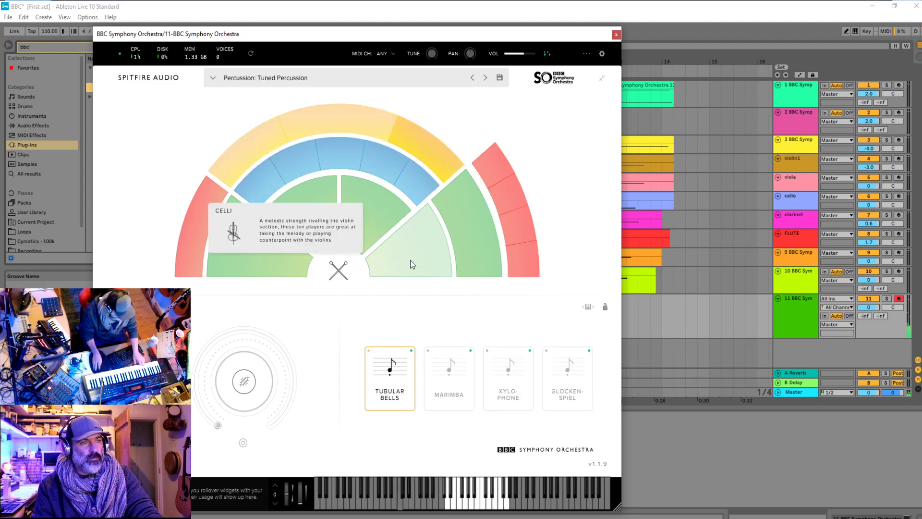
{"action": "left_click", "coordinate": [350, 129]}
{"action": "left_click", "coordinate": [442, 387]}
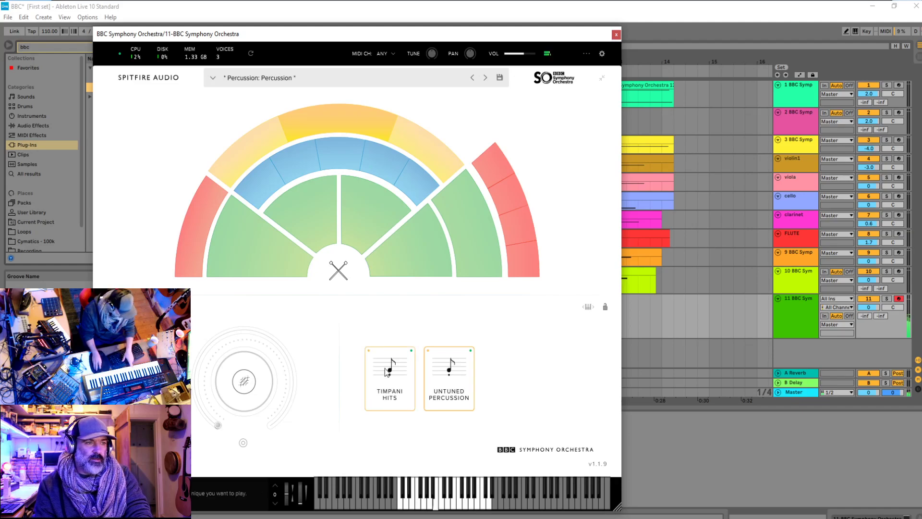
Audition the Marimba, Xylophone, Glockenspiel and Tubular Bells sounds of Tuned Percussion on the eleventh track
{"action": "left_click", "coordinate": [419, 144]}
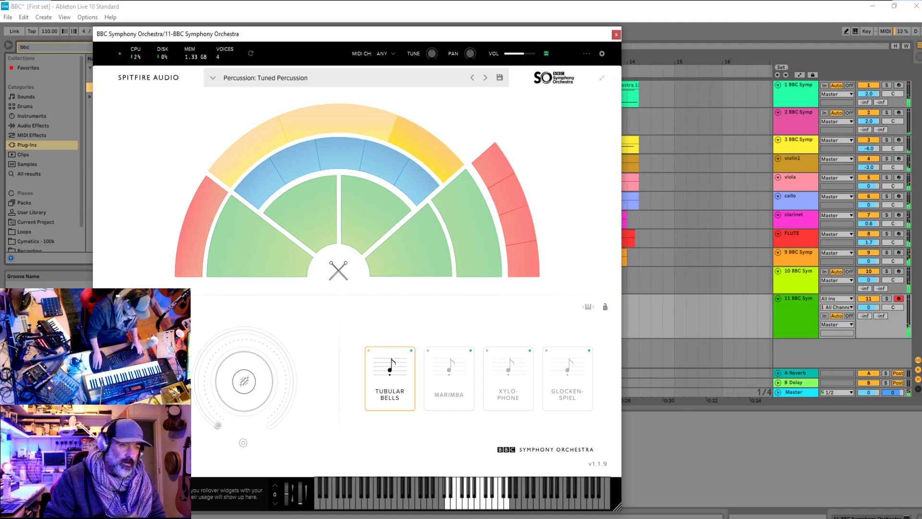
{"action": "left_click", "coordinate": [463, 379]}
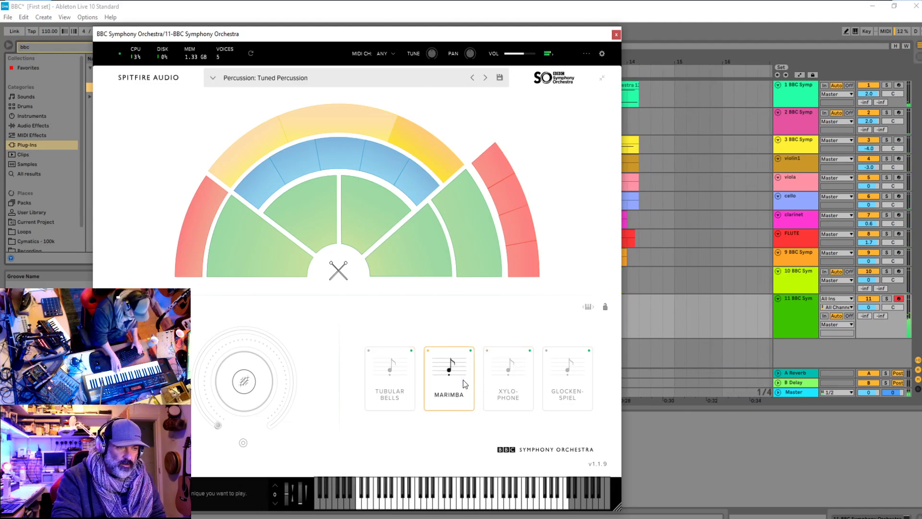
{"action": "left_click", "coordinate": [509, 379]}
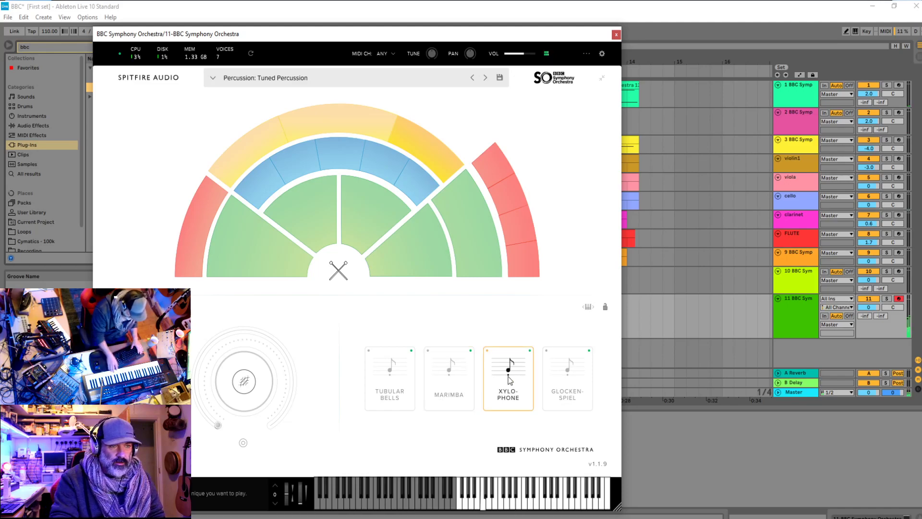
{"action": "left_click", "coordinate": [565, 393]}
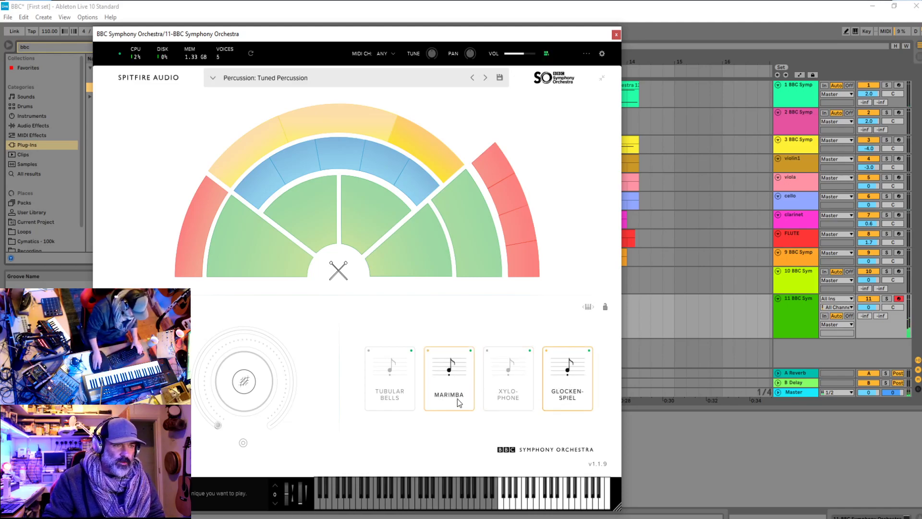
{"action": "left_click", "coordinate": [391, 385]}
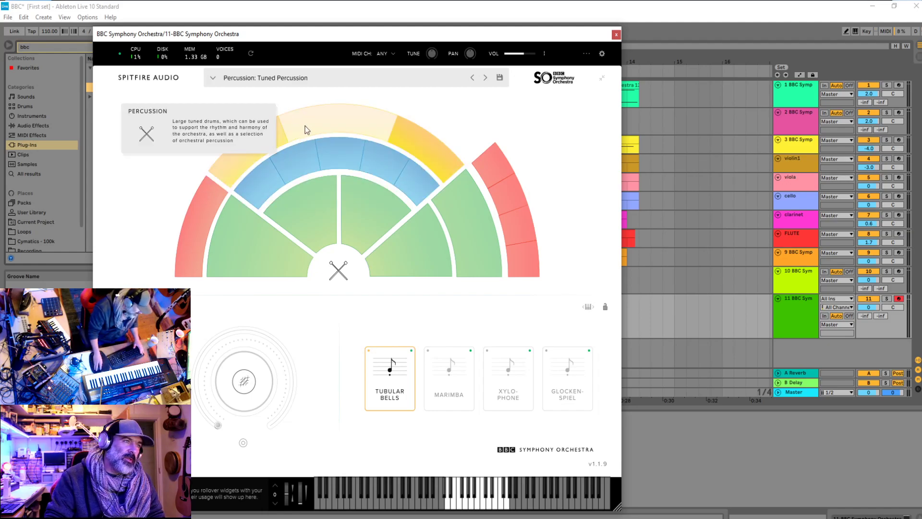
Switch the eleventh track's instrument back to Percussion and close its plug-in window
{"action": "left_click", "coordinate": [324, 114]}
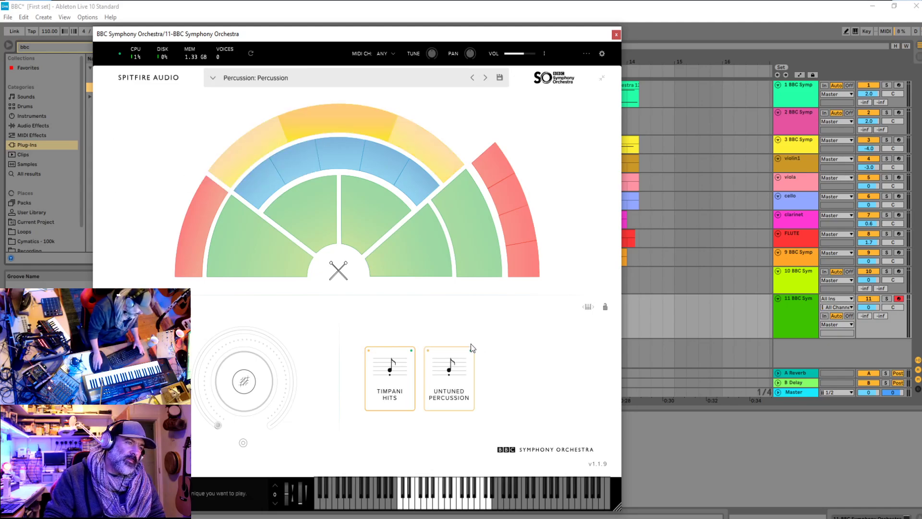
{"action": "left_click", "coordinate": [616, 34]}
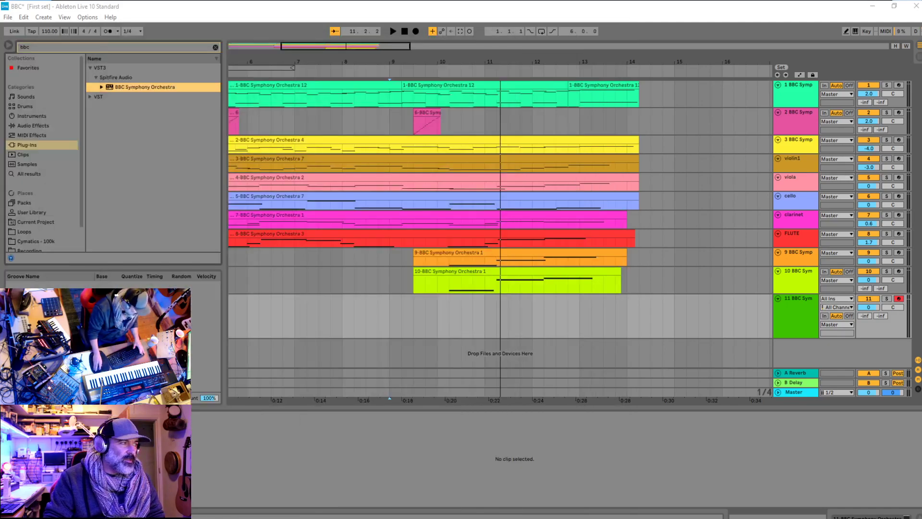
Play the whole arrangement from the start to rehearse a percussion part on the eleventh track
{"action": "key", "text": "w"}
{"action": "left_click", "coordinate": [230, 316]}
{"action": "key", "text": "space"}
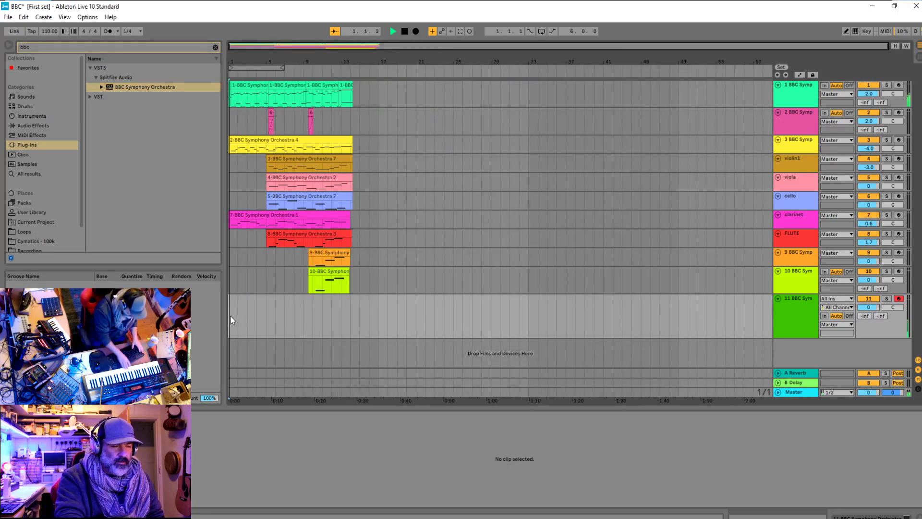
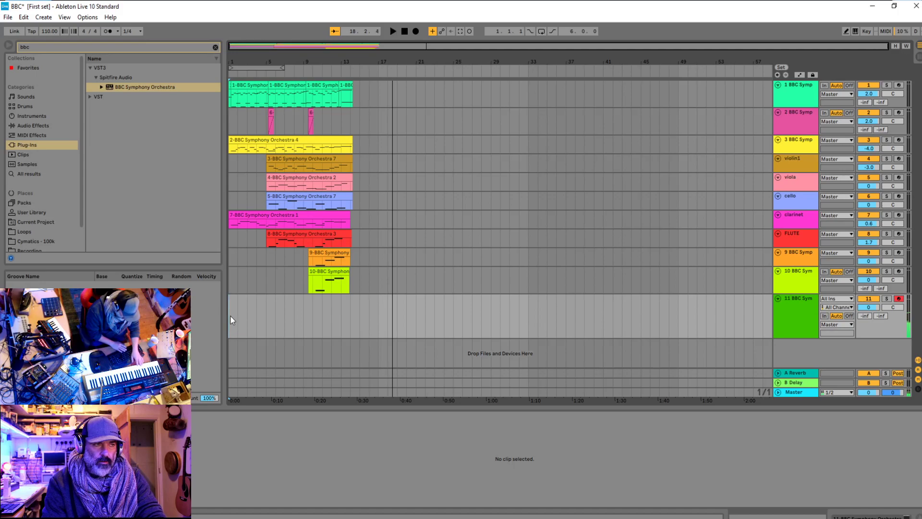
{"action": "key", "text": "space"}
{"action": "key", "text": "space"}
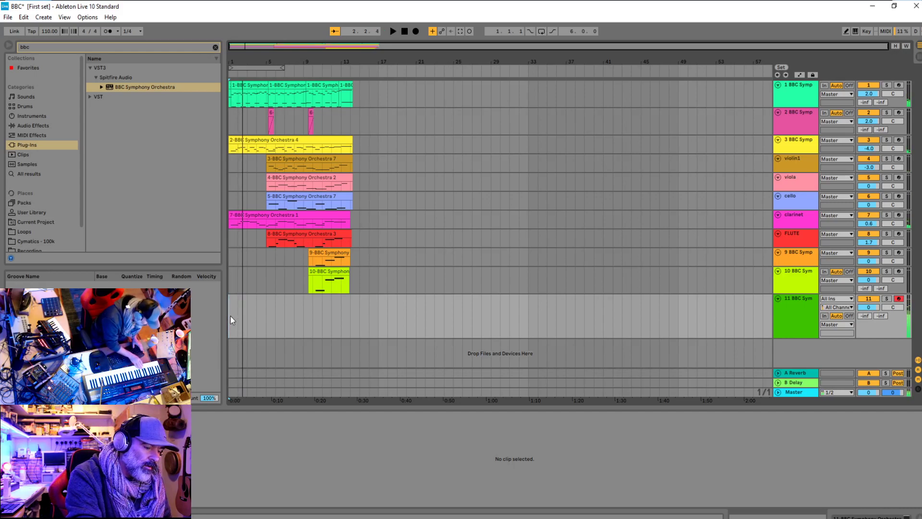
{"action": "key", "text": "space"}
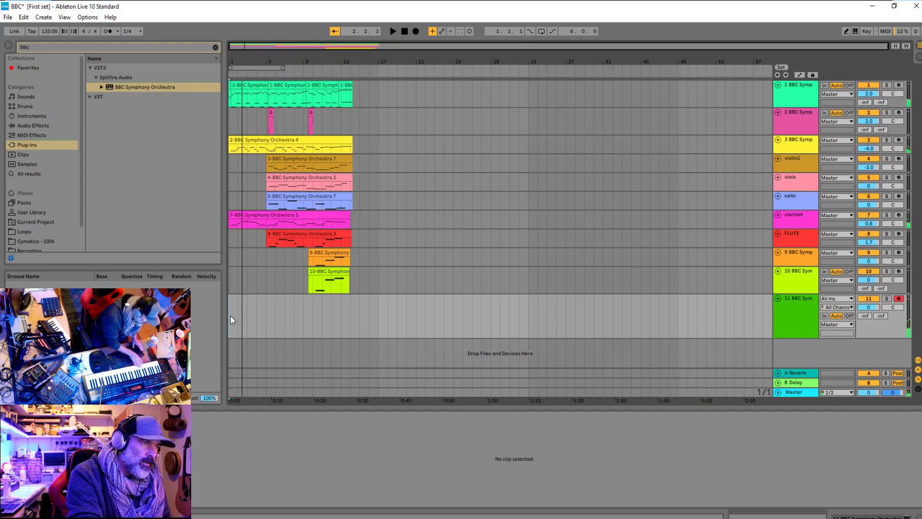
Rehearse and record a percussion part on the eleventh track from bar 4 to about bar 14
{"action": "left_click", "coordinate": [257, 301]}
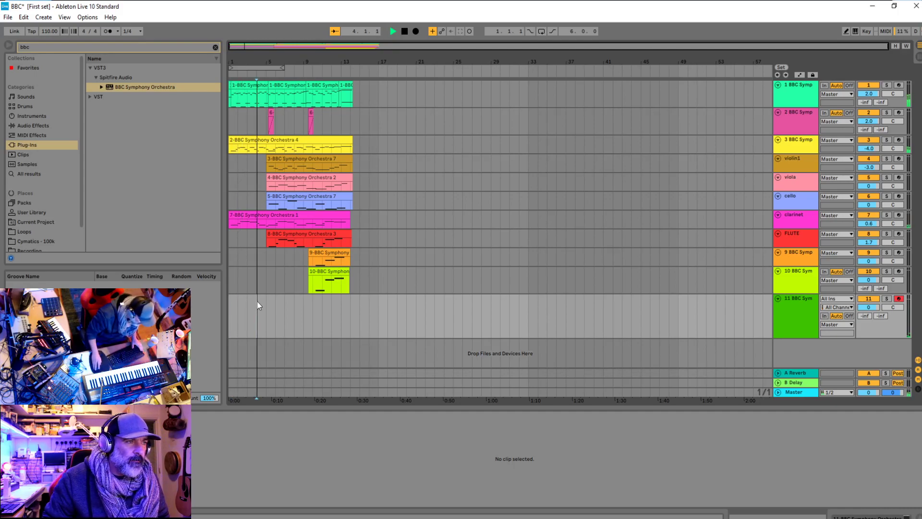
{"action": "key", "text": "space"}
{"action": "scroll", "coordinate": [346, 314], "scroll_direction": "up", "scroll_amount": 3}
{"action": "scroll", "coordinate": [368, 313], "scroll_direction": "down", "scroll_amount": 1}
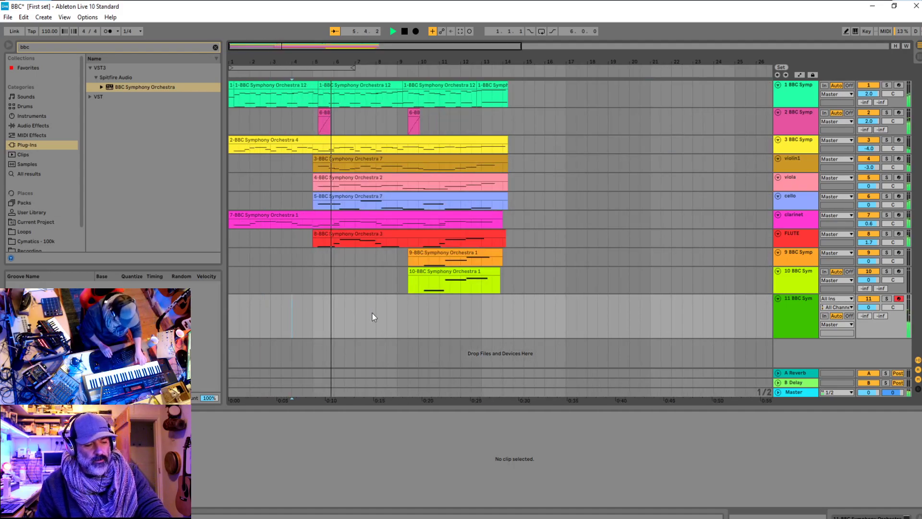
{"action": "key", "text": "space"}
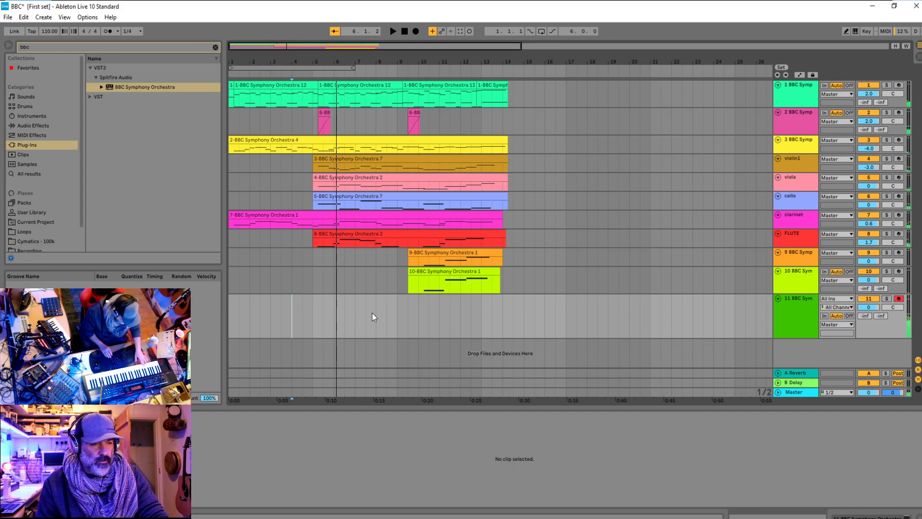
{"action": "key", "text": "F9"}
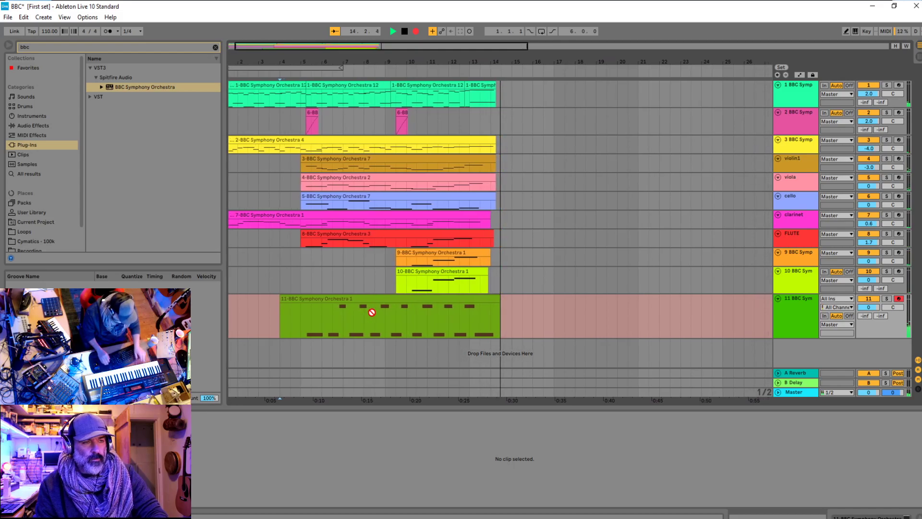
{"action": "key", "text": "space"}
Play the percussion clip from bar 5 and raise the velocities of the quiet upper notes in its bars 4 to 6
{"action": "left_click", "coordinate": [298, 321]}
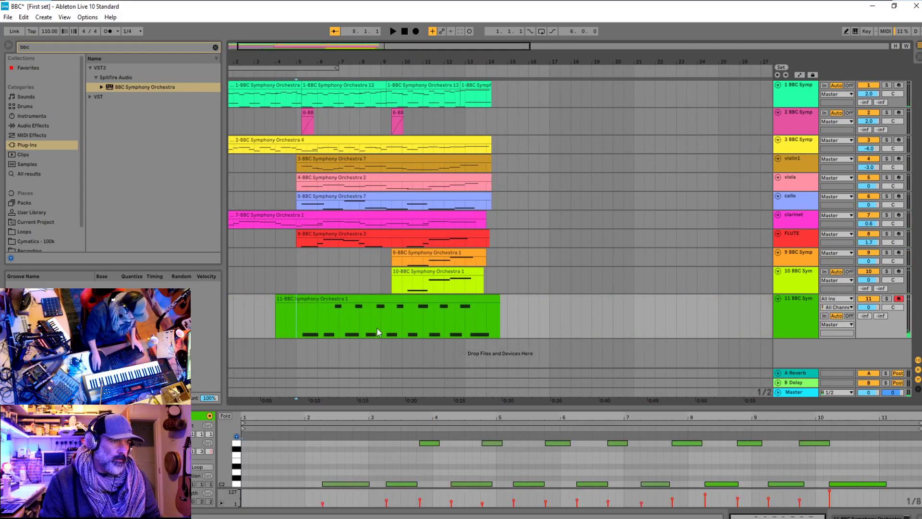
{"action": "key", "text": "space"}
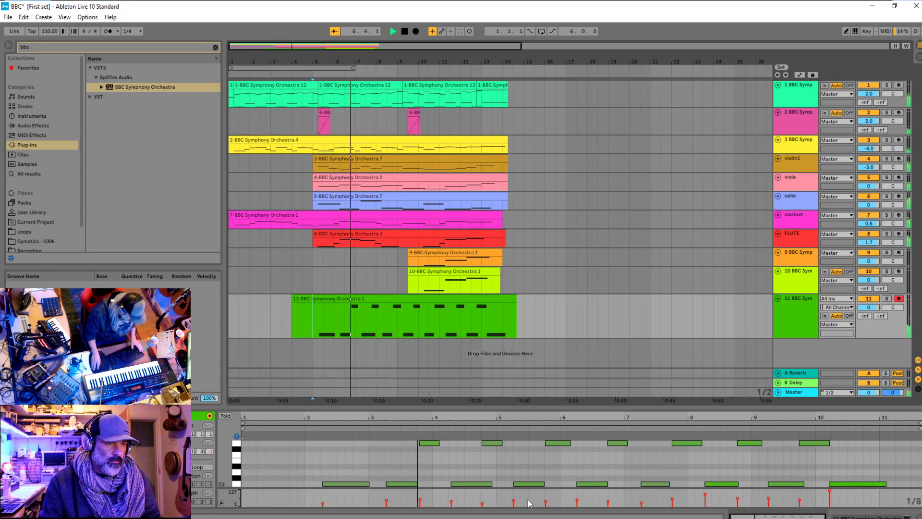
{"action": "left_click", "coordinate": [482, 505]}
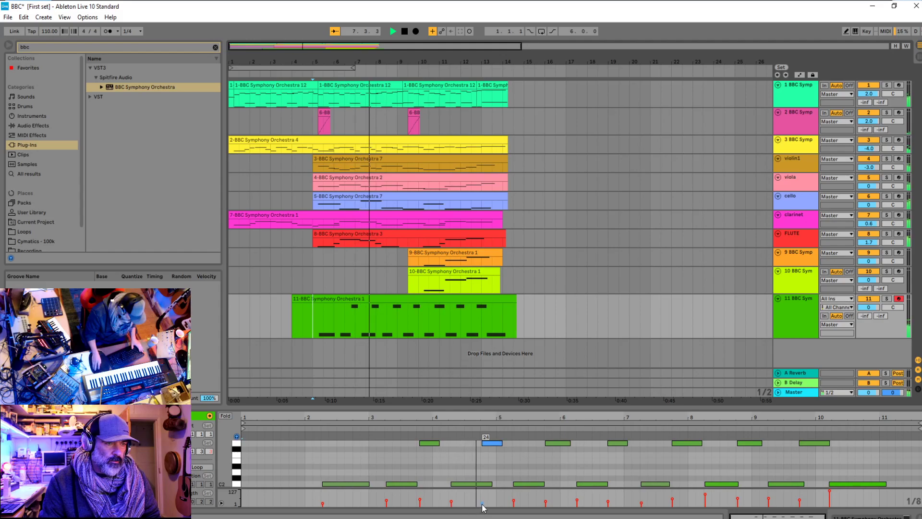
{"action": "key", "text": "space"}
{"action": "left_click_drag", "start_coordinate": [482, 504], "coordinate": [484, 504]}
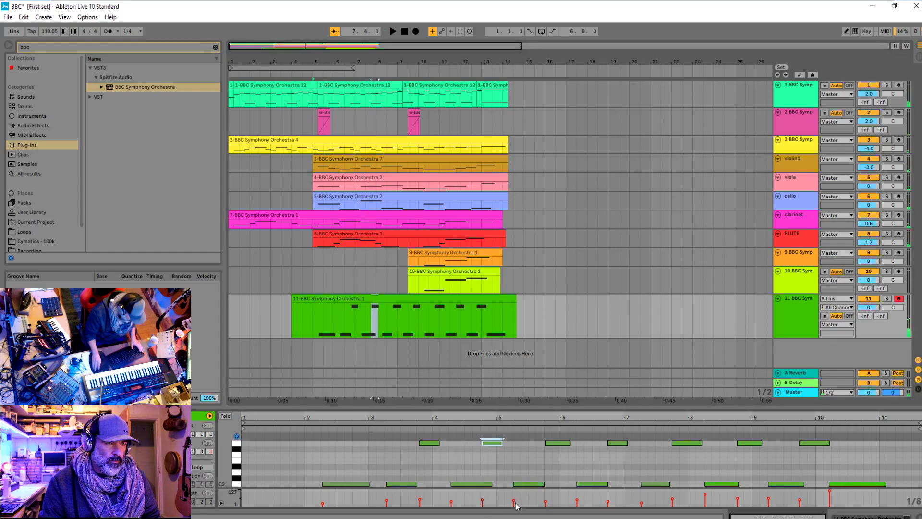
{"action": "left_click_drag", "start_coordinate": [549, 504], "coordinate": [549, 502]}
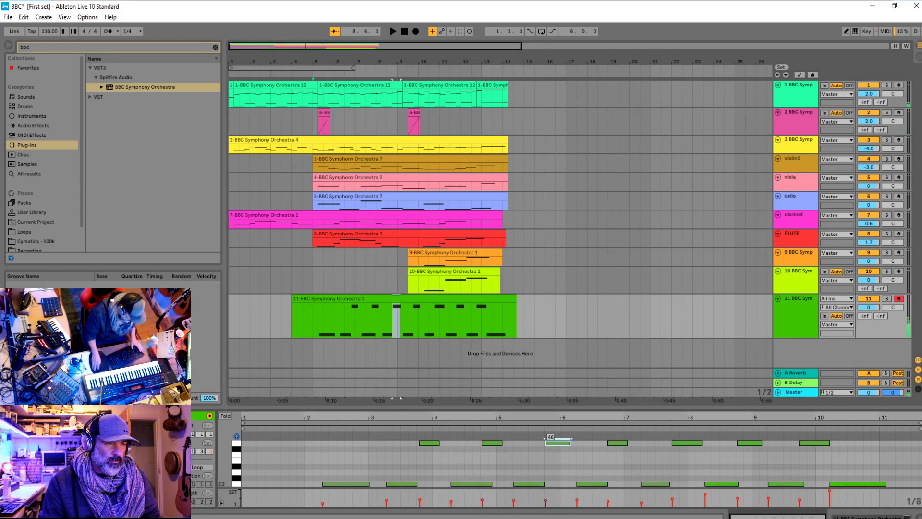
{"action": "left_click", "coordinate": [609, 503]}
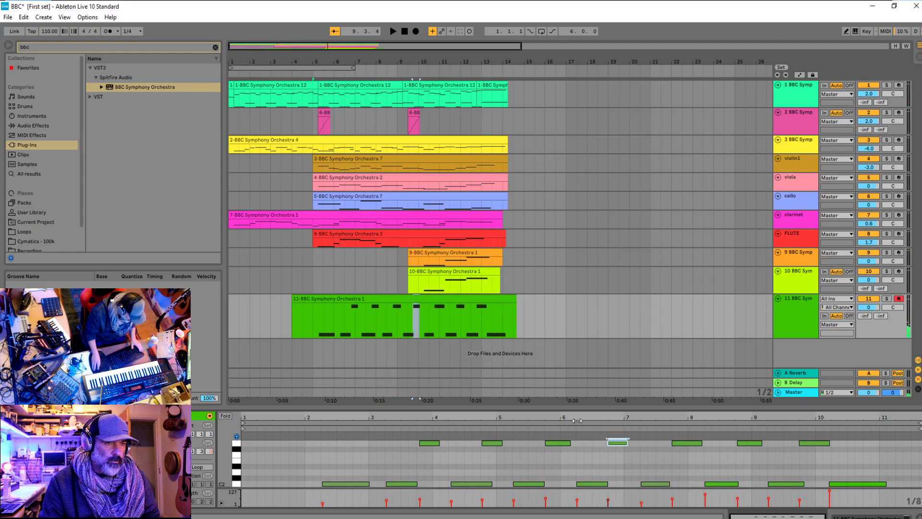
Quantize all notes of the percussion clip on the eleventh track
{"action": "left_click", "coordinate": [524, 459]}
{"action": "key", "text": "space"}
{"action": "key", "text": "ctrl+a"}
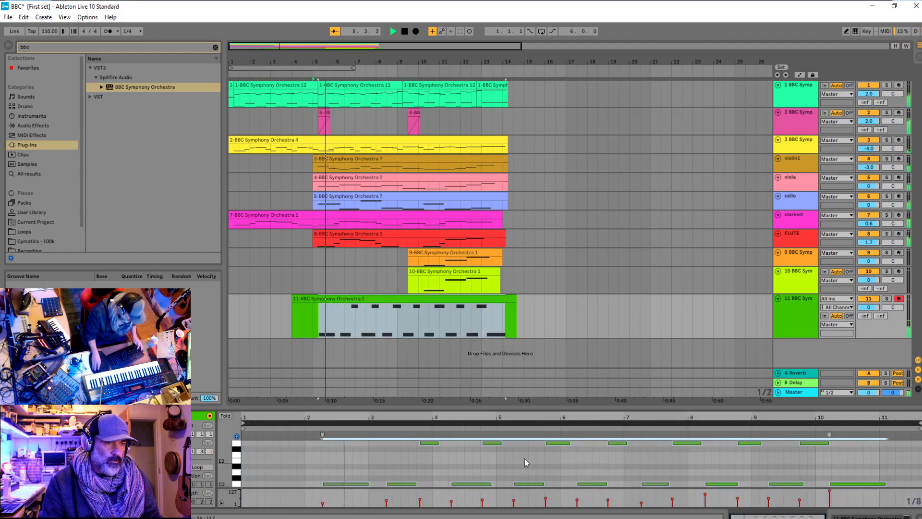
{"action": "right_click", "coordinate": [524, 458]}
{"action": "left_click", "coordinate": [578, 290]}
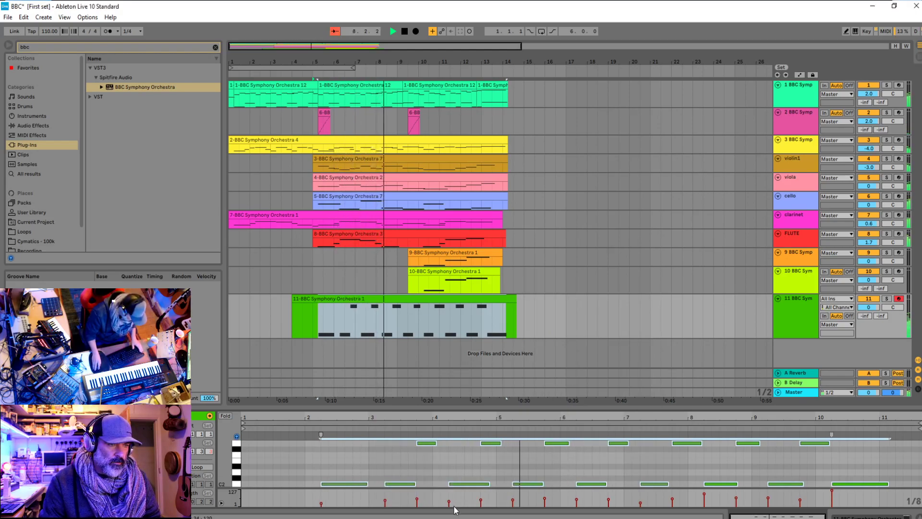
Raise the velocities of the quiet percussion notes around bar 7 of the clip while listening to the arrangement
{"action": "left_click", "coordinate": [476, 484]}
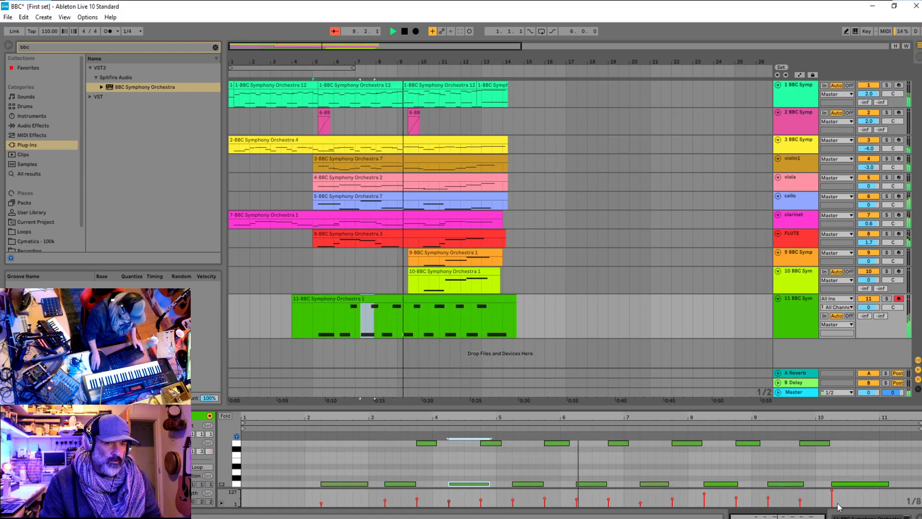
{"action": "mouse_move", "coordinate": [834, 496]}
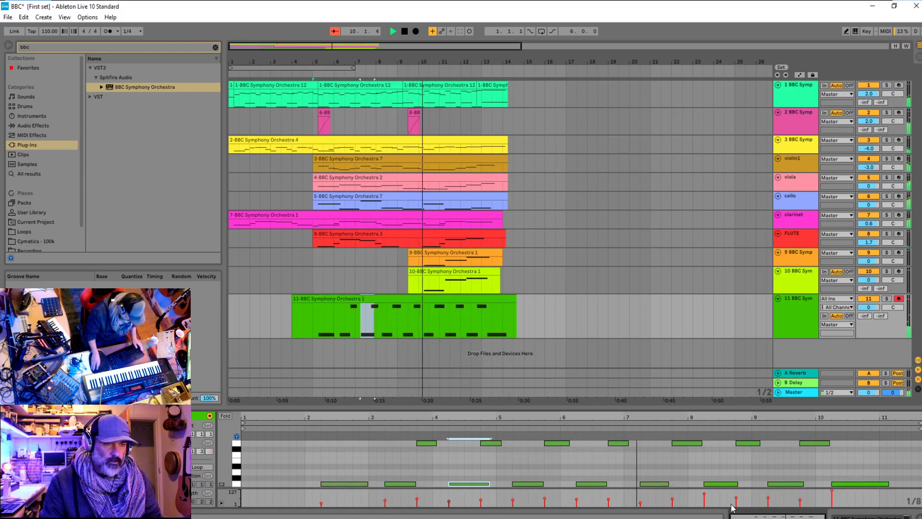
{"action": "left_click", "coordinate": [643, 505]}
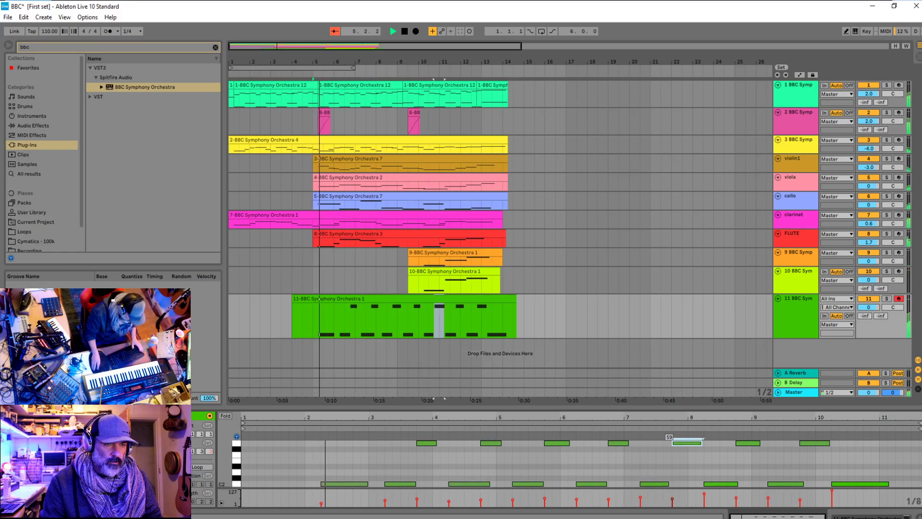
{"action": "left_click", "coordinate": [629, 502]}
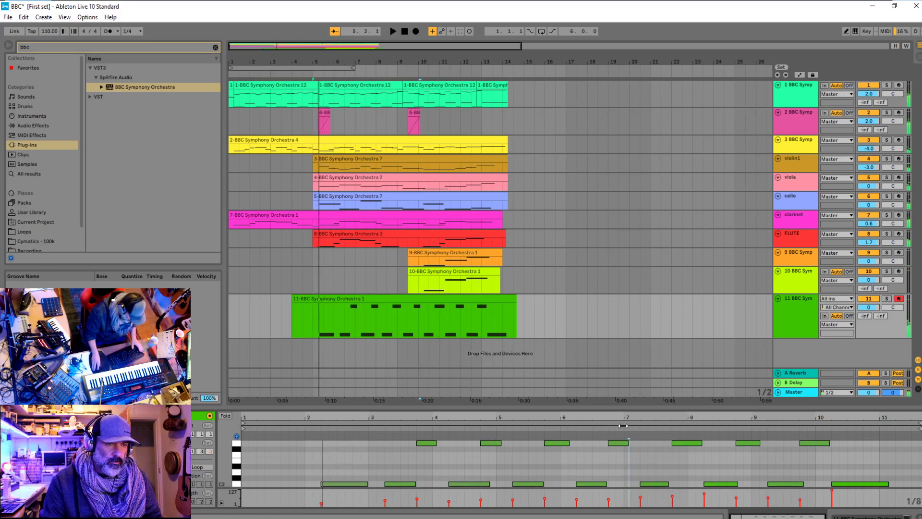
Raise the velocities of the two notes in bar 9 of the percussion clip and replay its ending to check the last note
{"action": "left_click", "coordinate": [623, 429]}
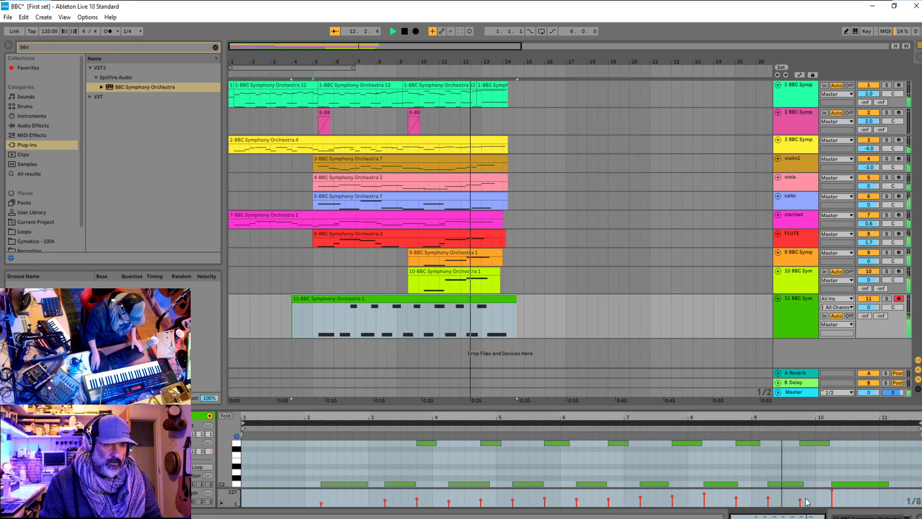
{"action": "left_click", "coordinate": [769, 500]}
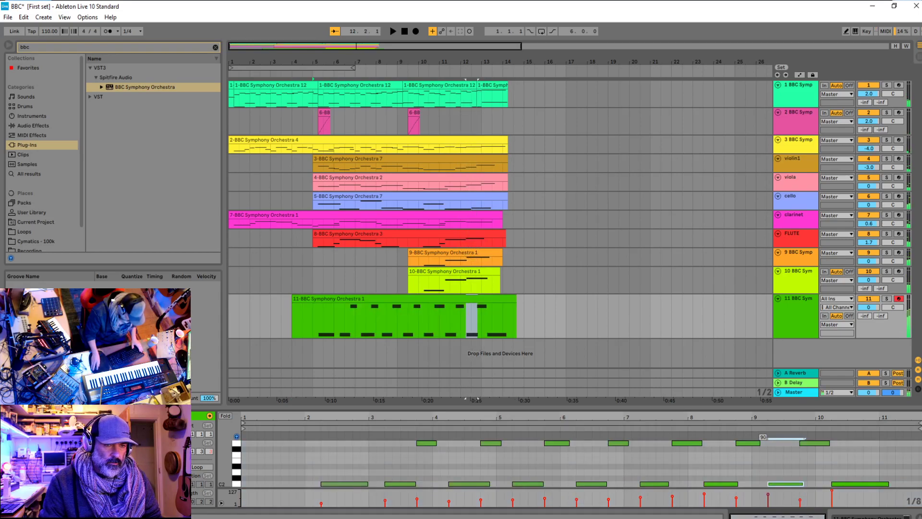
{"action": "left_click", "coordinate": [800, 502]}
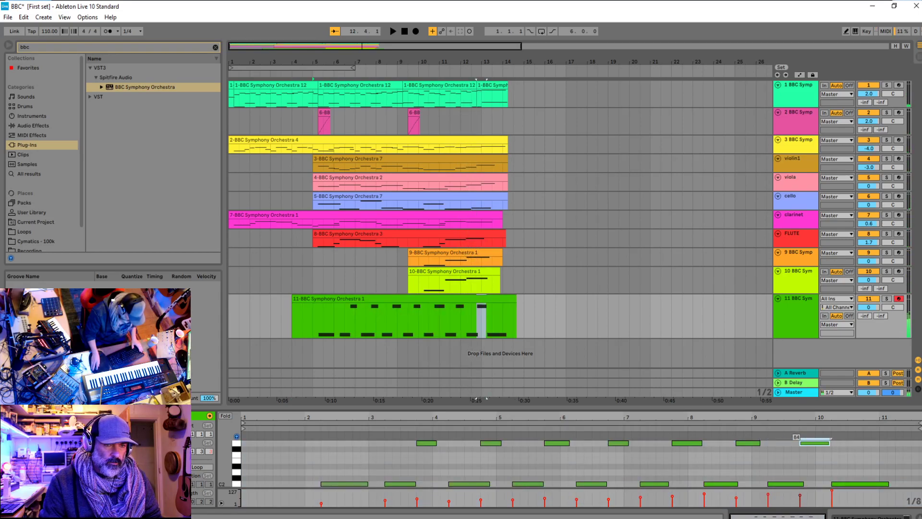
{"action": "key", "text": "space"}
{"action": "left_click", "coordinate": [716, 425]}
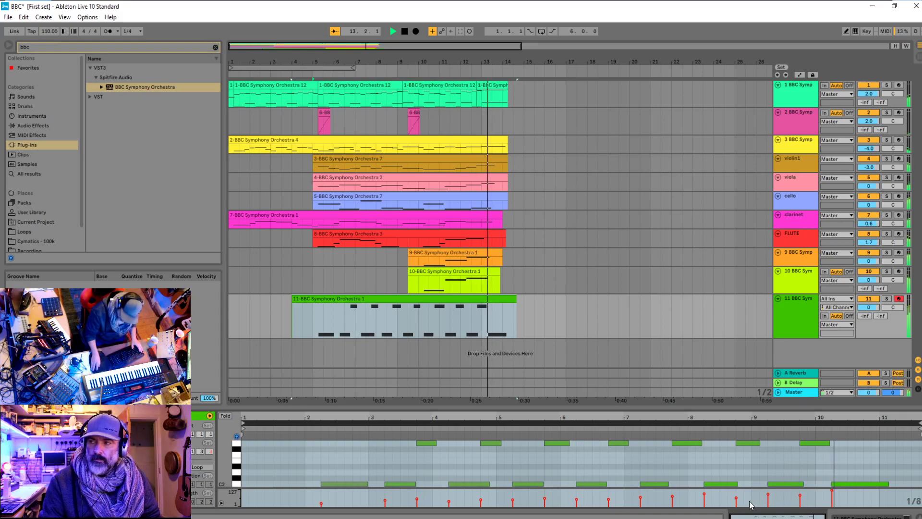
{"action": "left_click", "coordinate": [833, 490]}
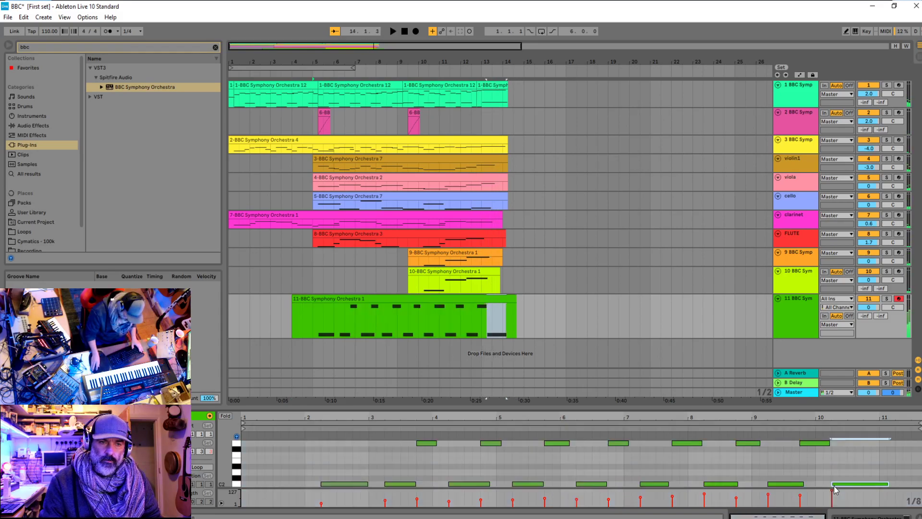
Insert a MIDI track below the eleventh one, make it slightly taller and load BBC Symphony Orchestra on it
{"action": "left_click", "coordinate": [330, 329]}
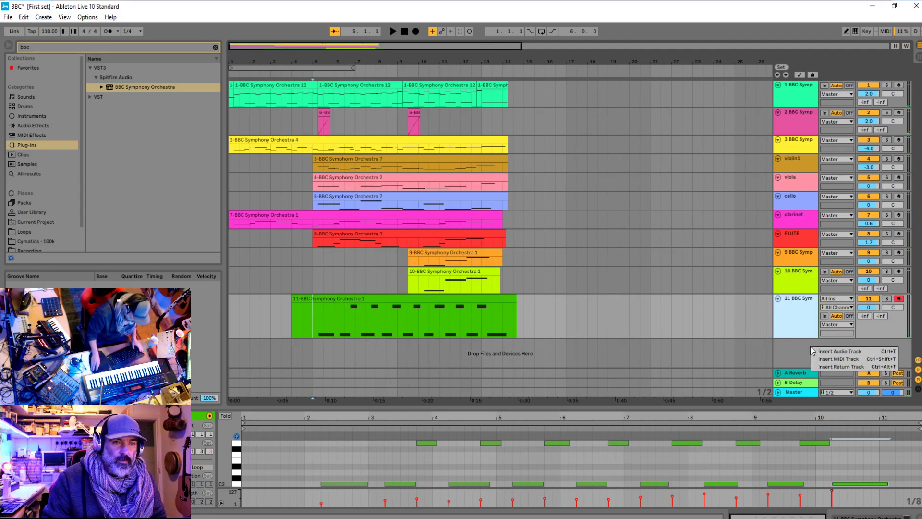
{"action": "double_click", "coordinate": [836, 363]}
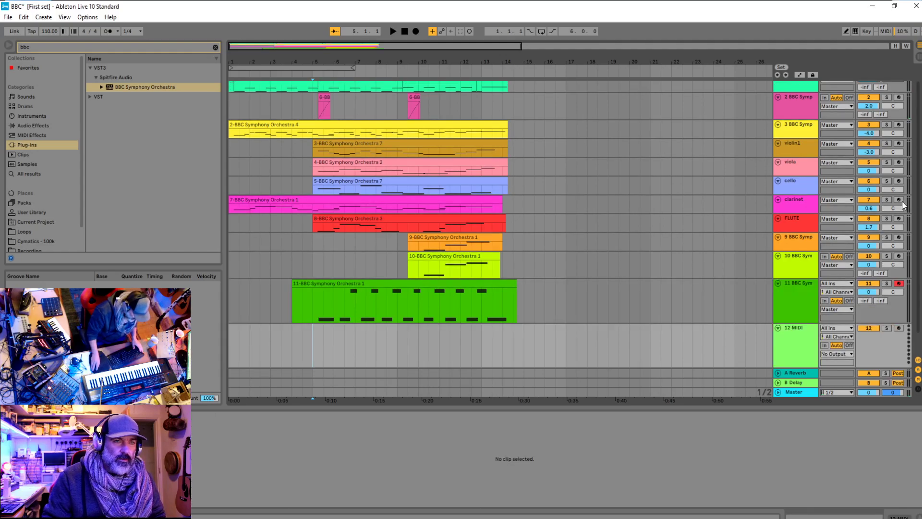
{"action": "scroll", "coordinate": [918, 210], "scroll_direction": "down", "scroll_amount": 1}
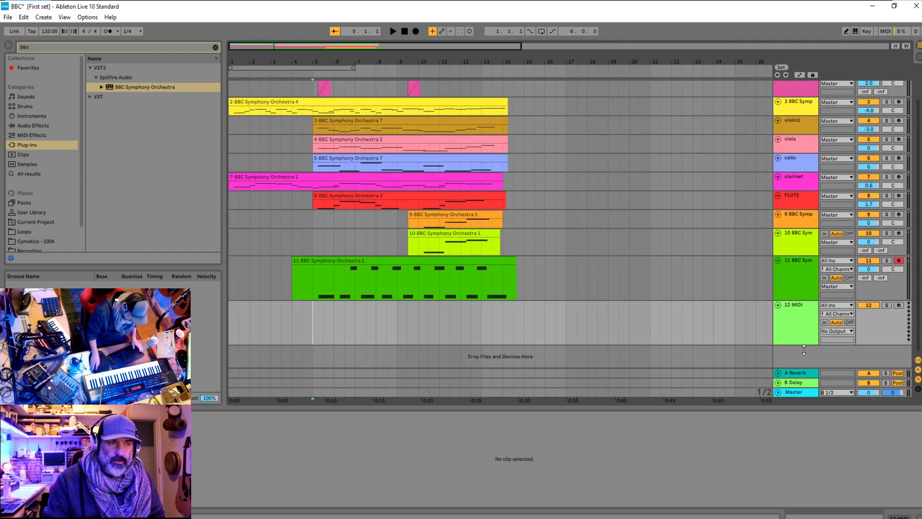
{"action": "left_click_drag", "start_coordinate": [804, 350], "coordinate": [804, 359]}
{"action": "left_click", "coordinate": [125, 88]}
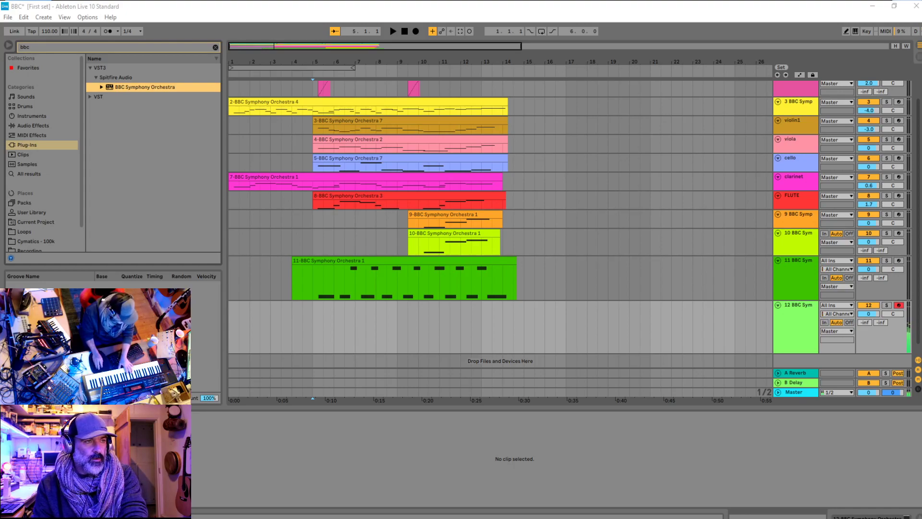
Rehearse and record a new part on the twelfth track from the middle of bar 3 to about the end of bar 14
{"action": "left_click", "coordinate": [282, 328]}
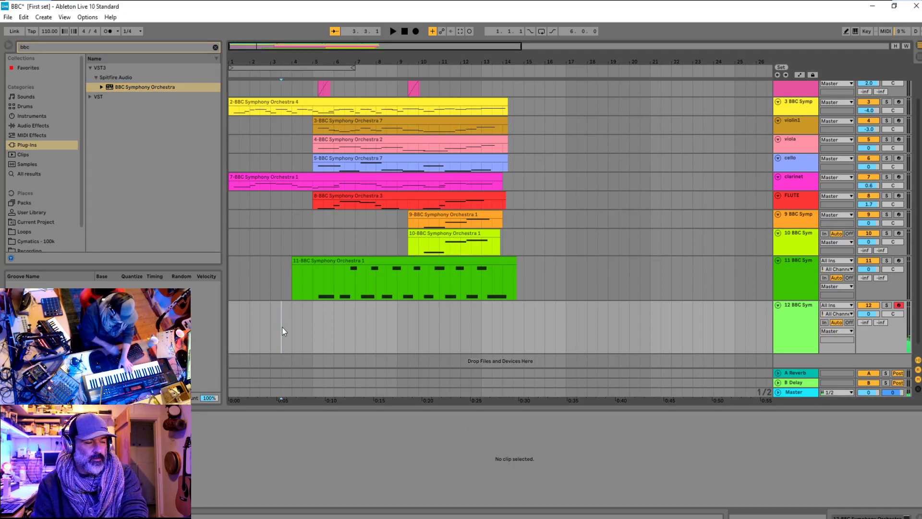
{"action": "key", "text": "space"}
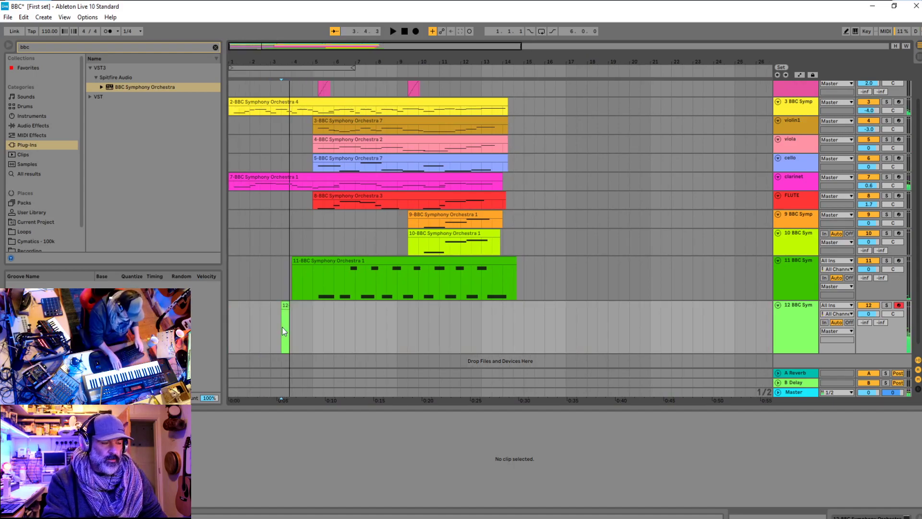
{"action": "key", "text": "F9"}
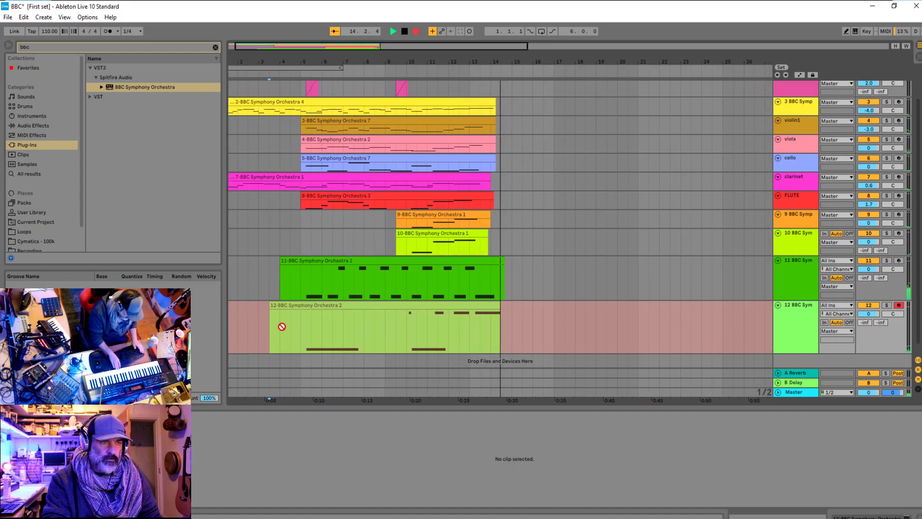
{"action": "key", "text": "space"}
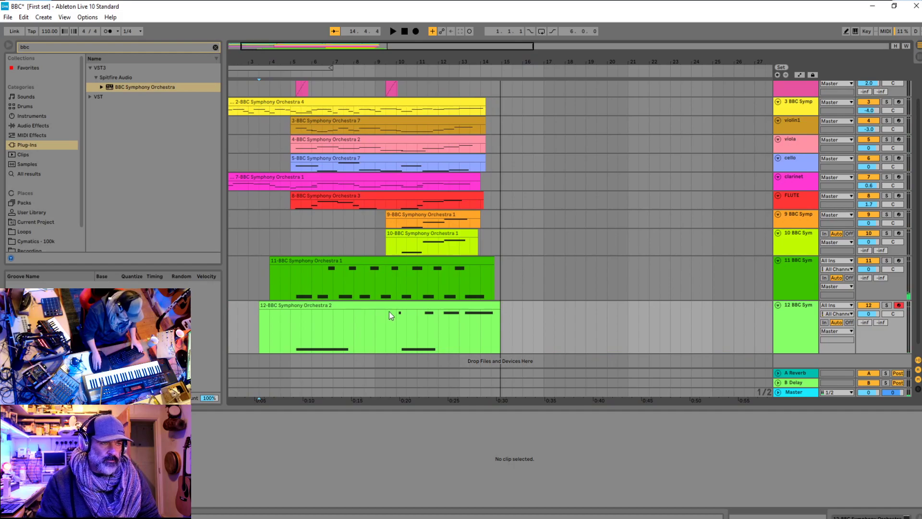
Open the twelfth track's recorded clip in an enlarged note editor and fold the view to the used notes
{"action": "left_click", "coordinate": [389, 311]}
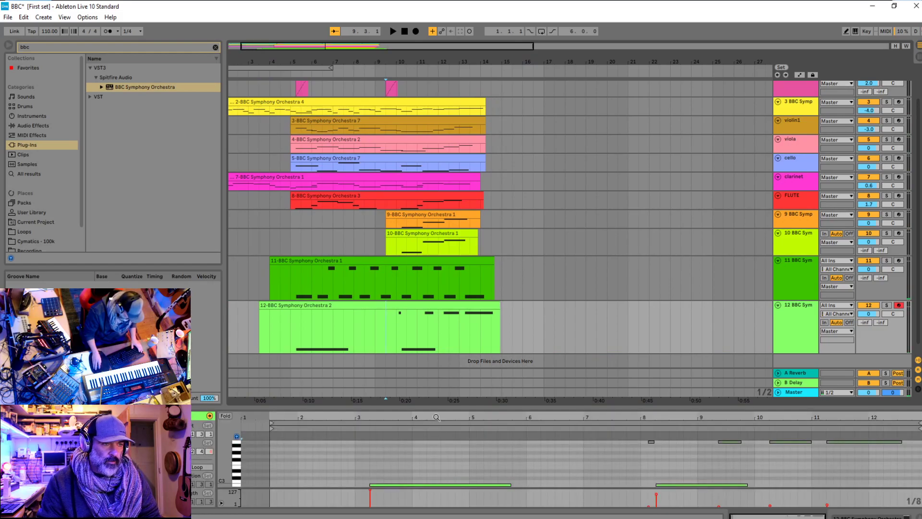
{"action": "left_click_drag", "start_coordinate": [437, 406], "coordinate": [437, 291]}
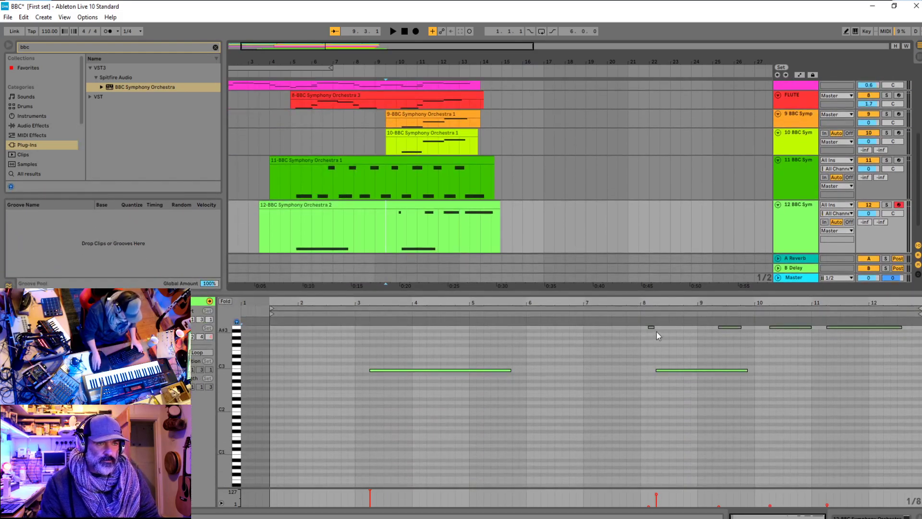
{"action": "left_click", "coordinate": [230, 303]}
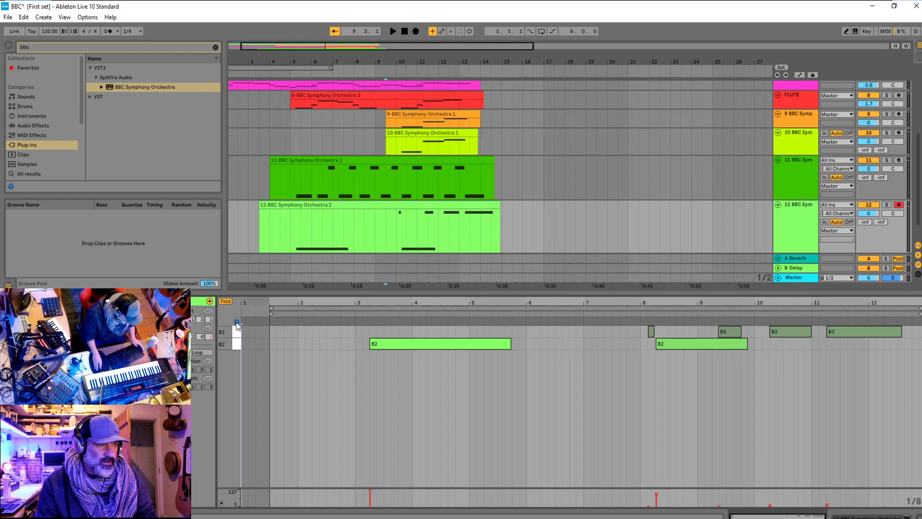
{"action": "left_click", "coordinate": [226, 301]}
{"action": "left_click", "coordinate": [226, 301]}
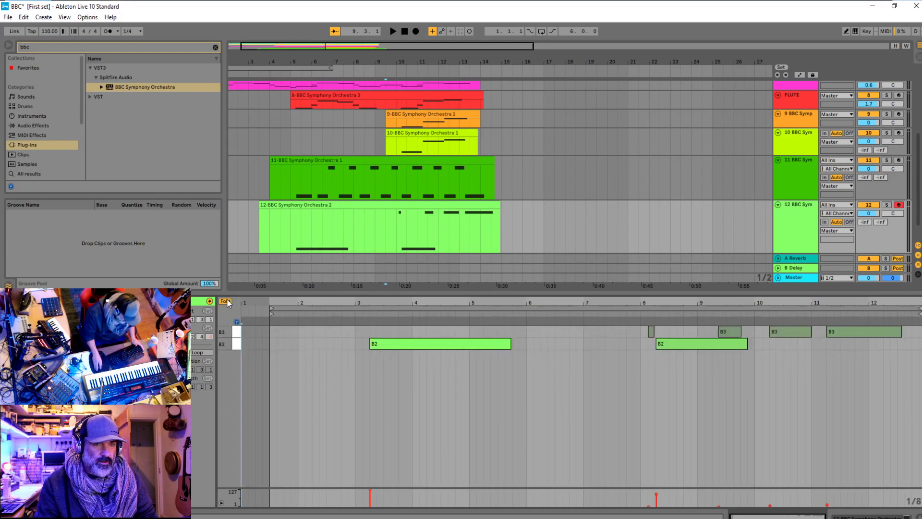
{"action": "left_click", "coordinate": [226, 302]}
{"action": "left_click", "coordinate": [225, 301]}
Quantize all notes of the recorded clip on the twelfth track
{"action": "right_click", "coordinate": [633, 384]}
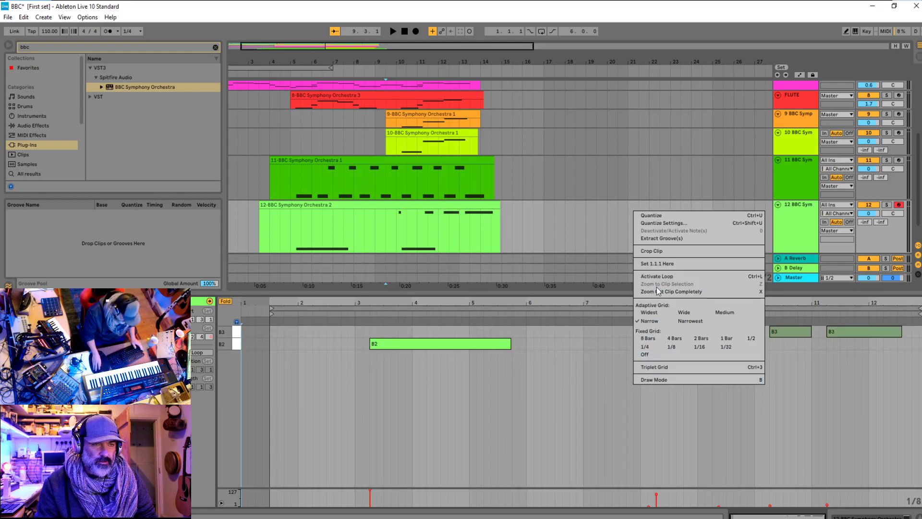
{"action": "key", "text": "ctrl+a"}
{"action": "right_click", "coordinate": [632, 415]}
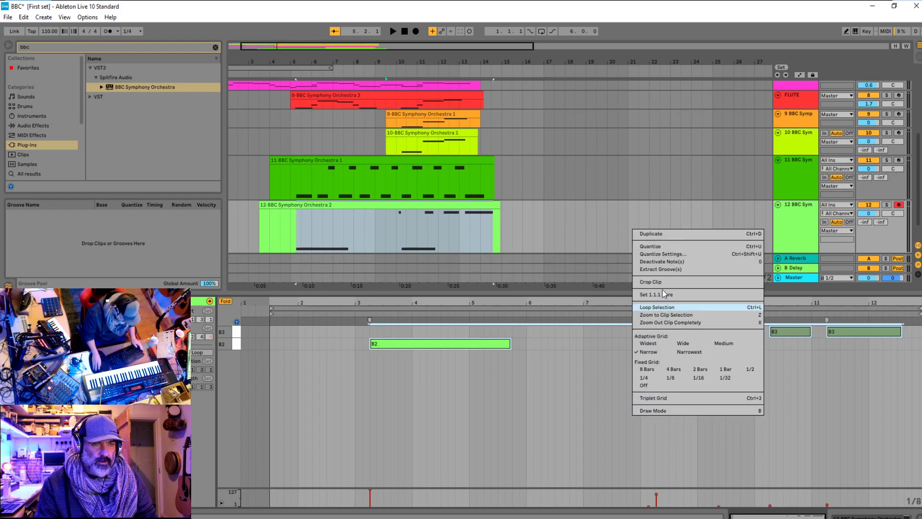
{"action": "left_click", "coordinate": [651, 246]}
{"action": "left_click", "coordinate": [636, 371]}
Move the short B3 note to the start of the clip's bar 8, adjust its velocity and play the passage to check it
{"action": "key", "text": "space"}
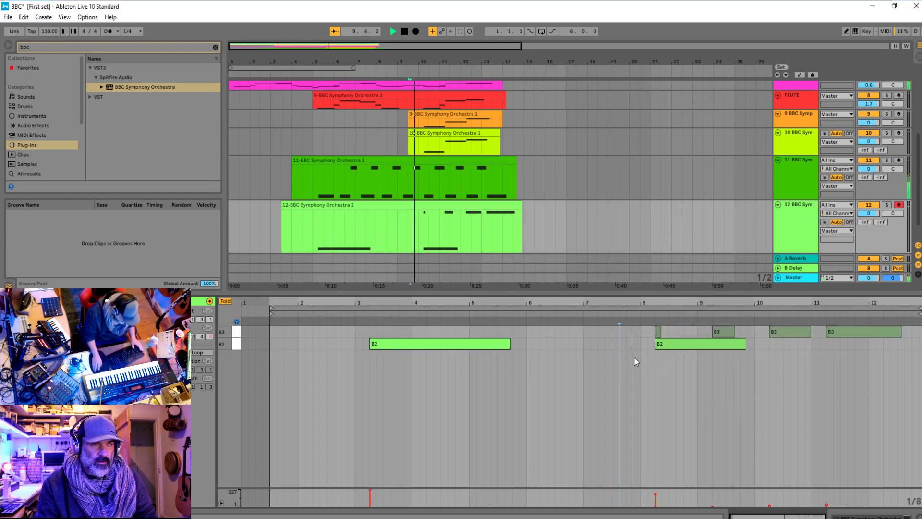
{"action": "key", "text": "space"}
{"action": "left_click_drag", "start_coordinate": [658, 330], "coordinate": [647, 332]}
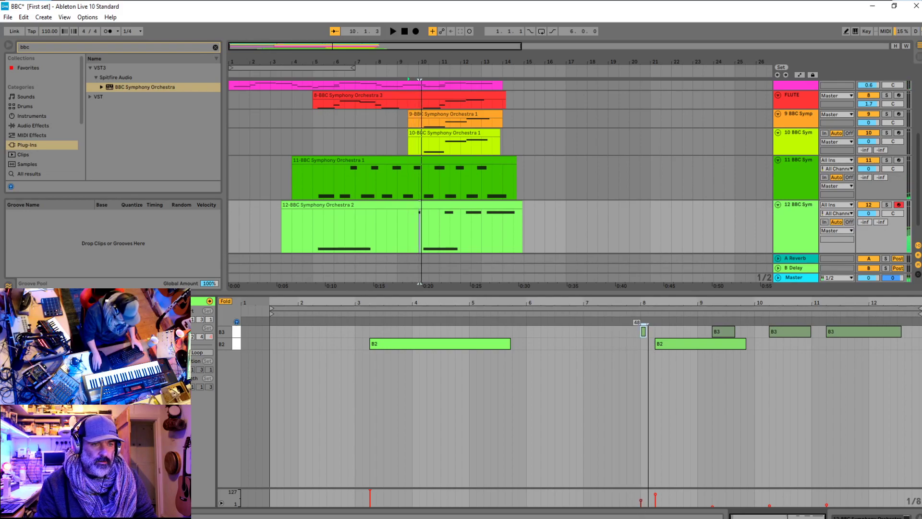
{"action": "left_click", "coordinate": [635, 381]}
{"action": "key", "text": "space"}
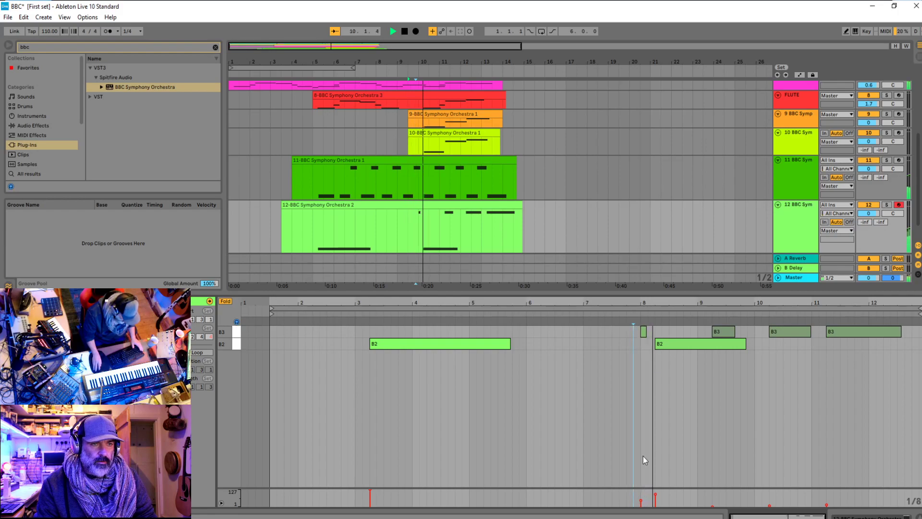
{"action": "left_click", "coordinate": [644, 331]}
{"action": "key", "text": "space"}
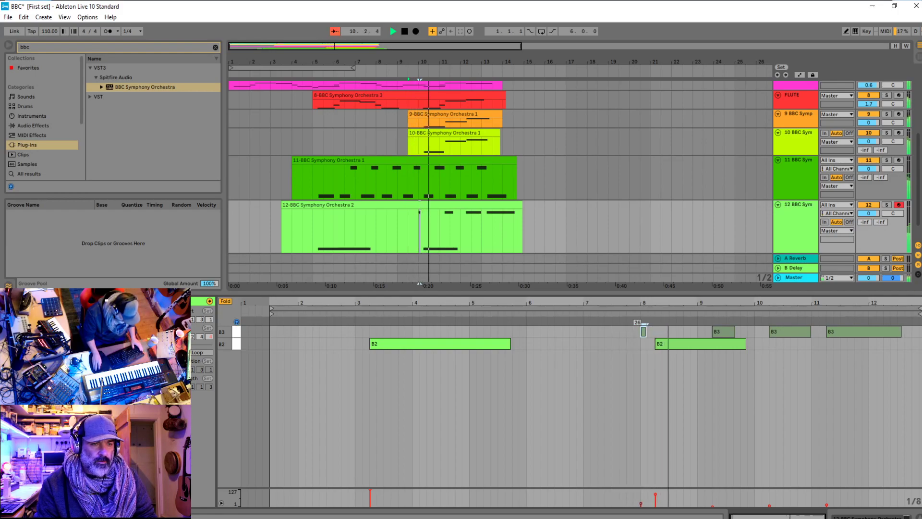
Play the passage around the short B3 note in the clip's bar 8 and examine its timing up close
{"action": "key", "text": "space"}
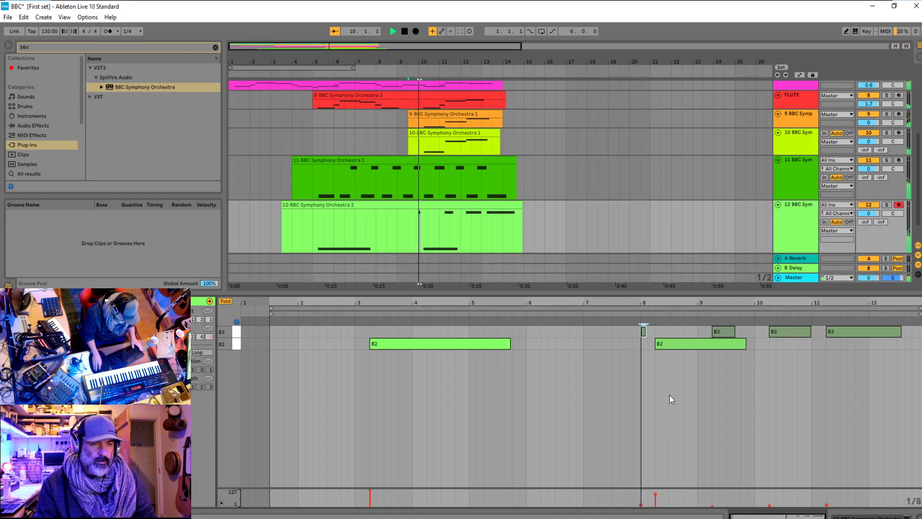
{"action": "key", "text": "space"}
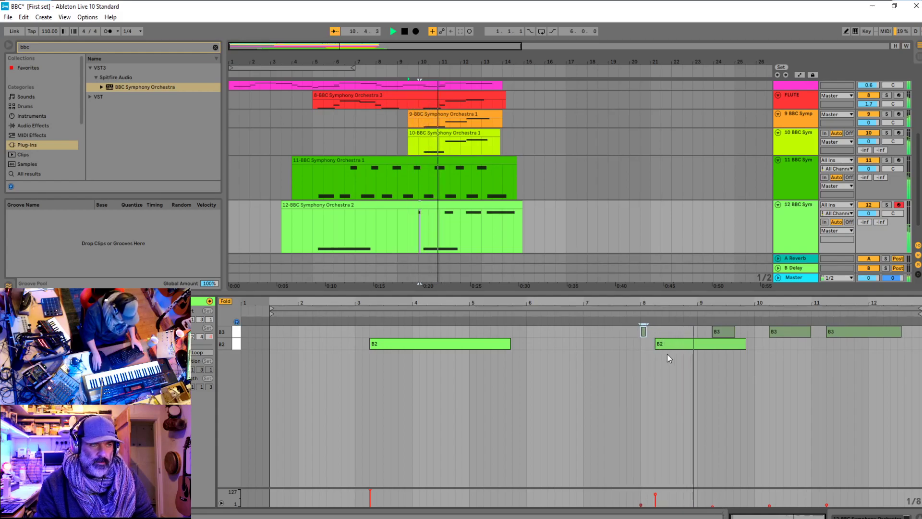
{"action": "scroll", "coordinate": [670, 368], "scroll_direction": "up", "scroll_amount": 5, "text": "ctrl"}
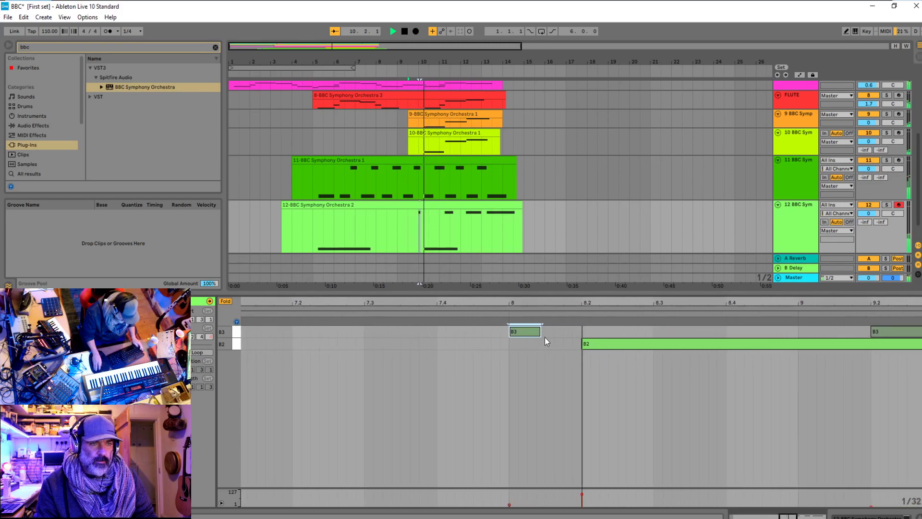
{"action": "key", "text": "space"}
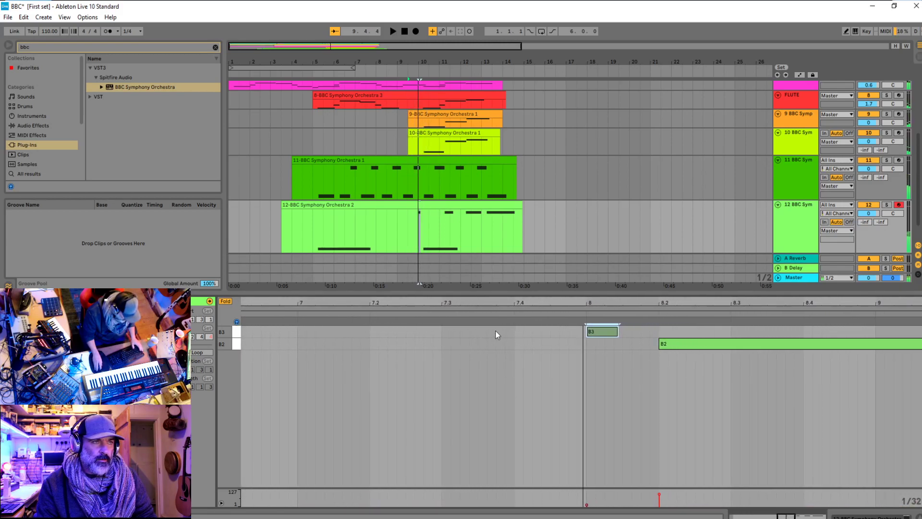
{"action": "scroll", "coordinate": [587, 311], "scroll_direction": "right", "scroll_amount": 3}
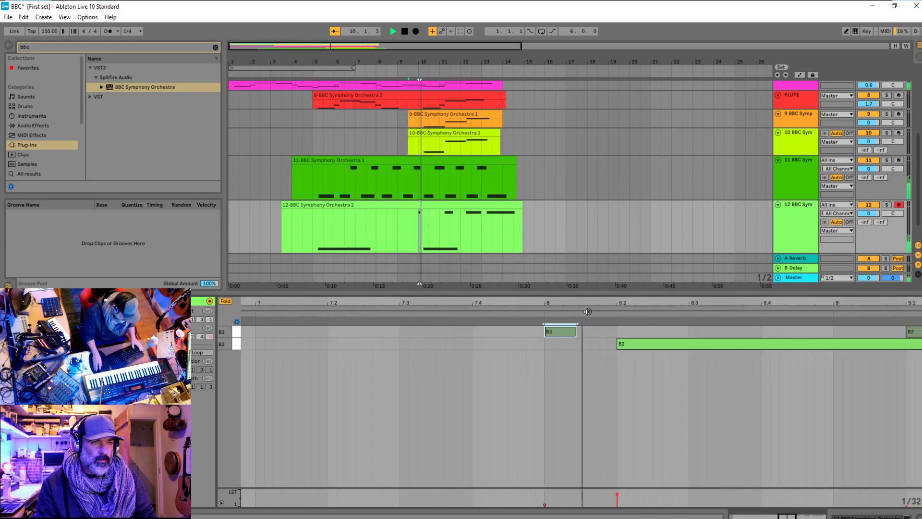
Try the short B3 note half a beat later in the clip's bar 8 and play the passage
{"action": "left_click_drag", "start_coordinate": [547, 333], "coordinate": [578, 332]}
{"action": "key", "text": "space"}
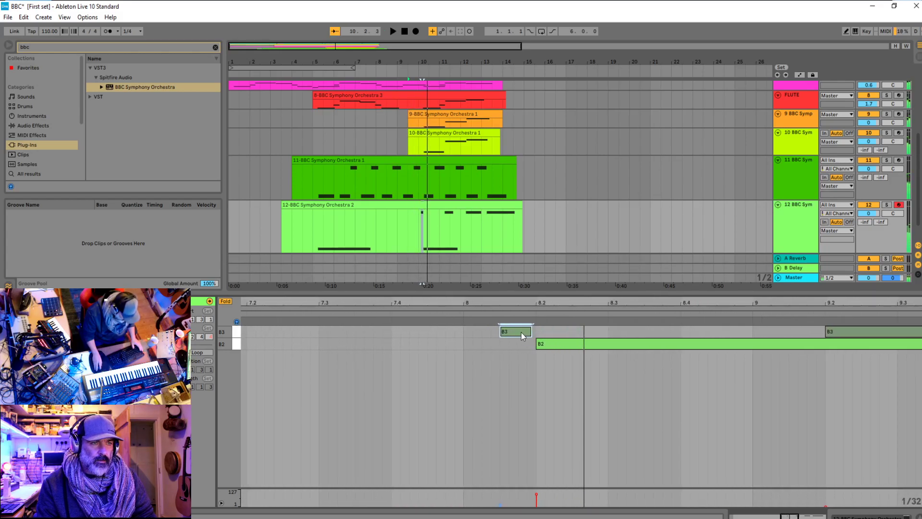
{"action": "key", "text": "space"}
{"action": "left_click_drag", "start_coordinate": [512, 335], "coordinate": [516, 335]}
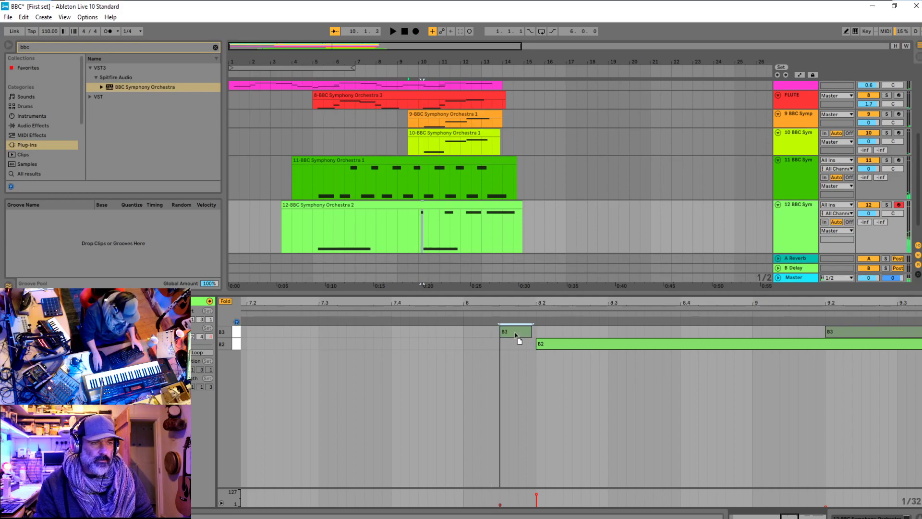
{"action": "key", "text": "space"}
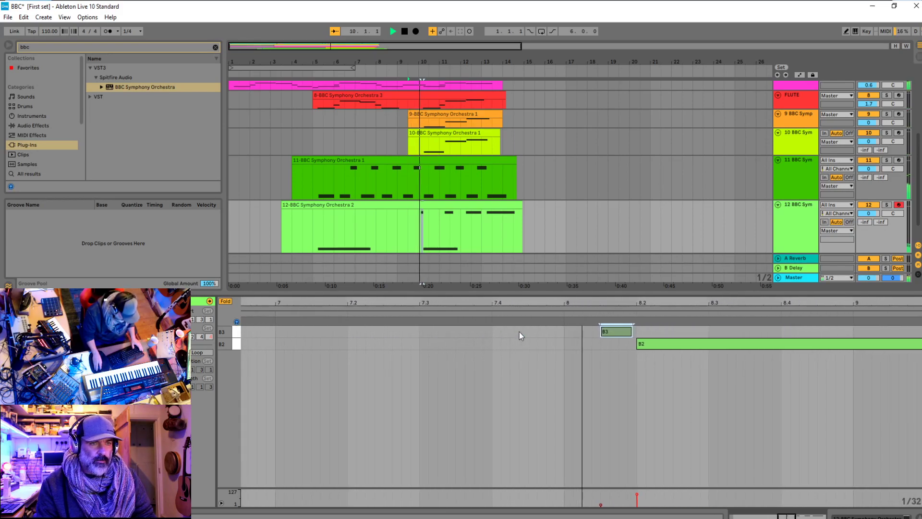
{"action": "key", "text": "space"}
Make the B3 note span from the start of bar 8 to the B2 note, and adjust the velocity of the B3 note at 9.2
{"action": "mouse_move", "coordinate": [519, 333]}
{"action": "left_mouse_down"}
{"action": "mouse_move", "coordinate": [495, 335]}
{"action": "mouse_move", "coordinate": [536, 330]}
{"action": "left_mouse_up"}
{"action": "key", "text": "space"}
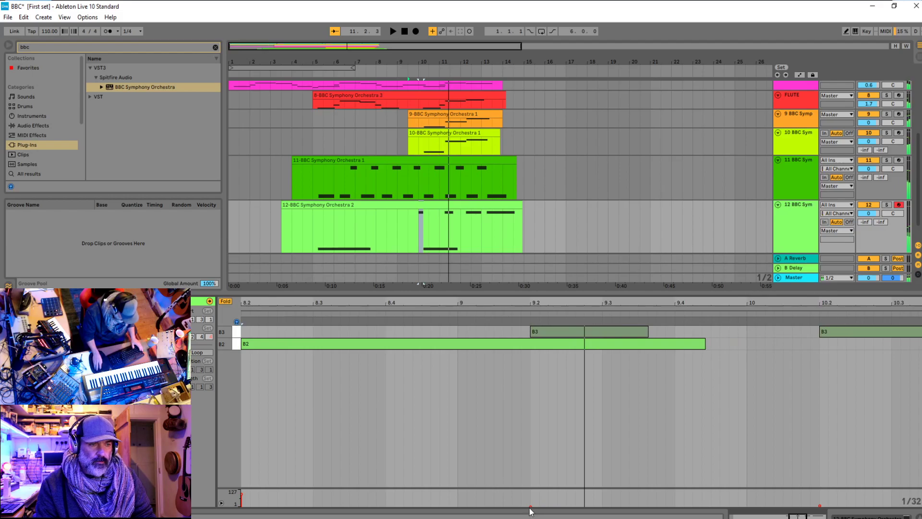
{"action": "key", "text": "space"}
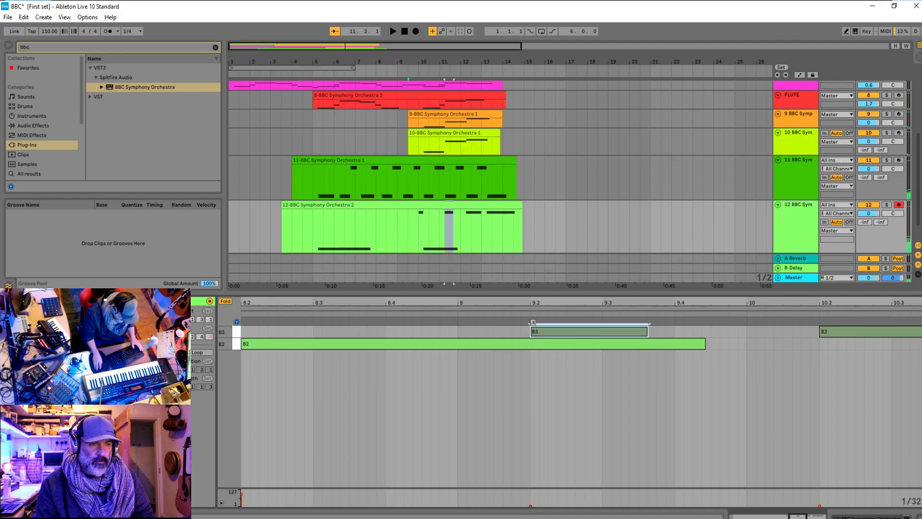
{"action": "key", "text": "space"}
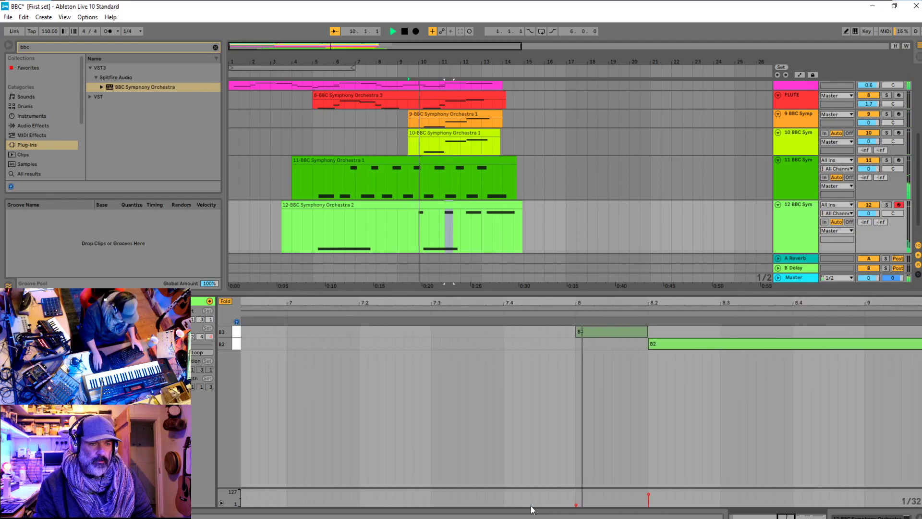
{"action": "key", "text": "space"}
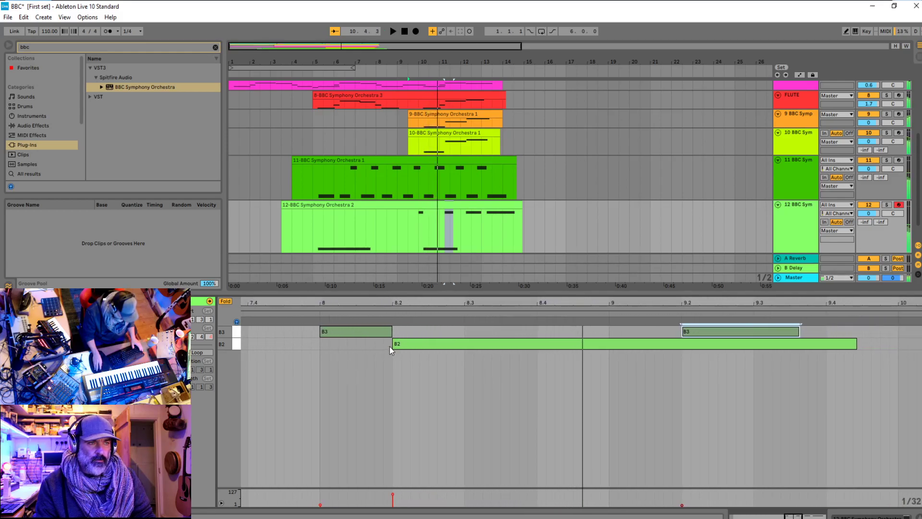
Set the velocity of the B2 note at 8.2 to 127 and play the clip through to its last note
{"action": "left_click", "coordinate": [410, 345]}
{"action": "left_click_drag", "start_coordinate": [393, 495], "coordinate": [393, 487]}
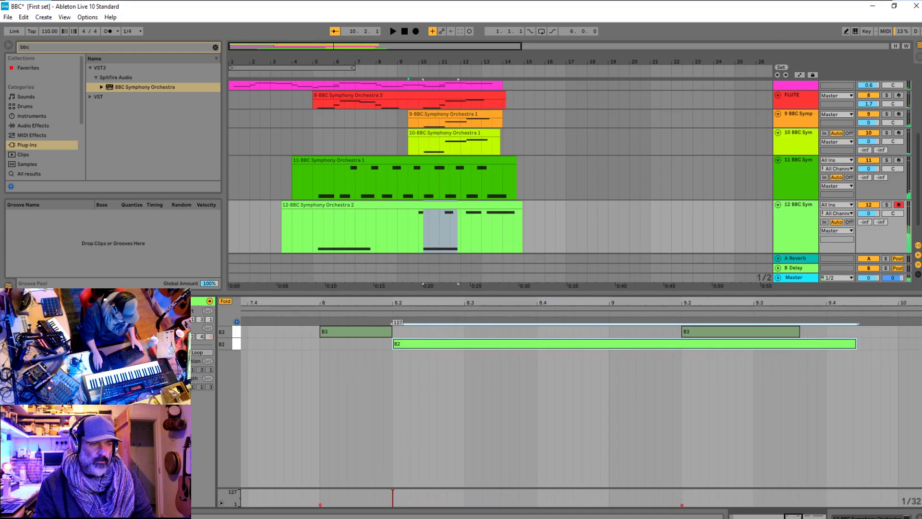
{"action": "key", "text": "space"}
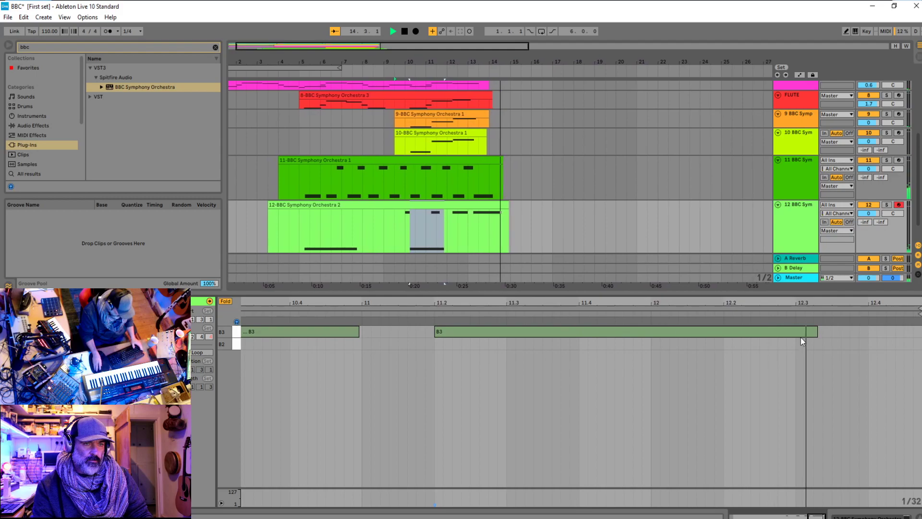
{"action": "key", "text": "space"}
Reduce the heights of the eleventh and twelfth tracks to compact rows
{"action": "scroll", "coordinate": [495, 236], "scroll_direction": "down", "scroll_amount": 4, "text": "ctrl"}
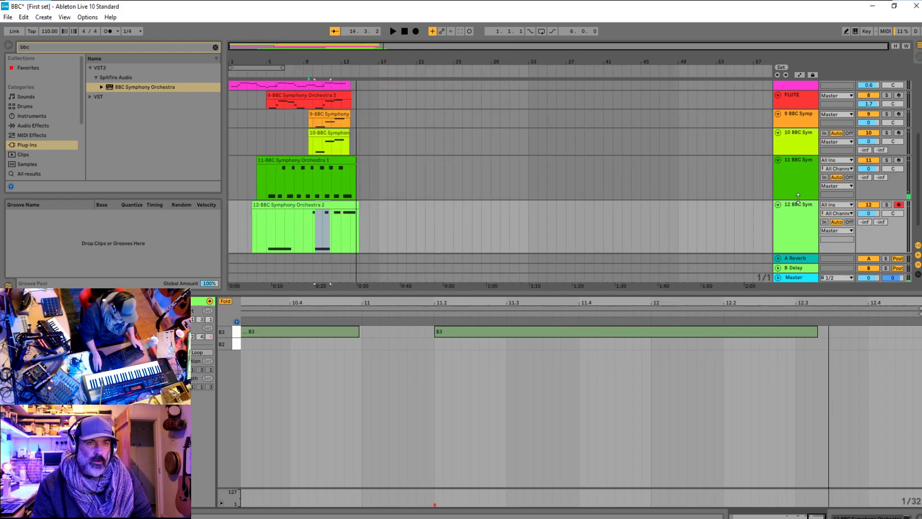
{"action": "left_click", "coordinate": [802, 179]}
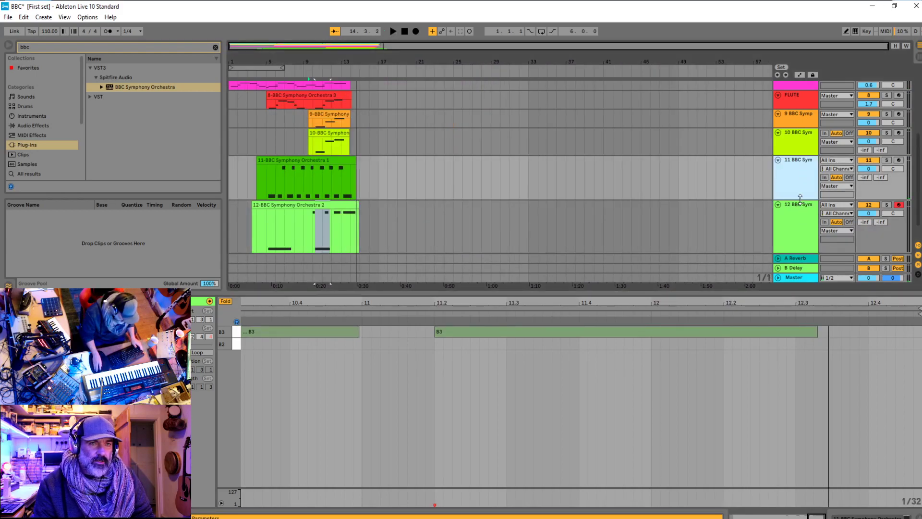
{"action": "left_click_drag", "start_coordinate": [800, 201], "coordinate": [800, 171]}
{"action": "left_click", "coordinate": [800, 192]}
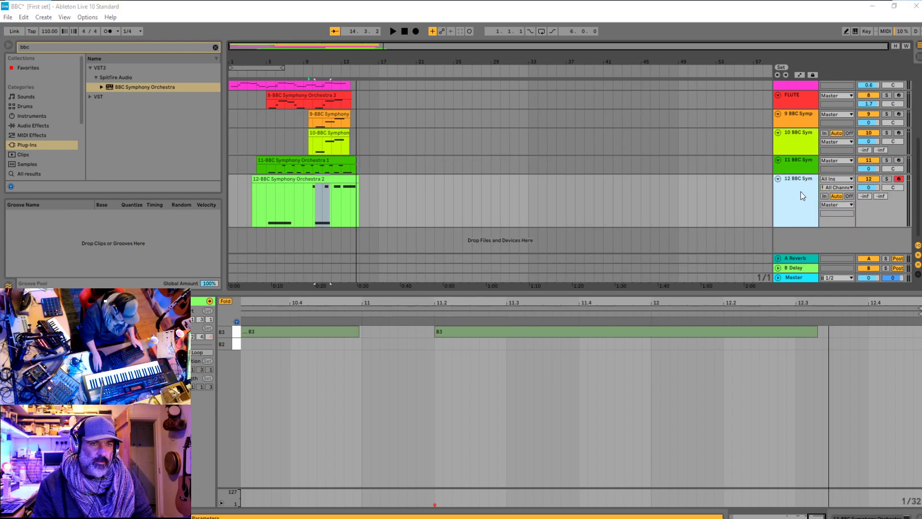
{"action": "left_click_drag", "start_coordinate": [800, 227], "coordinate": [799, 191]}
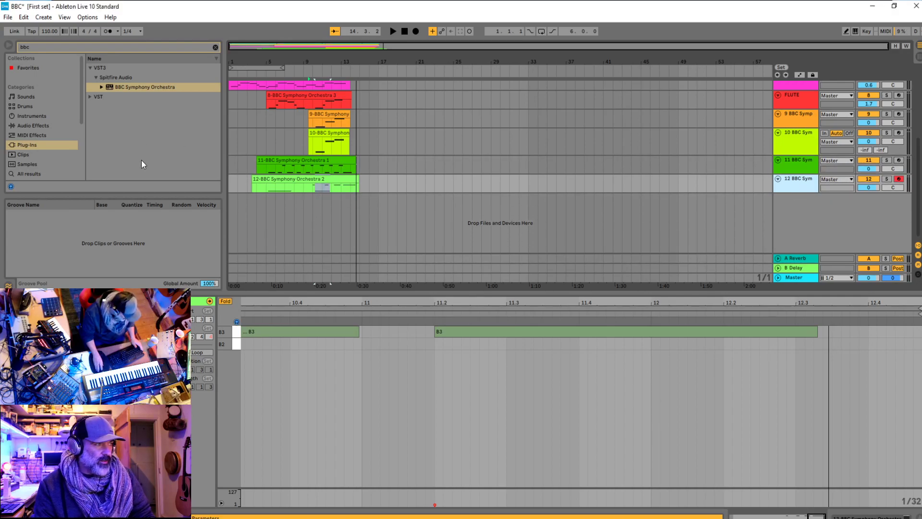
Insert a thirteenth MIDI track below the twelfth and load the BBC Symphony Orchestra instrument onto it
{"action": "right_click", "coordinate": [820, 220]}
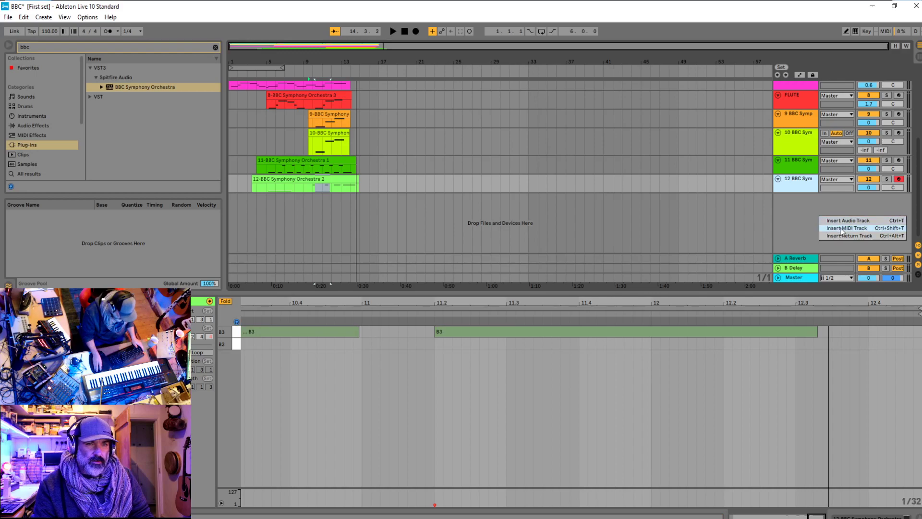
{"action": "left_click", "coordinate": [846, 229]}
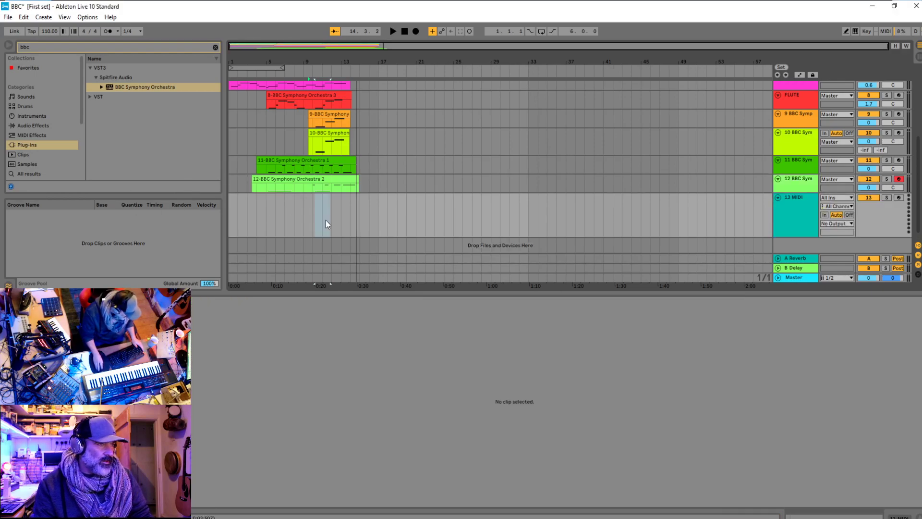
{"action": "left_click_drag", "start_coordinate": [144, 88], "coordinate": [312, 220]}
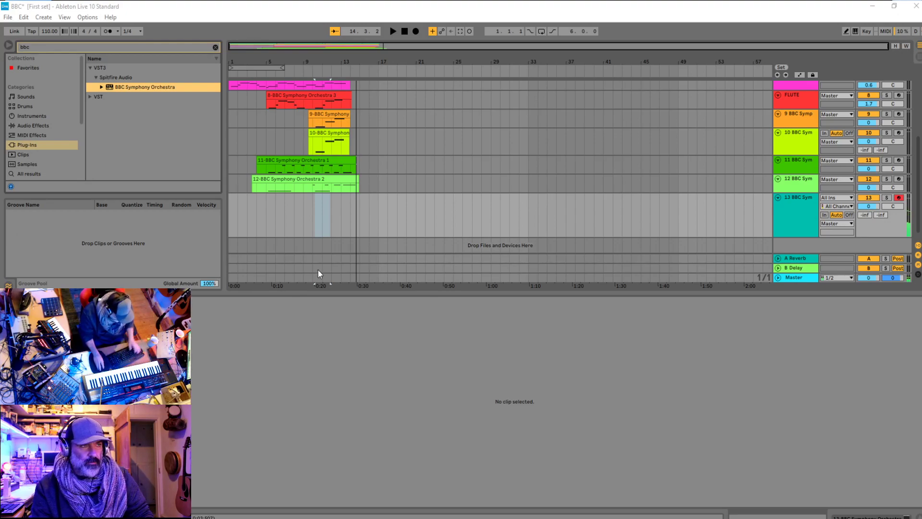
Play the arrangement from about bar 9 to rehearse a part for the thirteenth track
{"action": "left_click", "coordinate": [302, 199]}
{"action": "key", "text": "space"}
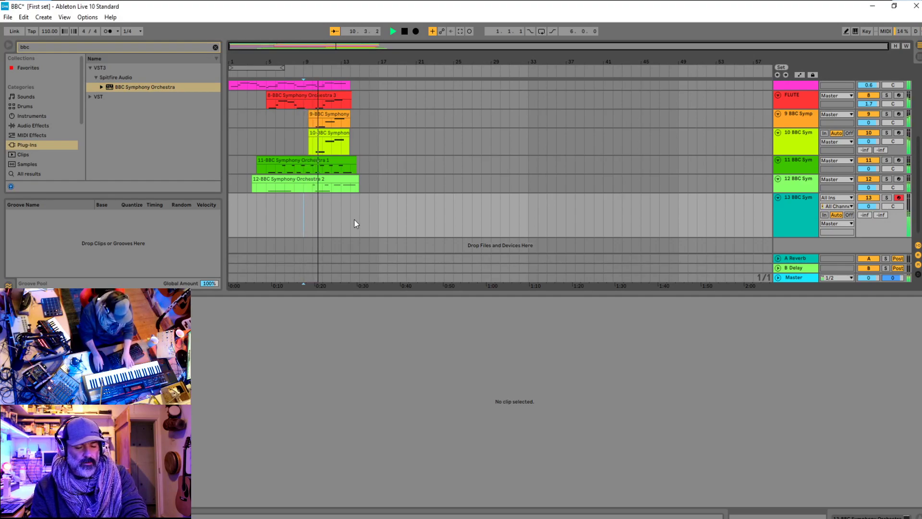
{"action": "key", "text": "space"}
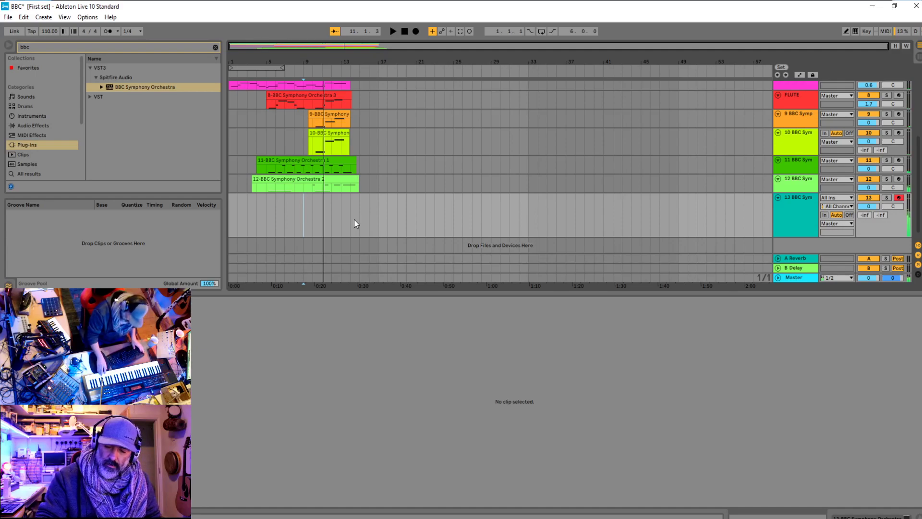
Play the arrangement repeatedly from just before bar 9 to rehearse a part on the armed track 13
{"action": "key", "text": "space"}
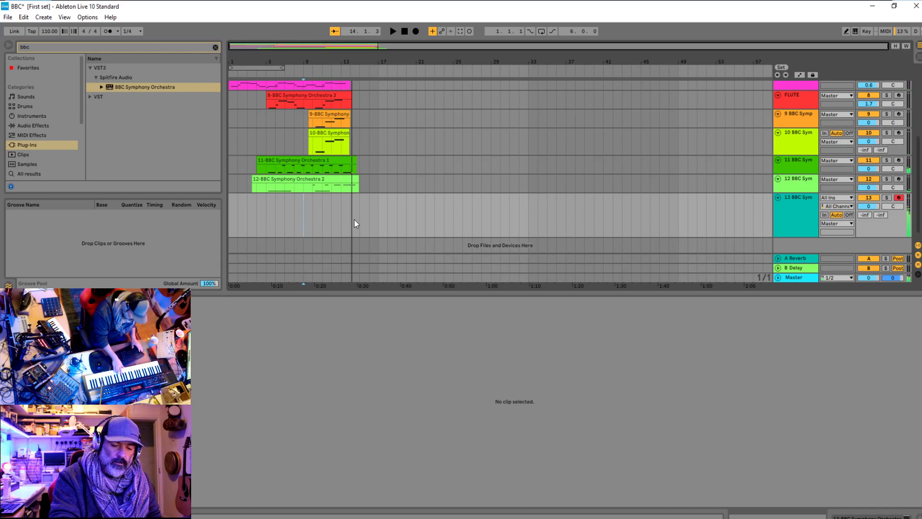
{"action": "key", "text": "space"}
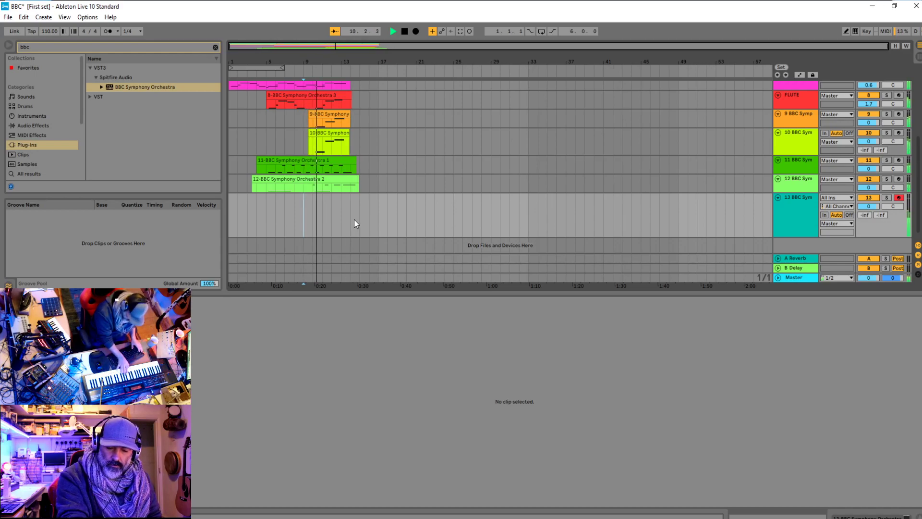
{"action": "key", "text": "space"}
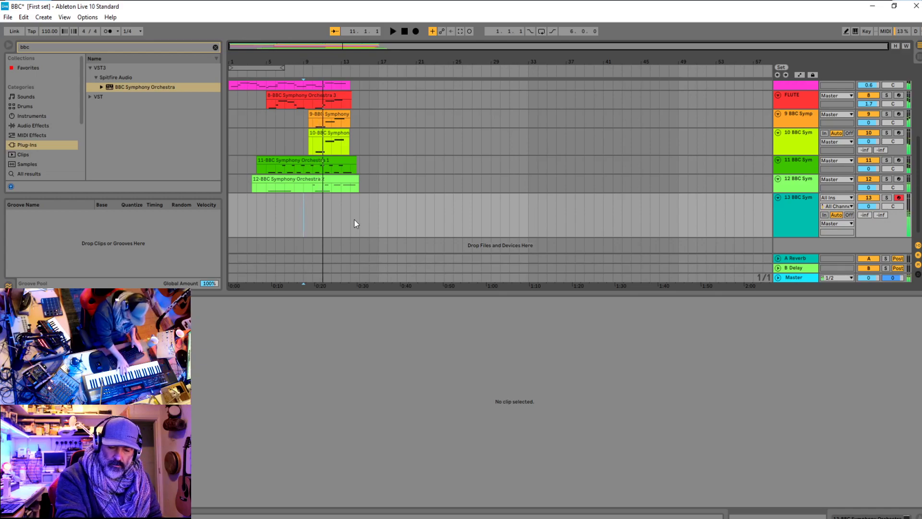
{"action": "key", "text": "space"}
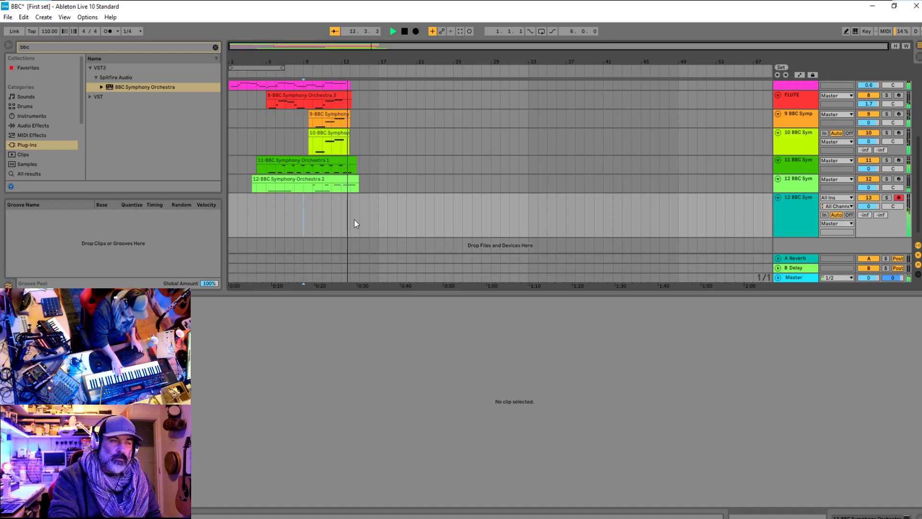
{"action": "key", "text": "space"}
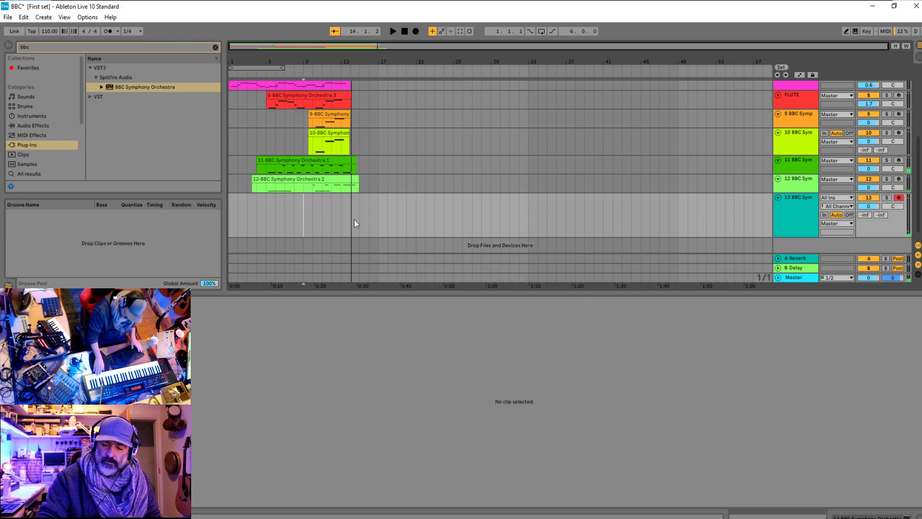
{"action": "key", "text": "space"}
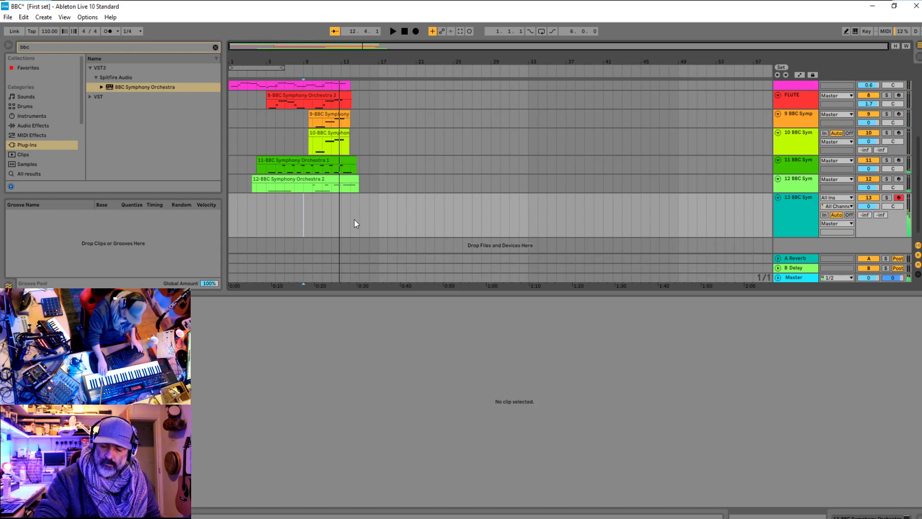
{"action": "key", "text": "space"}
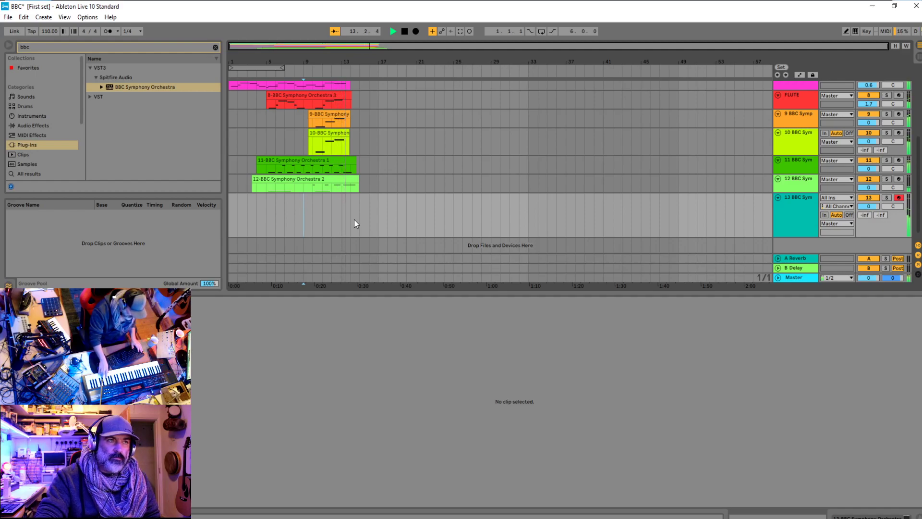
{"action": "key", "text": "space"}
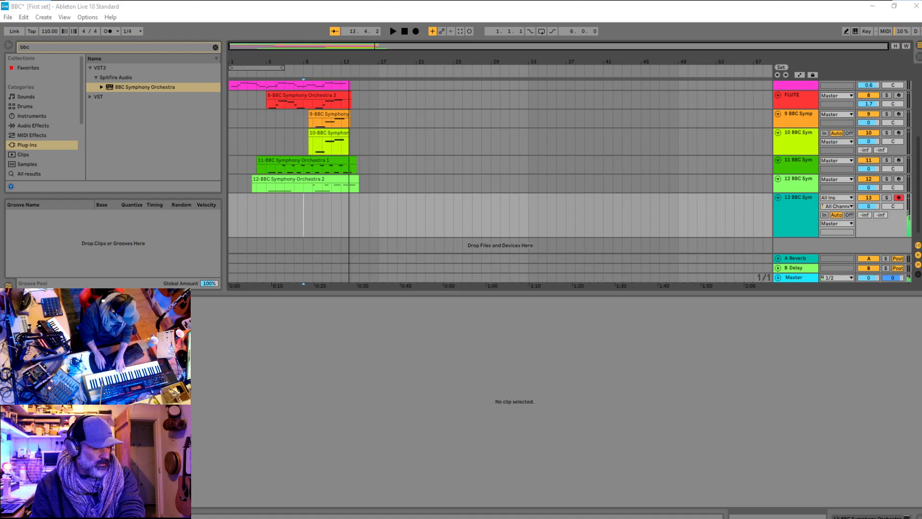
{"action": "key", "text": "space"}
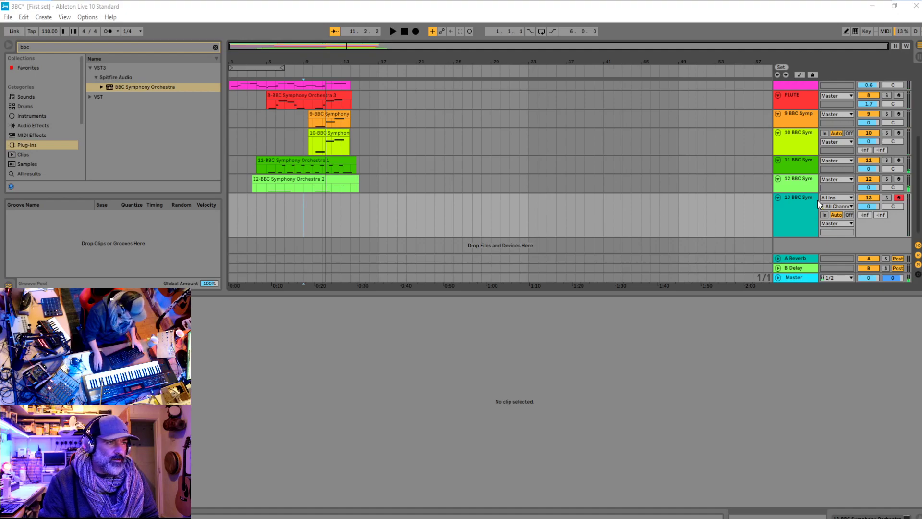
Enlarge the arrangement area and move the armed BBC Symphony track 13 directly below the violin1 track
{"action": "left_click", "coordinate": [803, 197]}
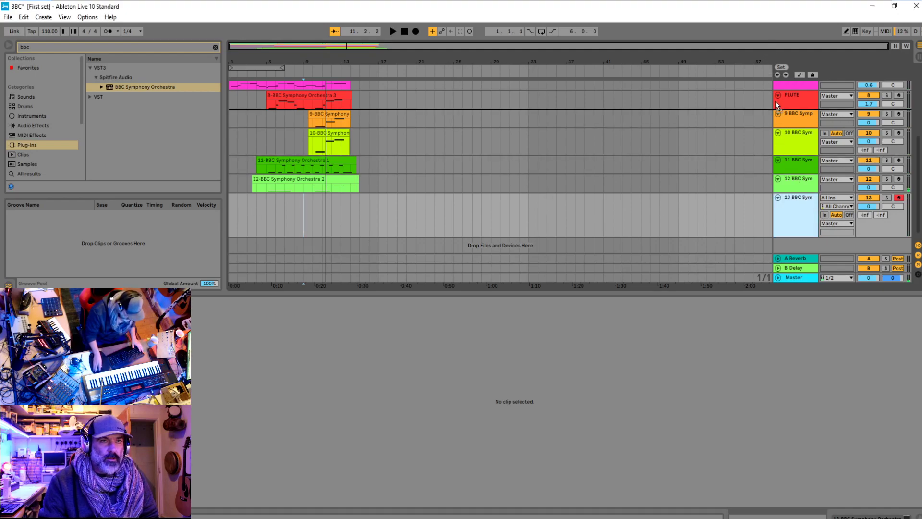
{"action": "scroll", "coordinate": [797, 80], "scroll_direction": "up", "scroll_amount": 1}
{"action": "scroll", "coordinate": [796, 81], "scroll_direction": "up", "scroll_amount": 8}
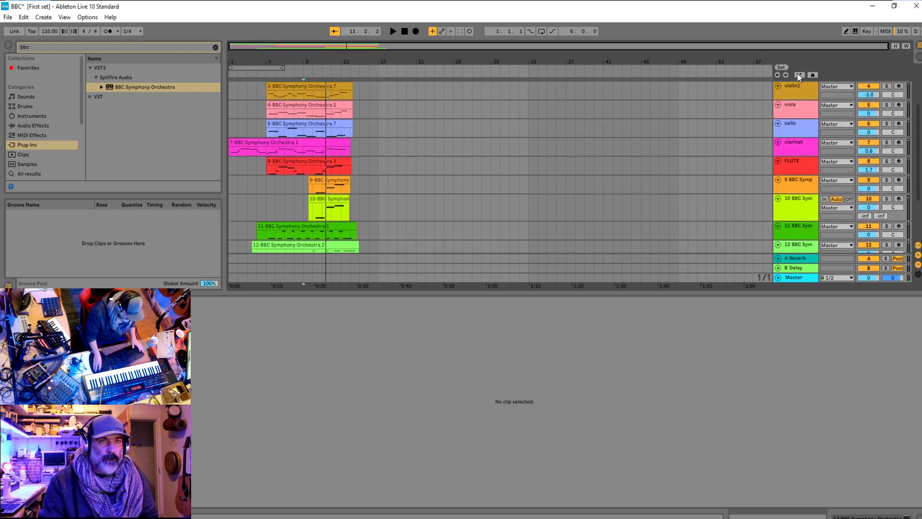
{"action": "scroll", "coordinate": [798, 74], "scroll_direction": "up", "scroll_amount": 3}
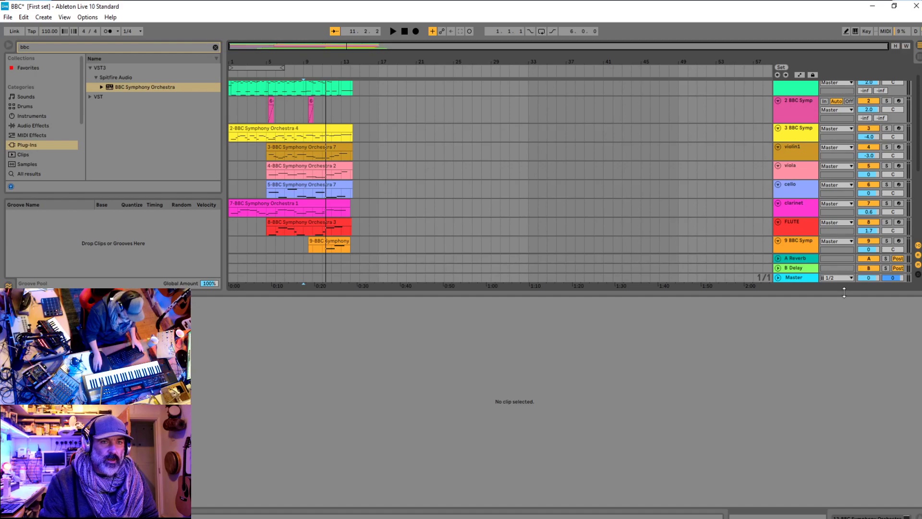
{"action": "left_click_drag", "start_coordinate": [845, 292], "coordinate": [840, 444]}
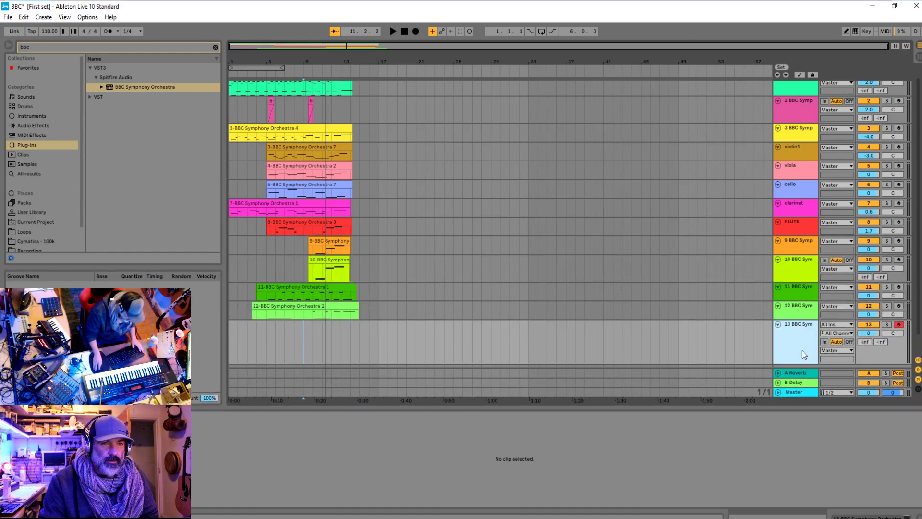
{"action": "left_click", "coordinate": [791, 326]}
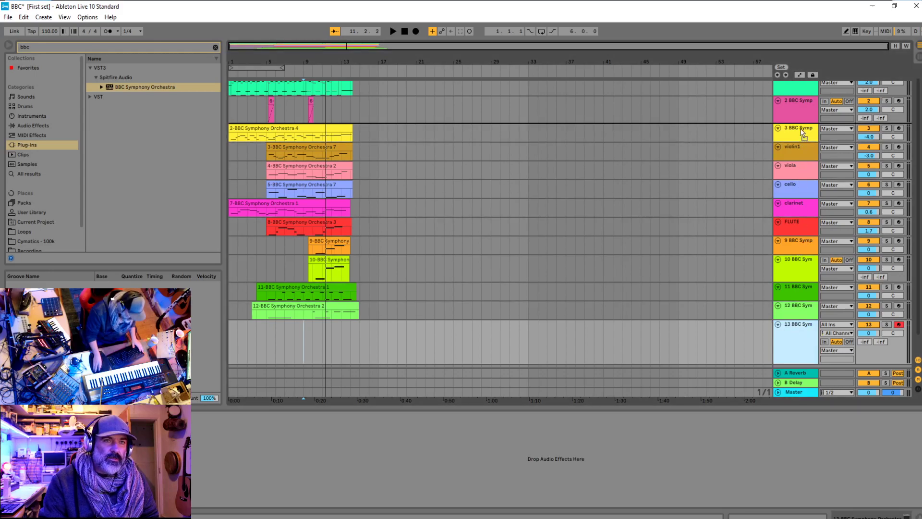
{"action": "left_click_drag", "start_coordinate": [803, 135], "coordinate": [799, 160]}
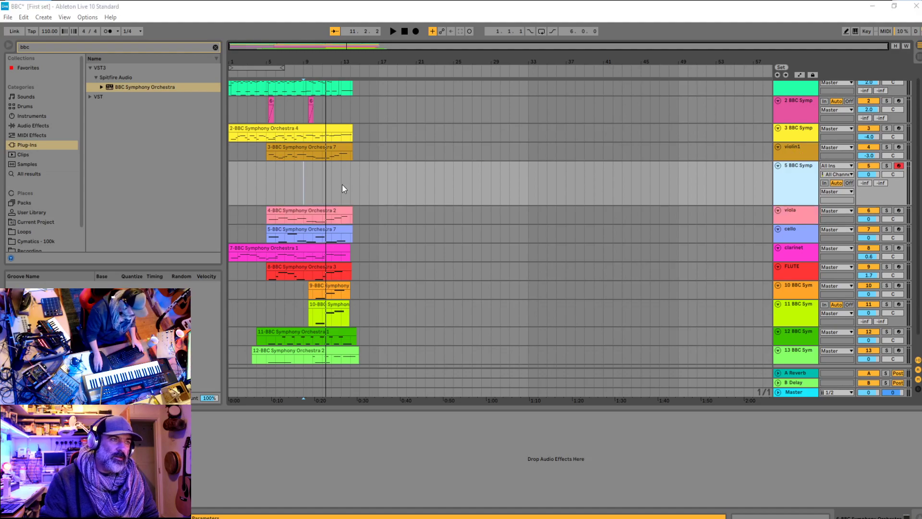
Set the playback start to bar 5 and mute the viola, cello, clarinet, FLUTE and BBC Symphony tracks 10 to 13
{"action": "left_click", "coordinate": [270, 181]}
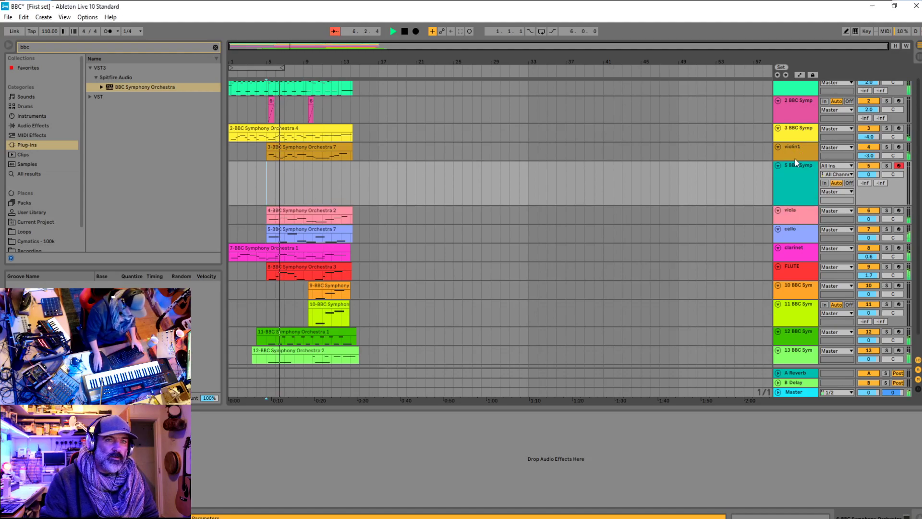
{"action": "left_click", "coordinate": [875, 211]}
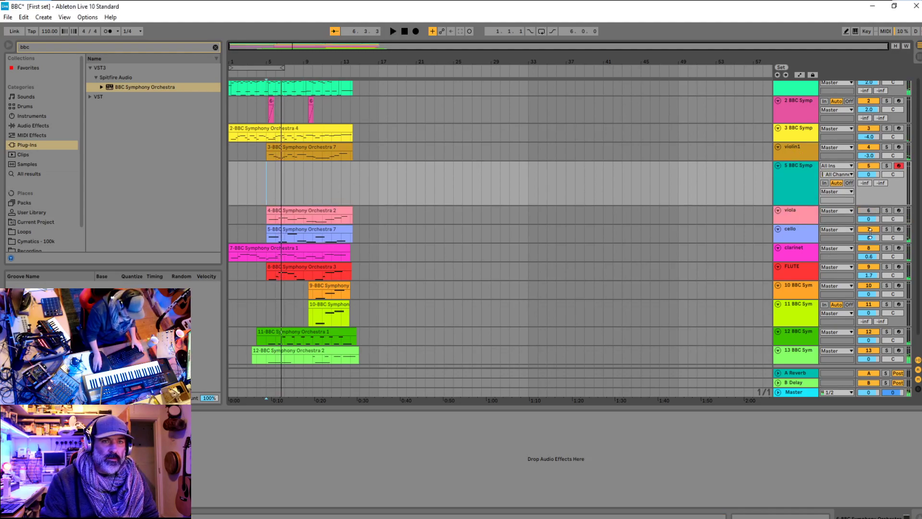
{"action": "left_click", "coordinate": [868, 248]}
{"action": "left_click", "coordinate": [869, 267]}
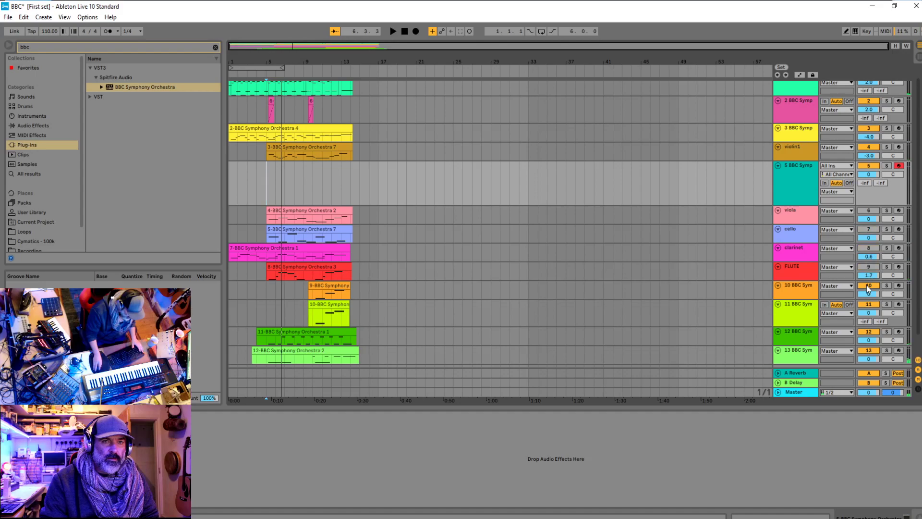
{"action": "left_click", "coordinate": [868, 286]}
{"action": "left_click", "coordinate": [868, 304]}
{"action": "left_click", "coordinate": [868, 332]}
{"action": "left_click", "coordinate": [869, 351]}
Play the unmuted tracks from bar 5 several times to try a part on the armed track 5
{"action": "key", "text": "space"}
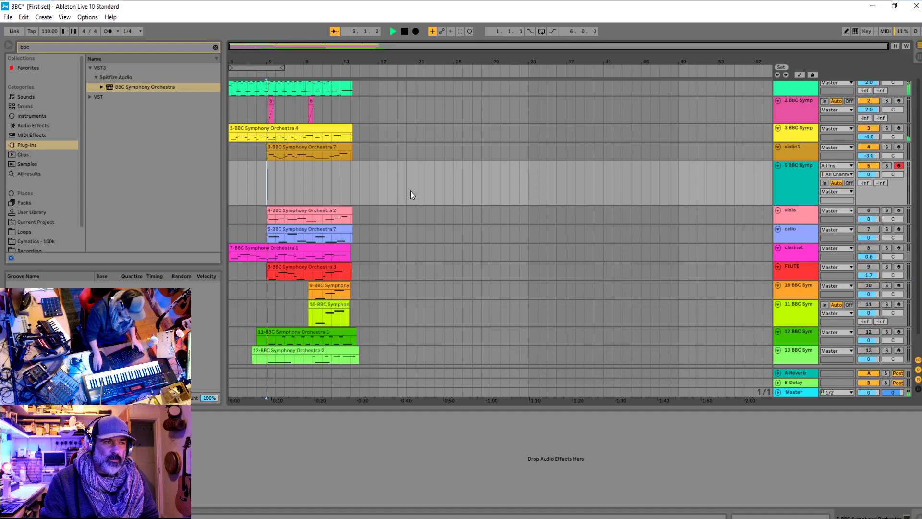
{"action": "scroll", "coordinate": [411, 194], "scroll_direction": "down", "scroll_amount": 1}
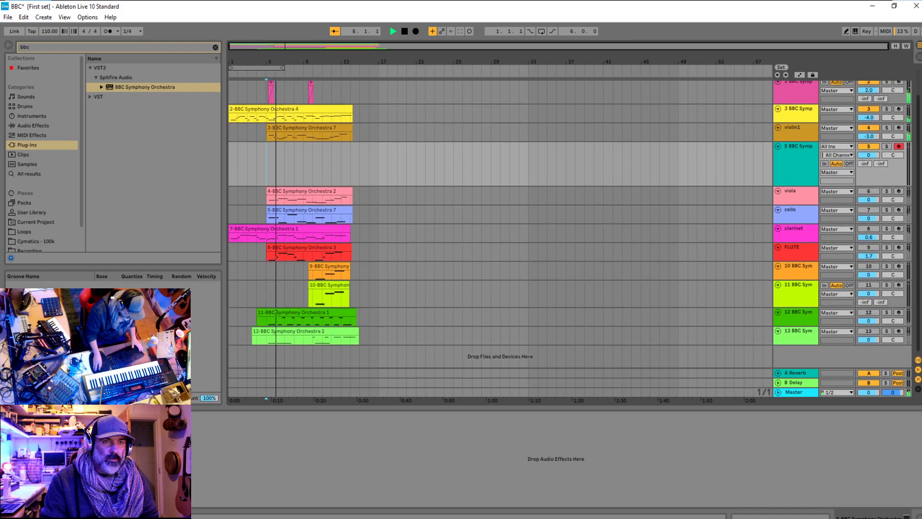
{"action": "left_click_drag", "start_coordinate": [919, 187], "coordinate": [920, 186]}
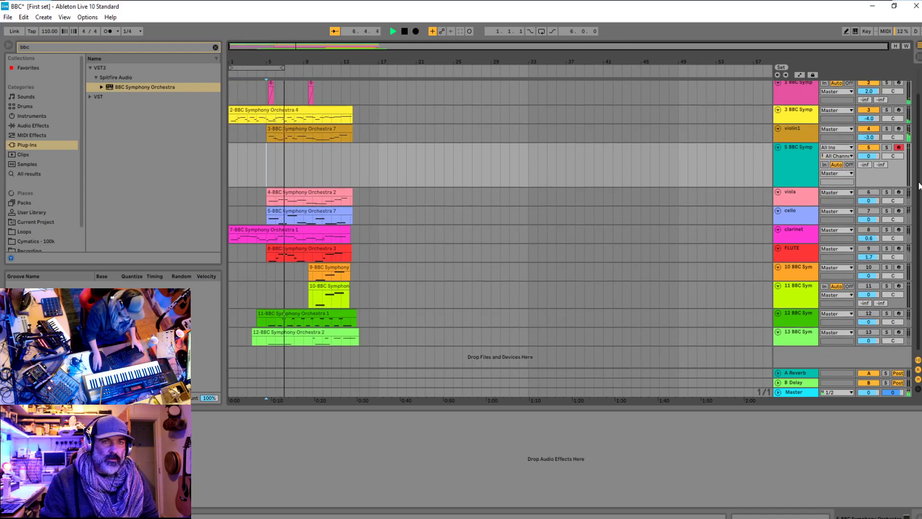
{"action": "scroll", "coordinate": [919, 186], "scroll_direction": "up", "scroll_amount": 2}
{"action": "key", "text": "plus"}
{"action": "key", "text": "plus"}
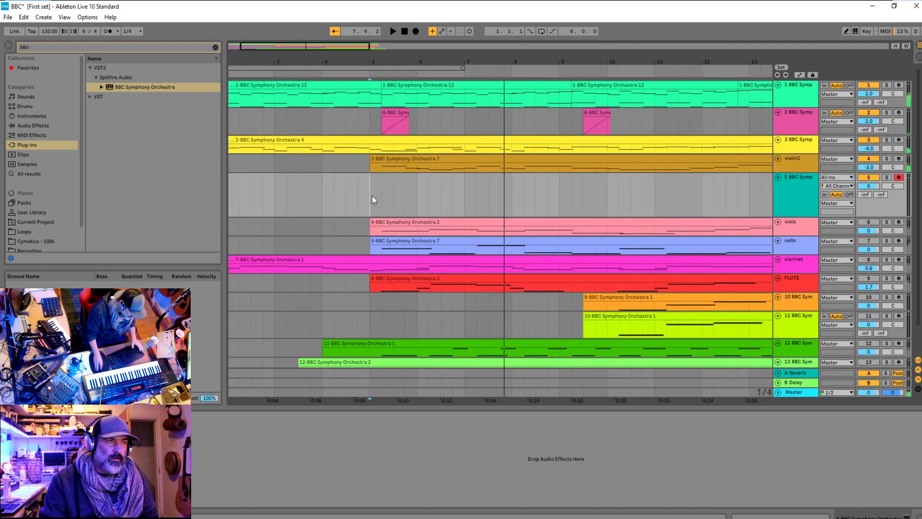
{"action": "key", "text": "space"}
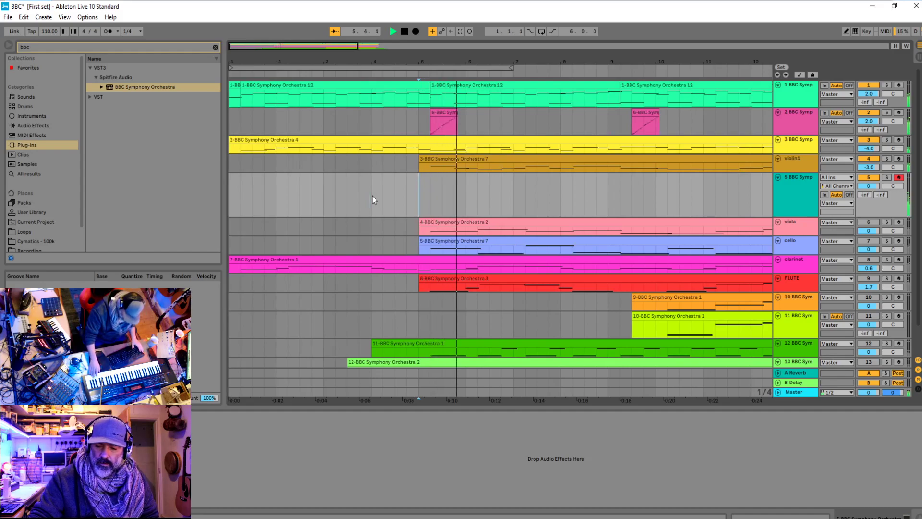
{"action": "key", "text": "space"}
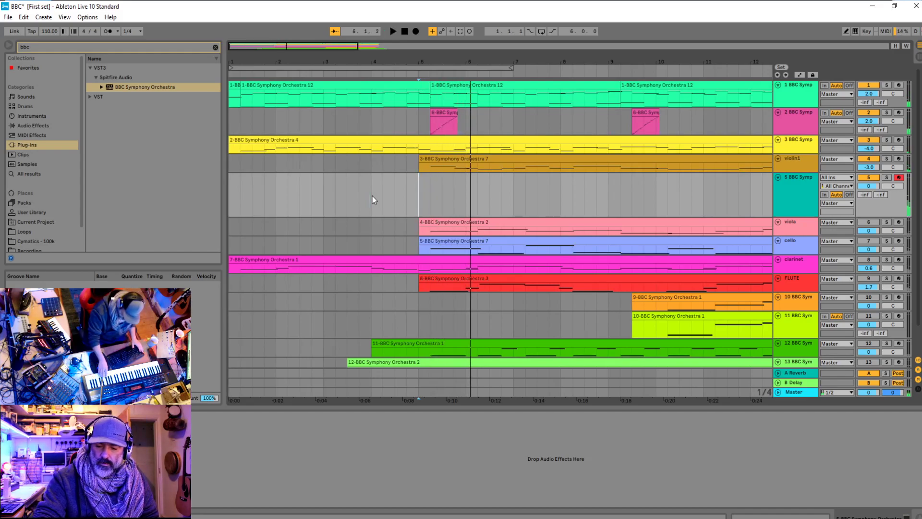
{"action": "key", "text": "space"}
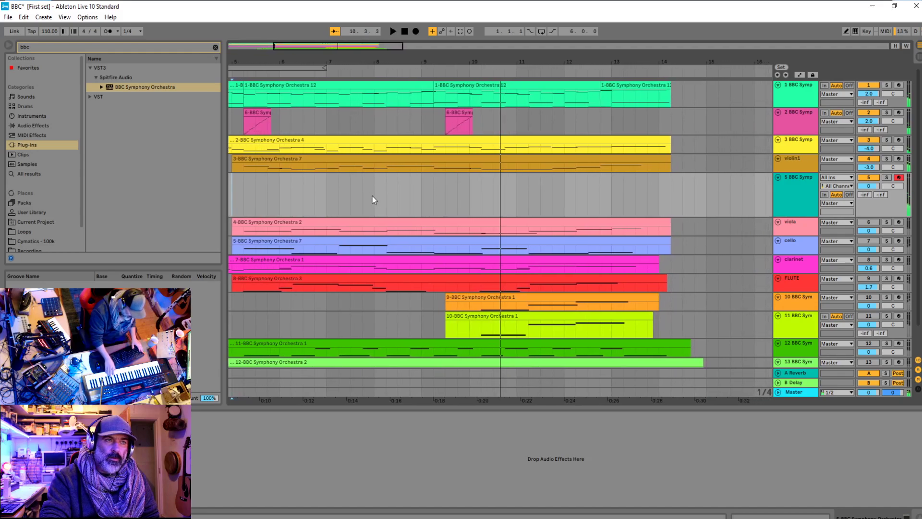
{"action": "key", "text": "space"}
{"action": "key", "text": "space"}
Move the playback start to around bar 9 and repeat the closing passage to rehearse the track 5 part
{"action": "left_click", "coordinate": [619, 191]}
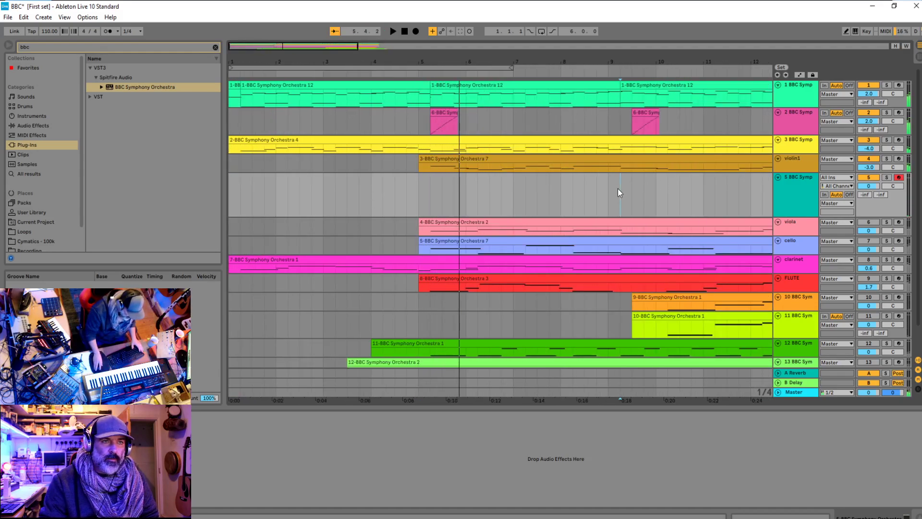
{"action": "key", "text": "space"}
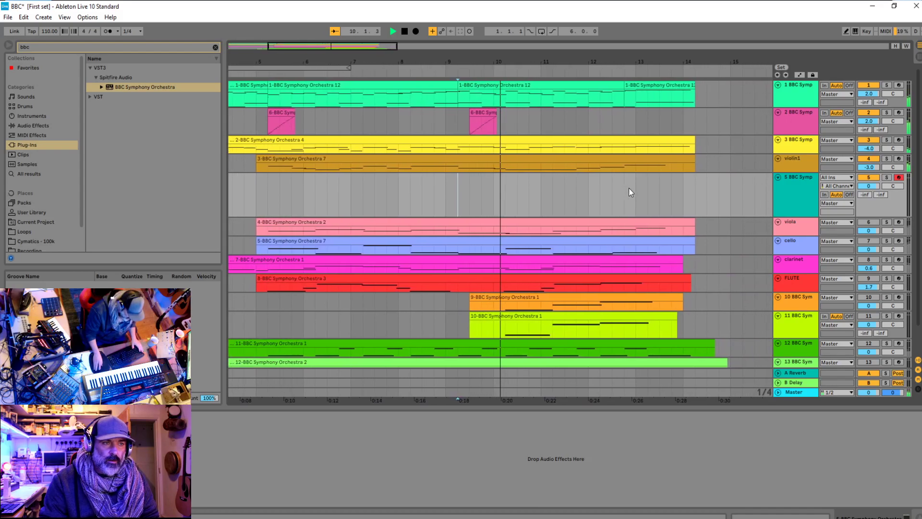
{"action": "key", "text": "space"}
{"action": "key", "text": "space"}
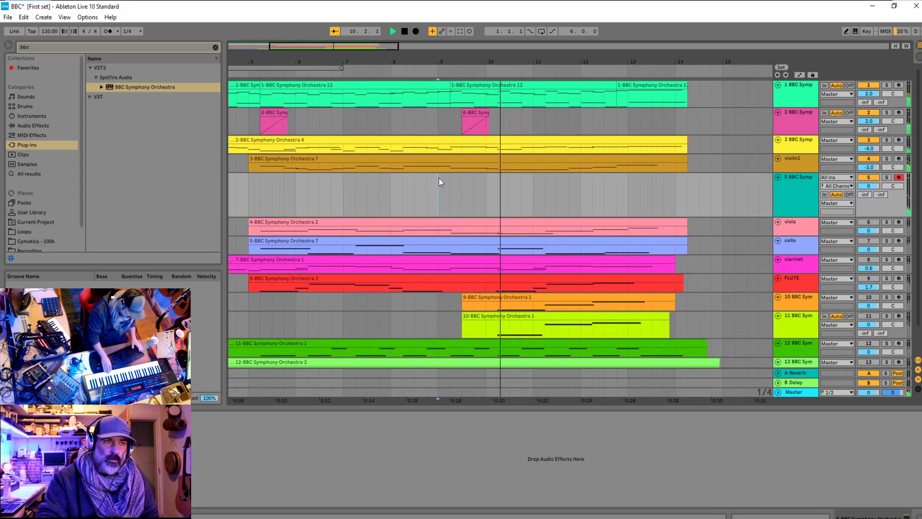
{"action": "key", "text": "space"}
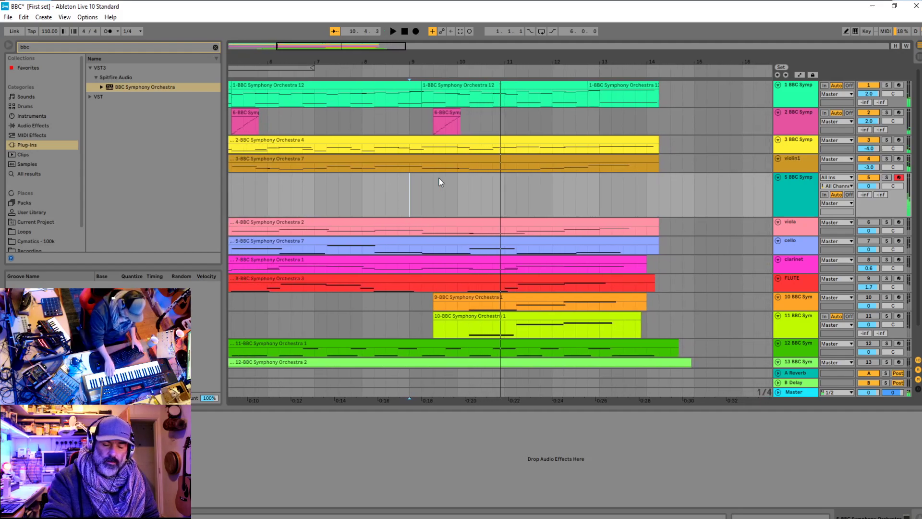
{"action": "key", "text": "space"}
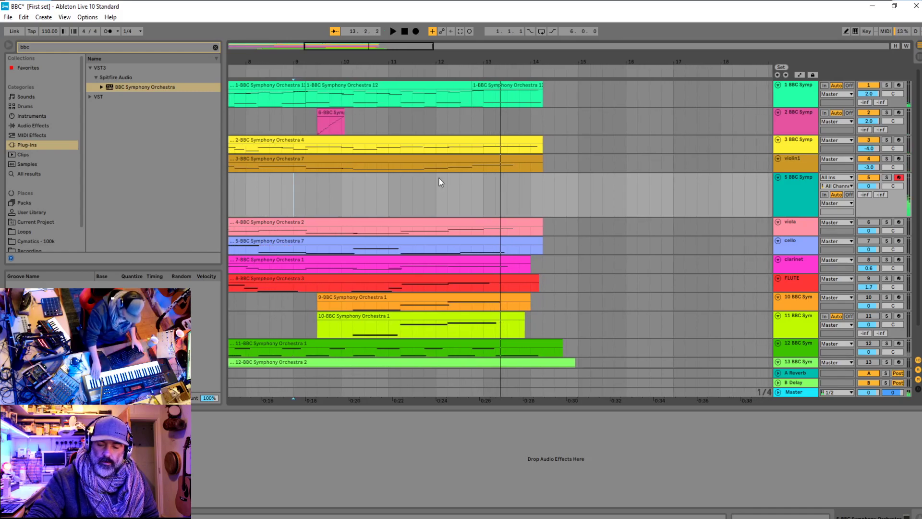
{"action": "key", "text": "space"}
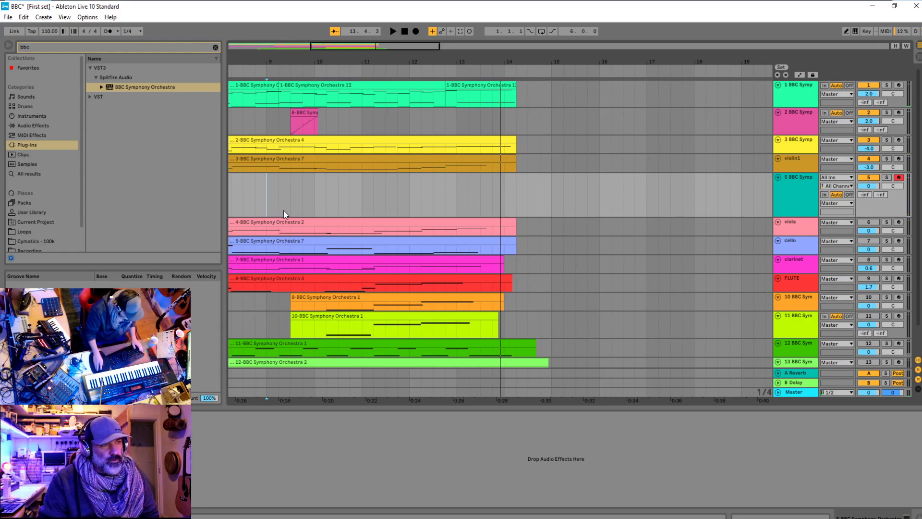
{"action": "key", "text": "space"}
Set the playback start slightly before bar 9 and replay the passage to practise the track 5 part again
{"action": "key", "text": "minus"}
{"action": "key", "text": "minus"}
{"action": "key", "text": "minus"}
{"action": "left_click", "coordinate": [272, 194]}
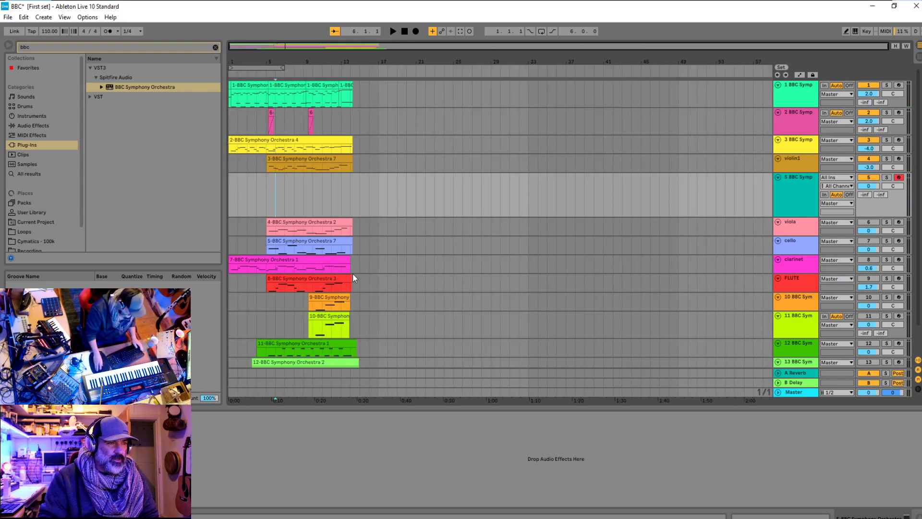
{"action": "scroll", "coordinate": [316, 206], "scroll_direction": "up", "scroll_amount": 5}
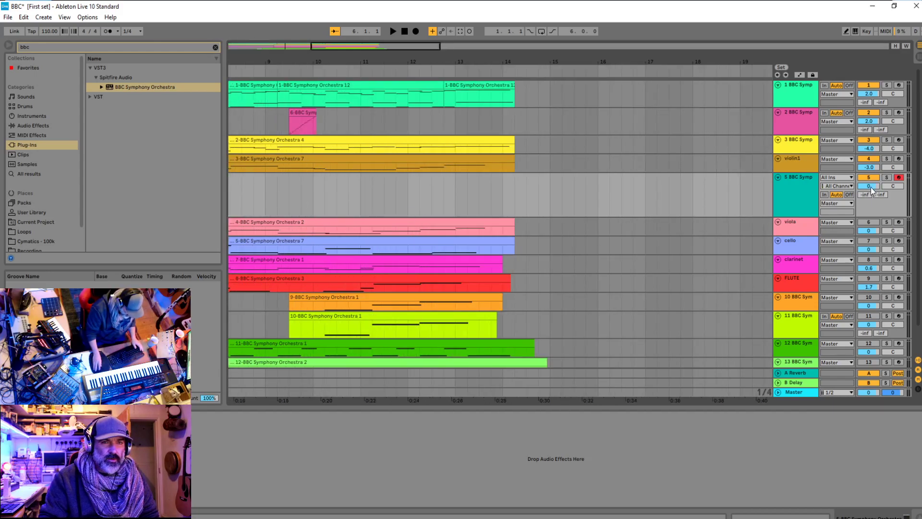
{"action": "left_click", "coordinate": [258, 195]}
{"action": "key", "text": "space"}
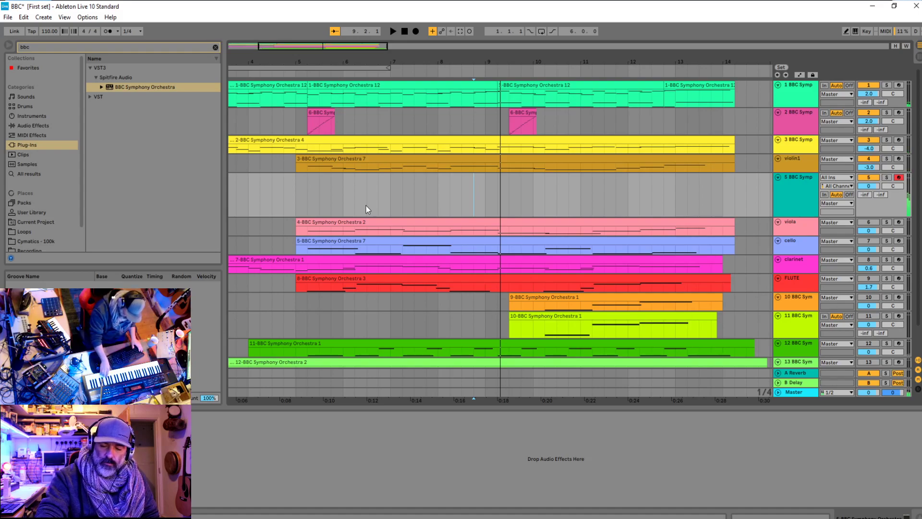
{"action": "key", "text": "space"}
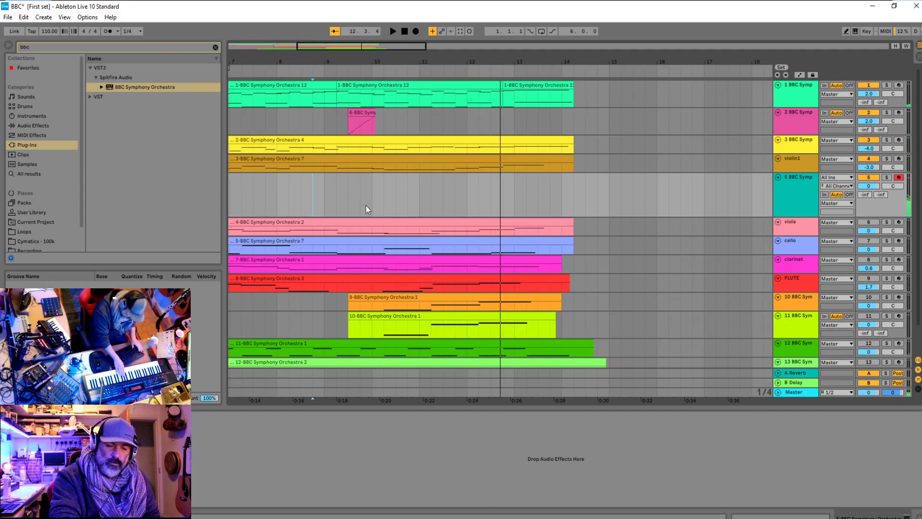
Record a take of the part on the armed track 5 from just before bar 9 and undo the recording
{"action": "key", "text": "space"}
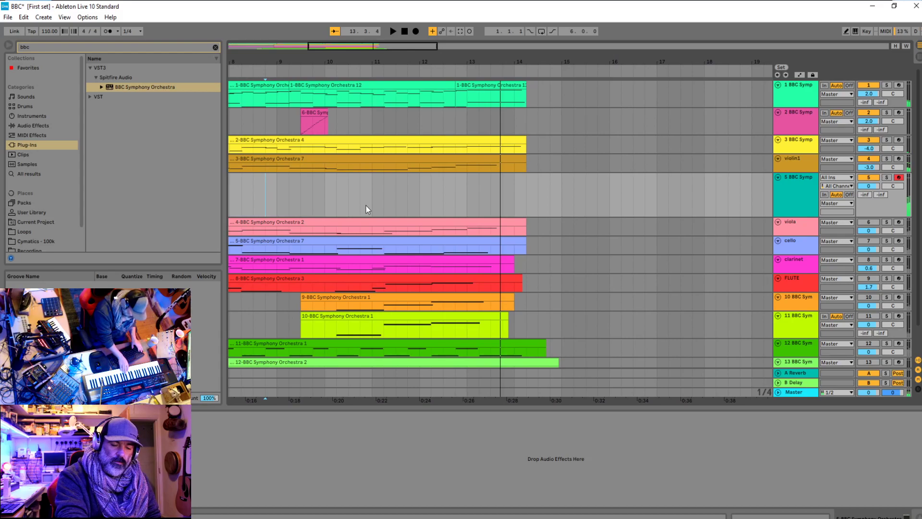
{"action": "key", "text": "F9"}
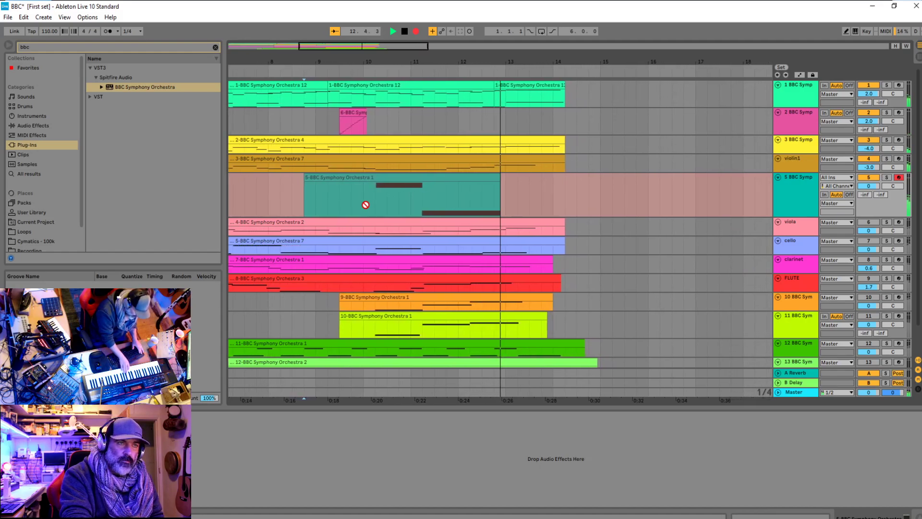
{"action": "key", "text": "space"}
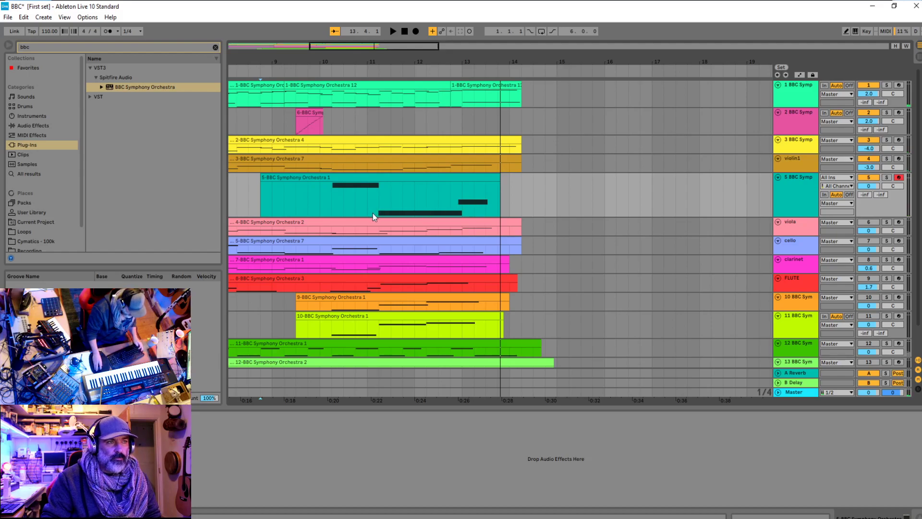
{"action": "key", "text": "ctrl+z"}
Set the playback start where the clips on tracks 10 and 11 begin and replay the closing passage to rehearse track 5
{"action": "key", "text": "space"}
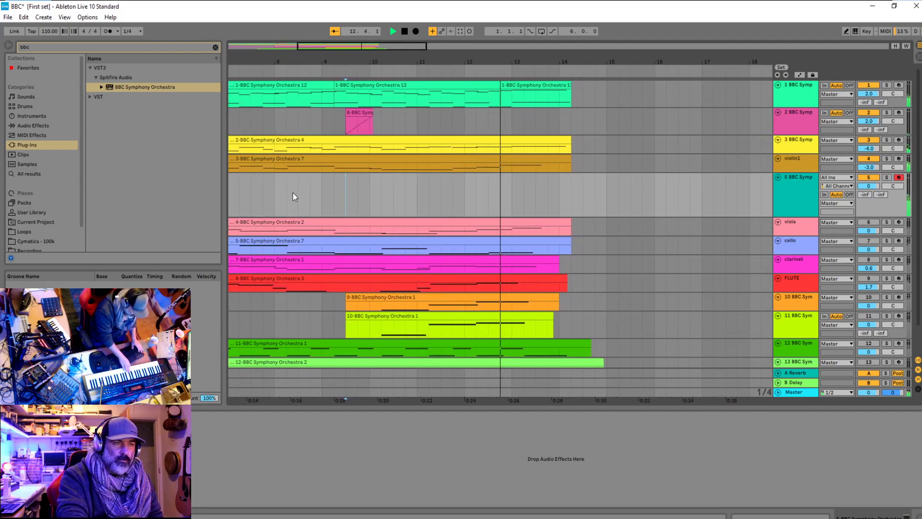
{"action": "key", "text": "space"}
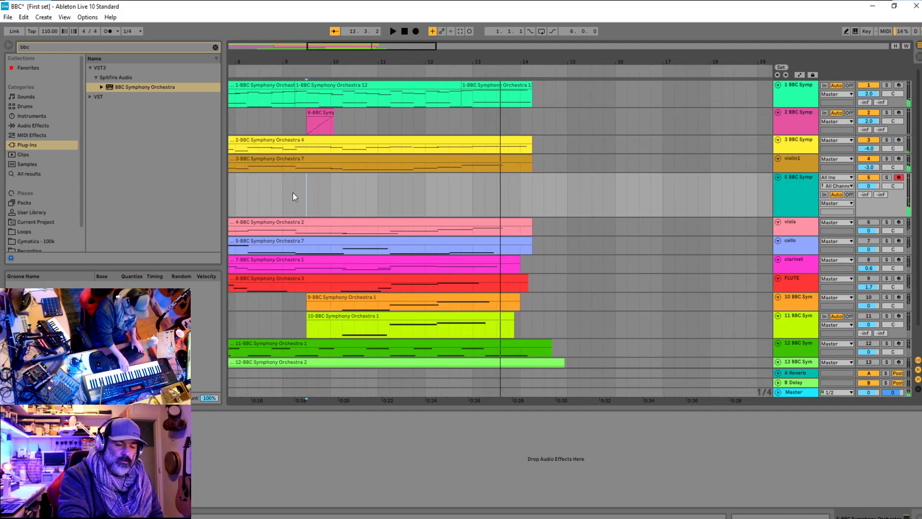
{"action": "key", "text": "space"}
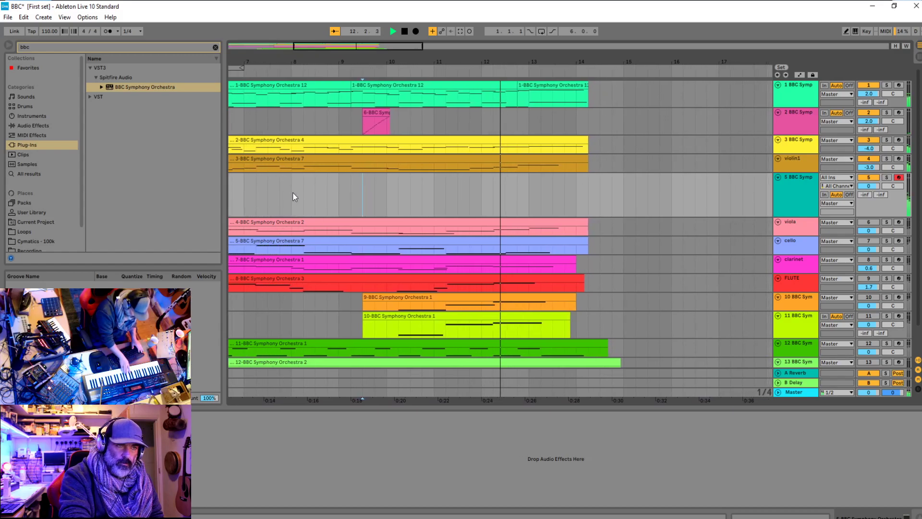
{"action": "key", "text": "space"}
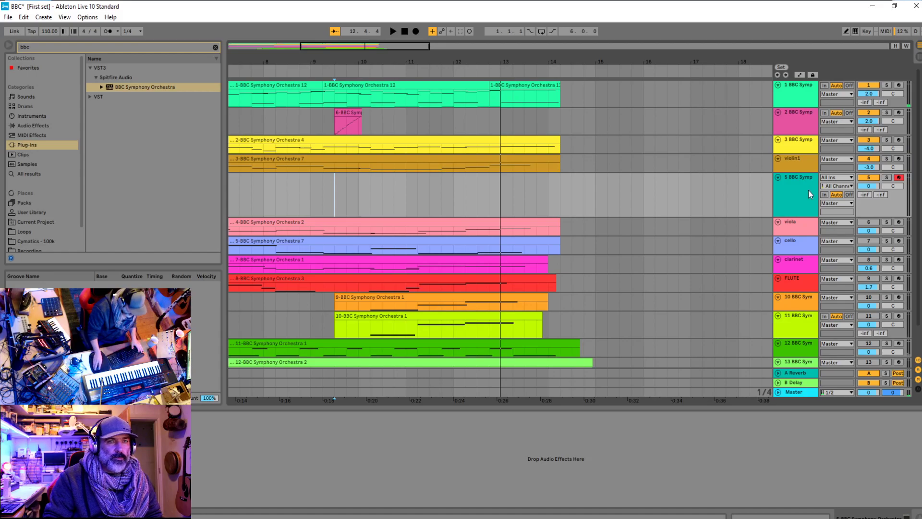
Delete the empty track 5 below violin1 and unmute the viola, cello, clarinet, FLUTE and BBC Symphony tracks 9 to 12
{"action": "key", "text": "Delete"}
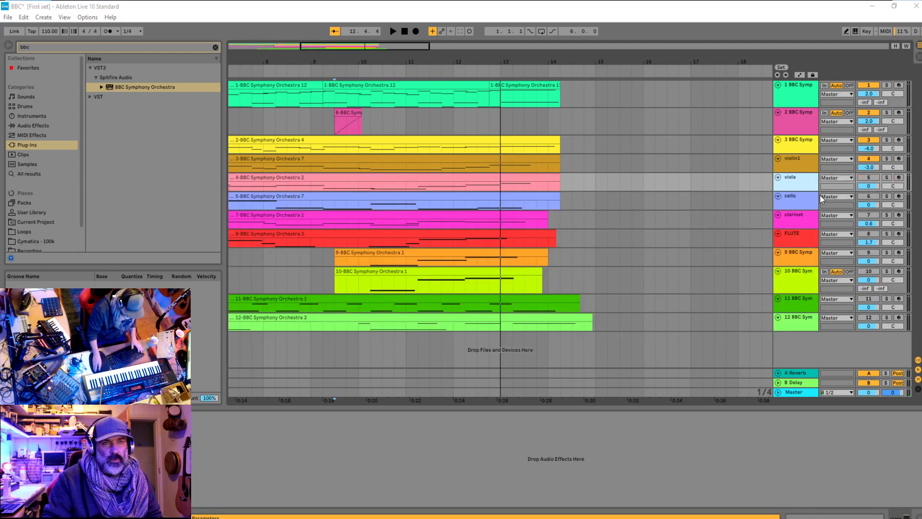
{"action": "left_click", "coordinate": [868, 180]}
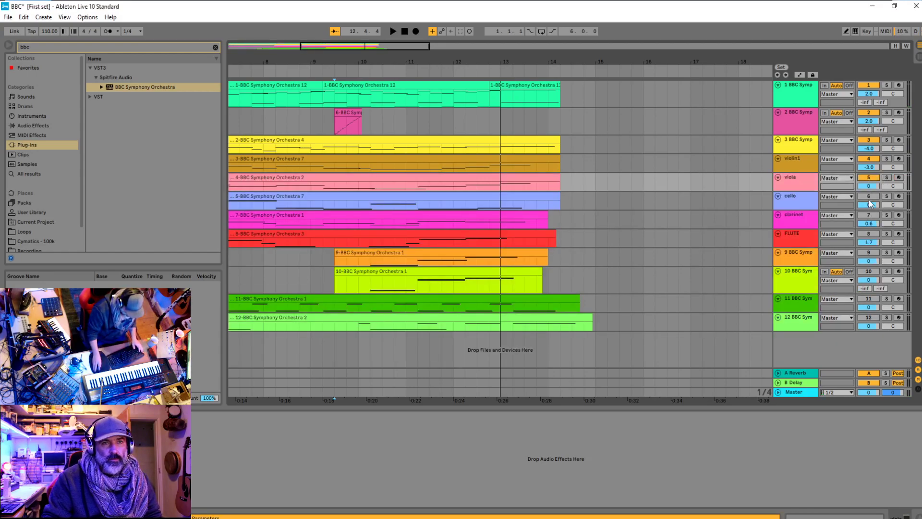
{"action": "left_click", "coordinate": [869, 197]}
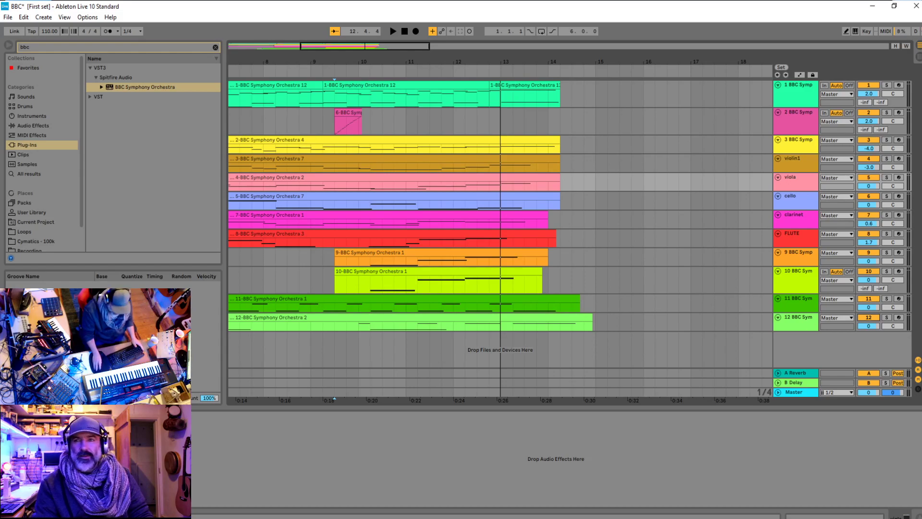
Play the full arrangement from bar 1 up to bar 5 to review the opening
{"action": "left_click", "coordinate": [282, 123]}
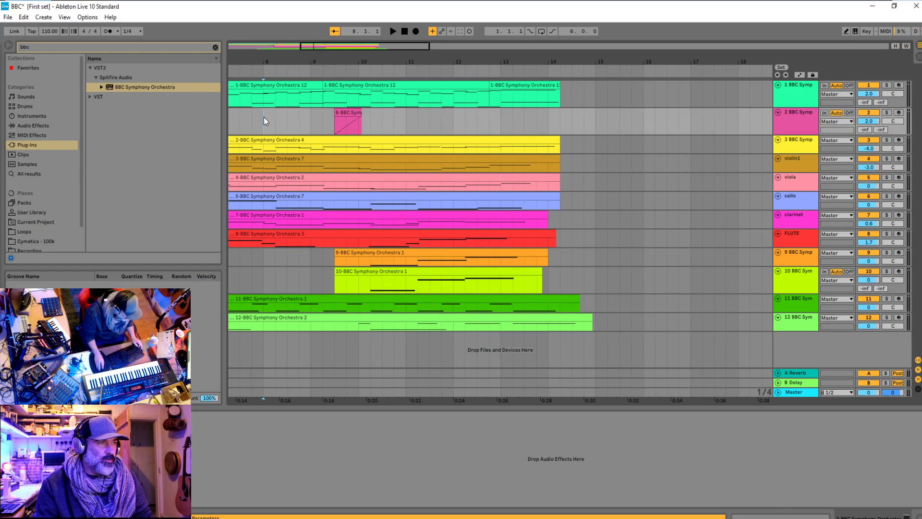
{"action": "key", "text": "minus"}
{"action": "key", "text": "minus"}
{"action": "left_click", "coordinate": [235, 116]}
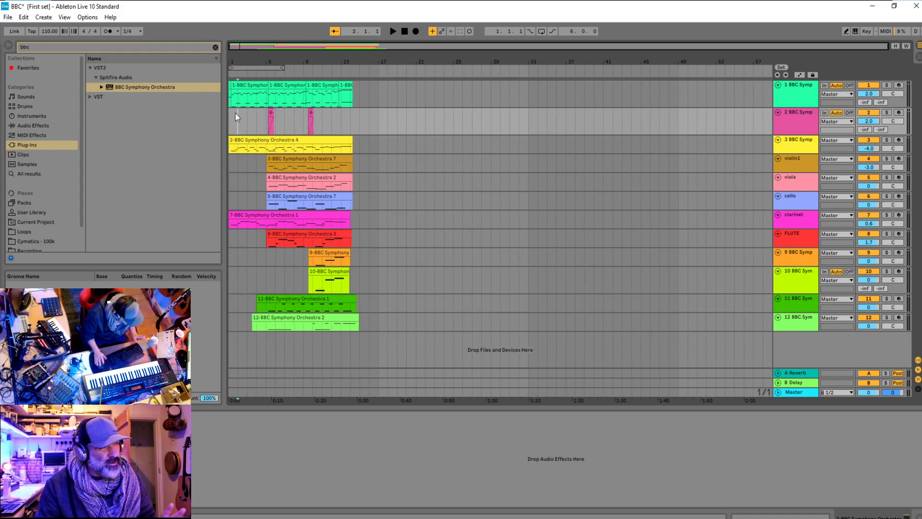
{"action": "key", "text": "plus"}
{"action": "key", "text": "plus"}
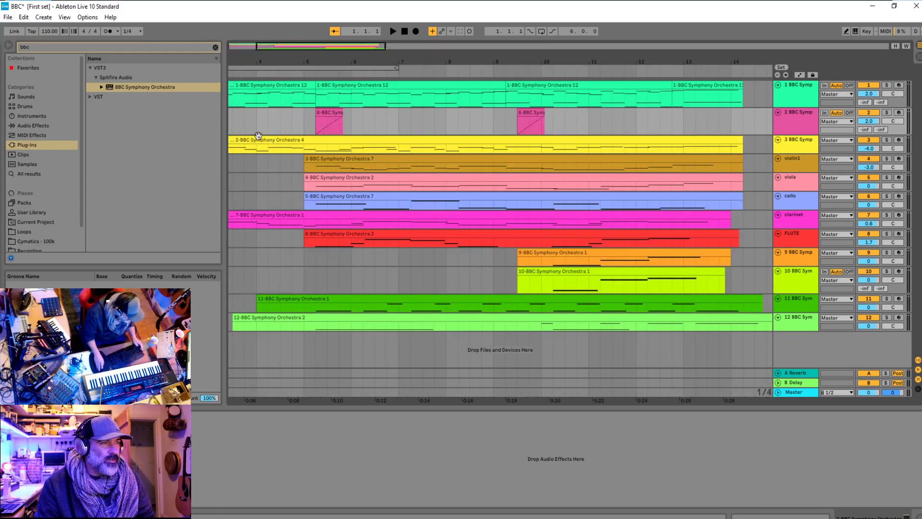
{"action": "key", "text": "space"}
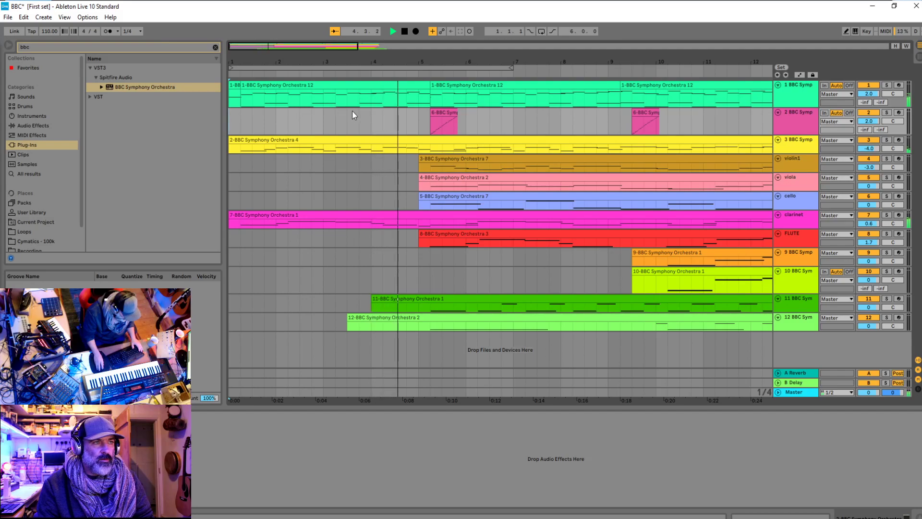
{"action": "key", "text": "space"}
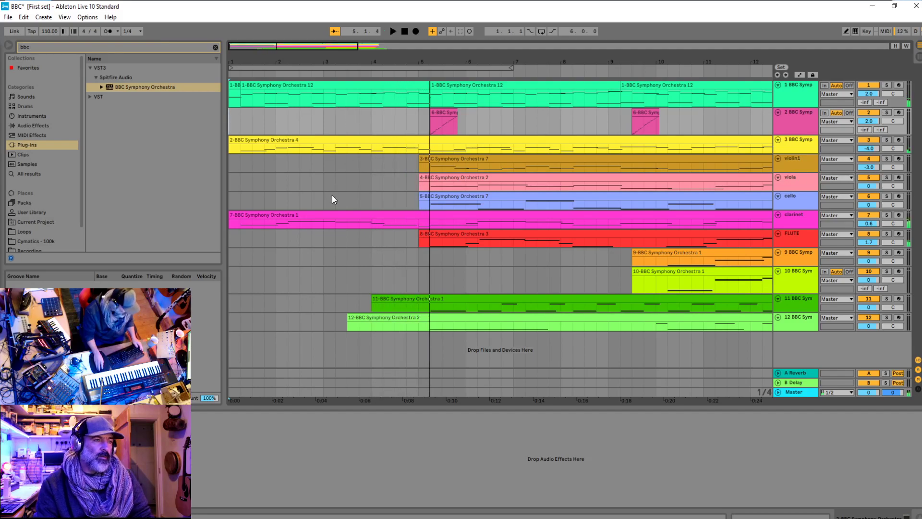
Move all clips in the arrangement later so the opening starts at 3.2.1
{"action": "key", "text": "ctrl+a"}
{"action": "left_click_drag", "start_coordinate": [274, 100], "coordinate": [407, 90]}
{"action": "key", "text": "ctrl+a"}
{"action": "left_click", "coordinate": [407, 90]}
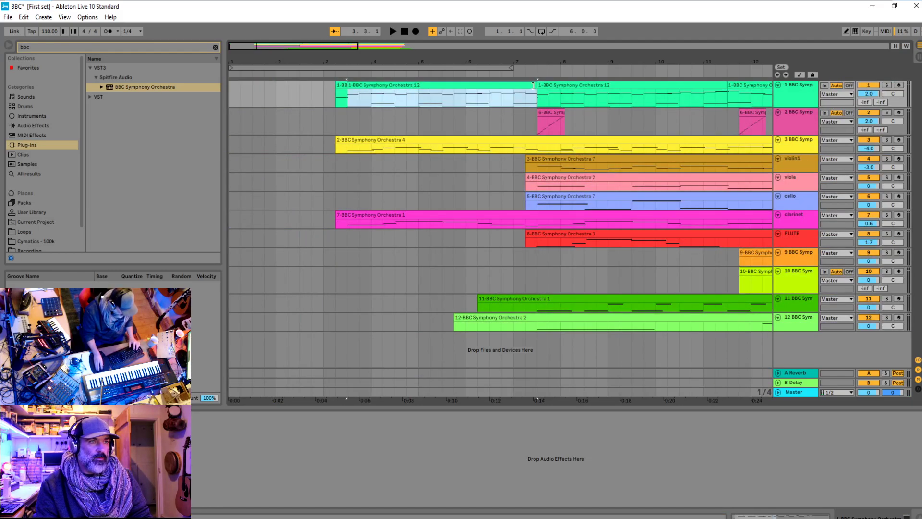
Place a shortened copy of the track 1 clip directly before its opening, starting at 1.4.1, and play the transition
{"action": "left_click_drag", "start_coordinate": [534, 85], "coordinate": [234, 92]}
{"action": "left_click_drag", "start_coordinate": [419, 85], "coordinate": [537, 93]}
{"action": "left_click_drag", "start_coordinate": [266, 85], "coordinate": [302, 86]}
{"action": "left_click", "coordinate": [261, 95]}
{"action": "key", "text": "space"}
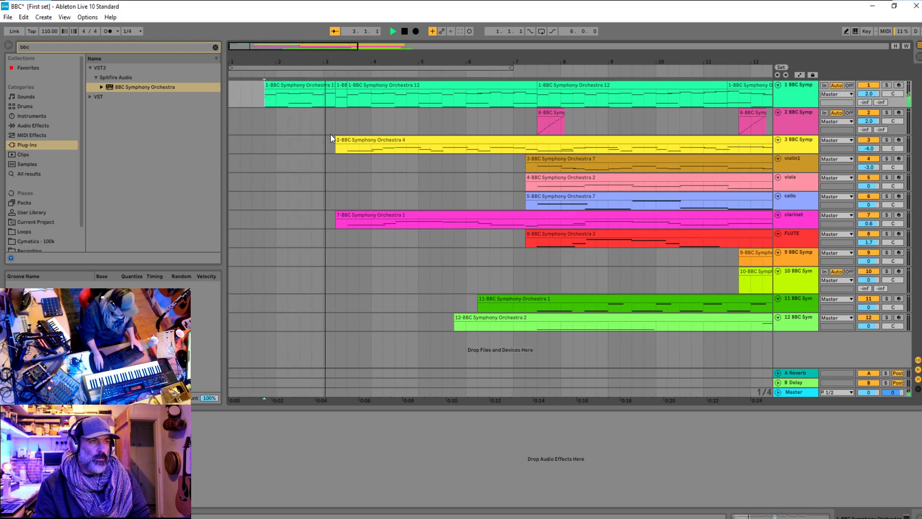
{"action": "key", "text": "space"}
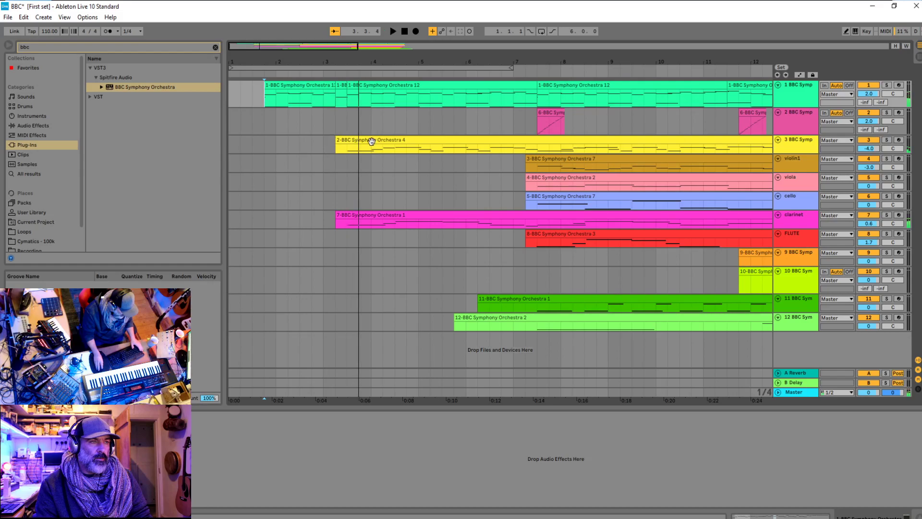
Try splitting the track 3 clip at bar 4 and play from the cut
{"action": "left_click", "coordinate": [370, 149]}
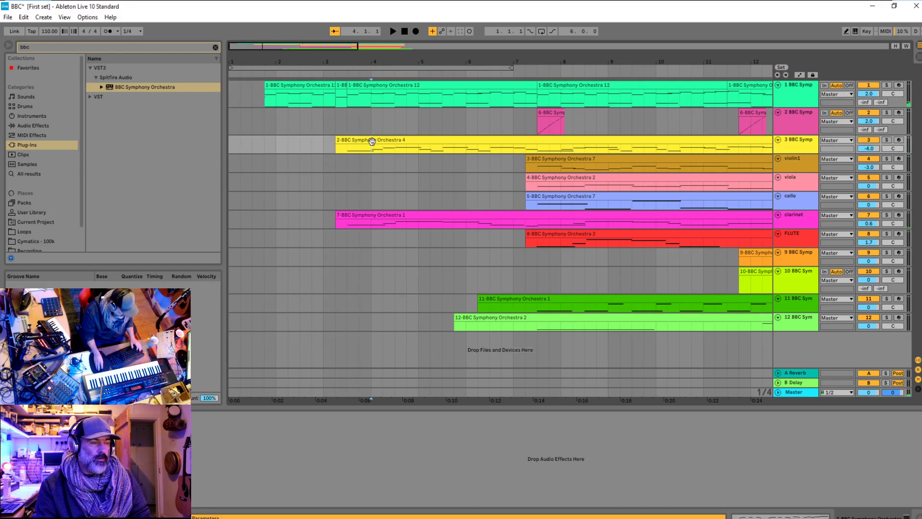
{"action": "key", "text": "ctrl+e"}
{"action": "key", "text": "space"}
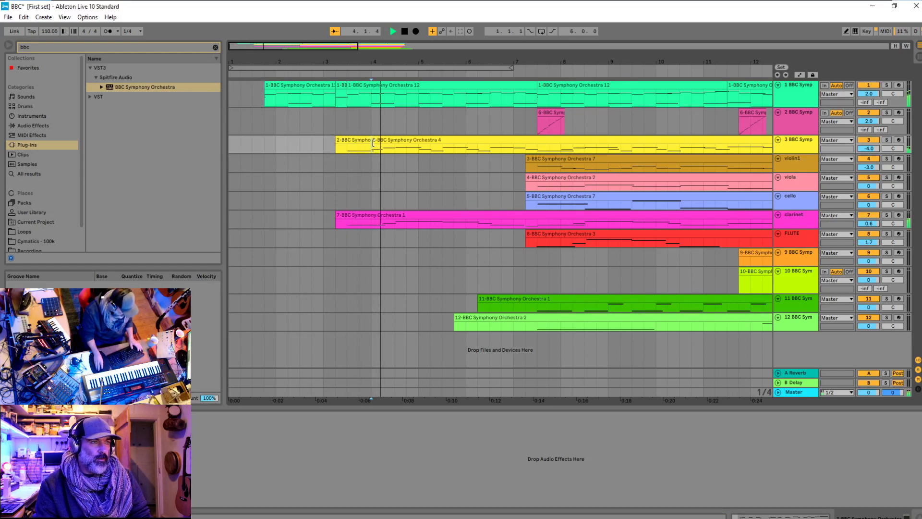
Split the track 3 clip at 3.3.1 and at 5.1.1 to isolate its opening phrase
{"action": "left_click", "coordinate": [347, 145]}
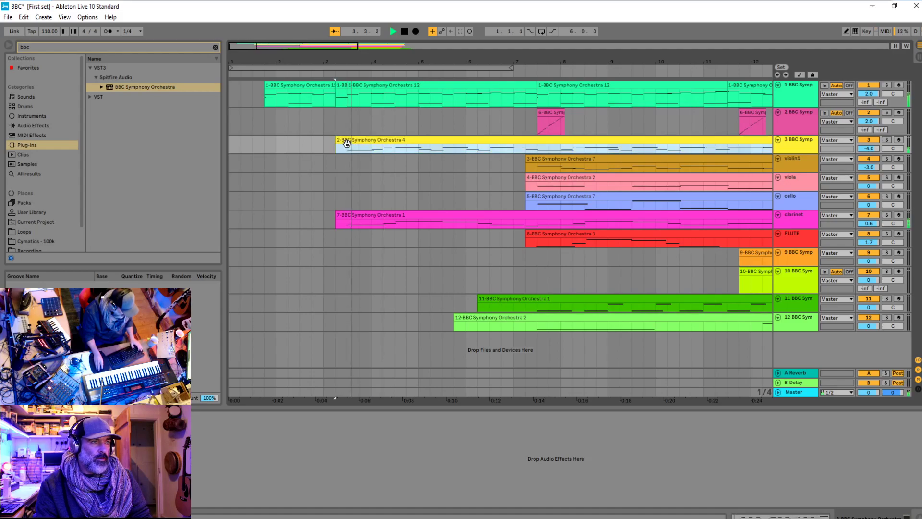
{"action": "key", "text": "space"}
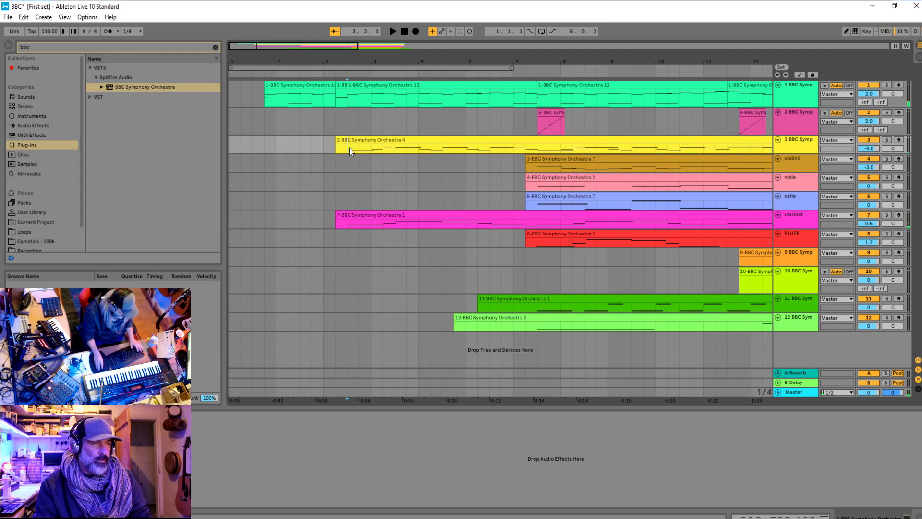
{"action": "key", "text": "ctrl+e"}
{"action": "left_click", "coordinate": [418, 147], "text": "shift"}
{"action": "key", "text": "ctrl+e"}
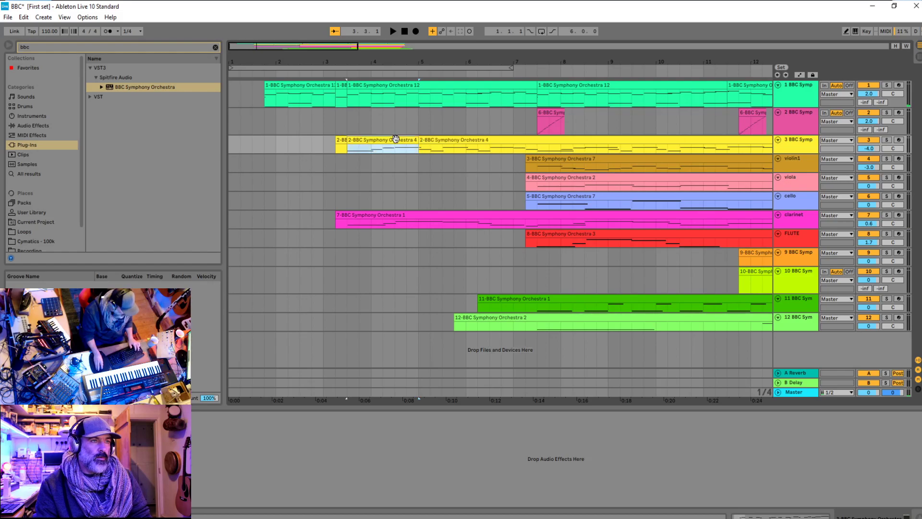
Place a copy of the track 3 phrase directly before its opening, aligned with the added track 1 clip, and play it
{"action": "left_click", "coordinate": [238, 143]}
{"action": "key", "text": "ctrl+v"}
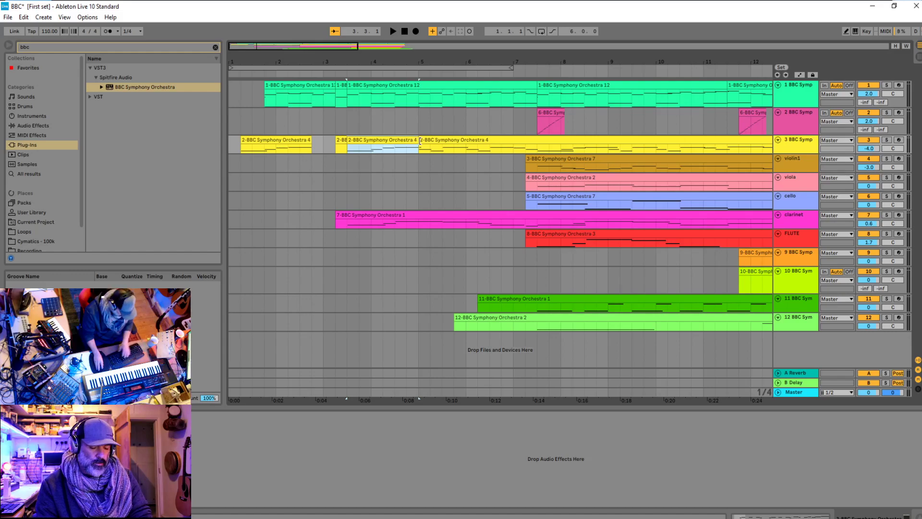
{"action": "key", "text": "Delete"}
{"action": "left_click_drag", "start_coordinate": [420, 140], "coordinate": [271, 137]}
{"action": "left_click", "coordinate": [341, 144]}
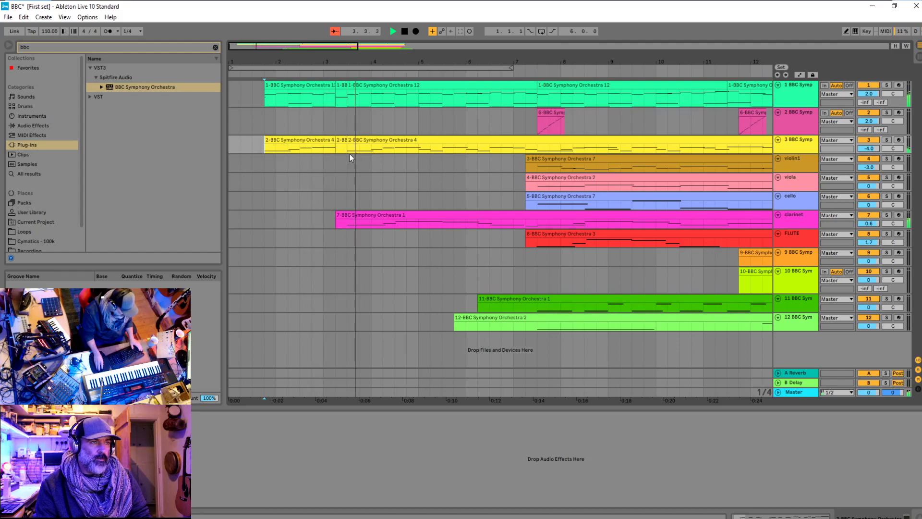
{"action": "key", "text": "space"}
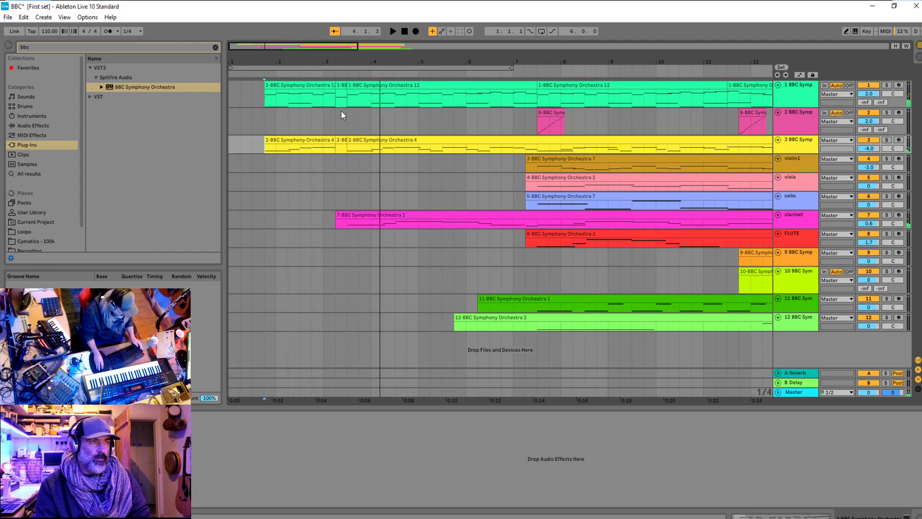
Move all clips two bars later, and lengthen the opening clips on tracks 1 and 3 and position them to start at 2.3.1
{"action": "key", "text": "ctrl+a"}
{"action": "left_click_drag", "start_coordinate": [294, 87], "coordinate": [383, 93]}
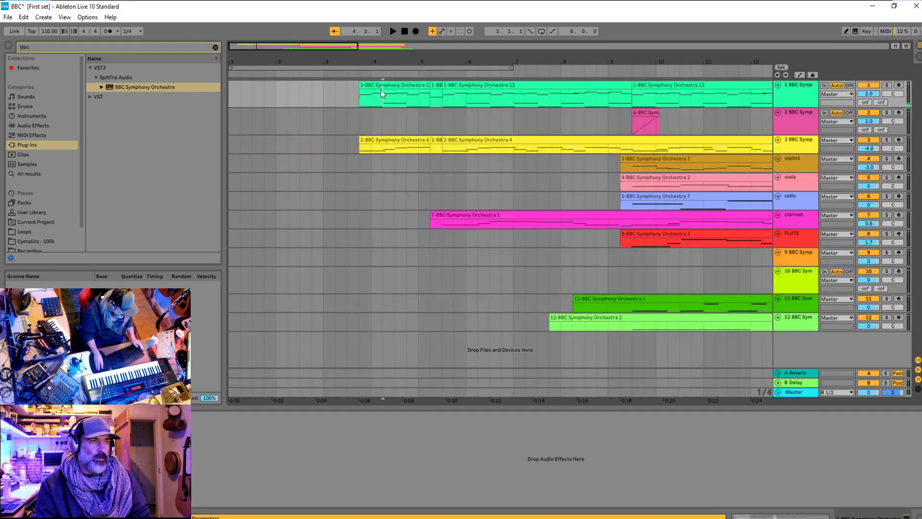
{"action": "left_click", "coordinate": [382, 146]}
{"action": "left_click_drag", "start_coordinate": [381, 145], "coordinate": [390, 127]}
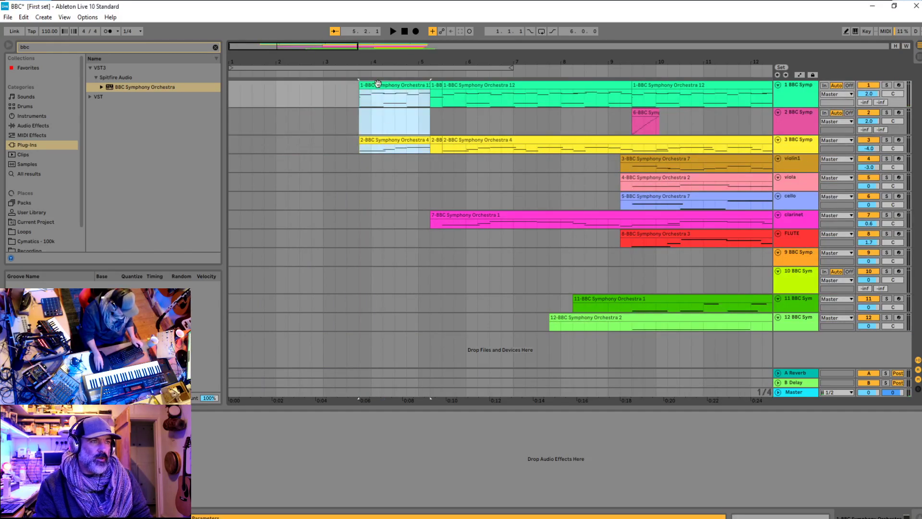
{"action": "left_click_drag", "start_coordinate": [378, 84], "coordinate": [407, 86]}
{"action": "left_click", "coordinate": [304, 102]}
{"action": "key", "text": "space"}
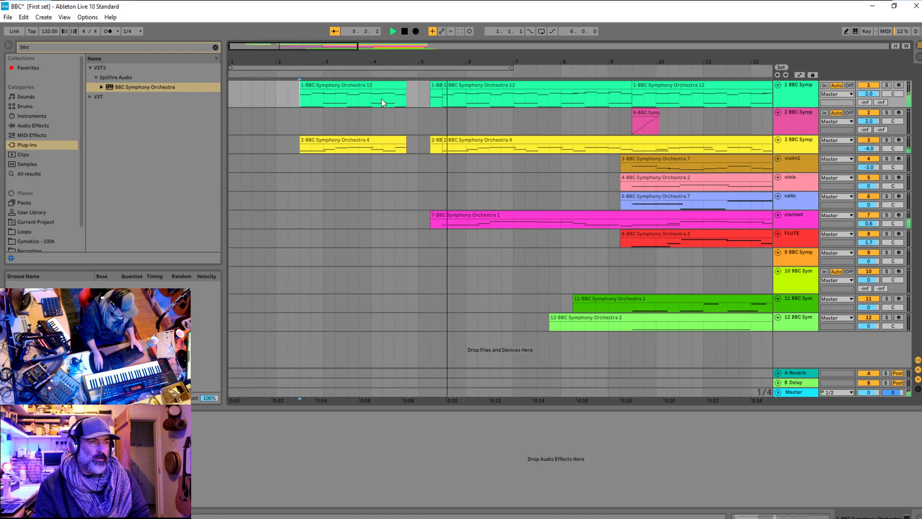
Move the opening clips on tracks 1 and 3 to start at bar 3, adjoining the following clips, and play the transition
{"action": "key", "text": "space"}
{"action": "left_click", "coordinate": [365, 148]}
{"action": "left_click", "coordinate": [361, 85]}
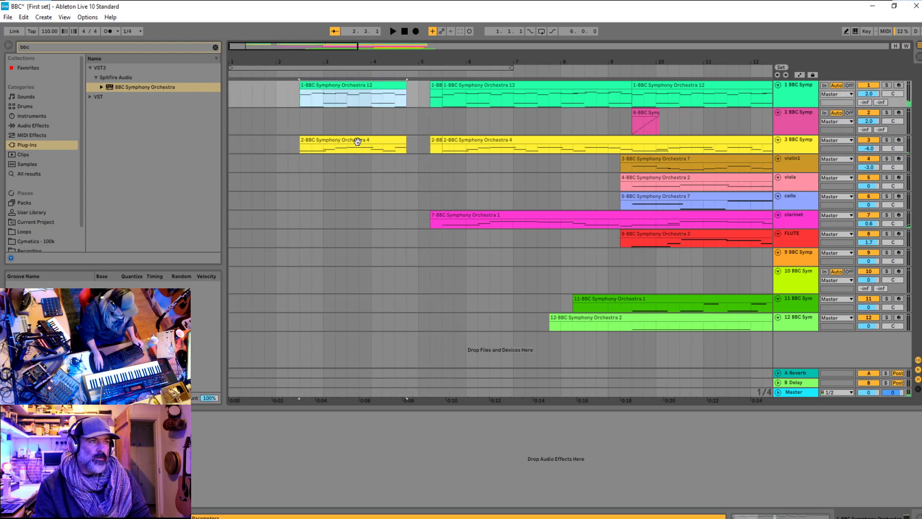
{"action": "left_click", "coordinate": [356, 146], "text": "shift"}
{"action": "left_click", "coordinate": [355, 85]}
{"action": "left_click", "coordinate": [361, 140], "text": "shift"}
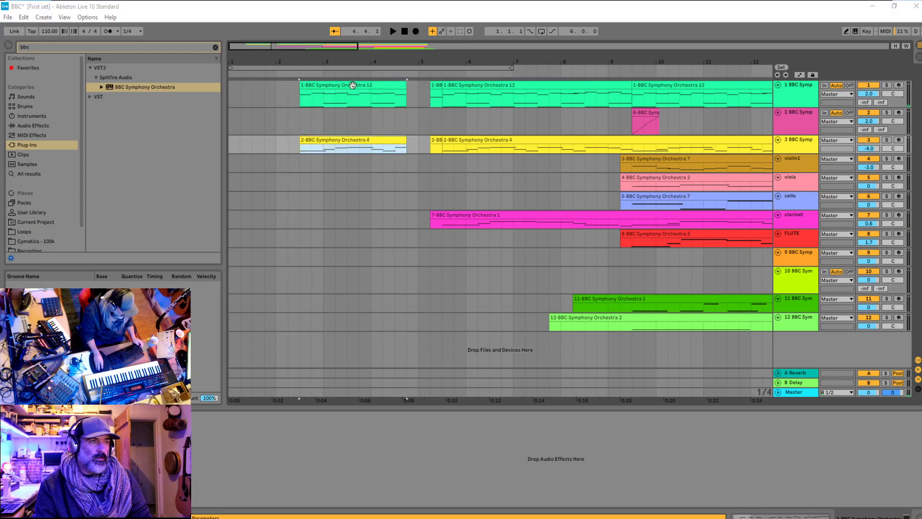
{"action": "left_click_drag", "start_coordinate": [377, 86], "coordinate": [401, 86]}
{"action": "left_click", "coordinate": [390, 115]}
{"action": "key", "text": "space"}
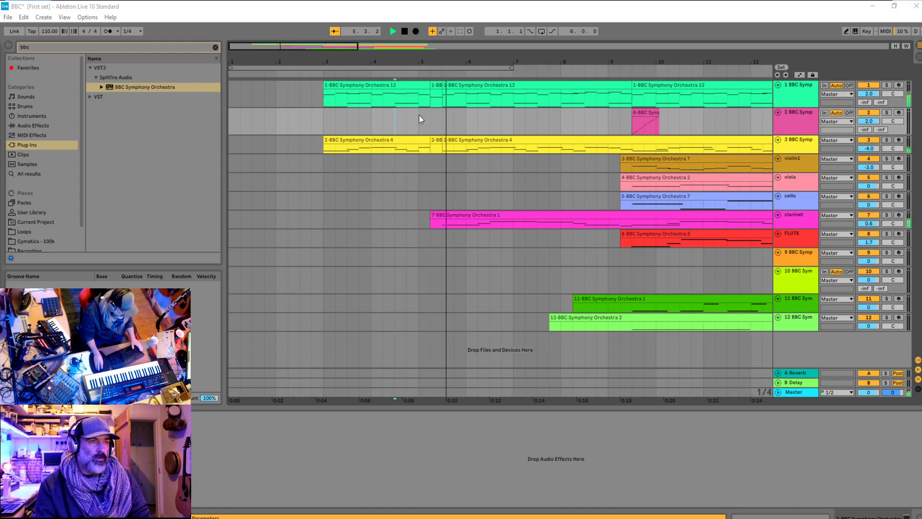
Select the opening clips on tracks 1 and 3 together and move them half a bar earlier to start at 2.3.1
{"action": "key", "text": "space"}
{"action": "left_click", "coordinate": [403, 85]}
{"action": "left_click", "coordinate": [391, 96]}
{"action": "key", "text": "shift+Down"}
{"action": "key", "text": "shift+Down"}
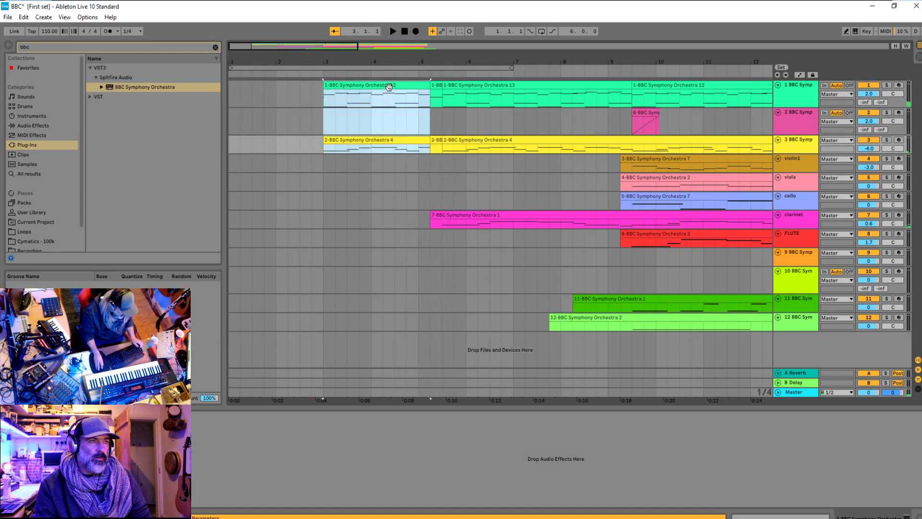
{"action": "left_click_drag", "start_coordinate": [389, 87], "coordinate": [342, 86]}
{"action": "left_click", "coordinate": [634, 116]}
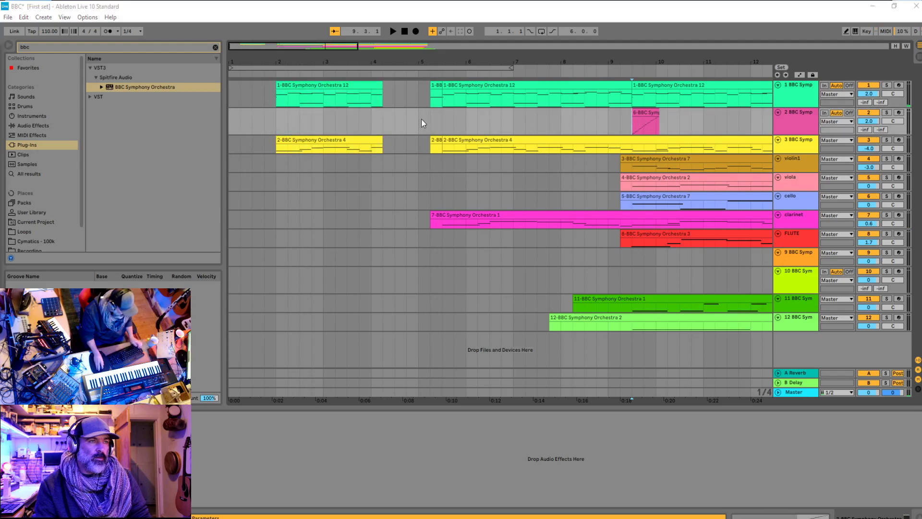
{"action": "key", "text": "ctrl+z"}
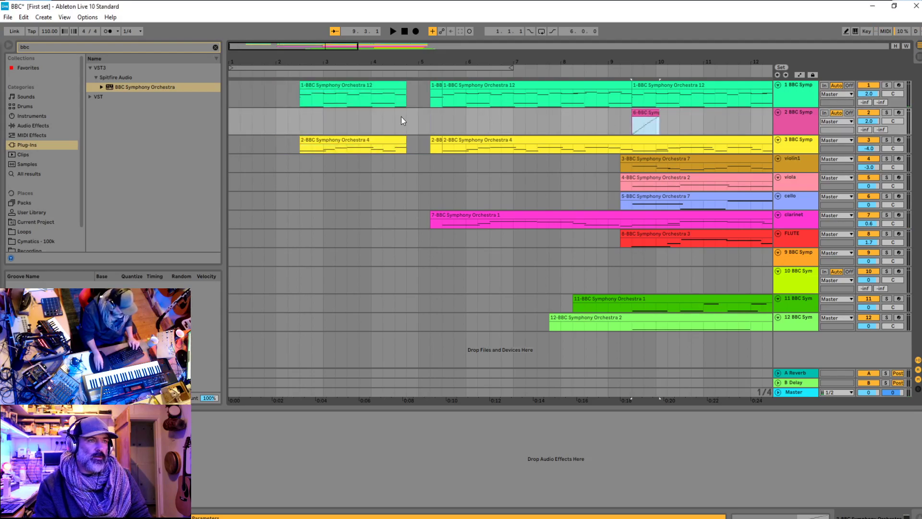
Try a copy of the short track 2 clip at 4.4.1 directly after the opening phrase, play it, and remove it
{"action": "key", "text": "ctrl+v"}
{"action": "key", "text": "space"}
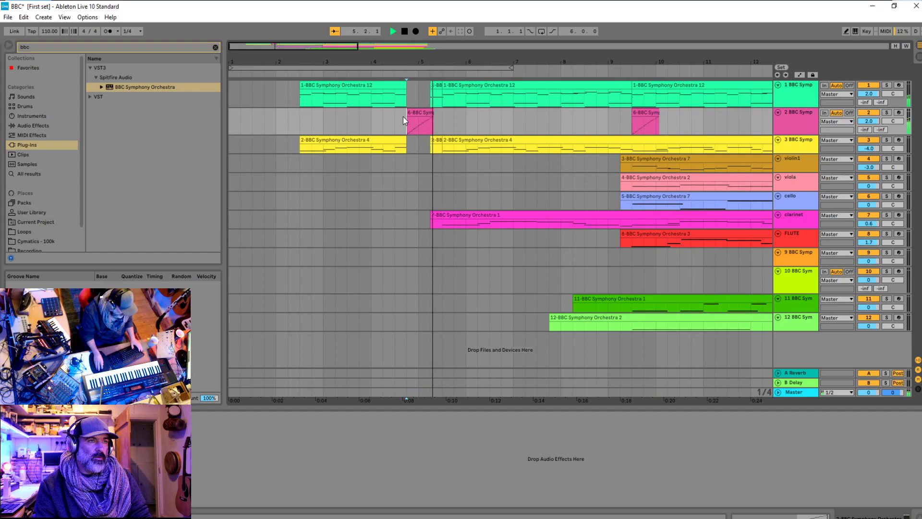
{"action": "left_click", "coordinate": [301, 120]}
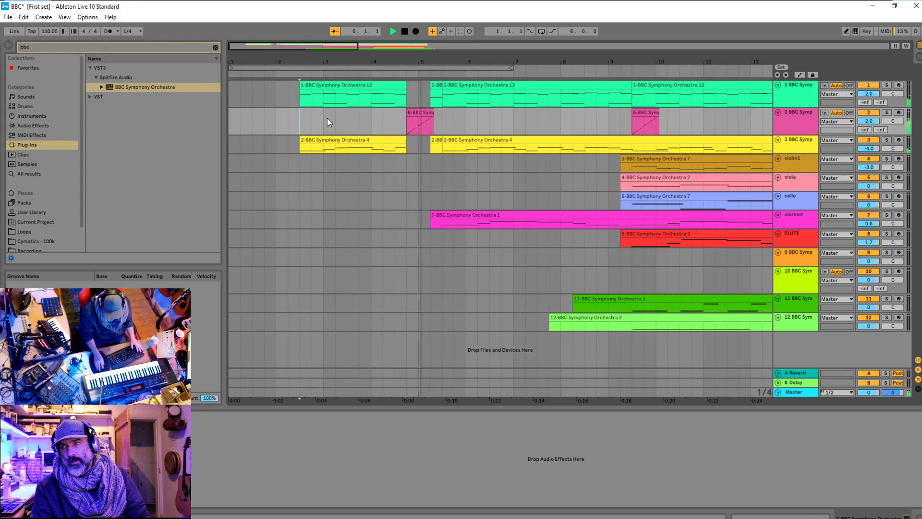
{"action": "left_click", "coordinate": [413, 111]}
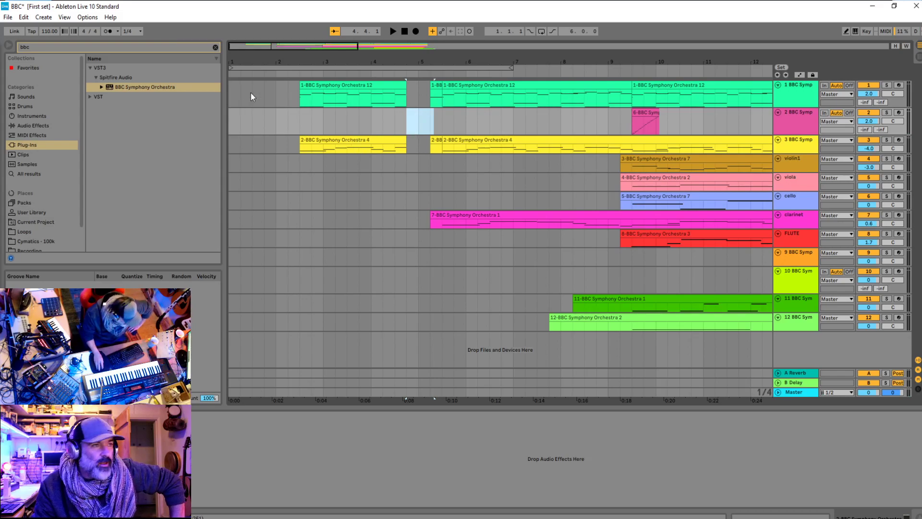
{"action": "left_click", "coordinate": [301, 96]}
{"action": "left_click", "coordinate": [643, 122]}
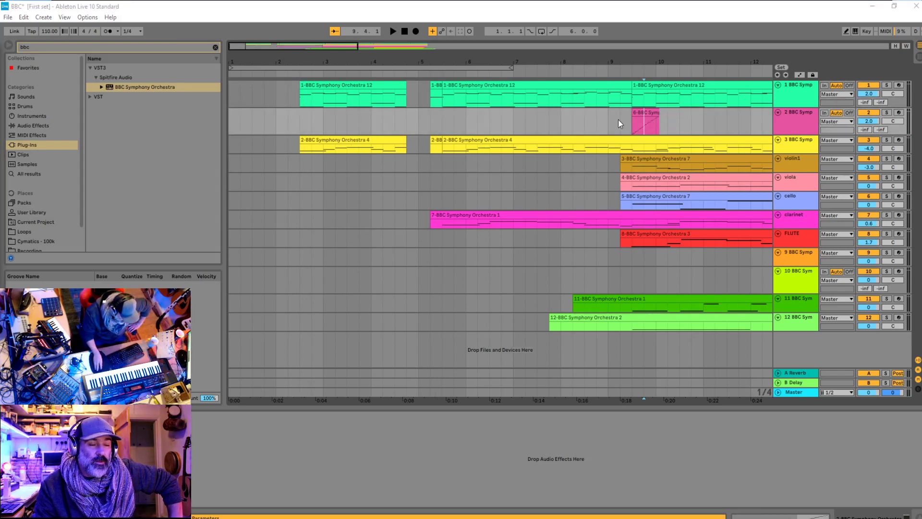
{"action": "left_click", "coordinate": [406, 123]}
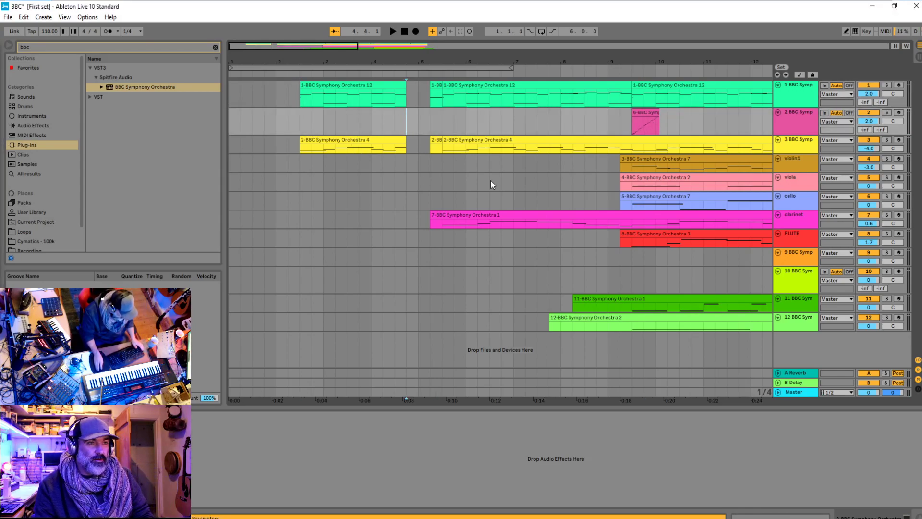
Reduce the height of track 2 in the arrangement to a compact lane
{"action": "key", "text": "minus"}
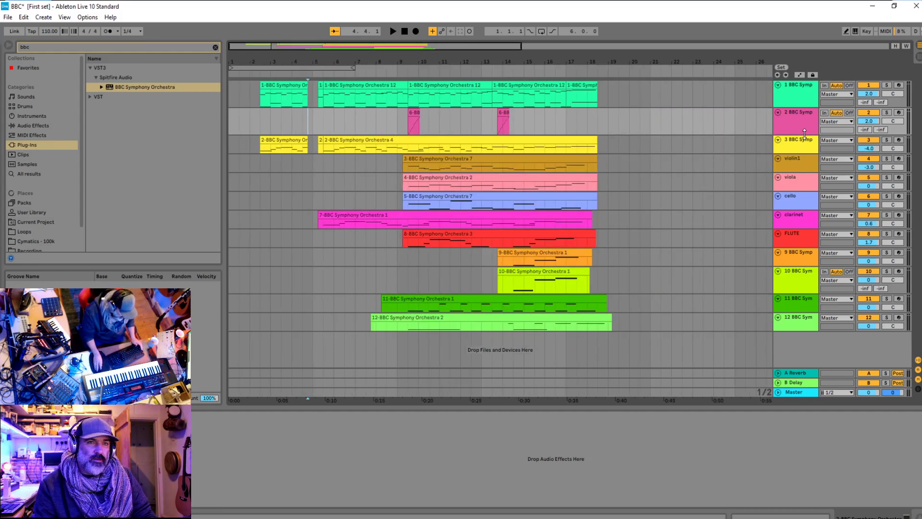
{"action": "left_click_drag", "start_coordinate": [804, 133], "coordinate": [803, 127]}
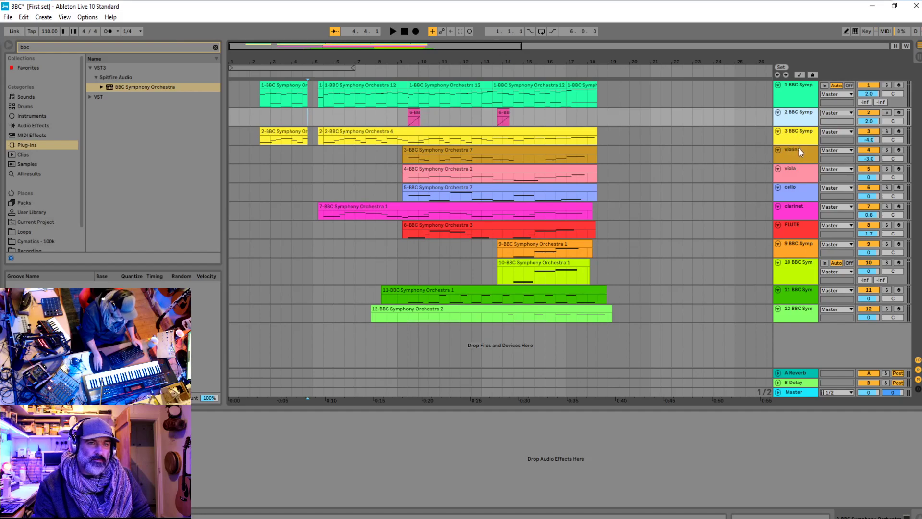
{"action": "left_click", "coordinate": [800, 142]}
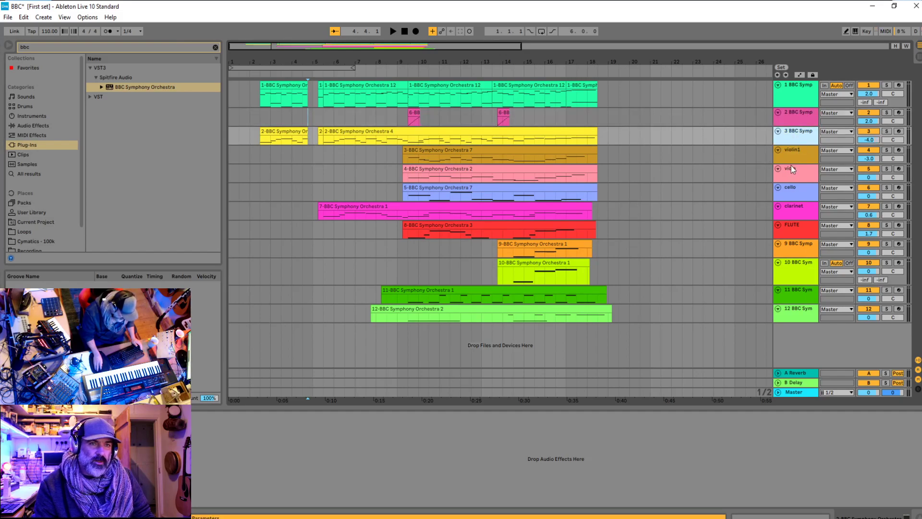
{"action": "left_click", "coordinate": [795, 162]}
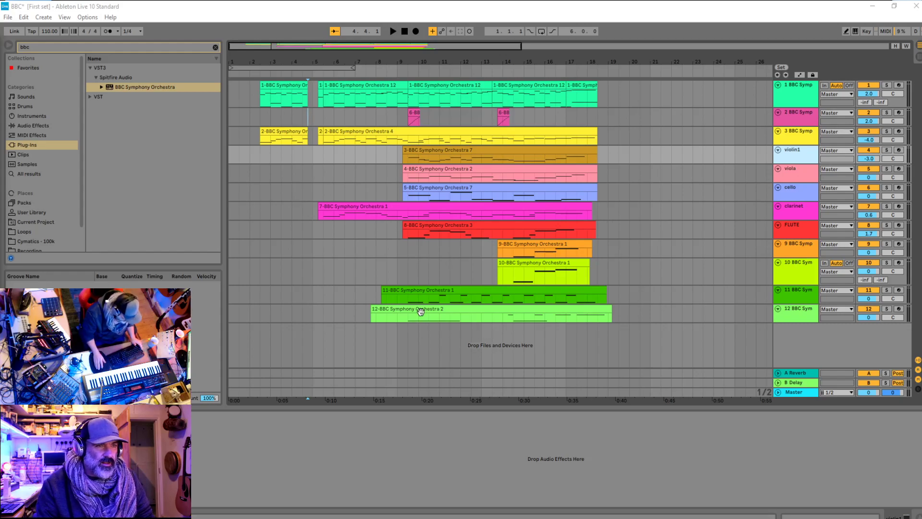
Open a second window to view the Session mixer with all track channels, and close it again
{"action": "left_click", "coordinate": [592, 211]}
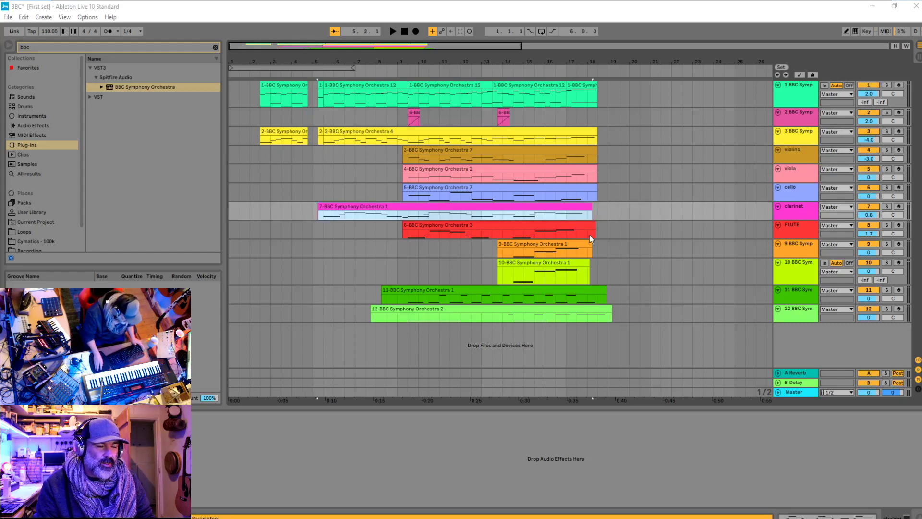
{"action": "left_click", "coordinate": [266, 157]}
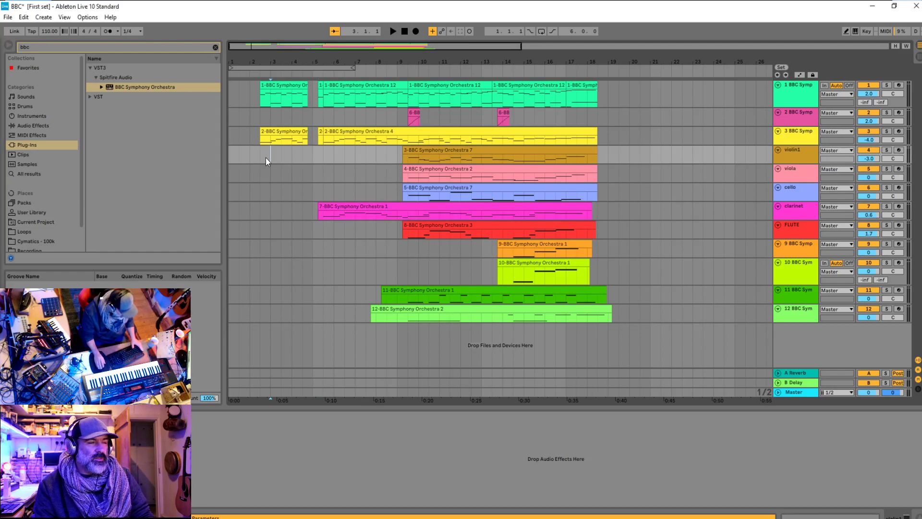
{"action": "left_click", "coordinate": [258, 117]}
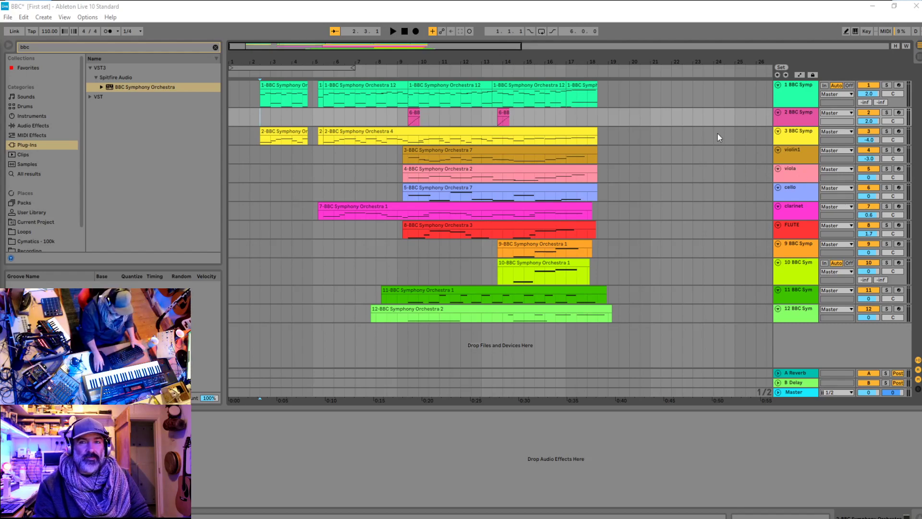
{"action": "key", "text": "ctrl+shift+w"}
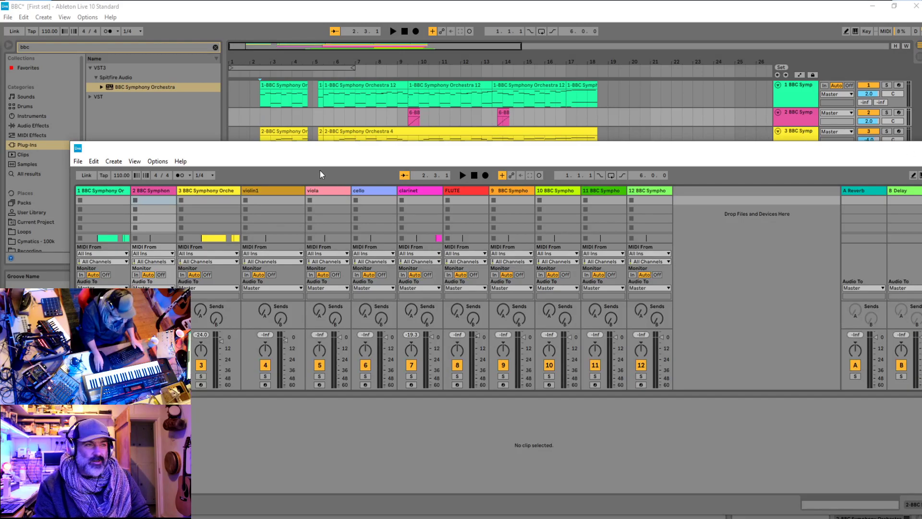
{"action": "key", "text": "ctrl+shift+w"}
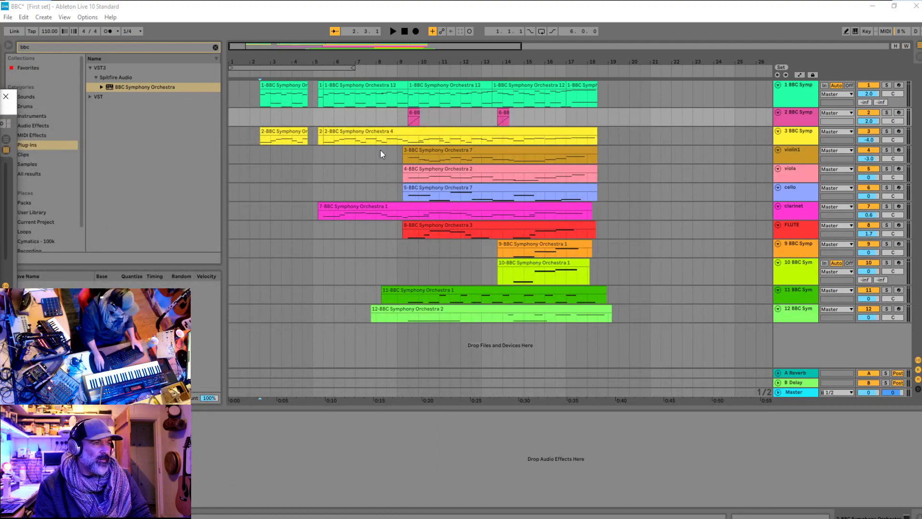
{"action": "left_click", "coordinate": [271, 116]}
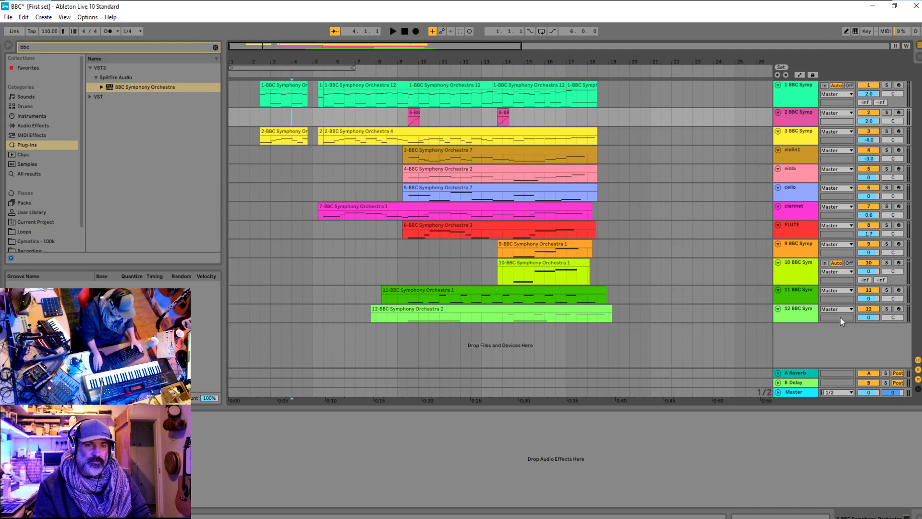
Play the arrangement from 9.4.1 and the introduction from the start of its opening clips
{"action": "left_click", "coordinate": [410, 267]}
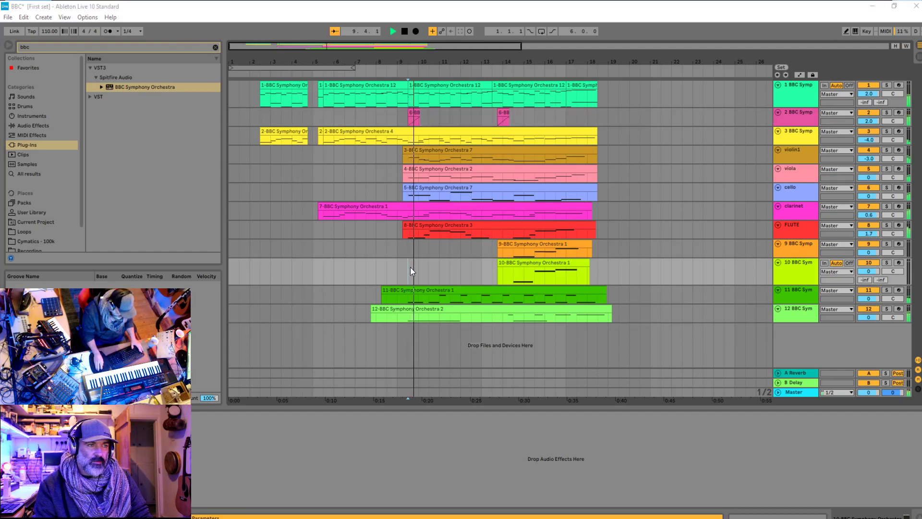
{"action": "left_click", "coordinate": [267, 192]}
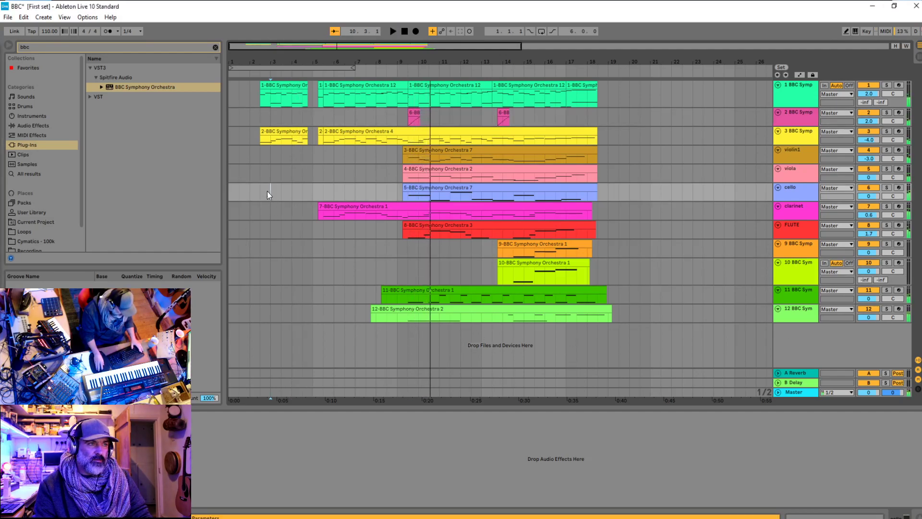
{"action": "key", "text": "space"}
{"action": "key", "text": "space"}
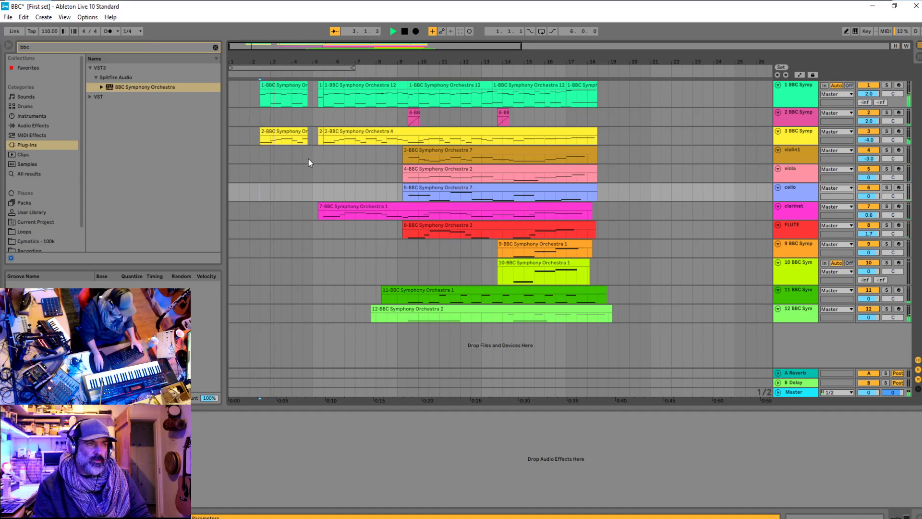
Arm violin1 for recording and play from 11.3.1, from the opening at 2.3.1, and from bar 4
{"action": "left_click", "coordinate": [450, 154]}
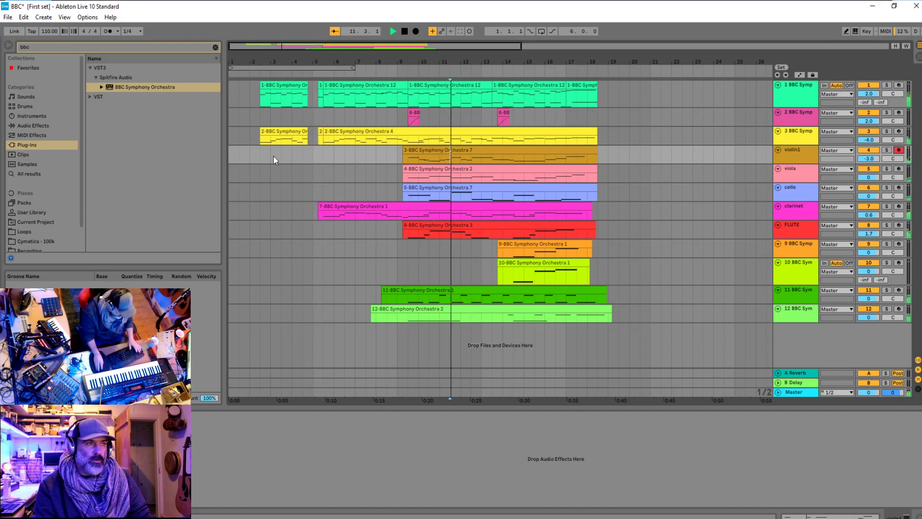
{"action": "left_click", "coordinate": [260, 155]}
{"action": "key", "text": "space"}
{"action": "key", "text": "space"}
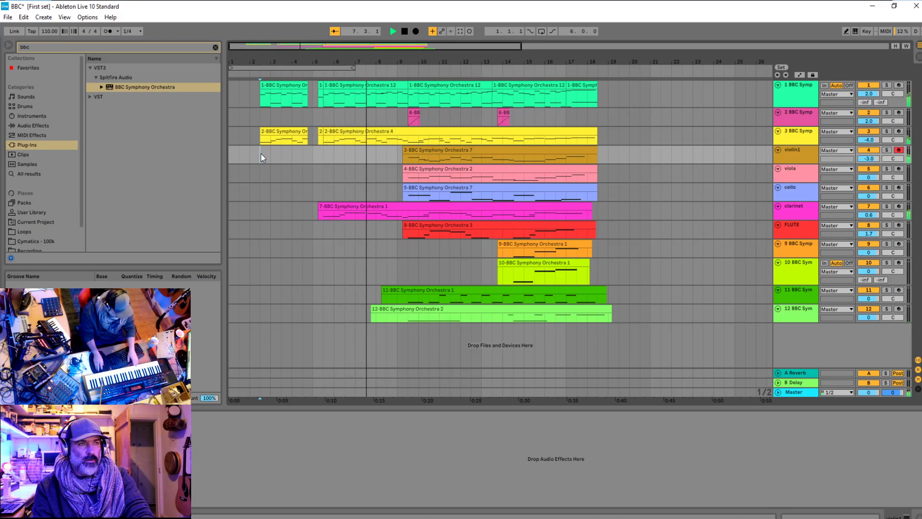
{"action": "left_click", "coordinate": [296, 152]}
{"action": "key", "text": "space"}
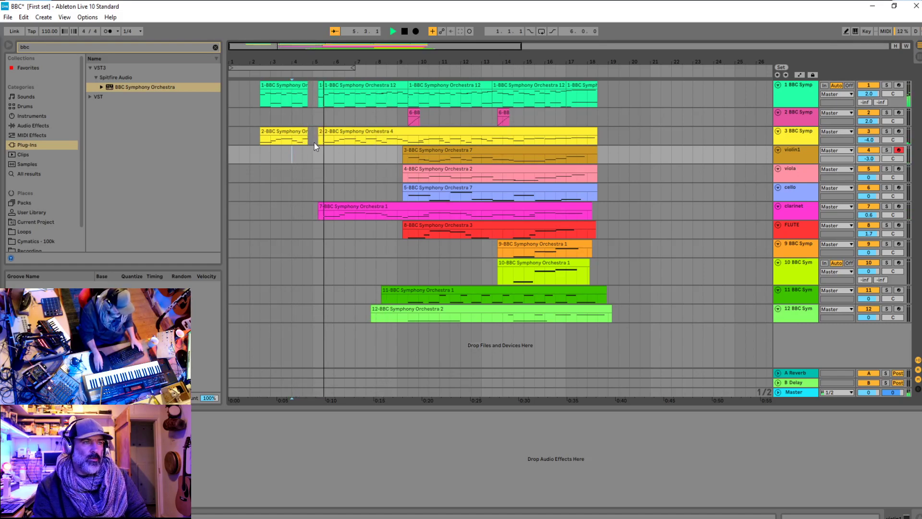
Delete the short track 1 clip at 5.2.1 and play the transition across the resulting gap
{"action": "key", "text": "space"}
{"action": "left_click", "coordinate": [308, 136]}
{"action": "scroll", "coordinate": [370, 151], "scroll_direction": "up", "scroll_amount": 3}
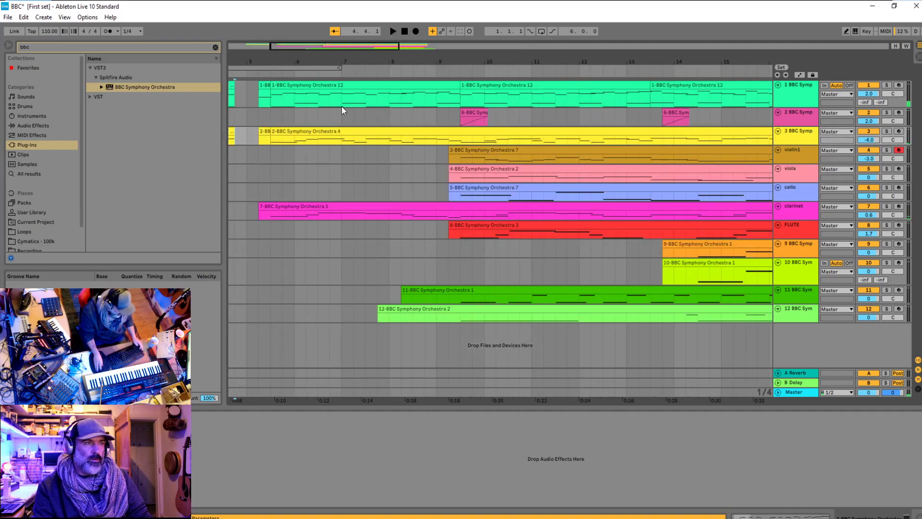
{"action": "left_click", "coordinate": [266, 94]}
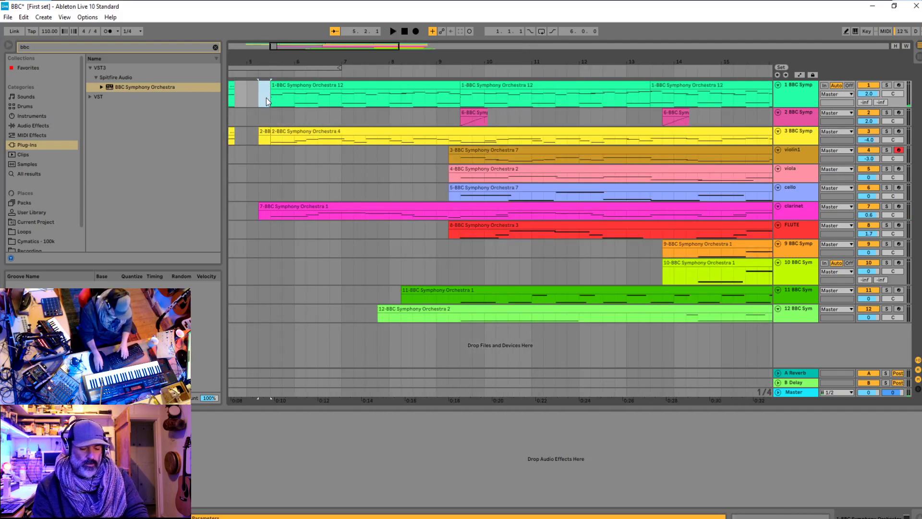
{"action": "left_click", "coordinate": [244, 118]}
{"action": "scroll", "coordinate": [244, 119], "scroll_direction": "down", "scroll_amount": 3}
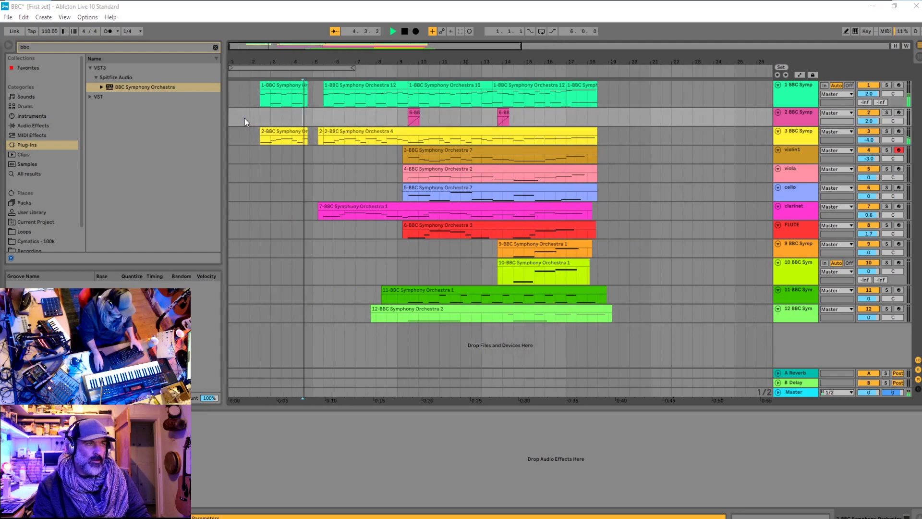
{"action": "key", "text": "space"}
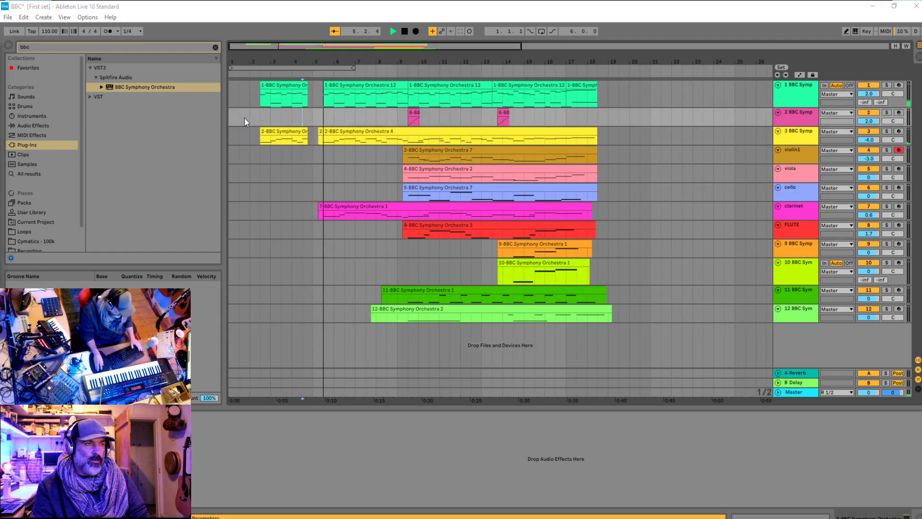
{"action": "key", "text": "space"}
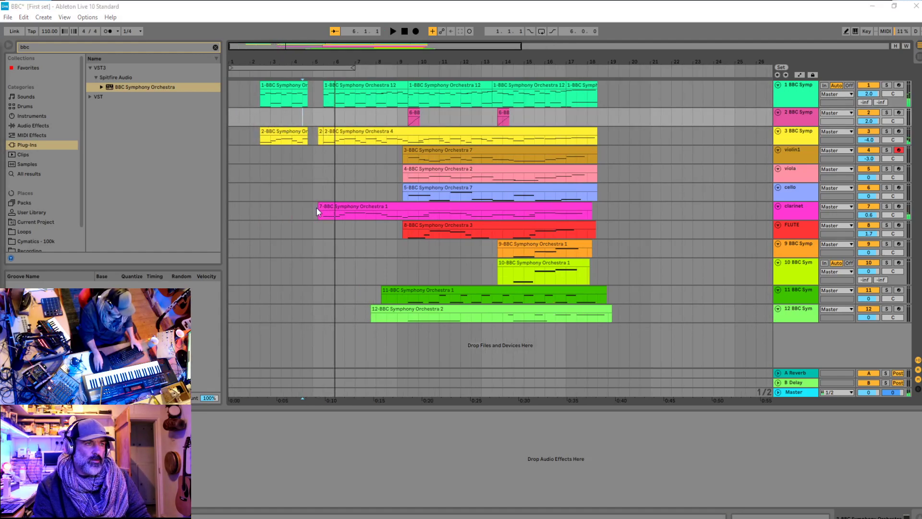
Listen to the clarinet's entry from bar 5 and to the transition from shortly before the opening clips end
{"action": "left_click", "coordinate": [319, 207]}
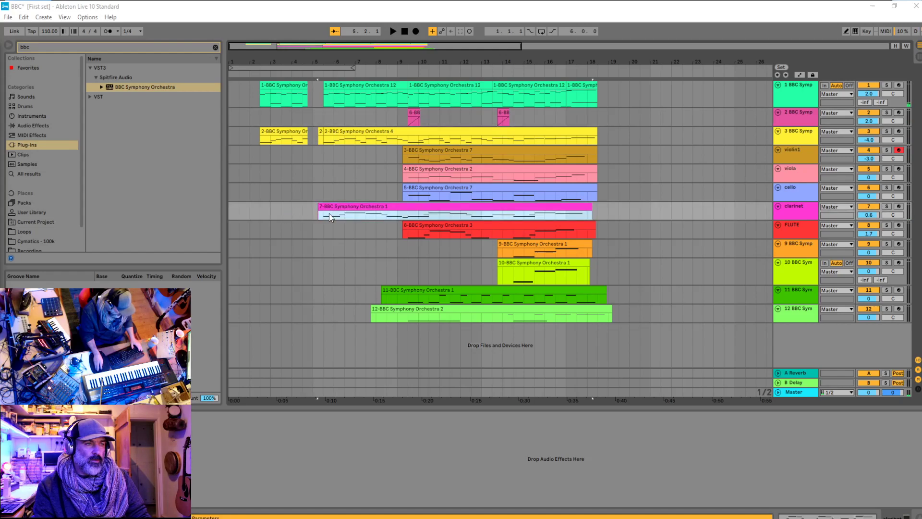
{"action": "scroll", "coordinate": [312, 214], "scroll_direction": "up", "scroll_amount": 10}
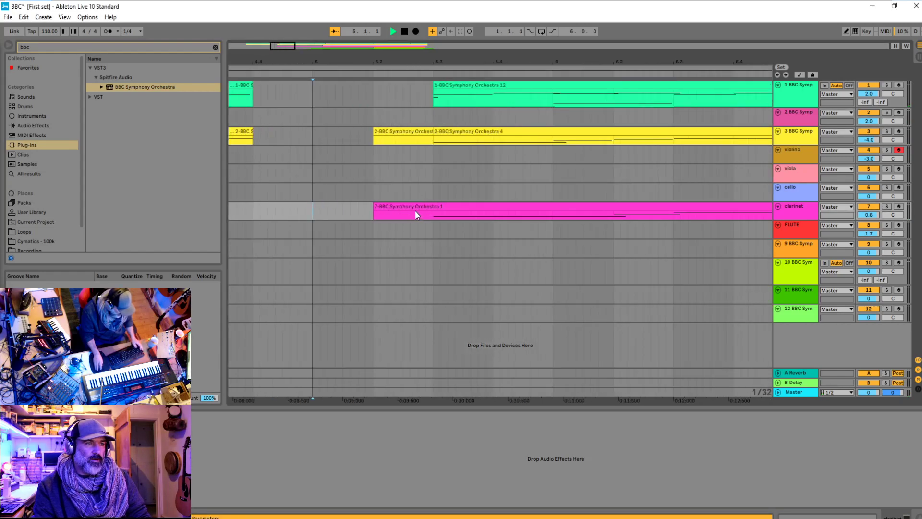
{"action": "key", "text": "space"}
{"action": "scroll", "coordinate": [452, 210], "scroll_direction": "down", "scroll_amount": 6}
{"action": "key", "text": "space"}
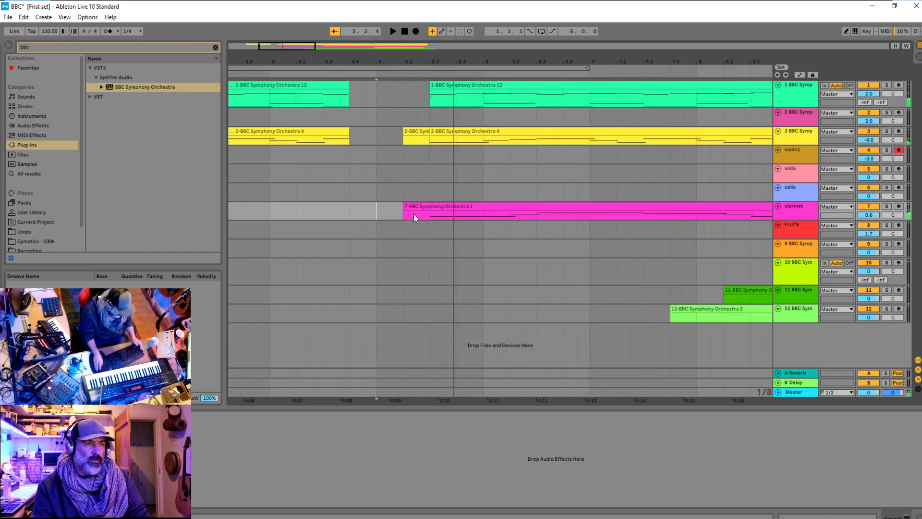
{"action": "left_click", "coordinate": [311, 200]}
{"action": "key", "text": "space"}
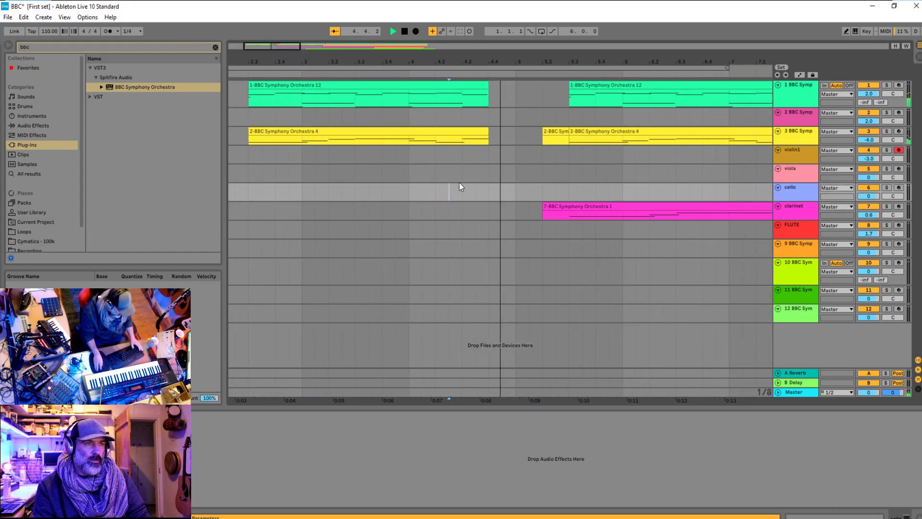
{"action": "key", "text": "space"}
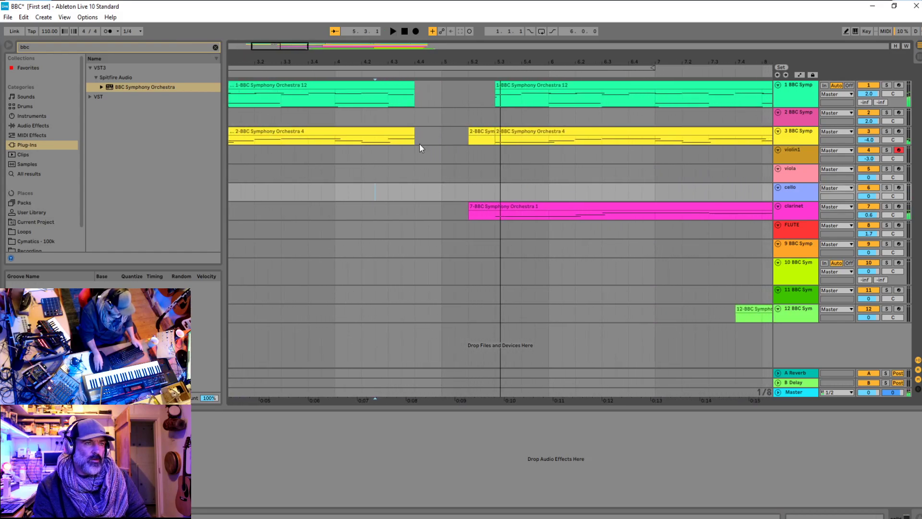
Try moving the opening track 1 and track 3 clips to start at 3.1.1, and play them from there
{"action": "scroll", "coordinate": [391, 151], "scroll_direction": "down", "scroll_amount": 10}
{"action": "left_click", "coordinate": [282, 100]}
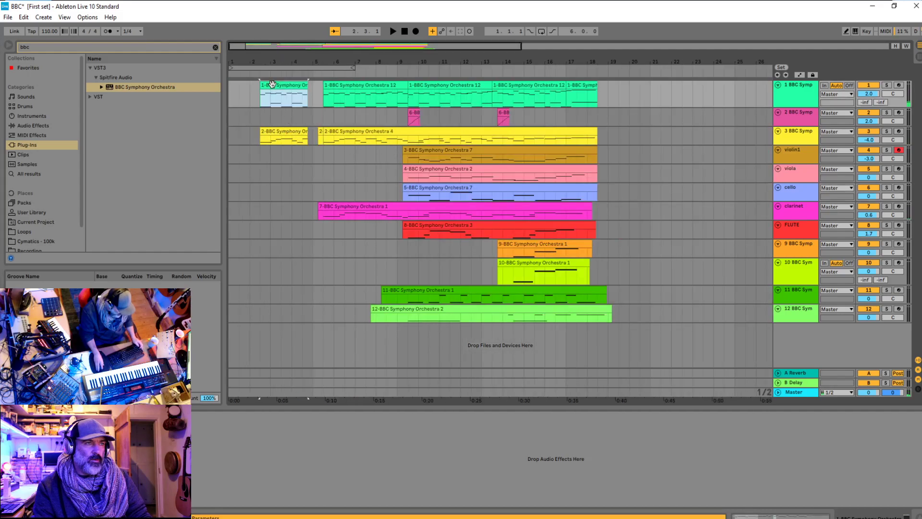
{"action": "left_click", "coordinate": [282, 134], "text": "shift"}
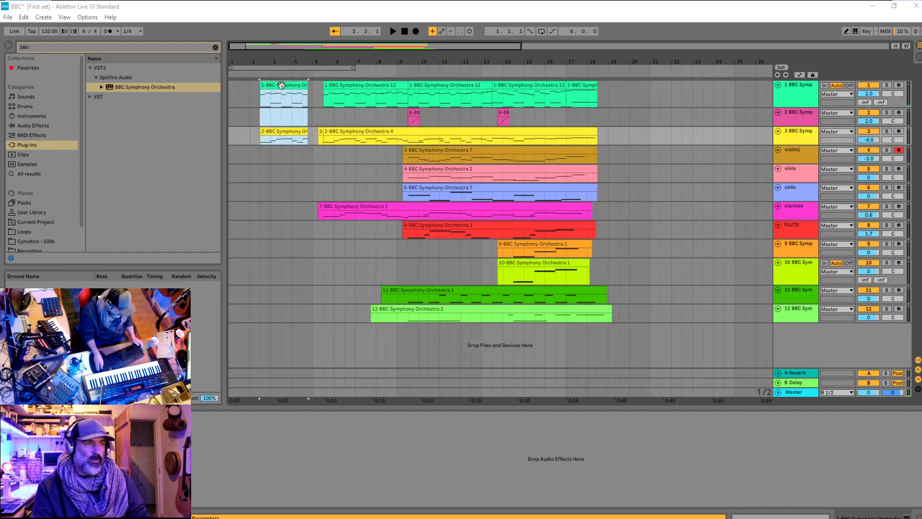
{"action": "left_click_drag", "start_coordinate": [282, 85], "coordinate": [290, 85]}
{"action": "left_click", "coordinate": [272, 97]}
{"action": "key", "text": "space"}
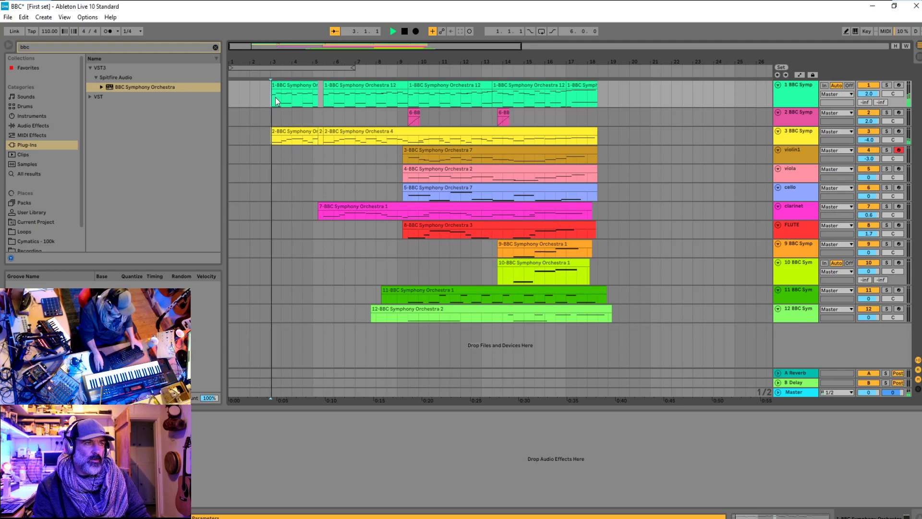
Shift the opening track 1 and track 3 clips one beat earlier, to 2.4.1, and play from their start
{"action": "scroll", "coordinate": [356, 125], "scroll_direction": "up", "scroll_amount": 4}
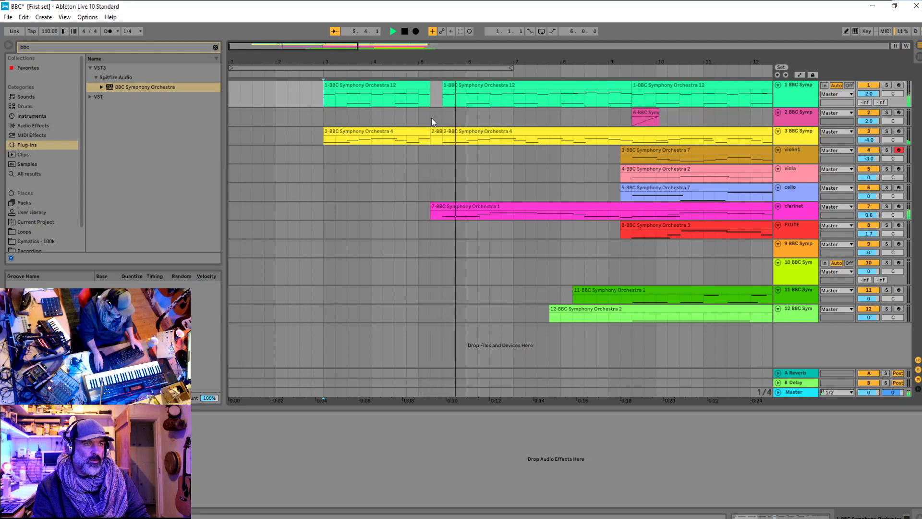
{"action": "left_click", "coordinate": [374, 85]}
{"action": "left_click", "coordinate": [364, 132], "text": "shift"}
{"action": "key", "text": "space"}
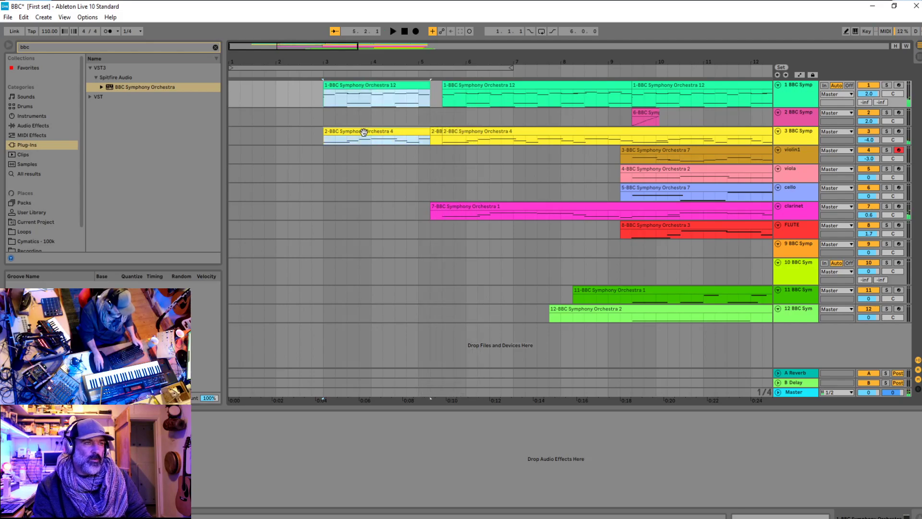
{"action": "left_click_drag", "start_coordinate": [363, 85], "coordinate": [351, 86]}
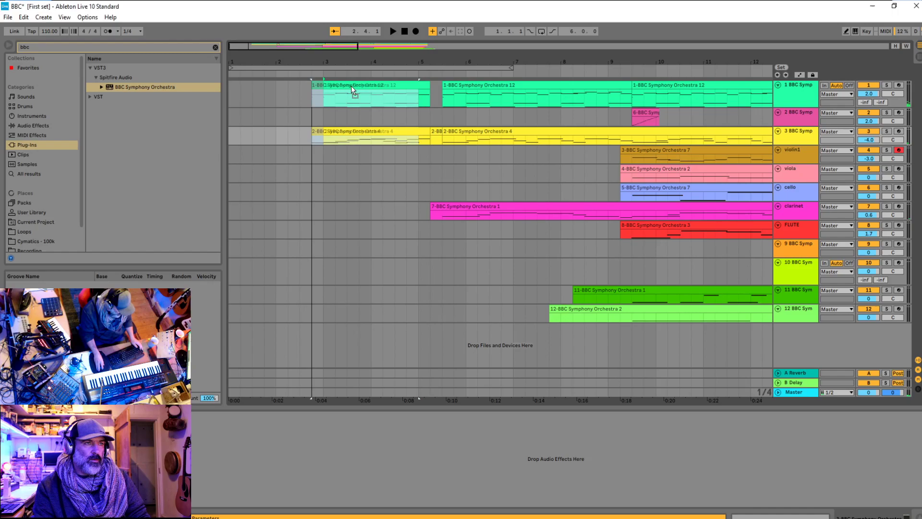
{"action": "left_click", "coordinate": [310, 96]}
{"action": "key", "text": "space"}
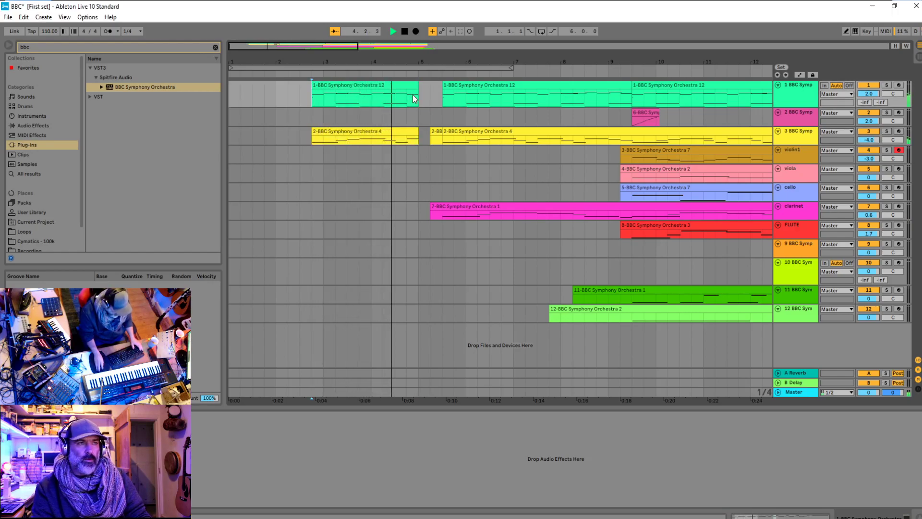
{"action": "key", "text": "space"}
Shorten track 3's opening clip to end at 4.4.1 and play across its new ending
{"action": "left_click", "coordinate": [406, 131]}
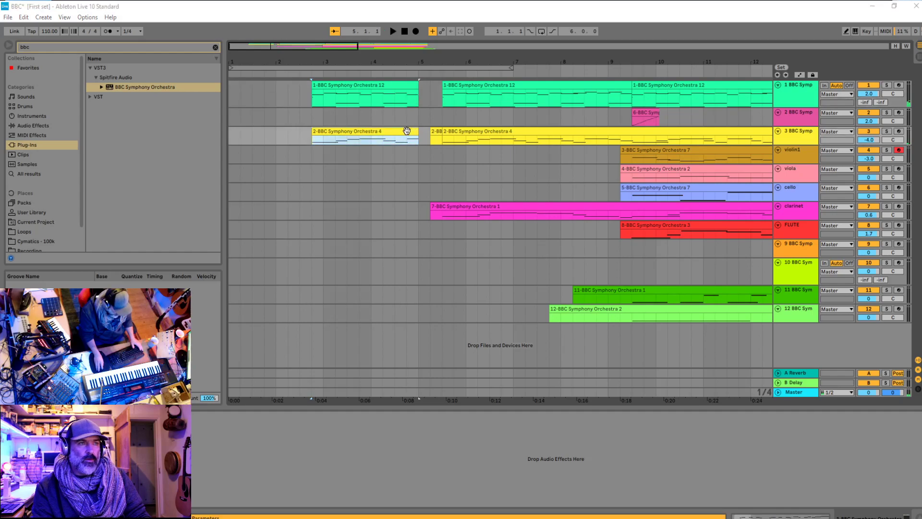
{"action": "left_click_drag", "start_coordinate": [416, 132], "coordinate": [406, 131]}
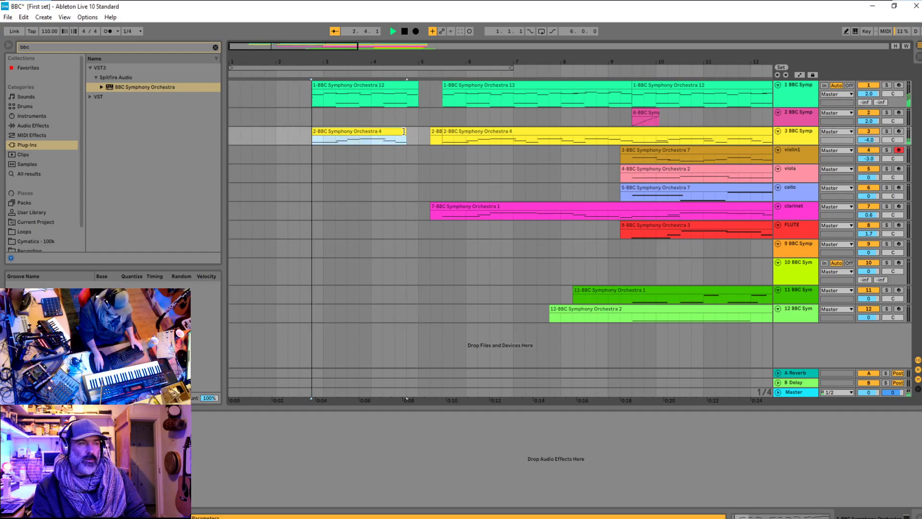
{"action": "left_click", "coordinate": [390, 116]}
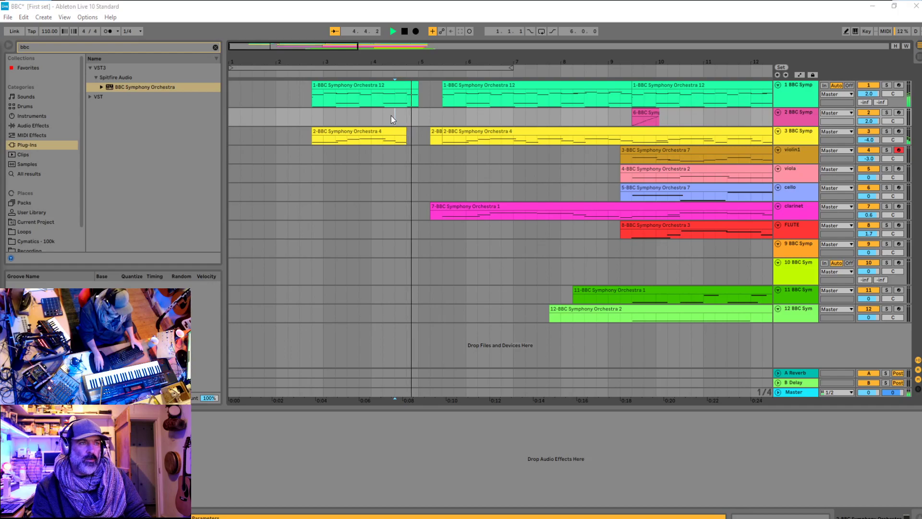
Extend track 1's opening clip to meet the next clip at 5.3.1 and play the transition from 4.4.1 and 2.4.1
{"action": "left_click", "coordinate": [416, 91]}
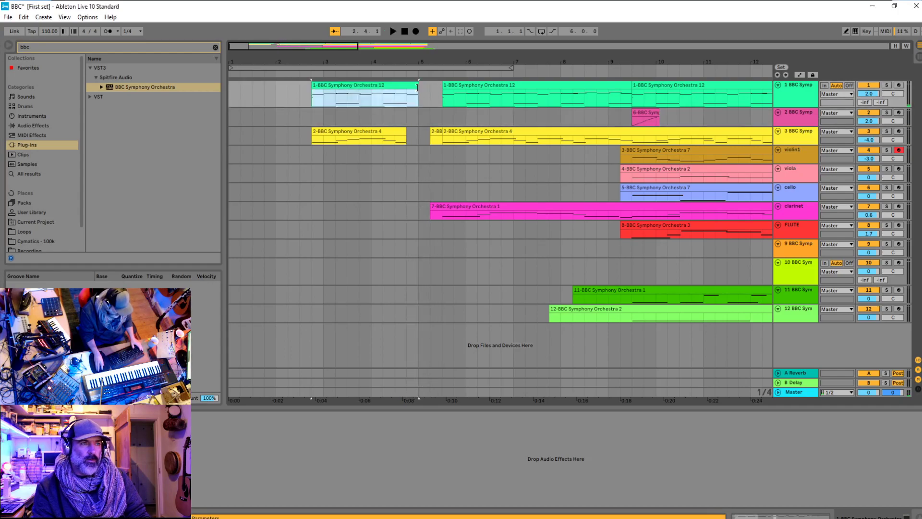
{"action": "left_click", "coordinate": [410, 105]}
{"action": "key", "text": "space"}
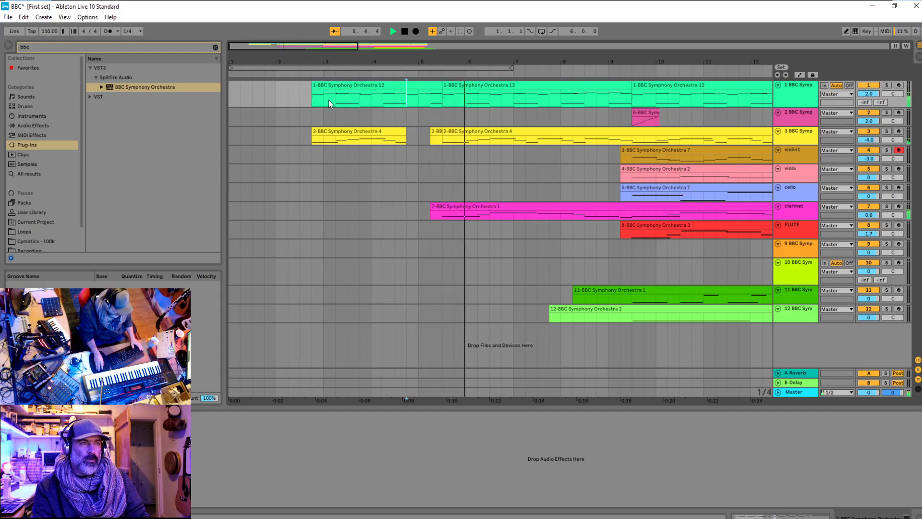
{"action": "left_click", "coordinate": [313, 119]}
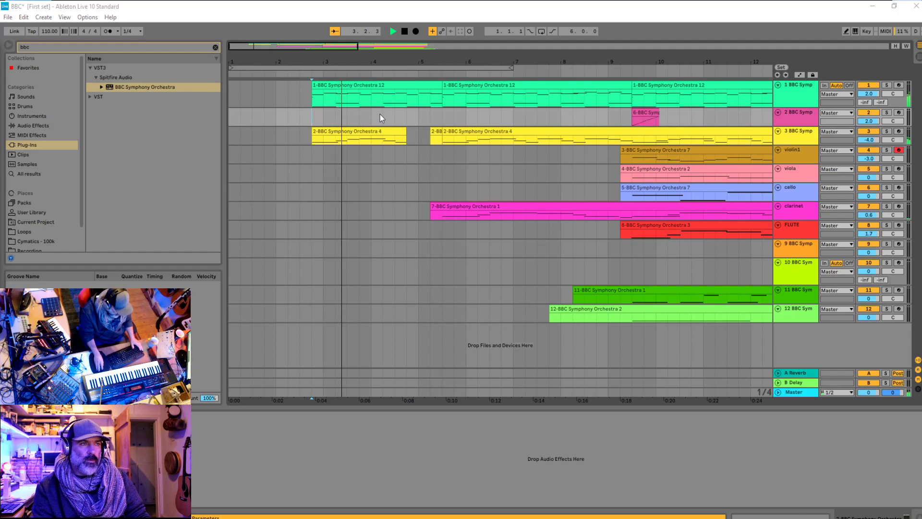
{"action": "key", "text": "space"}
Copy the opening section across tracks 1 to 3 one beat earlier, to 2.3.1, and play its transition and start
{"action": "left_click", "coordinate": [441, 86], "text": "shift"}
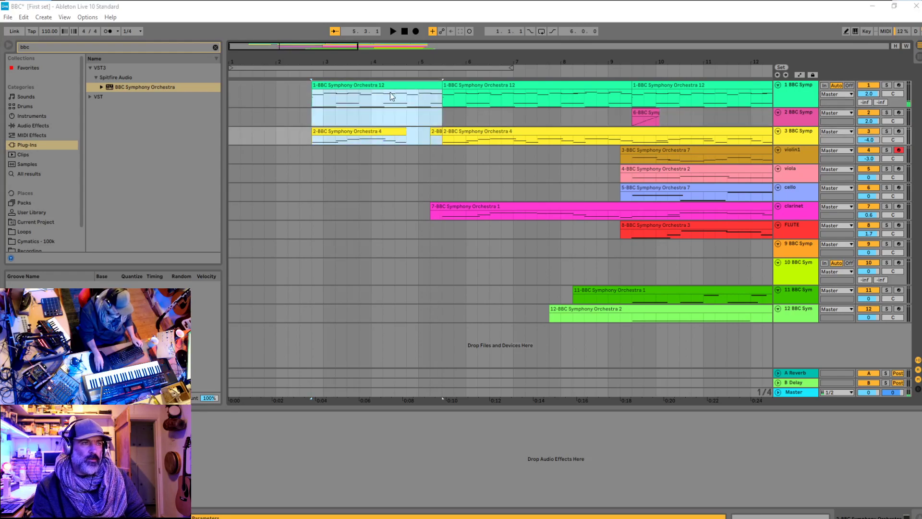
{"action": "left_click_drag", "start_coordinate": [435, 86], "coordinate": [423, 86]}
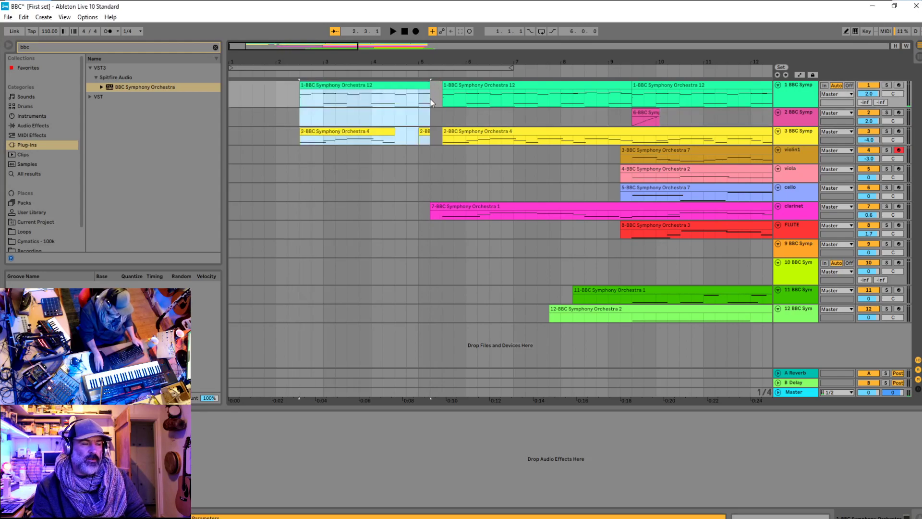
{"action": "key", "text": "ctrl+z"}
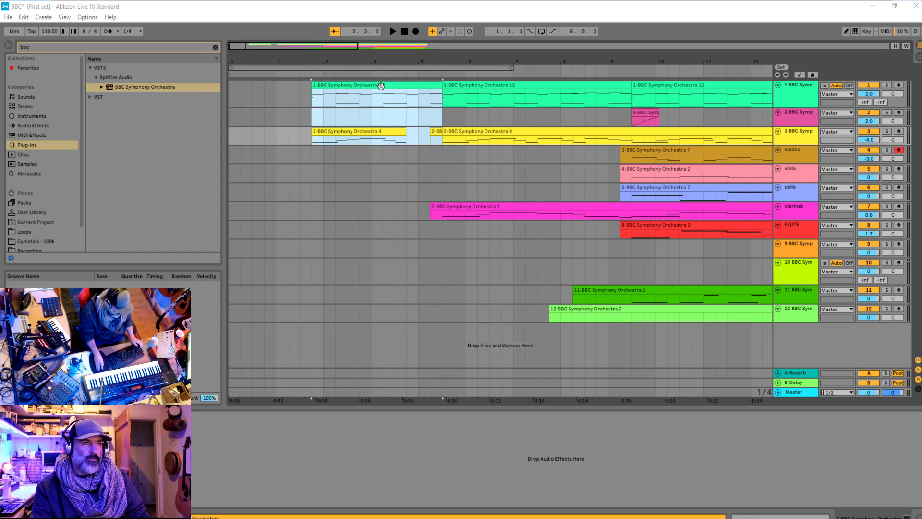
{"action": "left_click_drag", "start_coordinate": [381, 86], "coordinate": [369, 86]}
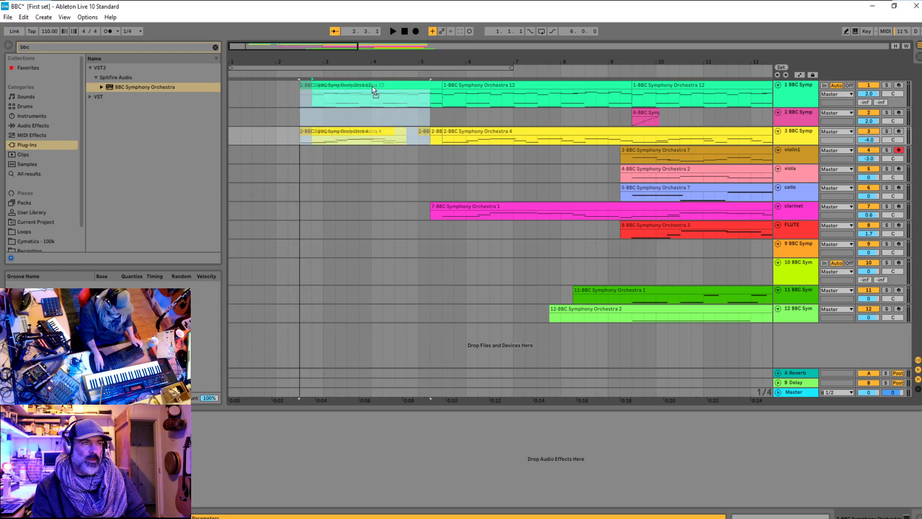
{"action": "left_click", "coordinate": [416, 100]}
{"action": "key", "text": "space"}
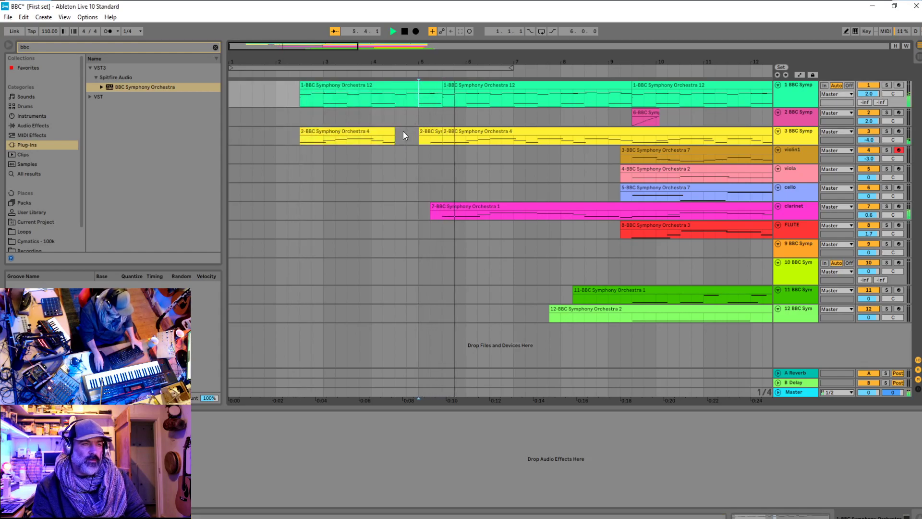
{"action": "left_click", "coordinate": [287, 117]}
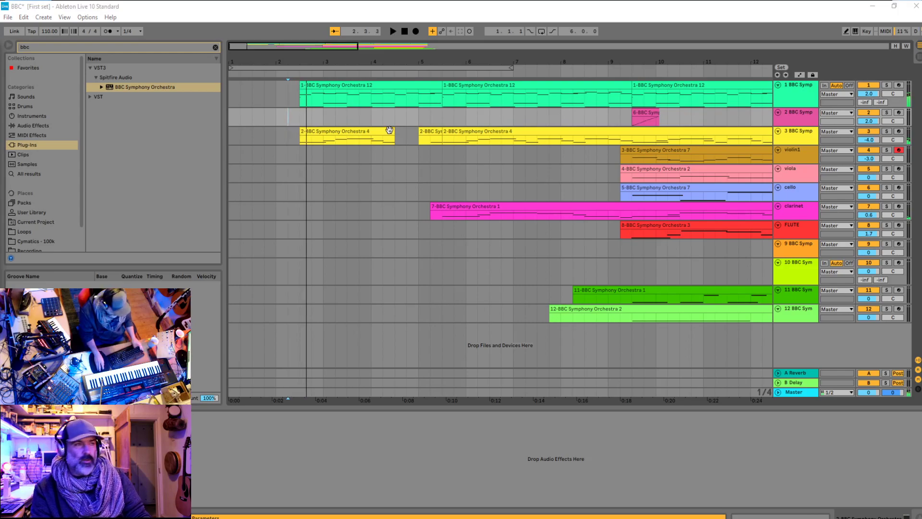
Move all clips of the arrangement together so that the introduction starts at 1.1.1
{"action": "key", "text": "ctrl+a"}
{"action": "left_click_drag", "start_coordinate": [374, 85], "coordinate": [238, 96]}
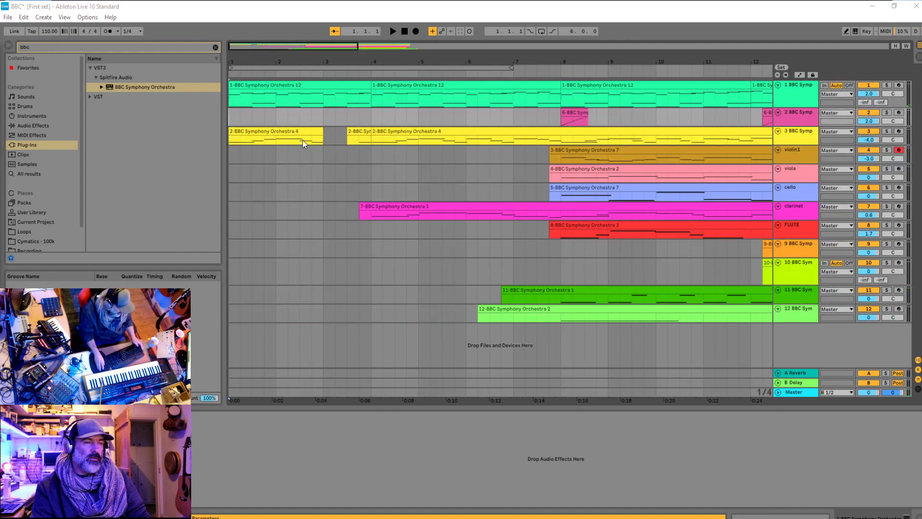
{"action": "left_click", "coordinate": [247, 116]}
{"action": "key", "text": "minus"}
{"action": "key", "text": "minus"}
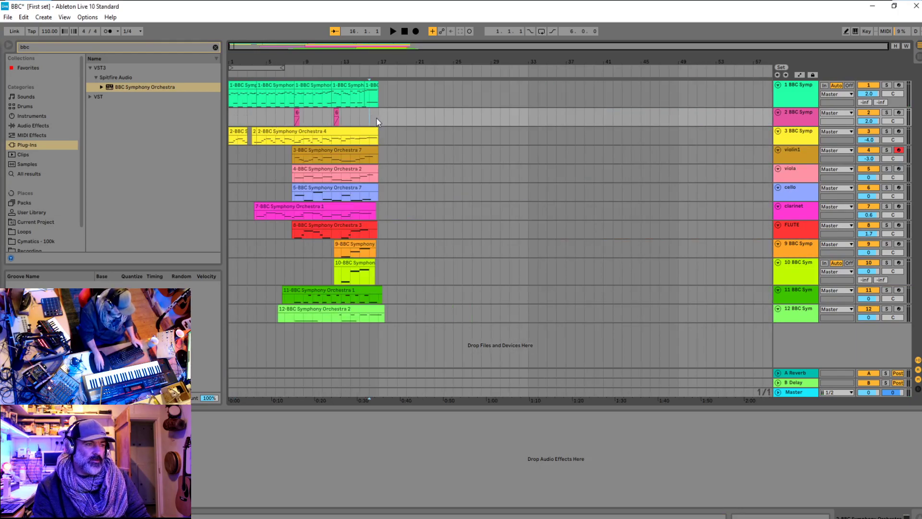
{"action": "left_click", "coordinate": [377, 91]}
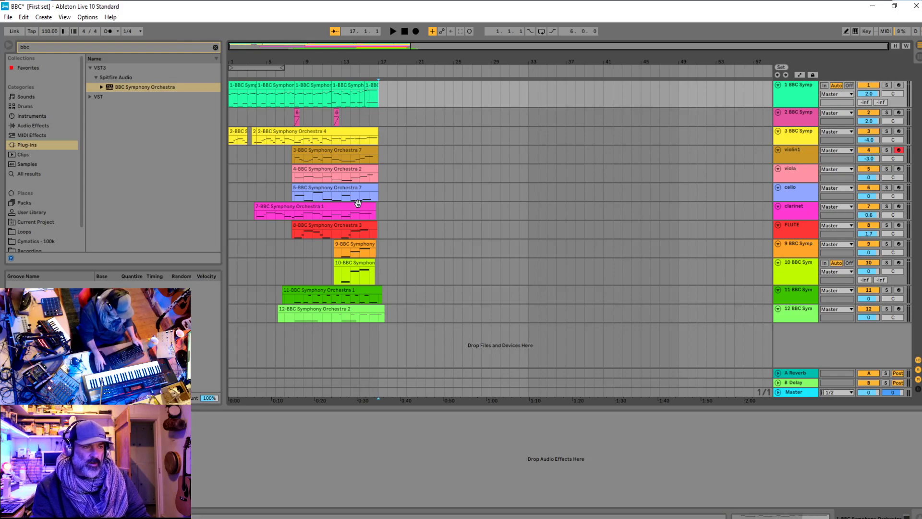
{"action": "key", "text": "plus"}
{"action": "key", "text": "plus"}
{"action": "key", "text": "plus"}
{"action": "key", "text": "minus"}
{"action": "key", "text": "minus"}
{"action": "key", "text": "minus"}
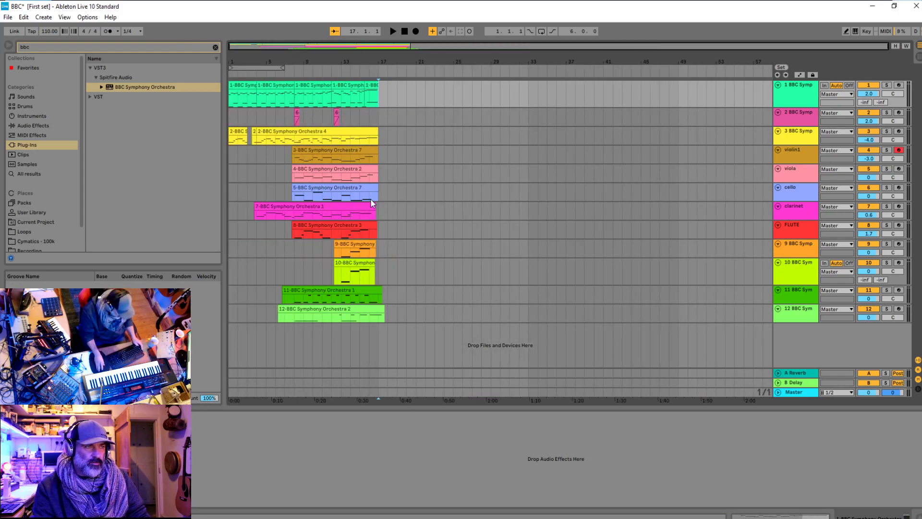
Play the arrangement from bar 14, from its beginning at 1.1.1, and from bar 16 through the ending
{"action": "left_click", "coordinate": [232, 114]}
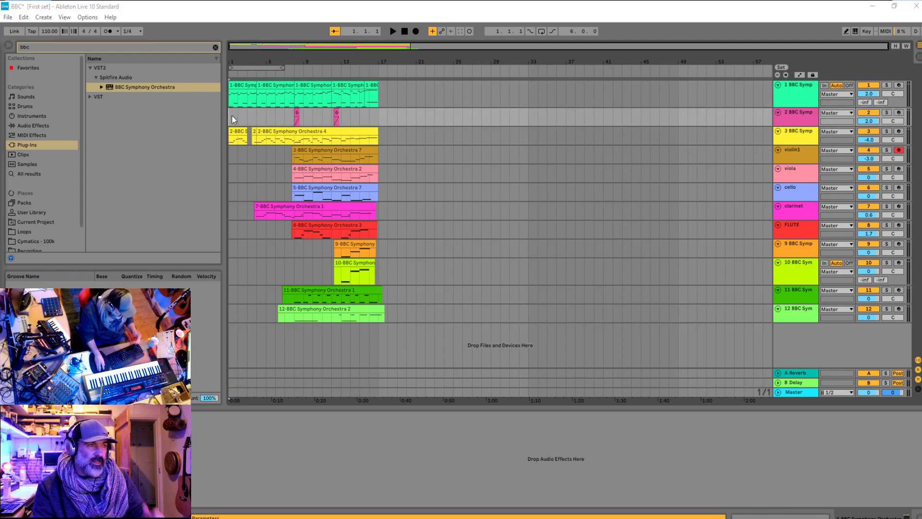
{"action": "left_click", "coordinate": [354, 253]}
{"action": "key", "text": "space"}
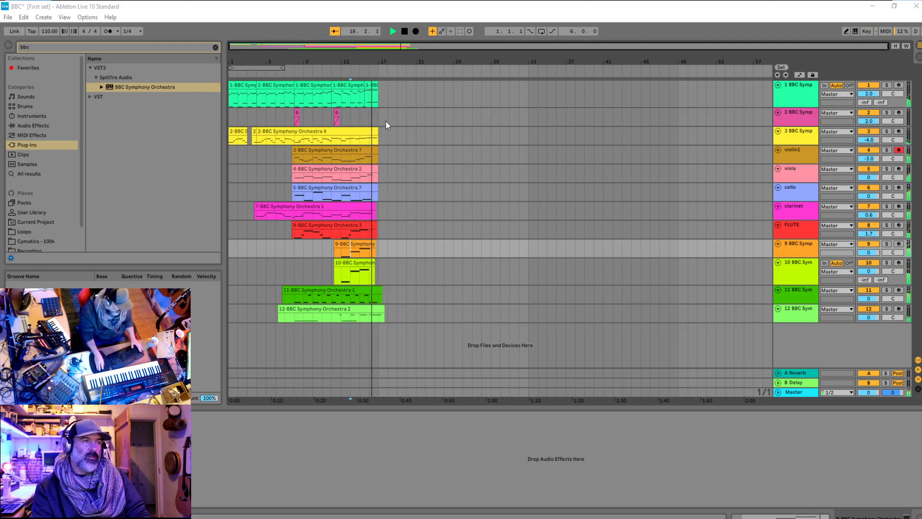
{"action": "key", "text": "space"}
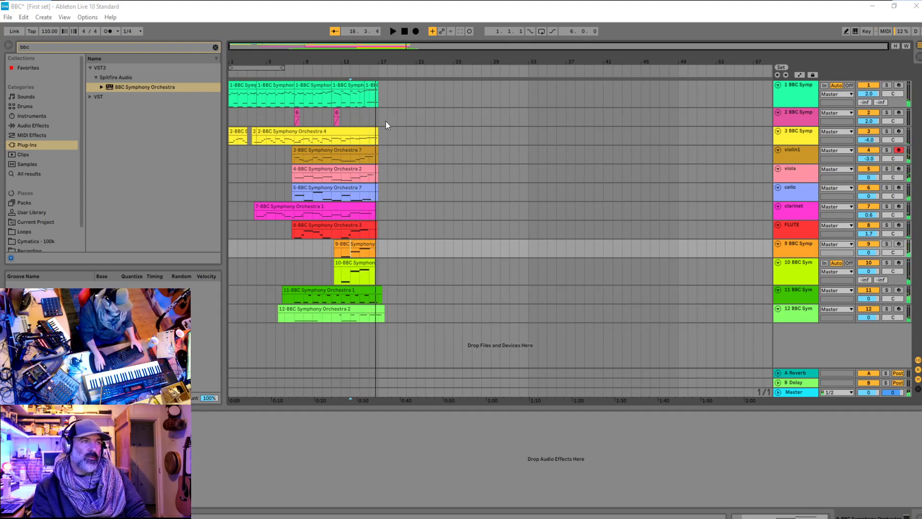
{"action": "left_click", "coordinate": [231, 122]}
{"action": "key", "text": "space"}
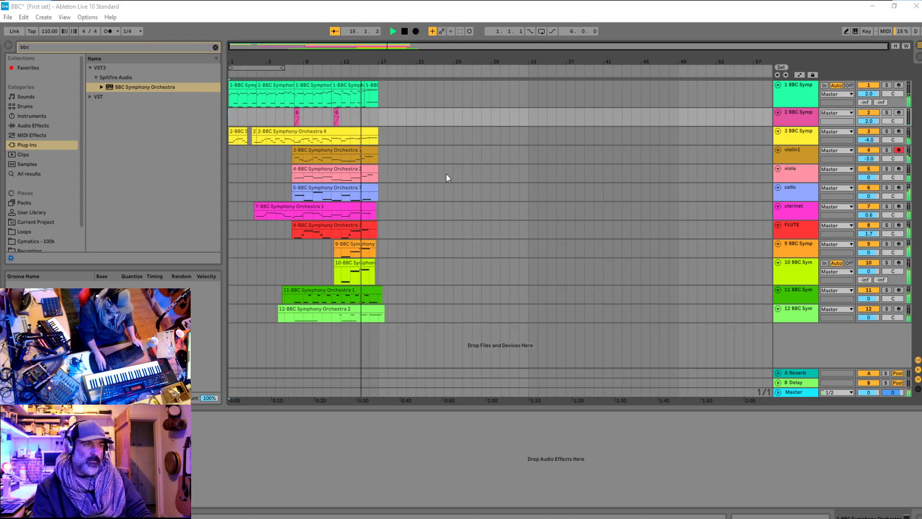
{"action": "left_click", "coordinate": [369, 122]}
{"action": "key", "text": "space"}
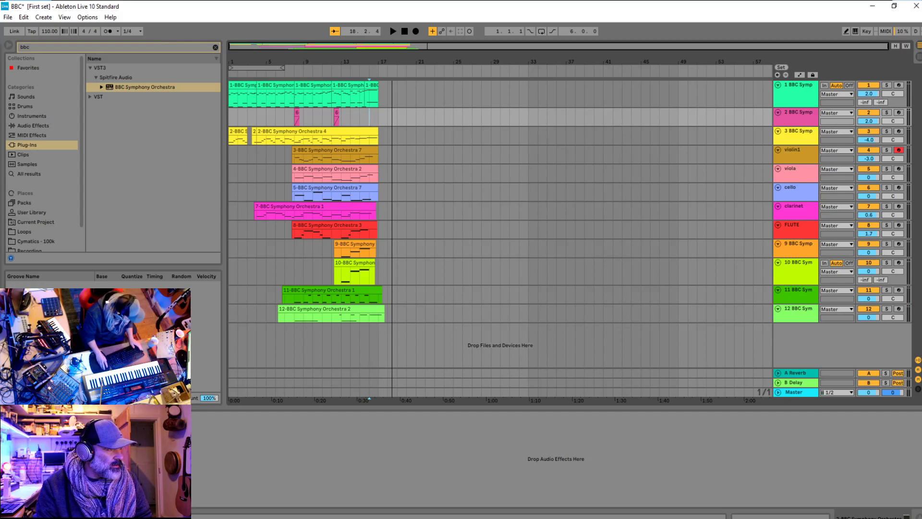
Open track 2's BBC Symphony Orchestra instrument to view its Harp and Celeste preset, and move its window clear of the arrangement
{"action": "left_click", "coordinate": [29, 416]}
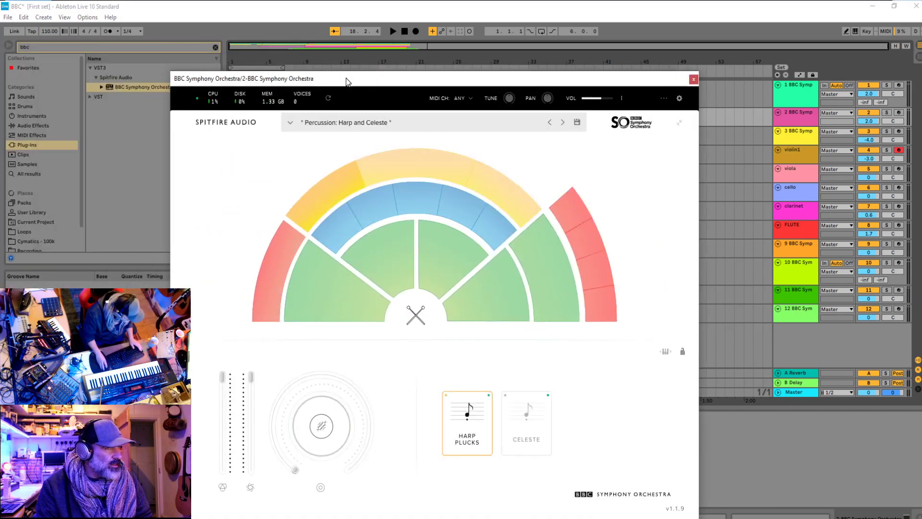
{"action": "left_click_drag", "start_coordinate": [347, 80], "coordinate": [486, 33]}
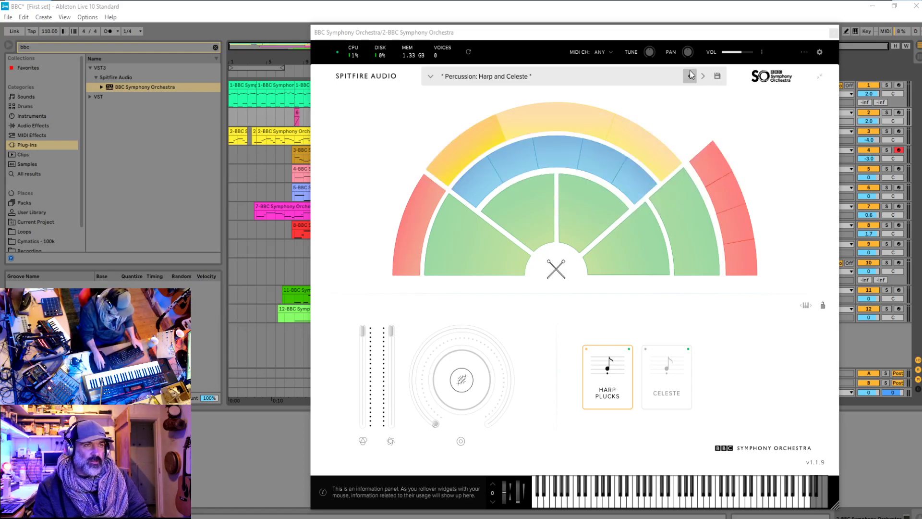
{"action": "left_click_drag", "start_coordinate": [571, 36], "coordinate": [475, 16]}
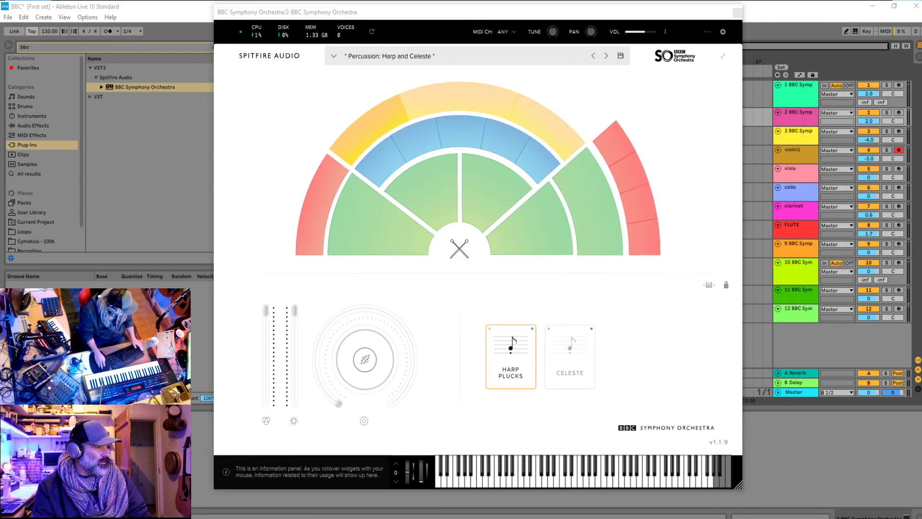
{"action": "left_click_drag", "start_coordinate": [442, 15], "coordinate": [0, 30]}
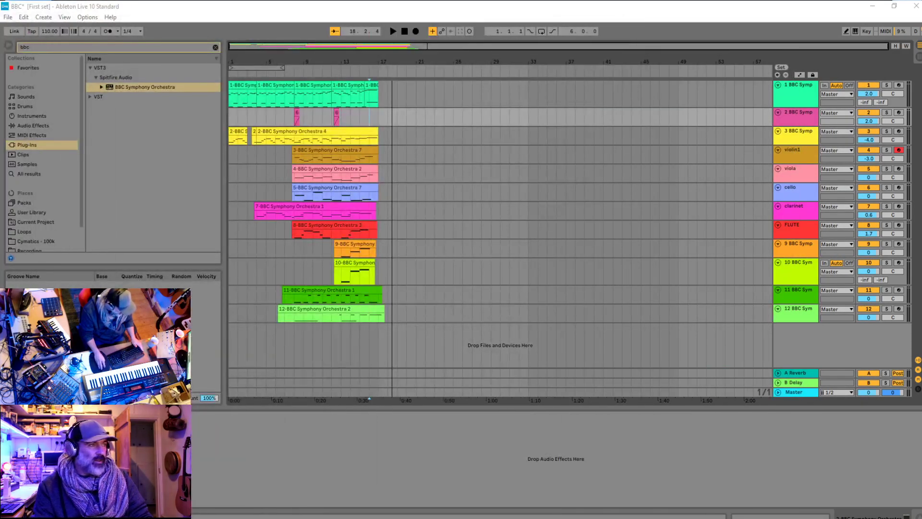
Play the arrangement from 6.1.1 and examine where each track's clip ends around bar 17
{"action": "left_click", "coordinate": [277, 187]}
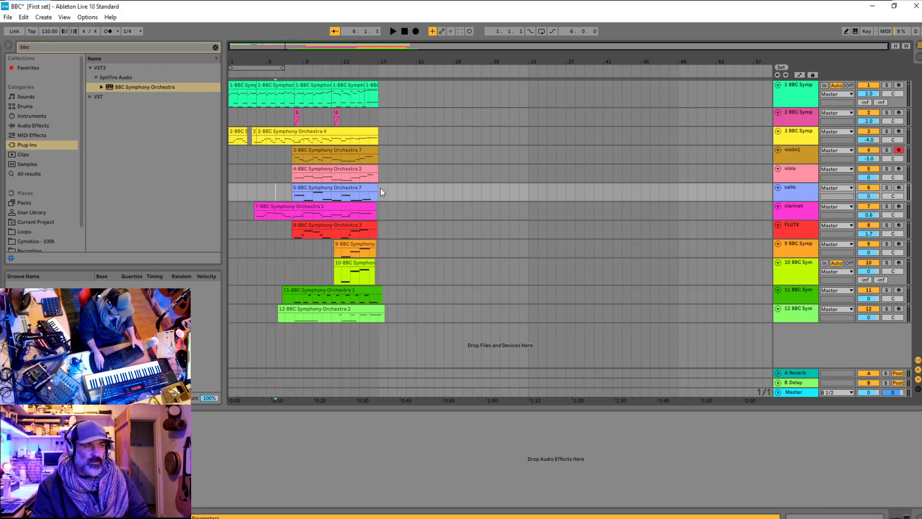
{"action": "key", "text": "space"}
{"action": "scroll", "coordinate": [333, 208], "scroll_direction": "up", "scroll_amount": 5}
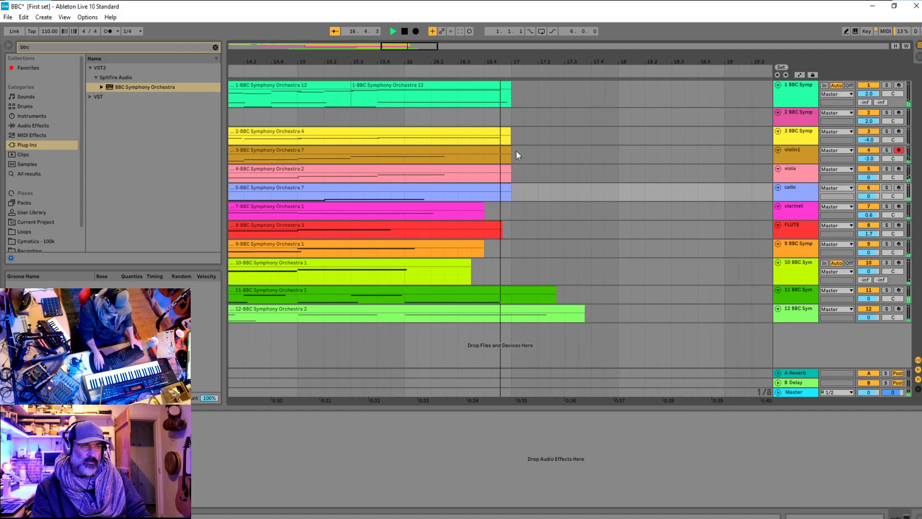
{"action": "scroll", "coordinate": [341, 154], "scroll_direction": "down", "scroll_amount": 10}
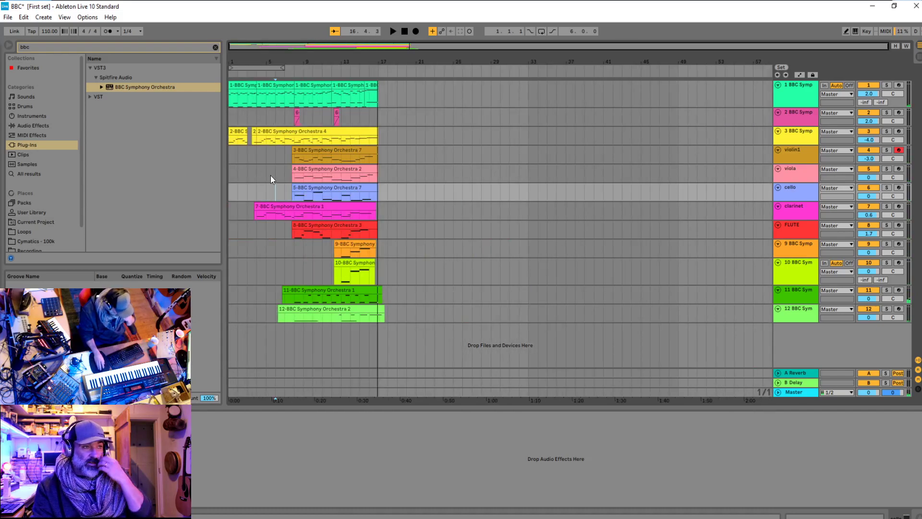
Stop playback, check the arrangement from its start at bar 1, and save the set
{"action": "key", "text": "space"}
{"action": "scroll", "coordinate": [273, 194], "scroll_direction": "up", "scroll_amount": 10}
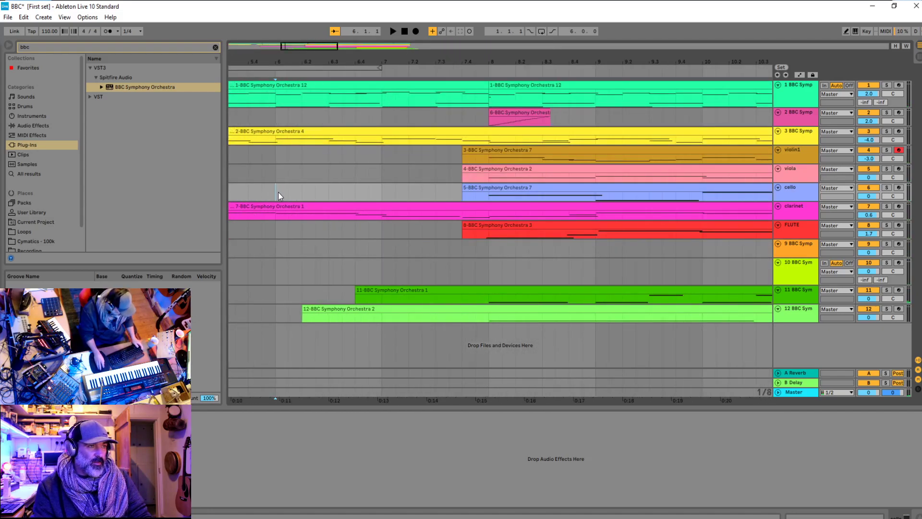
{"action": "left_click", "coordinate": [266, 189]}
{"action": "scroll", "coordinate": [275, 189], "scroll_direction": "down", "scroll_amount": 5}
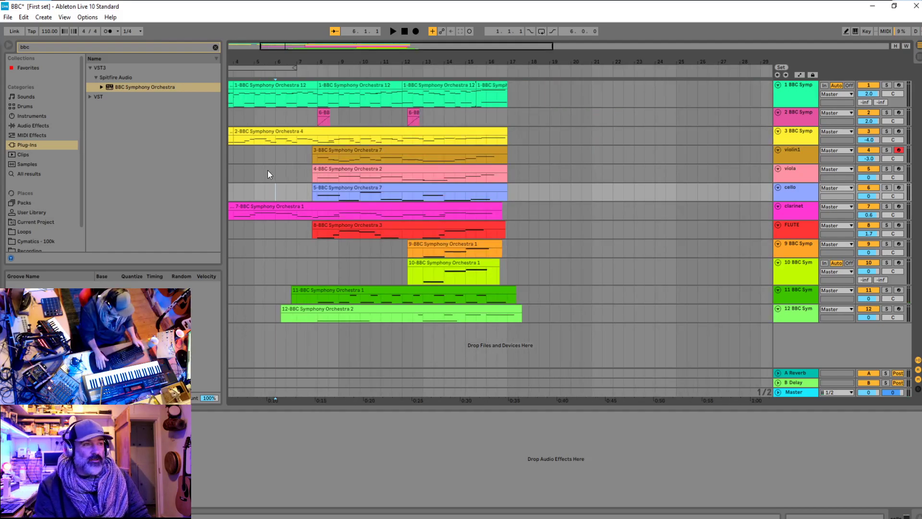
{"action": "scroll", "coordinate": [238, 161], "scroll_direction": "down", "scroll_amount": 3}
{"action": "left_click", "coordinate": [234, 158]}
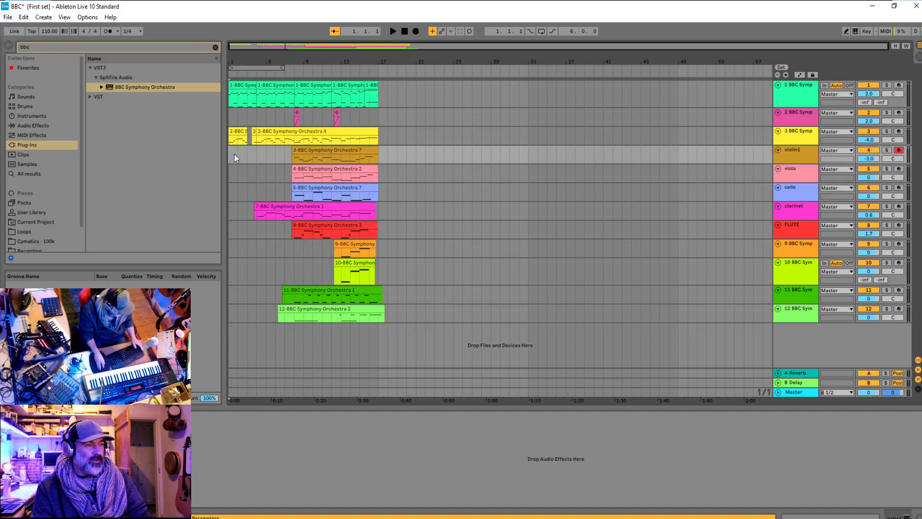
{"action": "scroll", "coordinate": [237, 159], "scroll_direction": "up", "scroll_amount": 3}
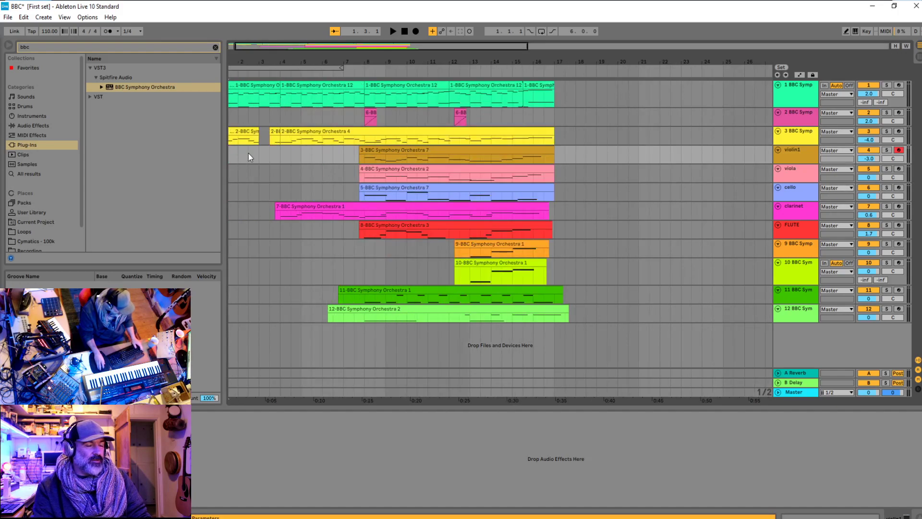
{"action": "key", "text": "ctrl+s"}
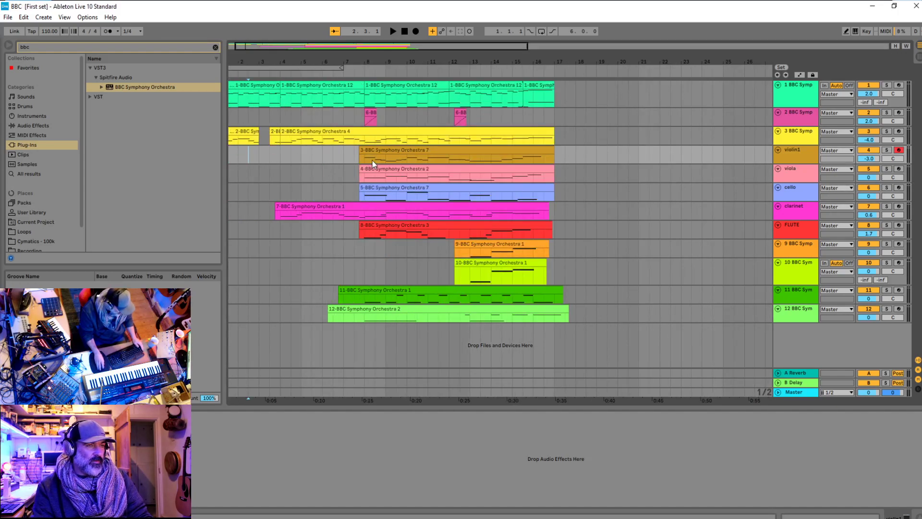
Extend the end of the clarinet clip to line up with the string clips' end just before bar 17
{"action": "left_click", "coordinate": [347, 157]}
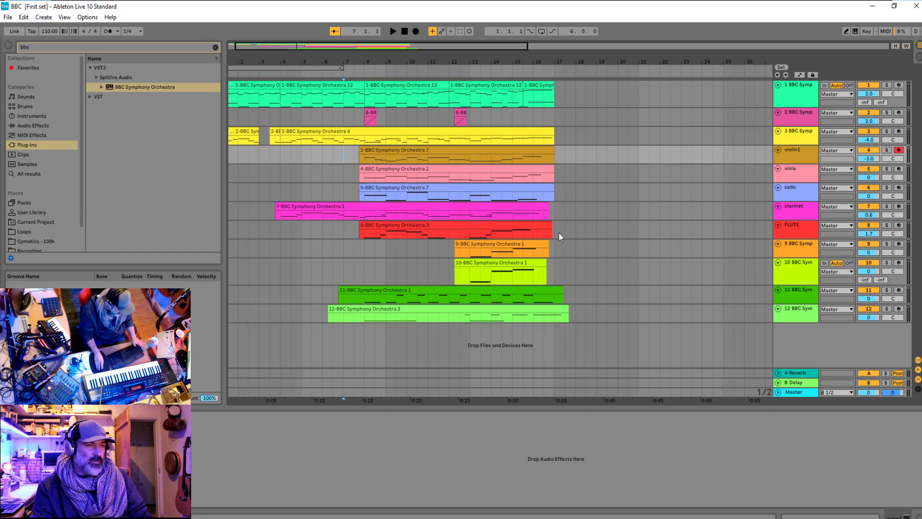
{"action": "left_click", "coordinate": [545, 212]}
{"action": "left_click_drag", "start_coordinate": [548, 209], "coordinate": [554, 208]}
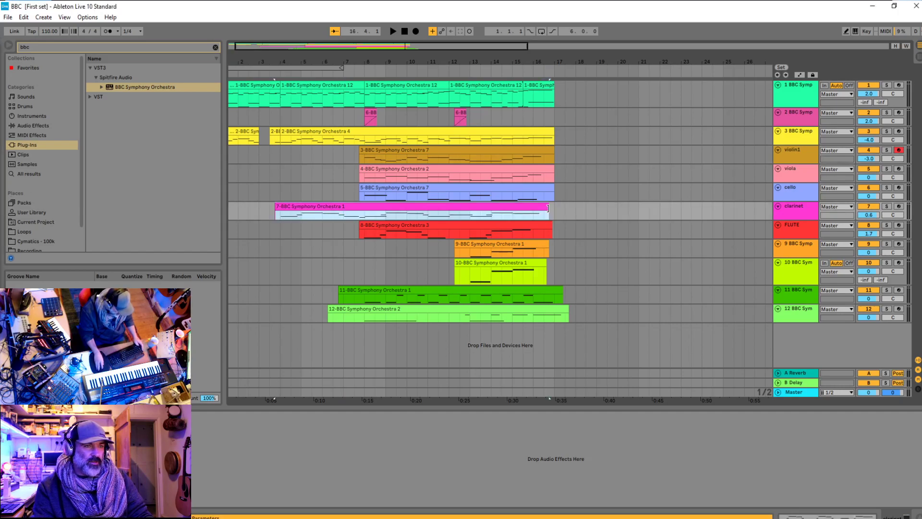
{"action": "left_click", "coordinate": [551, 225]}
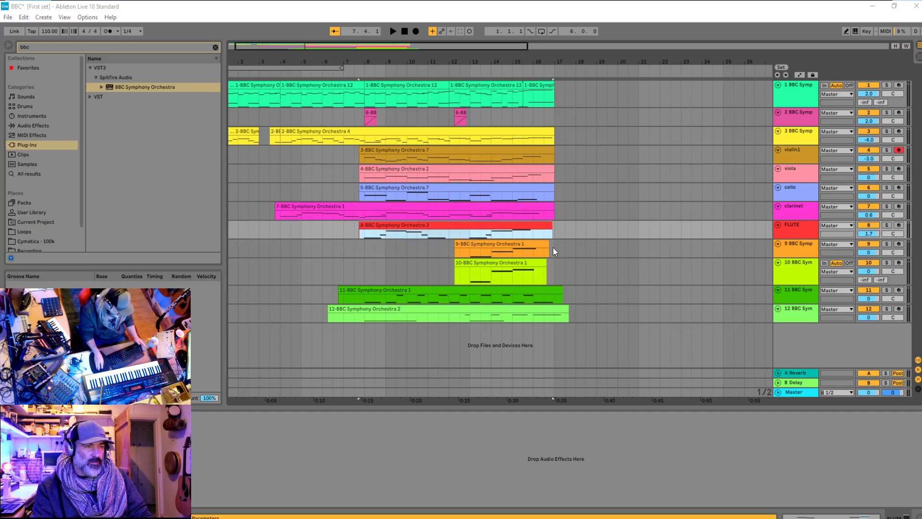
{"action": "left_click", "coordinate": [342, 181]}
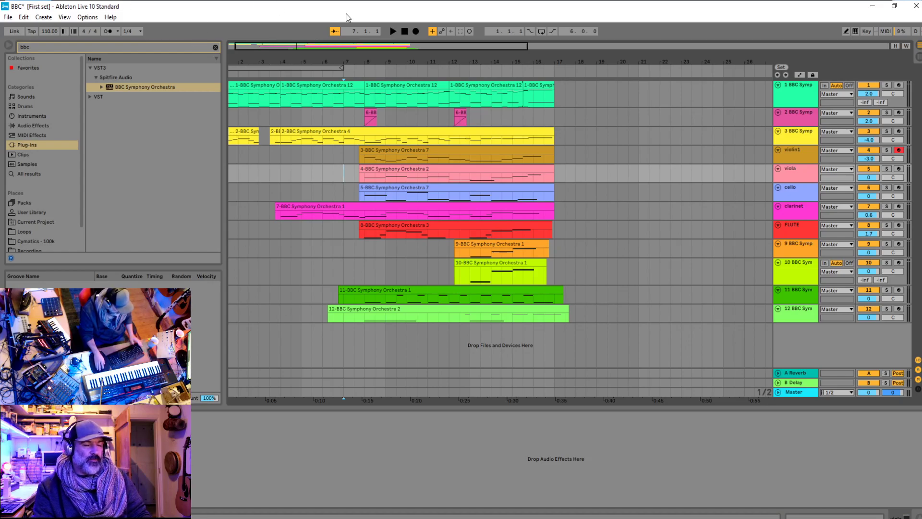
Increase the height of track 9 to show its clip's notes larger, and save the set
{"action": "left_click", "coordinate": [496, 263]}
{"action": "left_click", "coordinate": [493, 245]}
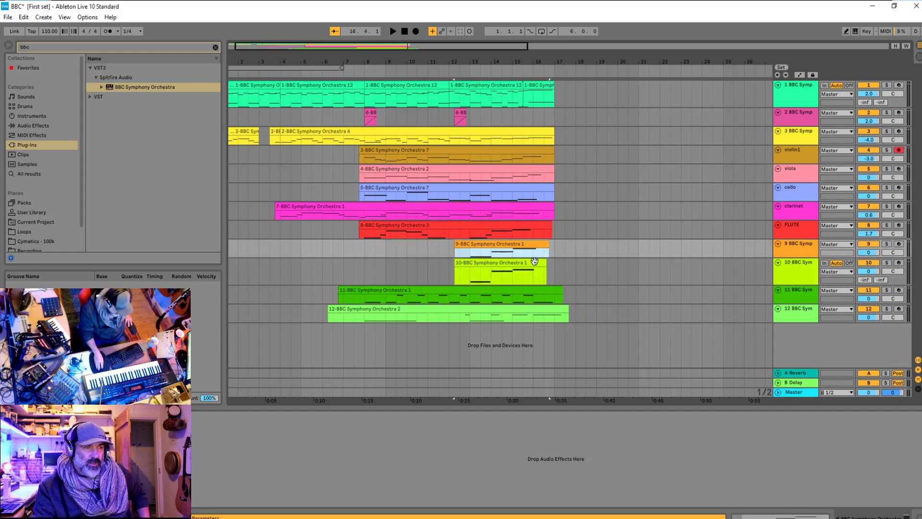
{"action": "left_click_drag", "start_coordinate": [791, 255], "coordinate": [794, 267]}
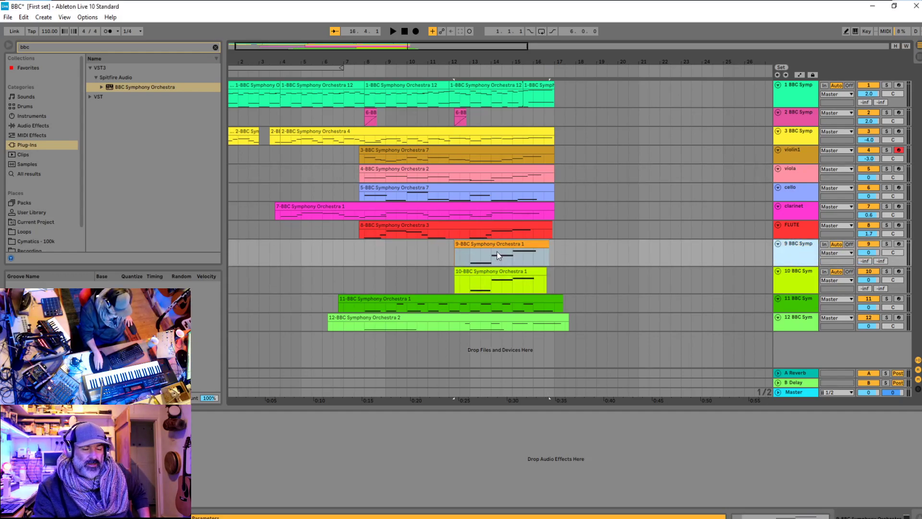
{"action": "left_click", "coordinate": [511, 244]}
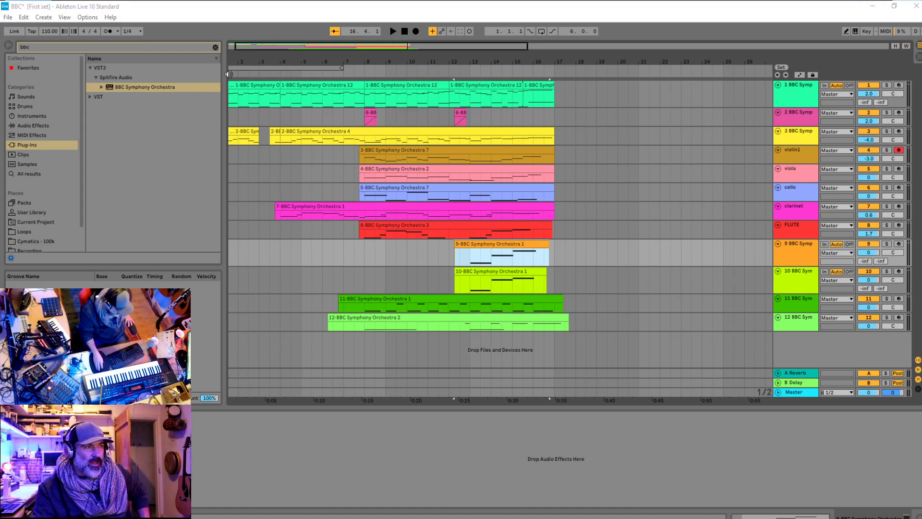
{"action": "left_click", "coordinate": [280, 117]}
{"action": "key", "text": "ctrl+s"}
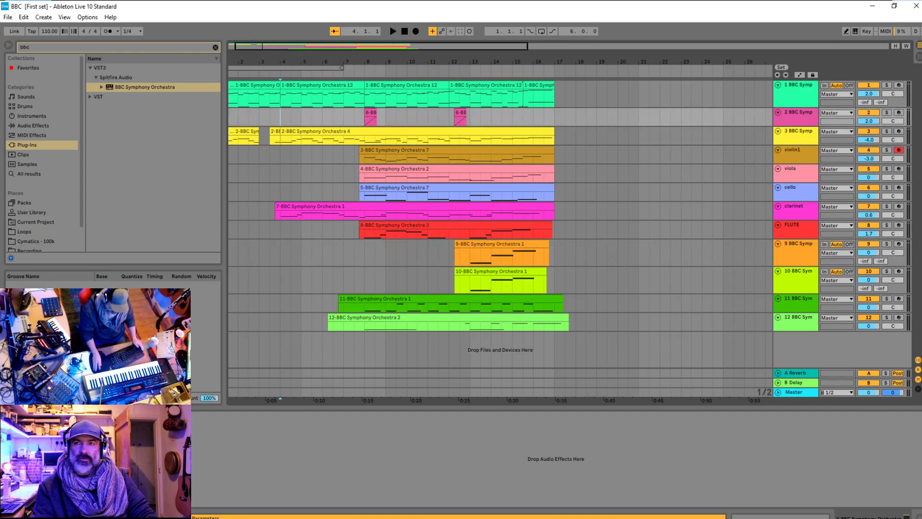
Open the GTA IAMJANBETA set from the GTA folder of the First set Project
{"action": "left_click", "coordinate": [8, 17]}
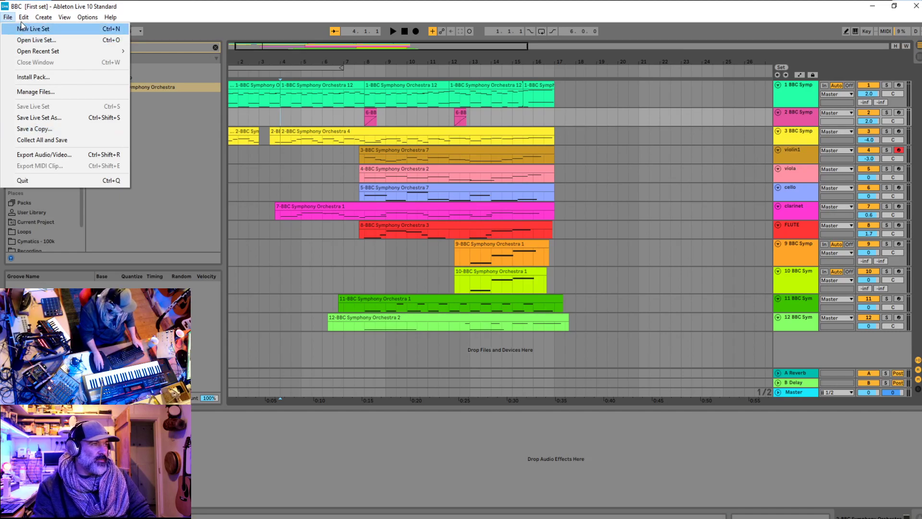
{"action": "mouse_move", "coordinate": [24, 16]}
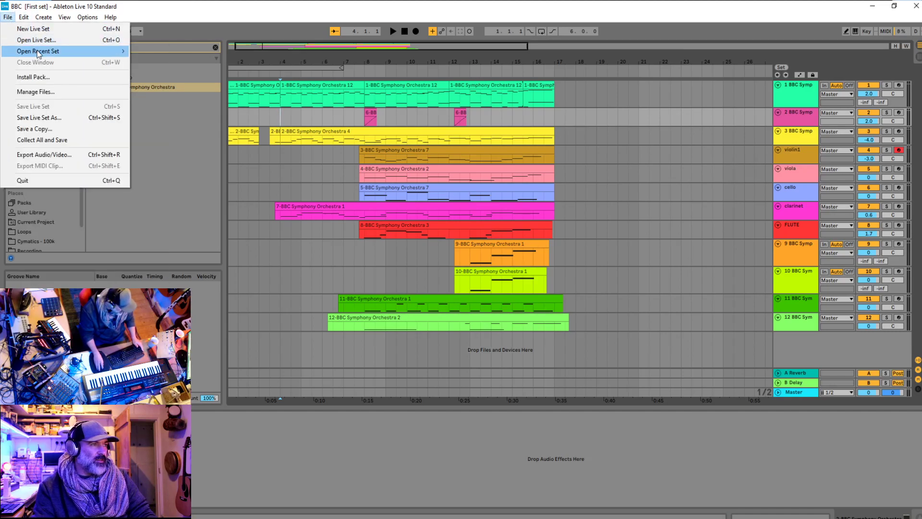
{"action": "left_click", "coordinate": [34, 41]}
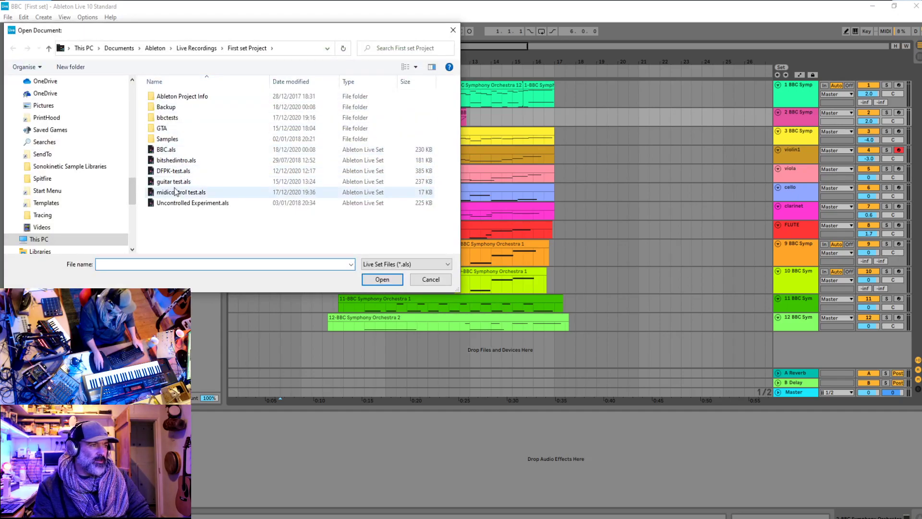
{"action": "double_click", "coordinate": [163, 128]}
{"action": "double_click", "coordinate": [166, 96]}
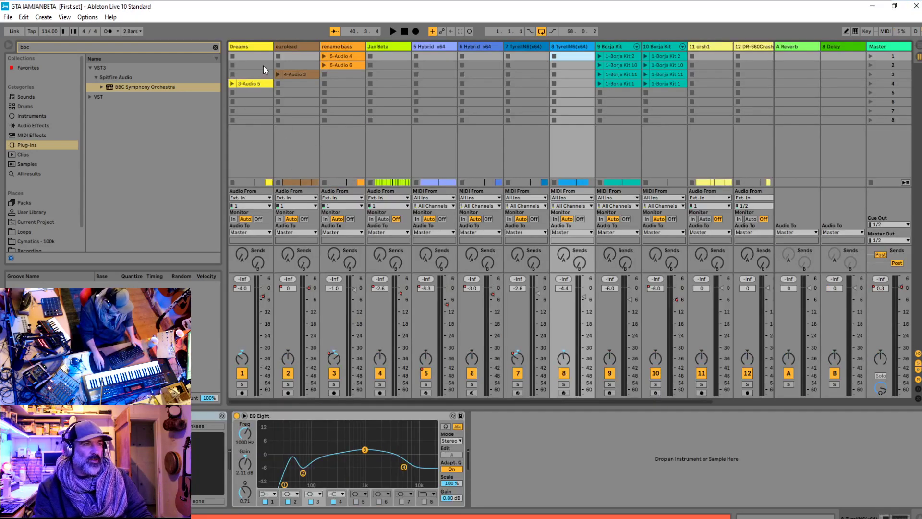
Audition the Dreams track's 3-Audio 5 clip and silence the other playing tracks, including 11 crsh1 and 9 Borja Kit
{"action": "left_click", "coordinate": [232, 84]}
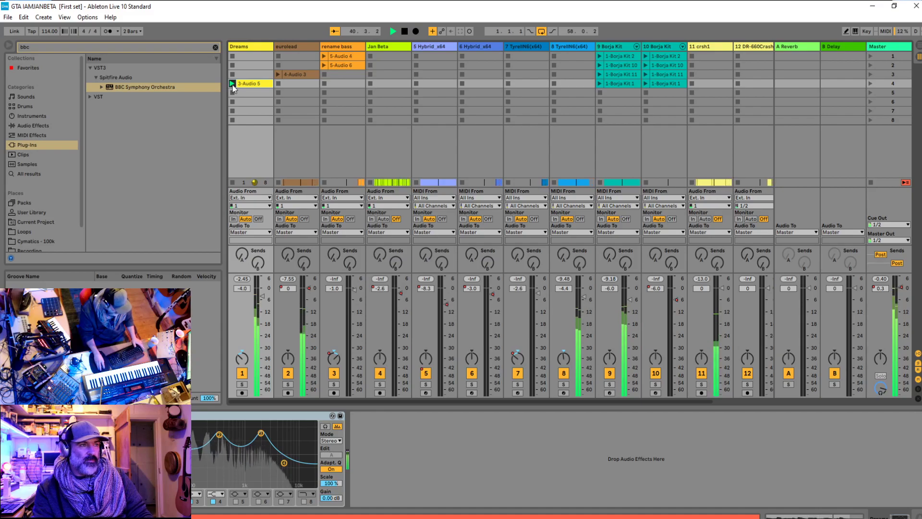
{"action": "key", "text": "space"}
{"action": "left_click", "coordinate": [278, 75]}
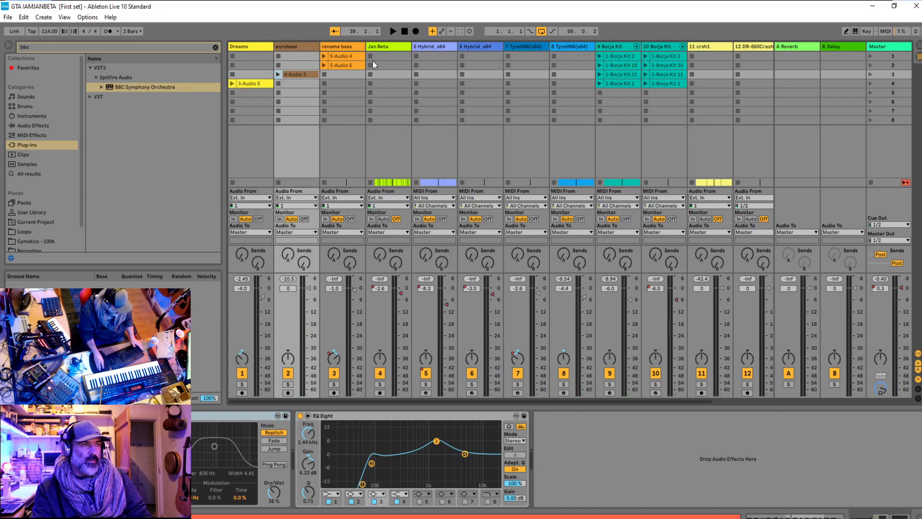
{"action": "left_click", "coordinate": [692, 57]}
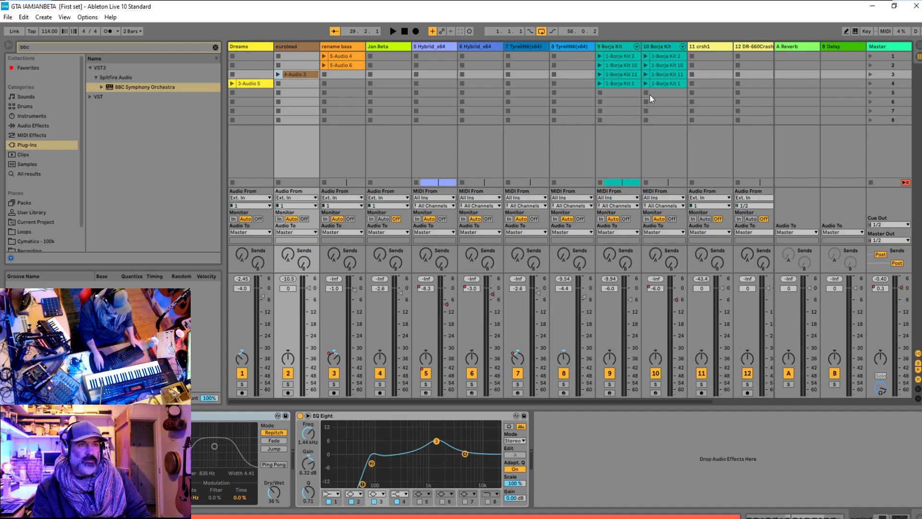
{"action": "left_click", "coordinate": [599, 93]}
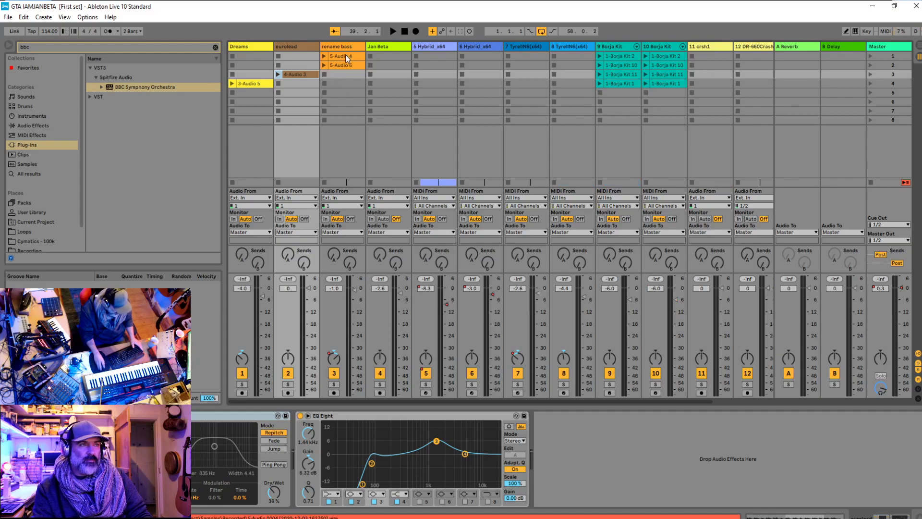
{"action": "left_click", "coordinate": [232, 84]}
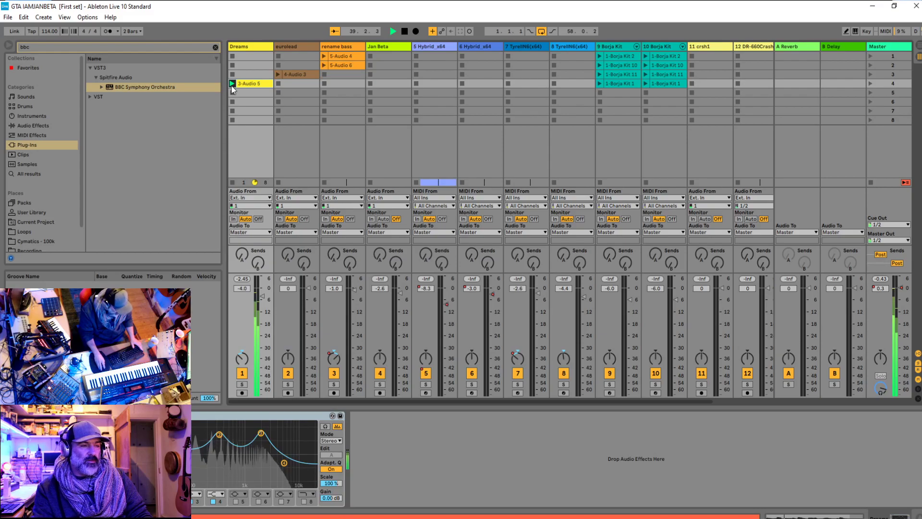
{"action": "key", "text": "space"}
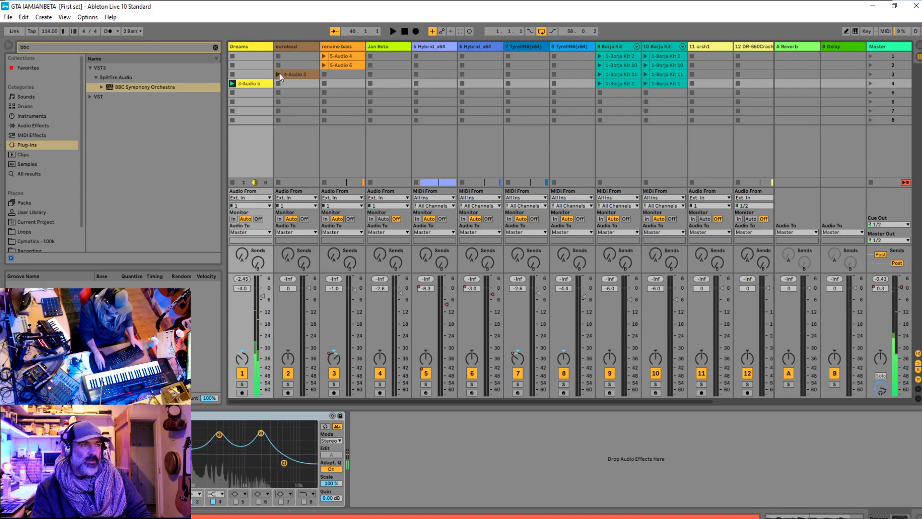
Audition the rename bass track's 5-Audio 4 and 5-Audio 6 clips, and stop playback
{"action": "left_click", "coordinate": [325, 57]}
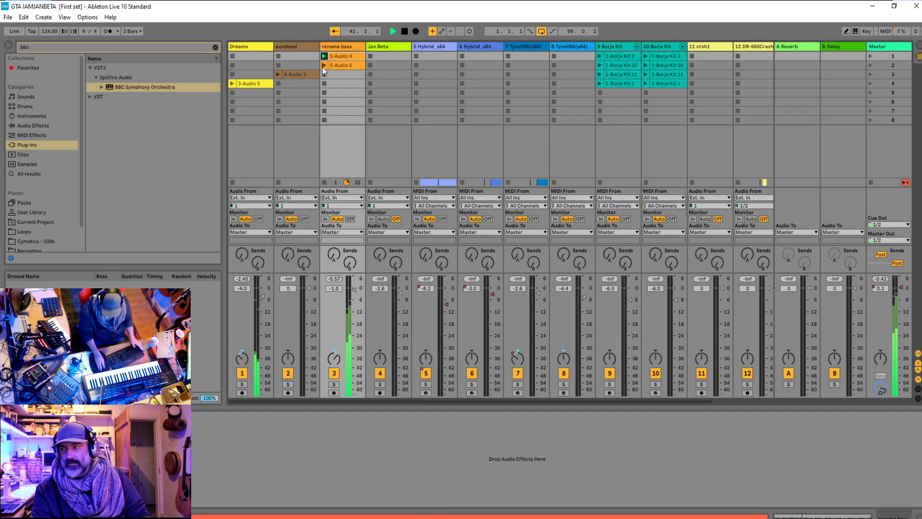
{"action": "left_click", "coordinate": [323, 65]}
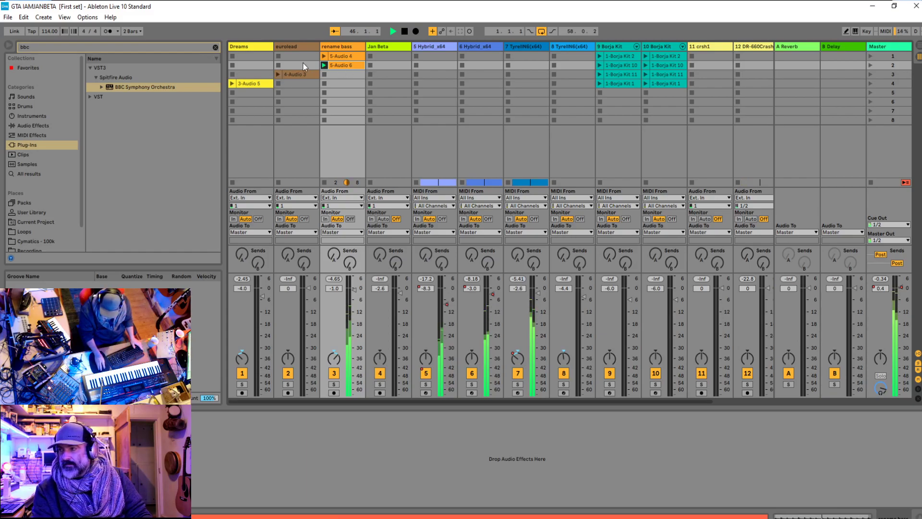
{"action": "key", "text": "space"}
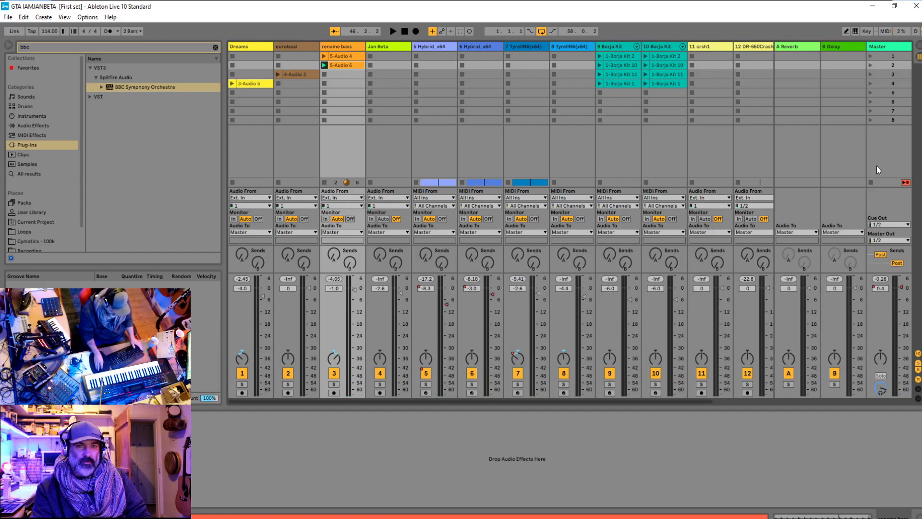
Search the plug-ins for "reast" and add reastream-standalone from ReaPlugs to the rename bass track
{"action": "left_click", "coordinate": [61, 49]}
{"action": "type", "text": "reas"}
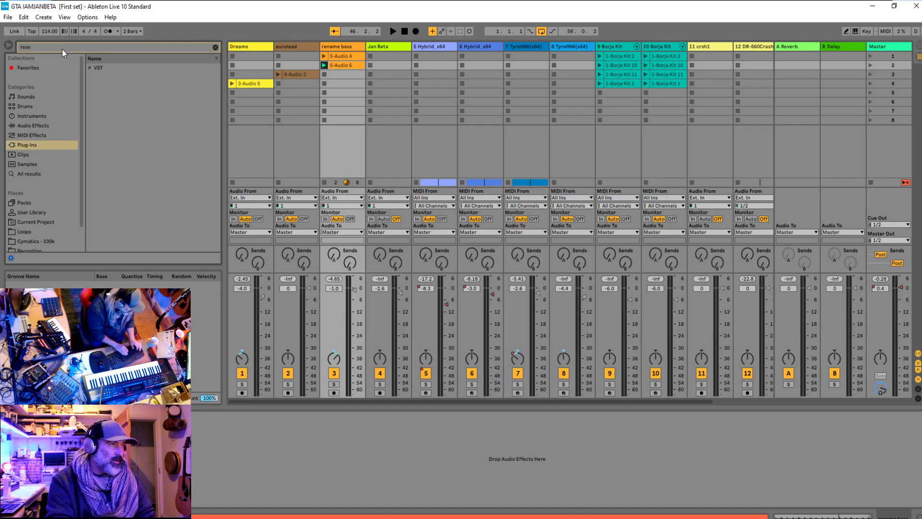
{"action": "type", "text": "t"}
{"action": "left_click", "coordinate": [89, 68]}
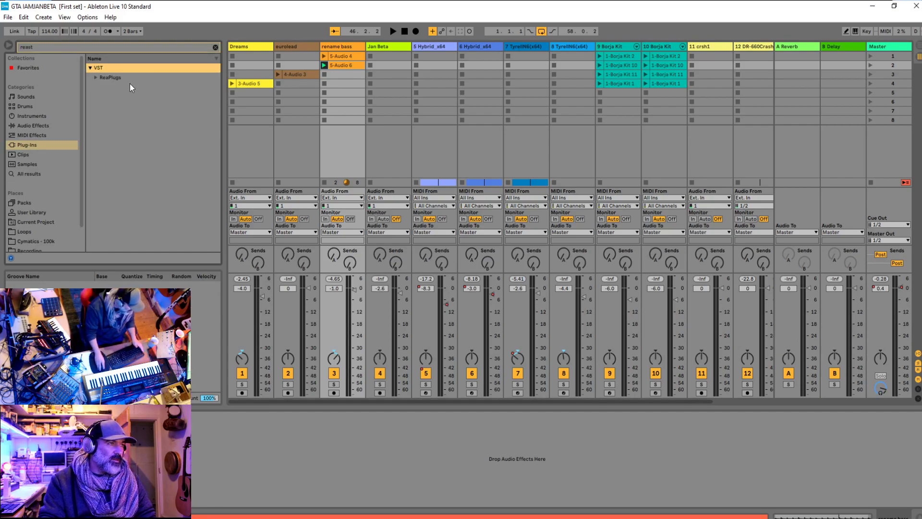
{"action": "left_click", "coordinate": [94, 77]}
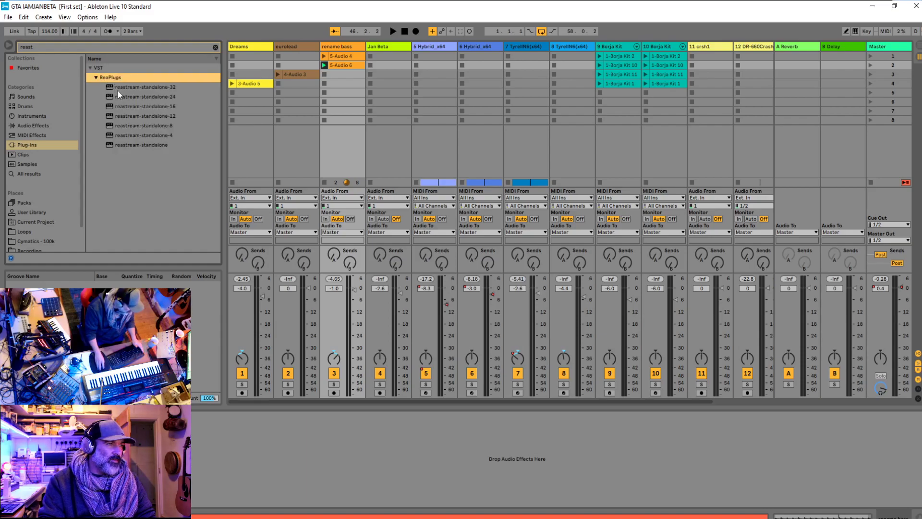
{"action": "double_click", "coordinate": [143, 145]}
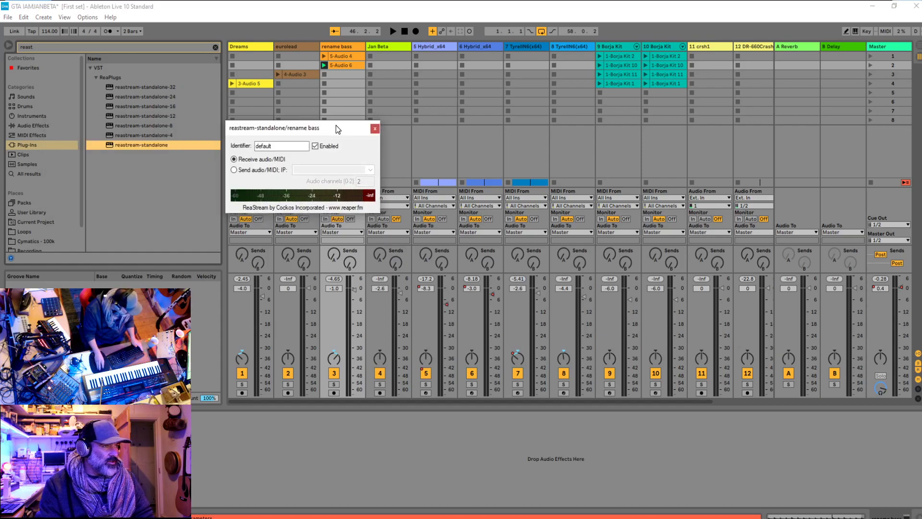
Set ReaStream to send audio/MIDI to "* local broadcast" and move its window clear of the session
{"action": "left_click", "coordinate": [361, 170]}
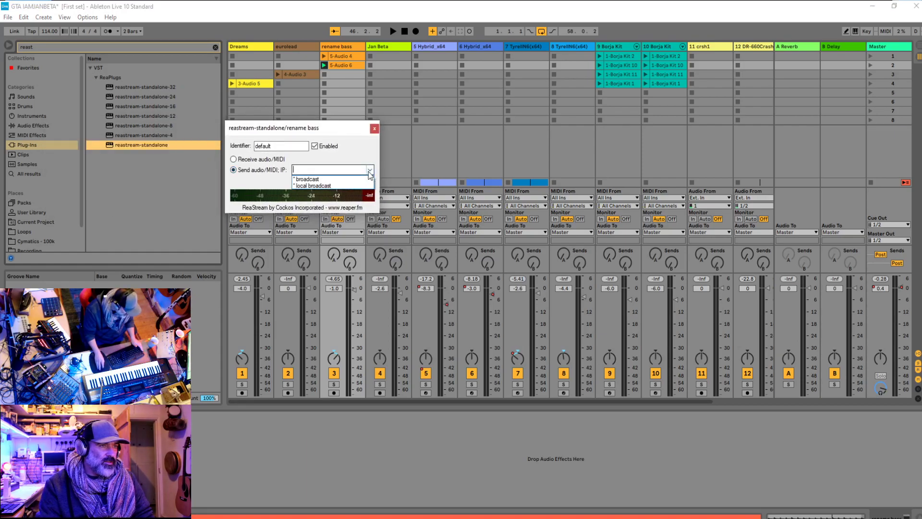
{"action": "left_click", "coordinate": [339, 186]}
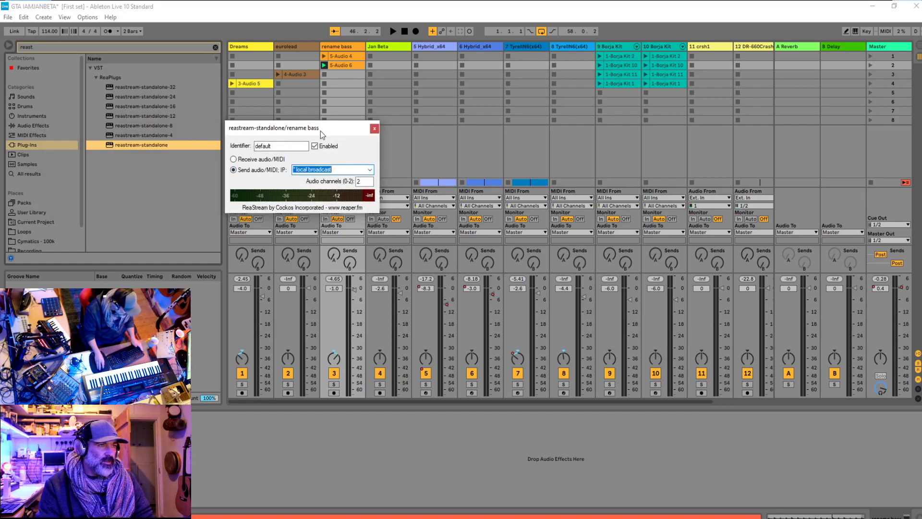
{"action": "left_click_drag", "start_coordinate": [321, 130], "coordinate": [0, 120]}
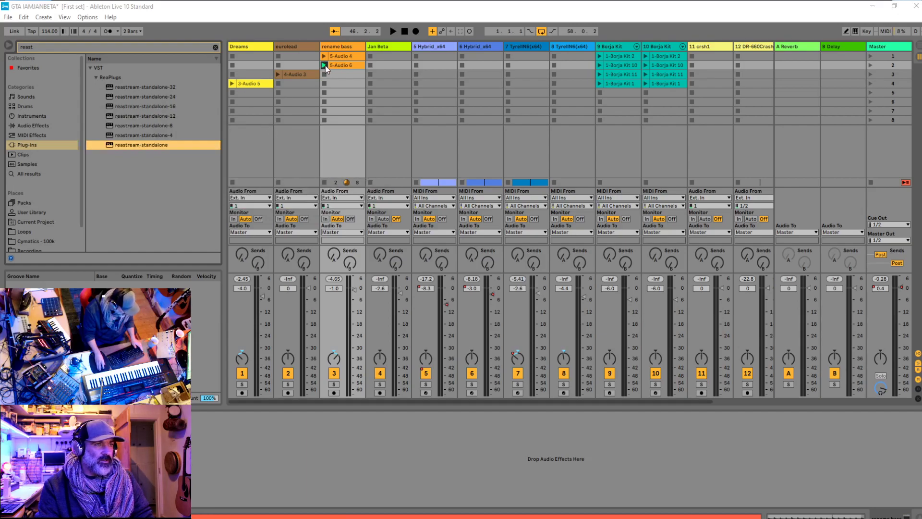
Replay the rename bass track's 5-Audio 6 clip, switch to its 5-Audio 4 clip, and stop playback
{"action": "left_click", "coordinate": [325, 66]}
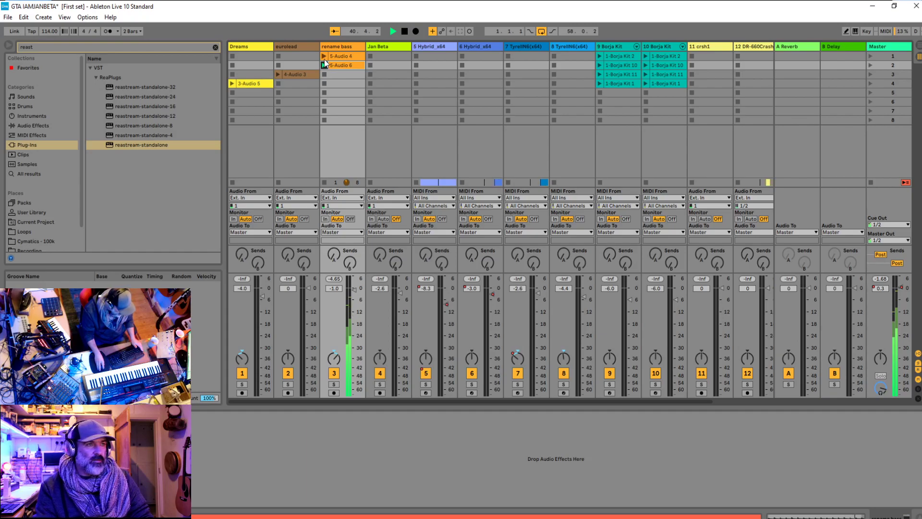
{"action": "left_click", "coordinate": [324, 56]}
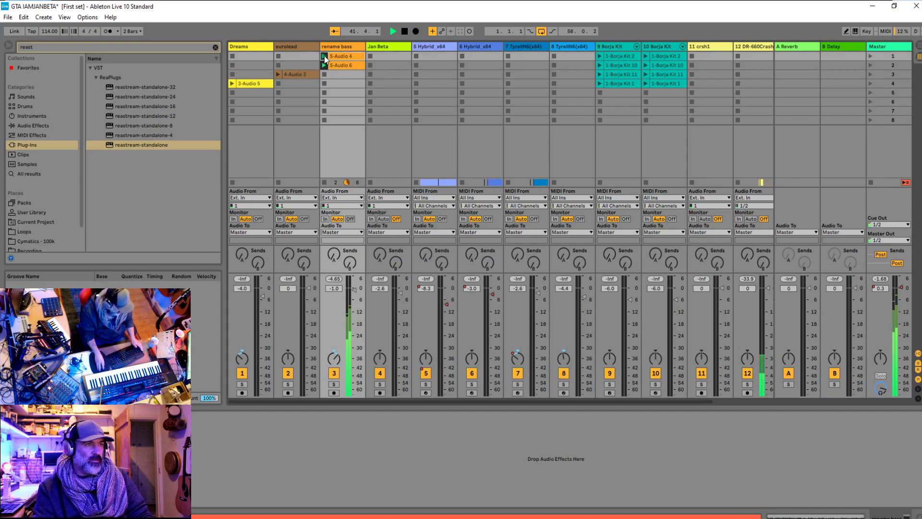
{"action": "left_click", "coordinate": [403, 32]}
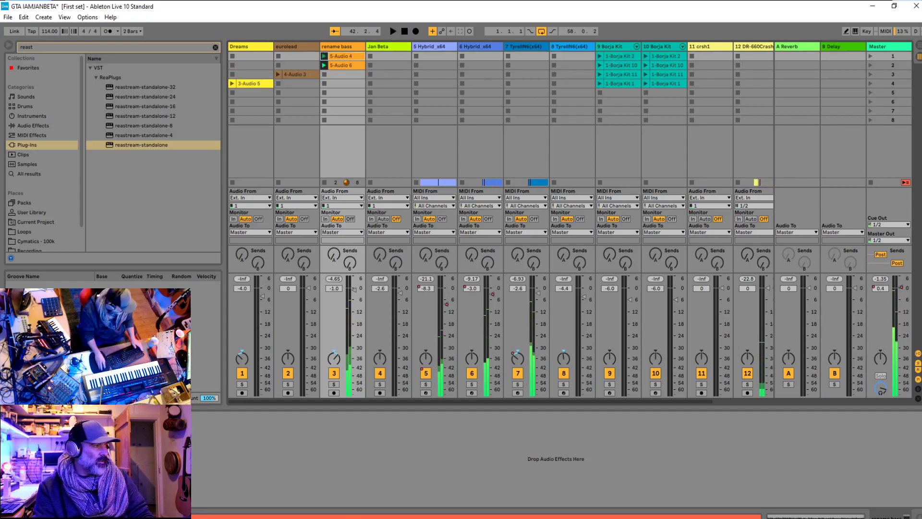
Maximize the set's Arrangement window, restore arrangement playback on all tracks, and show the whole song from the Dreams track down
{"action": "left_click_drag", "start_coordinate": [0, 134], "coordinate": [564, 124]}
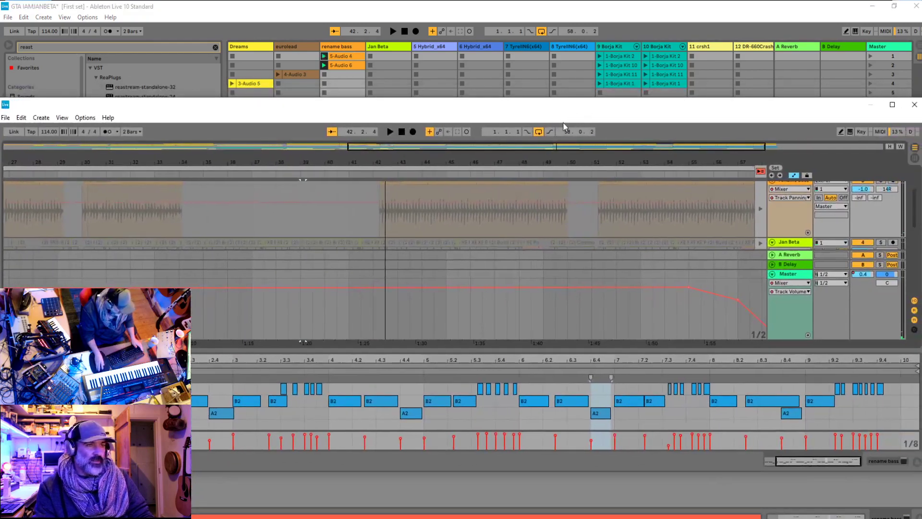
{"action": "double_click", "coordinate": [725, 102]}
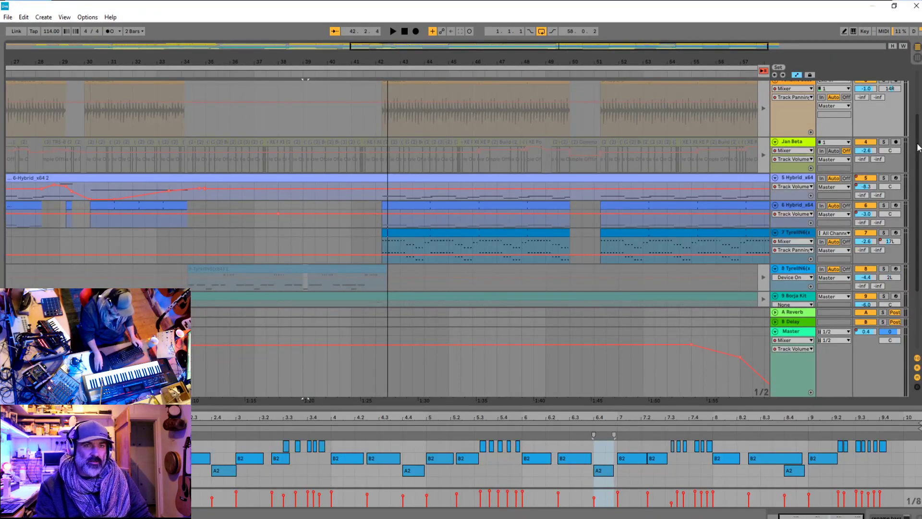
{"action": "scroll", "coordinate": [402, 190], "scroll_direction": "up", "scroll_amount": 3}
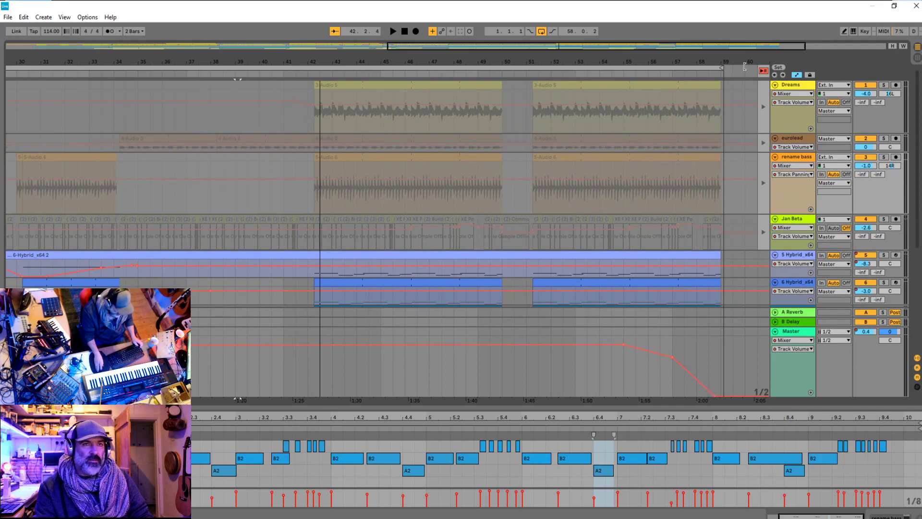
{"action": "left_click", "coordinate": [764, 71]}
{"action": "key", "text": "minus"}
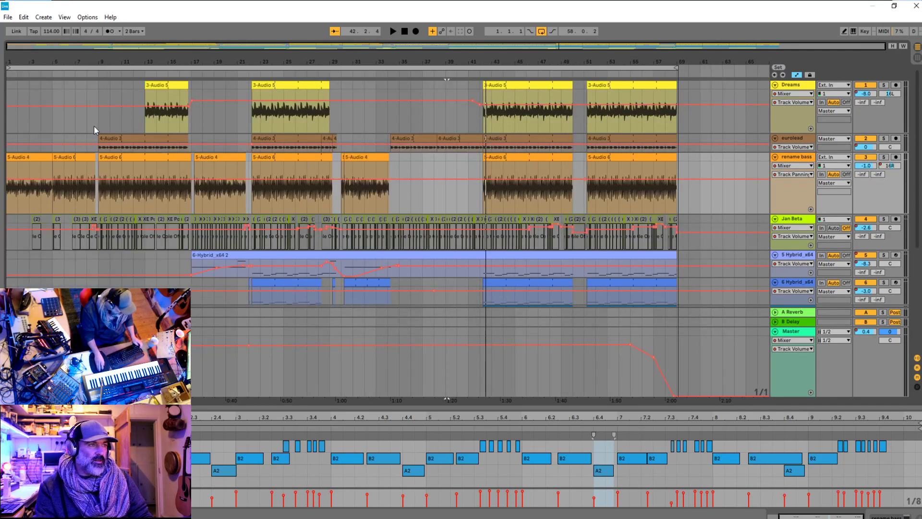
Solo the Dreams track and play its 3-Audio 5 clip from bar 13
{"action": "left_click", "coordinate": [168, 113]}
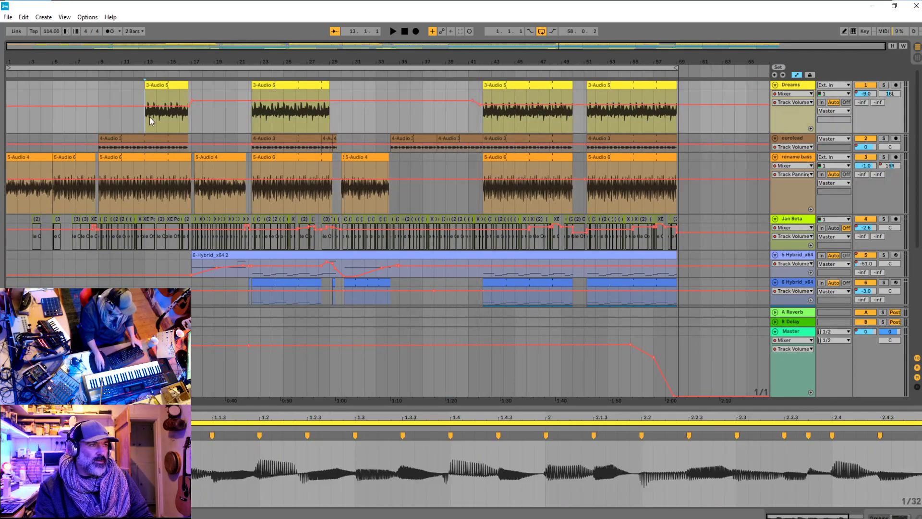
{"action": "left_click", "coordinate": [885, 85]}
{"action": "key", "text": "space"}
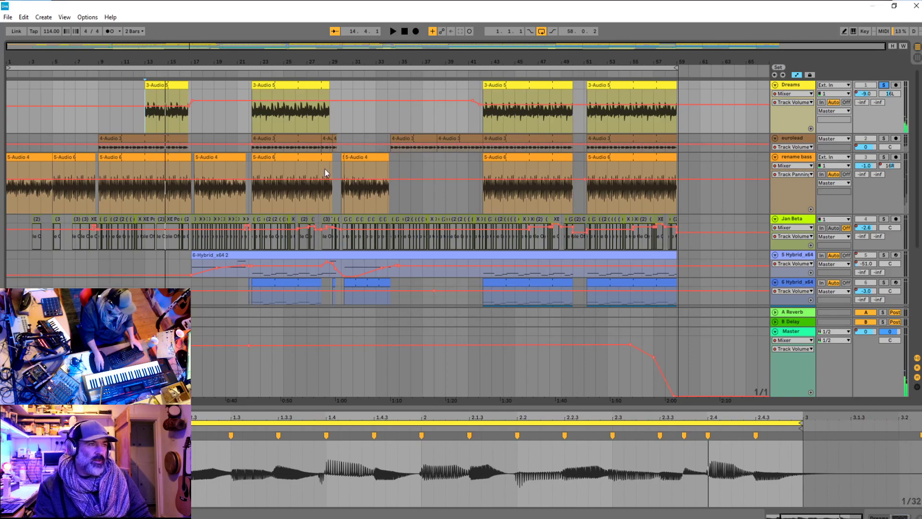
Play the rename bass track soloed from bar 14, and turn its solo off
{"action": "left_click", "coordinate": [153, 169]}
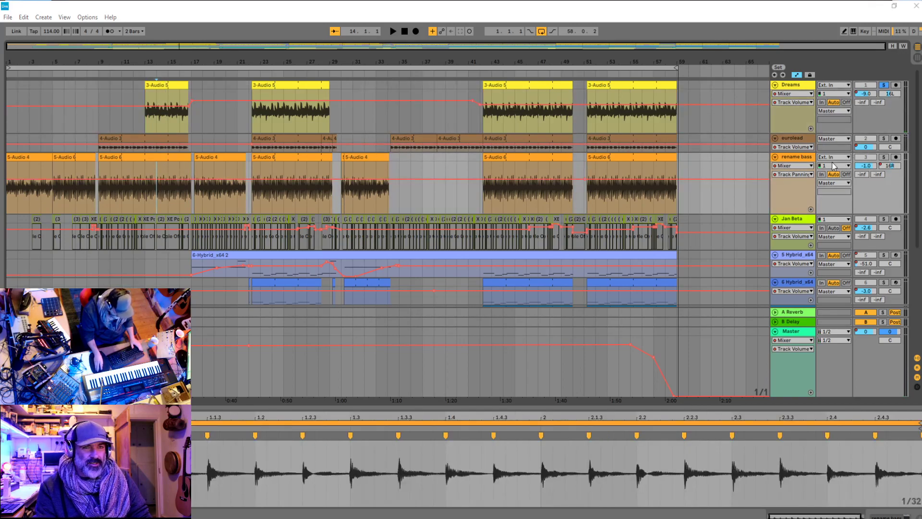
{"action": "left_click", "coordinate": [885, 157]}
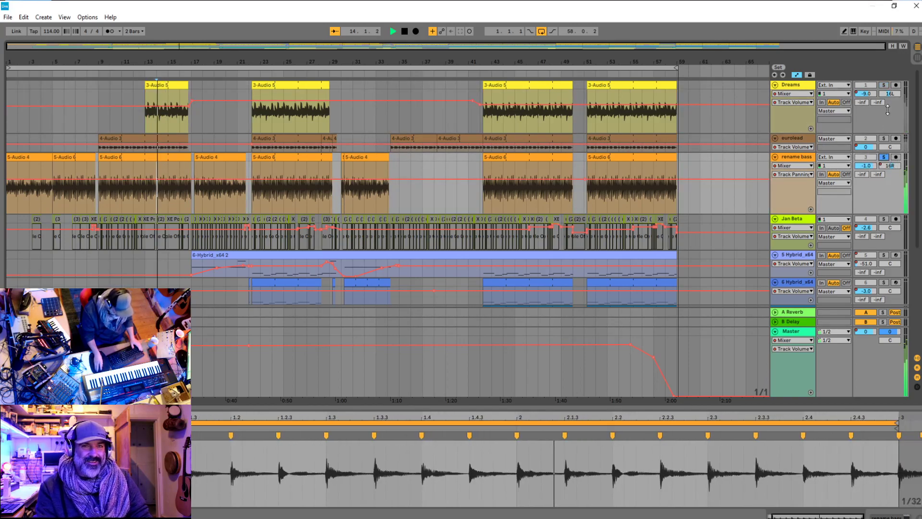
{"action": "key", "text": "space"}
{"action": "left_click", "coordinate": [884, 158]}
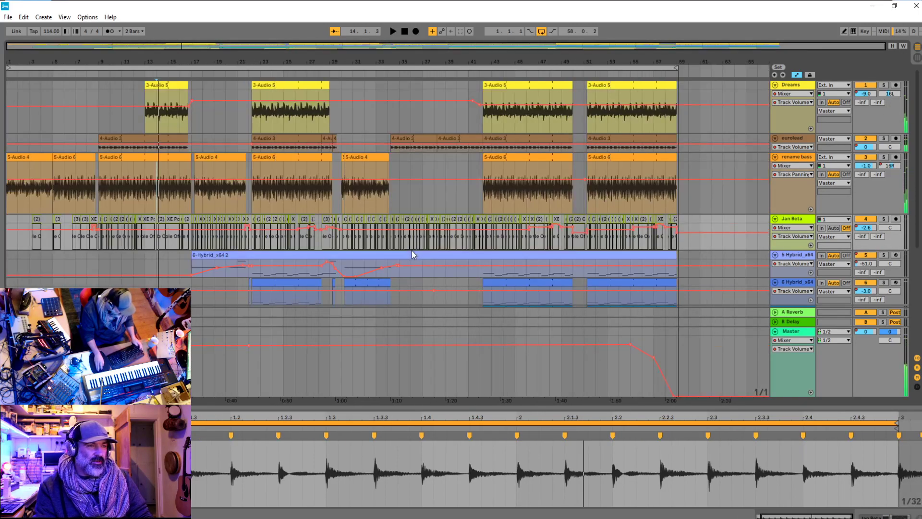
Examine the notes of the 6-Hybrid_x64 2 clip around bar 21 and the tracks below it
{"action": "left_click", "coordinate": [216, 264]}
{"action": "left_click", "coordinate": [240, 270]}
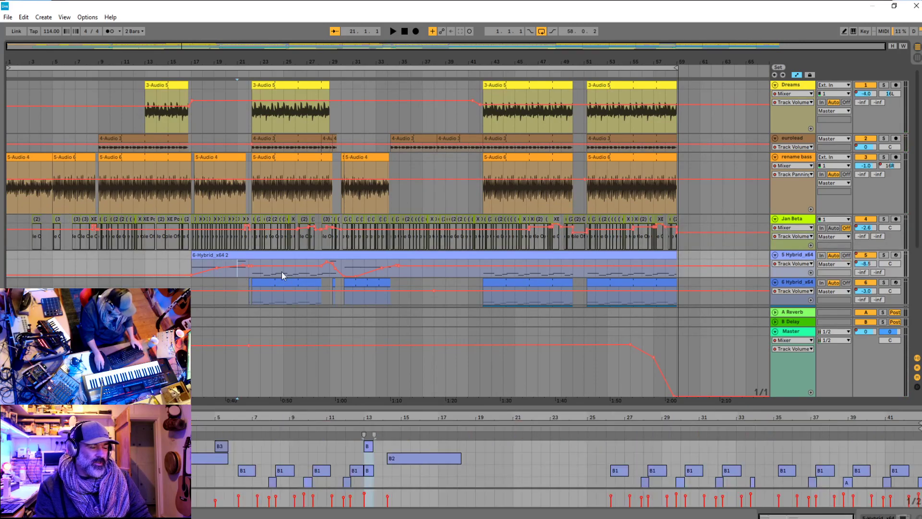
{"action": "scroll", "coordinate": [281, 272], "scroll_direction": "down", "scroll_amount": 5}
{"action": "scroll", "coordinate": [384, 216], "scroll_direction": "down", "scroll_amount": 3}
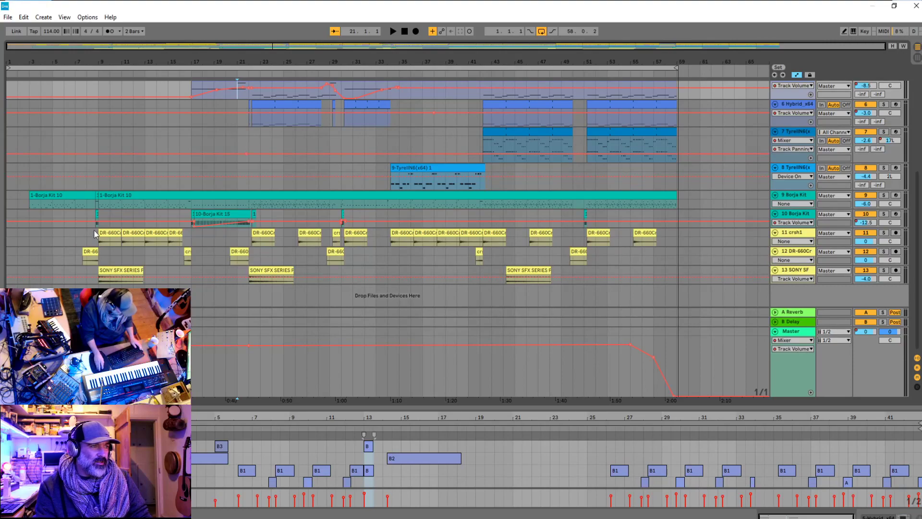
Play the first crash clips on the 11 crsh1 track with it soloed, and turn its solo off
{"action": "left_click", "coordinate": [111, 242]}
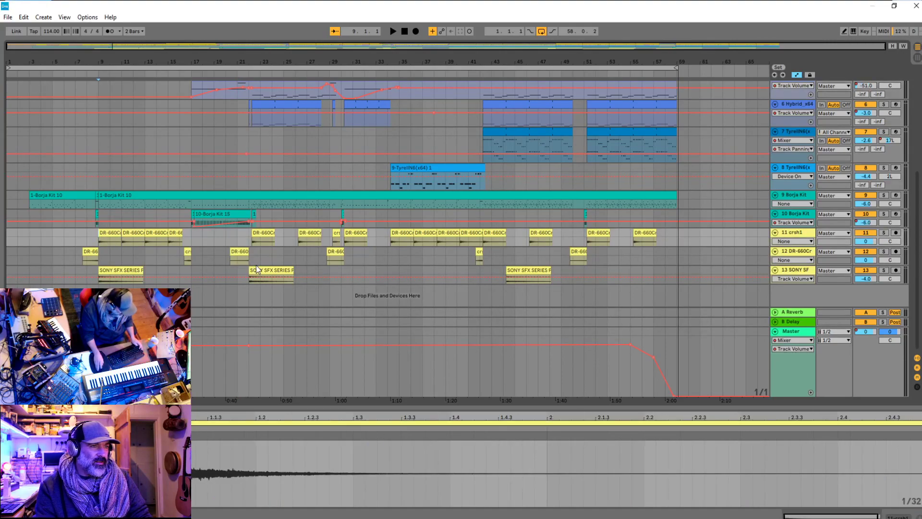
{"action": "key", "text": "plus"}
{"action": "key", "text": "minus"}
{"action": "key", "text": "space"}
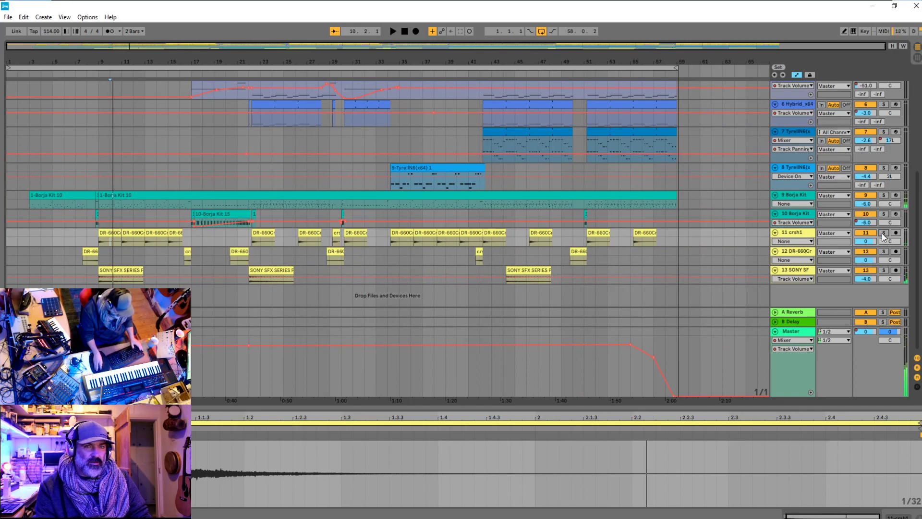
{"action": "left_click", "coordinate": [884, 233]}
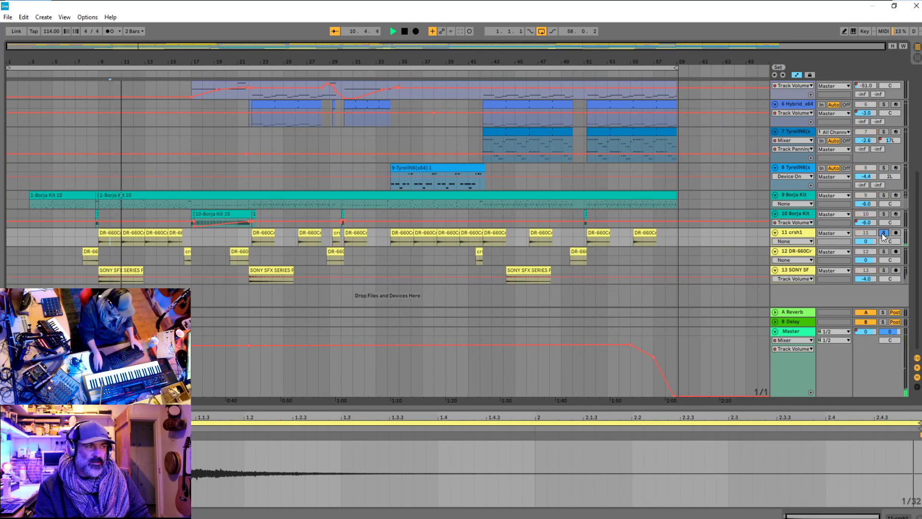
{"action": "left_click", "coordinate": [883, 233]}
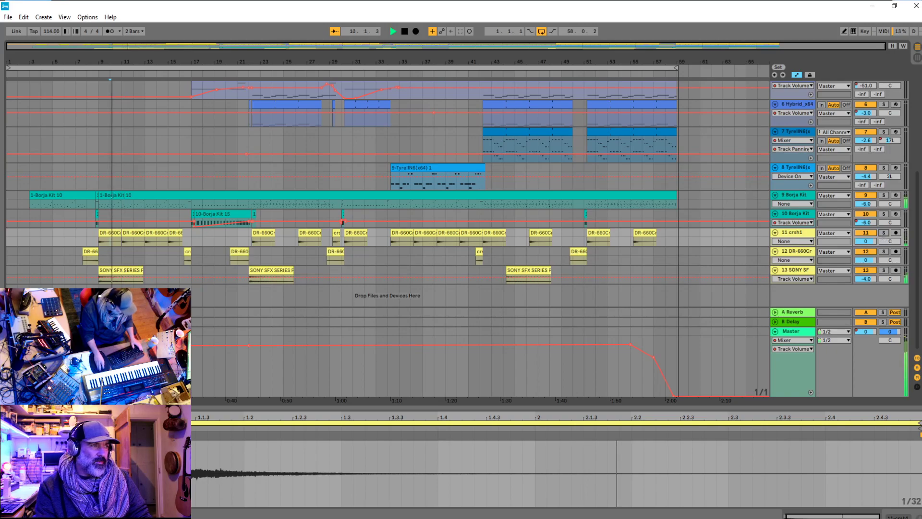
Stop playback, solo the 9 Borja Kit track, enlarge its lane and arm it
{"action": "left_click", "coordinate": [28, 194]}
{"action": "key", "text": "space"}
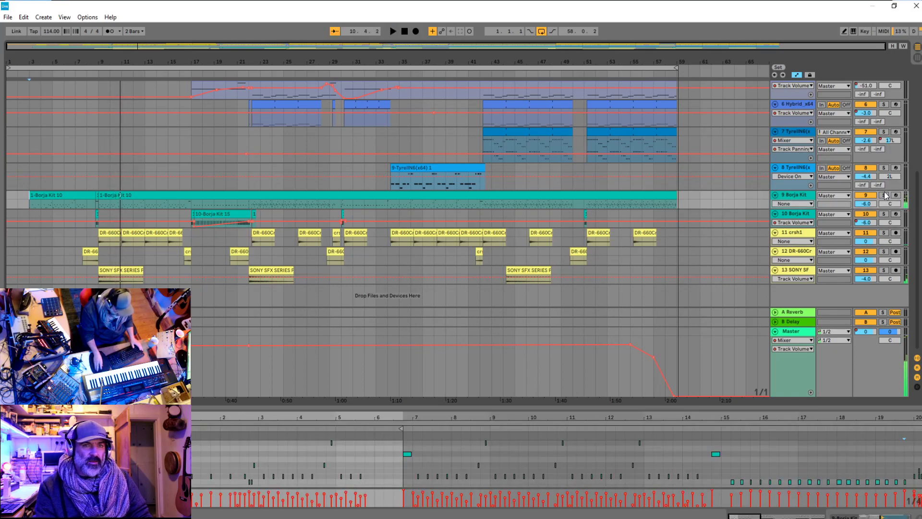
{"action": "left_click", "coordinate": [884, 195]}
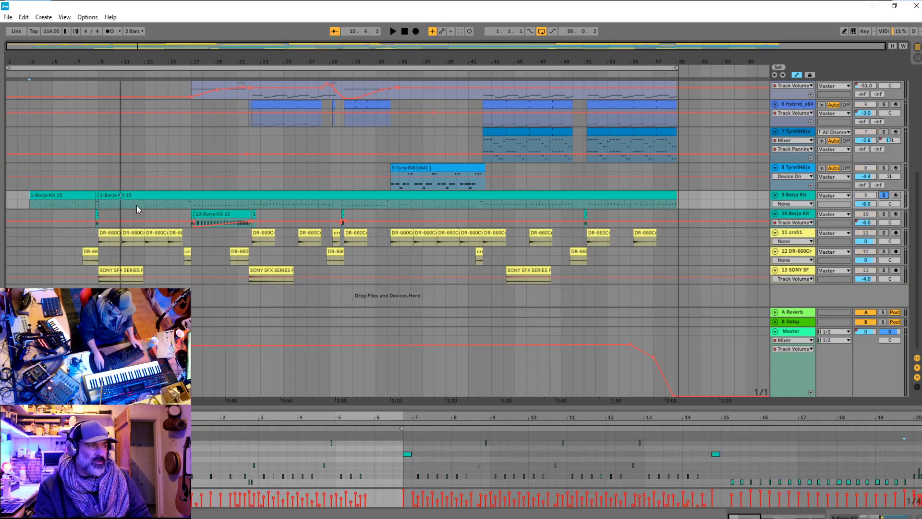
{"action": "left_click_drag", "start_coordinate": [805, 208], "coordinate": [809, 244]}
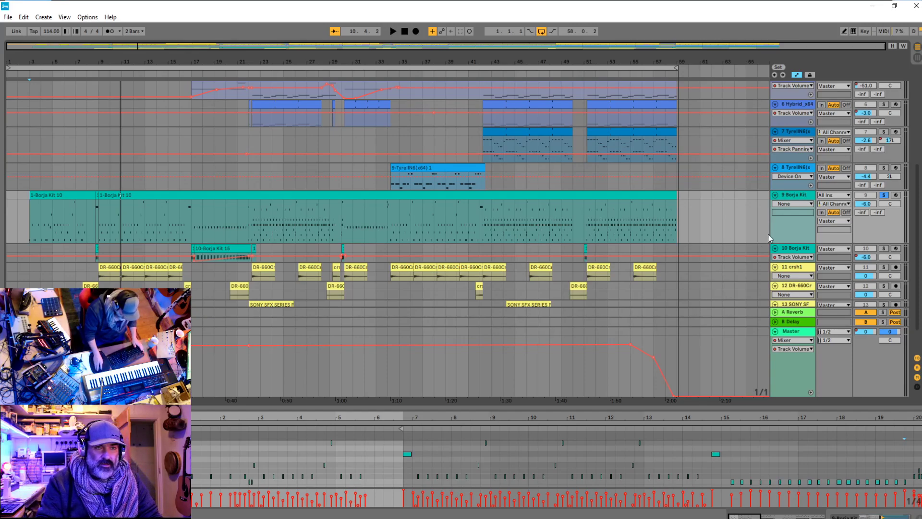
{"action": "left_click", "coordinate": [896, 196]}
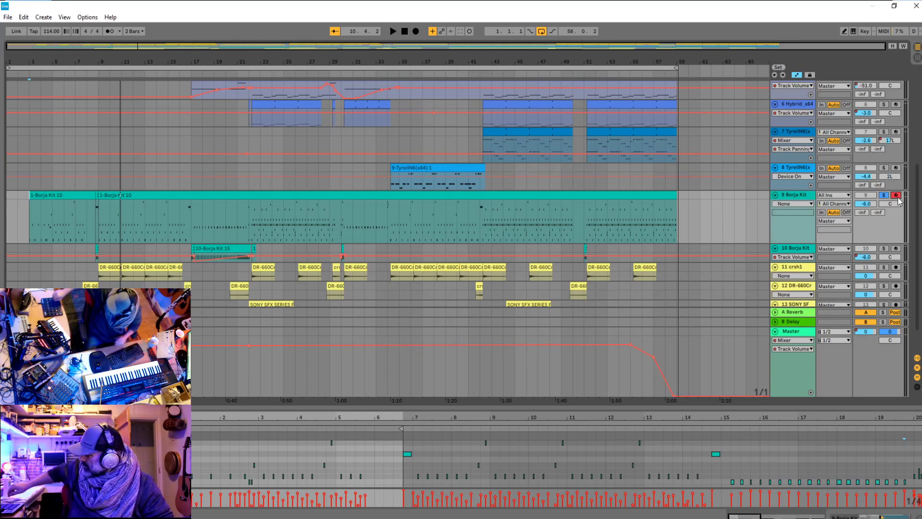
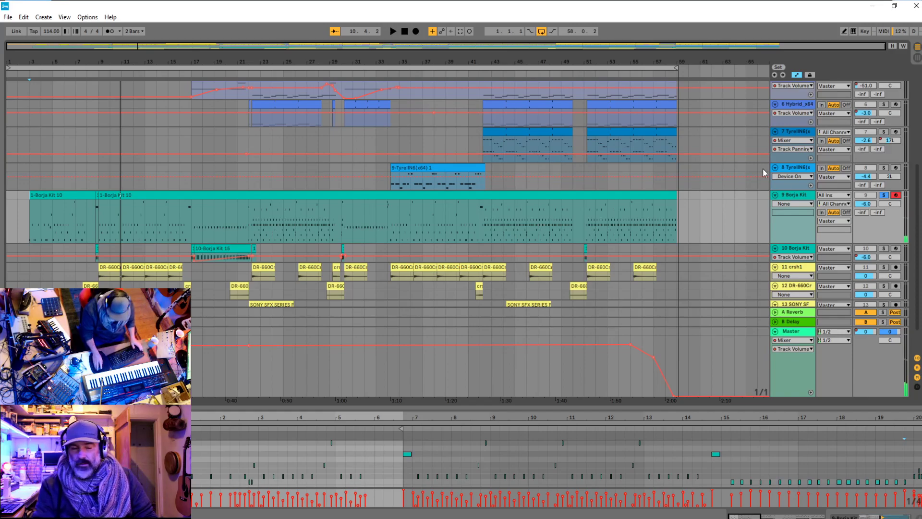
Show the 9 Borja Kit notes at bar 35 and the notes of the 9-TyrellN6(x64) 1 clip
{"action": "left_click", "coordinate": [400, 214]}
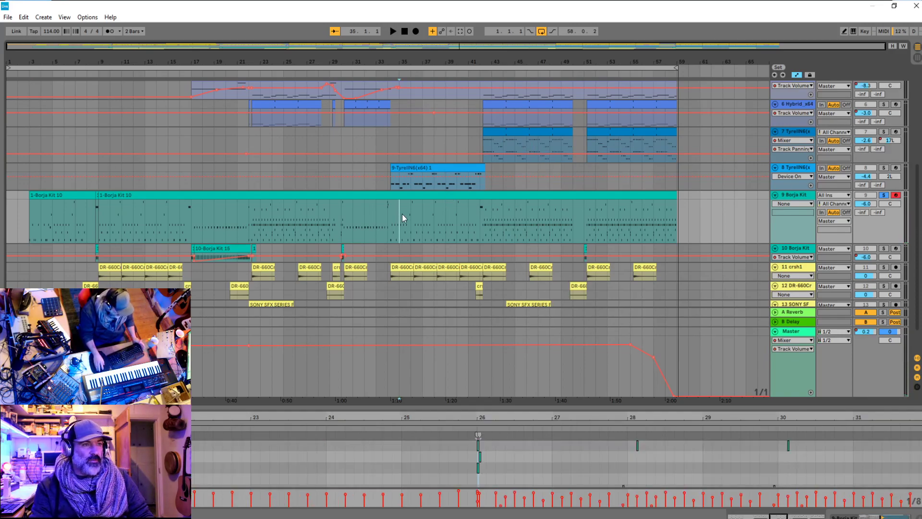
{"action": "left_click", "coordinate": [404, 170]}
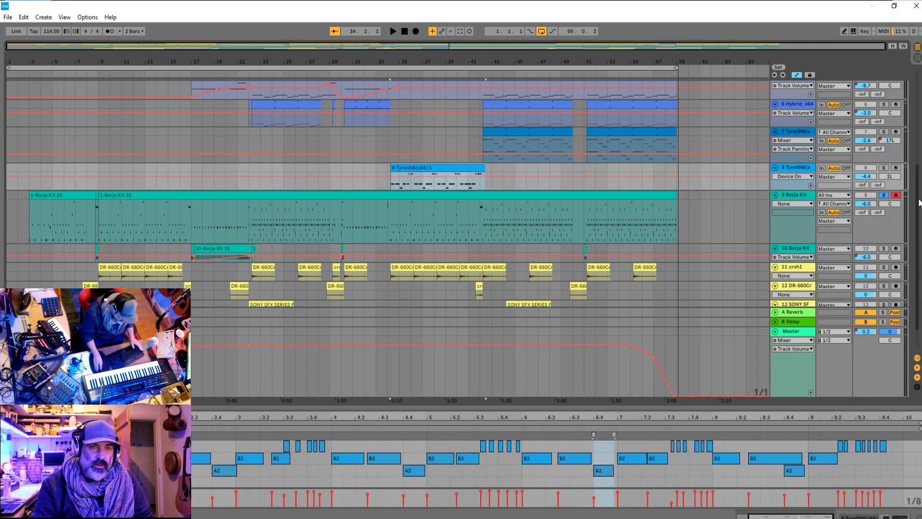
Arm the 5 Hybrid_x64 track without solo and set the position to bar 37 to play its synth live
{"action": "scroll", "coordinate": [919, 169], "scroll_direction": "up", "scroll_amount": 3}
{"action": "left_click_drag", "start_coordinate": [919, 169], "coordinate": [920, 117]}
{"action": "left_click", "coordinate": [258, 245]}
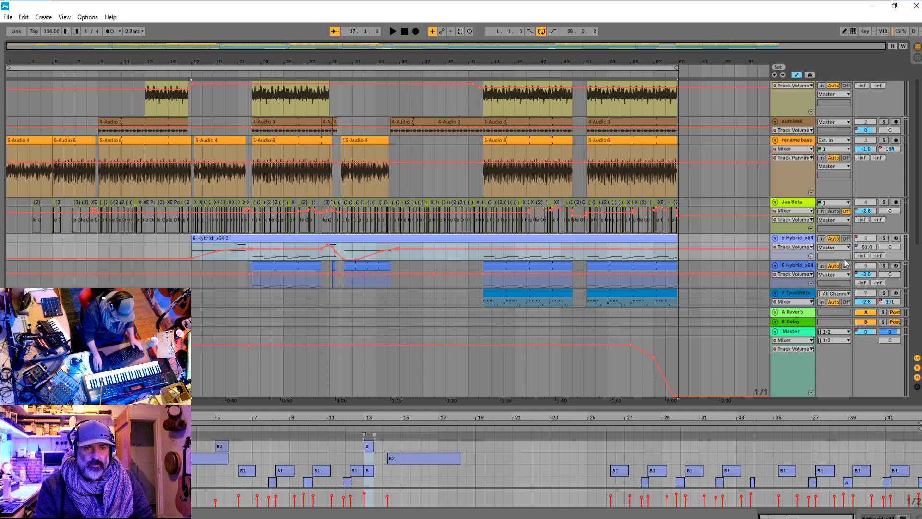
{"action": "left_click", "coordinate": [895, 239]}
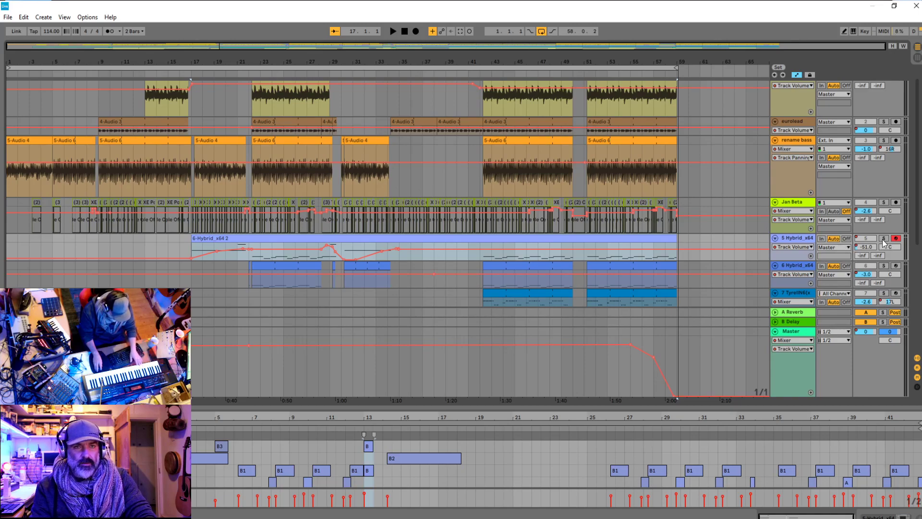
{"action": "left_click", "coordinate": [884, 239]}
{"action": "left_click", "coordinate": [896, 238]}
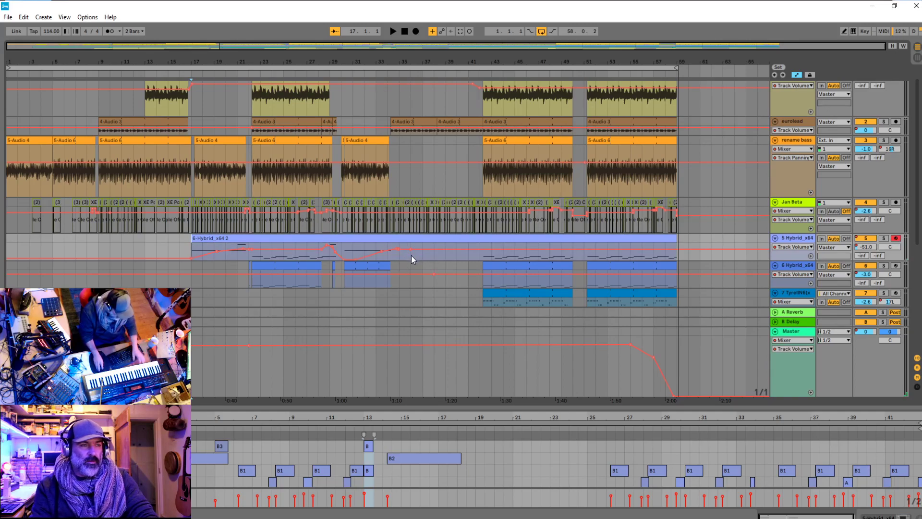
{"action": "left_click", "coordinate": [419, 257]}
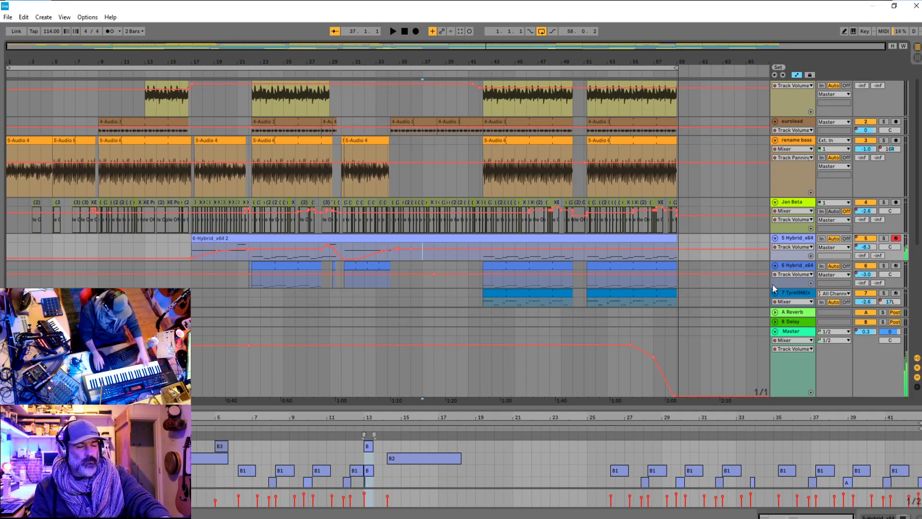
Disarm 5 Hybrid_x64, arm 6 Hybrid_x64 to try its sound at bar 31, and show its clip at bar 42
{"action": "left_click", "coordinate": [896, 238]}
{"action": "left_click", "coordinate": [896, 265]}
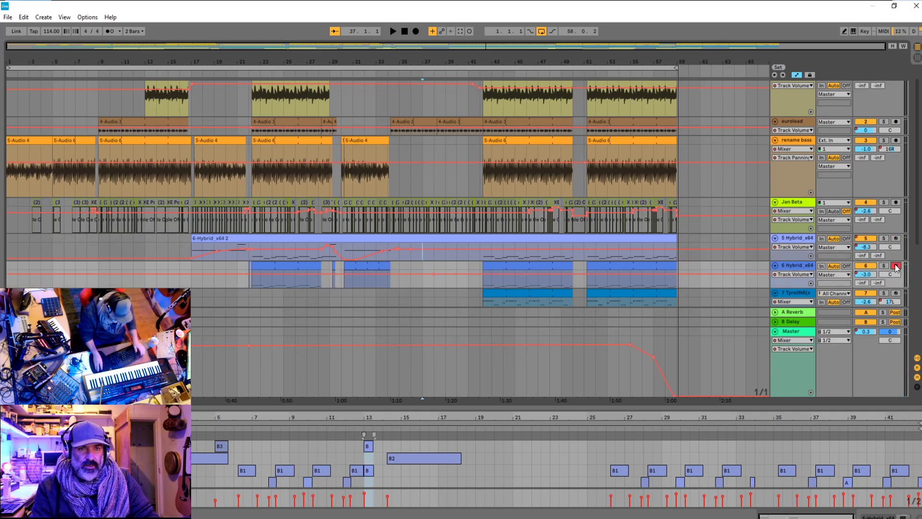
{"action": "left_click", "coordinate": [348, 284]}
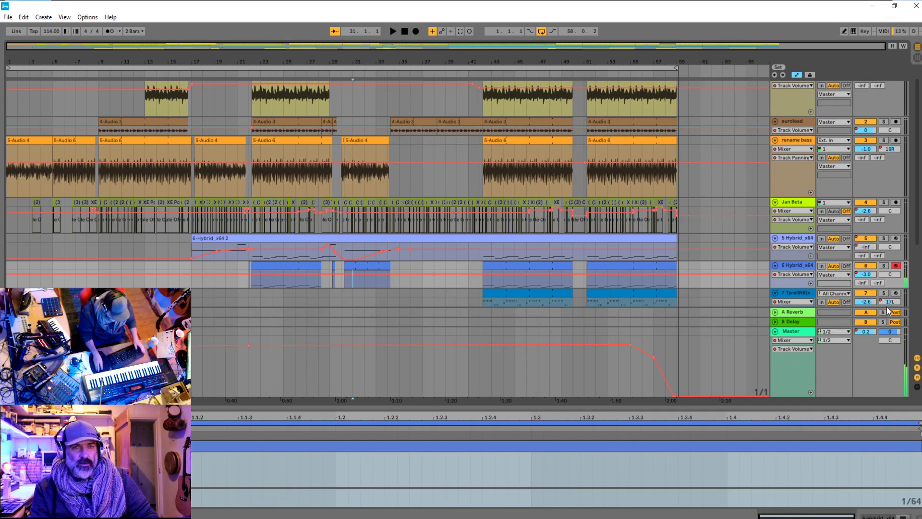
{"action": "left_click", "coordinate": [529, 266]}
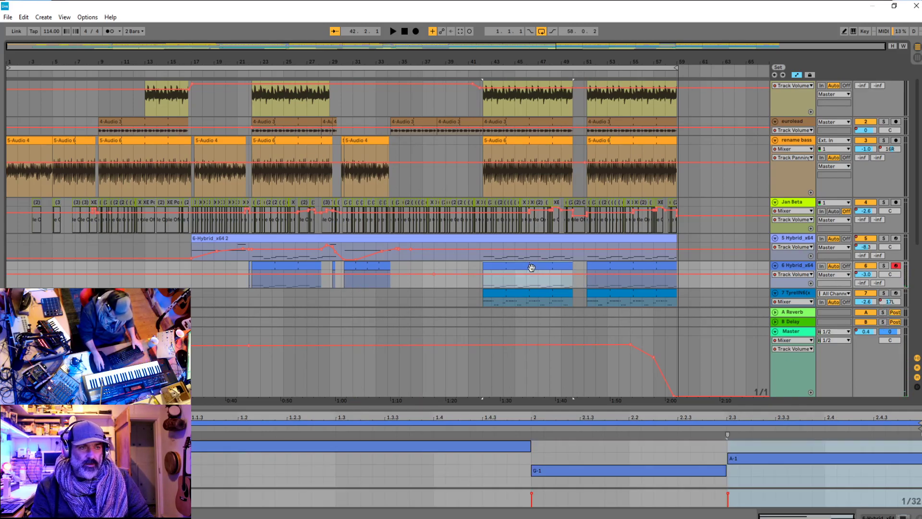
Arm the 7 TyrellN6(x64) track to try its sound, and look over the remaining tracks
{"action": "left_click", "coordinate": [896, 293]}
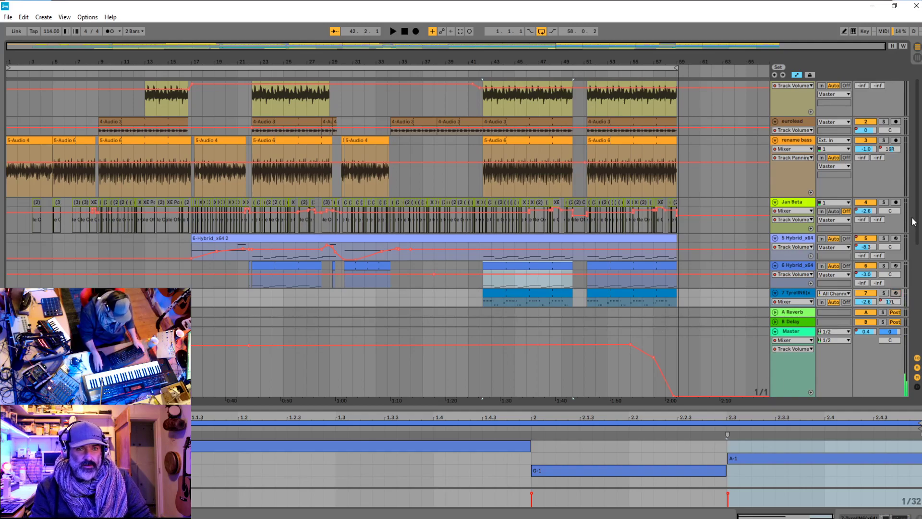
{"action": "scroll", "coordinate": [917, 226], "scroll_direction": "down", "scroll_amount": 4}
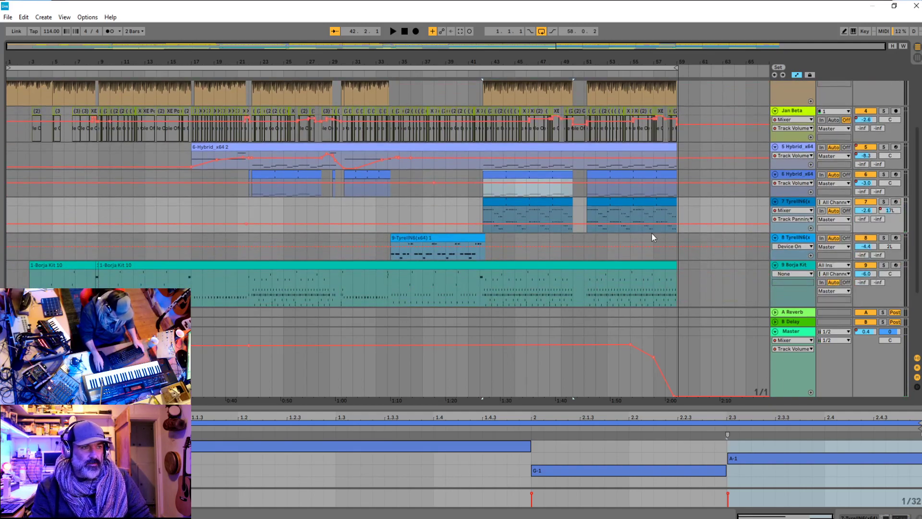
{"action": "scroll", "coordinate": [708, 115], "scroll_direction": "up", "scroll_amount": 5}
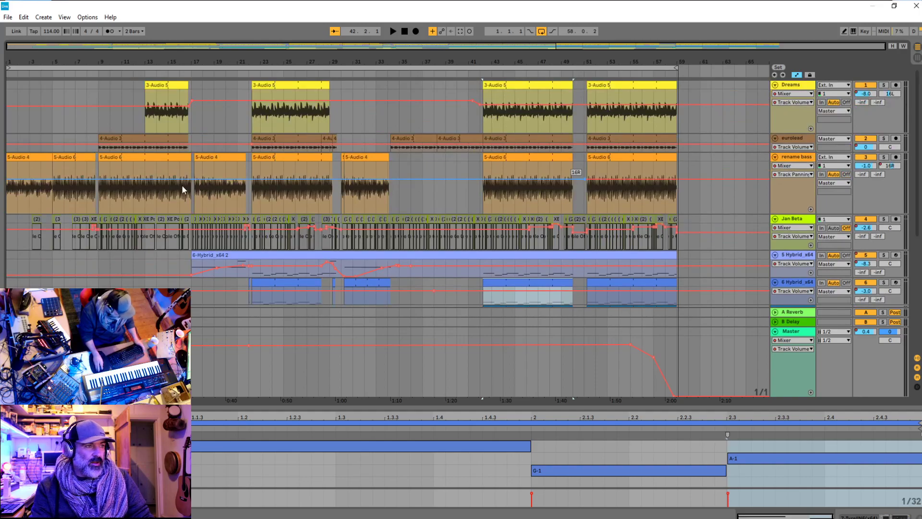
Play the arrangement from the second bass clip at bar 5, from bar 9 and from bar 12, and stop playback
{"action": "left_click", "coordinate": [59, 158]}
{"action": "key", "text": "space"}
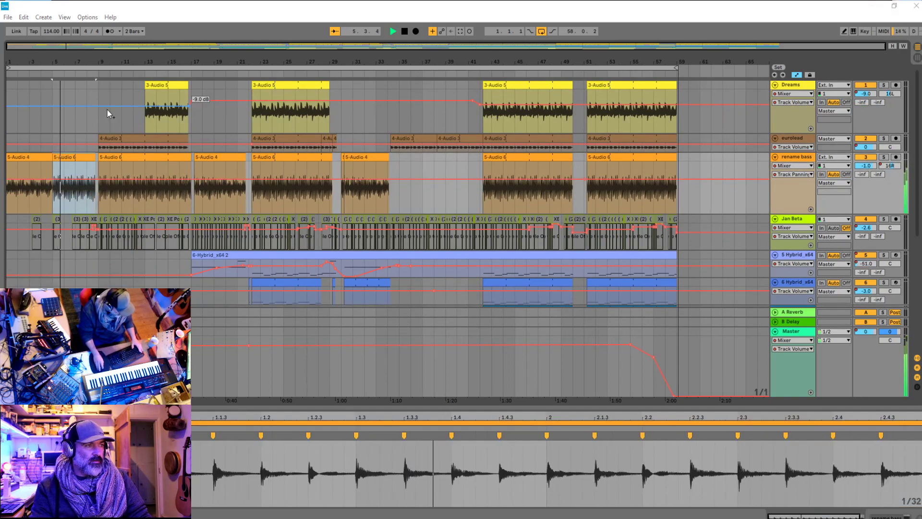
{"action": "left_click", "coordinate": [99, 124]}
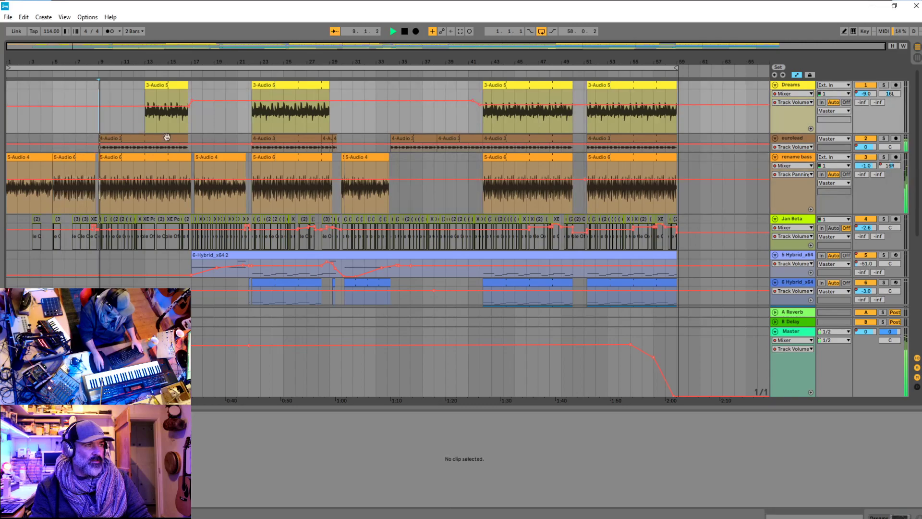
{"action": "left_click", "coordinate": [134, 121]}
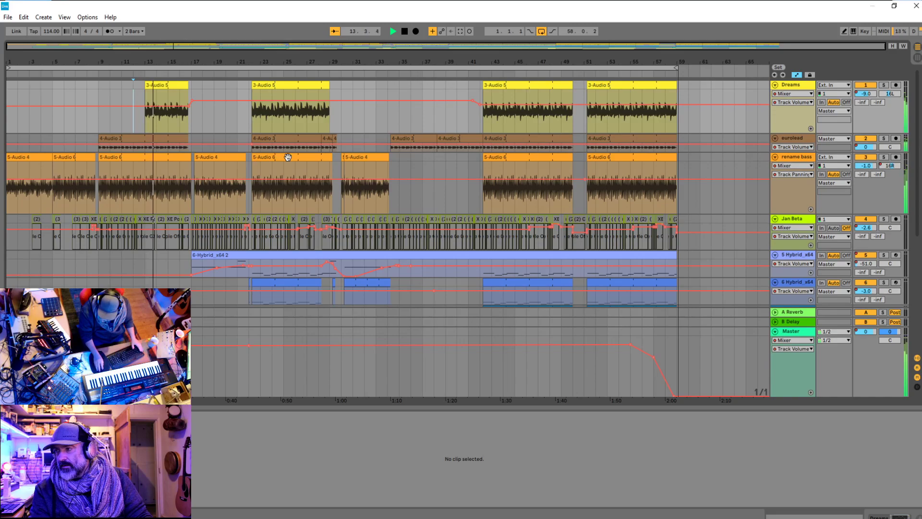
{"action": "key", "text": "space"}
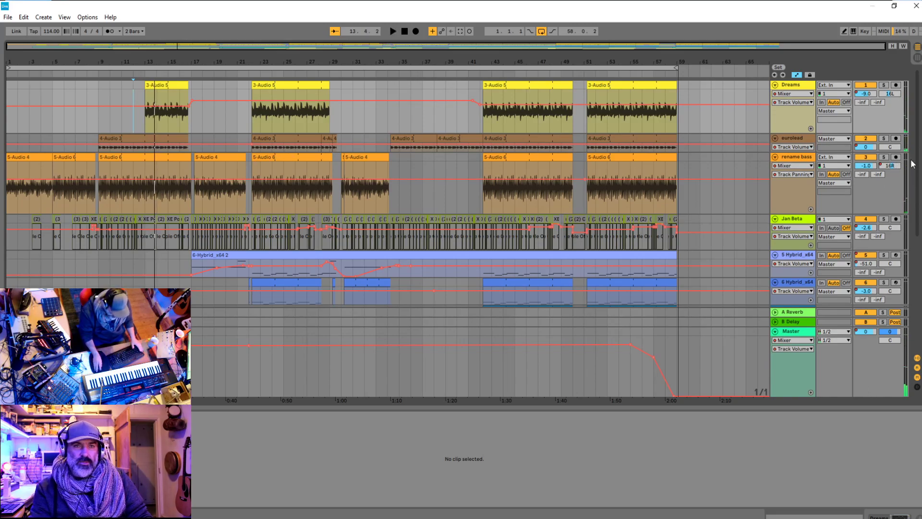
Look over the set's tracks from the rename bass track down to 13 SONY SF
{"action": "scroll", "coordinate": [456, 193], "scroll_direction": "down", "scroll_amount": 5}
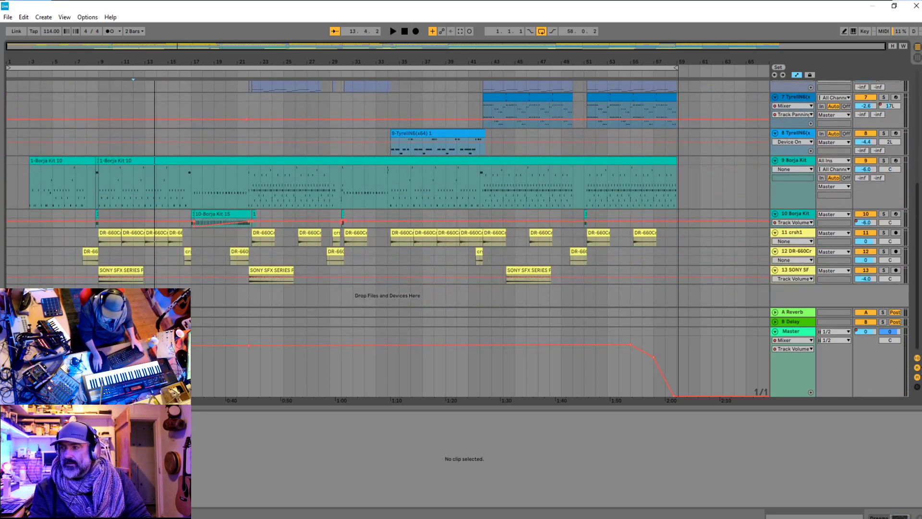
{"action": "scroll", "coordinate": [883, 196], "scroll_direction": "up", "scroll_amount": 5}
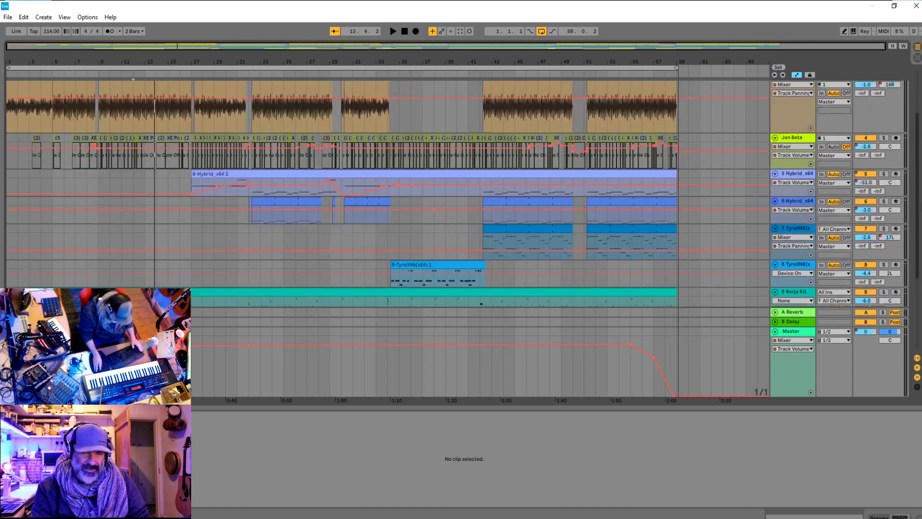
{"action": "scroll", "coordinate": [883, 196], "scroll_direction": "down", "scroll_amount": 5}
{"action": "left_click", "coordinate": [883, 195]}
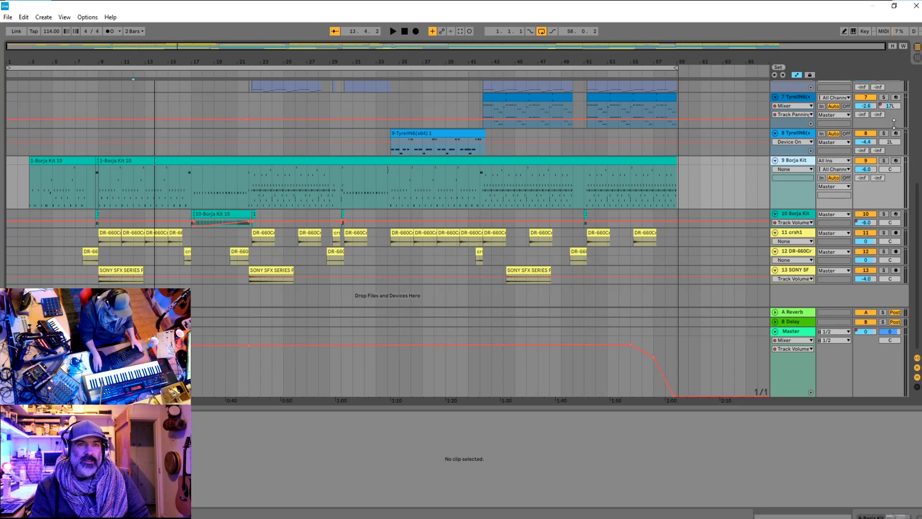
{"action": "left_click", "coordinate": [894, 123]}
{"action": "left_click", "coordinate": [896, 149]}
{"action": "scroll", "coordinate": [920, 186], "scroll_direction": "up", "scroll_amount": 1}
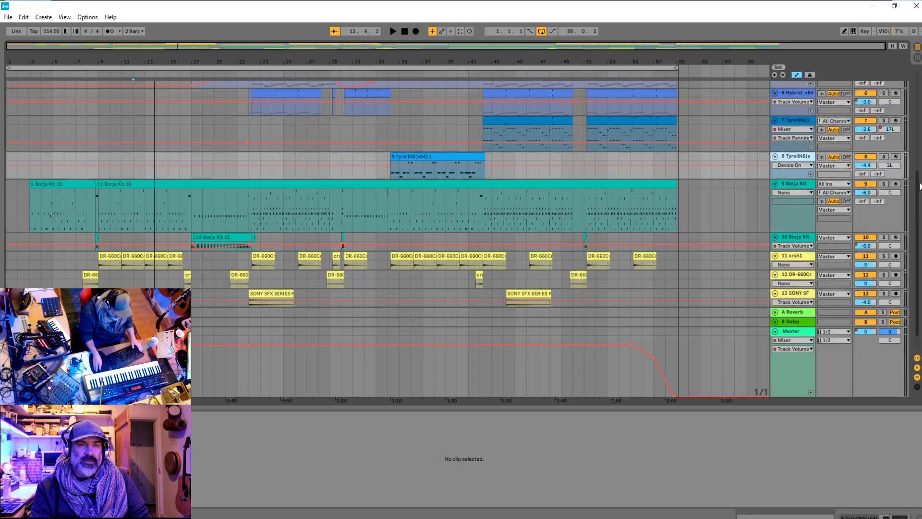
{"action": "scroll", "coordinate": [899, 208], "scroll_direction": "up", "scroll_amount": 3}
{"action": "left_click", "coordinate": [900, 172]}
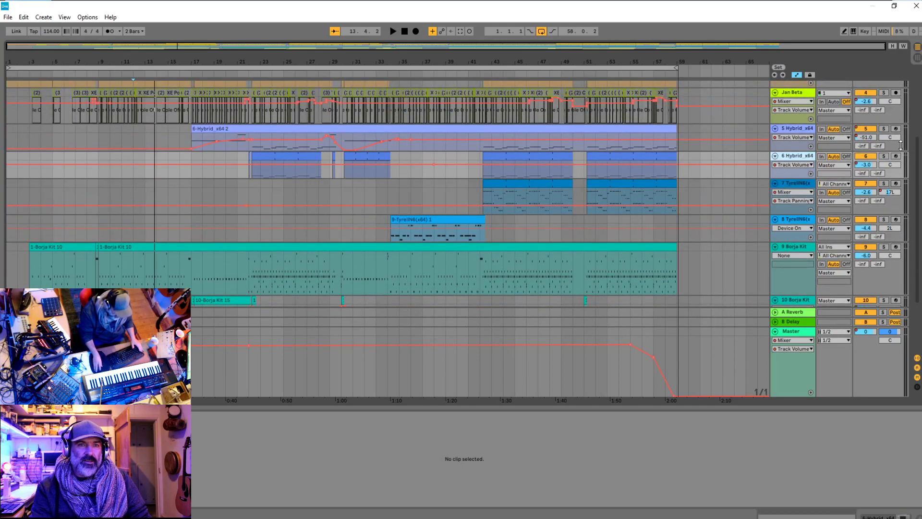
Show the device chains of the 7 TyrellN6(x64) track and the Master track
{"action": "key", "text": "shift+Tab"}
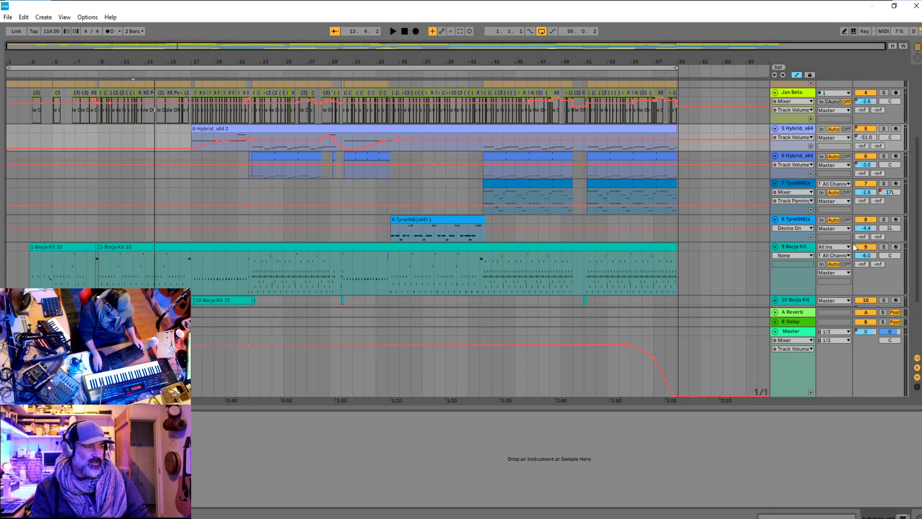
{"action": "left_click", "coordinate": [898, 206]}
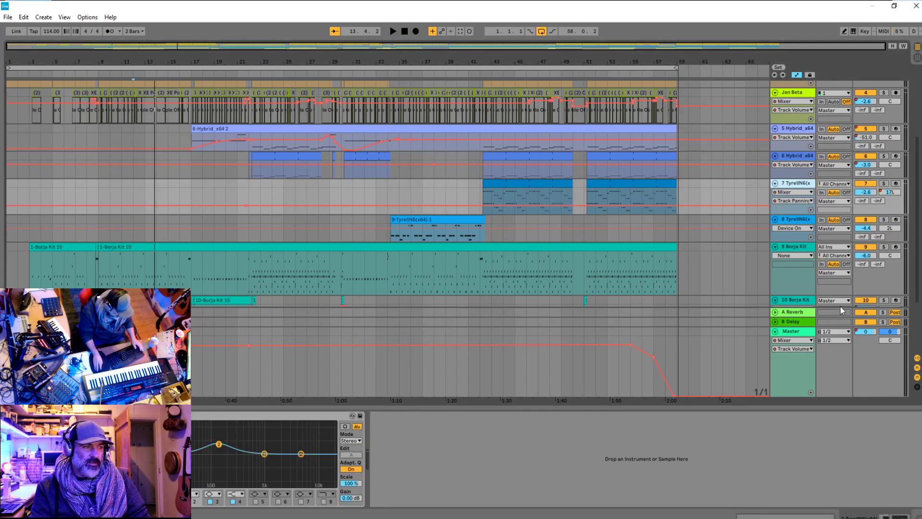
{"action": "left_click", "coordinate": [889, 281]}
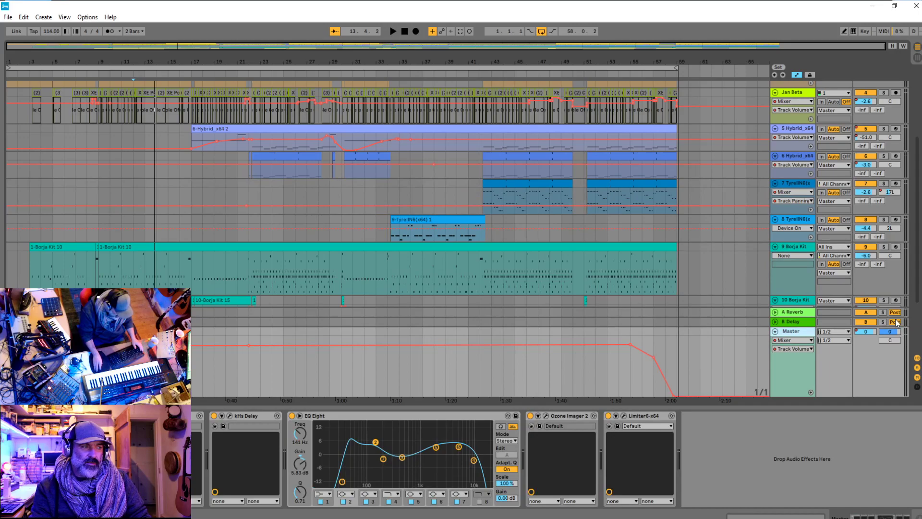
{"action": "scroll", "coordinate": [913, 272], "scroll_direction": "down", "scroll_amount": 3}
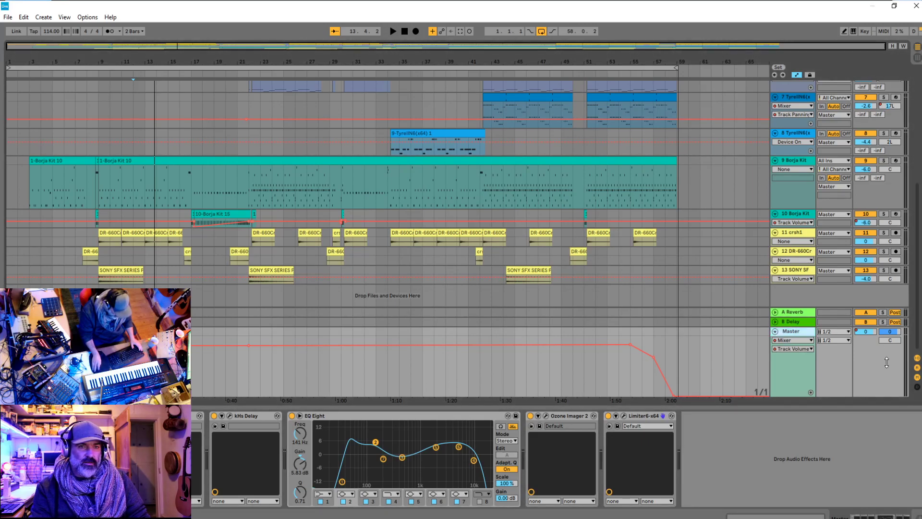
{"action": "left_click", "coordinate": [790, 324]}
{"action": "left_click", "coordinate": [794, 368]}
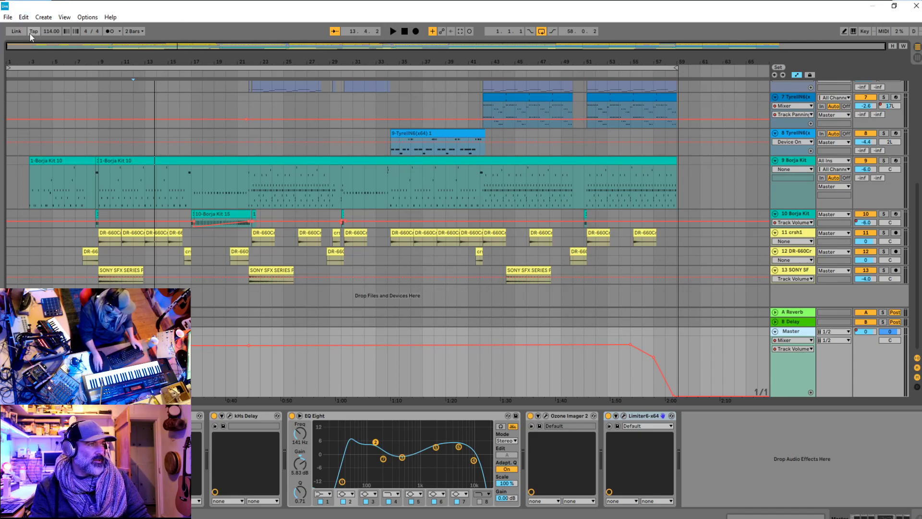
{"action": "left_click", "coordinate": [127, 60]}
{"action": "key", "text": "shift+Tab"}
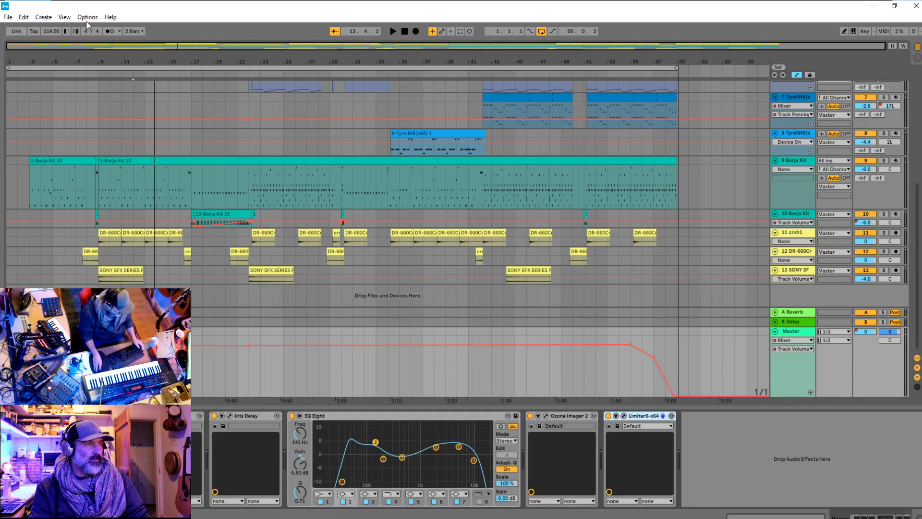
Switch to the session mixer and add the reastream-standalone plug-in after Limiter6-x64 on the Master track
{"action": "key", "text": "Tab"}
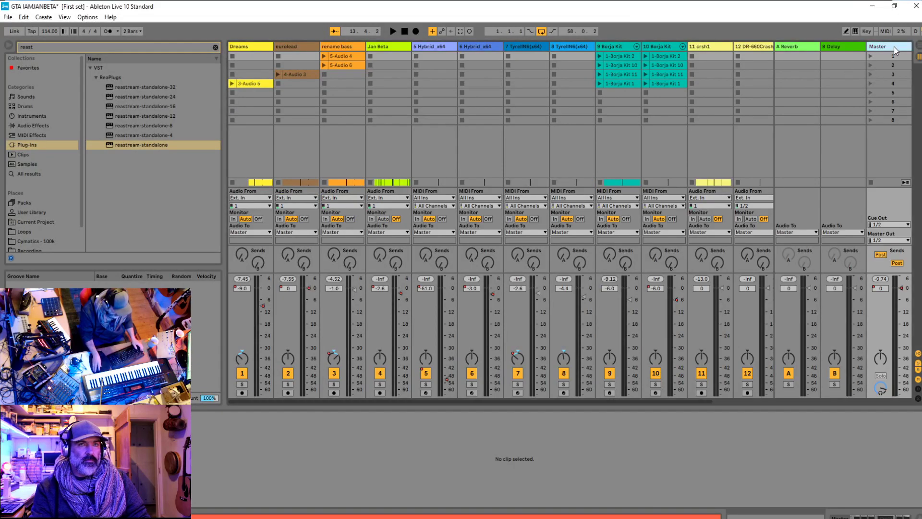
{"action": "left_click", "coordinate": [144, 146]}
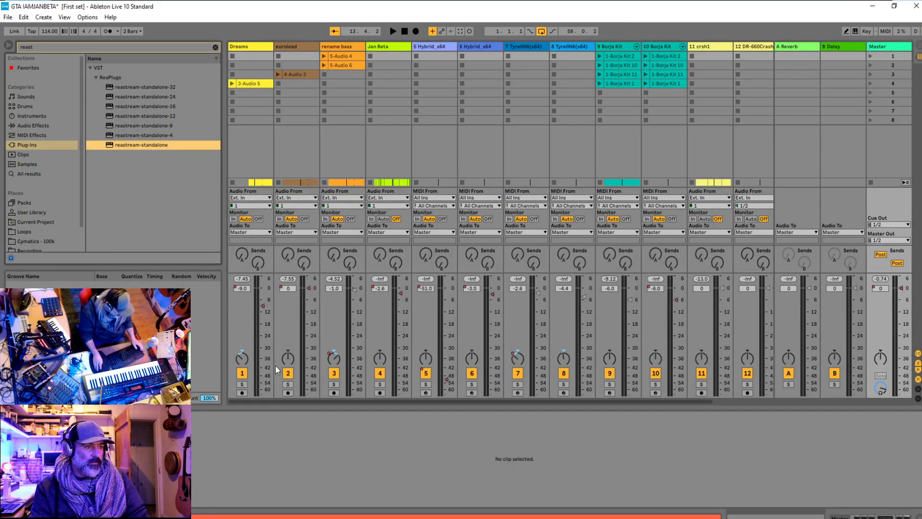
{"action": "key", "text": "shift+Tab"}
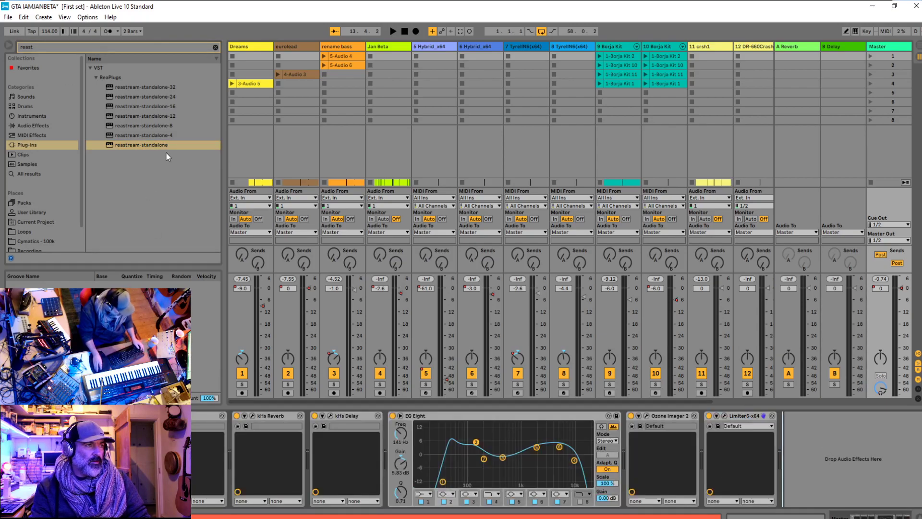
{"action": "left_click_drag", "start_coordinate": [166, 152], "coordinate": [855, 436]}
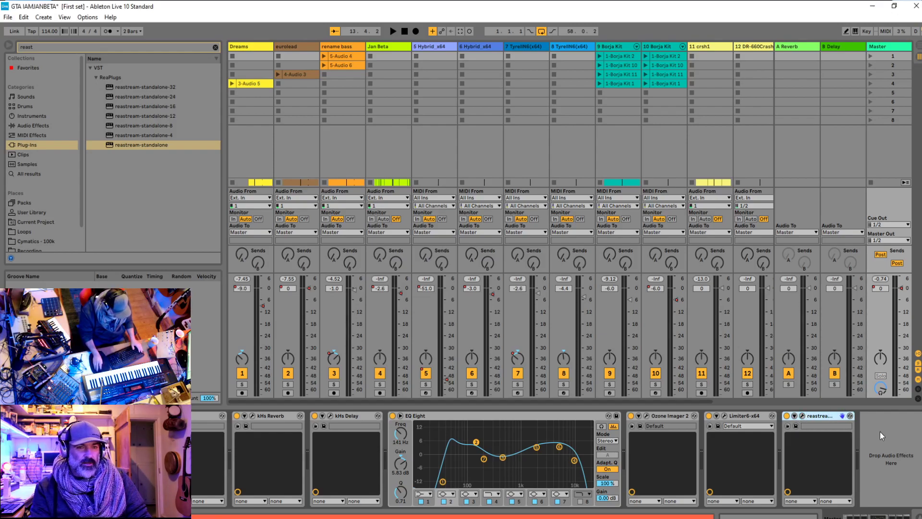
{"action": "left_click", "coordinate": [803, 416]}
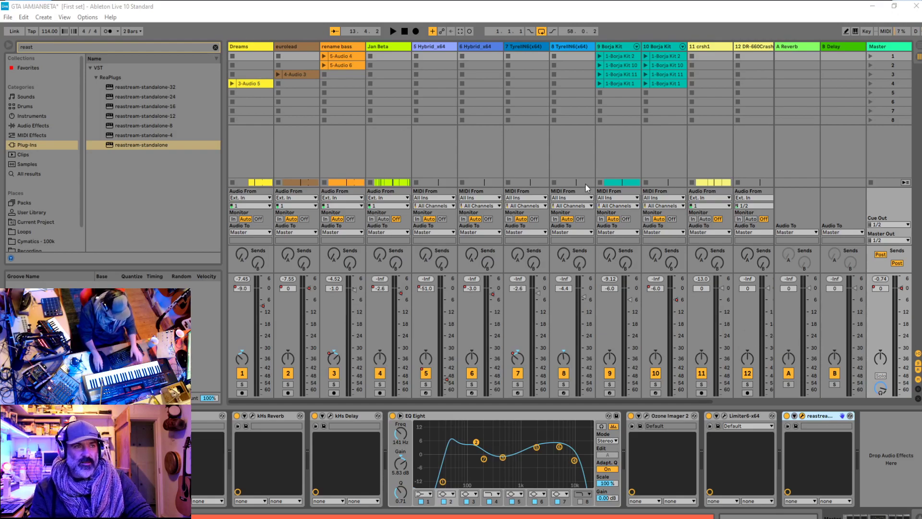
Look at the 6 Hybrid_x64 and rename bass channels, and return to the Master track's effect chain
{"action": "left_click", "coordinate": [487, 143]}
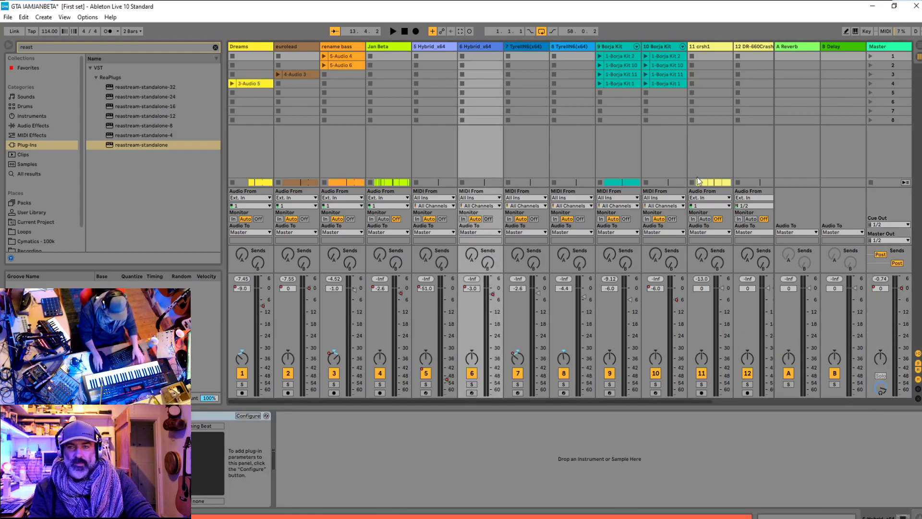
{"action": "left_click", "coordinate": [364, 143]}
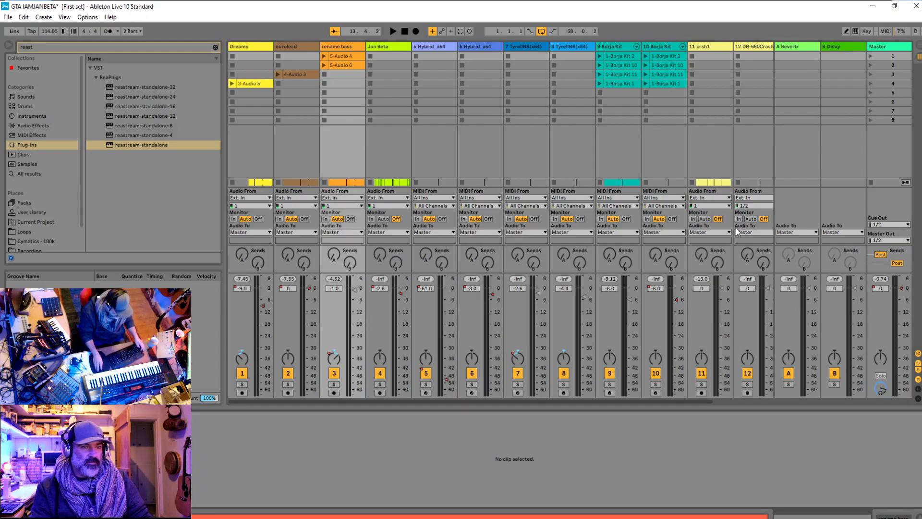
{"action": "left_click", "coordinate": [461, 155]}
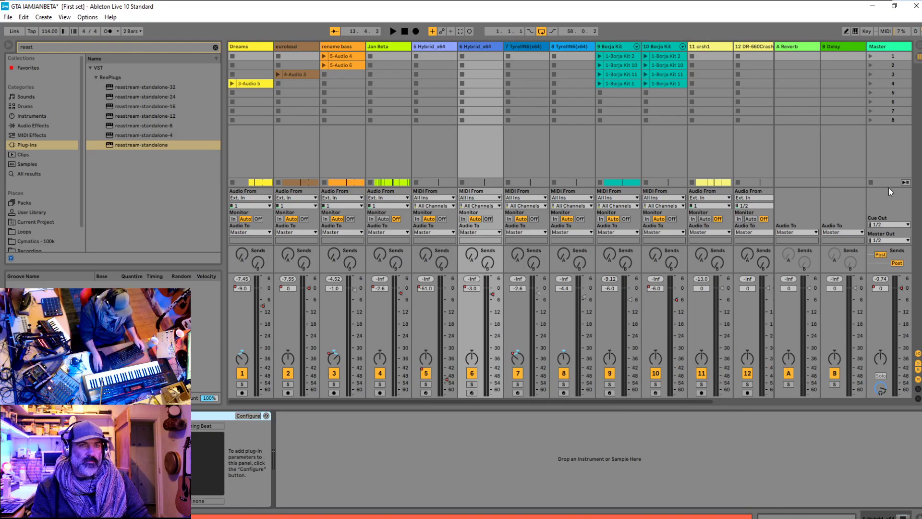
{"action": "left_click", "coordinate": [881, 47]}
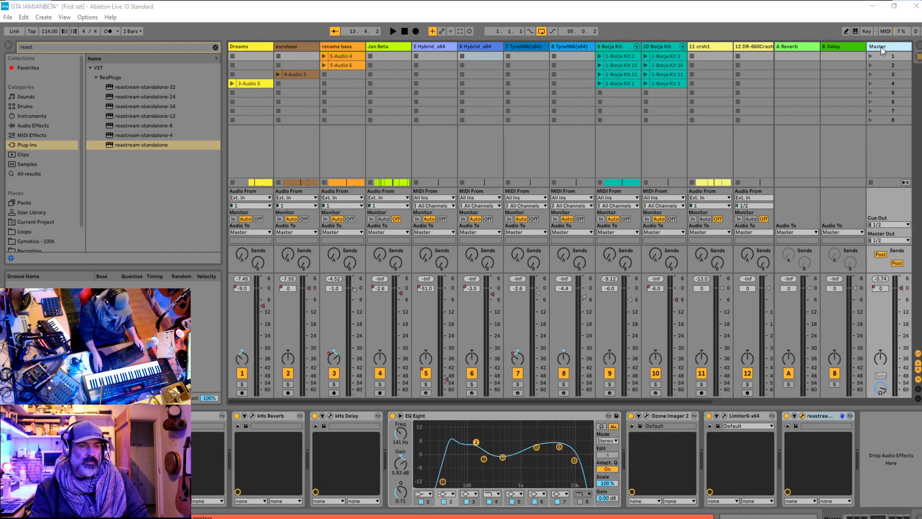
Return to the arrangement and arm the 9 Borja Kit track to play its drum pads live at bar 15
{"action": "key", "text": "Tab"}
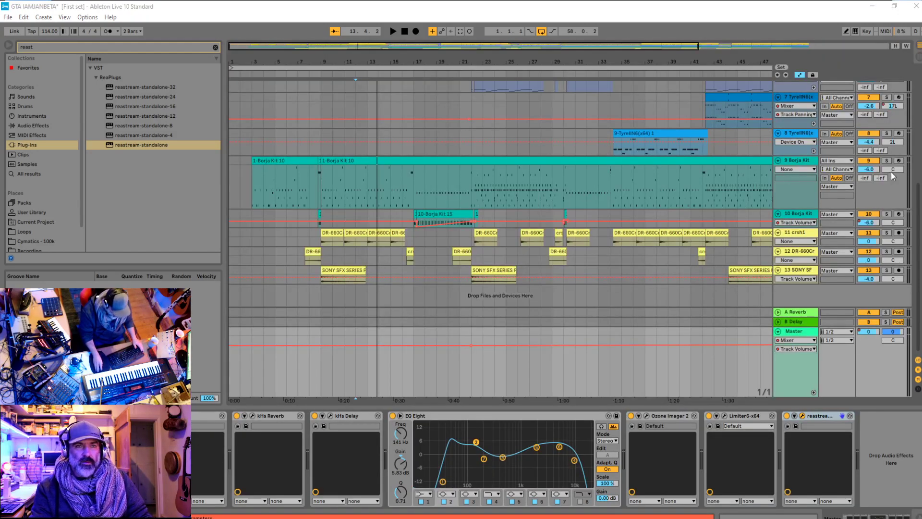
{"action": "left_click", "coordinate": [591, 194]}
{"action": "left_click", "coordinate": [607, 161]}
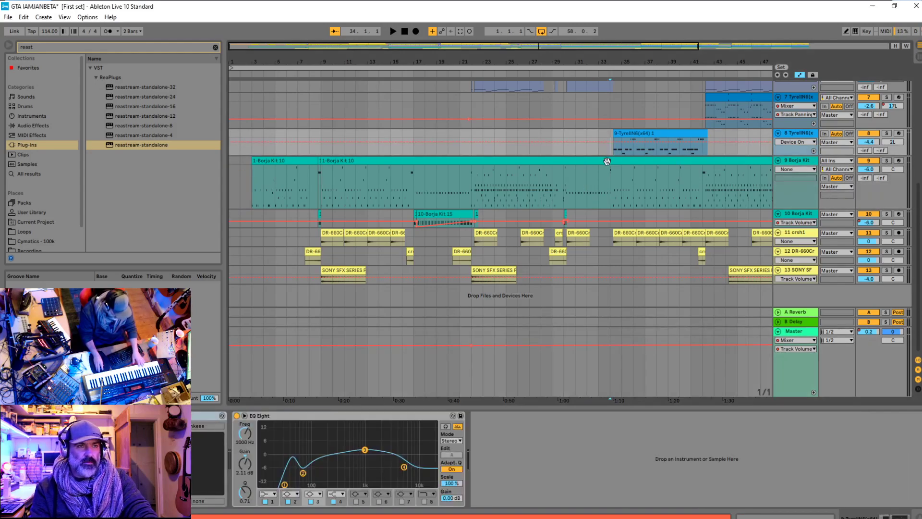
{"action": "left_click", "coordinate": [607, 160]}
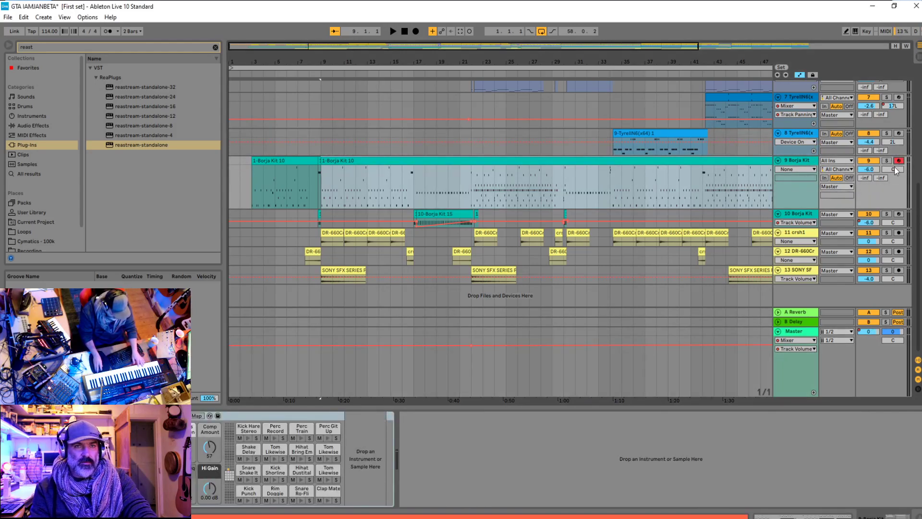
{"action": "left_click", "coordinate": [615, 111]}
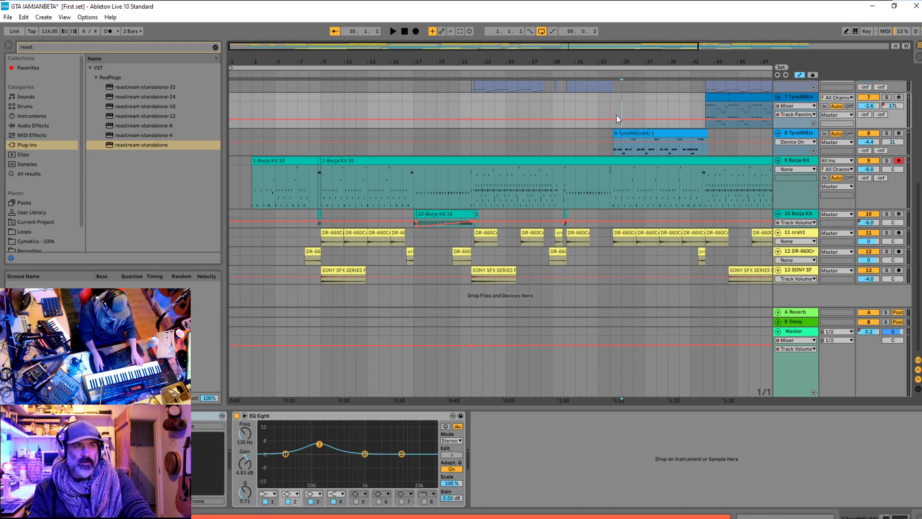
{"action": "left_click", "coordinate": [657, 183]}
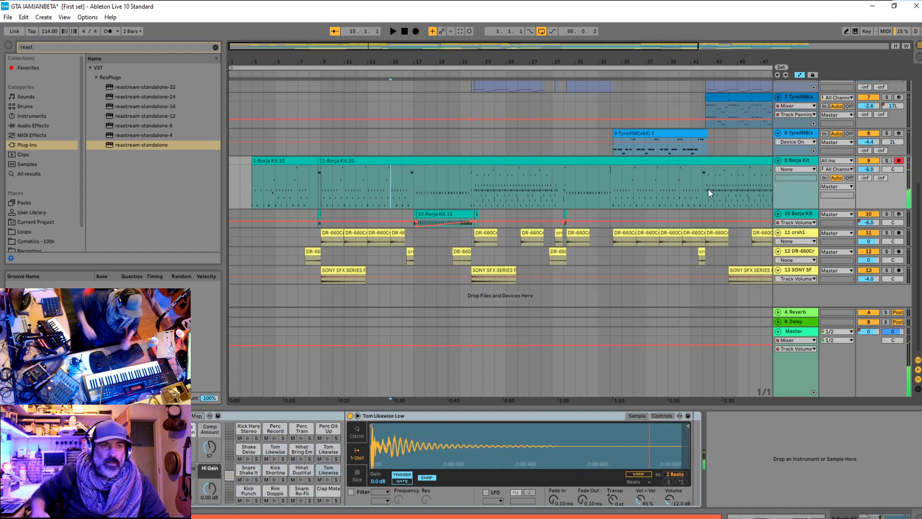
{"action": "left_click", "coordinate": [871, 199]}
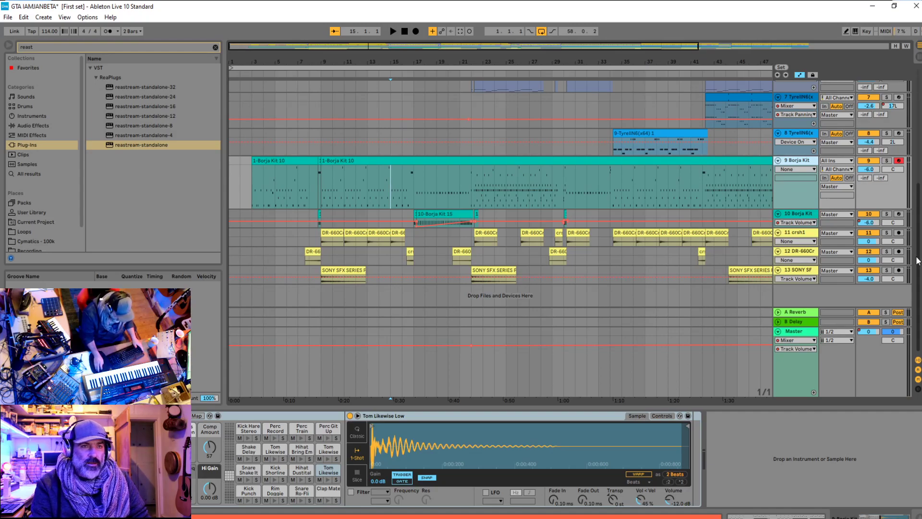
Arm 5 Hybrid_x64 and 6 Hybrid_x64 in turn to try their sounds at bar 24, and select bar 43 on 7 TyrellN6(x64)
{"action": "left_click_drag", "start_coordinate": [917, 260], "coordinate": [480, 102]}
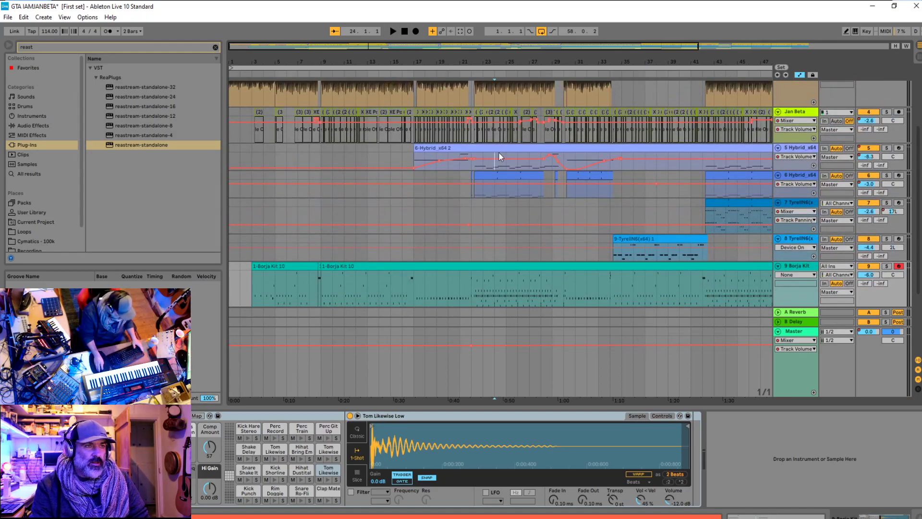
{"action": "left_click", "coordinate": [499, 153]}
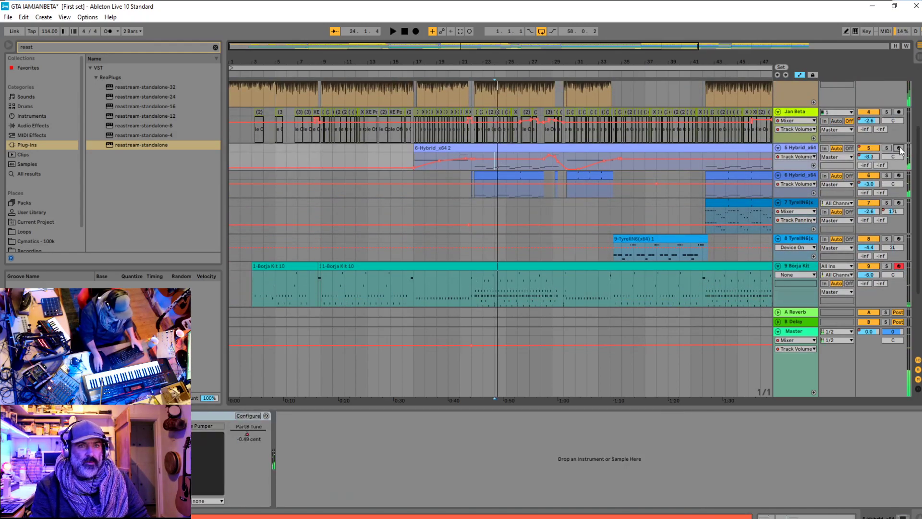
{"action": "left_click", "coordinate": [899, 148]}
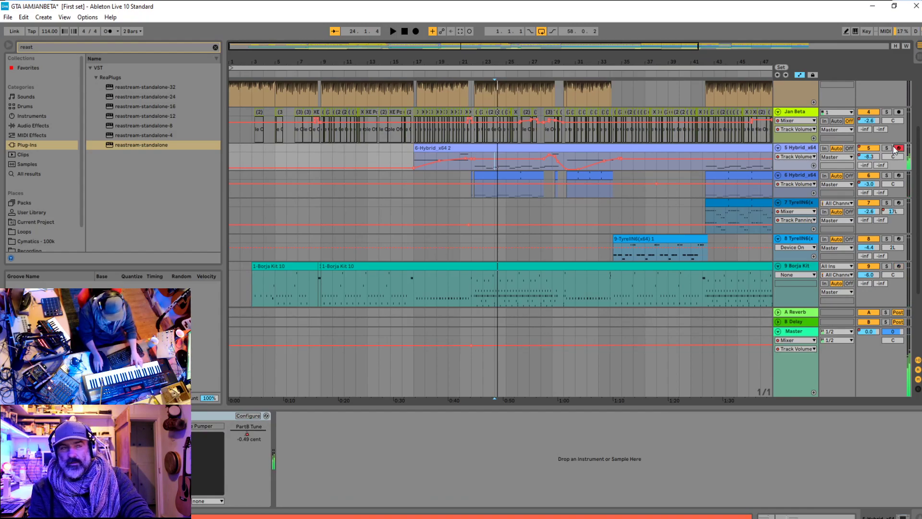
{"action": "left_click", "coordinate": [899, 175]}
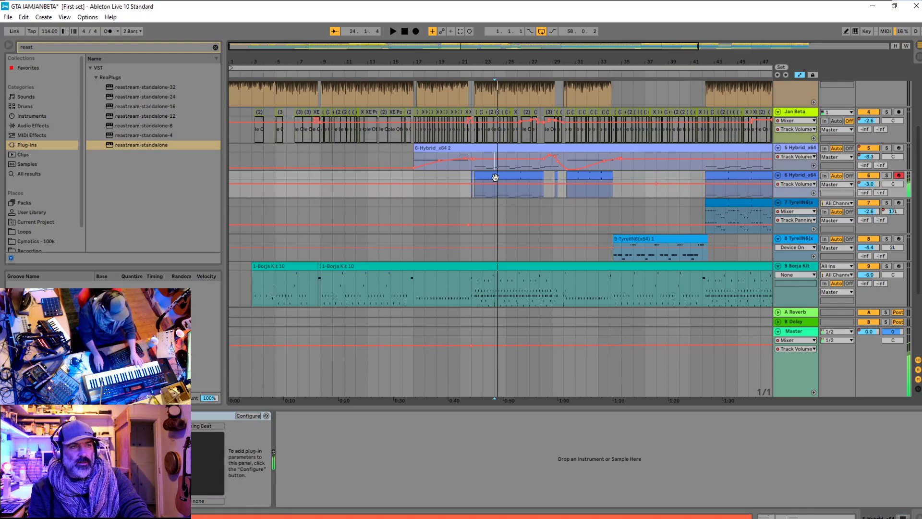
{"action": "left_click", "coordinate": [723, 202]}
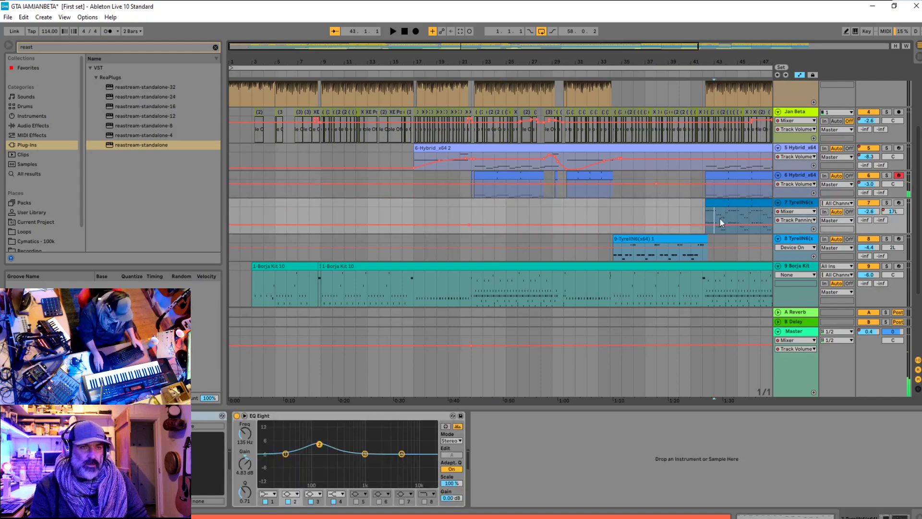
Arm 7 TyrellN6(x64) and 8 TyrellN6(x64) in turn to try their sounds live
{"action": "left_click", "coordinate": [899, 203]}
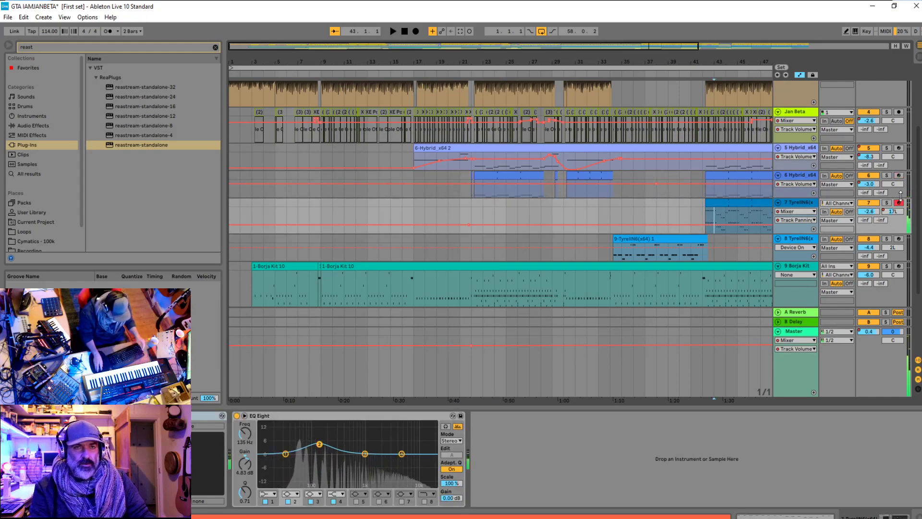
{"action": "left_click", "coordinate": [645, 240]}
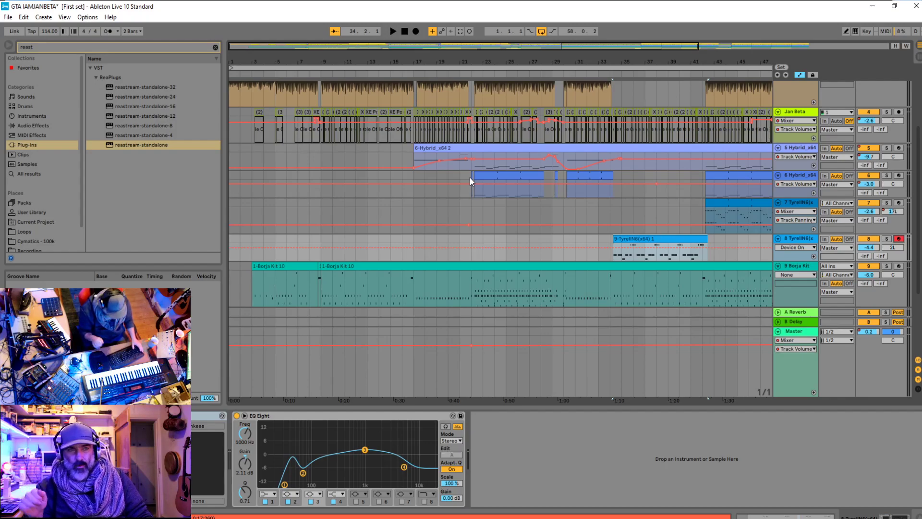
Listen to the arrangement from bar 17, jumping ahead to about bars 22, 30, 37 and 41, and stop playback
{"action": "left_click", "coordinate": [416, 174]}
{"action": "key", "text": "space"}
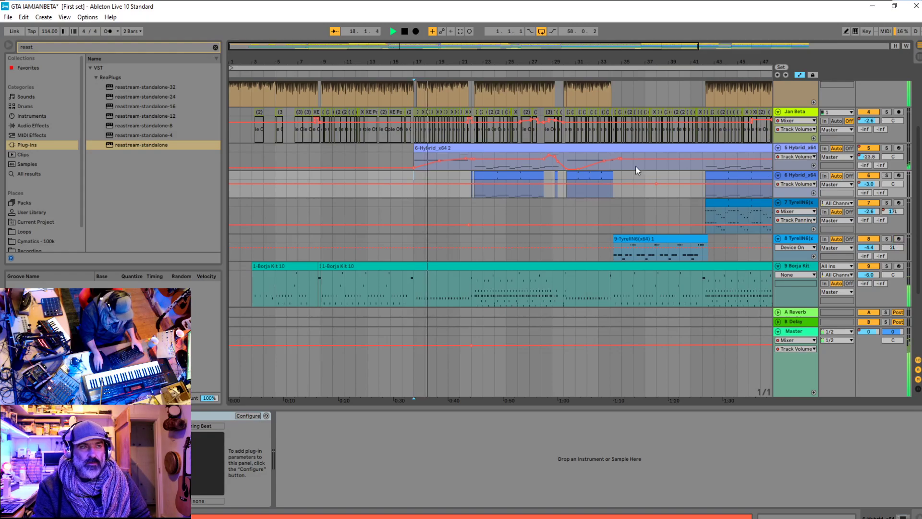
{"action": "scroll", "coordinate": [672, 144], "scroll_direction": "up", "scroll_amount": 5}
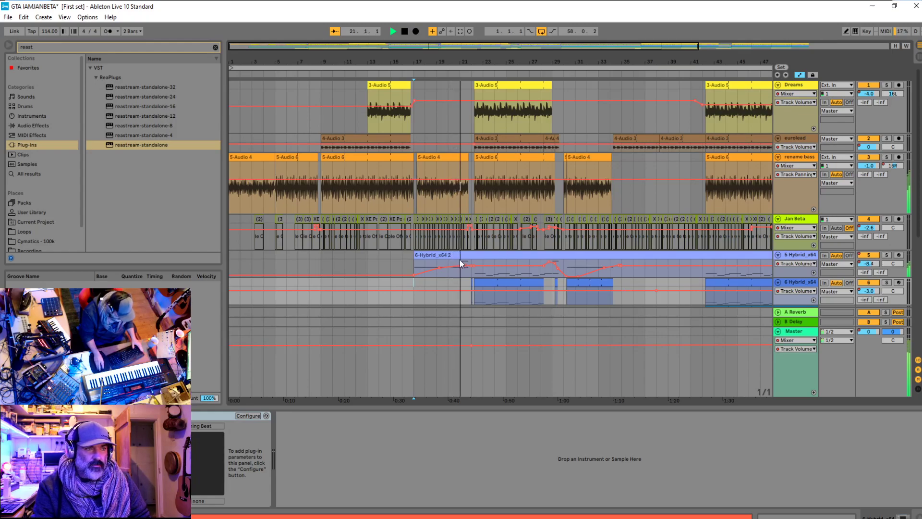
{"action": "left_click", "coordinate": [470, 192]}
{"action": "key", "text": "space"}
{"action": "key", "text": "space"}
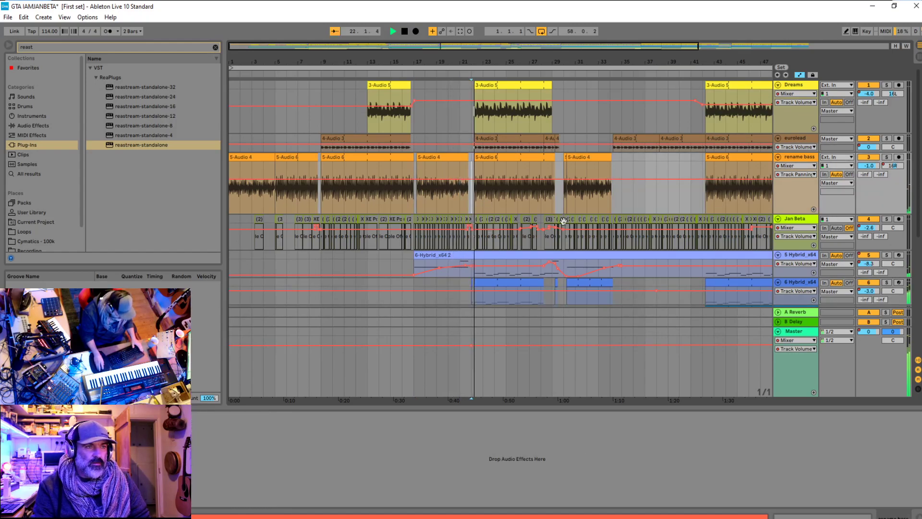
{"action": "scroll", "coordinate": [795, 208], "scroll_direction": "down", "scroll_amount": 3}
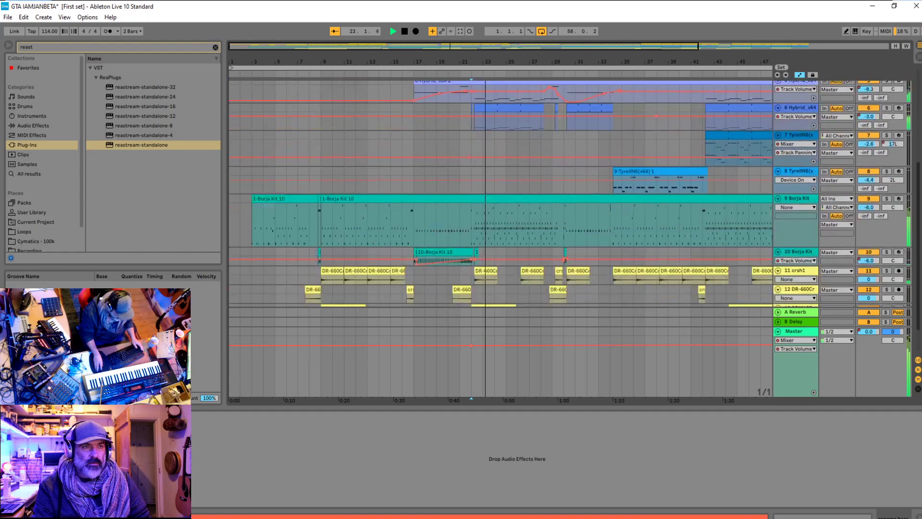
{"action": "left_click", "coordinate": [572, 182]}
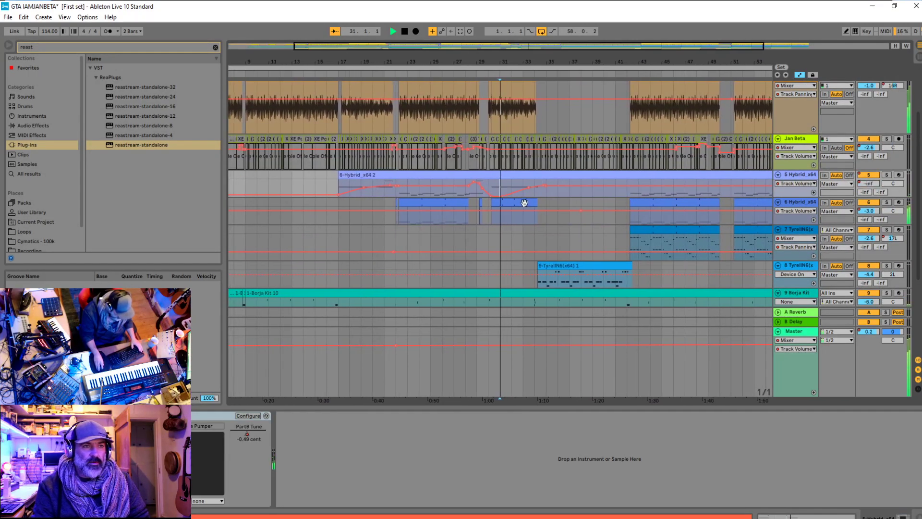
{"action": "left_click", "coordinate": [562, 234]}
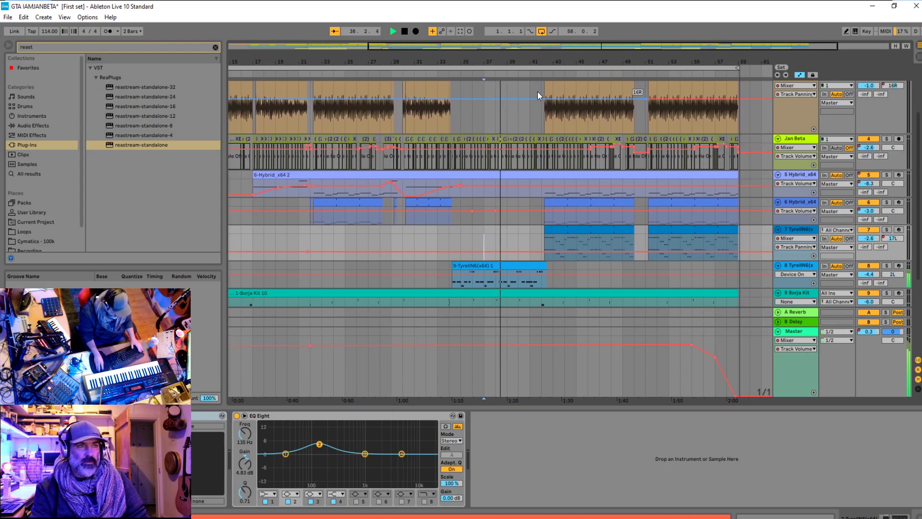
{"action": "left_click", "coordinate": [538, 89]}
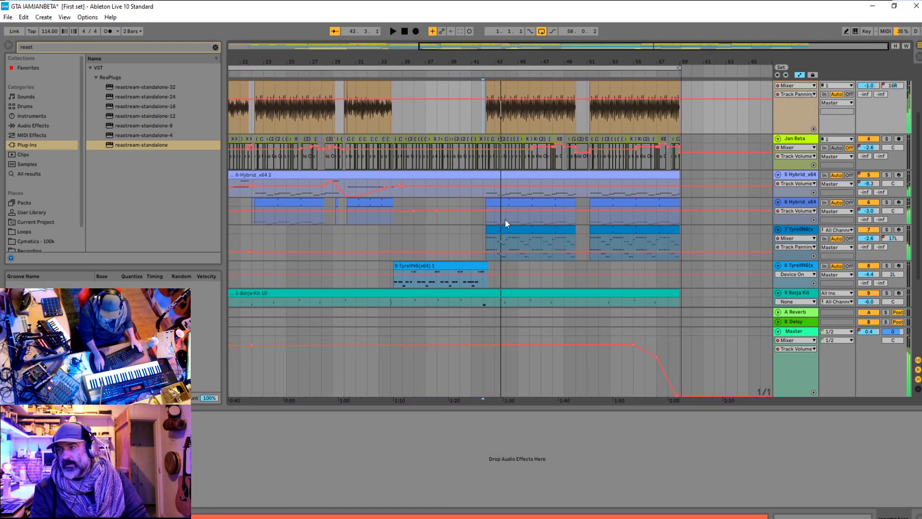
{"action": "left_click_drag", "start_coordinate": [915, 121], "coordinate": [915, 76]}
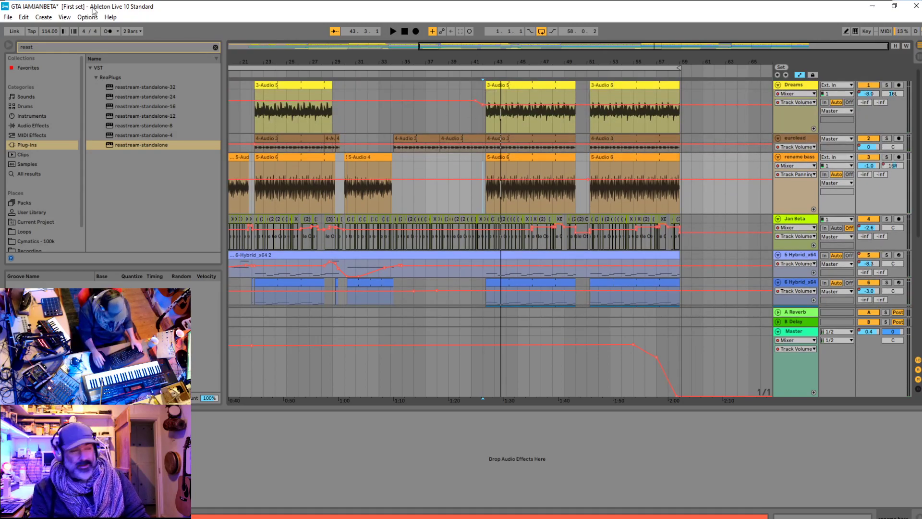
{"action": "left_click", "coordinate": [8, 16]}
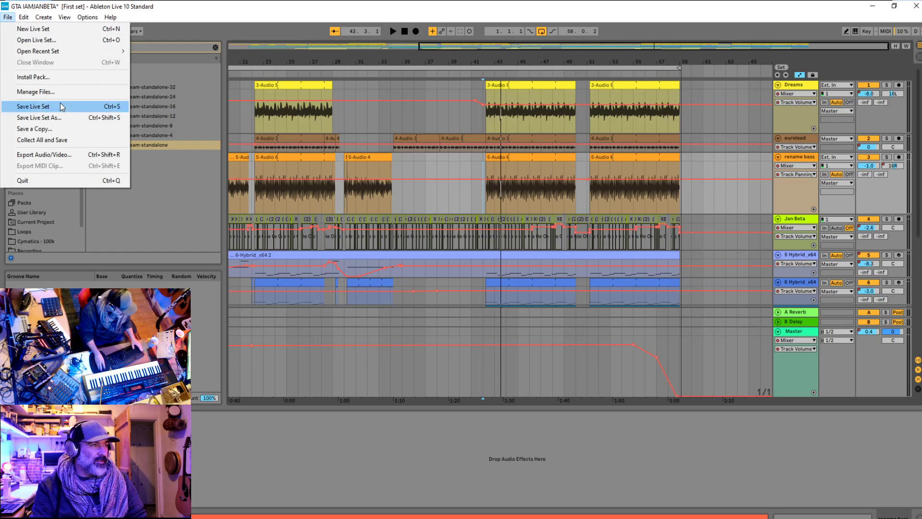
{"action": "left_click", "coordinate": [40, 11]}
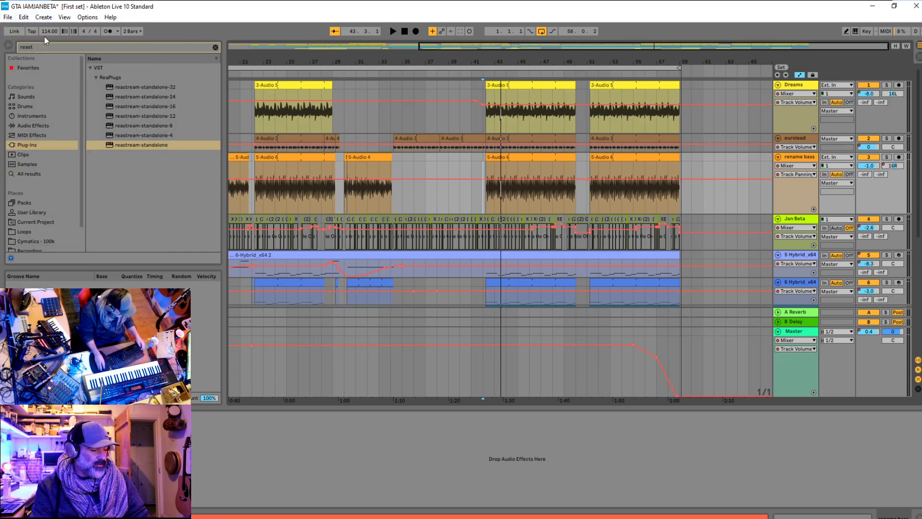
Switch to the session mixer and audition the rename bass clips 5-Audio 4 and 5-Audio 6, stopping playback after listening
{"action": "key", "text": "Tab"}
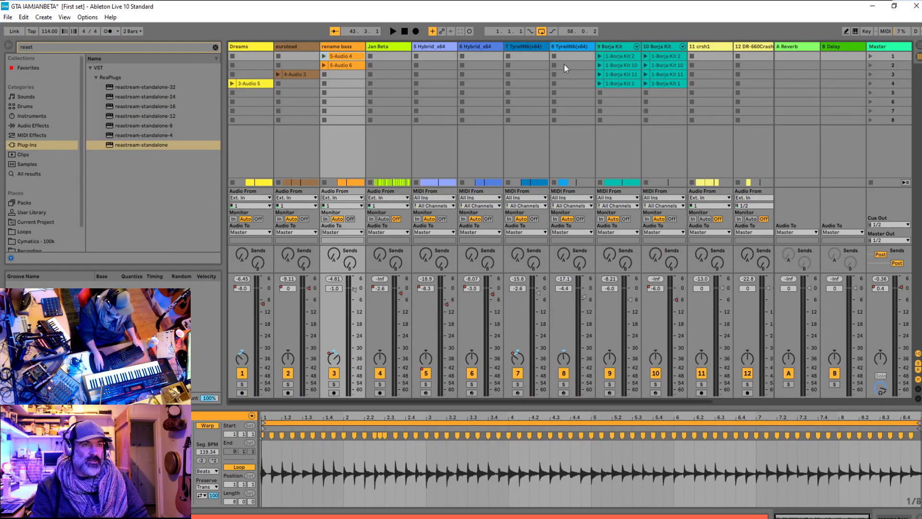
{"action": "key", "text": "space"}
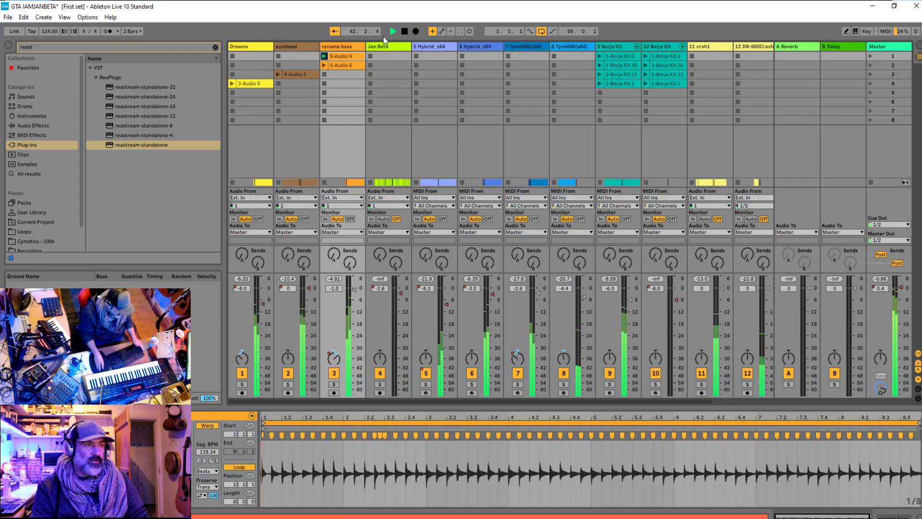
{"action": "left_click", "coordinate": [324, 66]}
{"action": "left_click", "coordinate": [323, 78]}
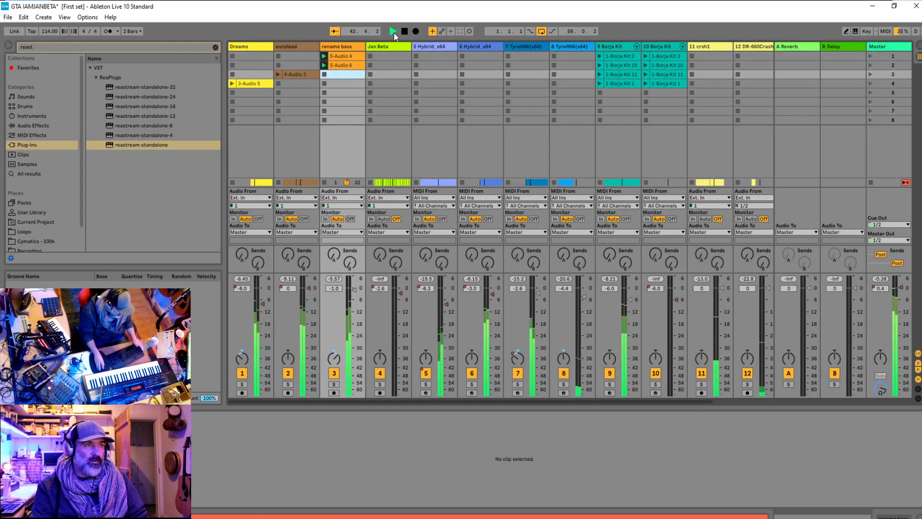
{"action": "left_click", "coordinate": [406, 30]}
{"action": "left_click", "coordinate": [304, 84]}
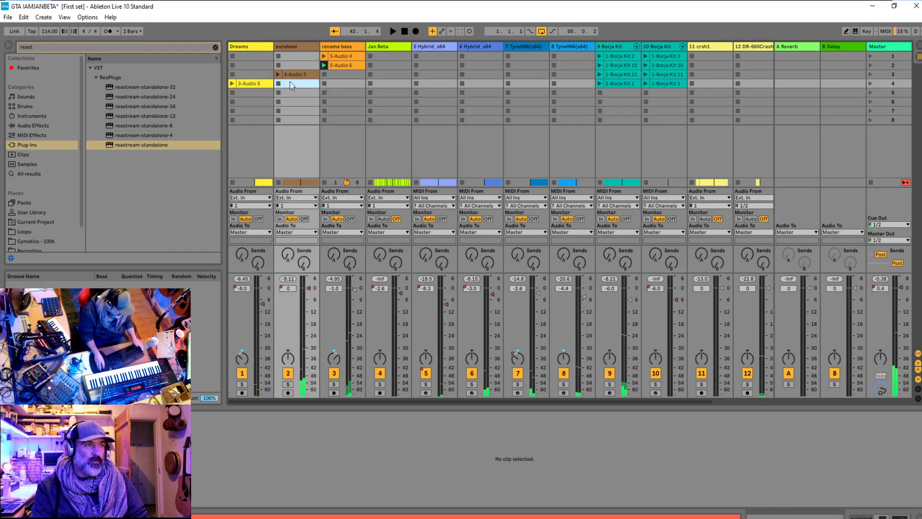
{"action": "left_click", "coordinate": [324, 84]}
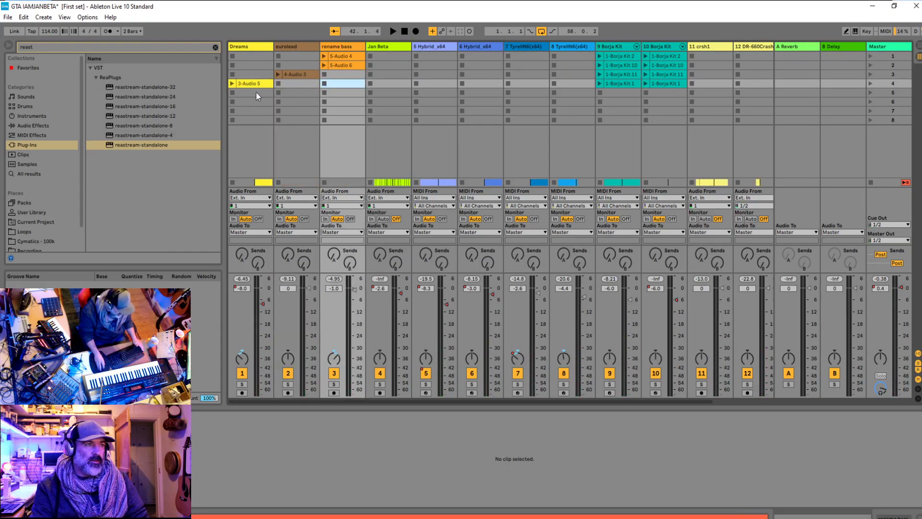
{"action": "left_click", "coordinate": [324, 64]}
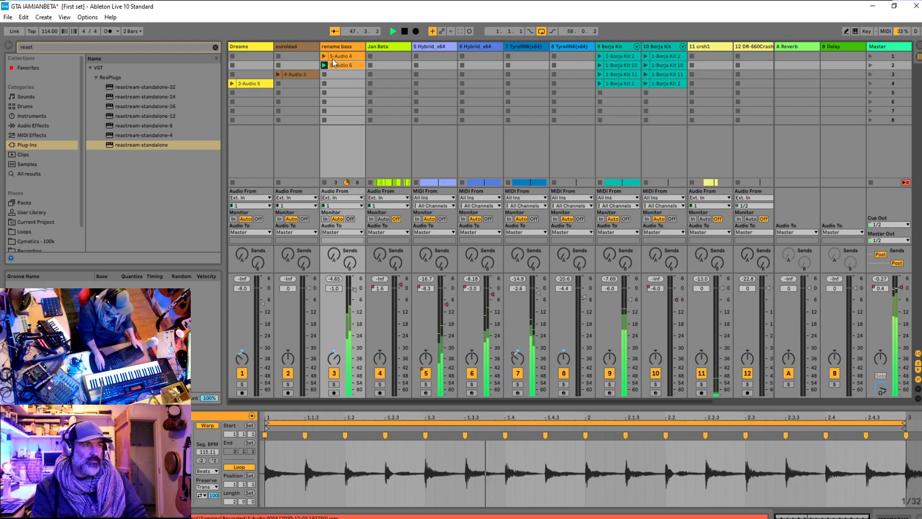
{"action": "left_click", "coordinate": [405, 31]}
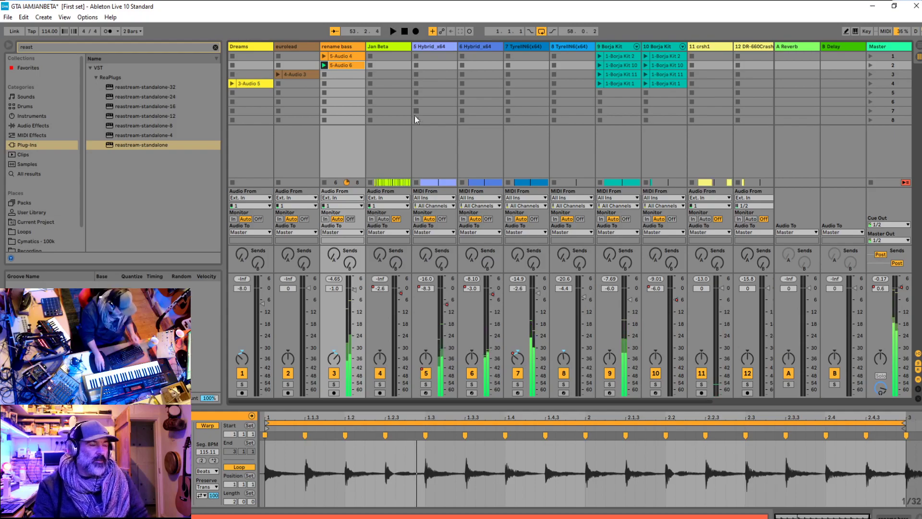
Launch 5-Audio 4 on rename bass, bring 4-Audio 3 on eurolead in and out, and return the stopped playback to the set's start
{"action": "left_click", "coordinate": [325, 56]}
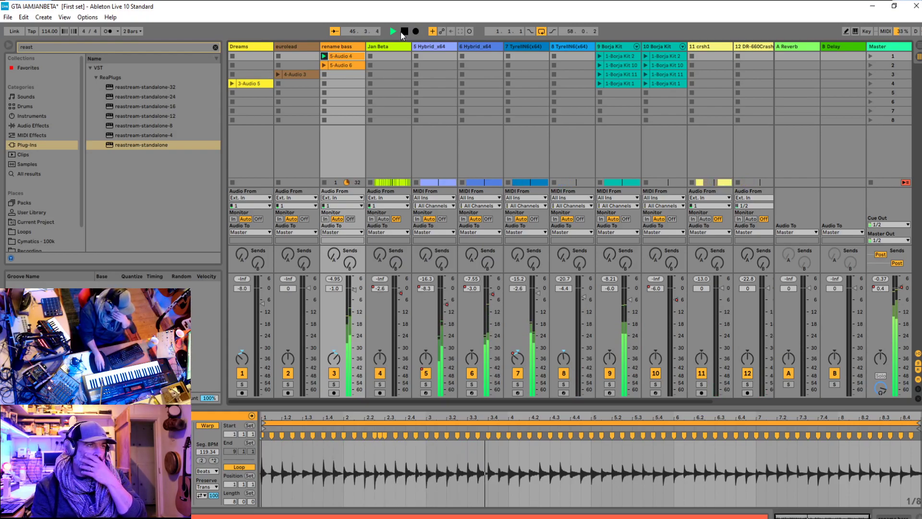
{"action": "left_click", "coordinate": [277, 73]}
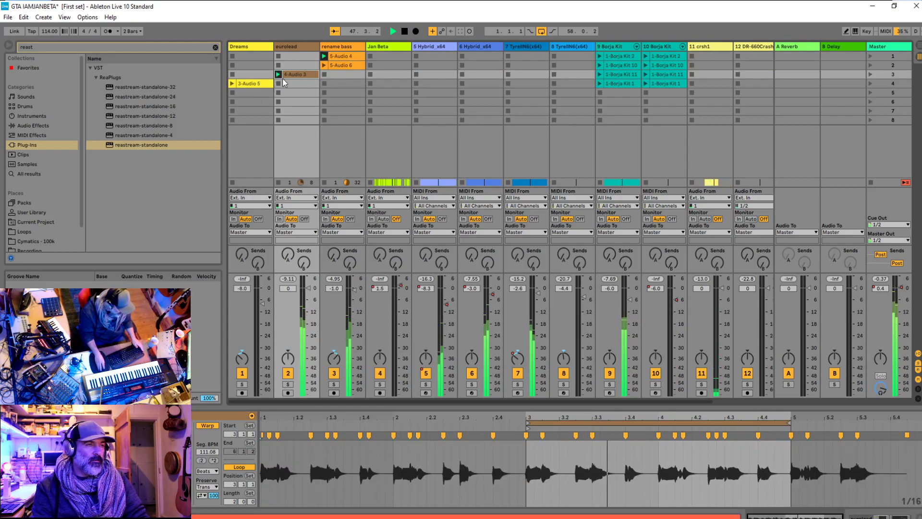
{"action": "left_click", "coordinate": [278, 66]}
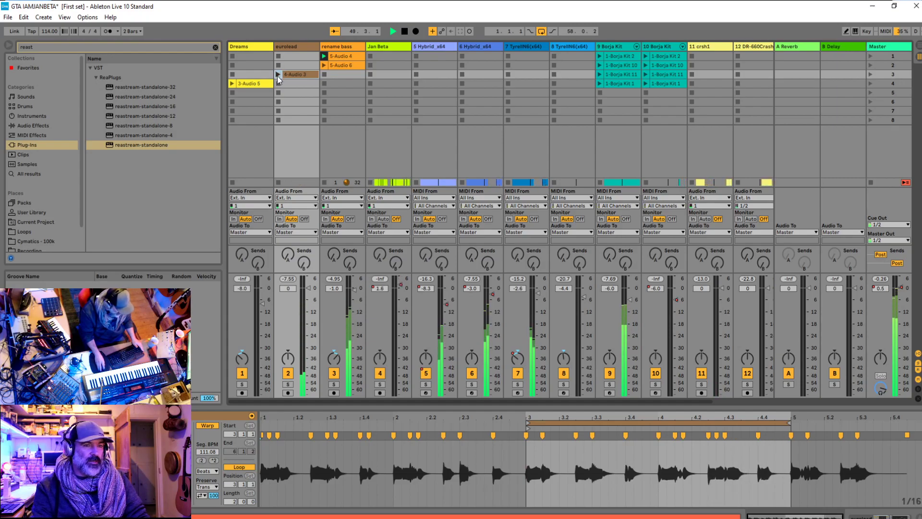
{"action": "left_click", "coordinate": [278, 74]}
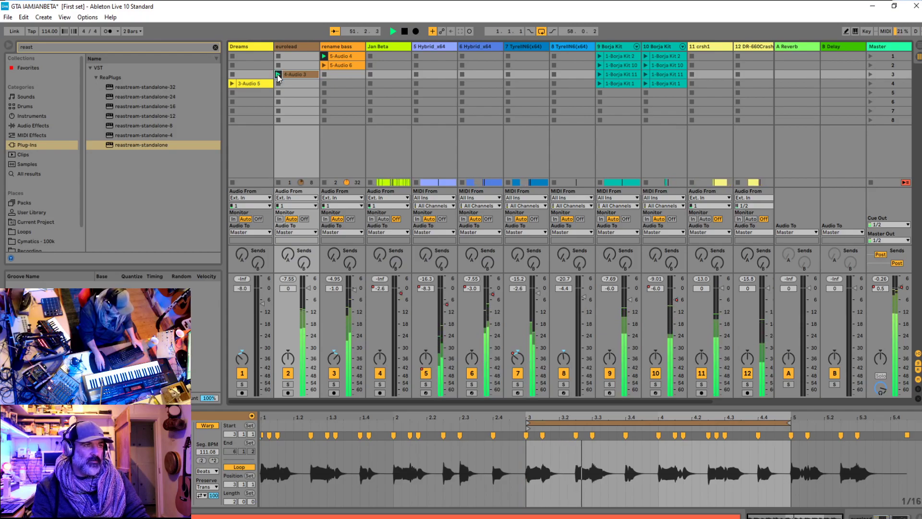
{"action": "left_click", "coordinate": [405, 31]}
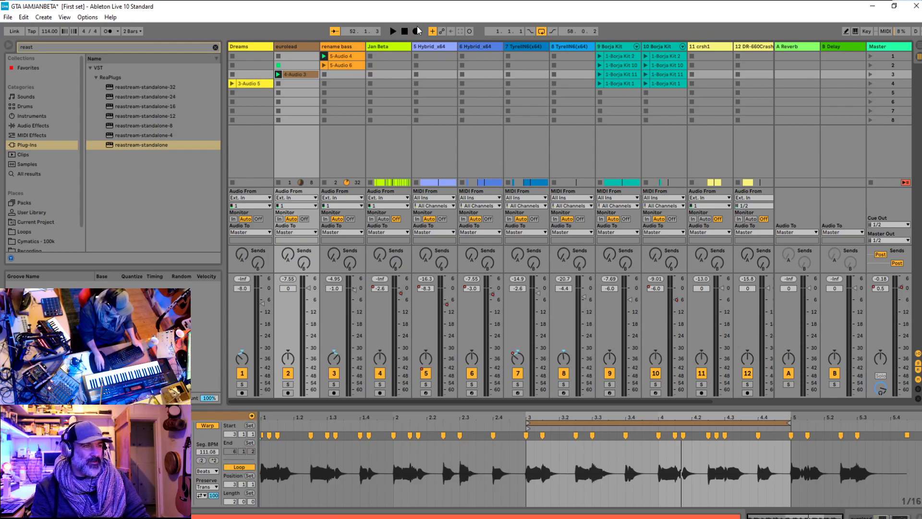
{"action": "left_click", "coordinate": [405, 32]}
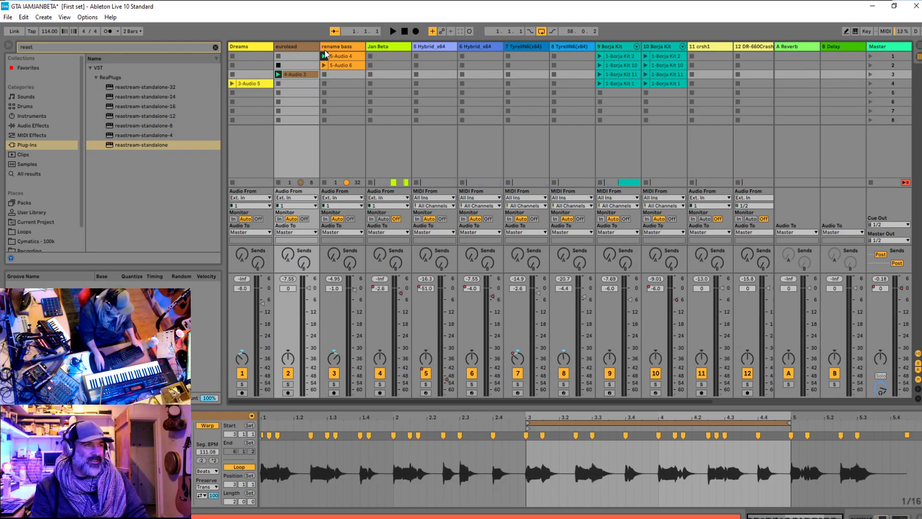
Play the 3-Audio 5, 4-Audio 3 and 5-Audio 6 clips together, drop out Dreams and eurolead, and stop playback
{"action": "left_click", "coordinate": [232, 84]}
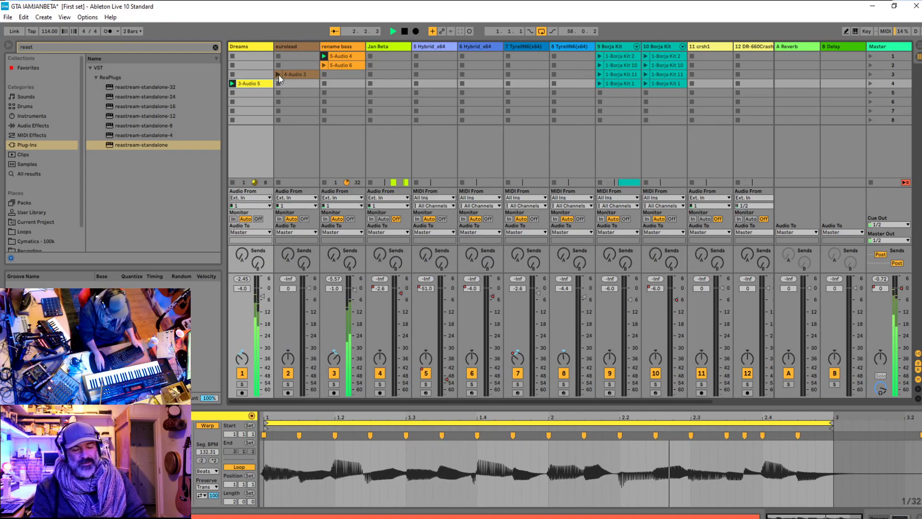
{"action": "left_click", "coordinate": [278, 74]}
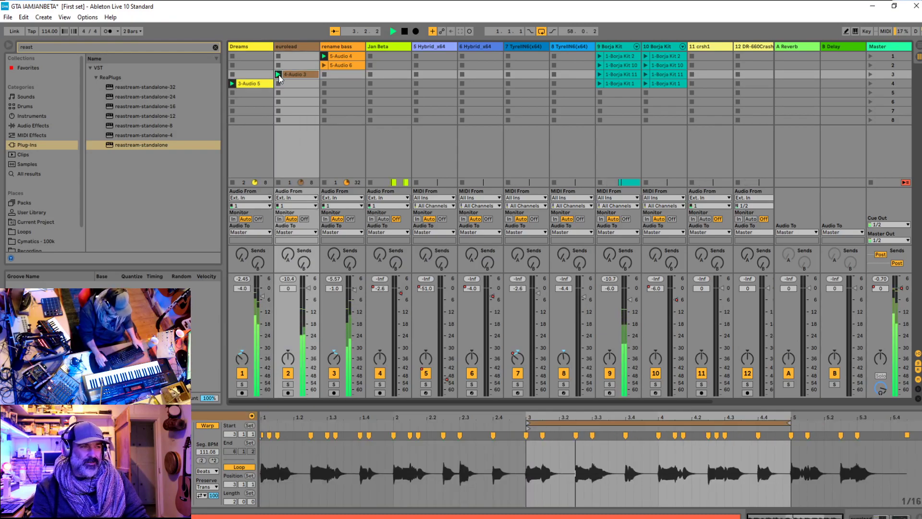
{"action": "left_click", "coordinate": [324, 65]}
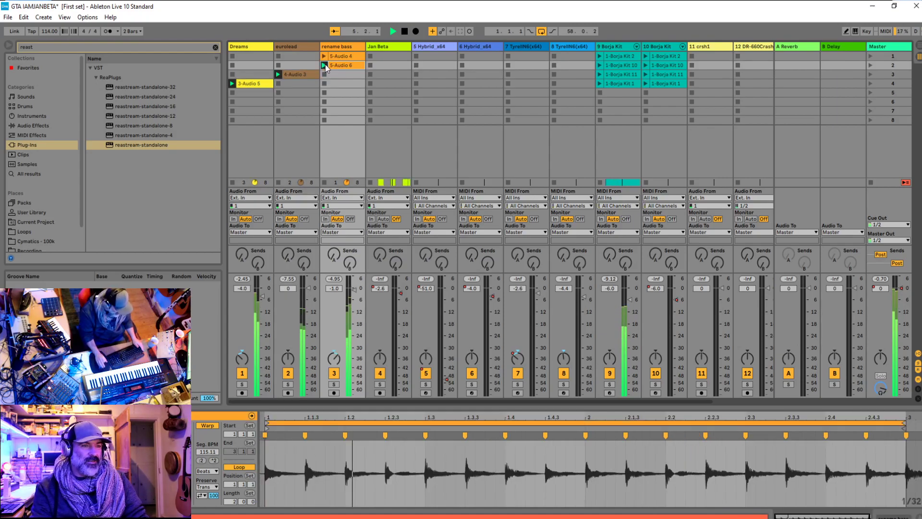
{"action": "left_click", "coordinate": [278, 84]}
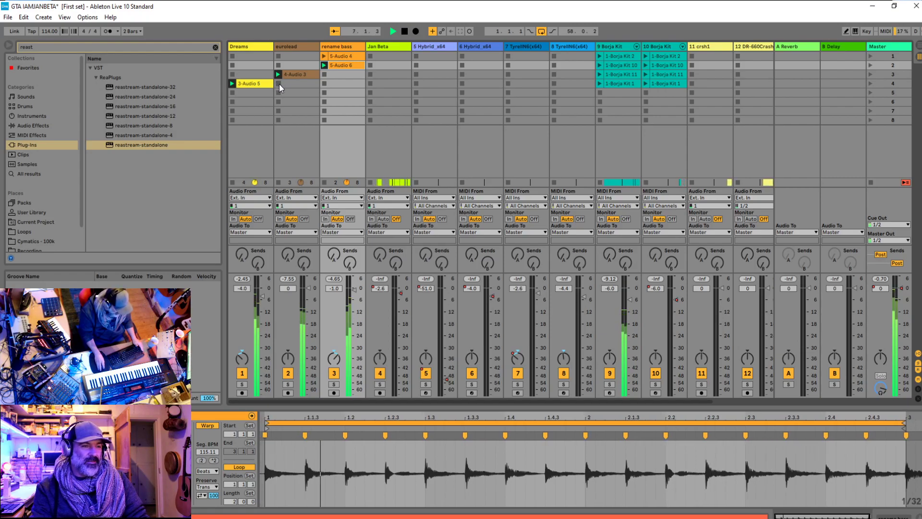
{"action": "left_click", "coordinate": [231, 93]}
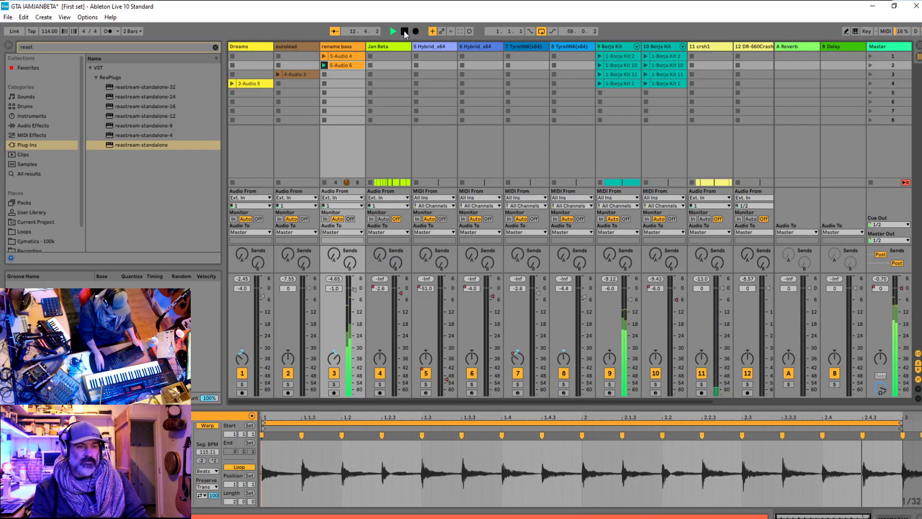
{"action": "left_click", "coordinate": [372, 74]}
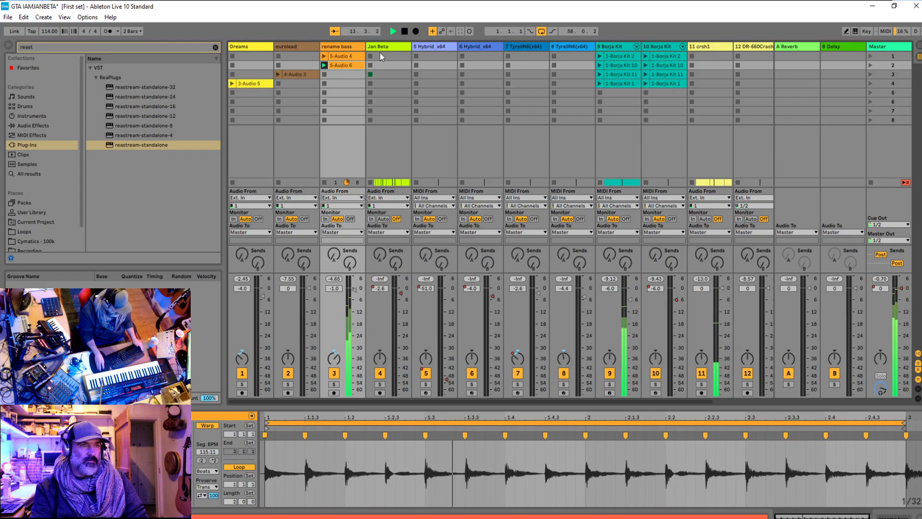
{"action": "left_click", "coordinate": [405, 31]}
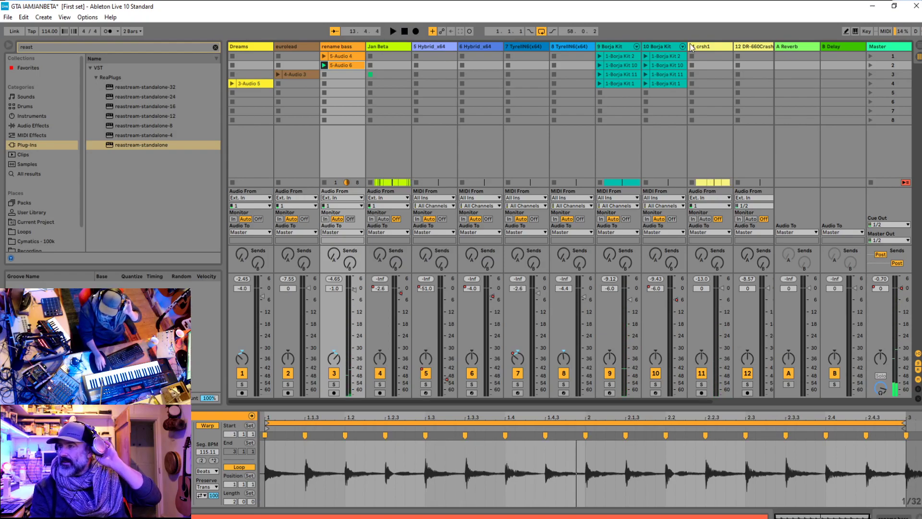
{"action": "left_click", "coordinate": [8, 17]}
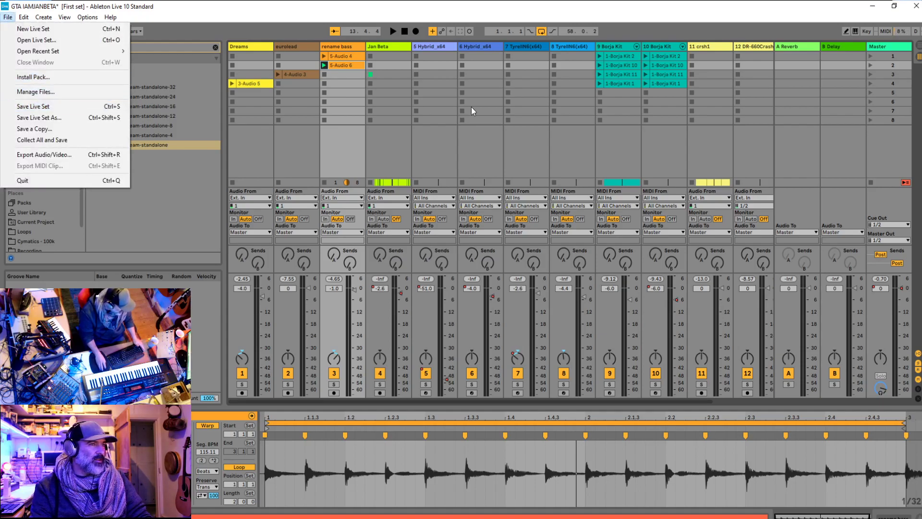
{"action": "left_click", "coordinate": [443, 7]}
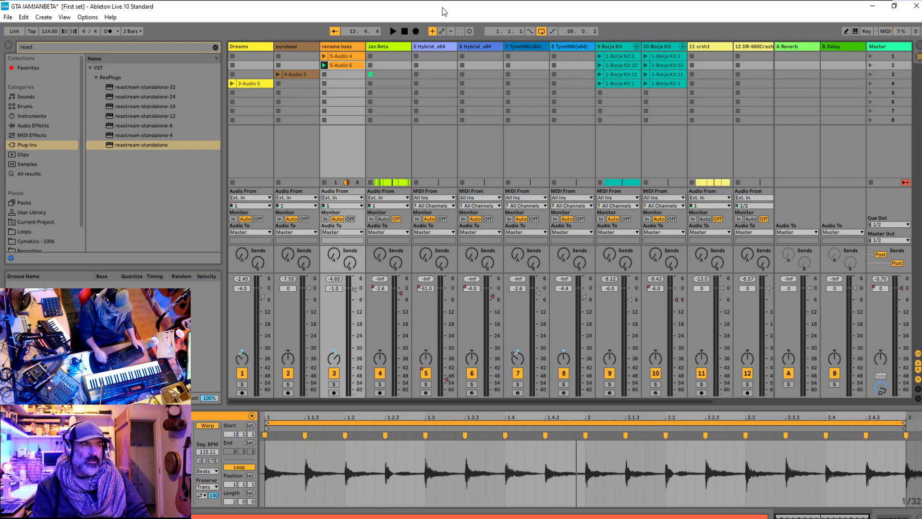
{"action": "left_click", "coordinate": [8, 17]}
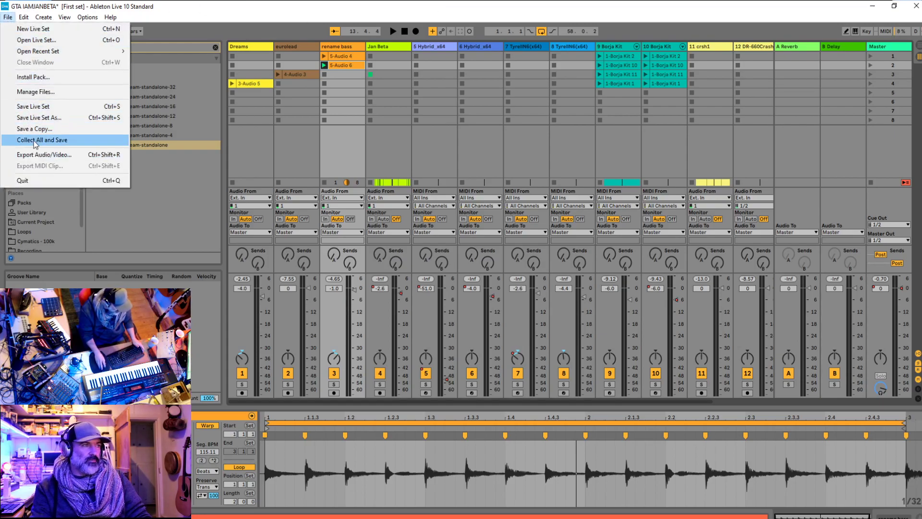
{"action": "key", "text": "Escape"}
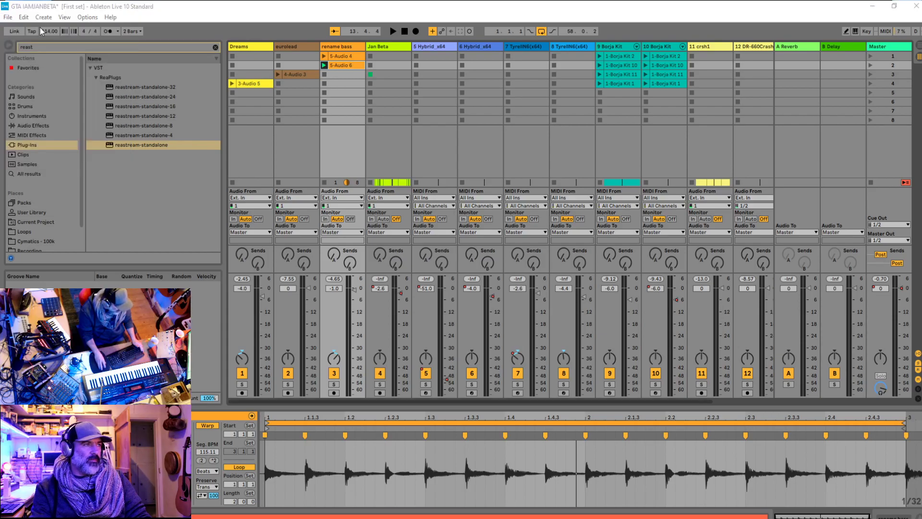
{"action": "key", "text": "Escape"}
Open guitar test.als from the First set Project folder, discarding the unsaved changes to GTA IAMJANBETA
{"action": "left_click", "coordinate": [8, 17]}
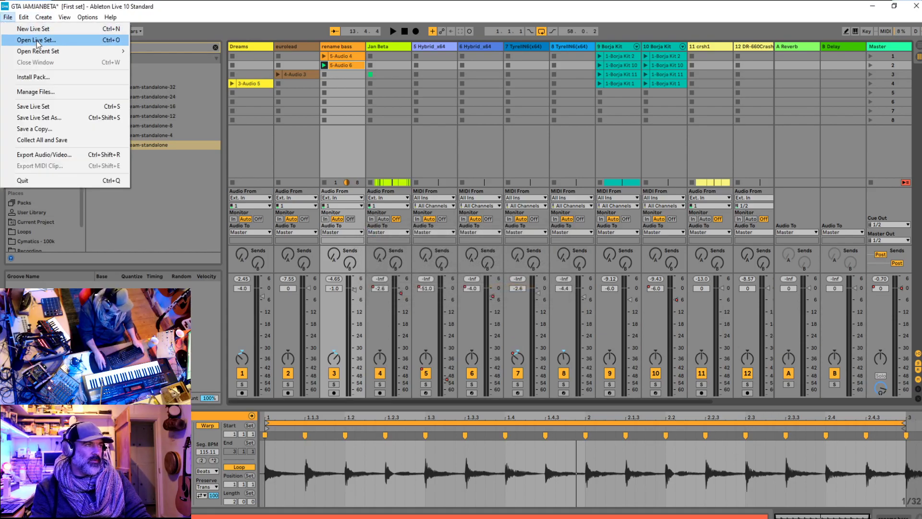
{"action": "left_click", "coordinate": [37, 41]}
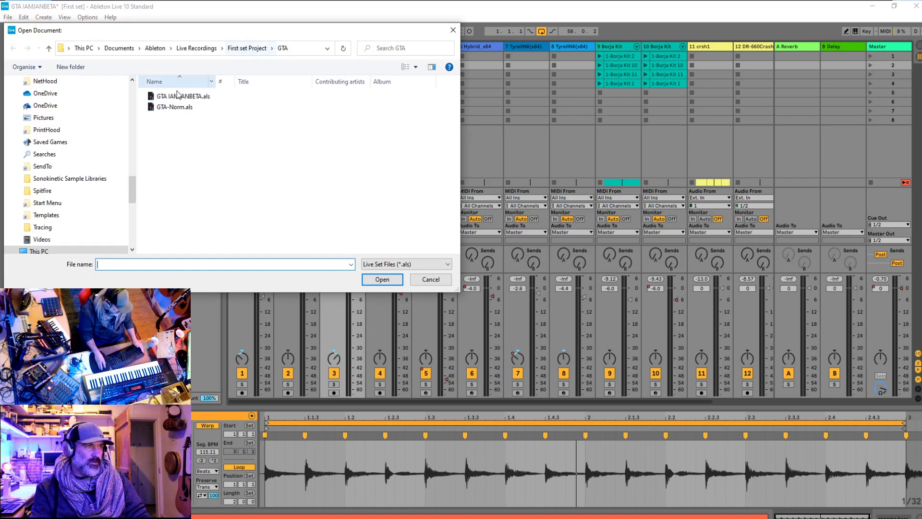
{"action": "left_click", "coordinate": [177, 95]}
{"action": "left_click", "coordinate": [176, 108]}
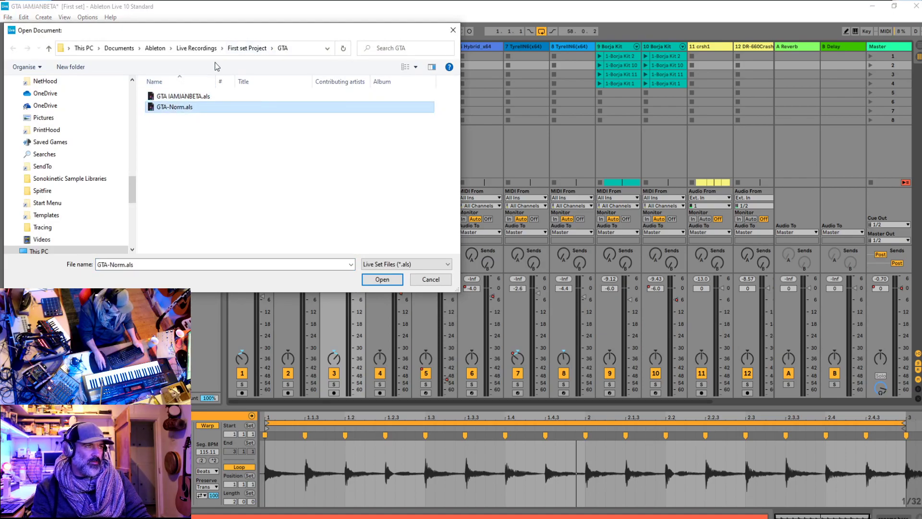
{"action": "left_click", "coordinate": [246, 50]}
{"action": "left_click", "coordinate": [174, 161]}
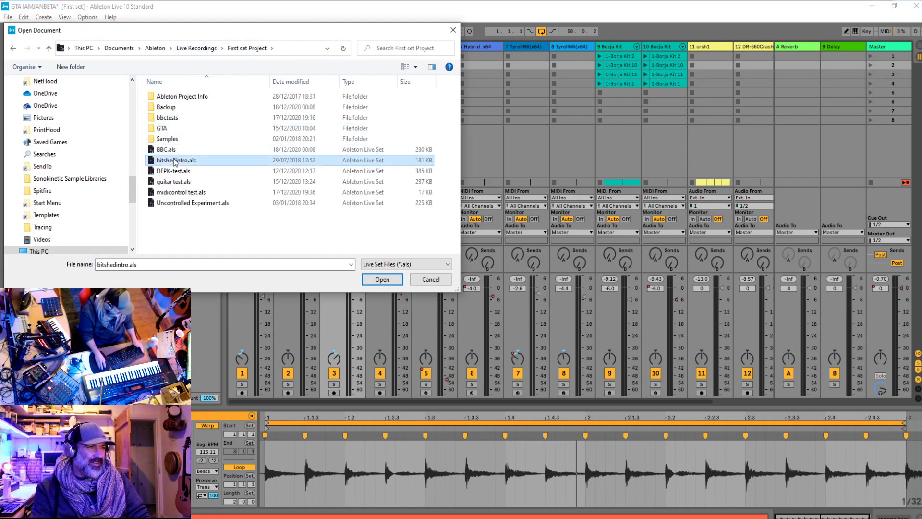
{"action": "double_click", "coordinate": [179, 182]}
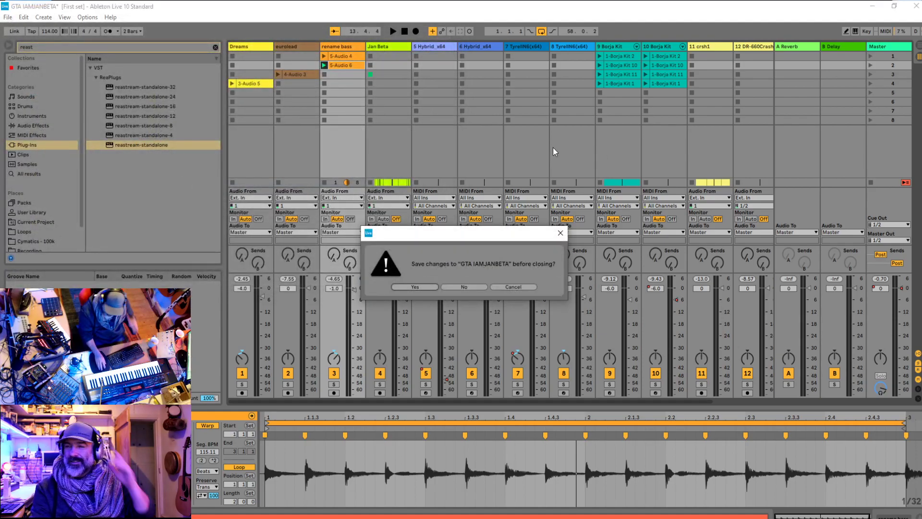
{"action": "left_click", "coordinate": [473, 286]}
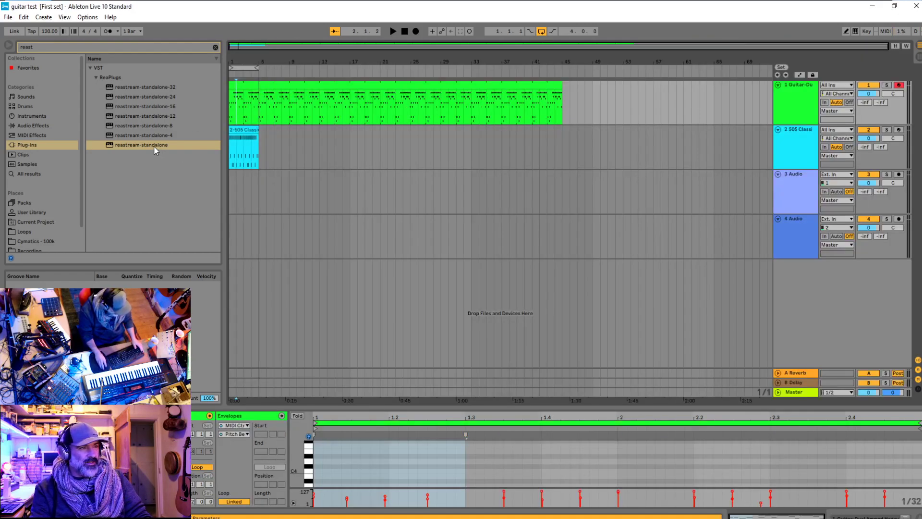
Select the Master track and add the reastream-standalone plug-in to its effects
{"action": "left_click", "coordinate": [802, 394]}
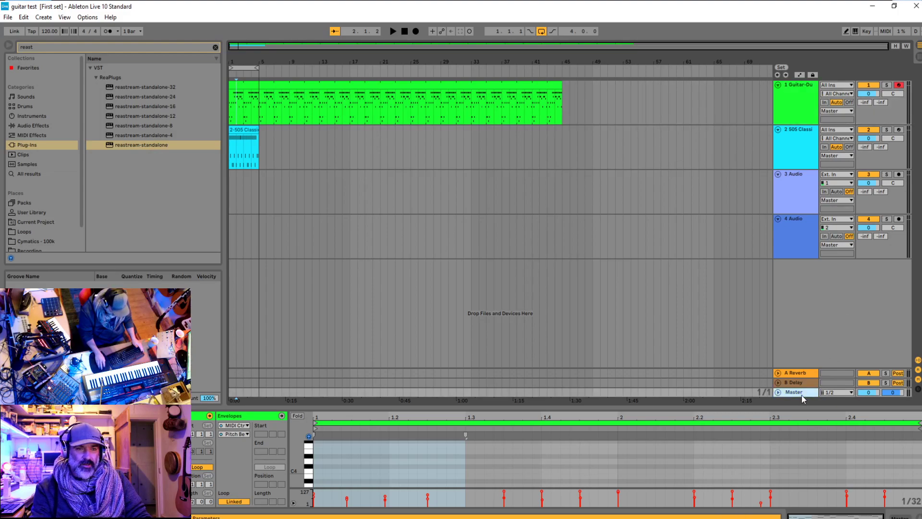
{"action": "left_click", "coordinate": [796, 392]}
{"action": "left_click", "coordinate": [796, 392]}
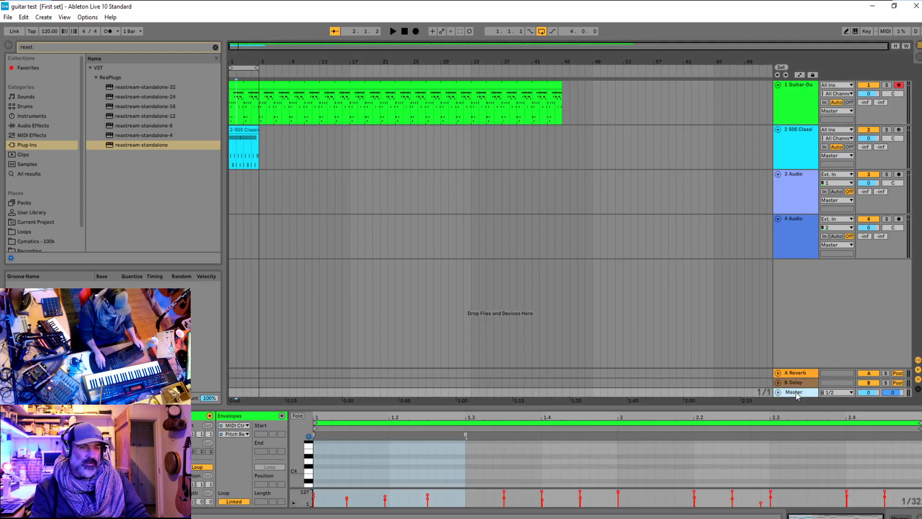
{"action": "left_click", "coordinate": [796, 392]}
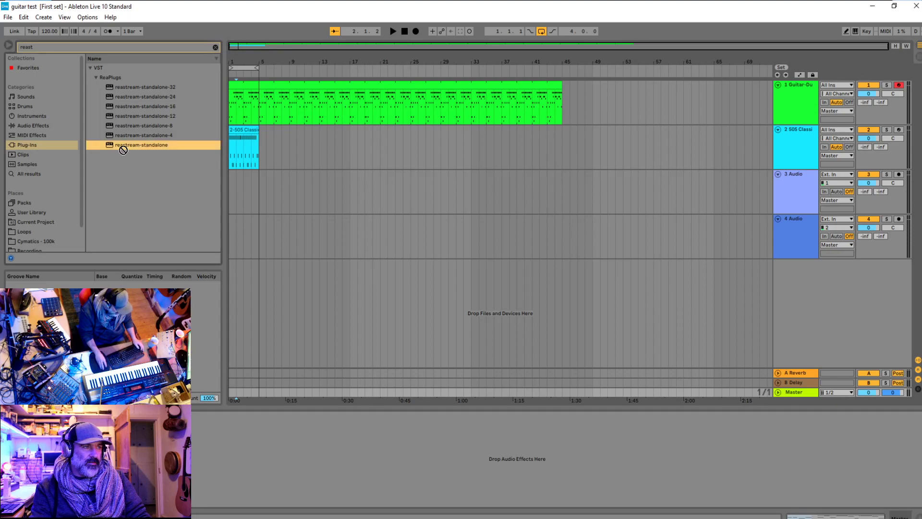
{"action": "left_click_drag", "start_coordinate": [121, 146], "coordinate": [376, 477]}
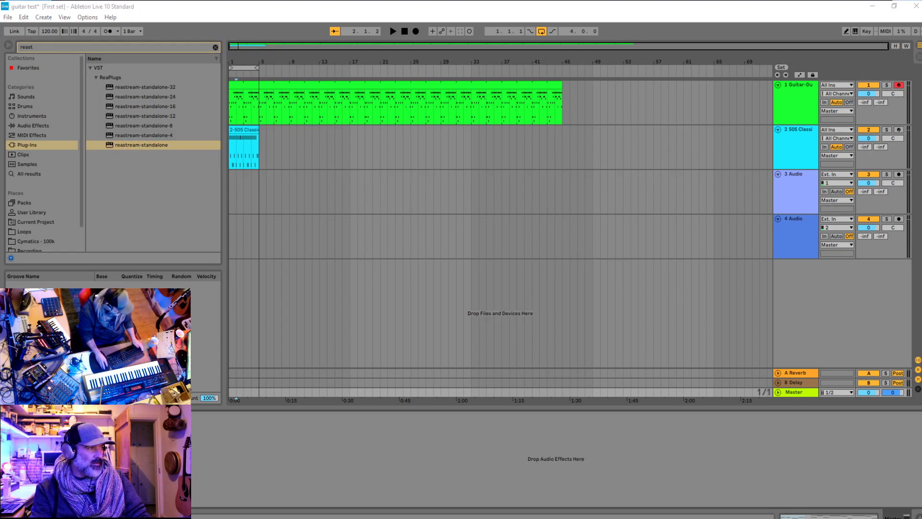
Listen to the guitar and 505 Classic Kit parts in the first bars, stop playback and return to the set's start
{"action": "left_click", "coordinate": [232, 140]}
{"action": "key", "text": "space"}
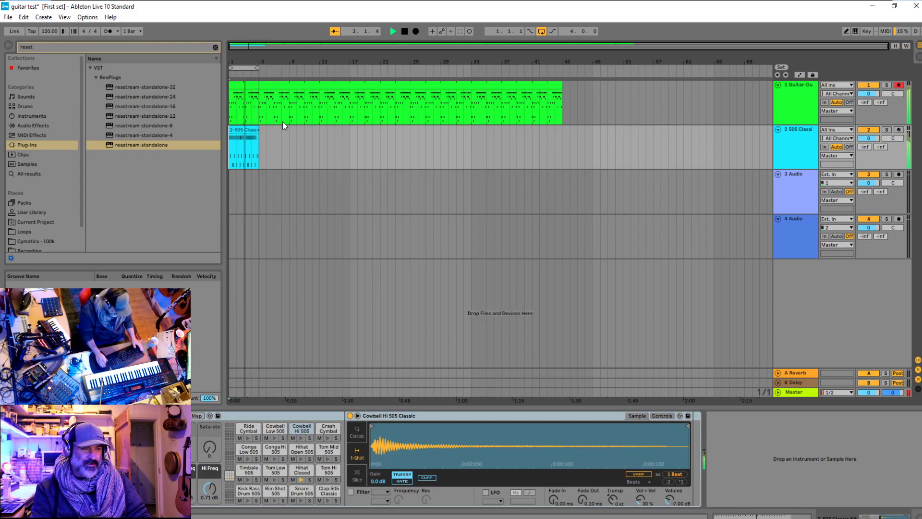
{"action": "scroll", "coordinate": [249, 133], "scroll_direction": "up", "scroll_amount": 5}
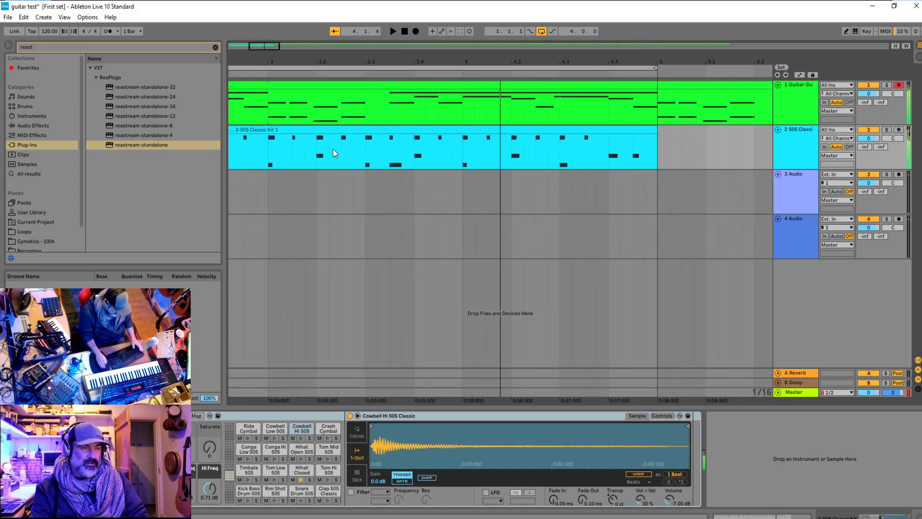
{"action": "scroll", "coordinate": [397, 160], "scroll_direction": "down", "scroll_amount": 5}
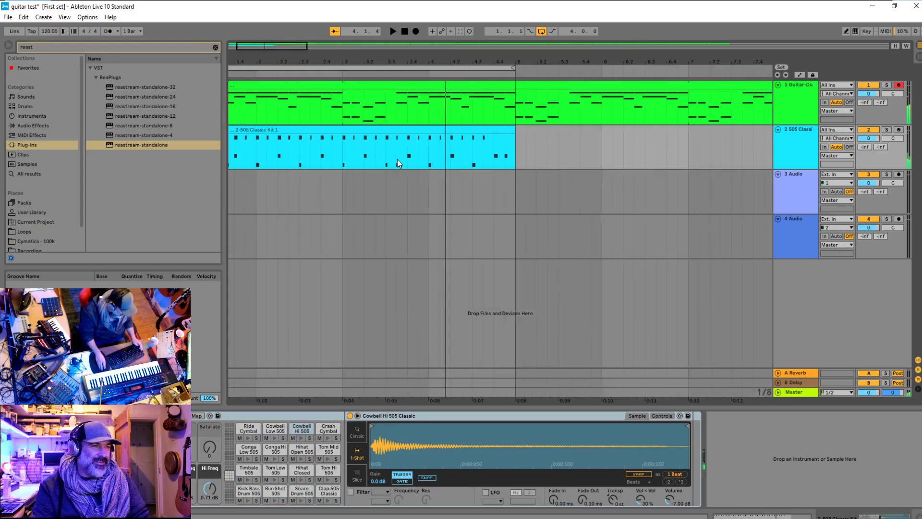
{"action": "left_click", "coordinate": [238, 148]}
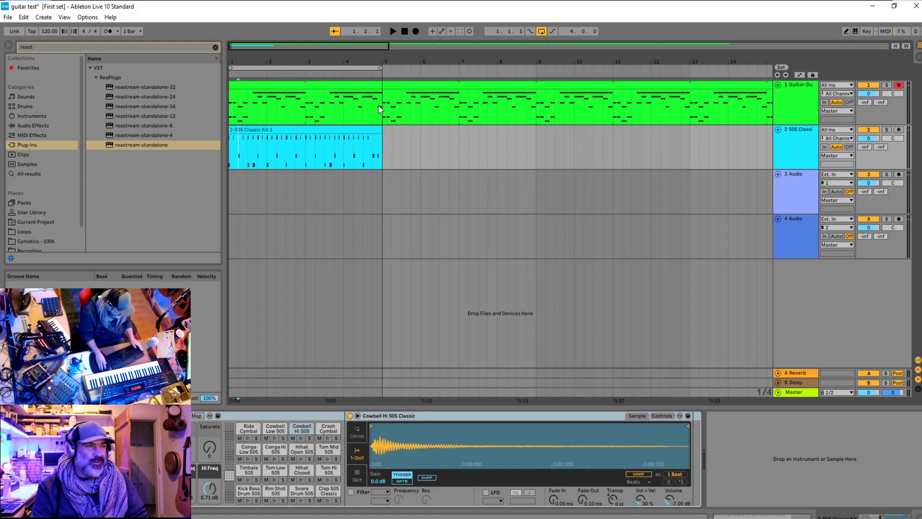
{"action": "left_click", "coordinate": [286, 115]}
{"action": "key", "text": "space"}
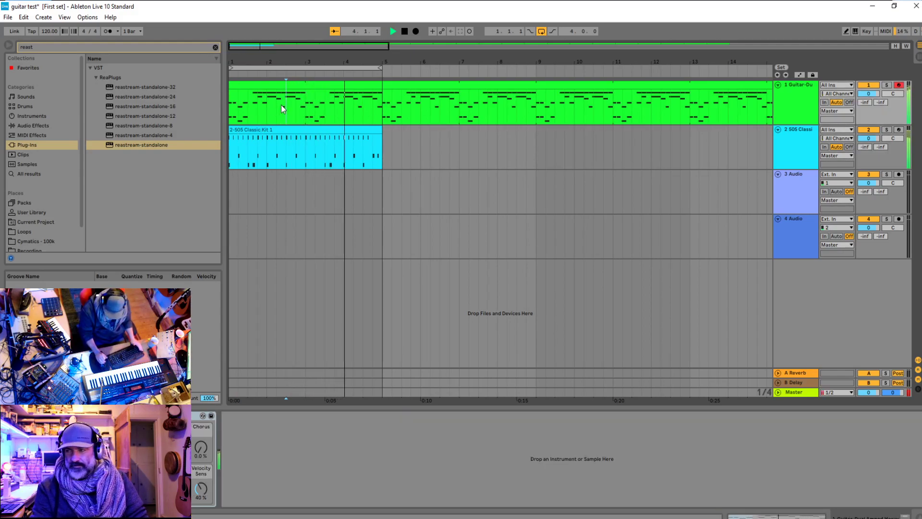
{"action": "key", "text": "space"}
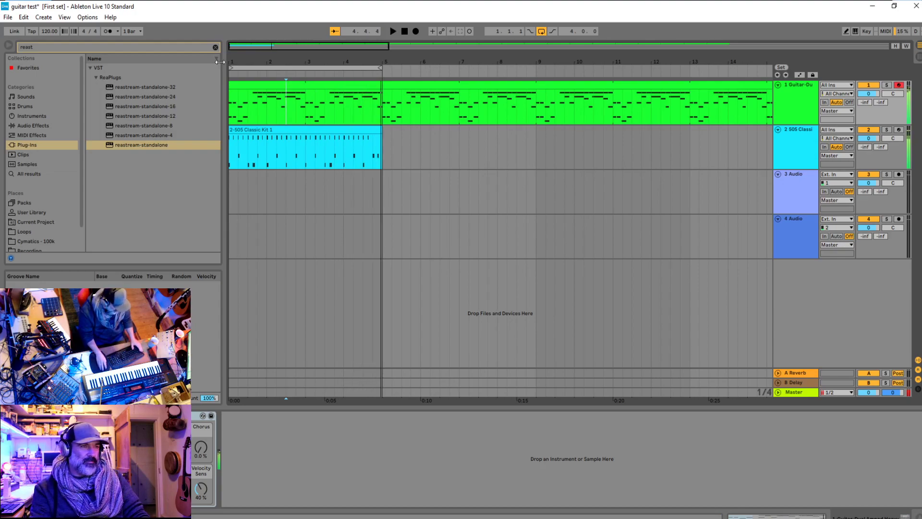
{"action": "left_click", "coordinate": [406, 32]}
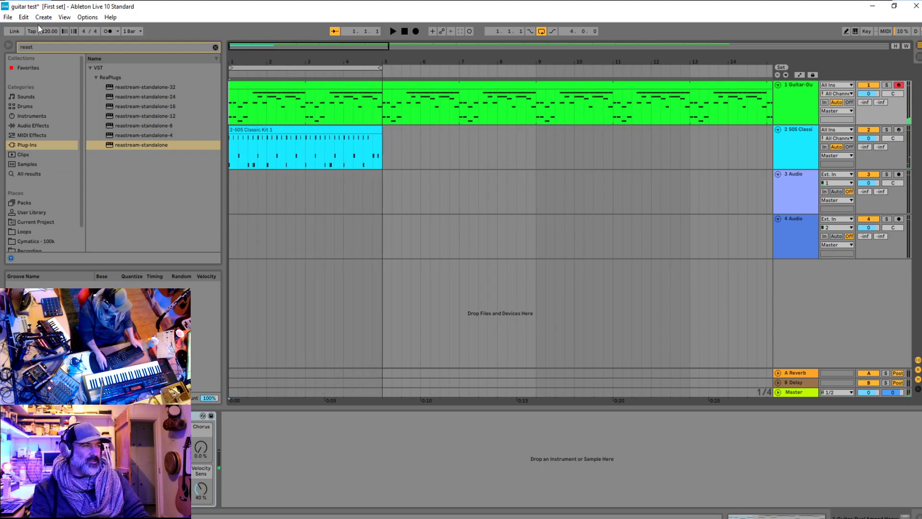
{"action": "left_click", "coordinate": [8, 17]}
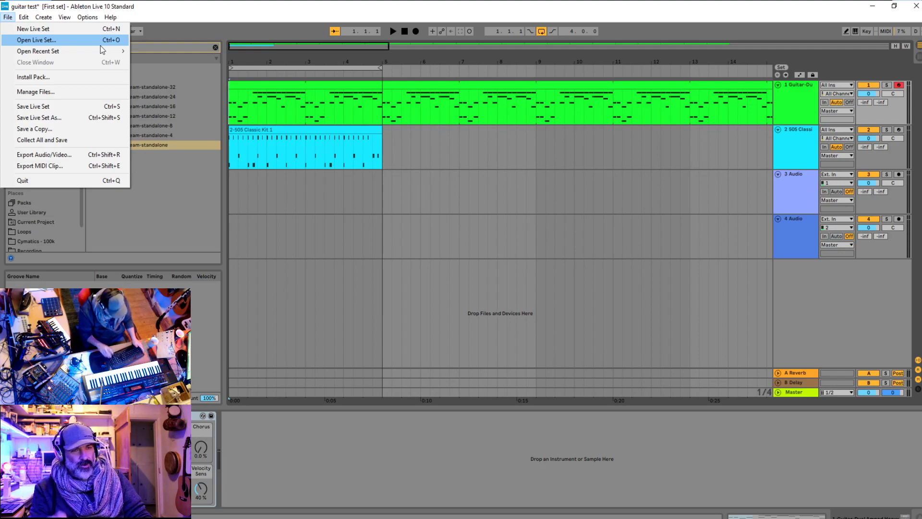
{"action": "mouse_move", "coordinate": [88, 17]}
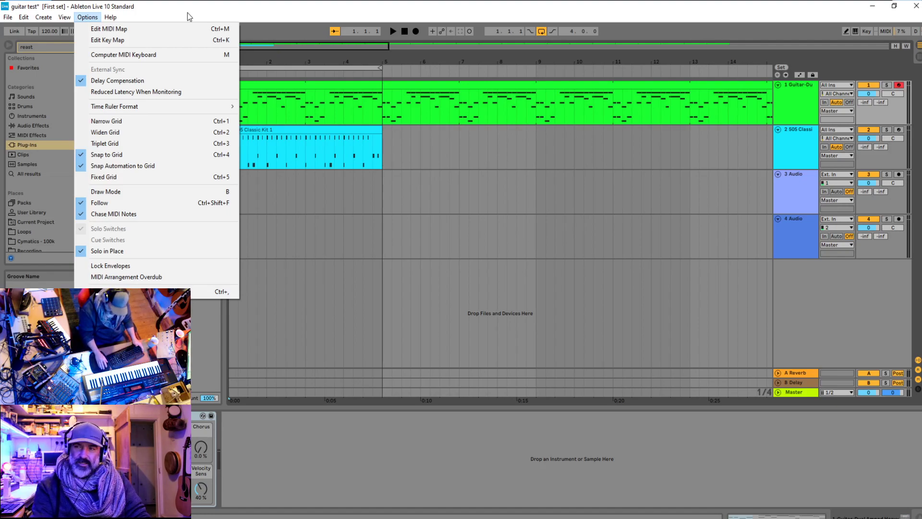
{"action": "mouse_move", "coordinate": [8, 16]}
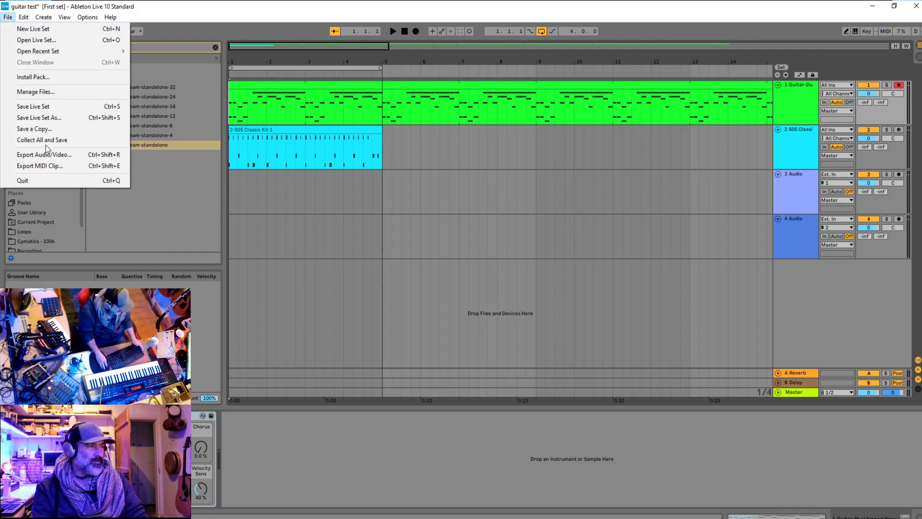
{"action": "left_click", "coordinate": [9, 17]}
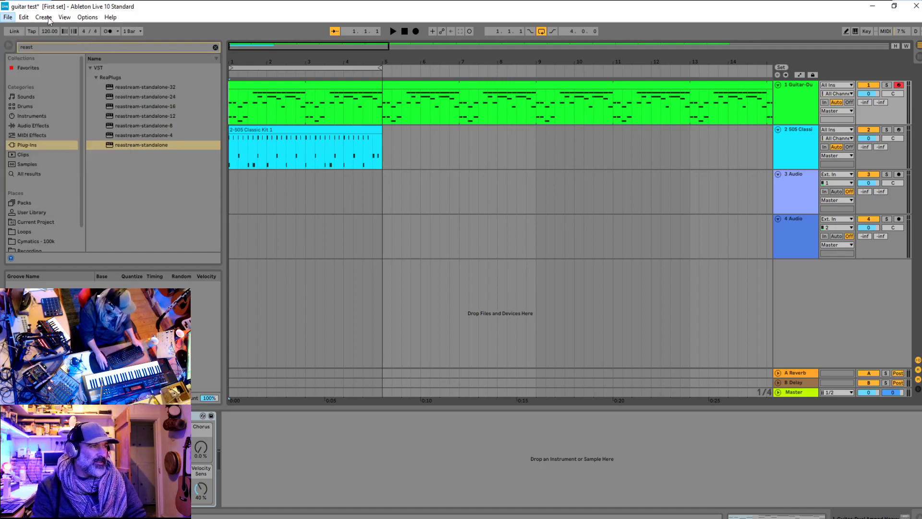
Open midicontrol test.als from the First set Project folder, discarding the unsaved changes to guitar test
{"action": "left_click", "coordinate": [8, 17]}
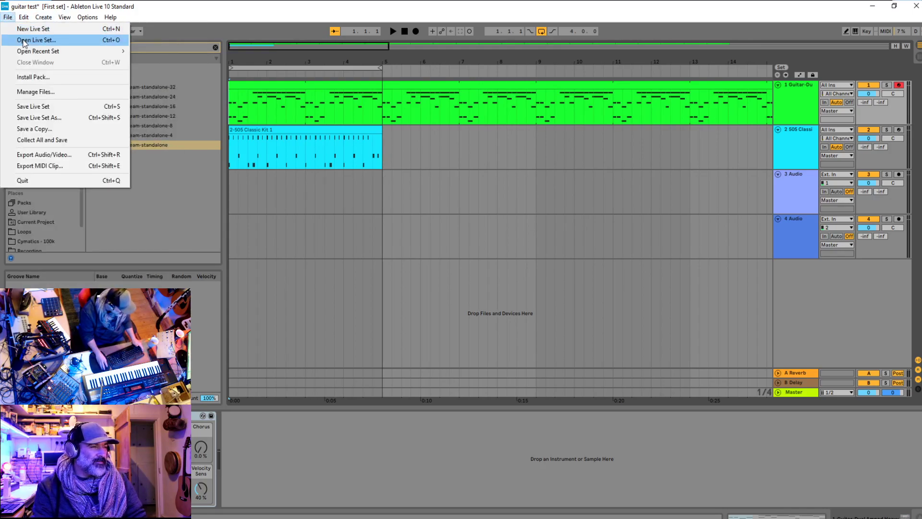
{"action": "left_click", "coordinate": [24, 41]}
{"action": "left_click", "coordinate": [180, 193]}
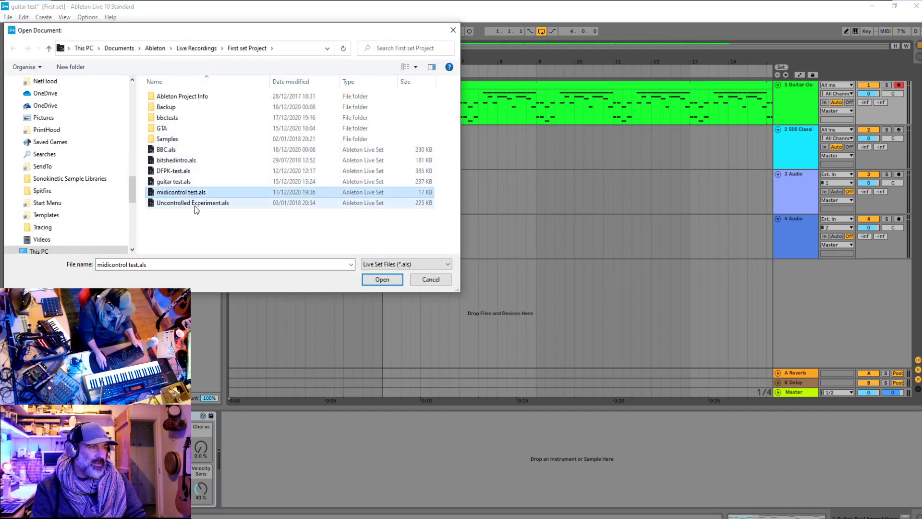
{"action": "left_click", "coordinate": [194, 205]}
{"action": "double_click", "coordinate": [189, 201]}
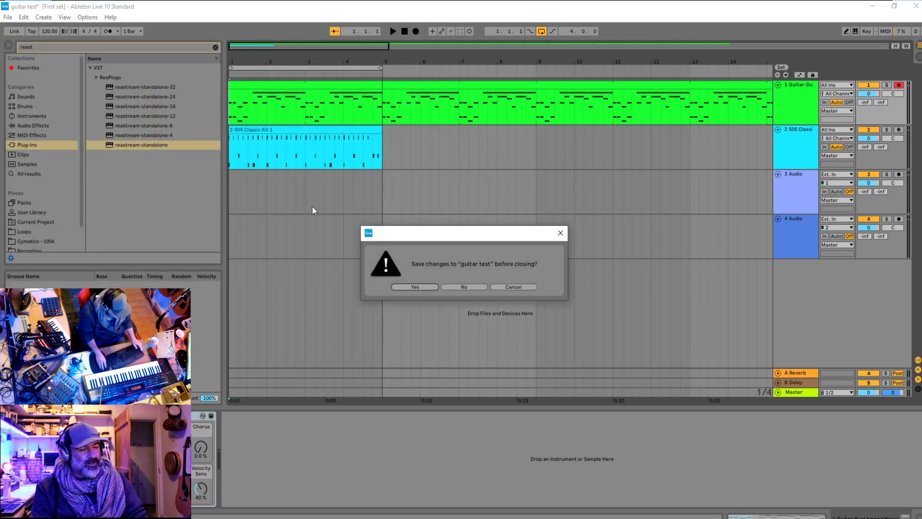
{"action": "left_click", "coordinate": [460, 286]}
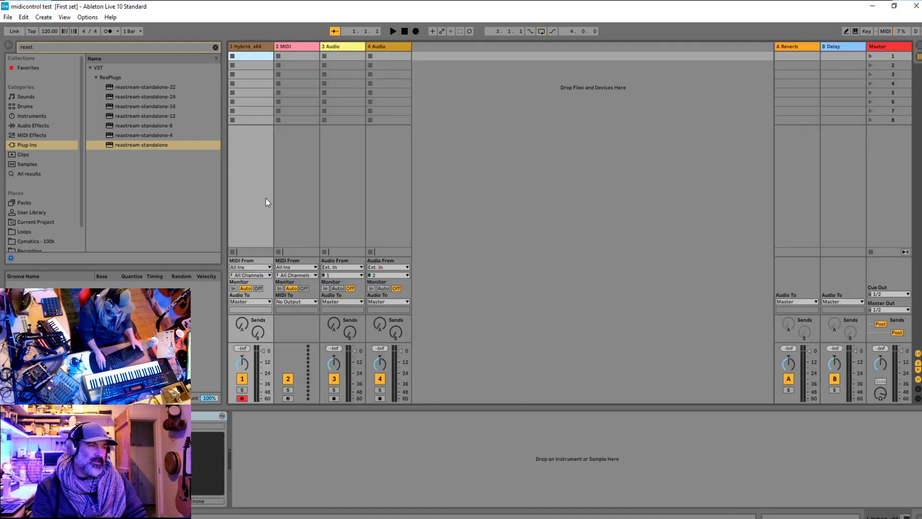
Briefly run playback in the session mixer and check the Hybrid_x64 and 3 Audio tracks
{"action": "key", "text": "space"}
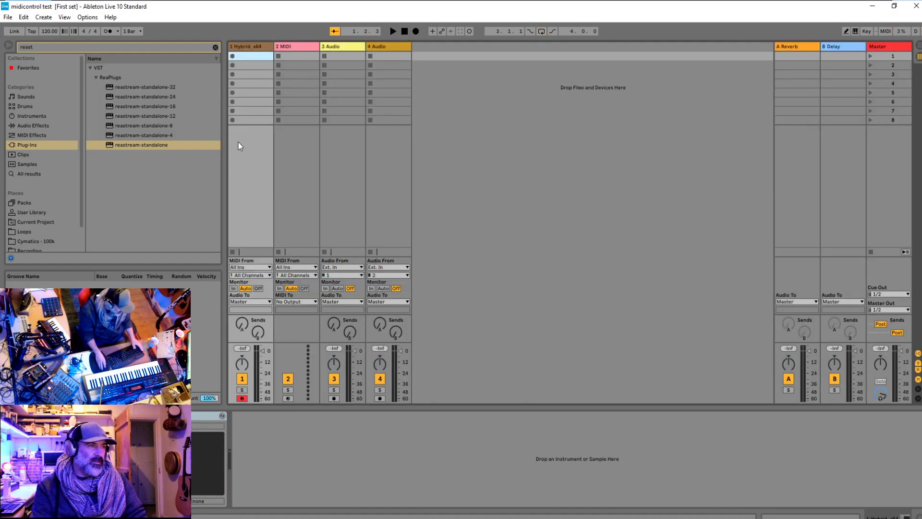
{"action": "left_click", "coordinate": [255, 165]}
{"action": "left_click", "coordinate": [329, 164]}
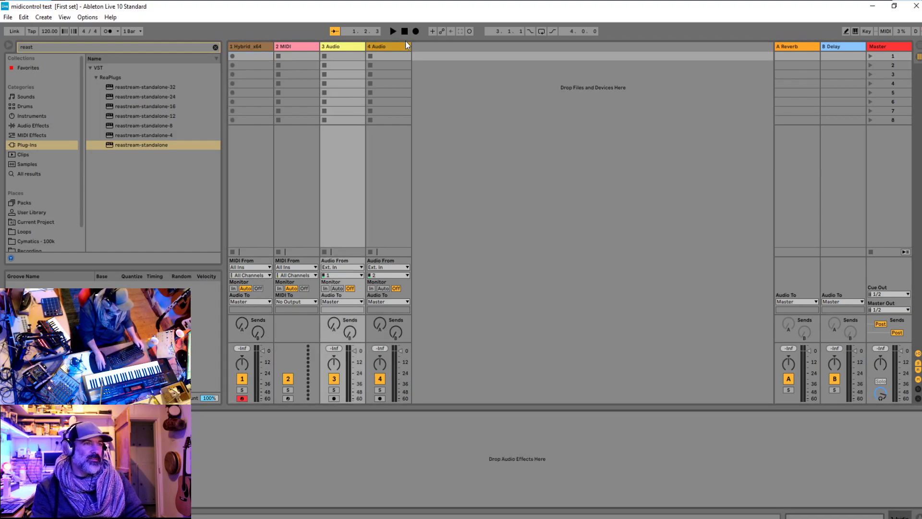
Switch to the arrangement, start playback and select the 1 Hybrid_x64 track
{"action": "key", "text": "Tab"}
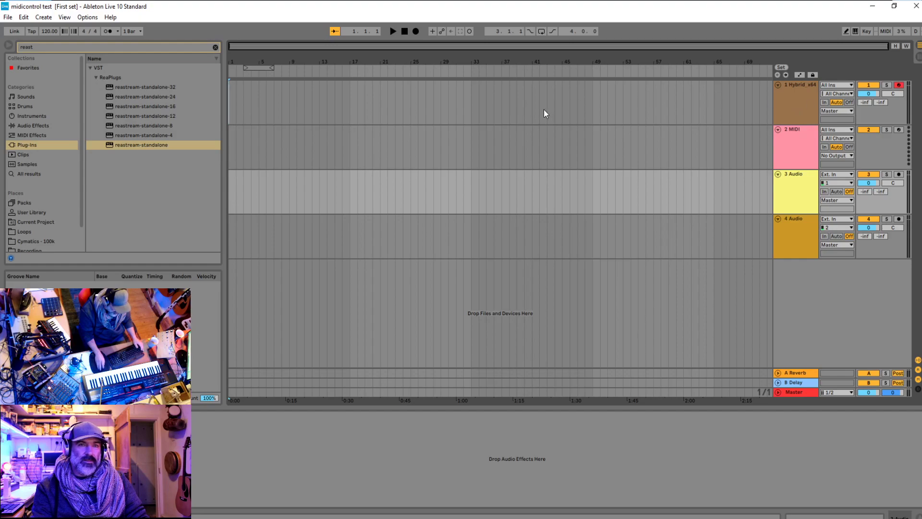
{"action": "left_click", "coordinate": [235, 97]}
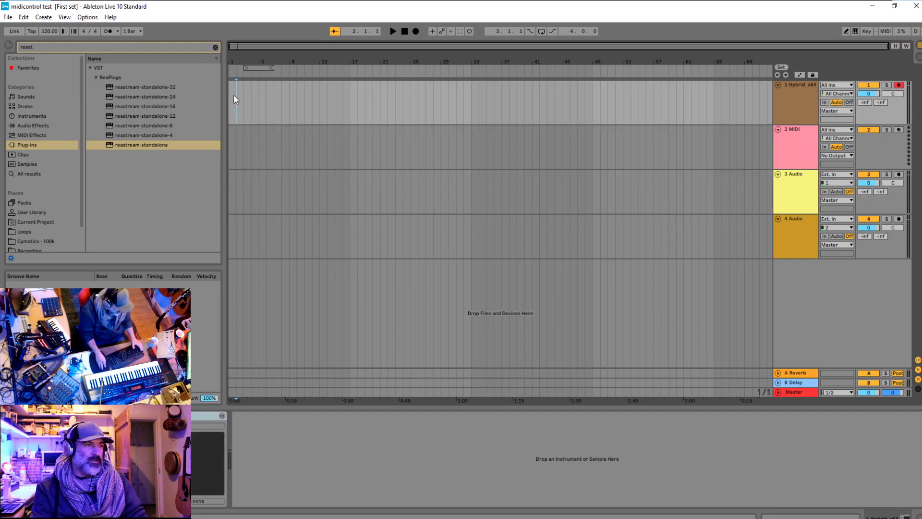
{"action": "key", "text": "space"}
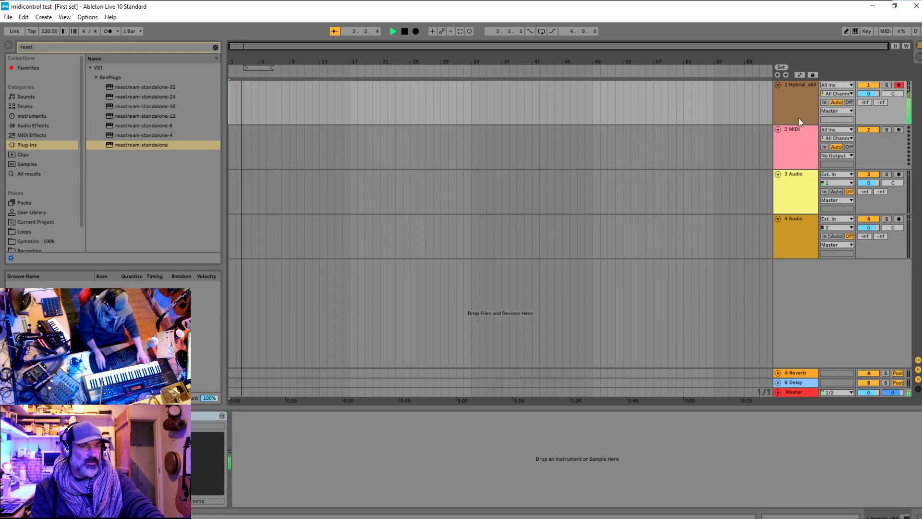
{"action": "left_click", "coordinate": [785, 100]}
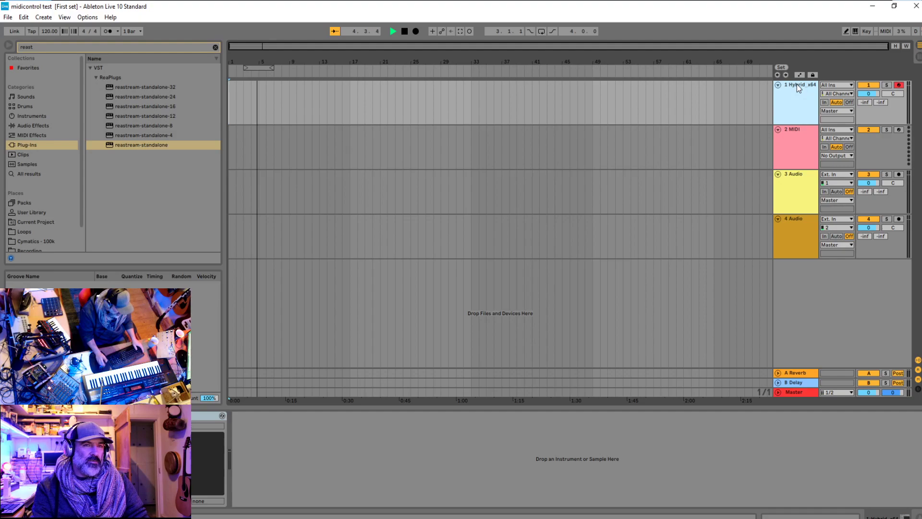
Stop playback, return to the start of the set on the 1 Hybrid_x64 track and start playback again
{"action": "key", "text": "space"}
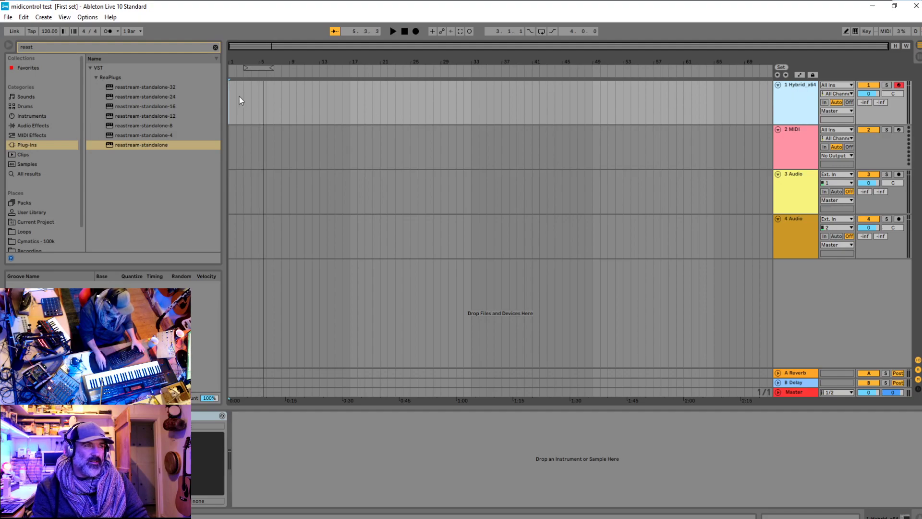
{"action": "left_click", "coordinate": [231, 101]}
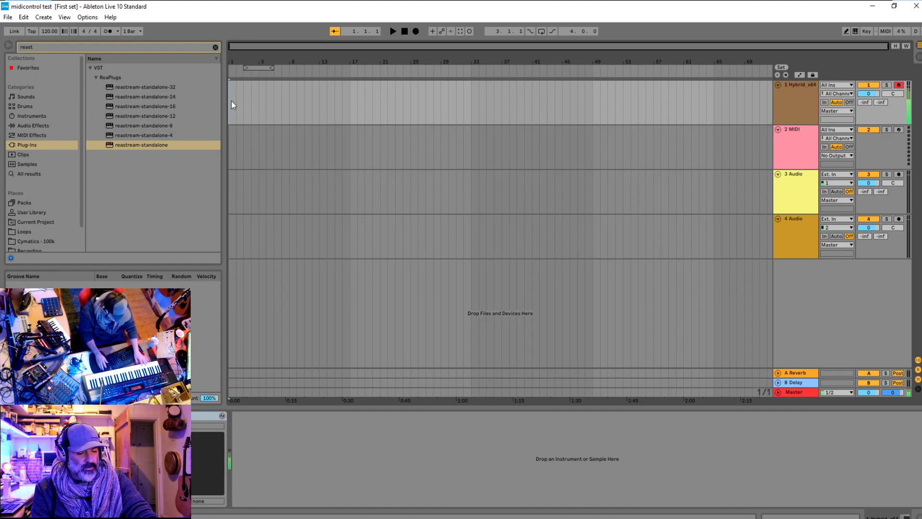
{"action": "key", "text": "space"}
Open BBC.als from the First set Project folder, accepting that audio playback stops
{"action": "left_click", "coordinate": [7, 17]}
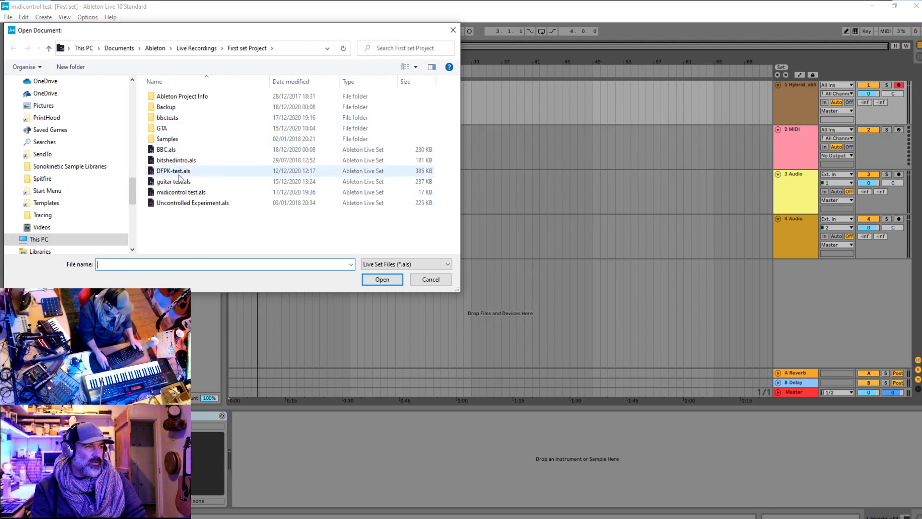
{"action": "double_click", "coordinate": [174, 149]}
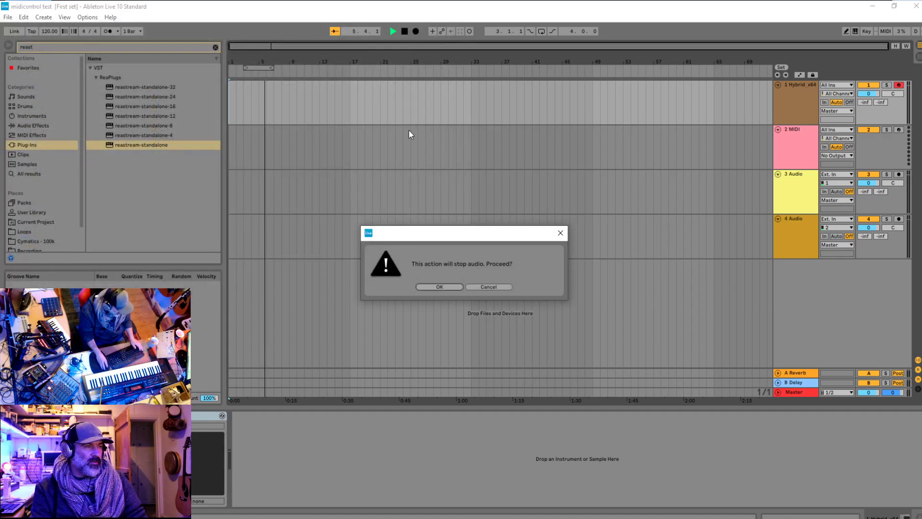
{"action": "left_click", "coordinate": [438, 287]}
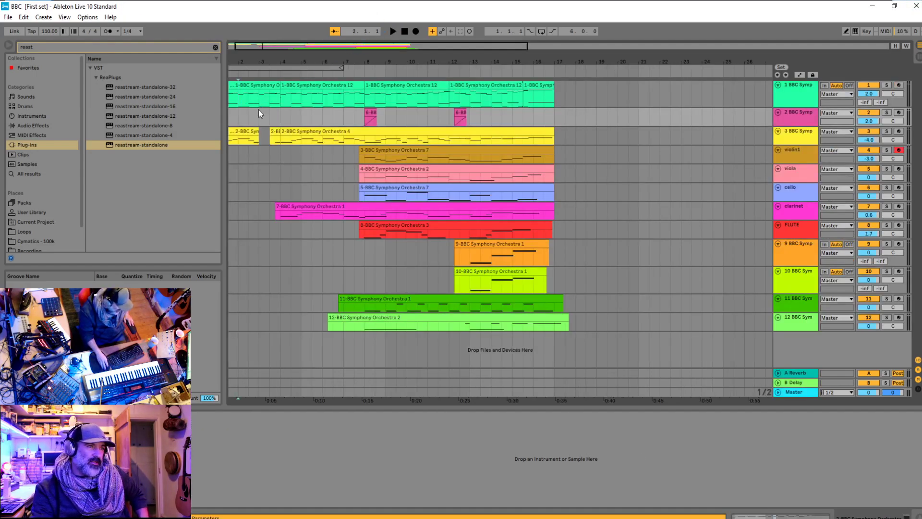
Play the BBC set from bar 1 through the opening bars and stop playback
{"action": "left_click", "coordinate": [230, 113]}
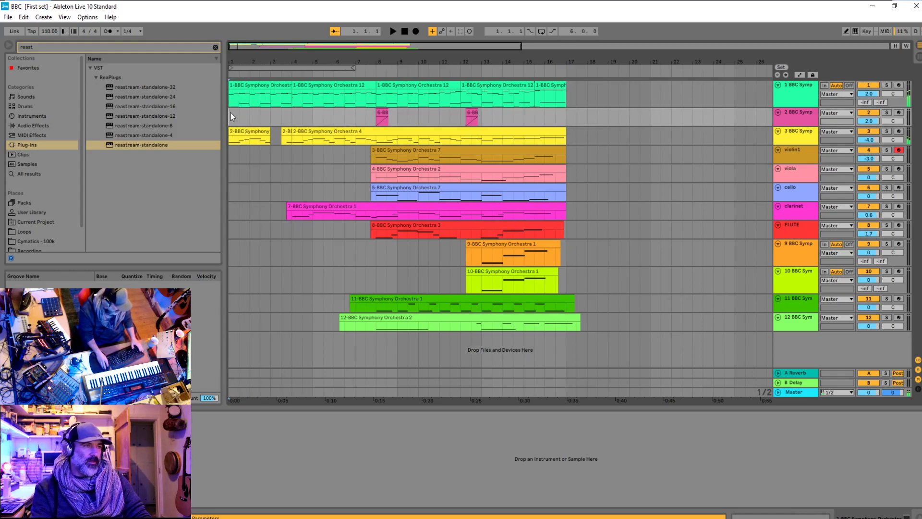
{"action": "key", "text": "space"}
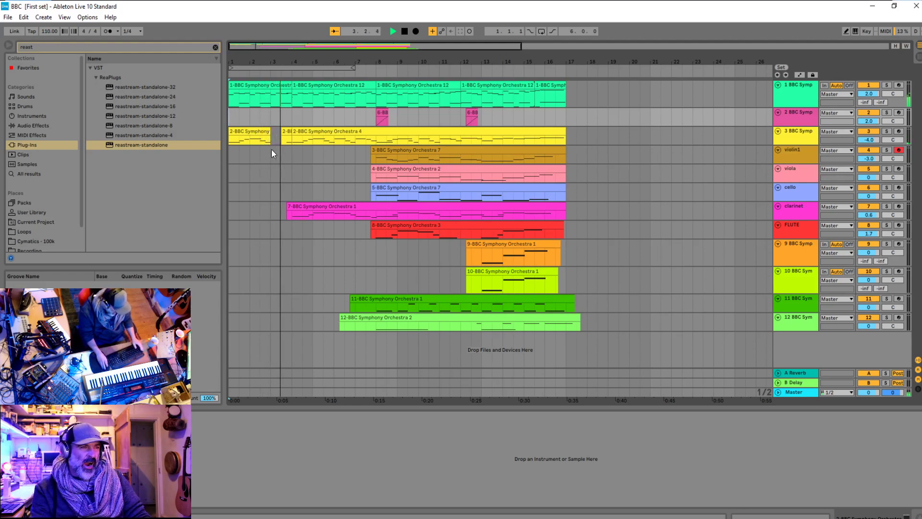
{"action": "key", "text": "space"}
Extend the end of the first clip on the 3 BBC Symp track slightly past bar 3
{"action": "scroll", "coordinate": [271, 155], "scroll_direction": "up", "scroll_amount": 2}
{"action": "left_click_drag", "start_coordinate": [271, 136], "coordinate": [281, 138]}
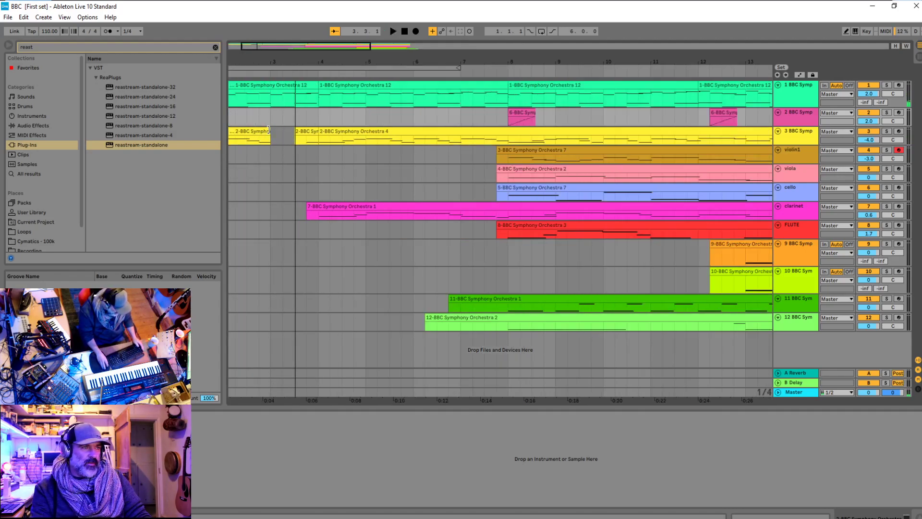
{"action": "scroll", "coordinate": [253, 163], "scroll_direction": "down", "scroll_amount": 5}
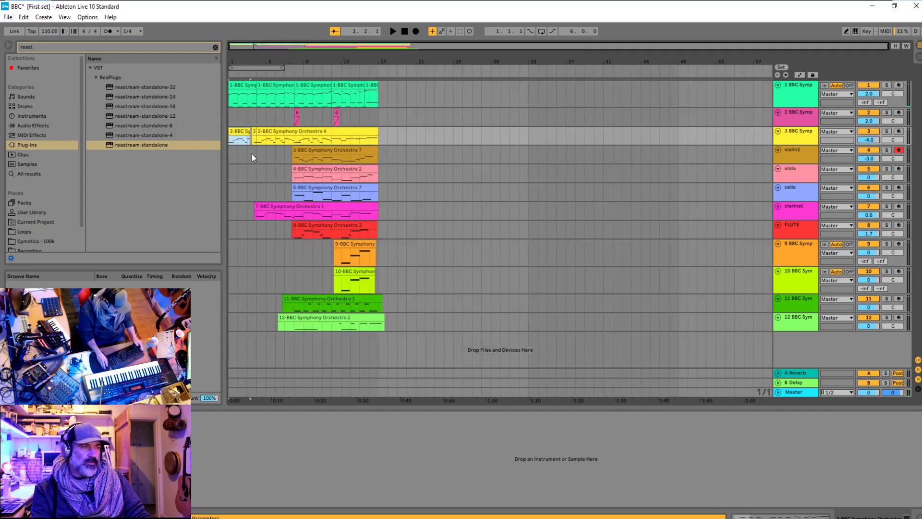
Play the piece from the start, narrow the browser and fit all clips through bar 17 in the arrangement
{"action": "left_click", "coordinate": [233, 155]}
{"action": "key", "text": "space"}
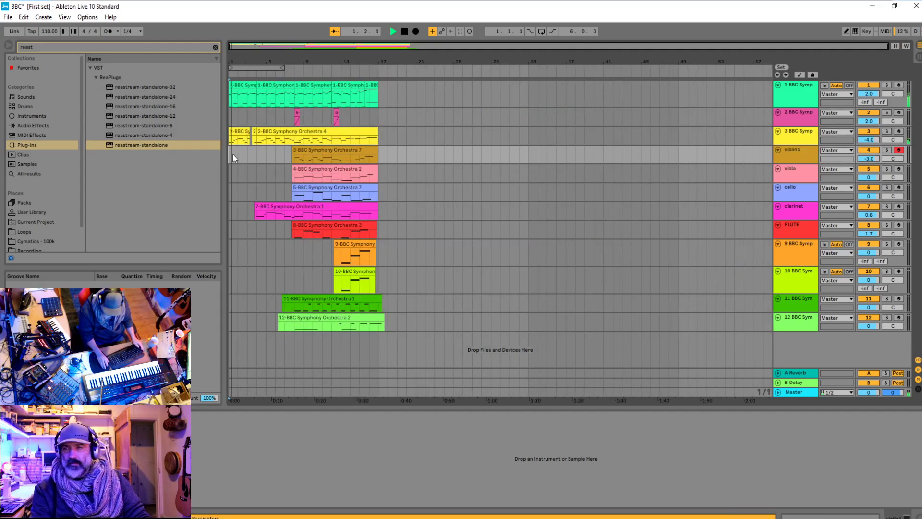
{"action": "scroll", "coordinate": [234, 155], "scroll_direction": "up", "scroll_amount": 4}
{"action": "scroll", "coordinate": [235, 154], "scroll_direction": "down", "scroll_amount": 2}
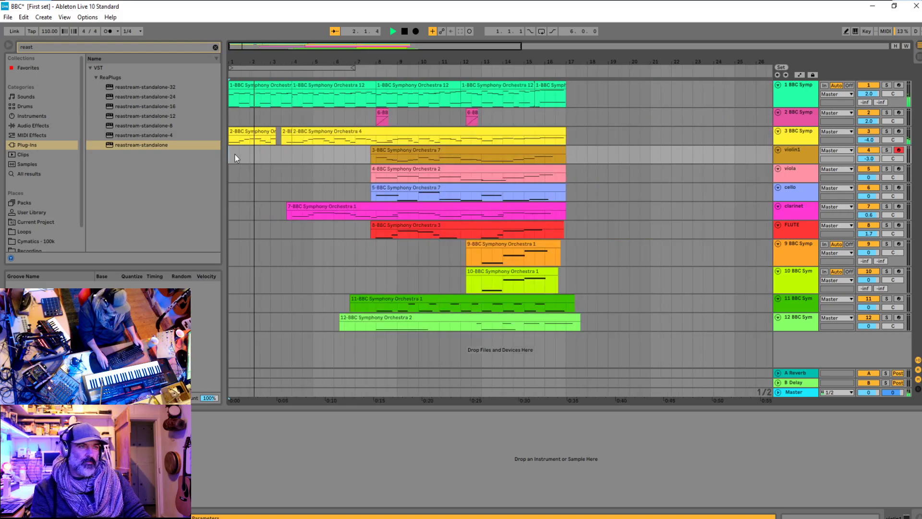
{"action": "left_click_drag", "start_coordinate": [522, 46], "coordinate": [421, 46]}
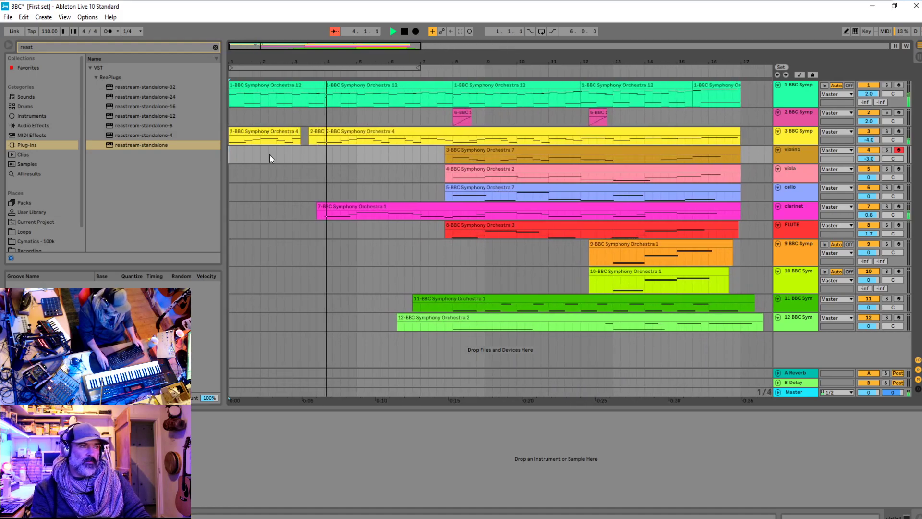
{"action": "left_click_drag", "start_coordinate": [226, 168], "coordinate": [164, 168]}
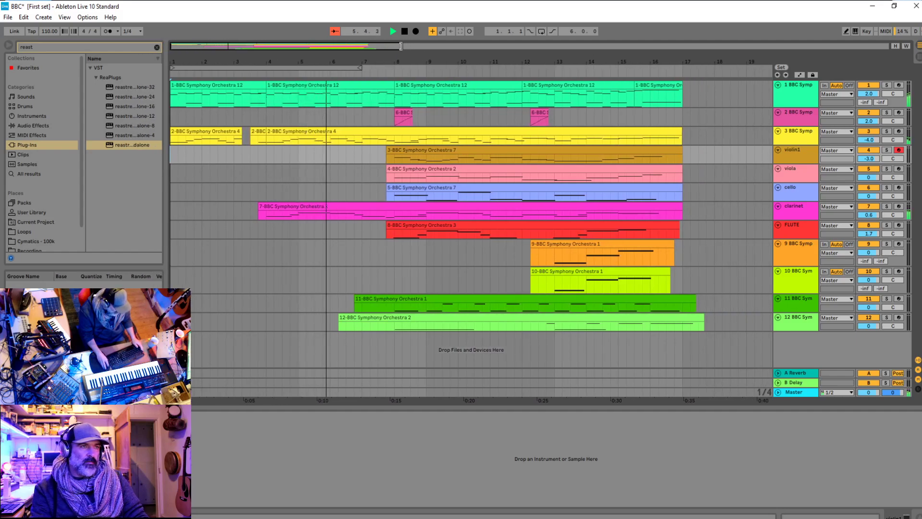
{"action": "left_click_drag", "start_coordinate": [398, 48], "coordinate": [378, 45]}
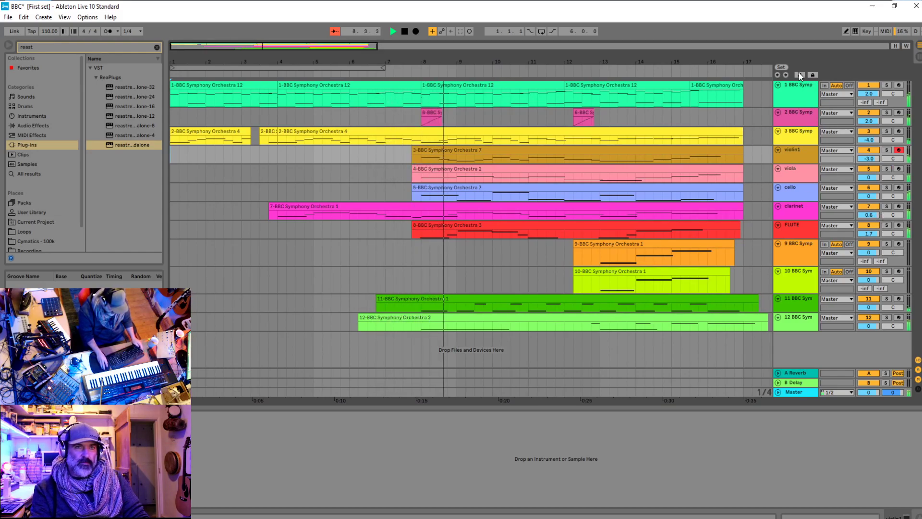
{"action": "left_click", "coordinate": [895, 46]}
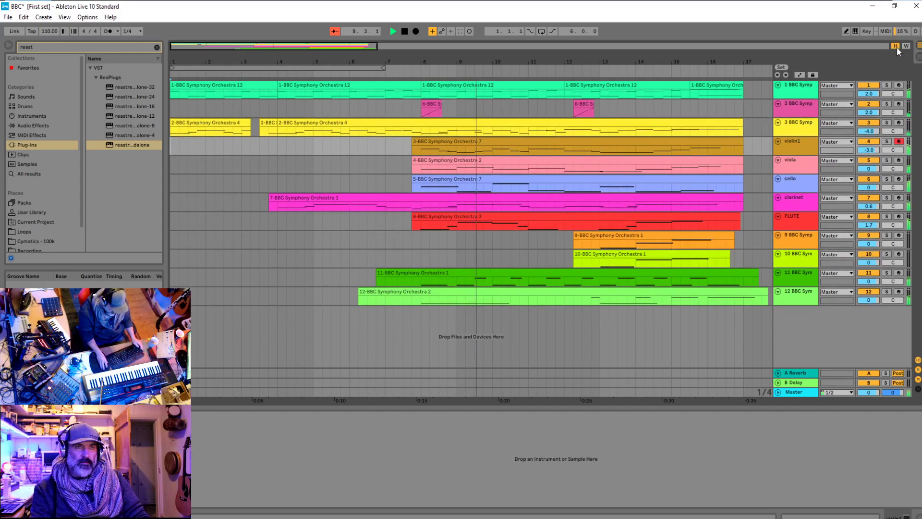
{"action": "left_click", "coordinate": [895, 45]}
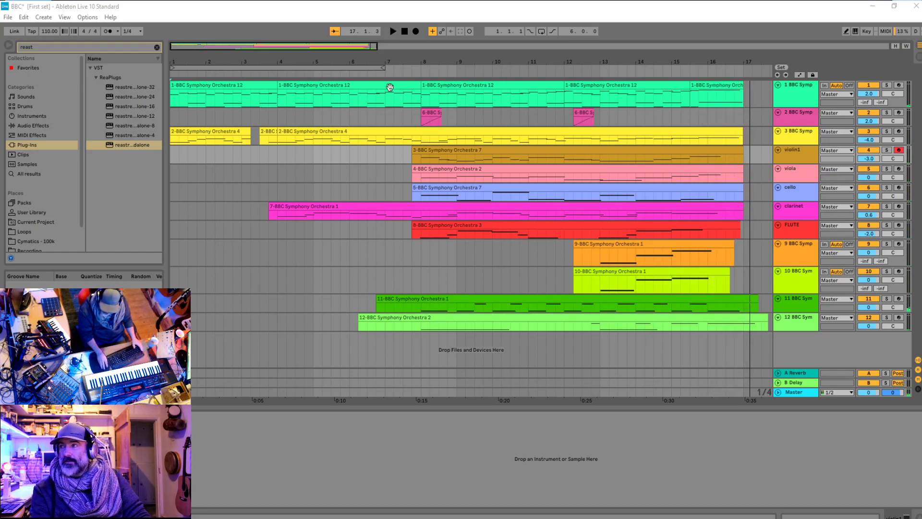
Trim the ends of the clips on tracks 11 and 12 to just past bar 17, and save the set
{"action": "left_click", "coordinate": [743, 114]}
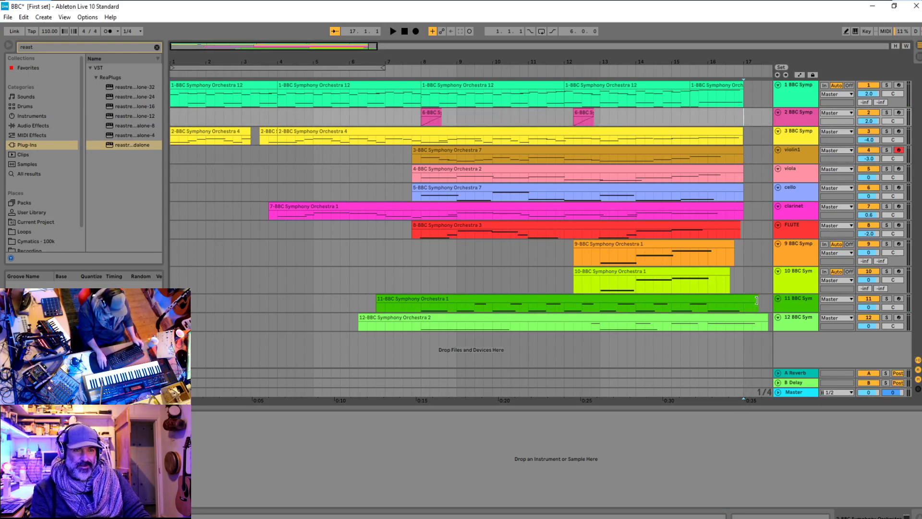
{"action": "left_click_drag", "start_coordinate": [757, 300], "coordinate": [744, 300]}
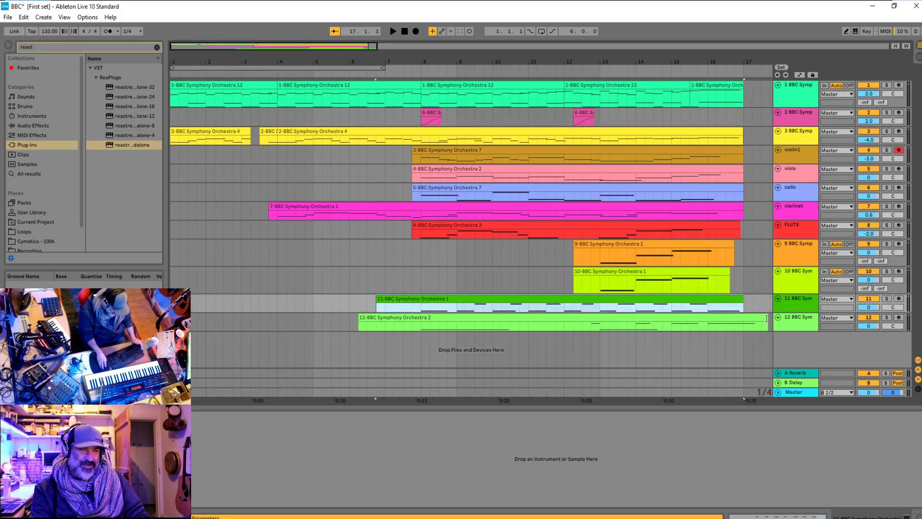
{"action": "left_click_drag", "start_coordinate": [741, 299], "coordinate": [761, 316]}
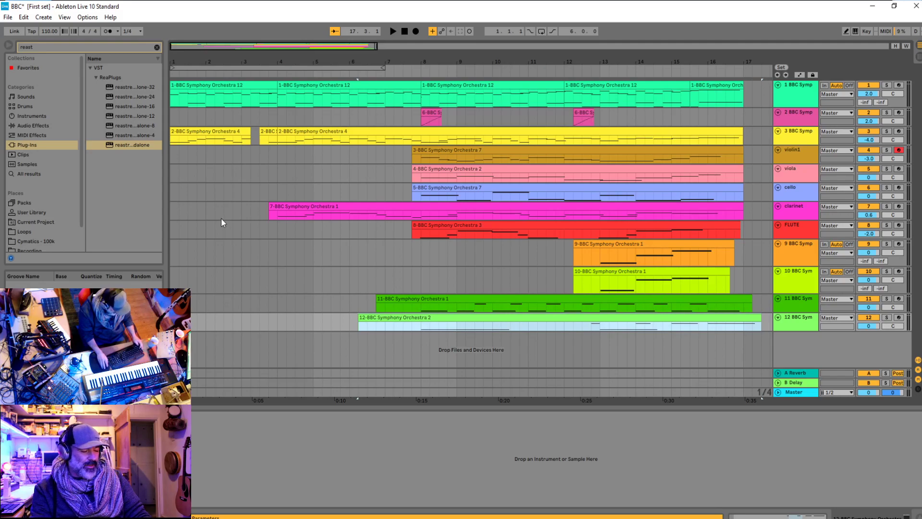
{"action": "key", "text": "ctrl+s"}
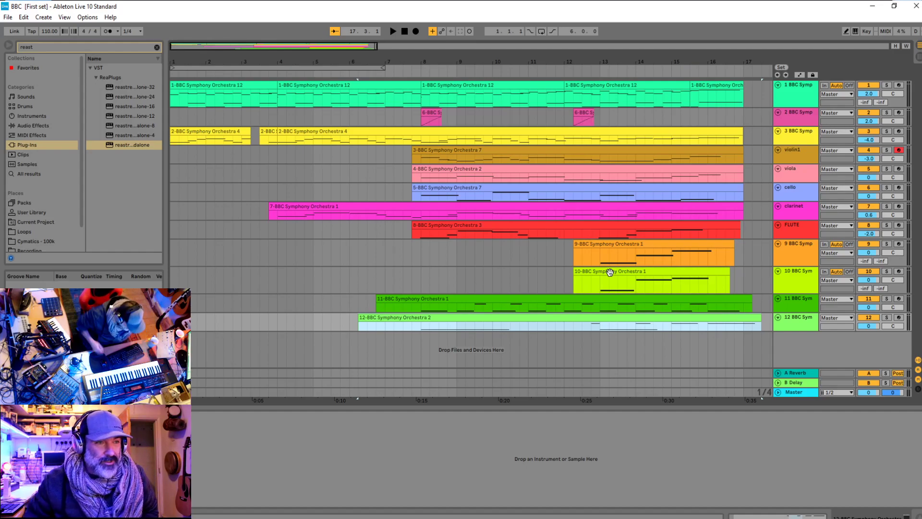
Place the playback start position at bar 4 and move it to bar 9 on the 2 BBC Symp track
{"action": "left_click", "coordinate": [269, 112]}
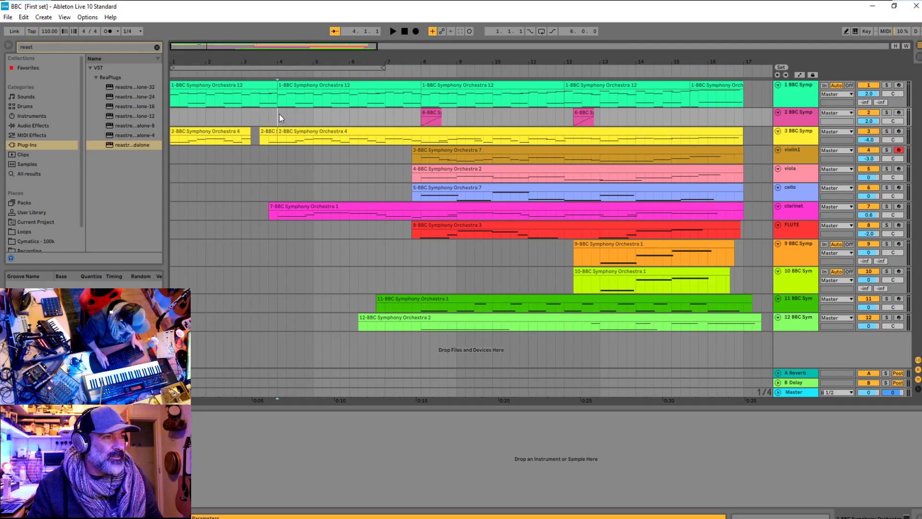
{"action": "left_click", "coordinate": [453, 116]}
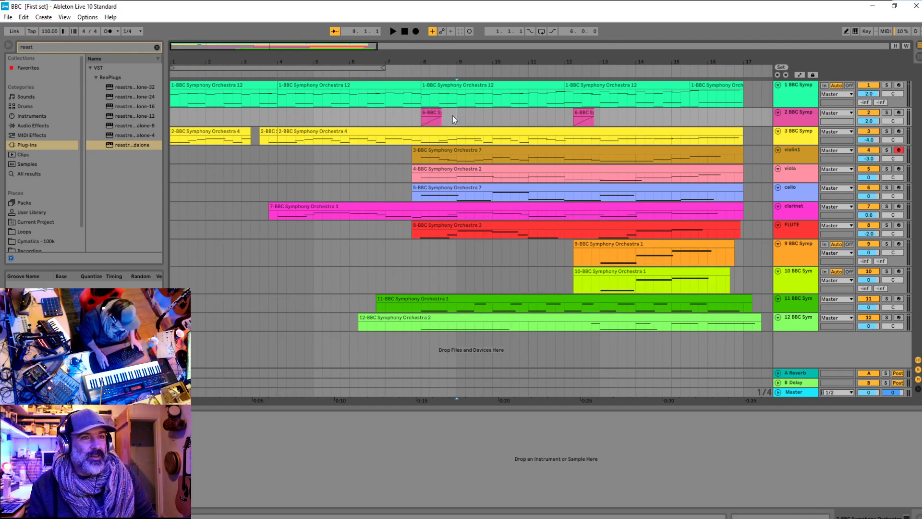